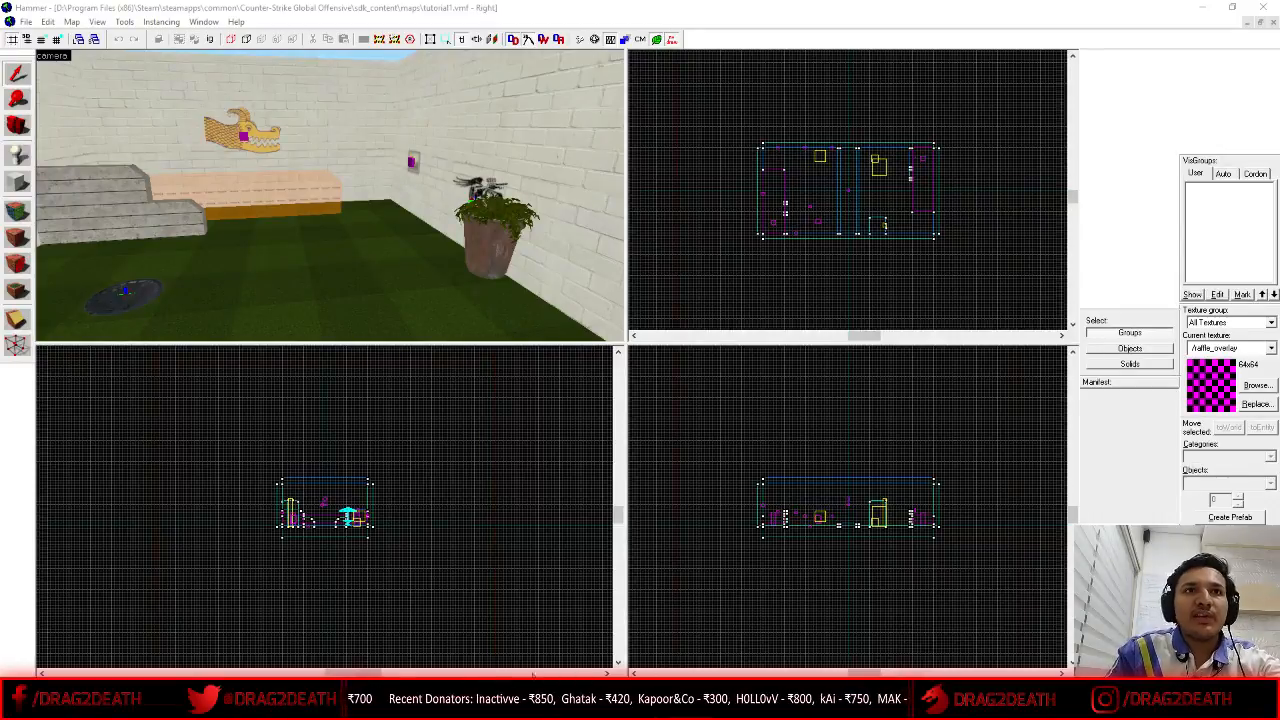
# - Switch to Steam, view the Tools library with the Counter-Strike: Global Offensive SDK entry, and return to Hammer
pyautogui.click(364, 660)
pyautogui.moveTo(257, 103)
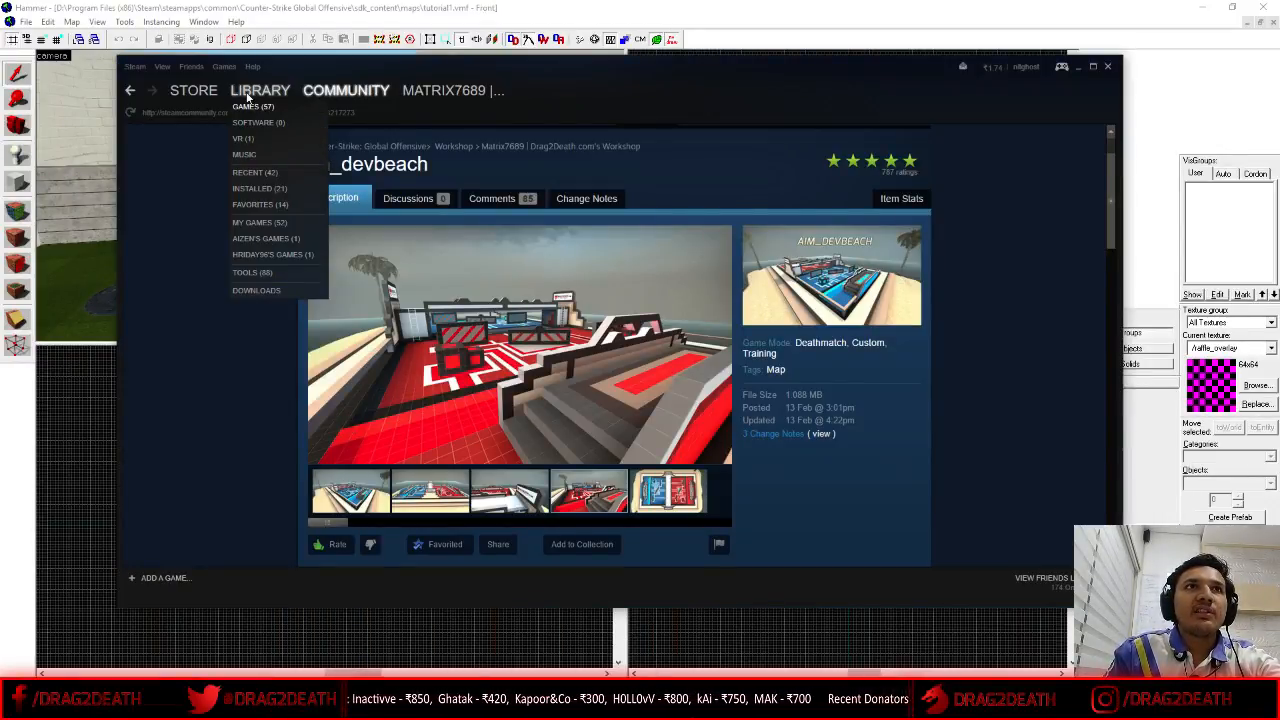
pyautogui.click(252, 273)
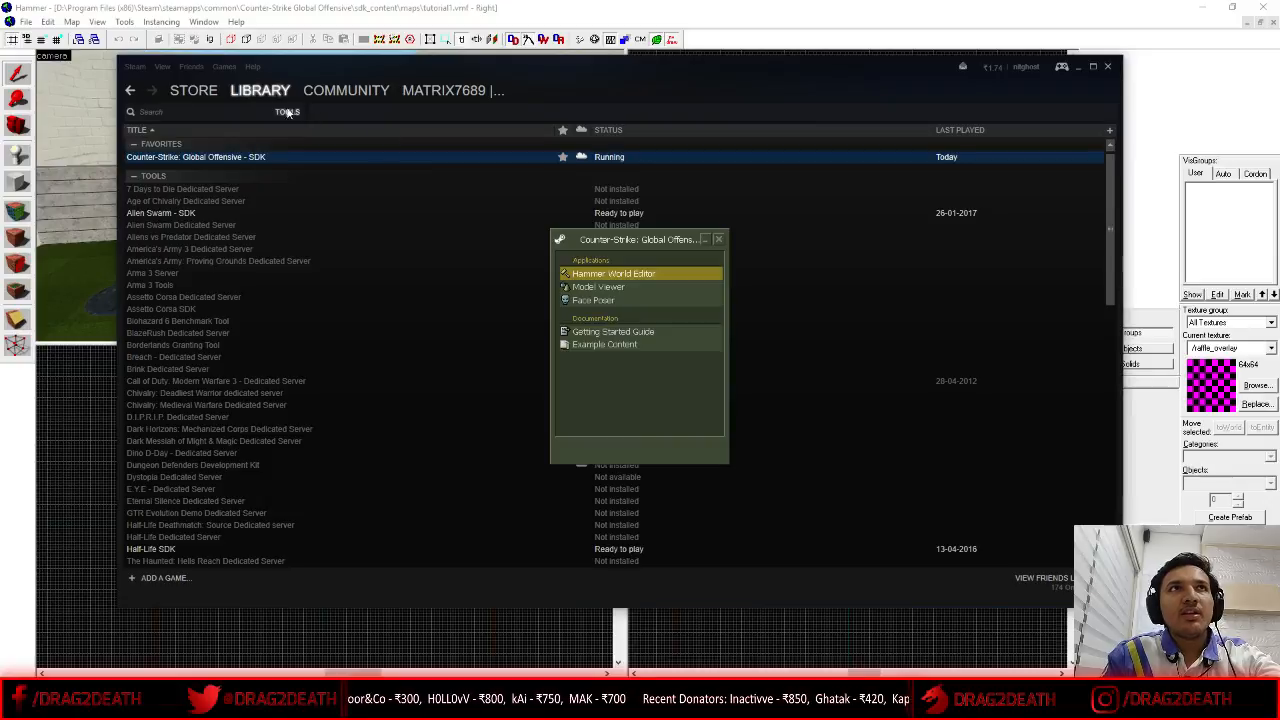
pyautogui.click(428, 7)
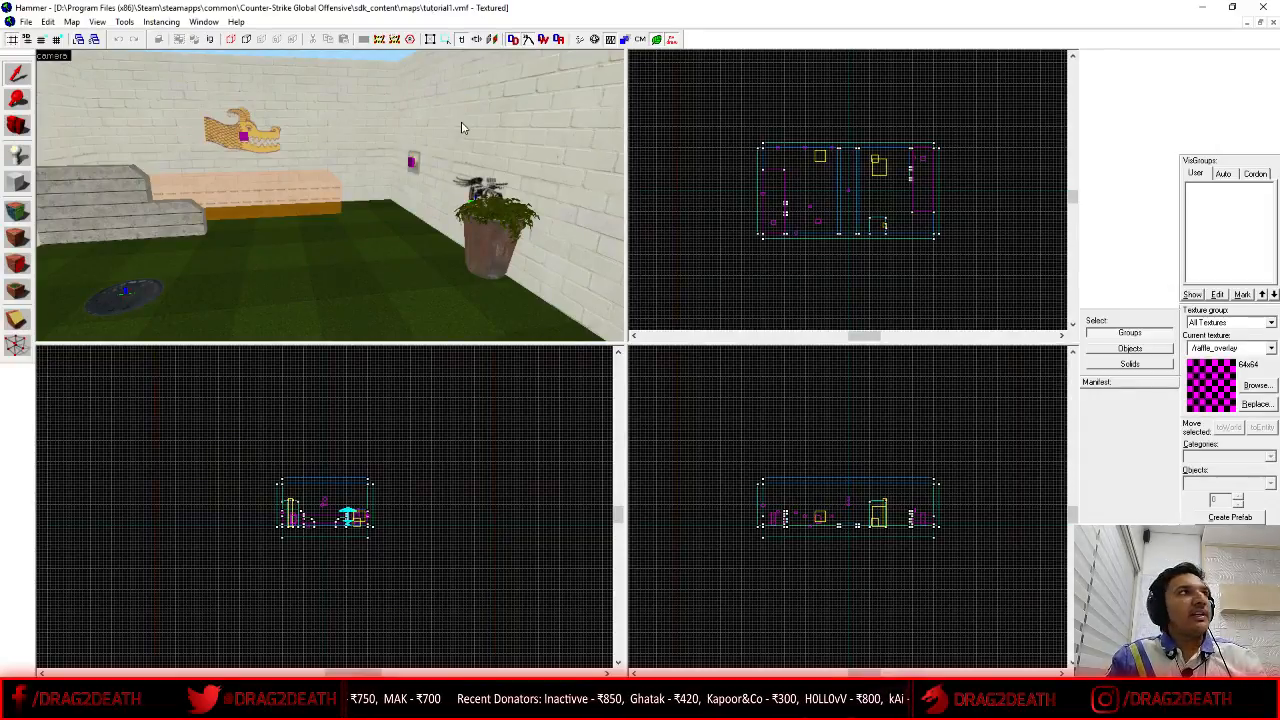
# - Fly around the tutorial1 map to examine its ladder, umbrella table, potted plant and wall decals
pyautogui.press('s')
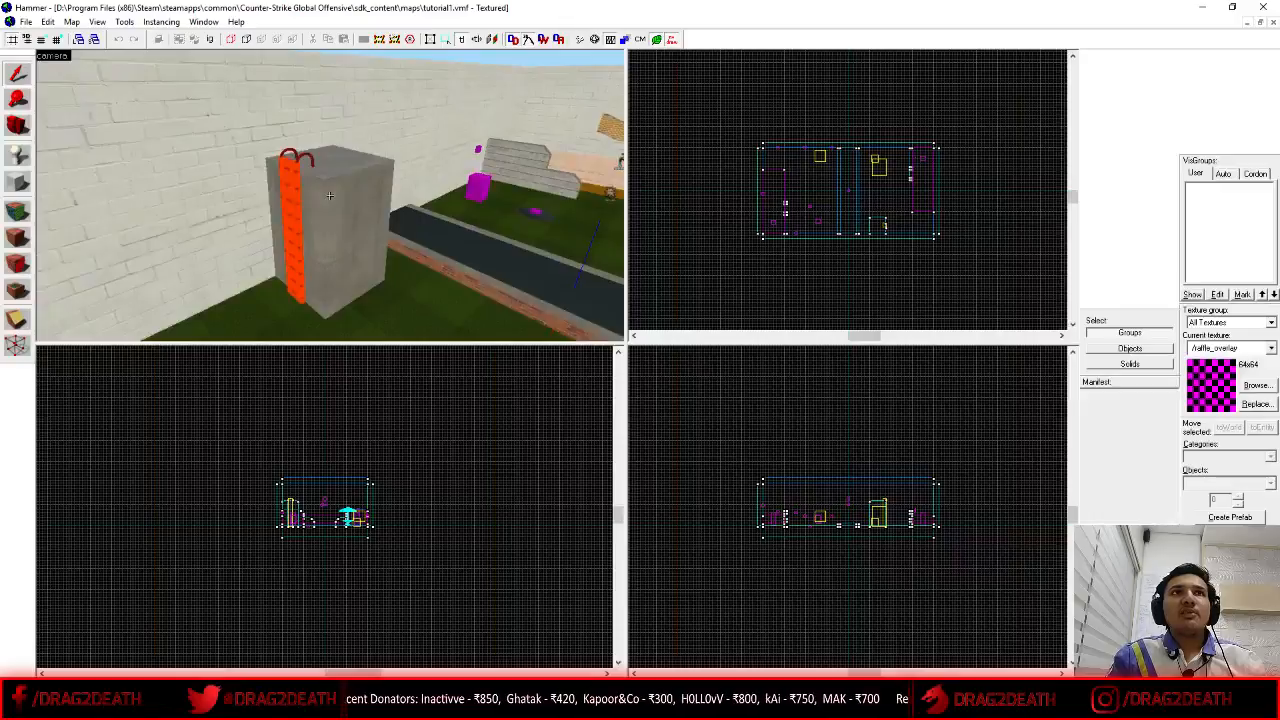
pyautogui.press('w')
pyautogui.press('w')
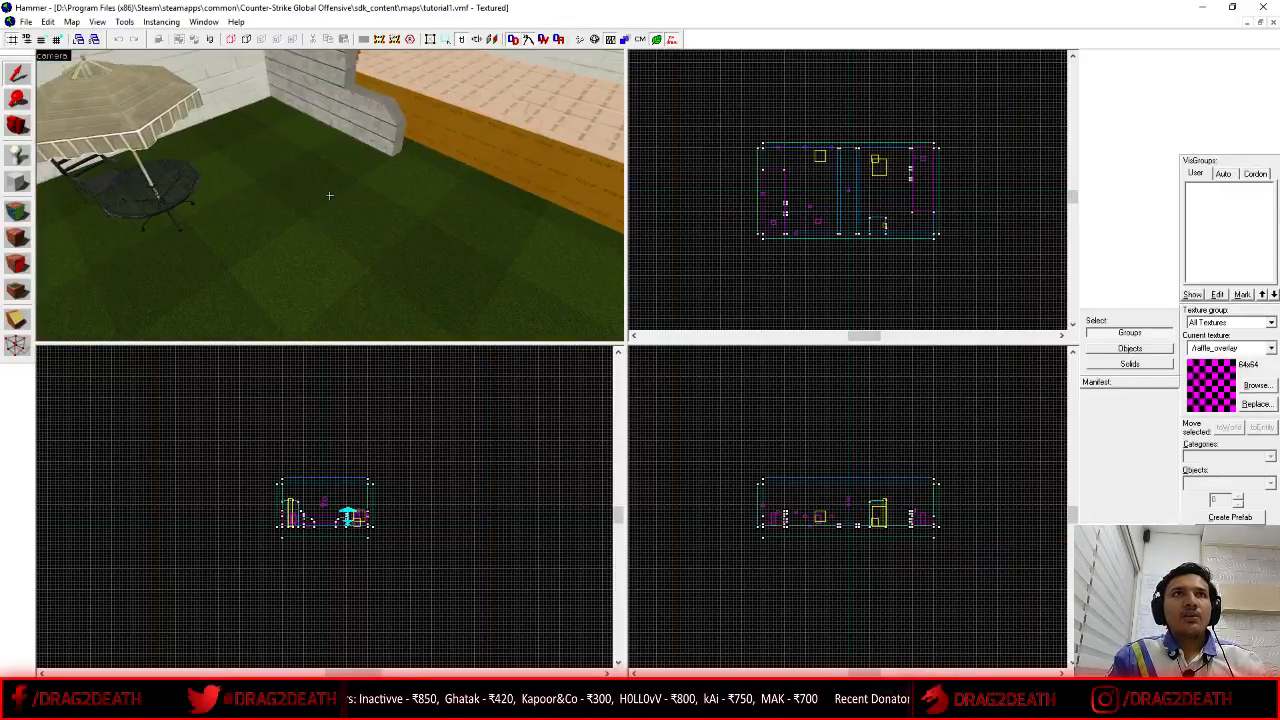
pyautogui.press('s')
pyautogui.press('w')
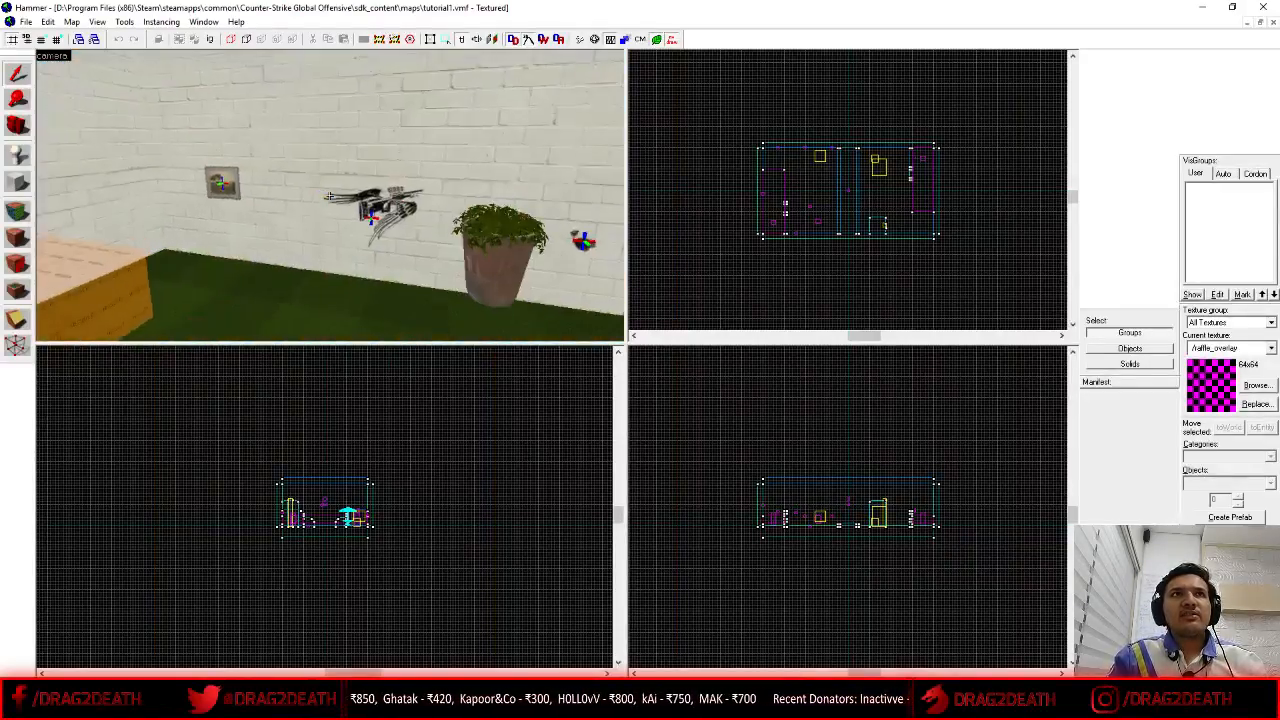
pyautogui.press('s')
pyautogui.press('w')
pyautogui.press('z')
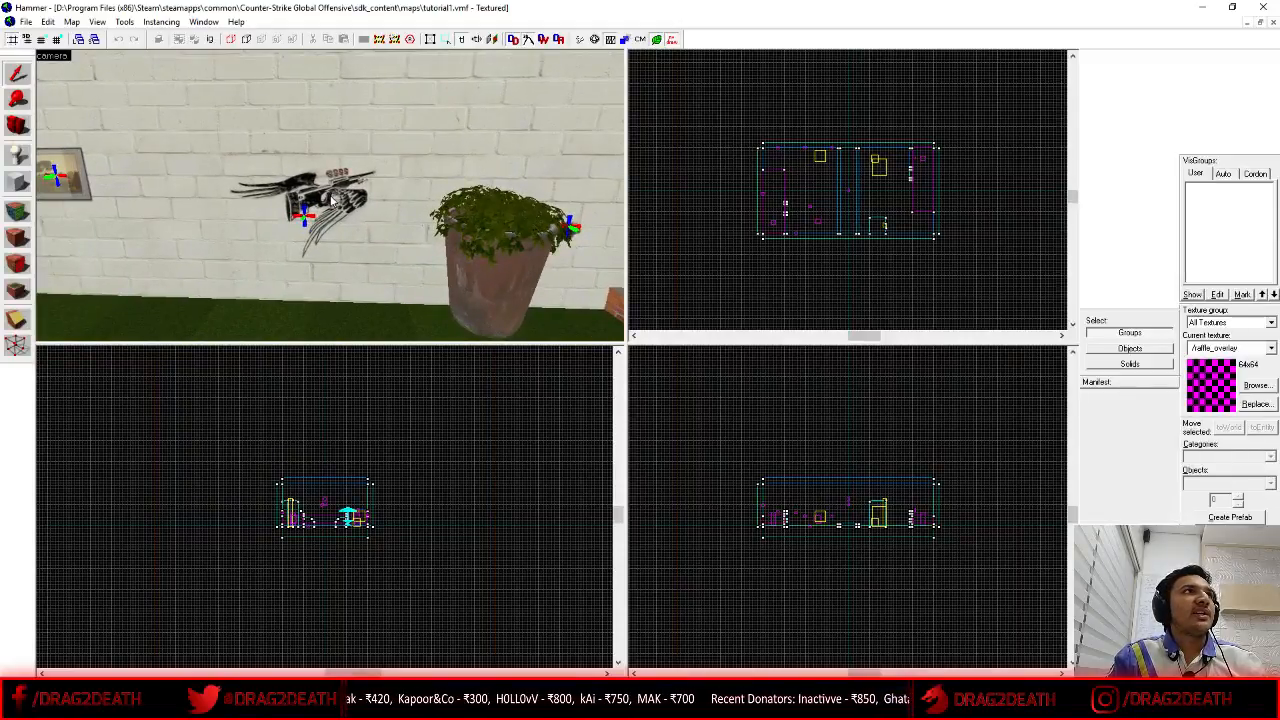
# - Enlarge the 3D camera view relative to the 2D viewports
pyautogui.moveTo(621, 344); pyautogui.dragTo(616, 433)
pyautogui.press('z')
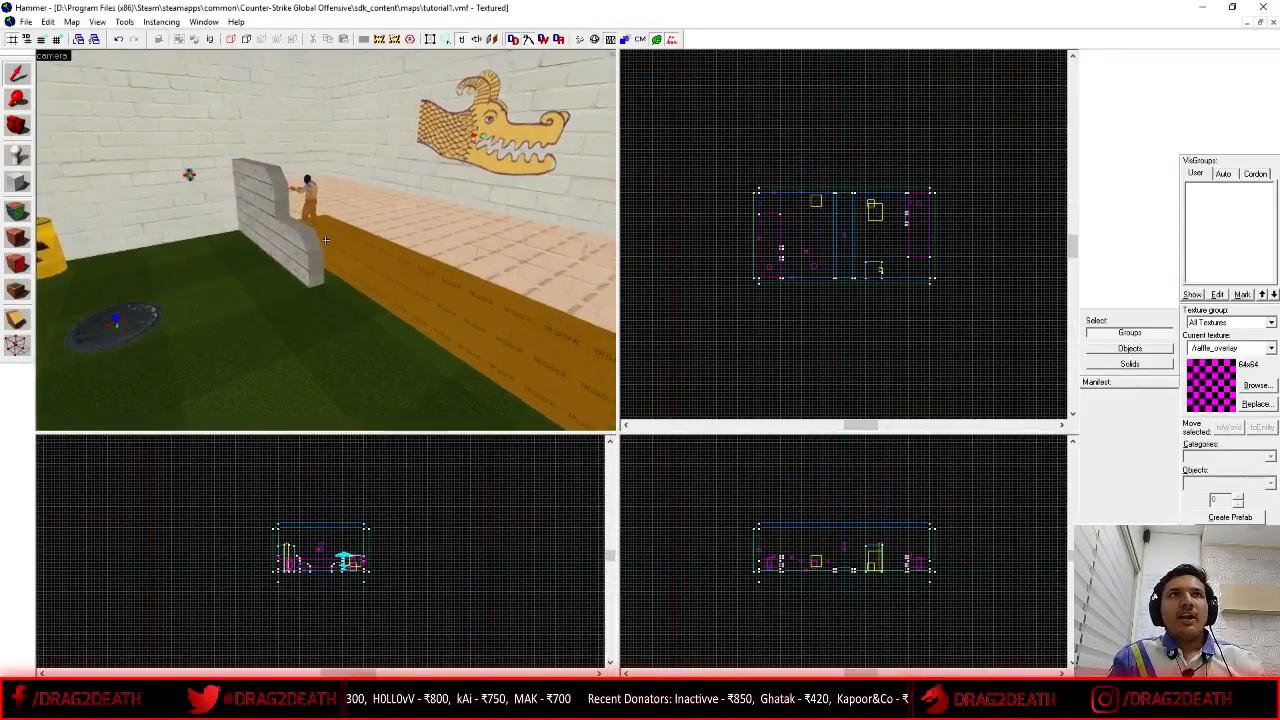
# - Survey the room in the 3D view, covering the walls, water channel, blocks, props and decals
pyautogui.press('w')
pyautogui.press('s')
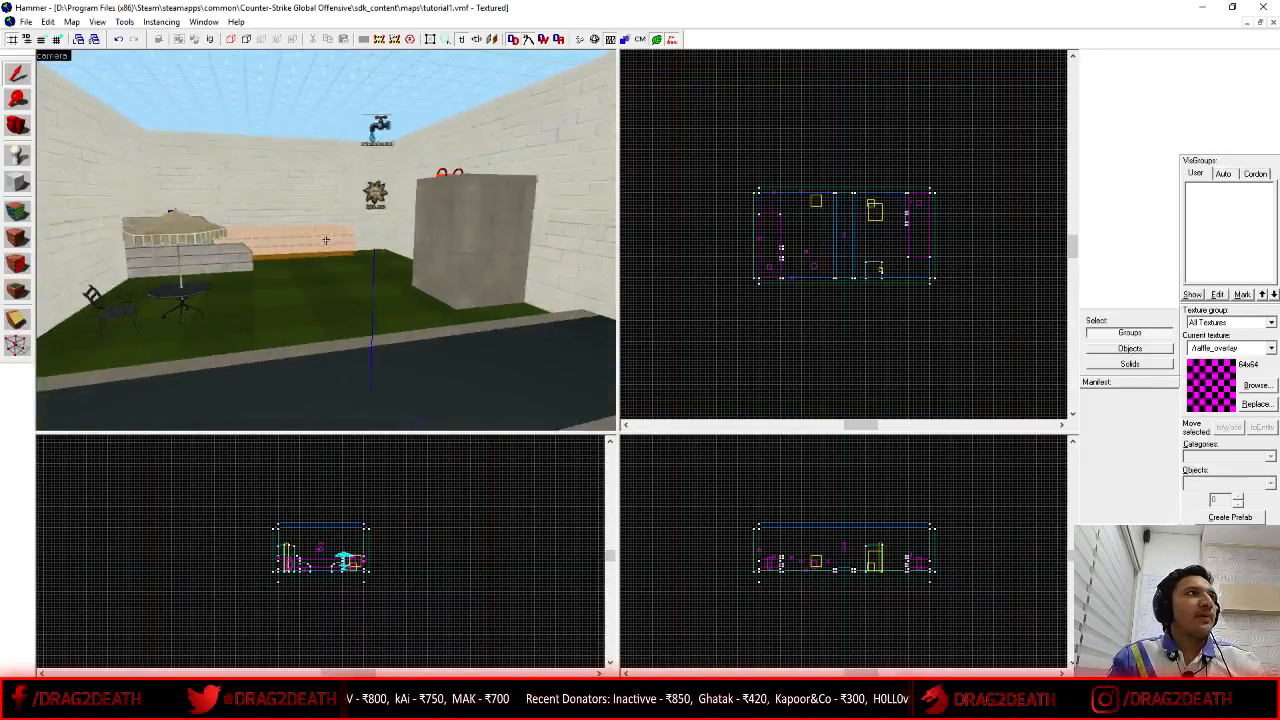
pyautogui.press('s')
pyautogui.press('z')
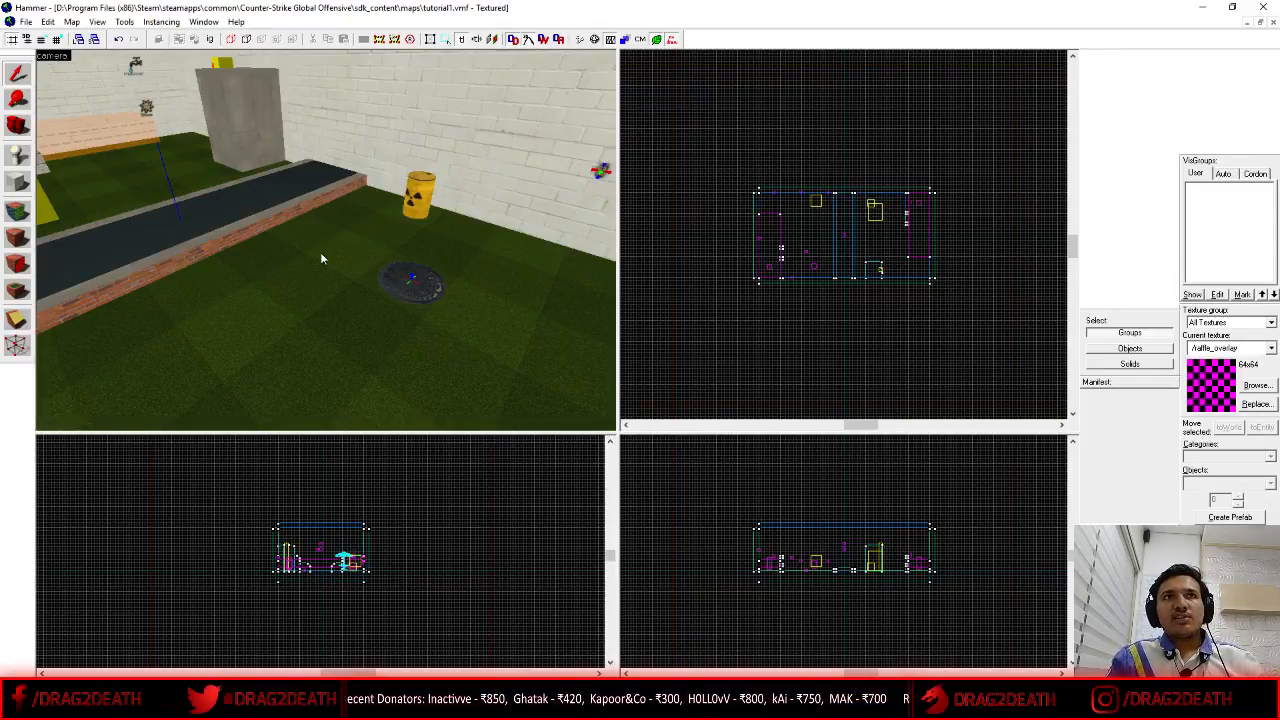
pyautogui.press('z')
pyautogui.press('s')
pyautogui.press('z')
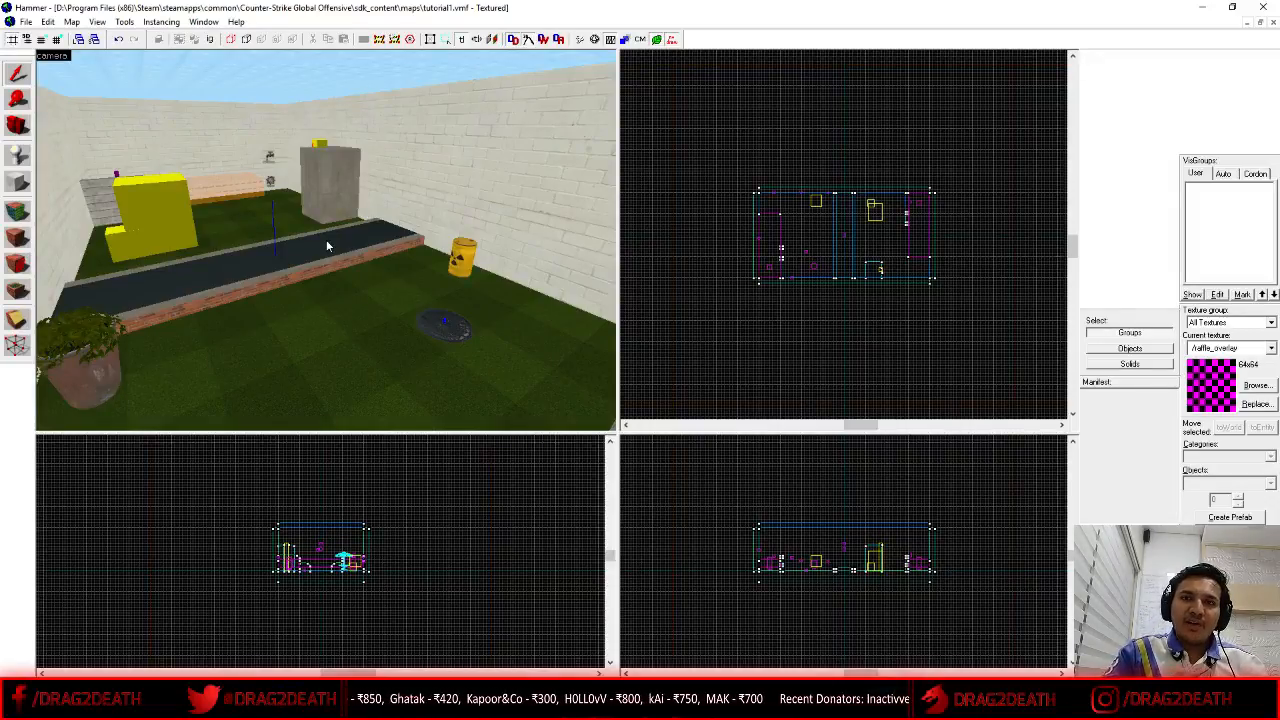
pyautogui.press('z')
pyautogui.press('w')
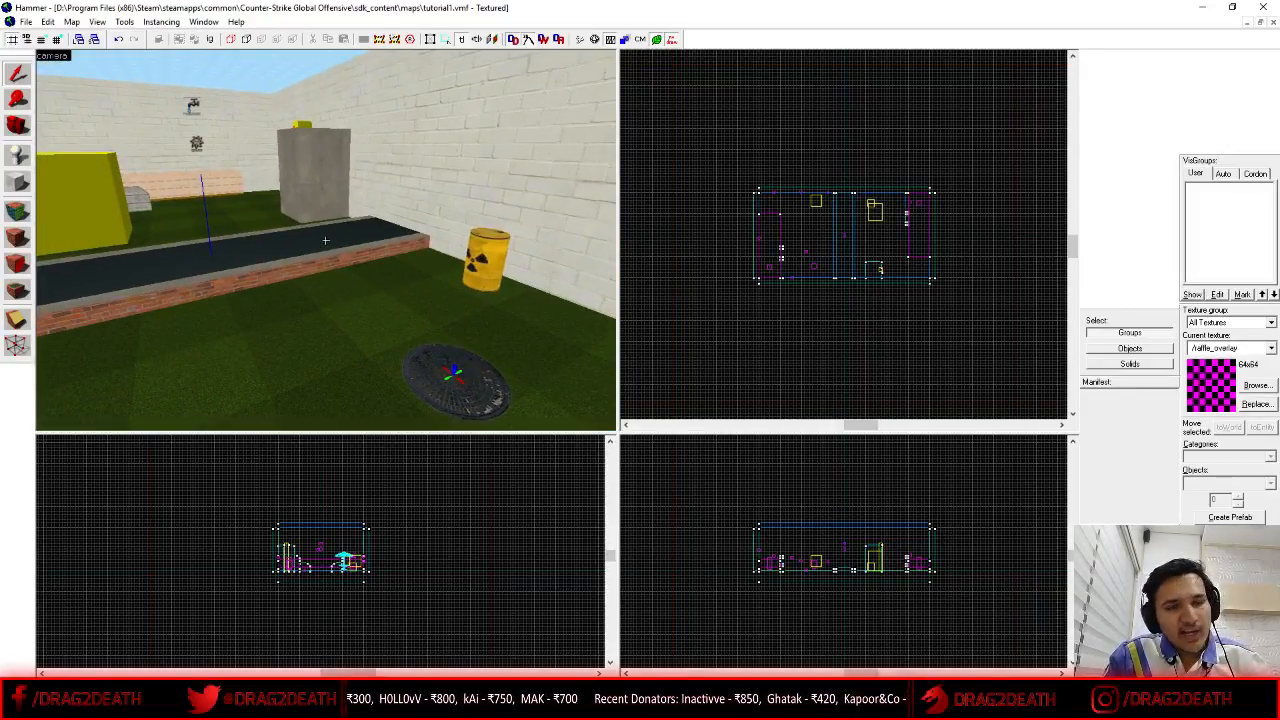
pyautogui.press('s')
pyautogui.press('w')
pyautogui.press('s')
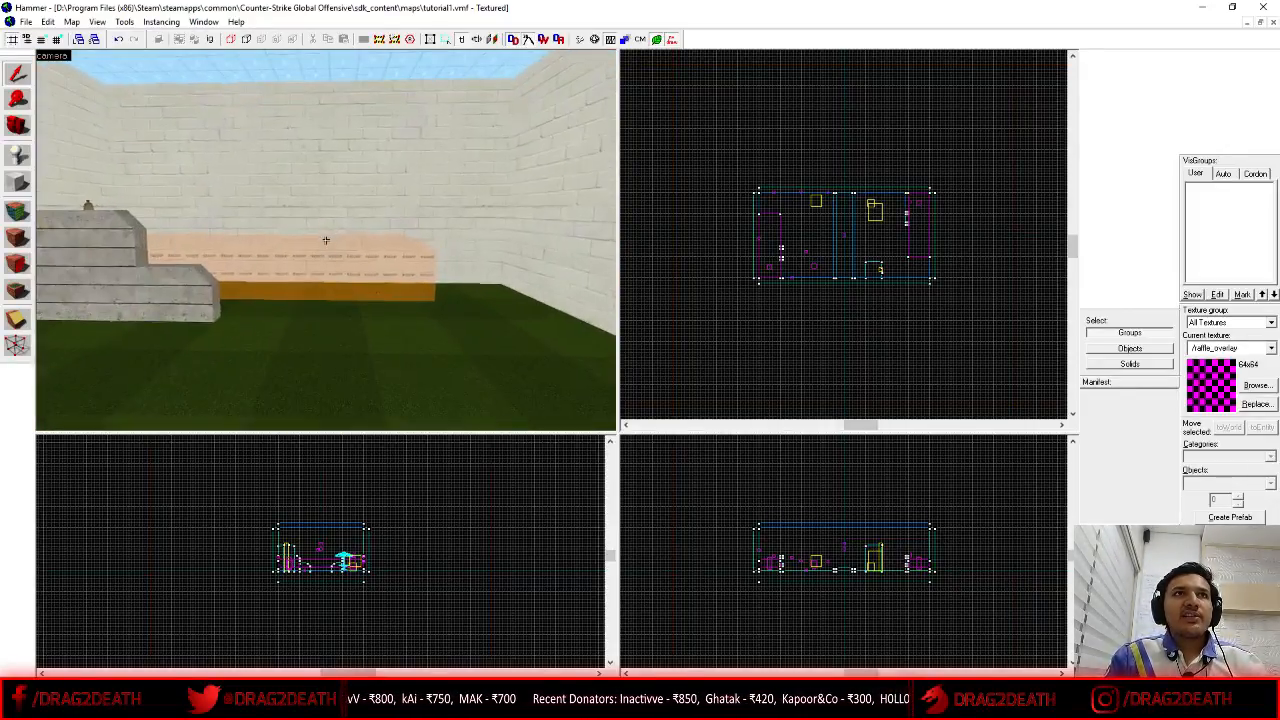
pyautogui.press('z')
pyautogui.press('s')
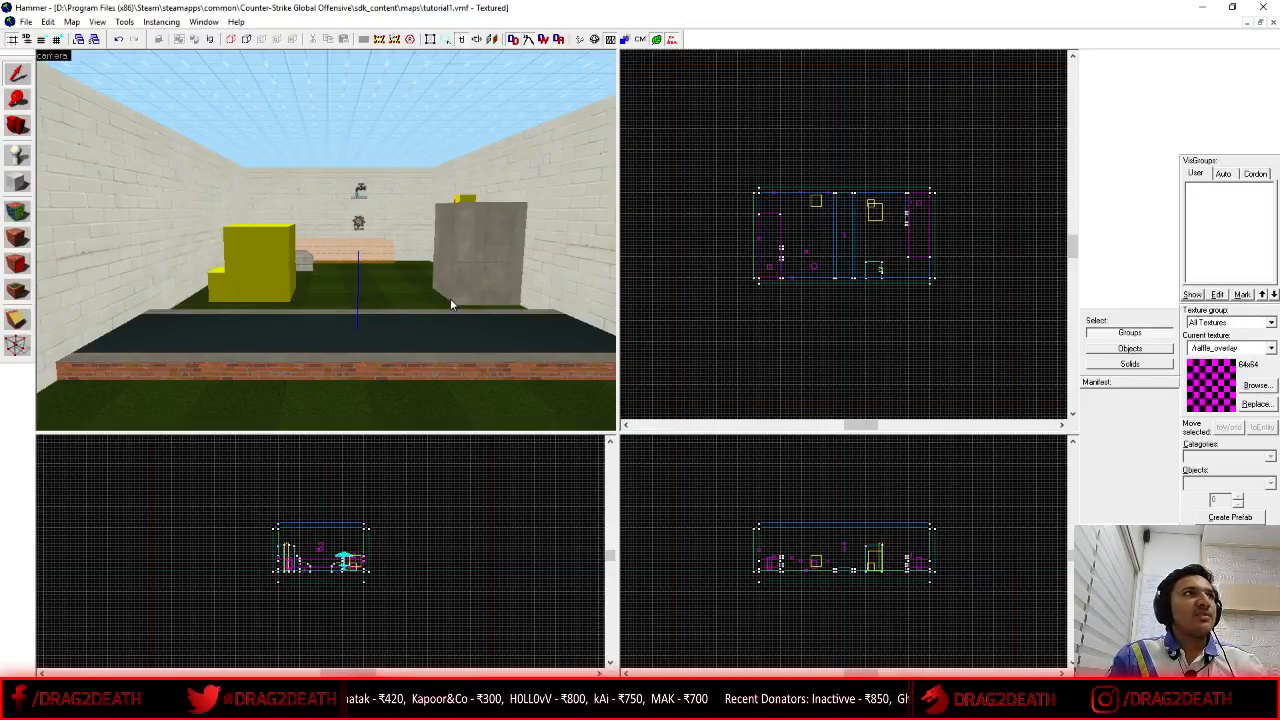
pyautogui.moveTo(450, 298); pyautogui.dragTo(346, 376)
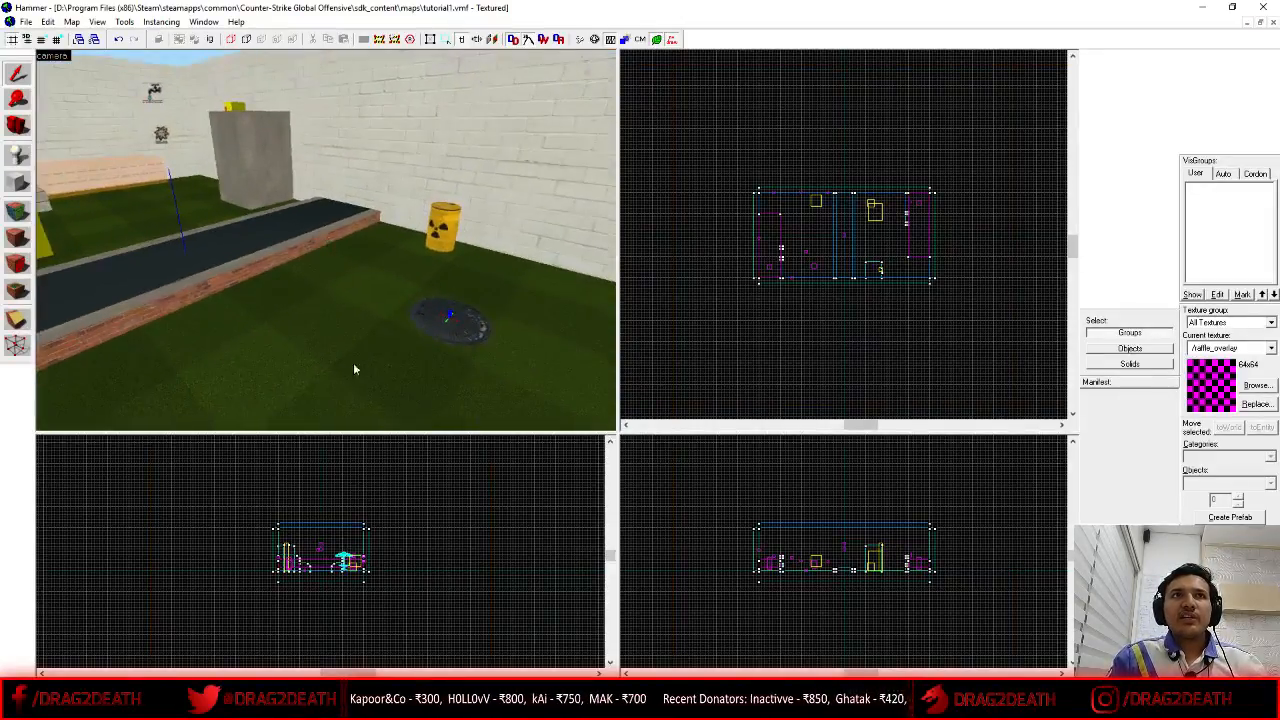
pyautogui.press('z')
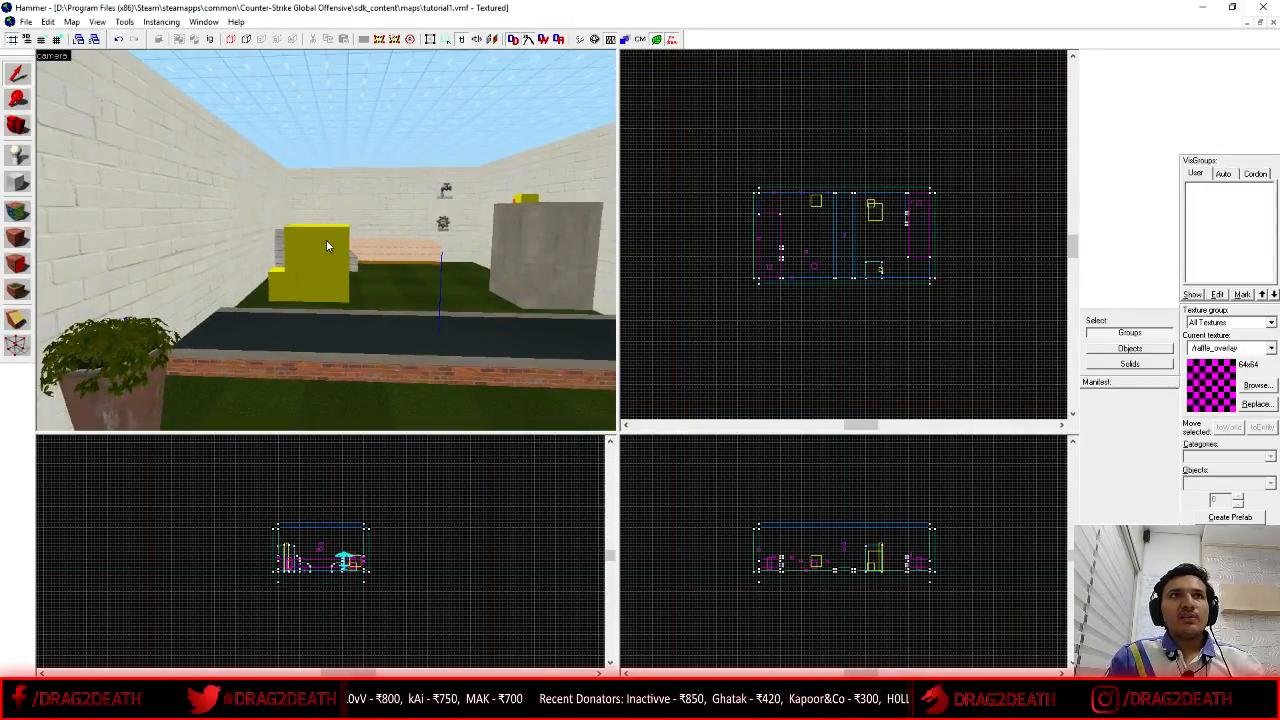
# - Find the nodraw texture and make tools/toolsnodraw the current texture
pyautogui.hotkey('shift', 'a')
pyautogui.click(607, 403)
pyautogui.write('nodraw')
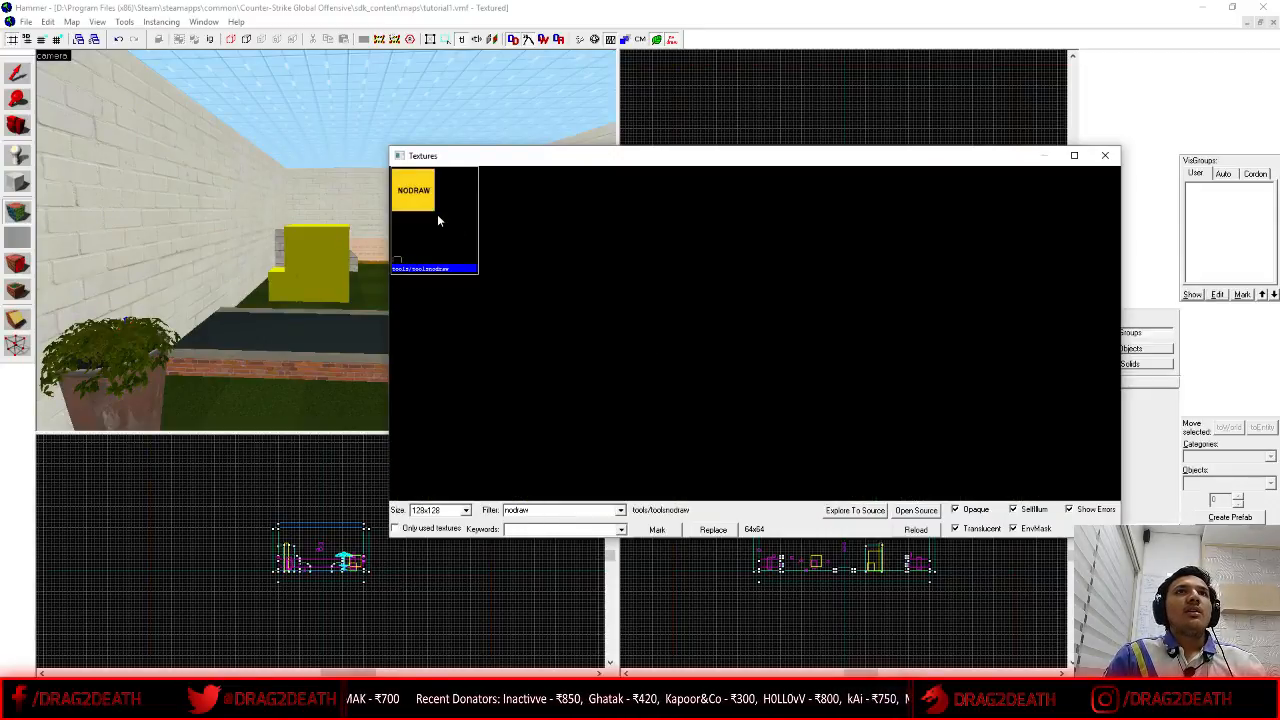
pyautogui.doubleClick(437, 214)
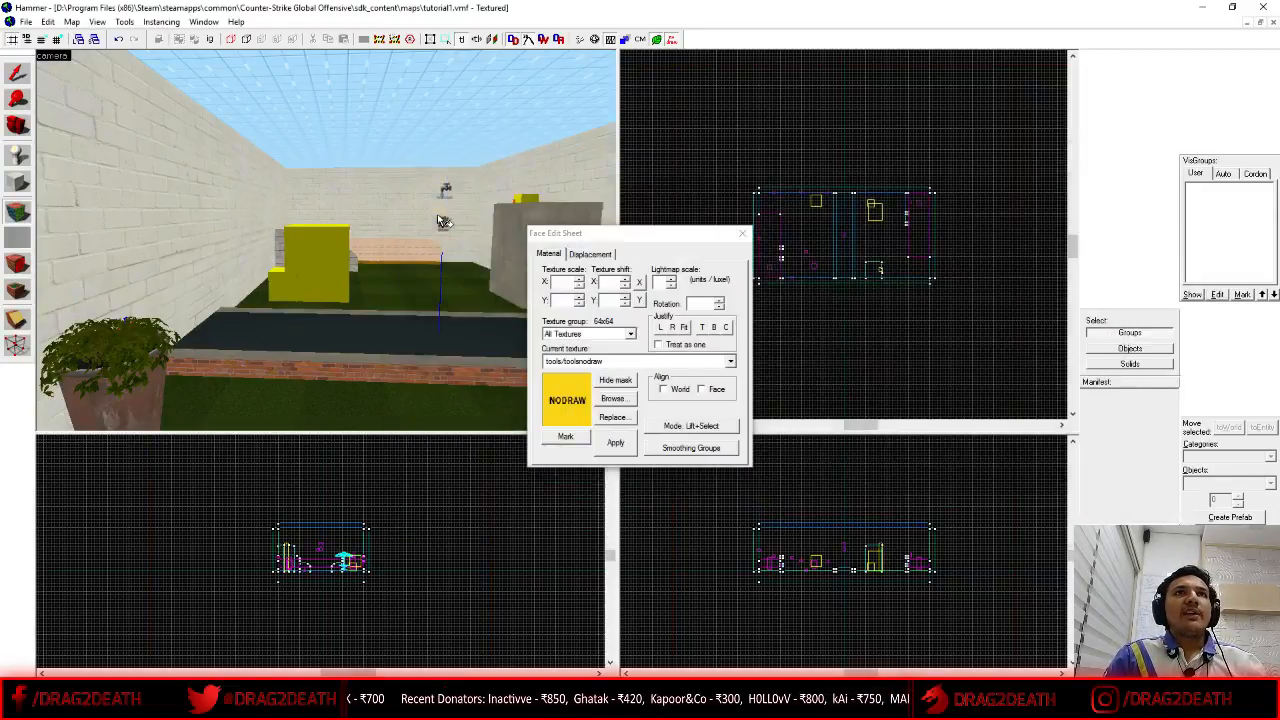
pyautogui.click(741, 234)
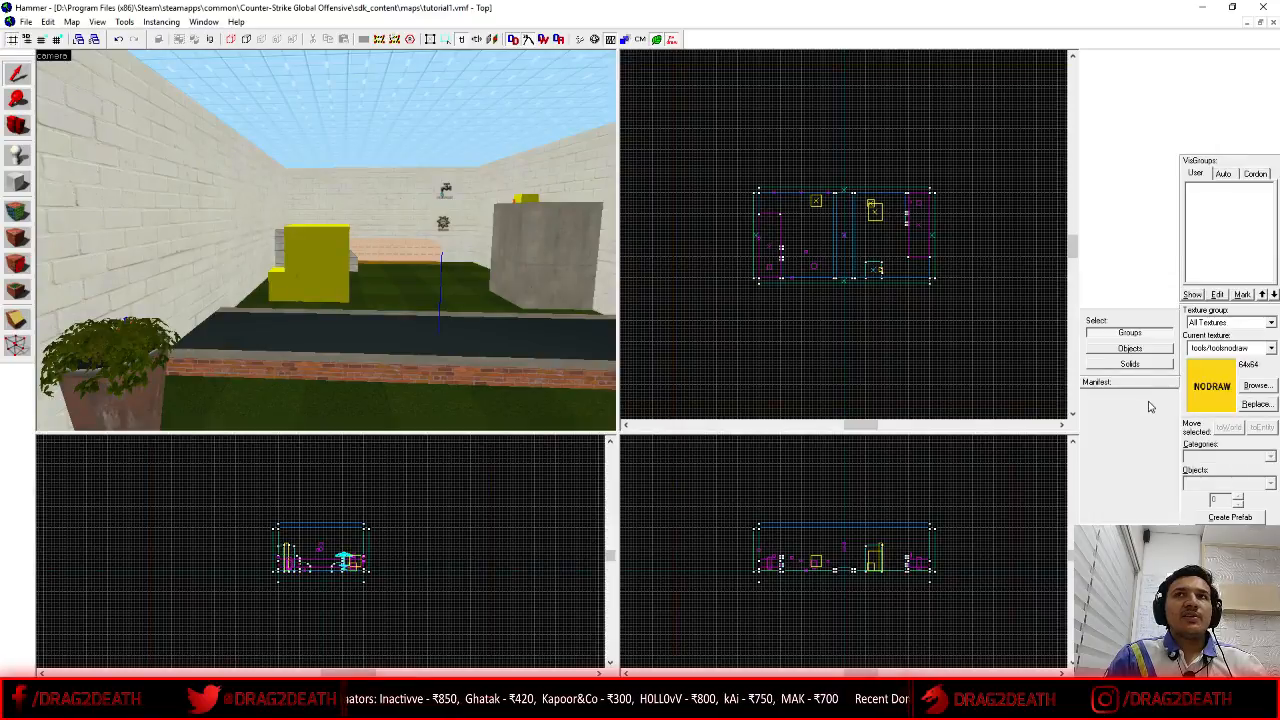
# - Inspect the nodraw faces on the outside of the room's walls
pyautogui.press('z')
pyautogui.press('s')
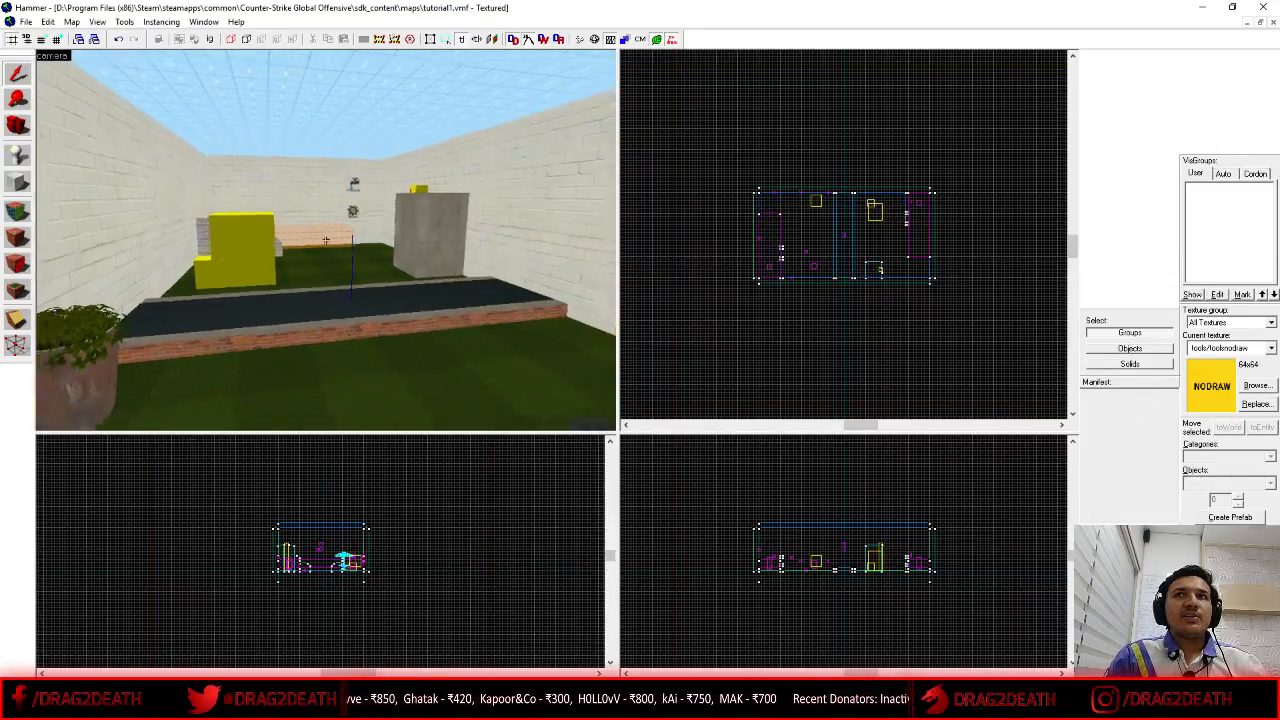
pyautogui.press('z')
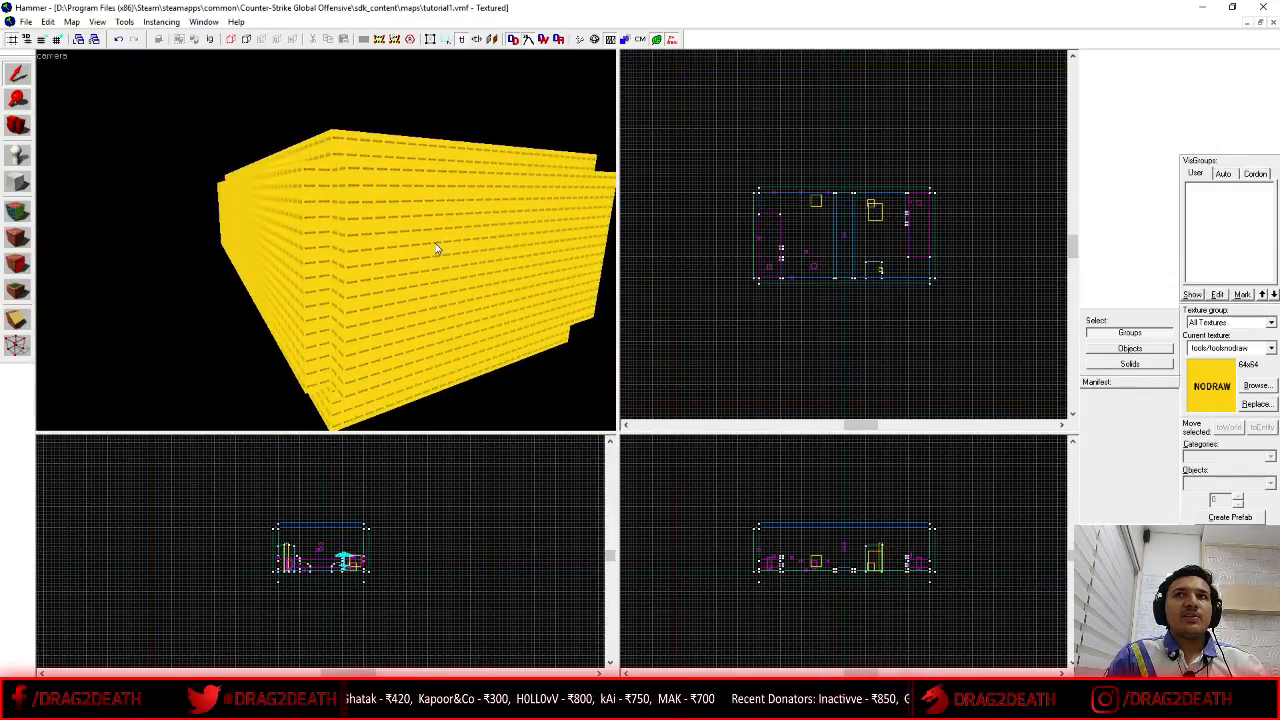
pyautogui.press('z')
pyautogui.press('w')
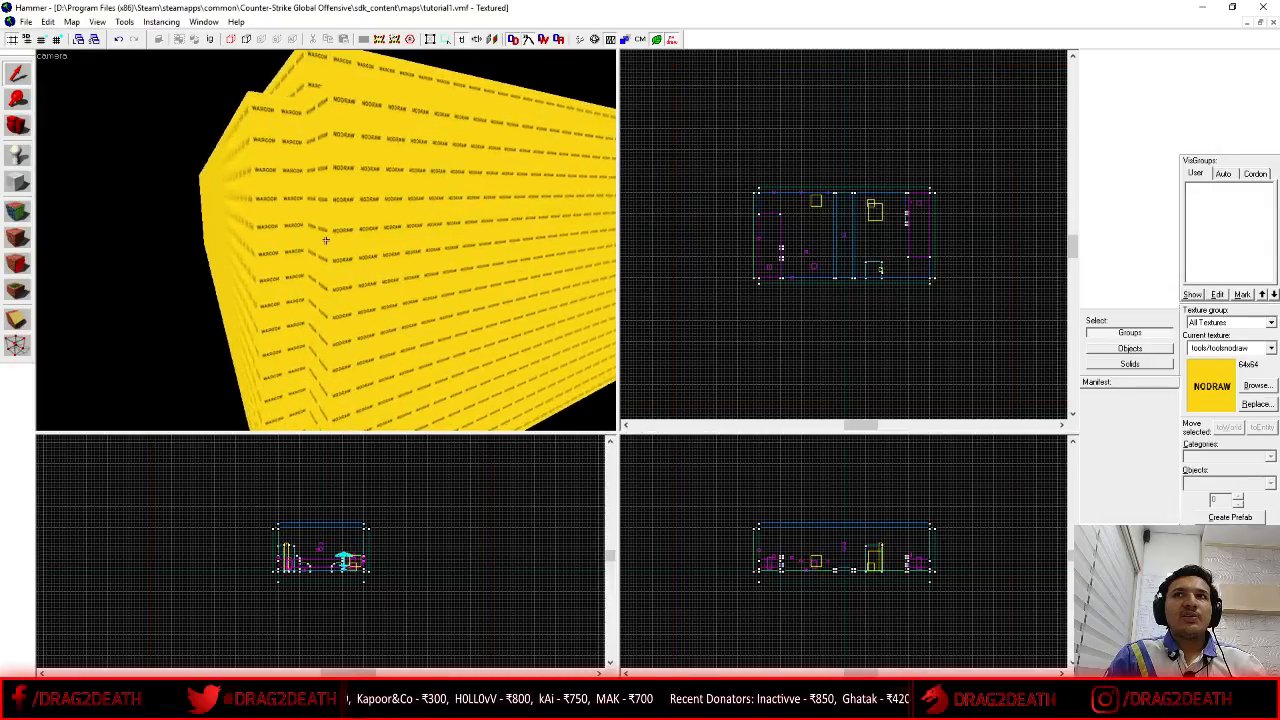
pyautogui.press('w')
pyautogui.press('z')
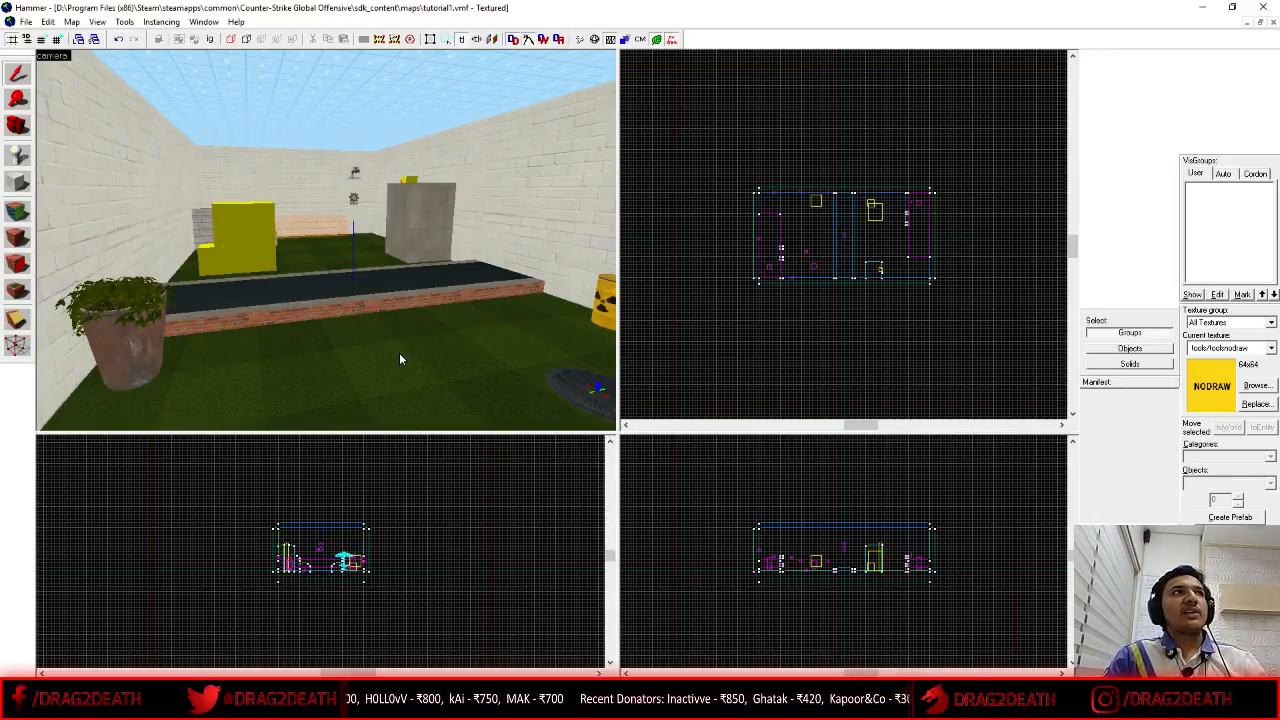
# - Check the current texture in the Face Edit Sheet, with the camera facing the open grass area
pyautogui.press('z')
pyautogui.press('s')
pyautogui.press('d')
pyautogui.press('z')
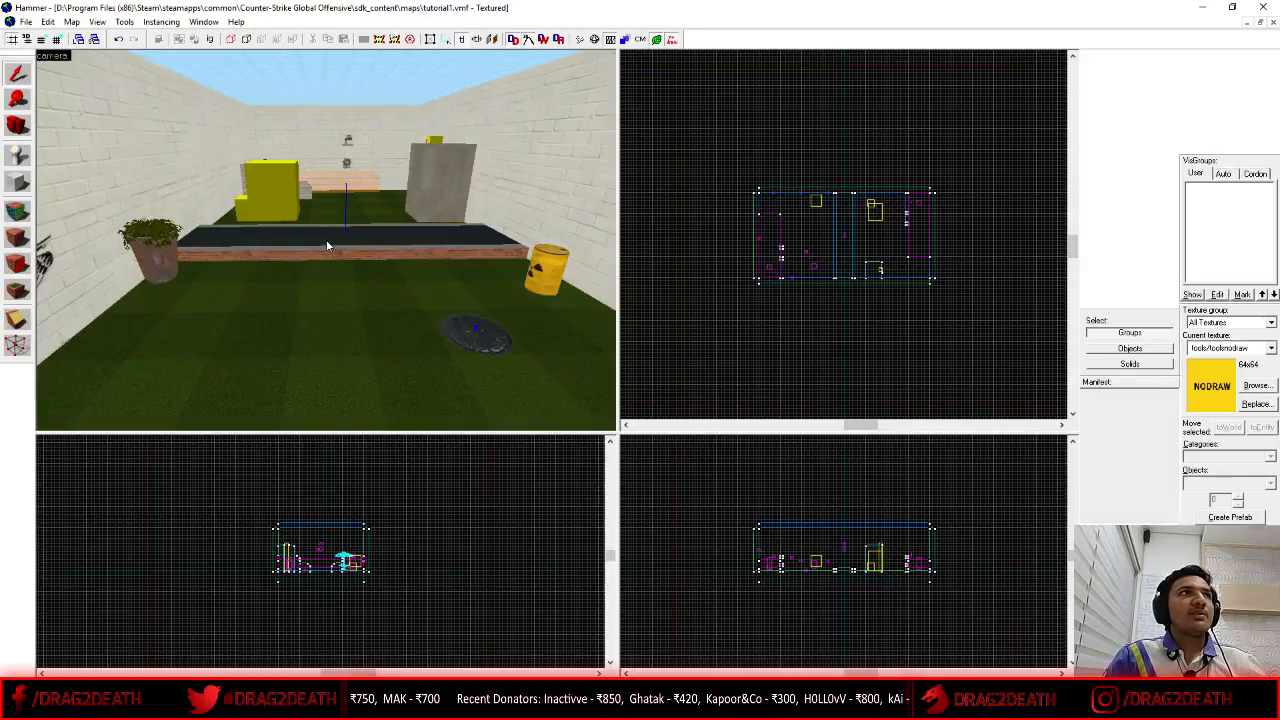
pyautogui.hotkey('shift', 'a')
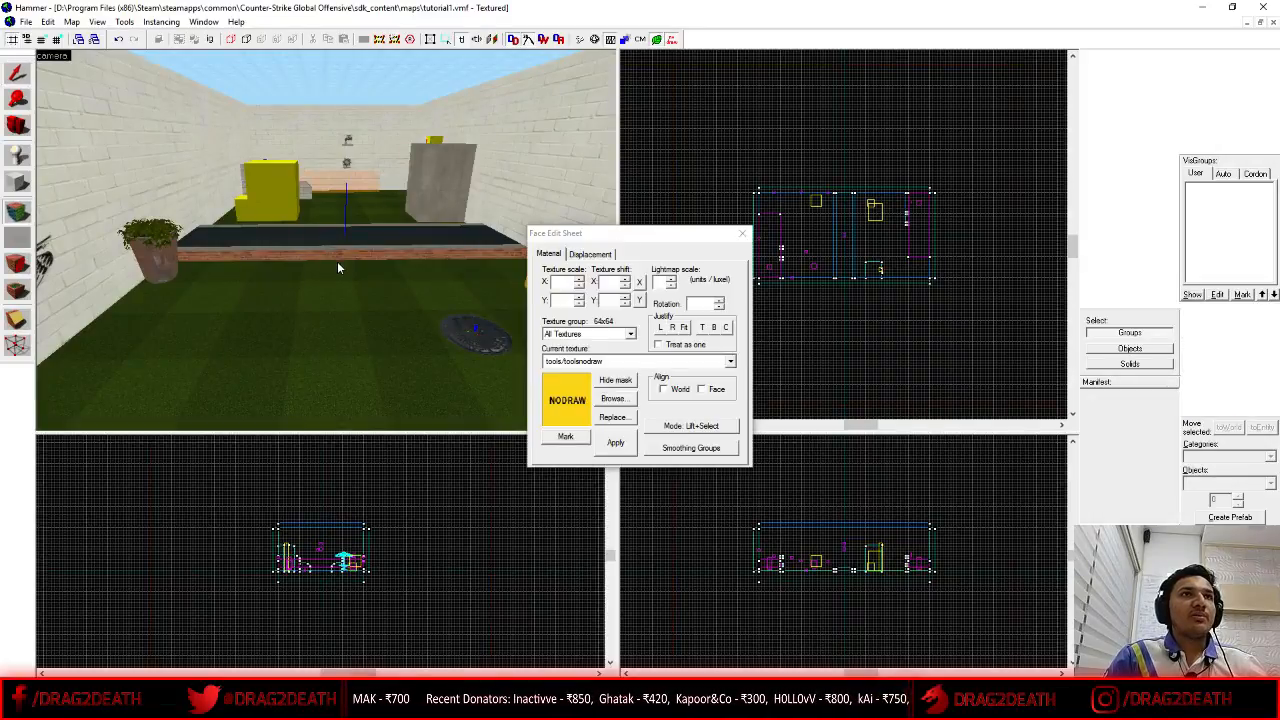
pyautogui.click(736, 237)
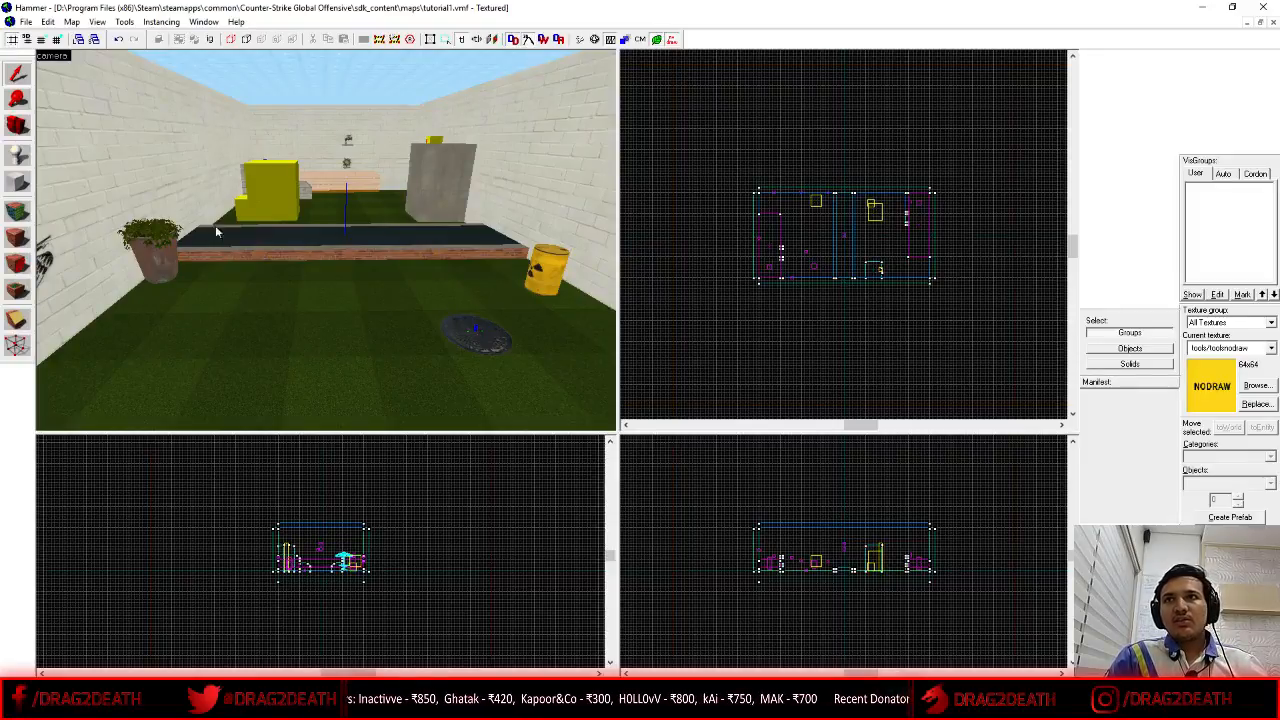
# - Activate the Block tool and set its primitive object to cylinder
pyautogui.click(15, 183)
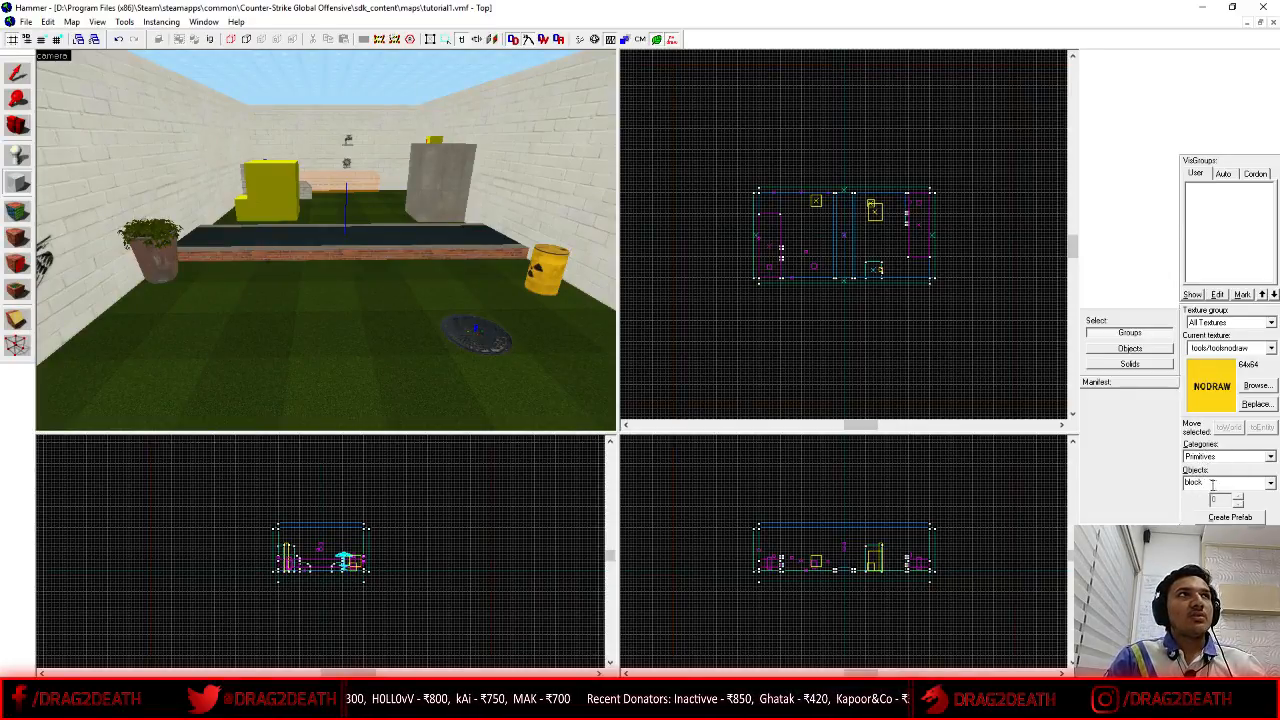
pyautogui.click(1271, 486)
pyautogui.click(1196, 518)
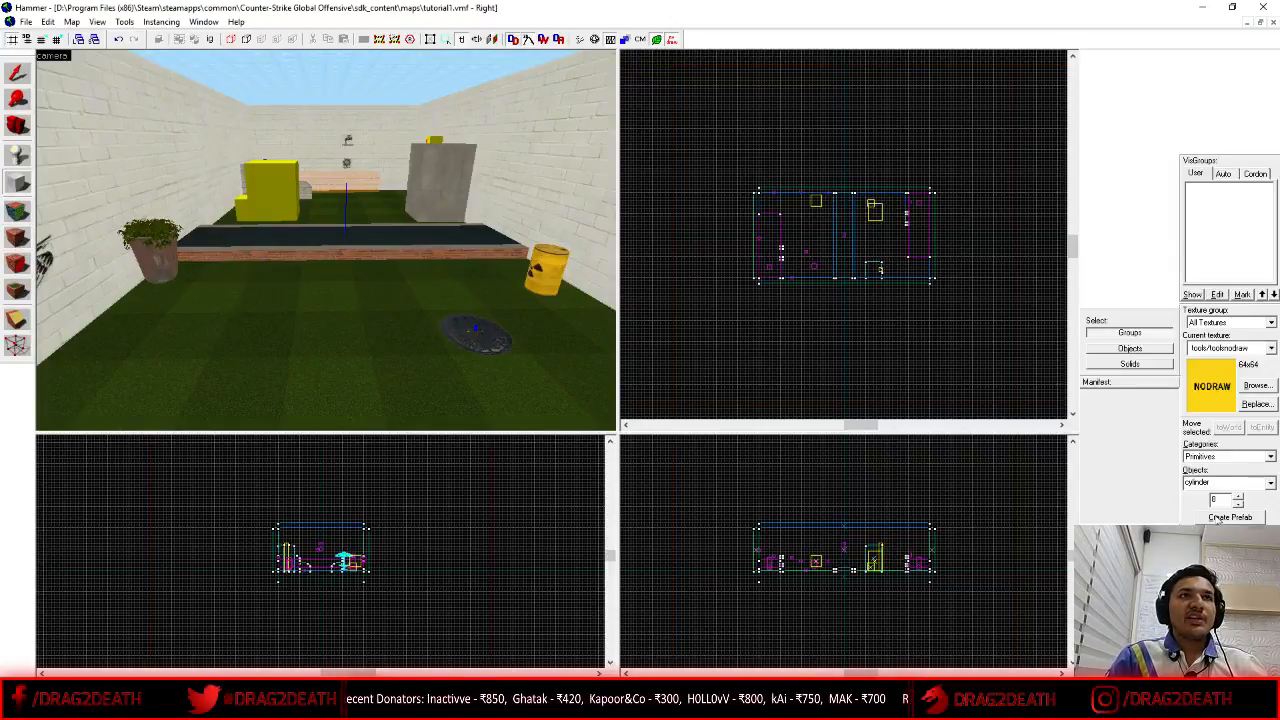
pyautogui.click(1270, 481)
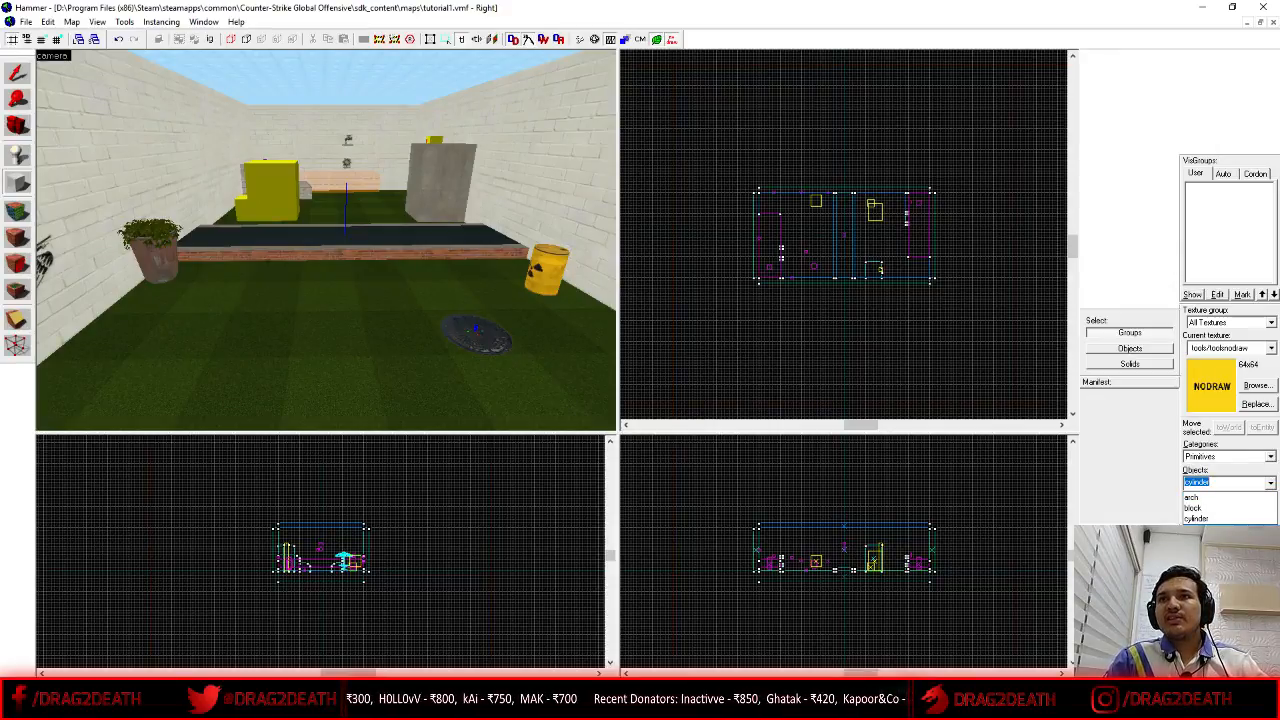
pyautogui.click(1211, 519)
# - Examine the open grass area in the top view and walk the camera around it
pyautogui.scroll(1, 790, 234)
pyautogui.scroll(1, 790, 234)
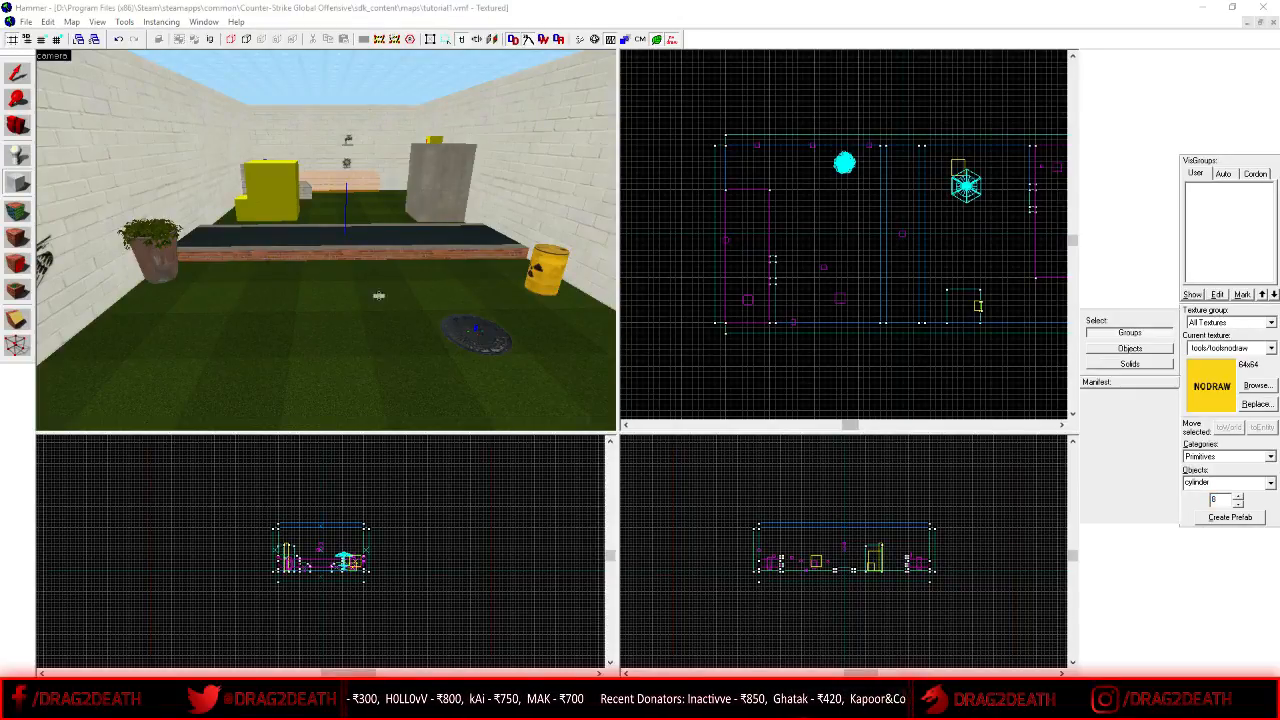
pyautogui.click(15, 183)
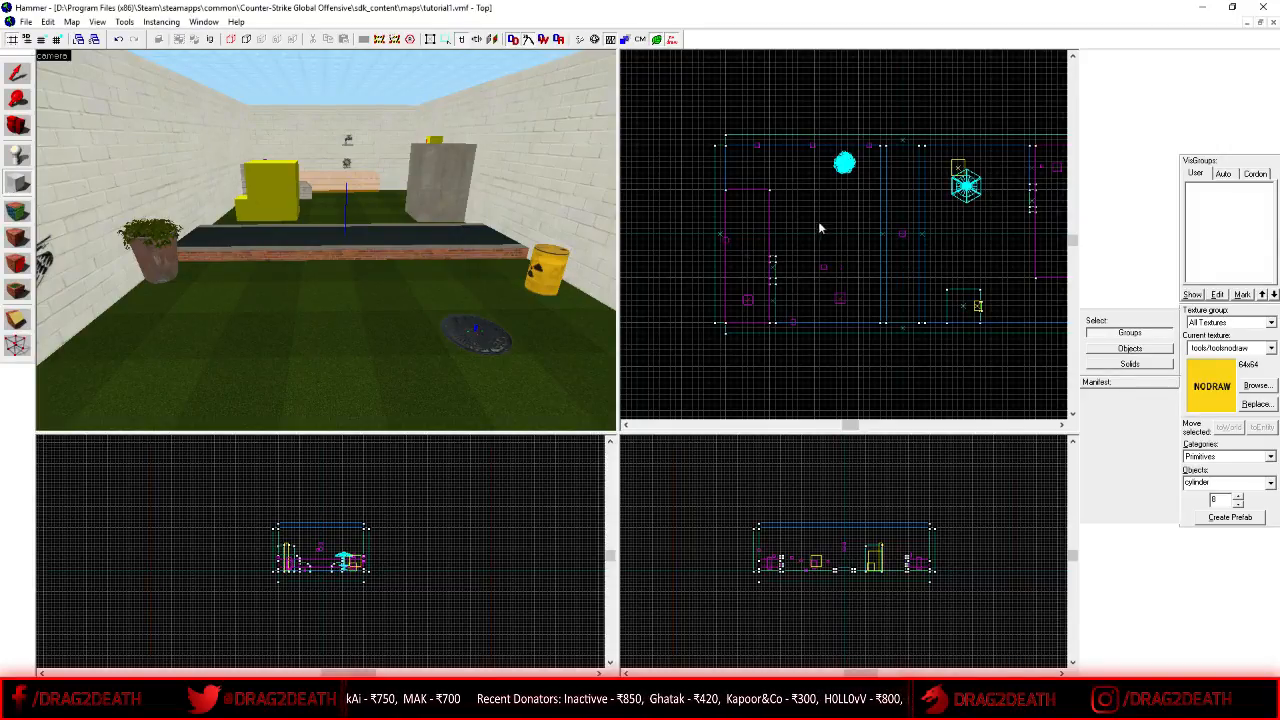
pyautogui.scroll(3, 825, 240)
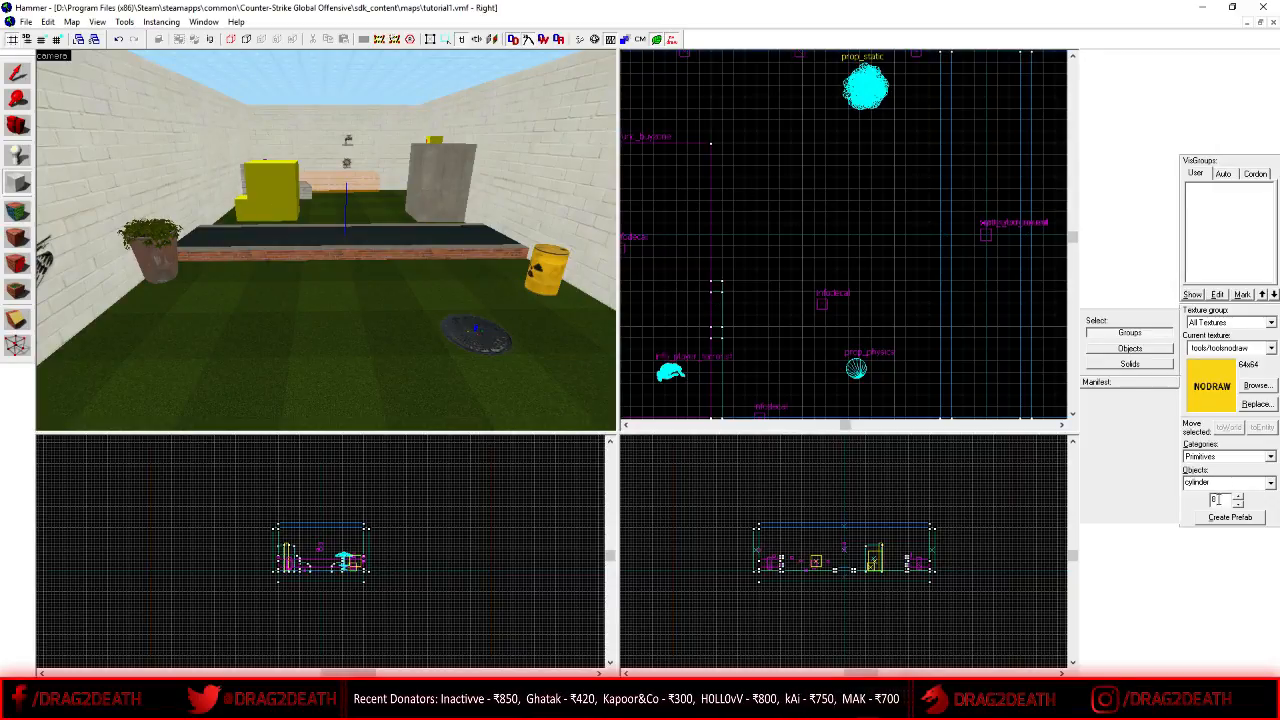
pyautogui.scroll(-3, 740, 248)
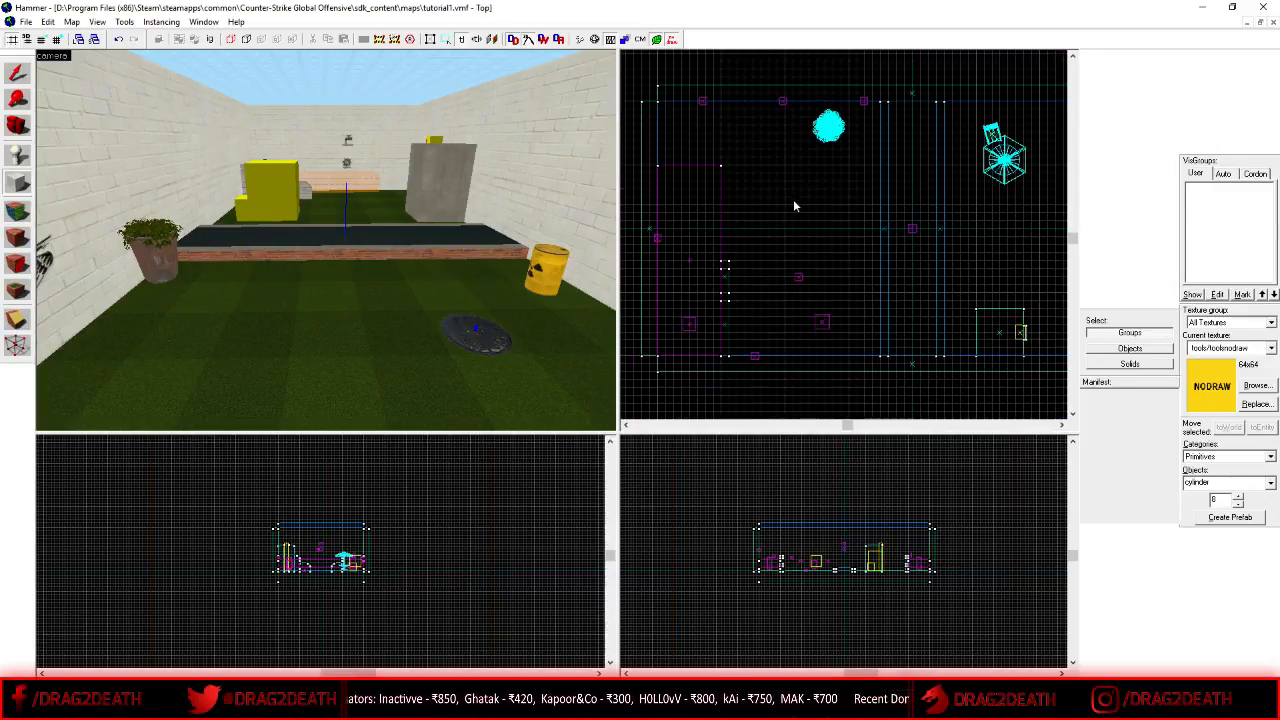
pyautogui.scroll(2, 800, 189)
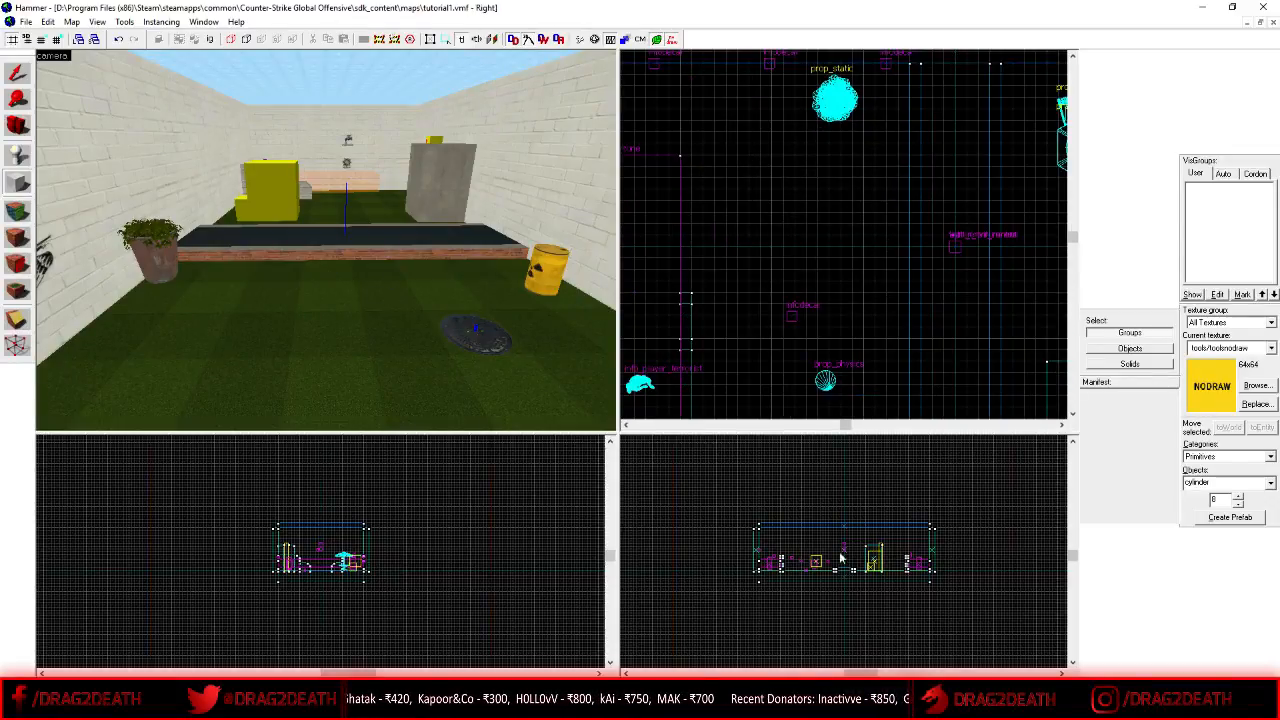
pyautogui.press('z')
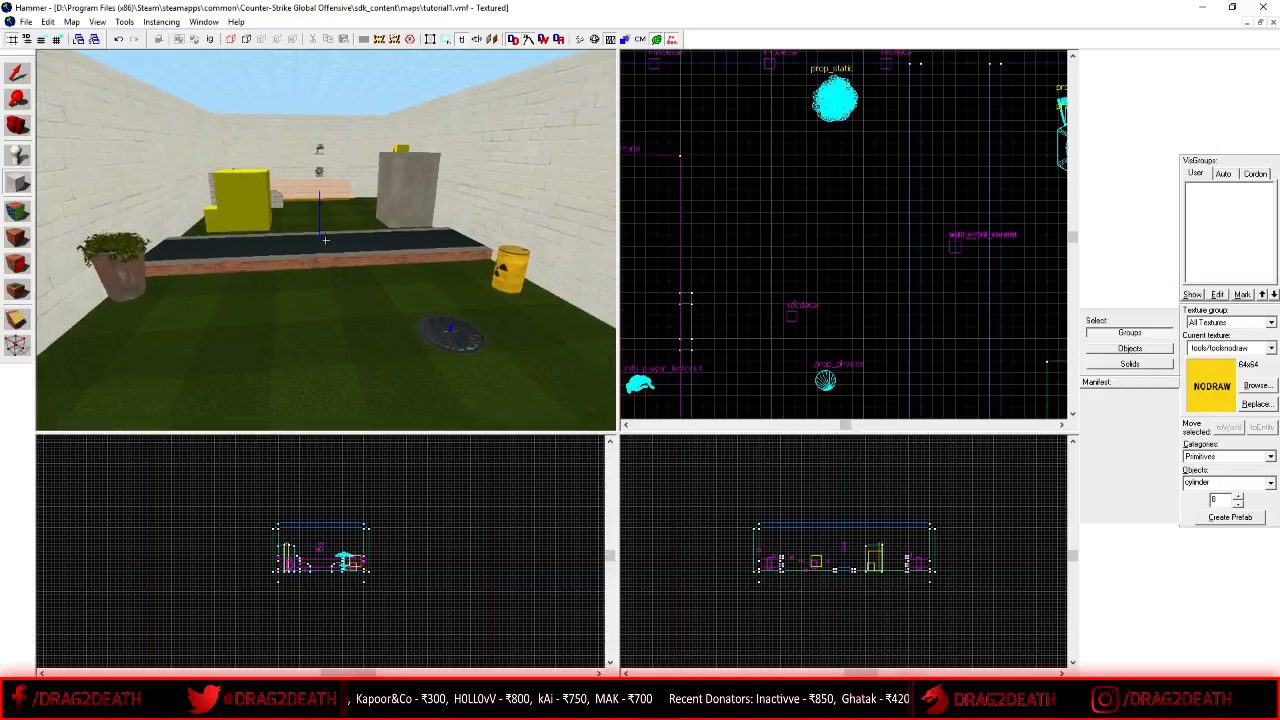
pyautogui.press('w')
pyautogui.press('s')
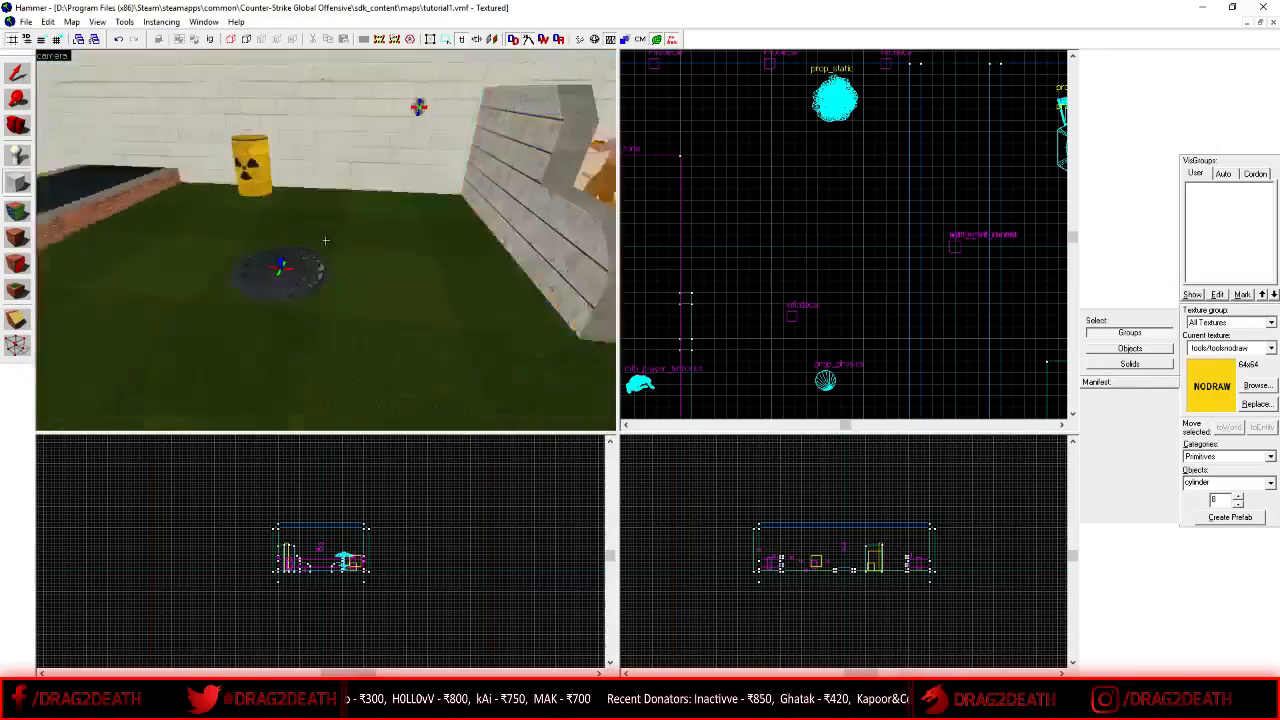
pyautogui.press('z')
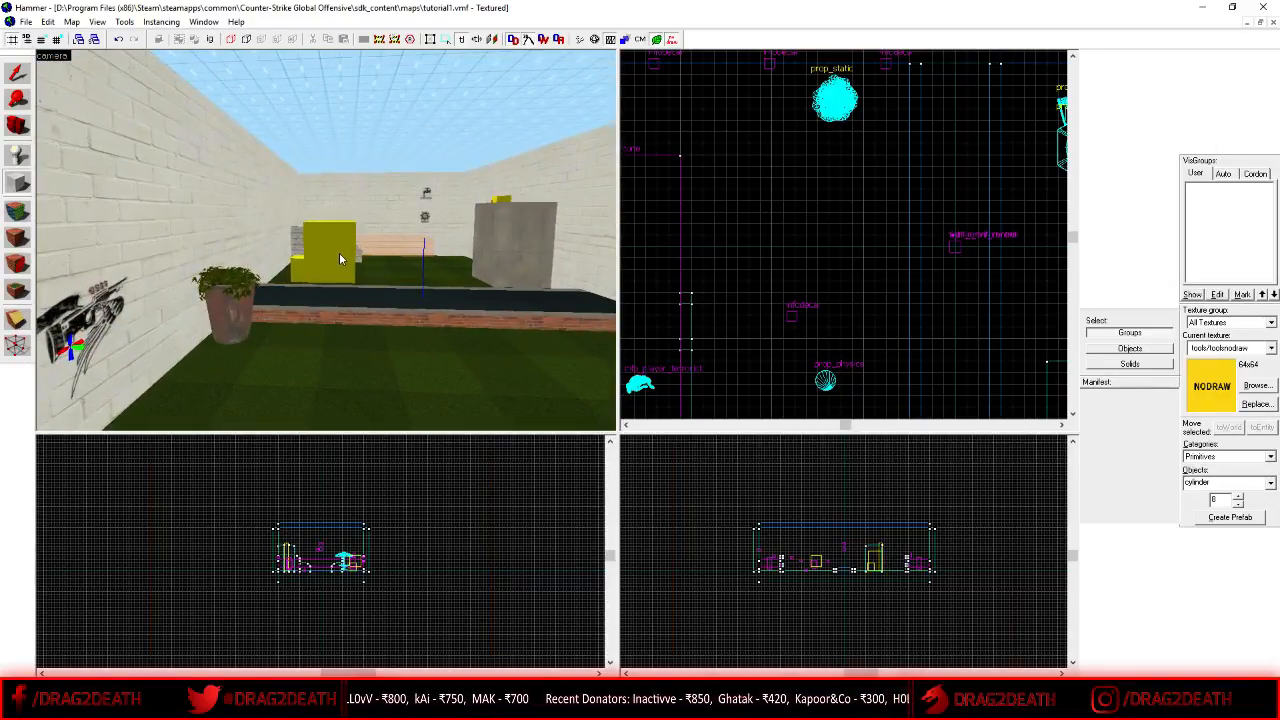
pyautogui.press('a')
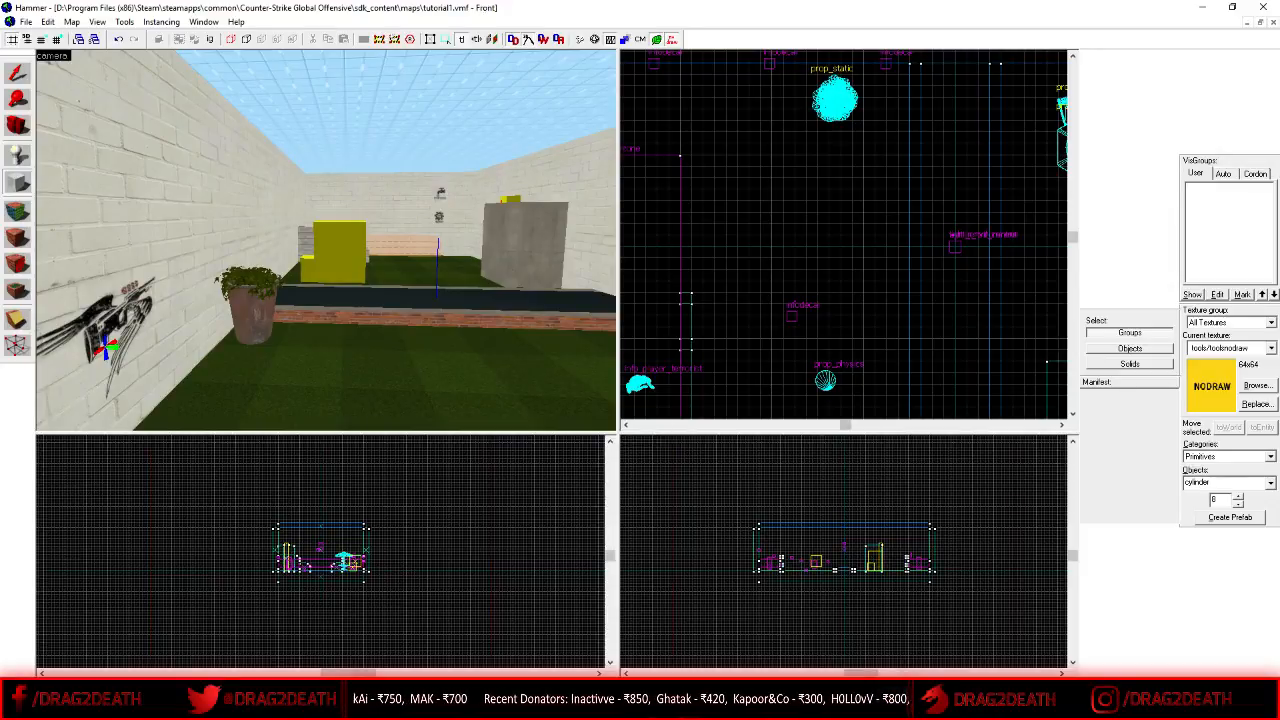
# - Outline a 32 by 32 unit base for the cylinder on the open grass in the top view
pyautogui.click(18, 182)
pyautogui.scroll(-2, 805, 235)
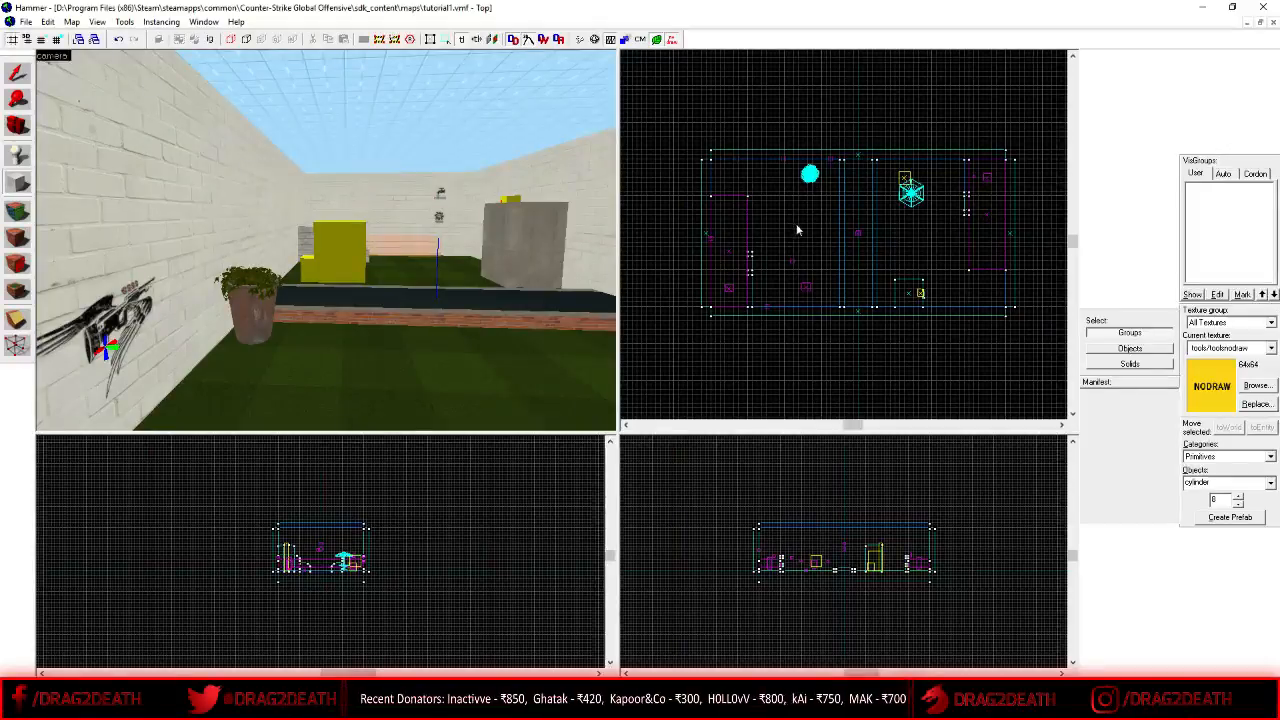
pyautogui.scroll(3, 788, 216)
pyautogui.scroll(2, 780, 180)
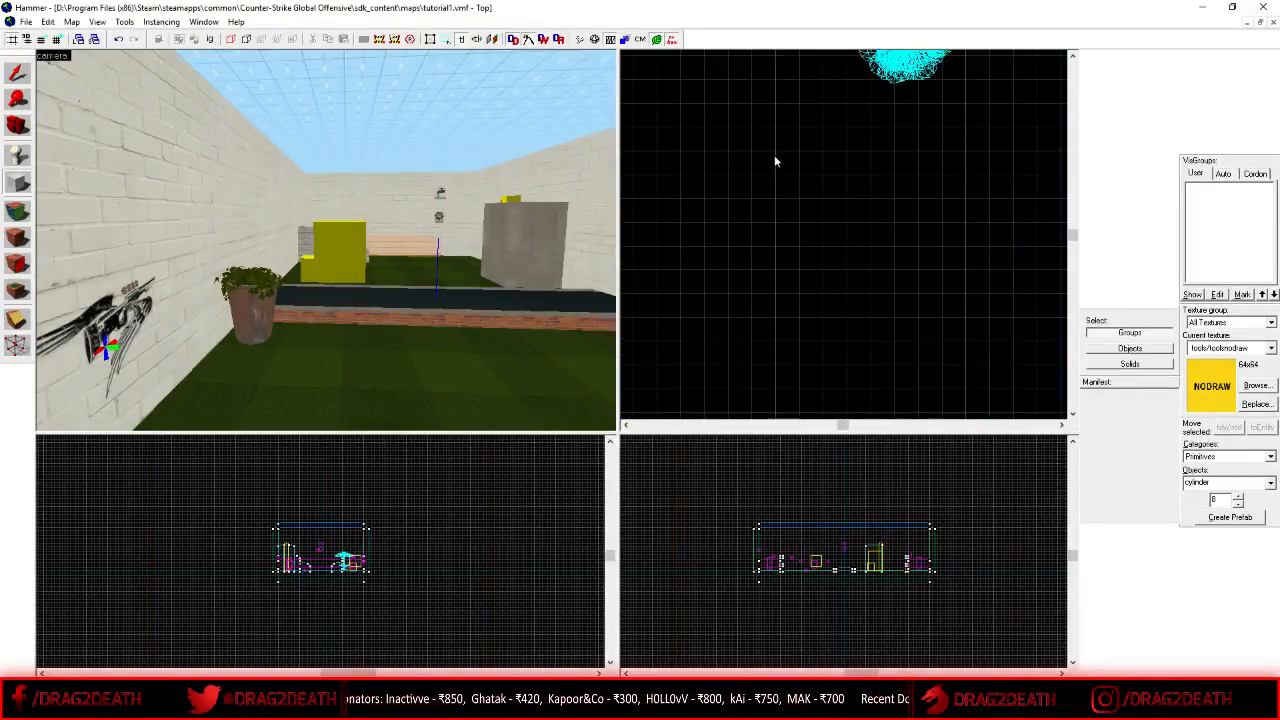
pyautogui.moveTo(776, 152); pyautogui.dragTo(832, 212)
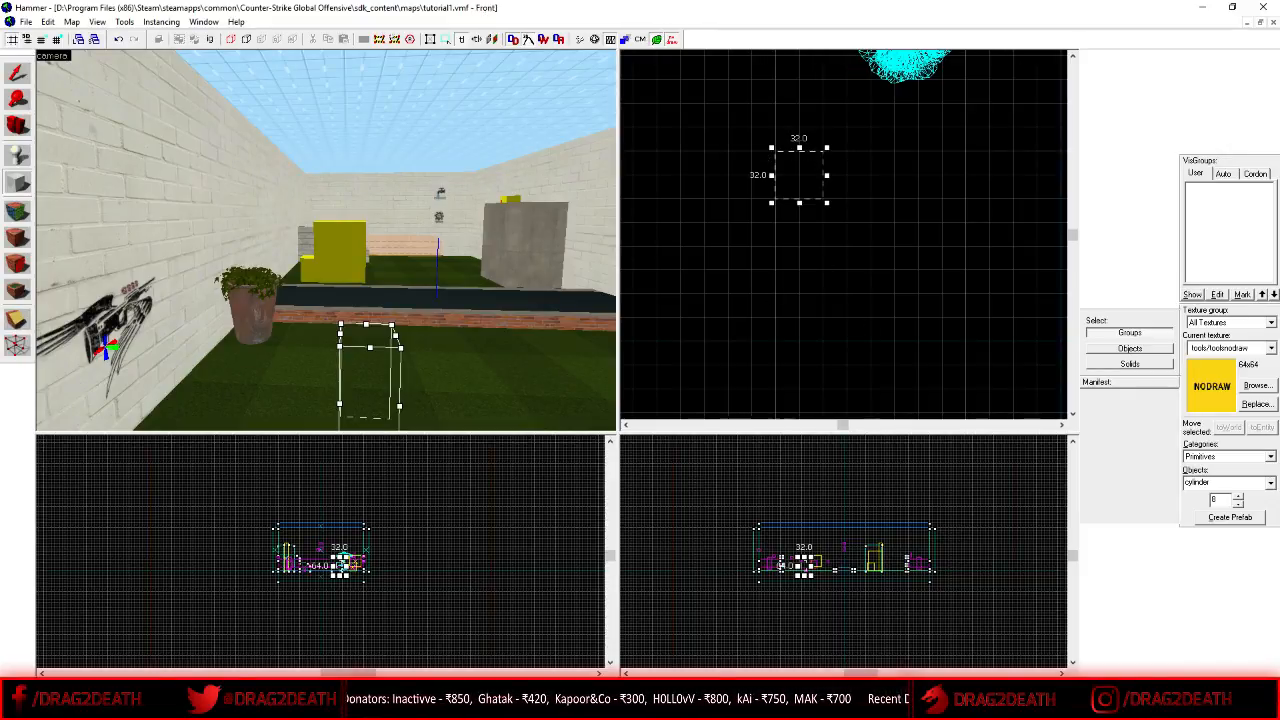
# - Restart Hammer and reopen the tutorial1.vmf map
pyautogui.rightClick(441, 700)
pyautogui.click(418, 608)
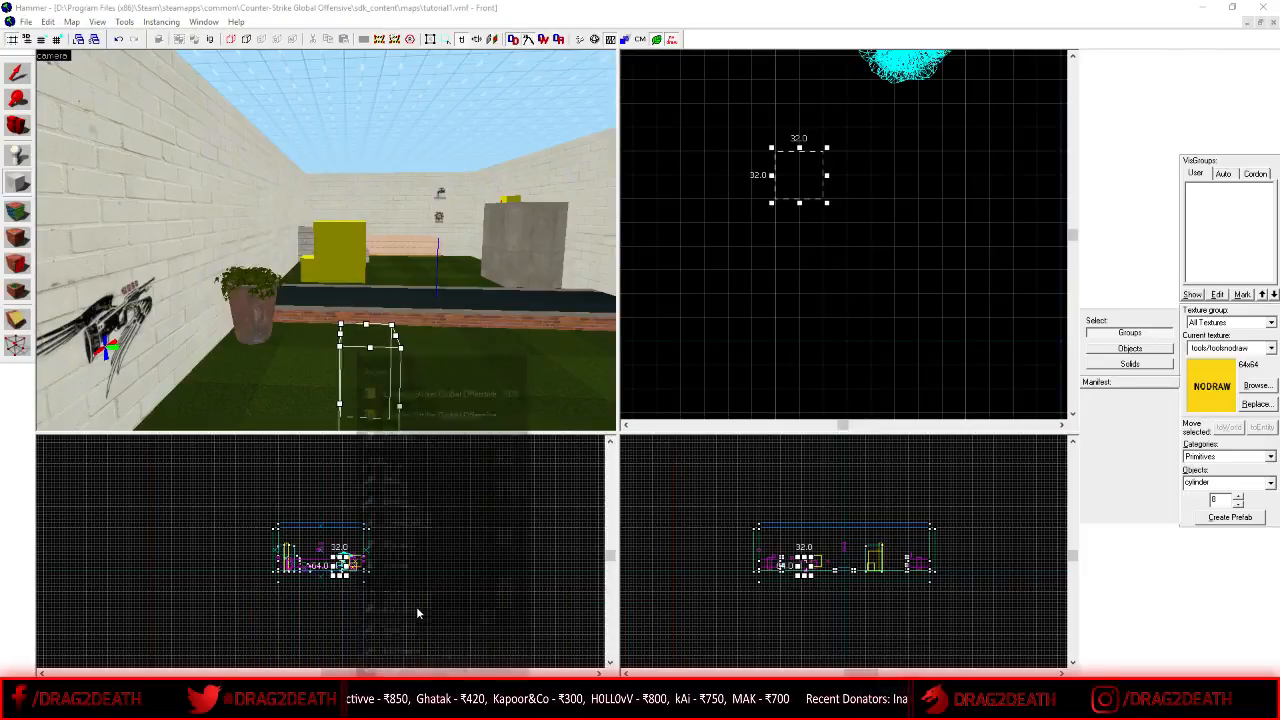
pyautogui.hotkey('alt', 'Tab')
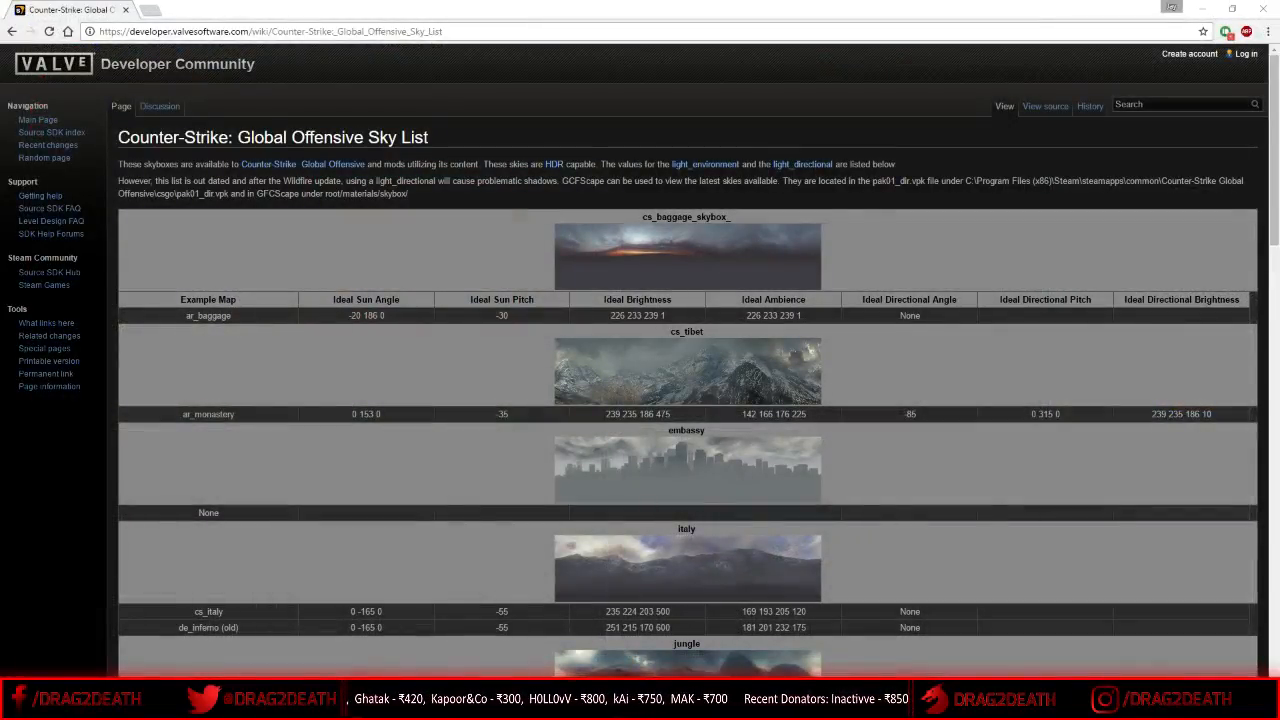
pyautogui.moveTo(736, 702)
pyautogui.click(731, 635)
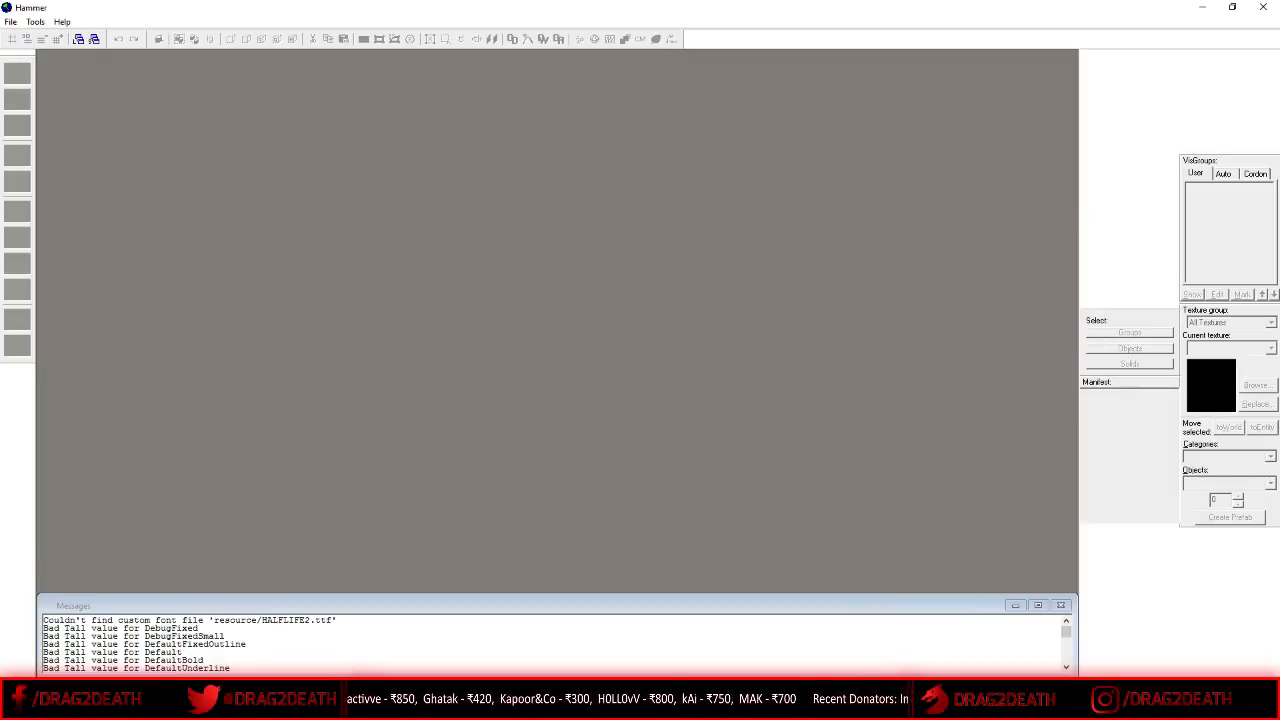
pyautogui.click(10, 21)
pyautogui.click(55, 73)
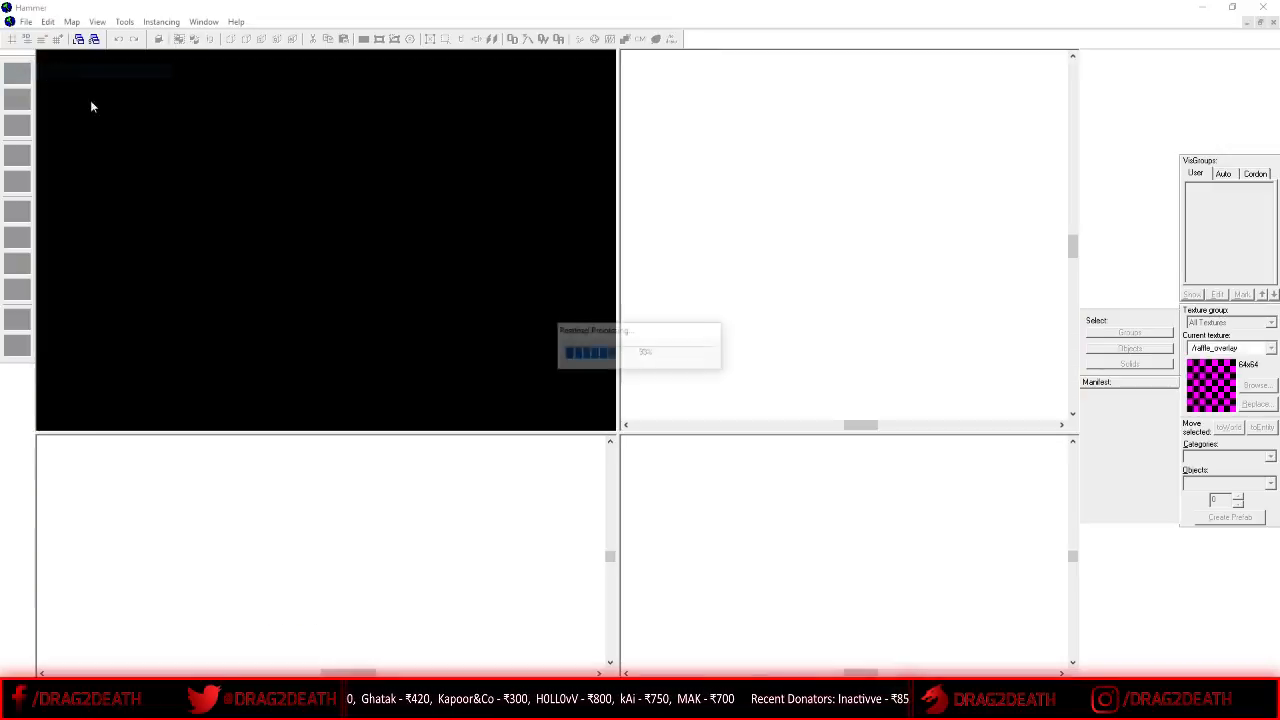
# - Activate the Block tool and make tools/toolsnodraw the current texture by filtering the textures for nodraw
pyautogui.press('z')
pyautogui.press('w')
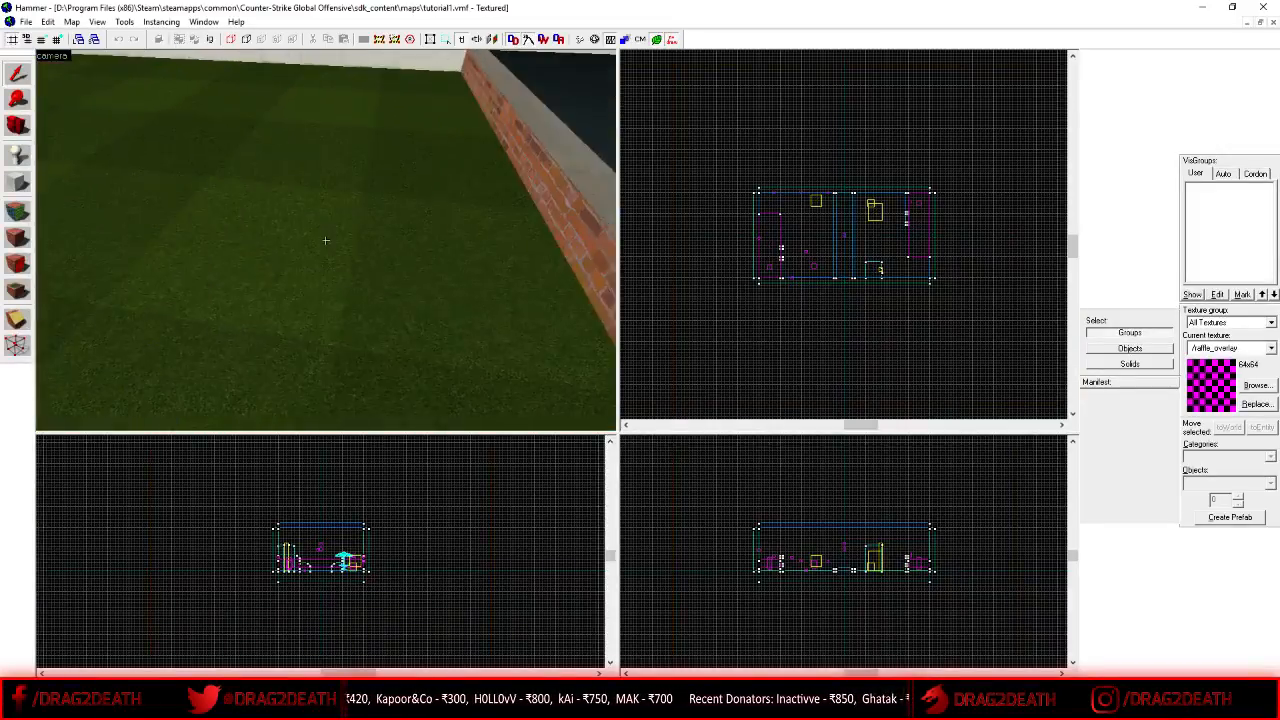
pyautogui.press('z')
pyautogui.click(17, 184)
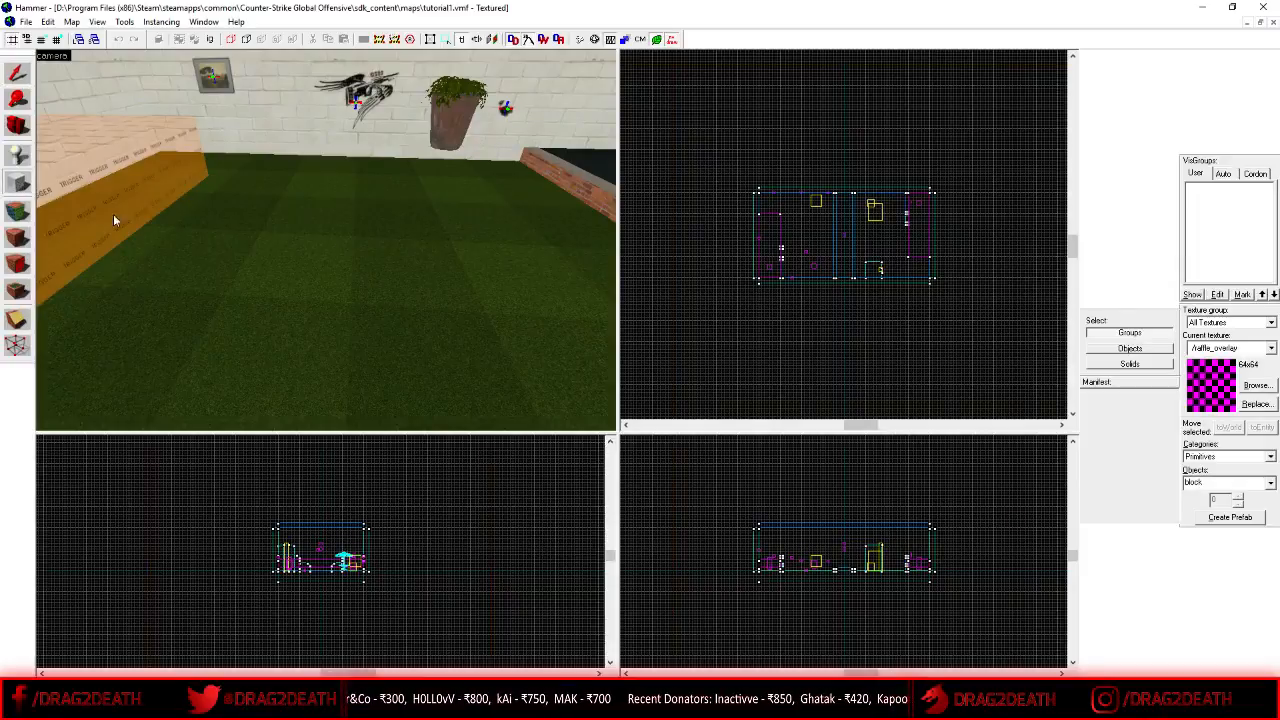
pyautogui.click(1256, 385)
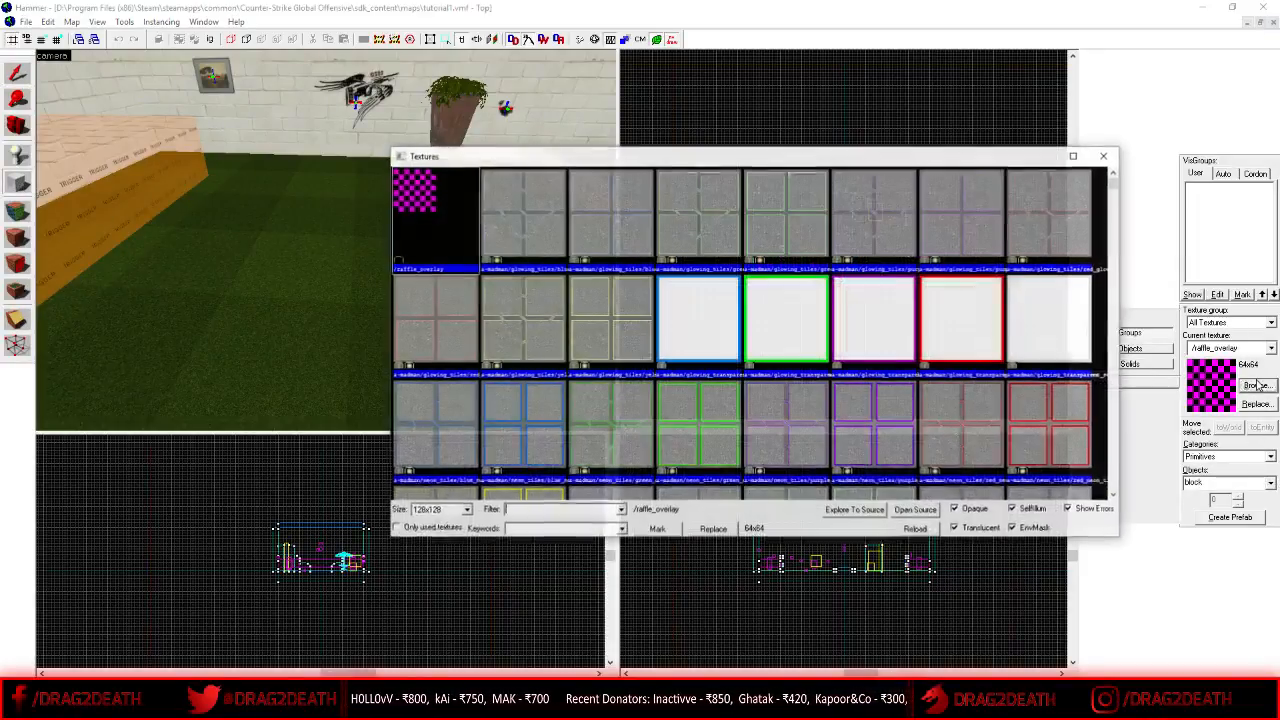
pyautogui.write('nodraw')
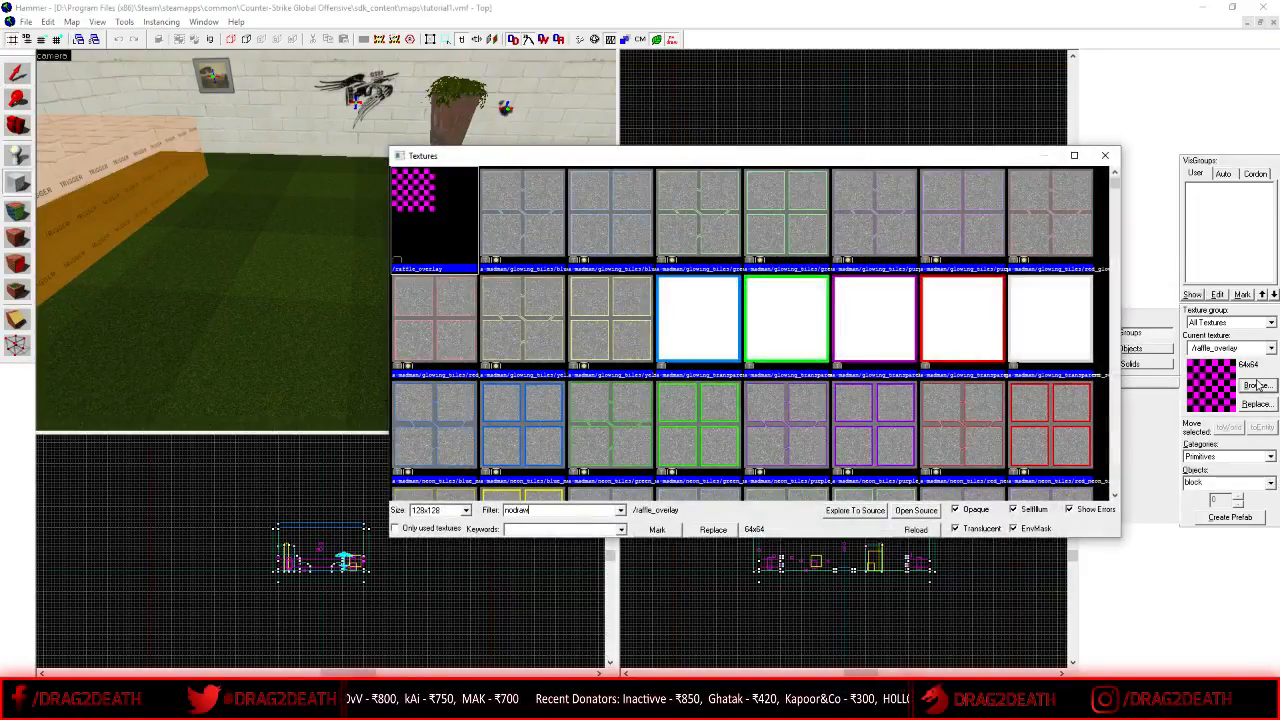
pyautogui.doubleClick(446, 210)
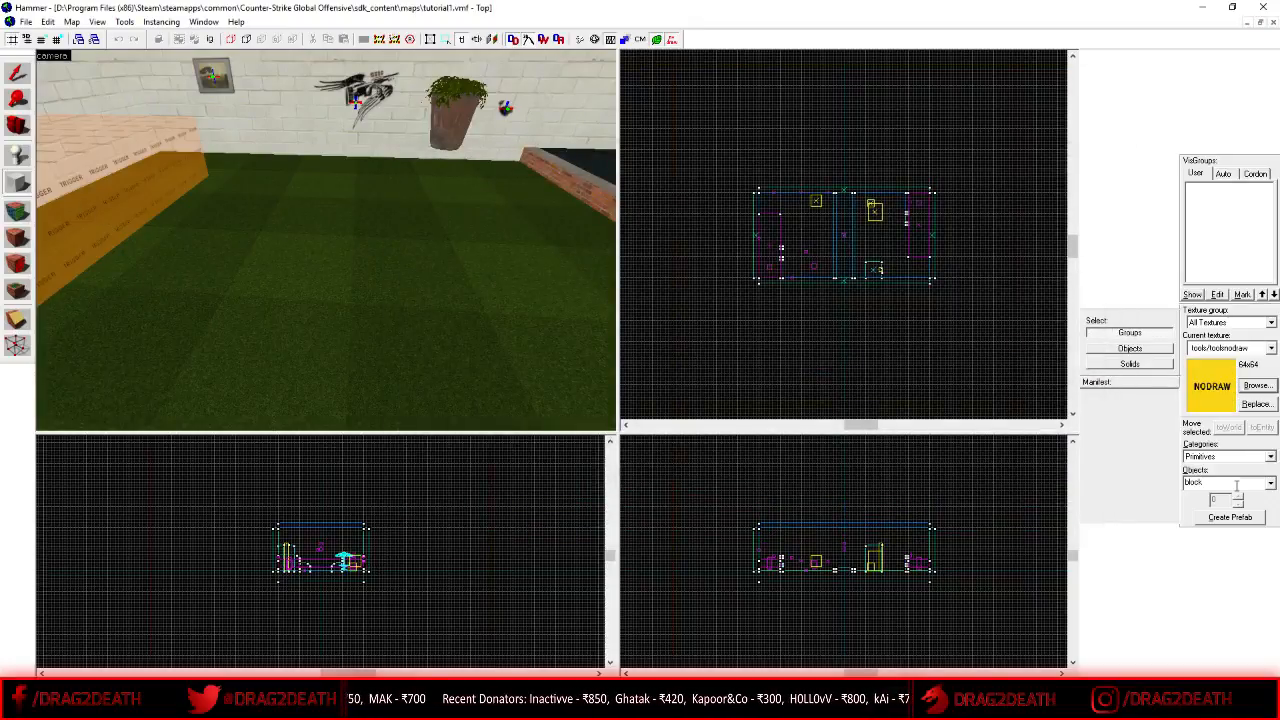
# - Set the primitive object to cylinder and outline a 32 by 32 unit base on the open grass in the top view
pyautogui.click(1270, 484)
pyautogui.click(1228, 517)
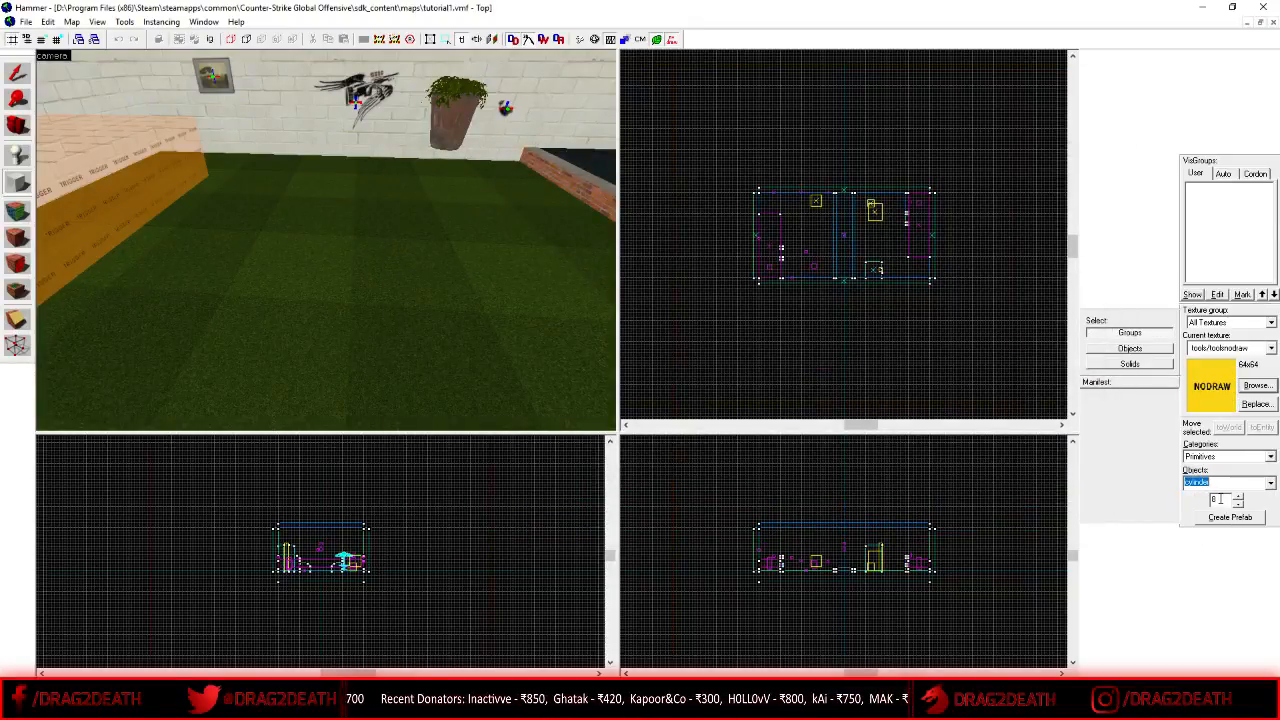
pyautogui.scroll(5, 793, 216)
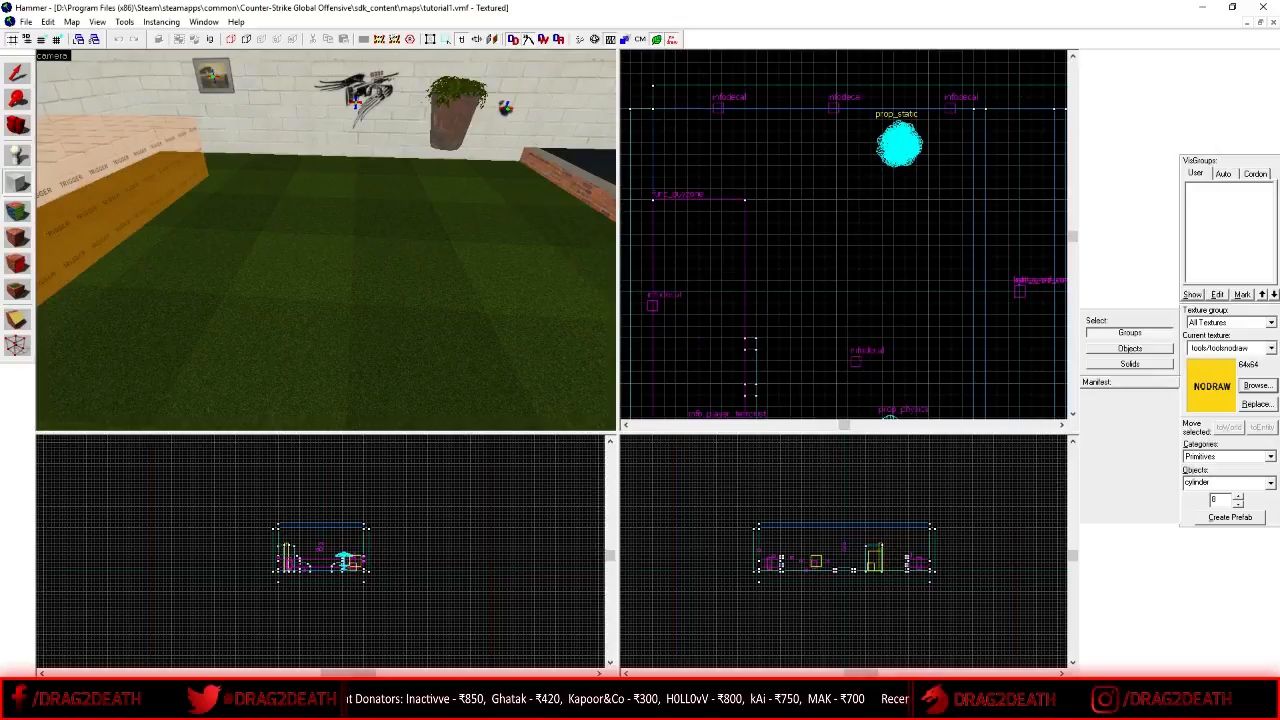
pyautogui.press('z')
pyautogui.press('s')
pyautogui.press('z')
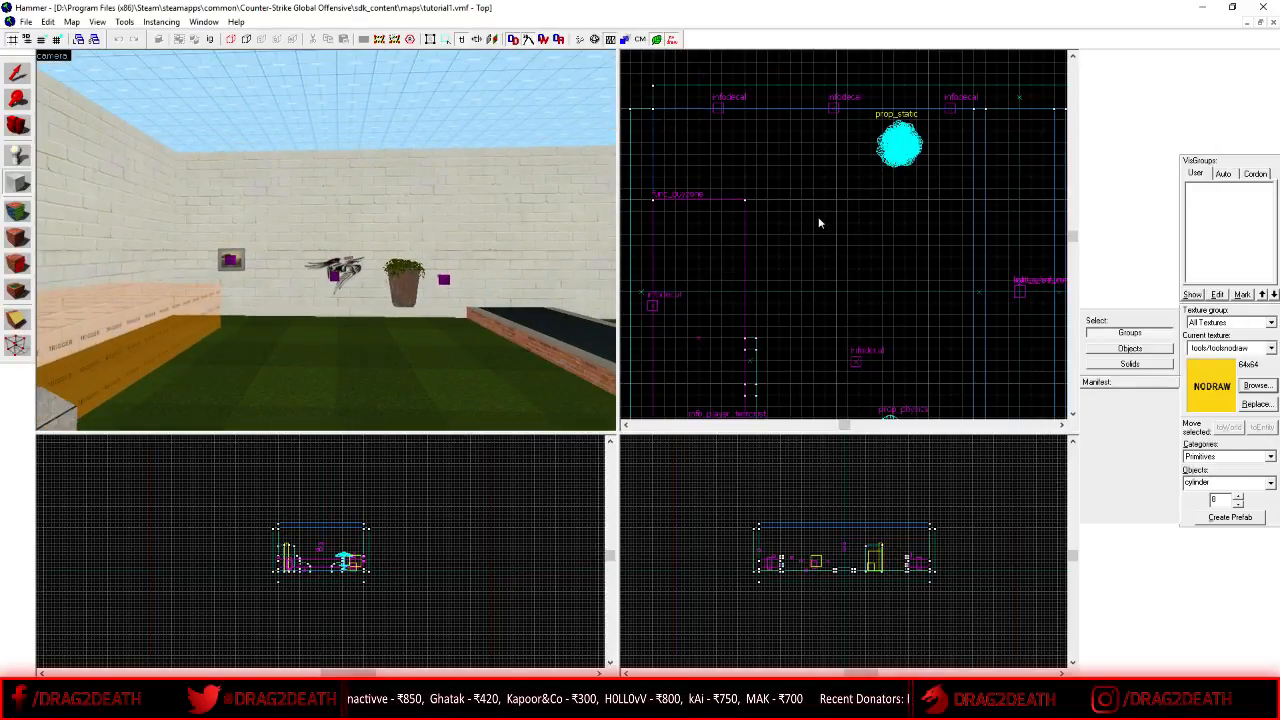
pyautogui.scroll(3, 818, 223)
pyautogui.moveTo(800, 182); pyautogui.dragTo(852, 234)
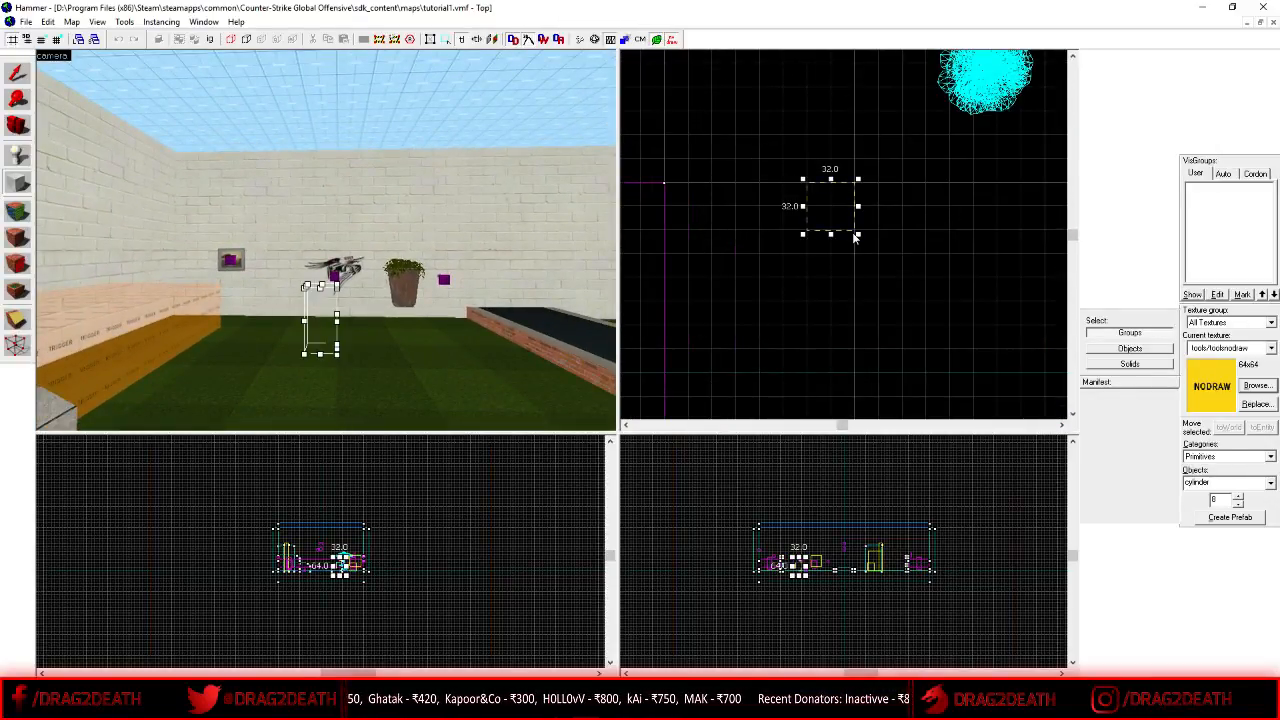
# - Raise the outlined block to a height of 128 units and create the nodraw cylinder
pyautogui.scroll(3, 800, 532)
pyautogui.scroll(11, 795, 556)
pyautogui.scroll(-6, 806, 615)
pyautogui.scroll(5, 808, 540)
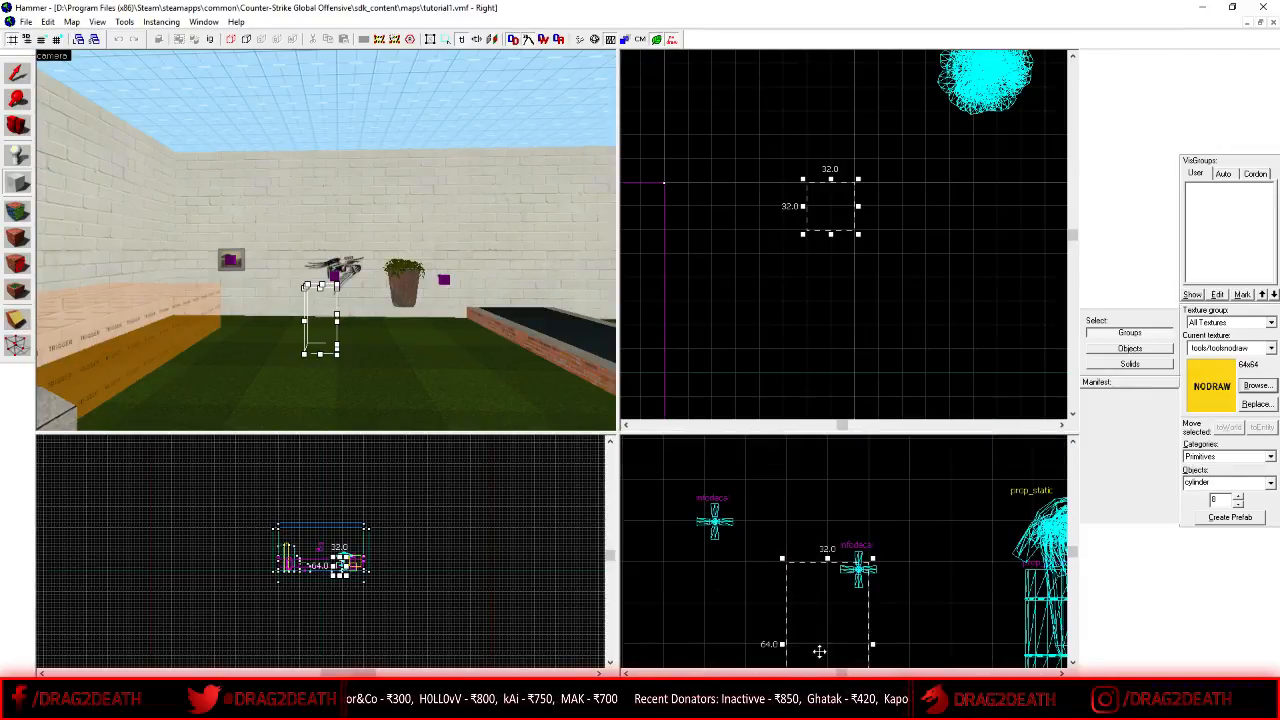
pyautogui.scroll(-4, 818, 648)
pyautogui.moveTo(827, 589); pyautogui.dragTo(828, 510)
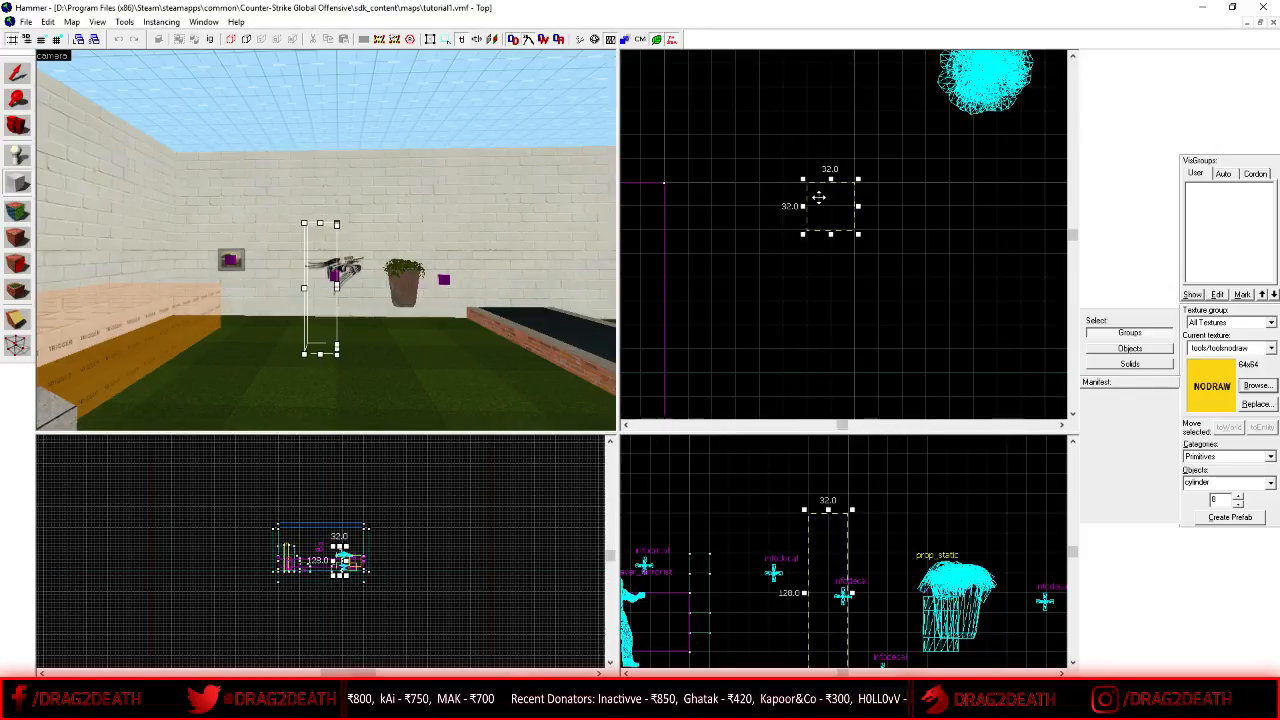
pyautogui.press('Return')
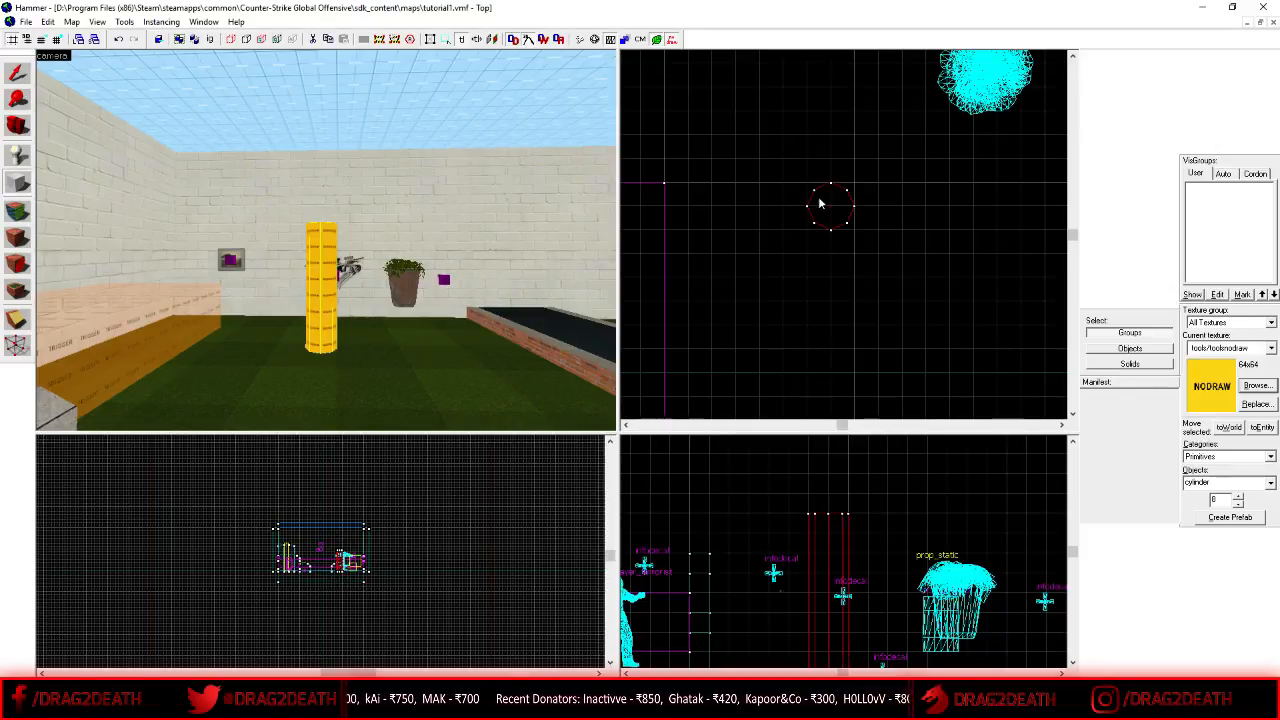
# - Deselect the new cylinder and examine its shape from above and from several camera angles
pyautogui.click(17, 74)
pyautogui.click(649, 246)
pyautogui.scroll(3, 843, 166)
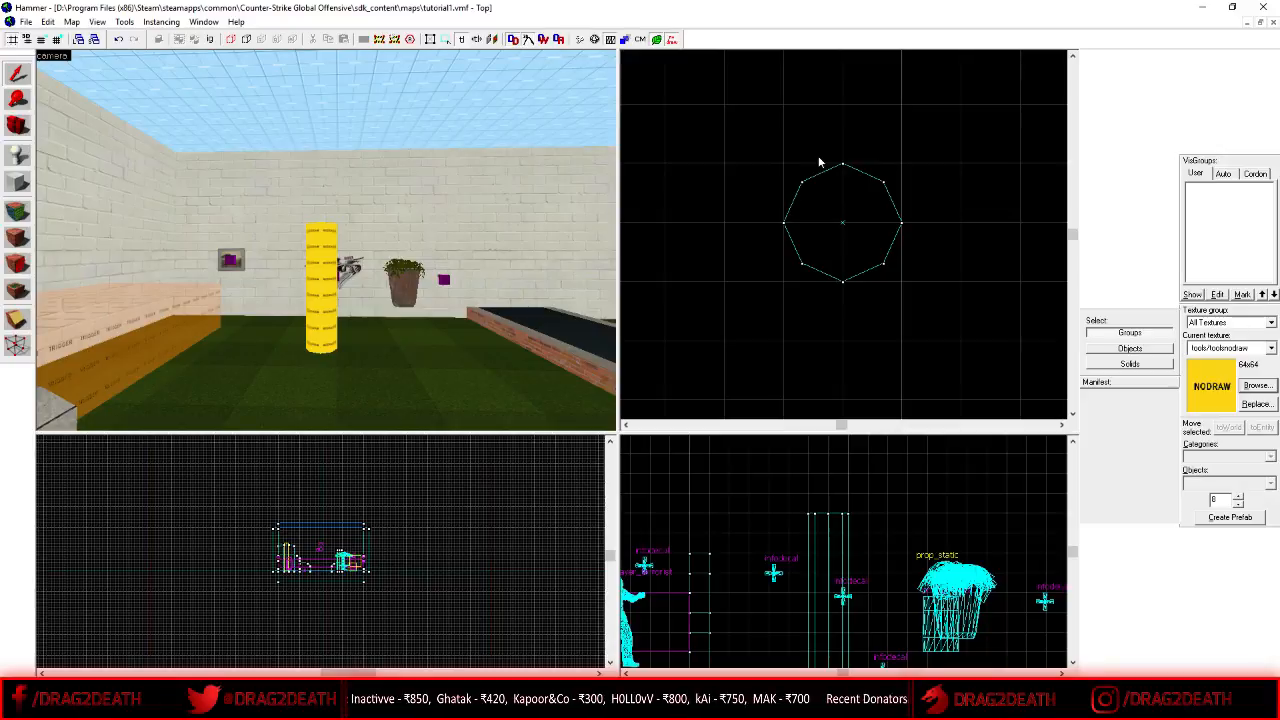
pyautogui.press('z')
pyautogui.press('z')
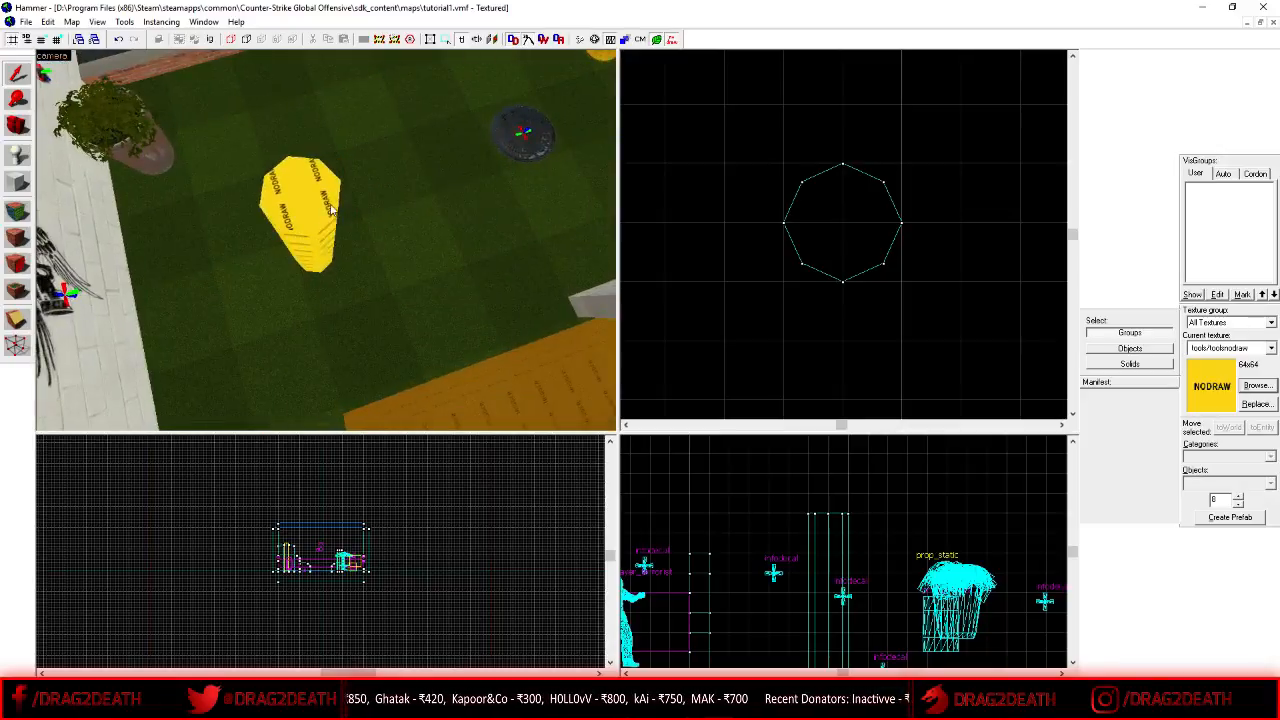
pyautogui.press('w')
pyautogui.press('d')
pyautogui.press('s')
pyautogui.press('z')
# - Replace the cylinder with a 32 by 32 unit nodraw cylinder that has 16 sides
pyautogui.click(307, 231)
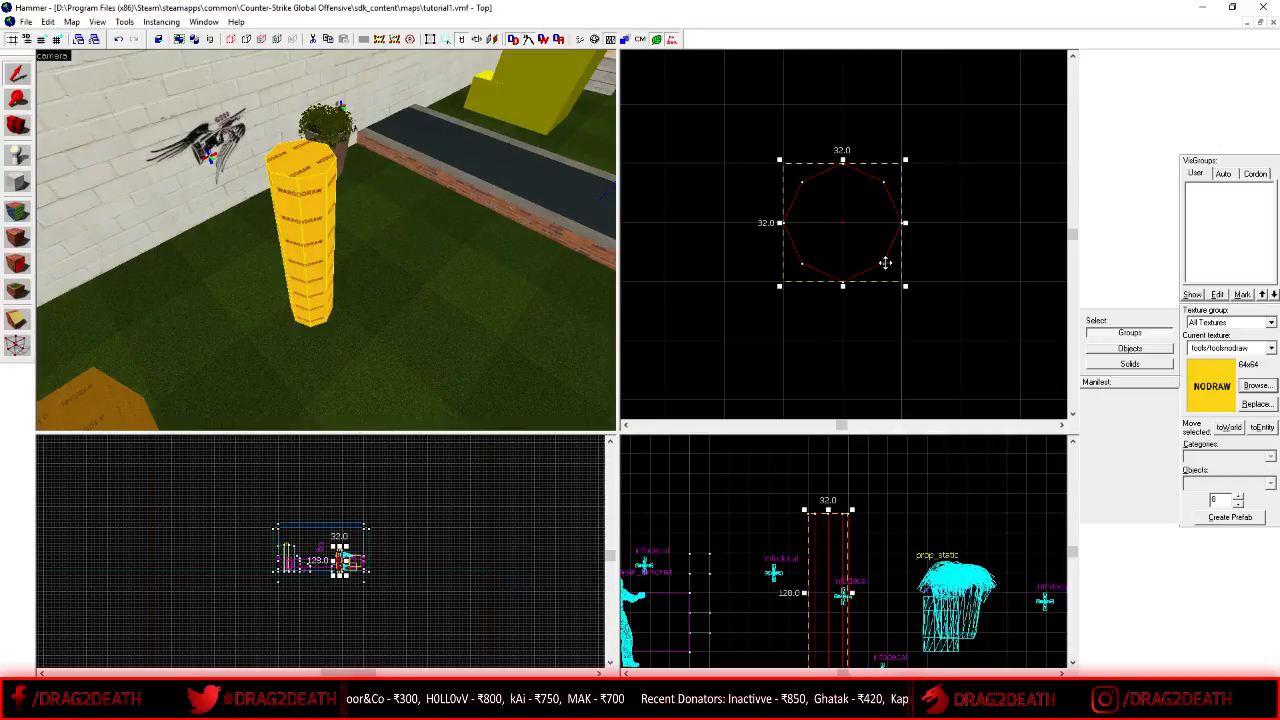
pyautogui.press('Delete')
pyautogui.hotkey('shift', 'b')
pyautogui.moveTo(785, 166)
pyautogui.mouseDown()
pyautogui.moveTo(882, 286)
pyautogui.moveTo(903, 286)
pyautogui.mouseUp()
pyautogui.write('16')
pyautogui.press('Return')
# - Deselect the 16-sided cylinder and inspect its roundness up close and from a distance
pyautogui.click(17, 74)
pyautogui.press('Escape')
pyautogui.press('z')
pyautogui.press('w')
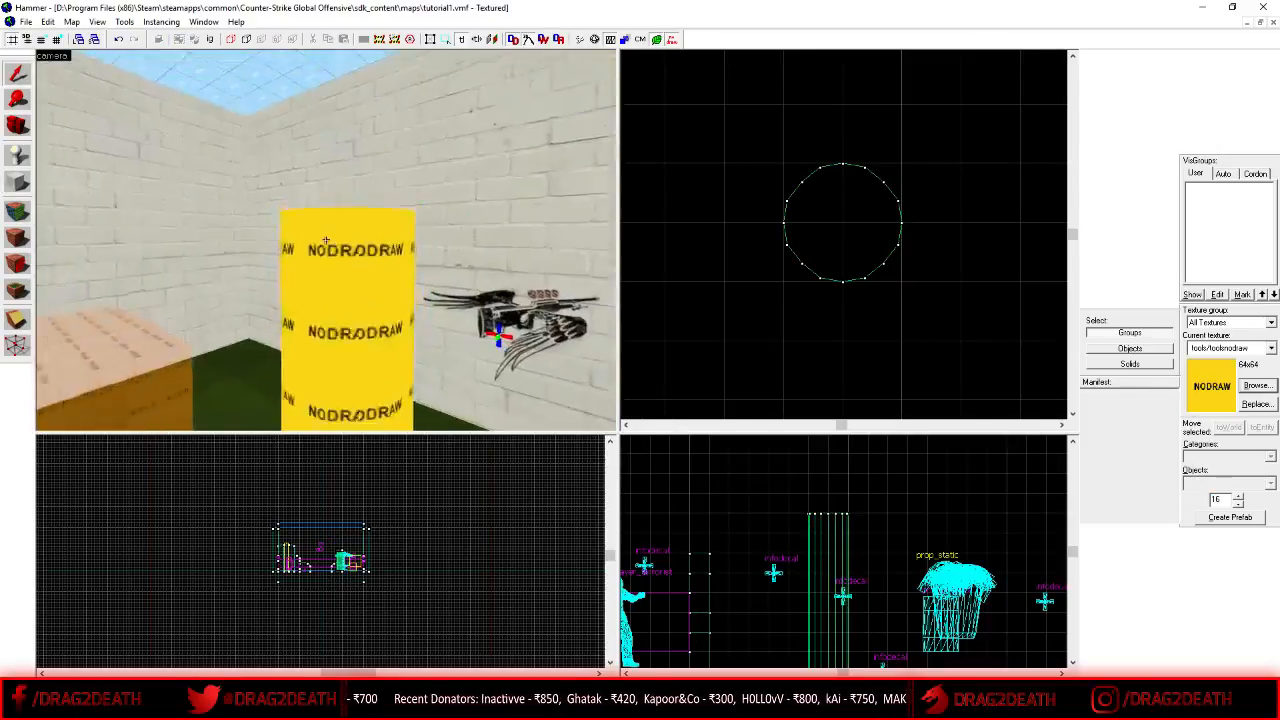
pyautogui.press('s')
pyautogui.press('z')
pyautogui.click(321, 241)
pyautogui.press('Escape')
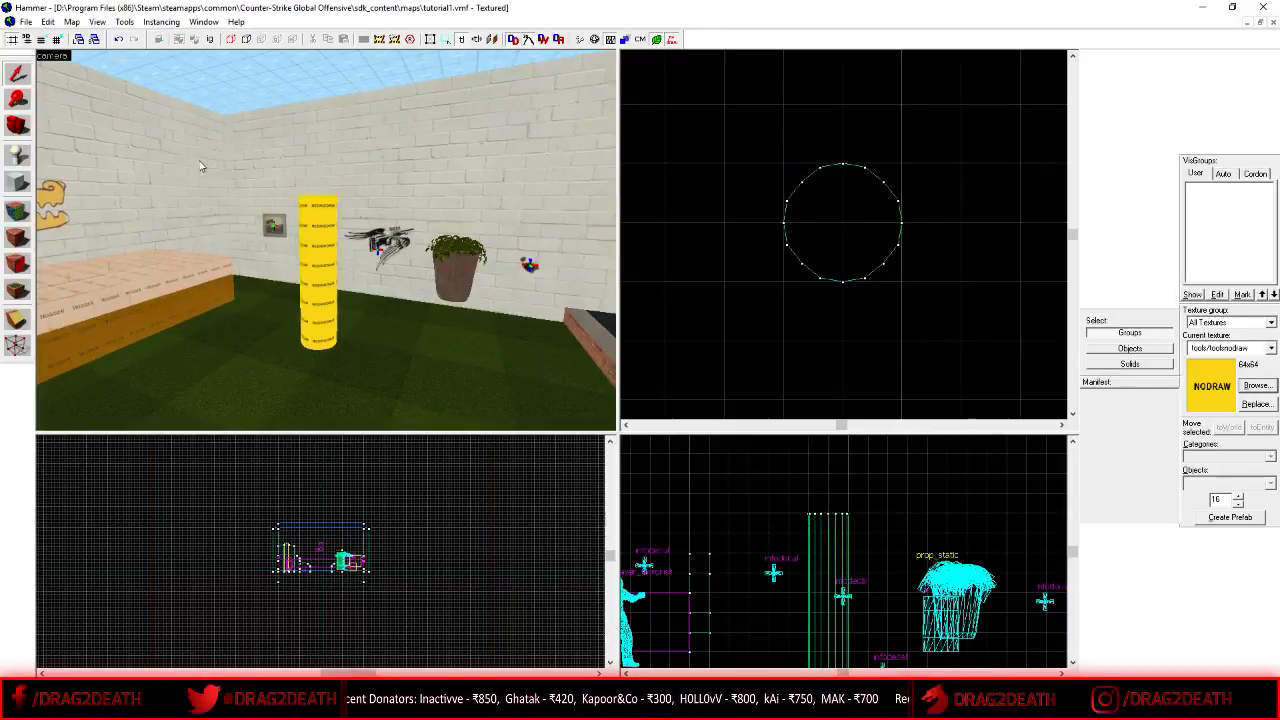
# - Delete the 16-sided cylinder from the open grass
pyautogui.click(17, 182)
pyautogui.click(17, 74)
pyautogui.click(338, 250)
pyautogui.press('Delete')
# - Try a 64 by 64 unit nodraw cylinder with 32 sides on the open grass, and delete it
pyautogui.click(17, 182)
pyautogui.scroll(-3, 815, 163)
pyautogui.moveTo(806, 164); pyautogui.dragTo(919, 290)
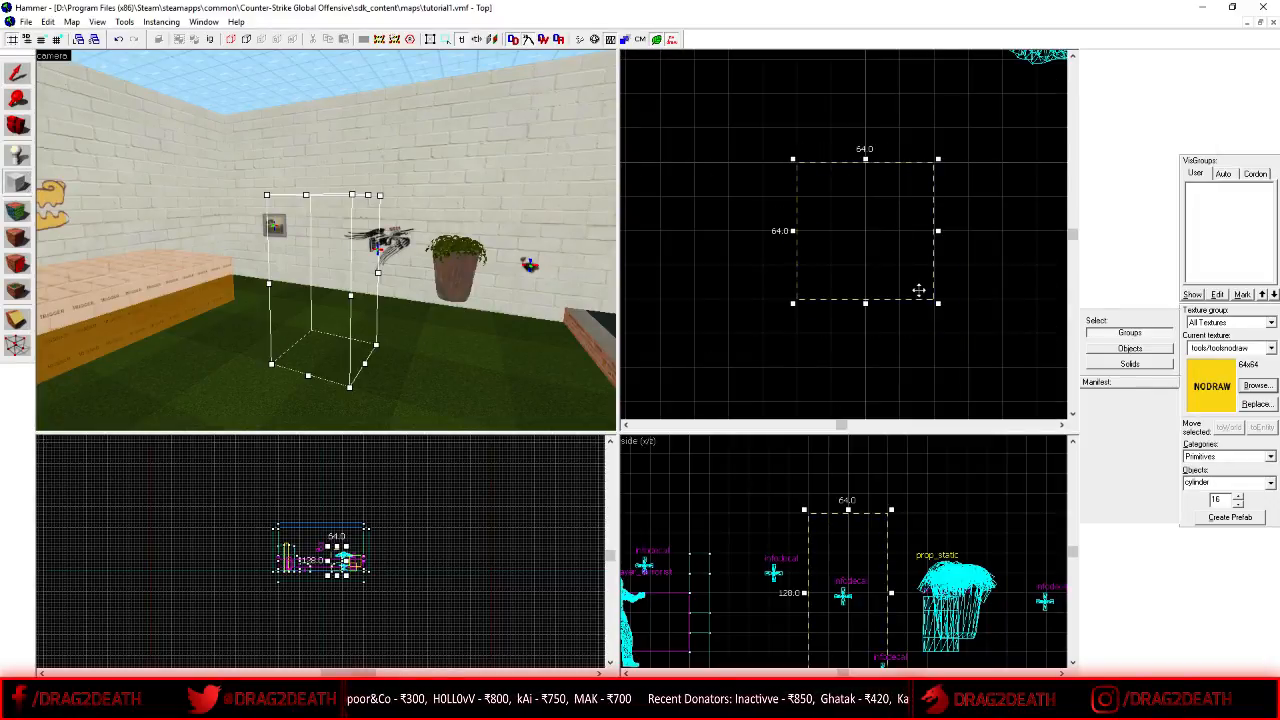
pyautogui.doubleClick(1215, 499)
pyautogui.write('32')
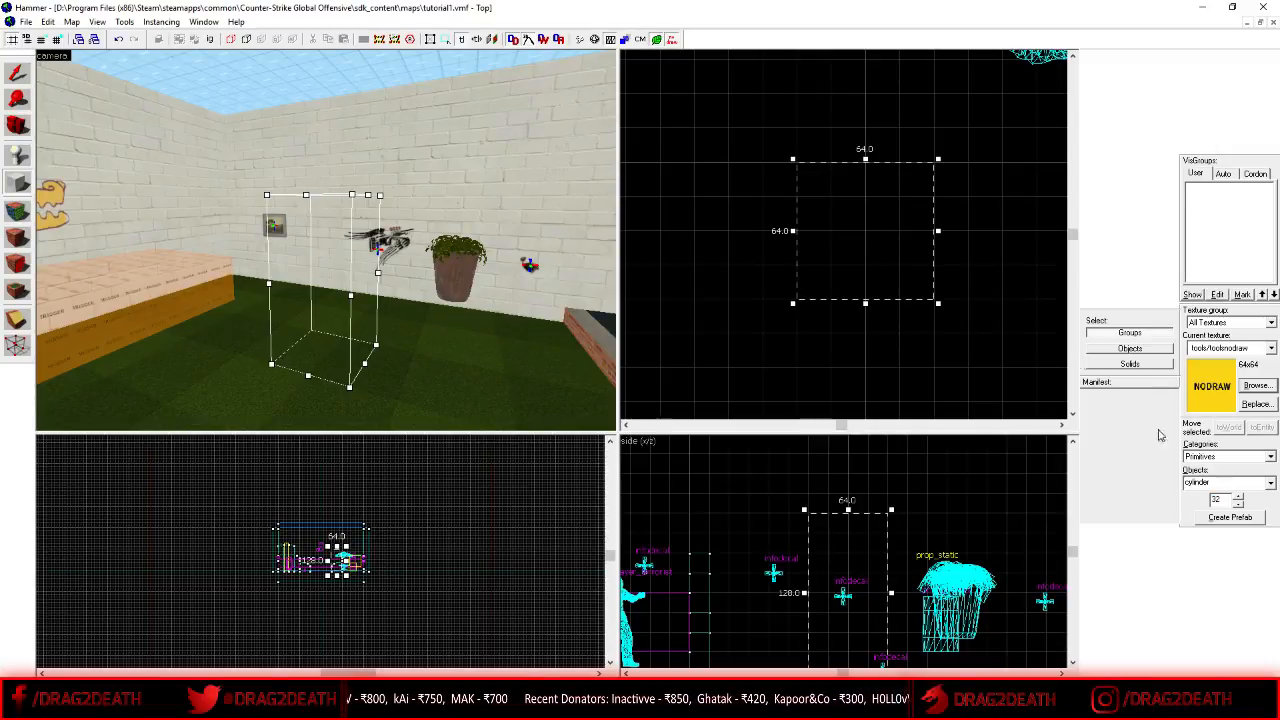
pyautogui.press('Return')
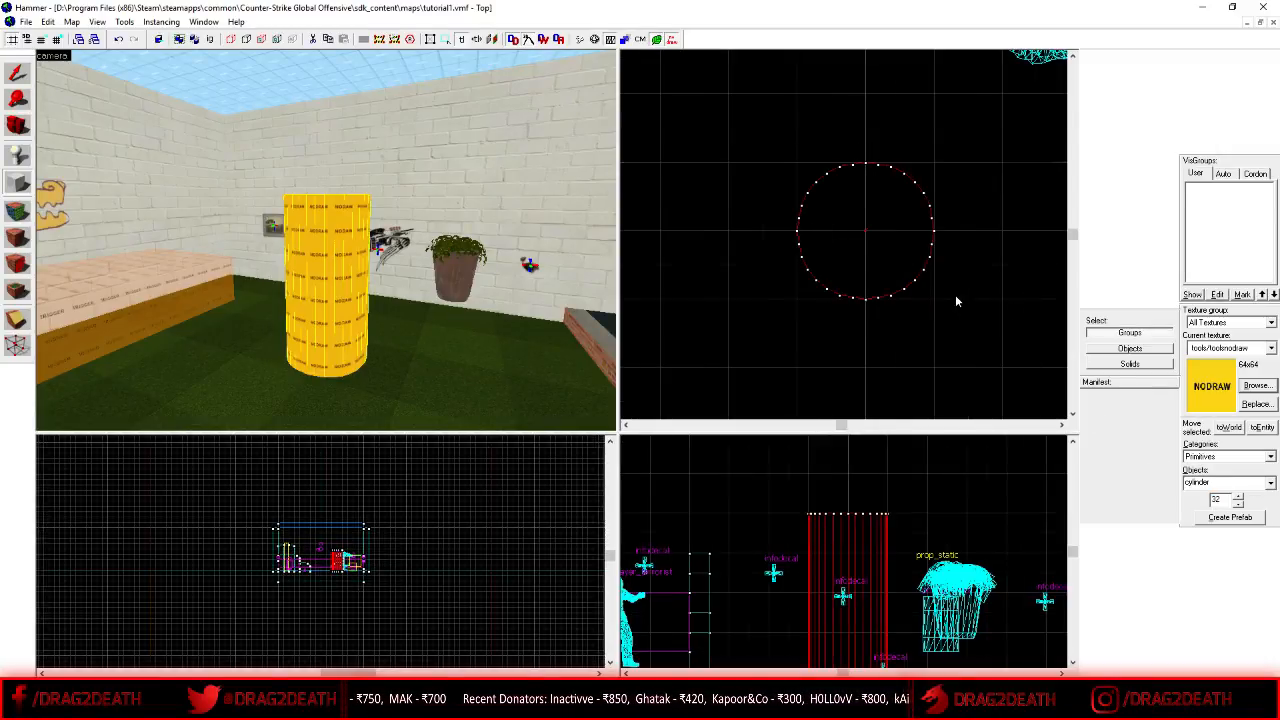
pyautogui.press('Delete')
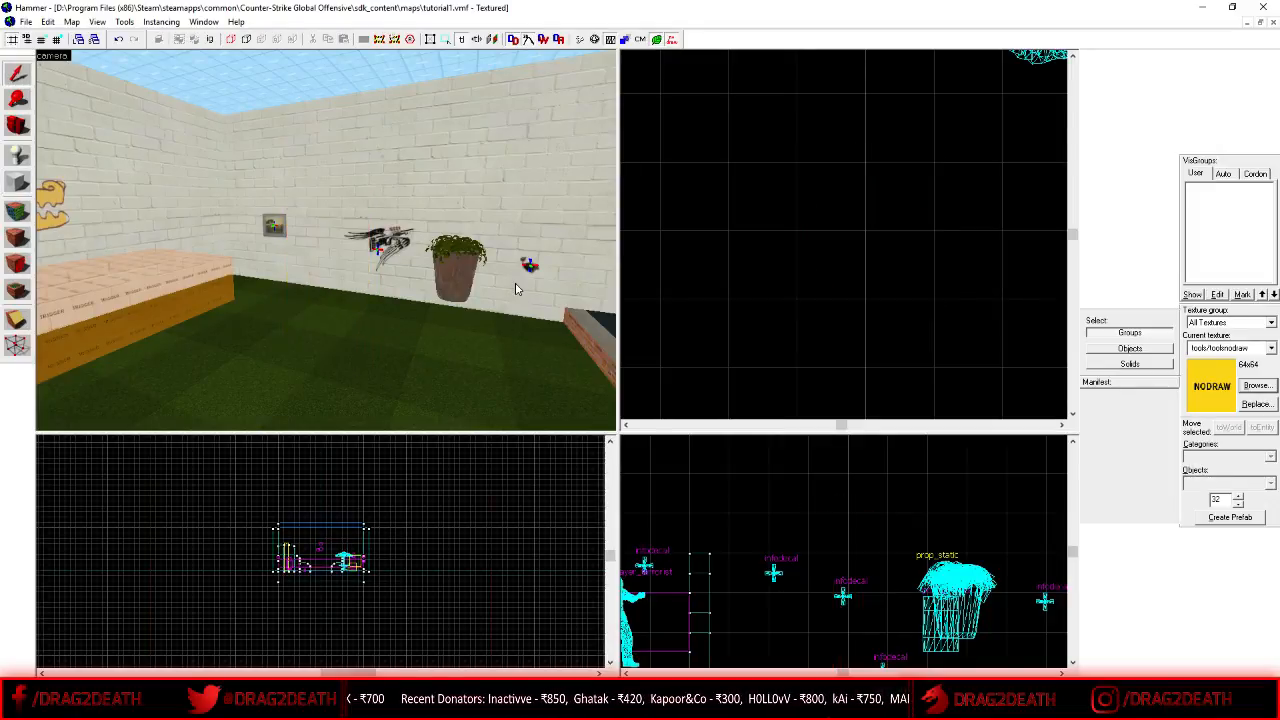
# - Create a nodraw cylinder with 16 sides, 64 by 64 units wide and 128 units tall, on the open grass
pyautogui.moveTo(769, 149)
pyautogui.mouseDown()
pyautogui.moveTo(929, 337)
pyautogui.moveTo(930, 302)
pyautogui.mouseUp()
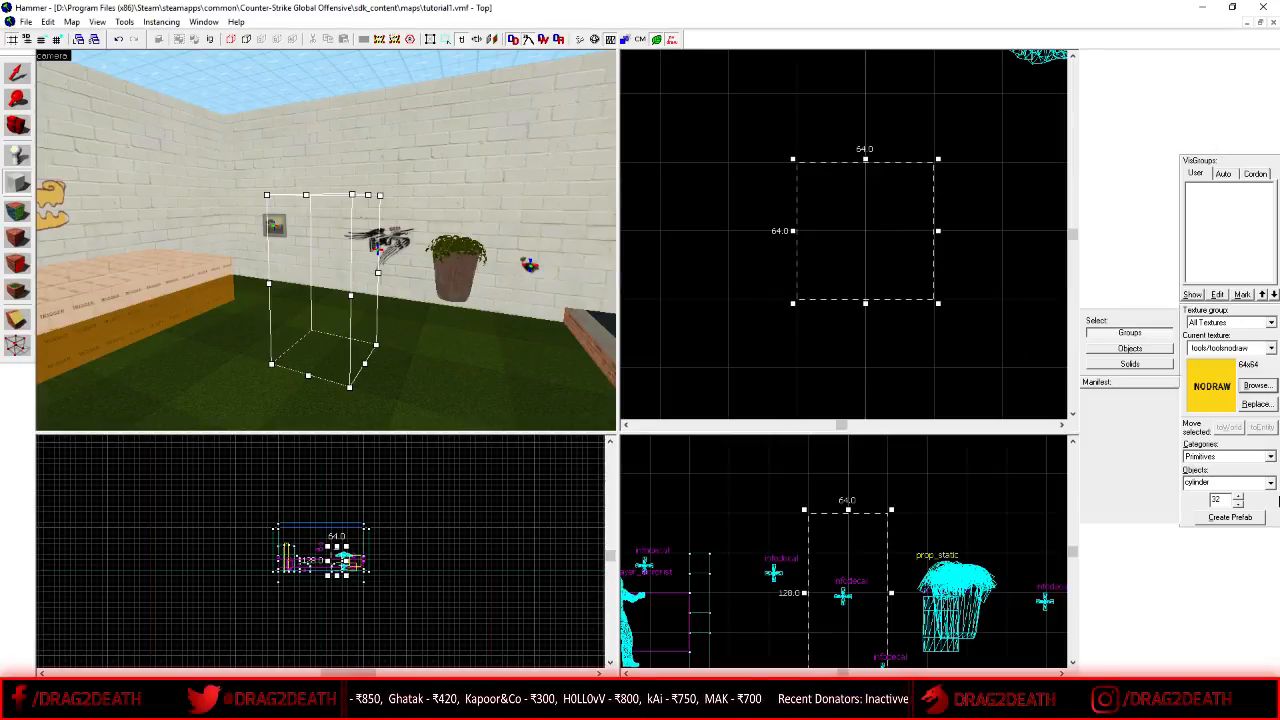
pyautogui.doubleClick(1218, 500)
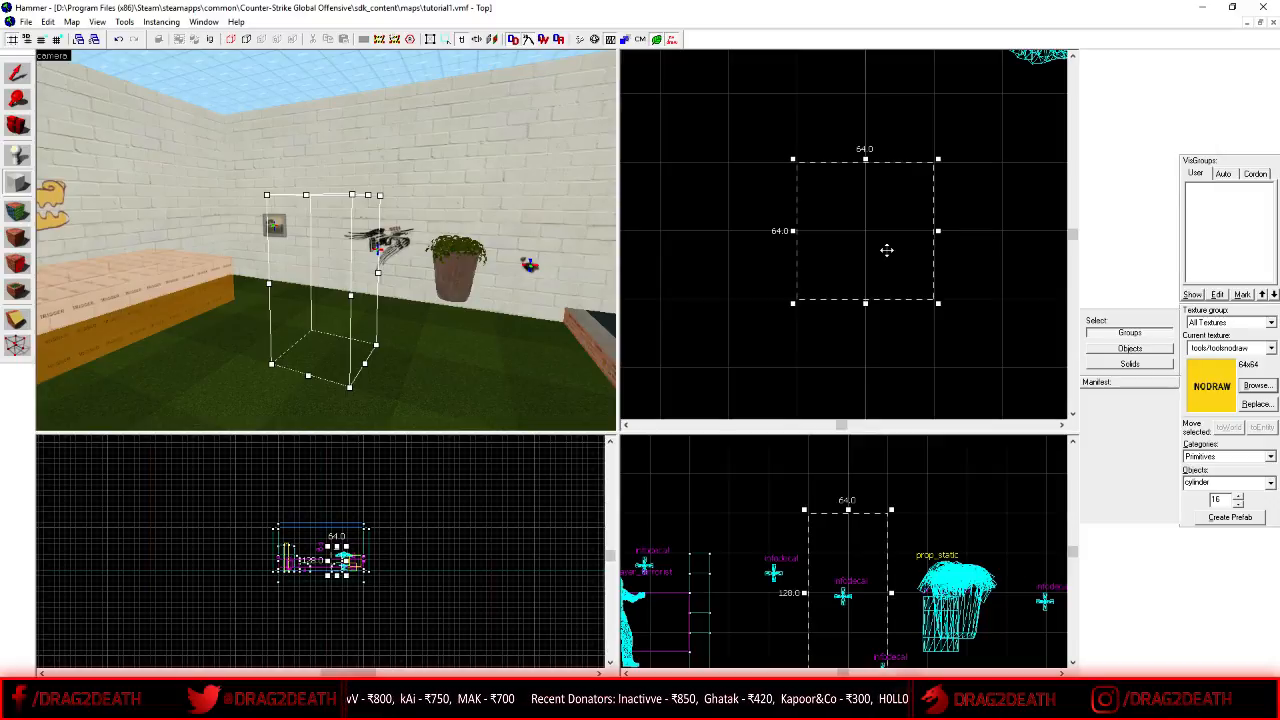
pyautogui.press('Return')
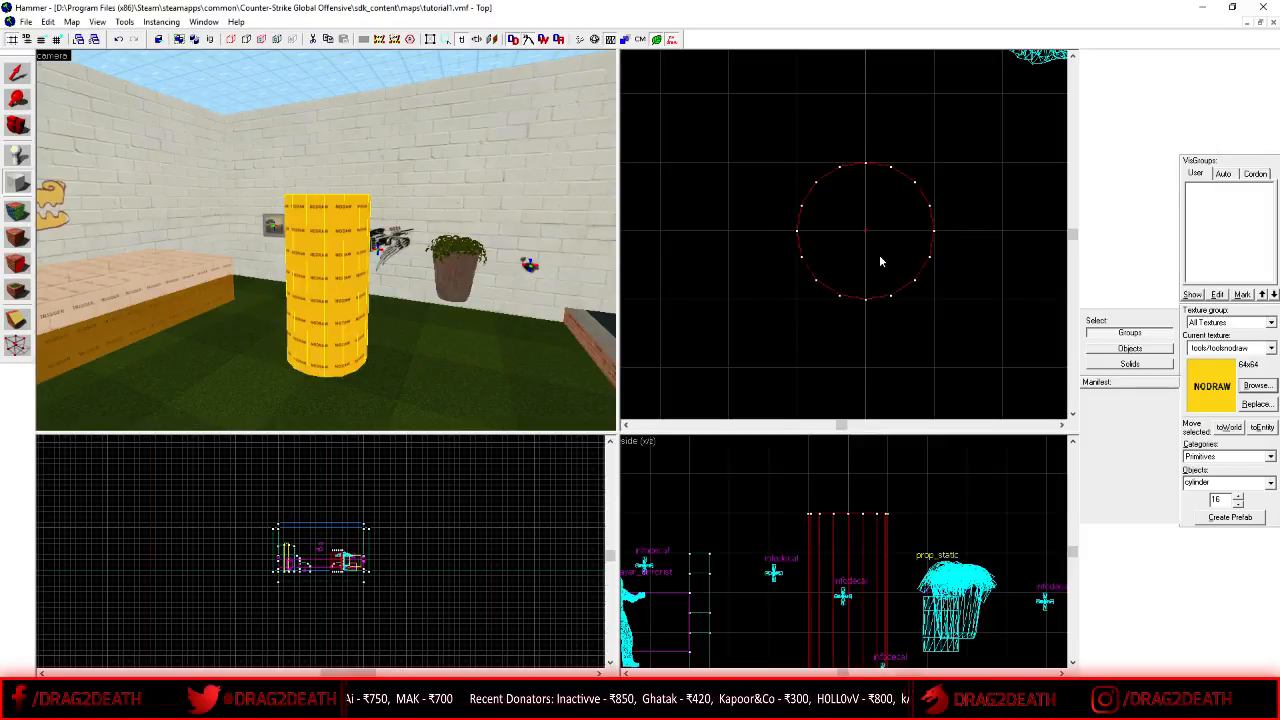
pyautogui.click(17, 73)
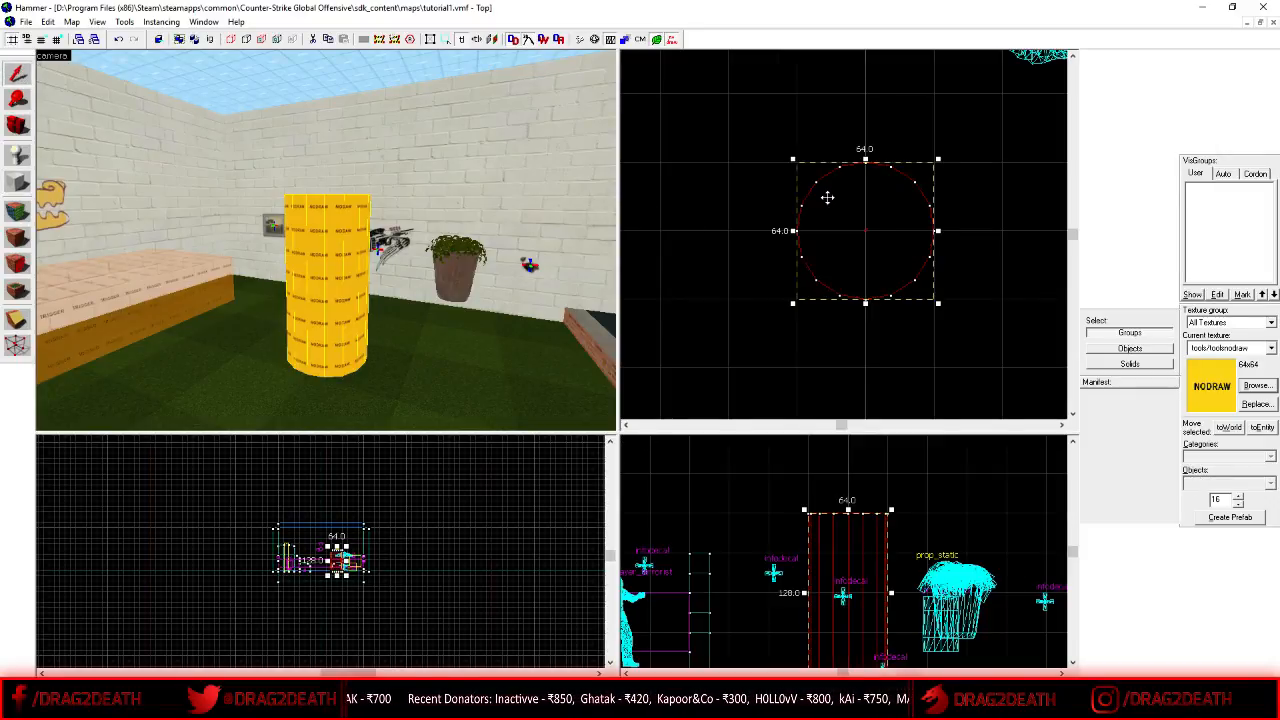
# - Create a second 64 by 64 unit nodraw cylinder with 8 sides beside the 16-sided one, and deselect it
pyautogui.scroll(-2, 743, 250)
pyautogui.scroll(-1, 743, 250)
pyautogui.hotkey('shift', 'b')
pyautogui.scroll(1, 953, 253)
pyautogui.scroll(-1, 855, 175)
pyautogui.moveTo(853, 161); pyautogui.dragTo(939, 247)
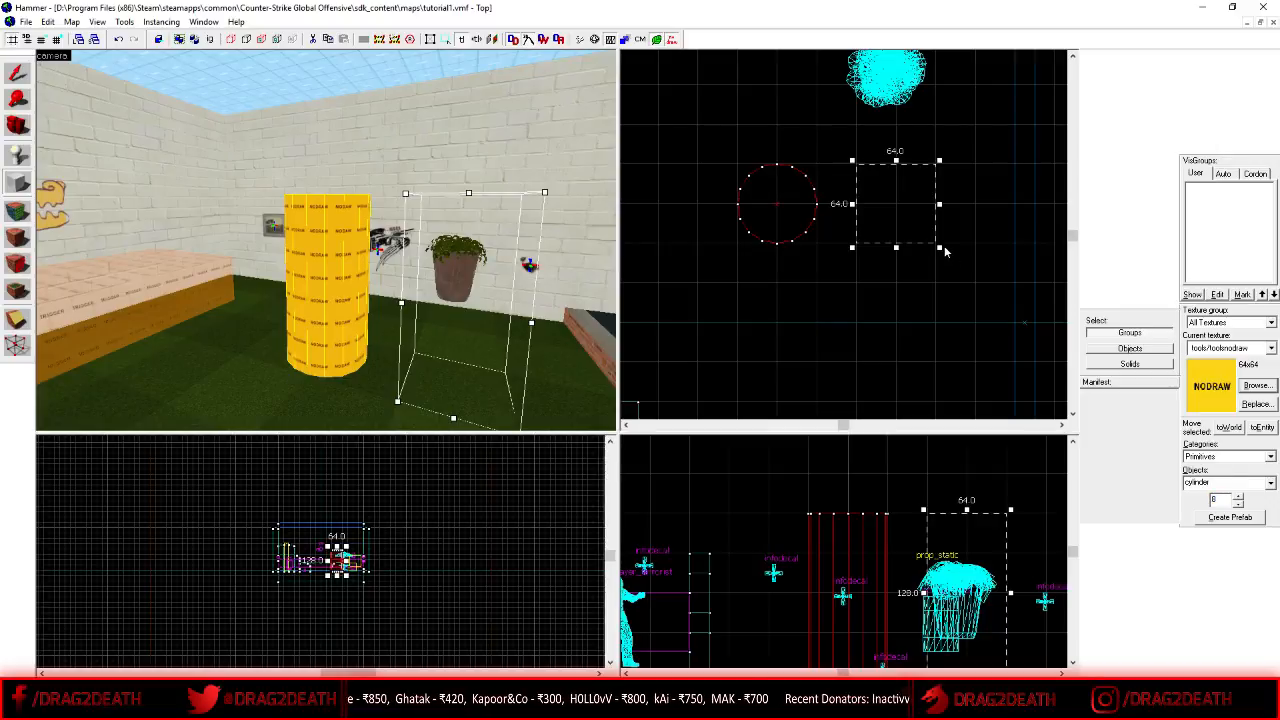
pyautogui.press('Return')
pyautogui.click(20, 77)
pyautogui.click(809, 225)
pyautogui.press('Escape')
# - Select the two cylinders in turn in the 3D view to compare their roundness, and clear the selection
pyautogui.press('z')
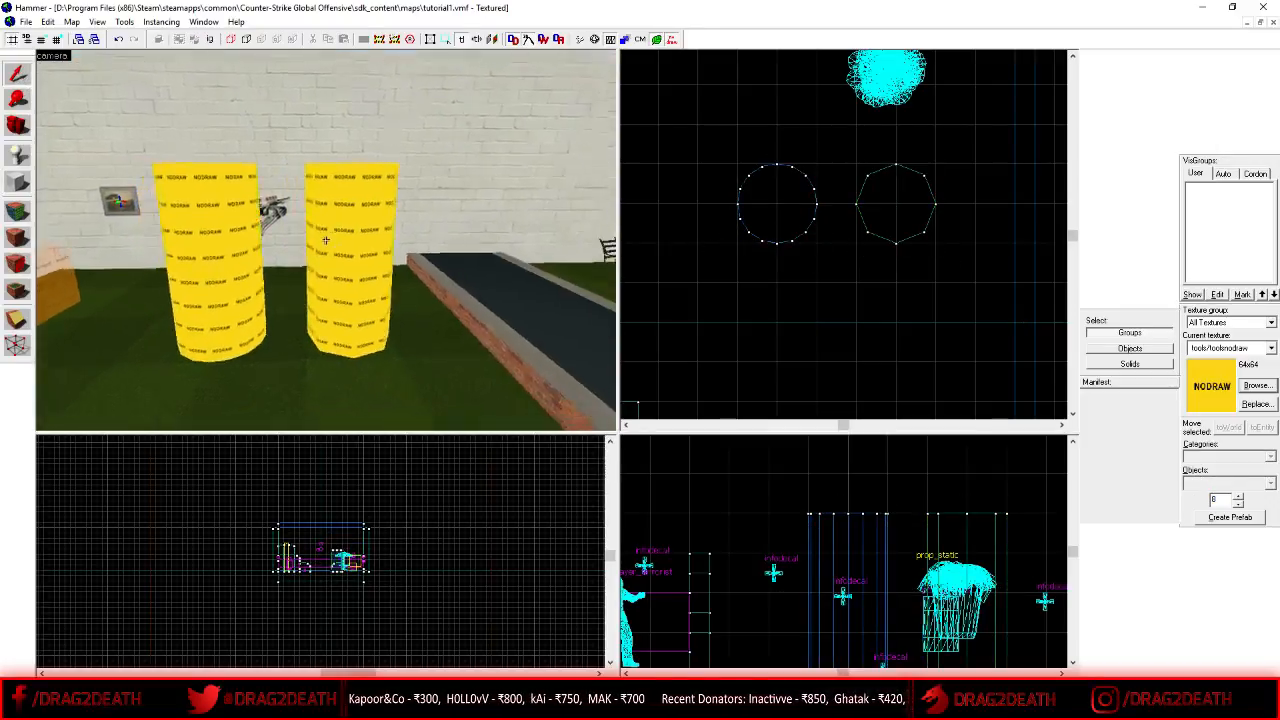
pyautogui.press('z')
pyautogui.click(290, 247)
pyautogui.click(398, 250)
pyautogui.click(324, 250)
pyautogui.click(393, 250)
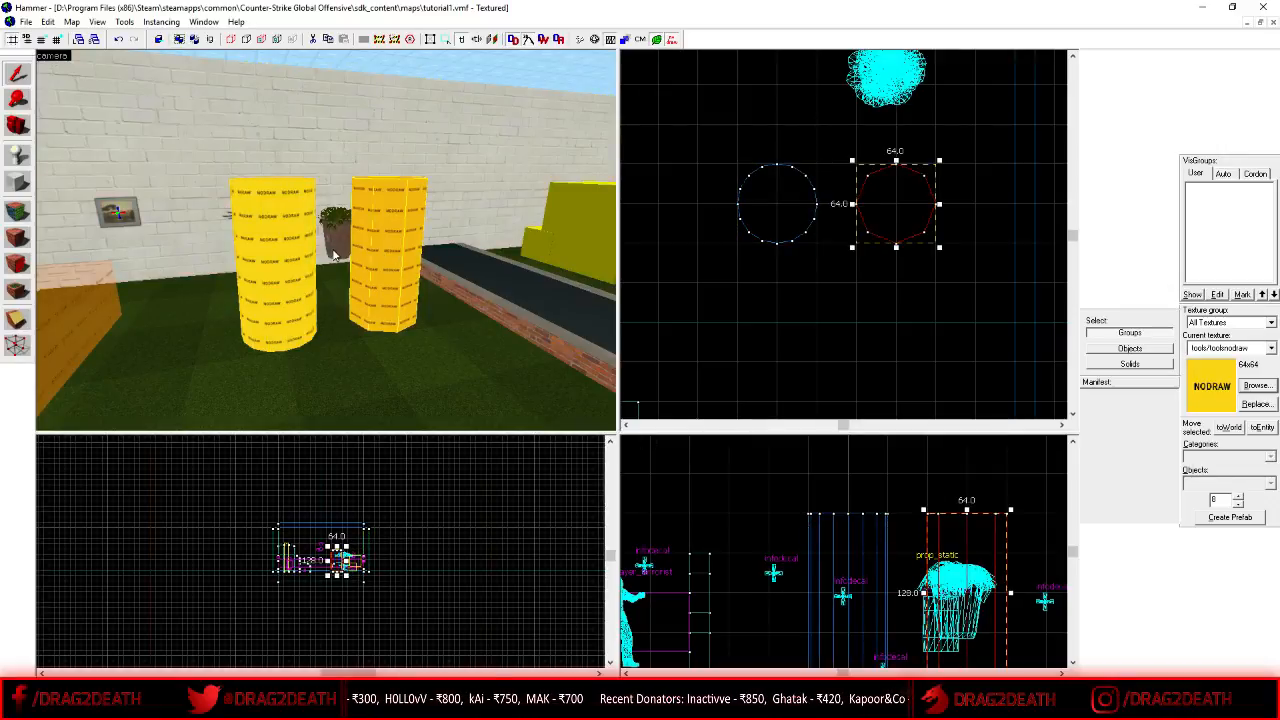
pyautogui.press('z')
pyautogui.press('w')
pyautogui.press('z')
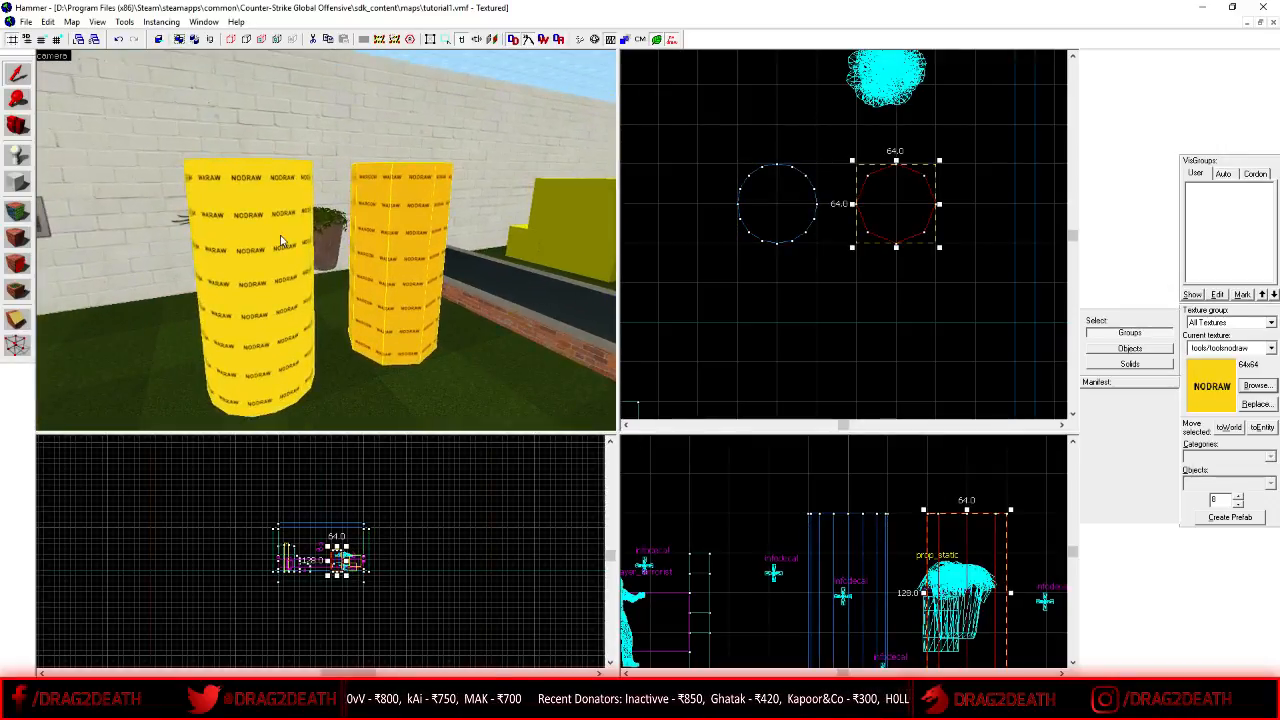
pyautogui.click(281, 240)
pyautogui.click(834, 311)
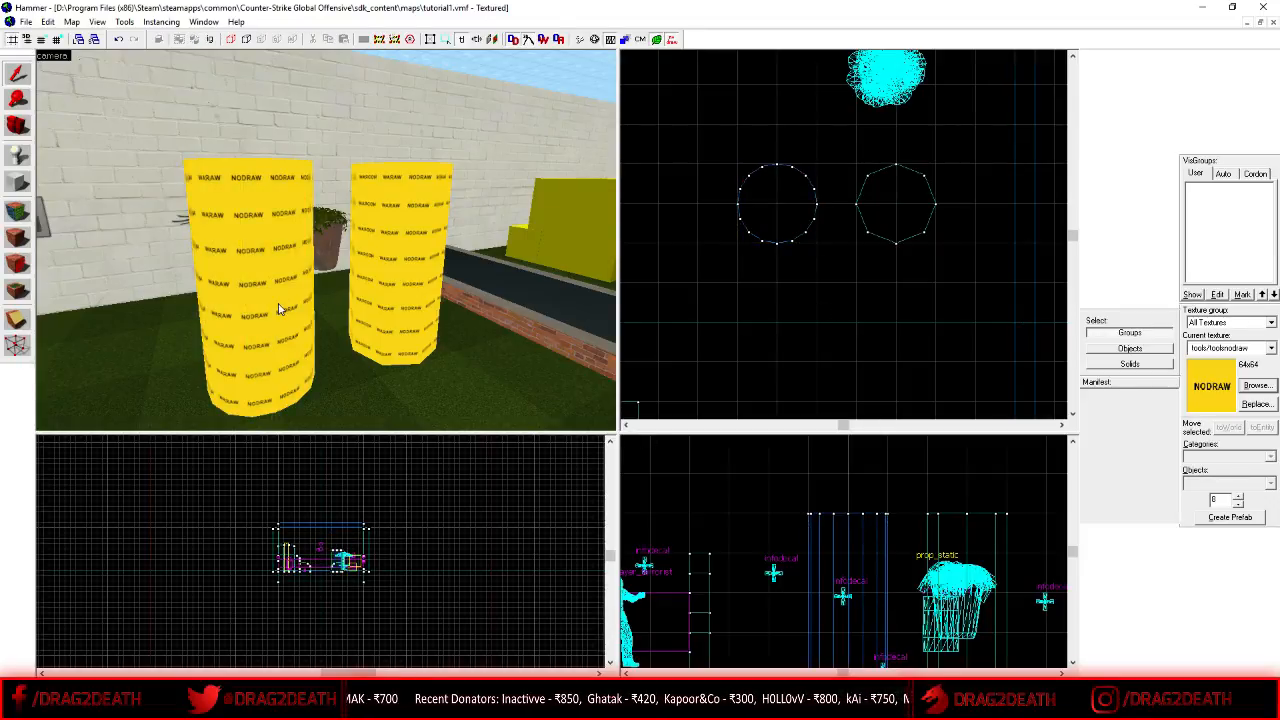
# - Fly around both cylinders and compare their outlines from a distance and from the opposite side
pyautogui.press('z')
pyautogui.press('s')
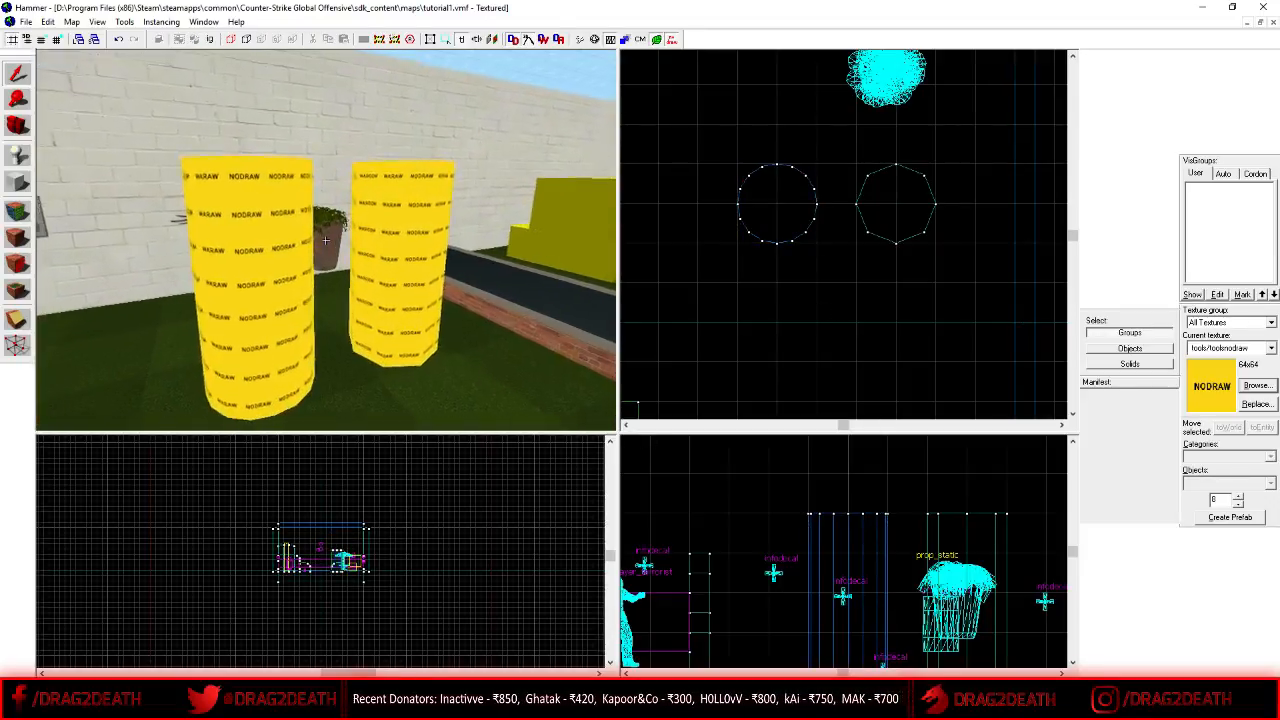
pyautogui.press('w')
pyautogui.press('s')
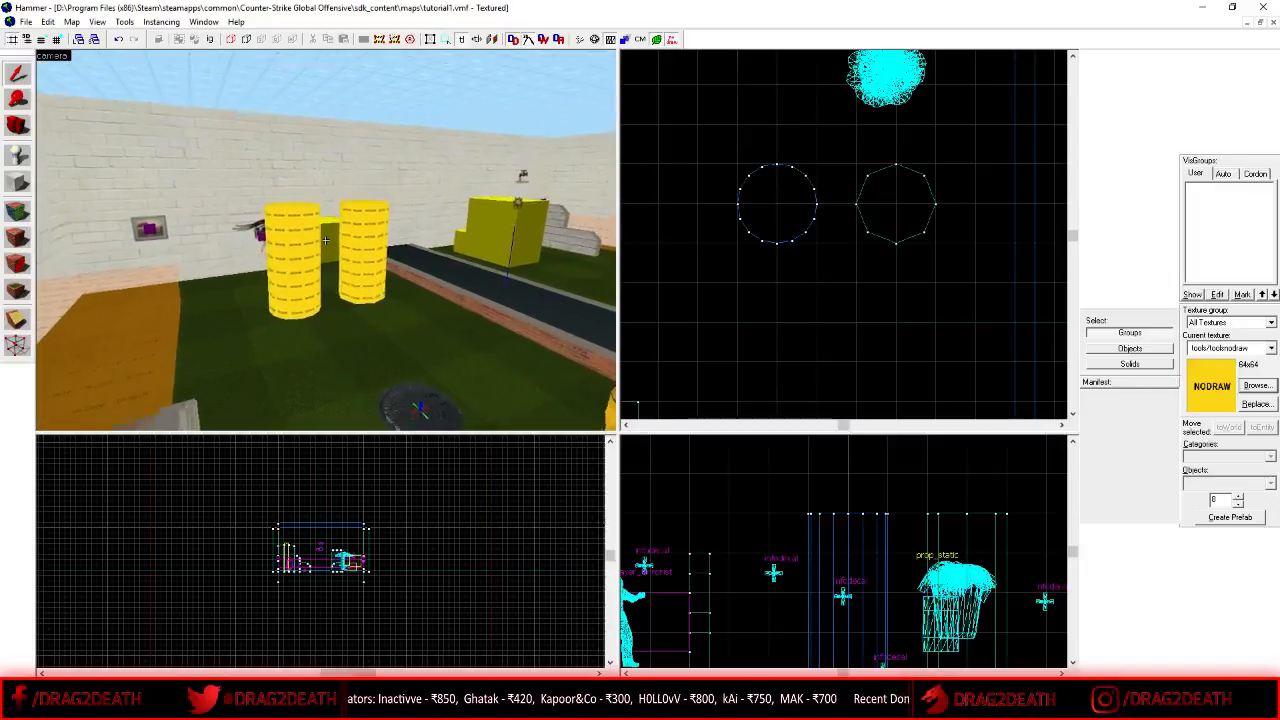
pyautogui.press('w')
pyautogui.press('s')
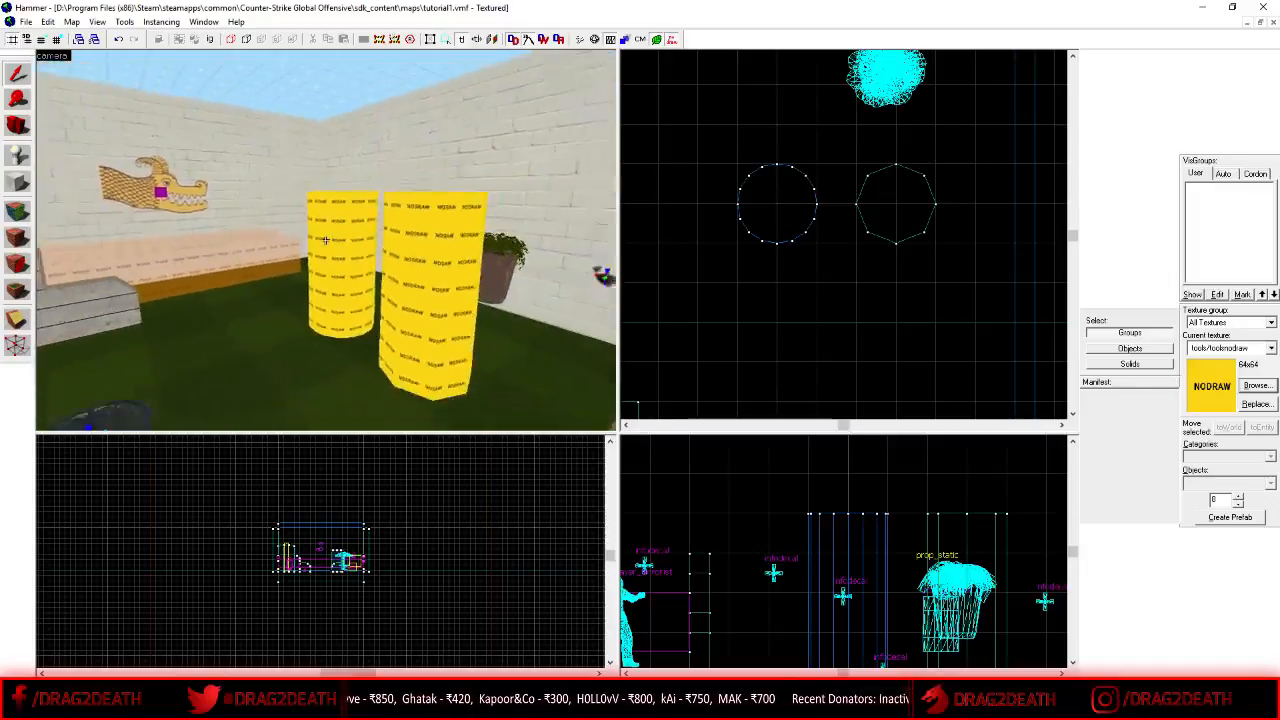
pyautogui.press('w')
pyautogui.press('z')
pyautogui.click(314, 245)
pyautogui.click(869, 337)
# - Turn the 16-sided cylinder into a func_detail brush entity with default properties, and deselect it
pyautogui.press('z')
pyautogui.press('s')
pyautogui.press('w')
pyautogui.click(326, 240)
pyautogui.hotkey('alt', 'Return')
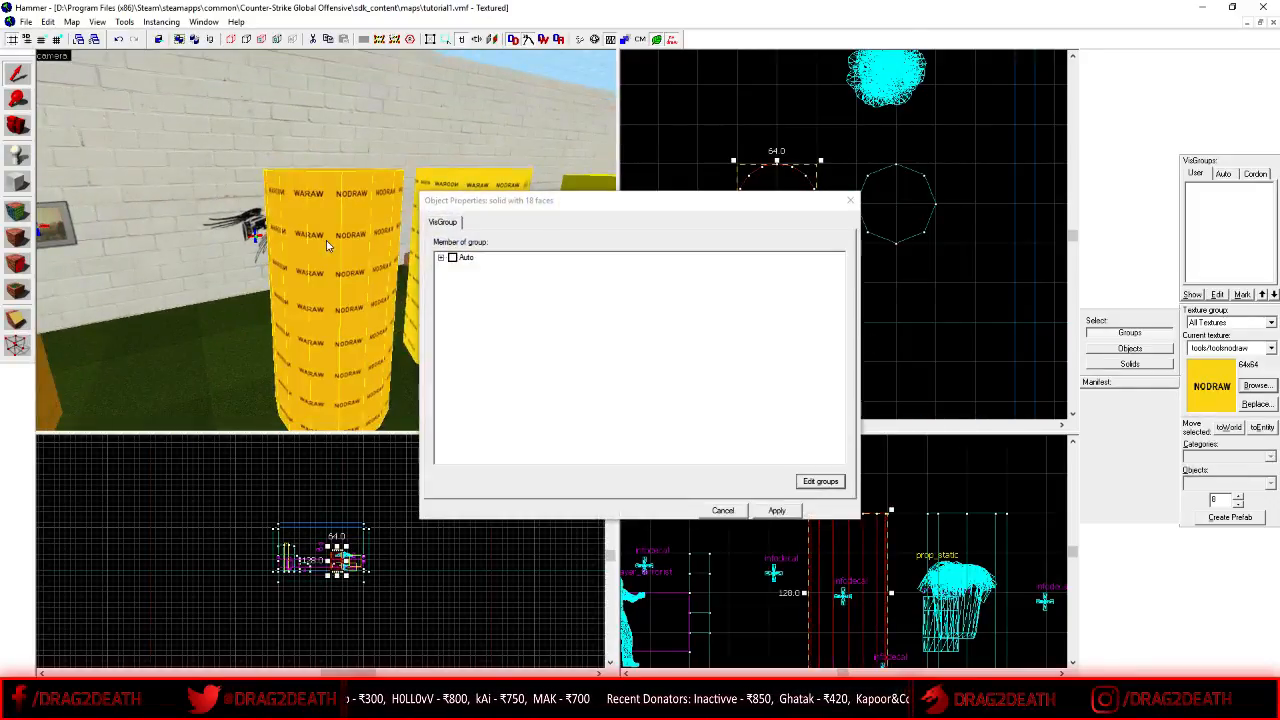
pyautogui.click(851, 201)
pyautogui.hotkey('ctrl', 't')
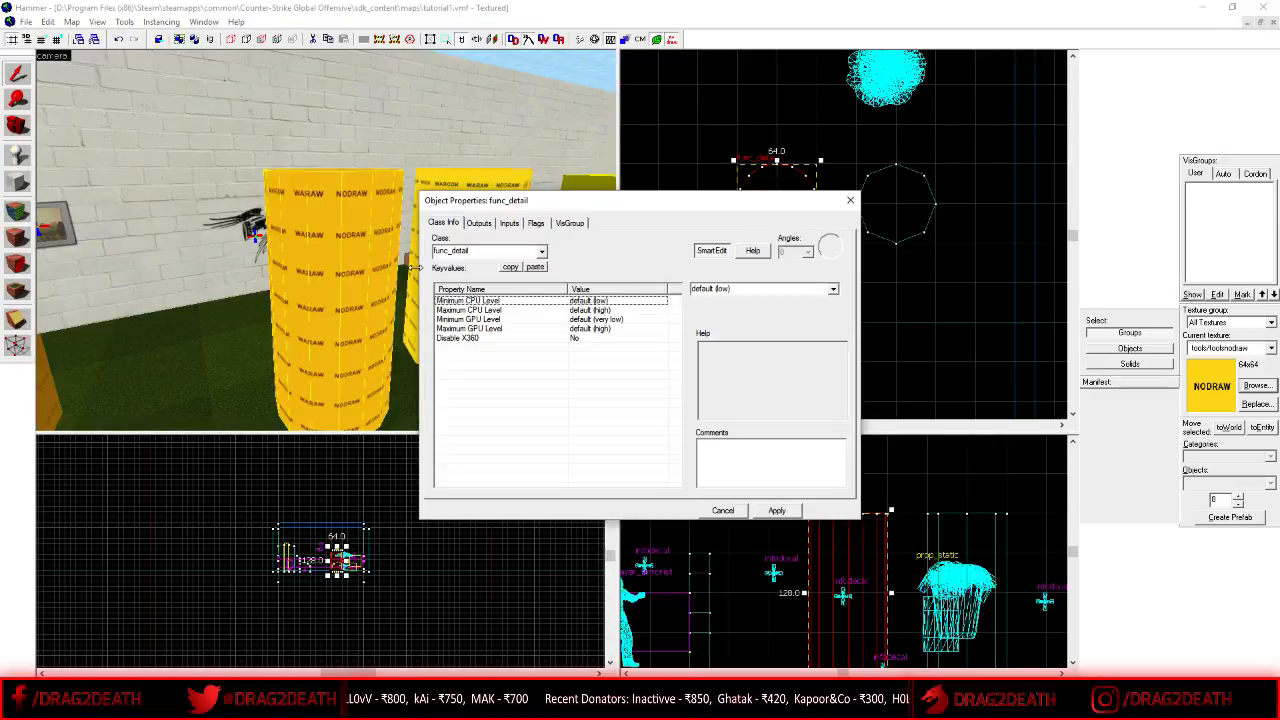
pyautogui.click(851, 201)
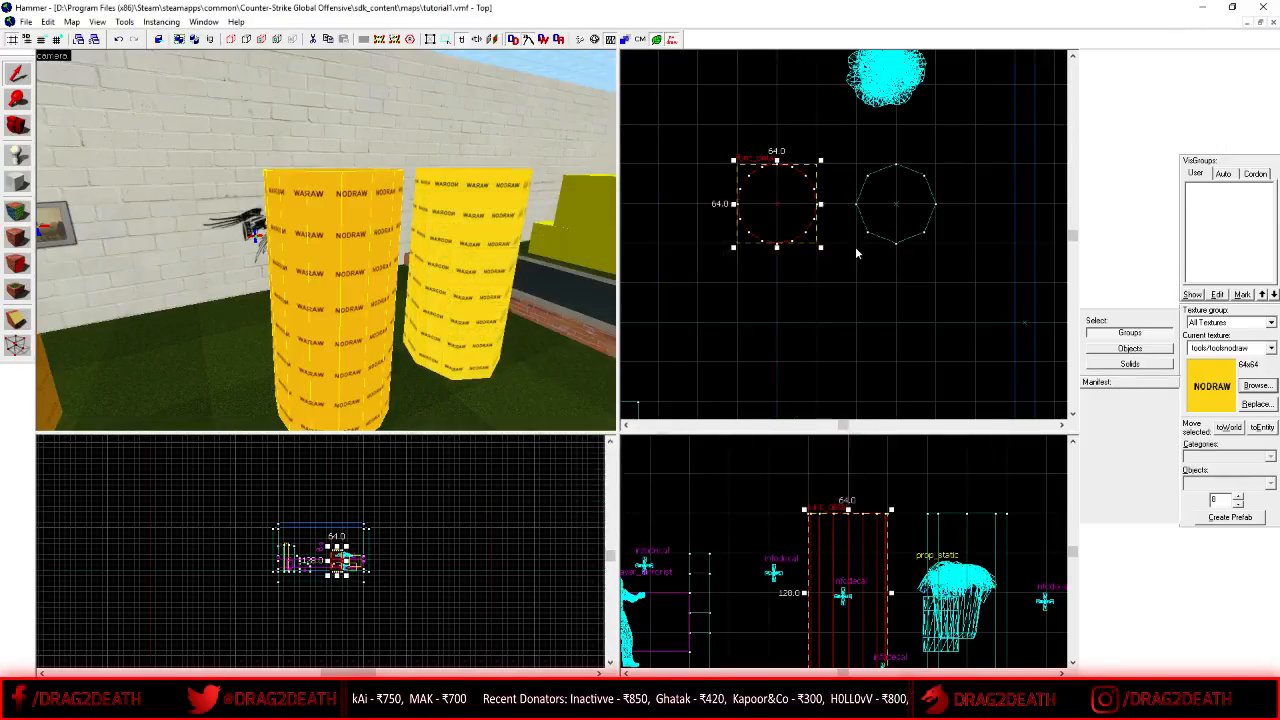
pyautogui.press('Escape')
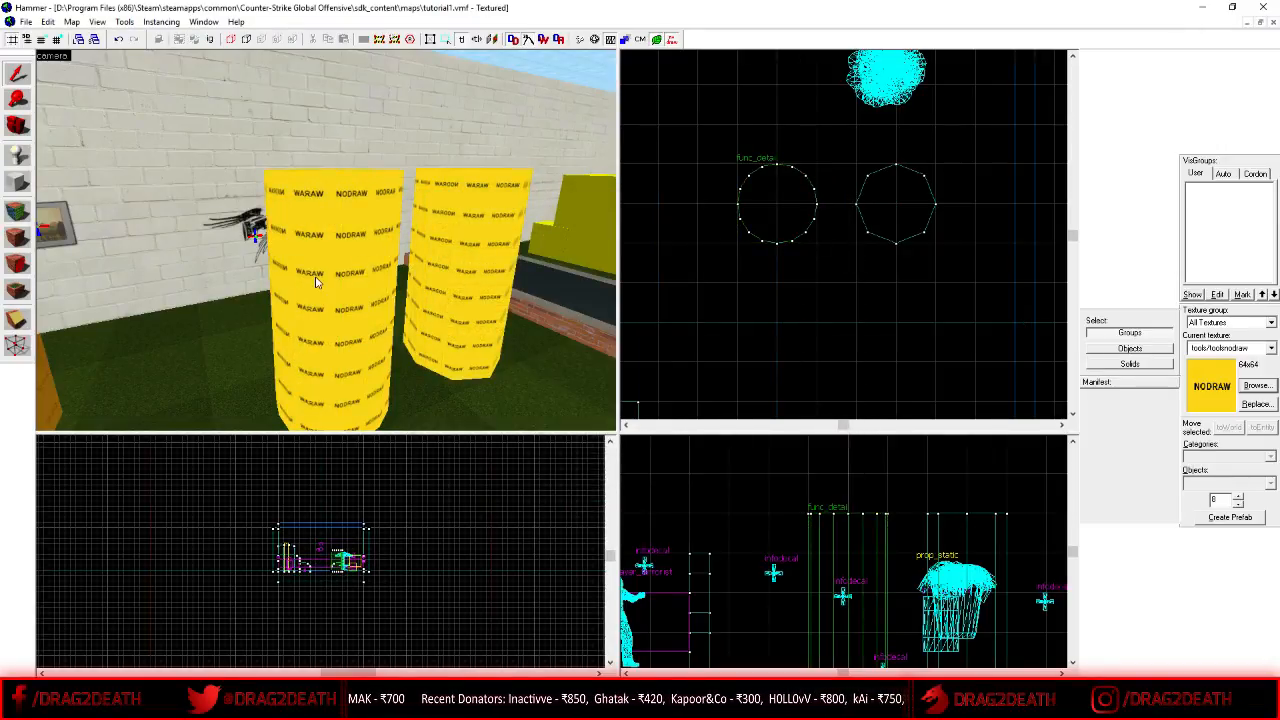
# - Examine the func_detail cylinder and its 8-sided neighbour close up, from between them and from farther back
pyautogui.press('s')
pyautogui.press('z')
pyautogui.press('w')
pyautogui.press('s')
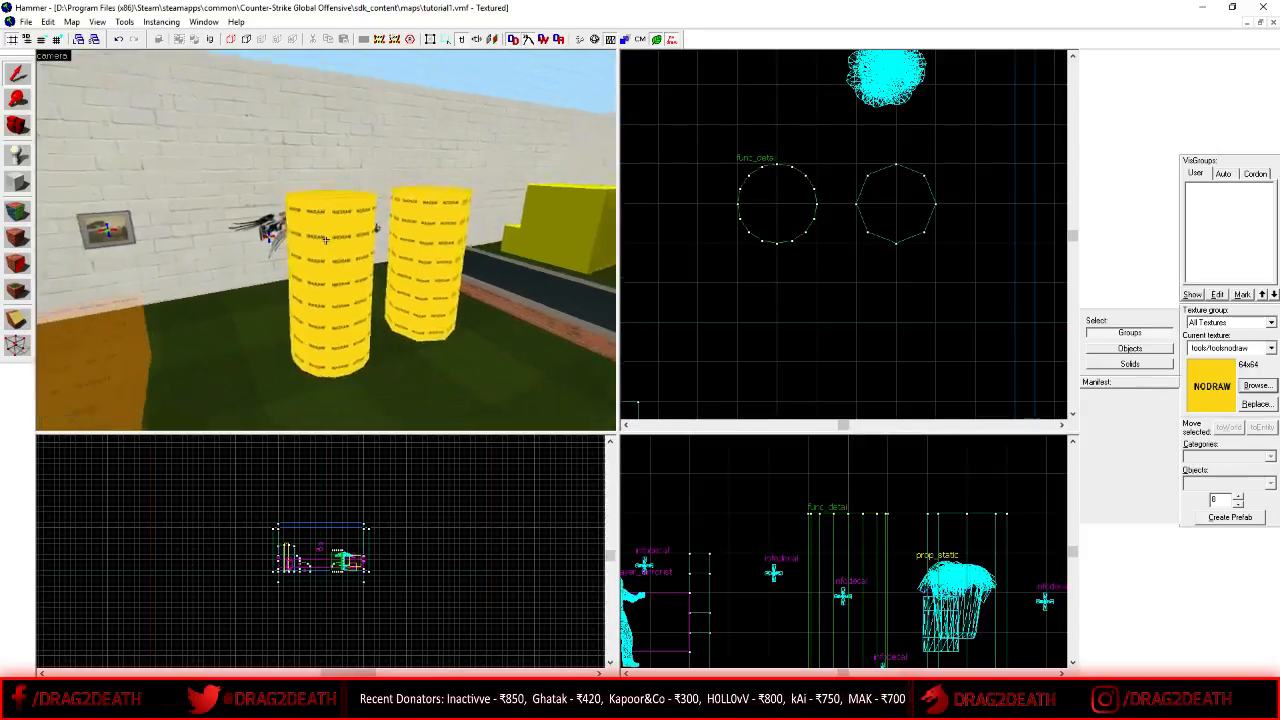
pyautogui.press('w')
pyautogui.press('s')
pyautogui.press('w')
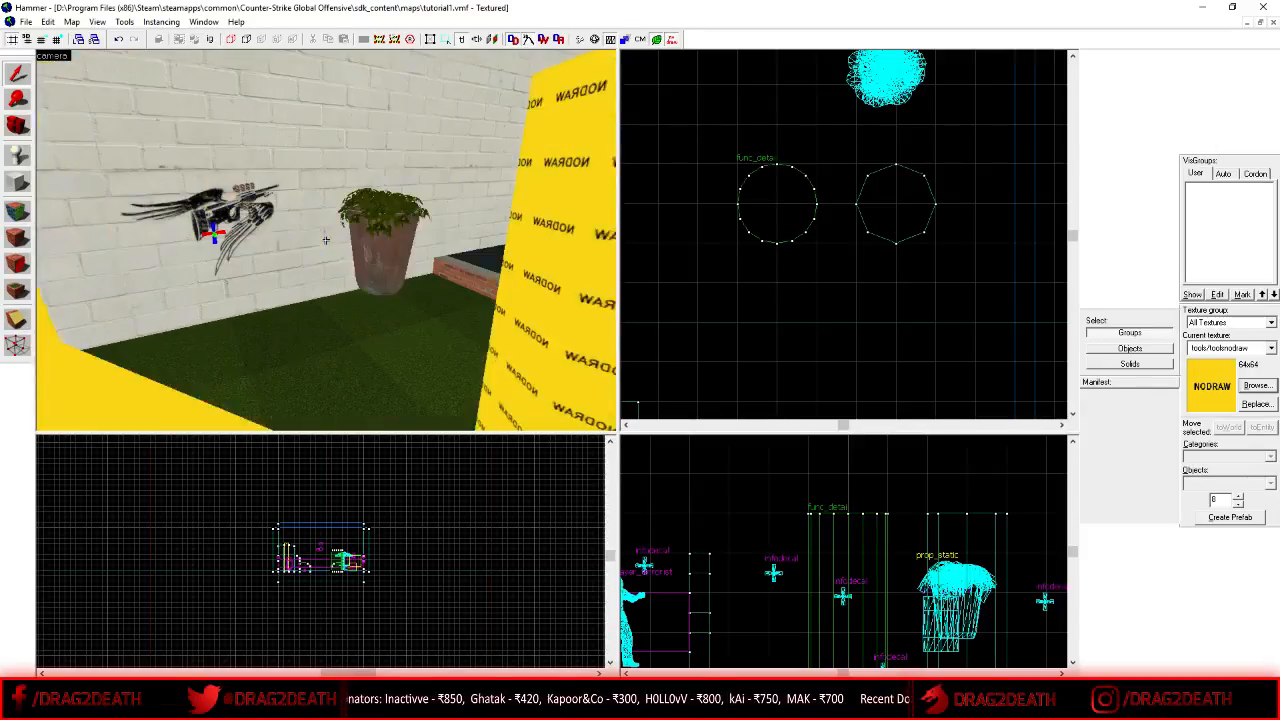
pyautogui.press('s')
pyautogui.press('w')
pyautogui.press('s')
pyautogui.press('z')
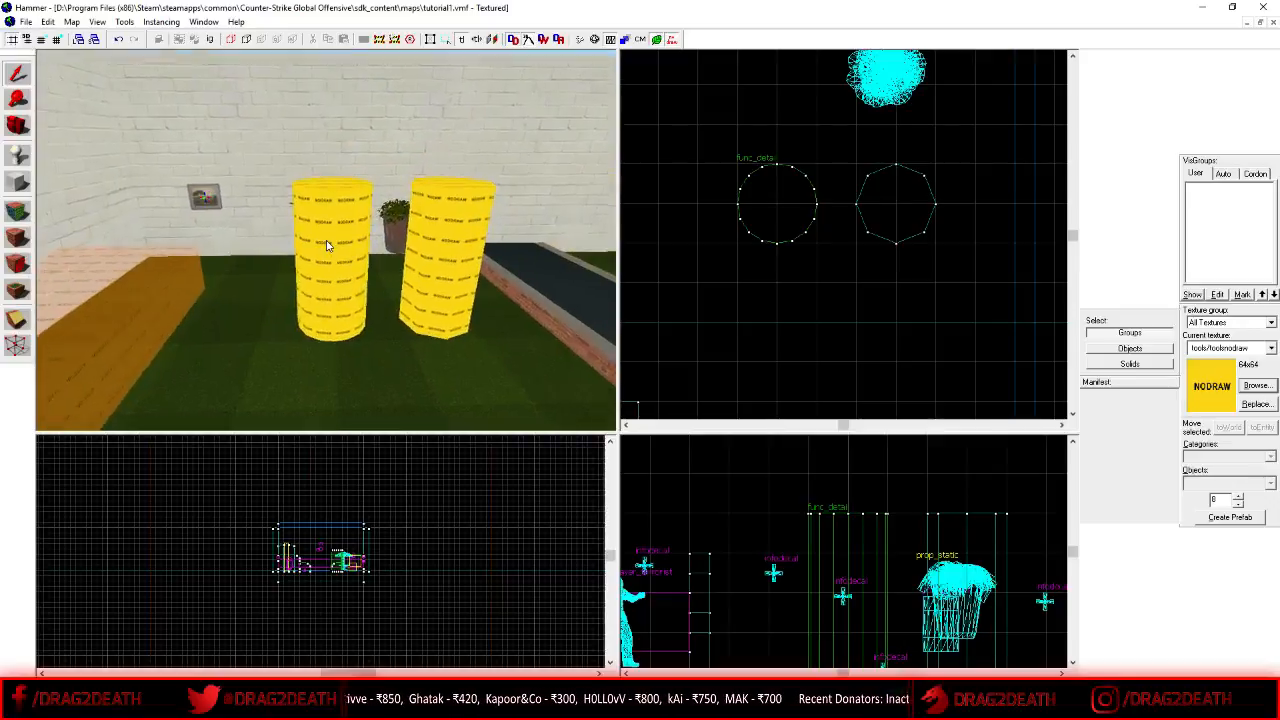
pyautogui.press('w')
# - Select the 8-sided and the func_detail cylinder in turn, deselect, and inspect the top and side faces
pyautogui.click(452, 243)
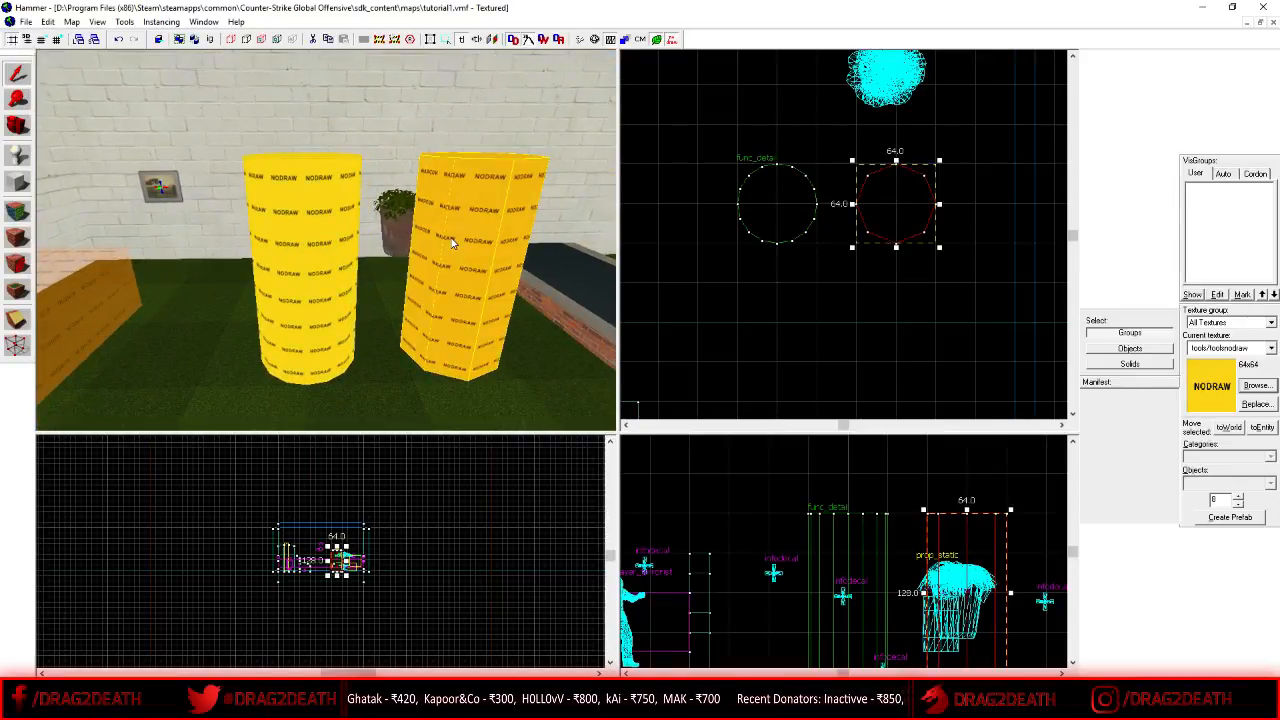
pyautogui.press('z')
pyautogui.click(326, 240)
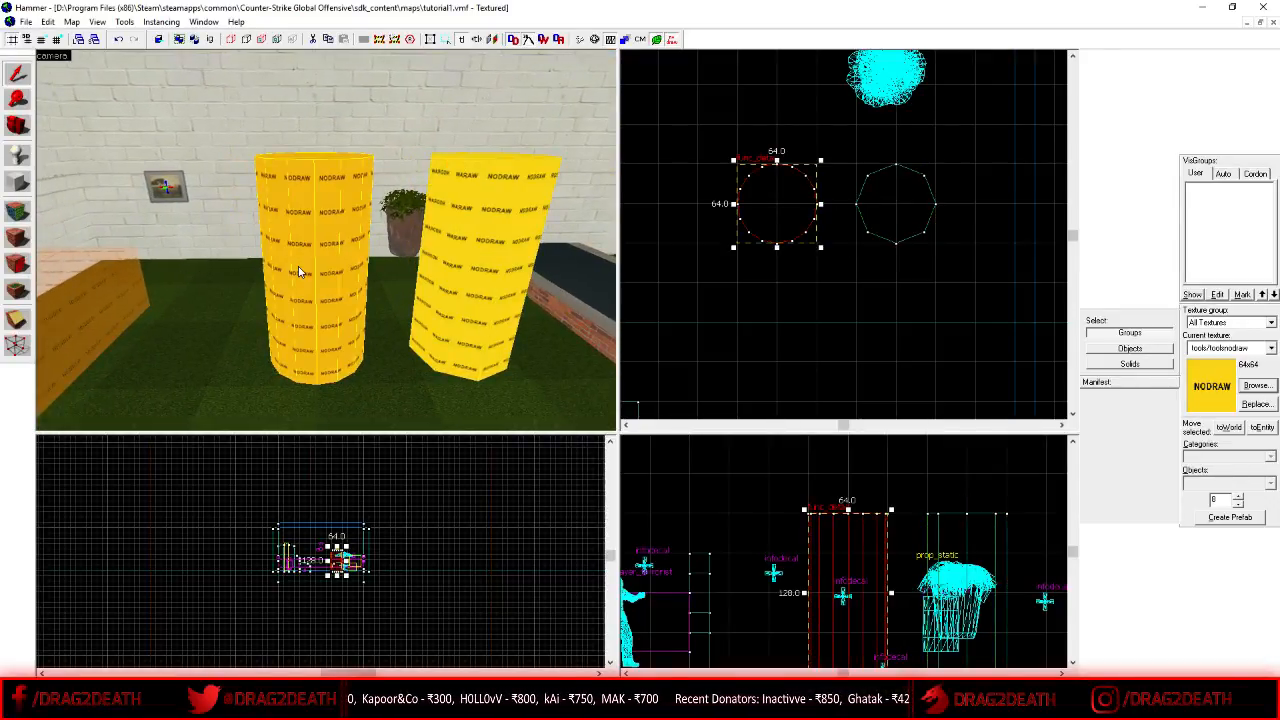
pyautogui.press('w')
pyautogui.press('z')
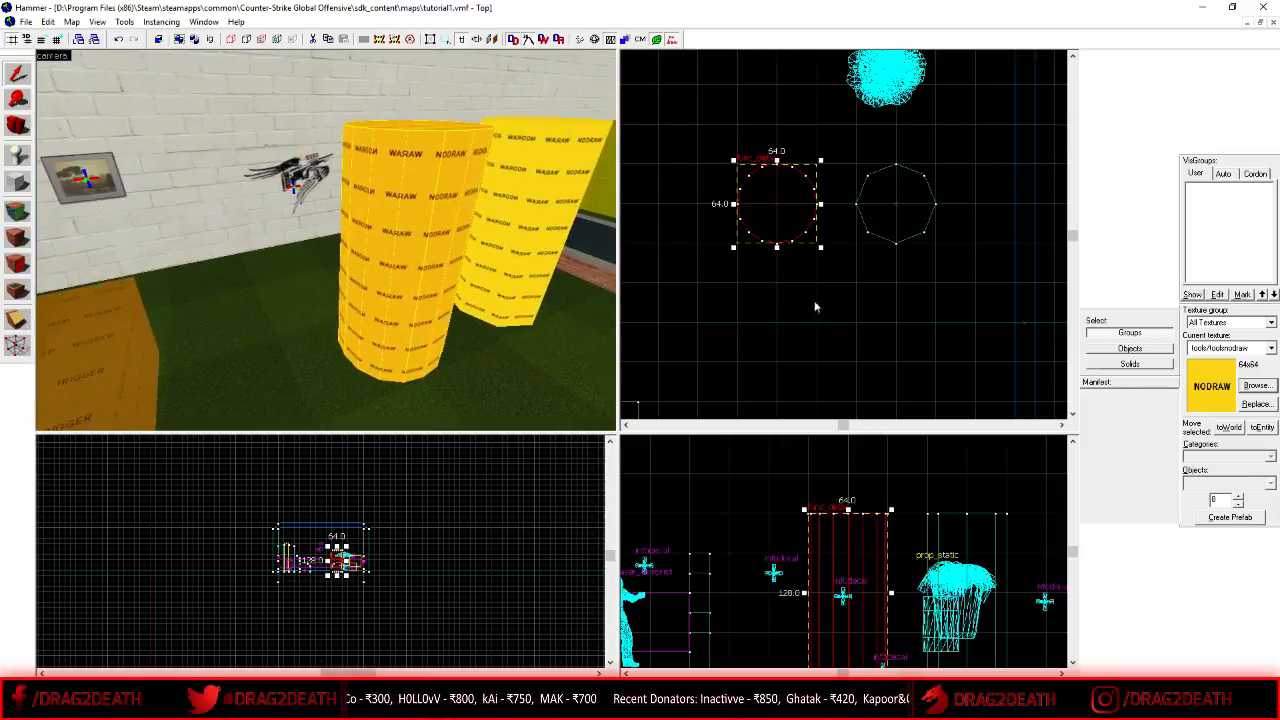
pyautogui.click(775, 298)
pyautogui.press('d')
pyautogui.press('w')
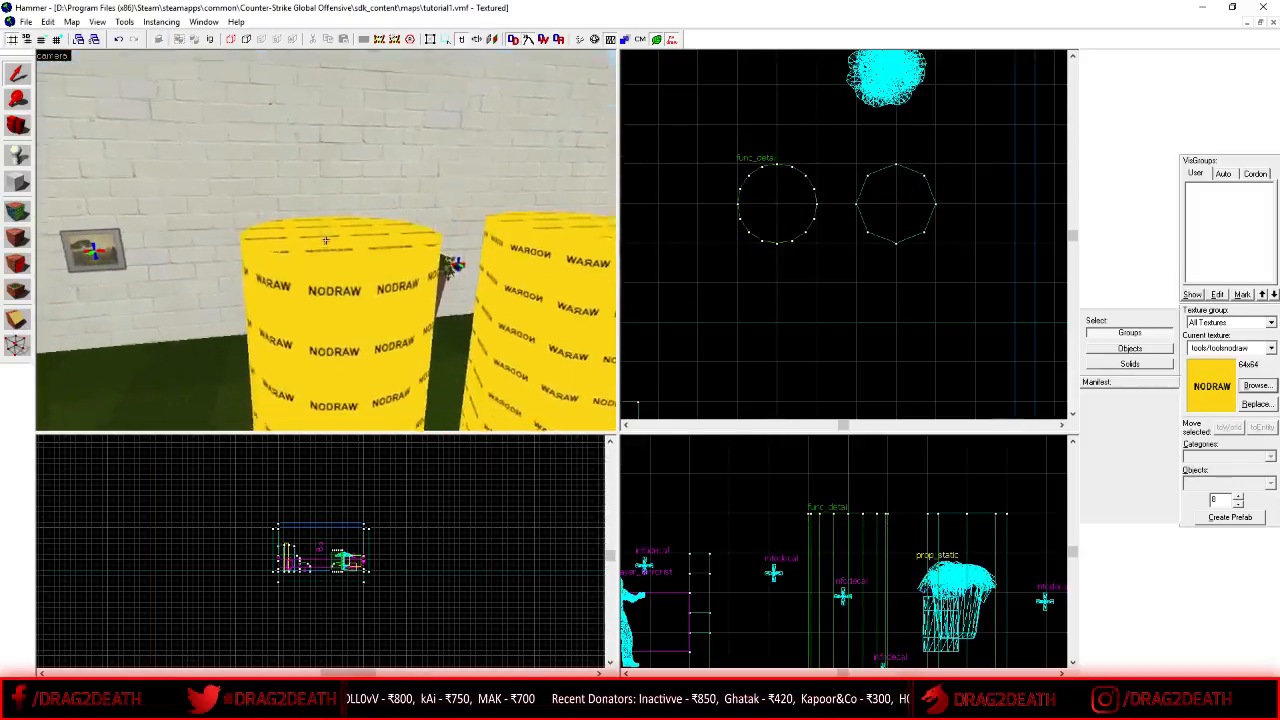
pyautogui.press('a')
pyautogui.press('w')
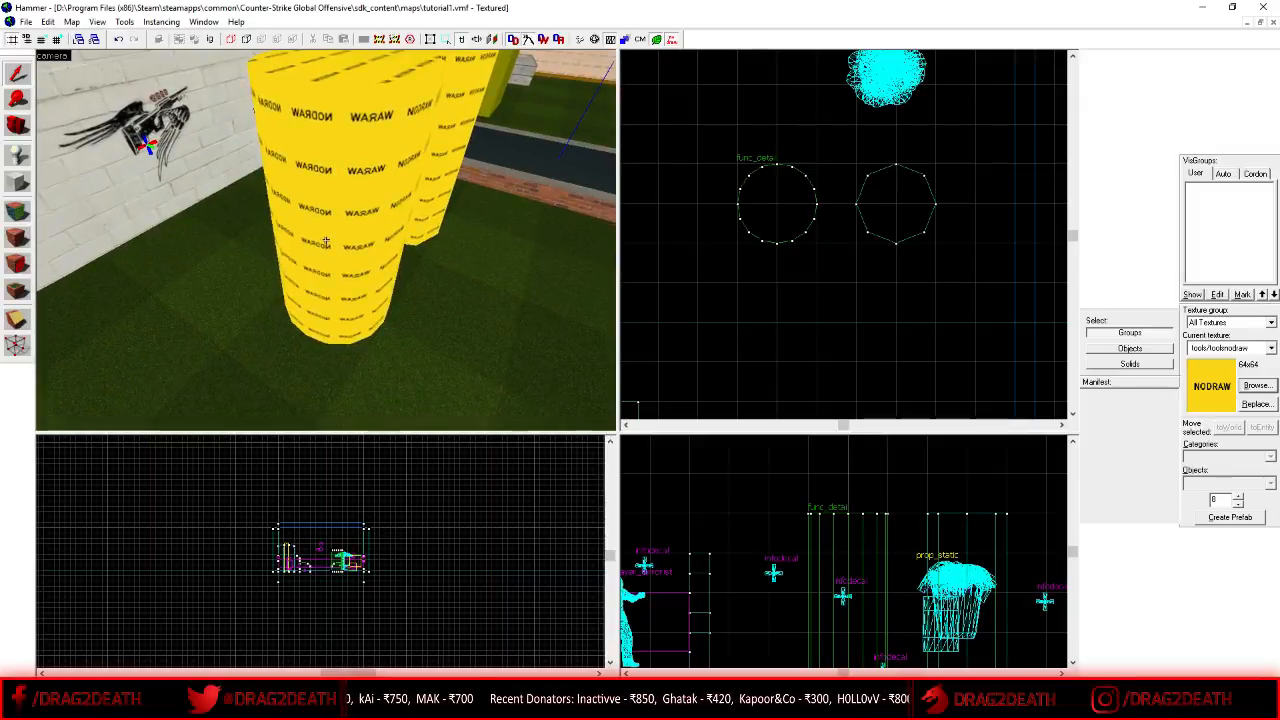
pyautogui.press('z')
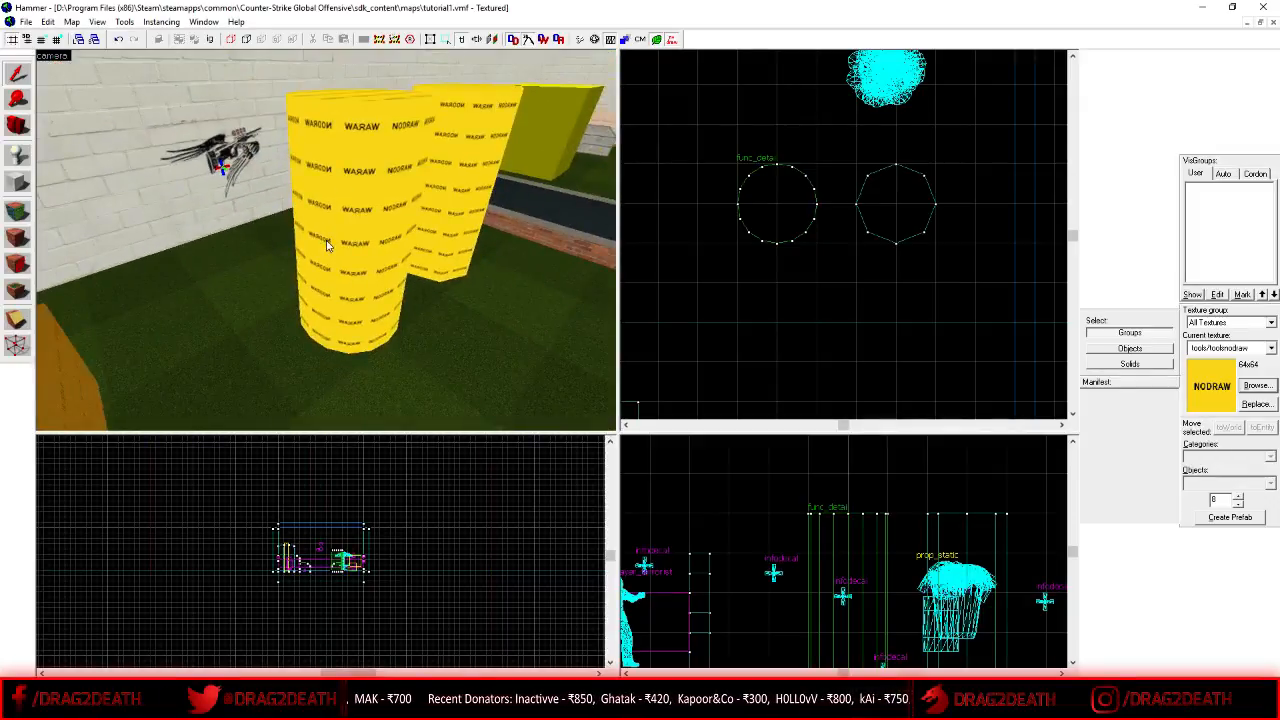
# - Filter the face editing textures by "concrete" and choose concrete/cinderwall02_dirty as the current texture
pyautogui.hotkey('shift', 'a')
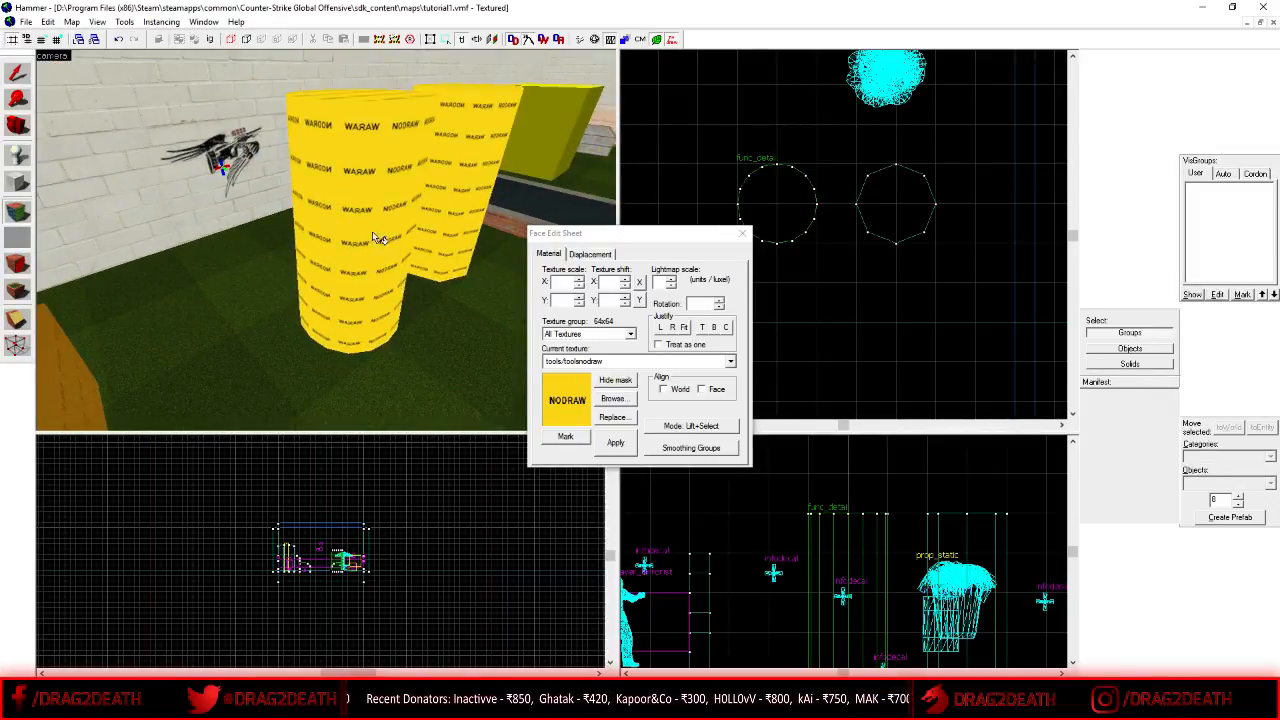
pyautogui.click(626, 401)
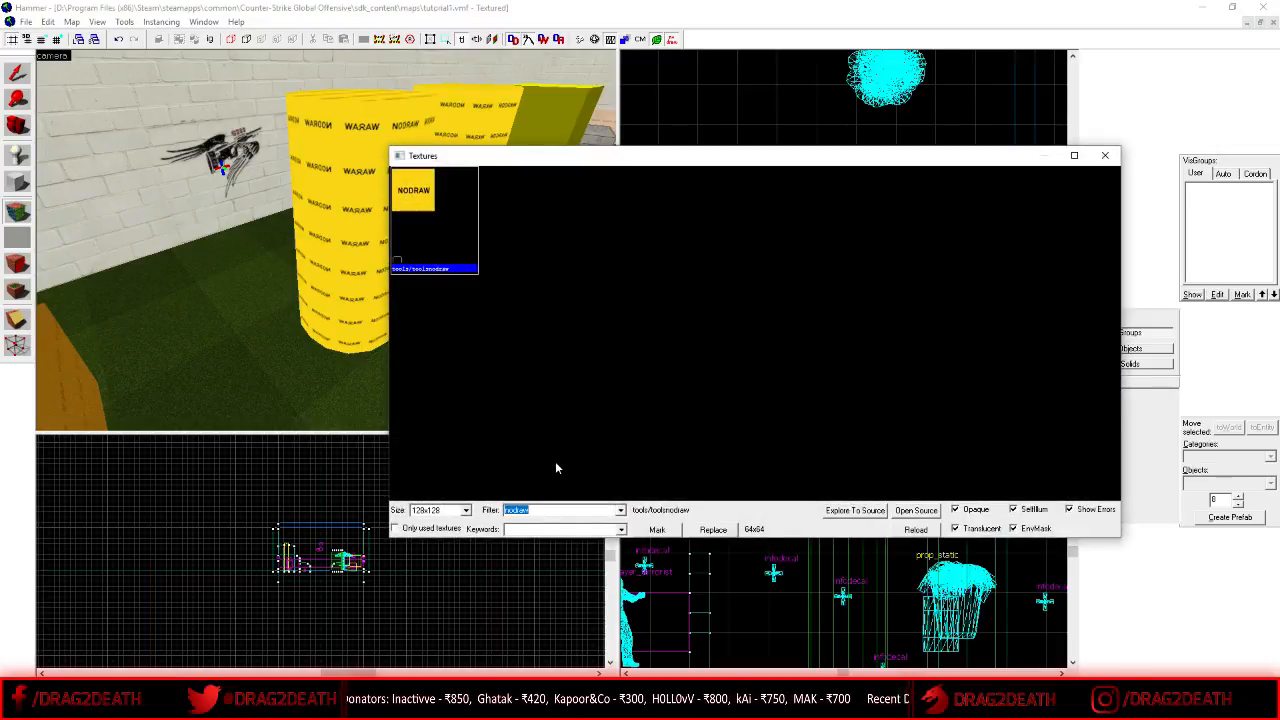
pyautogui.write('d')
pyautogui.write('oncrete')
pyautogui.click(518, 237)
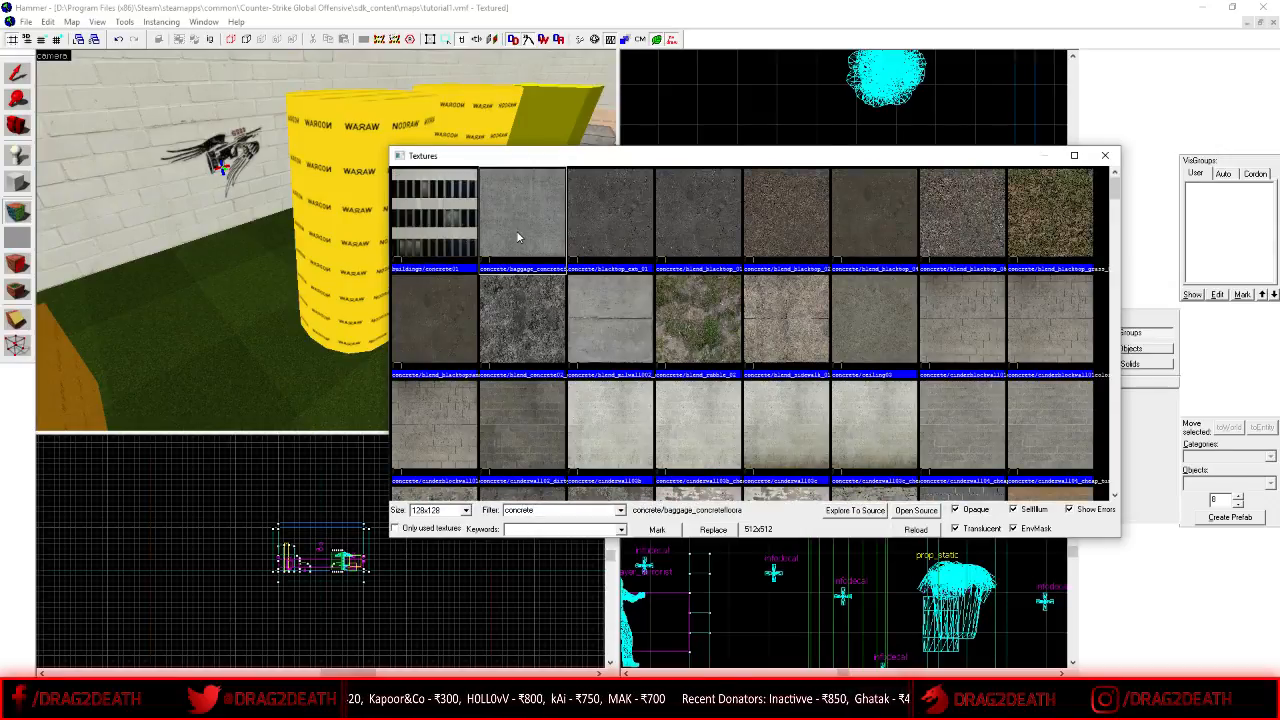
pyautogui.scroll(-1, 518, 237)
pyautogui.scroll(-3, 975, 400)
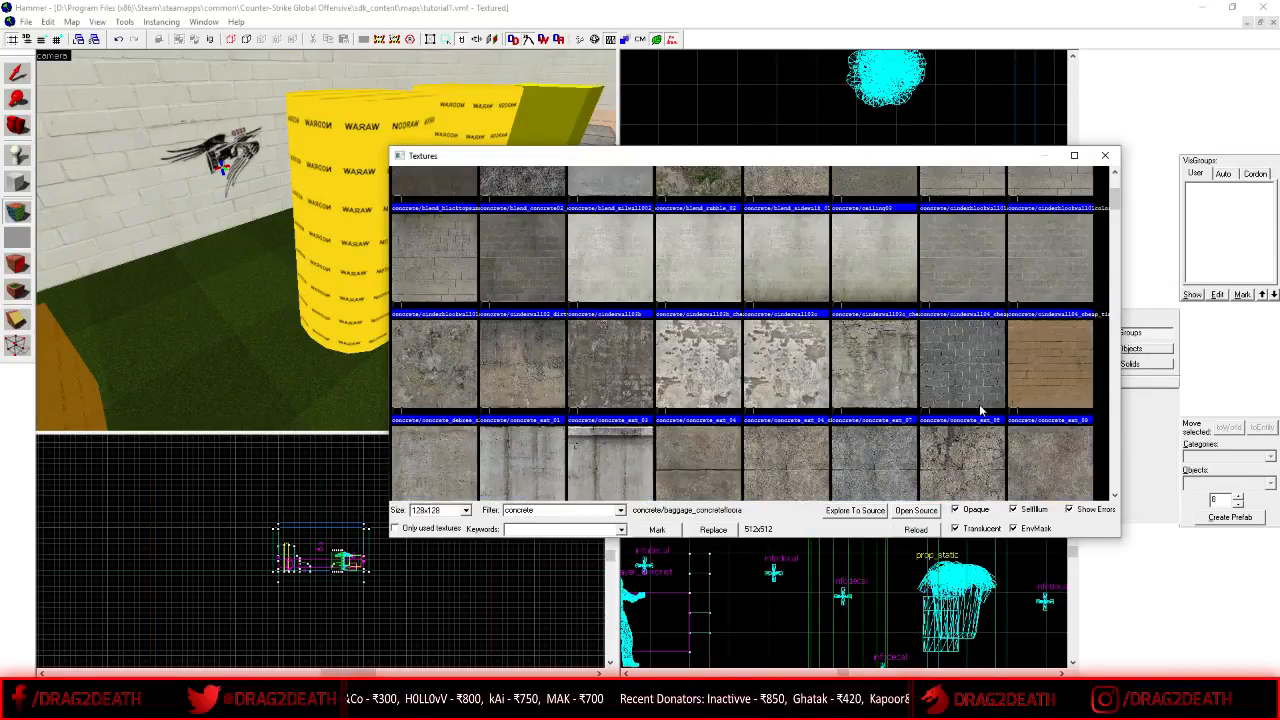
pyautogui.scroll(2, 618, 346)
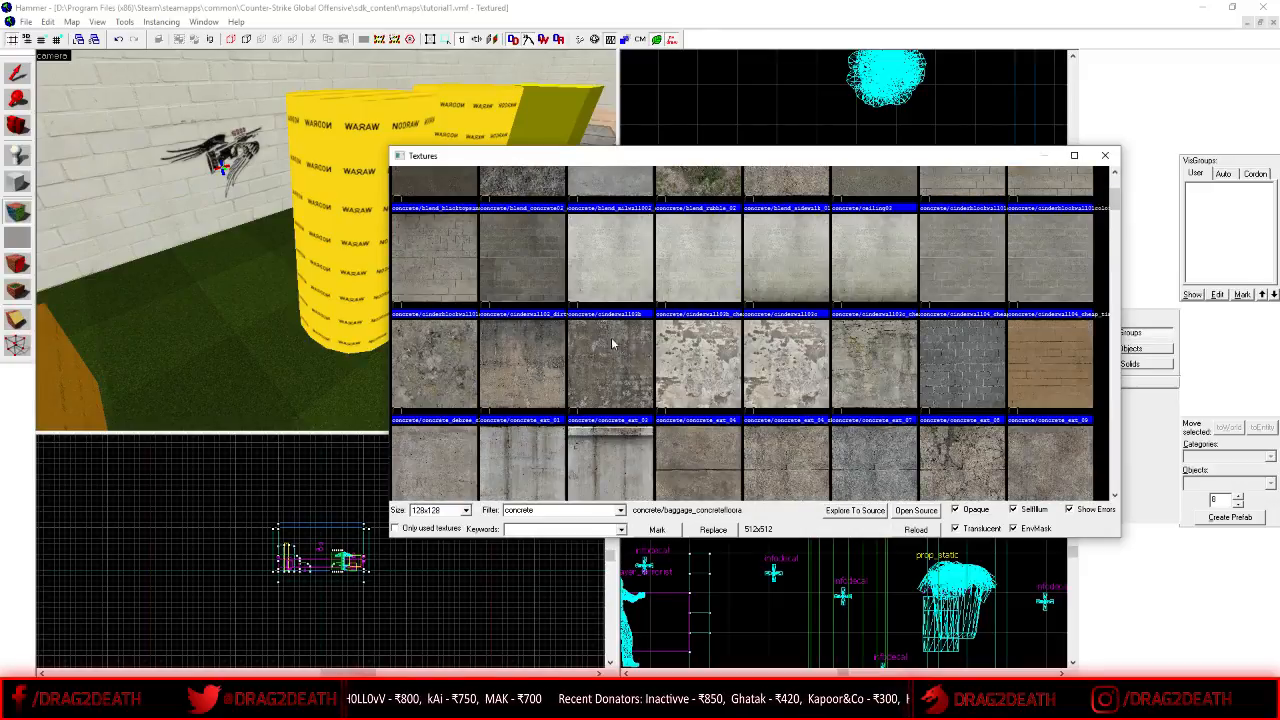
pyautogui.doubleClick(507, 274)
# - Apply concrete/cinderwall02_dirty to the front side faces of the func_detail cylinder, working around from the face nearest the camera
pyautogui.rightClick(342, 212)
pyautogui.rightClick(372, 217)
pyautogui.rightClick(399, 220)
pyautogui.press('d')
pyautogui.press('z')
pyautogui.rightClick(397, 213)
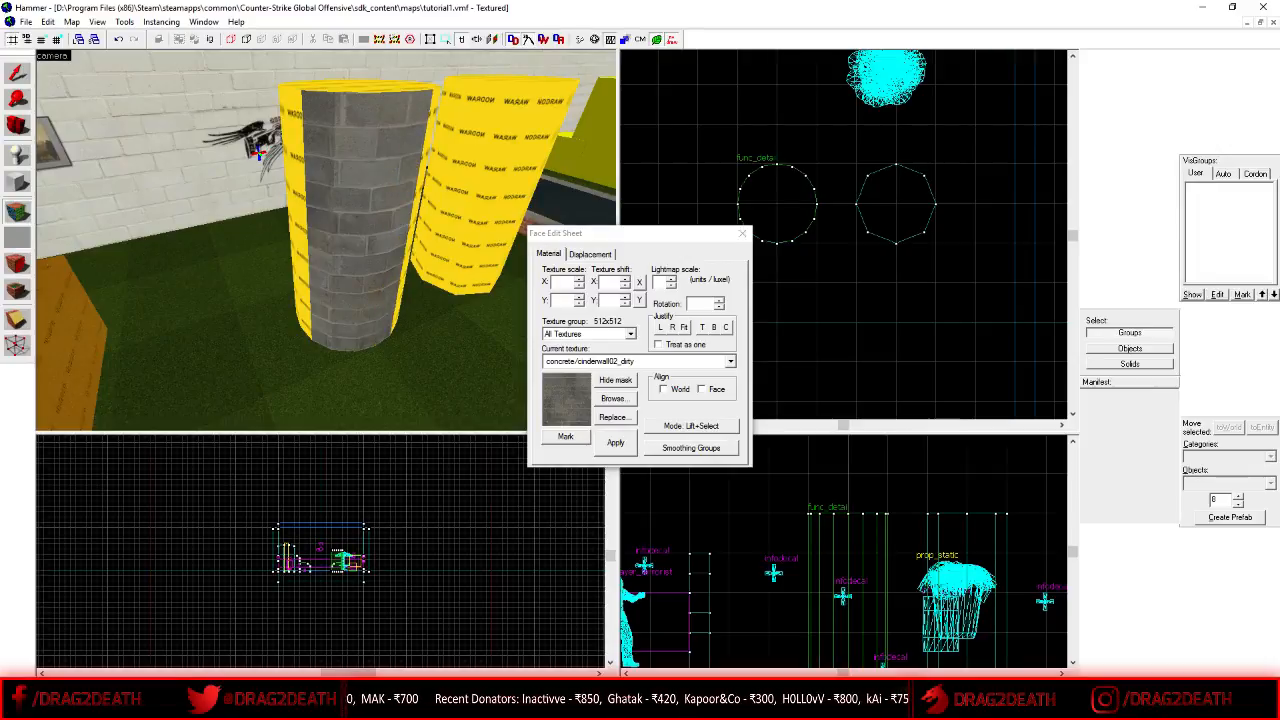
pyautogui.press('z')
pyautogui.press('d')
pyautogui.press('z')
pyautogui.rightClick(364, 240)
pyautogui.rightClick(388, 240)
pyautogui.press('z')
pyautogui.press('d')
pyautogui.press('z')
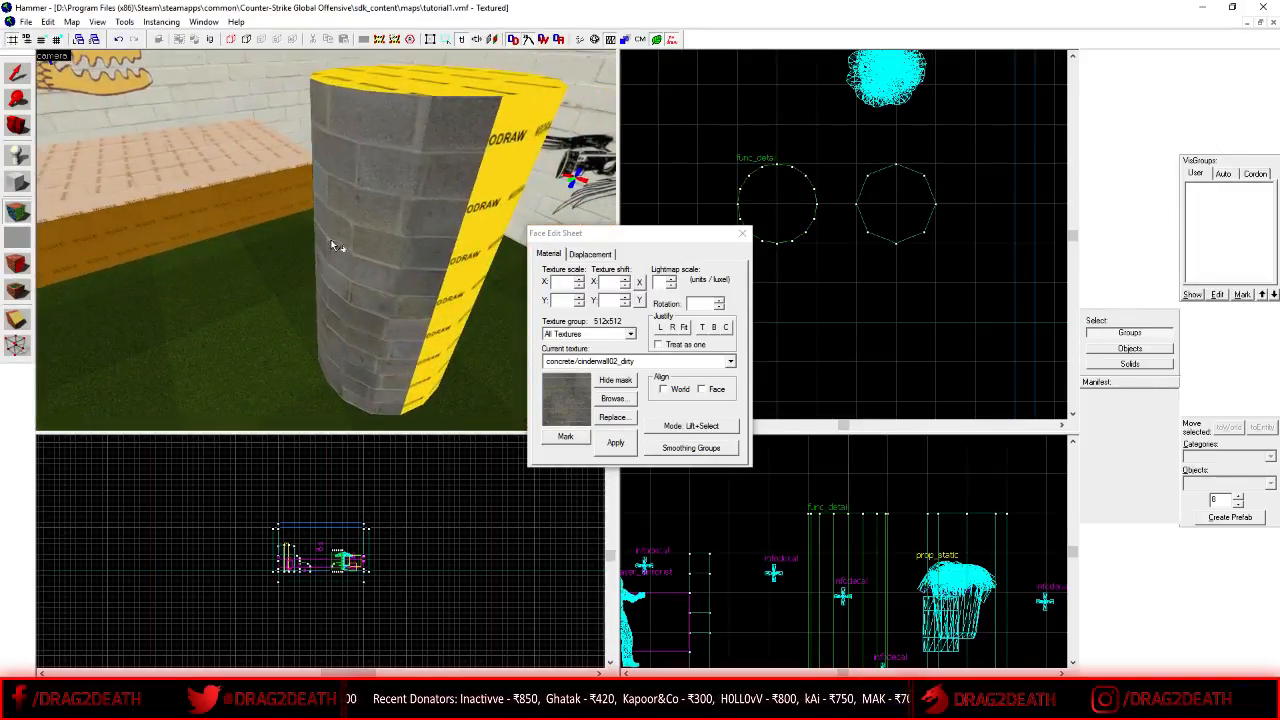
# - Continue applying concrete/cinderwall02_dirty to the func_detail cylinder's side faces while going around to its far side
pyautogui.rightClick(470, 251)
pyautogui.press('z')
pyautogui.press('d')
pyautogui.press('z')
pyautogui.rightClick(425, 245)
pyautogui.press('z')
pyautogui.press('d')
pyautogui.press('z')
pyautogui.rightClick(280, 239)
pyautogui.rightClick(225, 237)
pyautogui.rightClick(322, 229)
pyautogui.press('z')
pyautogui.press('d')
pyautogui.press('z')
# - Texture the last nodraw strips on the func_detail cylinder's side with concrete/cinderwall02_dirty, leaving the top face untouched
pyautogui.rightClick(328, 238)
pyautogui.rightClick(364, 222)
pyautogui.press('z')
pyautogui.press('d')
pyautogui.press('z')
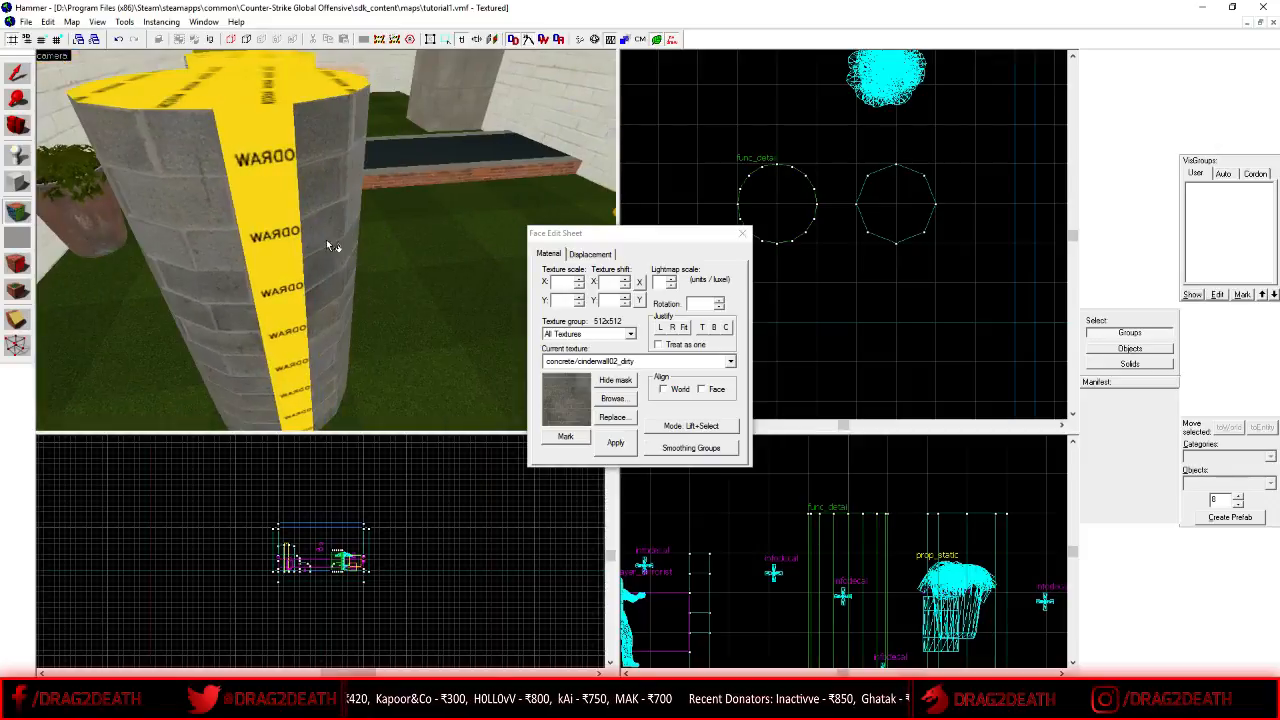
pyautogui.press('z')
pyautogui.press('d')
pyautogui.press('z')
# - Examine how the block texture meets at the edges between the func_detail cylinder's side faces, from afar and close up
pyautogui.scroll(-3, 326, 239)
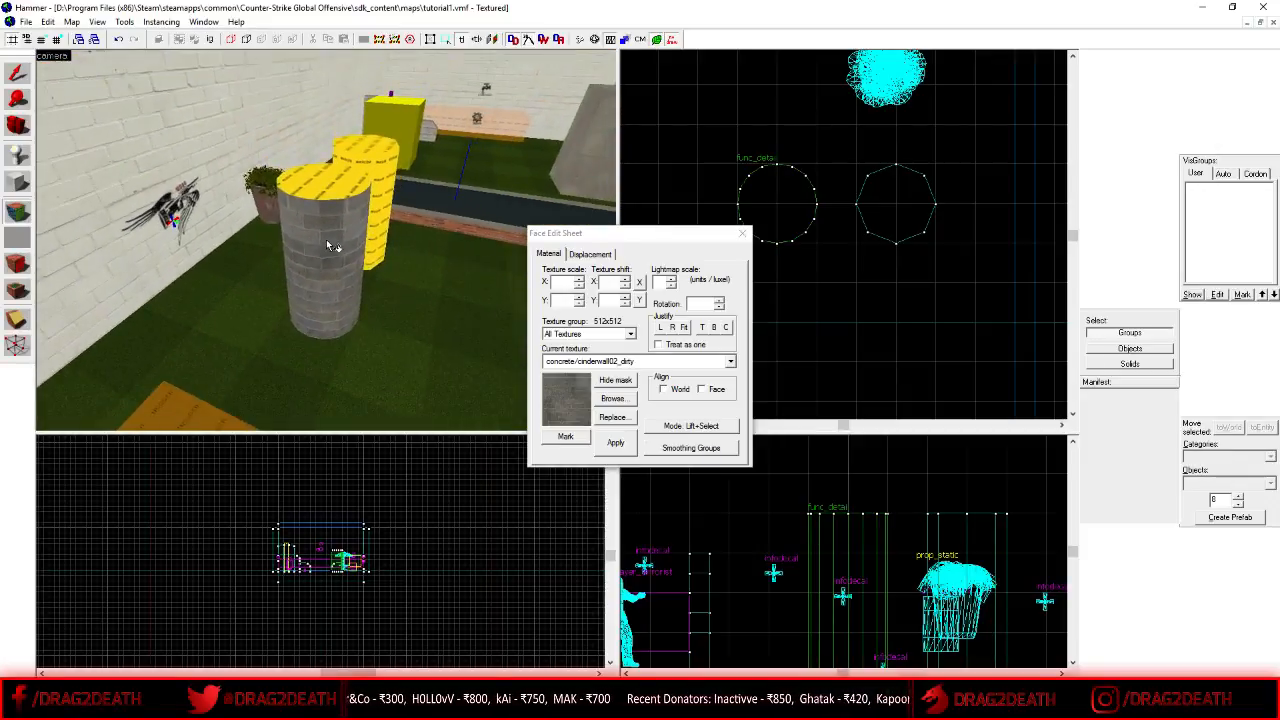
pyautogui.scroll(3, 326, 239)
pyautogui.scroll(-3, 326, 239)
pyautogui.press('z')
pyautogui.press('d')
pyautogui.press('z')
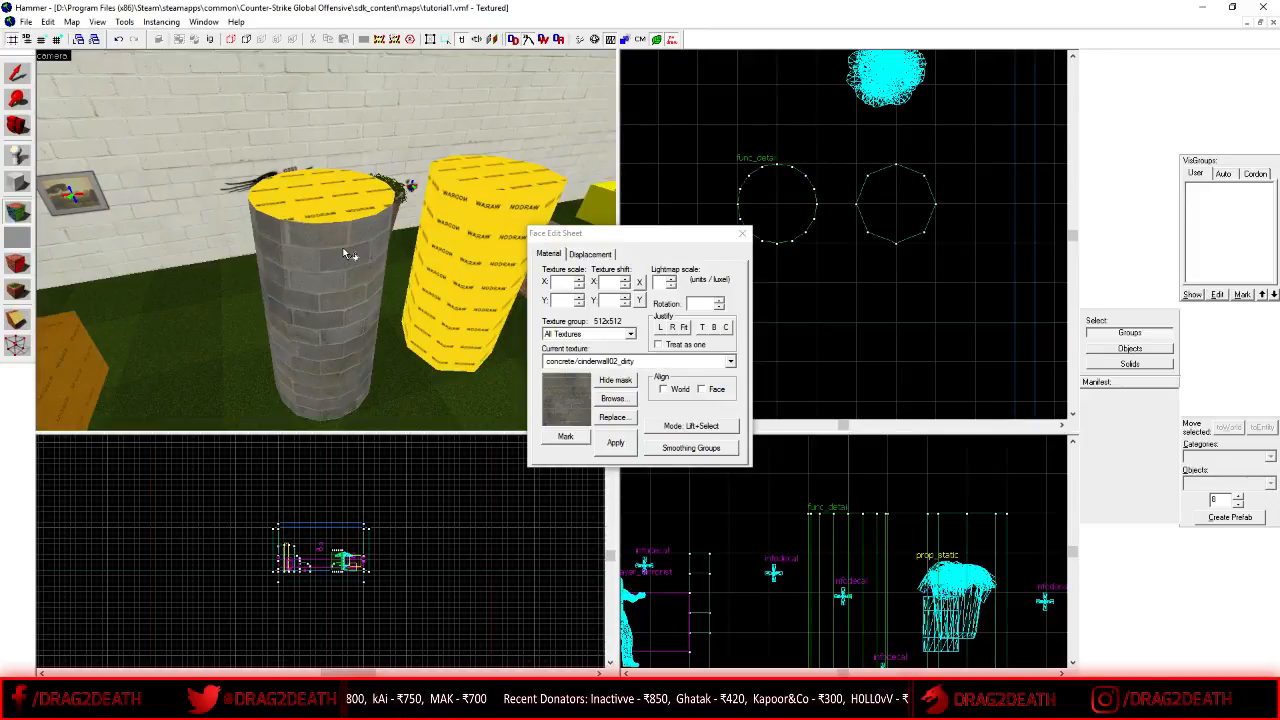
pyautogui.press('a')
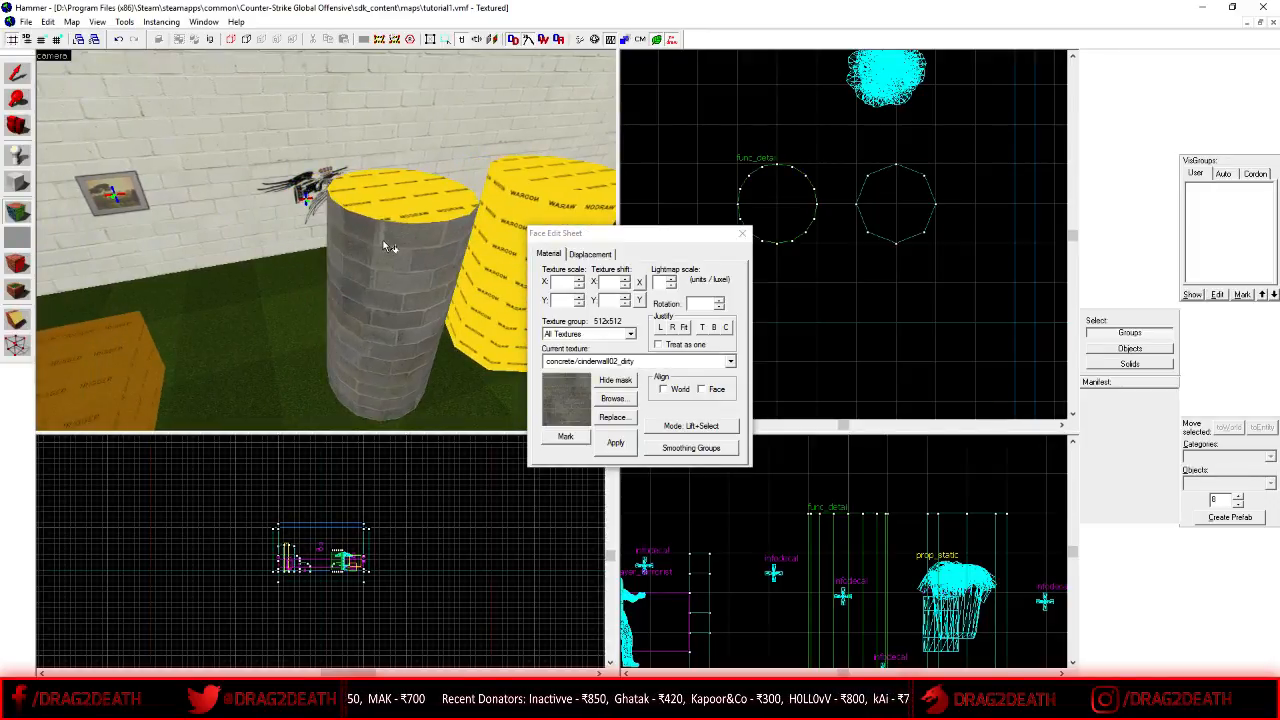
pyautogui.press('a')
pyautogui.press('z')
pyautogui.press('w')
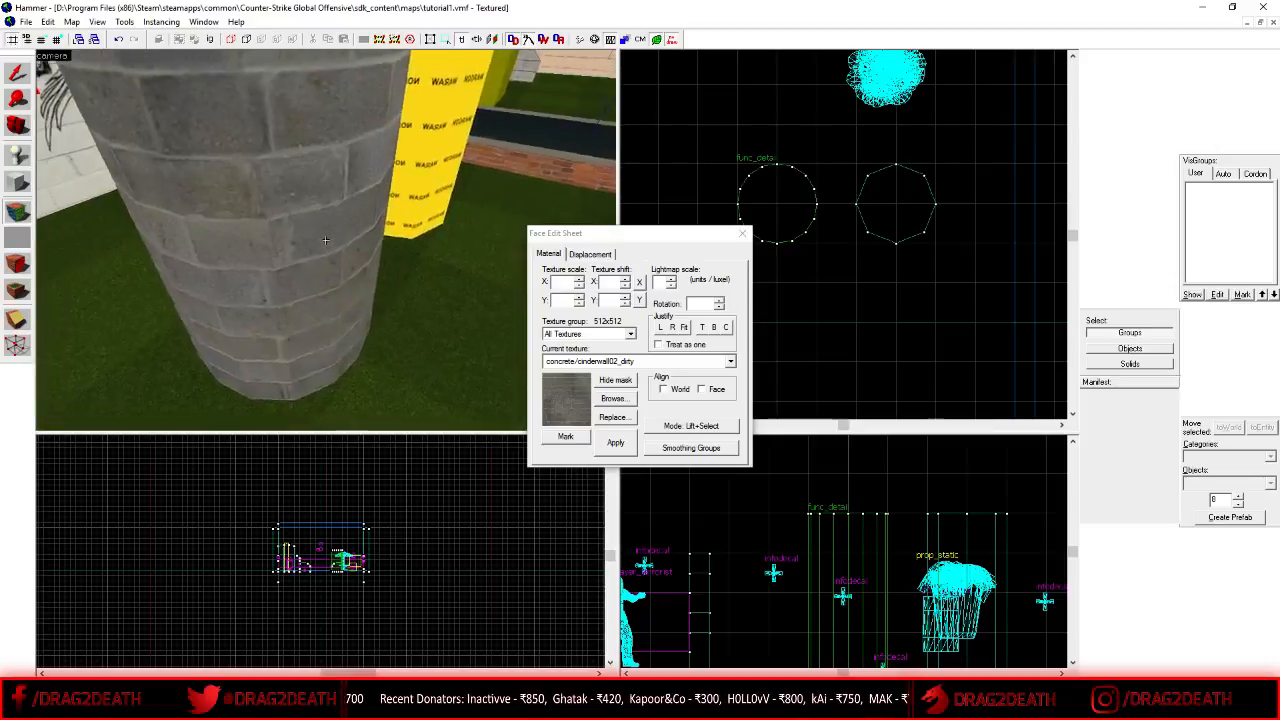
pyautogui.press('z')
pyautogui.press('s')
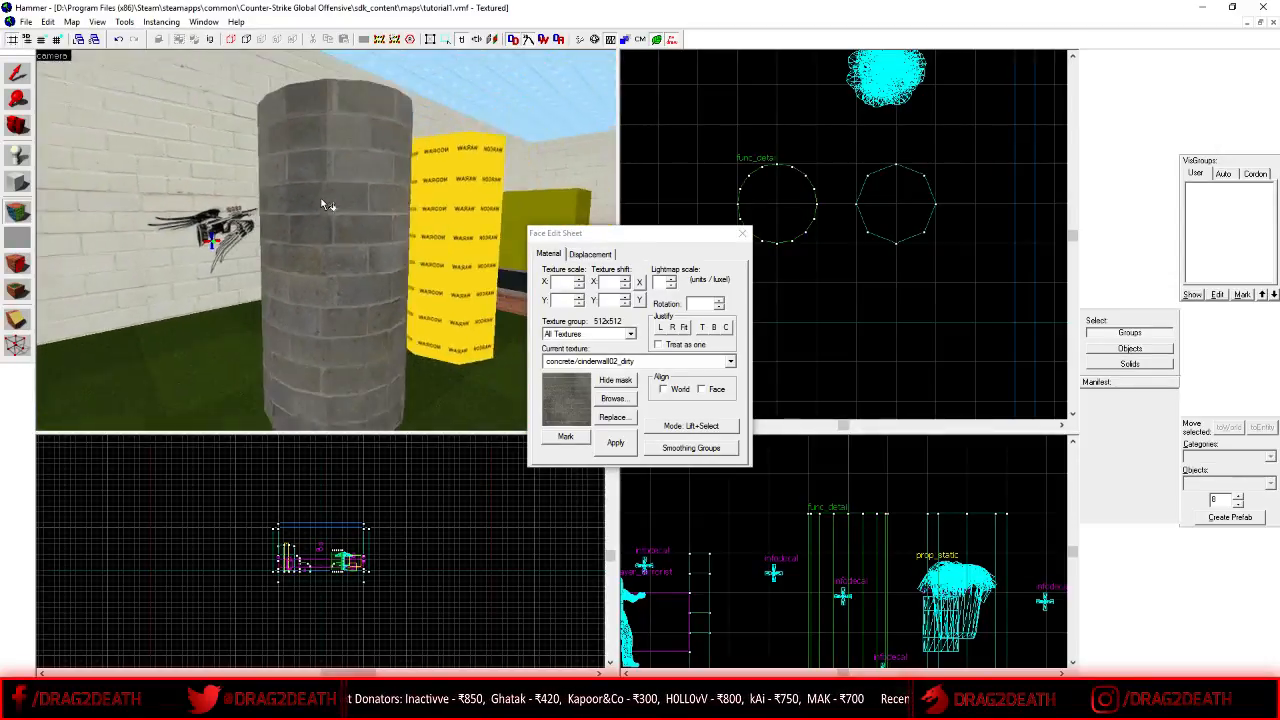
# - Select one side face of the func_detail cylinder and wrap its block texture seamlessly onto the adjacent faces
pyautogui.click(334, 207)
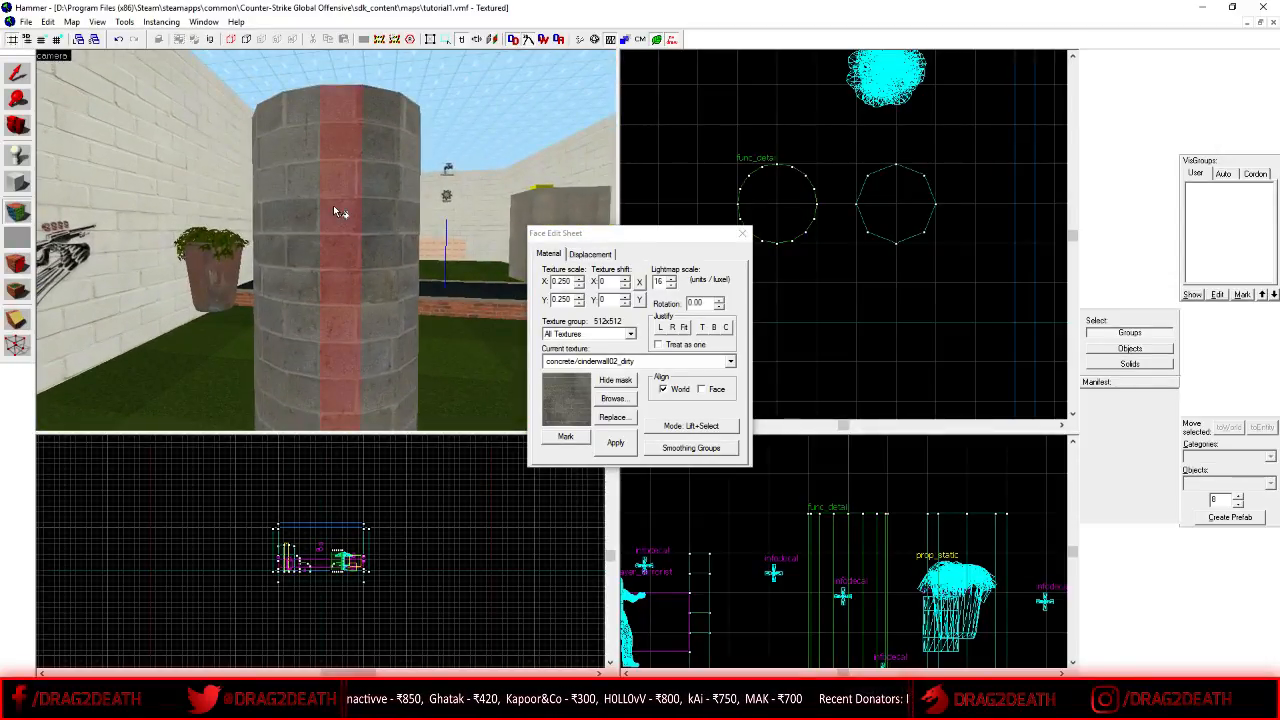
pyautogui.press('w')
pyautogui.press('d')
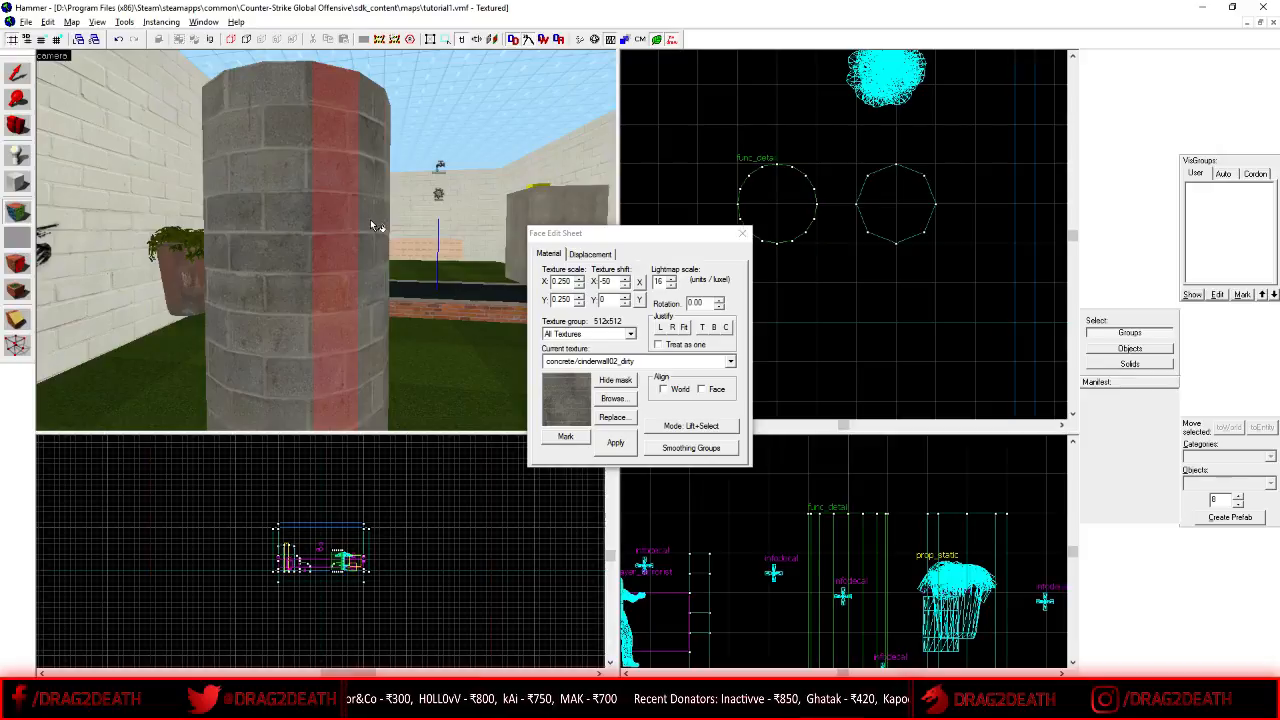
pyautogui.press('z')
pyautogui.press('d')
pyautogui.press('w')
pyautogui.press('z')
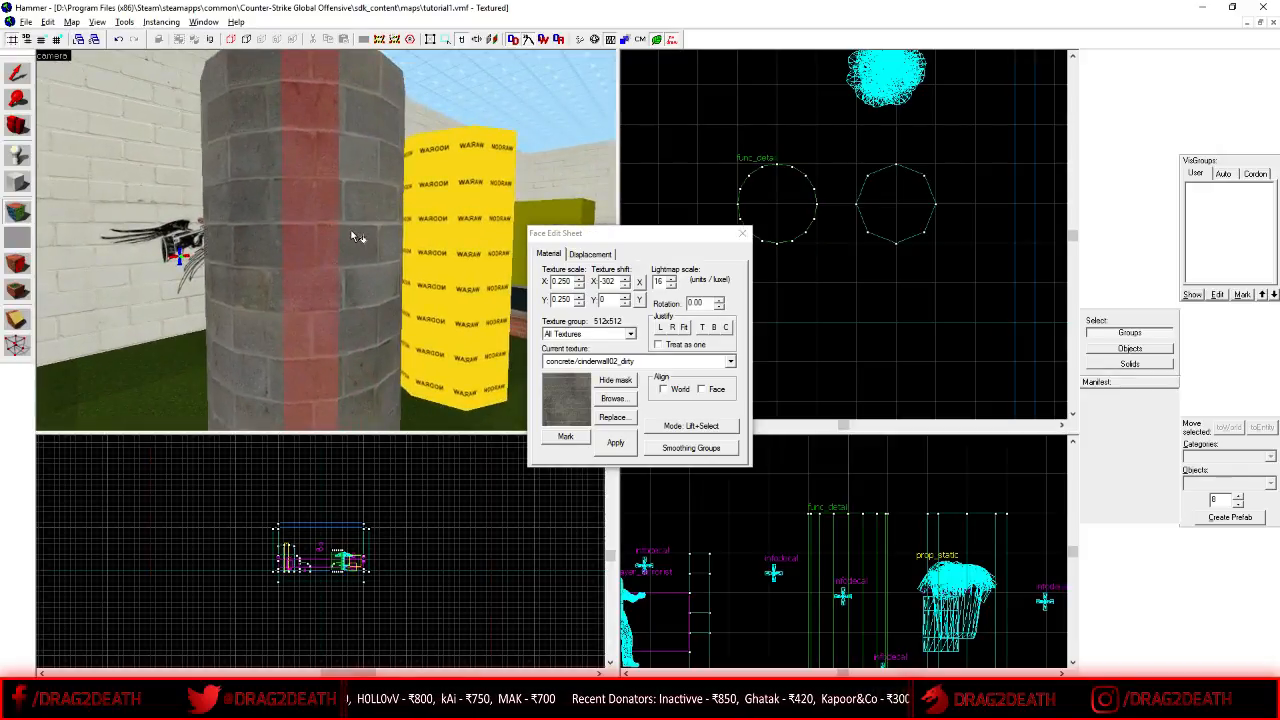
# - Continue the seamless block texture alignment from the selected face across the next side faces of the func_detail cylinder
pyautogui.click(362, 241)
pyautogui.press('z')
pyautogui.press('d')
pyautogui.press('z')
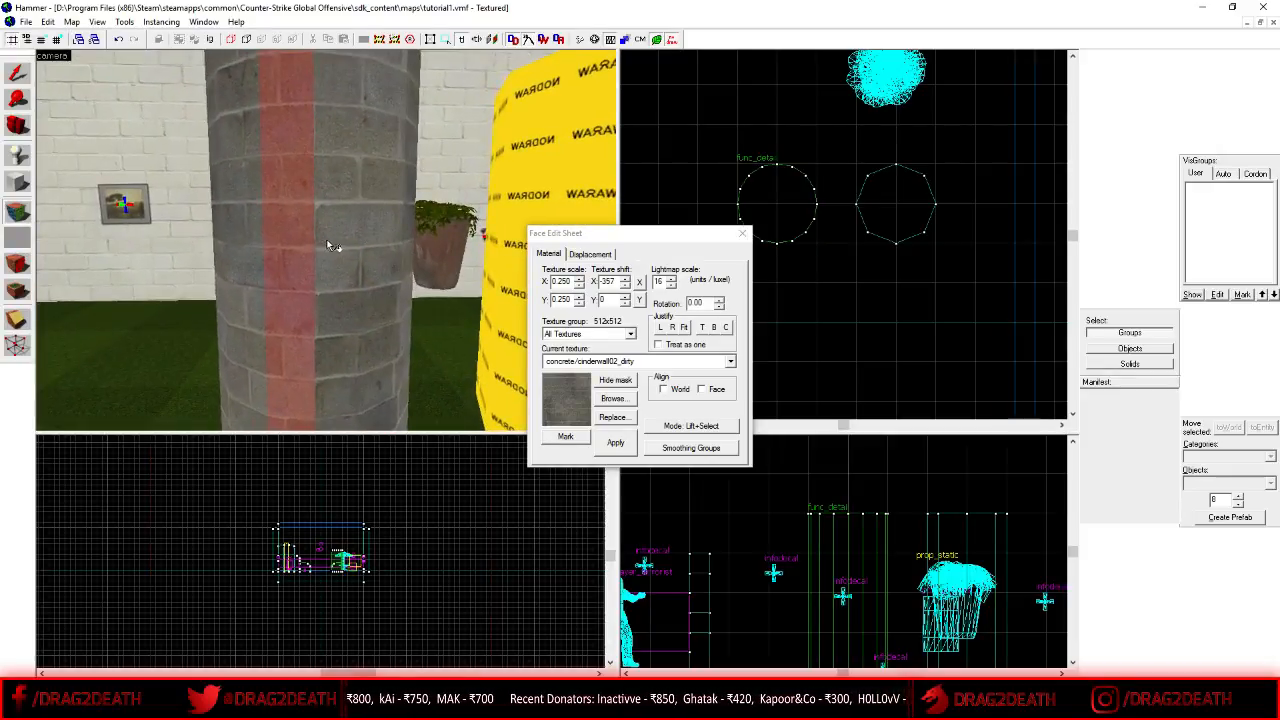
pyautogui.click(359, 244)
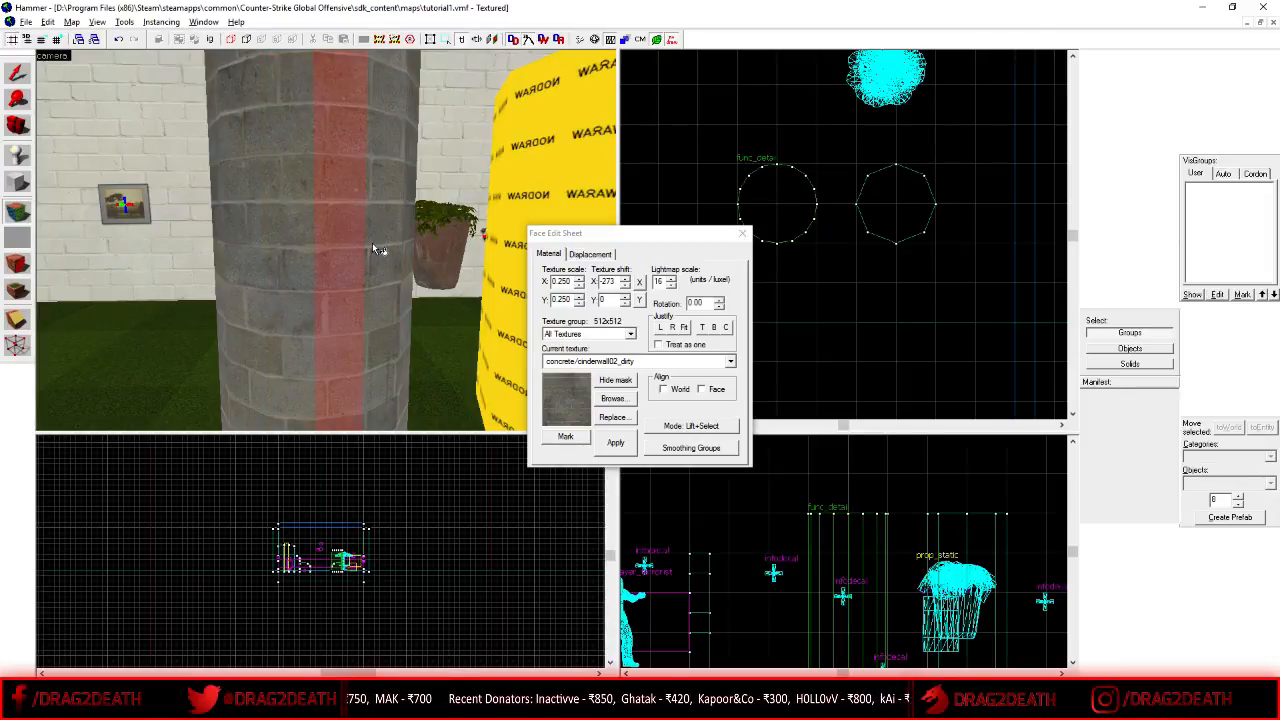
pyautogui.press('z')
pyautogui.press('d')
pyautogui.press('z')
pyautogui.click(390, 242)
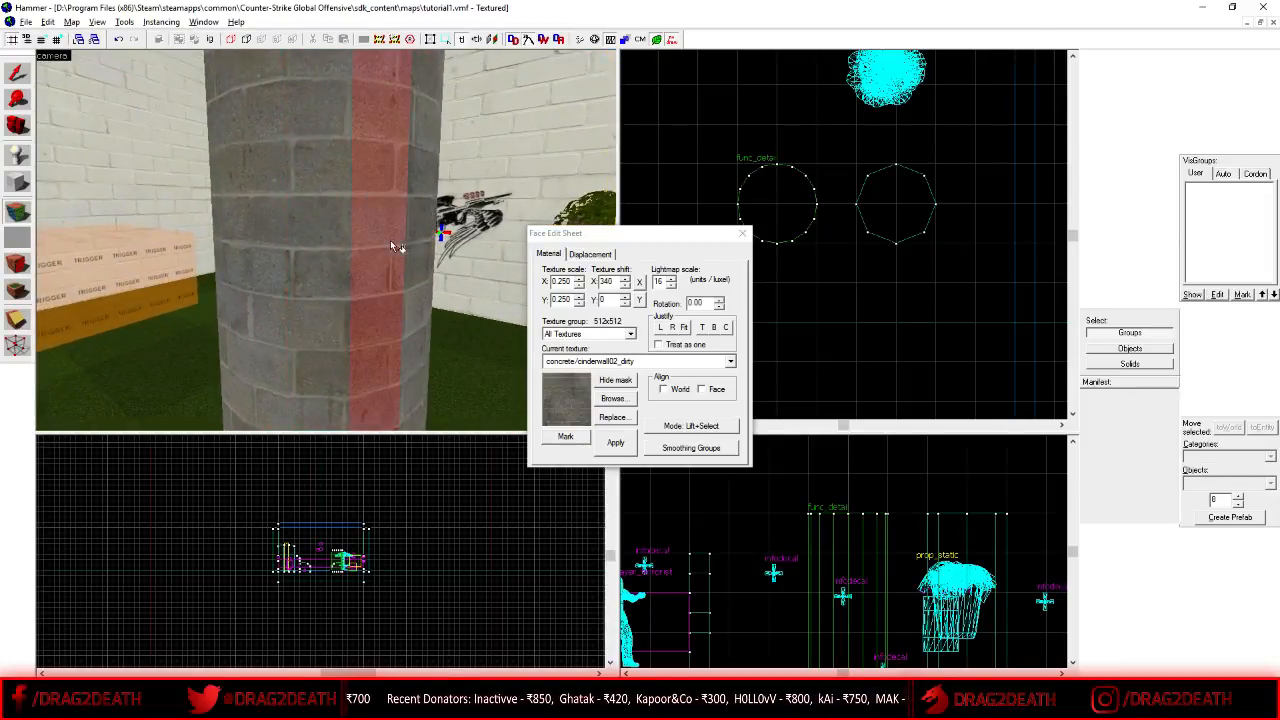
# - Carry the aligned block texture face by face around the far side of the func_detail cylinder
pyautogui.click(414, 242)
pyautogui.press('z')
pyautogui.press('d')
pyautogui.press('z')
pyautogui.click(338, 243)
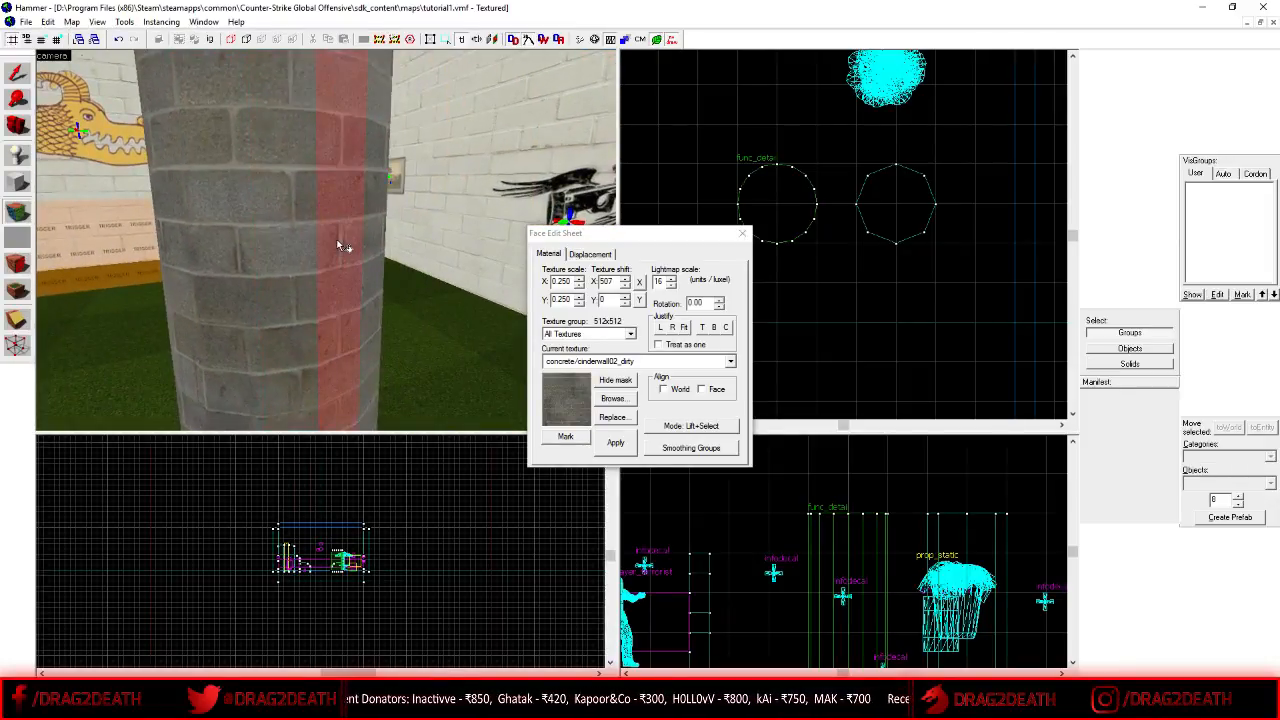
pyautogui.press('z')
pyautogui.press('d')
pyautogui.press('z')
pyautogui.keyDown('alt'); pyautogui.rightClick(307, 240); pyautogui.keyUp('alt')
pyautogui.click(307, 240)
pyautogui.keyDown('alt'); pyautogui.rightClick(348, 239); pyautogui.keyUp('alt')
pyautogui.click(348, 239)
pyautogui.press('z')
pyautogui.press('d')
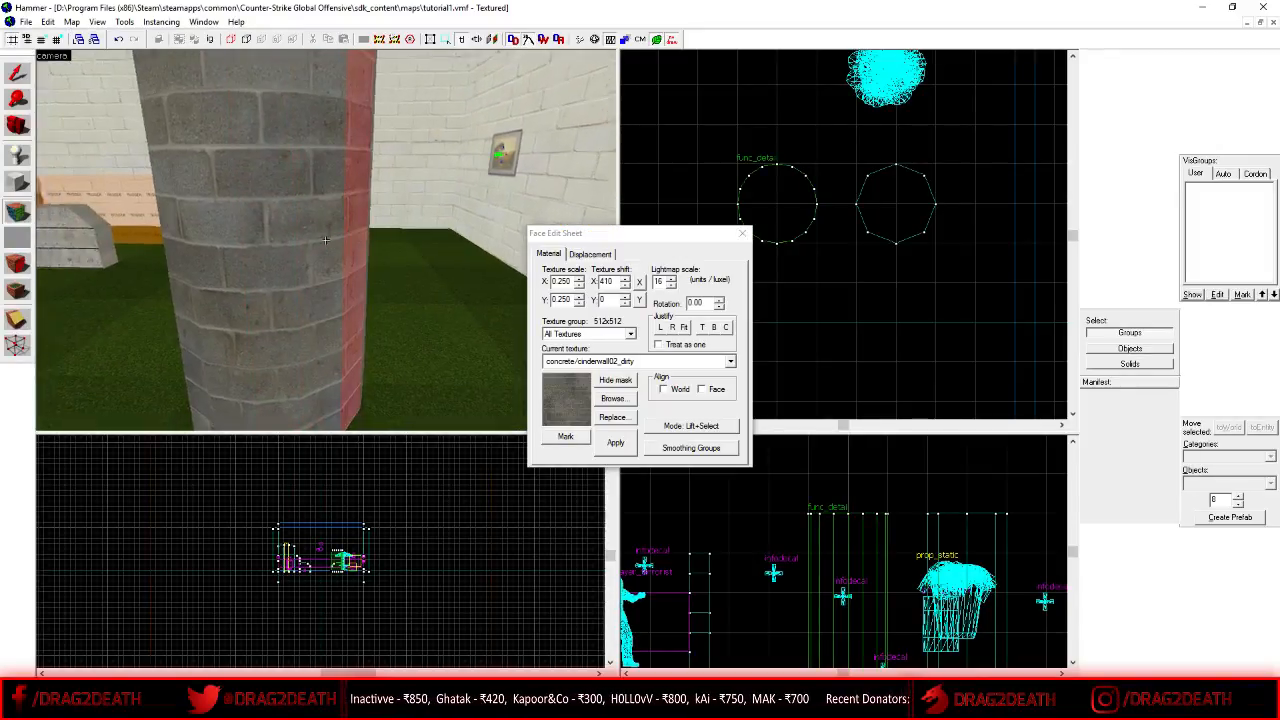
pyautogui.press('z')
# - Wrap the aligned block texture onto the remaining side faces to complete the func_detail cylinder, and close face editing
pyautogui.keyDown('alt'); pyautogui.rightClick(396, 240); pyautogui.keyUp('alt')
pyautogui.click(396, 240)
pyautogui.keyDown('alt'); pyautogui.rightClick(435, 245); pyautogui.keyUp('alt')
pyautogui.click(435, 245)
pyautogui.press('z')
pyautogui.press('d')
pyautogui.press('z')
pyautogui.keyDown('alt'); pyautogui.rightClick(335, 250); pyautogui.keyUp('alt')
pyautogui.click(335, 250)
pyautogui.click(366, 255)
pyautogui.press('z')
pyautogui.press('d')
pyautogui.press('z')
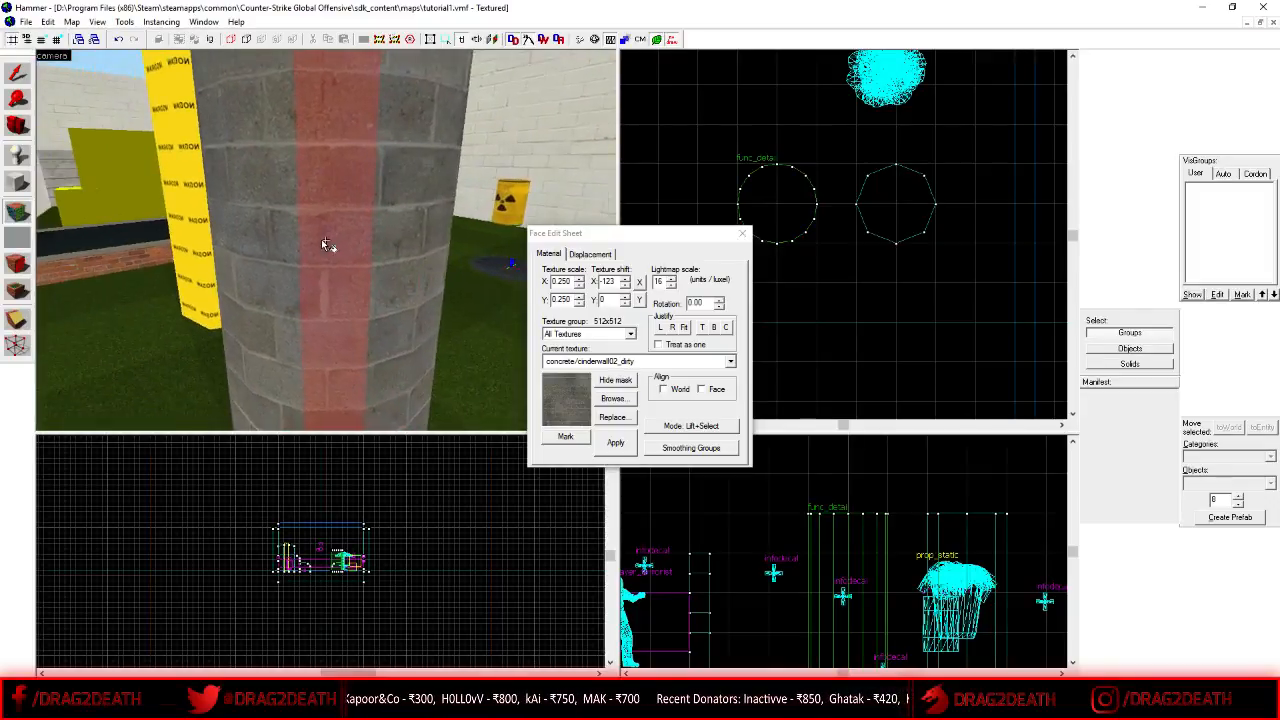
pyautogui.click(742, 233)
pyautogui.press('z')
pyautogui.press('s')
pyautogui.press('d')
pyautogui.press('w')
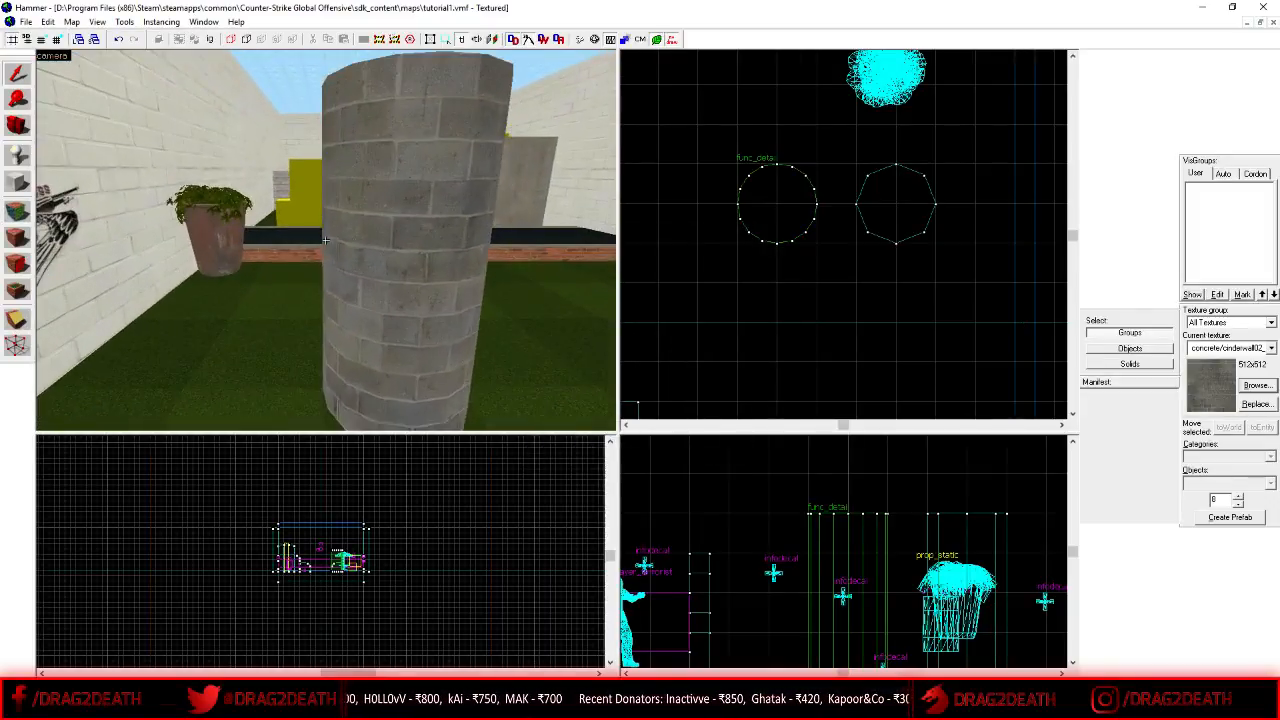
# - Reopen face editing and apply concrete/cinderwall02_dirty to the first side faces of the 8-sided cylinder
pyautogui.hotkey('shift', 'a')
pyautogui.press('z')
pyautogui.press('d')
pyautogui.press('a')
pyautogui.press('z')
pyautogui.rightClick(304, 241)
pyautogui.rightClick(344, 241)
pyautogui.press('z')
pyautogui.press('d')
pyautogui.press('z')
pyautogui.rightClick(419, 253)
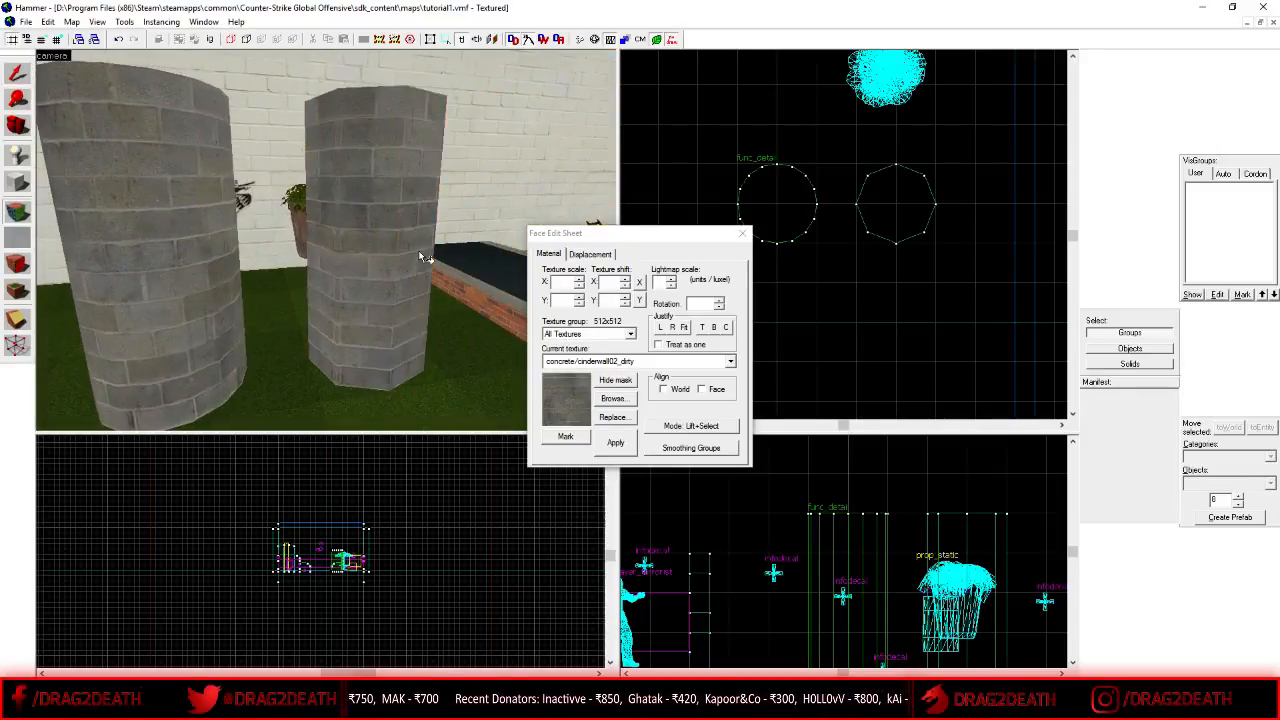
pyautogui.press('z')
pyautogui.press('d')
pyautogui.press('z')
pyautogui.press('d')
pyautogui.press('z')
pyautogui.rightClick(396, 242)
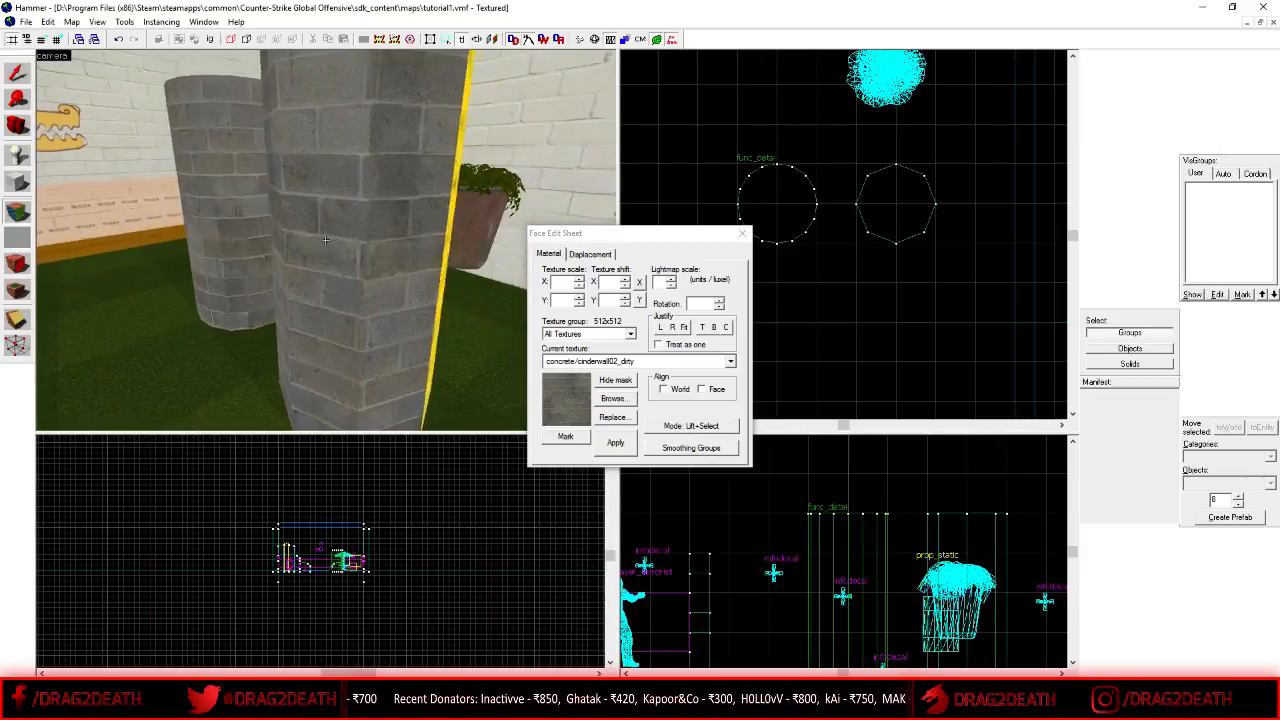
# - Texture the remaining side faces of the 8-sided cylinder with concrete/cinderwall02_dirty all the way around
pyautogui.press('z')
pyautogui.press('d')
pyautogui.press('z')
pyautogui.rightClick(365, 241)
pyautogui.press('d')
pyautogui.press('z')
pyautogui.rightClick(412, 242)
pyautogui.rightClick(473, 242)
pyautogui.press('z')
pyautogui.press('d')
pyautogui.press('z')
pyautogui.press('z')
pyautogui.press('z')
pyautogui.rightClick(358, 241)
pyautogui.press('z')
pyautogui.press('d')
pyautogui.press('z')
pyautogui.rightClick(386, 242)
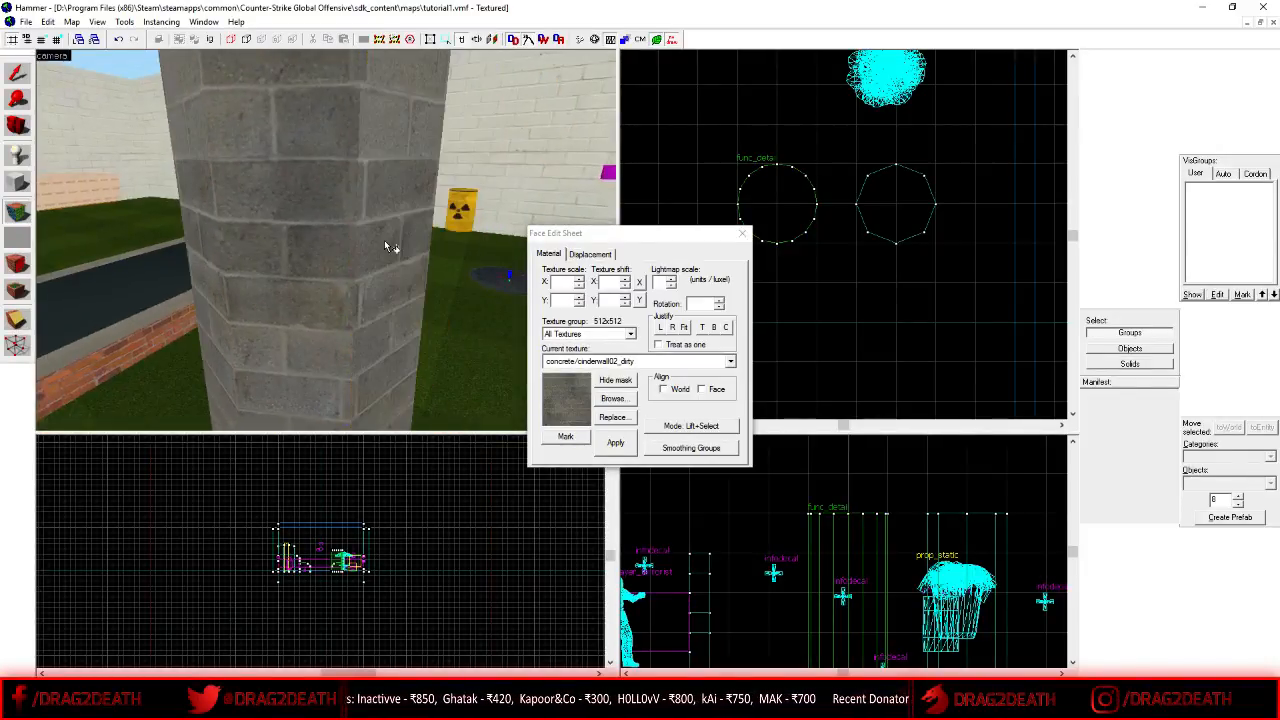
# - Make tools/toolsnodraw the current texture again and close face editing
pyautogui.press('z')
pyautogui.press('d')
pyautogui.press('s')
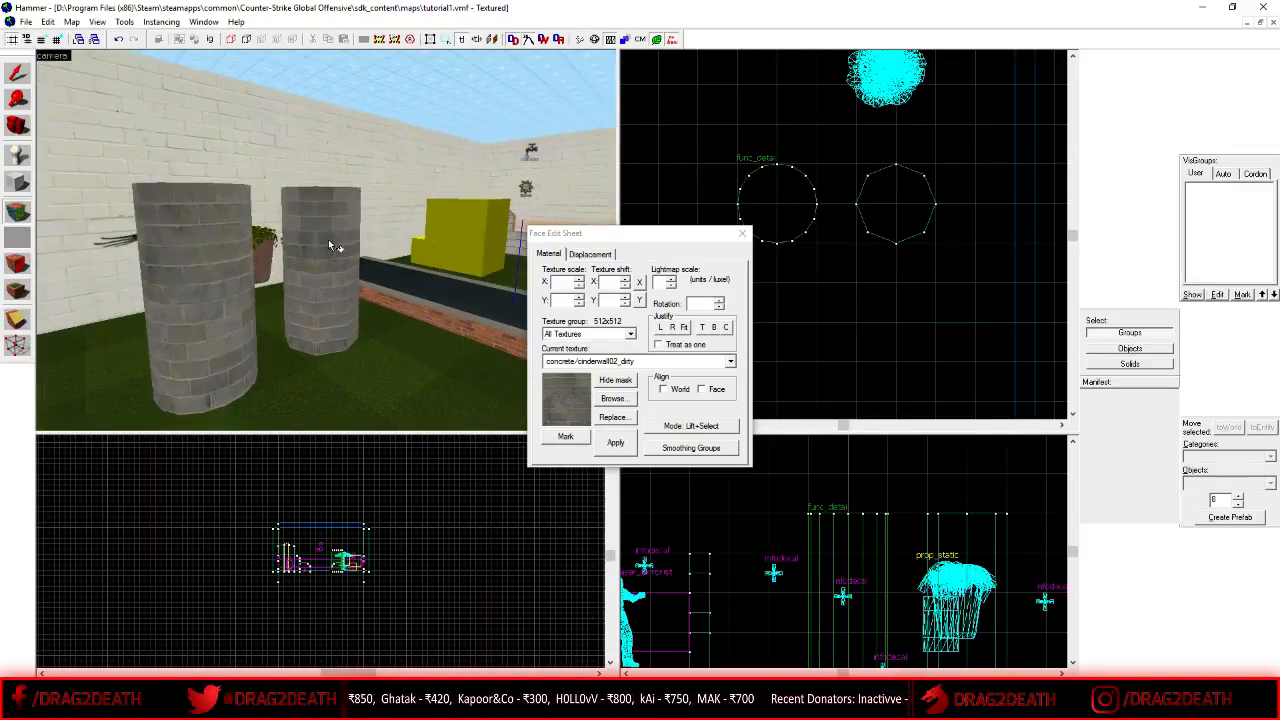
pyautogui.press('z')
pyautogui.press('s')
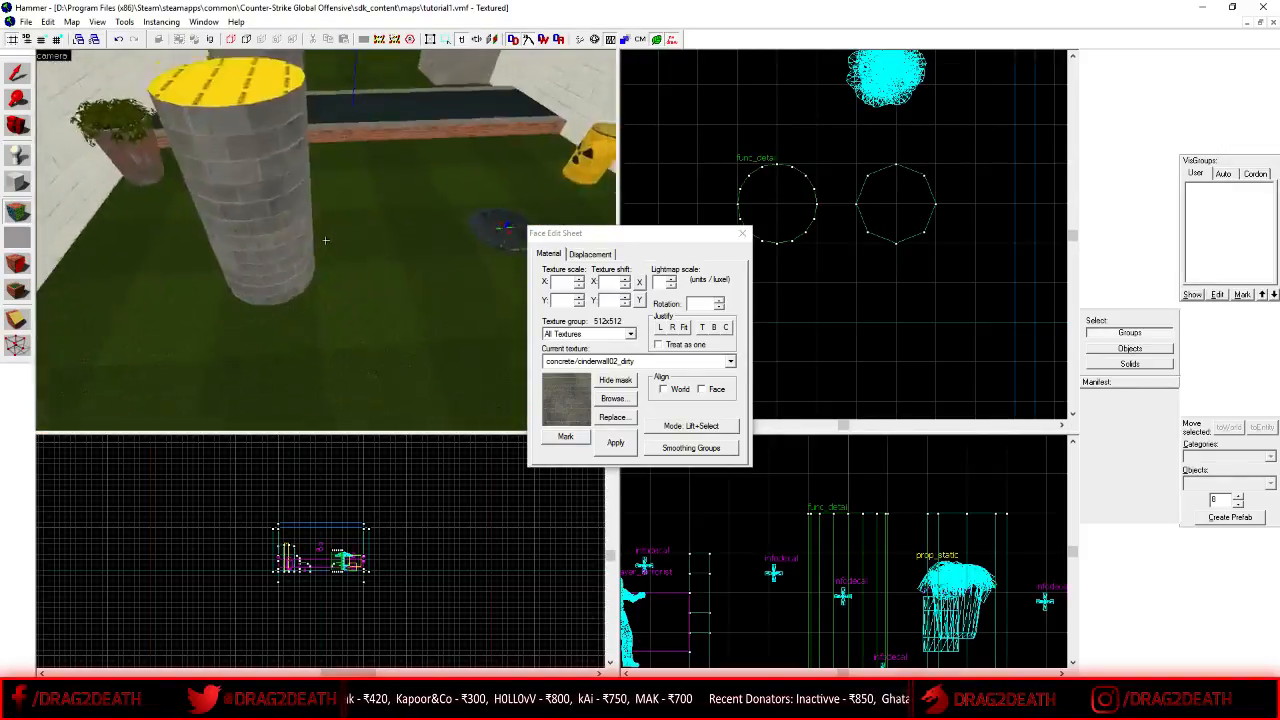
pyautogui.press('w')
pyautogui.press('z')
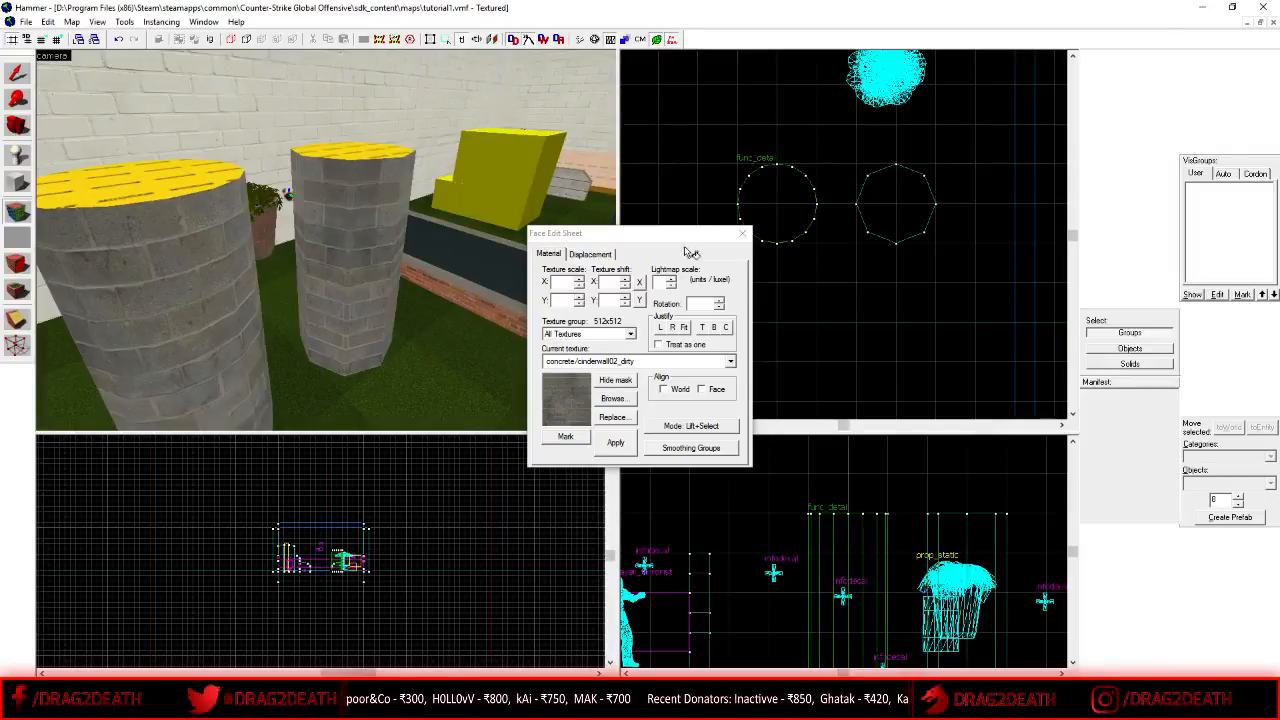
pyautogui.click(742, 233)
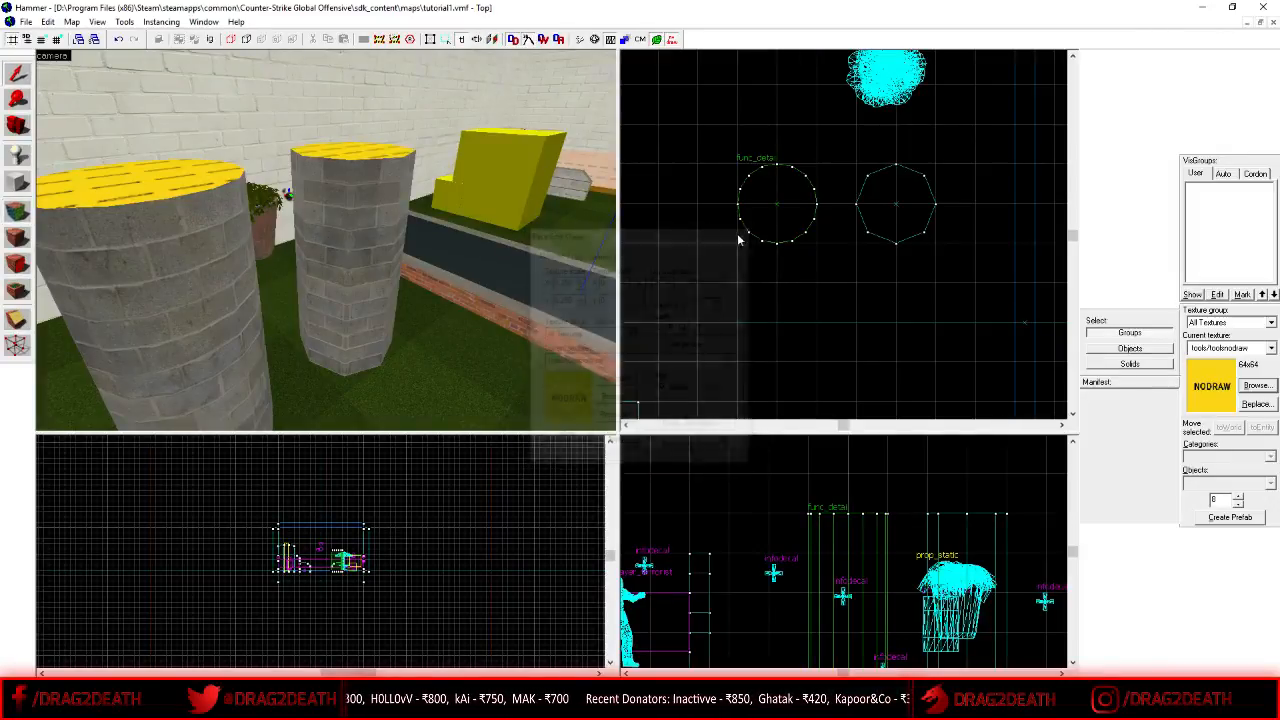
# - Outline a cylinder brush 64 by 32 units in the top view, against the brick wall beside the potted plant
pyautogui.press('z')
pyautogui.press('w')
pyautogui.press('z')
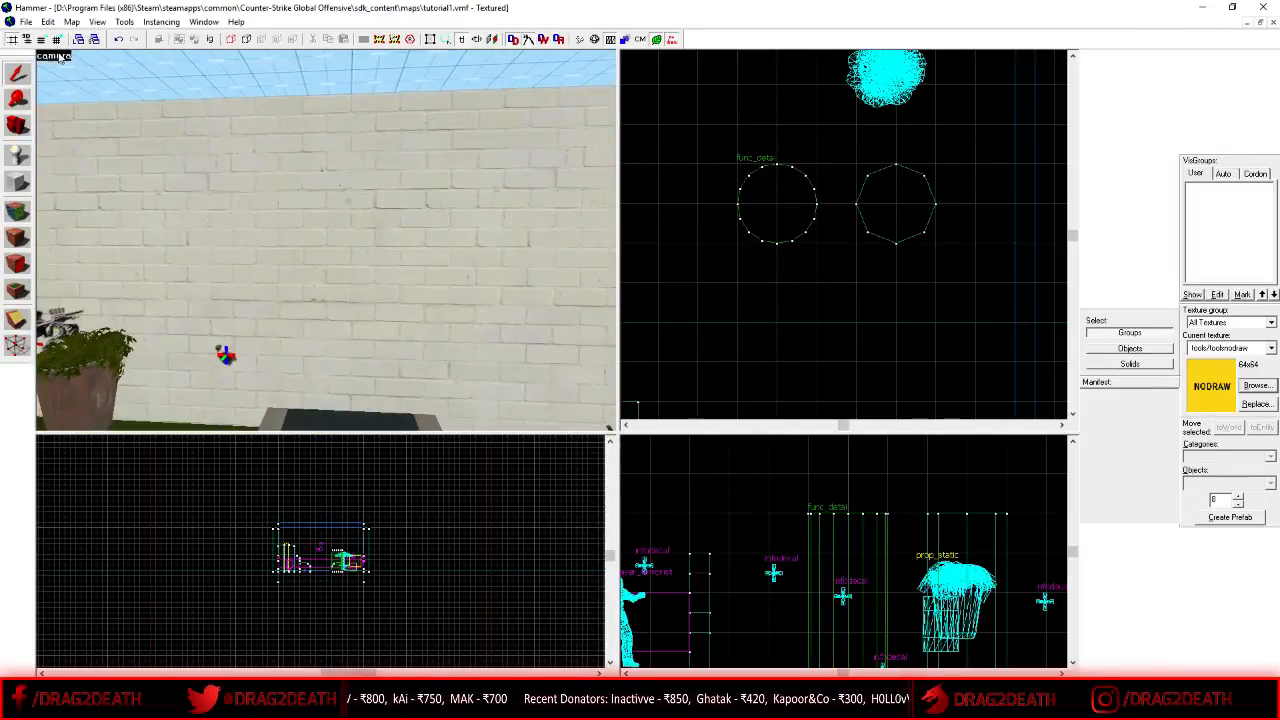
pyautogui.click(123, 202)
pyautogui.click(20, 181)
pyautogui.scroll(-13, 930, 274)
pyautogui.scroll(11, 928, 249)
pyautogui.scroll(1, 897, 246)
pyautogui.moveTo(870, 238); pyautogui.dragTo(950, 276)
pyautogui.scroll(-1, 311, 614)
pyautogui.scroll(4, 345, 592)
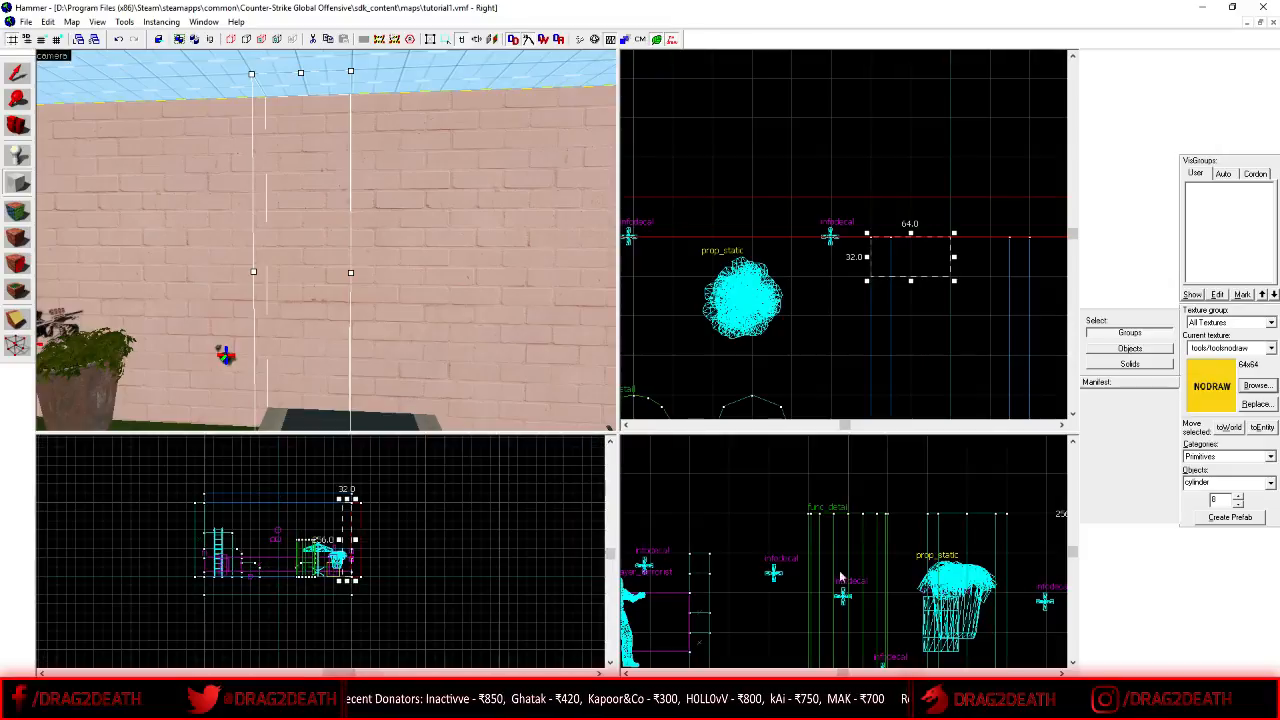
# - Reduce the outline to 64 units high, raised above the floor on the wall, and create the nodraw cylinder
pyautogui.scroll(-7, 803, 583)
pyautogui.scroll(3, 890, 576)
pyautogui.moveTo(871, 622); pyautogui.dragTo(865, 563)
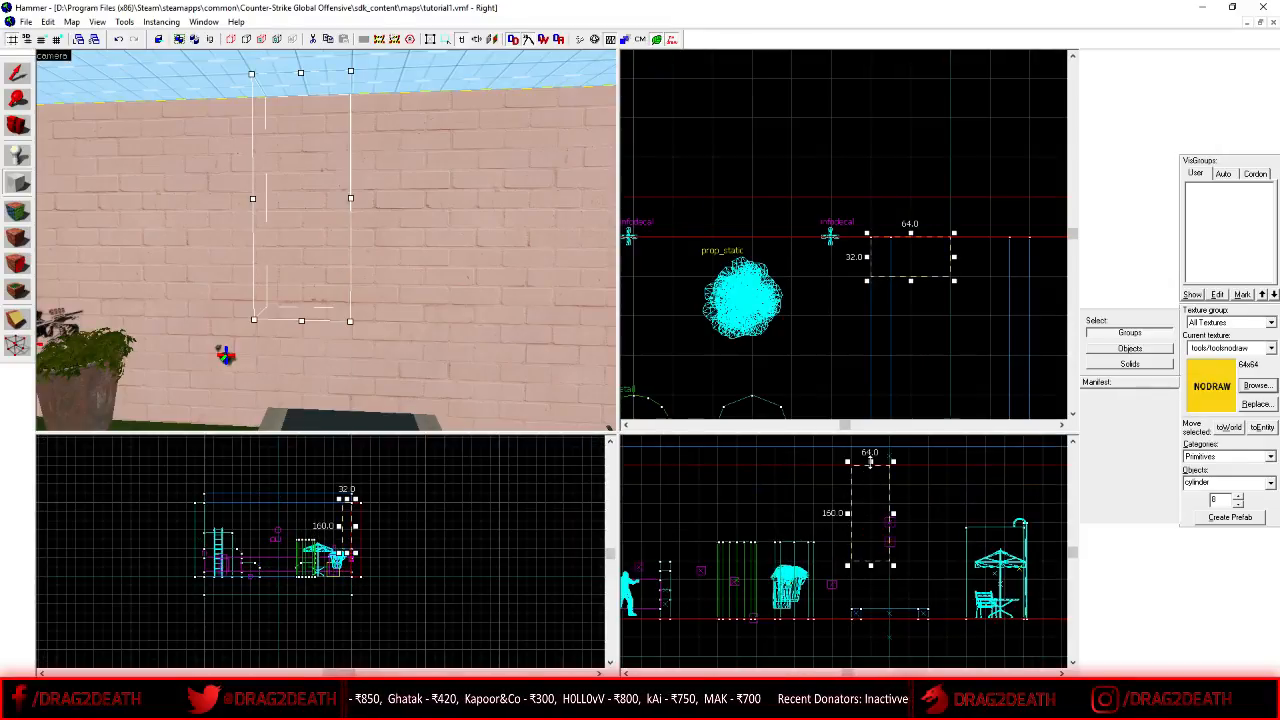
pyautogui.moveTo(870, 462); pyautogui.dragTo(870, 522)
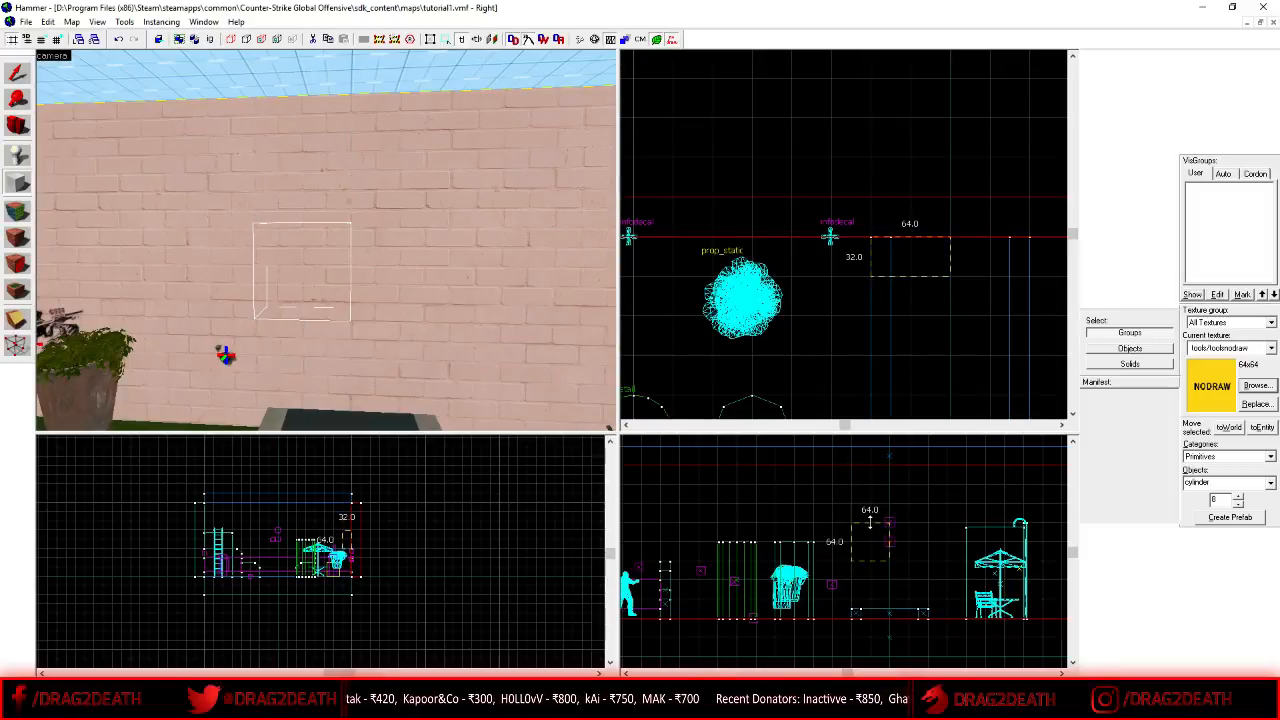
pyautogui.press('Return')
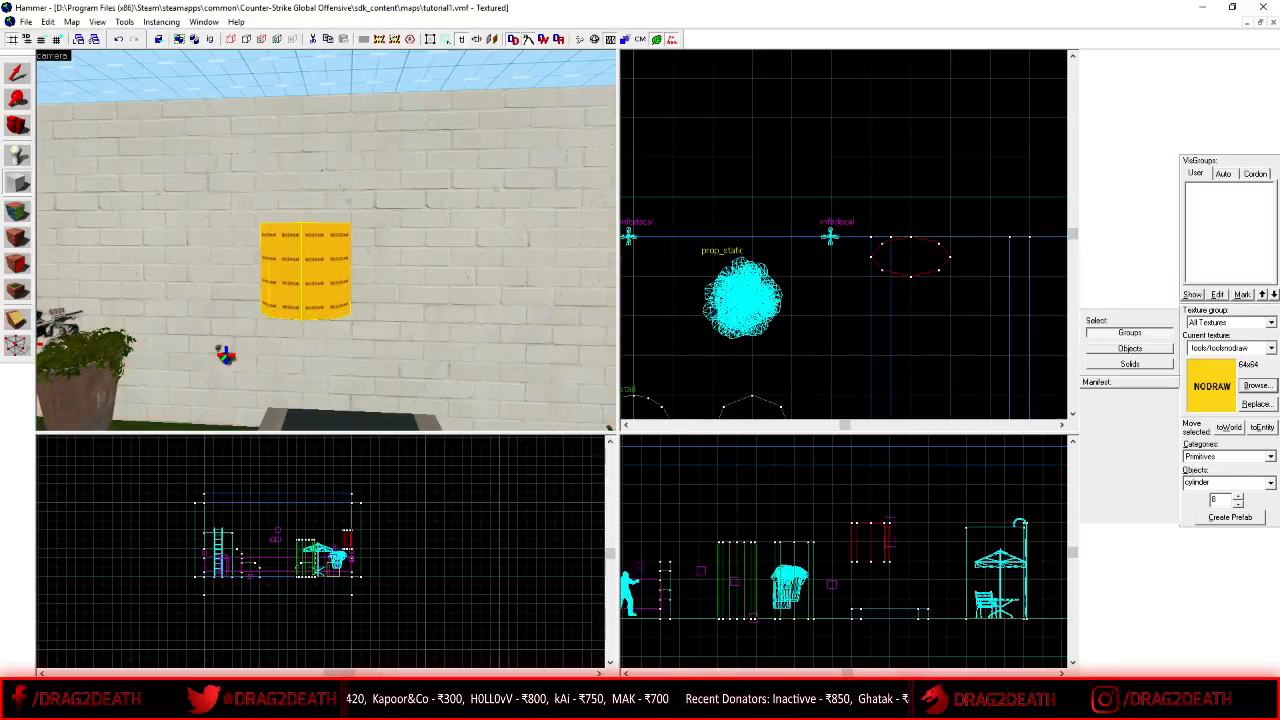
# - Set the primitive for new brushes to block and delete the nodraw cylinder on the brick wall
pyautogui.click(16, 75)
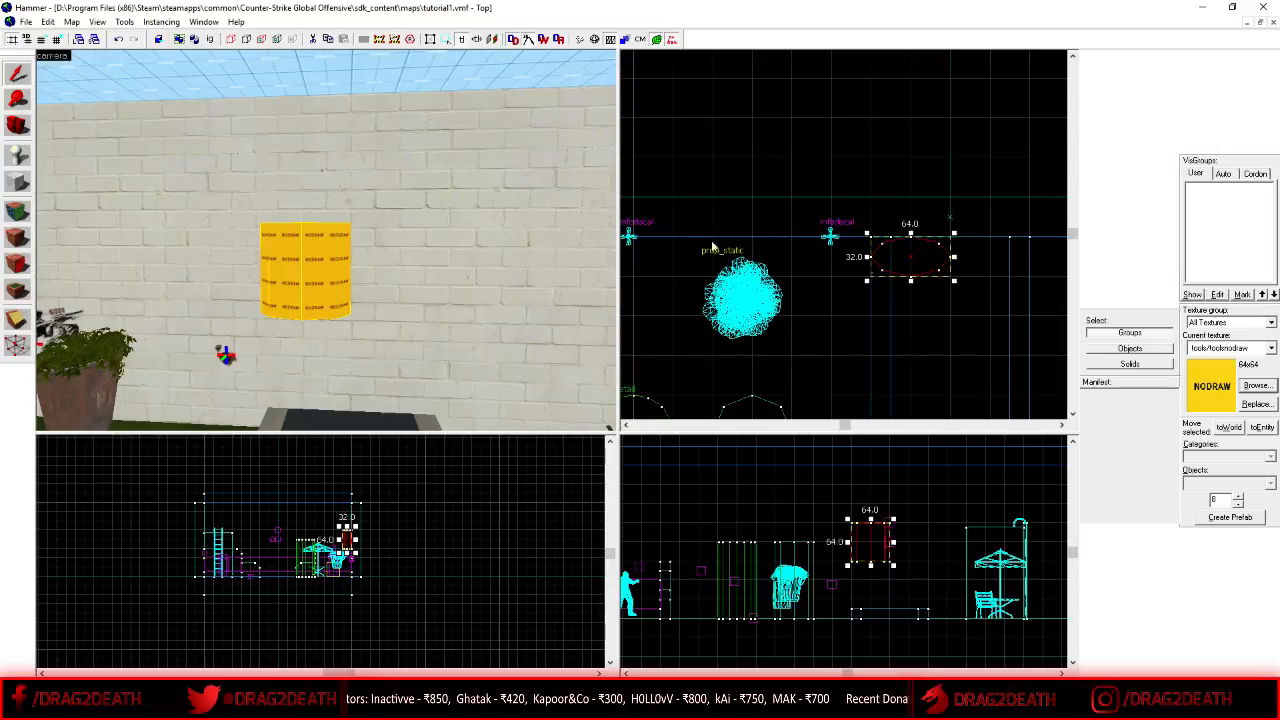
pyautogui.click(22, 183)
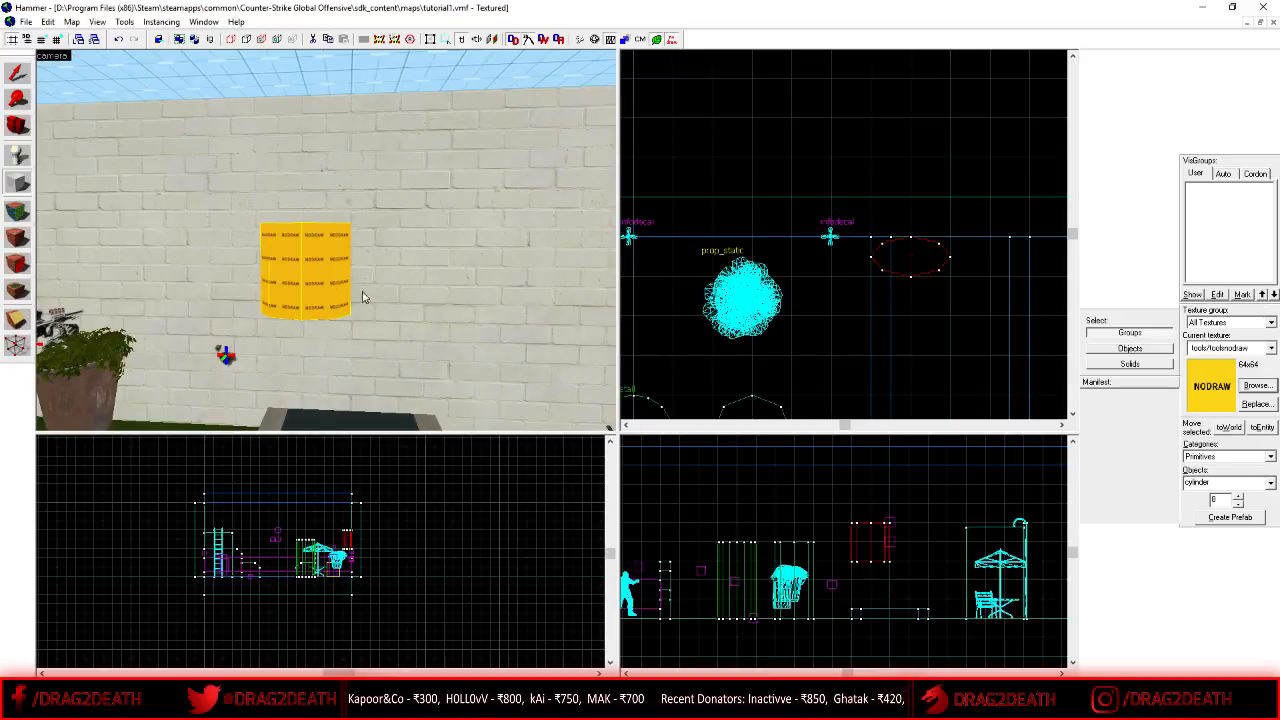
pyautogui.scroll(1, 903, 260)
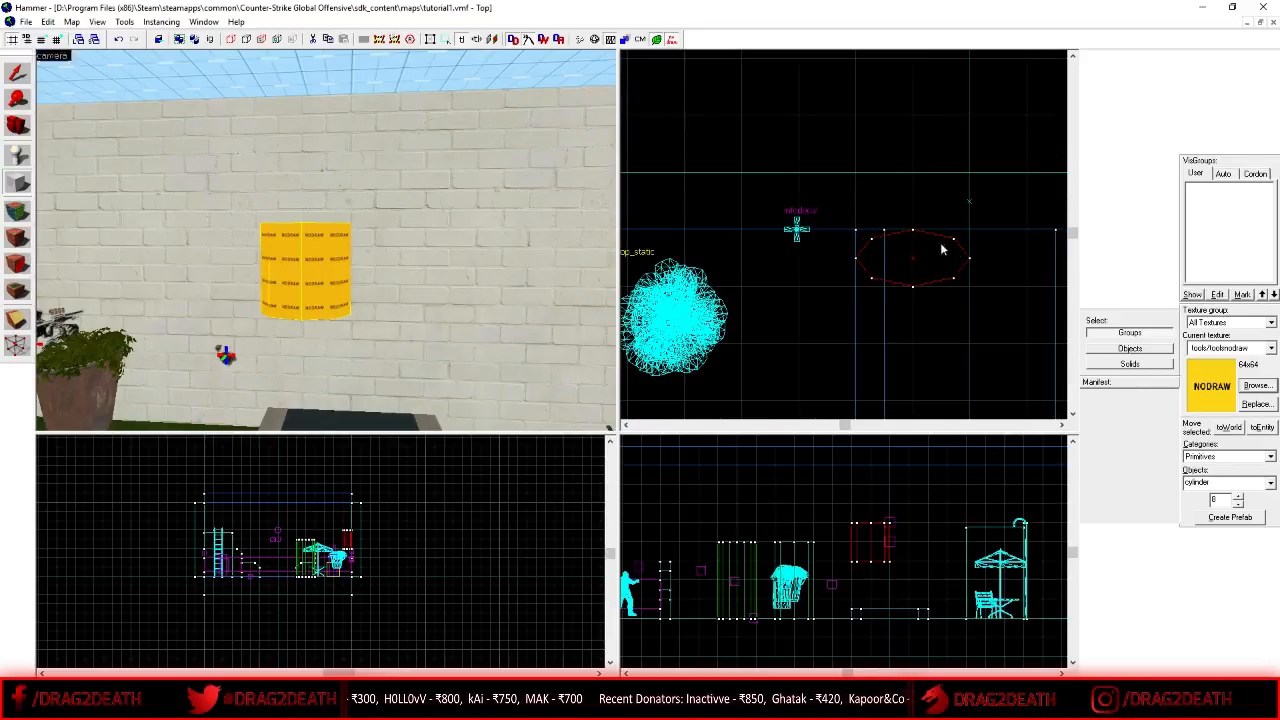
pyautogui.click(1270, 483)
pyautogui.click(1240, 509)
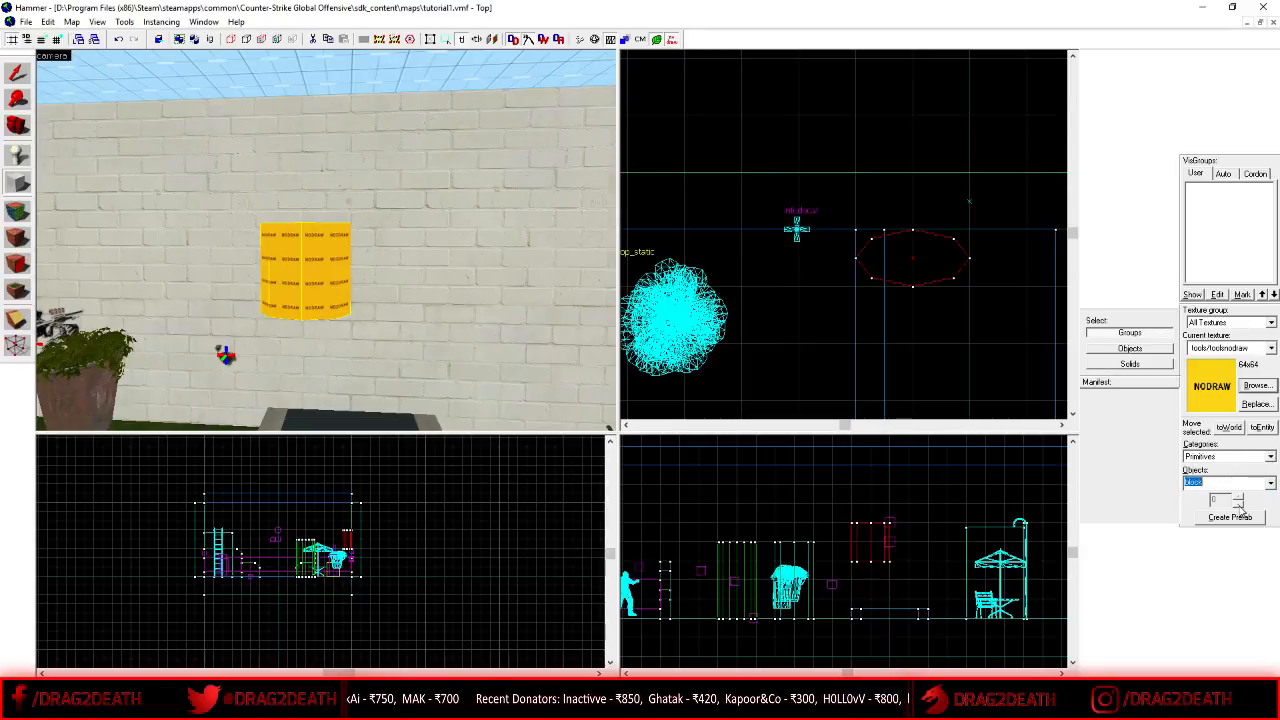
pyautogui.click(20, 76)
pyautogui.press('Delete')
# - Create a nodraw block 64 by 32 units and 64 units high against the brick wall, and deselect it
pyautogui.click(18, 182)
pyautogui.moveTo(798, 230); pyautogui.dragTo(912, 287)
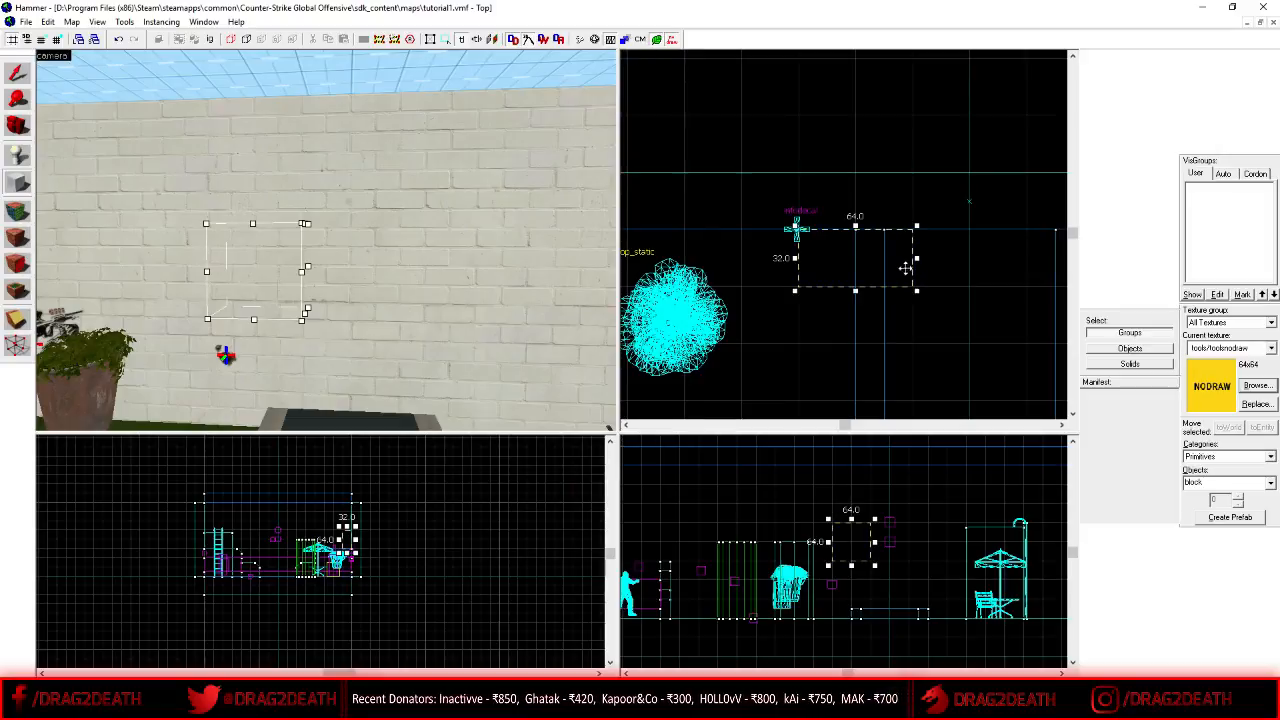
pyautogui.press('Return')
pyautogui.click(17, 74)
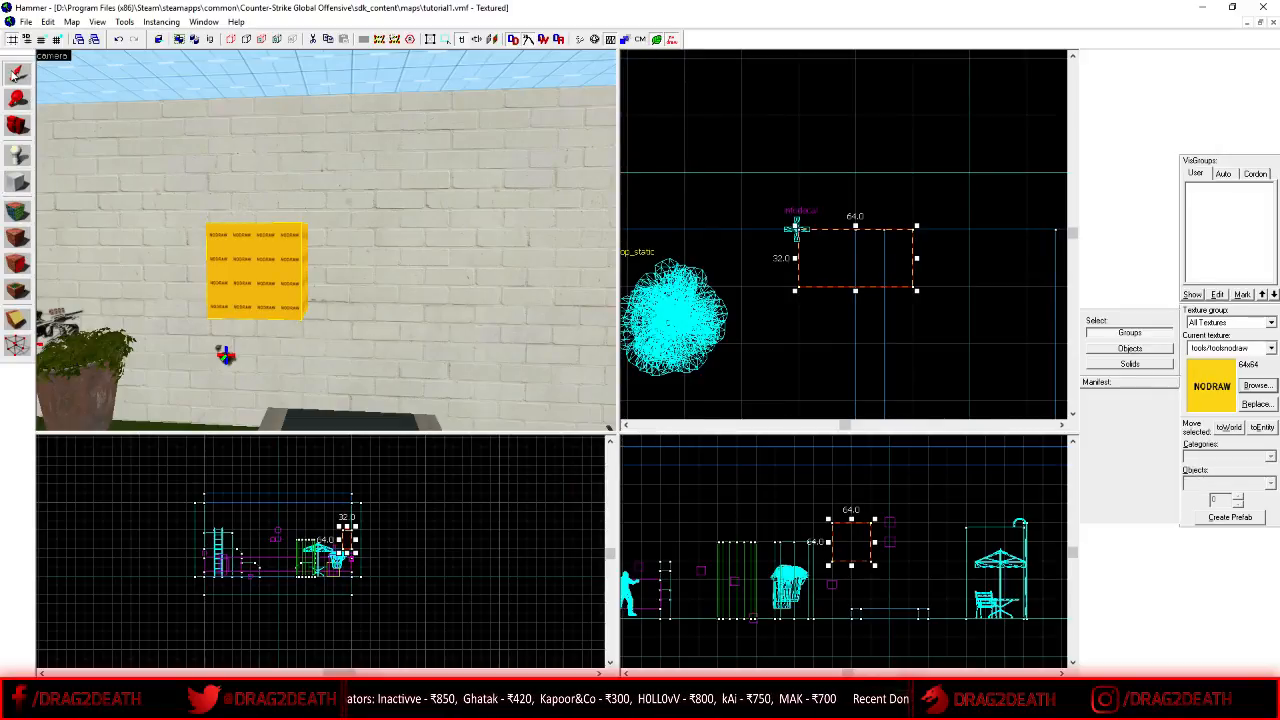
pyautogui.click(768, 126)
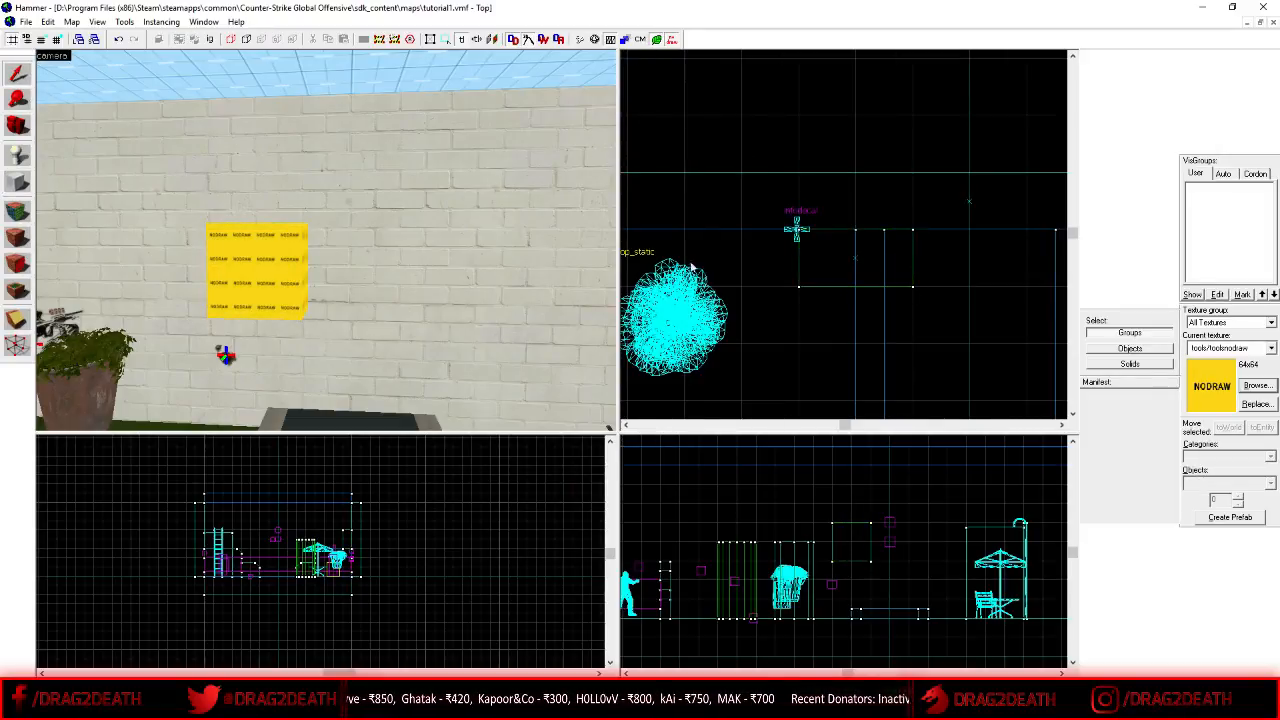
# - Switch to Steam, open the Counter-Strike: Global Offensive - SDK launcher from the tools library, and return to Hammer
pyautogui.moveTo(440, 706)
pyautogui.click(360, 651)
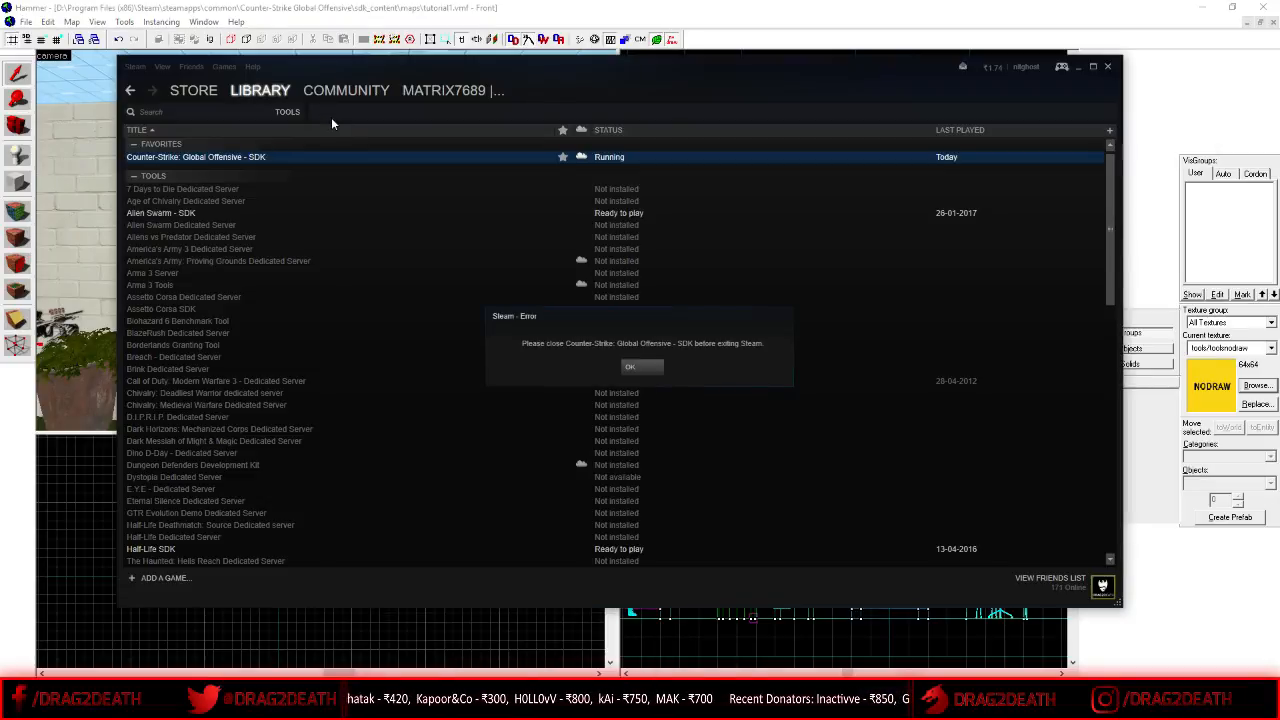
pyautogui.click(631, 366)
pyautogui.moveTo(260, 92)
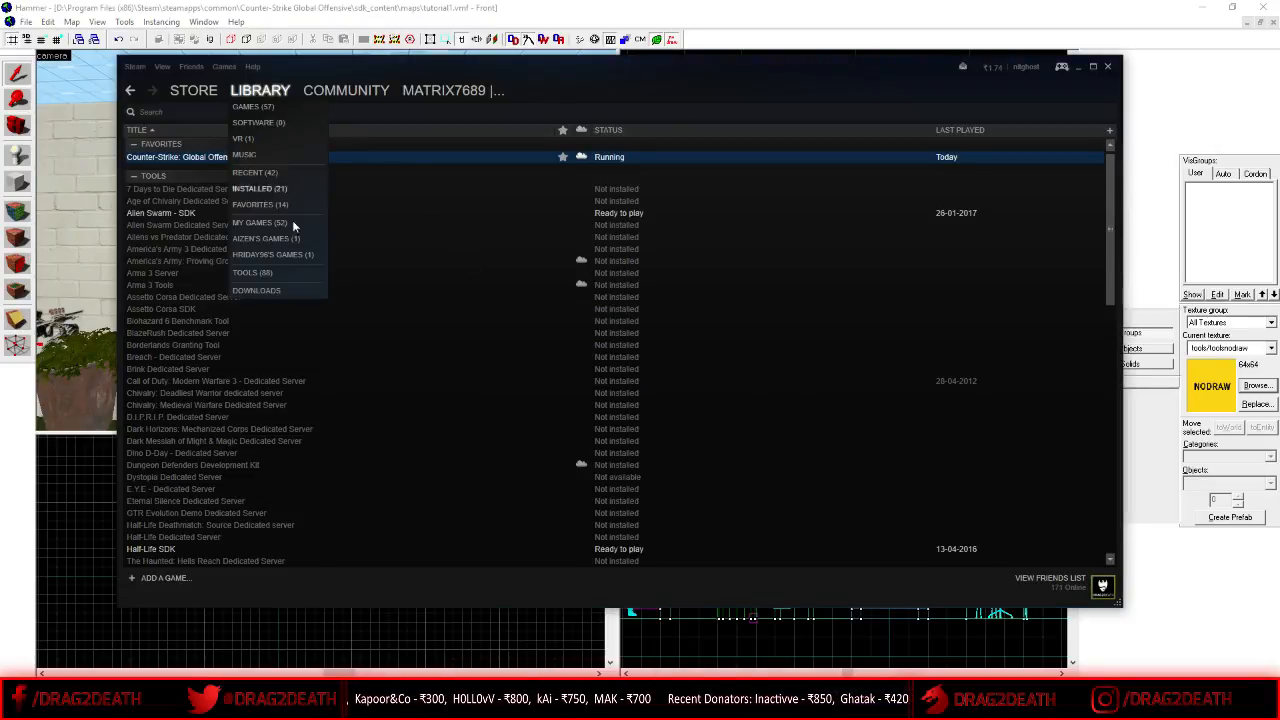
pyautogui.click(259, 274)
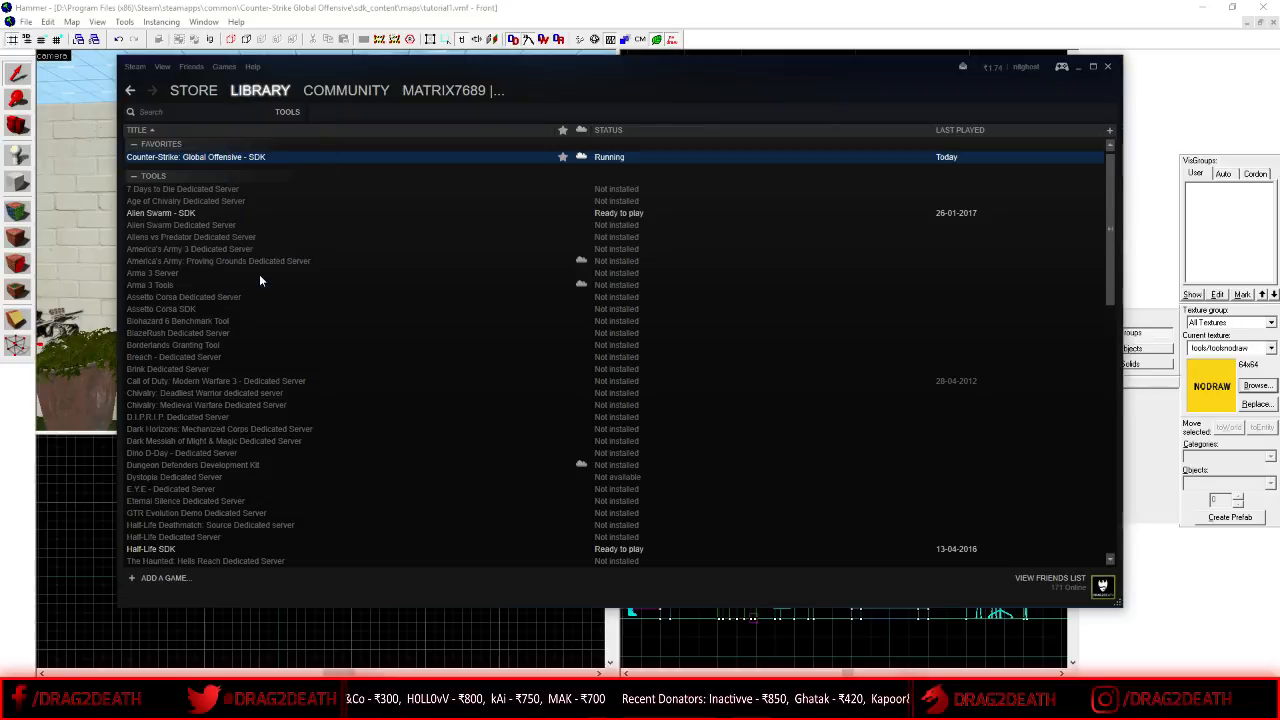
pyautogui.doubleClick(271, 160)
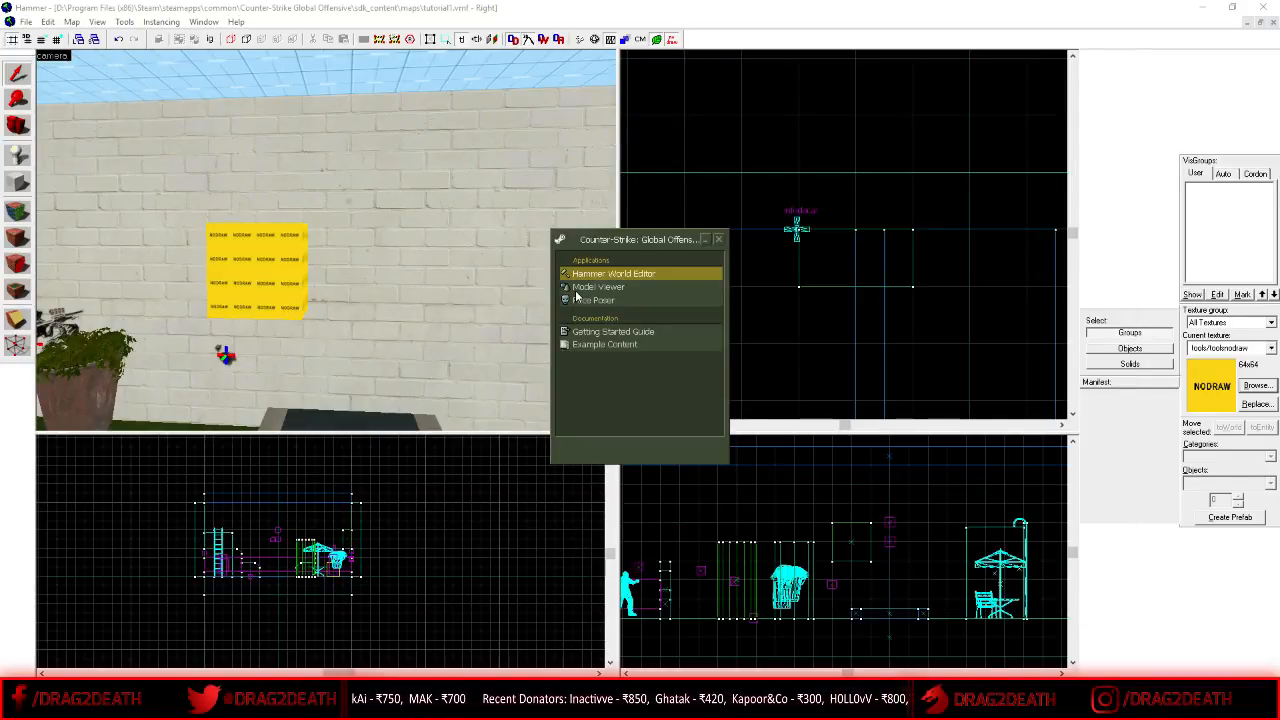
pyautogui.click(804, 152)
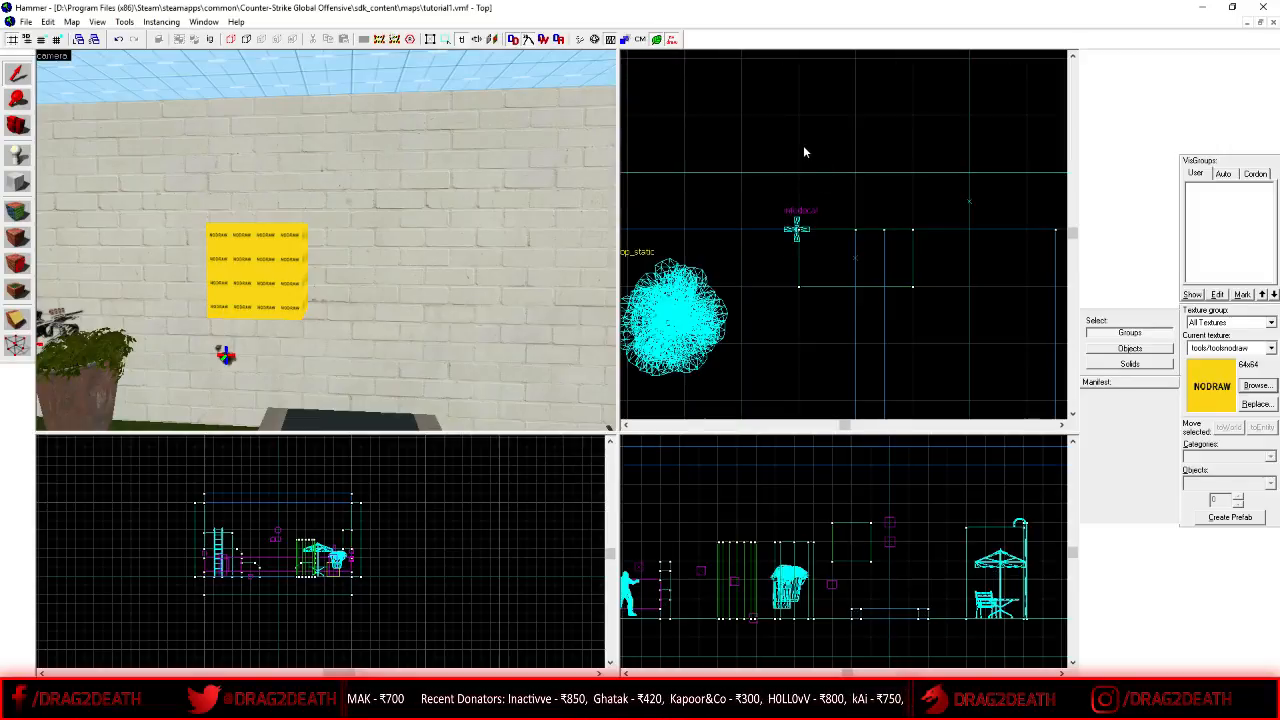
# - Duplicate the nodraw block along the wall so the copy sits flush against the original's right side
pyautogui.click(299, 247)
pyautogui.keyDown('shift'); pyautogui.moveTo(849, 254); pyautogui.dragTo(963, 257); pyautogui.keyUp('shift')
pyautogui.click(931, 174)
pyautogui.press('z')
pyautogui.press('w')
pyautogui.press('z')
# - Choose concrete/concrete_ext_09 from the concrete textures and apply it to the front faces of both wall blocks
pyautogui.click(270, 229)
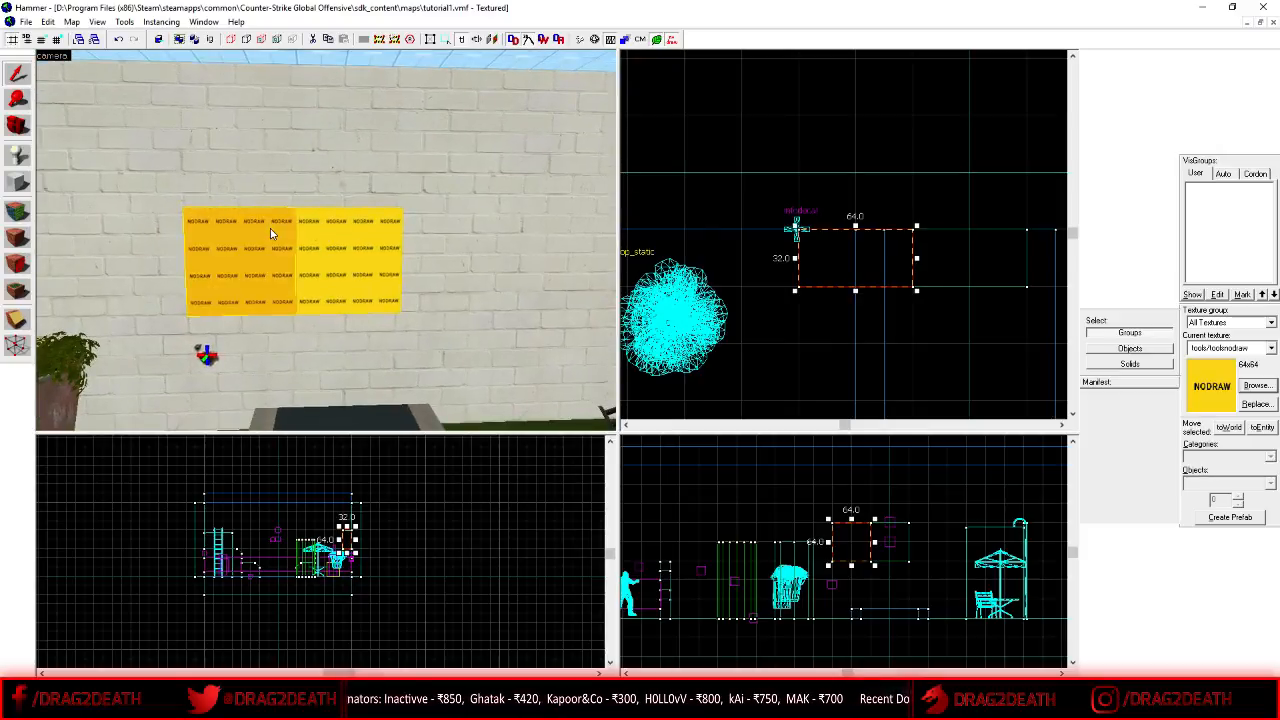
pyautogui.keyDown('ctrl'); pyautogui.click(348, 246); pyautogui.keyUp('ctrl')
pyautogui.hotkey('shift', 'a')
pyautogui.click(743, 232)
pyautogui.hotkey('shift', 'a')
pyautogui.click(613, 399)
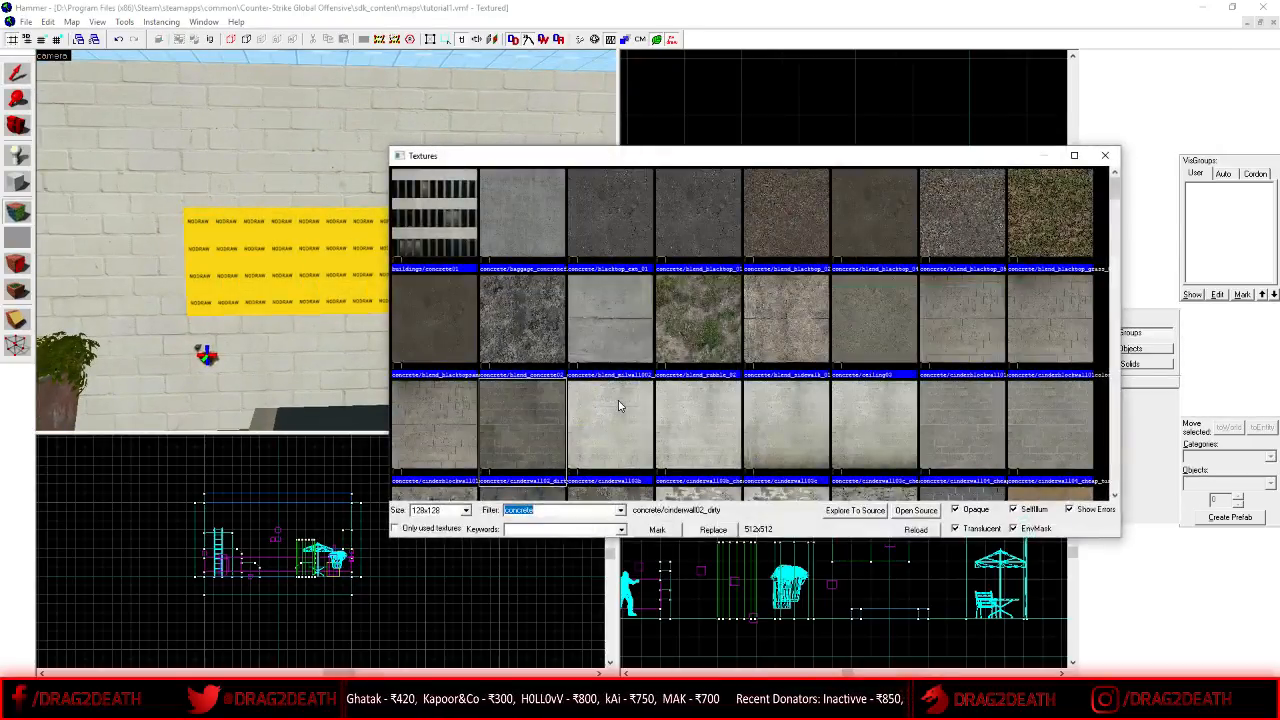
pyautogui.scroll(-1, 620, 405)
pyautogui.scroll(-1, 620, 405)
pyautogui.scroll(1, 768, 366)
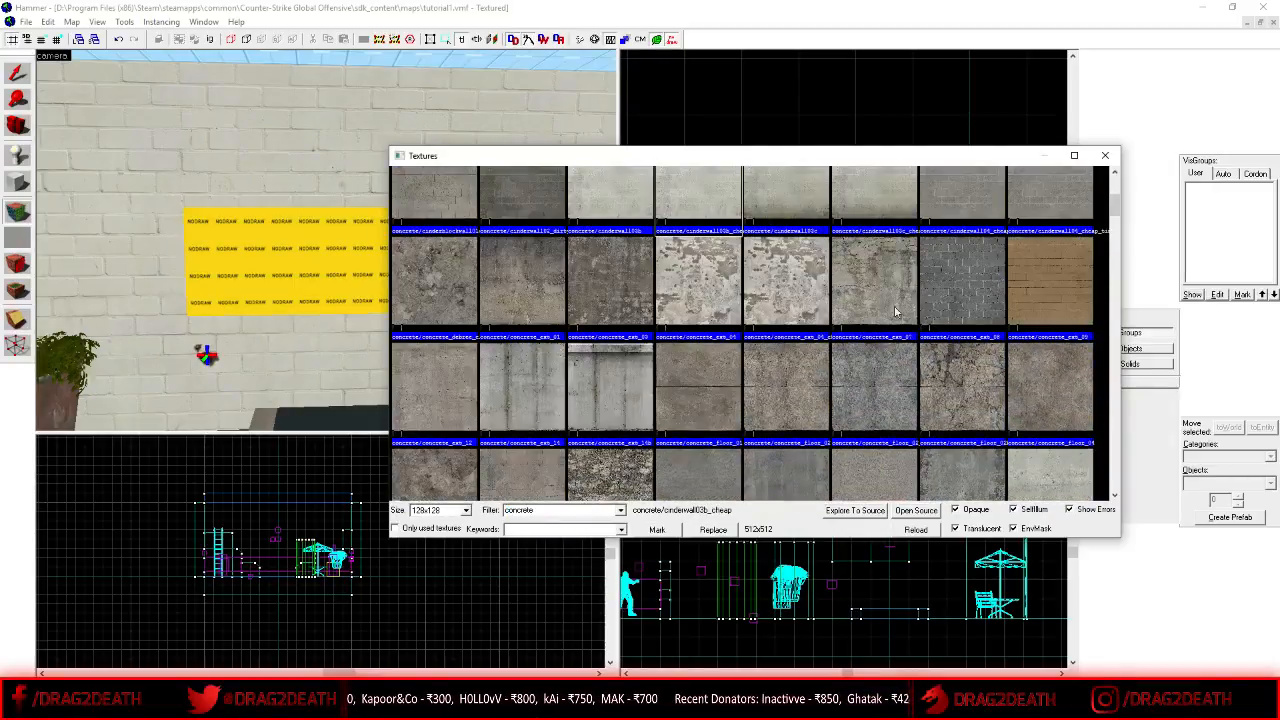
pyautogui.doubleClick(1038, 253)
pyautogui.rightClick(258, 246)
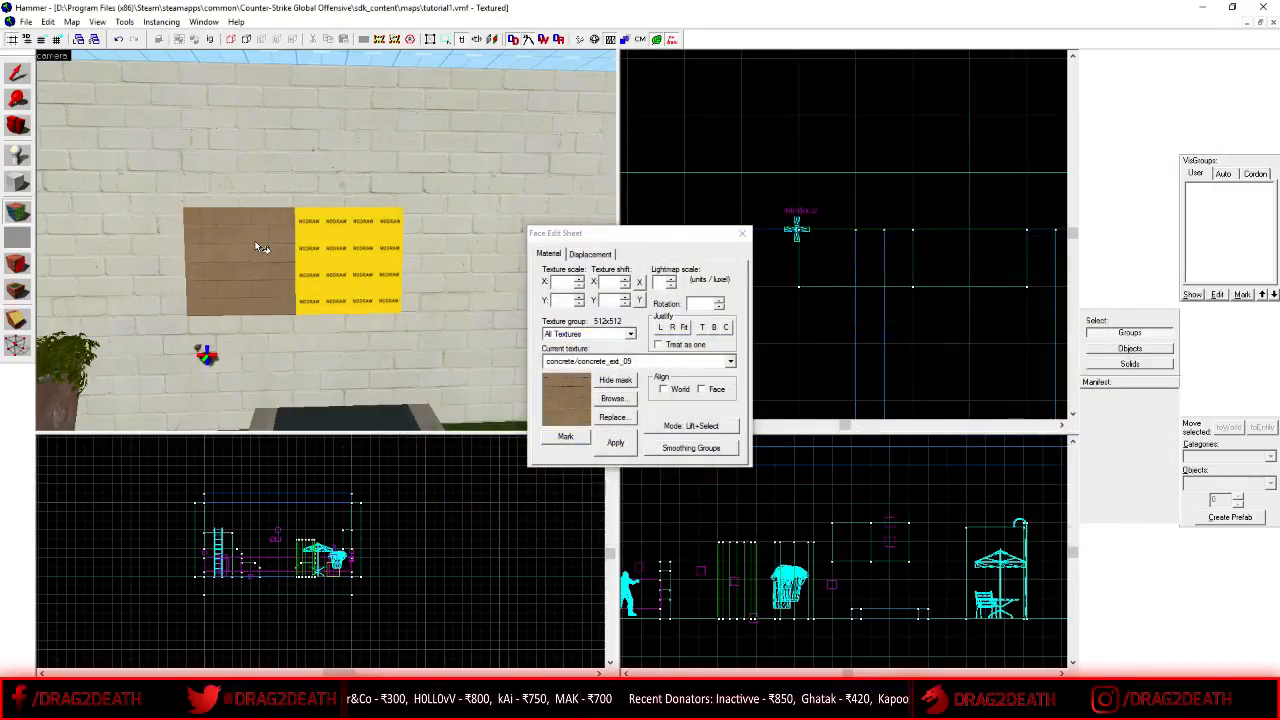
pyautogui.rightClick(312, 252)
# - Shift the texture on the right block's front face by X 10 and Y 100, and close face editing
pyautogui.click(342, 260)
pyautogui.click(601, 281)
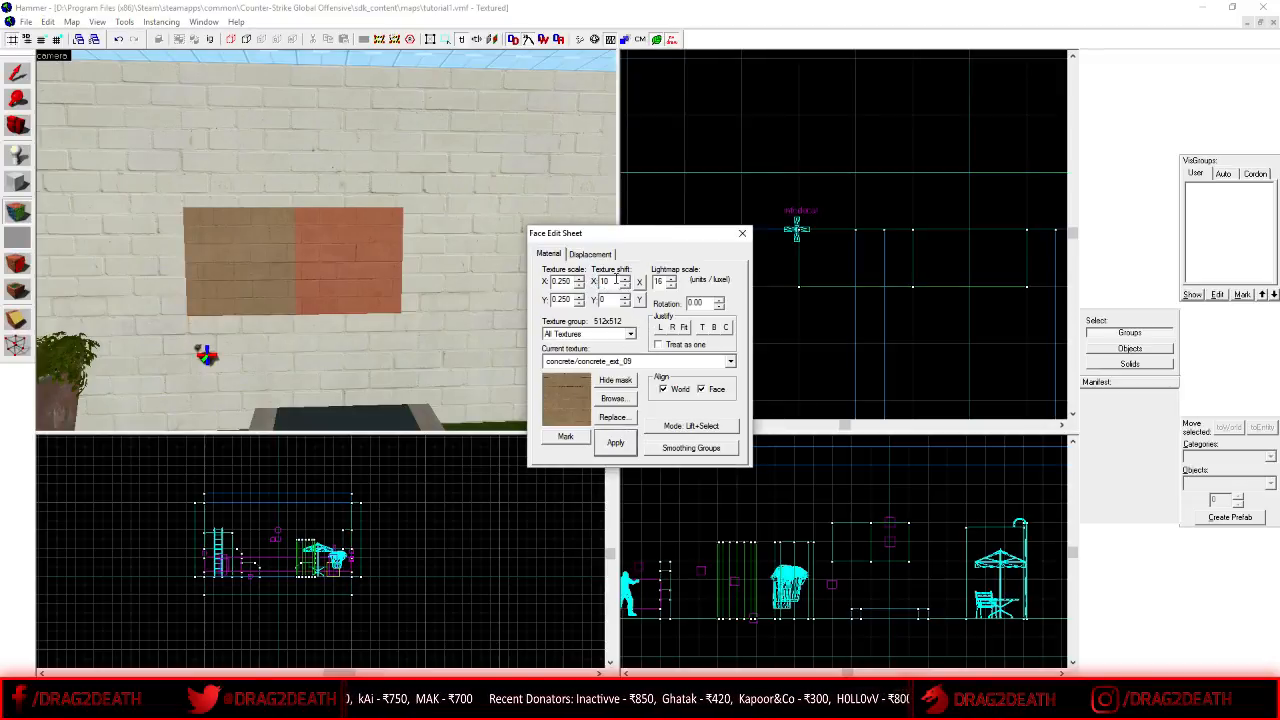
pyautogui.click(617, 440)
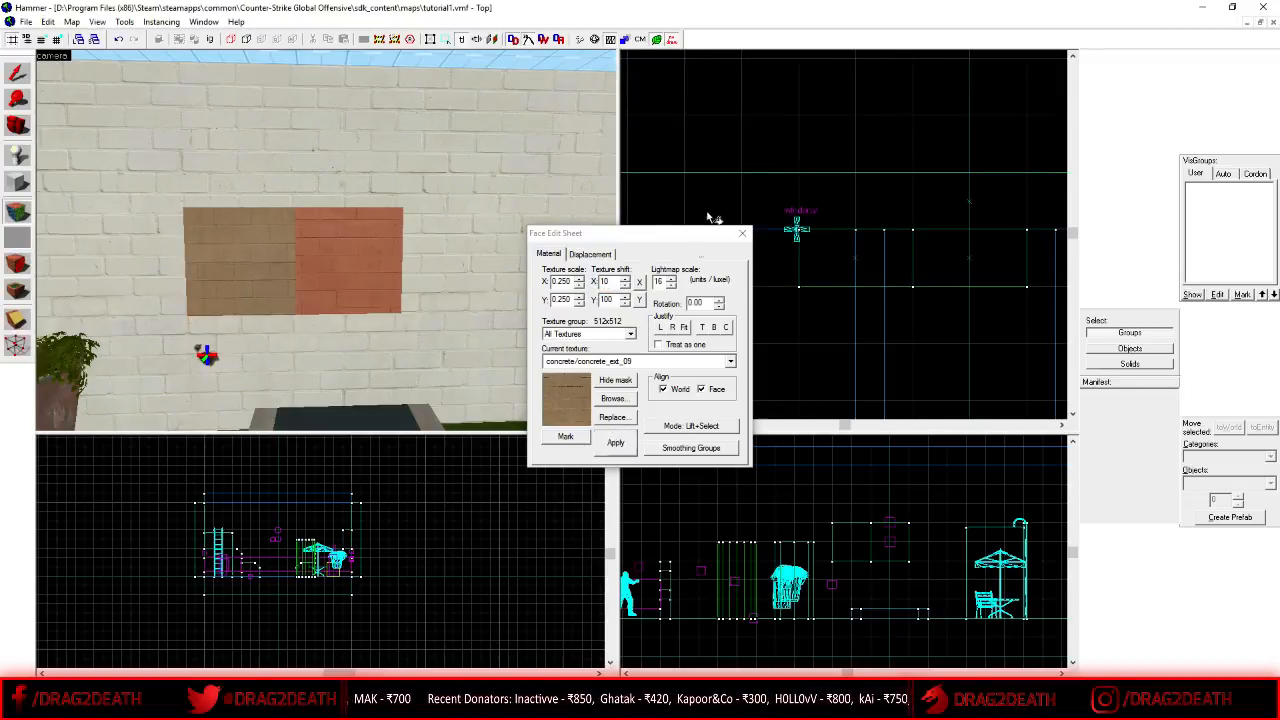
pyautogui.click(742, 233)
# - Try moving the right block away from the wall by its own depth, and undo the move
pyautogui.press('w')
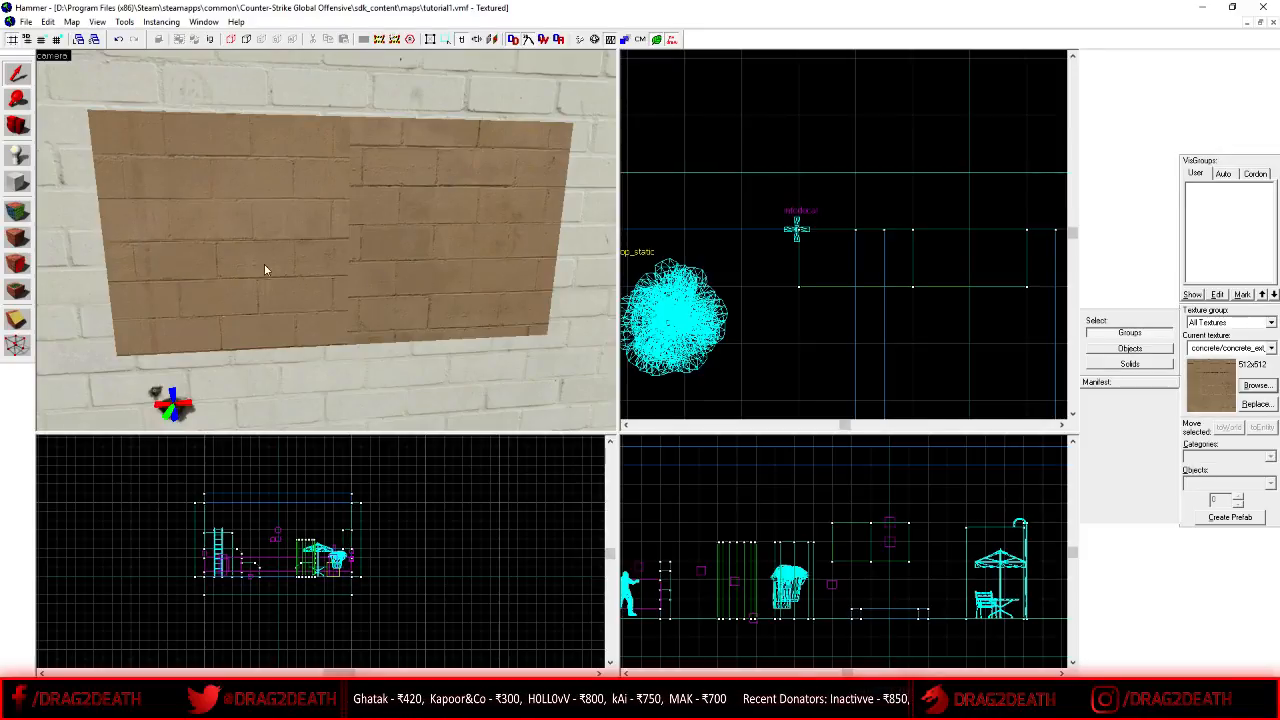
pyautogui.press('z')
pyautogui.press('s')
pyautogui.press('z')
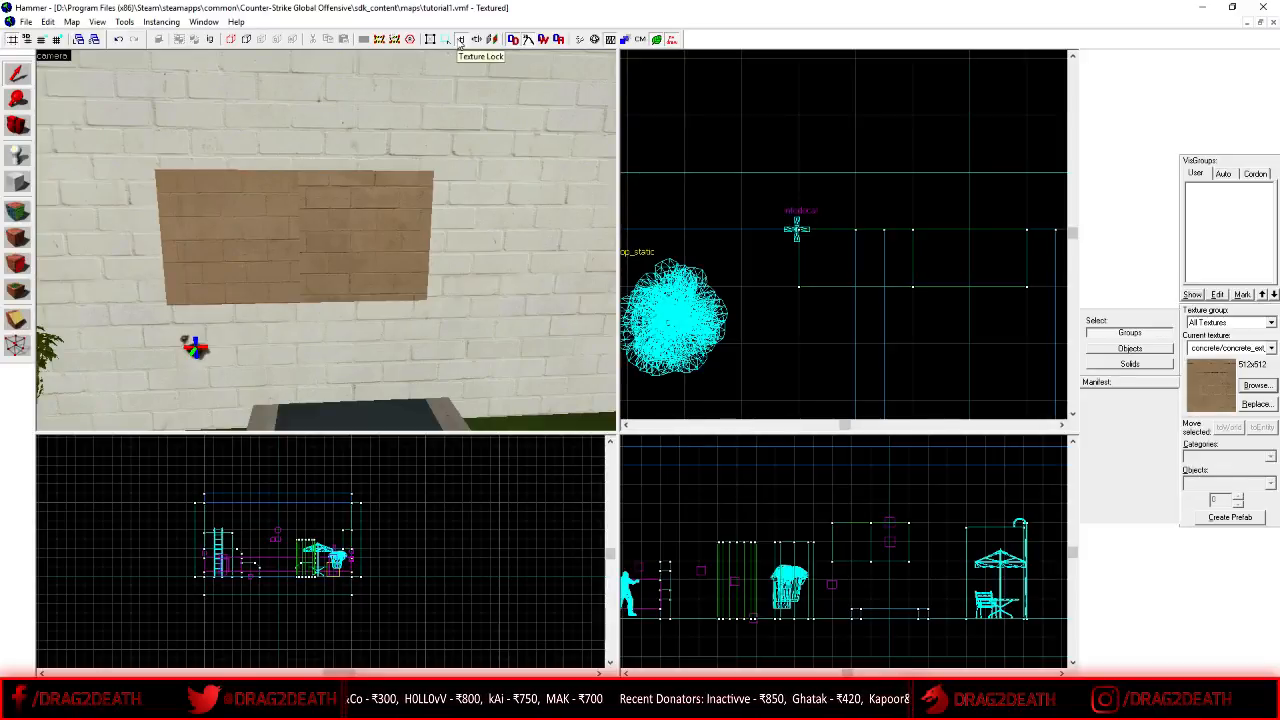
pyautogui.scroll(2, 381, 151)
pyautogui.click(367, 193)
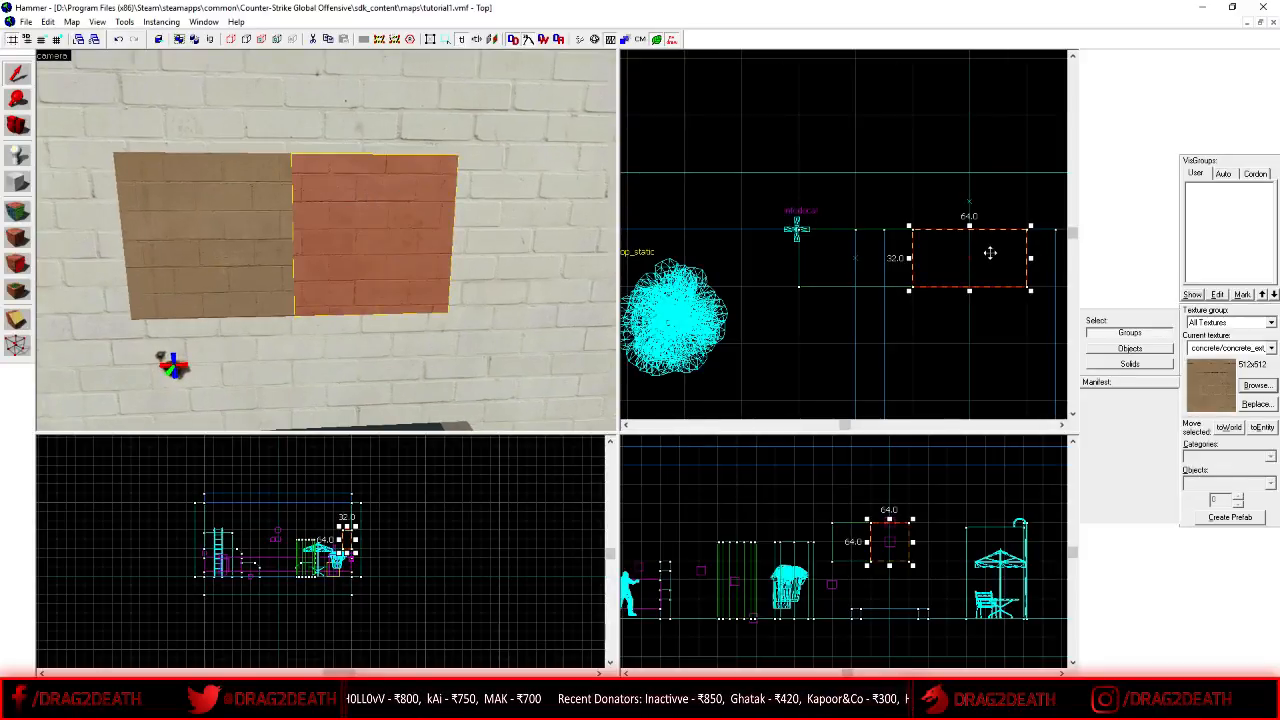
pyautogui.scroll(-1, 984, 252)
pyautogui.scroll(1, 990, 270)
pyautogui.moveTo(968, 262); pyautogui.dragTo(957, 343)
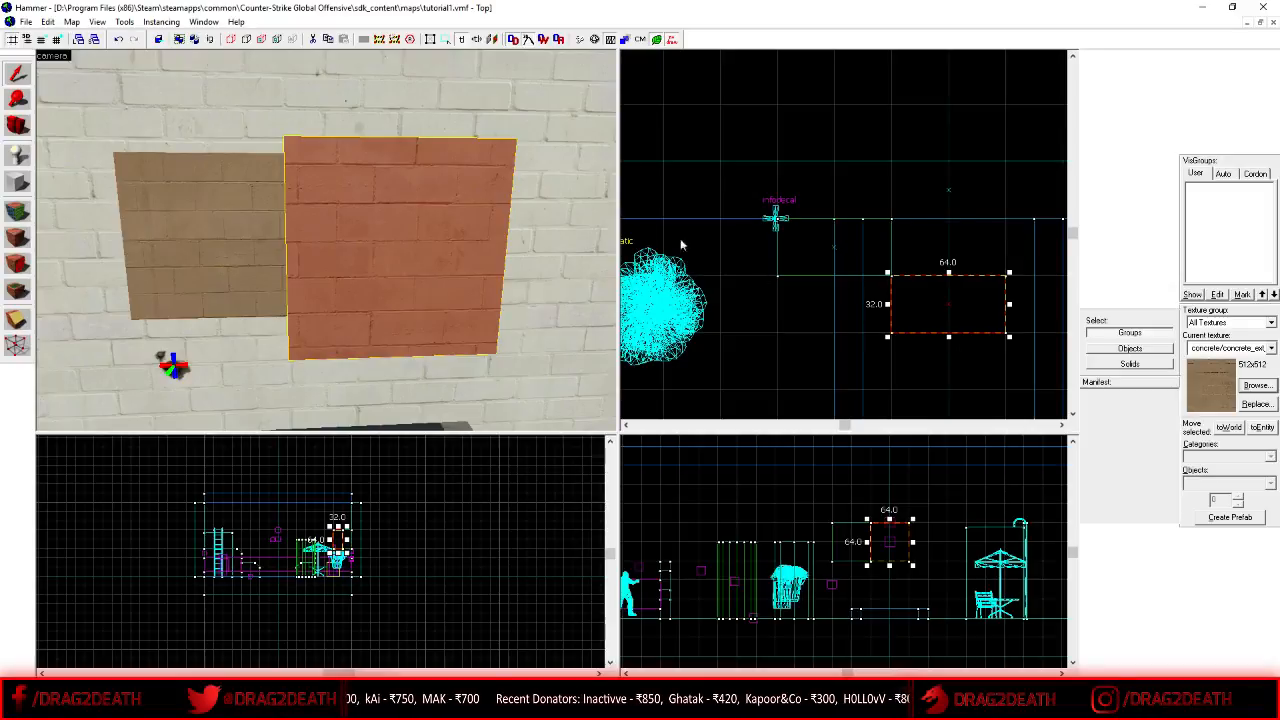
pyautogui.hotkey('ctrl', 'z')
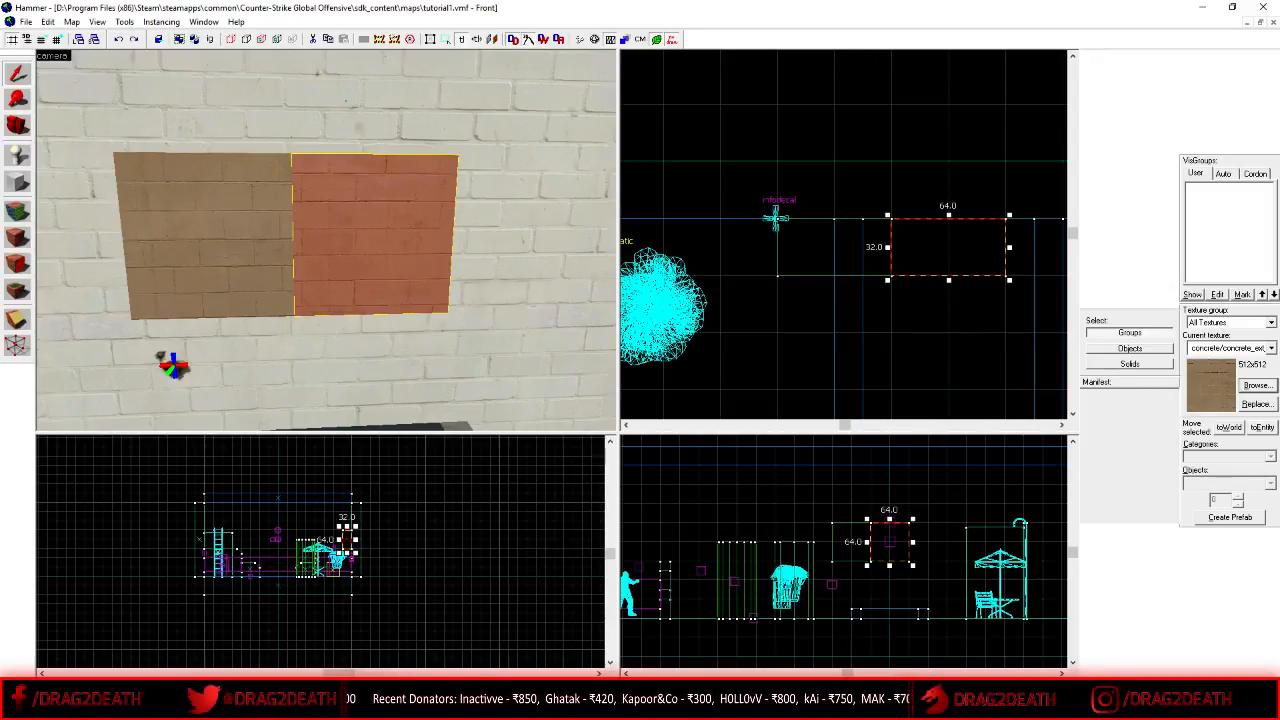
pyautogui.moveTo(440, 705)
pyautogui.click(760, 108)
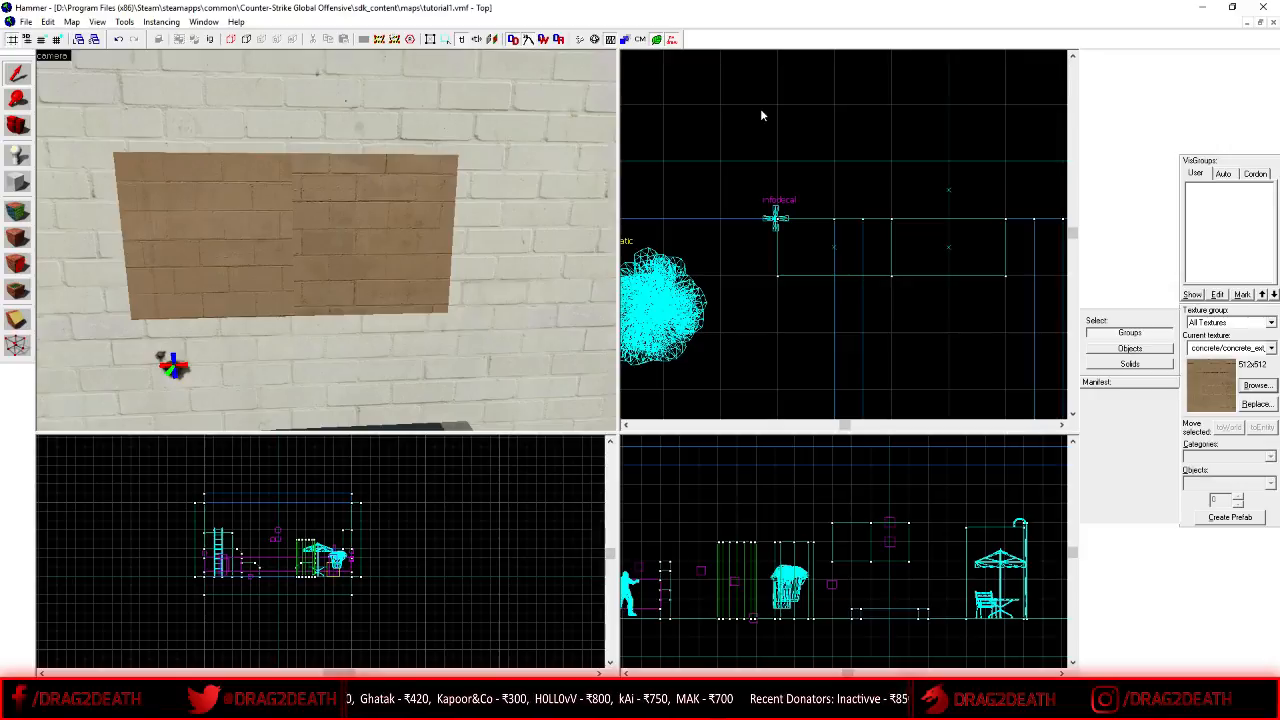
pyautogui.scroll(-5, 431, 214)
pyautogui.scroll(4, 431, 214)
pyautogui.press('a')
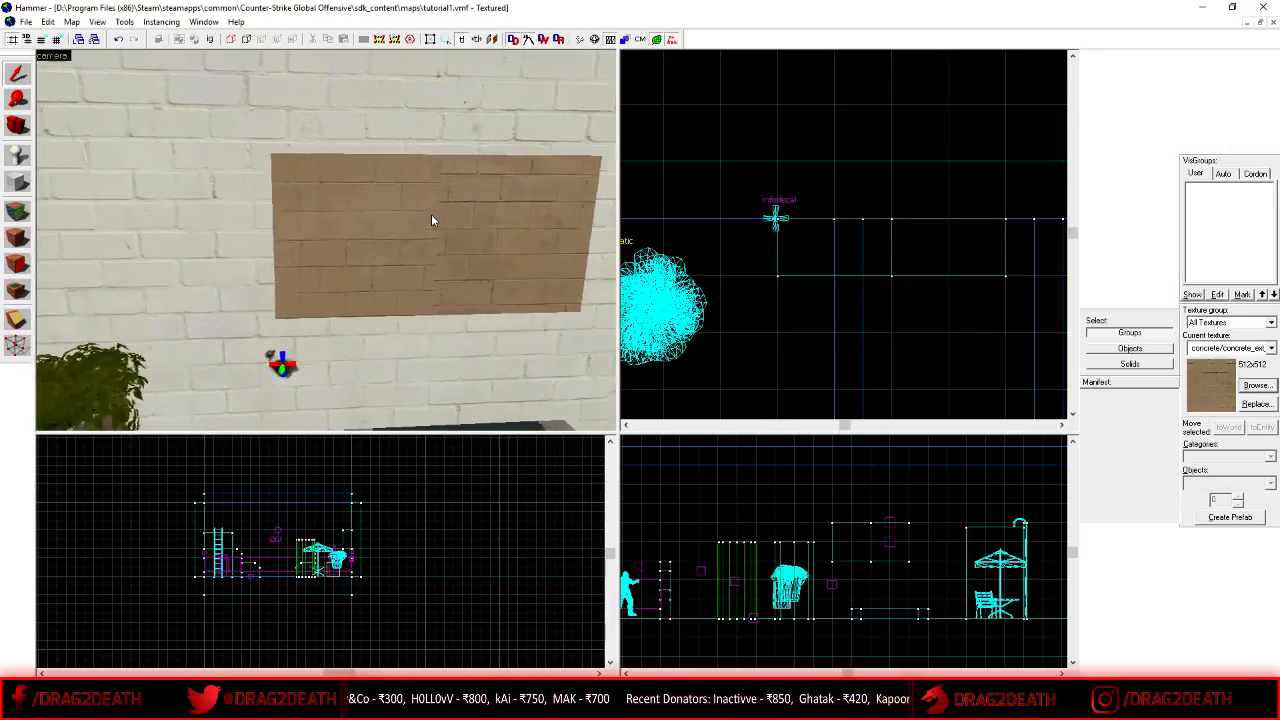
pyautogui.press('d')
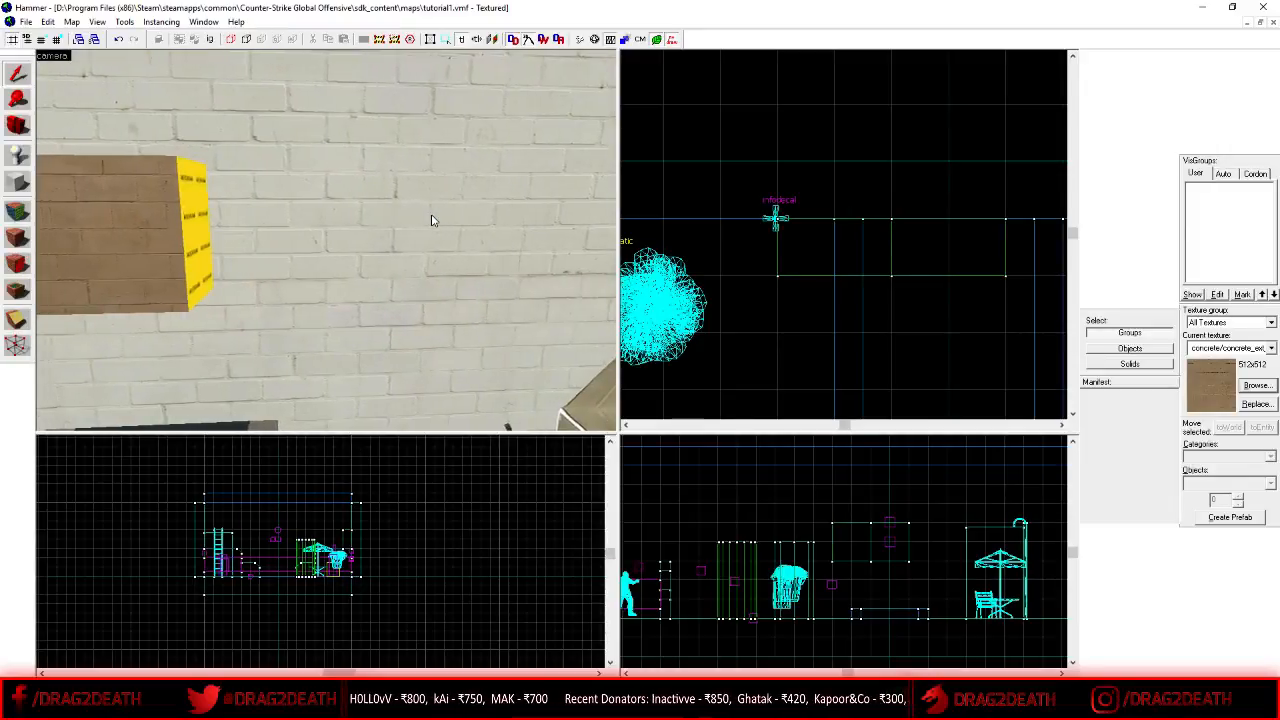
pyautogui.click(340, 220)
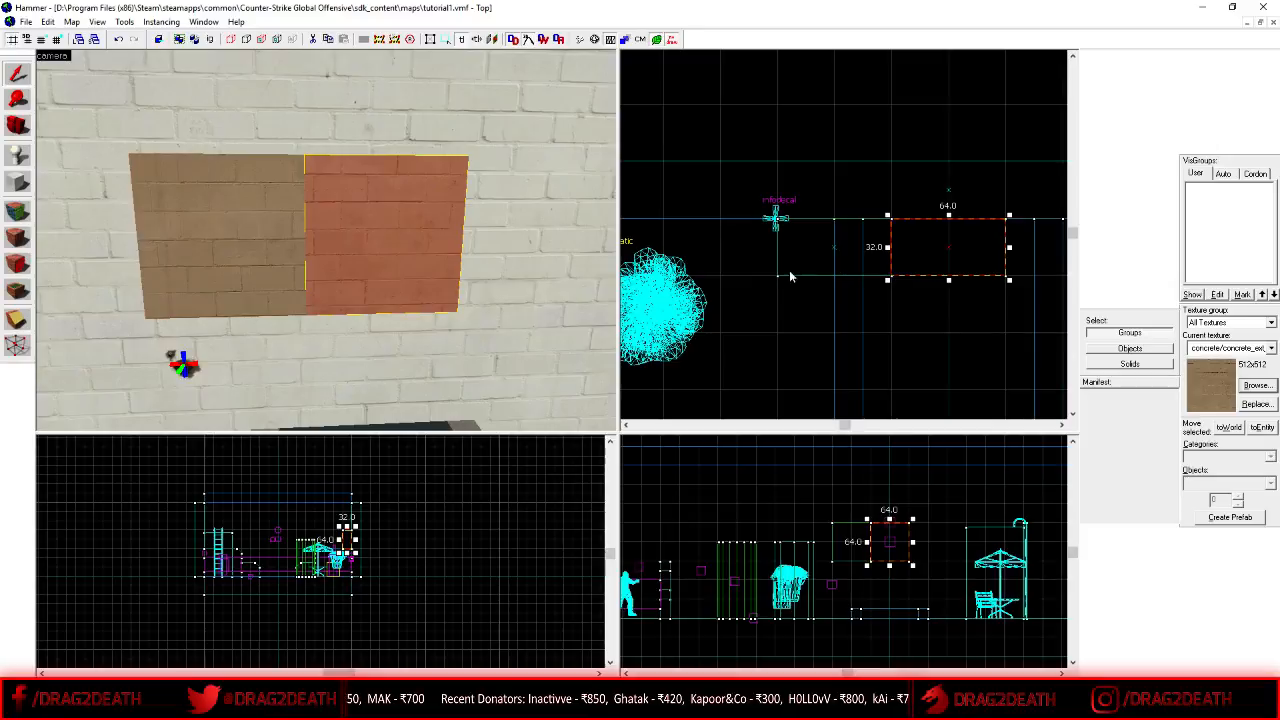
pyautogui.click(292, 257)
pyautogui.doubleClick(343, 238)
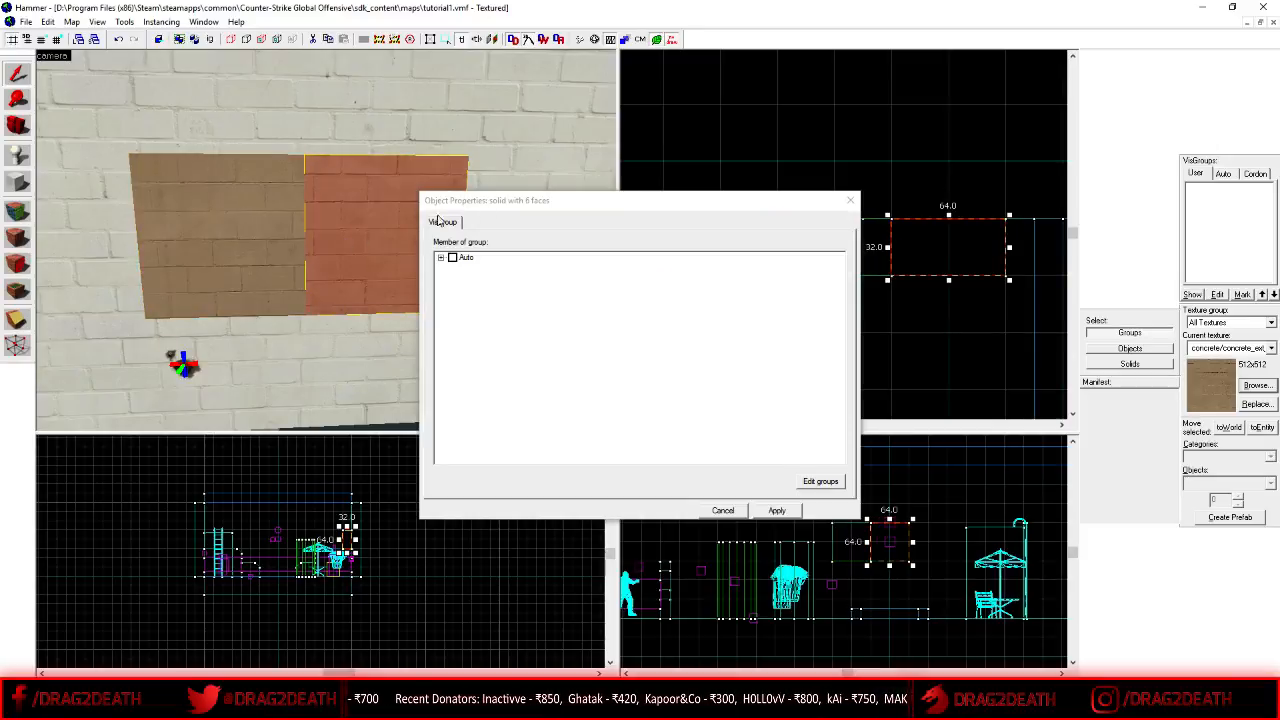
pyautogui.click(849, 201)
pyautogui.press('Escape')
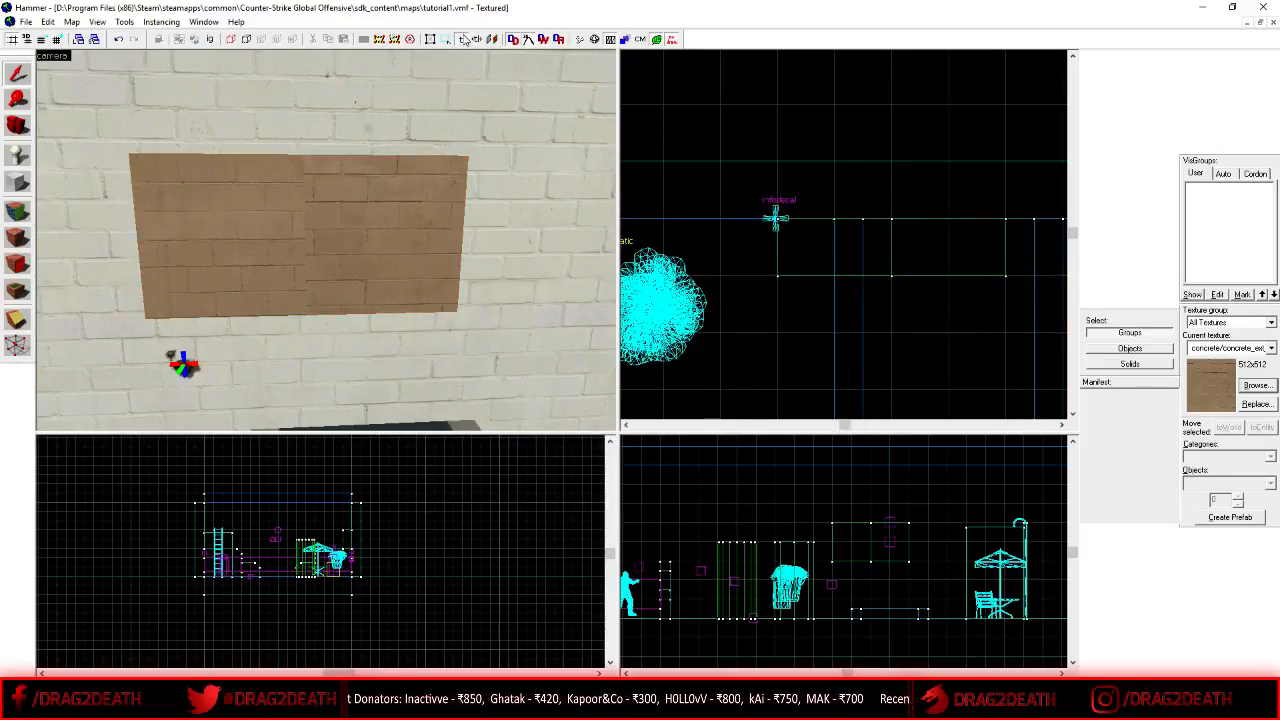
# - Slide the right block along the wall away from the left block by half its width, with texture lock off
pyautogui.click(344, 215)
pyautogui.hotkey('ctrl', 'e')
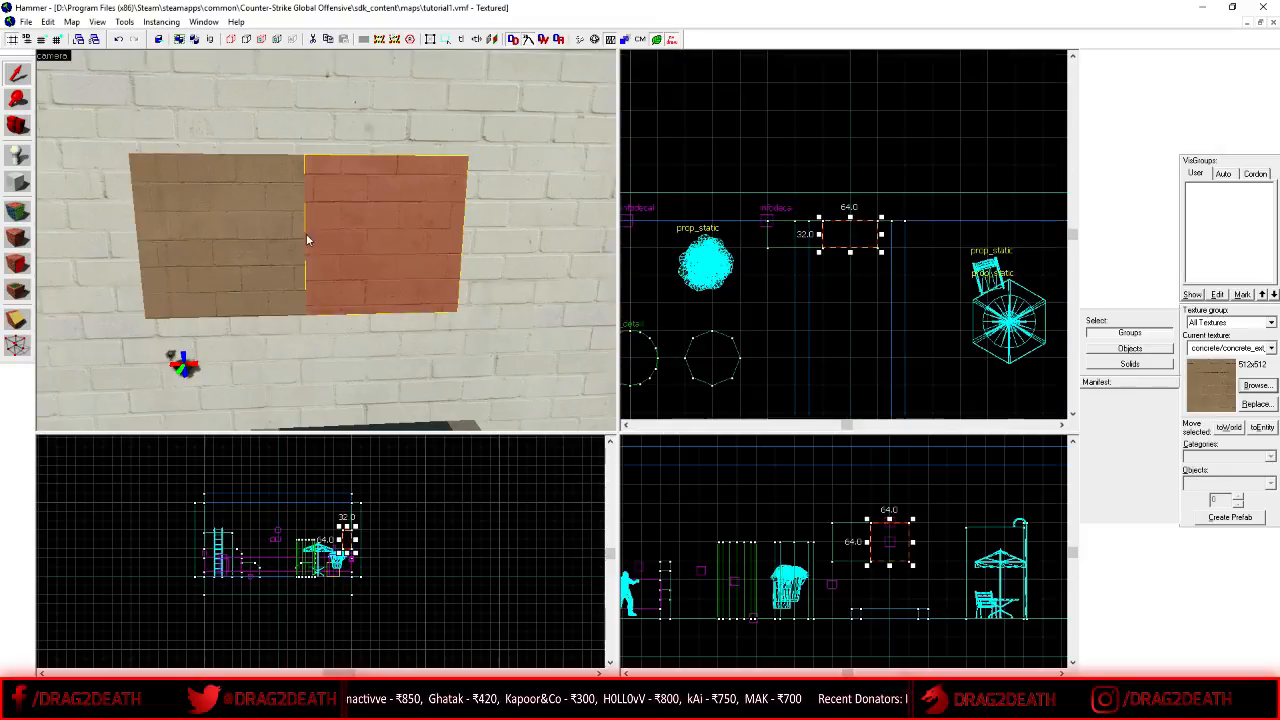
pyautogui.hotkey('ctrl', 'shift', 'e')
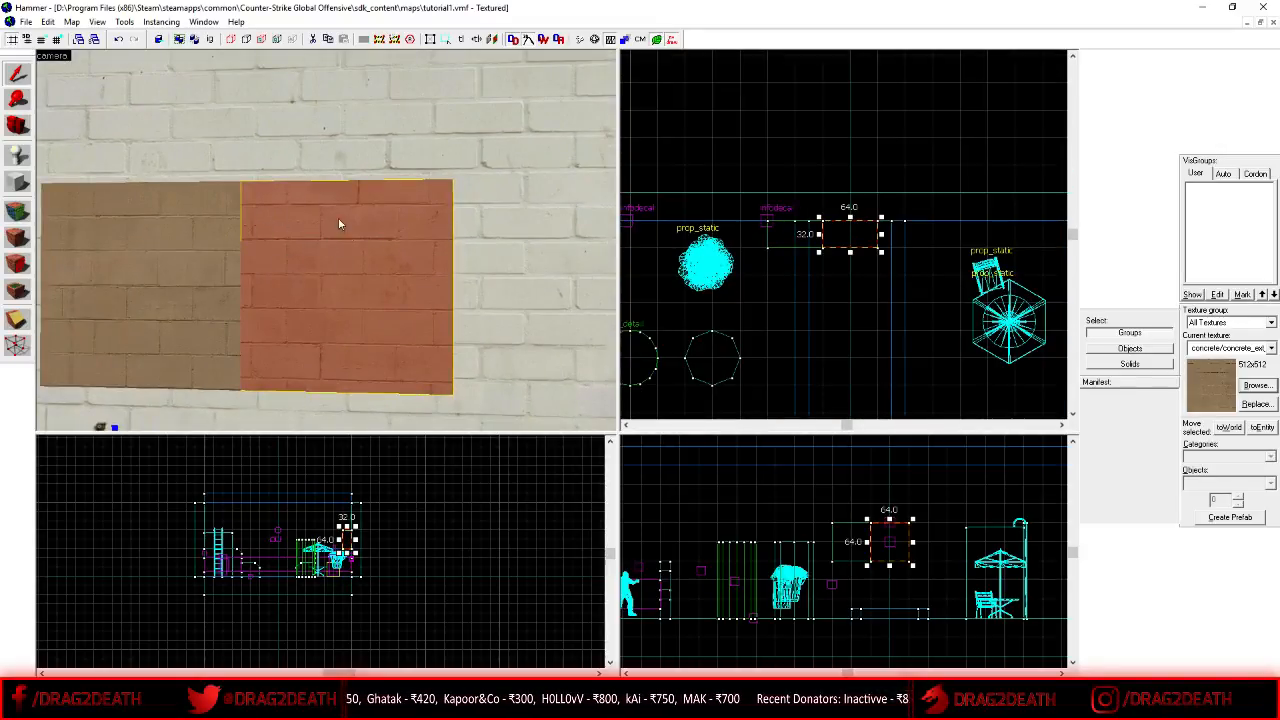
pyautogui.scroll(-1, 836, 226)
pyautogui.scroll(6, 866, 234)
pyautogui.moveTo(785, 232)
pyautogui.mouseDown()
pyautogui.moveTo(969, 221)
pyautogui.moveTo(943, 222)
pyautogui.mouseUp()
pyautogui.press('d')
pyautogui.click(892, 153)
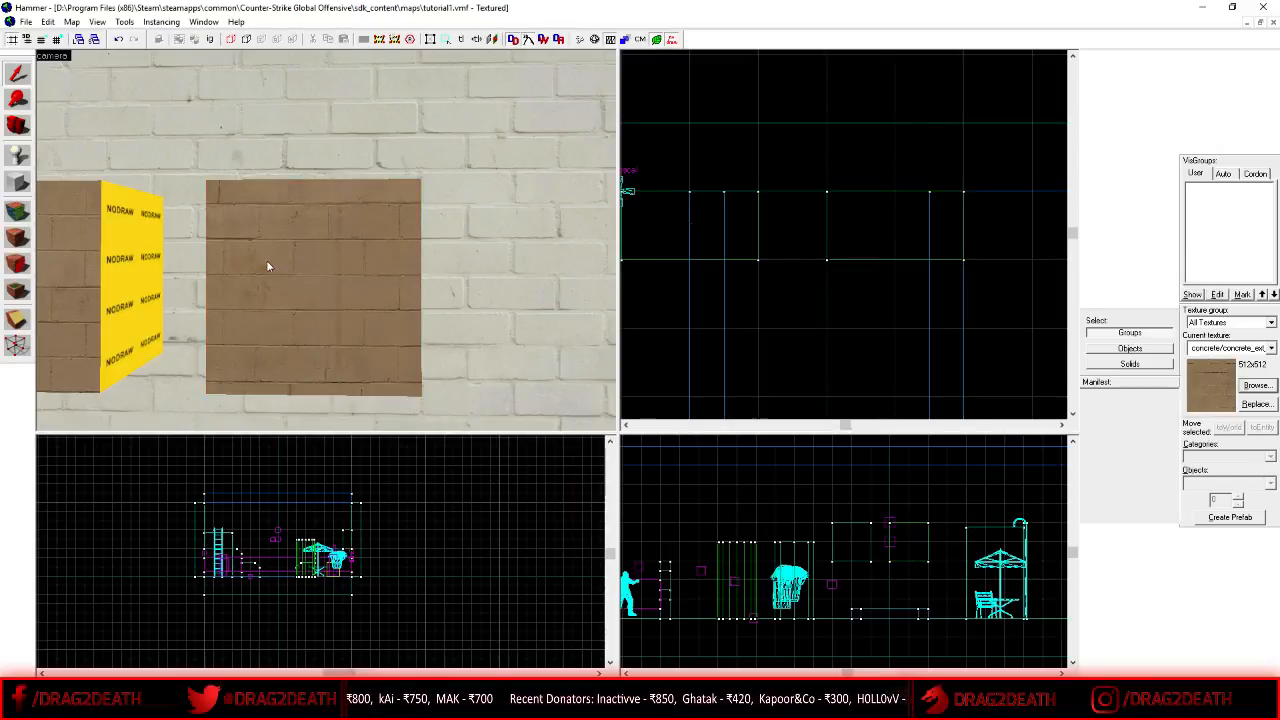
# - Move the right block back along the wall until it is flush against the left block
pyautogui.click(349, 341)
pyautogui.click(349, 341)
pyautogui.click(349, 341)
pyautogui.press('Right')
pyautogui.press('Left')
pyautogui.press('Left')
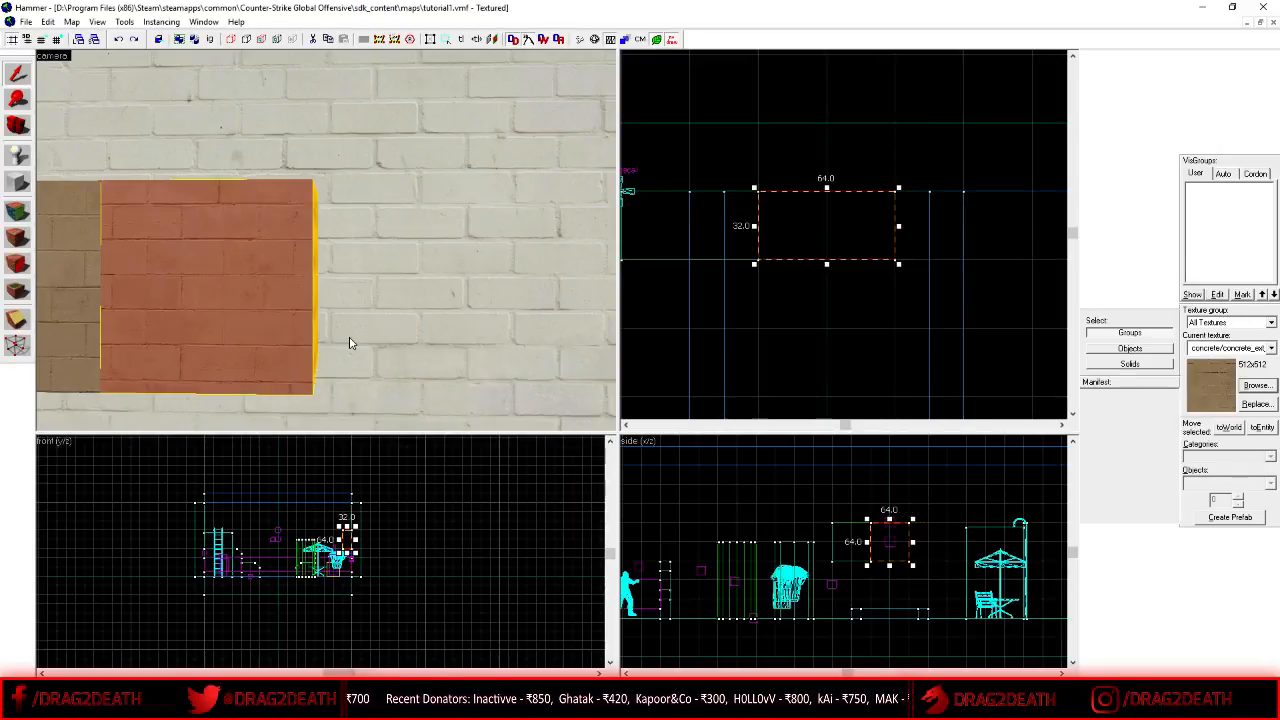
pyautogui.press('a')
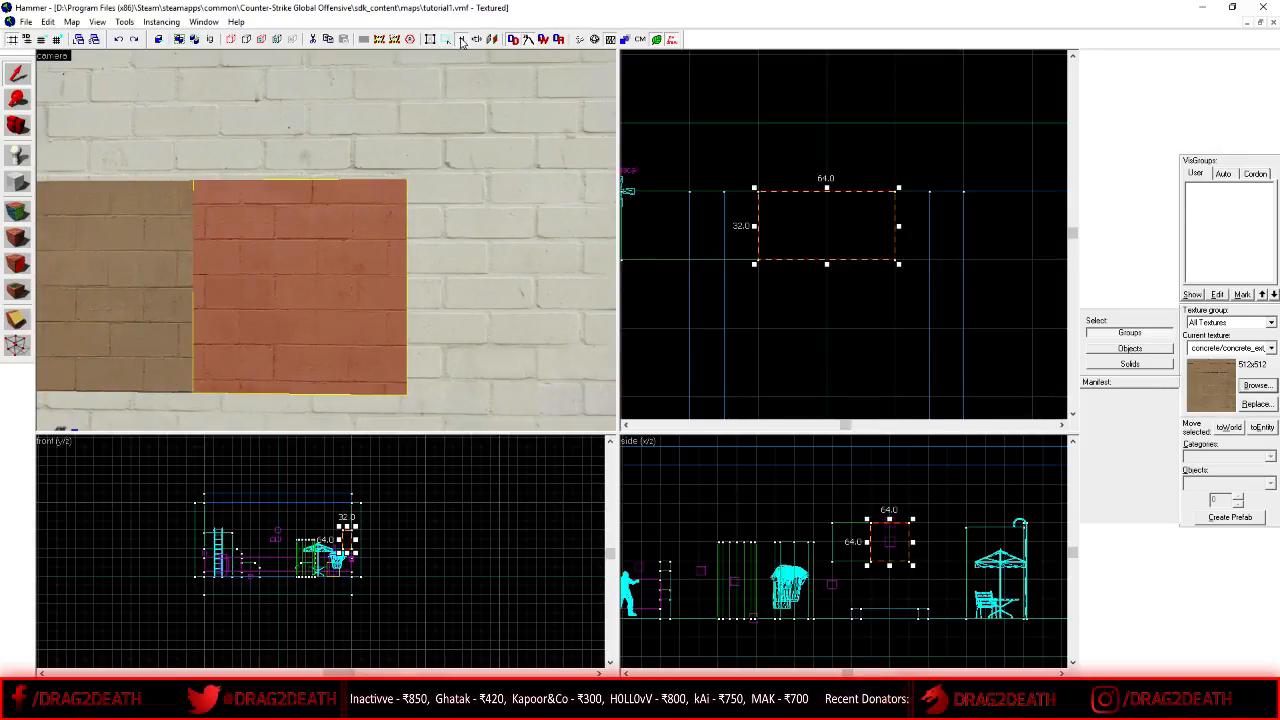
pyautogui.moveTo(834, 223)
pyautogui.mouseDown()
pyautogui.moveTo(946, 240)
pyautogui.moveTo(826, 227)
pyautogui.mouseUp()
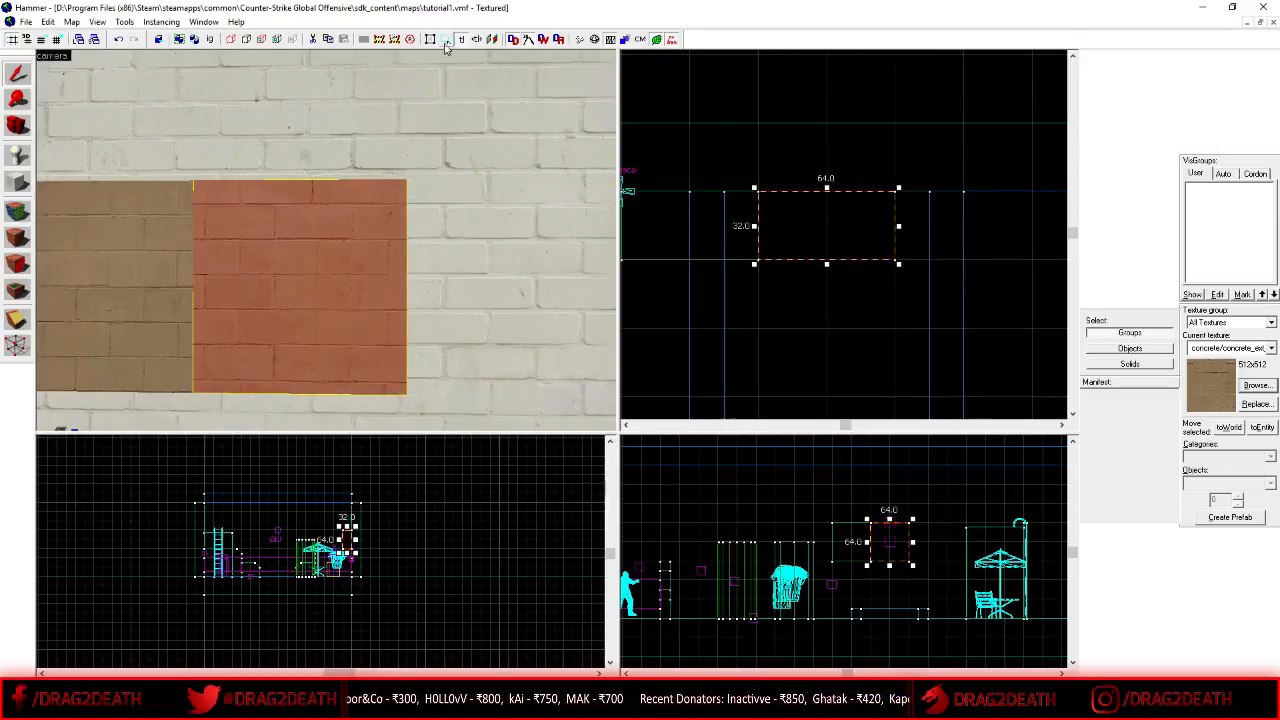
# - Enlarge the right wall block to 96 units wide and 128 units high, with scaling texture lock off, and clear the selection
pyautogui.press('s')
pyautogui.press('w')
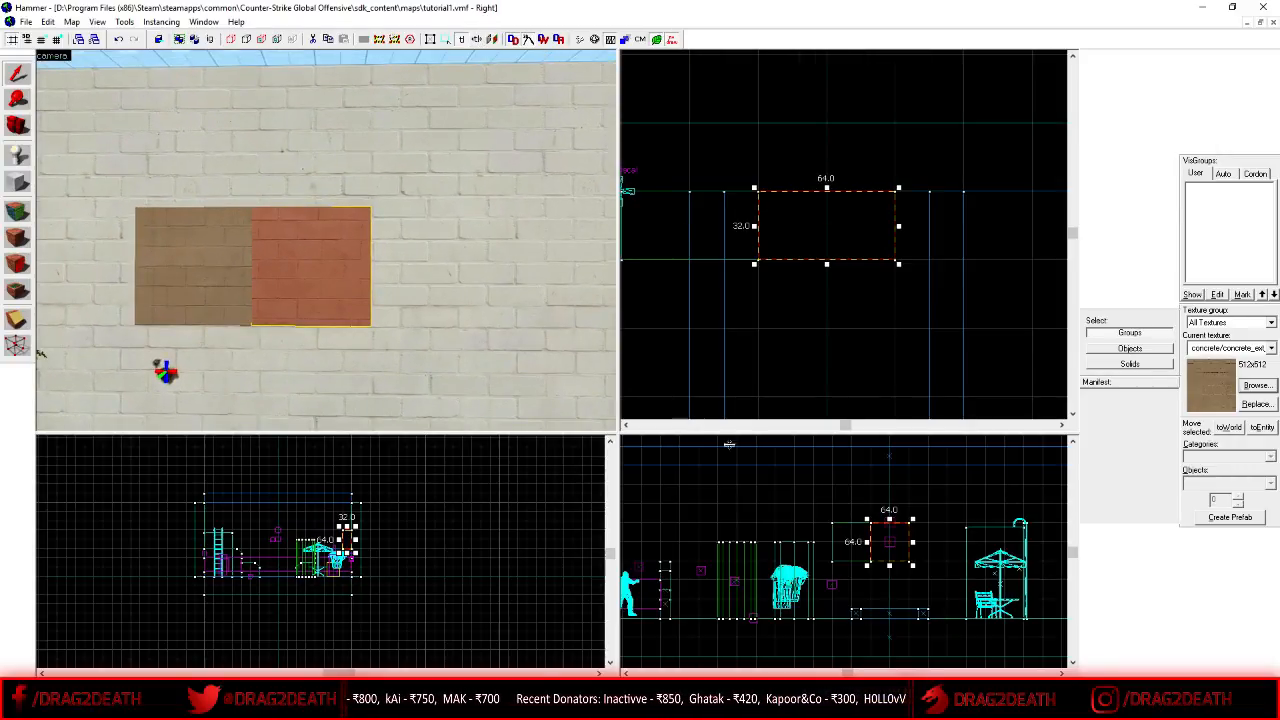
pyautogui.scroll(2, 862, 506)
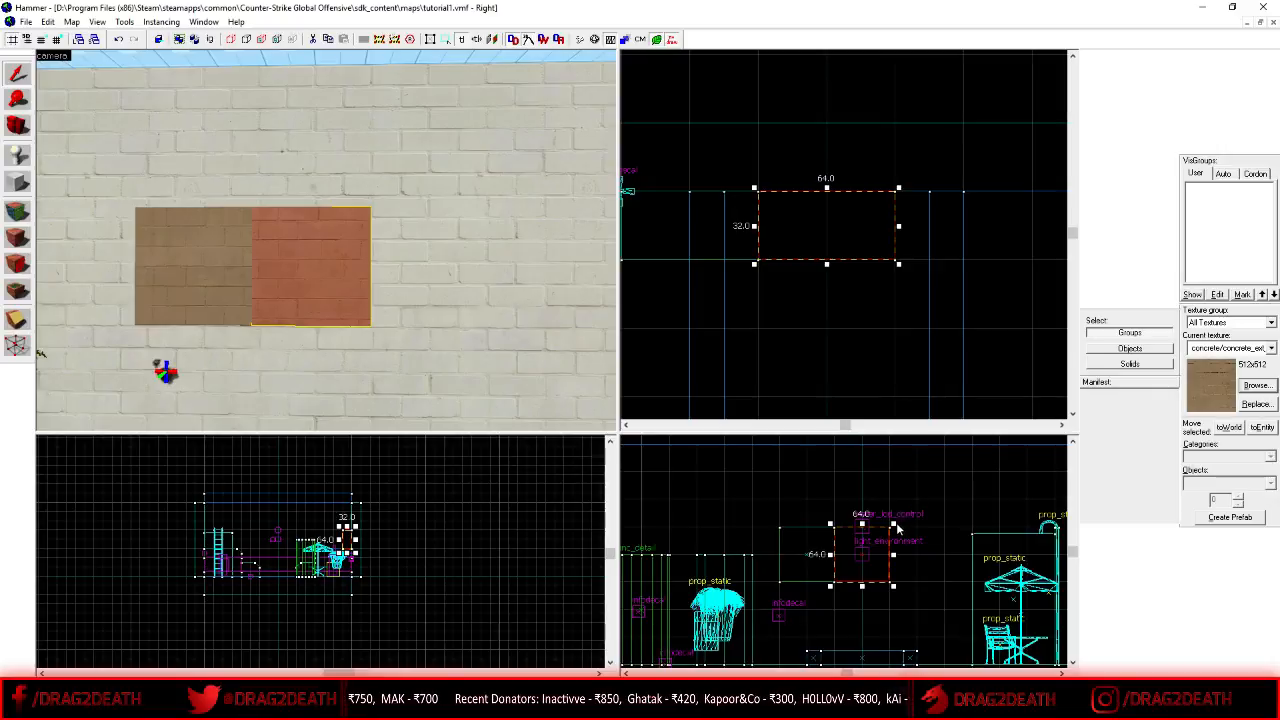
pyautogui.moveTo(892, 524); pyautogui.dragTo(929, 478)
pyautogui.click(410, 155)
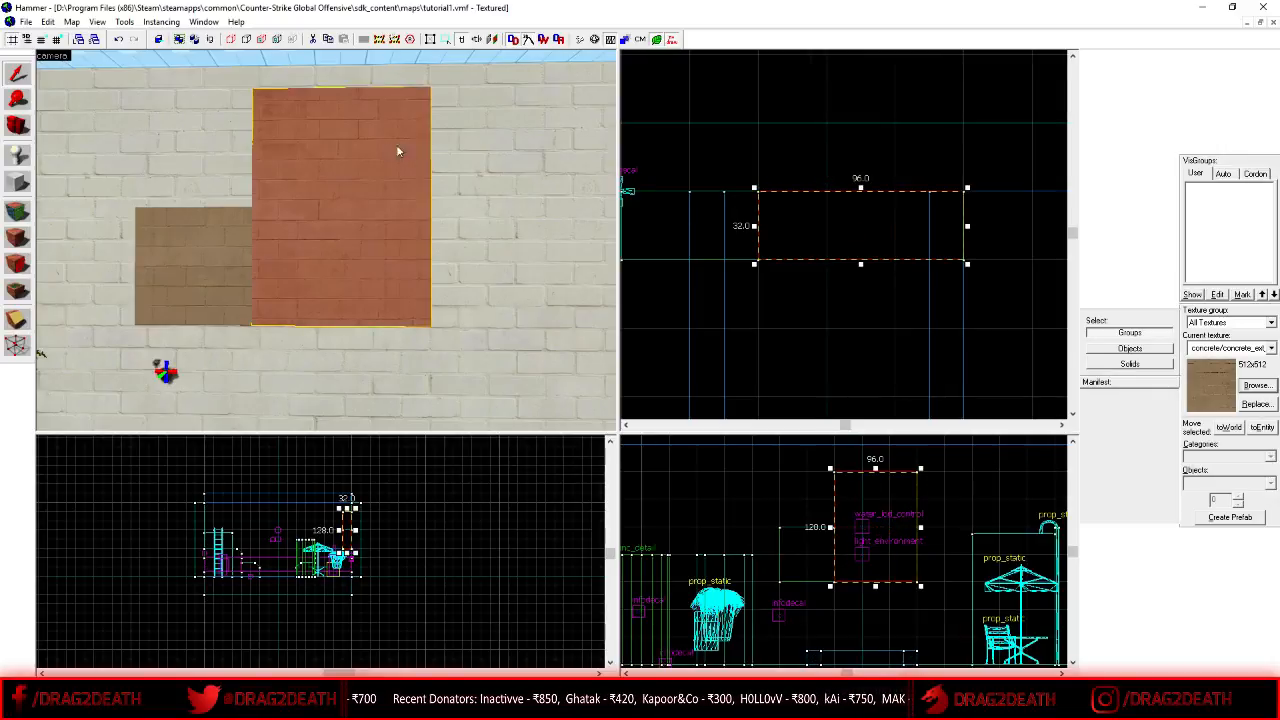
pyautogui.click(725, 123)
pyautogui.click(864, 268)
pyautogui.press('z')
pyautogui.press('w')
pyautogui.press('z')
pyautogui.press('w')
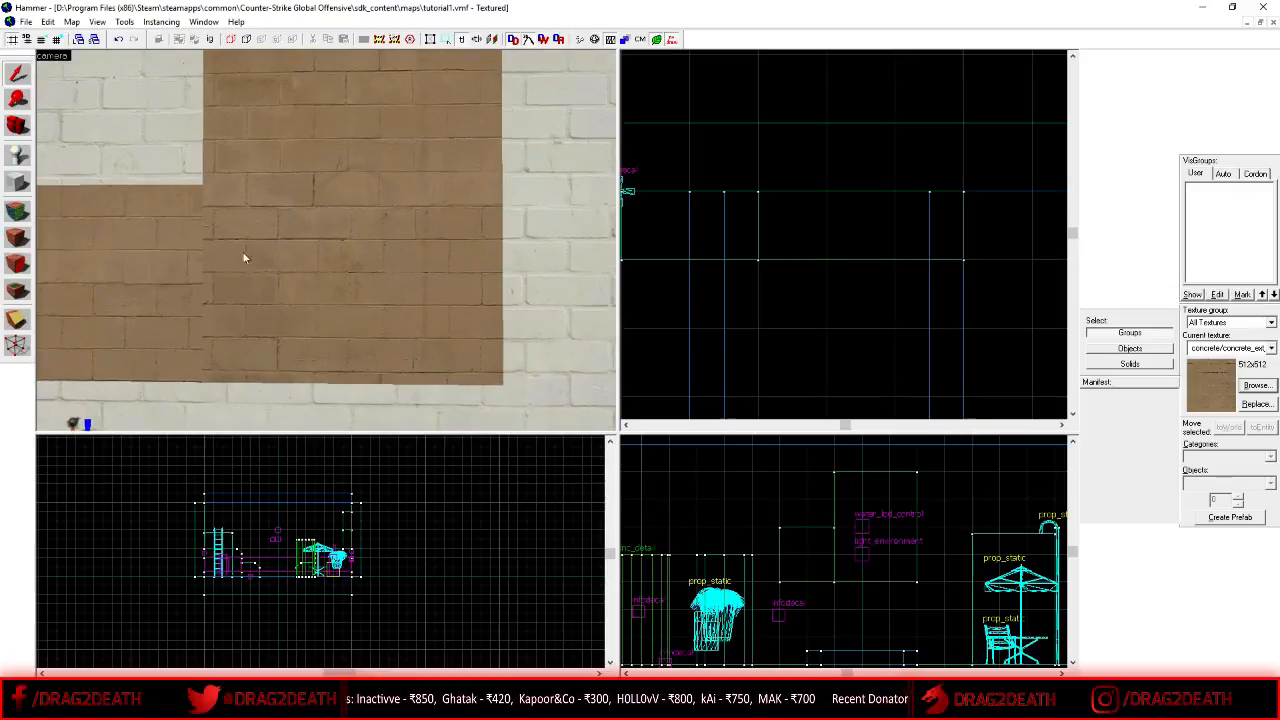
pyautogui.press('s')
# - Switch to Steam, open the library's Tools category, and return to the Hammer map
pyautogui.click(442, 704)
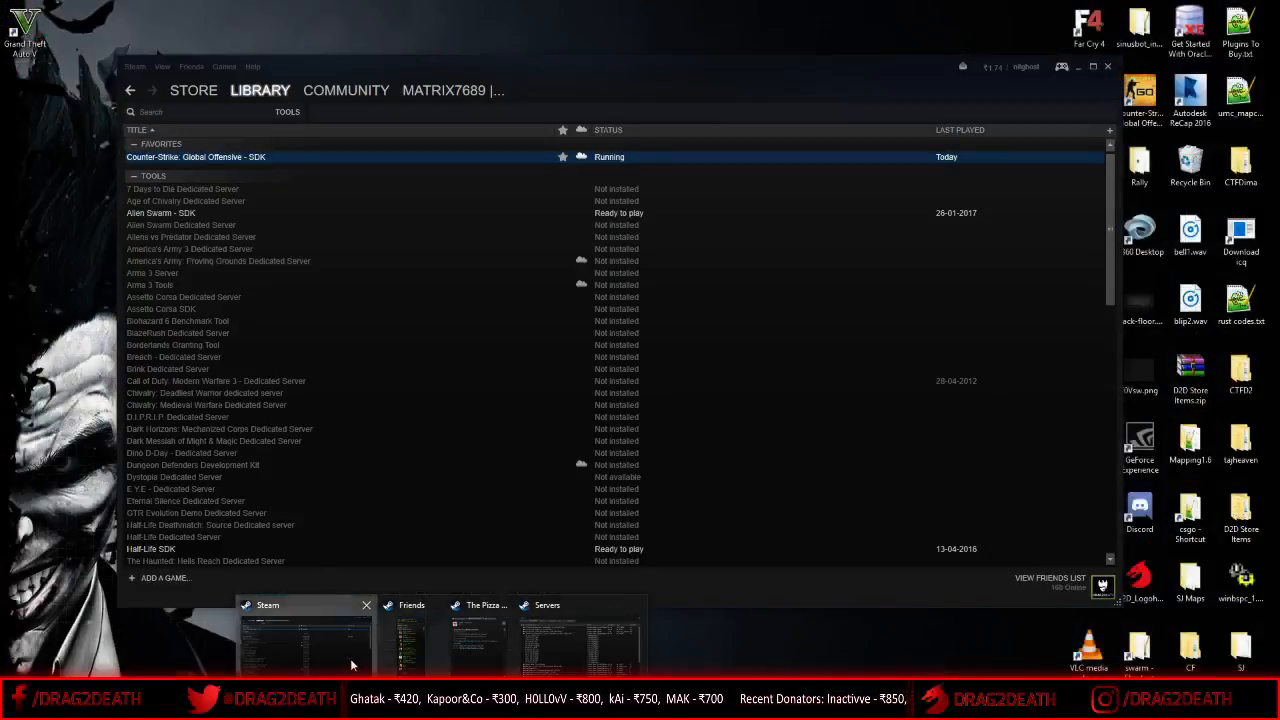
pyautogui.click(351, 665)
pyautogui.moveTo(279, 98)
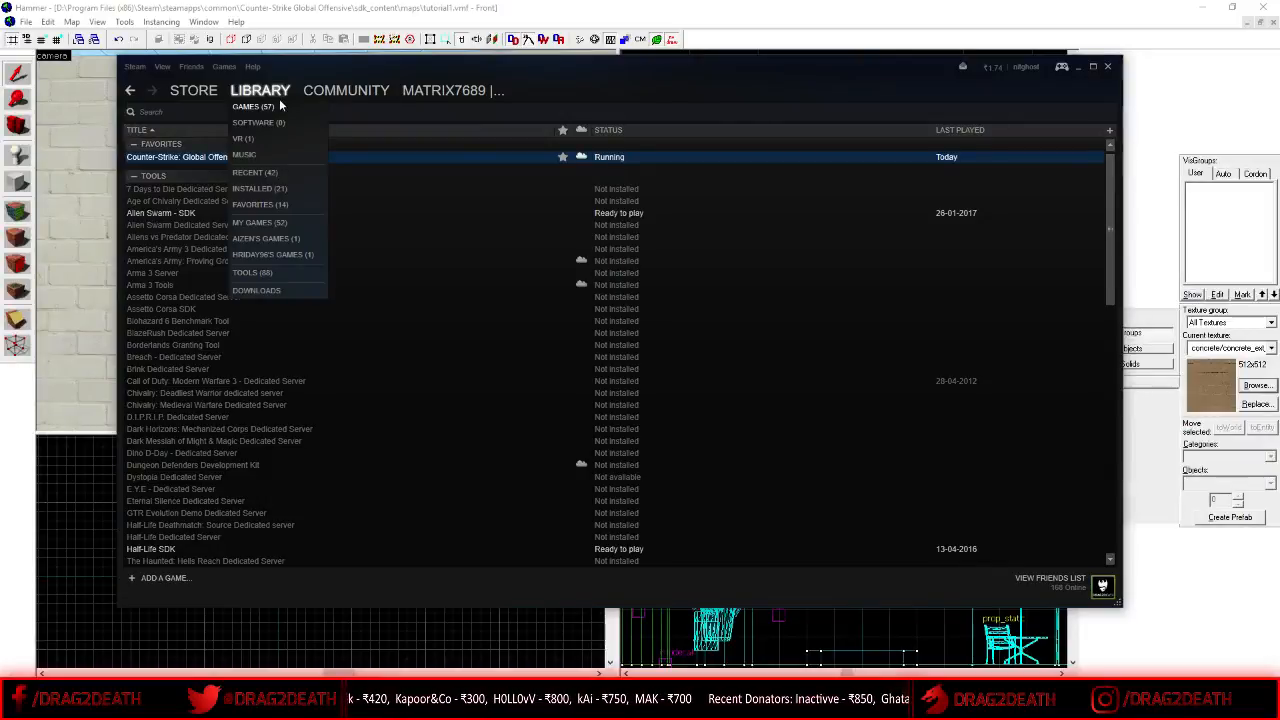
pyautogui.click(259, 271)
pyautogui.click(265, 281)
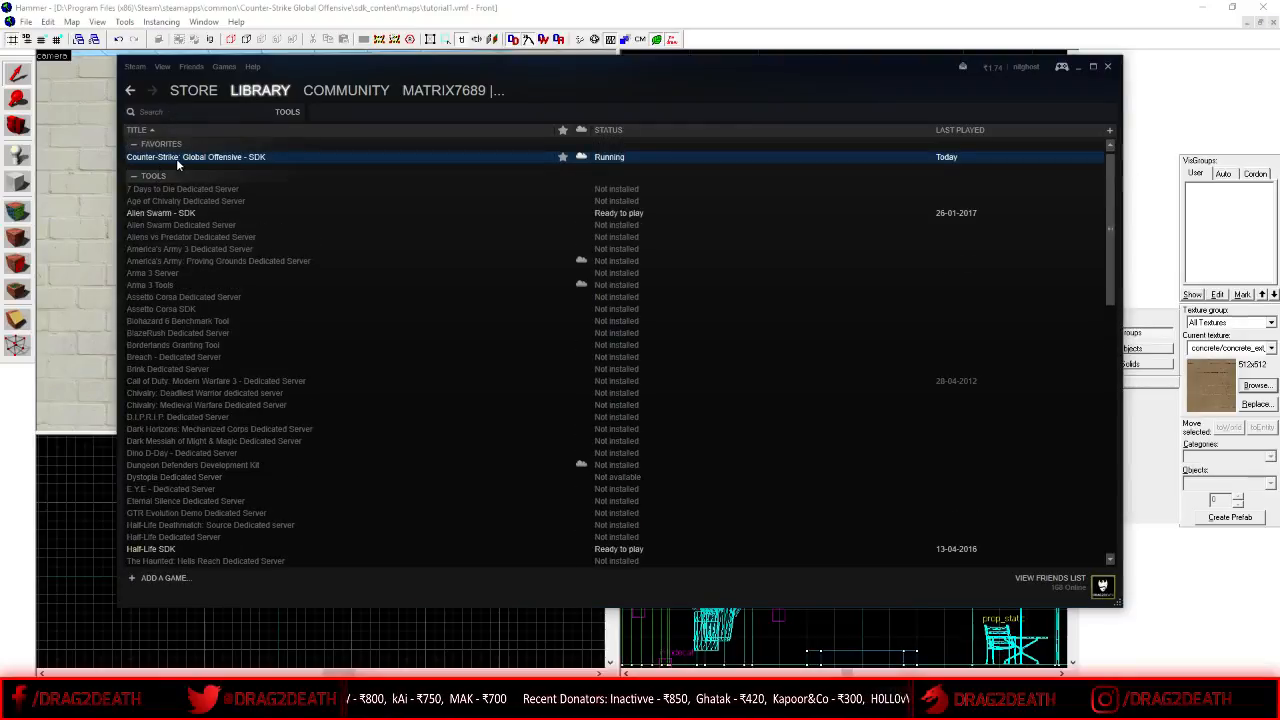
pyautogui.click(603, 5)
# - Select the right wall block and resize its front to 64 by 64 units
pyautogui.click(414, 223)
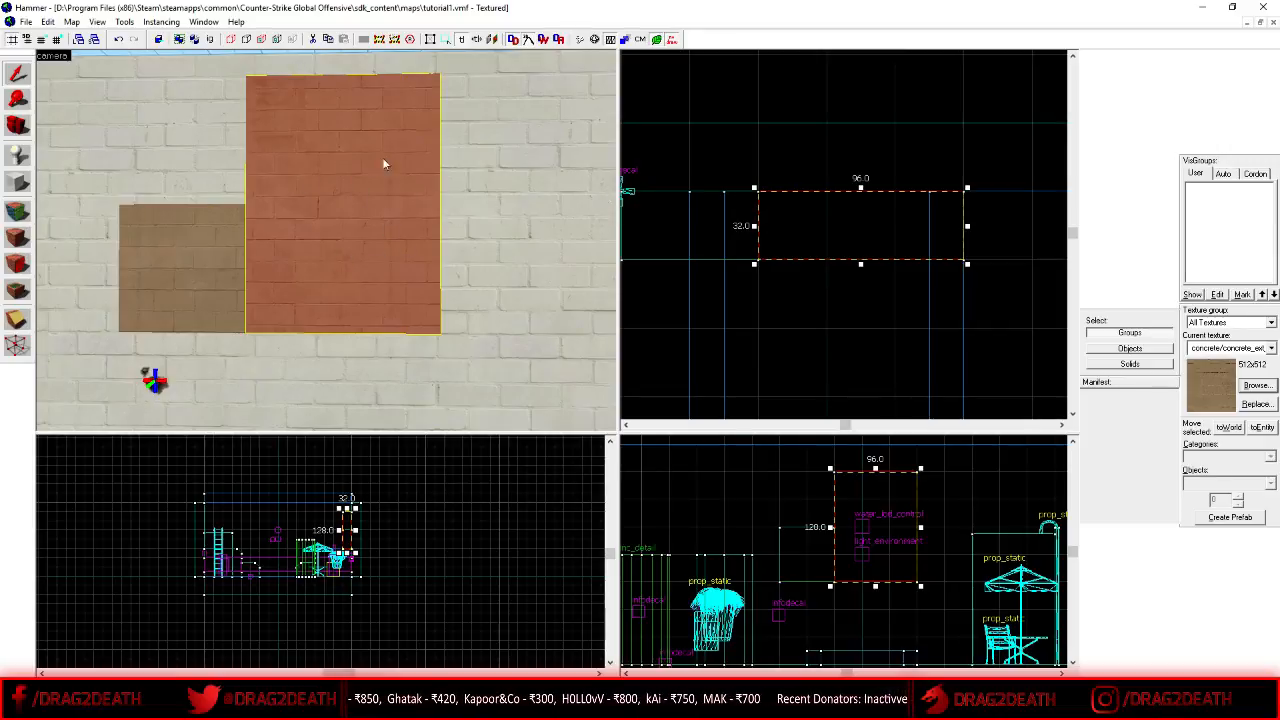
pyautogui.scroll(2, 922, 492)
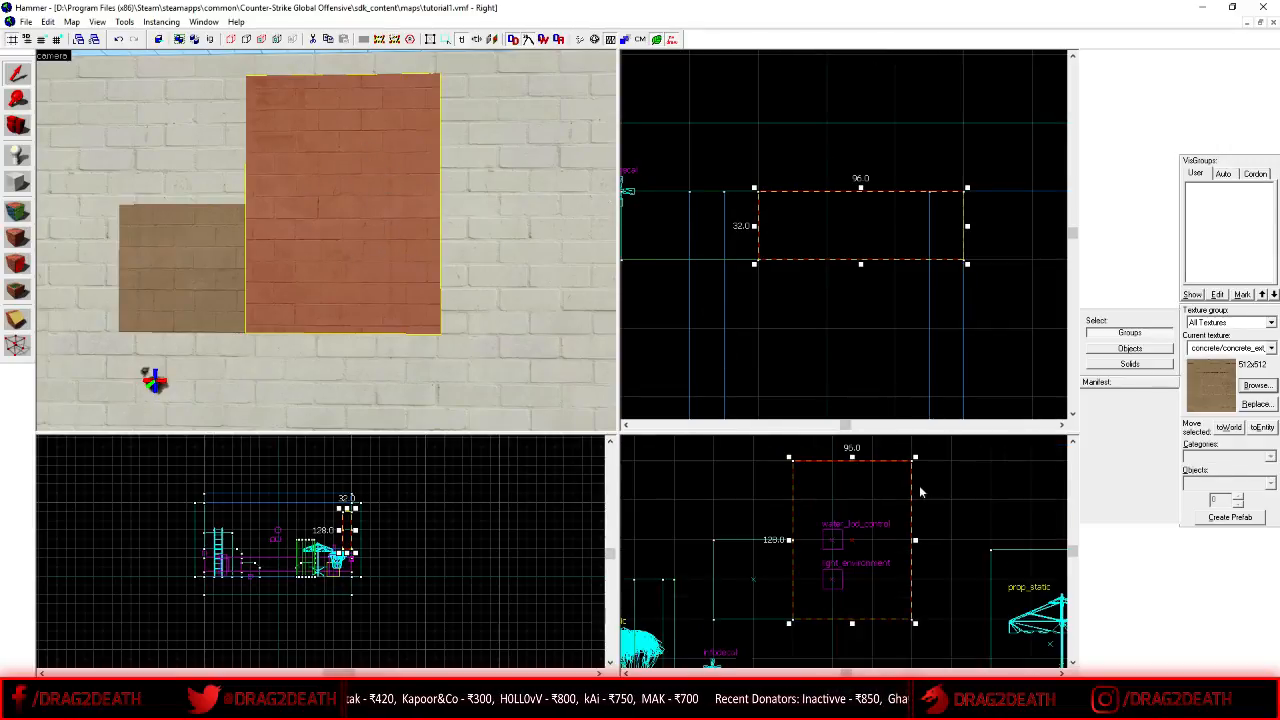
pyautogui.click(920, 461)
pyautogui.click(918, 459)
pyautogui.hotkey('ctrl', 'z')
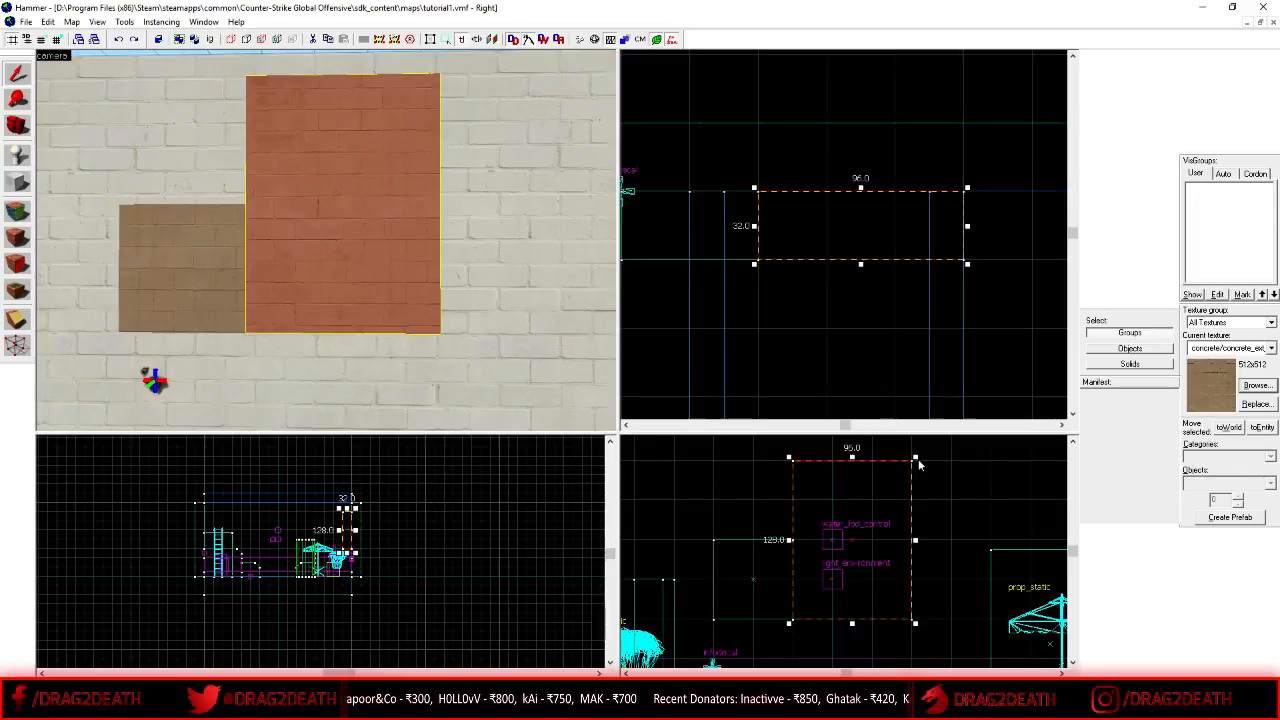
pyautogui.moveTo(918, 460); pyautogui.dragTo(876, 537)
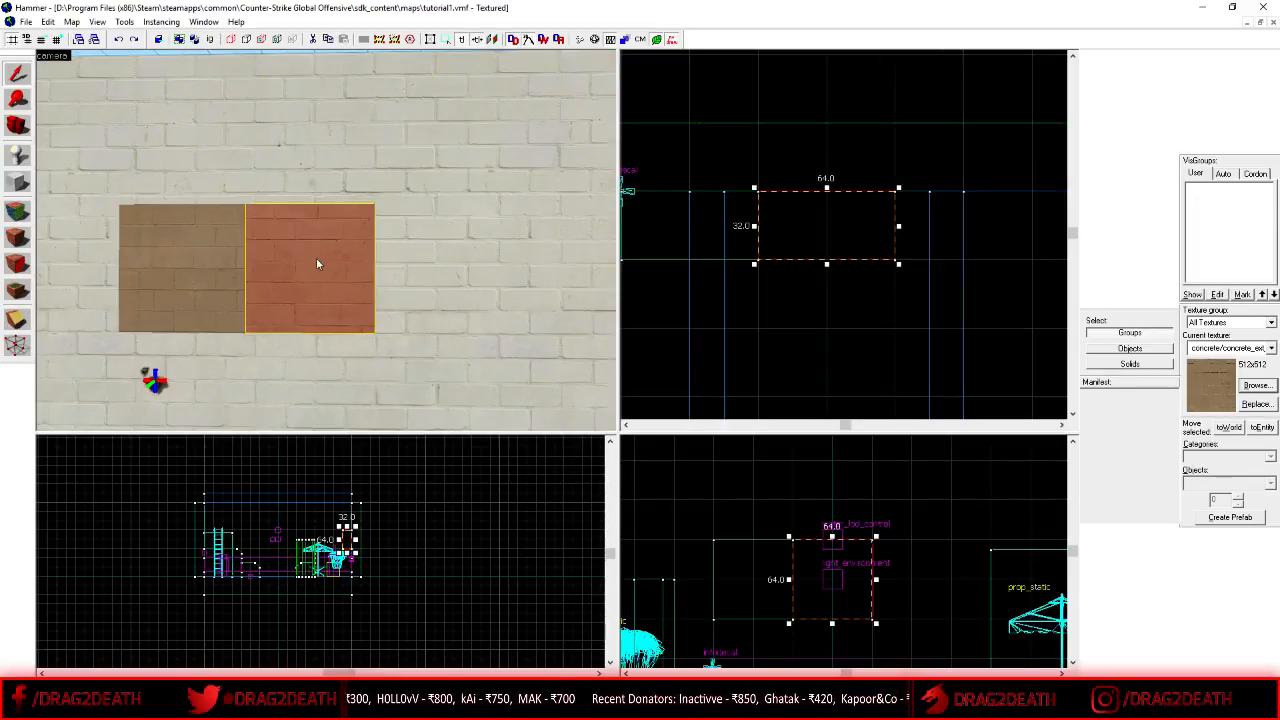
# - Enlarge the right wall block to double its width and height with scaling texture lock on, and deselect it
pyautogui.scroll(1, 312, 250)
pyautogui.scroll(-2, 837, 635)
pyautogui.scroll(2, 910, 529)
pyautogui.moveTo(840, 591)
pyautogui.mouseDown()
pyautogui.moveTo(905, 540)
pyautogui.moveTo(905, 512)
pyautogui.mouseUp()
pyautogui.click(943, 548)
pyautogui.press('z')
pyautogui.press('z')
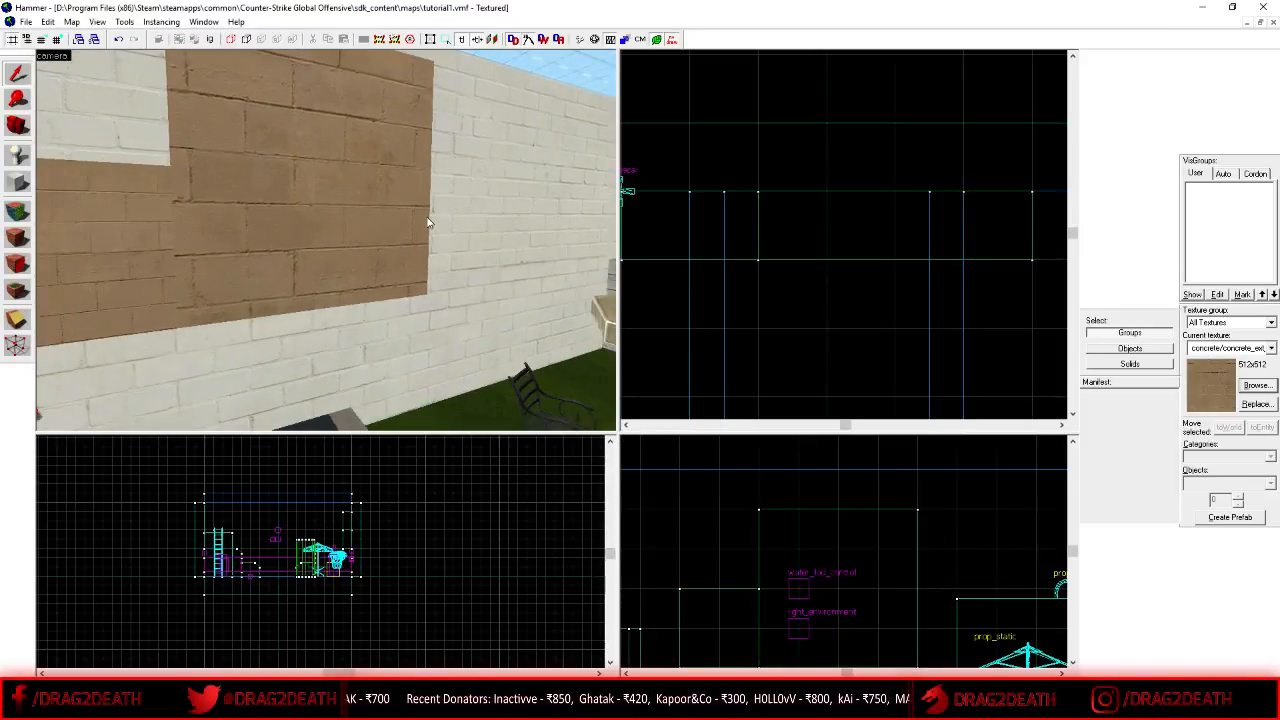
pyautogui.press('s')
pyautogui.press('w')
pyautogui.press('a')
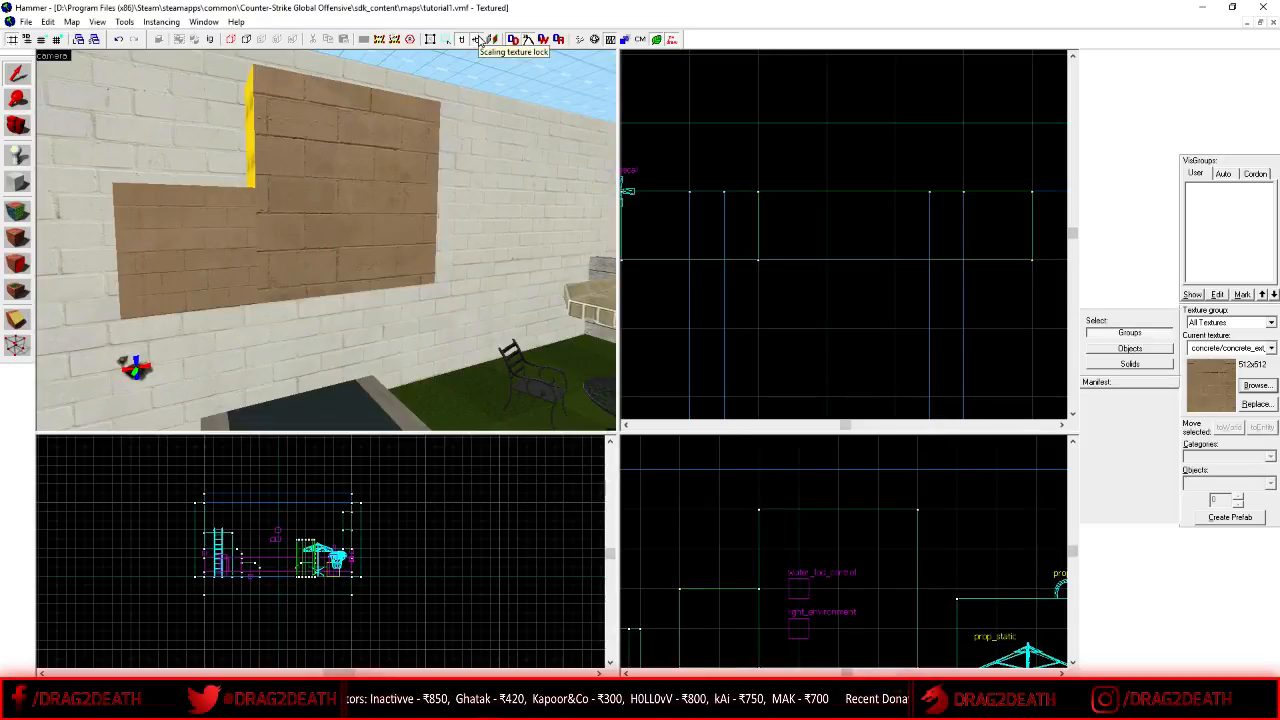
# - Turn off scaling texture lock and undo the last enlargement of the right wall block
pyautogui.click(479, 42)
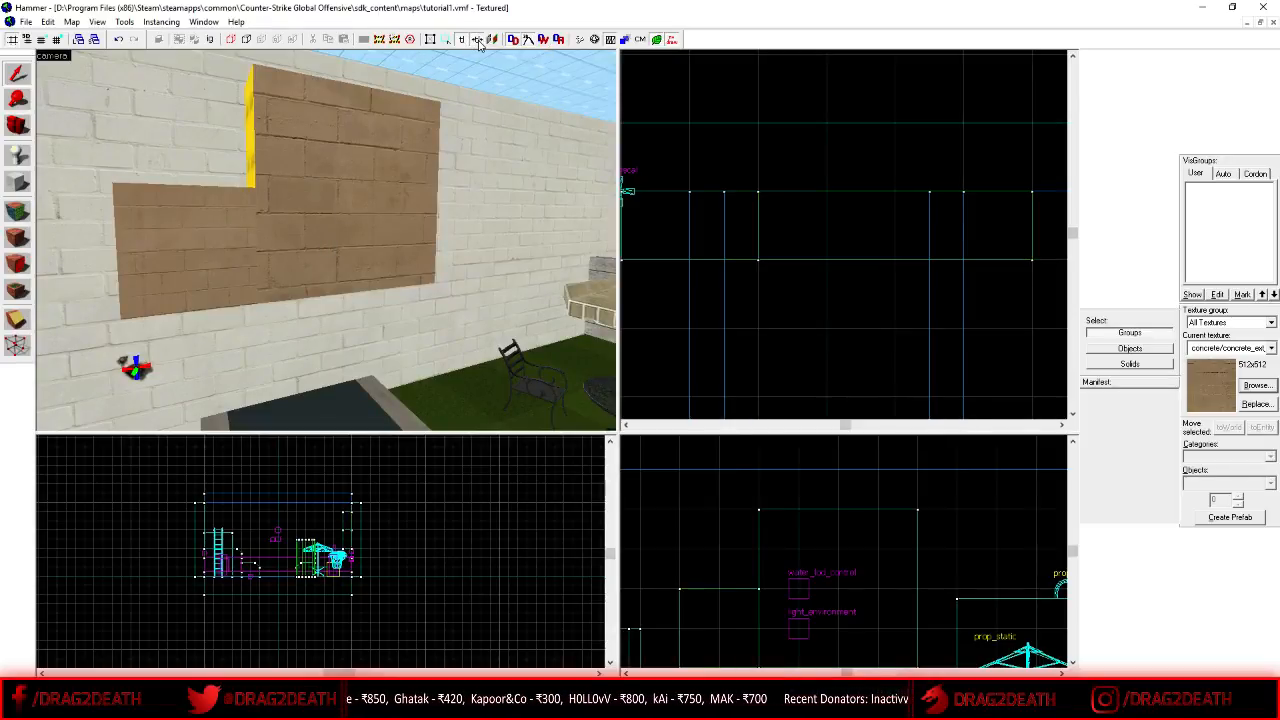
pyautogui.click(401, 158)
pyautogui.hotkey('ctrl', 'z')
pyautogui.click(981, 99)
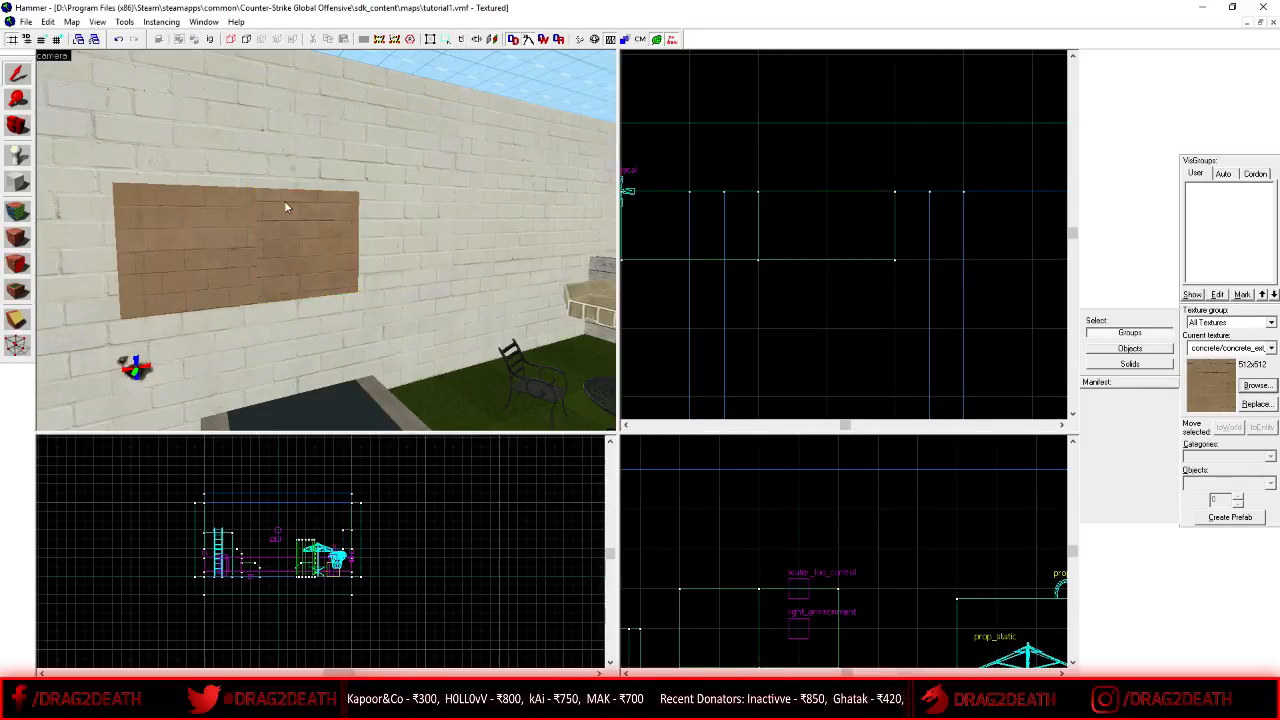
# - Continue the left block's front-face texture seamlessly onto the right block's front face, and close face editing
pyautogui.press('z')
pyautogui.press('w')
pyautogui.press('z')
pyautogui.press('d')
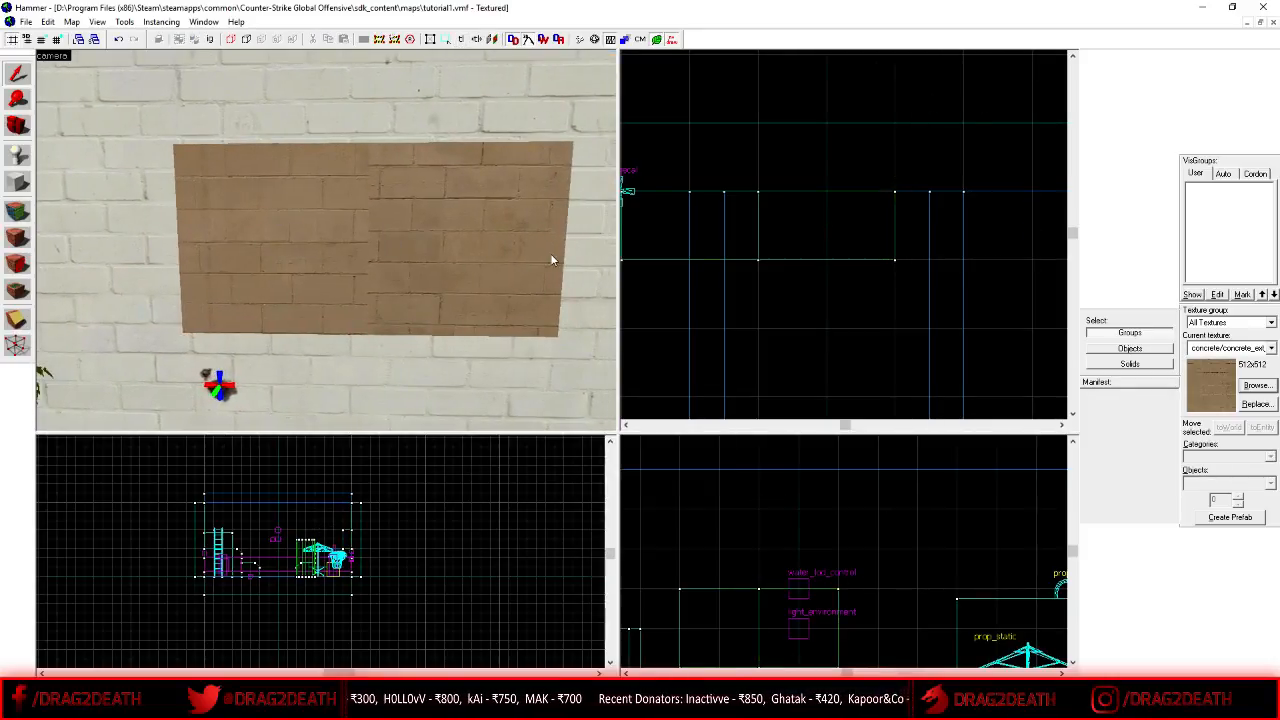
pyautogui.press('d')
pyautogui.press('w')
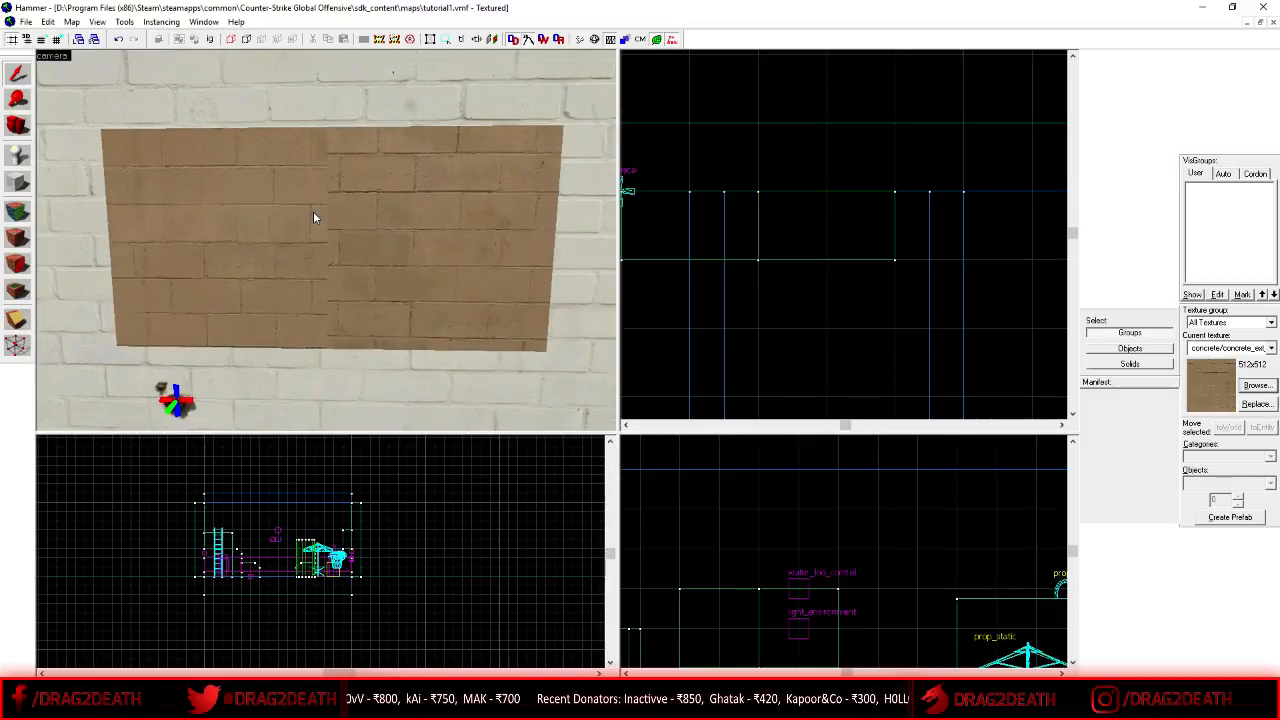
pyautogui.hotkey('shift', 'a')
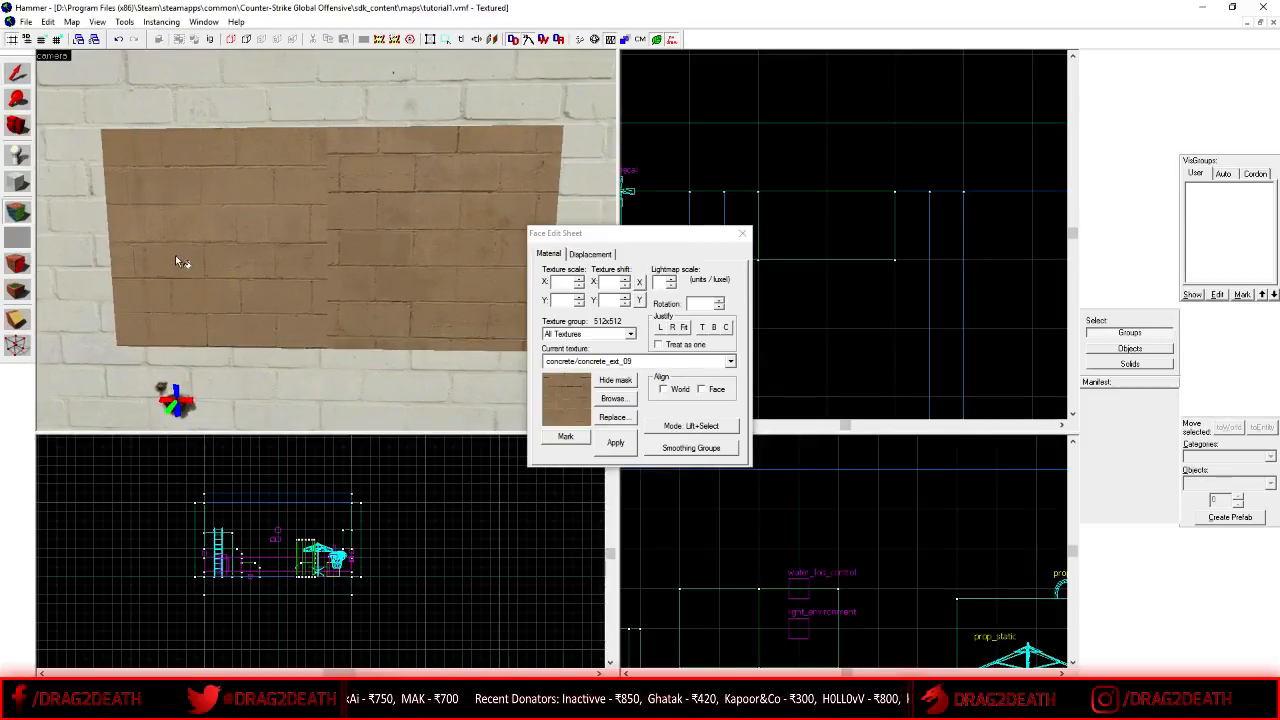
pyautogui.click(212, 236)
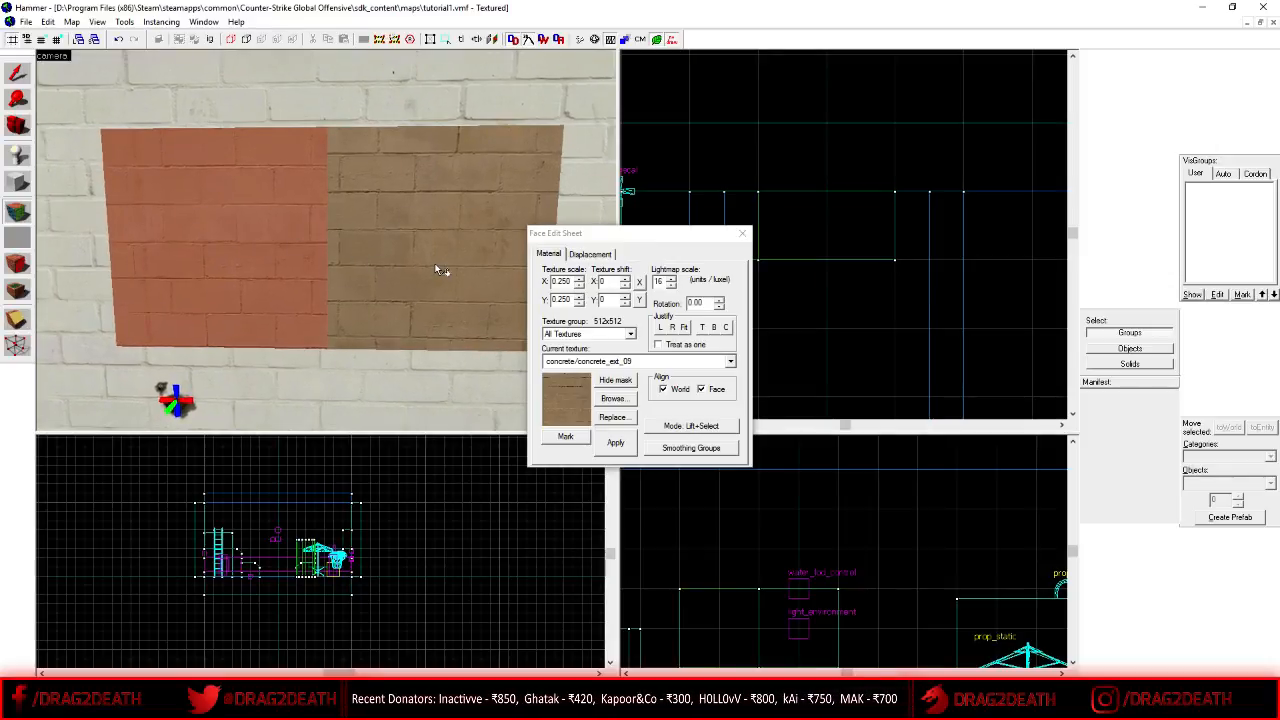
pyautogui.keyDown('ctrl'); pyautogui.click(439, 231); pyautogui.keyUp('ctrl')
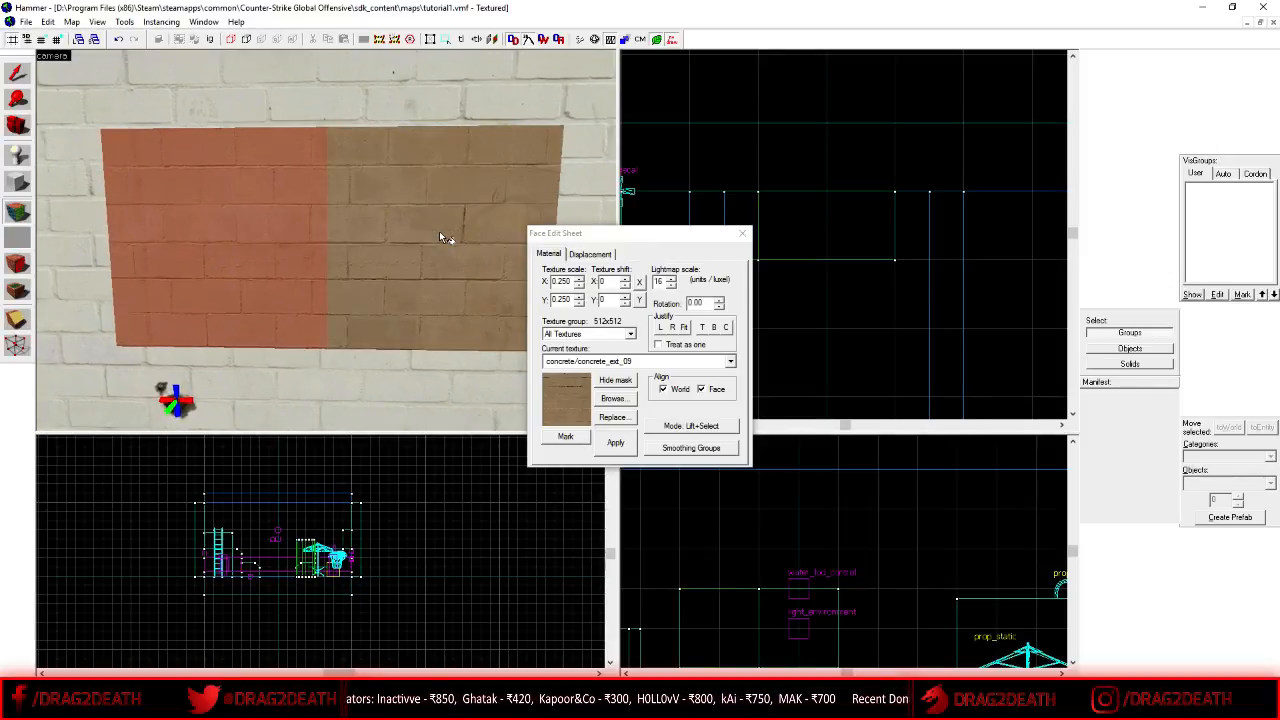
pyautogui.click(742, 233)
# - Delete both demonstration blocks from the wall
pyautogui.press('z')
pyautogui.press('z')
pyautogui.press('z')
pyautogui.press('s')
pyautogui.press('d')
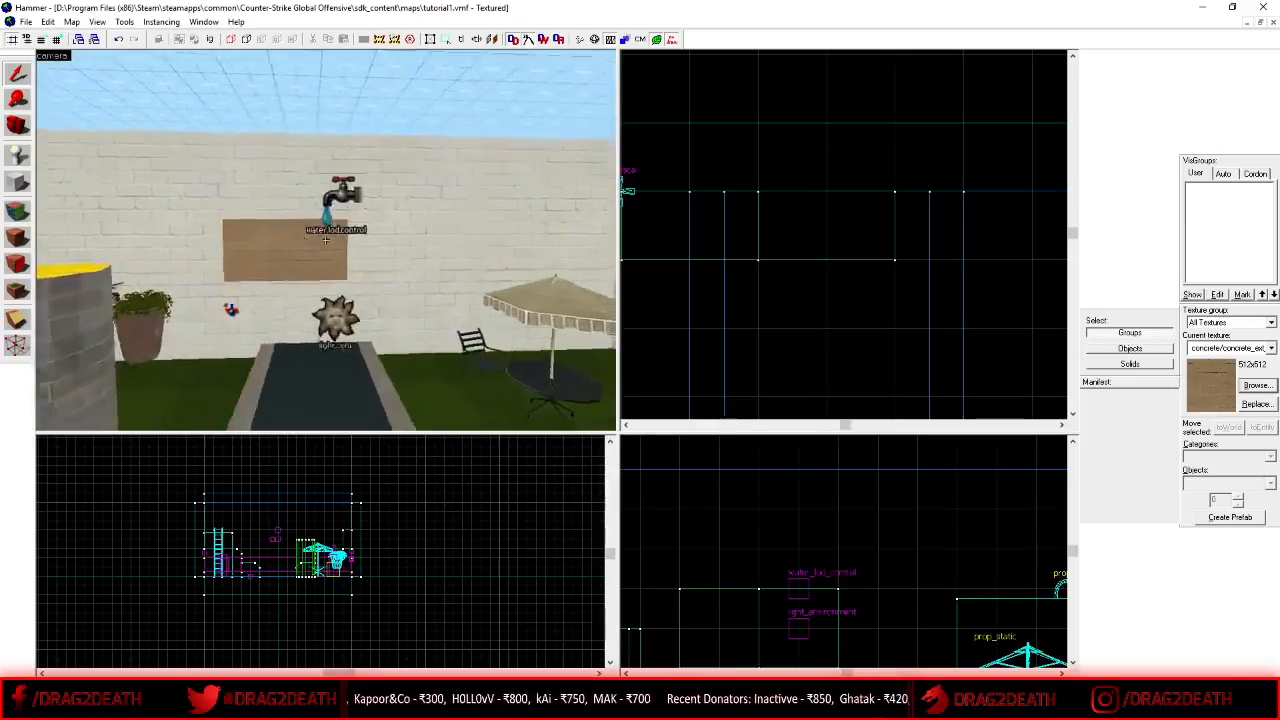
pyautogui.press('z')
pyautogui.click(197, 250)
pyautogui.press('Delete')
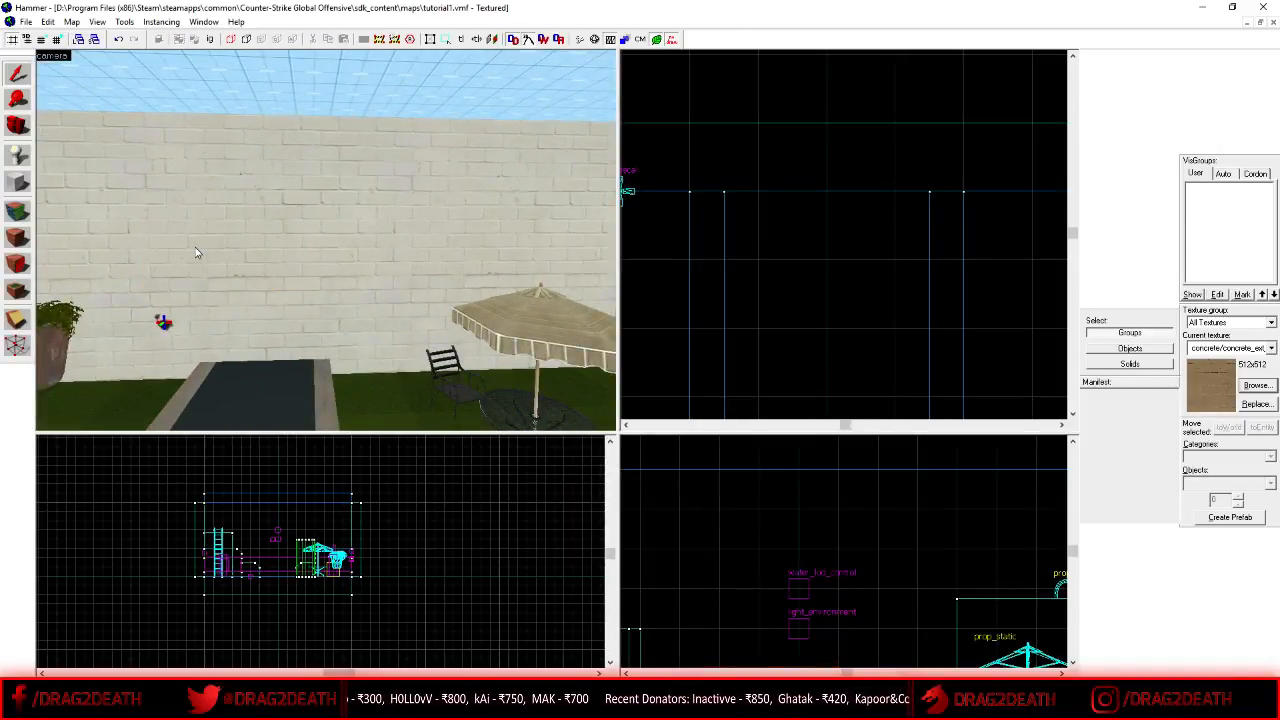
# - Examine how the cinder-block texture wraps around the two cylinders from several sides, and close face editing
pyautogui.press('z')
pyautogui.hotkey('shift', 'a')
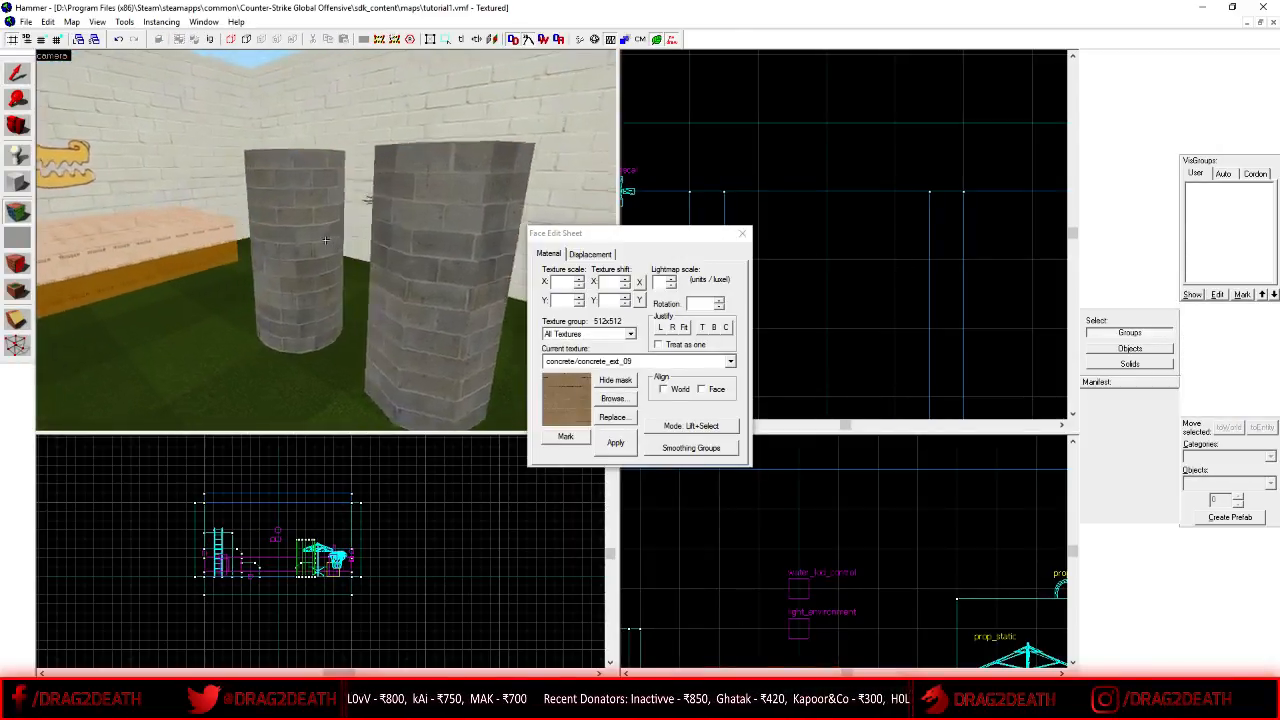
pyautogui.press('w')
pyautogui.press('z')
pyautogui.press('s')
pyautogui.press('z')
pyautogui.press('w')
pyautogui.press('z')
pyautogui.press('w')
pyautogui.press('z')
pyautogui.press('s')
pyautogui.press('w')
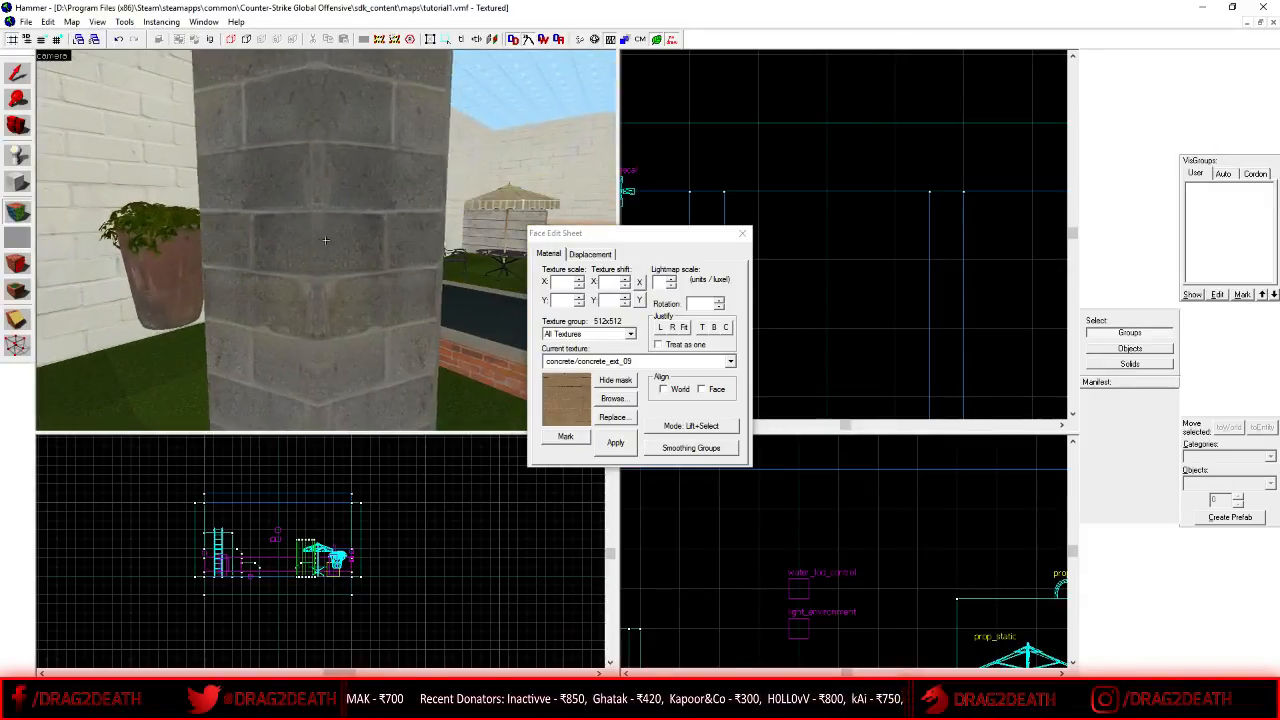
pyautogui.press('s')
pyautogui.press('z')
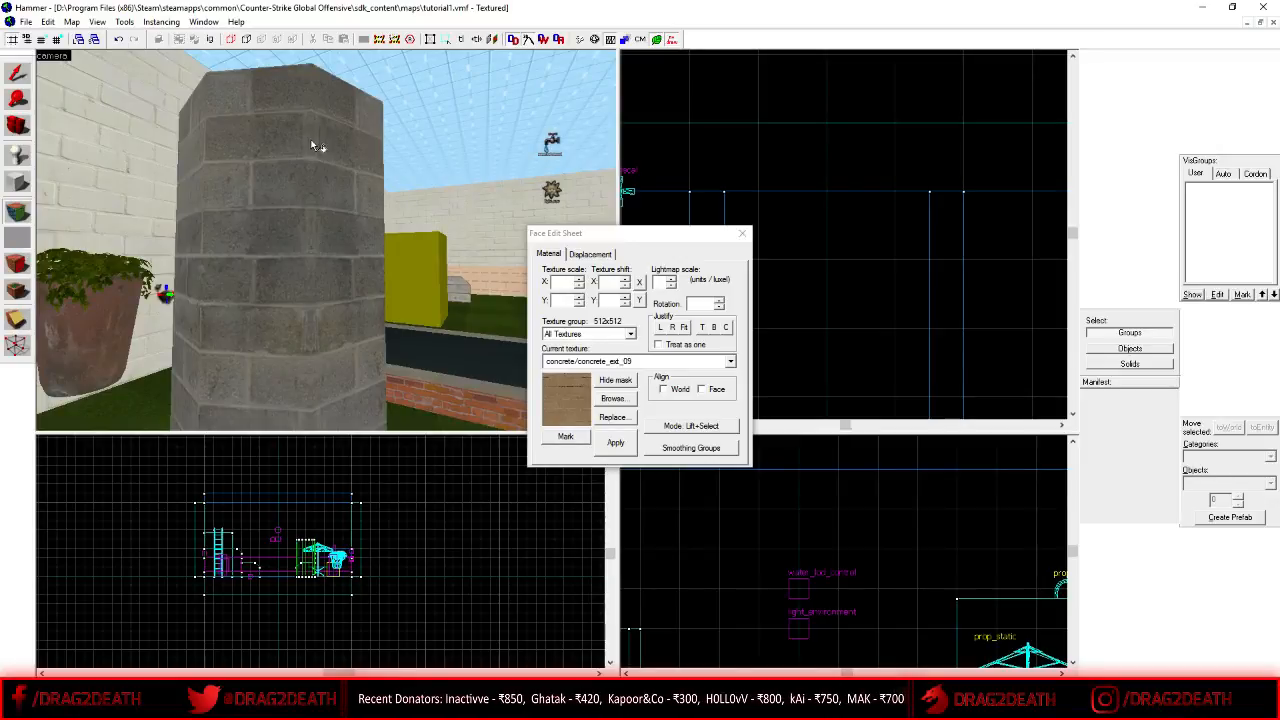
pyautogui.press('z')
pyautogui.press('d')
pyautogui.press('s')
pyautogui.press('a')
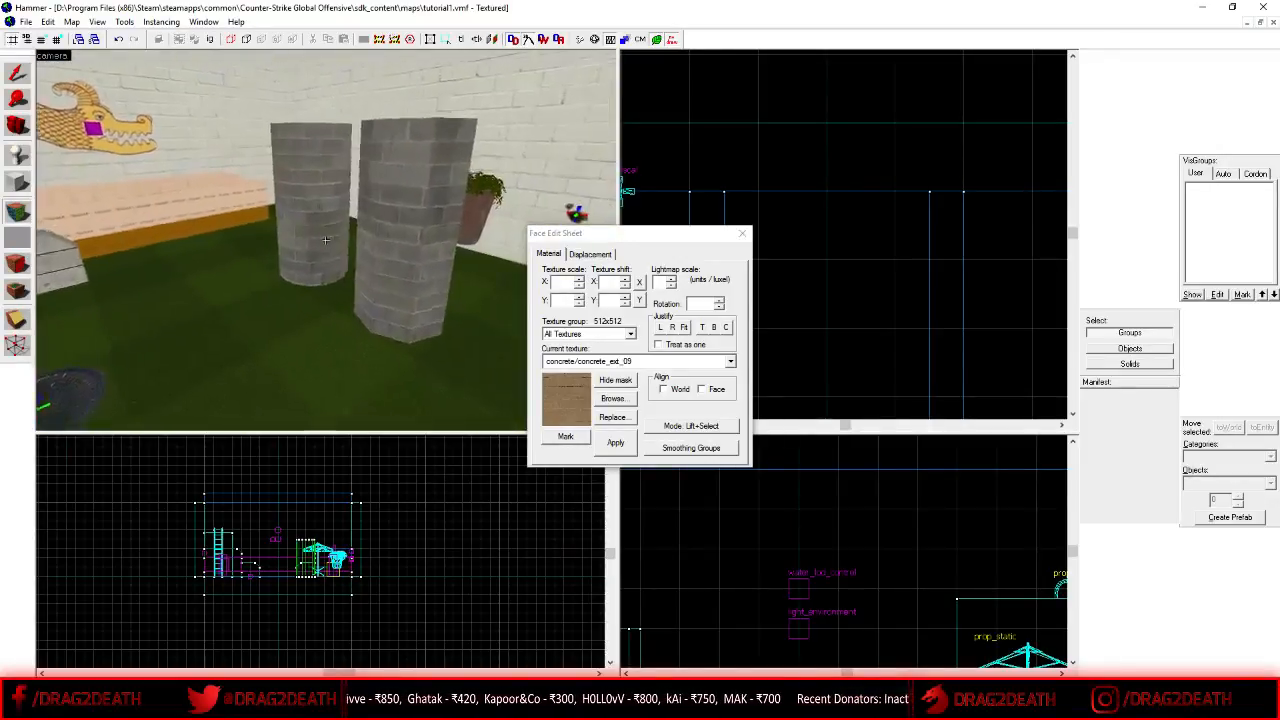
pyautogui.press('z')
pyautogui.click(742, 233)
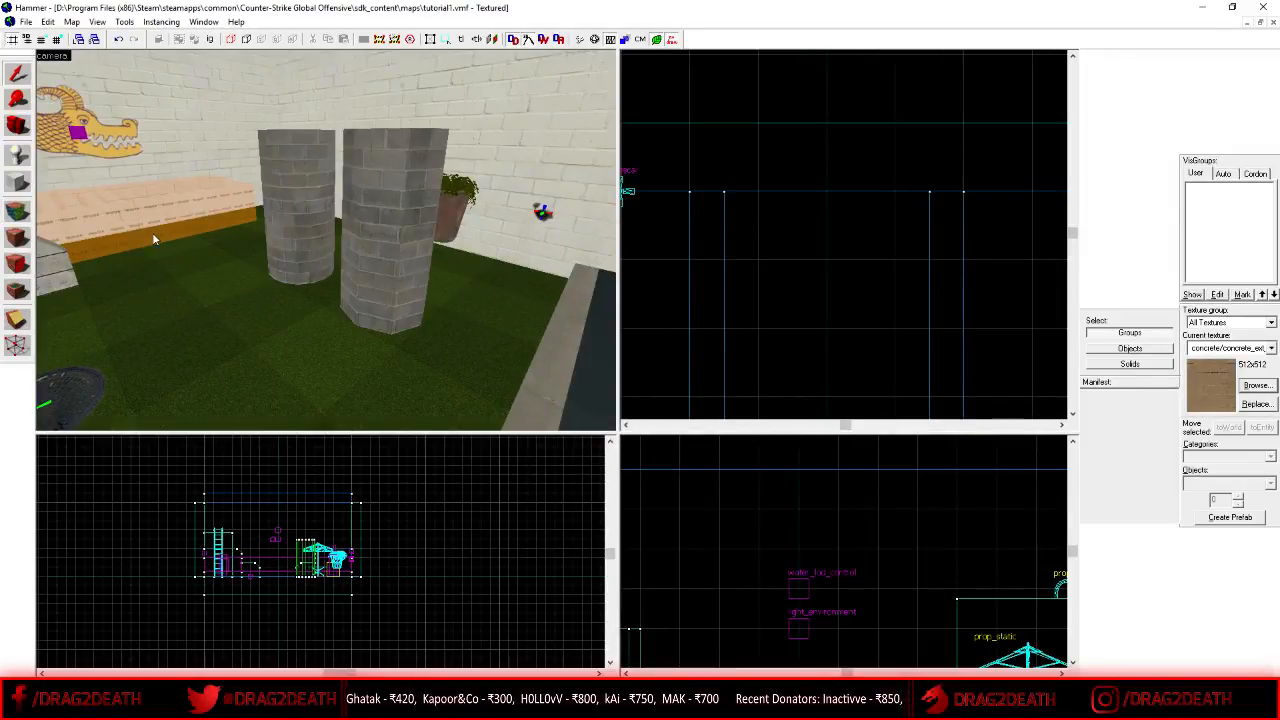
# - Inspect the texture scale and shift of individual side faces on the rounder cylinder, and close face editing
pyautogui.press('z')
pyautogui.press('a')
pyautogui.press('w')
pyautogui.press('z')
pyautogui.hotkey('shift', 'a')
pyautogui.click(265, 249)
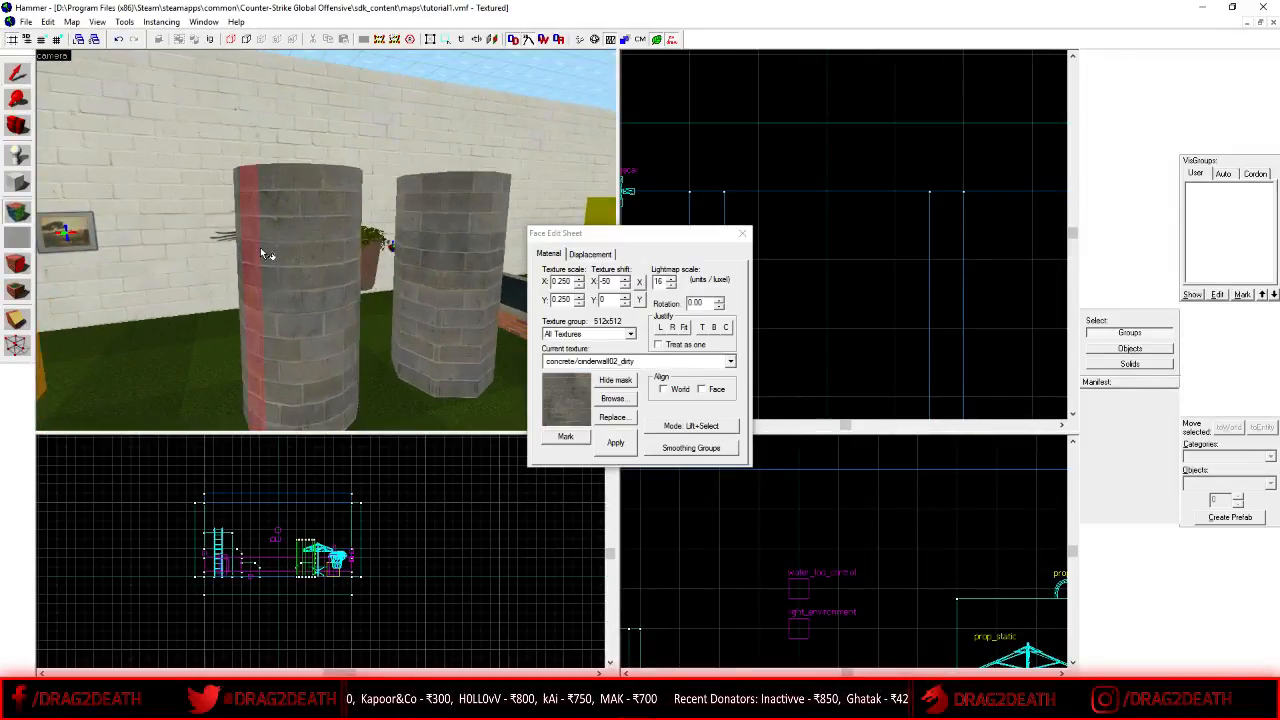
pyautogui.press('z')
pyautogui.press('a')
pyautogui.press('w')
pyautogui.press('z')
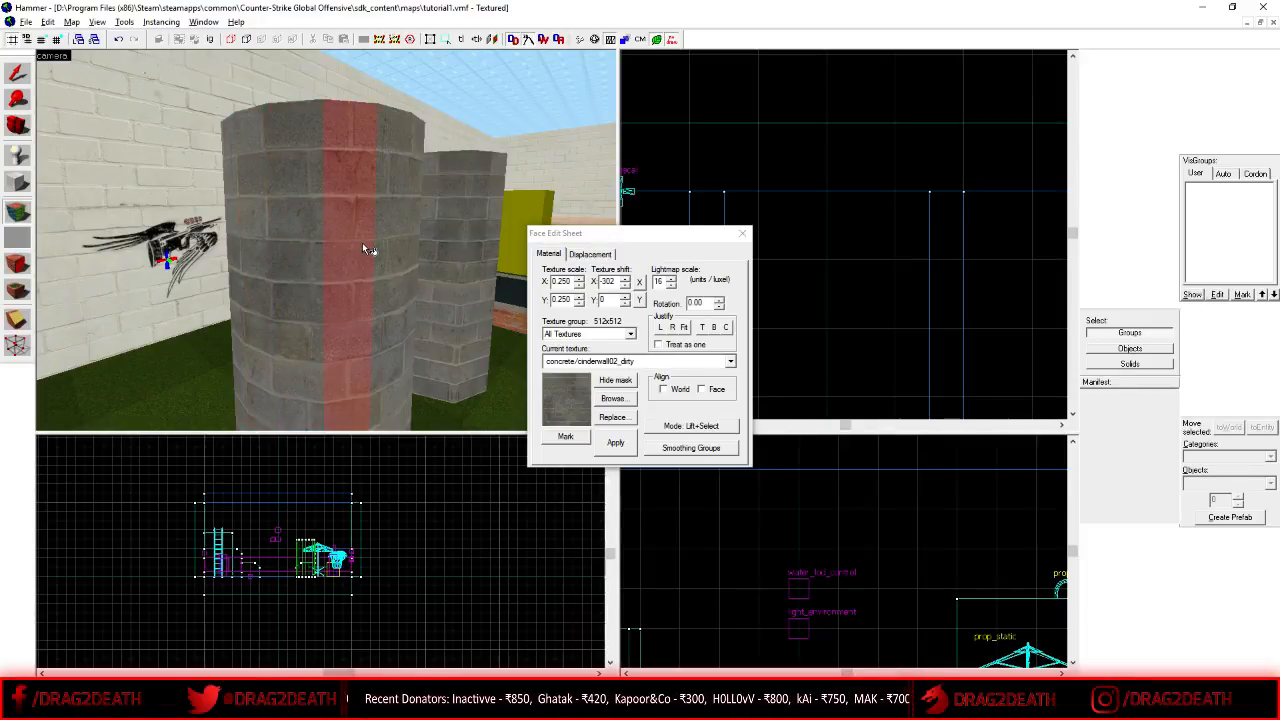
pyautogui.click(743, 233)
pyautogui.press('d')
pyautogui.press('s')
pyautogui.press('z')
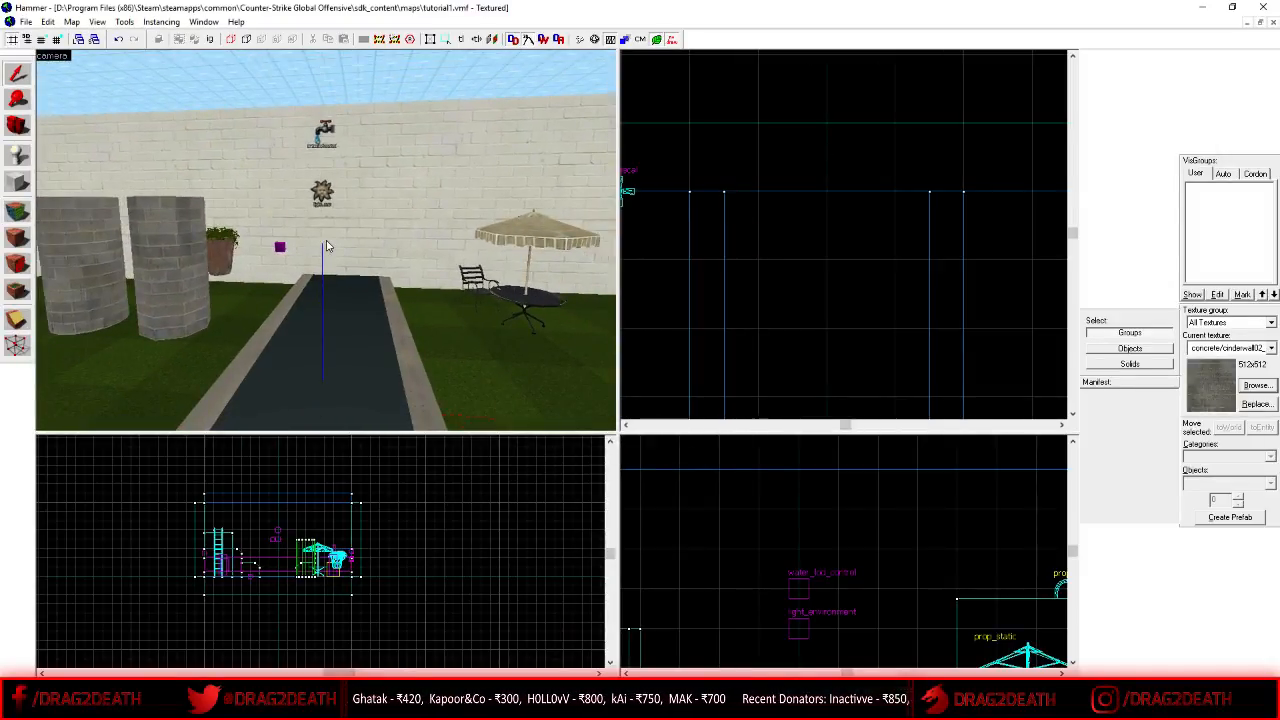
pyautogui.press('s')
pyautogui.press('z')
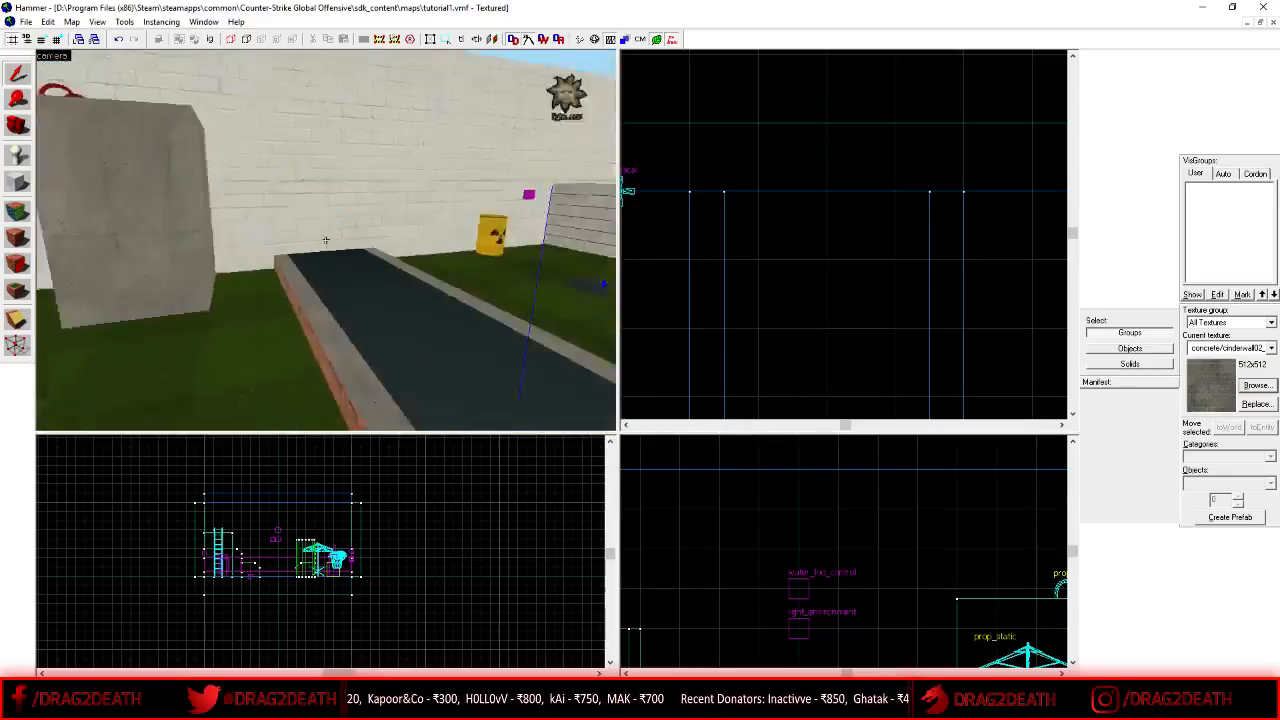
pyautogui.press('s')
pyautogui.press('w')
pyautogui.press('z')
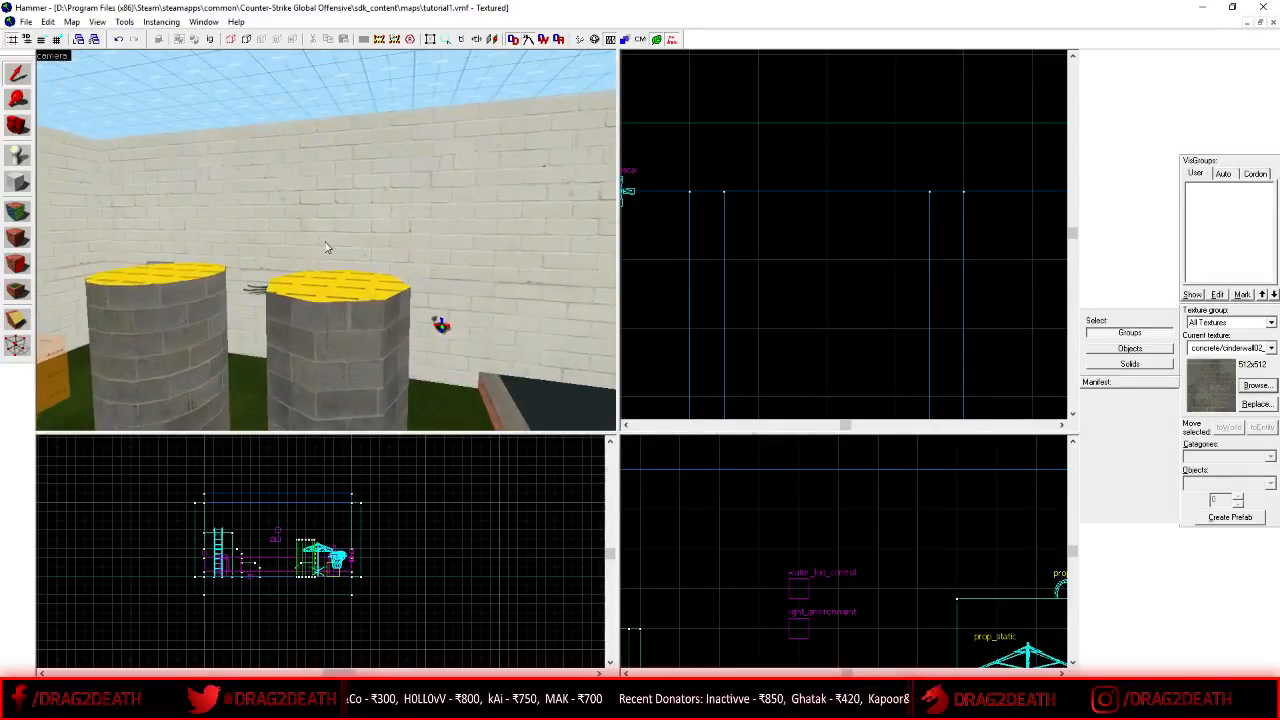
# - With tools/toolsnodraw as the current texture, choose the arch primitive and outline a 64 by 64 unit footprint beside the two cylinders
pyautogui.hotkey('shift', 'a')
pyautogui.click(744, 233)
pyautogui.click(17, 183)
pyautogui.scroll(-1, 811, 227)
pyautogui.click(1271, 483)
pyautogui.click(1215, 500)
pyautogui.scroll(-1, 920, 190)
pyautogui.scroll(-2, 920, 190)
pyautogui.scroll(2, 811, 297)
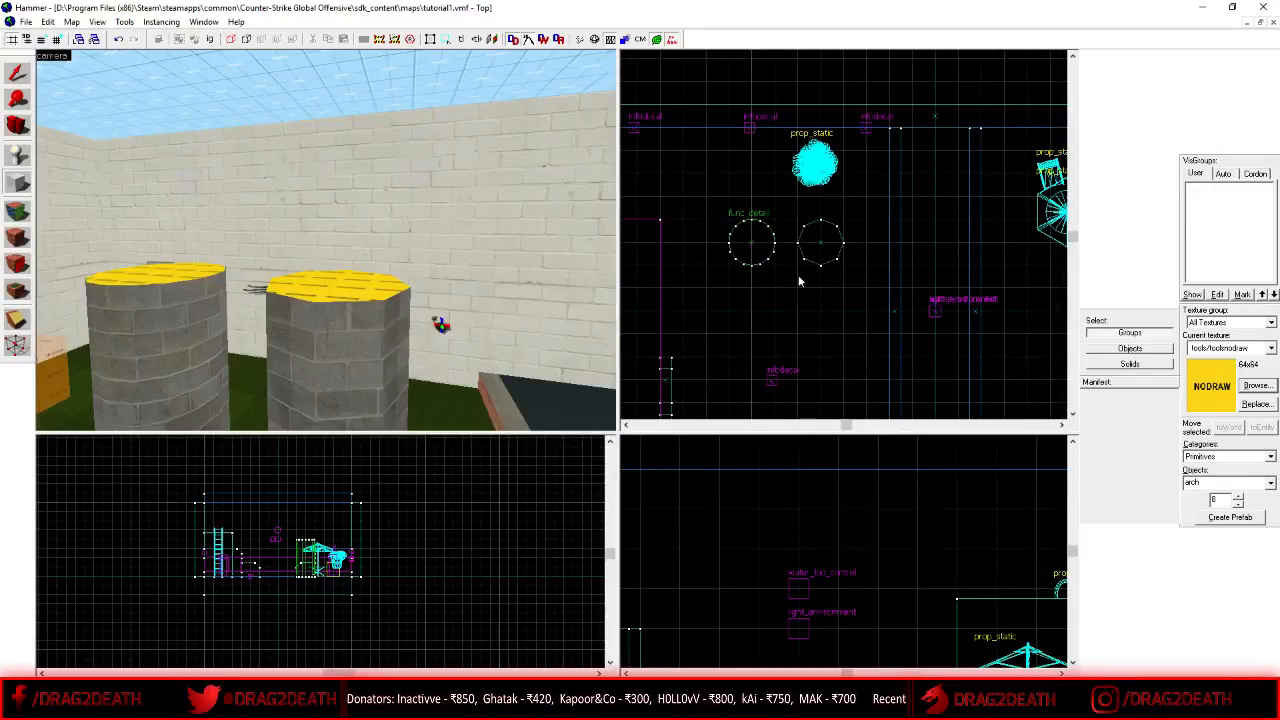
pyautogui.scroll(4, 801, 270)
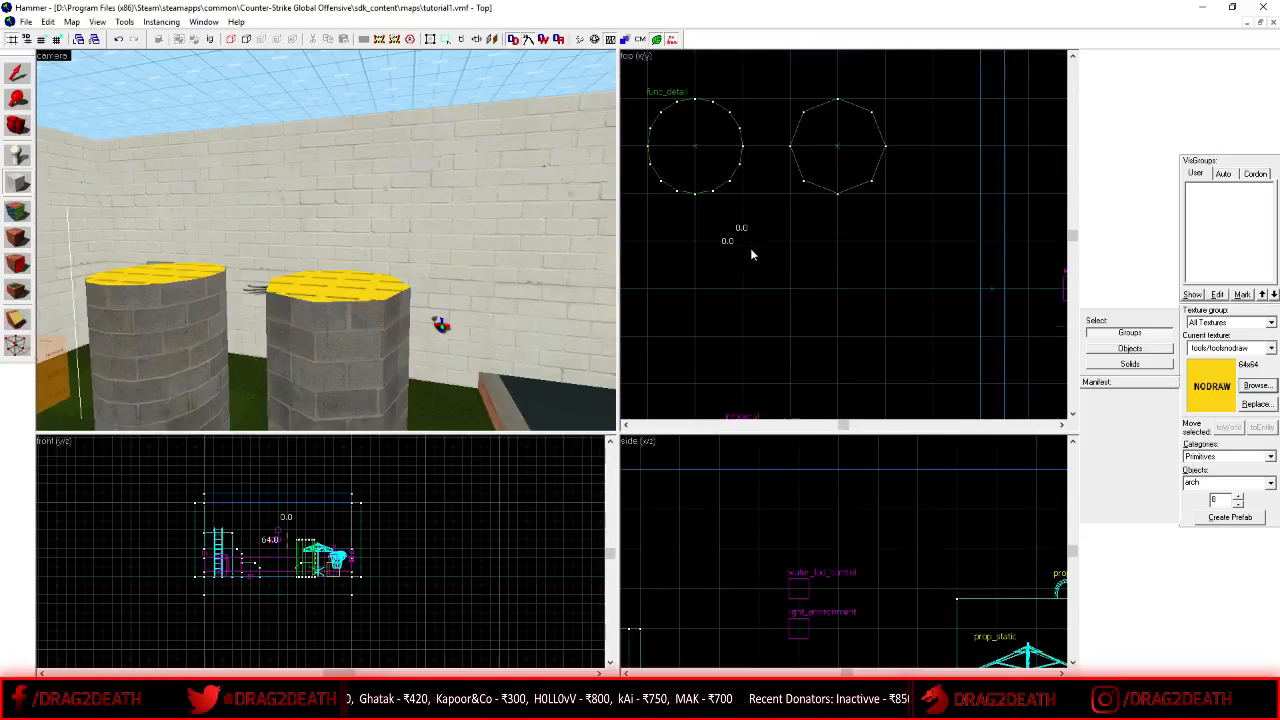
pyautogui.moveTo(824, 319); pyautogui.dragTo(824, 320)
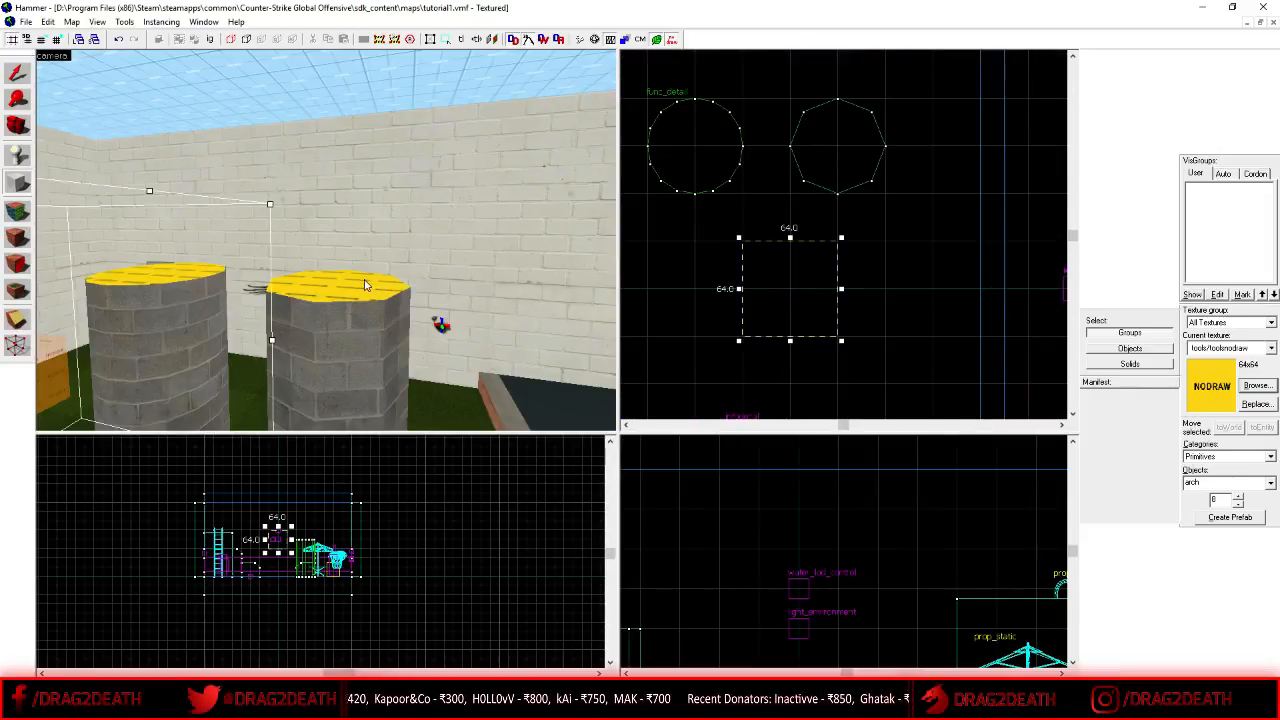
# - Open the arch properties for the 64 by 64 unit outline beside the two cylinders
pyautogui.press('z')
pyautogui.press('s')
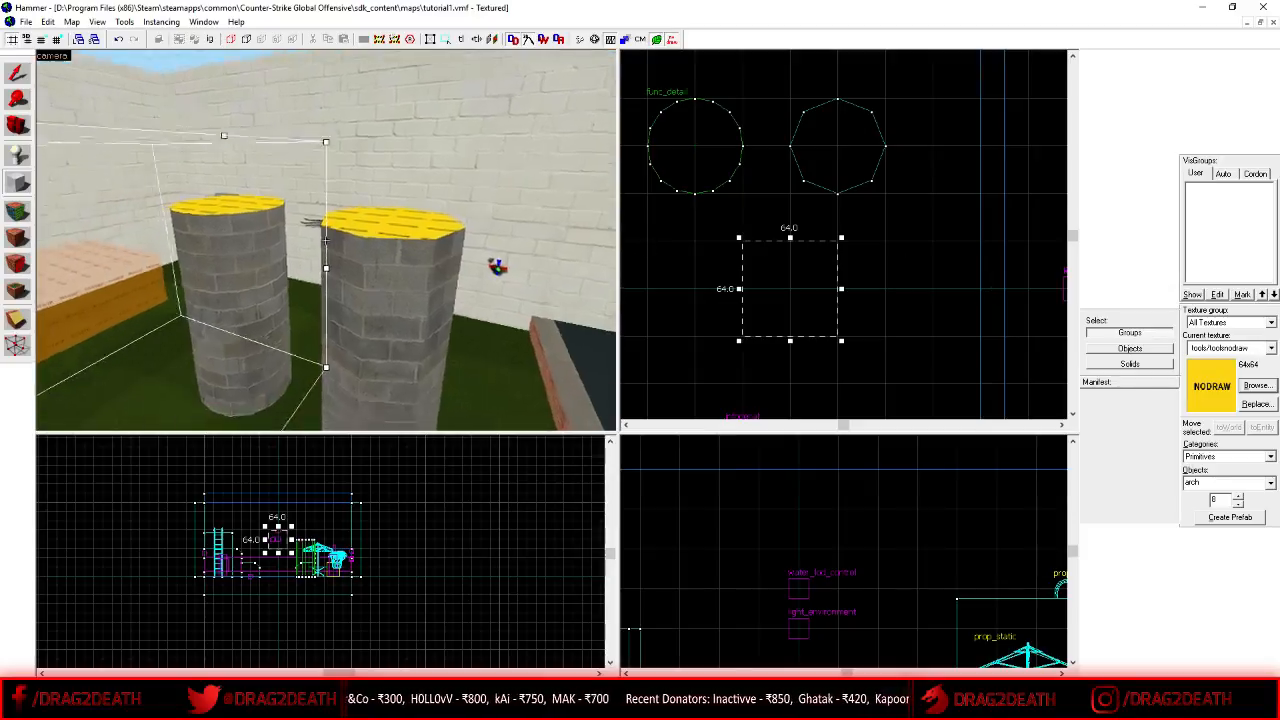
pyautogui.scroll(4, 268, 514)
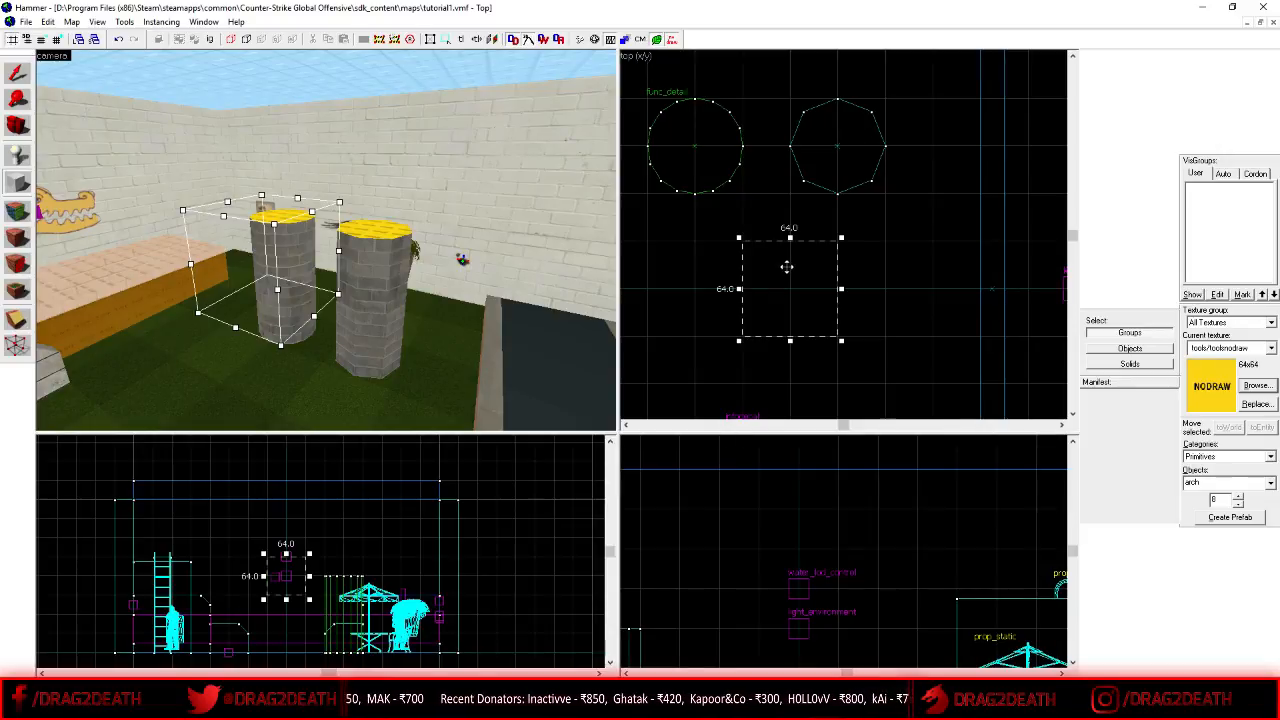
pyautogui.click(287, 552)
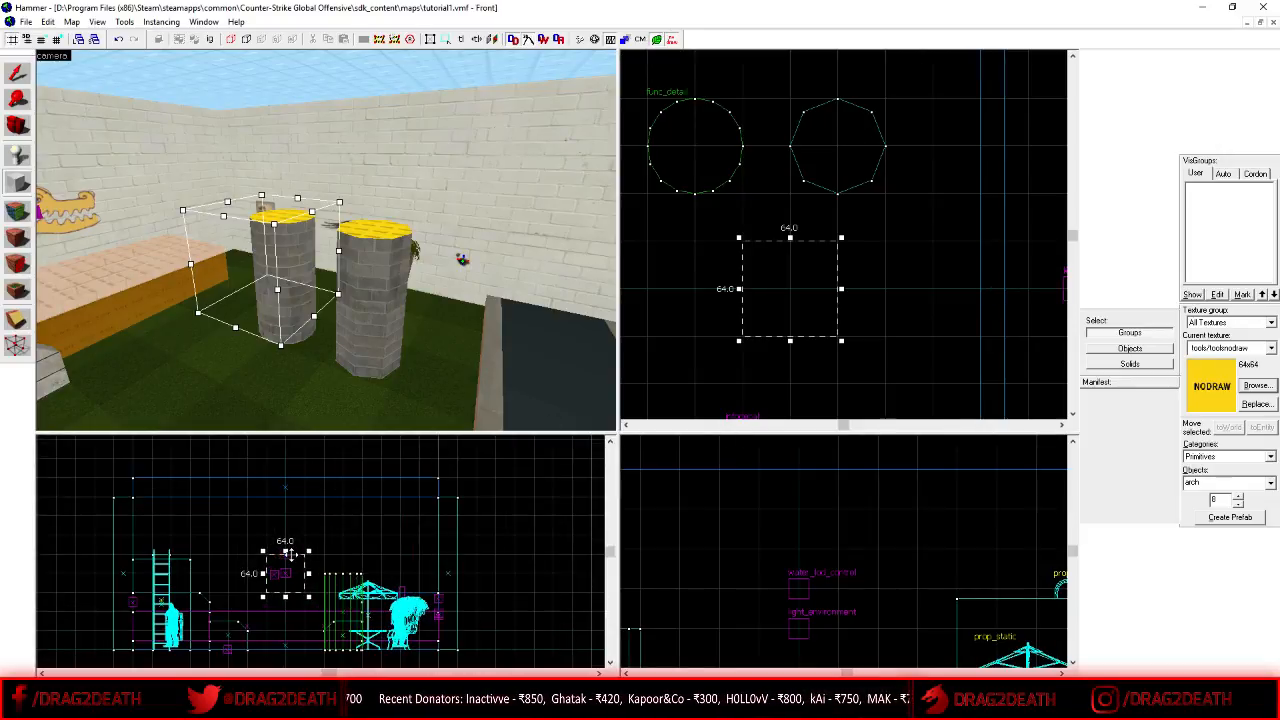
pyautogui.scroll(2, 287, 552)
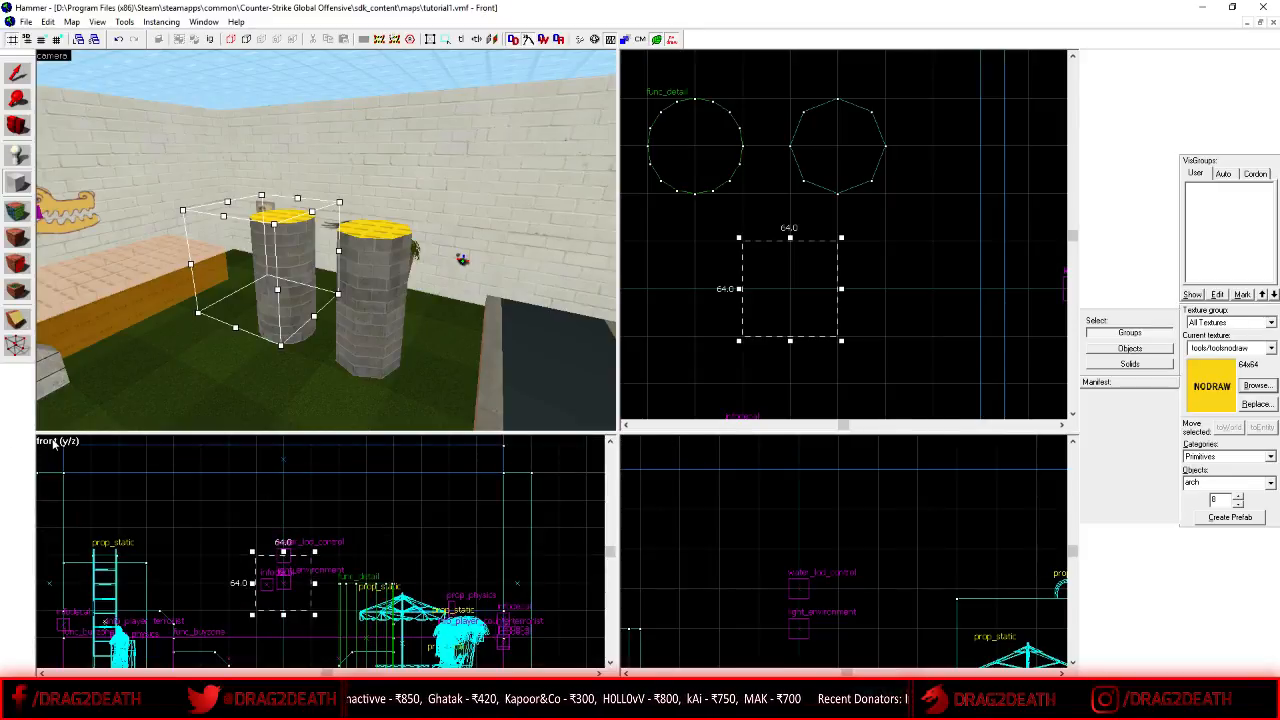
pyautogui.click(768, 322)
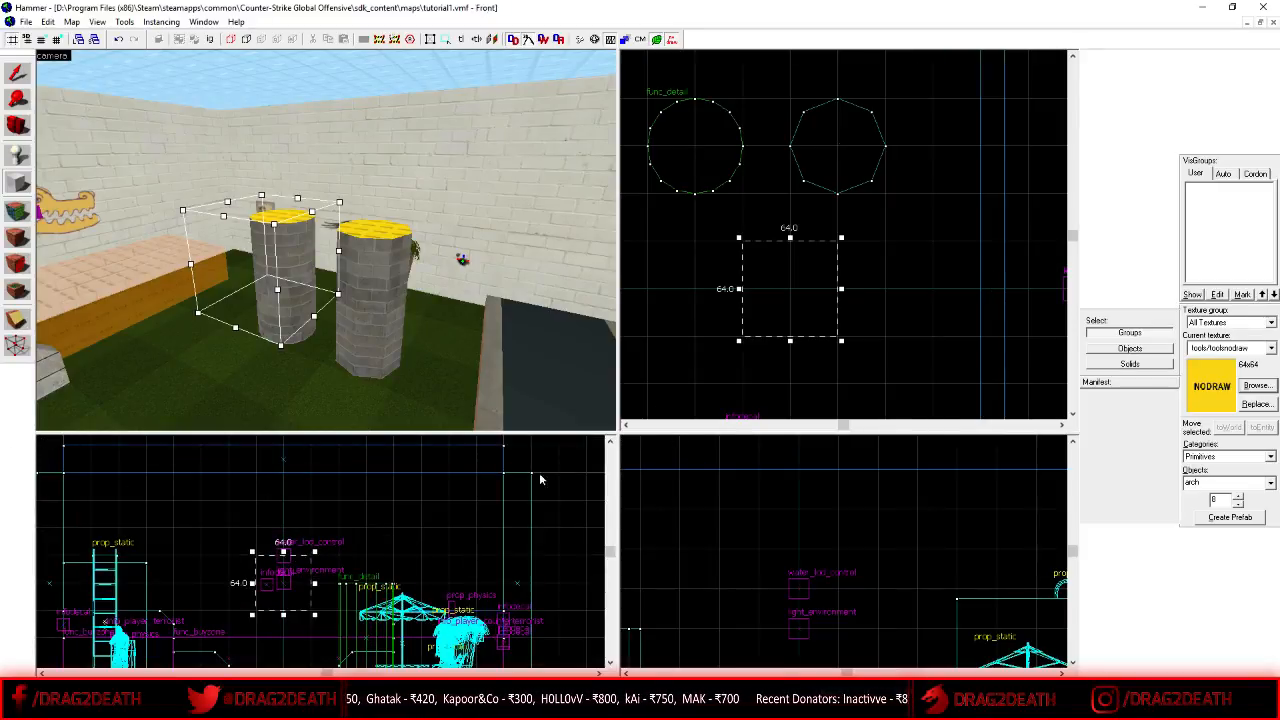
pyautogui.press('Return')
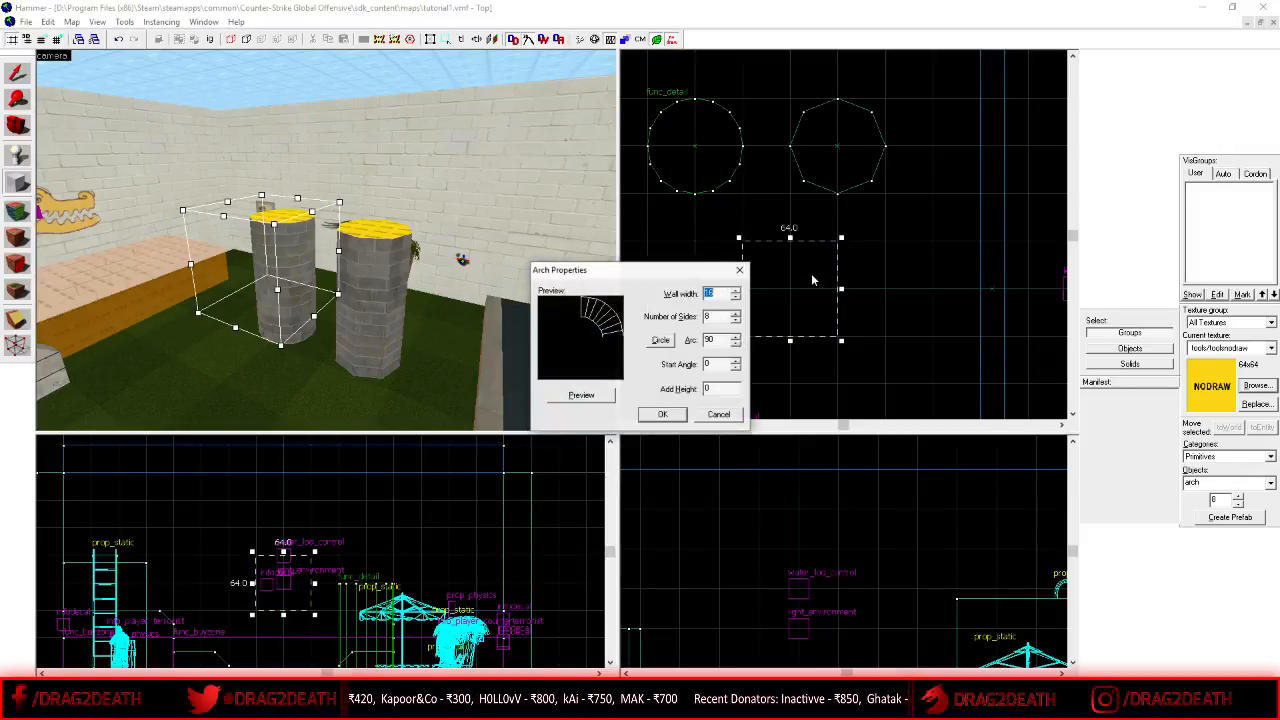
pyautogui.moveTo(603, 273); pyautogui.dragTo(603, 247)
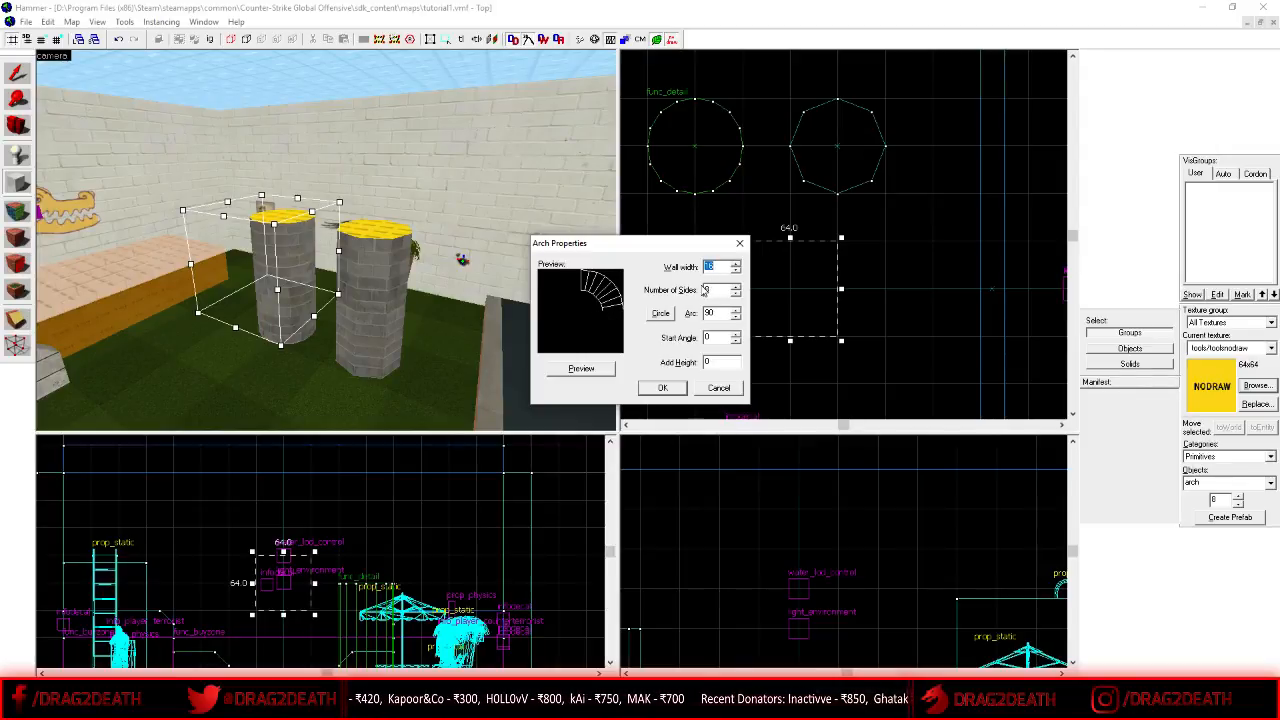
# - Preview the arch with a wall width of 8, and again with a wall width of 32
pyautogui.write('8')
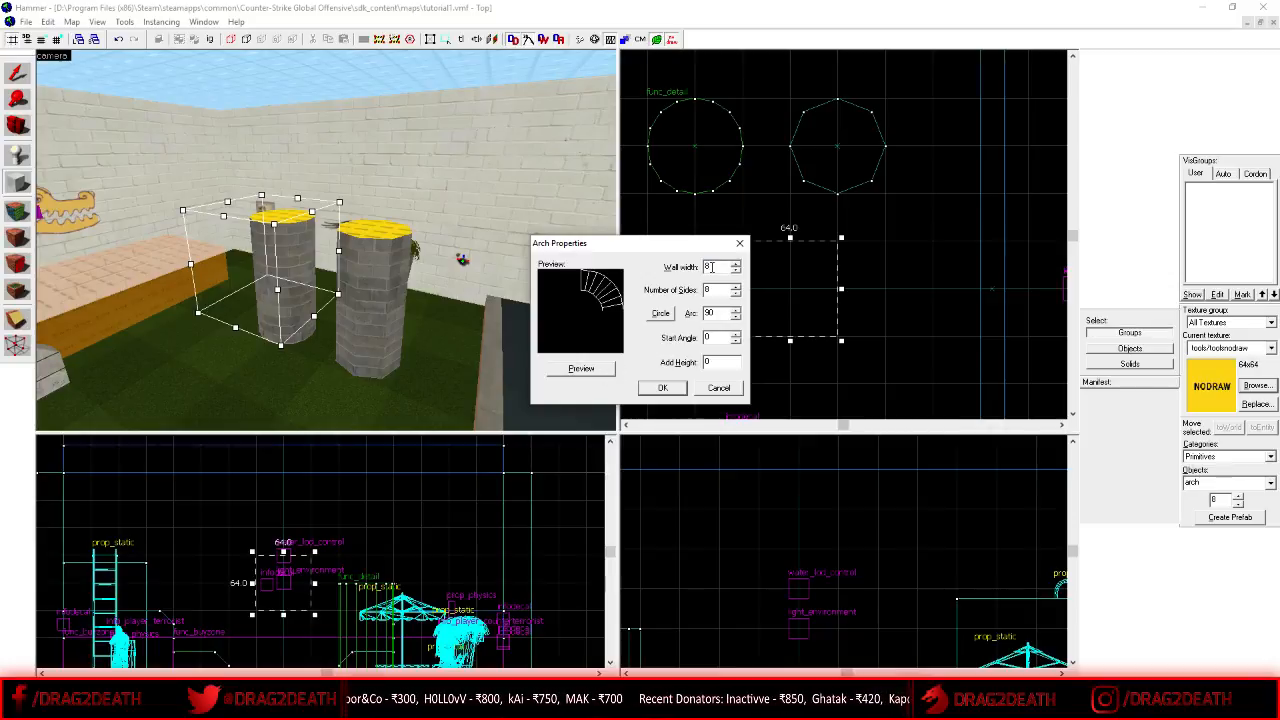
pyautogui.click(582, 369)
pyautogui.doubleClick(724, 268)
pyautogui.write('32')
pyautogui.click(601, 371)
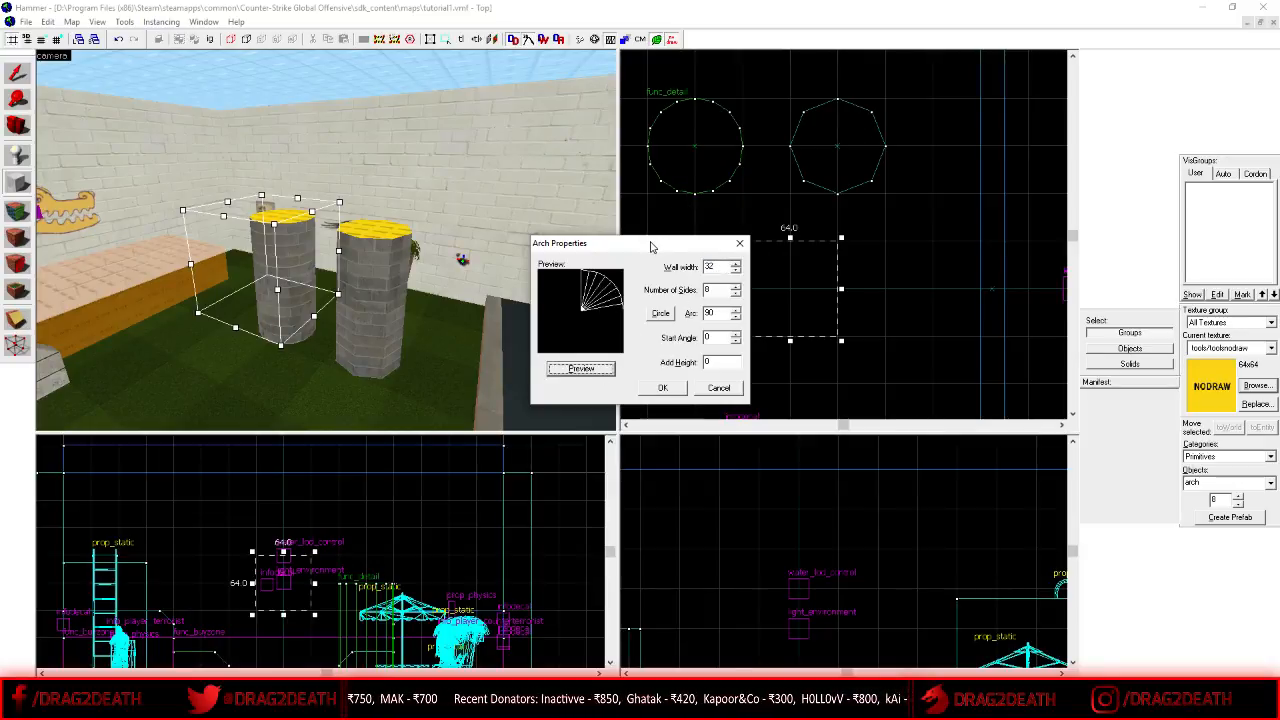
# - Preview the arch with a wall width of 16, and set the wall width to 8 with a refreshed preview
pyautogui.moveTo(651, 243); pyautogui.dragTo(553, 222)
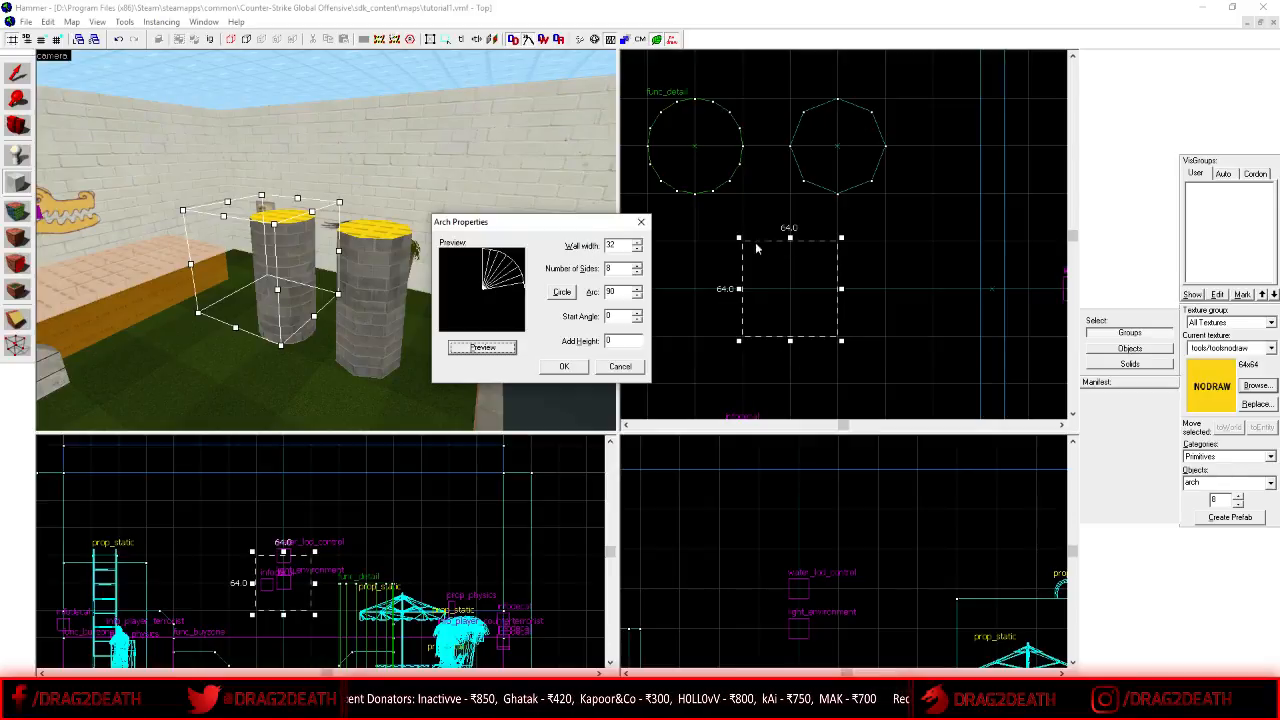
pyautogui.doubleClick(612, 246)
pyautogui.write('16')
pyautogui.click(483, 349)
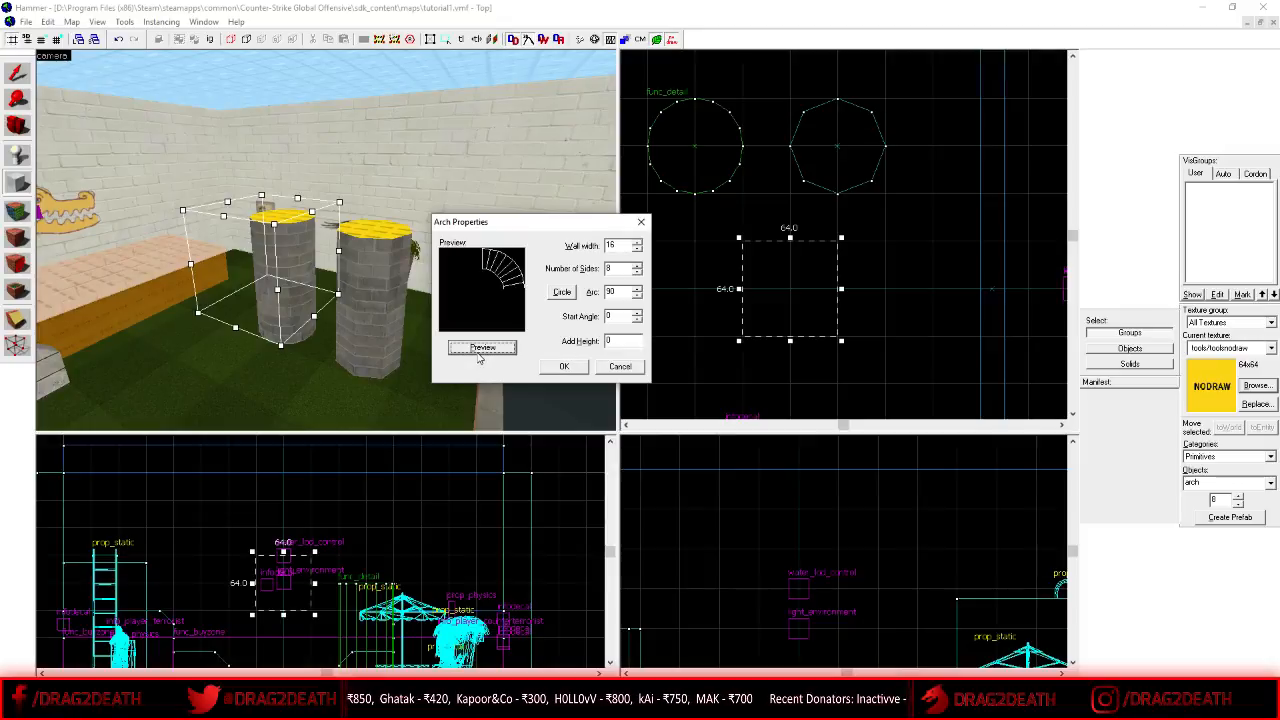
pyautogui.doubleClick(612, 246)
pyautogui.write('8')
pyautogui.click(481, 350)
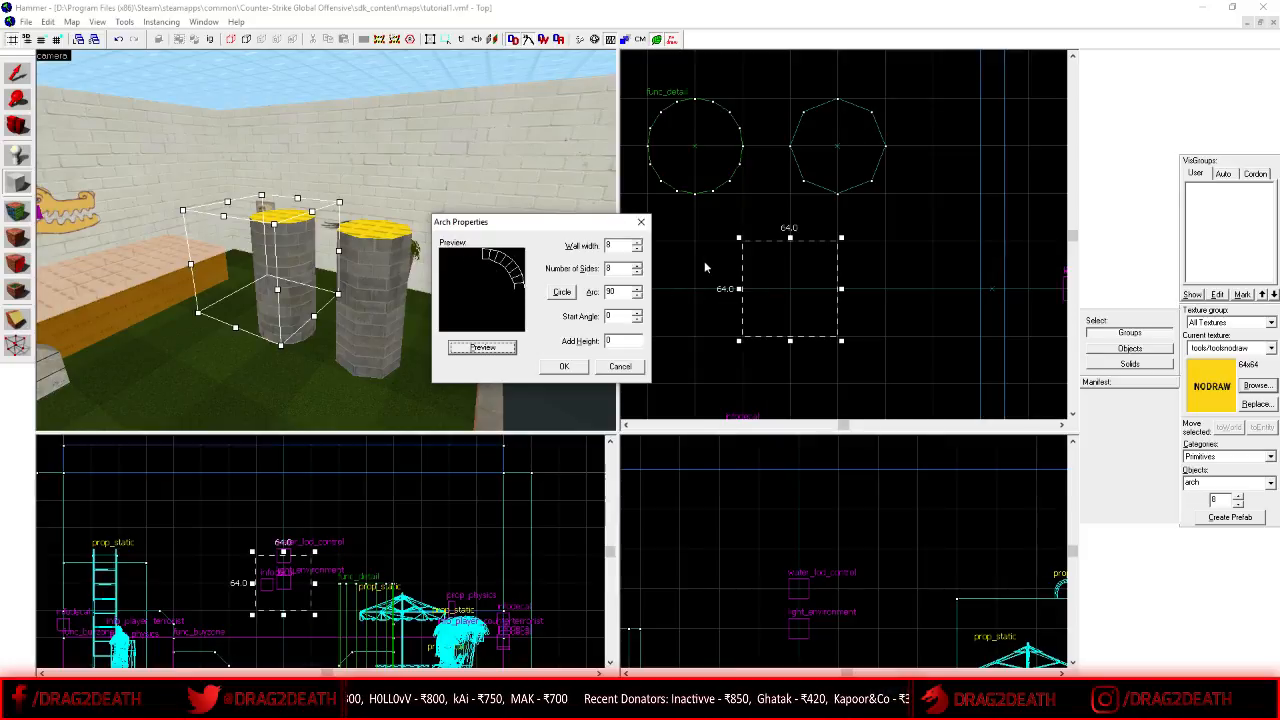
# - Switch the arch to a full circle and preview it
pyautogui.doubleClick(618, 270)
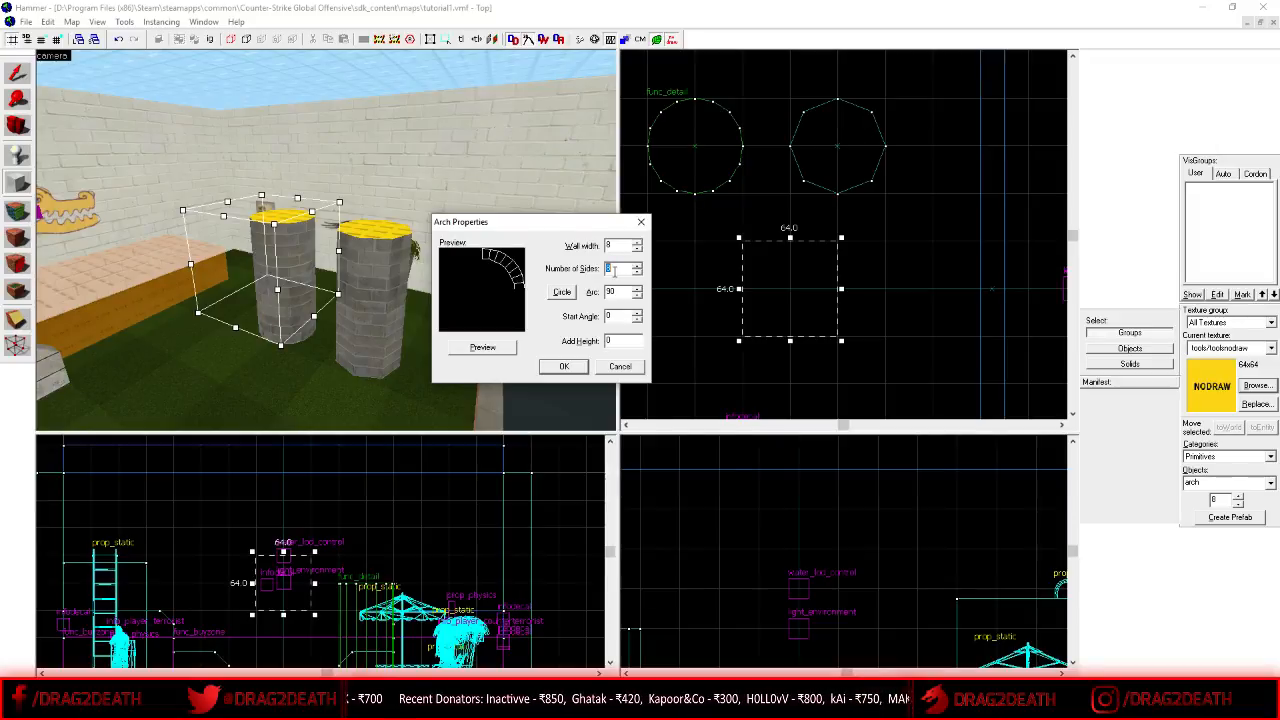
pyautogui.click(561, 292)
pyautogui.click(503, 348)
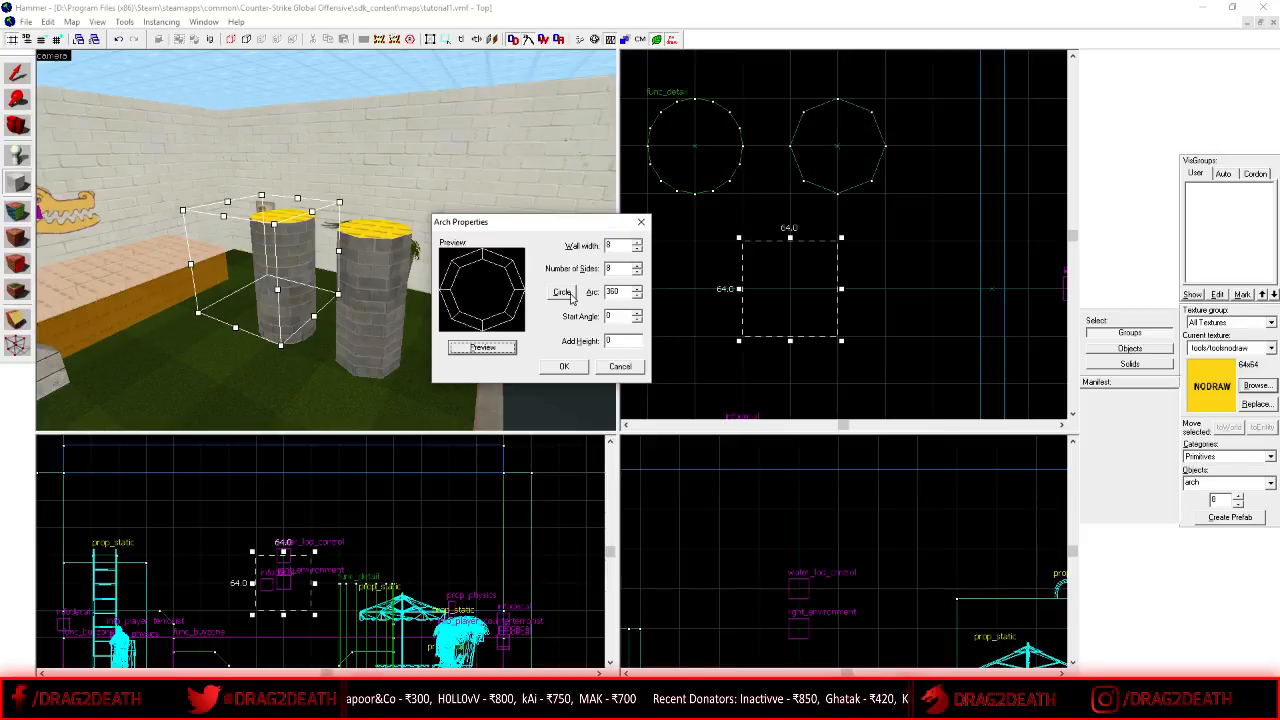
# - Set the arc to 180 degrees, preview it, and create the eight-sided arch
pyautogui.doubleClick(617, 292)
pyautogui.write('180')
pyautogui.click(495, 349)
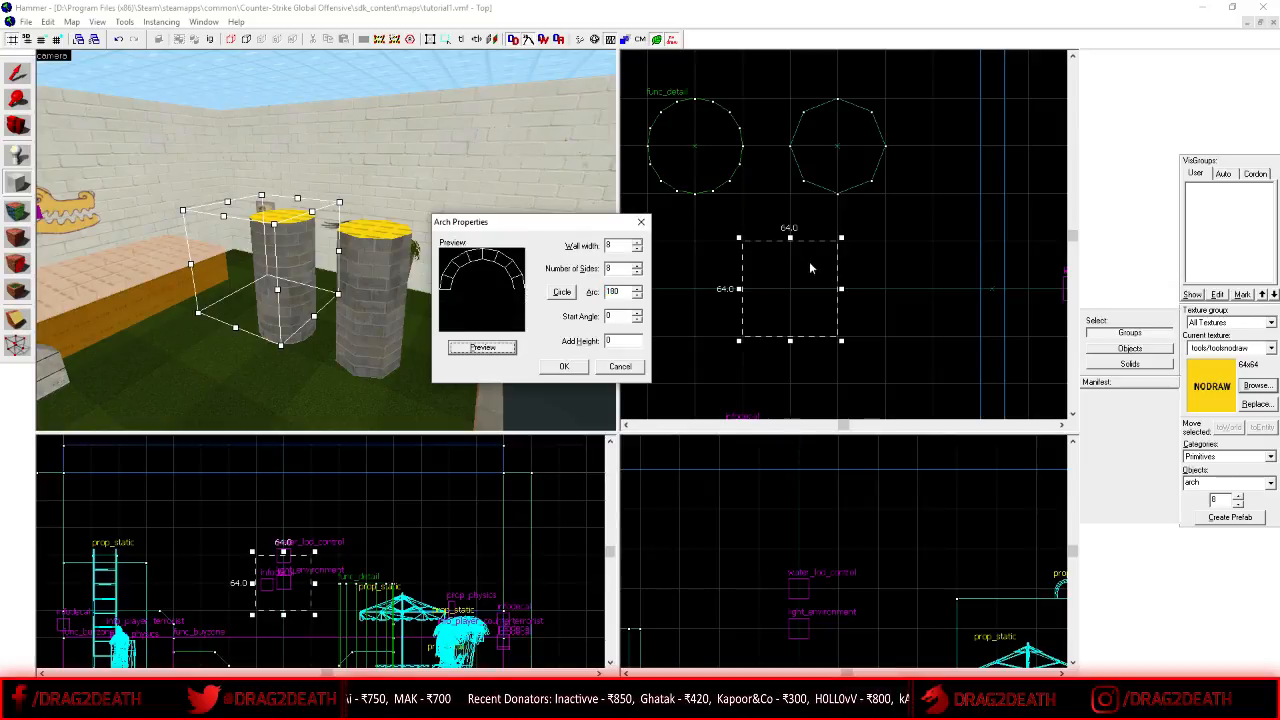
pyautogui.click(561, 366)
pyautogui.scroll(2, 760, 262)
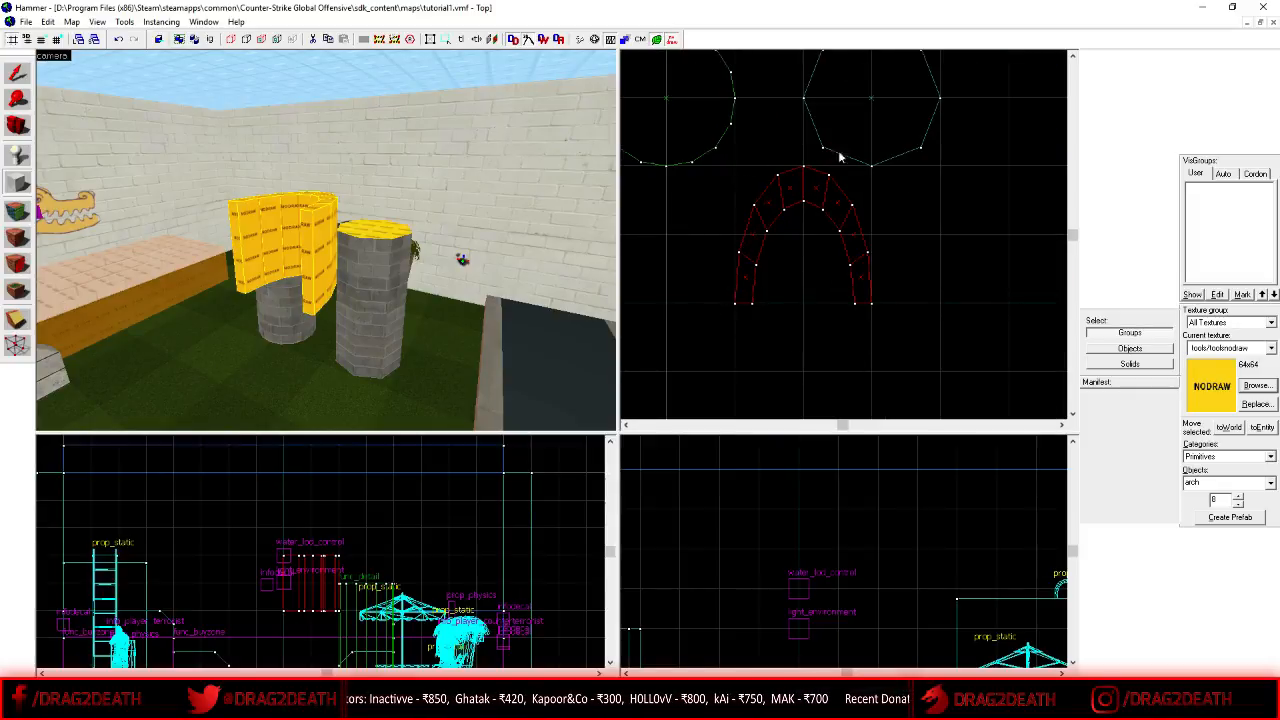
# - Delete the new arch and outline another 64 by 64 unit arch footprint below the two cylinders in the top view
pyautogui.click(16, 73)
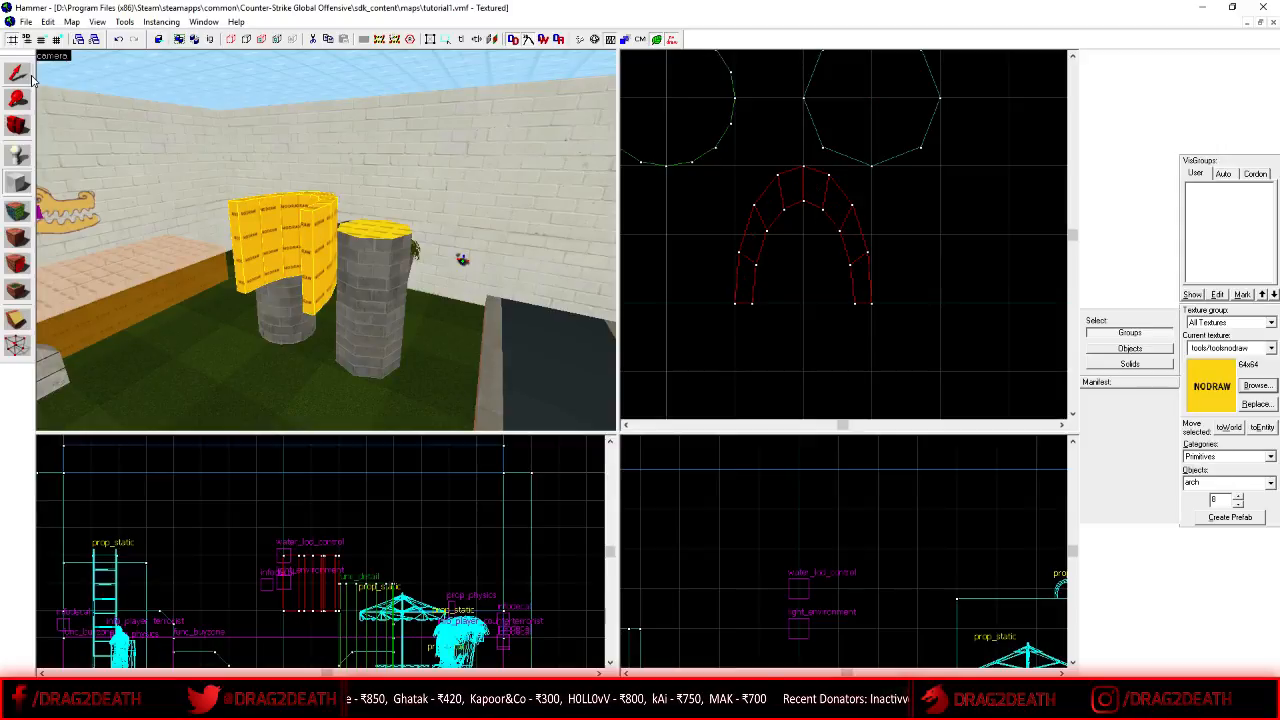
pyautogui.press('Delete')
pyautogui.hotkey('shift', 'b')
pyautogui.moveTo(731, 232); pyautogui.dragTo(875, 375)
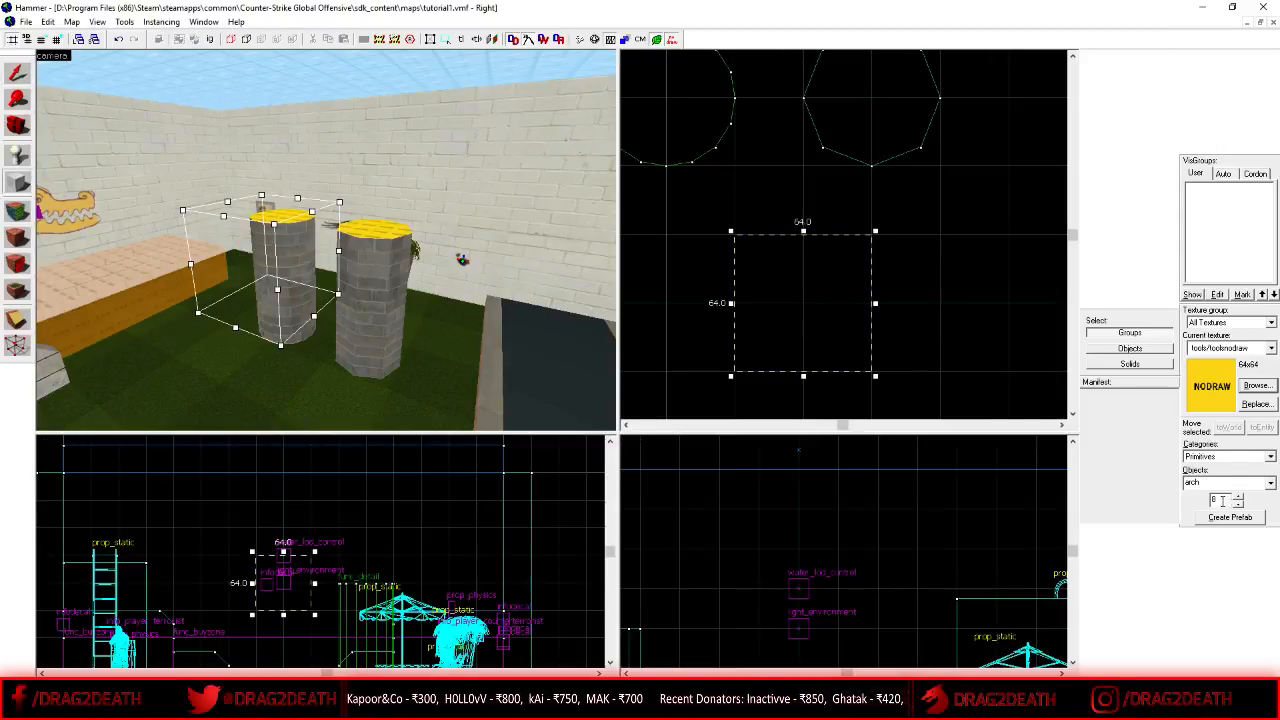
# - In the new arch's properties, choose a full circle with wall width 8 and 16 sides, previewing the shape
pyautogui.press('Return')
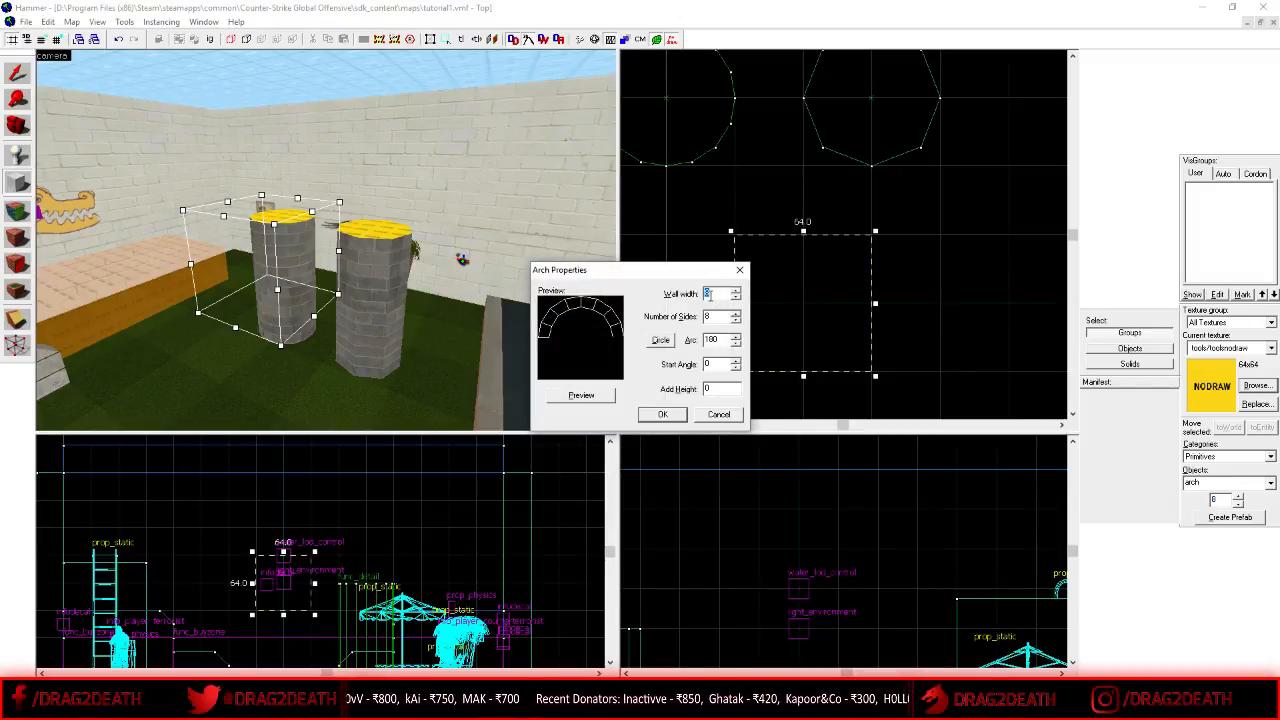
pyautogui.click(660, 340)
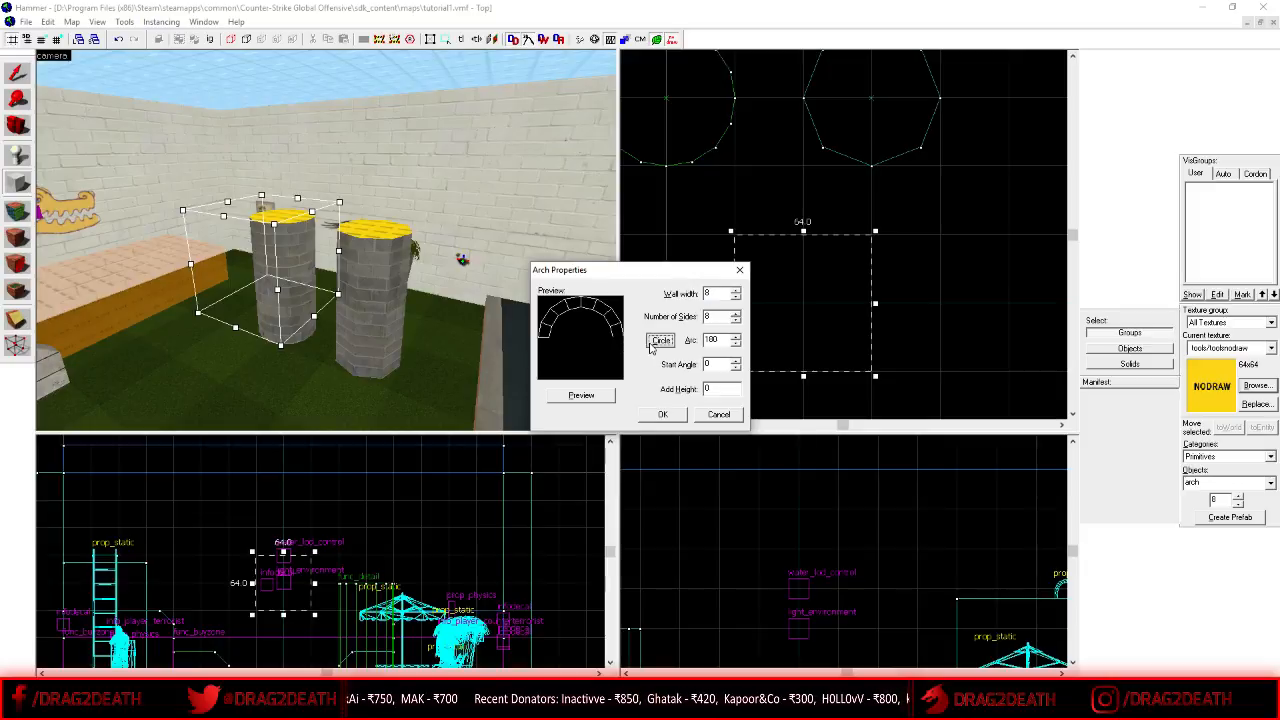
pyautogui.click(603, 396)
pyautogui.doubleClick(715, 294)
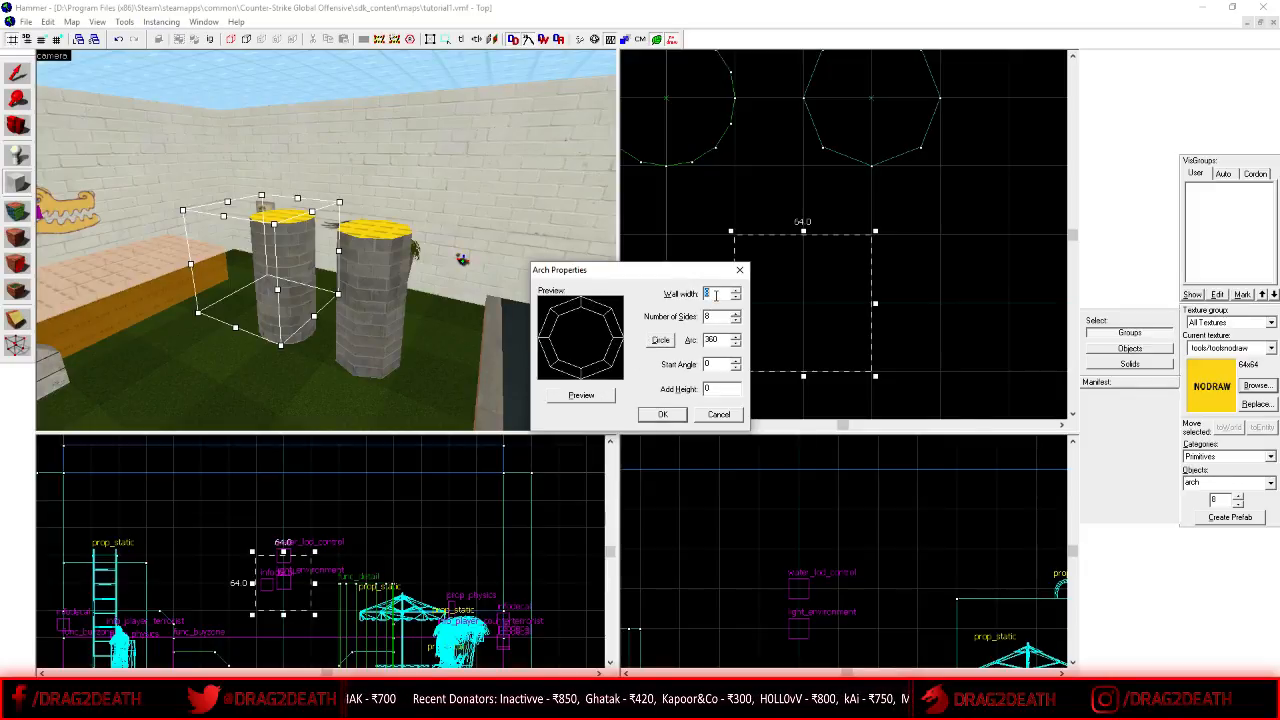
pyautogui.click(604, 398)
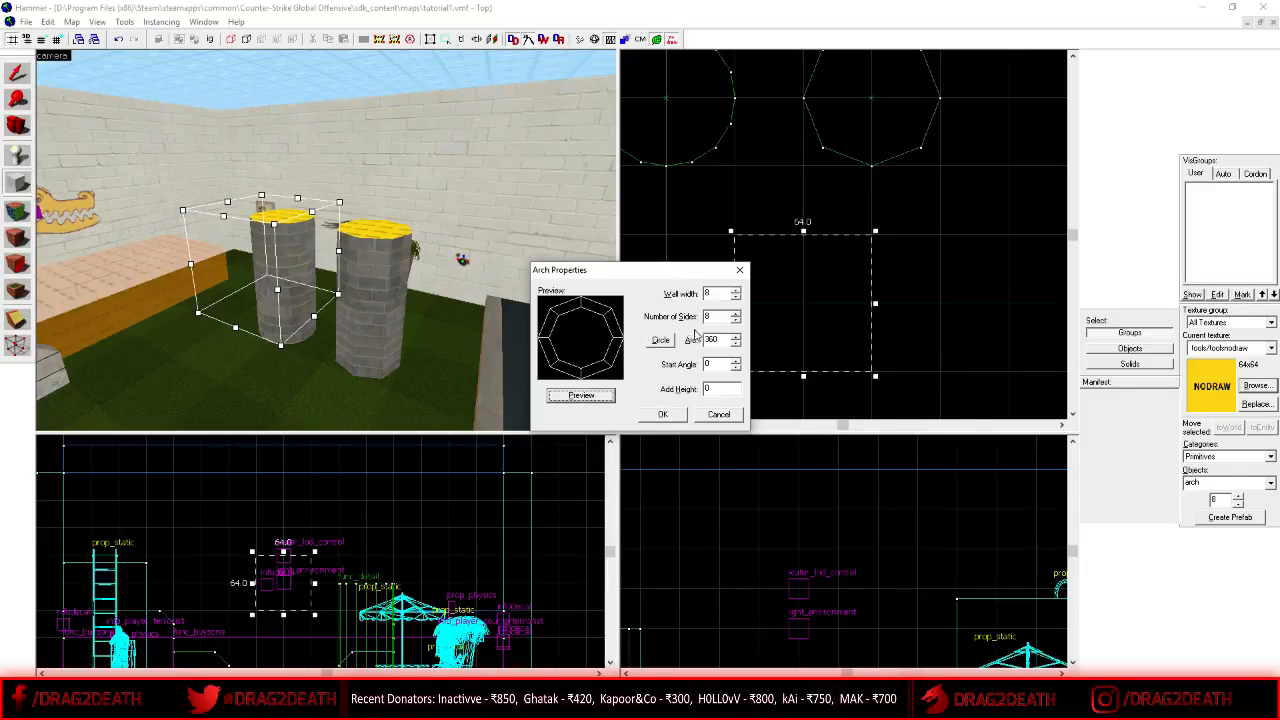
pyautogui.click(710, 318)
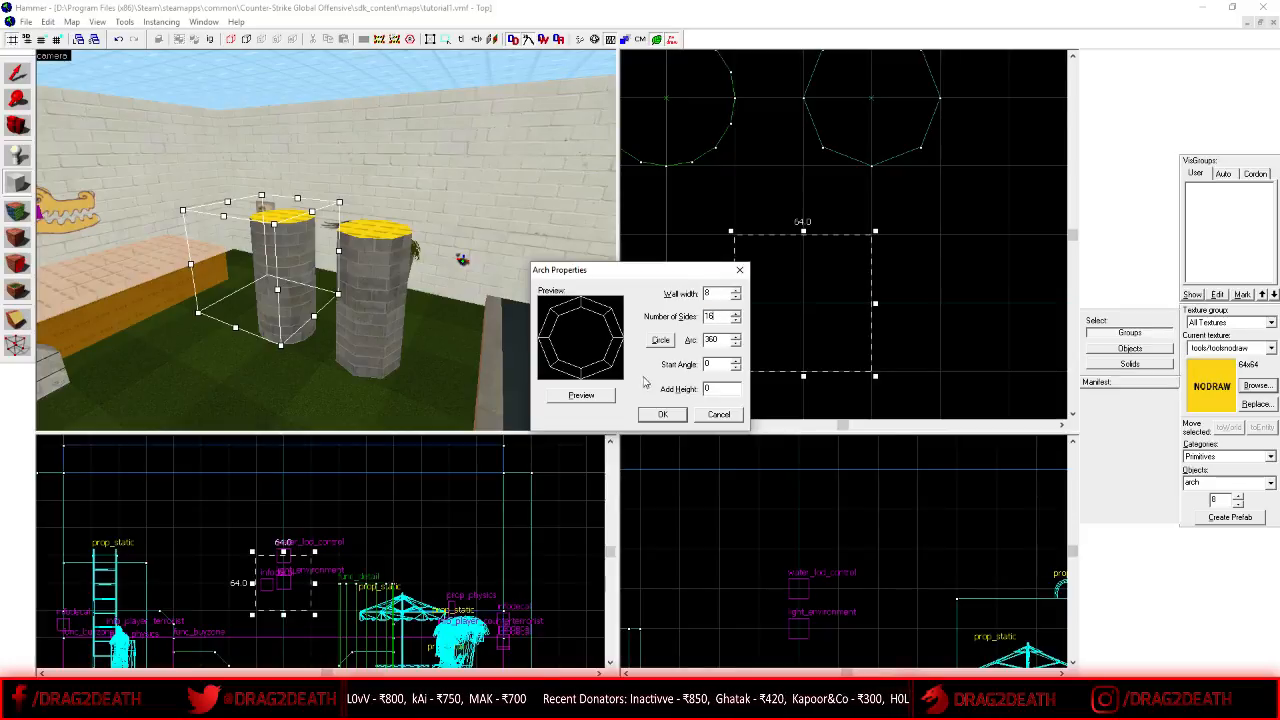
pyautogui.click(600, 403)
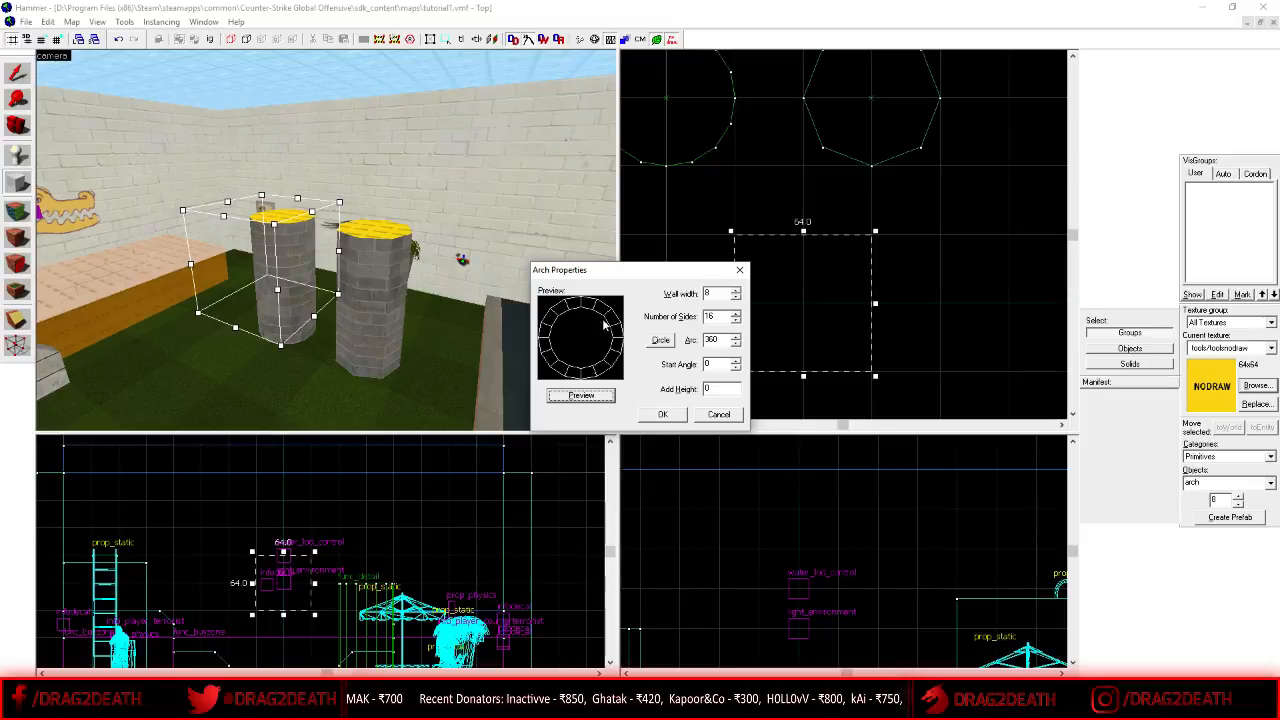
# - Preview the full circle with a start angle of 90 degrees, and reset the start angle to 0
pyautogui.click(710, 364)
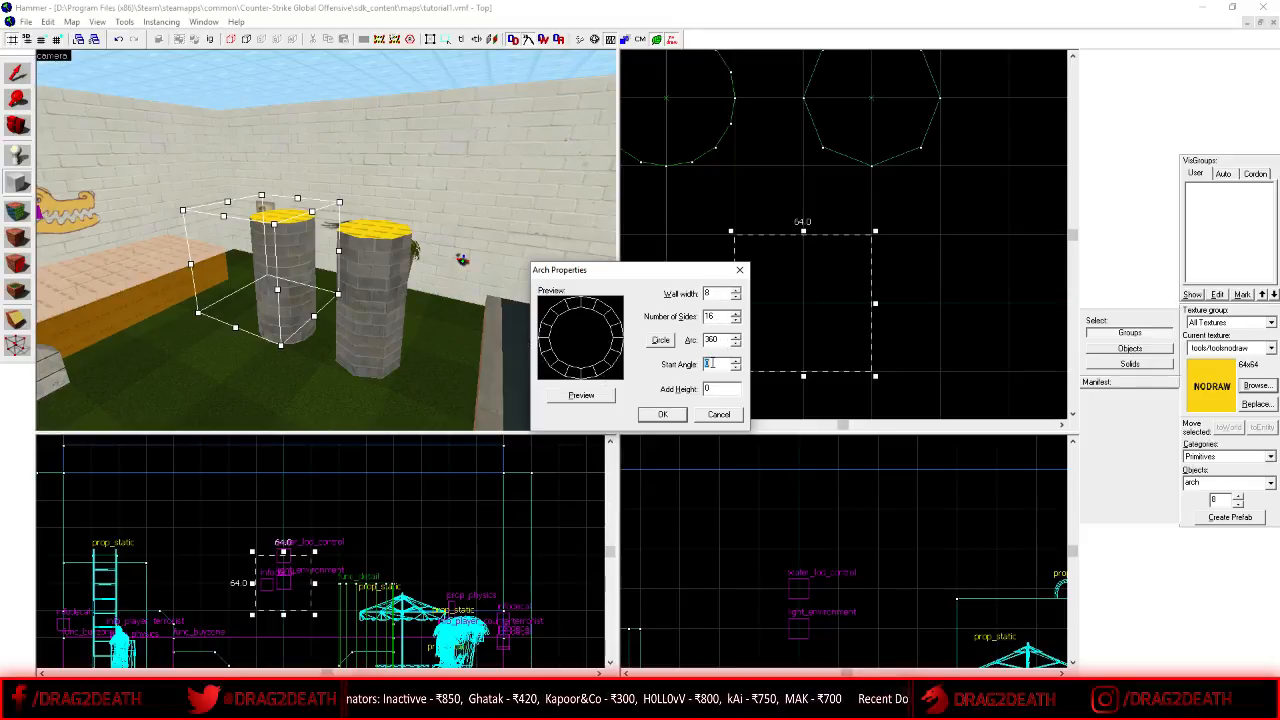
pyautogui.write('90')
pyautogui.click(582, 395)
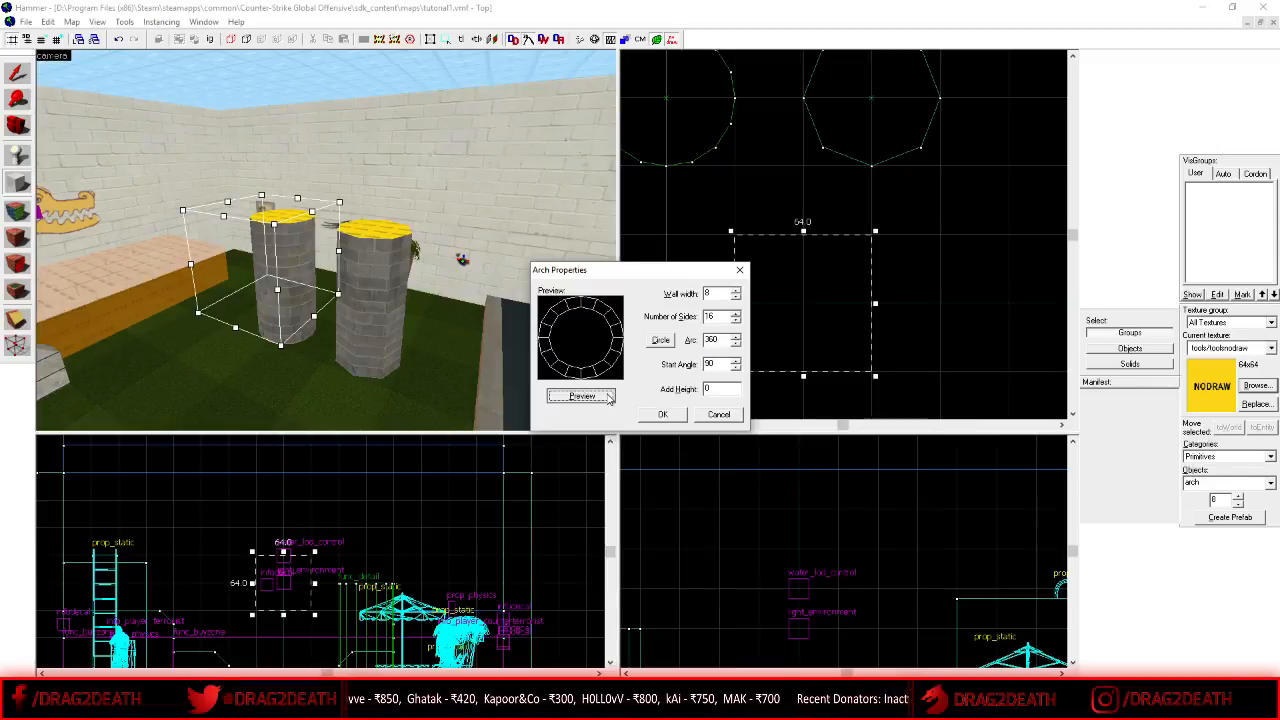
pyautogui.doubleClick(710, 364)
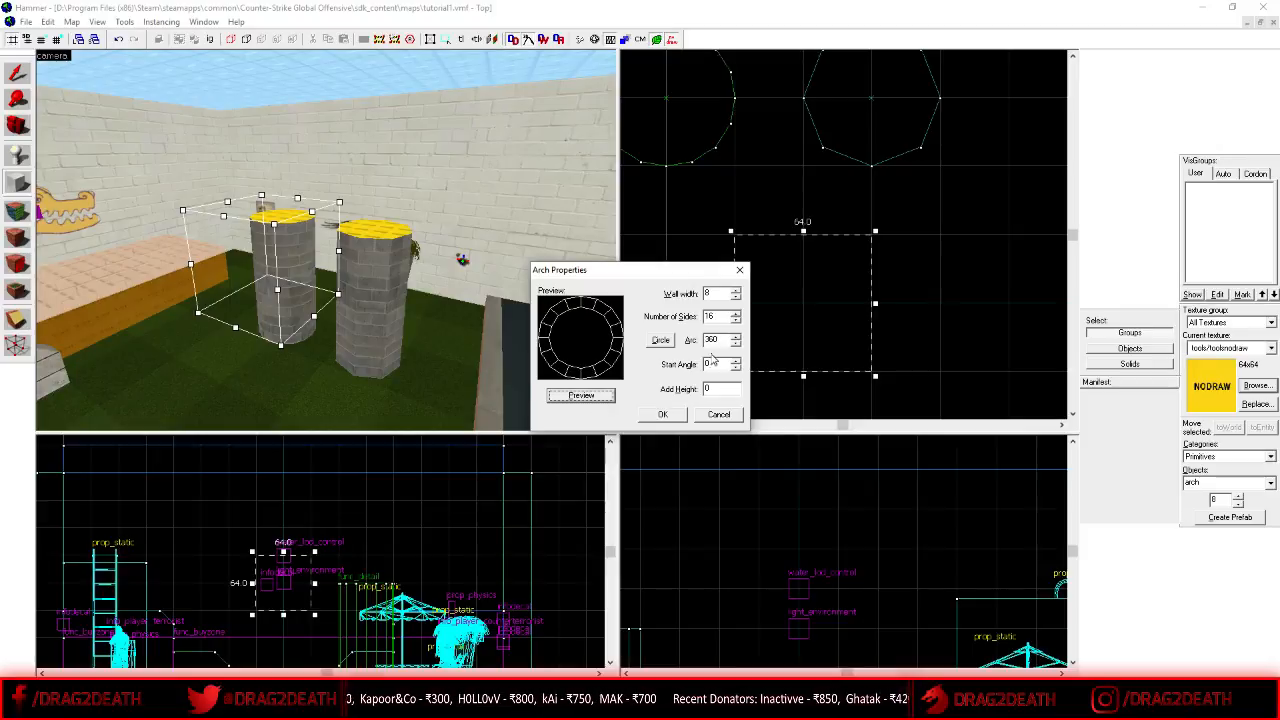
# - Set the arc to 180 degrees and preview the 16-sided half arch
pyautogui.click(727, 337)
pyautogui.write('180')
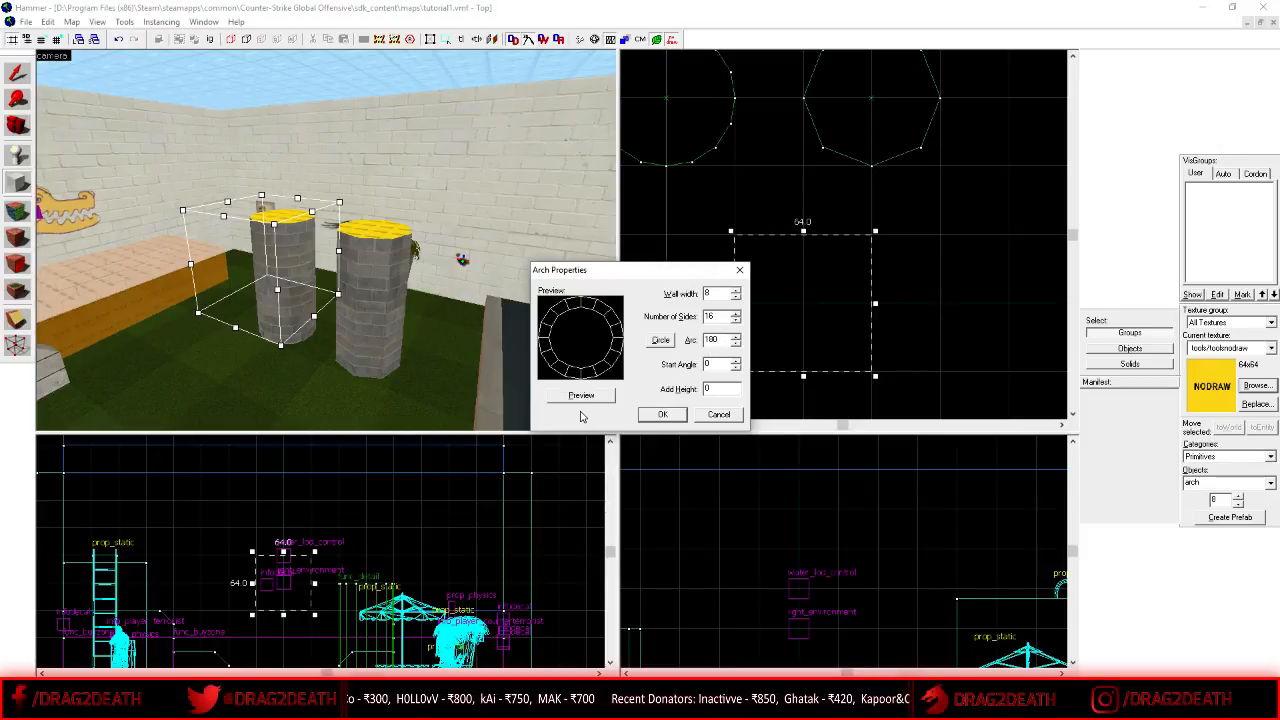
pyautogui.click(586, 396)
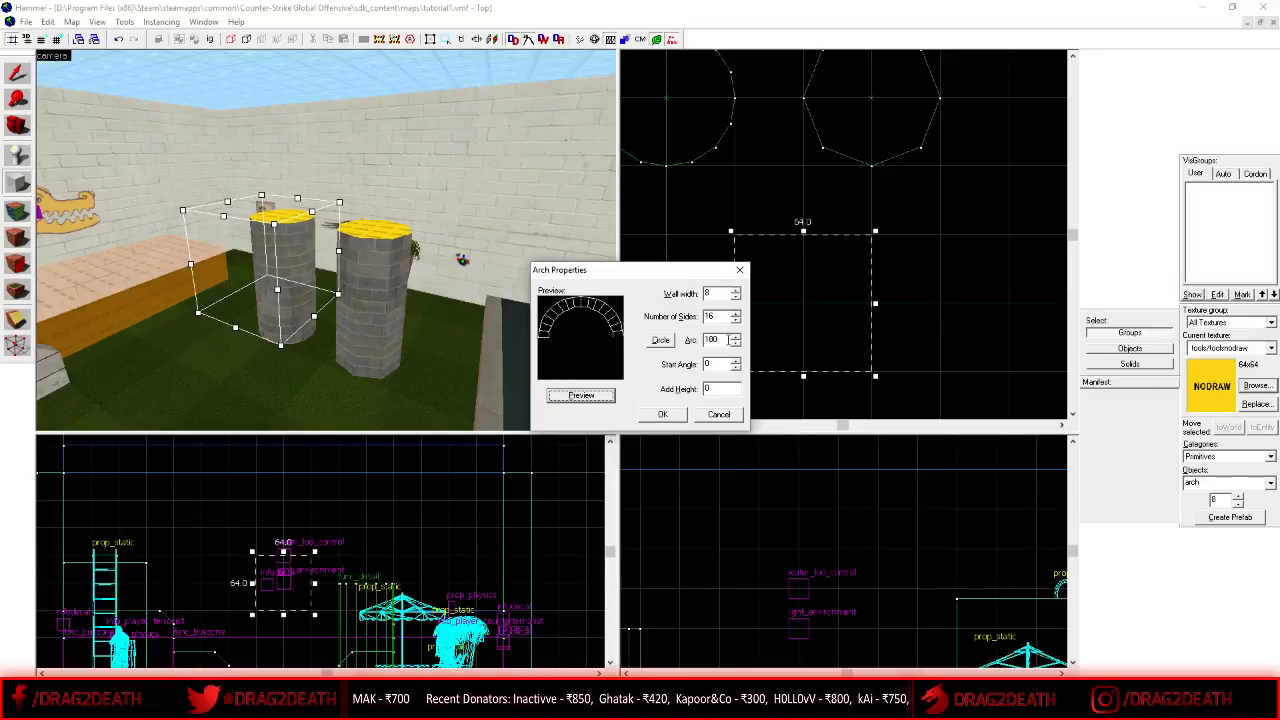
# - Preview the half arch with a start angle of 90 degrees, and return the start angle to 0
pyautogui.doubleClick(712, 365)
pyautogui.write('90')
pyautogui.click(608, 397)
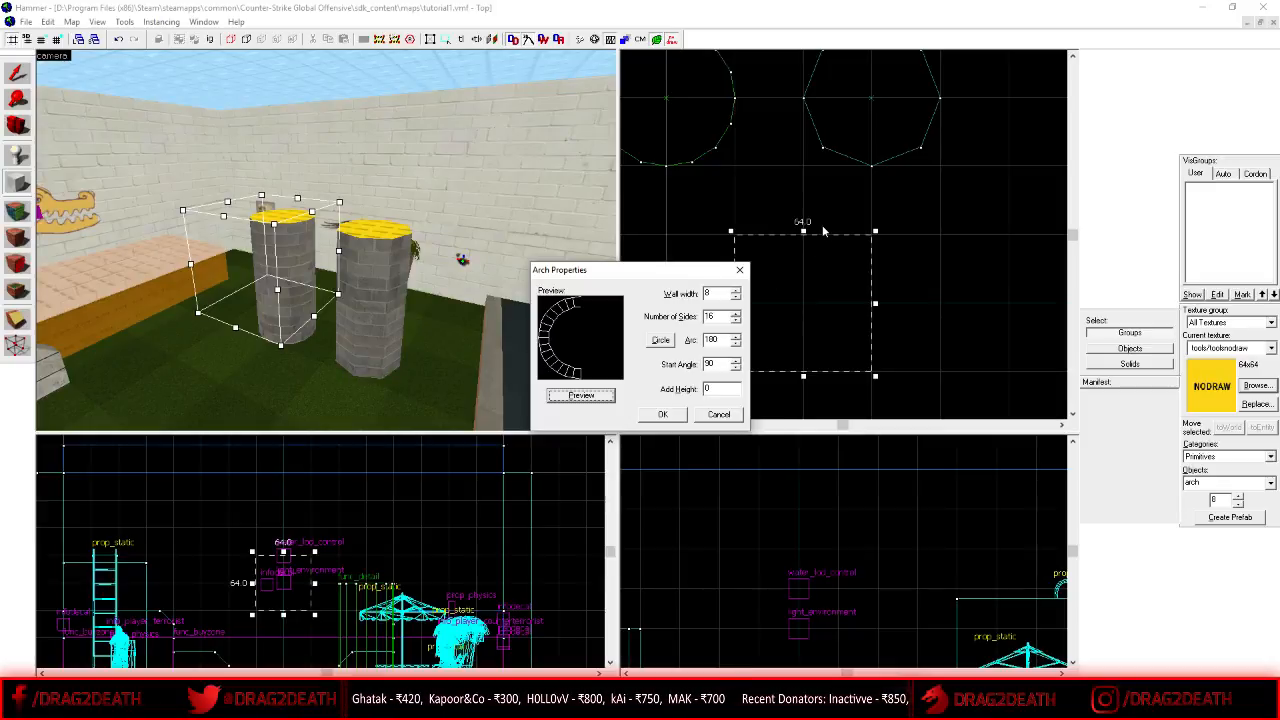
pyautogui.click(716, 364)
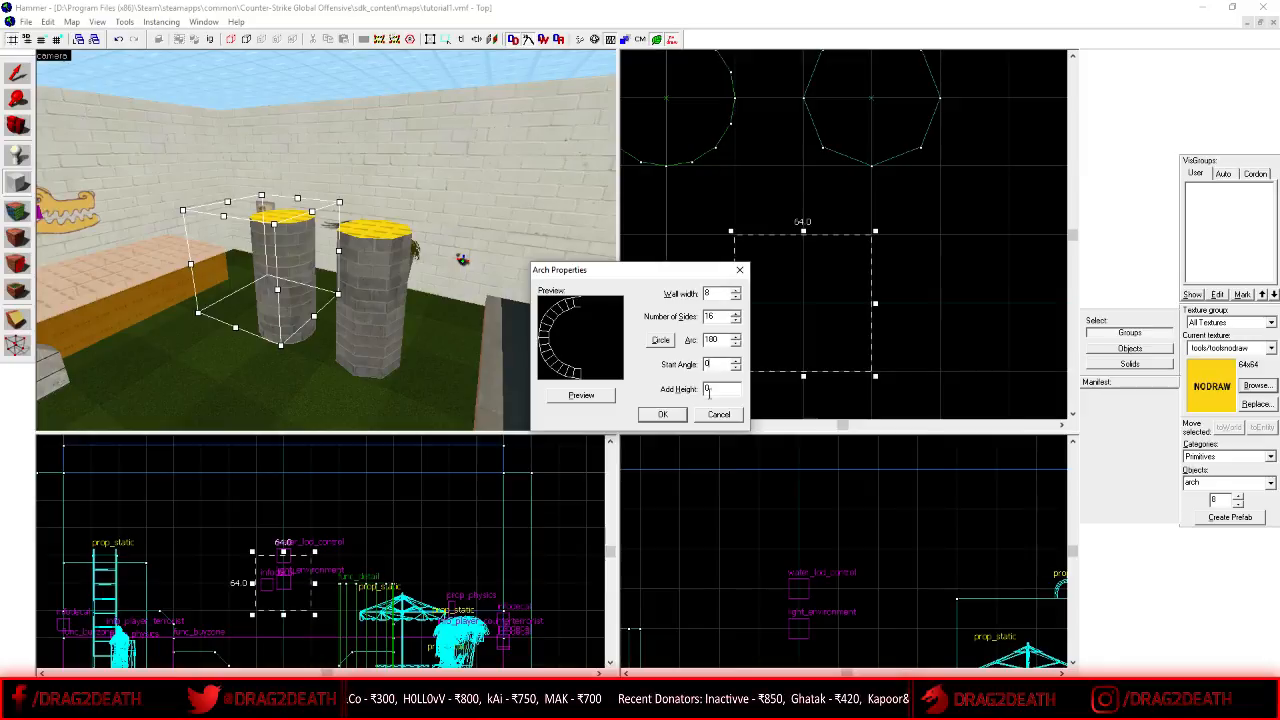
pyautogui.click(582, 397)
# - Preview the half arch with an added height of 16, and reset the added height to 0
pyautogui.doubleClick(721, 392)
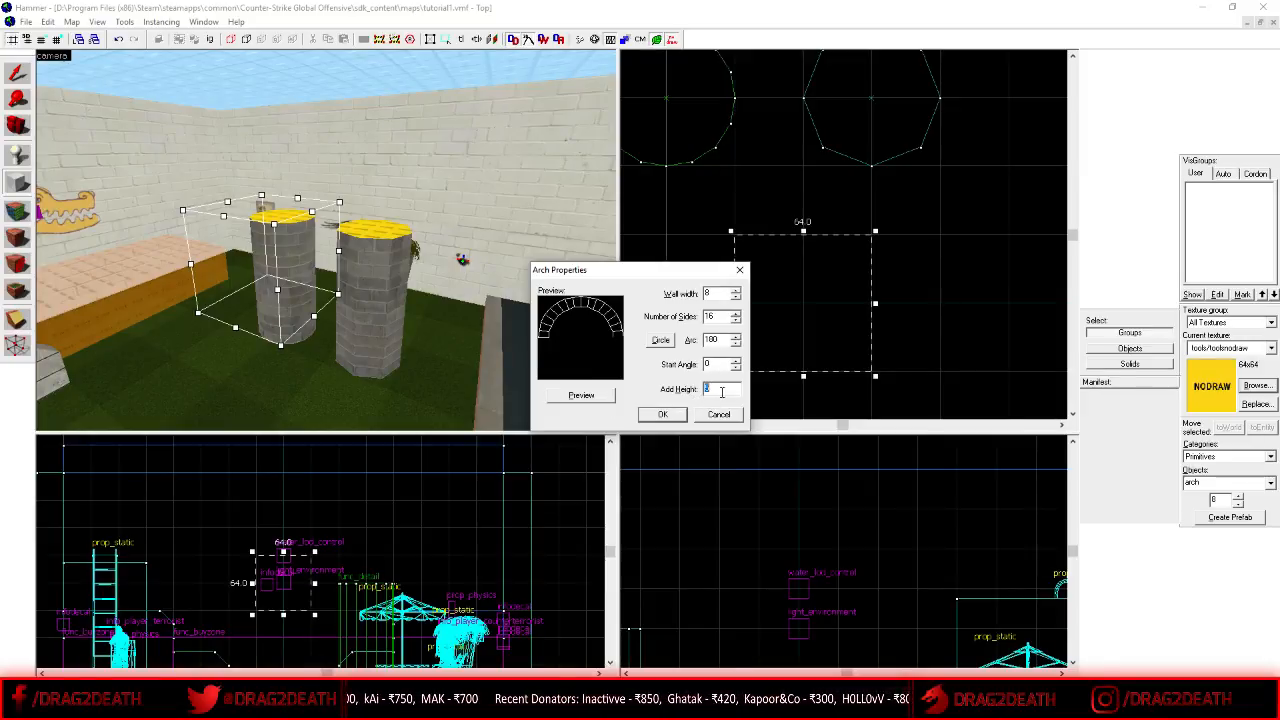
pyautogui.write('16')
pyautogui.click(581, 395)
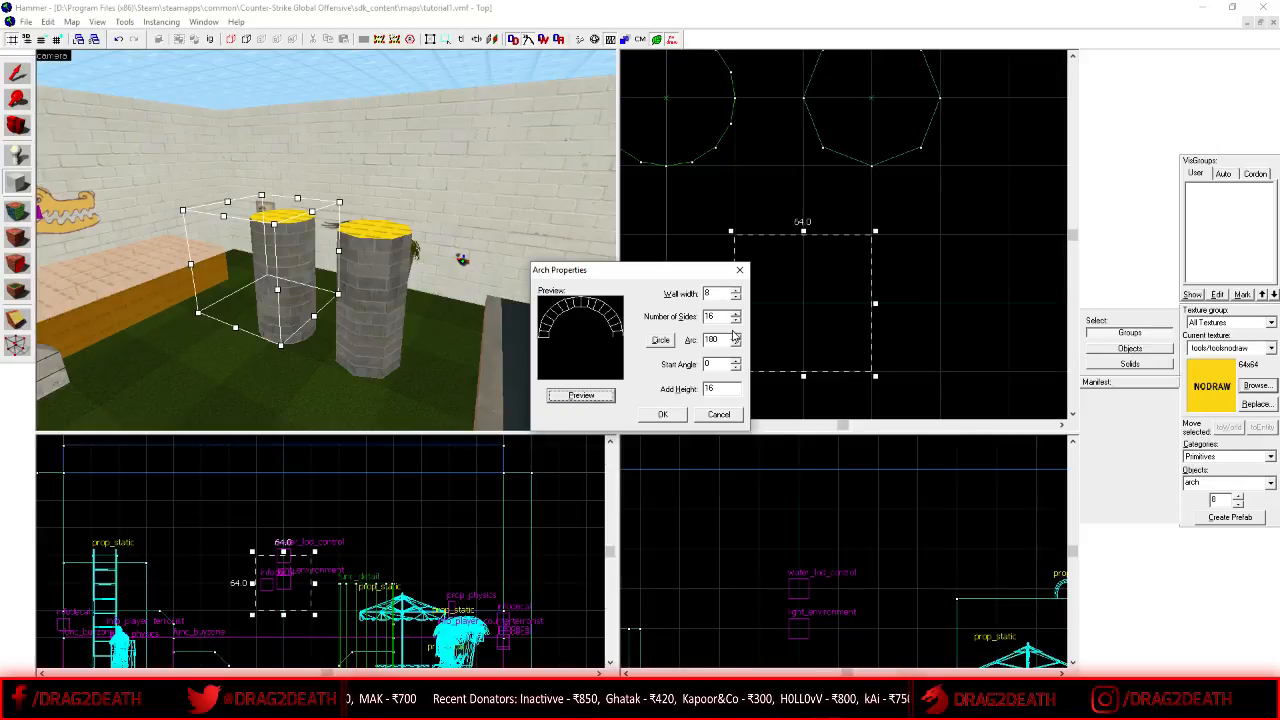
pyautogui.click(722, 388)
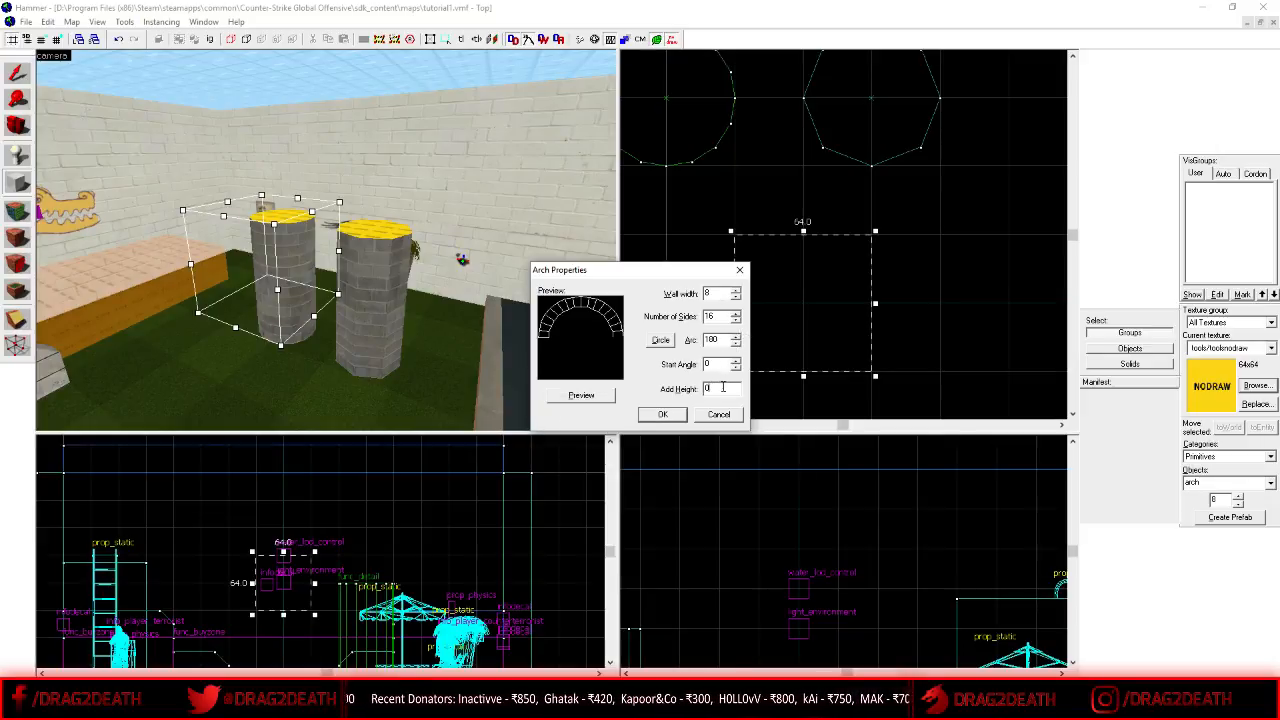
# - Set the arch's arc back to a full 360-degree circle and refresh its preview
pyautogui.click(660, 340)
pyautogui.click(581, 395)
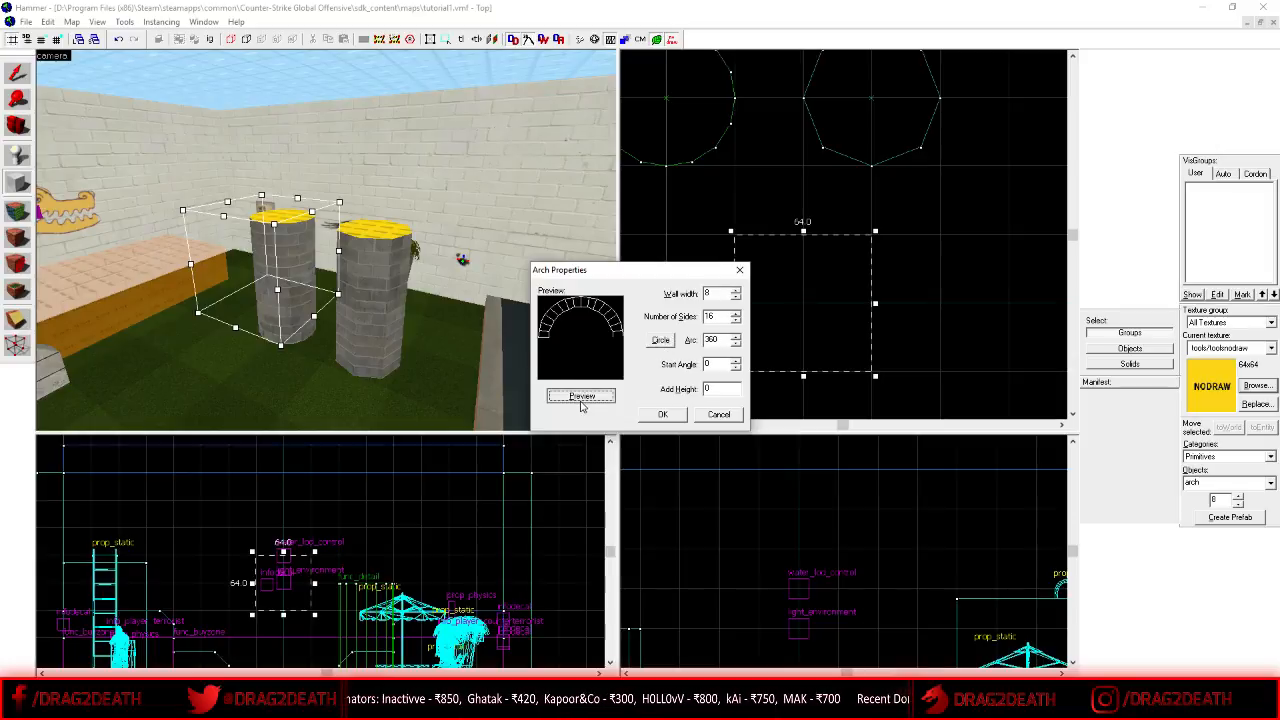
# - Create the full-circle, 16-sided arch with a wall width of 8 and deselect it
pyautogui.click(662, 414)
pyautogui.hotkey('shift', 's')
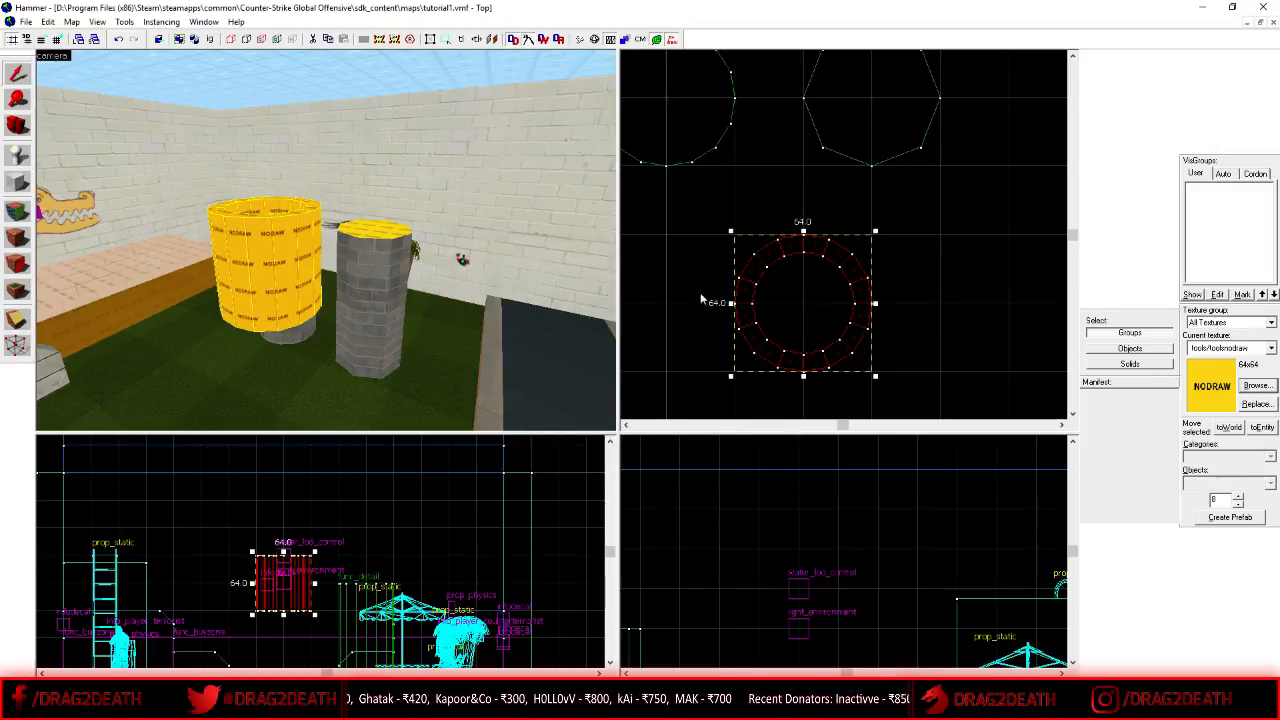
pyautogui.click(1053, 291)
pyautogui.press('z')
pyautogui.press('w')
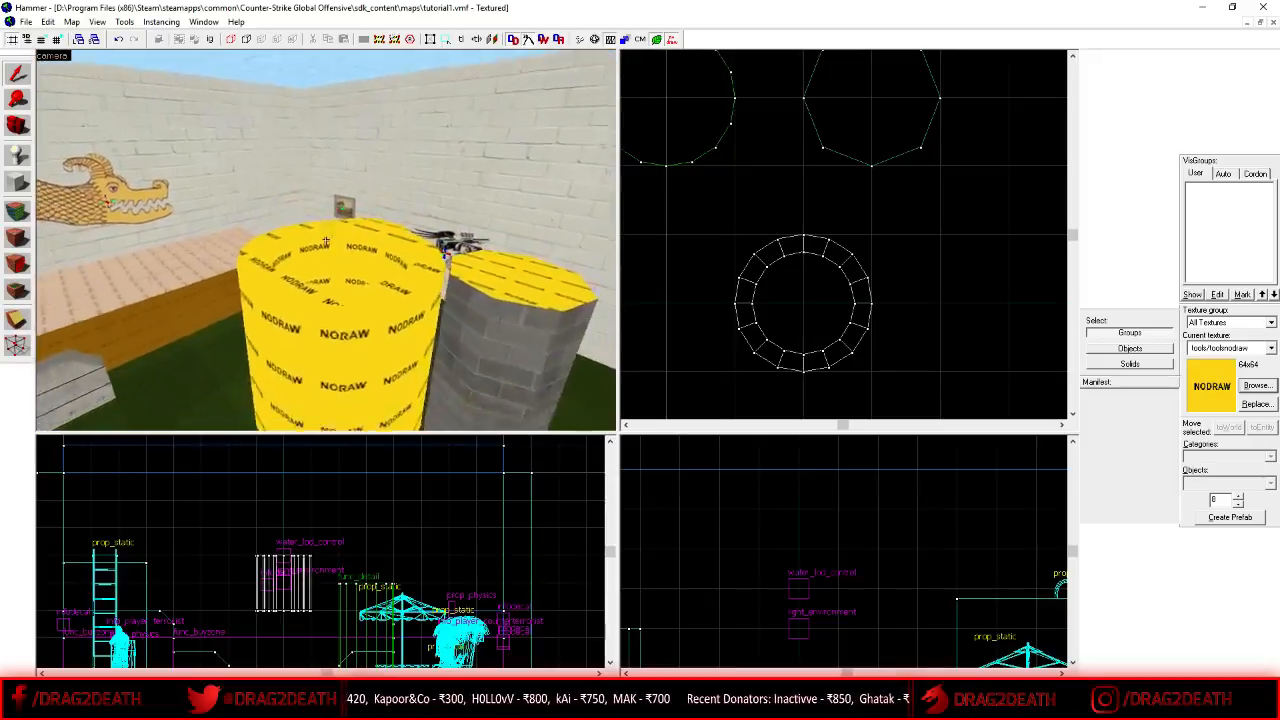
# - Select the new NODRAW ring and examine its hollow shape from several sides
pyautogui.click(326, 240)
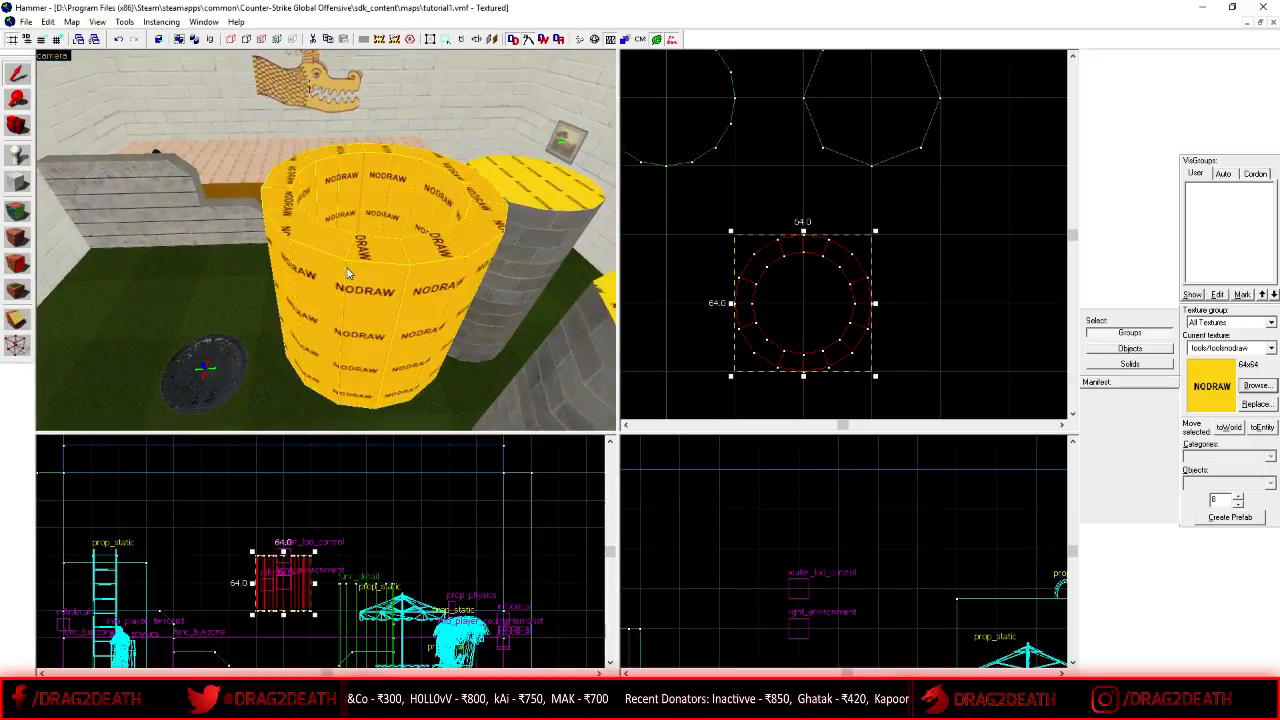
pyautogui.press('z')
pyautogui.scroll(2, 750, 241)
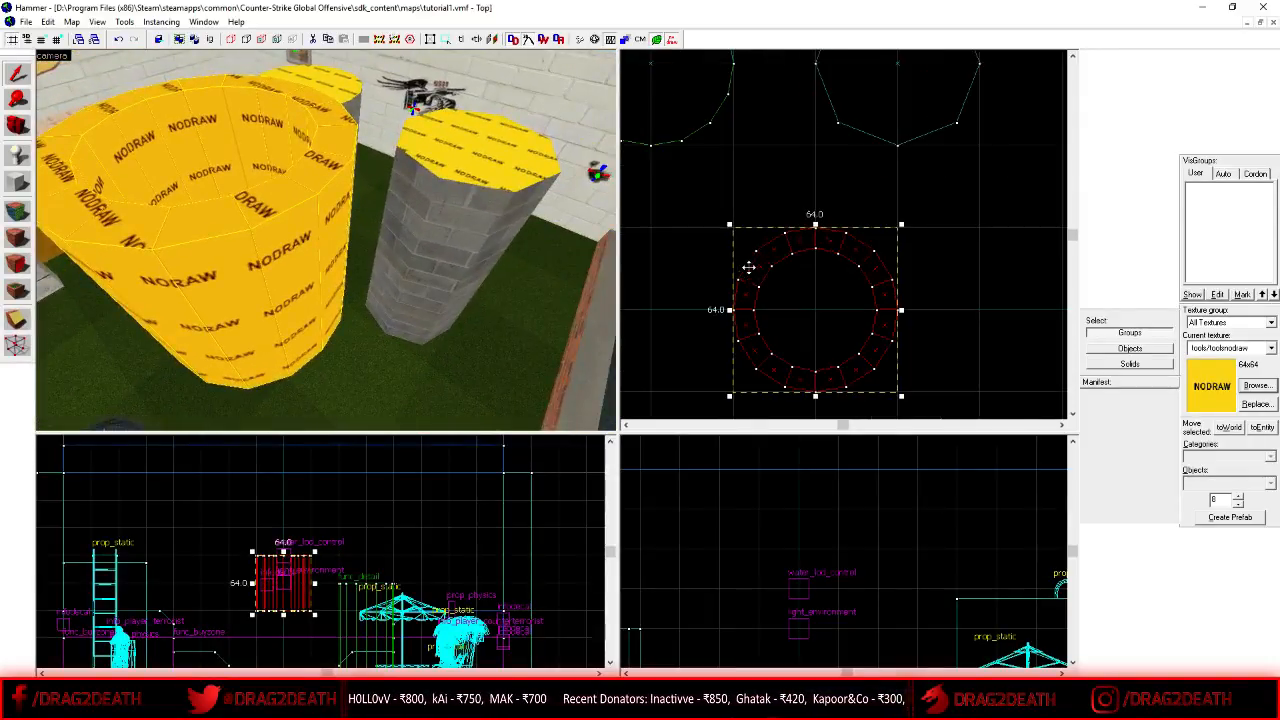
pyautogui.scroll(-1, 801, 245)
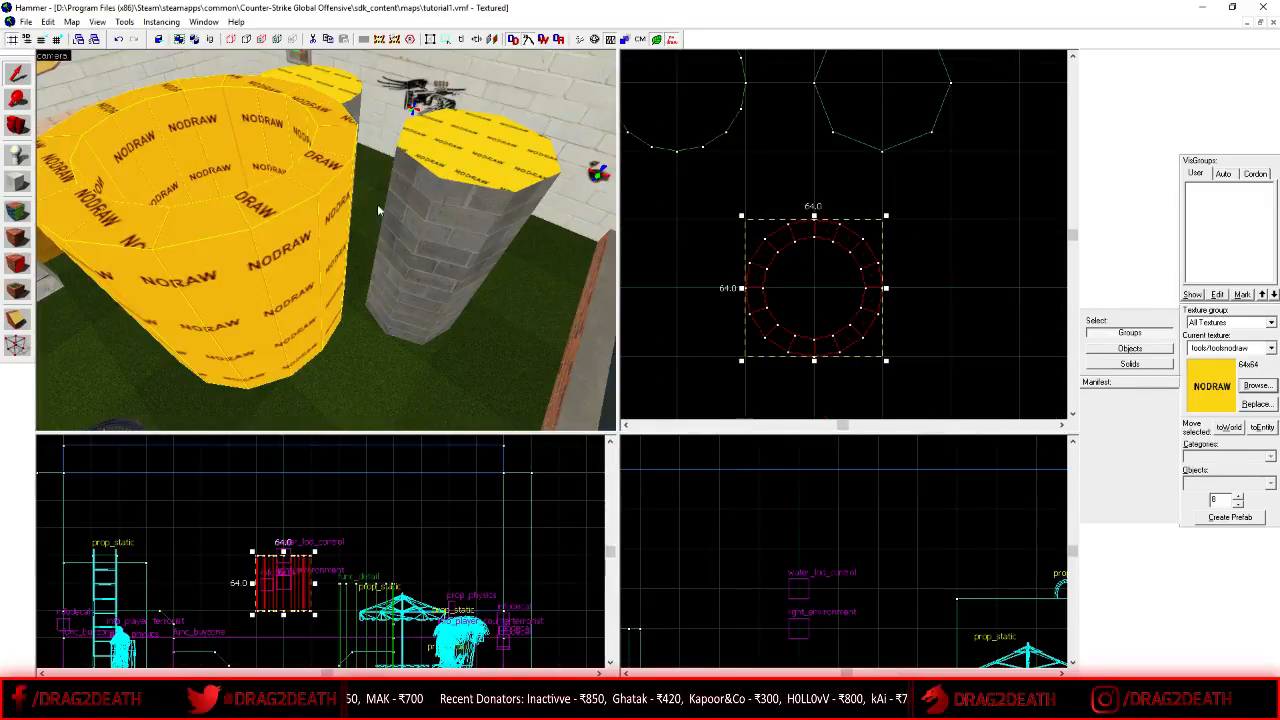
pyautogui.press('s')
pyautogui.press('a')
pyautogui.press('s')
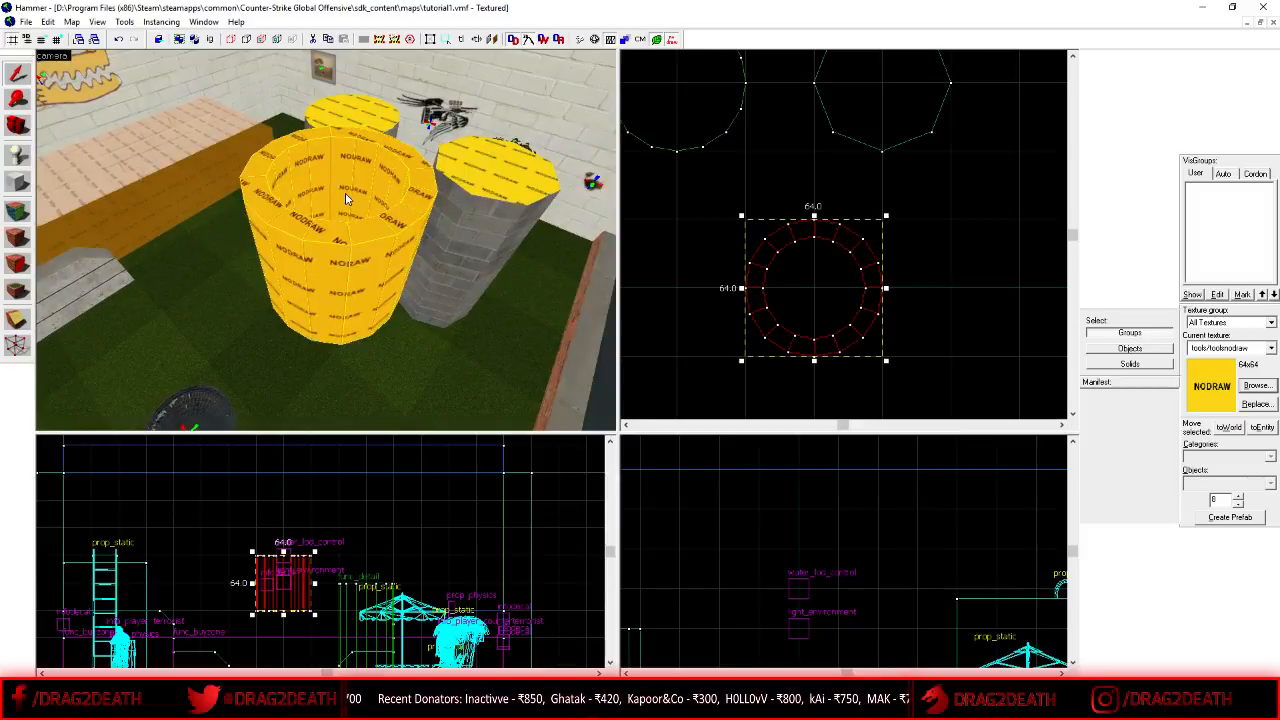
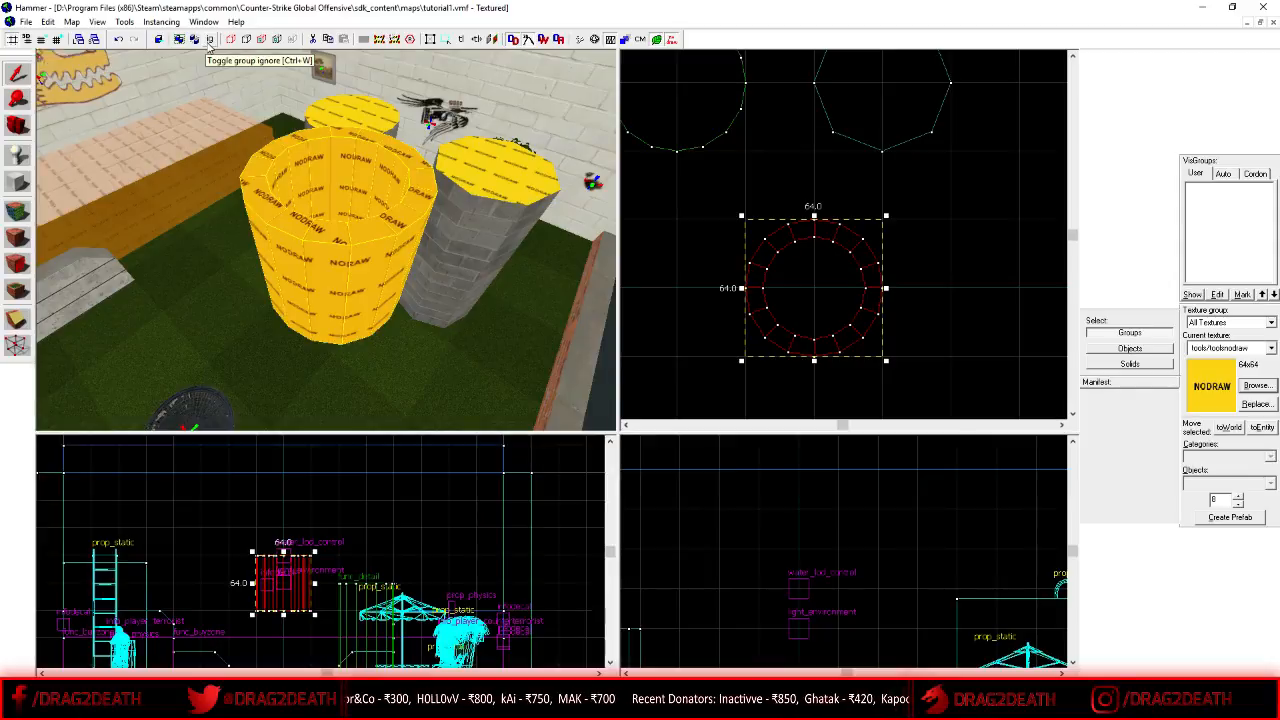
# - Turn on group ignoring and select a single wall segment of the ring
pyautogui.click(210, 40)
pyautogui.click(312, 242)
pyautogui.click(272, 214)
pyautogui.press('z')
pyautogui.press('a')
pyautogui.press('z')
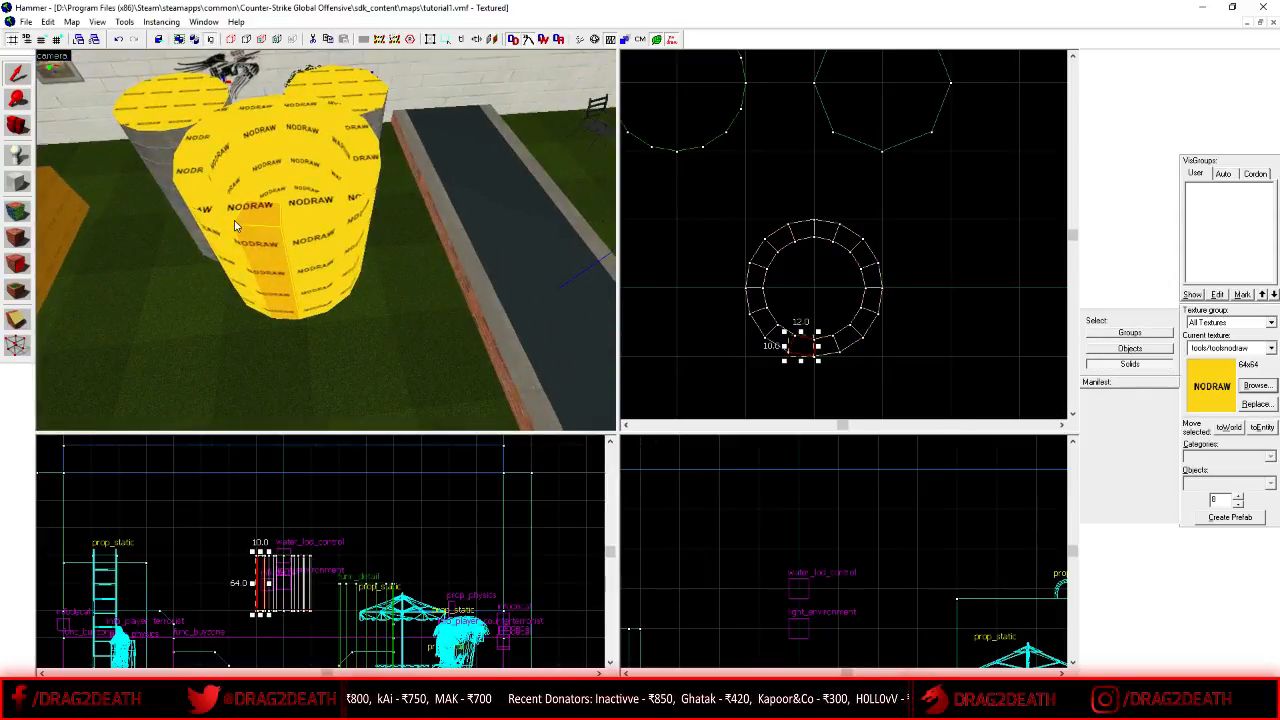
pyautogui.press('z')
pyautogui.press('a')
pyautogui.press('z')
# - Select several of the ring's wall segments individually, ending with one on its near side
pyautogui.click(270, 279)
pyautogui.click(231, 278)
pyautogui.click(187, 203)
pyautogui.click(275, 170)
pyautogui.click(311, 192)
pyautogui.click(320, 262)
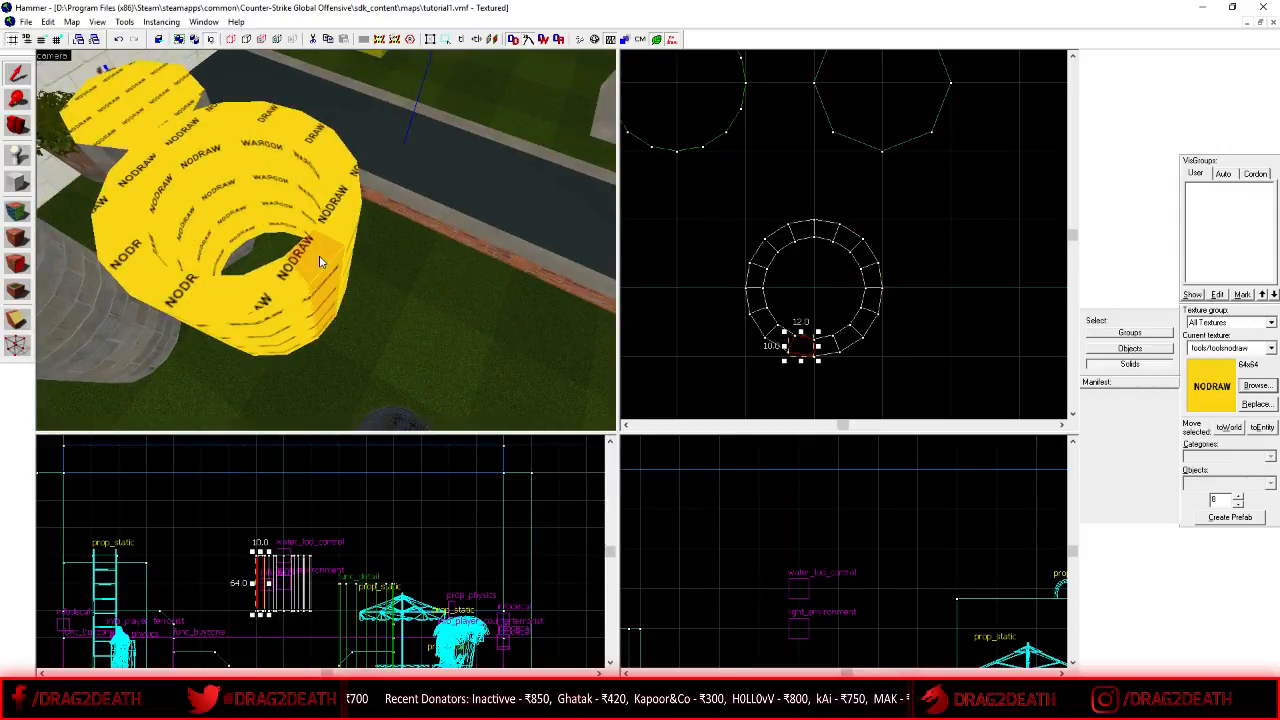
pyautogui.press('z')
pyautogui.press('d')
pyautogui.press('z')
pyautogui.click(321, 360)
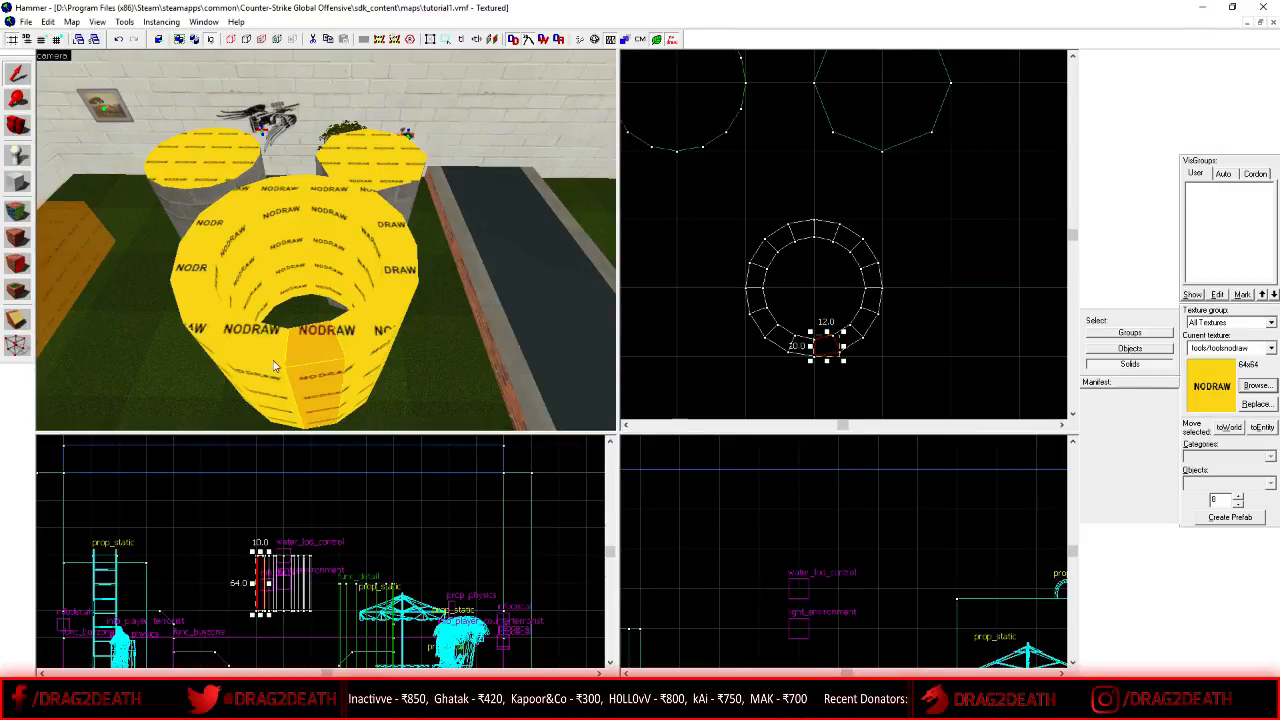
# - Delete the two near and the two far wall segments, splitting the ring into two halves
pyautogui.click(278, 367)
pyautogui.press('Delete')
pyautogui.click(307, 367)
pyautogui.press('Delete')
pyautogui.click(300, 257)
pyautogui.press('Delete')
pyautogui.click(300, 257)
pyautogui.press('Delete')
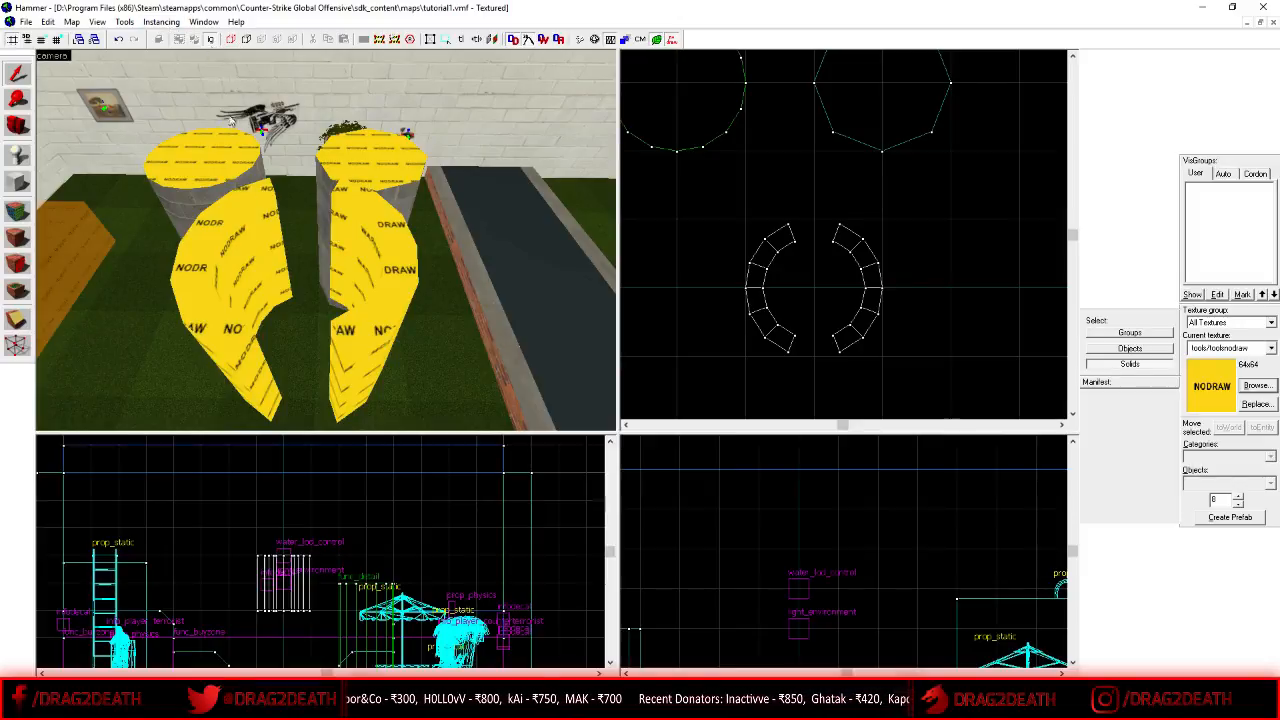
# - Turn off group ignoring and select both remaining ring halves as one group
pyautogui.click(209, 39)
pyautogui.click(250, 253)
pyautogui.press('d')
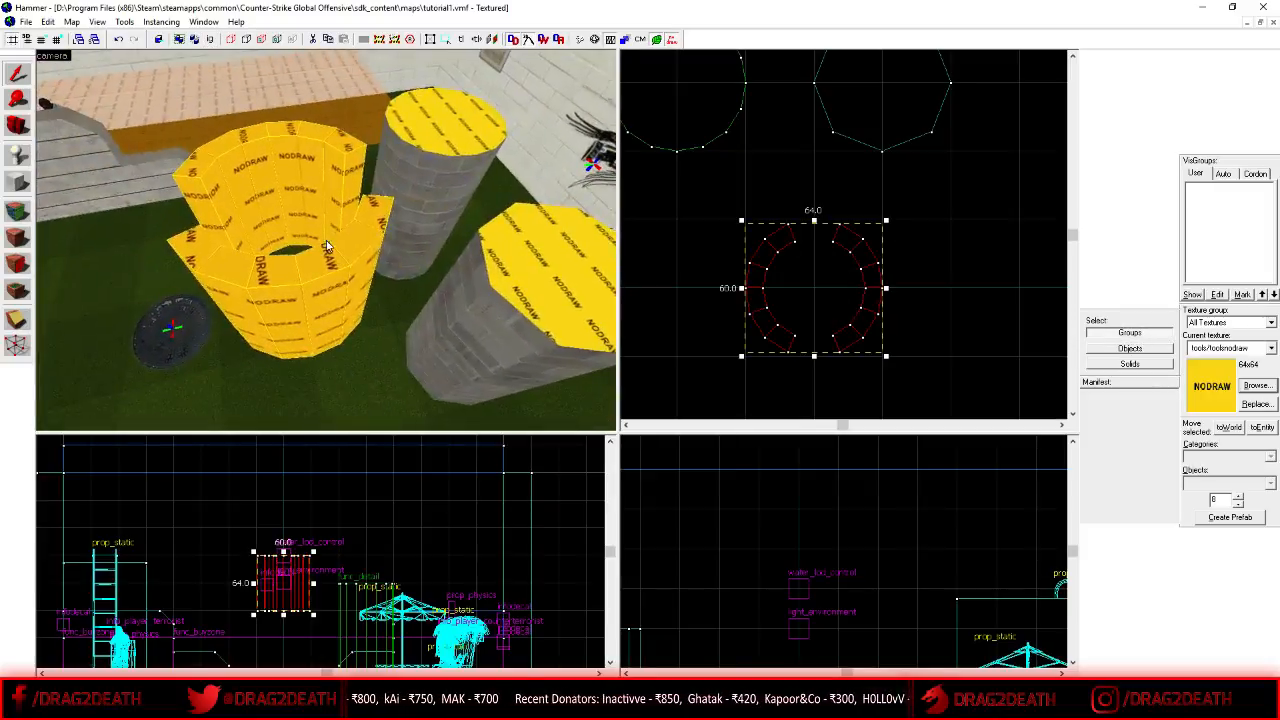
# - Undo the segment deletions to restore the complete ring
pyautogui.press('a')
pyautogui.press('z')
pyautogui.hotkey('ctrl', 'z')
pyautogui.hotkey('ctrl', 'z')
pyautogui.hotkey('ctrl', 'z')
pyautogui.hotkey('ctrl', 'z')
pyautogui.hotkey('ctrl', 'z')
pyautogui.hotkey('ctrl', 'z')
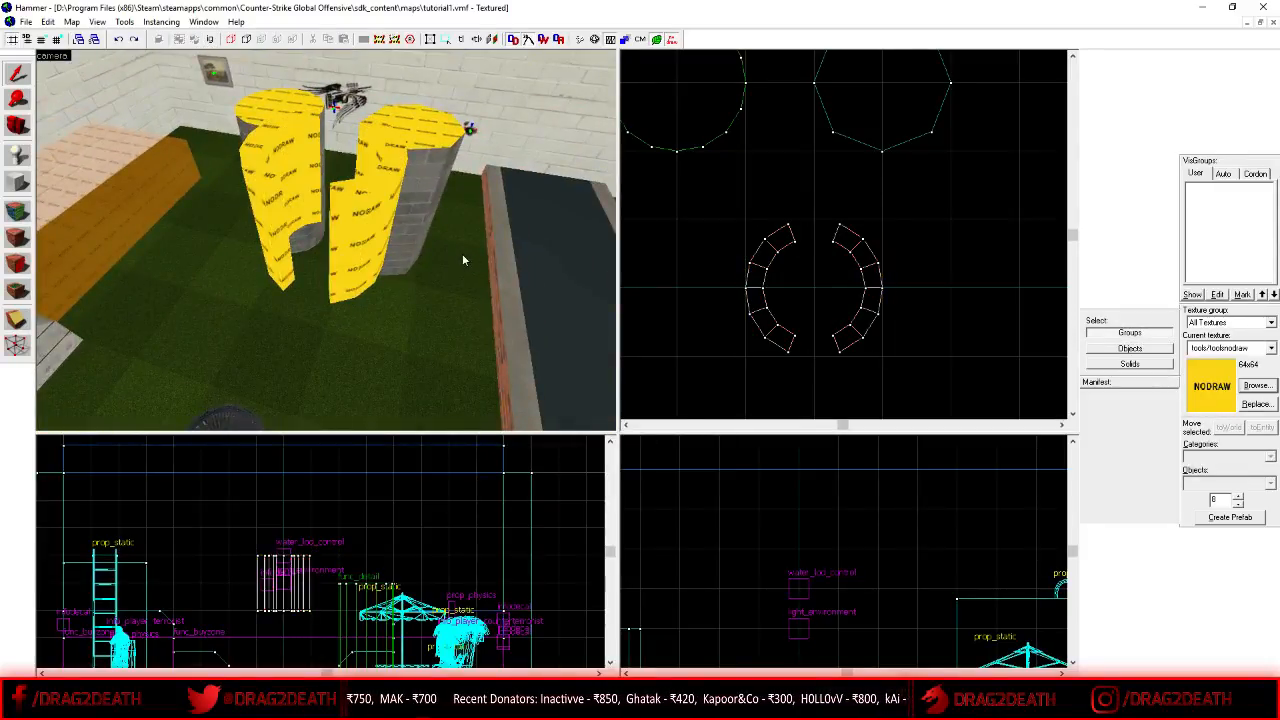
pyautogui.hotkey('ctrl', 'z')
pyautogui.hotkey('ctrl', 'z')
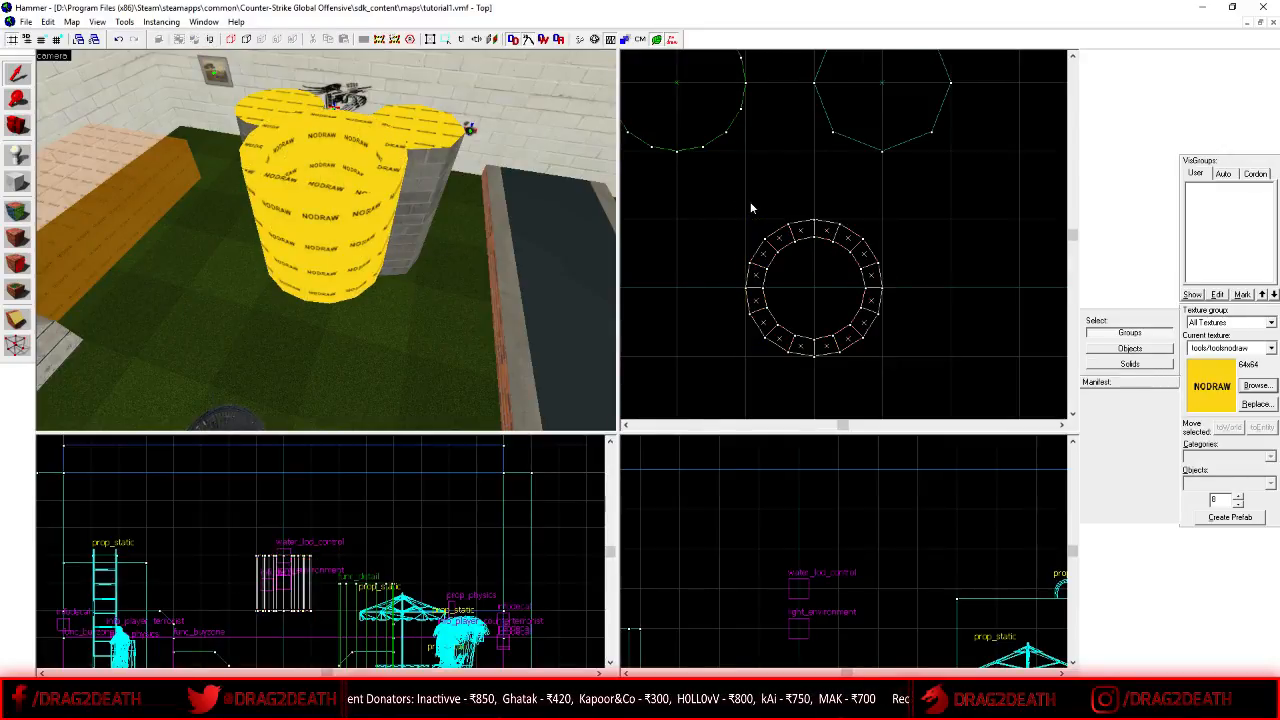
# - Examine the restored ring from different distances and select it as a group
pyautogui.press('z')
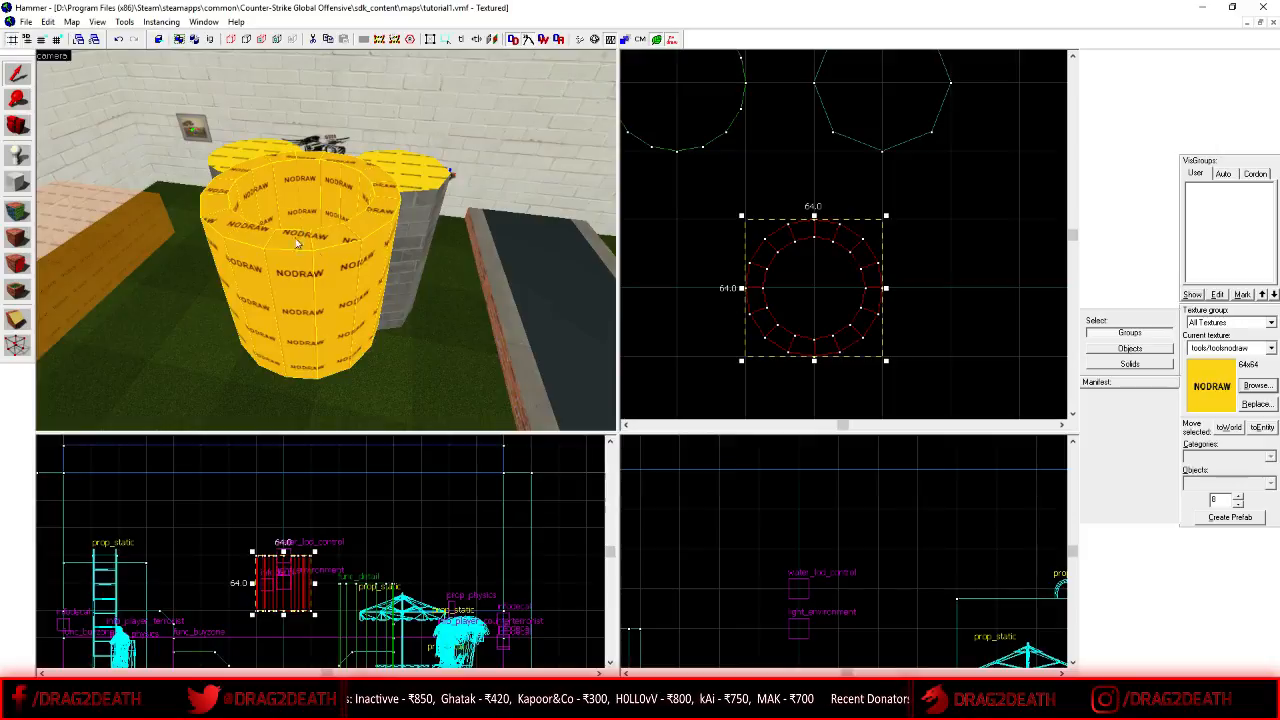
pyautogui.scroll(2, 308, 248)
pyautogui.scroll(-3, 333, 293)
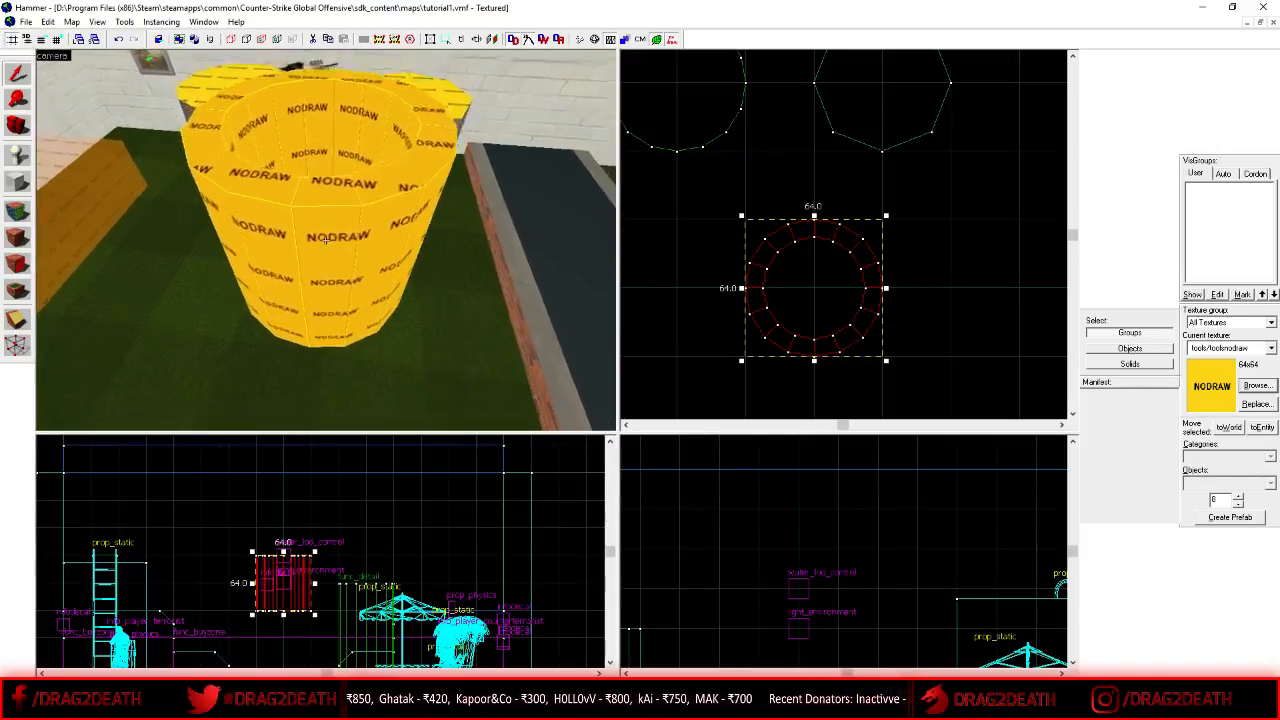
pyautogui.press('Escape')
pyautogui.press('z')
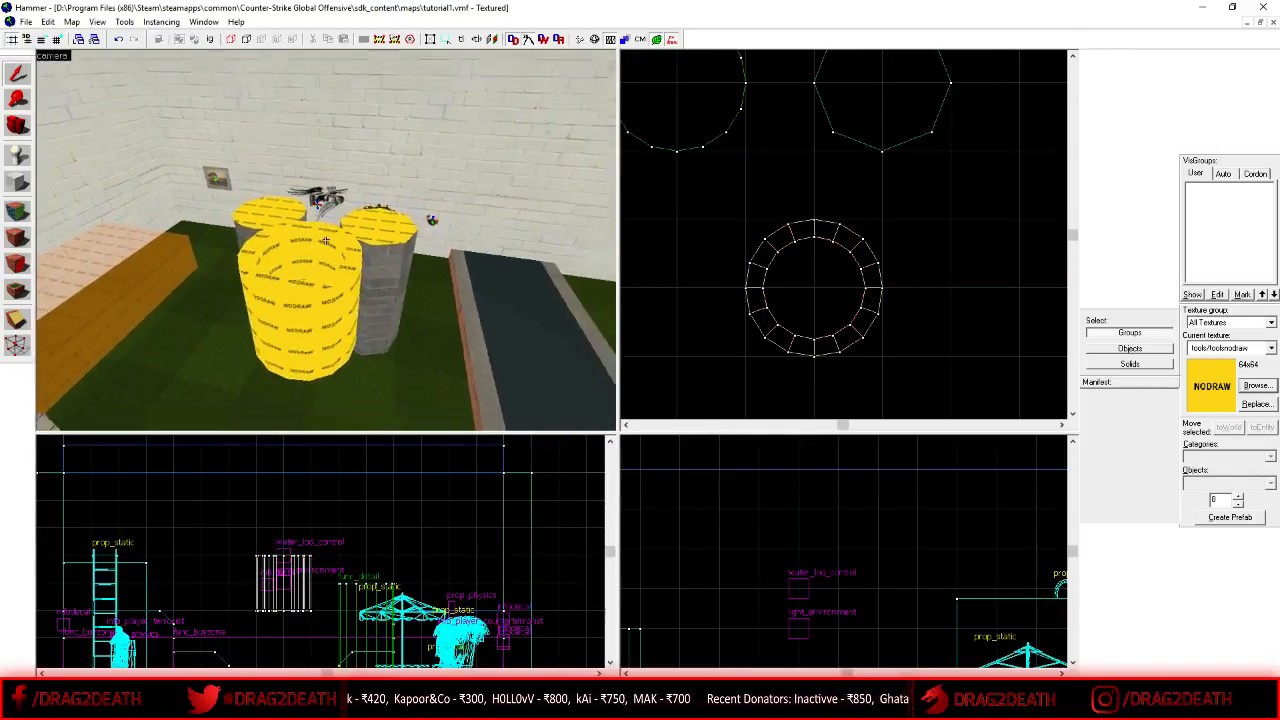
pyautogui.press('z')
pyautogui.click(292, 285)
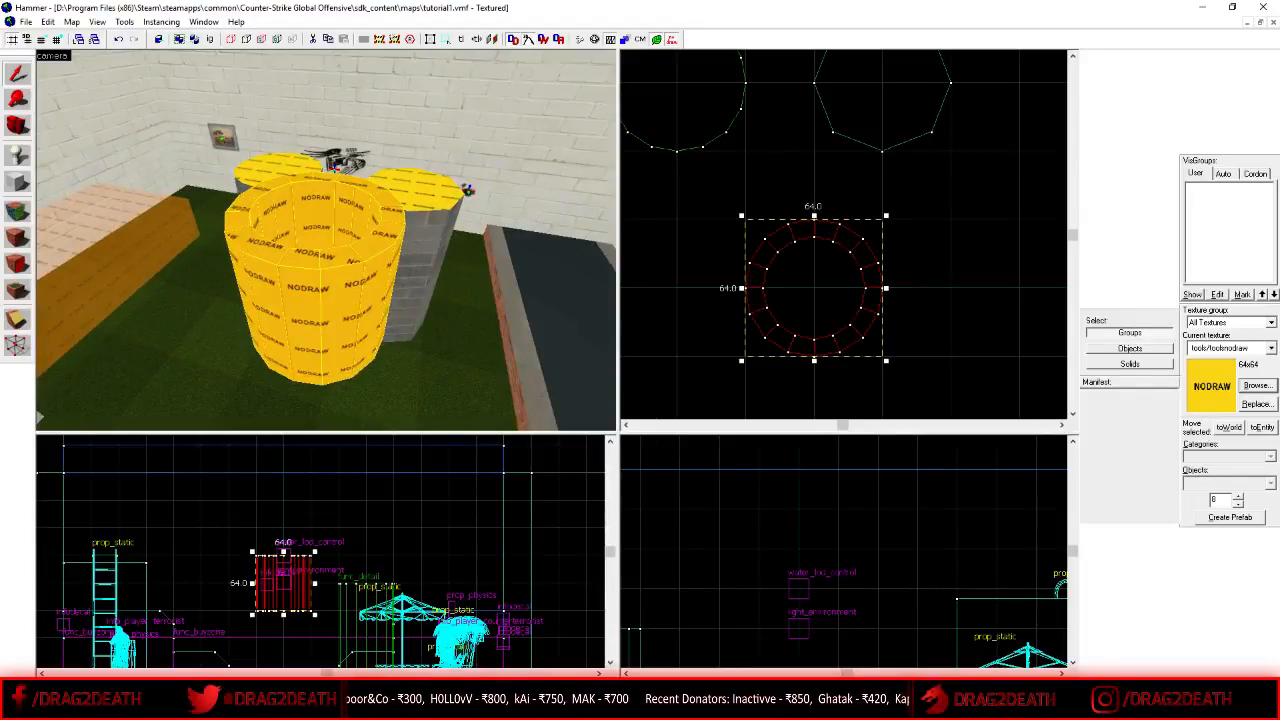
# - Draw a 64 by 64 block for another arch in the top view, below the existing ring
pyautogui.click(22, 187)
pyautogui.scroll(-4, 790, 235)
pyautogui.scroll(2, 932, 256)
pyautogui.scroll(1, 790, 290)
pyautogui.moveTo(729, 250); pyautogui.dragTo(829, 366)
pyautogui.press('z')
pyautogui.press('s')
pyautogui.press('z')
pyautogui.press('z')
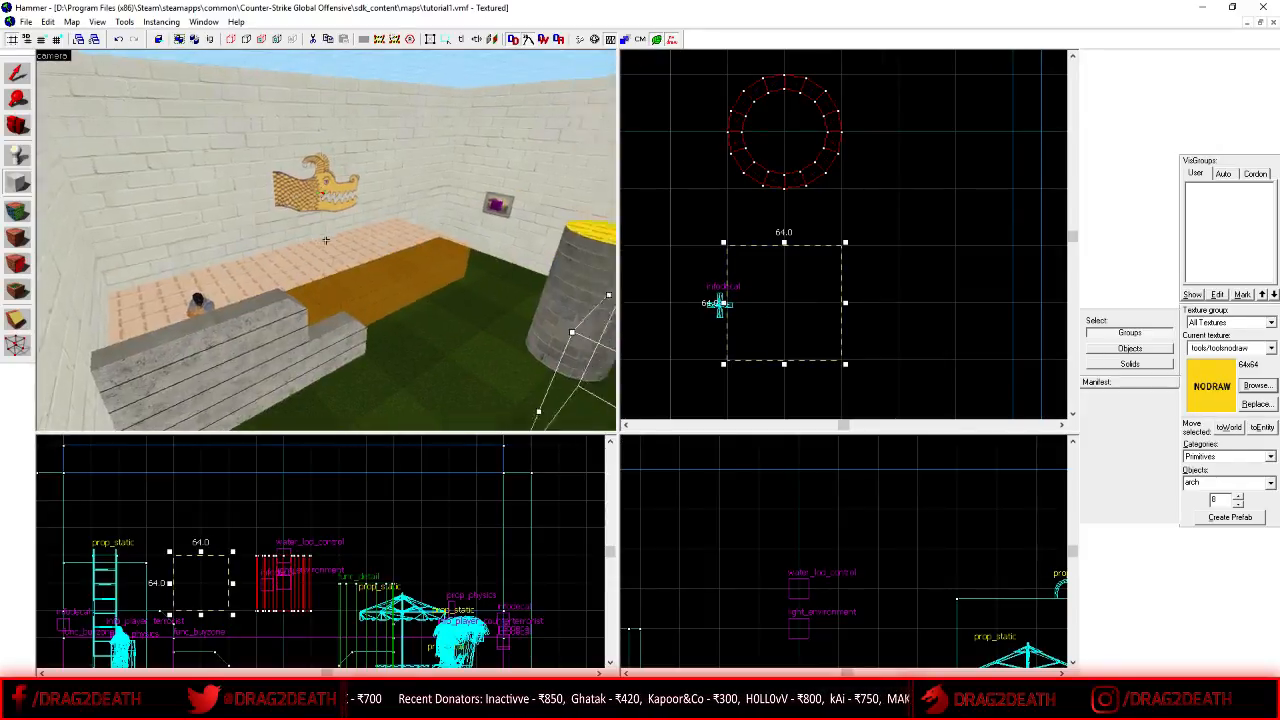
pyautogui.press('z')
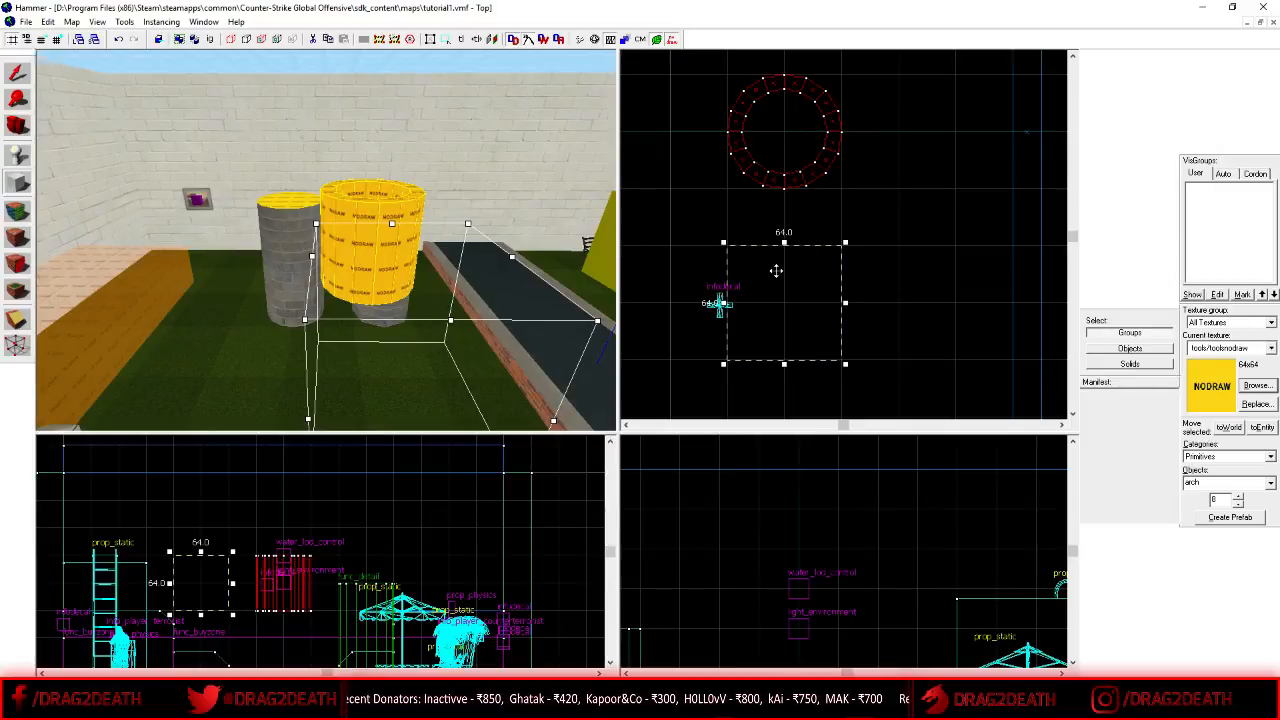
# - Create a 16-sided, 360-degree arch in the block with an added height of 4 and deselect it
pyautogui.press('Return')
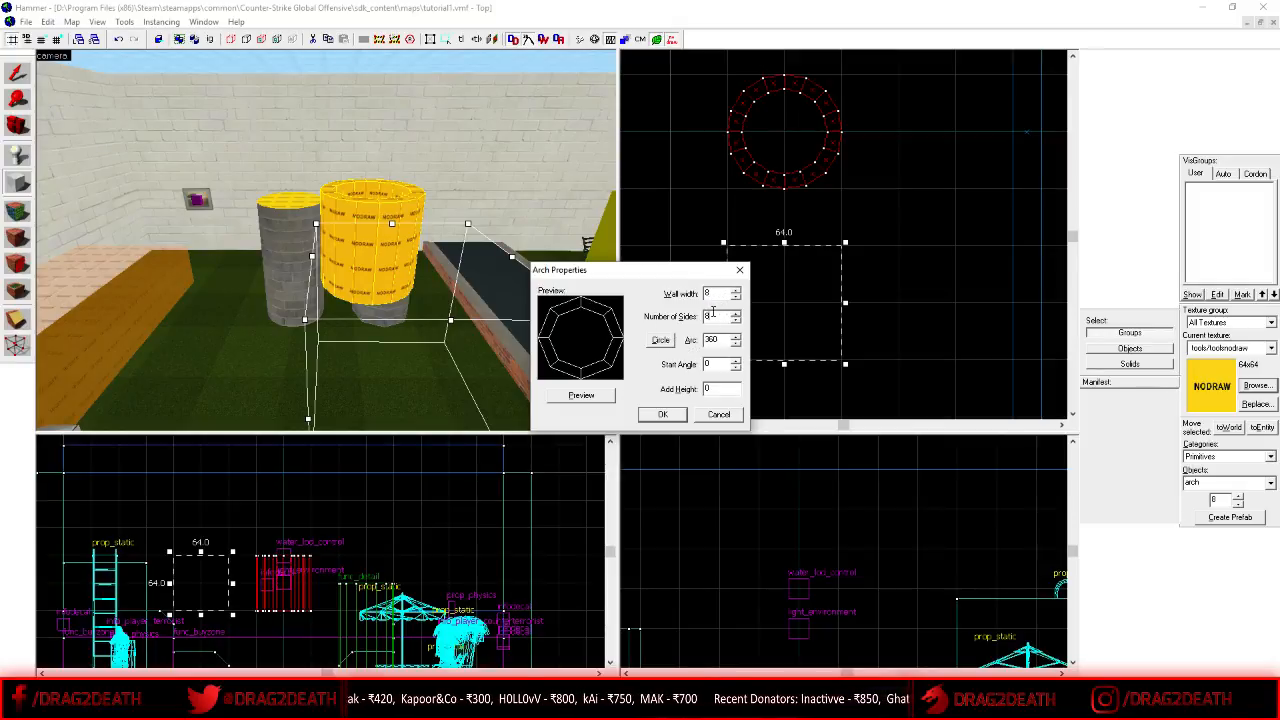
pyautogui.click(584, 396)
pyautogui.click(720, 387)
pyautogui.write('4')
pyautogui.click(662, 414)
pyautogui.press('a')
pyautogui.press('w')
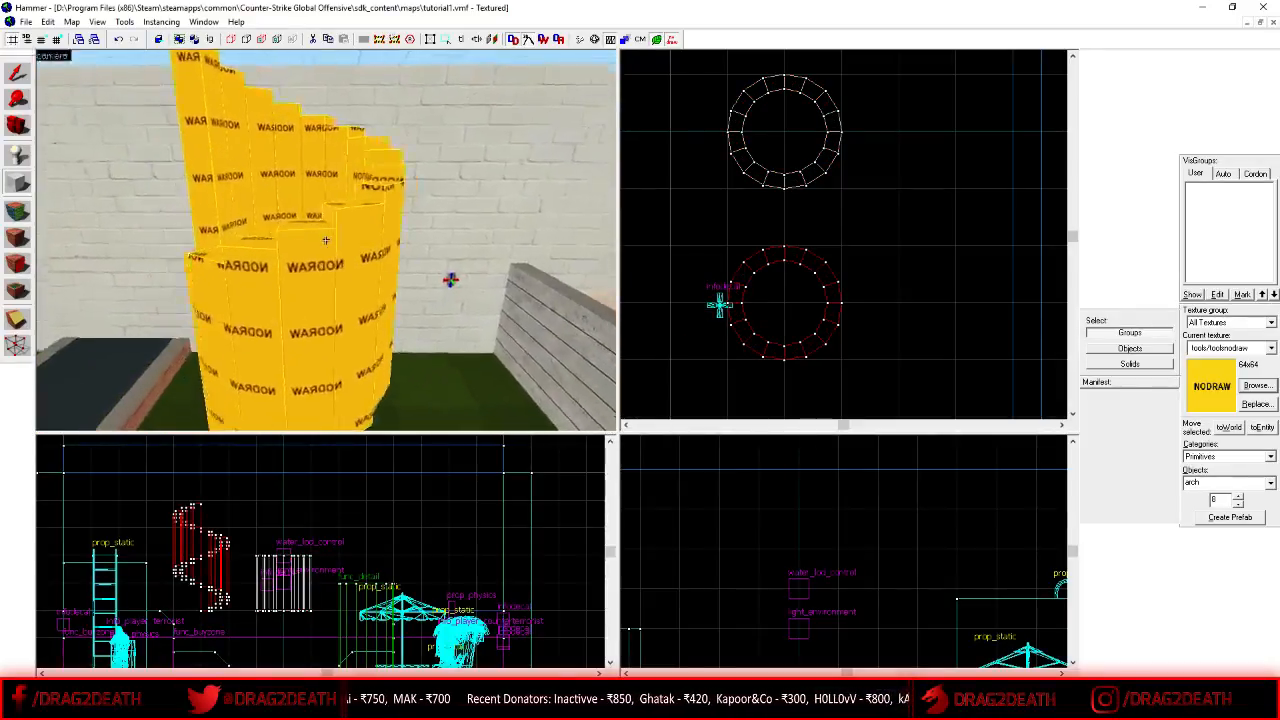
pyautogui.press('s')
pyautogui.click(17, 72)
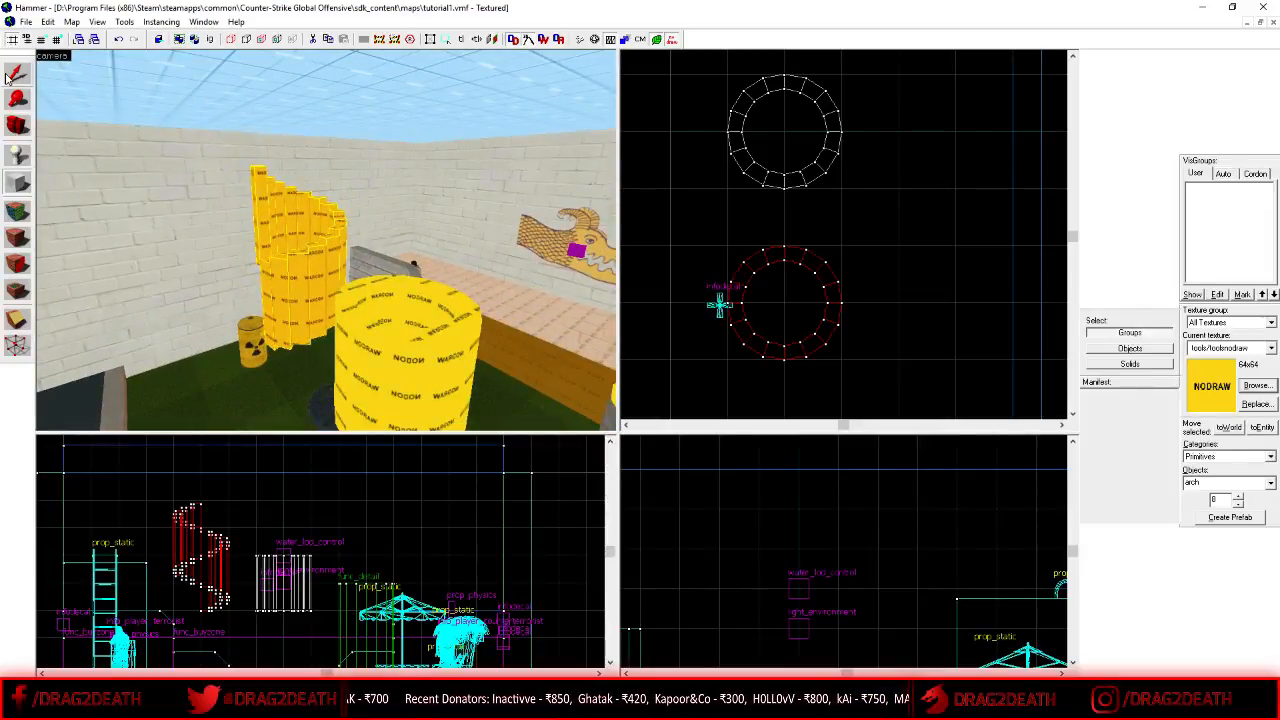
pyautogui.click(835, 216)
# - Examine the spiral arch's stepped segments from the side and from above, comparing them with the flat ring
pyautogui.press('z')
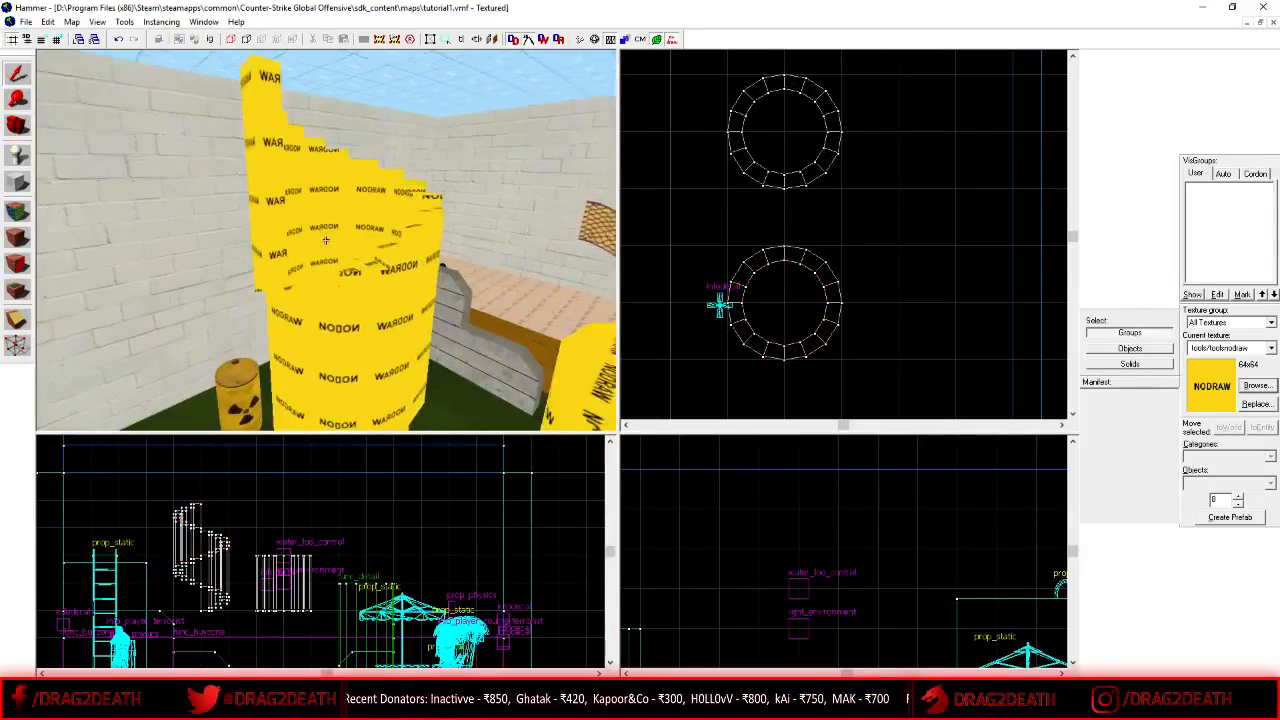
pyautogui.press('w')
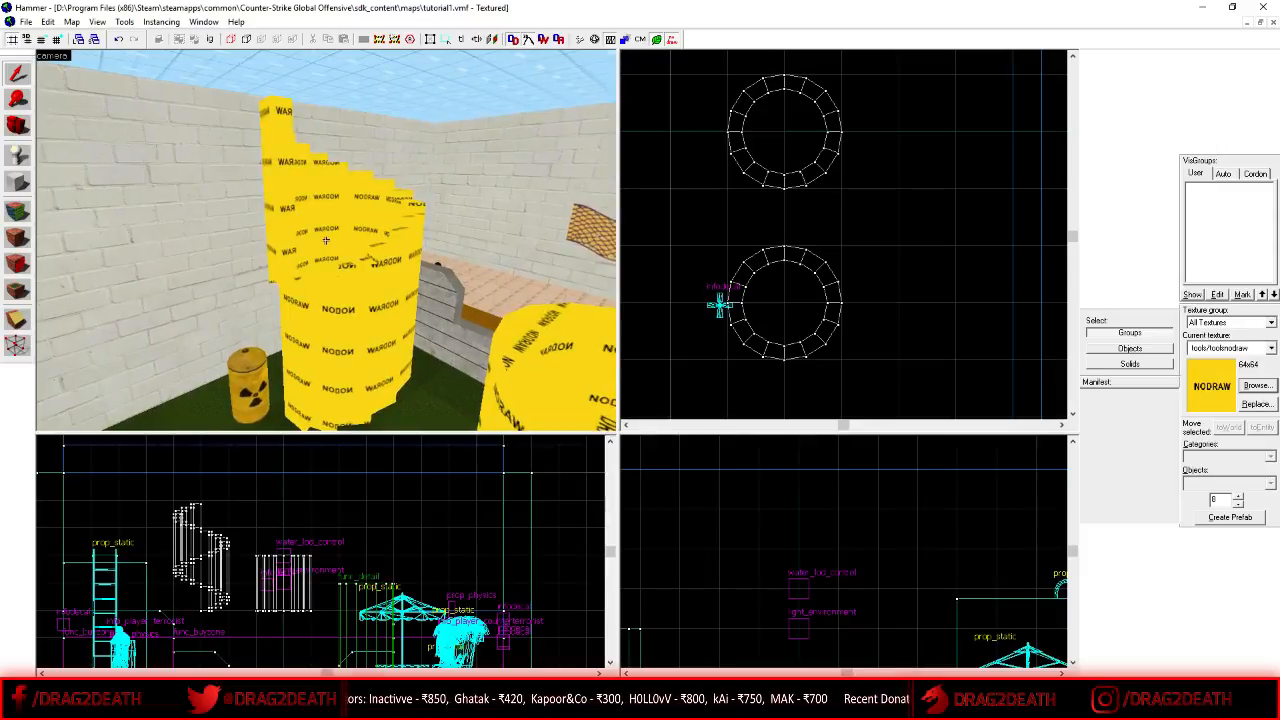
pyautogui.press('s')
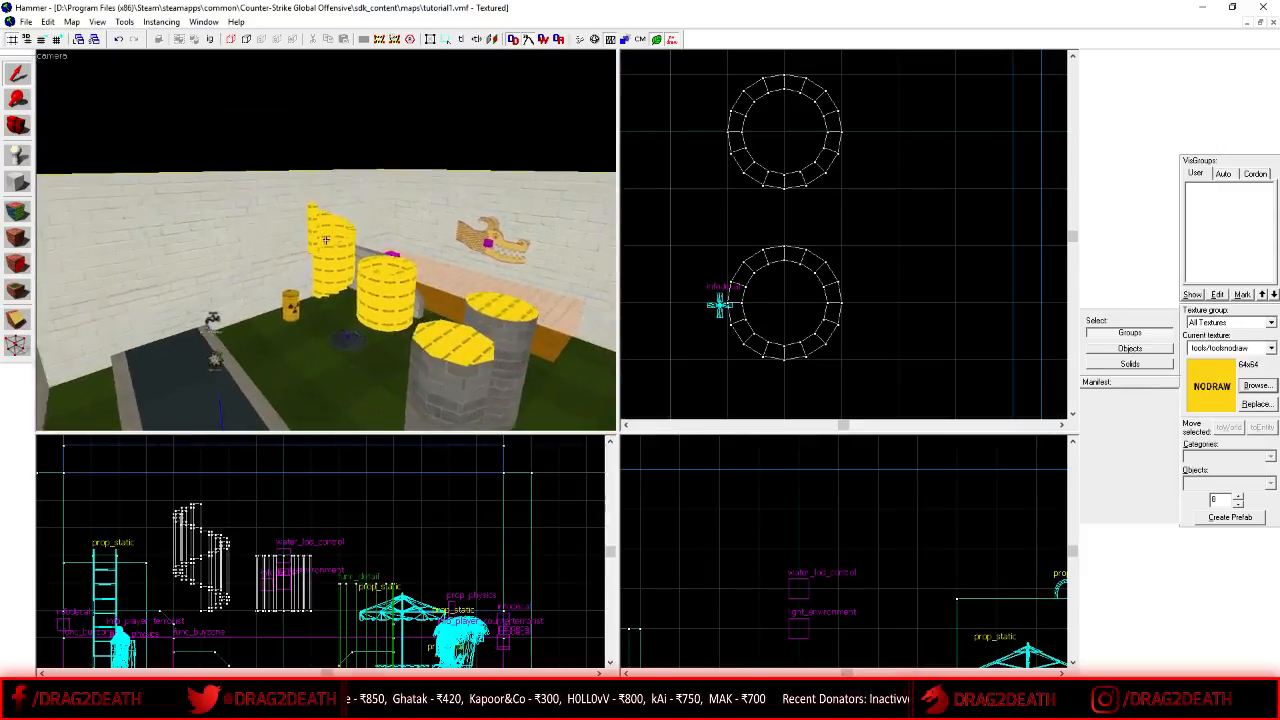
pyautogui.press('w')
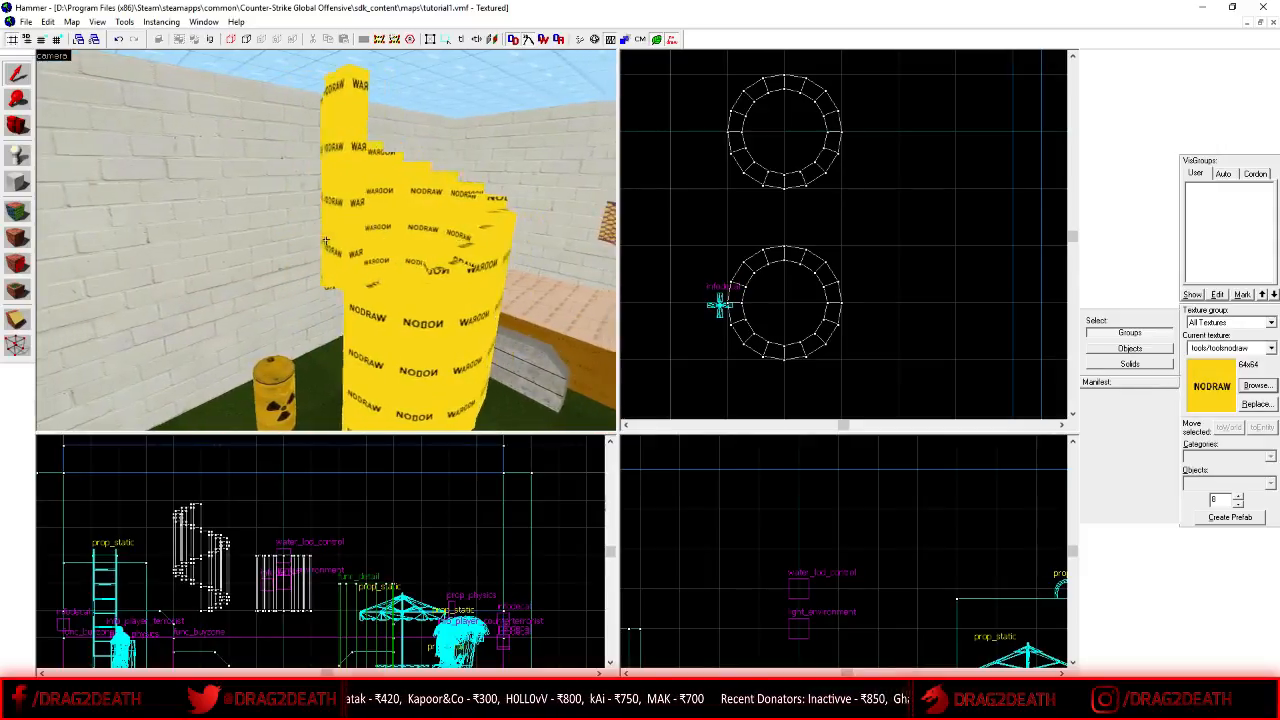
pyautogui.press('s')
pyautogui.press('s')
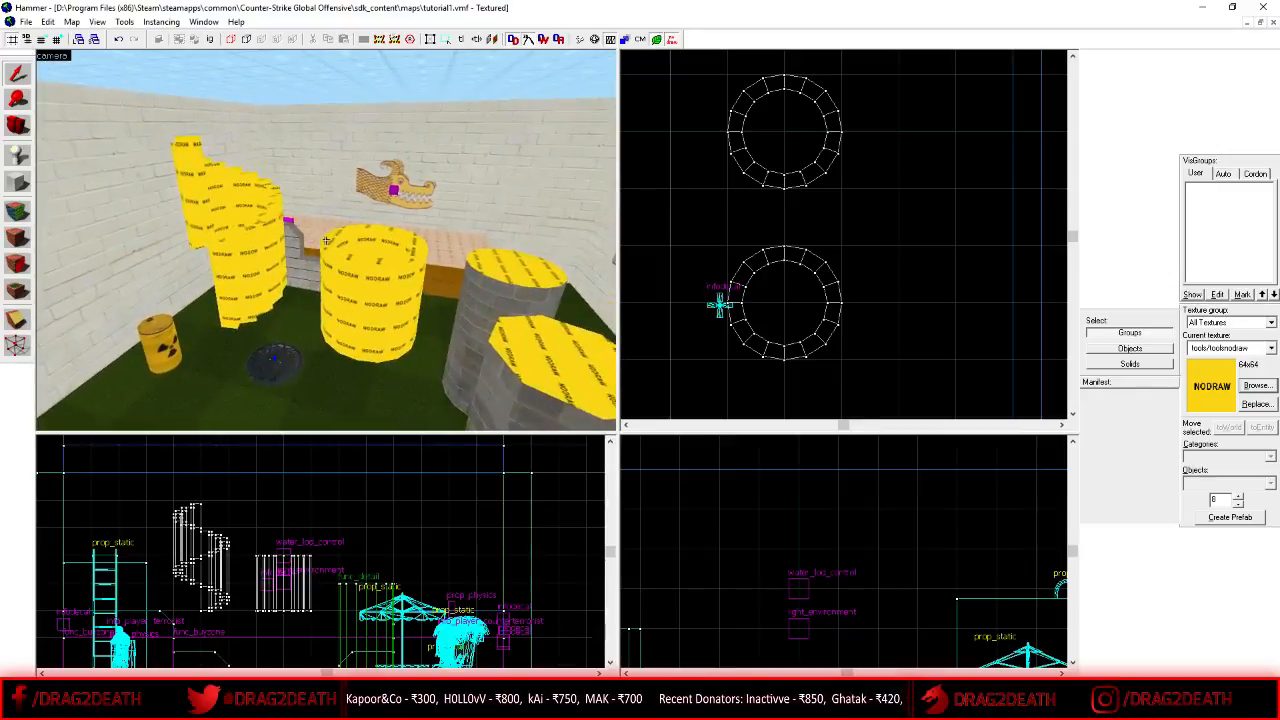
pyautogui.press('w')
pyautogui.press('d')
pyautogui.press('z')
pyautogui.press('s')
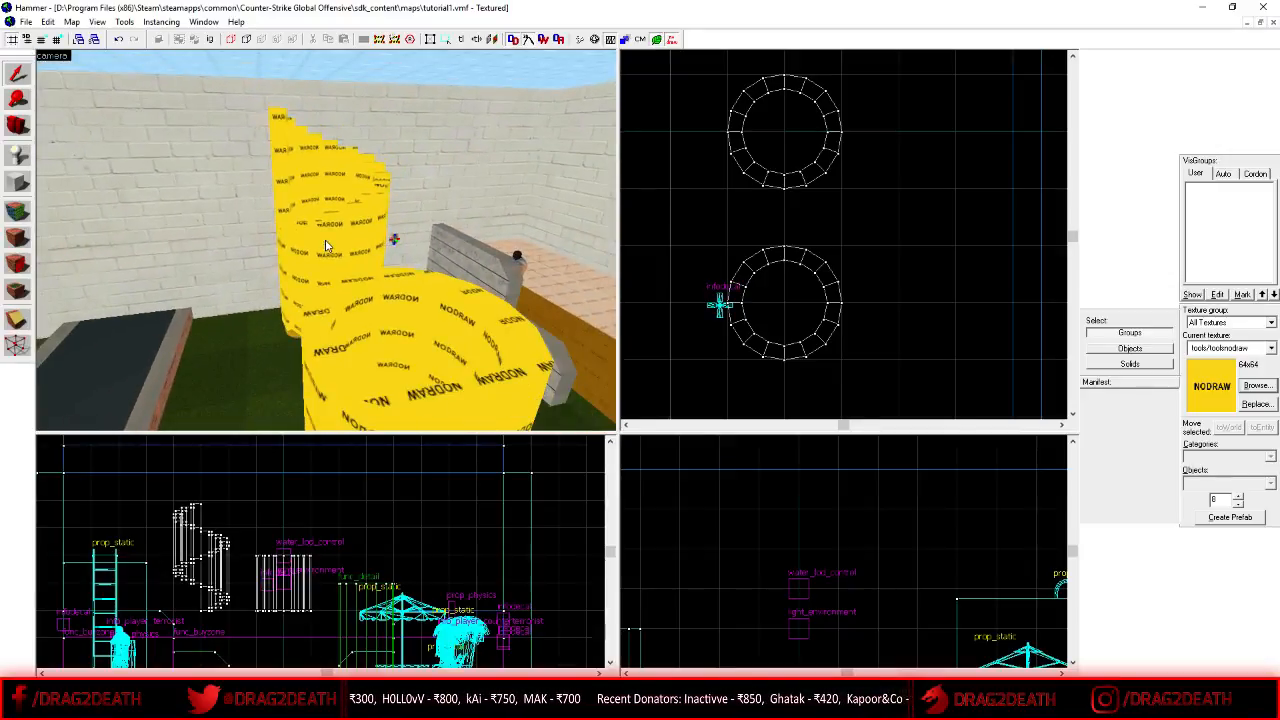
pyautogui.press('z')
pyautogui.press('w')
pyautogui.press('z')
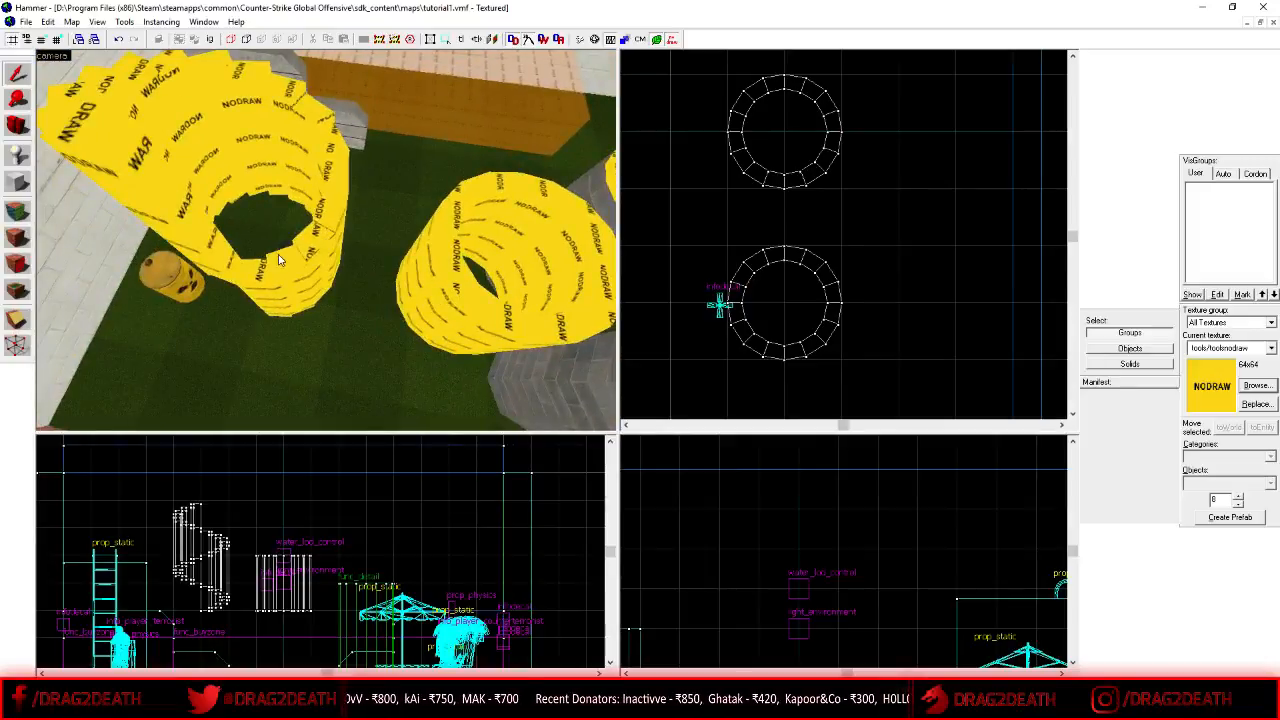
# - Select the spiral arch and inspect the rising steps along its upper edge up close
pyautogui.click(279, 259)
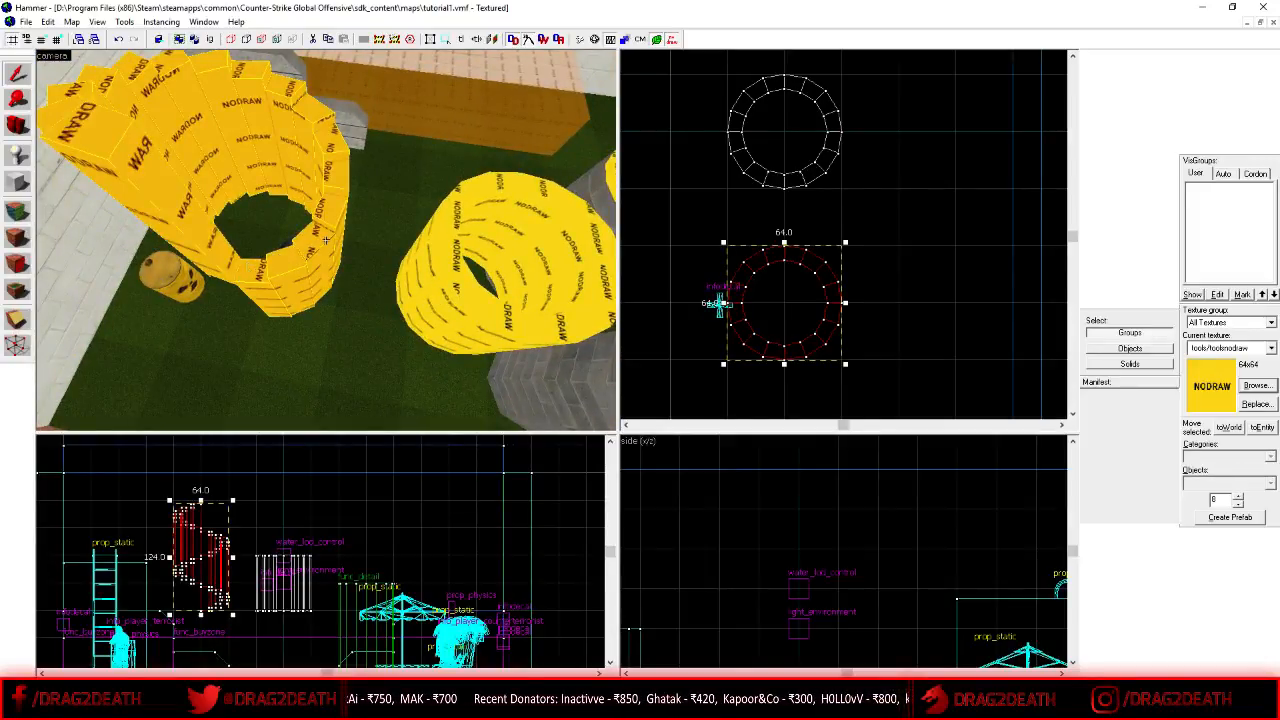
pyautogui.press('w')
pyautogui.press('s')
pyautogui.press('z')
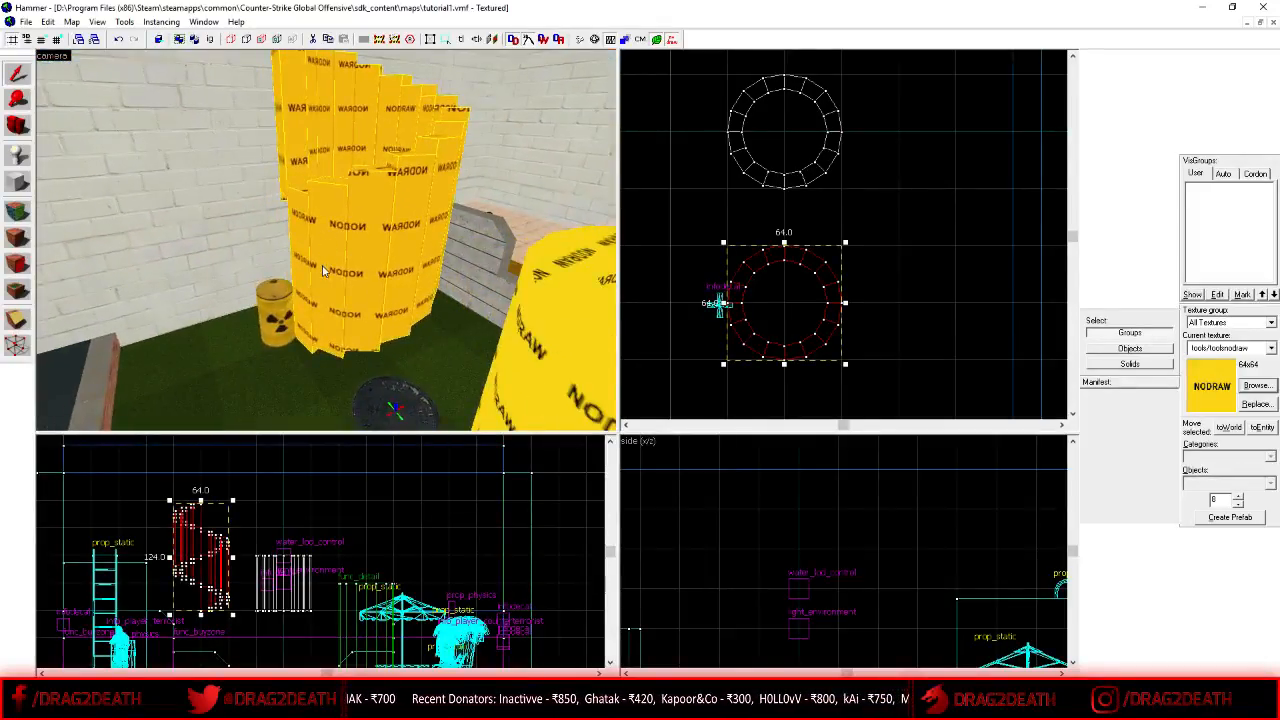
pyautogui.press('z')
pyautogui.press('w')
pyautogui.press('z')
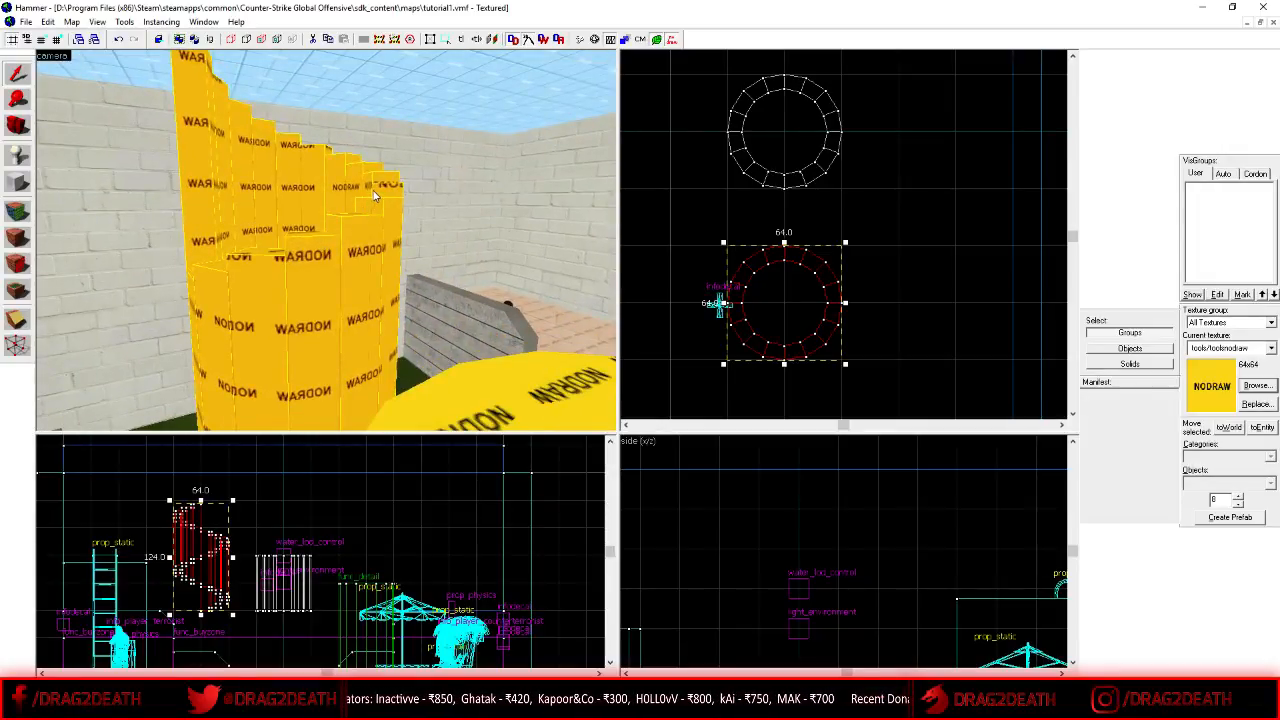
pyautogui.press('z')
pyautogui.press('w')
pyautogui.press('z')
pyautogui.press('z')
pyautogui.press('w')
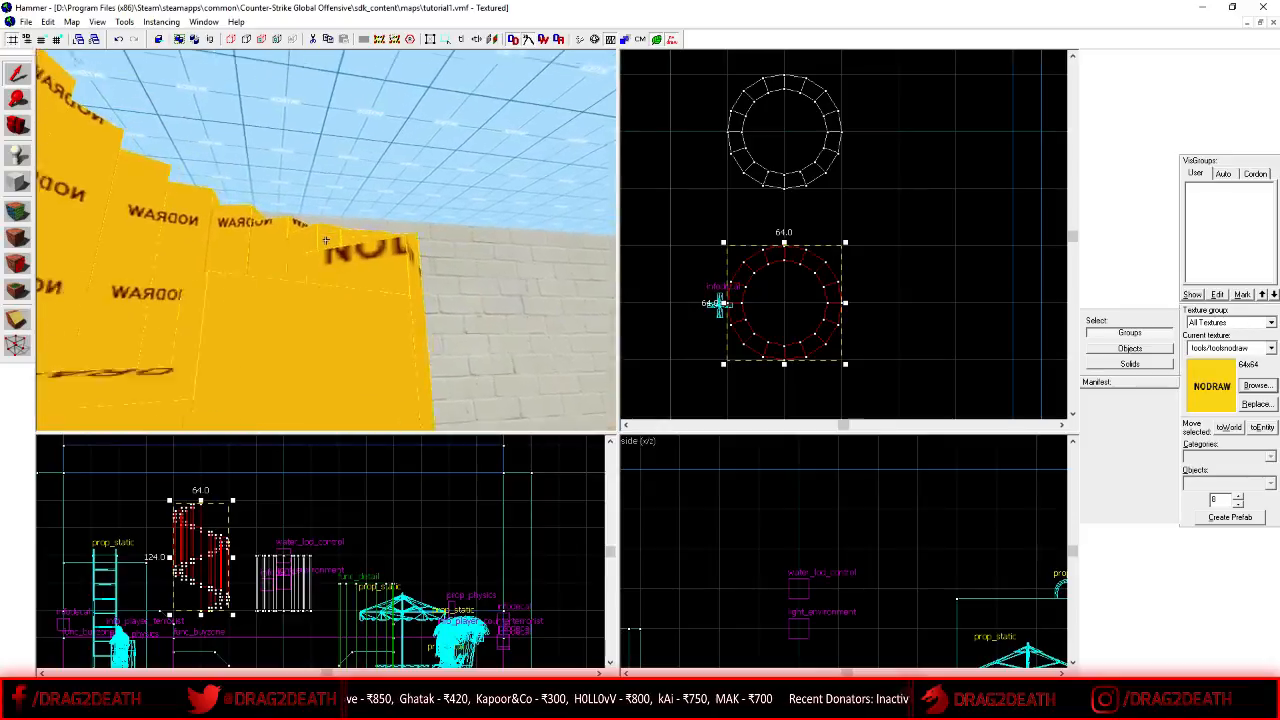
pyautogui.press('w')
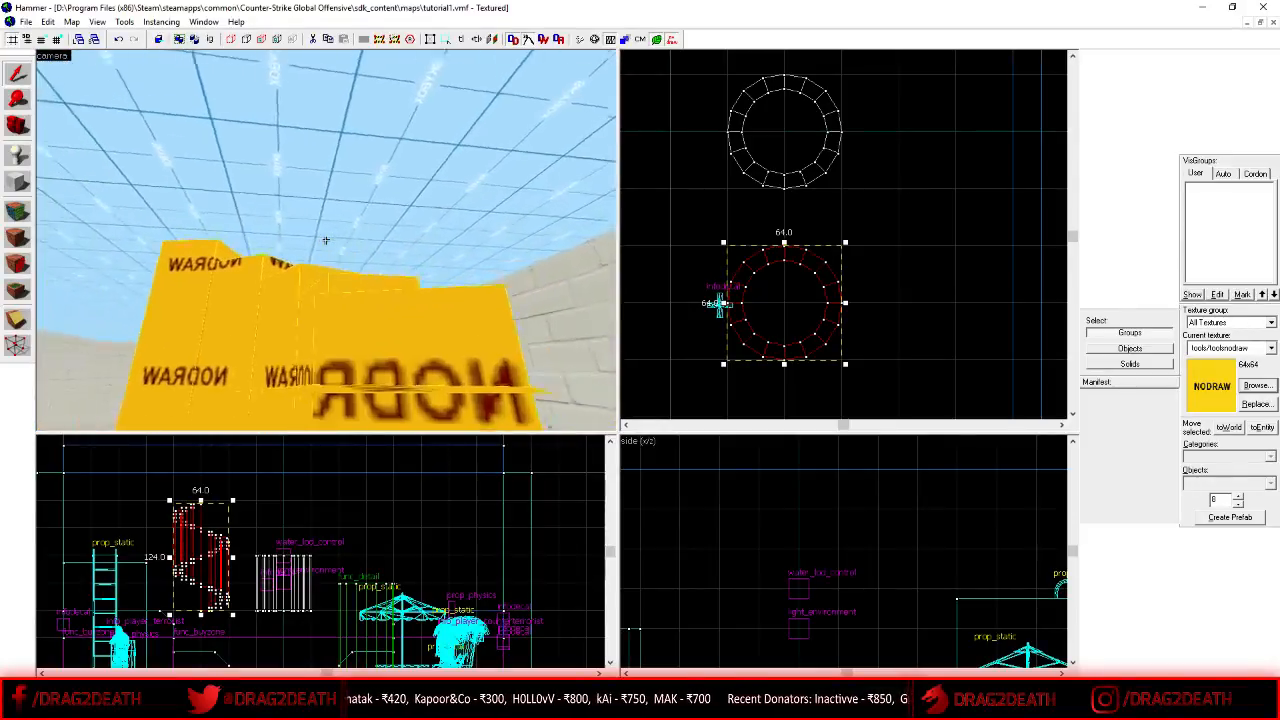
# - Delete the rising spiral arch, keeping the flat ring beside it
pyautogui.press('s')
pyautogui.press('a')
pyautogui.press('z')
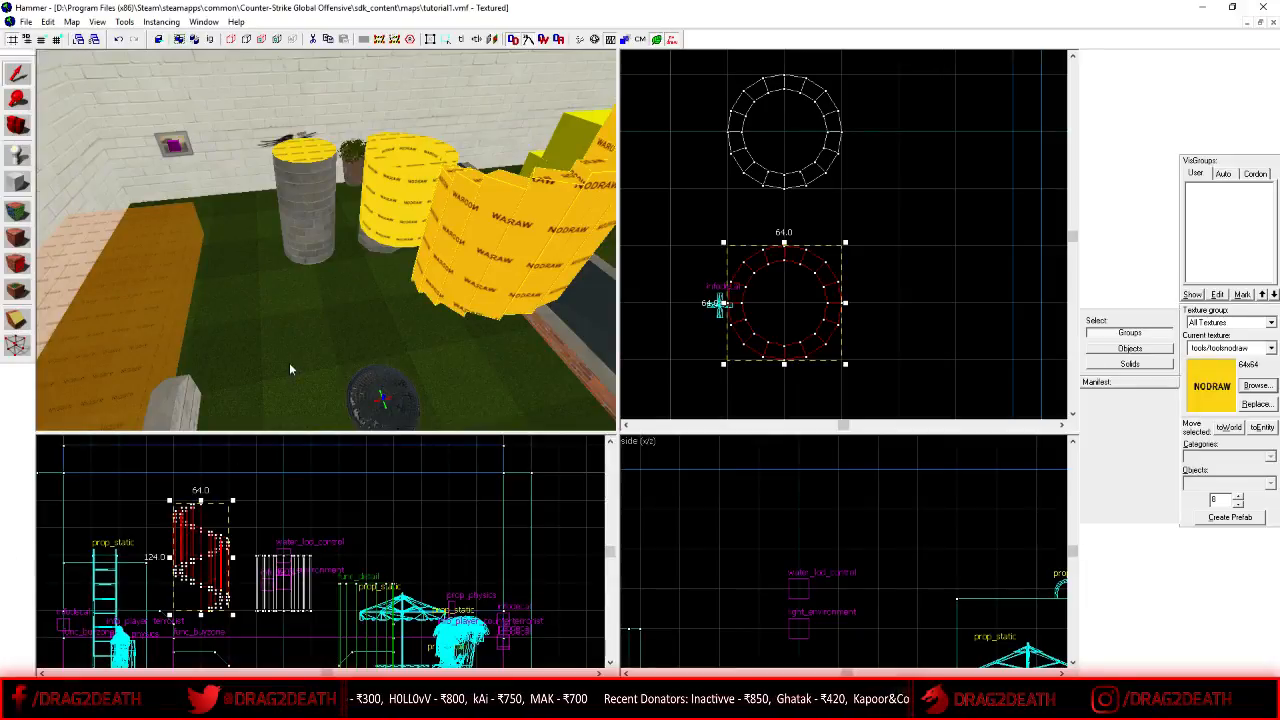
pyautogui.press('d')
pyautogui.press('z')
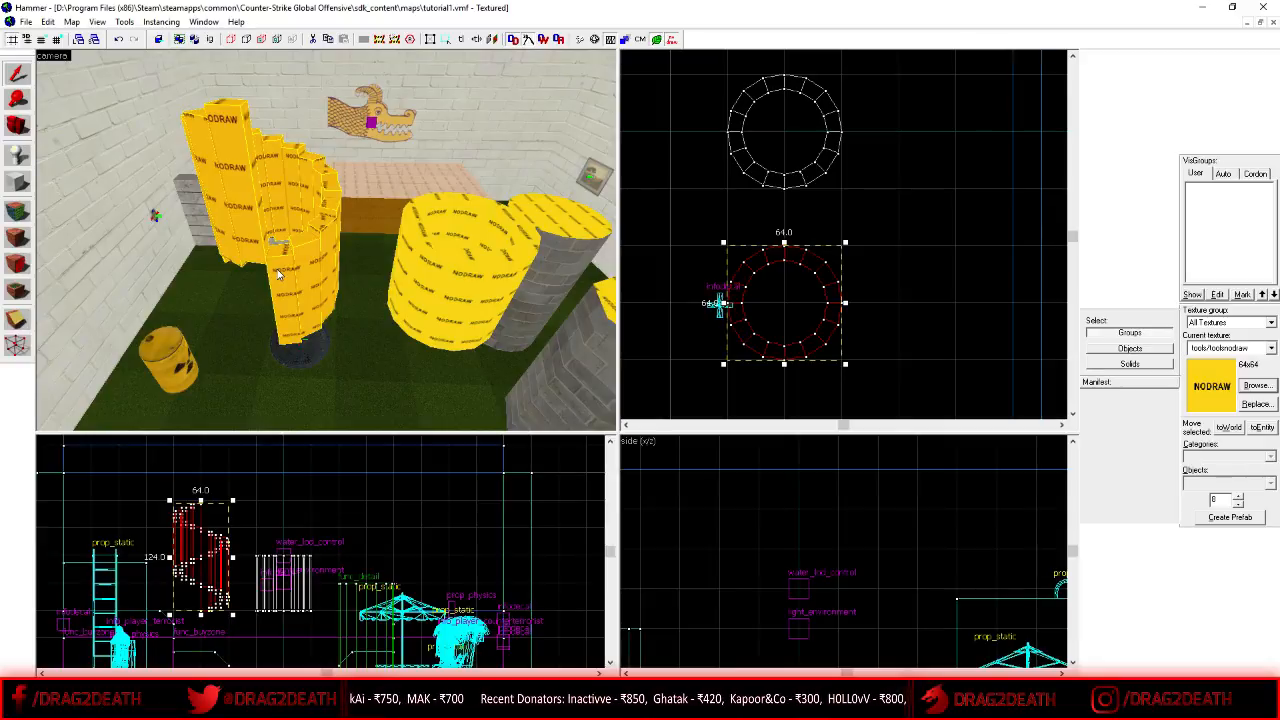
pyautogui.press('Delete')
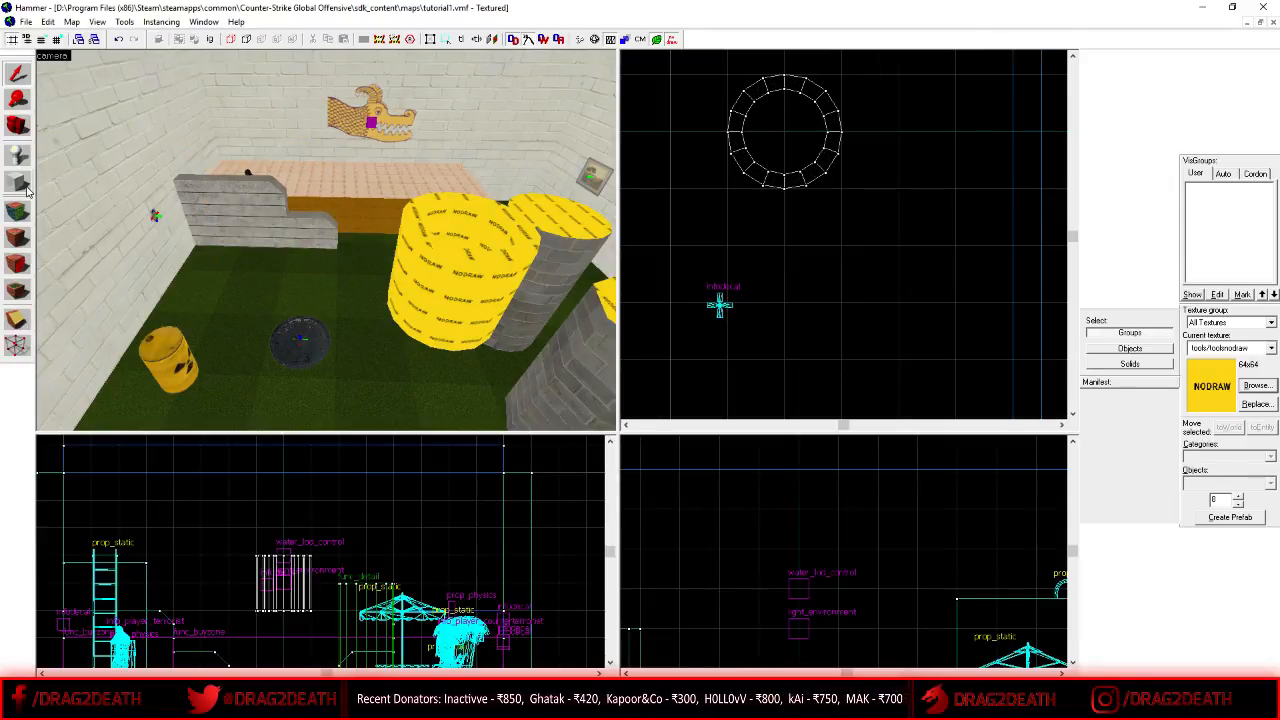
# - Set the new-brush primitive back to block and return to the Selection tool
pyautogui.scroll(2, 519, 227)
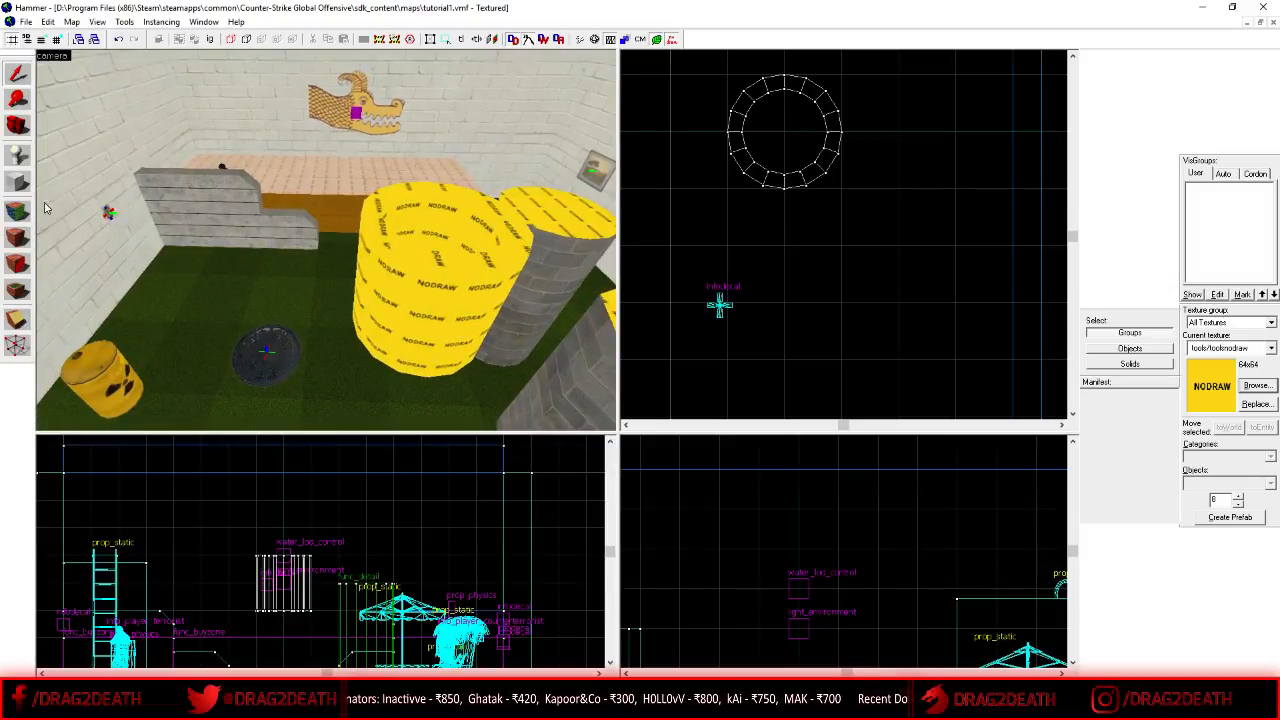
pyautogui.click(16, 186)
pyautogui.click(1270, 483)
pyautogui.click(1245, 508)
pyautogui.click(18, 76)
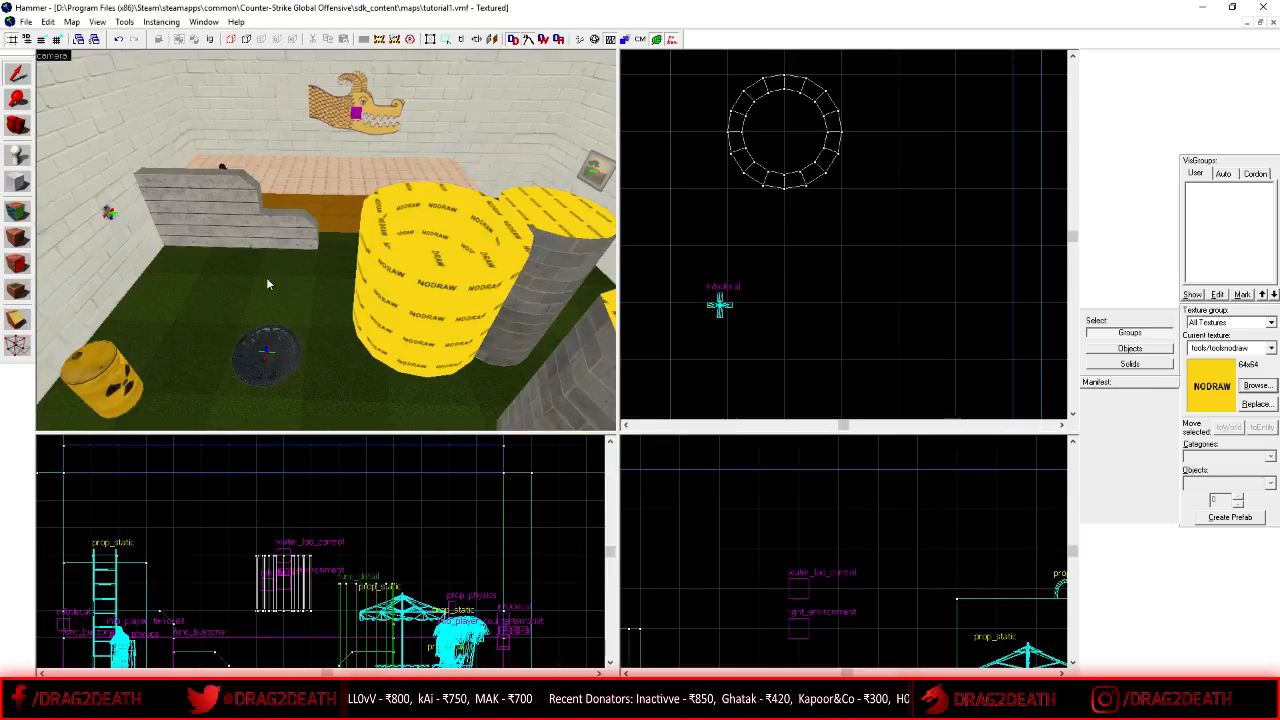
# - Select the remaining ring arch and examine its hollow interior and outer wall up close
pyautogui.press('z')
pyautogui.press('a')
pyautogui.press('z')
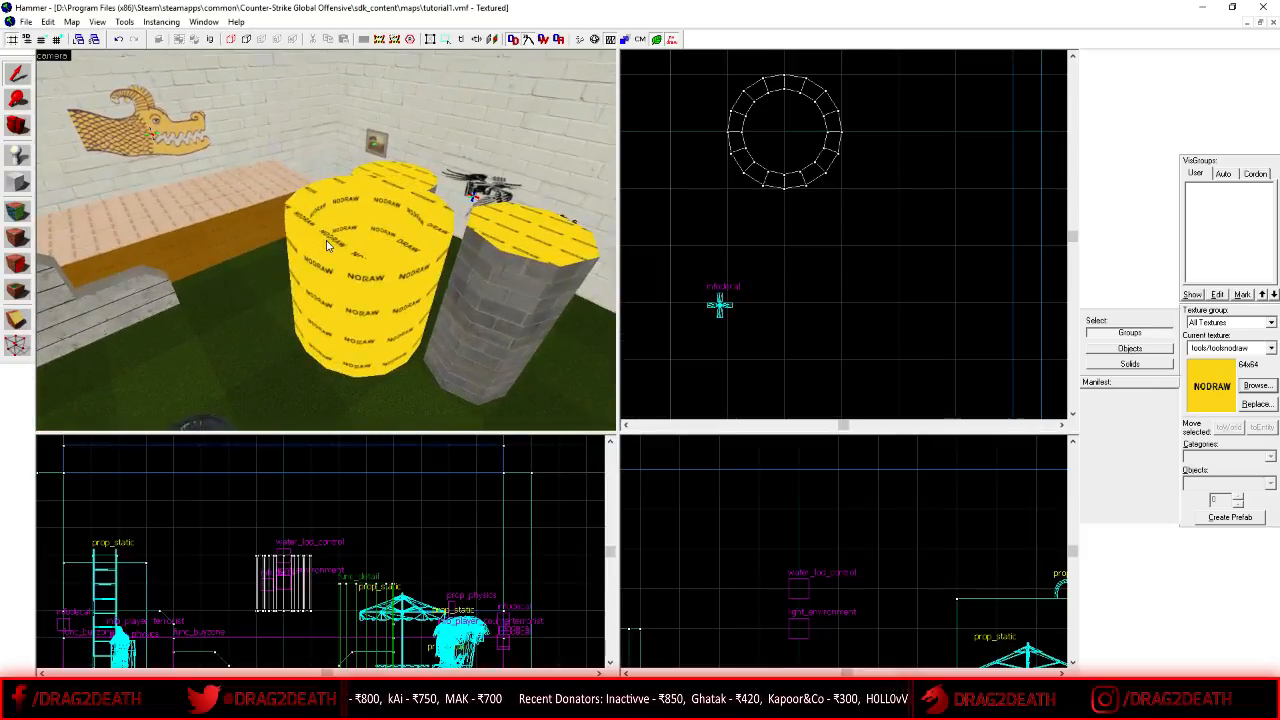
pyautogui.click(370, 290)
pyautogui.press('z')
pyautogui.press('a')
pyautogui.press('w')
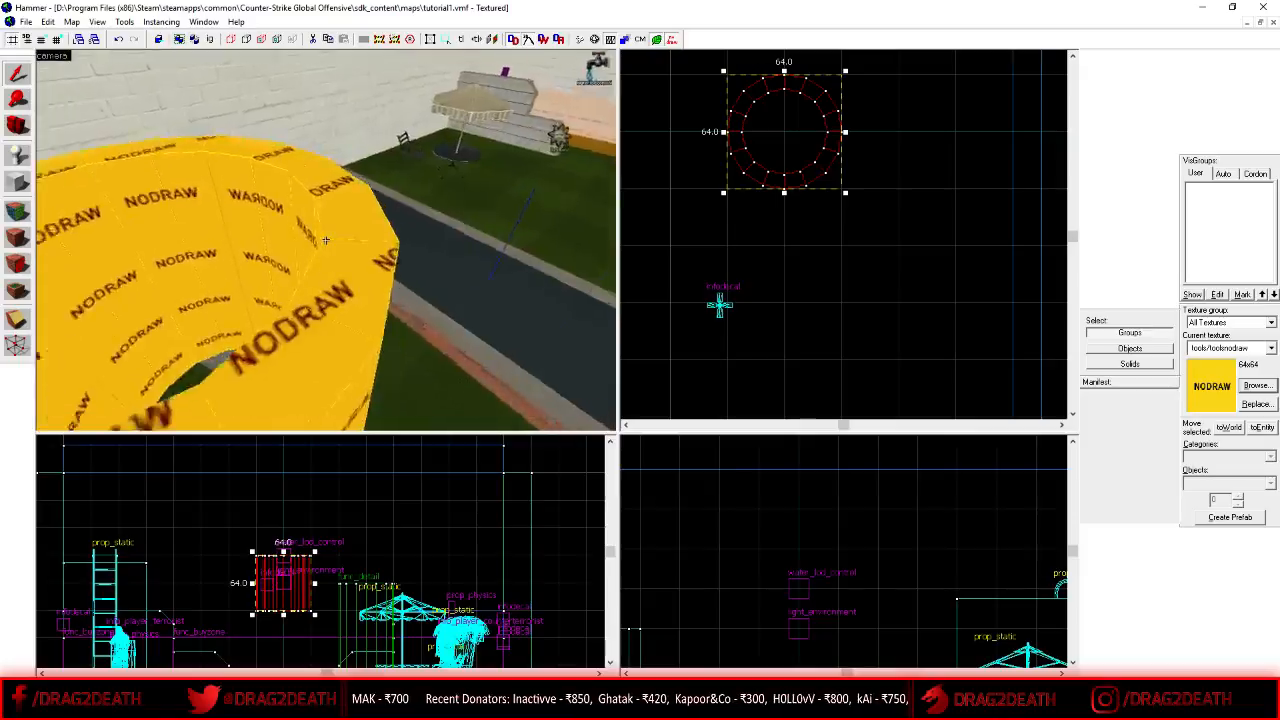
pyautogui.press('d')
pyautogui.press('w')
pyautogui.scroll(-3, 842, 612)
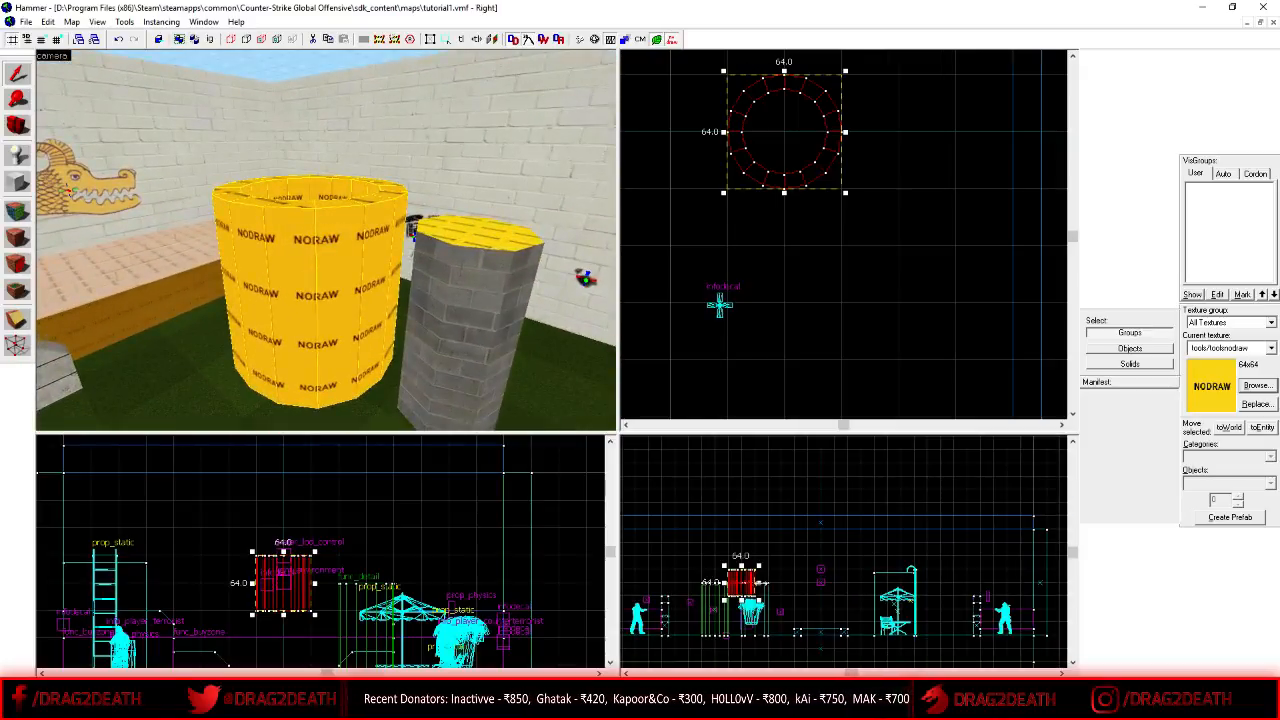
# - Move the ring arch across the road in the top view, onto the grass near the umbrella table
pyautogui.press('z')
pyautogui.press('w')
pyautogui.press('a')
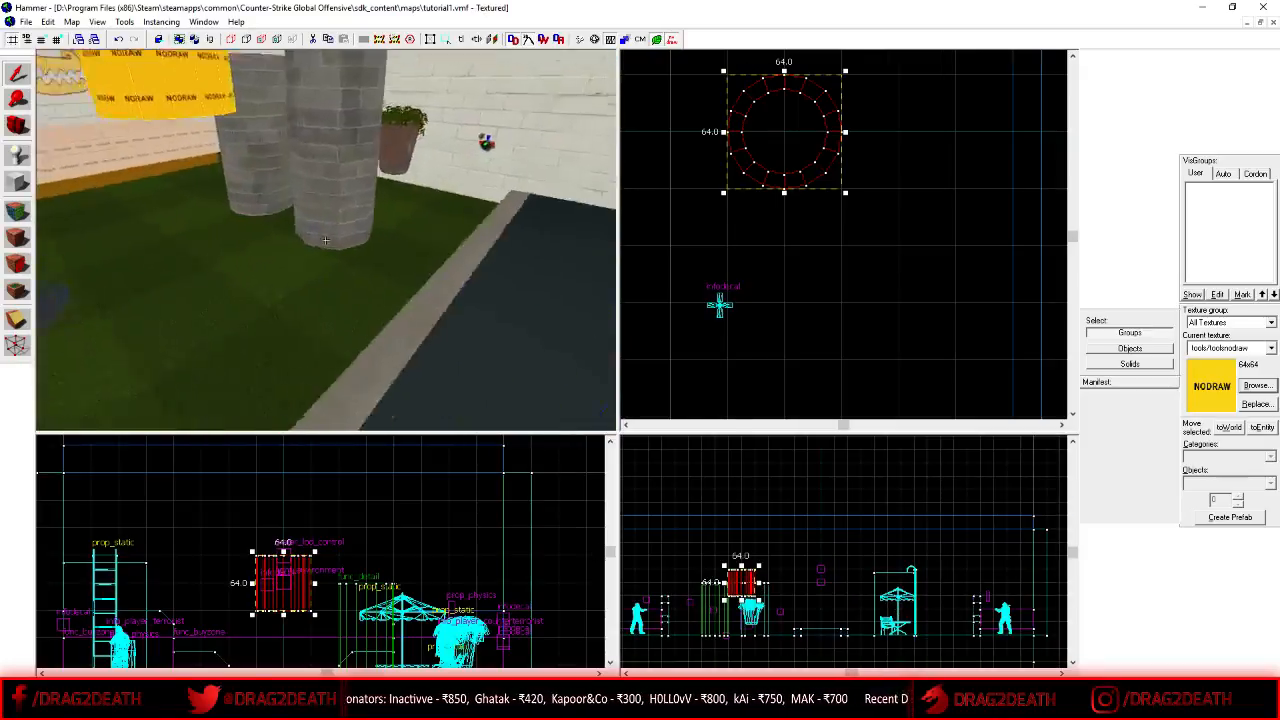
pyautogui.press('z')
pyautogui.press('z')
pyautogui.press('s')
pyautogui.press('z')
pyautogui.scroll(-7, 880, 165)
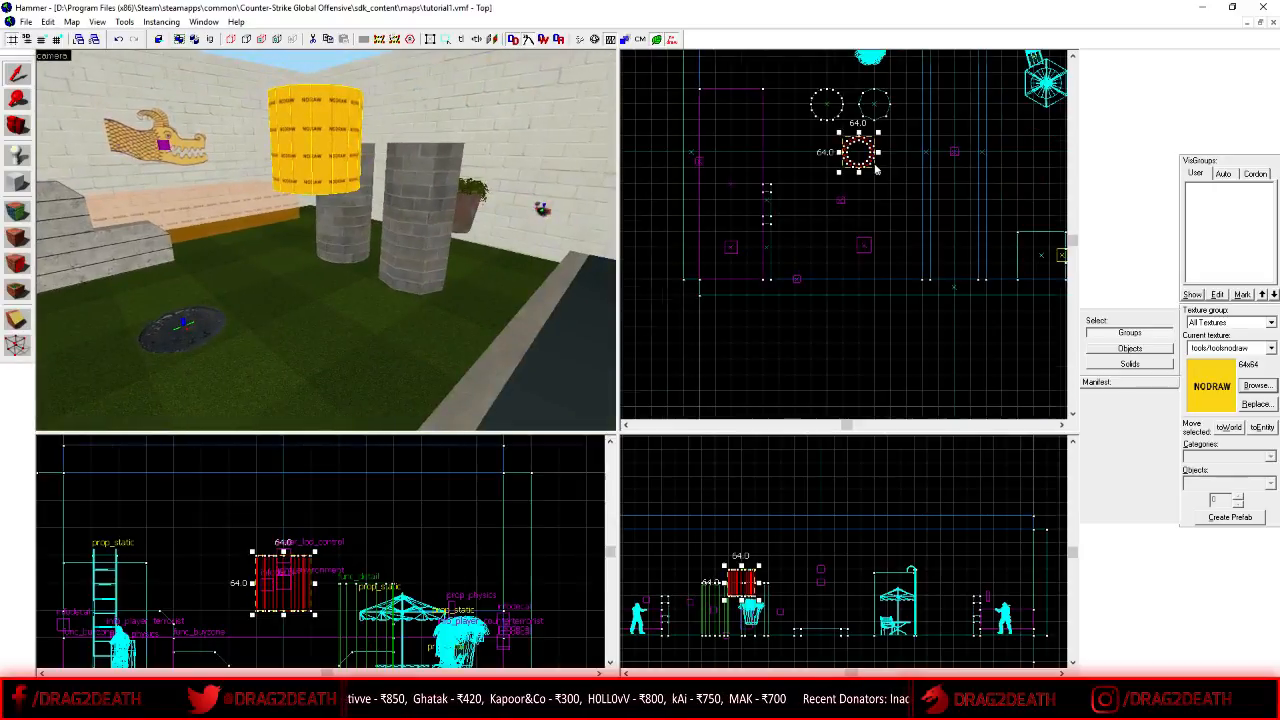
pyautogui.moveTo(866, 156); pyautogui.dragTo(990, 185)
pyautogui.scroll(1, 990, 157)
pyautogui.press('z')
pyautogui.press('w')
pyautogui.press('z')
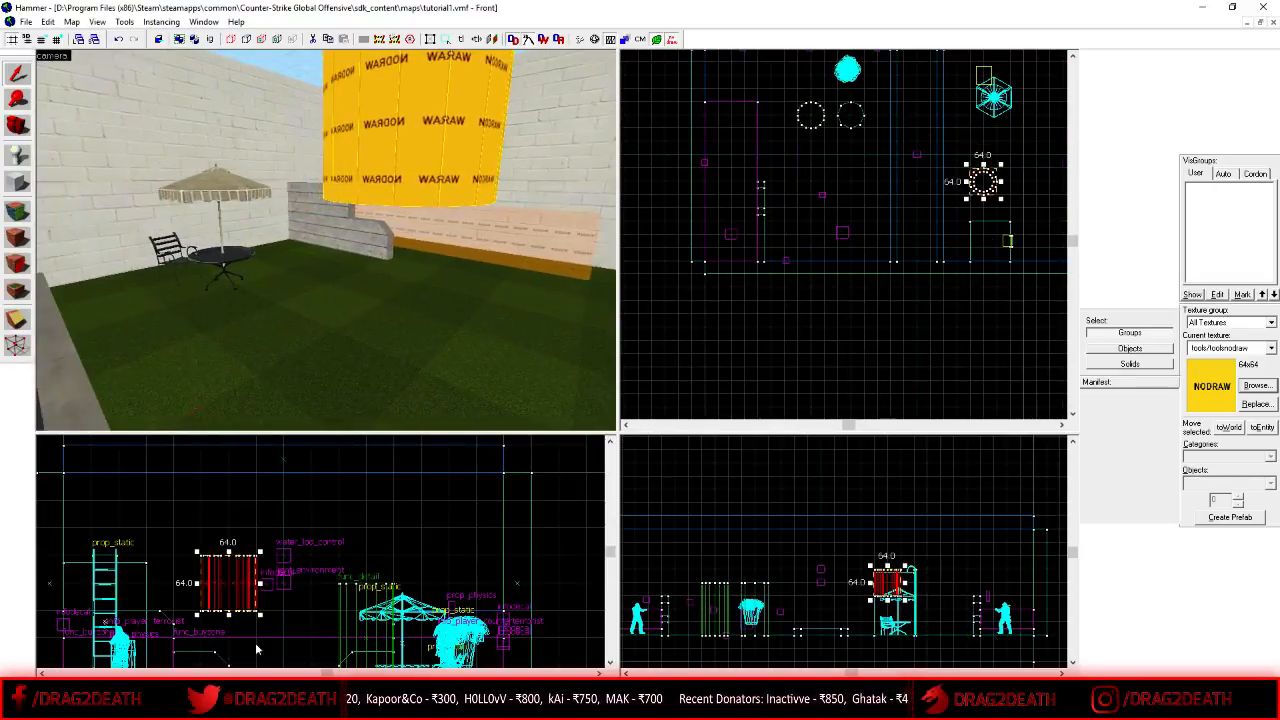
# - Rotate the ring arch 90 degrees in the side view so that its opening faces horizontally
pyautogui.scroll(-2, 256, 655)
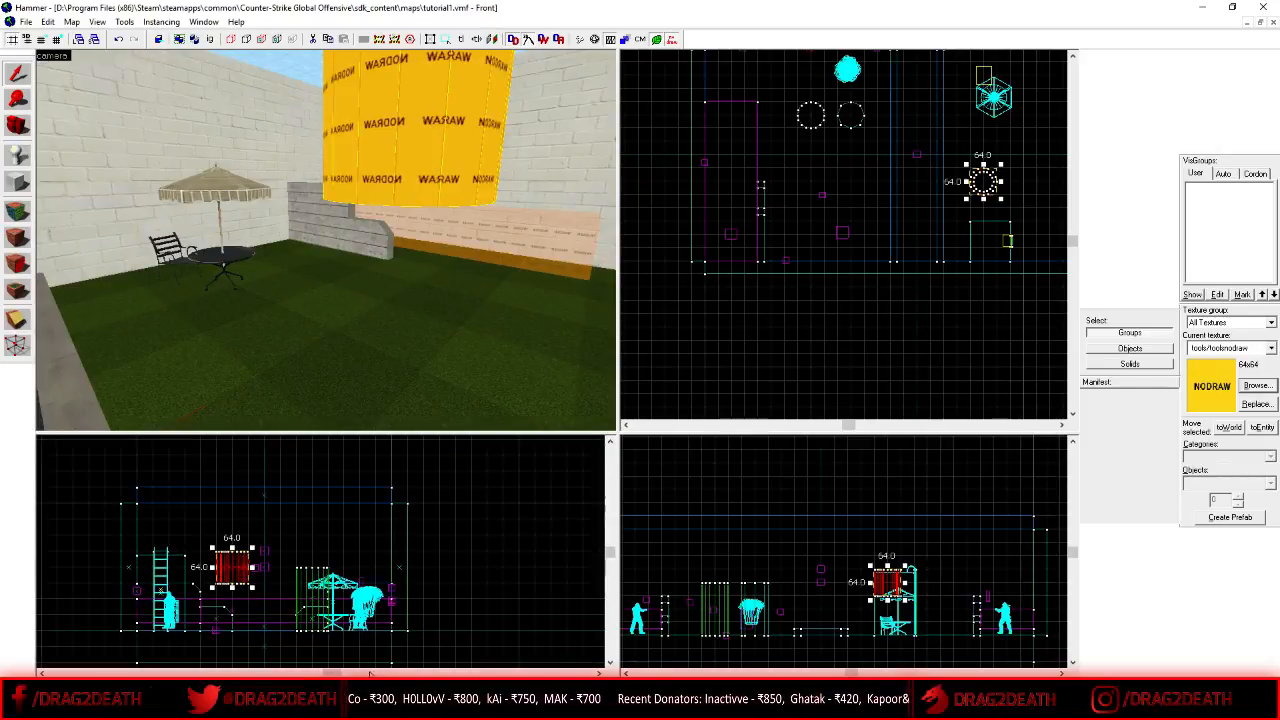
pyautogui.scroll(3, 893, 592)
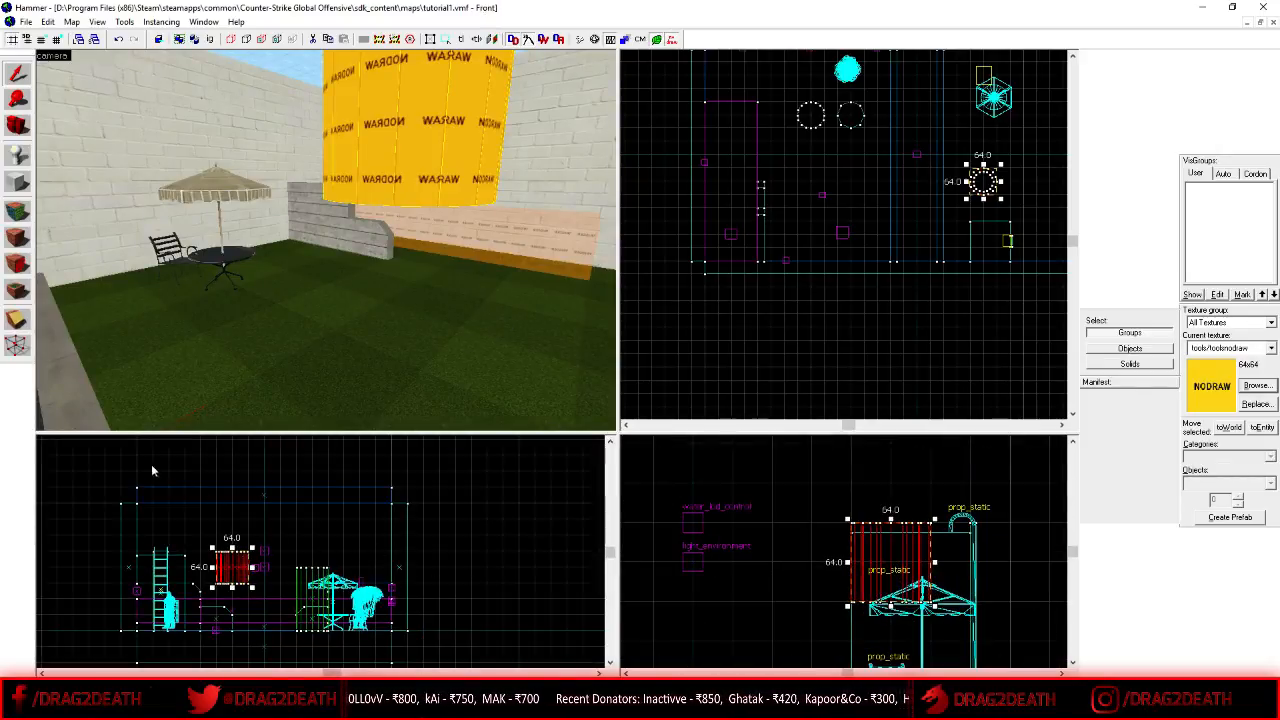
pyautogui.scroll(3, 224, 553)
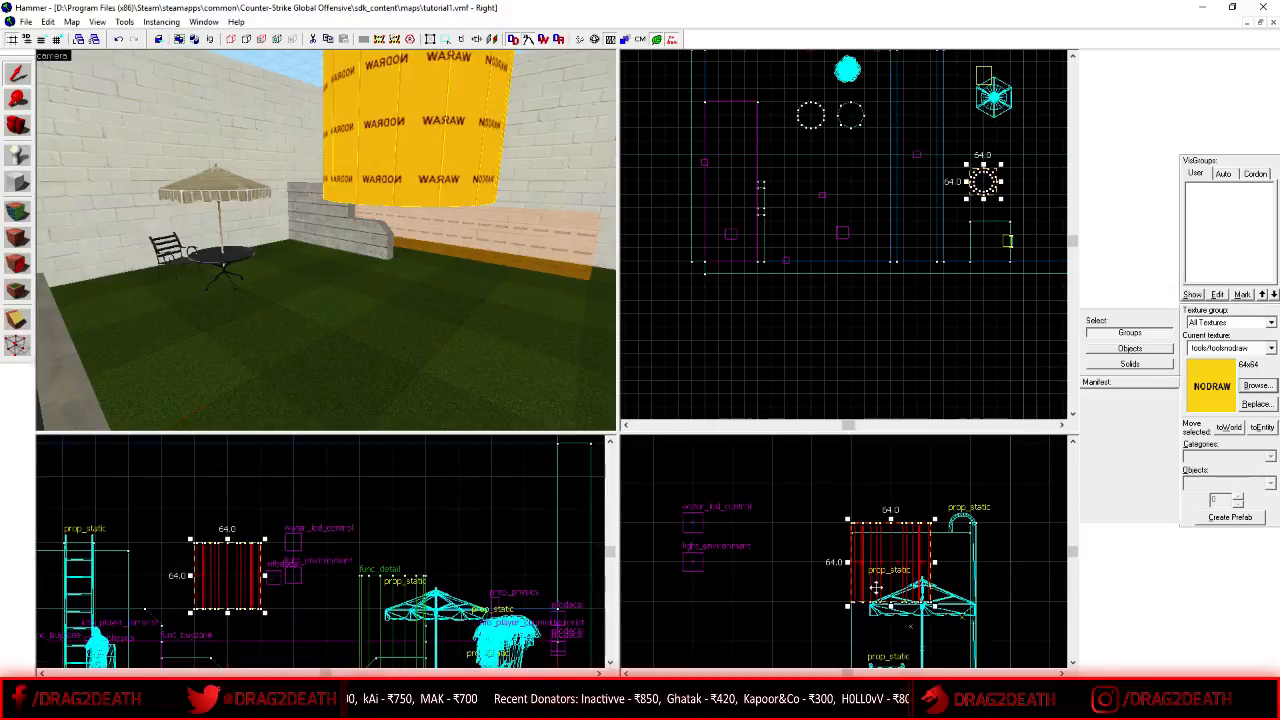
pyautogui.scroll(-3, 873, 591)
pyautogui.press('s')
pyautogui.press('z')
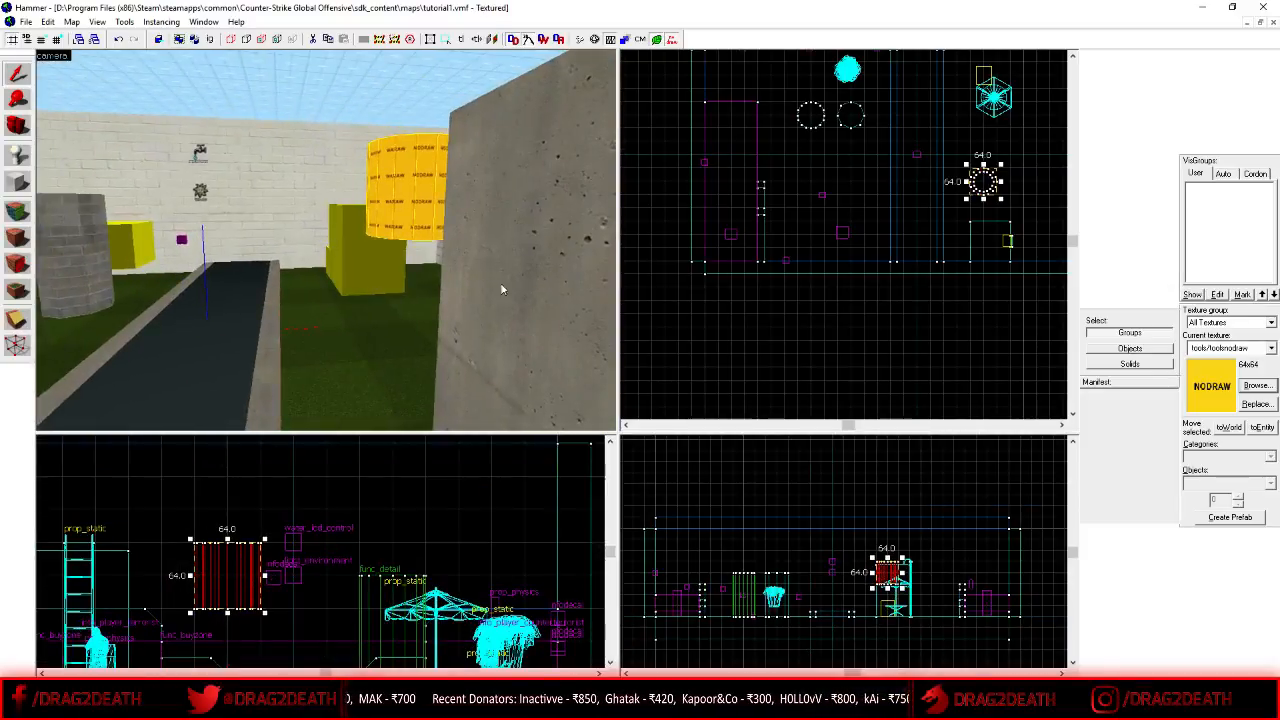
pyautogui.scroll(3, 899, 609)
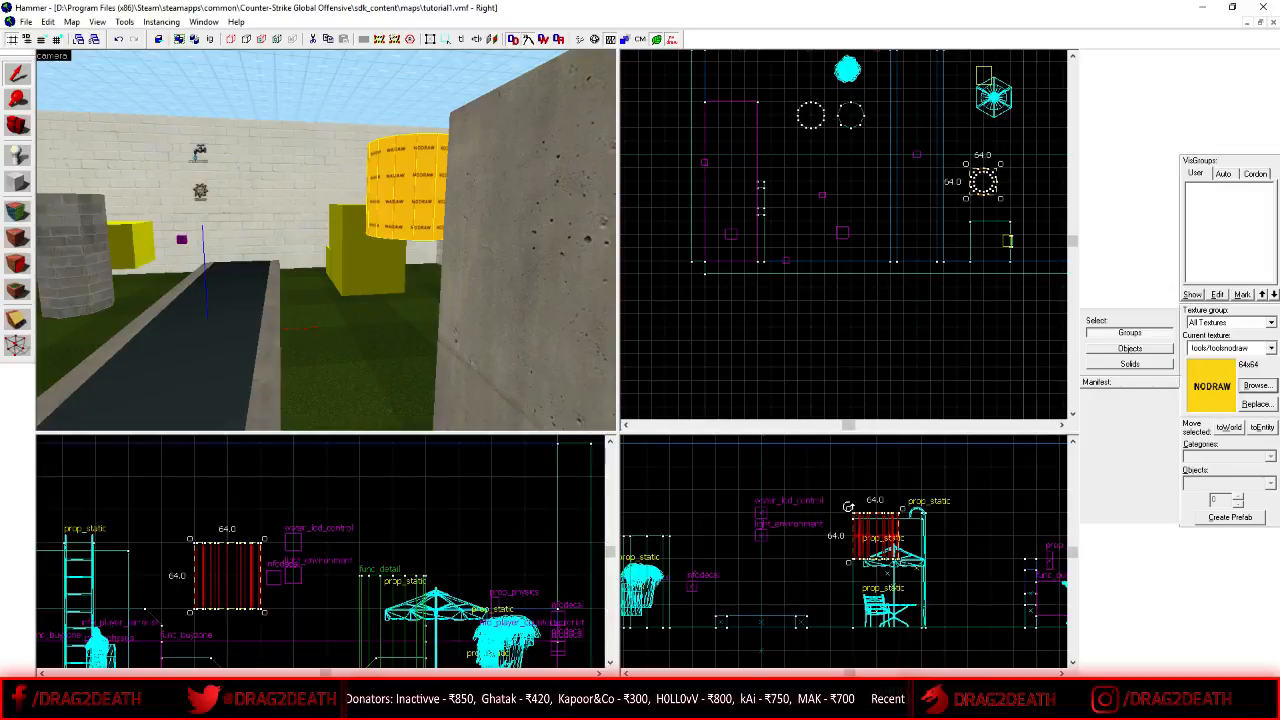
pyautogui.moveTo(848, 510); pyautogui.dragTo(814, 578)
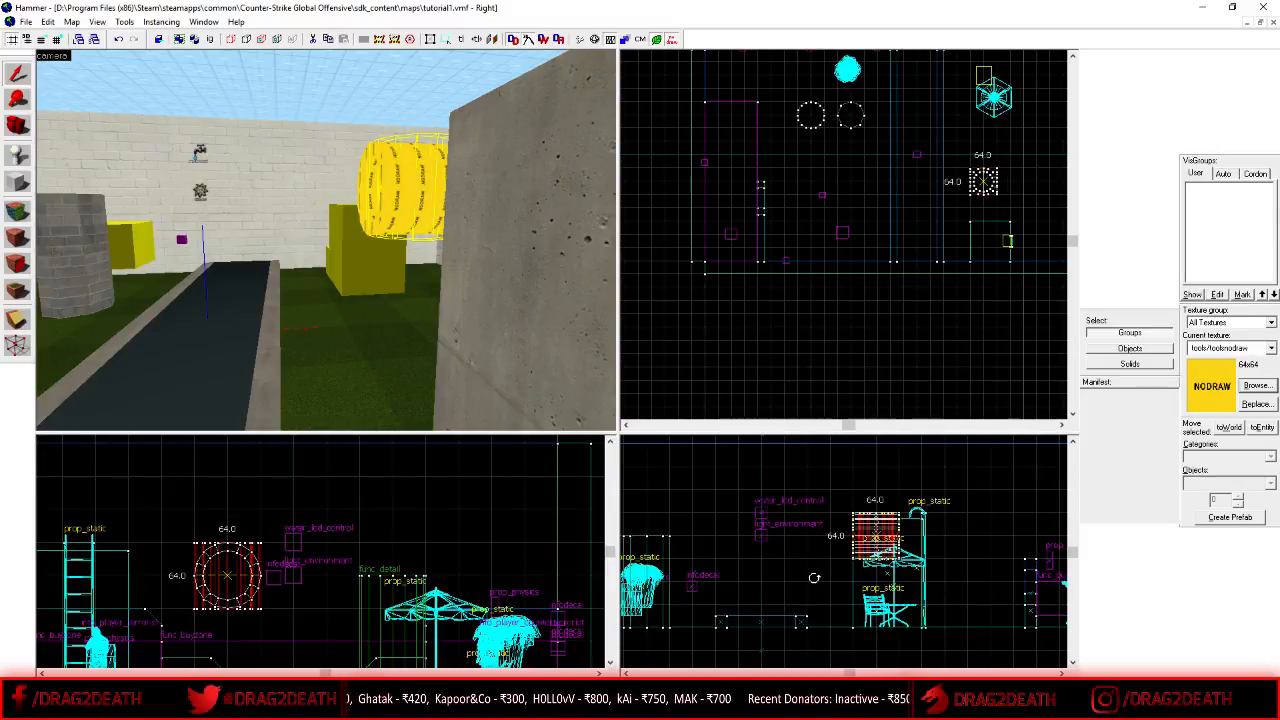
pyautogui.press('z')
pyautogui.press('a')
pyautogui.press('z')
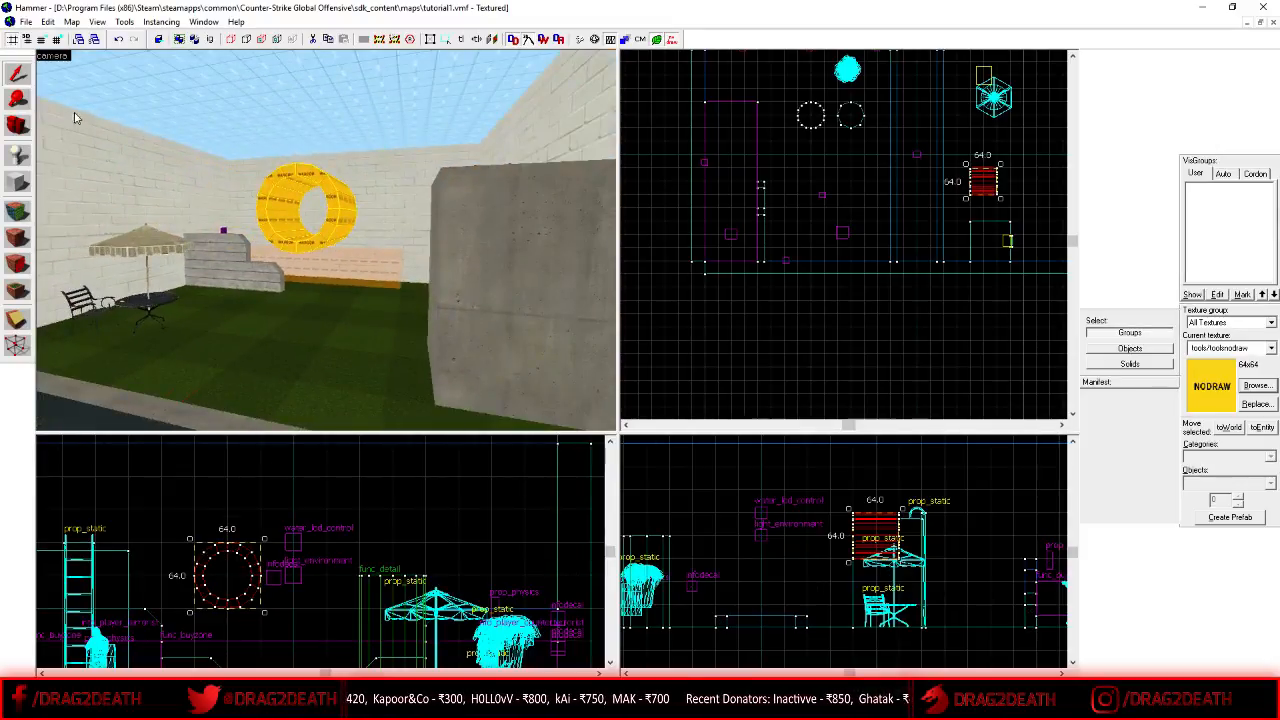
# - Lower the rotated ring arch onto the ground in the side view and deselect it
pyautogui.moveTo(876, 538); pyautogui.dragTo(872, 602)
pyautogui.click(786, 500)
pyautogui.press('z')
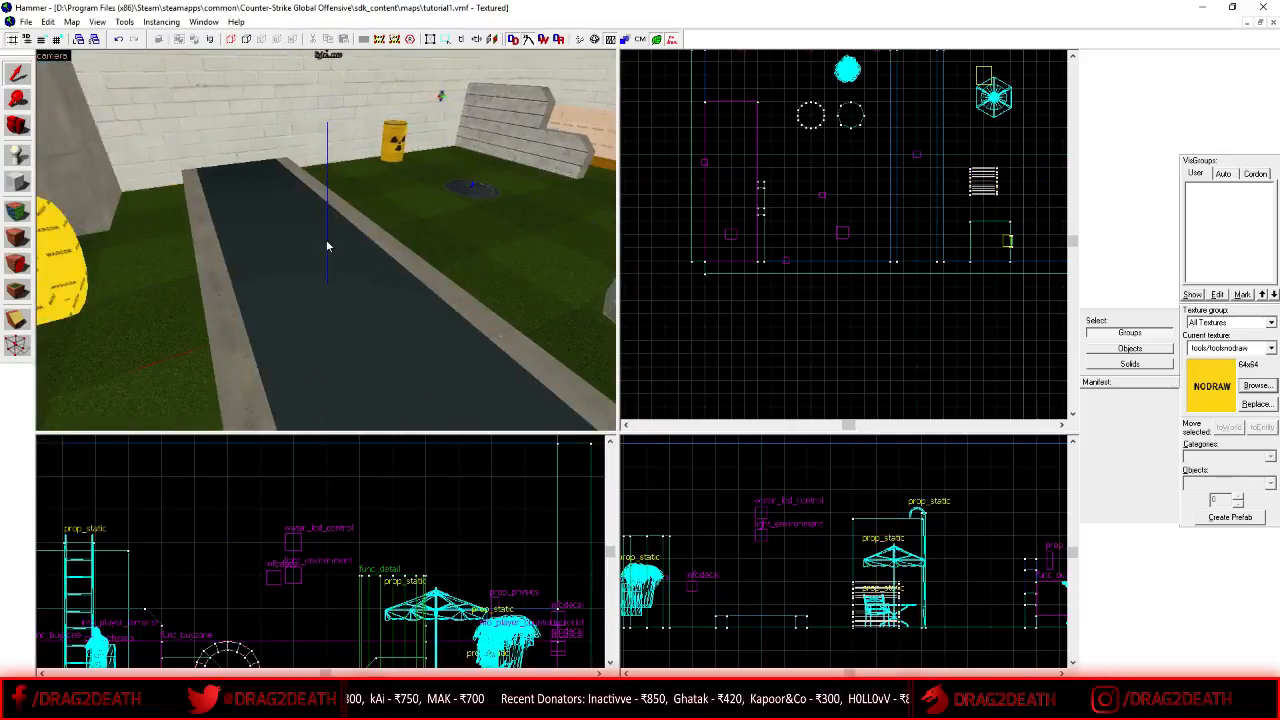
# - Examine the horizontal pipe on the grass from several sides and look through its opening
pyautogui.press('a')
pyautogui.press('z')
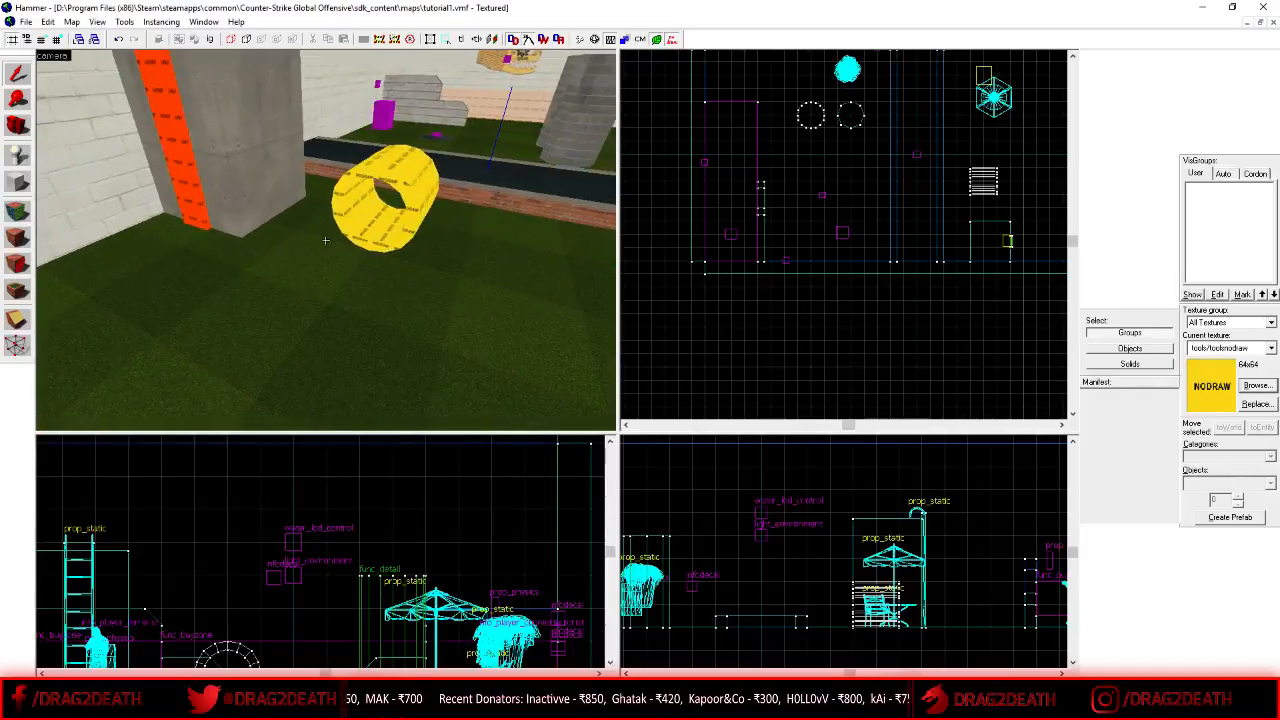
pyautogui.press('a')
pyautogui.press('z')
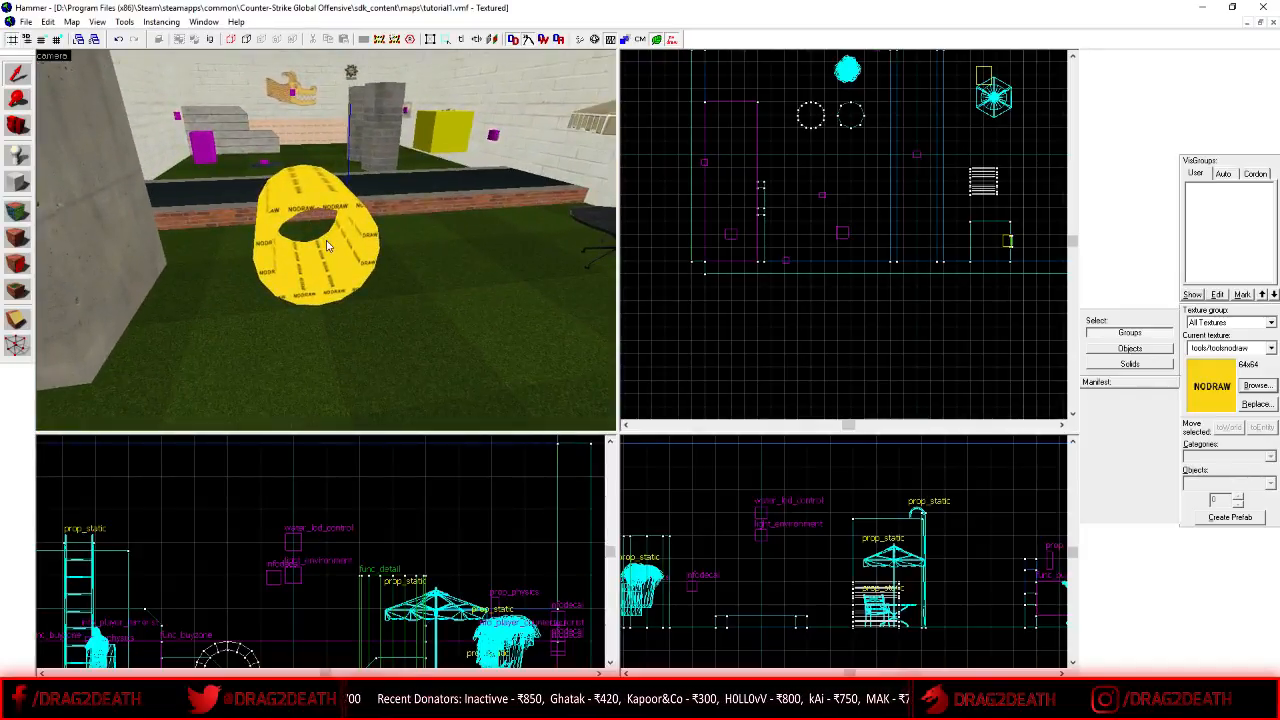
pyautogui.press('z')
pyautogui.press('w')
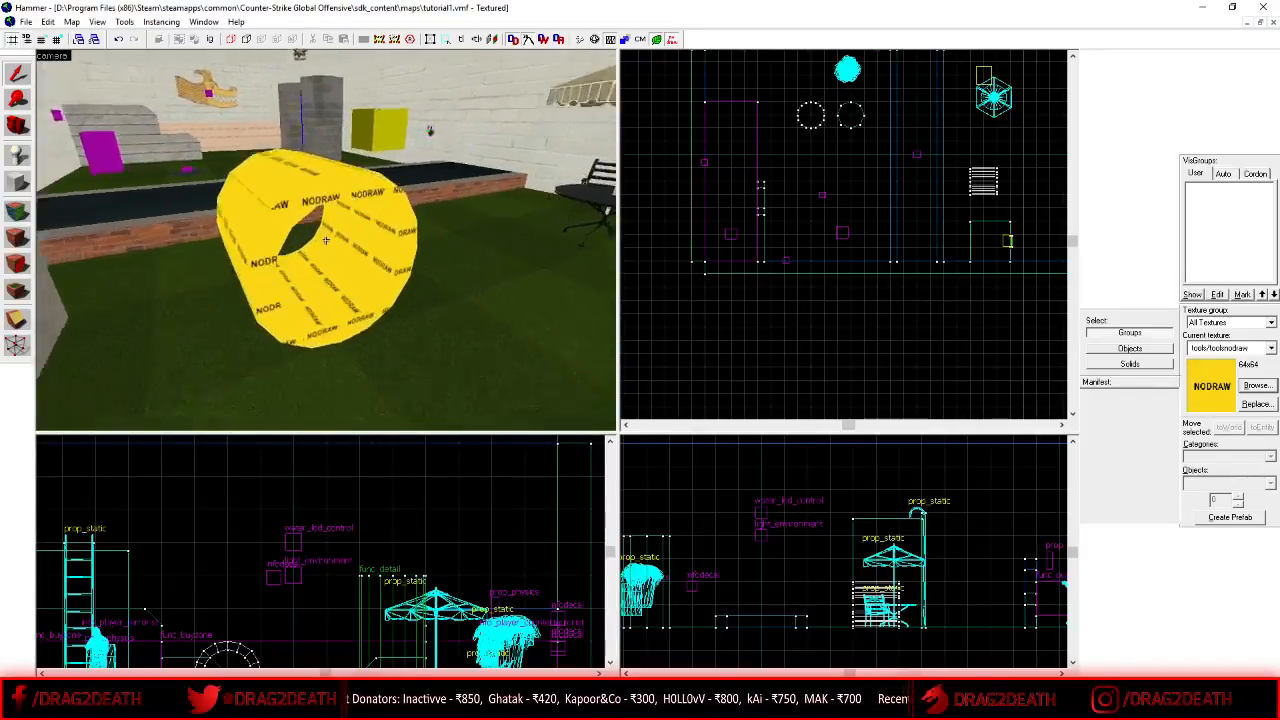
pyautogui.press('s')
pyautogui.press('d')
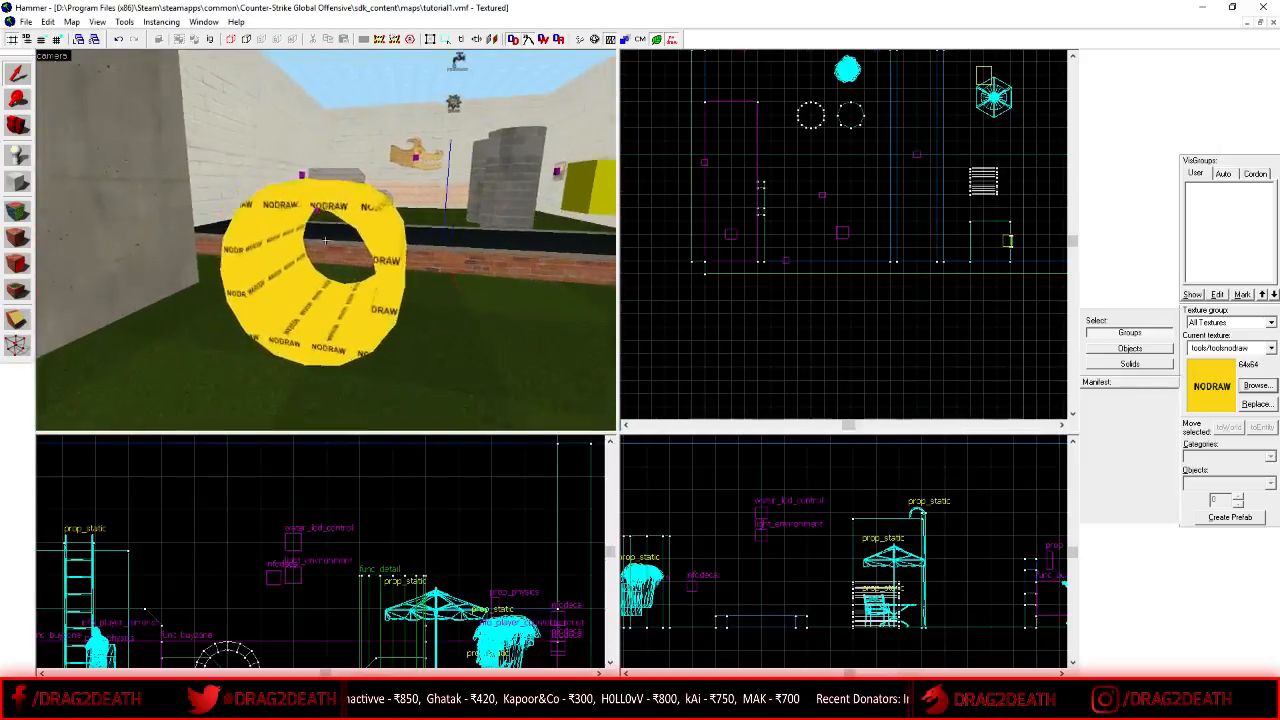
pyautogui.press('s')
pyautogui.press('z')
# - Select the pipe, stretch it lengthwise to 160 units in the top view, and deselect it
pyautogui.click(379, 243)
pyautogui.scroll(-1, 978, 220)
pyautogui.scroll(5, 980, 203)
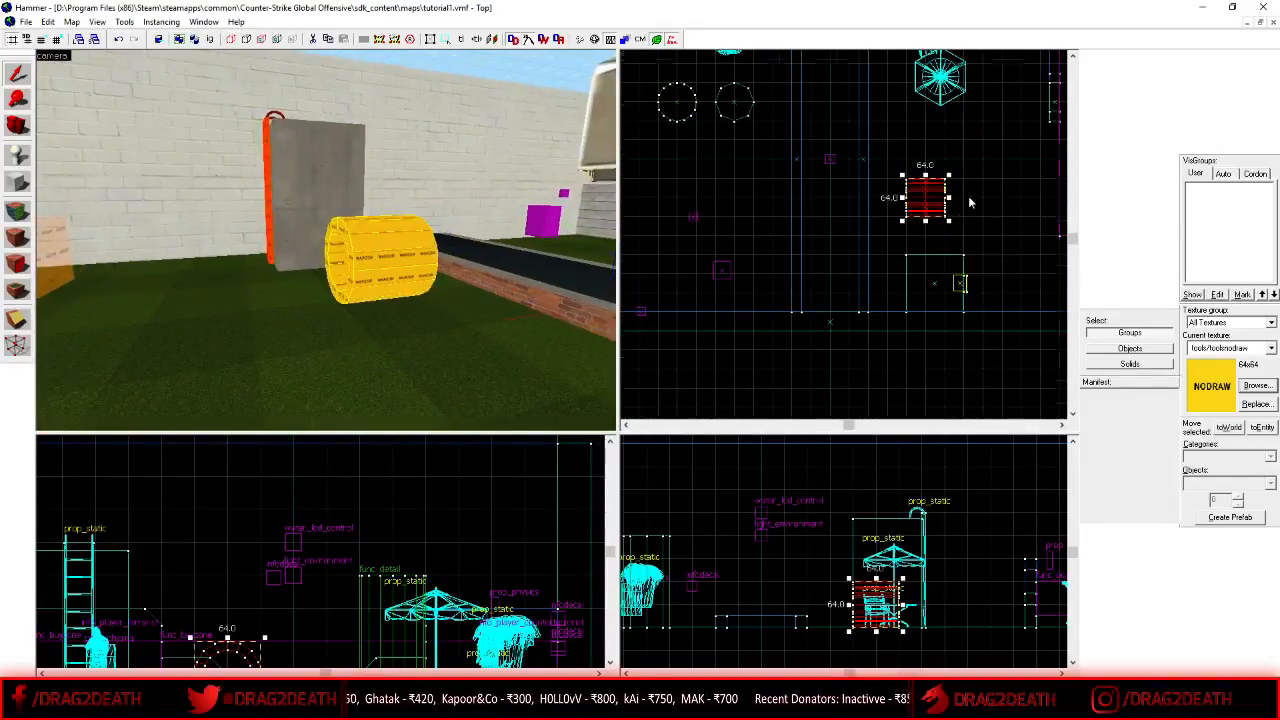
pyautogui.moveTo(941, 197); pyautogui.dragTo(1020, 197)
pyautogui.click(1022, 263)
# - Examine the lengthened pipe from its open end and select it again
pyautogui.press('z')
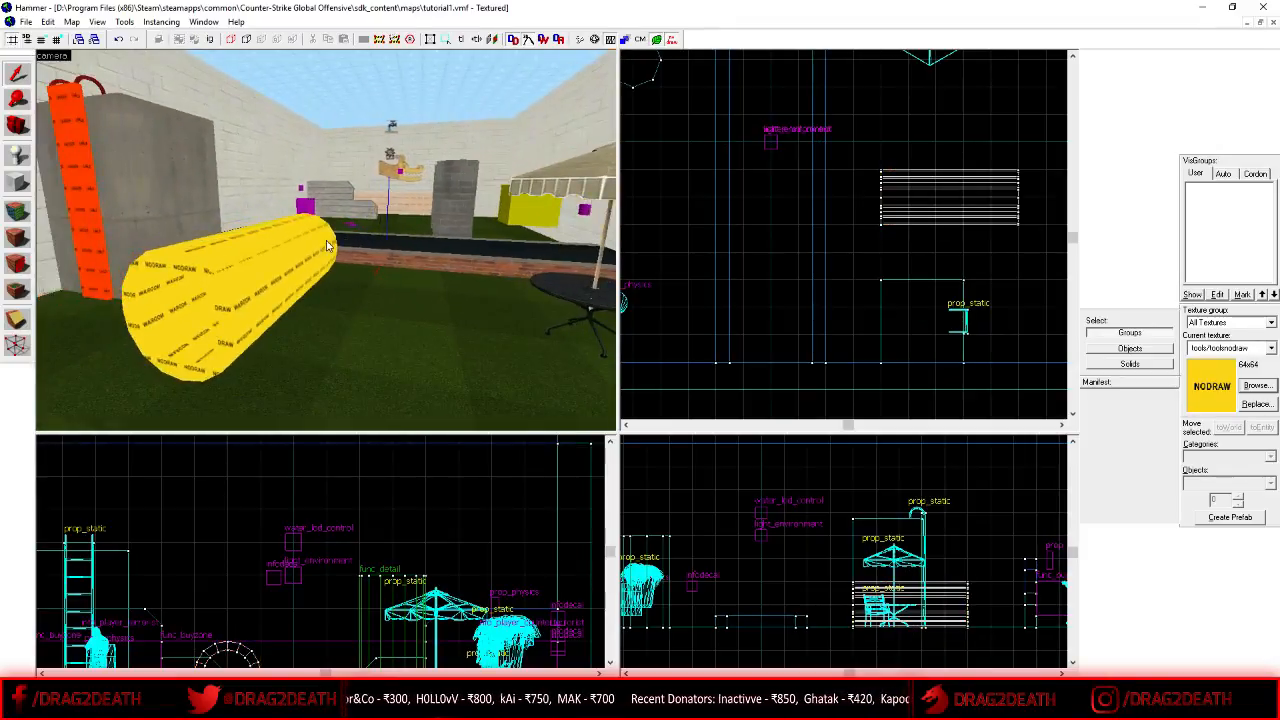
pyautogui.press('z')
pyautogui.click(256, 297)
pyautogui.press('z')
pyautogui.press('w')
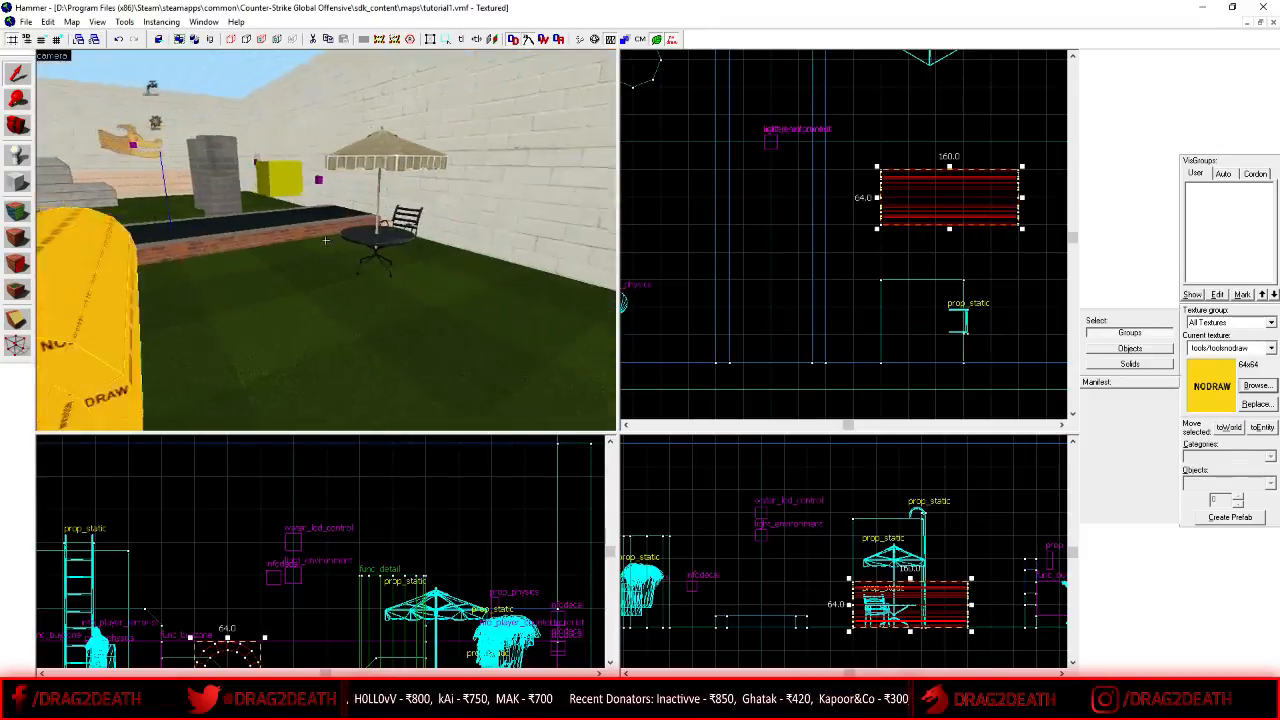
pyautogui.press('z')
# - Select the rounder func_detail pillar, compare its shape with the neighbouring octagonal one, and deselect it
pyautogui.click(254, 242)
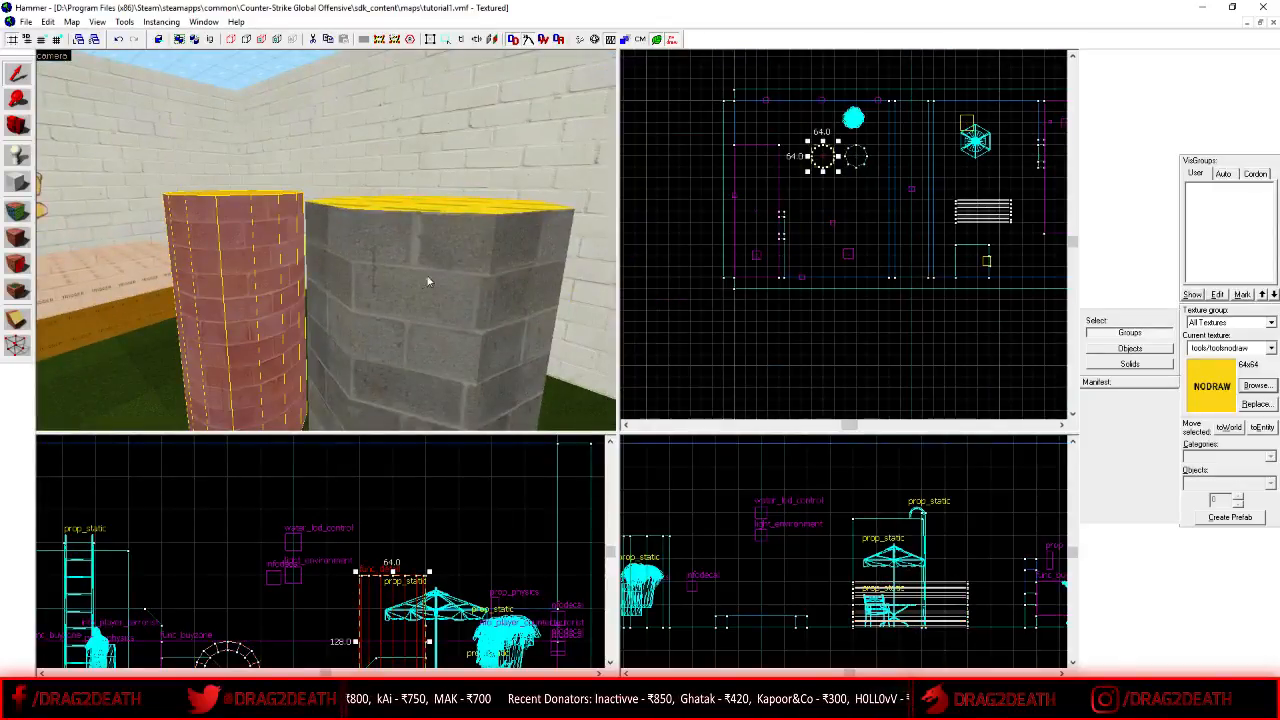
pyautogui.scroll(3, 888, 167)
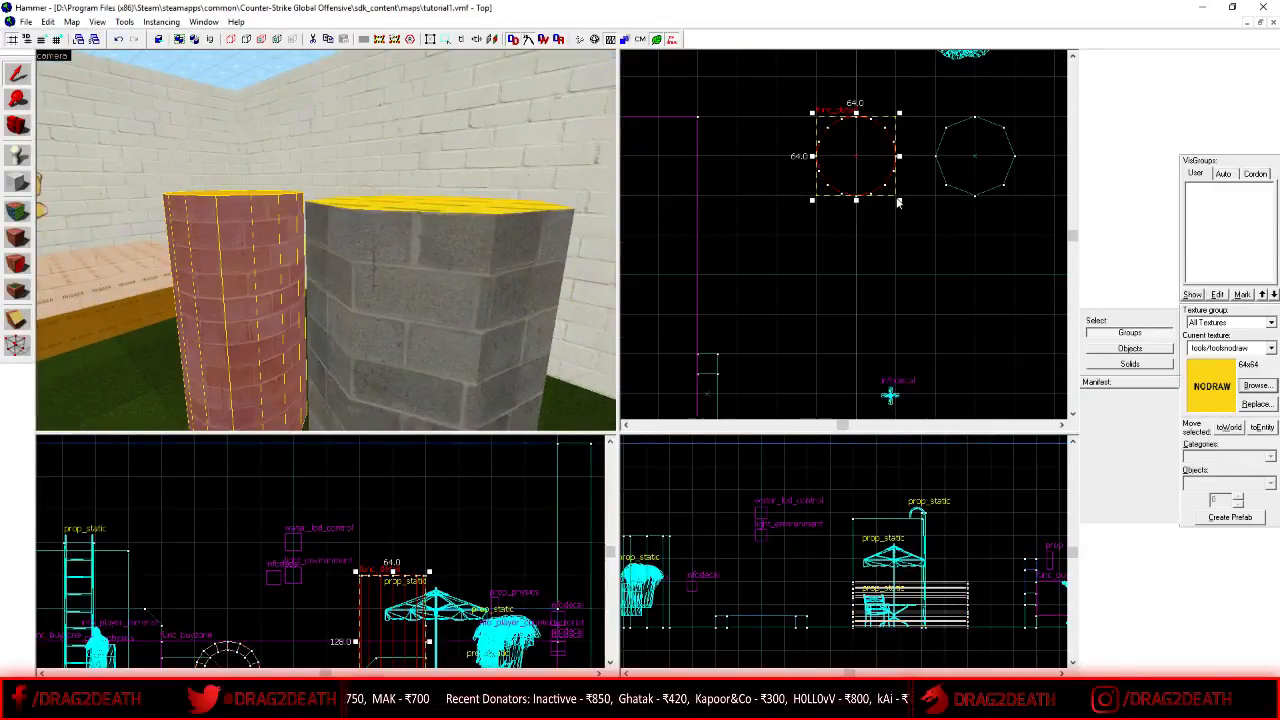
pyautogui.moveTo(900, 200)
pyautogui.mouseDown()
pyautogui.moveTo(945, 228)
pyautogui.moveTo(970, 312)
pyautogui.moveTo(830, 256)
pyautogui.moveTo(830, 222)
pyautogui.moveTo(969, 228)
pyautogui.moveTo(952, 254)
pyautogui.moveTo(898, 251)
pyautogui.moveTo(907, 203)
pyautogui.mouseUp()
pyautogui.press('z')
pyautogui.press('s')
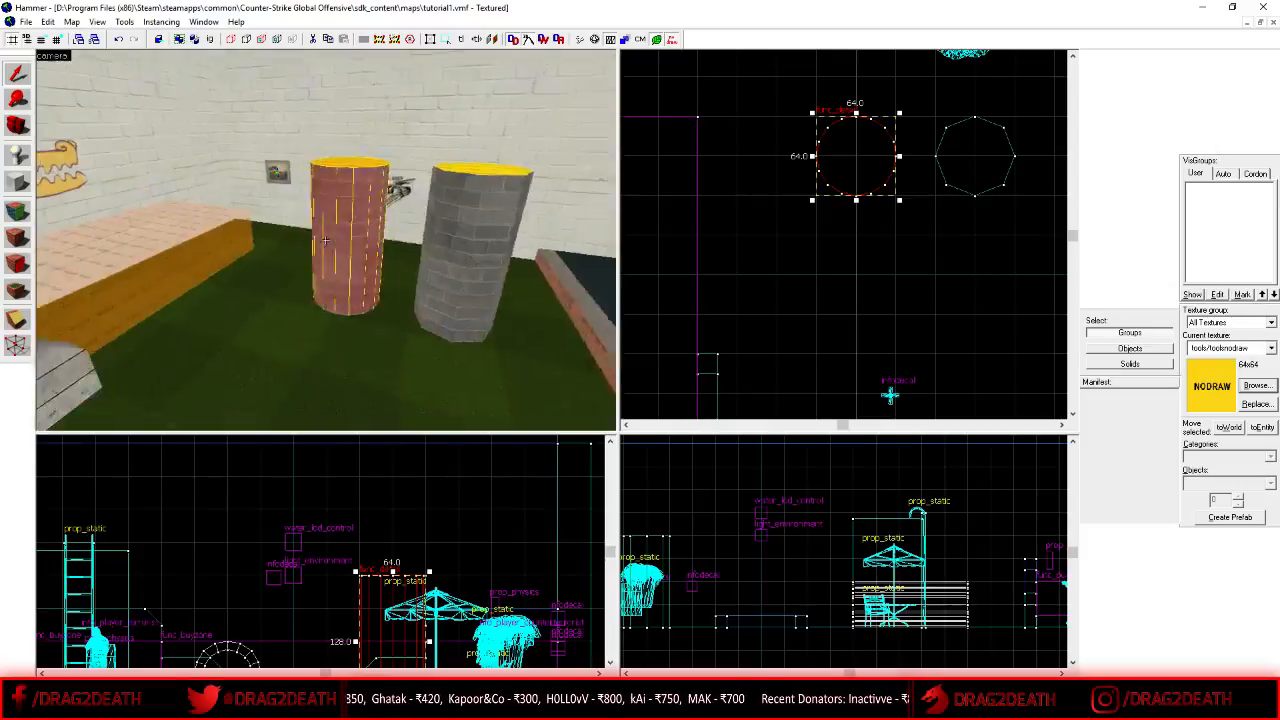
pyautogui.press('a')
pyautogui.press('w')
pyautogui.press('s')
pyautogui.press('z')
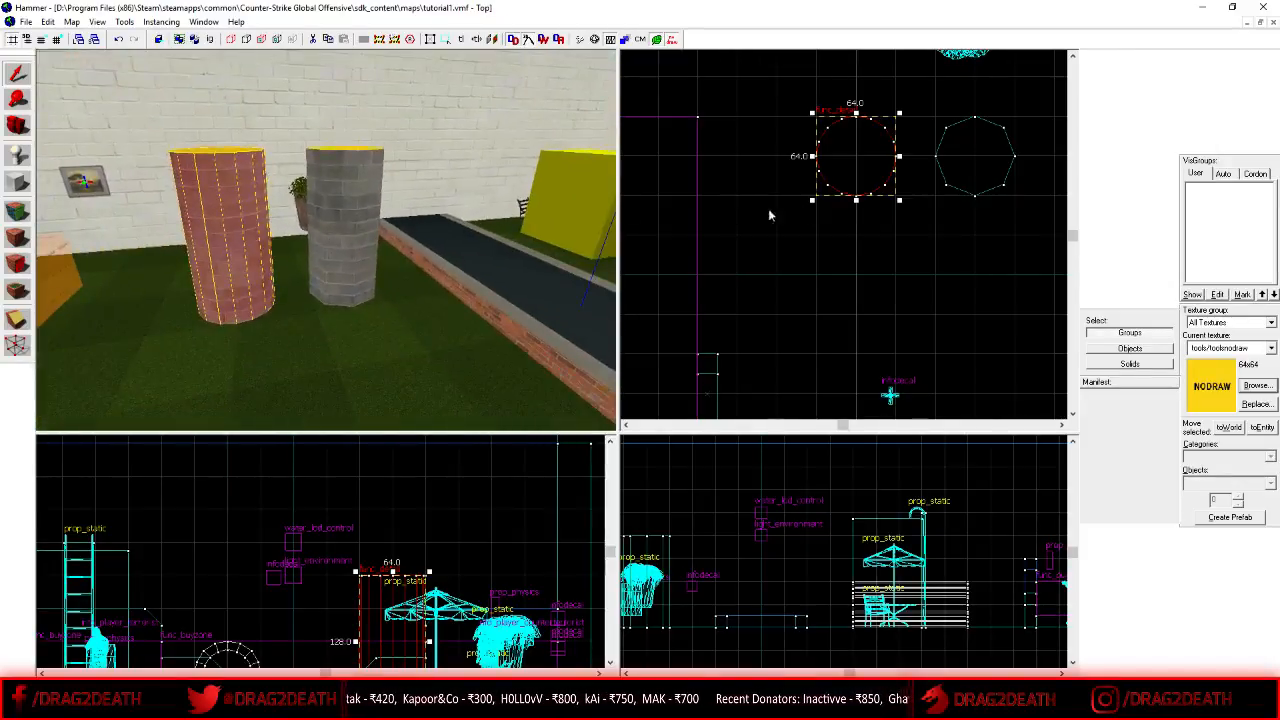
pyautogui.click(841, 221)
# - Check the Block tool's primitive setting, return to the Selection tool, and reselect the rounder pillar to view it from the front
pyautogui.press('z')
pyautogui.press('d')
pyautogui.press('z')
pyautogui.hotkey('shift', 'b')
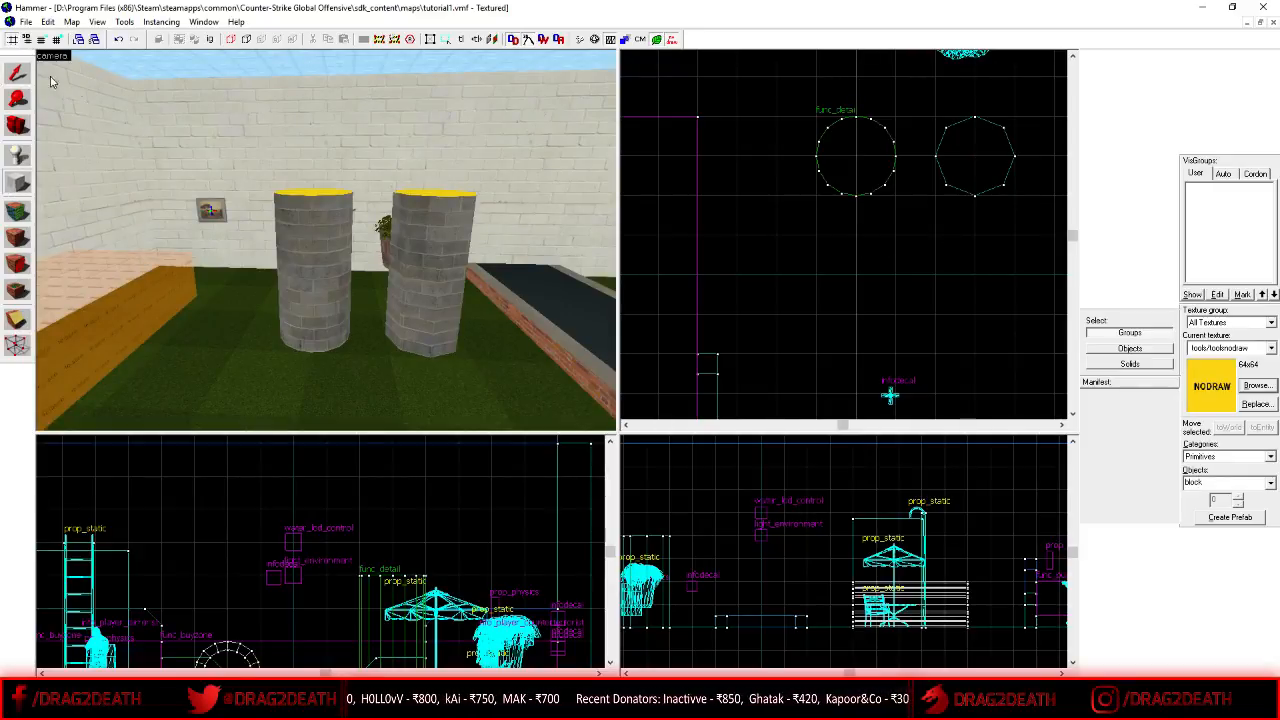
pyautogui.click(19, 74)
pyautogui.click(343, 227)
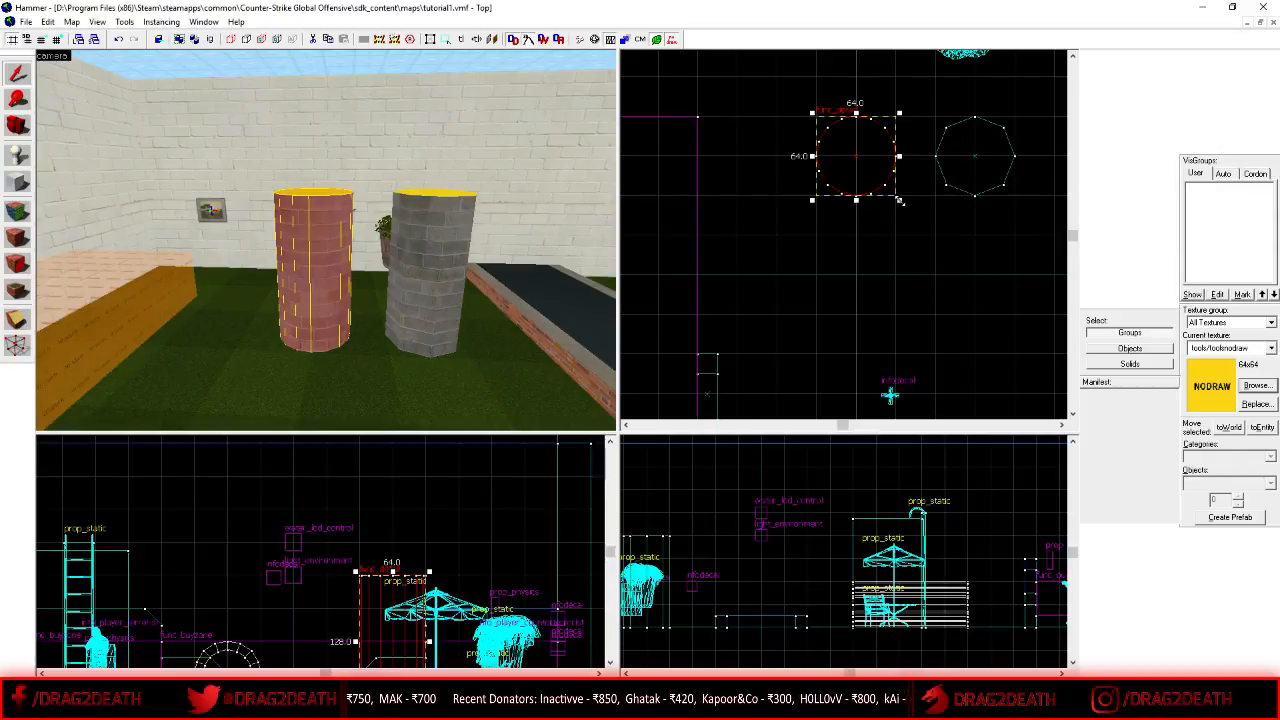
pyautogui.press('s')
pyautogui.press('z')
pyautogui.press('w')
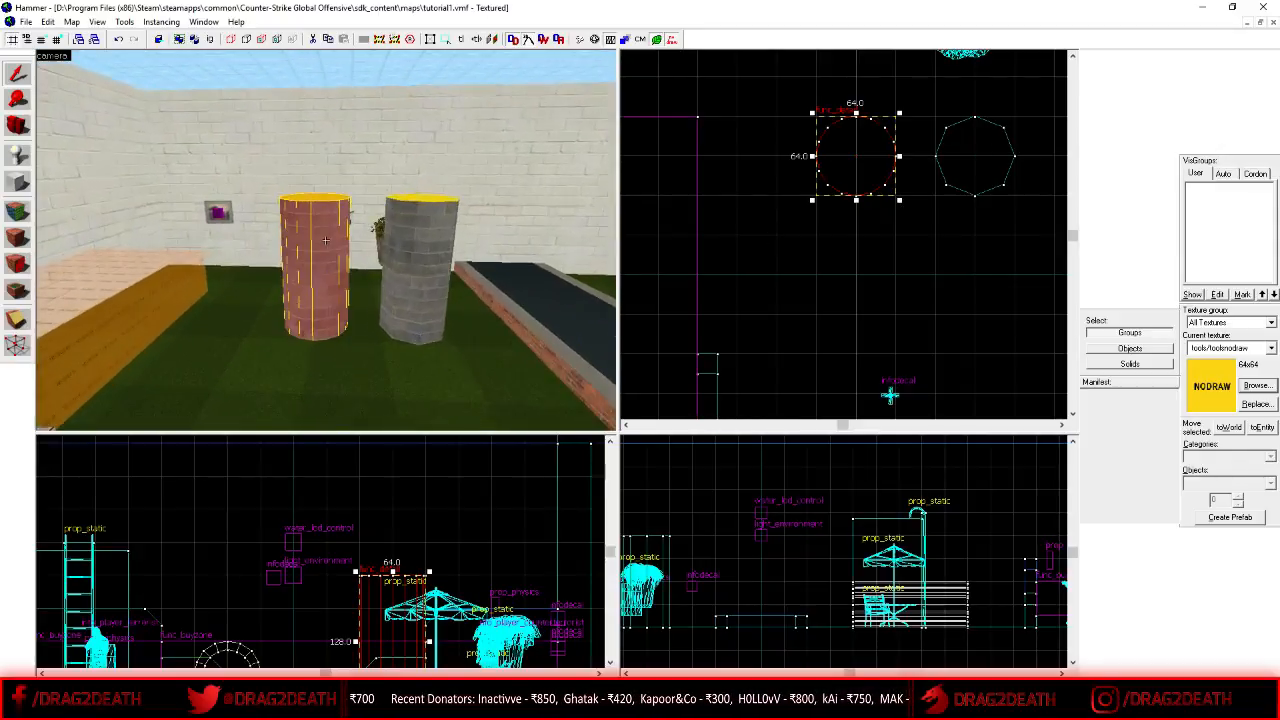
pyautogui.press('z')
# - Select the long hollow pipe on the grass, replacing the pillar selection
pyautogui.click(344, 240)
pyautogui.press('z')
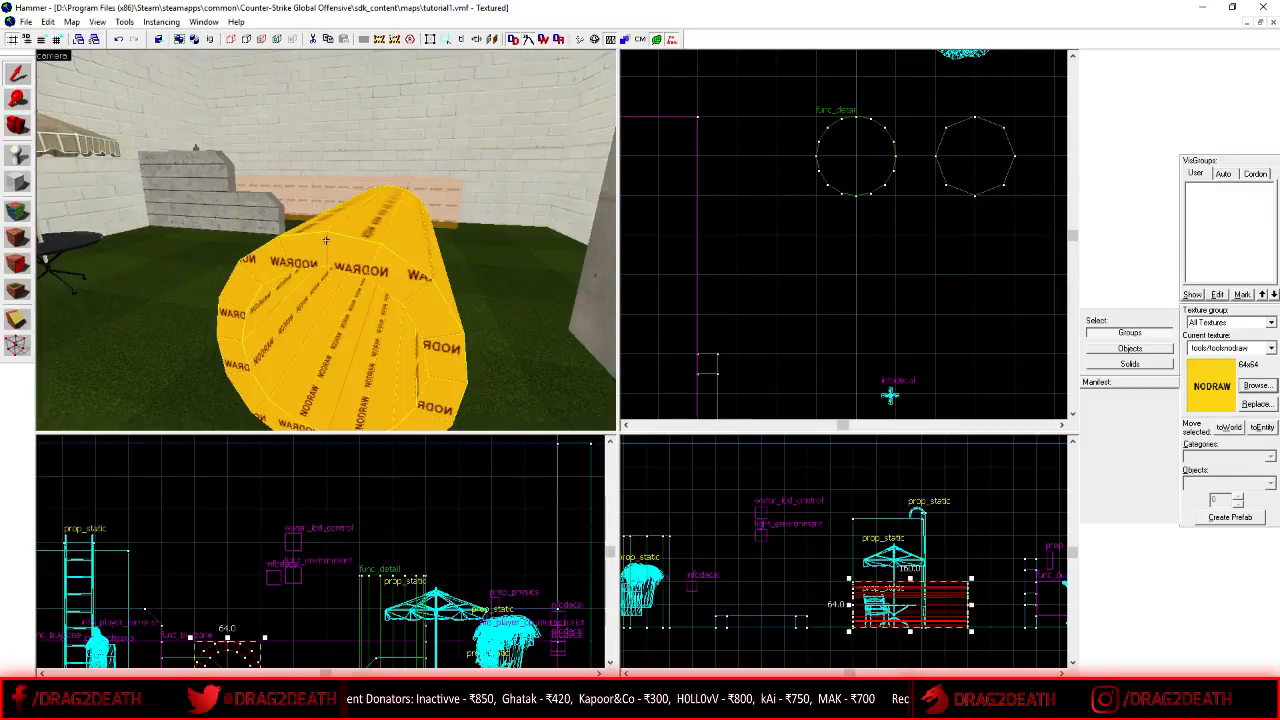
pyautogui.press('s')
pyautogui.press('z')
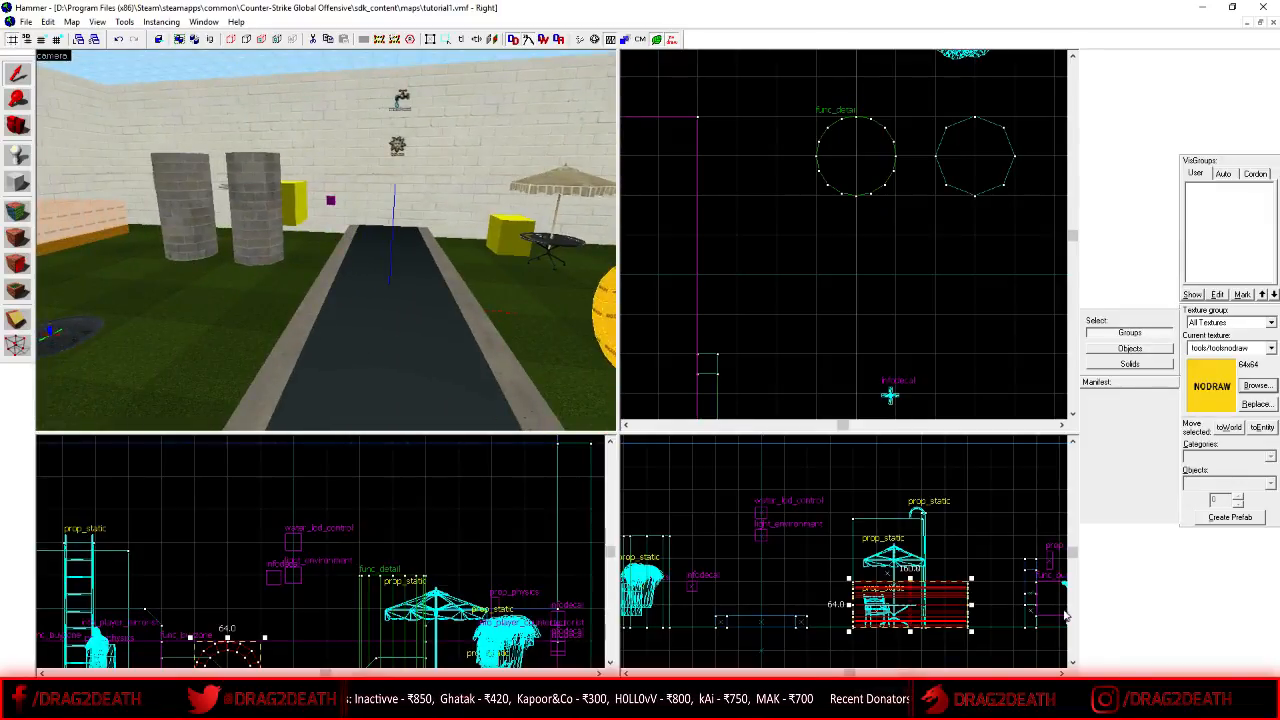
# - Try enlarging the pipe's cross-section to 96 by 96 units in the front view, and undo the resize
pyautogui.moveTo(973, 604)
pyautogui.mouseDown()
pyautogui.moveTo(1015, 604)
pyautogui.moveTo(895, 604)
pyautogui.moveTo(970, 604)
pyautogui.mouseUp()
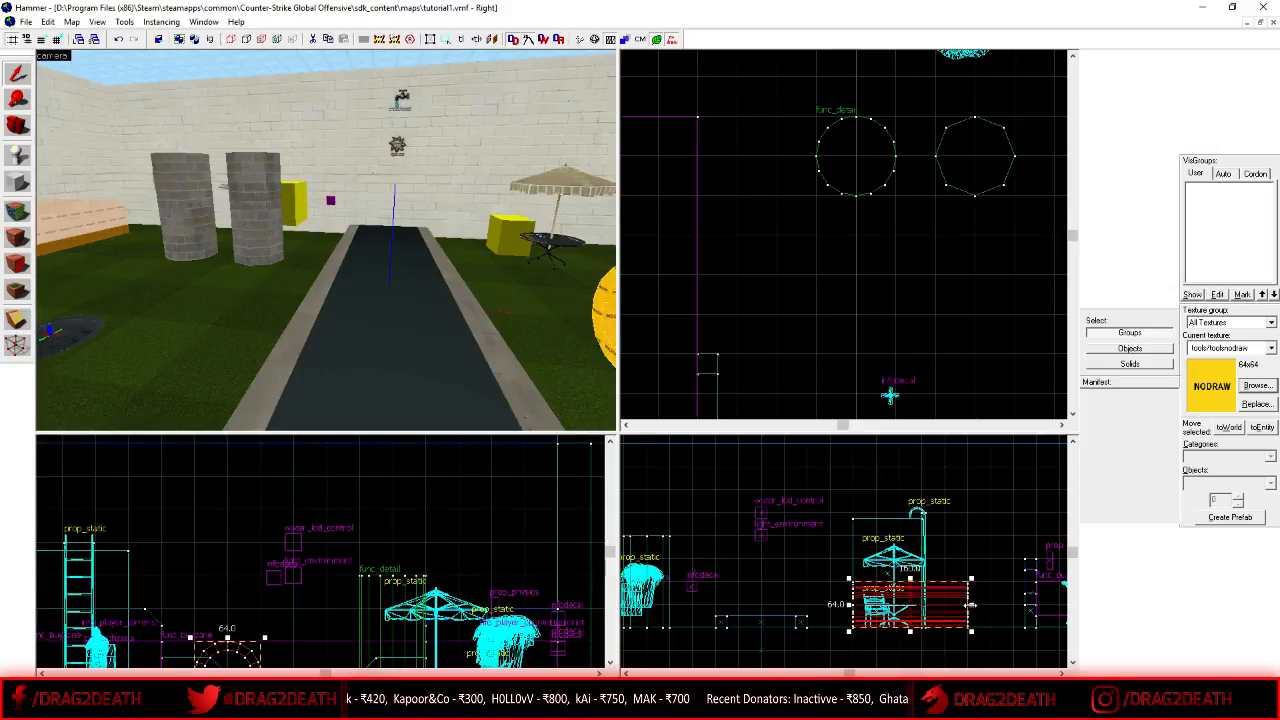
pyautogui.scroll(5, 308, 563)
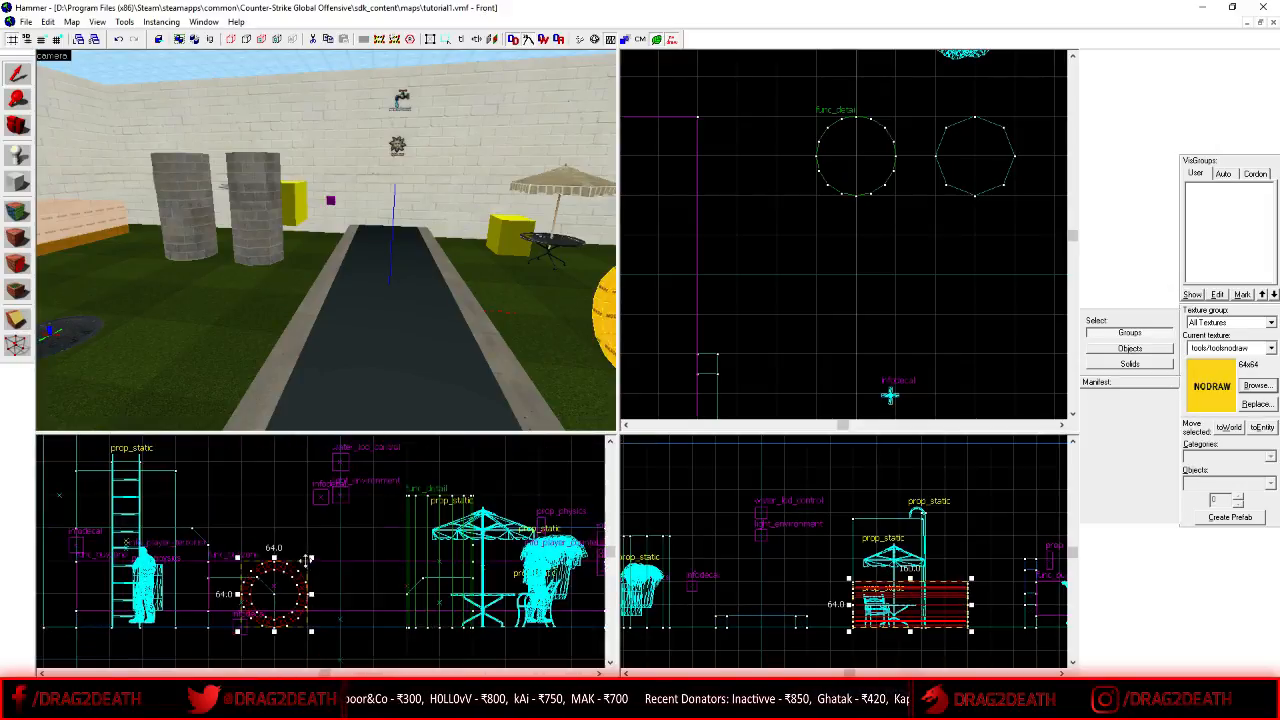
pyautogui.scroll(3, 313, 524)
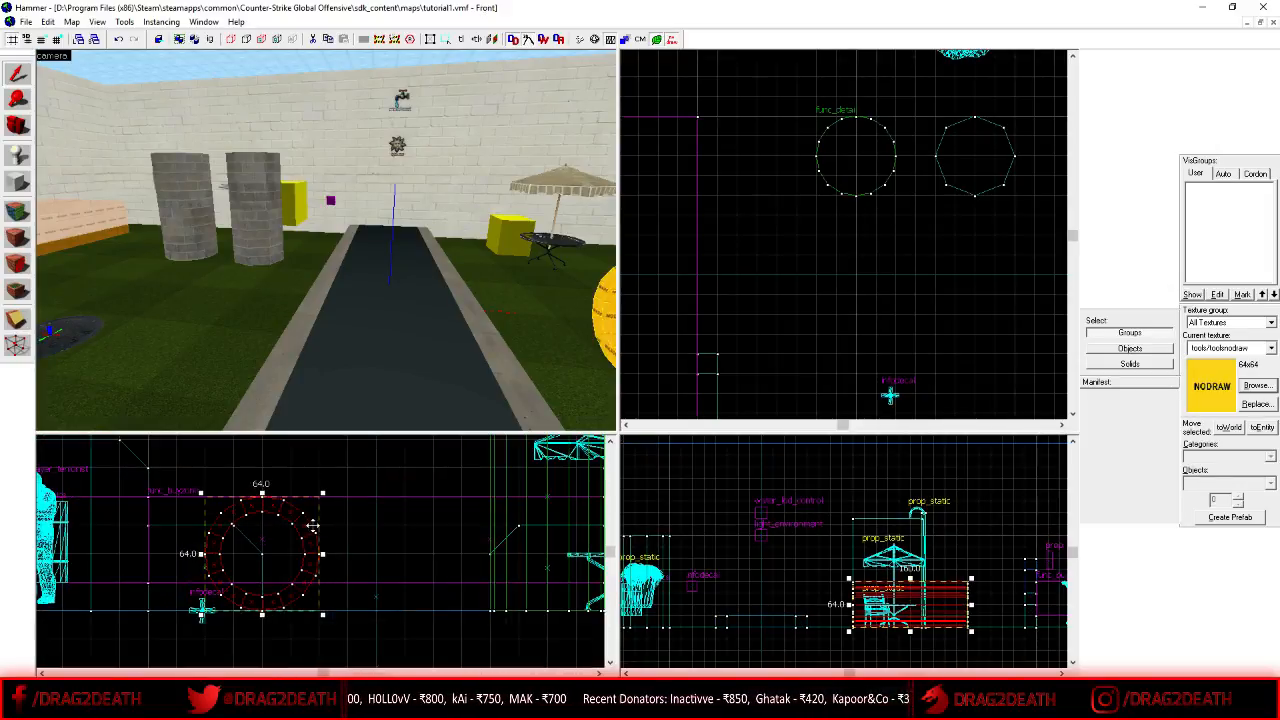
pyautogui.scroll(-1, 313, 524)
pyautogui.moveTo(322, 500); pyautogui.dragTo(373, 465)
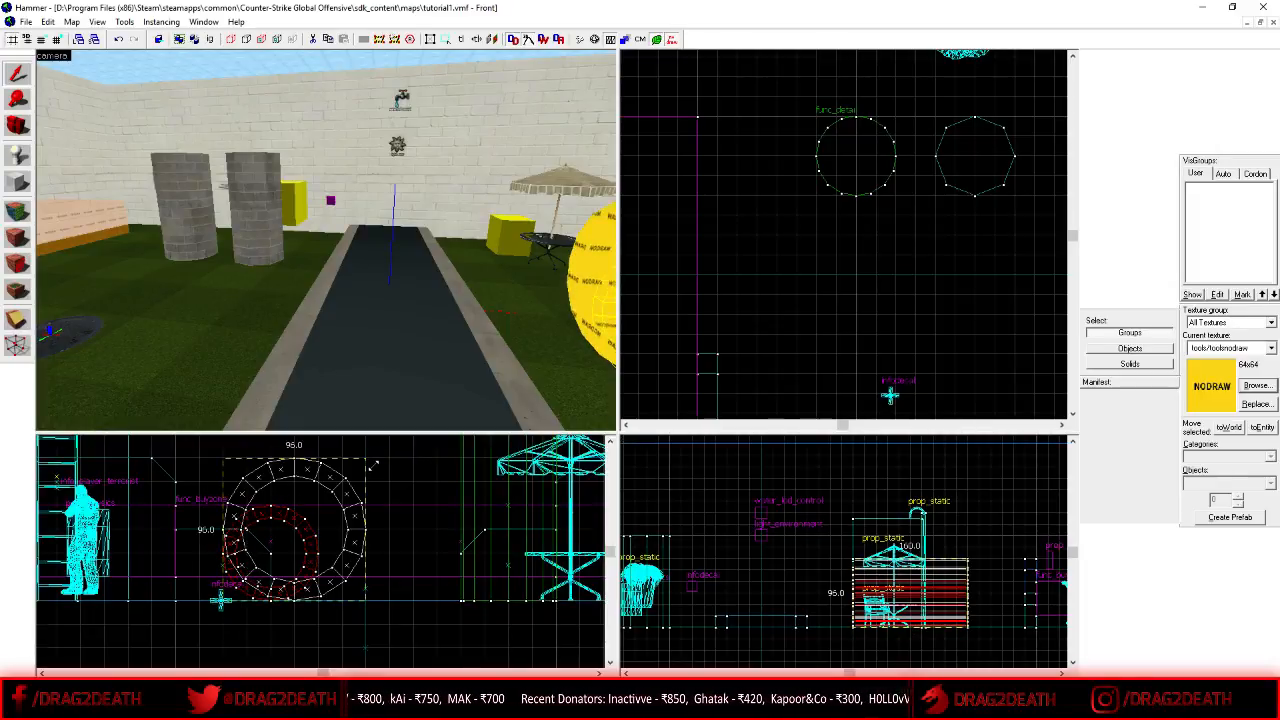
pyautogui.hotkey('ctrl', 'z')
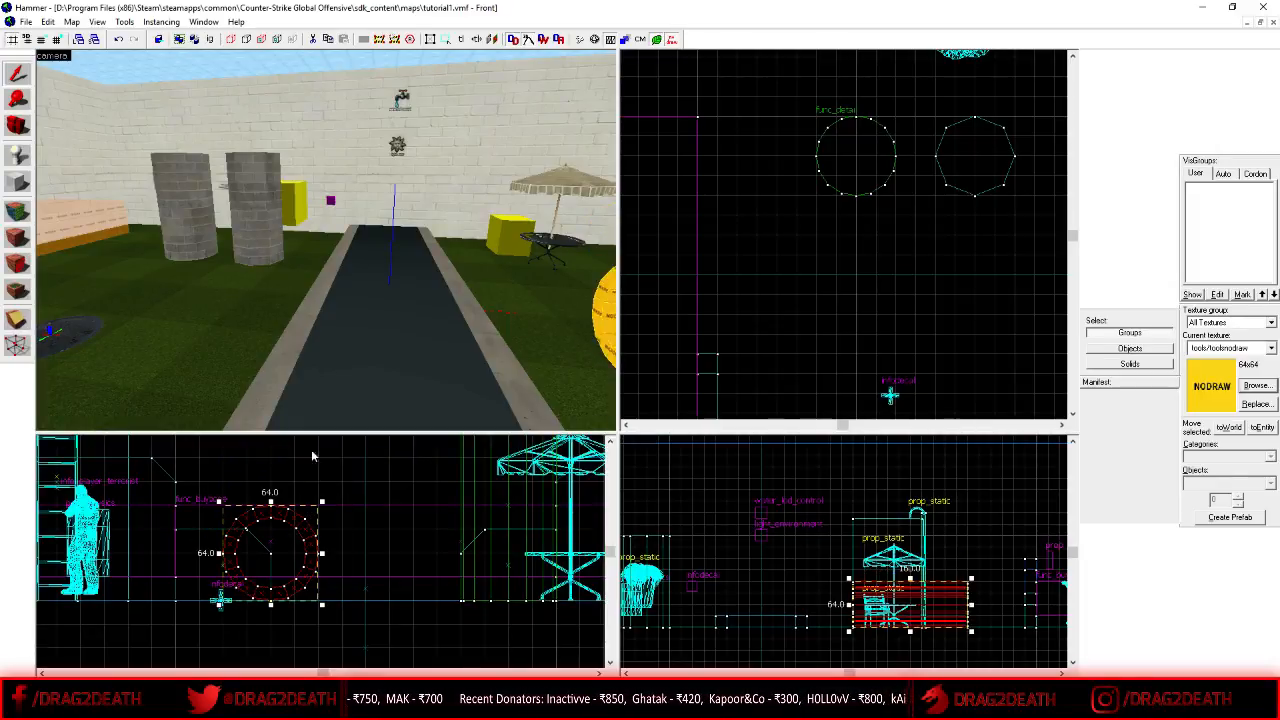
# - Deselect the pipe, start face texture editing at its open end, and choose concrete/concrete_floor_10 as the current texture
pyautogui.click(853, 312)
pyautogui.press('z')
pyautogui.press('w')
pyautogui.press('a')
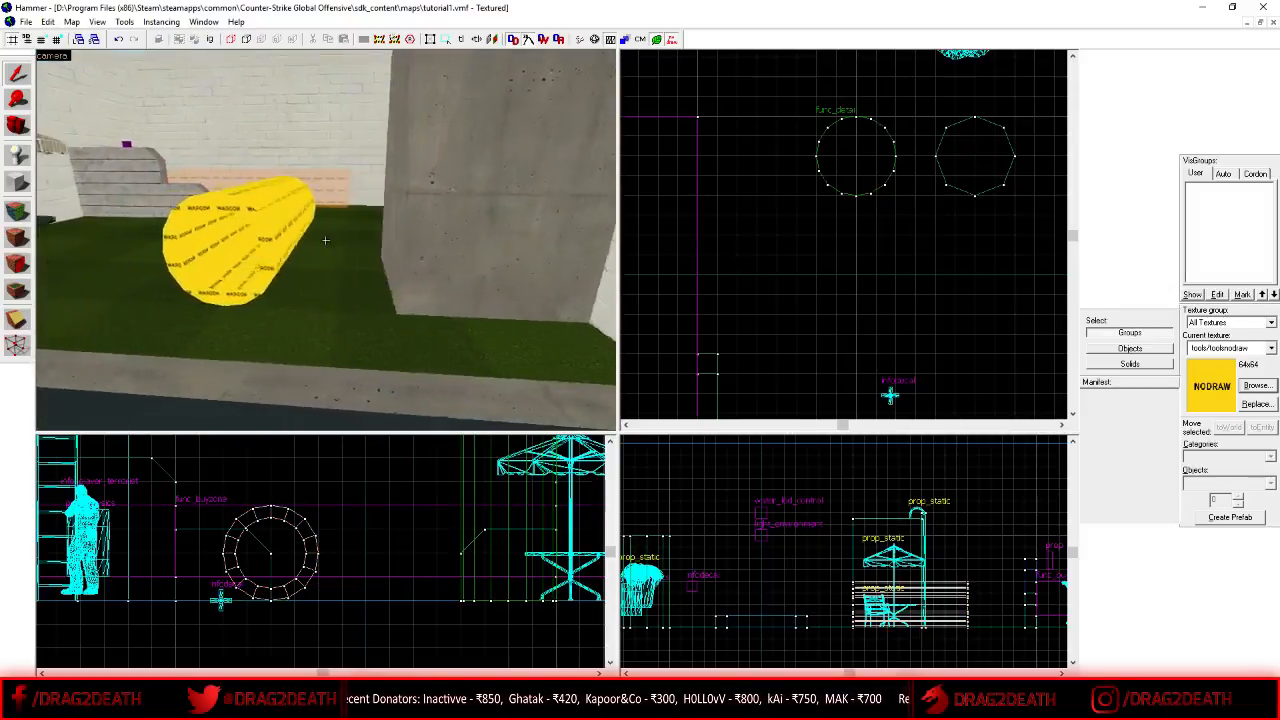
pyautogui.press('z')
pyautogui.click(351, 238)
pyautogui.hotkey('shift', 'a')
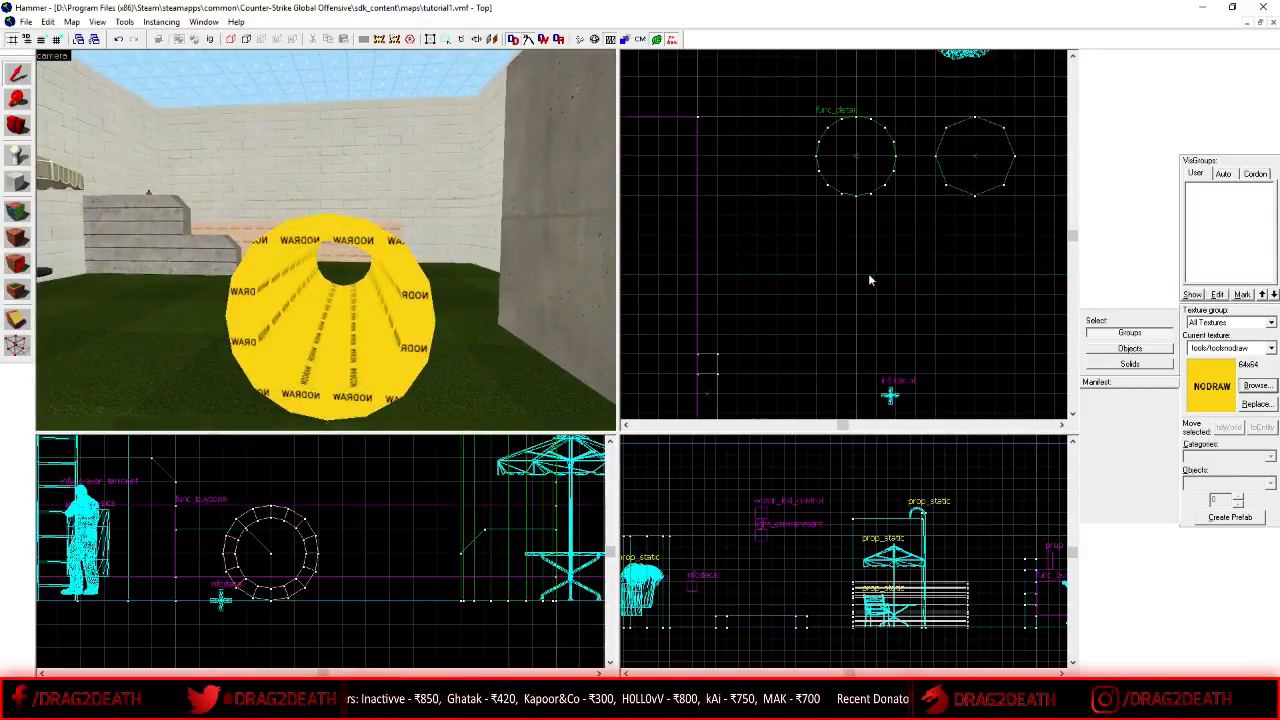
pyautogui.click(631, 403)
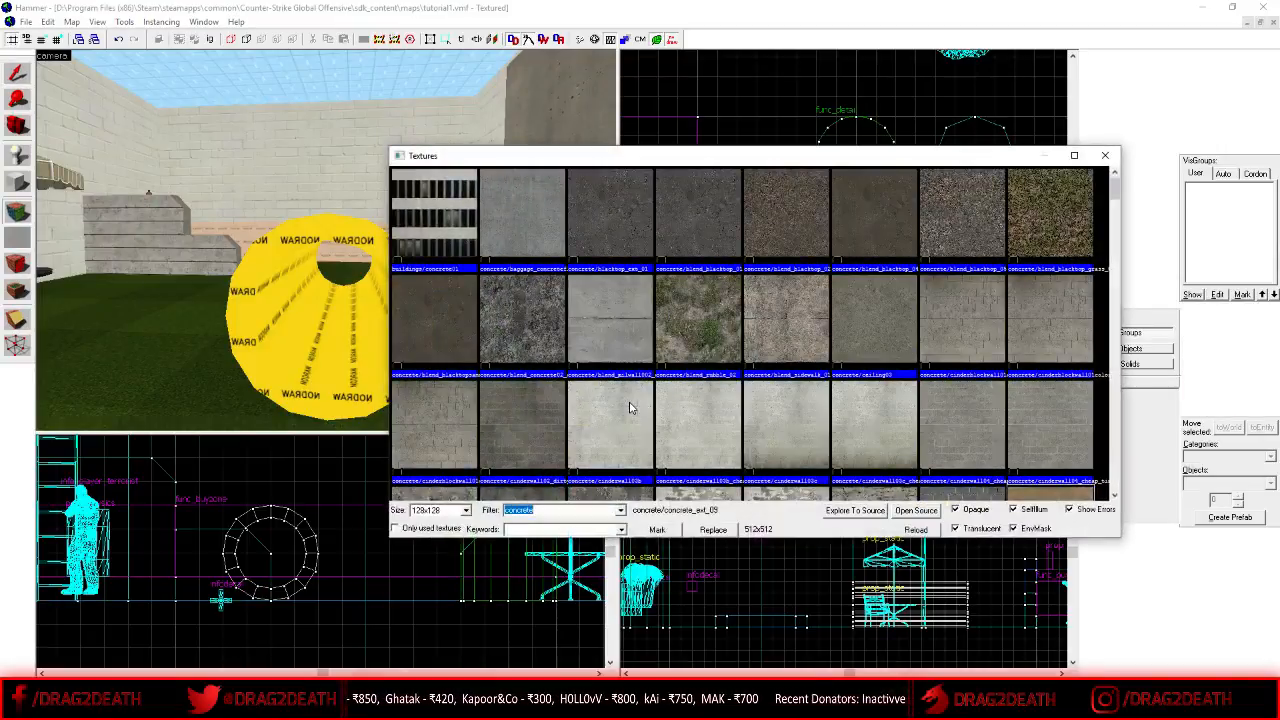
pyautogui.scroll(-5, 631, 407)
pyautogui.click(681, 409)
pyautogui.doubleClick(682, 410)
# - Apply the concrete_floor_10 texture to the inner faces along one side and the bottom of the pipe
pyautogui.press('z')
pyautogui.press('w')
pyautogui.press('z')
pyautogui.rightClick(260, 188)
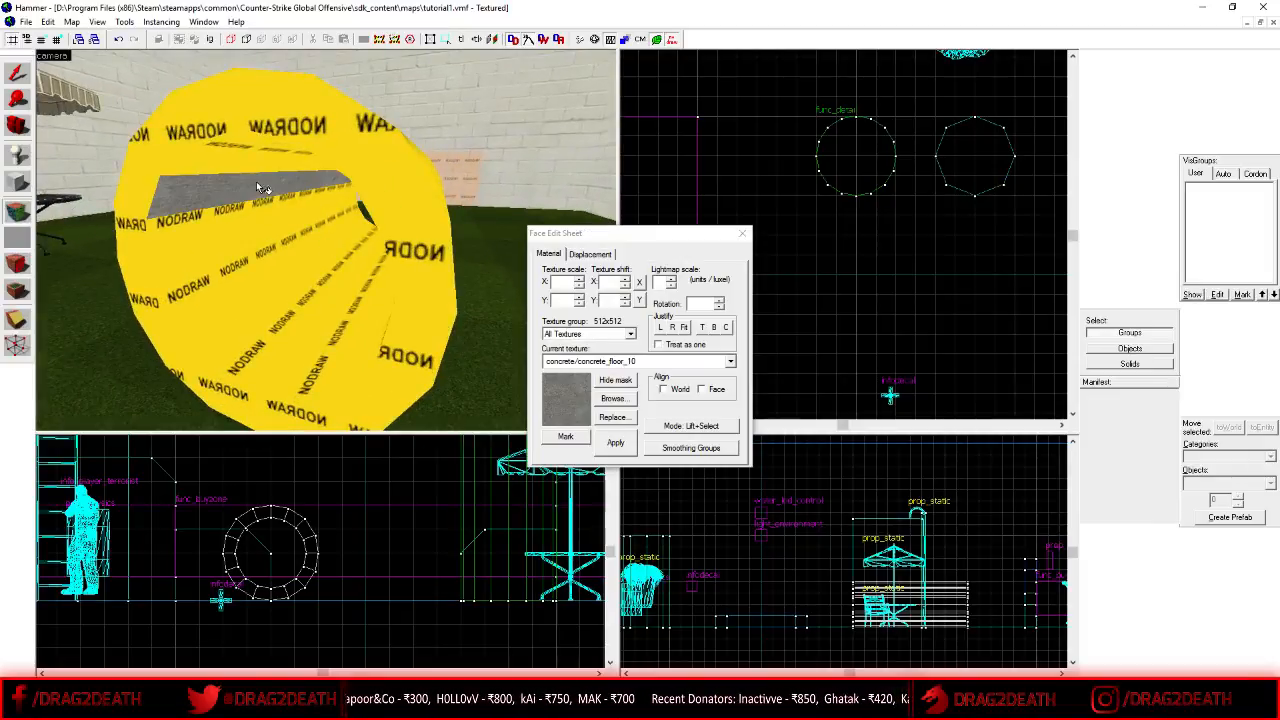
pyautogui.rightClick(261, 214)
pyautogui.rightClick(262, 236)
pyautogui.rightClick(270, 268)
pyautogui.rightClick(330, 316)
pyautogui.rightClick(279, 305)
pyautogui.rightClick(300, 318)
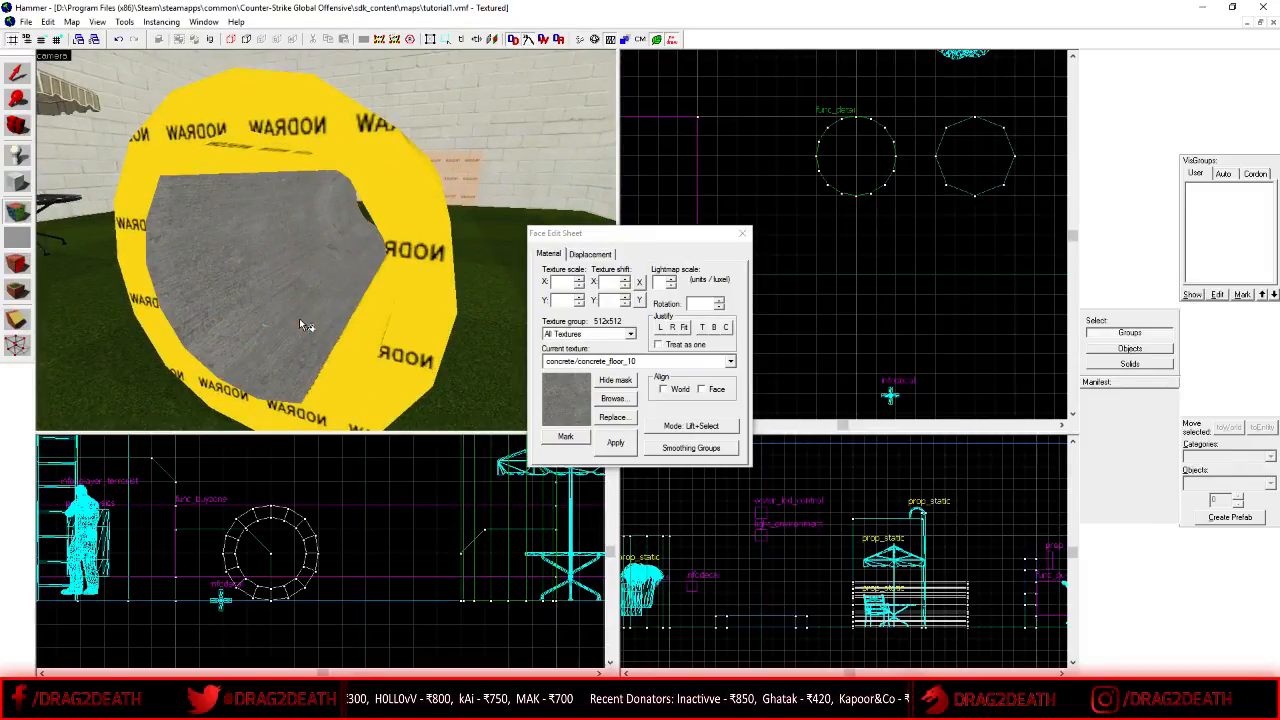
# - Cover the pipe's remaining nodraw inner faces, including those on the opposite side and ceiling, with concrete_floor_10
pyautogui.press('z')
pyautogui.press('w')
pyautogui.press('a')
pyautogui.press('z')
pyautogui.rightClick(325, 247)
pyautogui.rightClick(318, 262)
pyautogui.moveTo(370, 197); pyautogui.dragTo(343, 275)
pyautogui.rightClick(255, 250)
pyautogui.rightClick(202, 238)
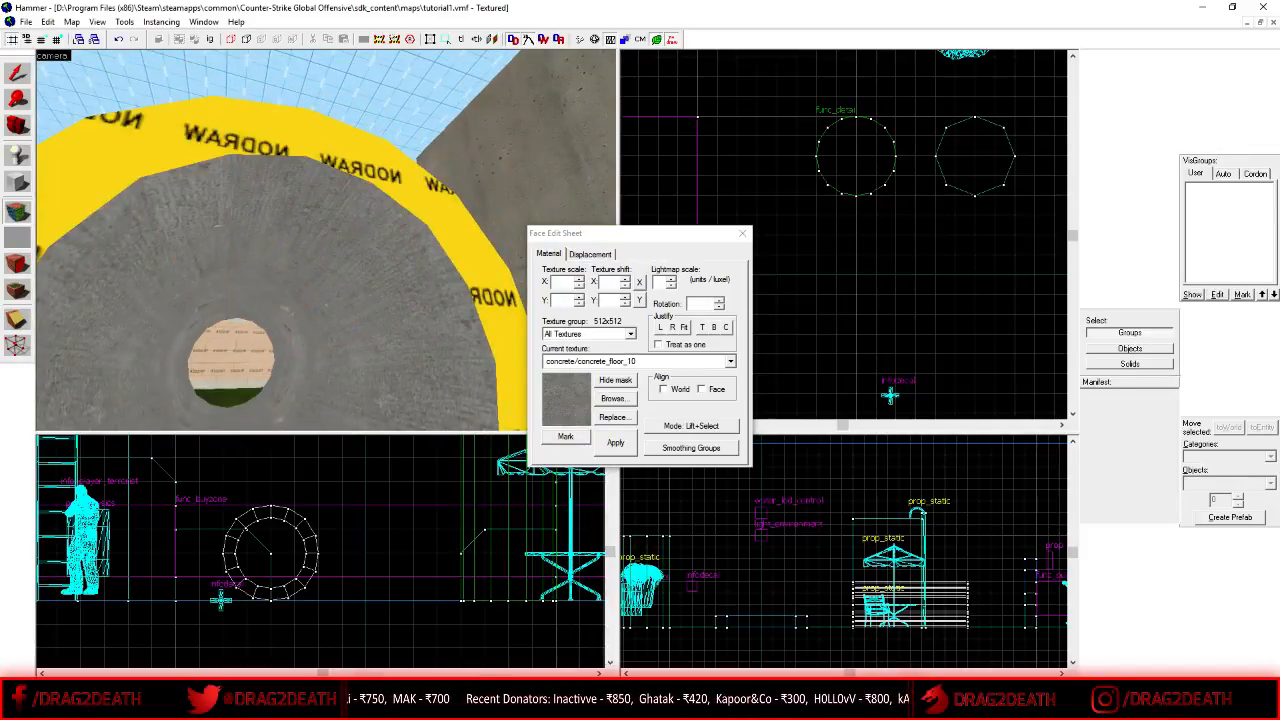
# - Check the pipe's concrete lining from its open end and browse the concrete textures for another material
pyautogui.press('z')
pyautogui.press('s')
pyautogui.press('z')
pyautogui.click(324, 278)
pyautogui.click(395, 246)
pyautogui.click(303, 267)
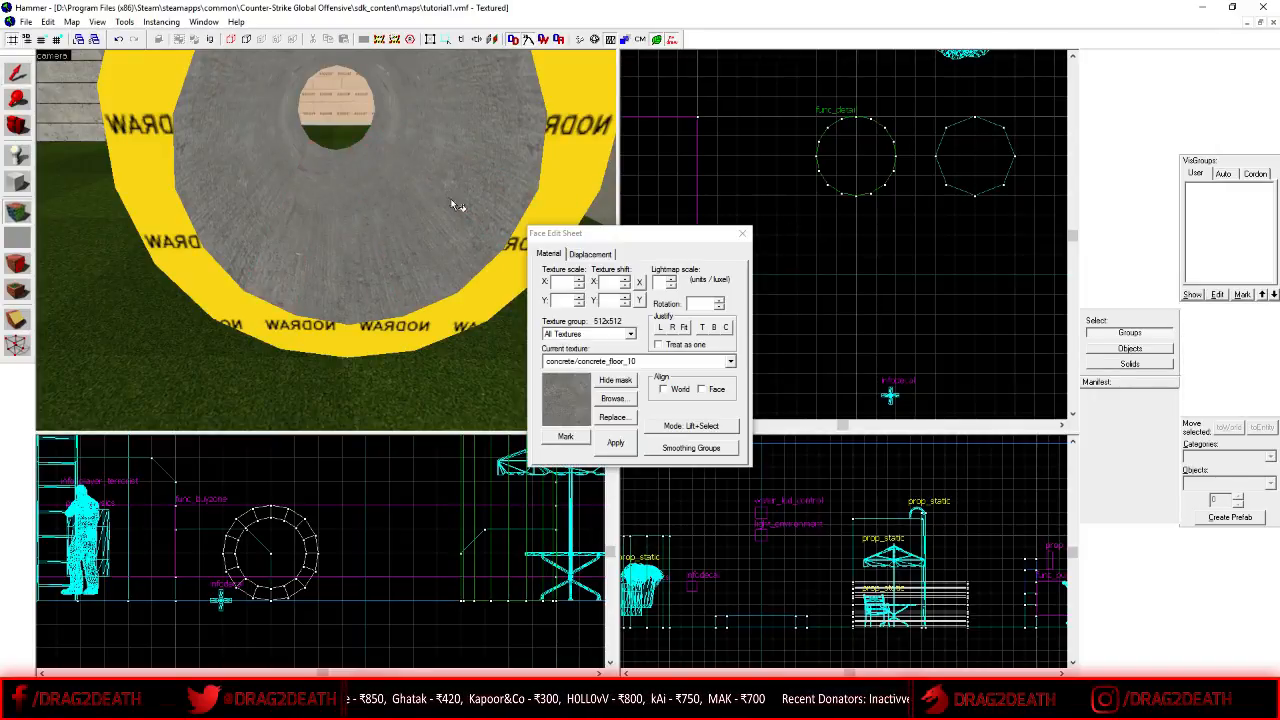
pyautogui.click(613, 398)
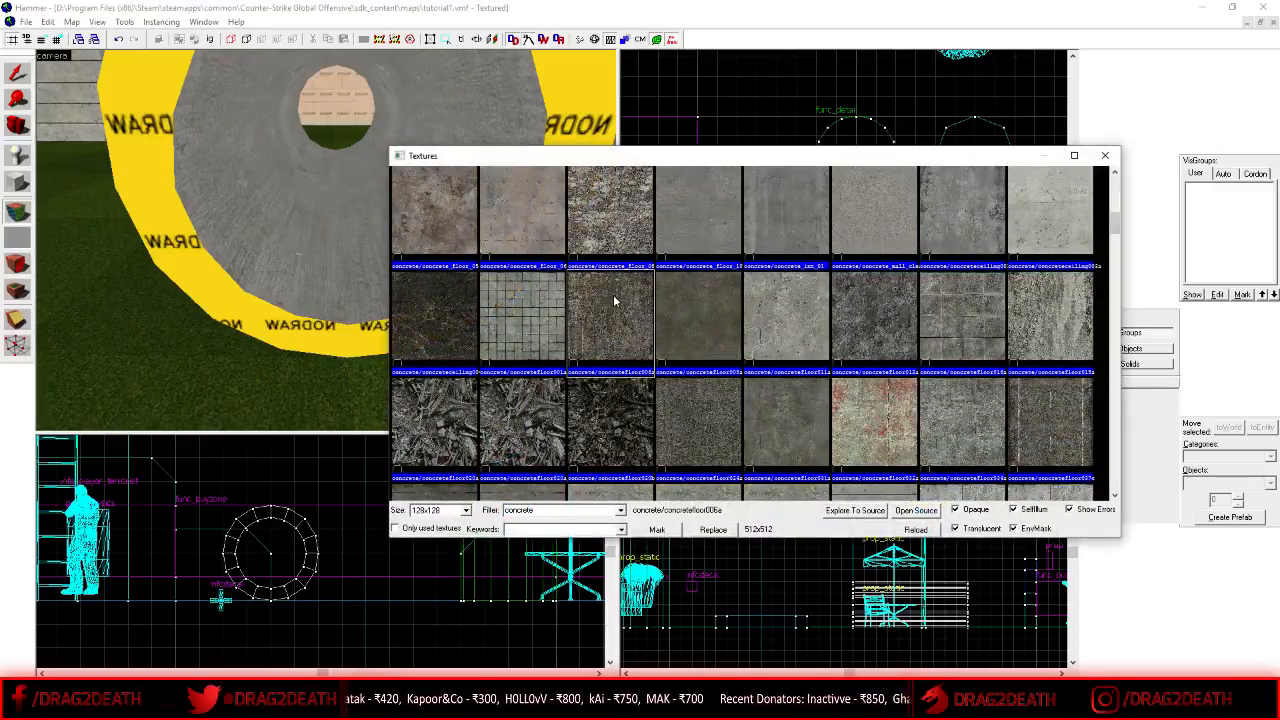
pyautogui.scroll(-3, 613, 294)
pyautogui.scroll(-3, 525, 347)
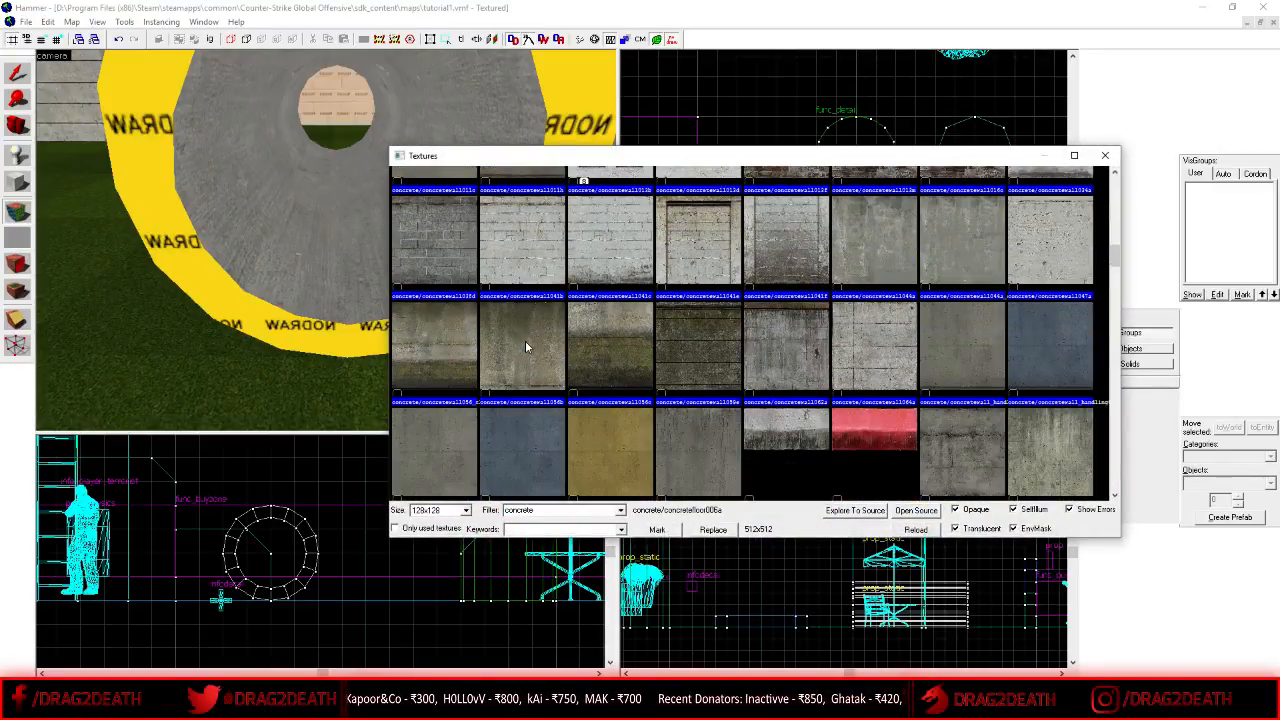
# - Apply the concrete/concretewall_handling01b_yellow texture to the nodraw rim faces at one end of the pipe
pyautogui.doubleClick(620, 445)
pyautogui.rightClick(250, 318)
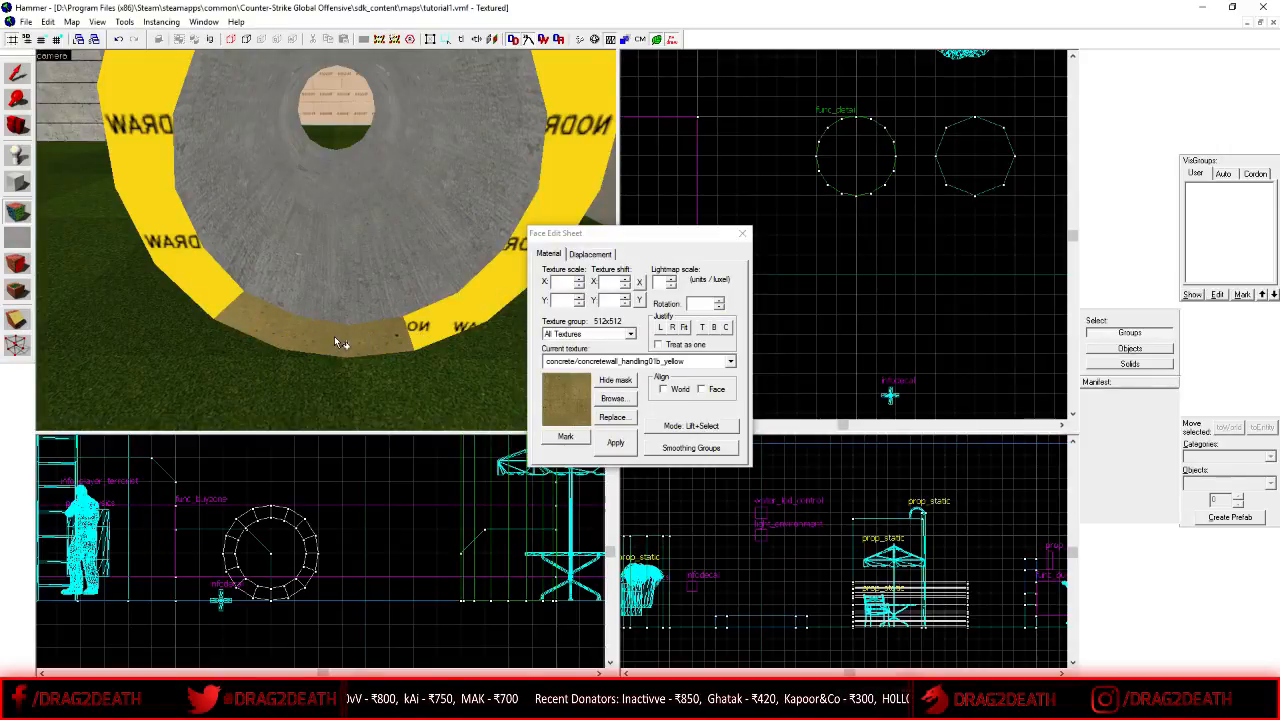
pyautogui.scroll(-5, 334, 336)
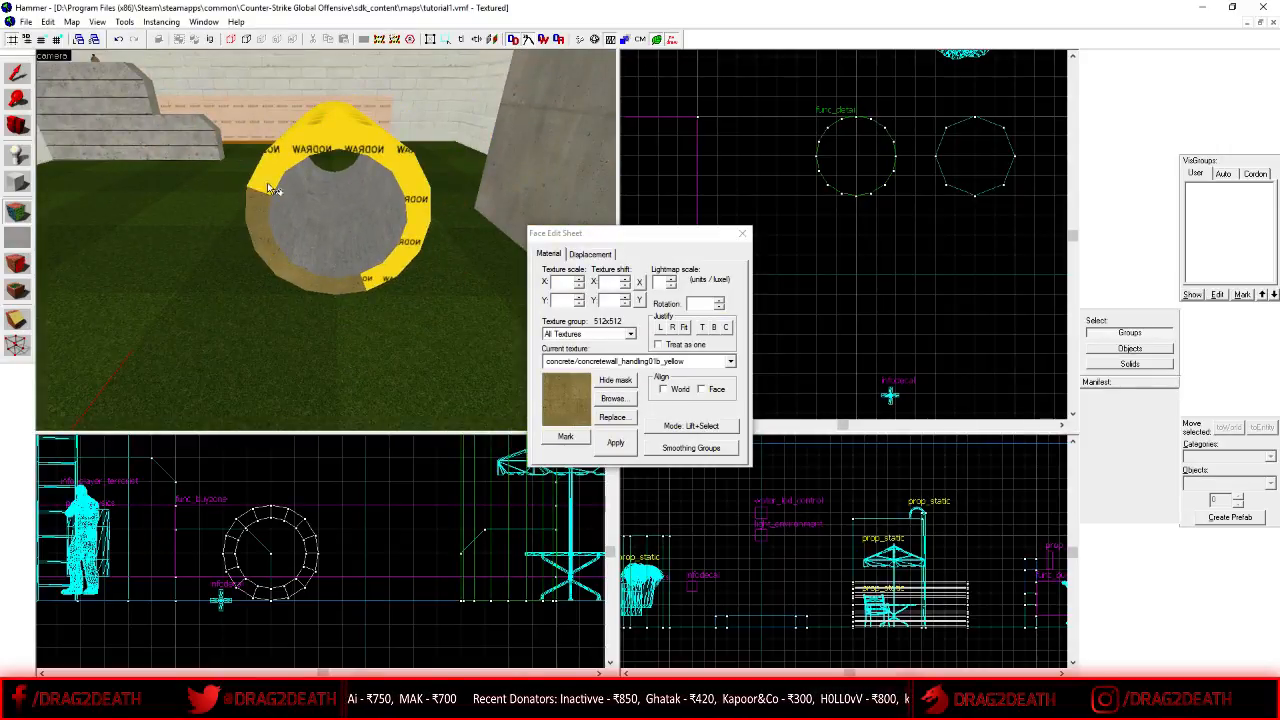
pyautogui.moveTo(310, 155)
pyautogui.mouseDown(button='right')
pyautogui.moveTo(345, 140)
pyautogui.moveTo(405, 170)
pyautogui.moveTo(410, 220)
pyautogui.mouseUp(button='right')
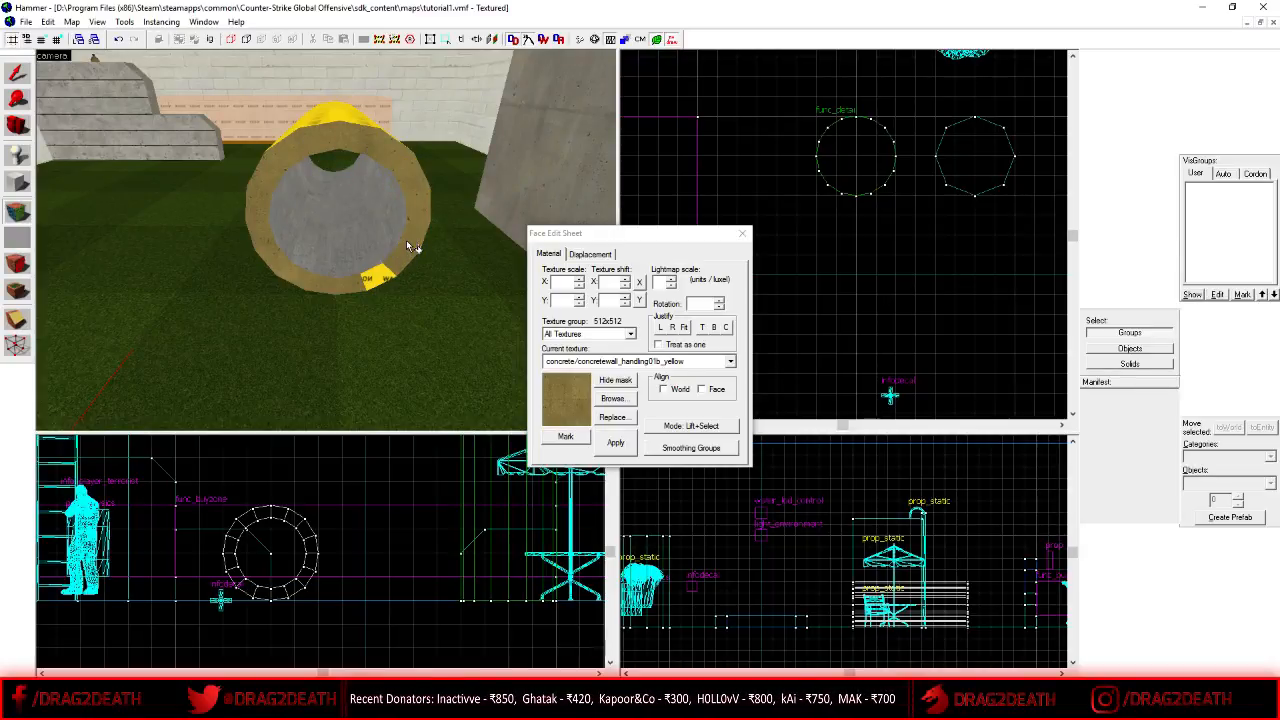
# - Cover the nodraw rim faces at the pipe's opposite end with the same yellow concrete texture
pyautogui.press('z')
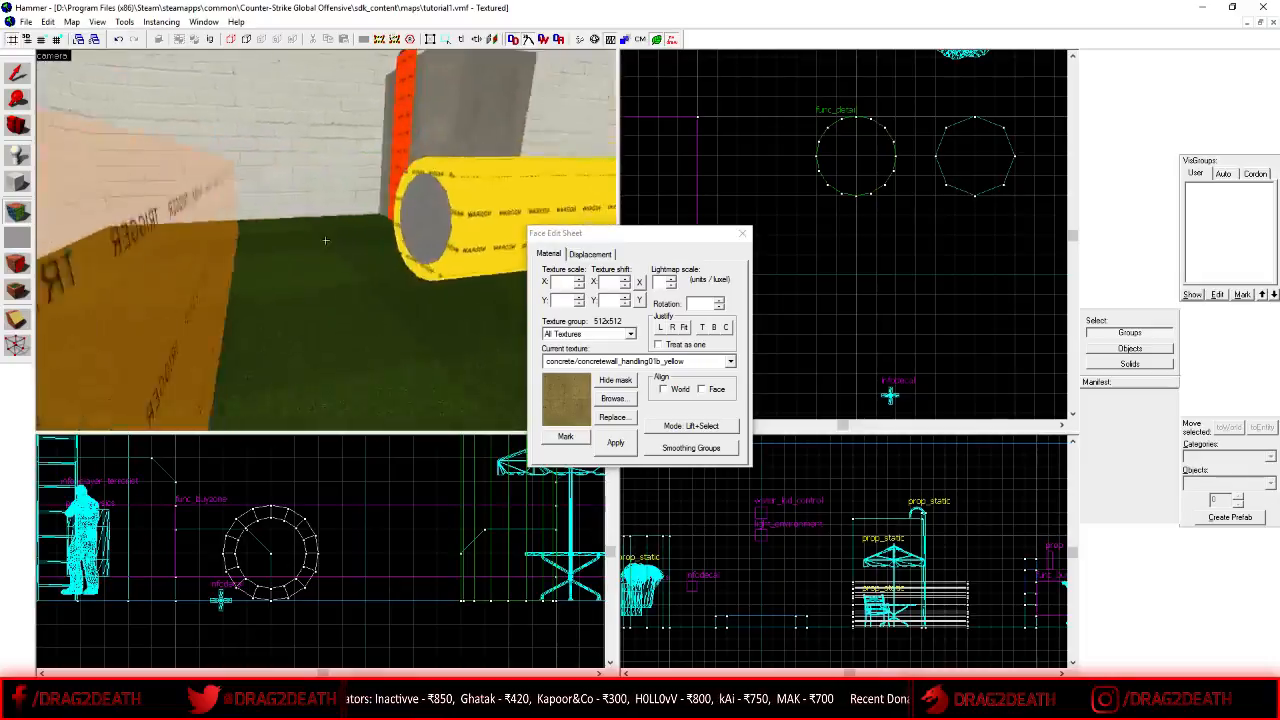
pyautogui.press('z')
pyautogui.moveTo(290, 175); pyautogui.dragTo(345, 208, button='right')
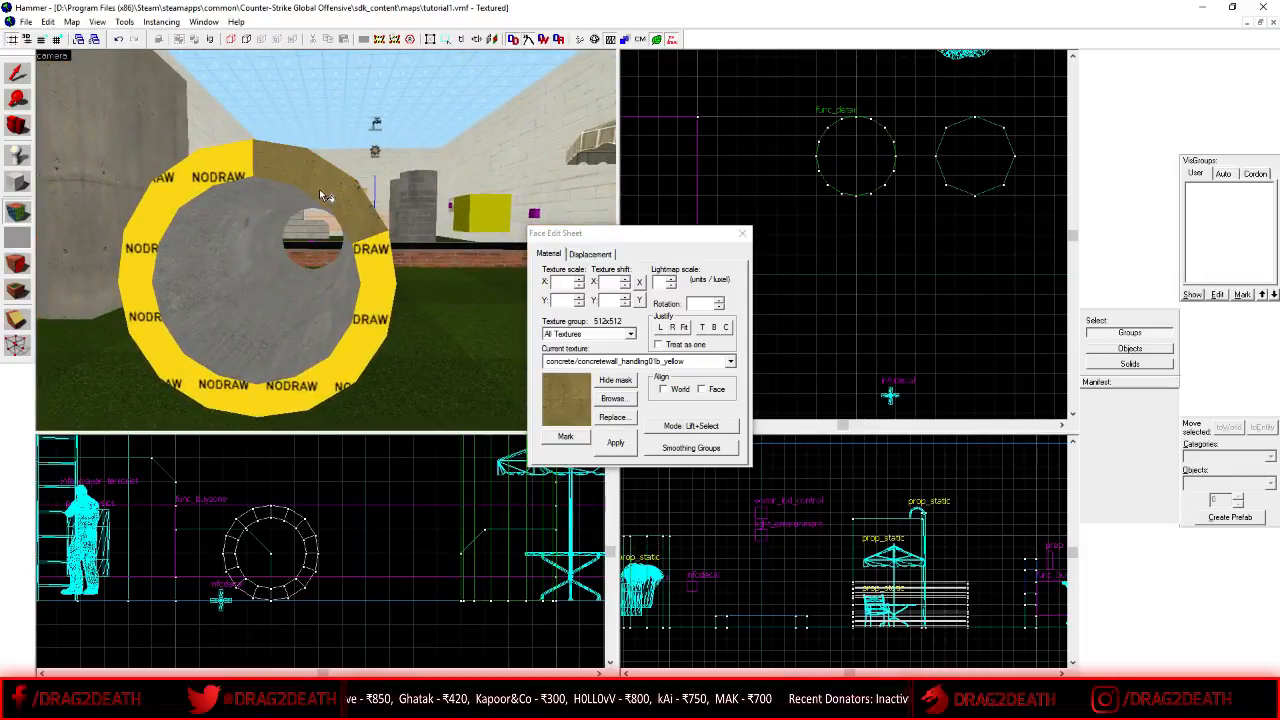
pyautogui.moveTo(373, 328)
pyautogui.mouseDown(button='right')
pyautogui.moveTo(341, 368)
pyautogui.moveTo(285, 392)
pyautogui.moveTo(216, 388)
pyautogui.mouseUp(button='right')
pyautogui.moveTo(160, 218); pyautogui.dragTo(222, 171, button='right')
pyautogui.press('z')
pyautogui.press('w')
pyautogui.press('z')
# - Choose concrete/concretewall_handling01b_blue from the concrete textures as the current texture
pyautogui.click(738, 235)
pyautogui.click(742, 235)
pyautogui.click(613, 398)
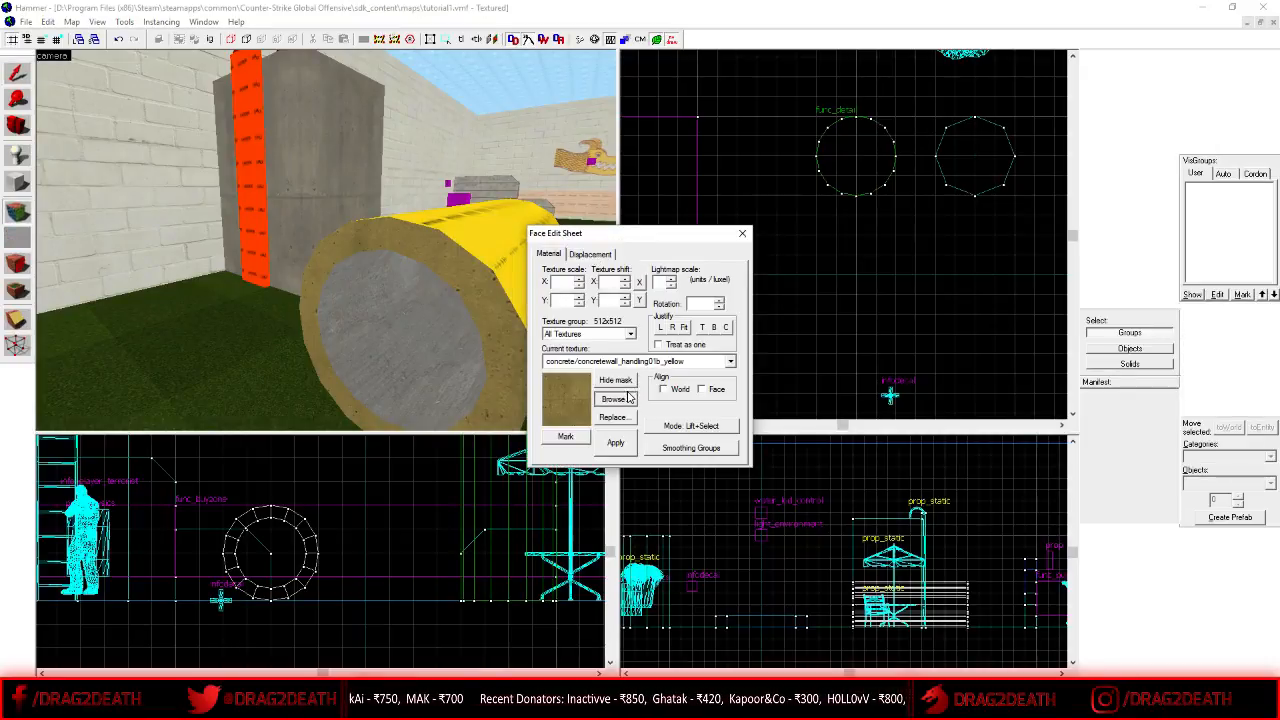
pyautogui.scroll(-10, 600, 320)
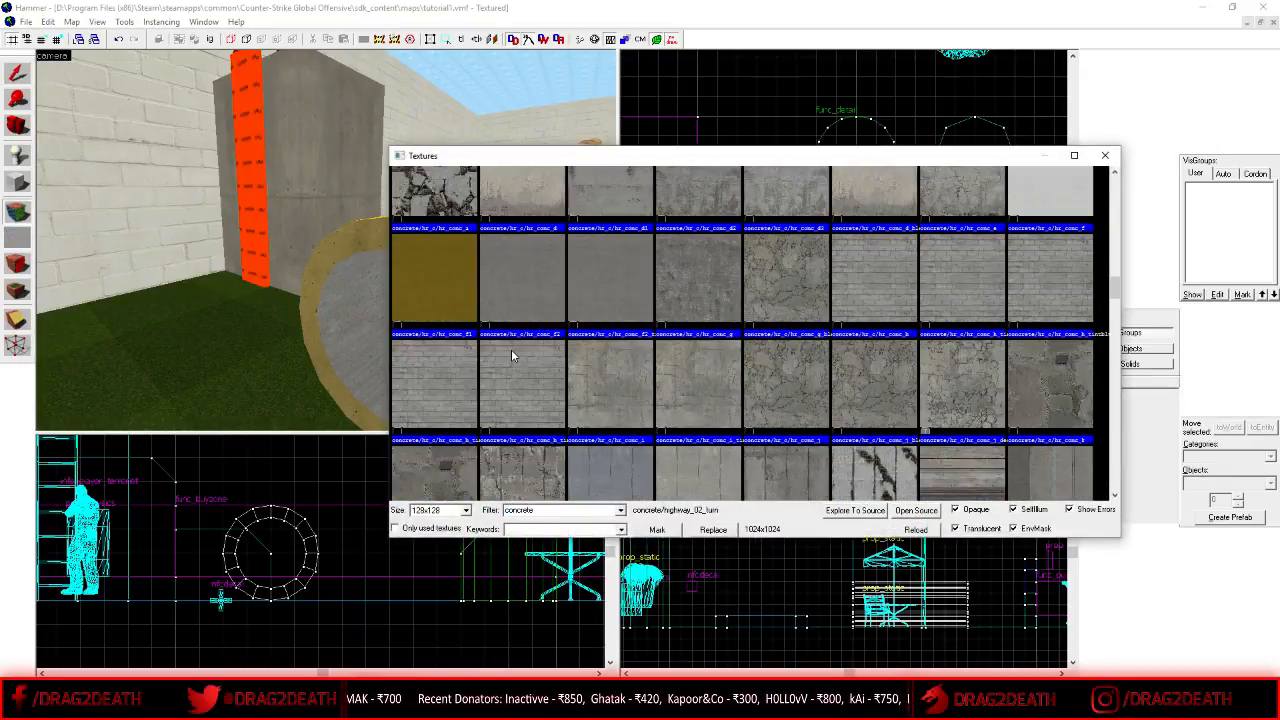
pyautogui.scroll(-8, 627, 368)
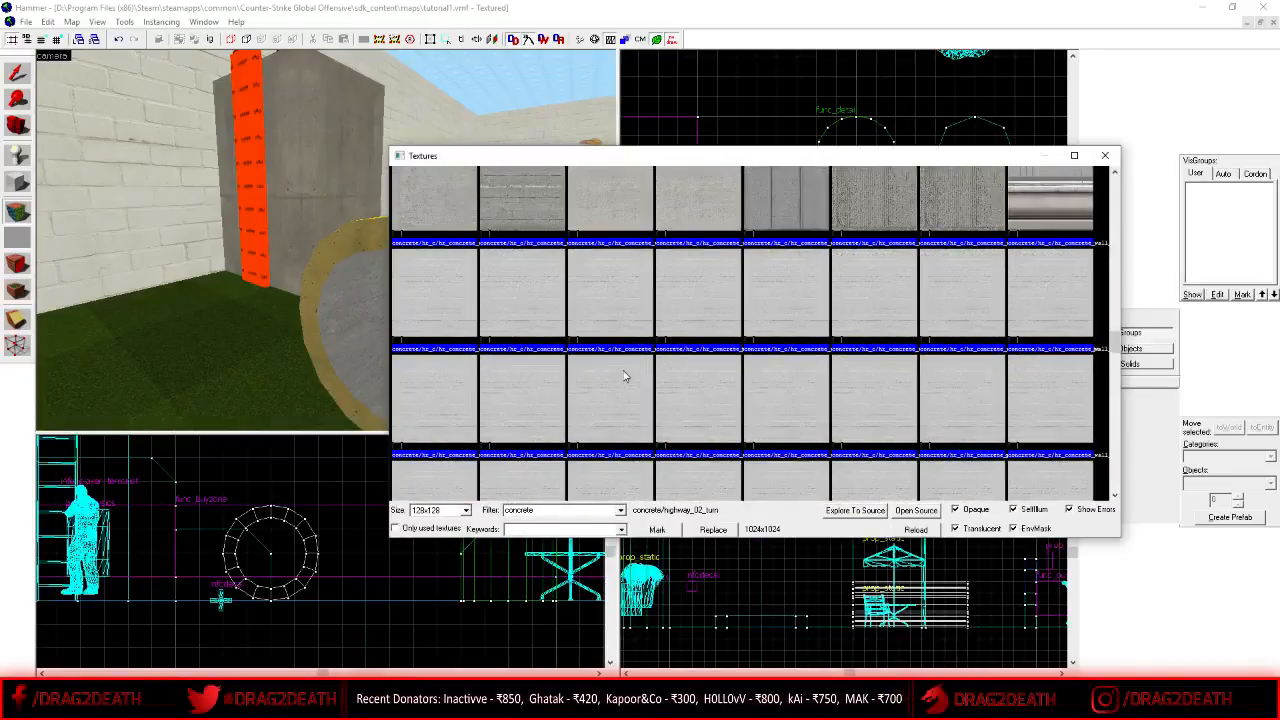
pyautogui.scroll(-10, 620, 370)
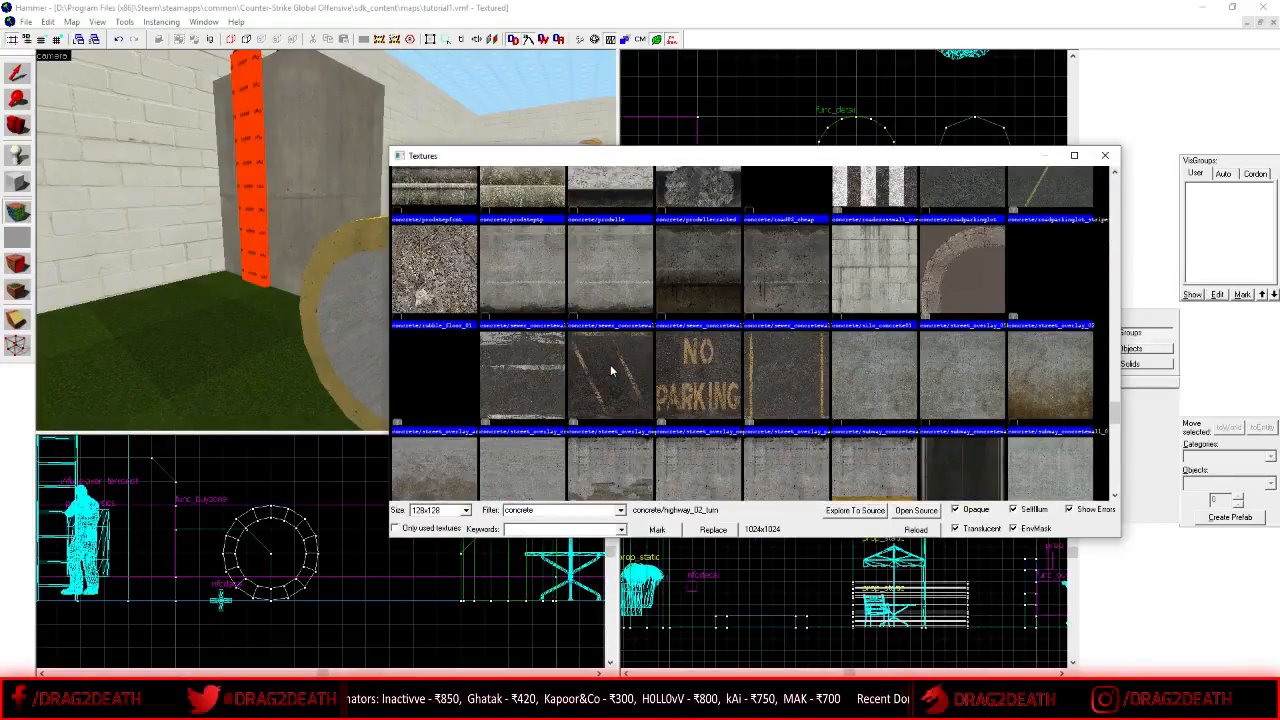
pyautogui.scroll(-10, 606, 370)
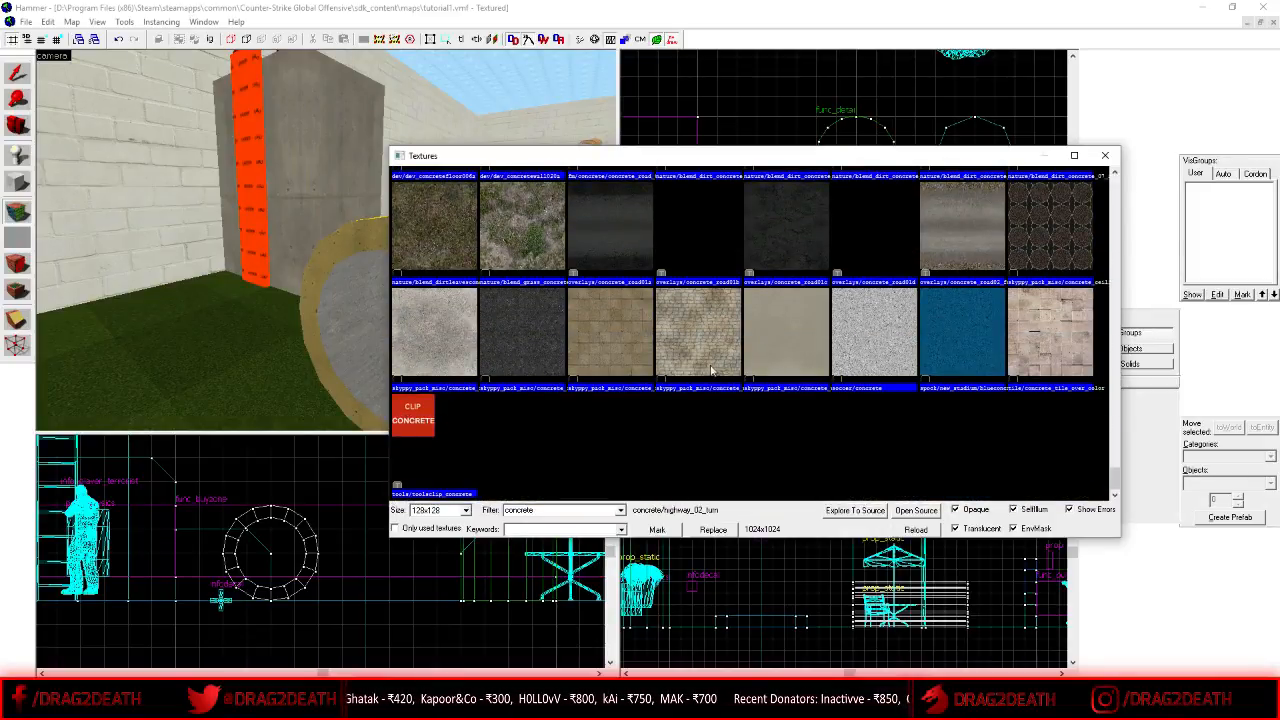
pyautogui.scroll(10, 700, 370)
pyautogui.scroll(10, 665, 368)
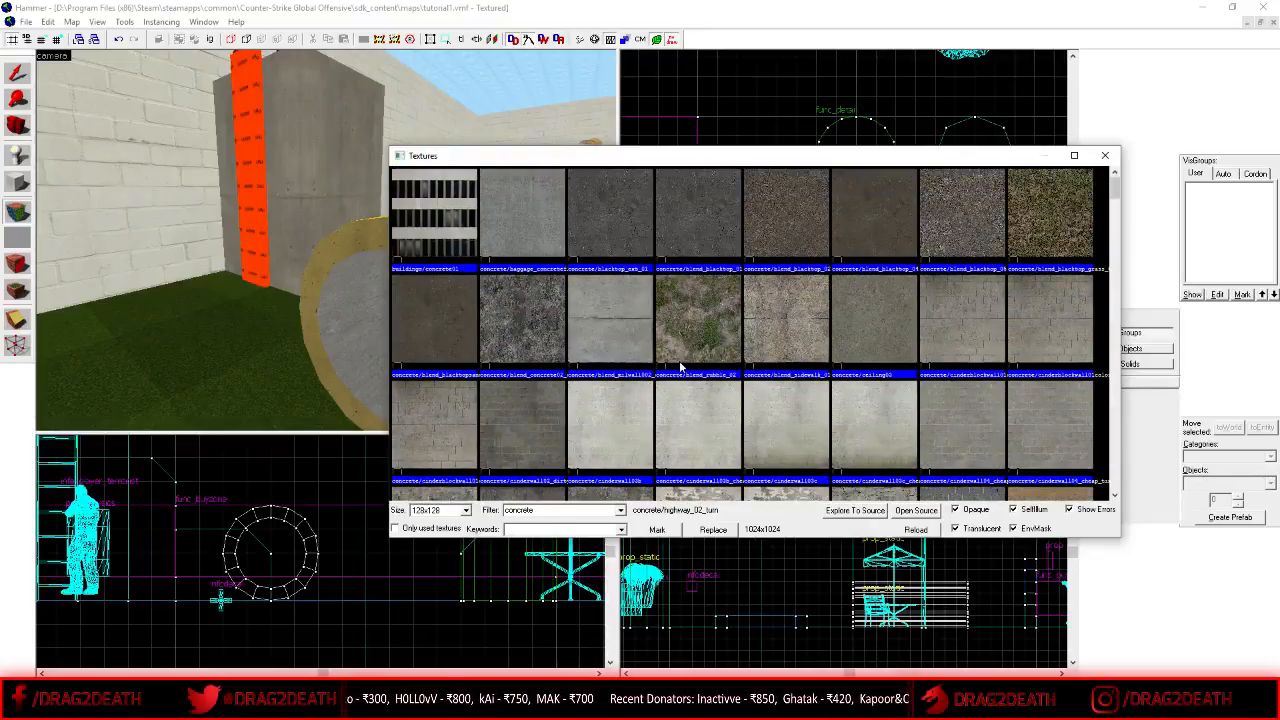
pyautogui.scroll(-8, 780, 370)
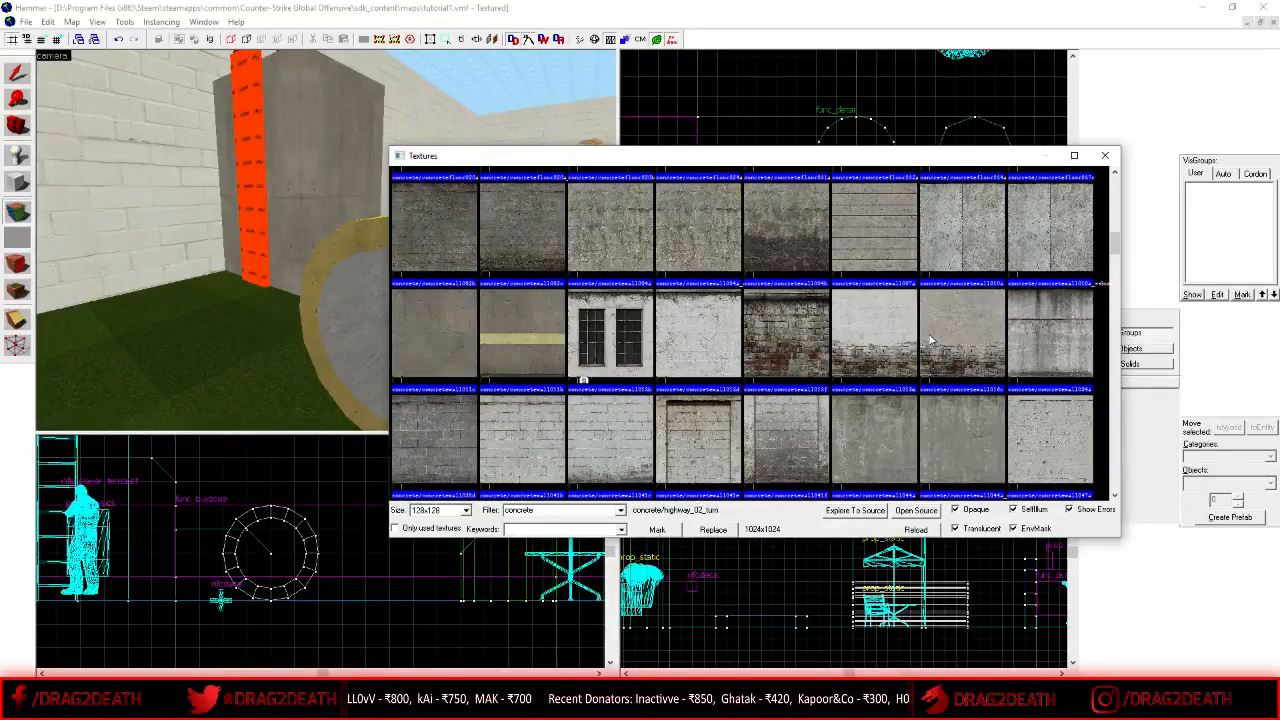
pyautogui.scroll(-2, 928, 340)
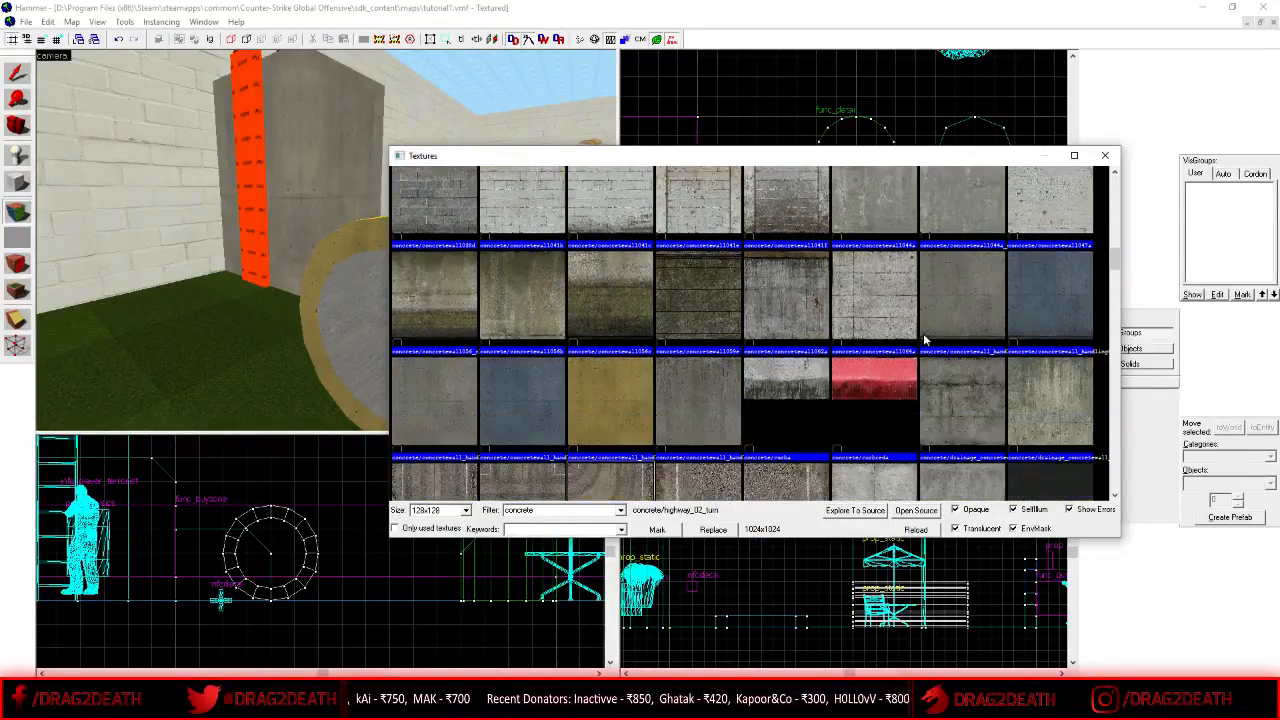
pyautogui.scroll(-1, 776, 350)
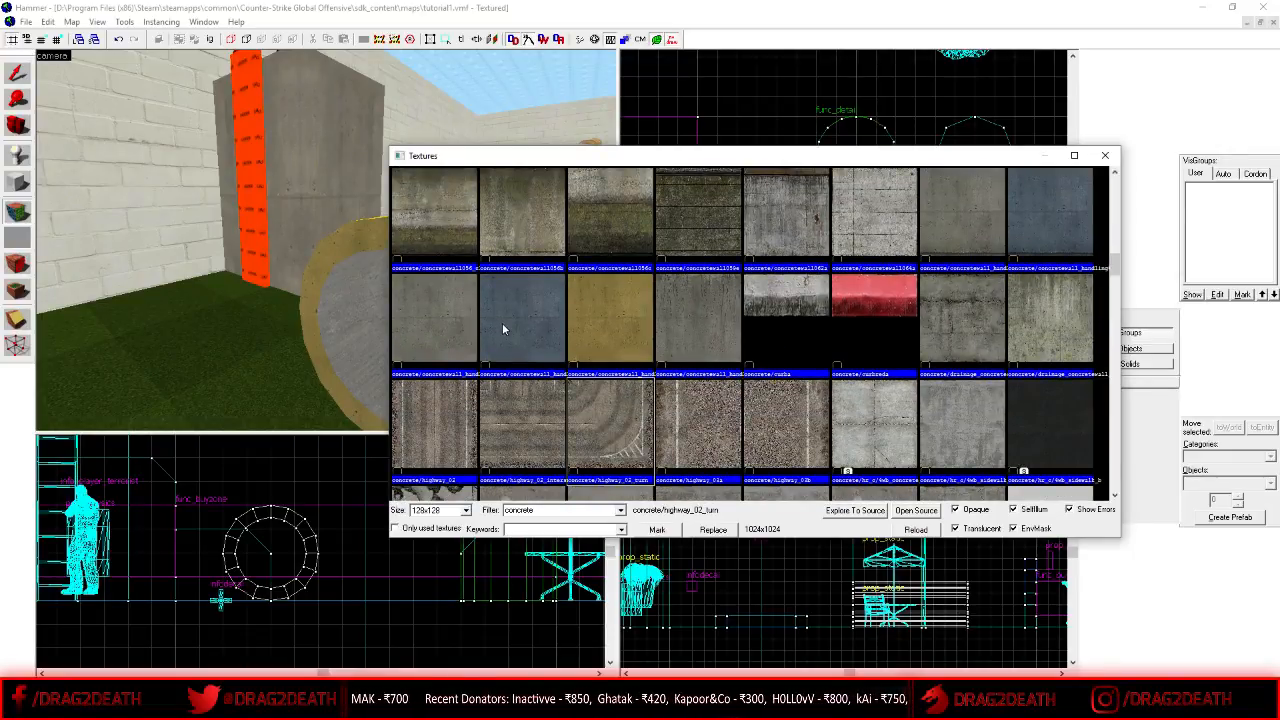
pyautogui.scroll(-1, 560, 323)
pyautogui.doubleClick(543, 249)
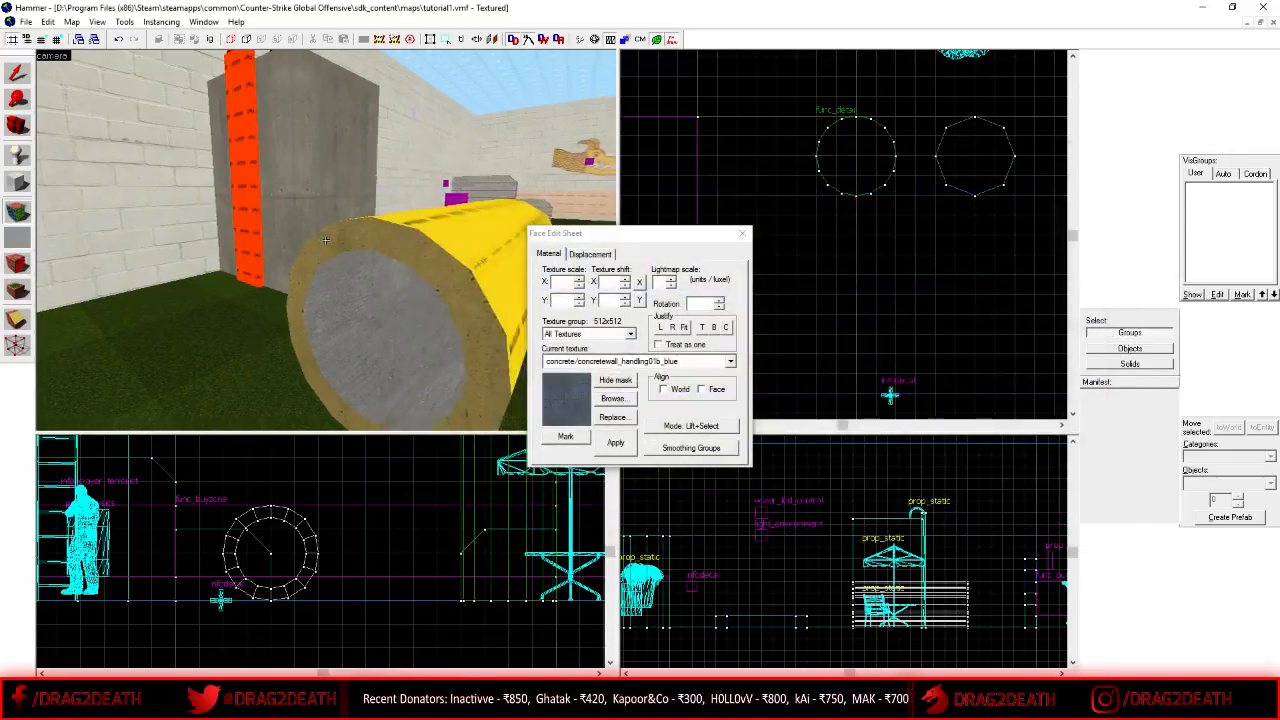
# - Apply the blue concrete texture to the outer faces along the pipe's sides and top
pyautogui.press('d')
pyautogui.press('z')
pyautogui.rightClick(284, 232)
pyautogui.rightClick(240, 222)
pyautogui.rightClick(245, 285)
pyautogui.rightClick(262, 350)
pyautogui.rightClick(251, 386)
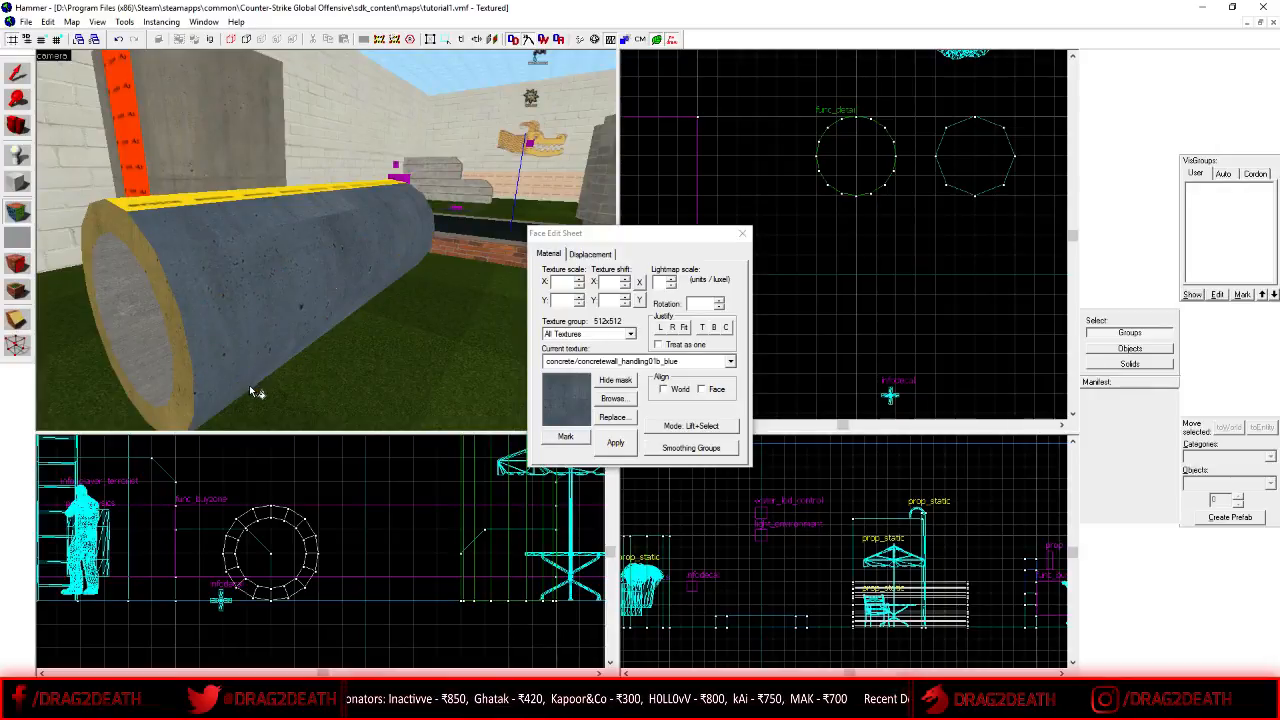
pyautogui.press('z')
pyautogui.press('z')
pyautogui.rightClick(350, 188)
pyautogui.rightClick(393, 189)
# - Apply the blue concrete texture to the pipe's remaining outer faces, including the underside, and close the Face Edit Sheet
pyautogui.press('z')
pyautogui.press('w')
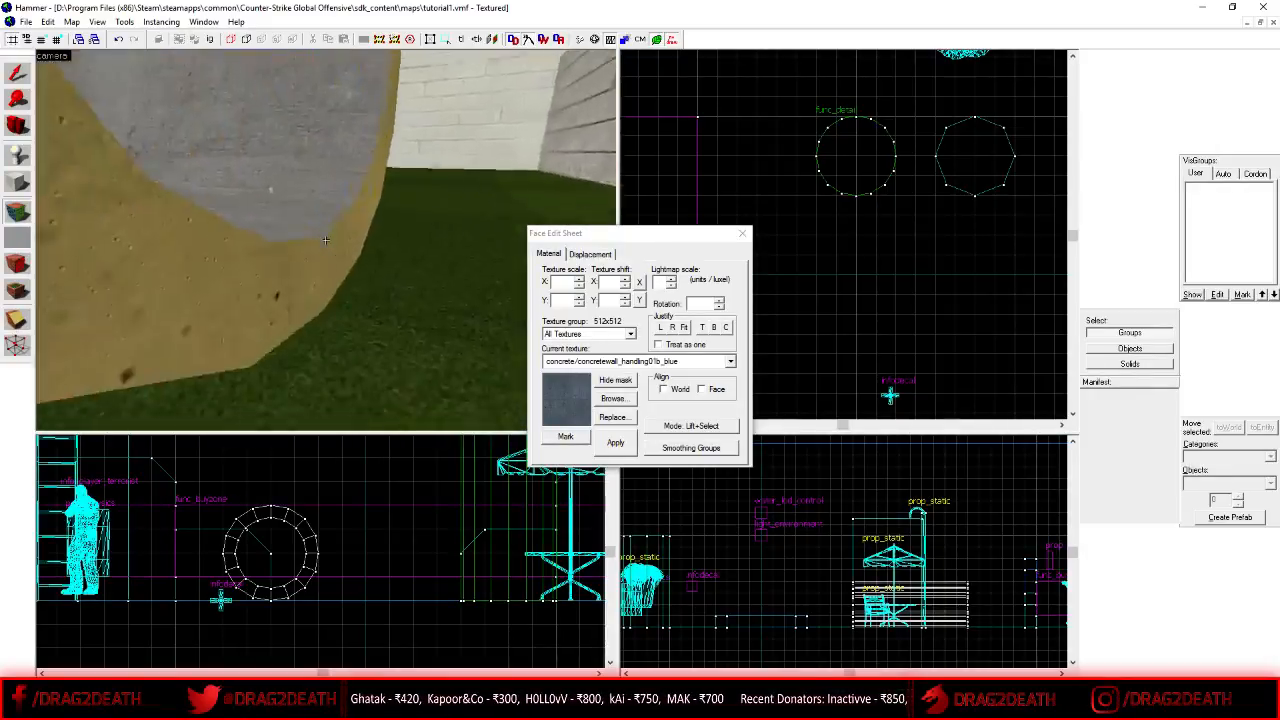
pyautogui.press('z')
pyautogui.rightClick(328, 244)
pyautogui.rightClick(288, 178)
pyautogui.rightClick(349, 313)
pyautogui.press('z')
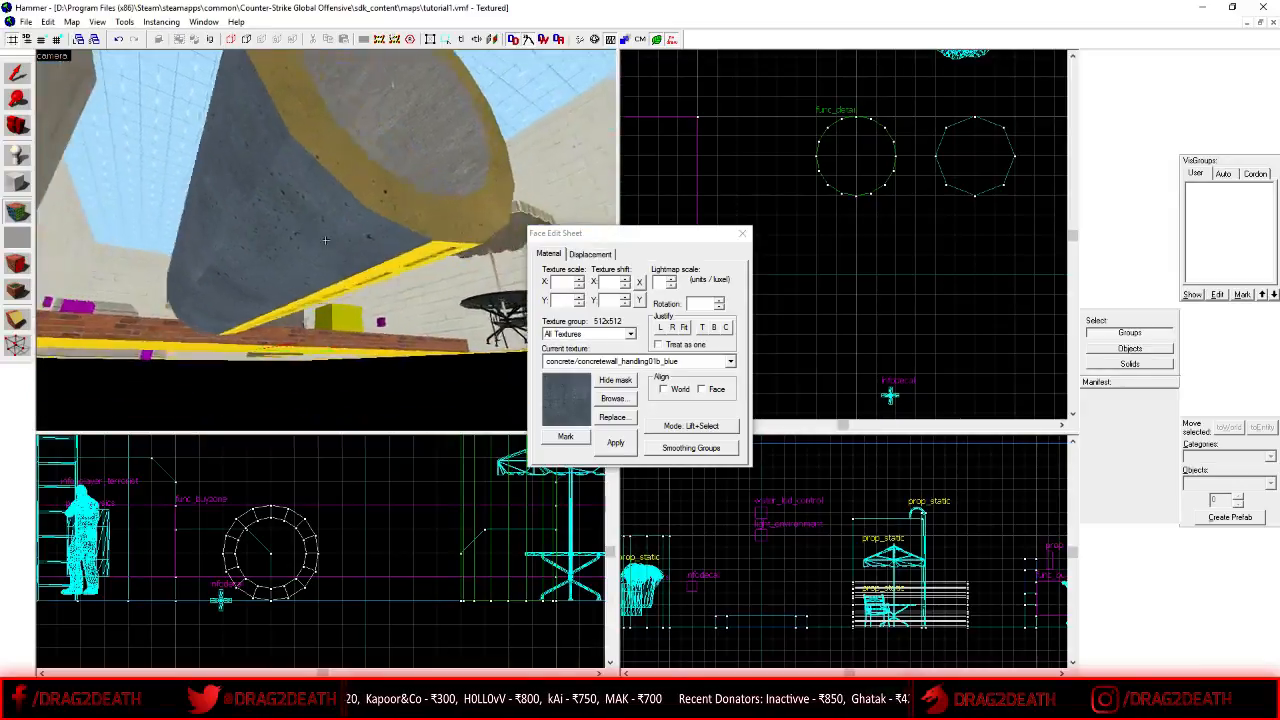
pyautogui.press('z')
pyautogui.rightClick(372, 262)
pyautogui.rightClick(338, 291)
pyautogui.press('z')
pyautogui.press('s')
pyautogui.press('d')
pyautogui.press('s')
pyautogui.press('a')
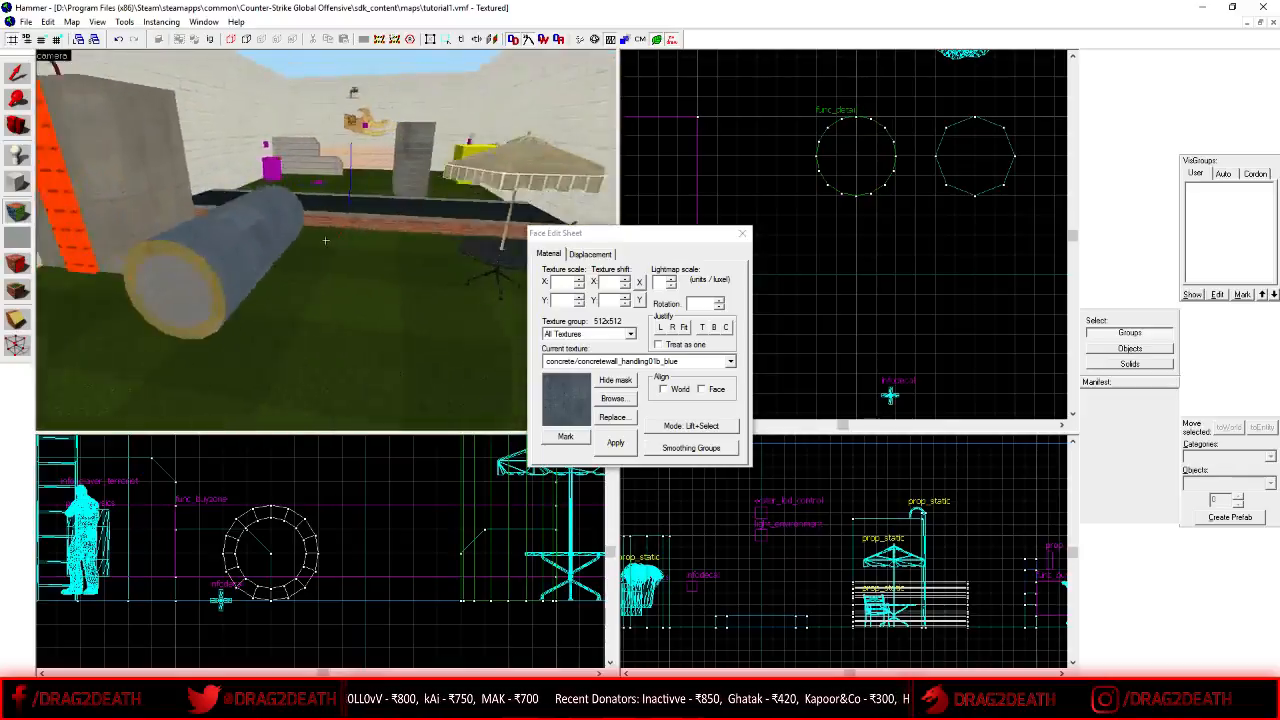
pyautogui.press('z')
pyautogui.click(742, 233)
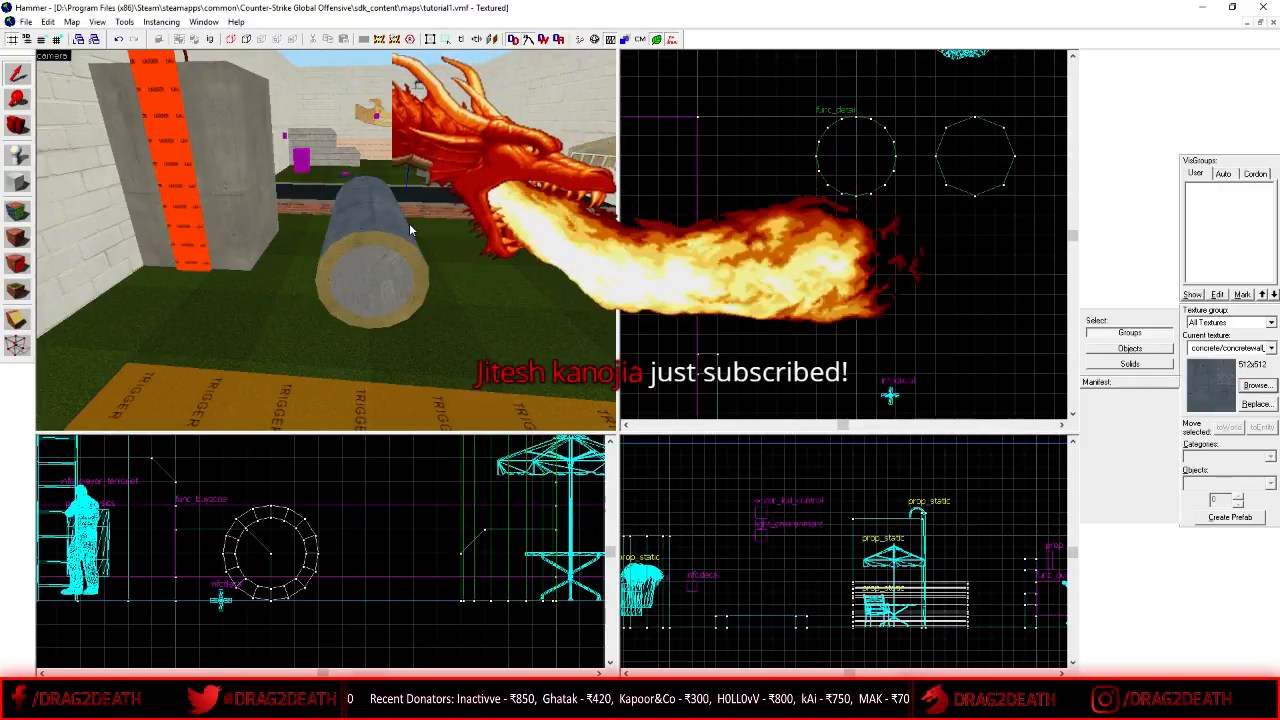
# - Examine the textured pipe and the two brick pillars from several angles around the map
pyautogui.press('z')
pyautogui.press('w')
pyautogui.press('z')
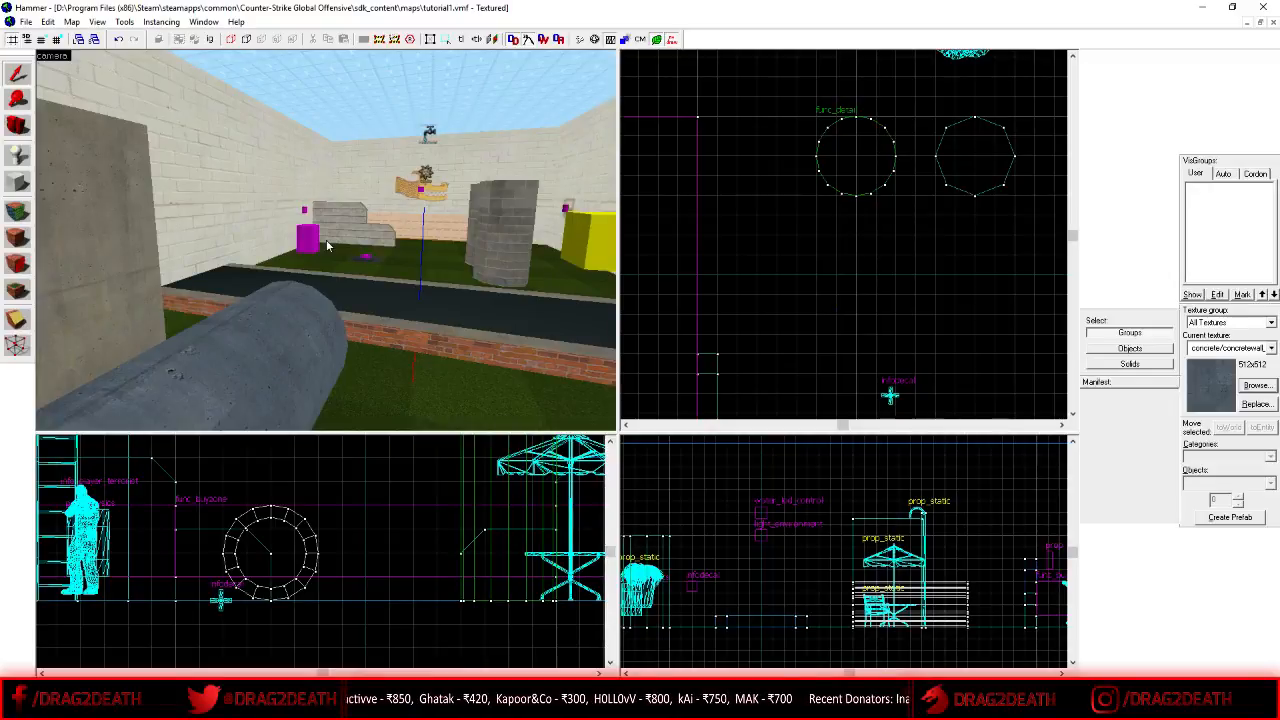
pyautogui.press('z')
pyautogui.press('z')
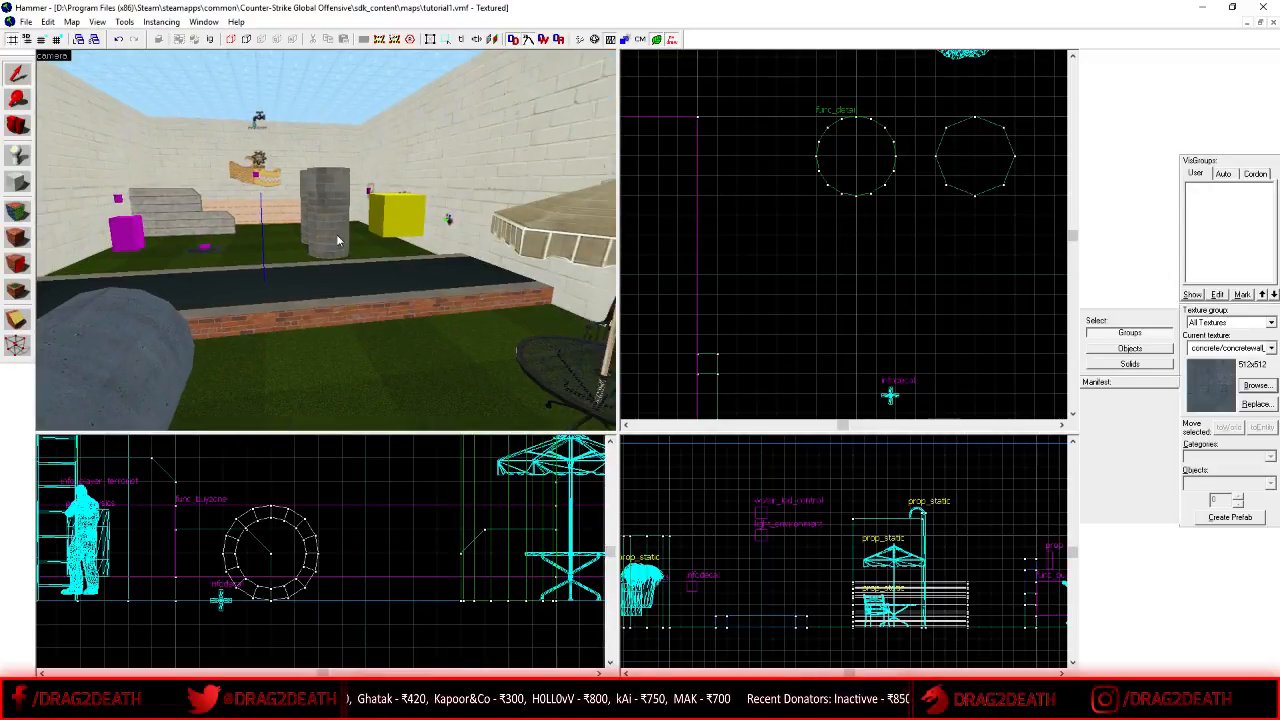
pyautogui.press('z')
pyautogui.press('a')
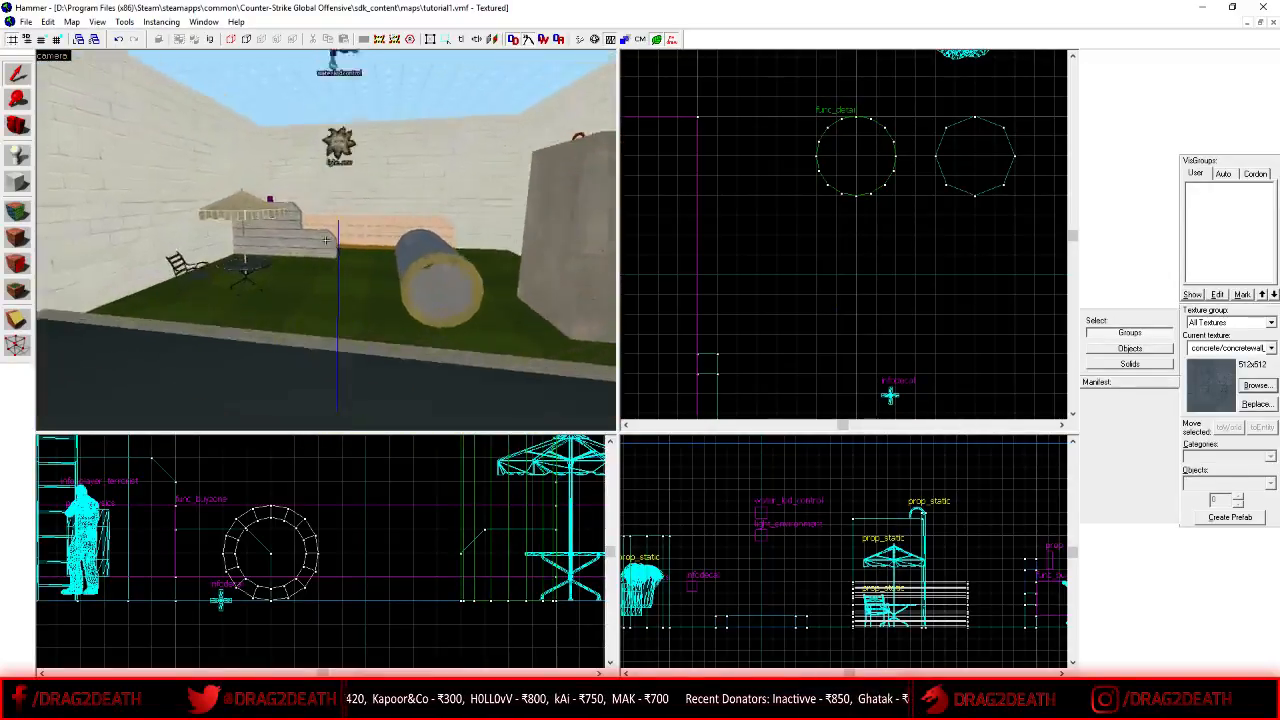
pyautogui.press('w')
pyautogui.press('s')
pyautogui.press('w')
pyautogui.click(325, 240)
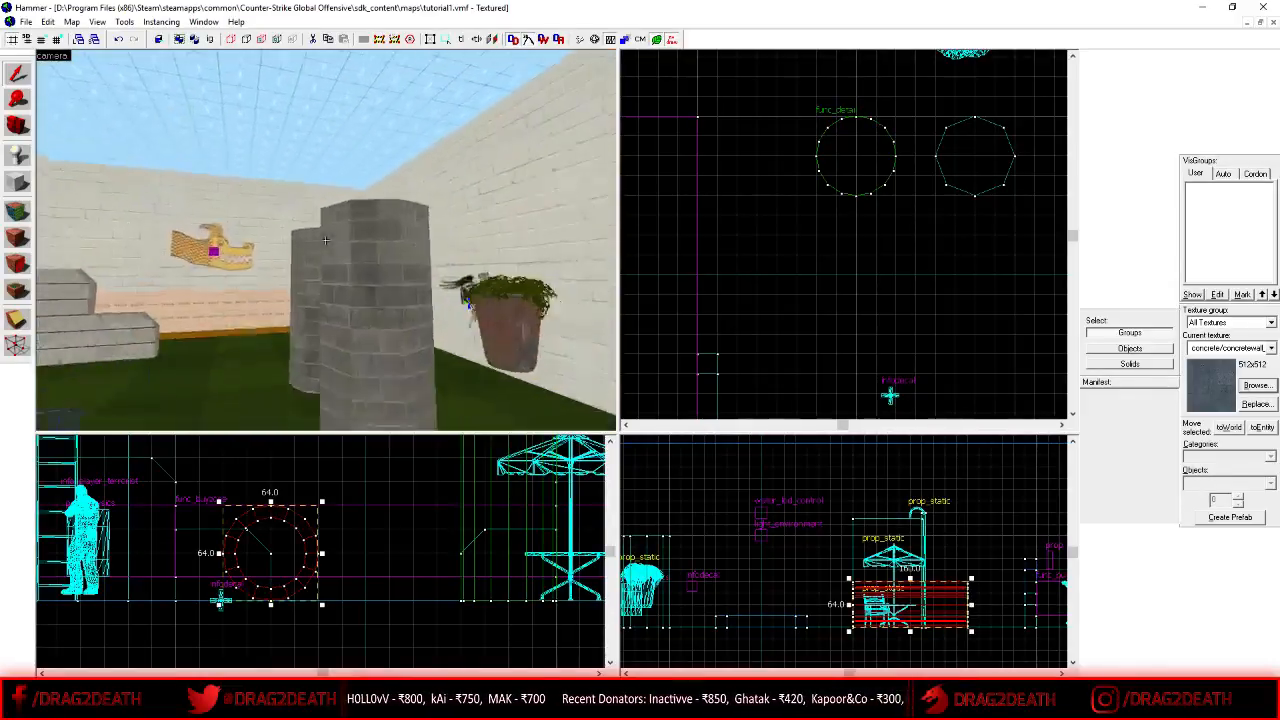
pyautogui.press('s')
pyautogui.press('z')
pyautogui.click(886, 327)
pyautogui.press('z')
pyautogui.press('s')
pyautogui.press('d')
pyautogui.press('z')
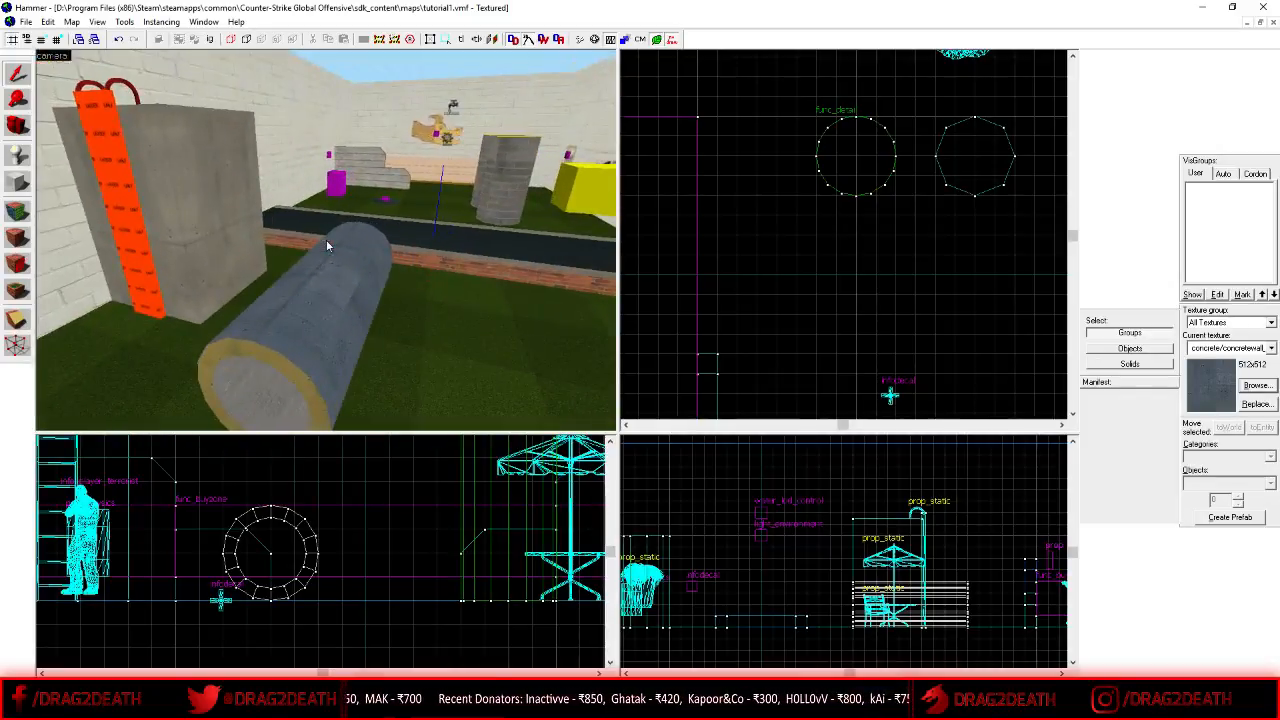
pyautogui.press('z')
pyautogui.press('w')
pyautogui.press('s')
pyautogui.press('s')
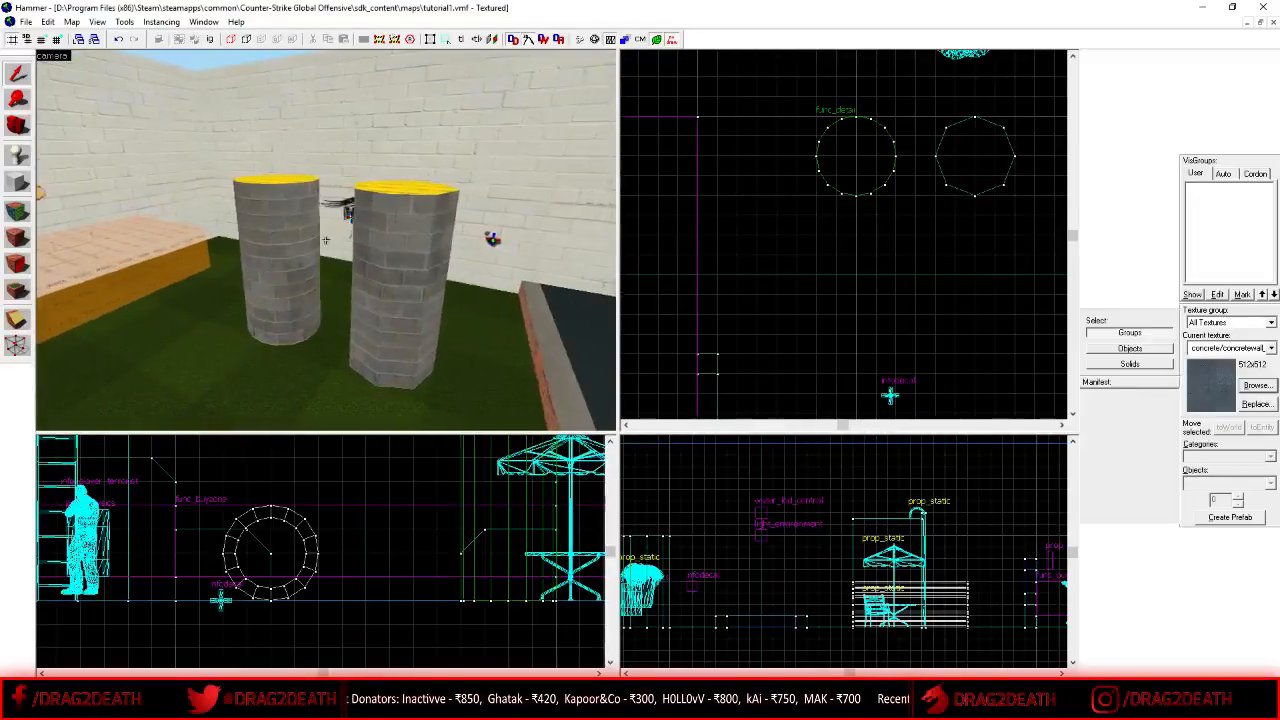
pyautogui.press('z')
# - Sample tools/toolsnodraw from an existing face as the current texture and close the Face Edit Sheet
pyautogui.click(17, 211)
pyautogui.press('z')
pyautogui.press('s')
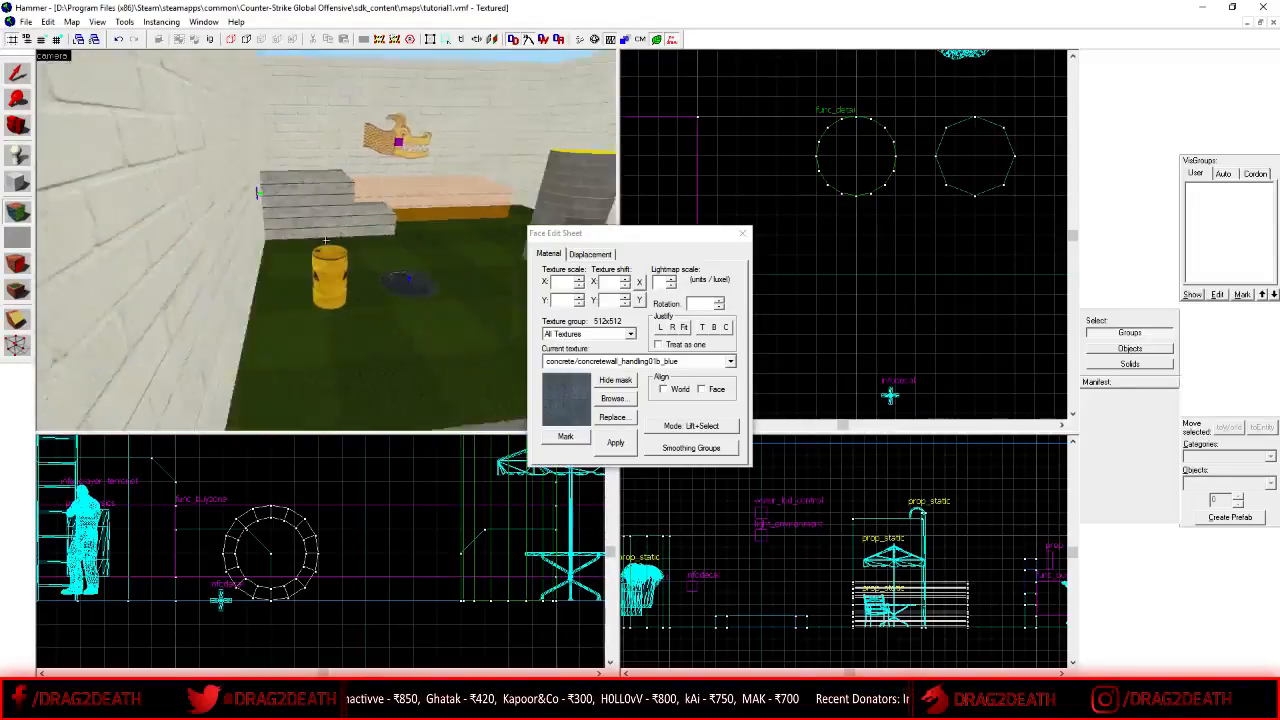
pyautogui.click(279, 249)
pyautogui.press('w')
pyautogui.press('z')
pyautogui.click(741, 234)
# - Create a nodraw block primitive 48 x 48 units in plan and 64 units high on the grass beside the manhole decal
pyautogui.hotkey('shift', 'b')
pyautogui.scroll(-3, 941, 240)
pyautogui.scroll(-4, 892, 243)
pyautogui.press('z')
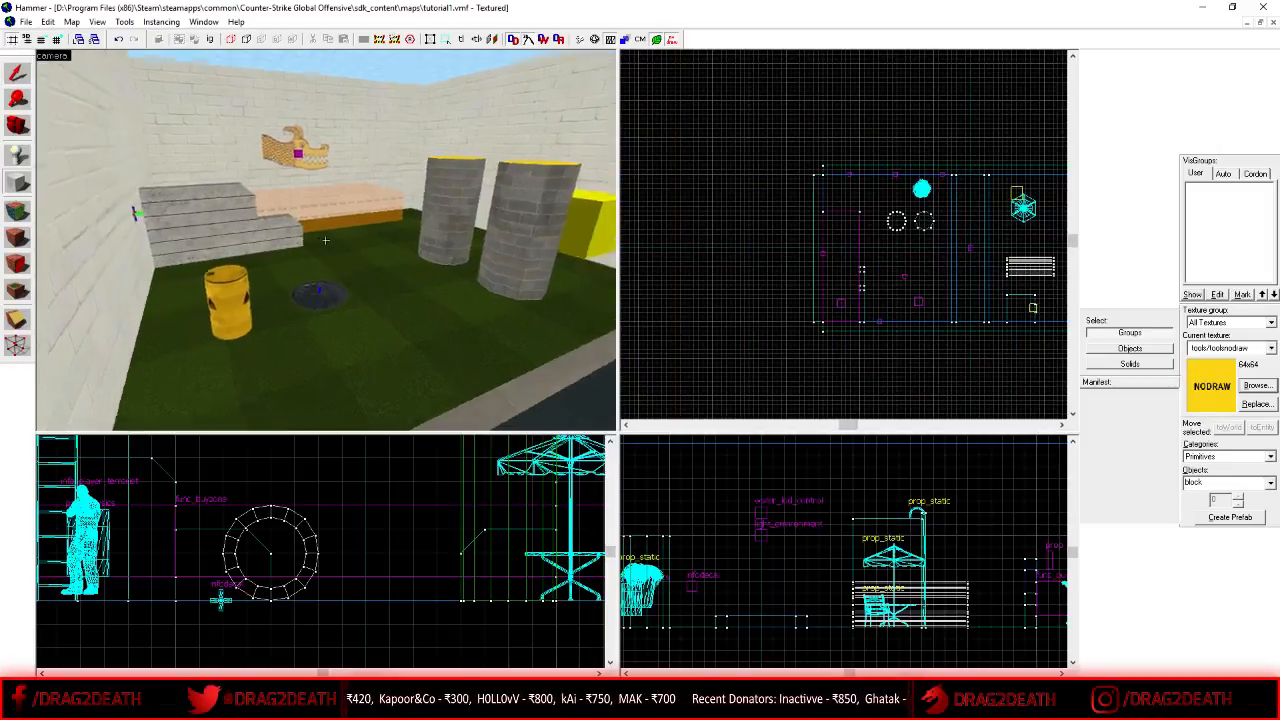
pyautogui.press('w')
pyautogui.scroll(-2, 905, 244)
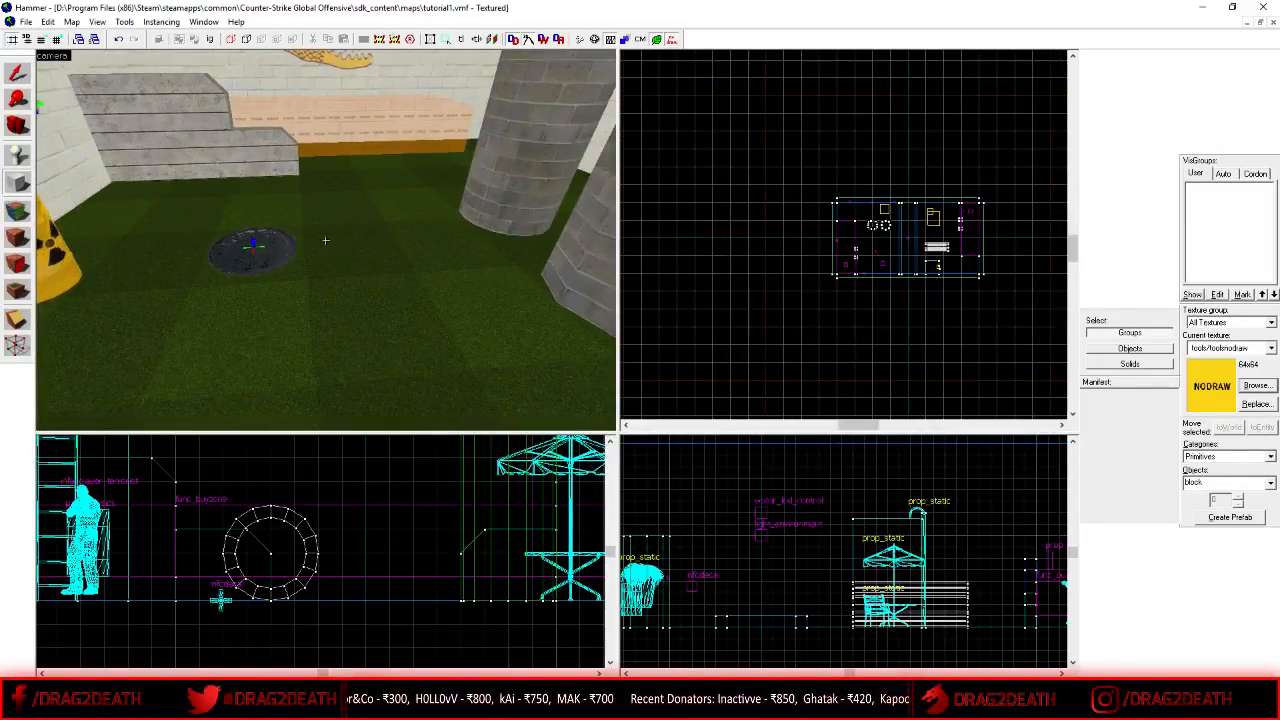
pyautogui.press('s')
pyautogui.scroll(5, 880, 245)
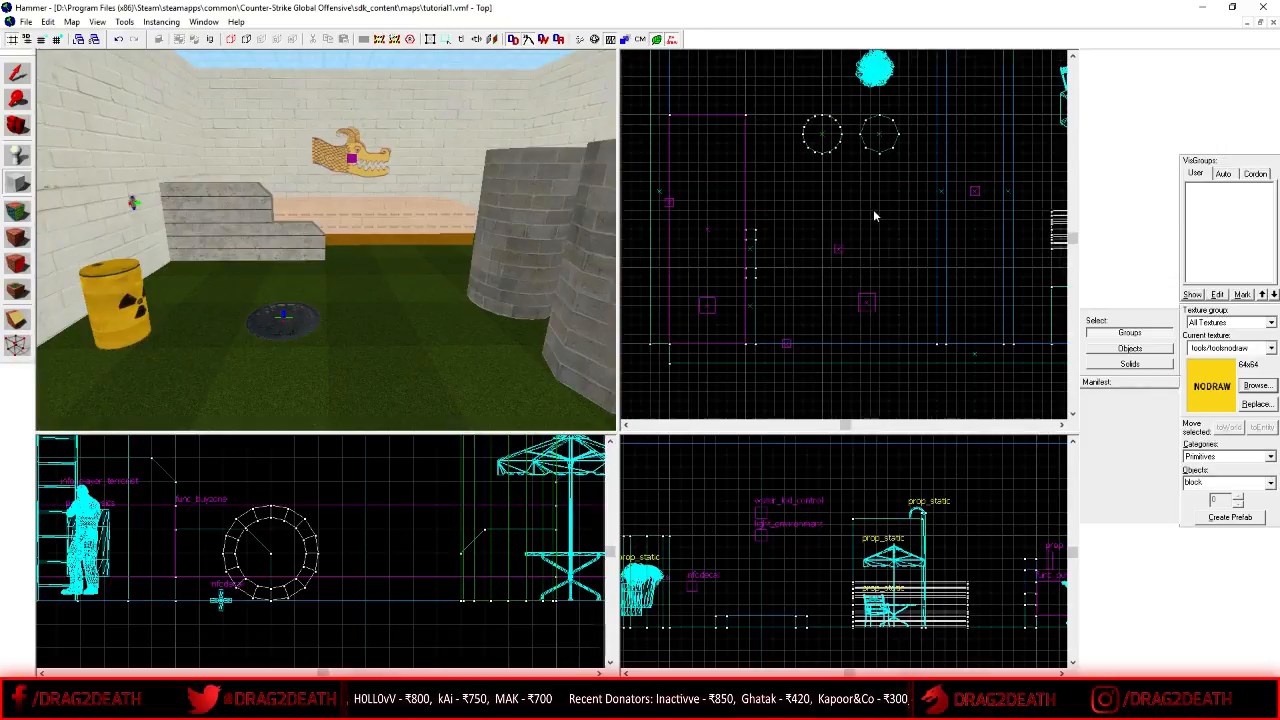
pyautogui.moveTo(867, 211); pyautogui.dragTo(905, 290)
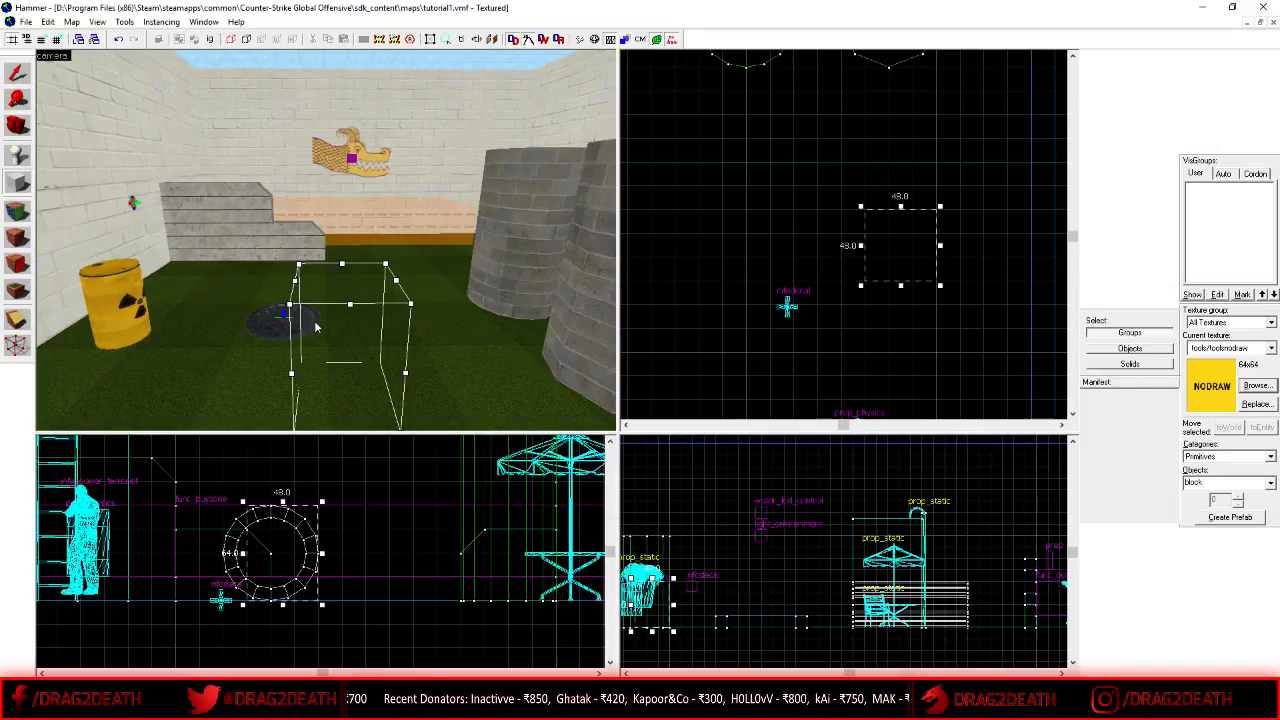
pyautogui.press('z')
pyautogui.press('a')
pyautogui.press('z')
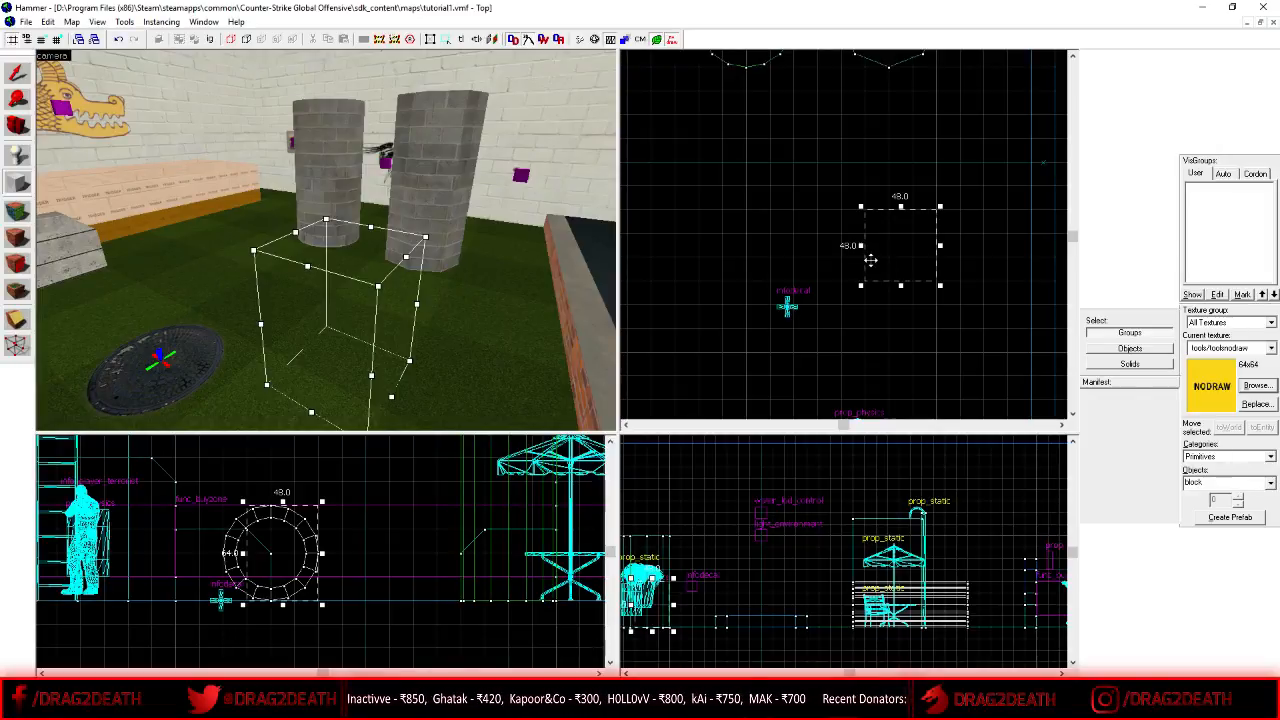
pyautogui.press('Return')
# - Put the new nodraw block into vertex editing and look over its vertex and edge handles from several sides
pyautogui.click(16, 75)
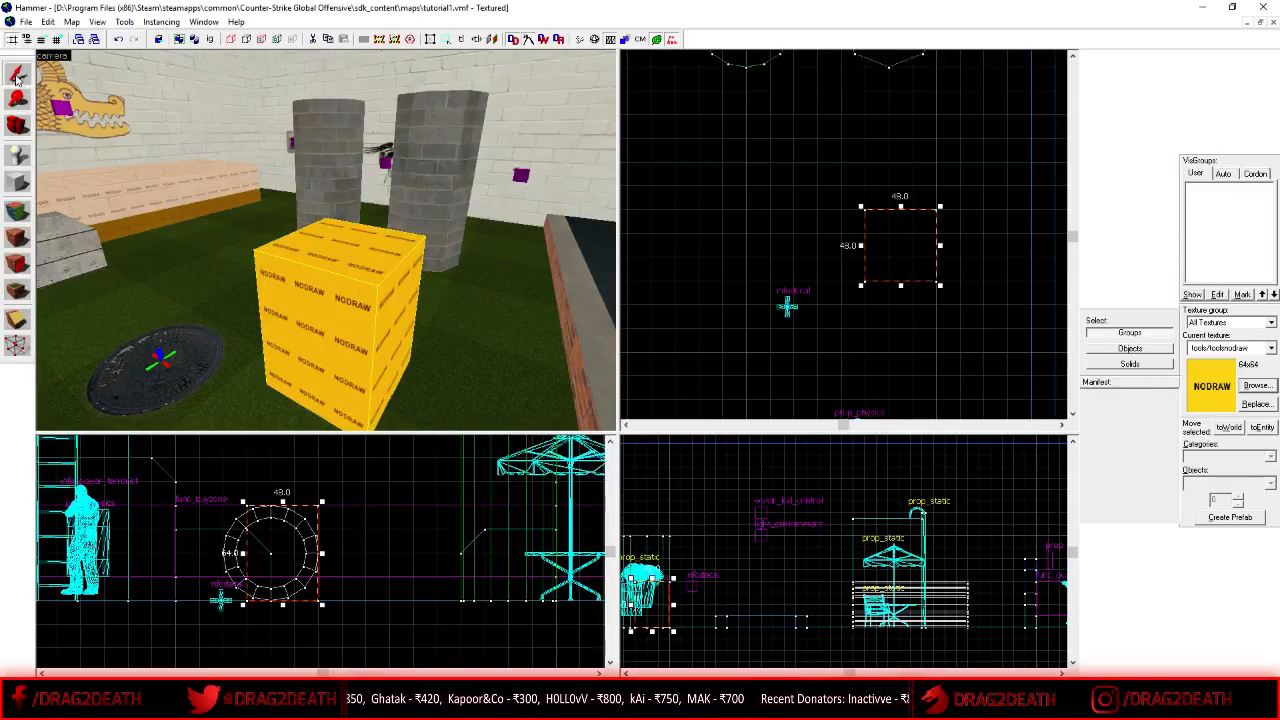
pyautogui.click(16, 345)
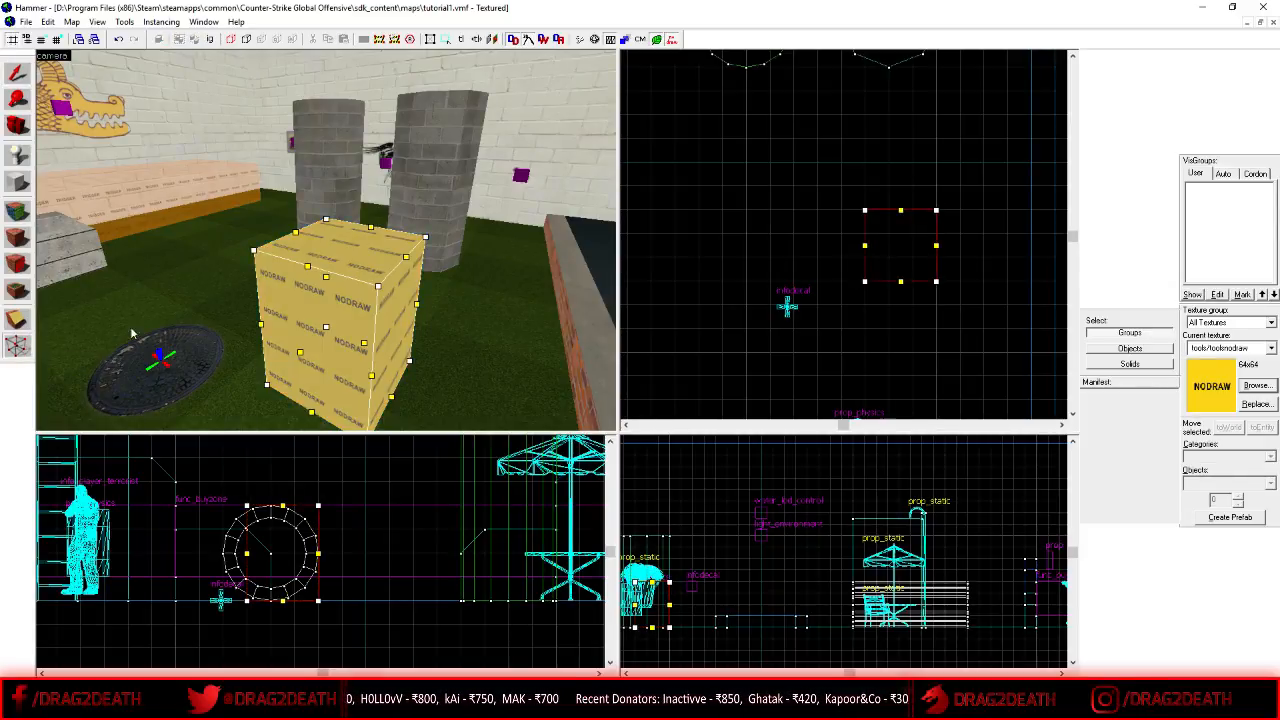
pyautogui.press('z')
pyautogui.press('w')
pyautogui.press('s')
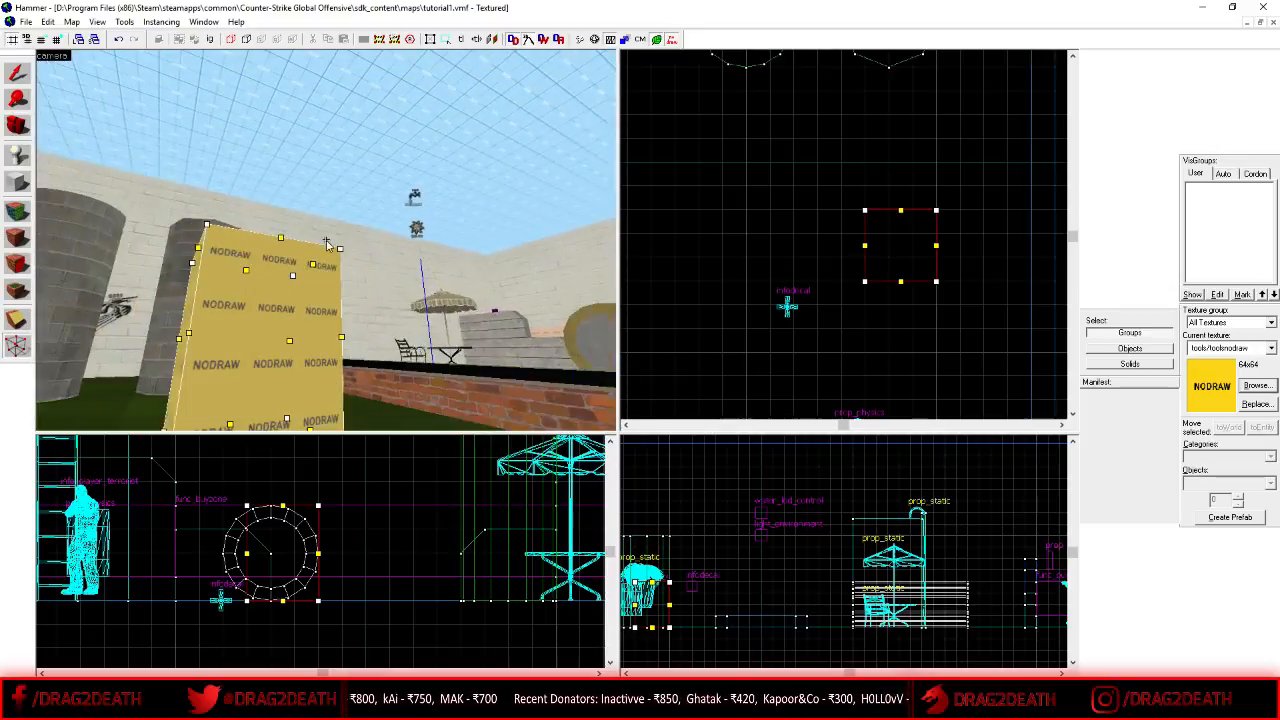
pyautogui.press('z')
pyautogui.press('w')
pyautogui.press('z')
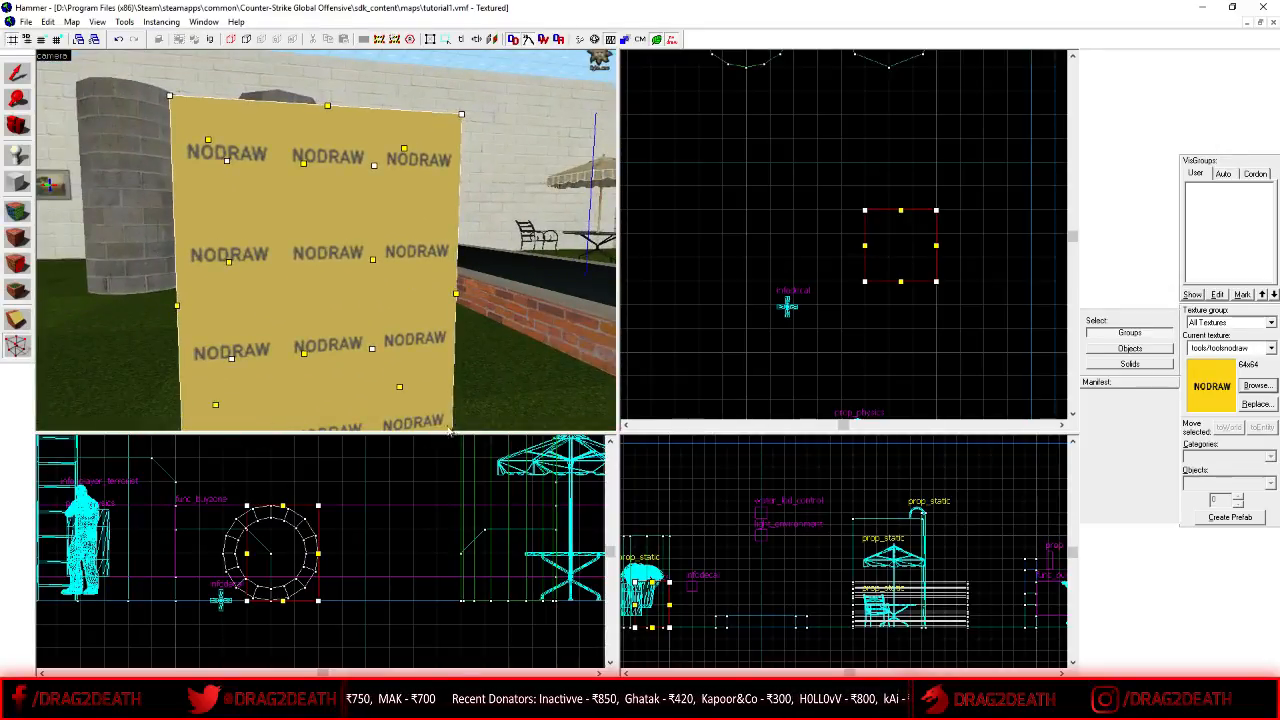
pyautogui.press('z')
pyautogui.press('w')
pyautogui.press('s')
pyautogui.press('z')
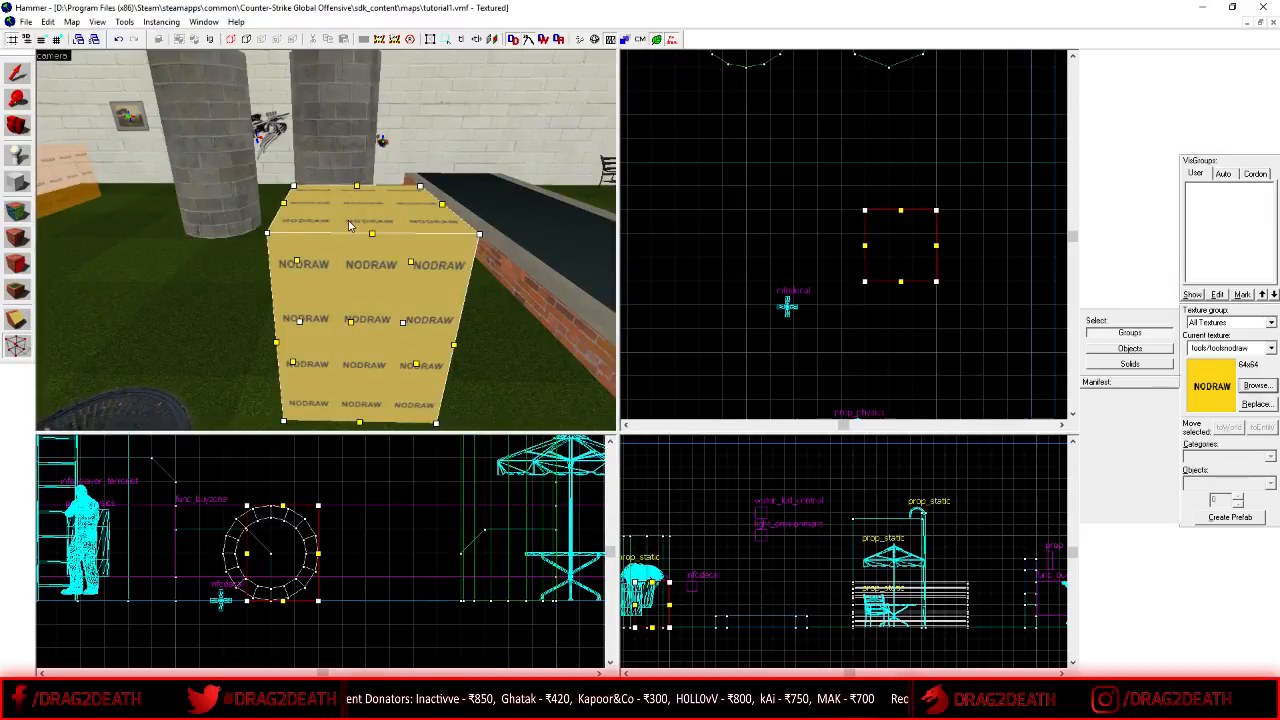
# - Refine the grid and taper the nodraw block by moving its four top corner vertices about 8 units inward in both plan directions
pyautogui.press('a')
pyautogui.press('z')
pyautogui.press('z')
pyautogui.press('[')
pyautogui.scroll(1, 872, 268)
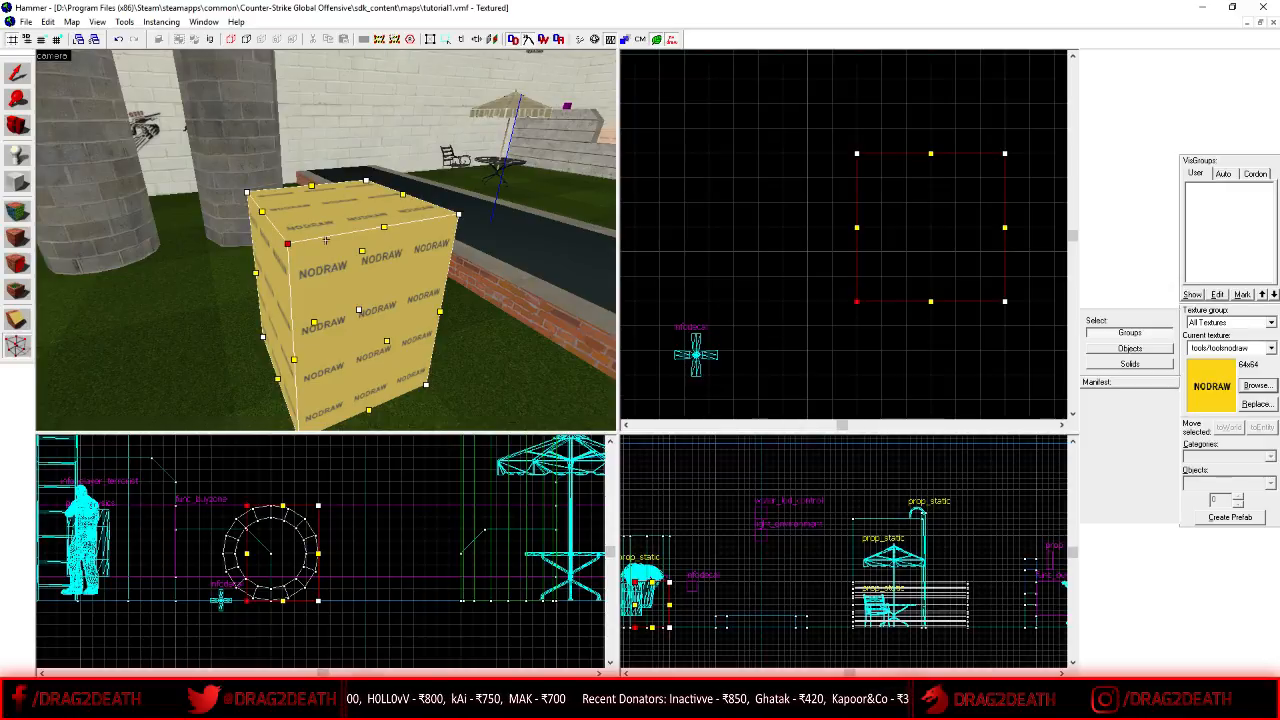
pyautogui.press('z')
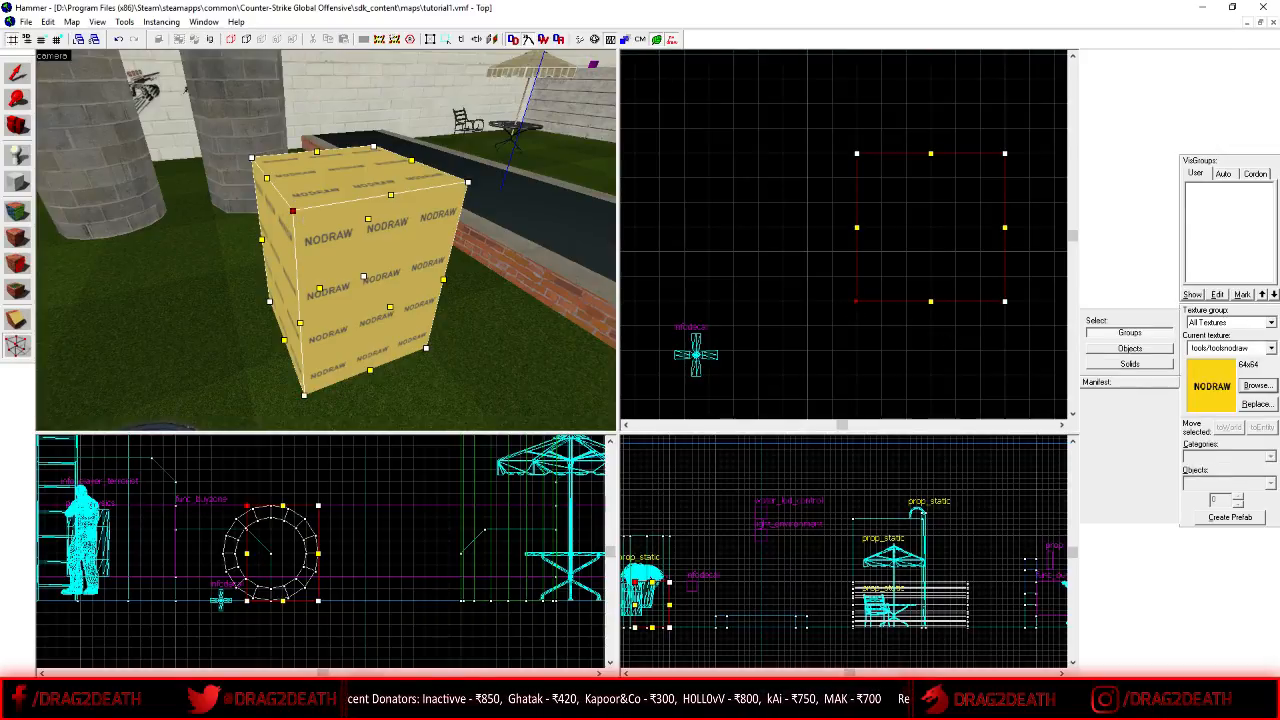
pyautogui.moveTo(292, 211); pyautogui.dragTo(314, 193)
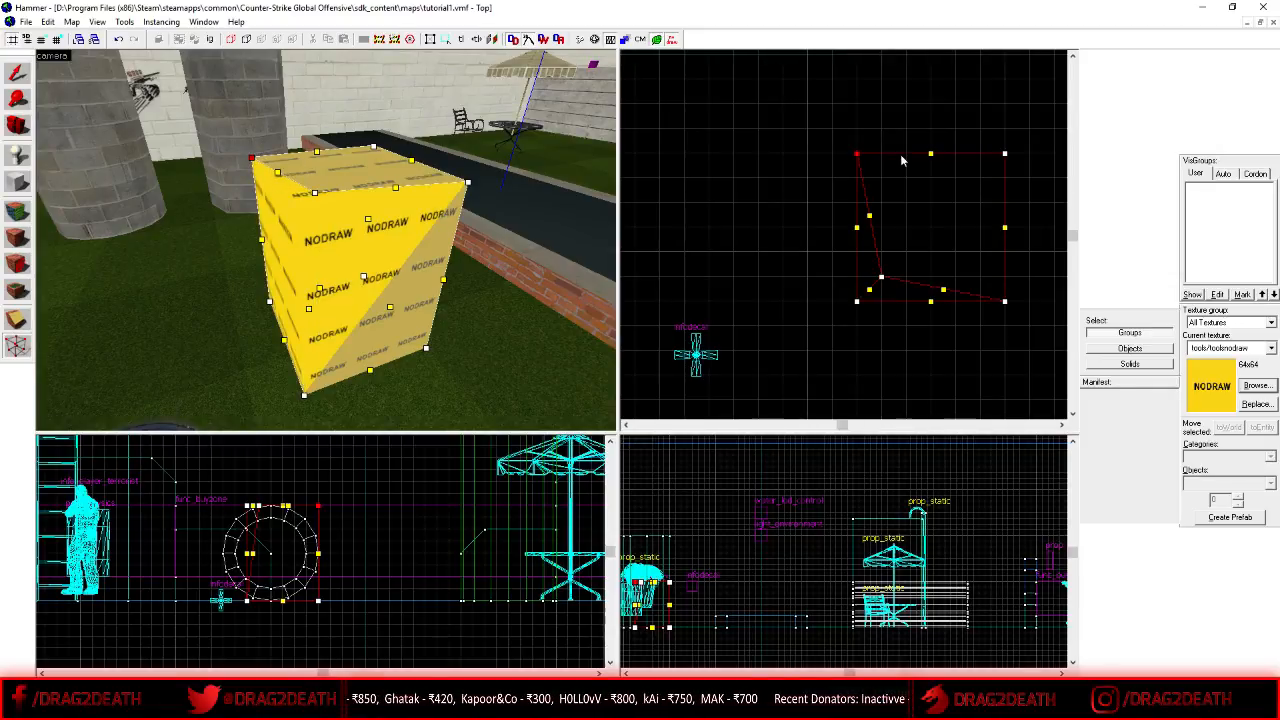
pyautogui.moveTo(857, 154); pyautogui.dragTo(881, 178)
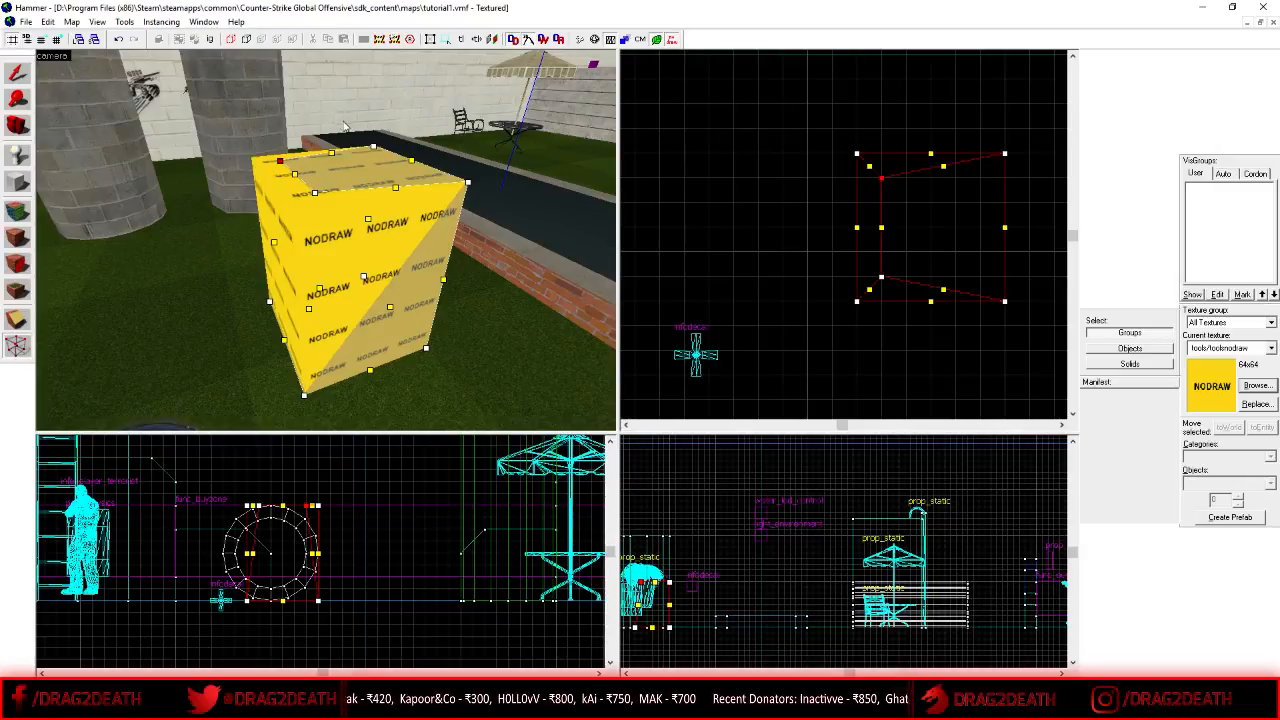
pyautogui.moveTo(1004, 154); pyautogui.dragTo(979, 178)
pyautogui.click(1004, 301)
pyautogui.moveTo(1004, 301); pyautogui.dragTo(979, 277)
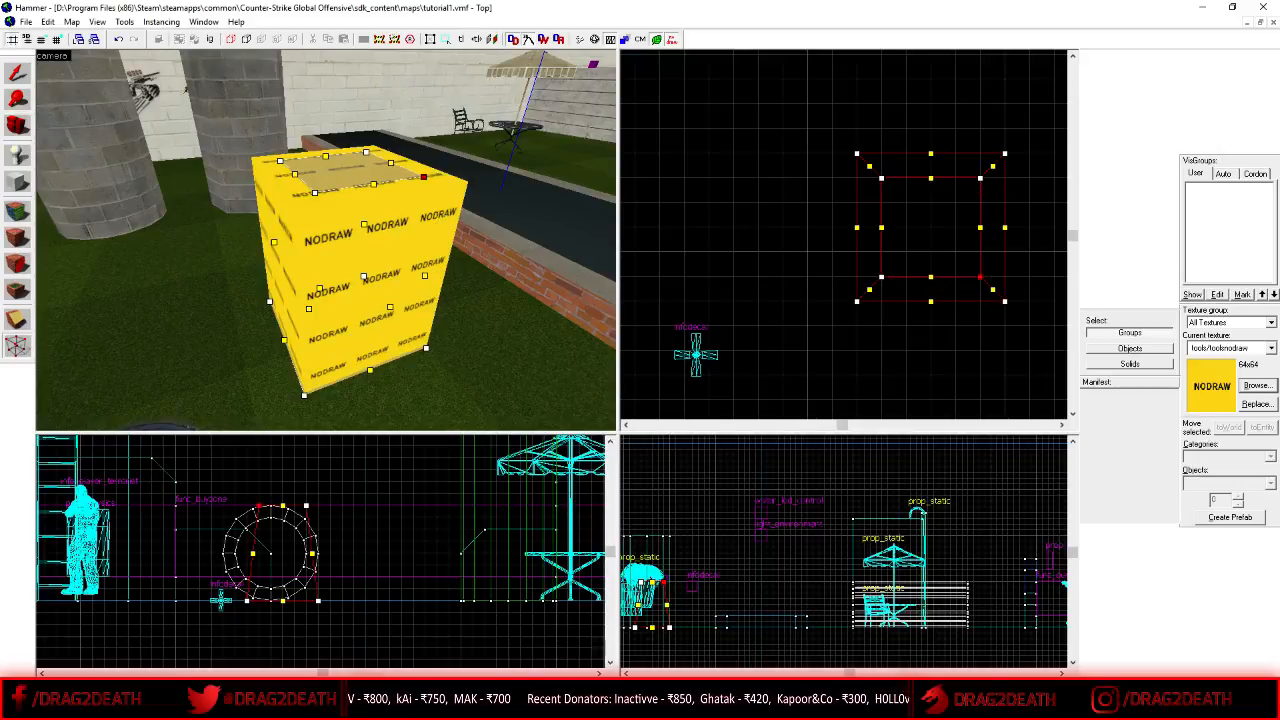
pyautogui.click(20, 80)
pyautogui.click(687, 219)
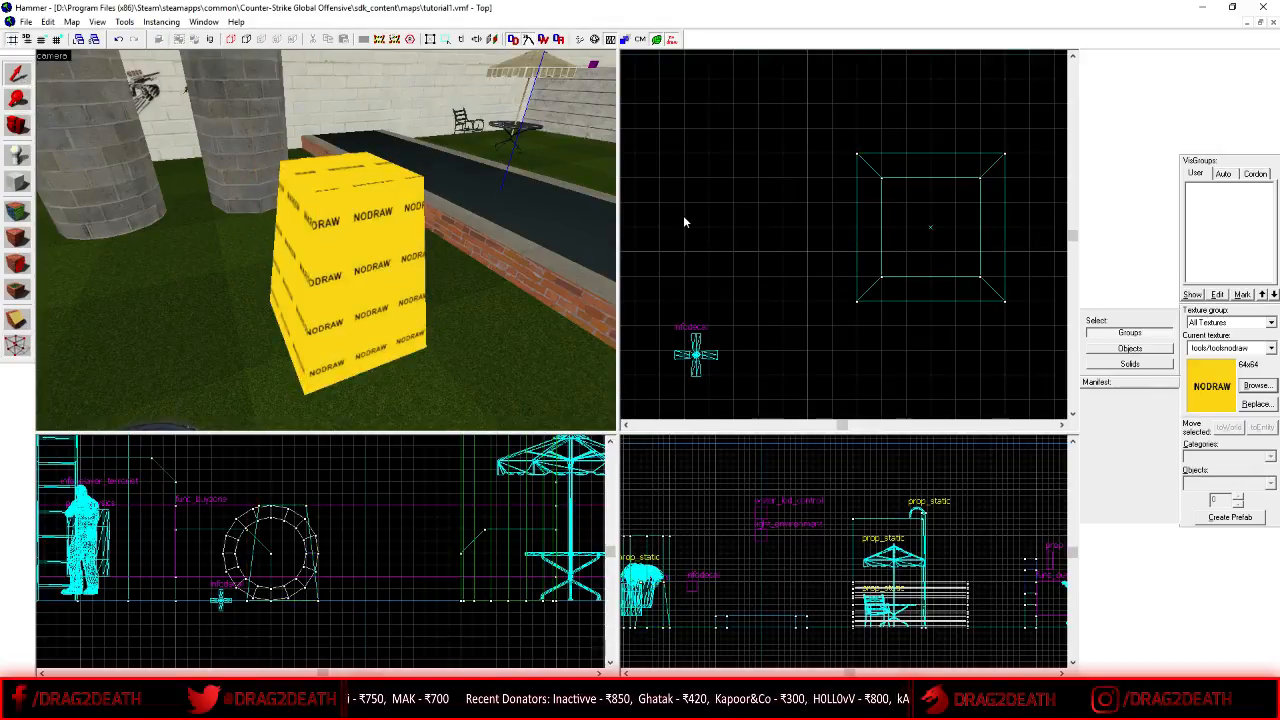
# - Select the tapered nodraw block and examine its shape from several sides
pyautogui.press('z')
pyautogui.press('d')
pyautogui.press('s')
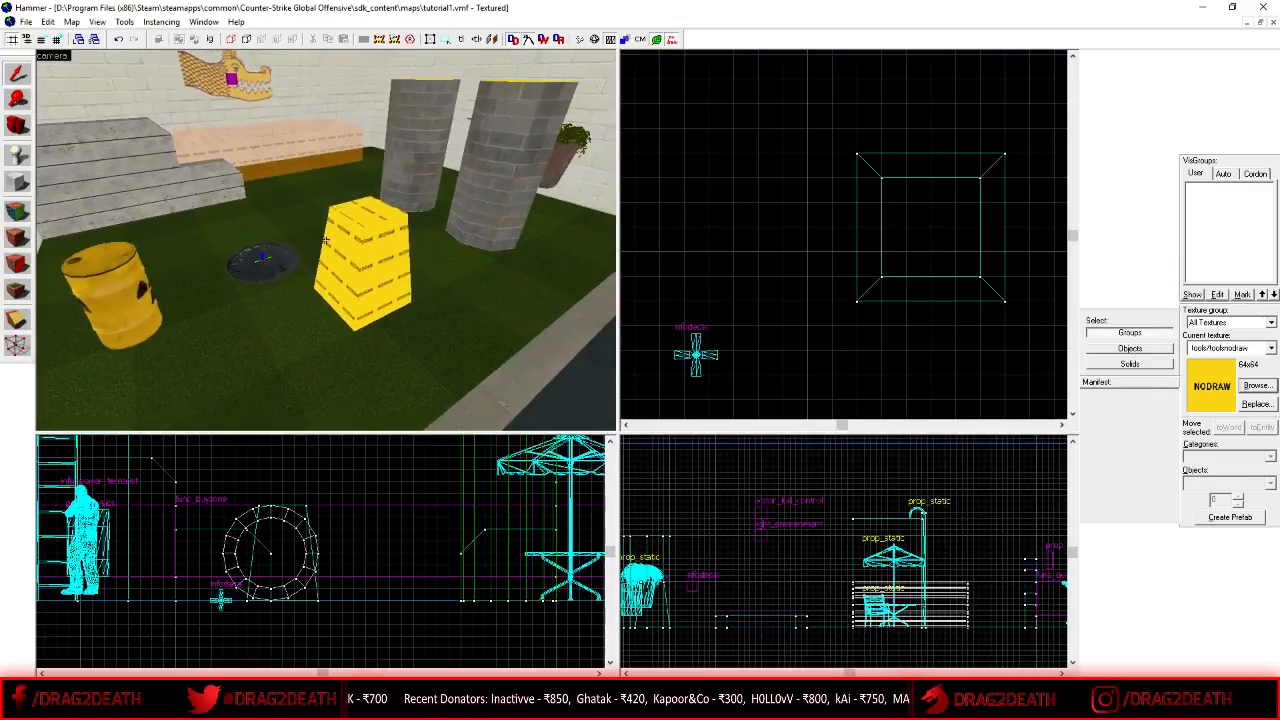
pyautogui.press('d')
pyautogui.press('w')
pyautogui.press('s')
pyautogui.press('w')
pyautogui.press('d')
pyautogui.press('z')
pyautogui.click(354, 265)
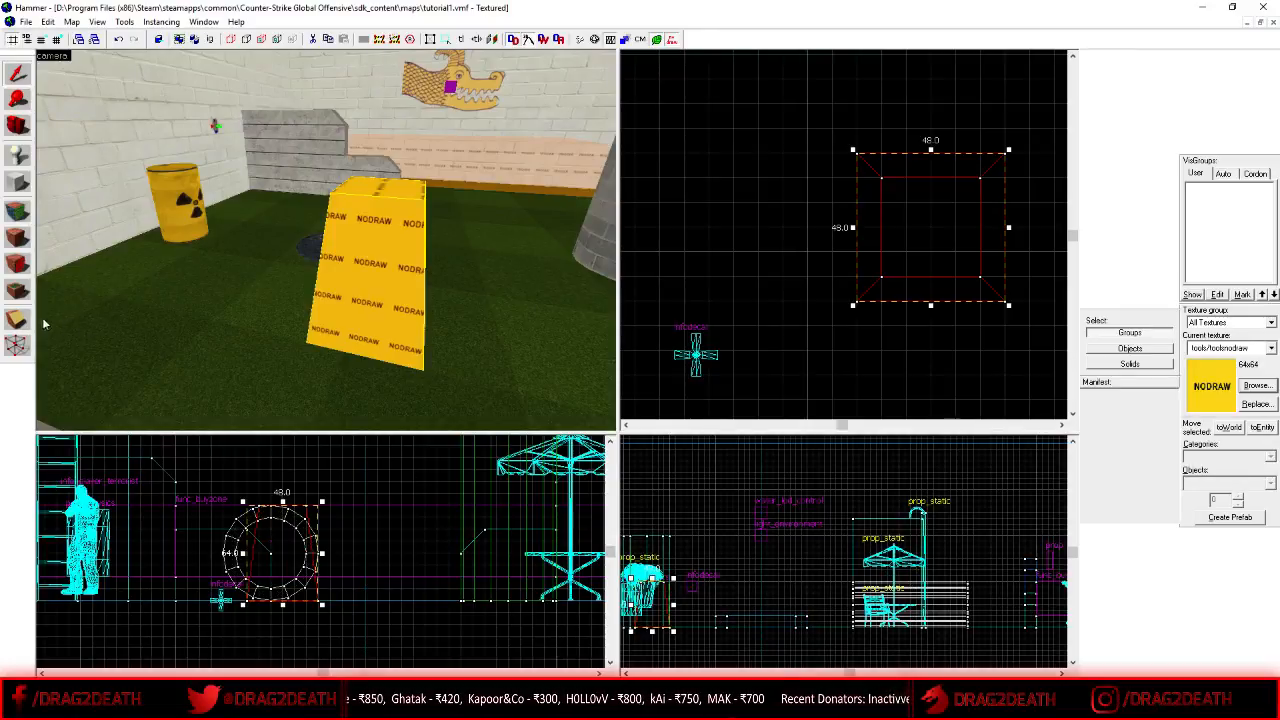
pyautogui.press('z')
pyautogui.press('w')
pyautogui.press('s')
pyautogui.press('z')
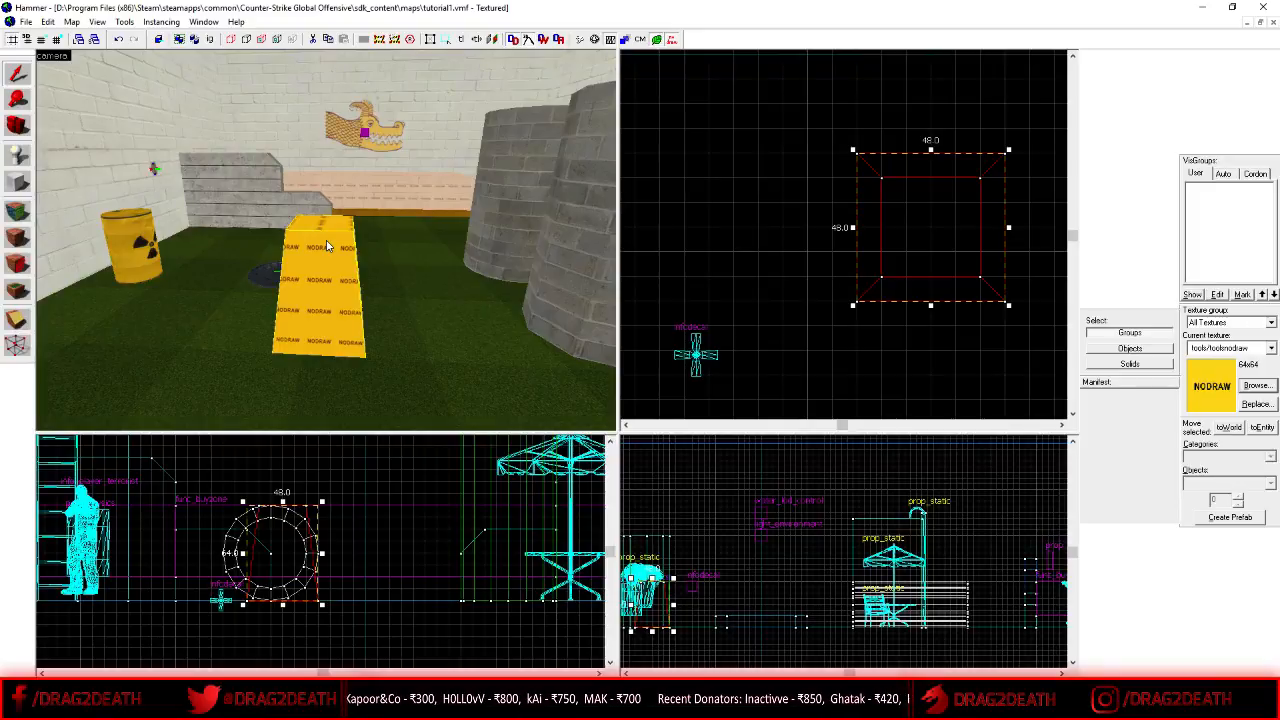
pyautogui.press('d')
pyautogui.press('z')
pyautogui.press('z')
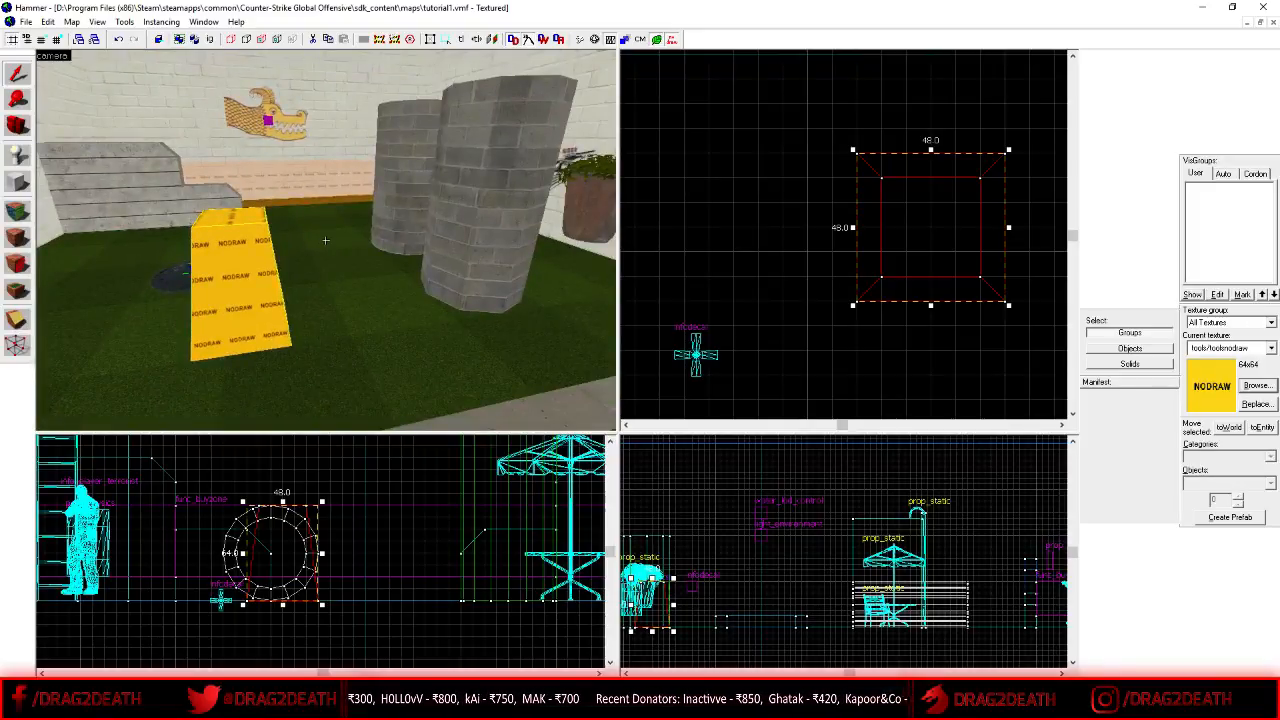
pyautogui.press('a')
pyautogui.press('z')
pyautogui.press('z')
# - Try to raise the pair of top vertices on one side of the tapered block, stretching it to 104 units high
pyautogui.click(17, 348)
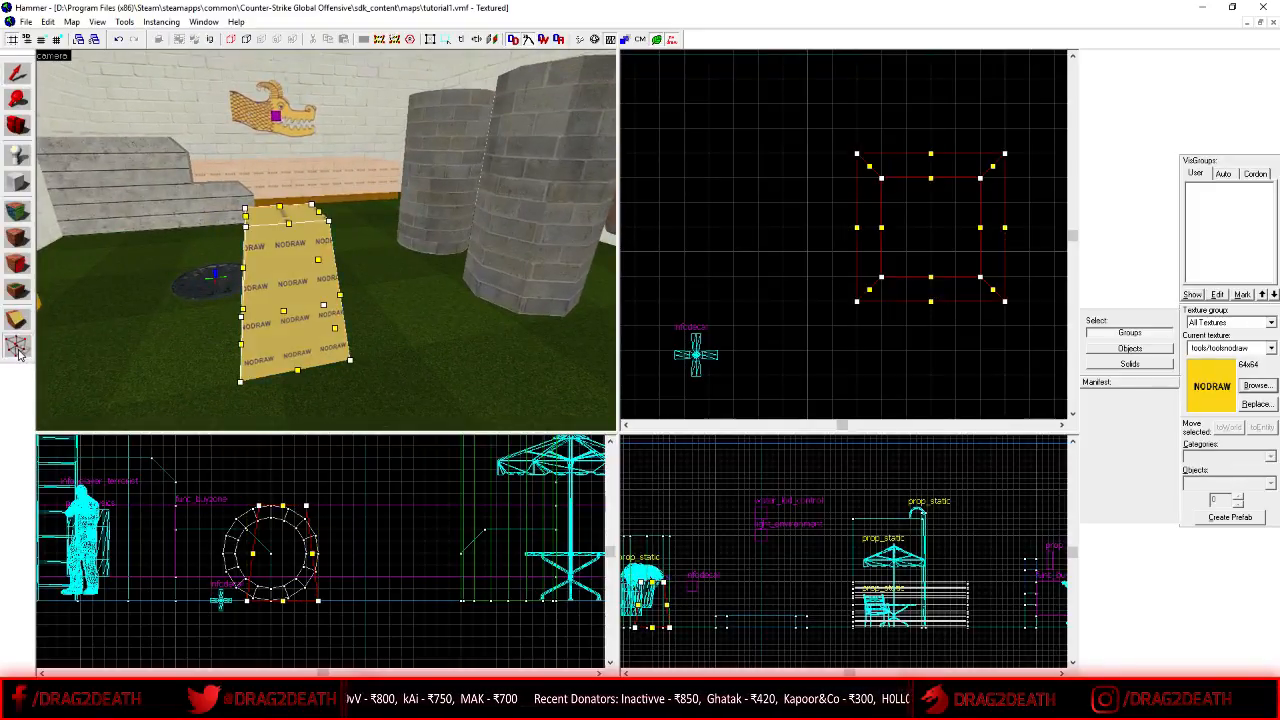
pyautogui.press('a')
pyautogui.press('z')
pyautogui.press('z')
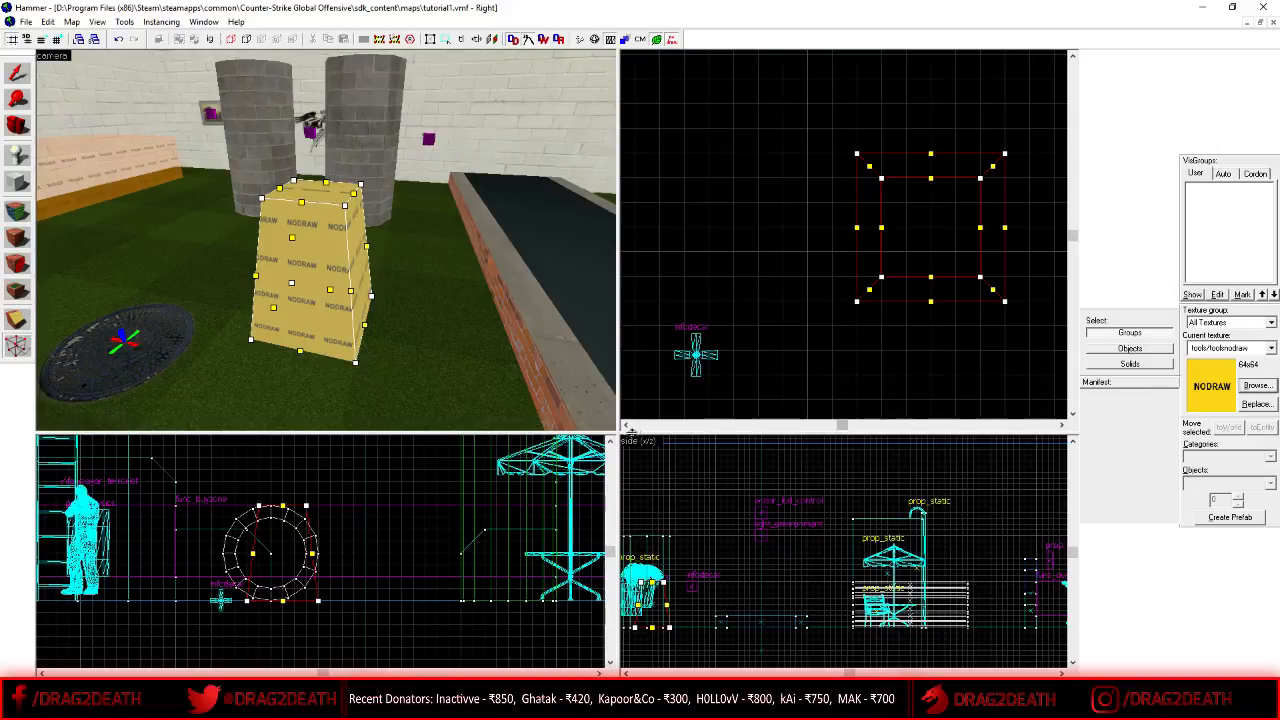
pyautogui.scroll(-2, 790, 272)
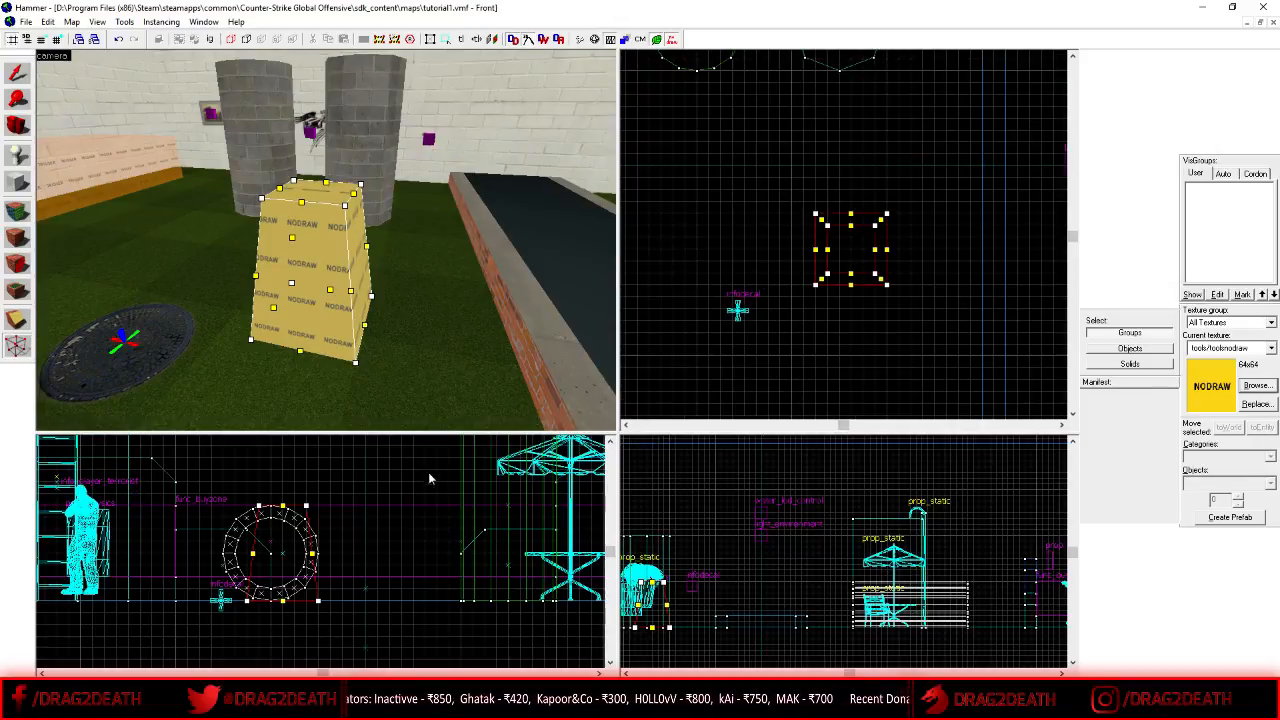
pyautogui.scroll(2, 280, 515)
pyautogui.scroll(-1, 245, 516)
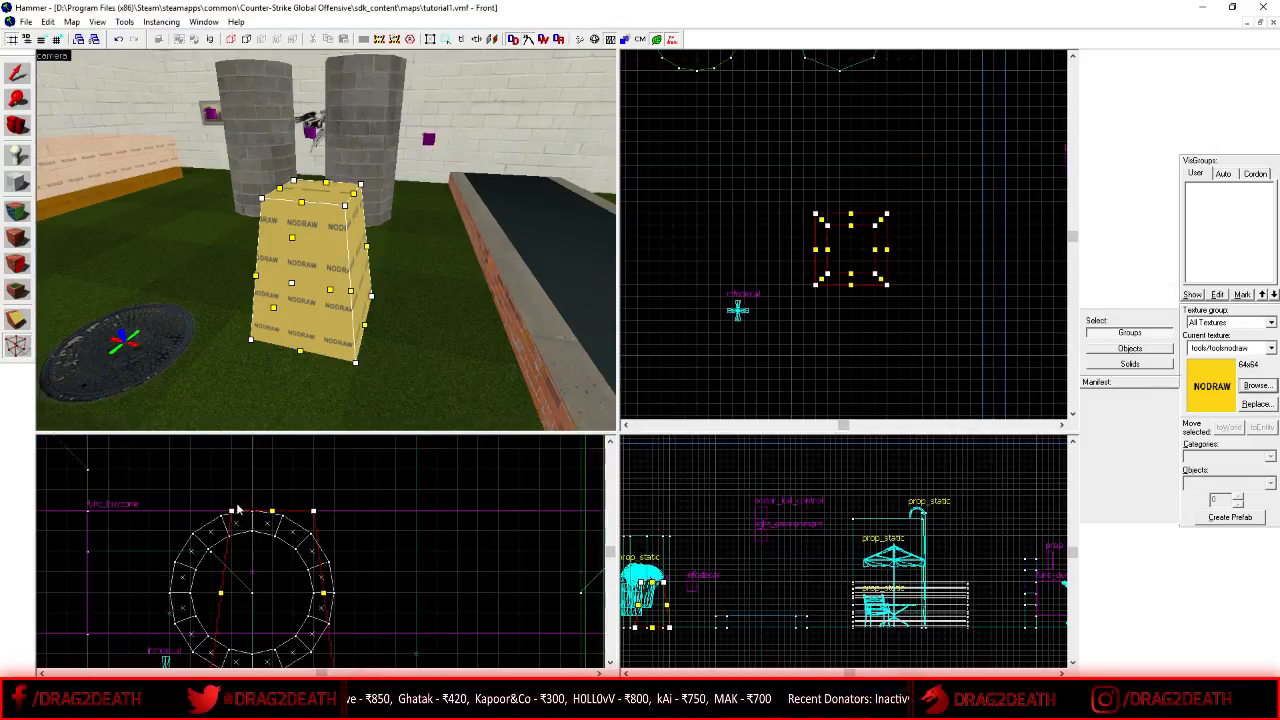
pyautogui.scroll(1, 235, 548)
pyautogui.scroll(-2, 250, 565)
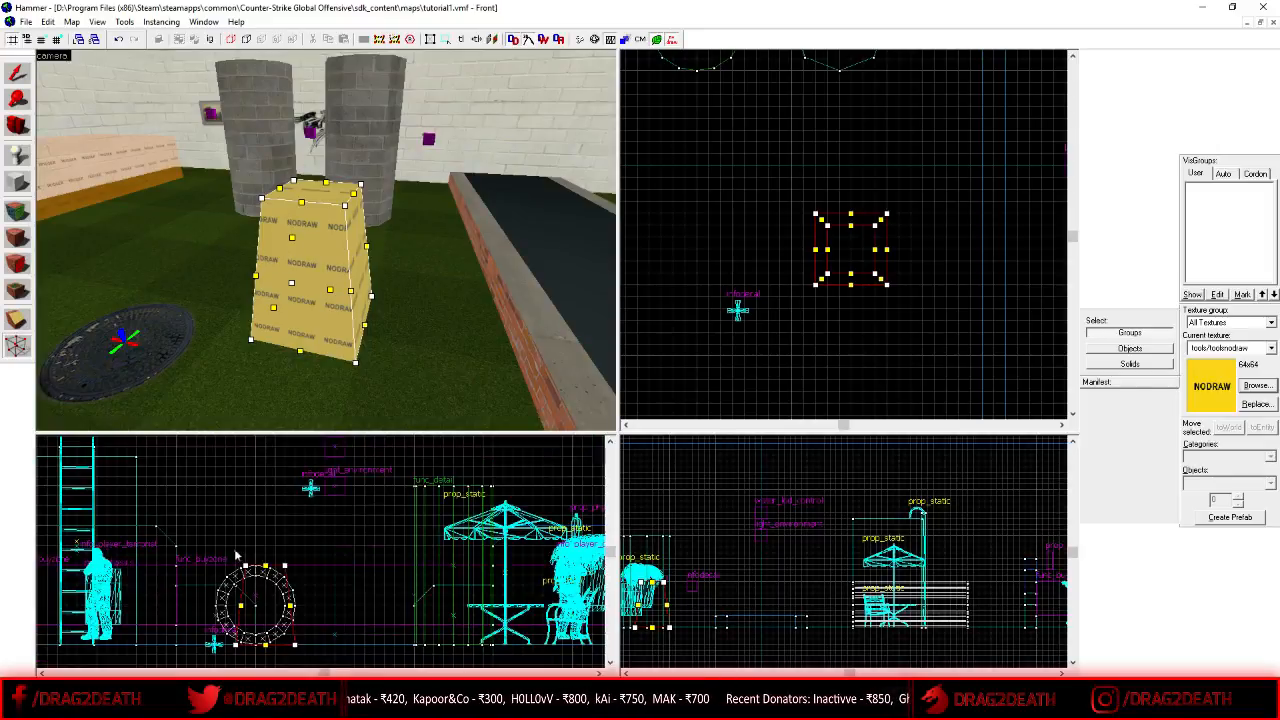
pyautogui.scroll(1, 249, 578)
pyautogui.moveTo(279, 575); pyautogui.dragTo(253, 511)
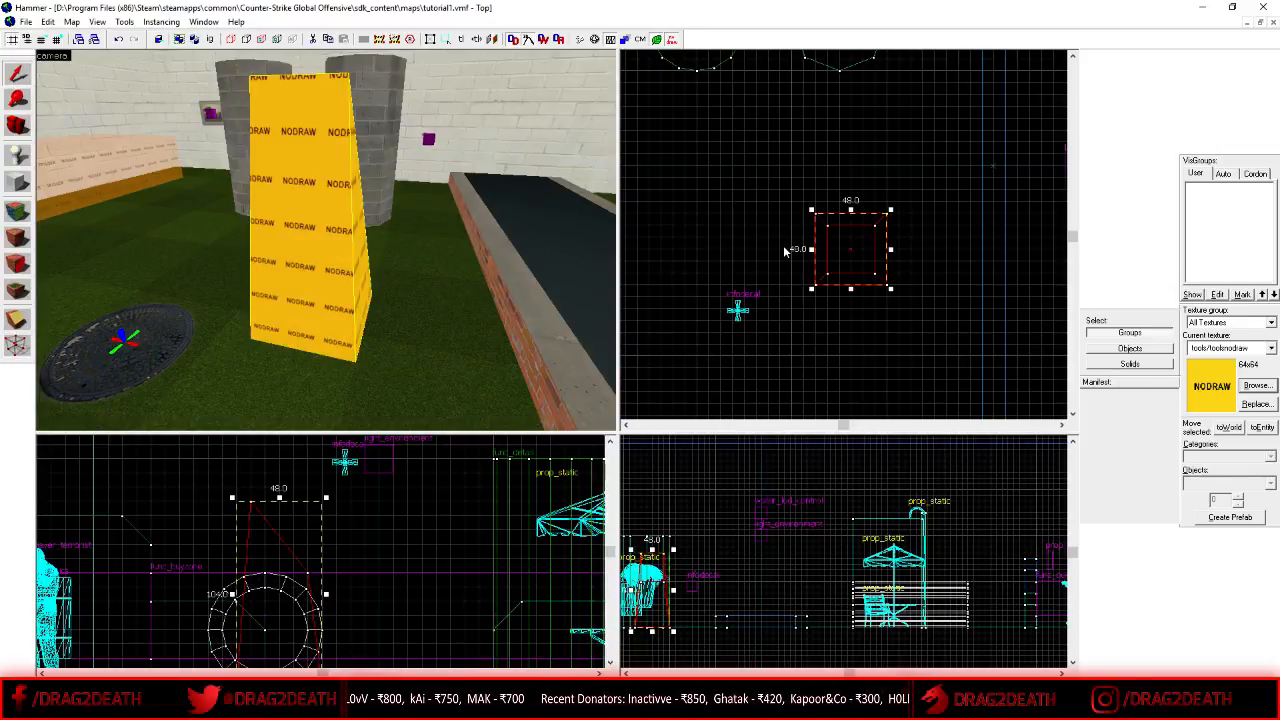
pyautogui.press('Escape')
pyautogui.press('z')
pyautogui.press('d')
pyautogui.press('s')
pyautogui.press('z')
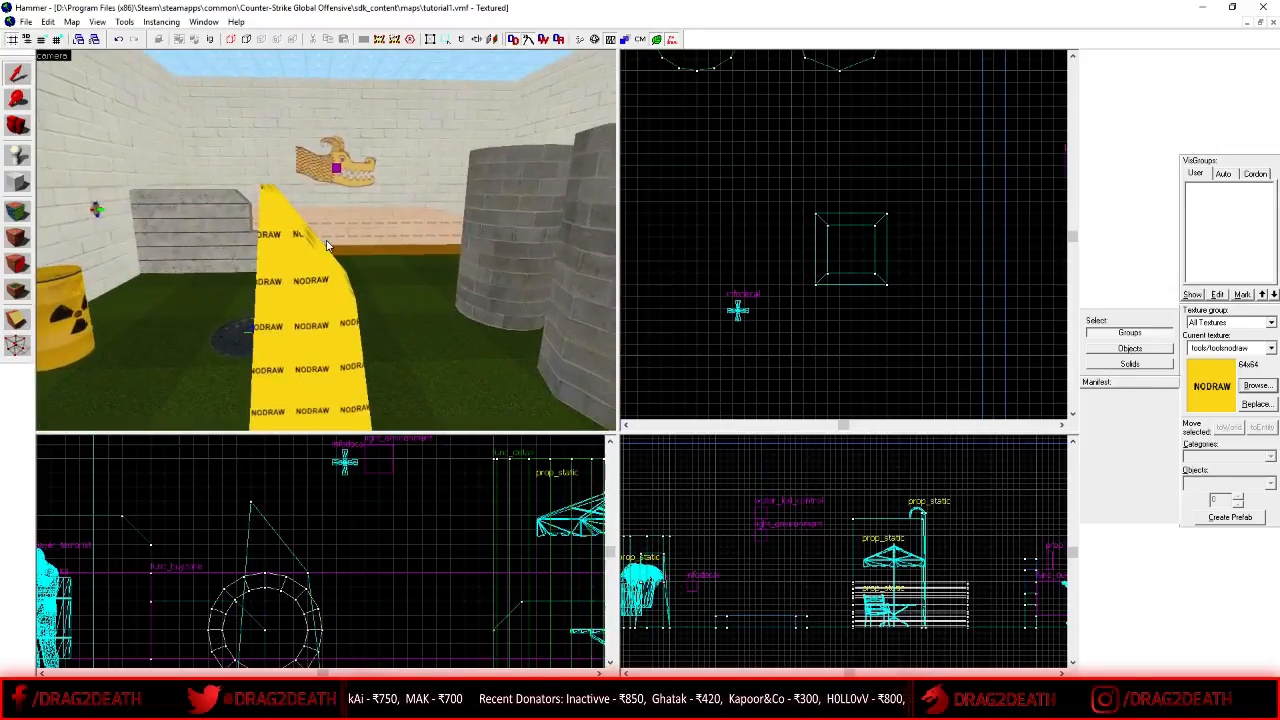
# - Undo the raising of the block's top vertices
pyautogui.hotkey('ctrl', 'z')
pyautogui.hotkey('ctrl', 'z')
pyautogui.hotkey('ctrl', 'z')
pyautogui.hotkey('ctrl', 'z')
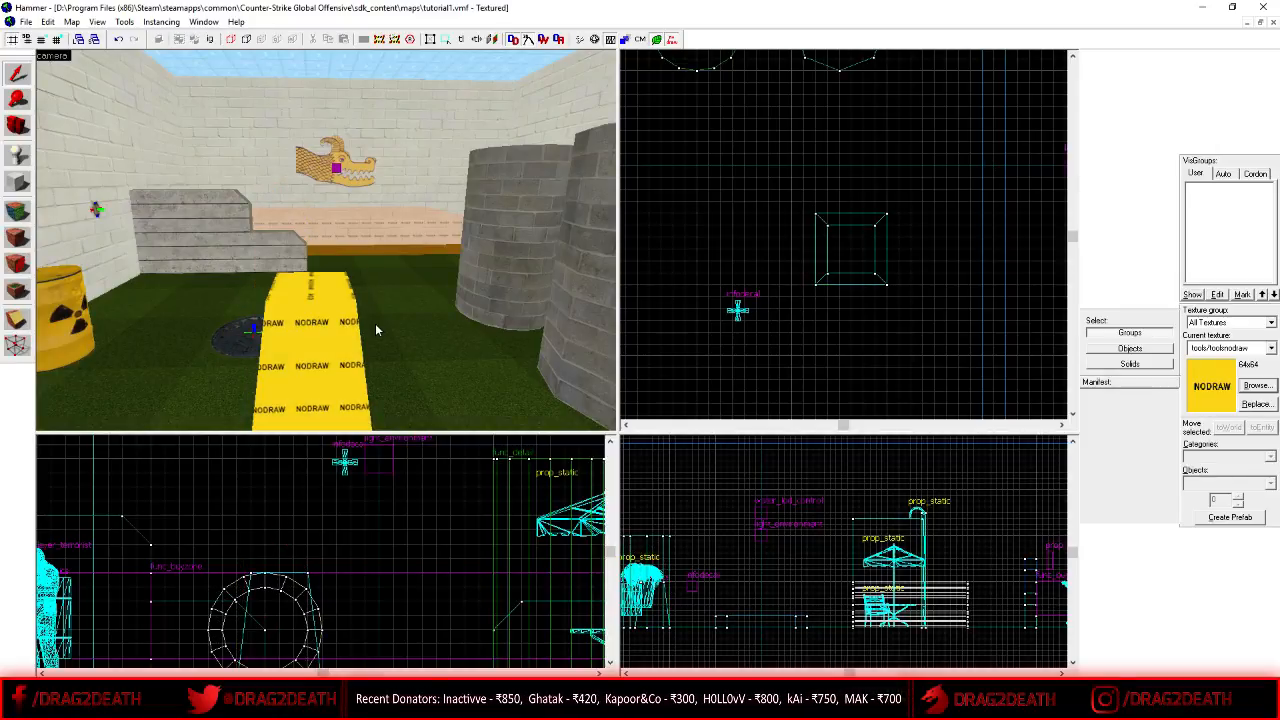
# - Try to pull one top corner vertex of the tapered block far outward, about 56 by 16 units in plan
pyautogui.click(345, 326)
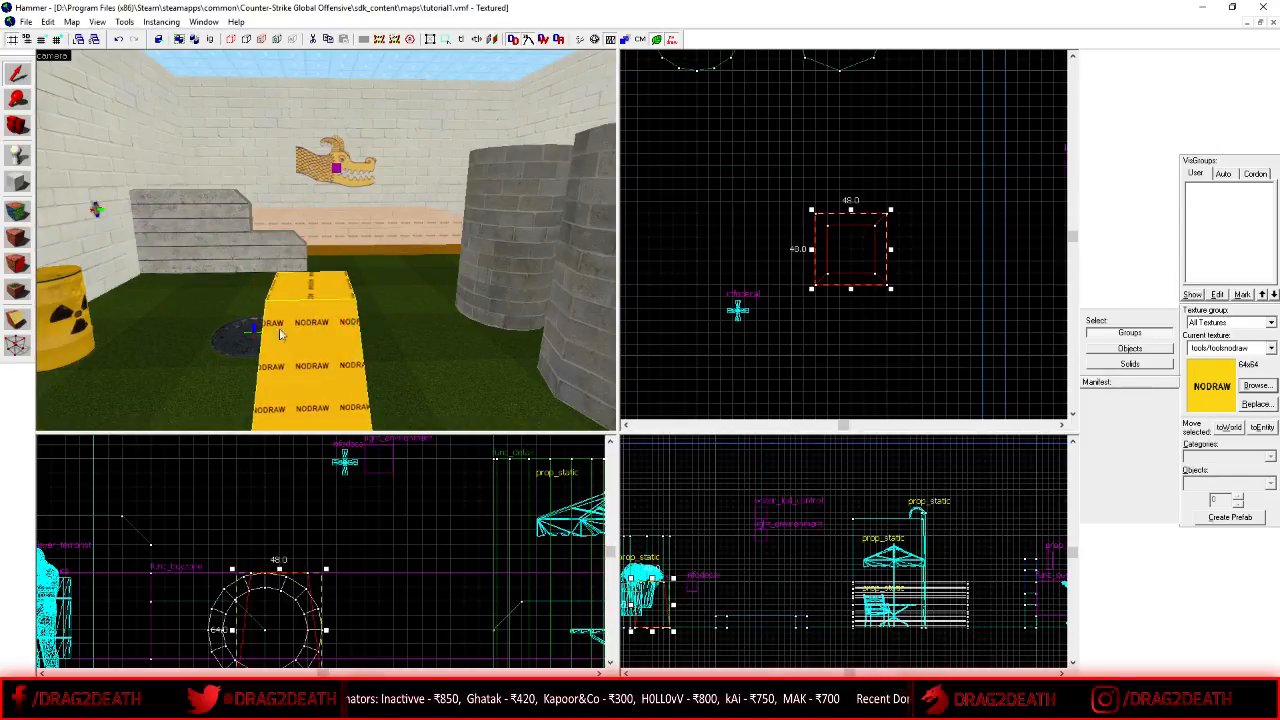
pyautogui.click(17, 345)
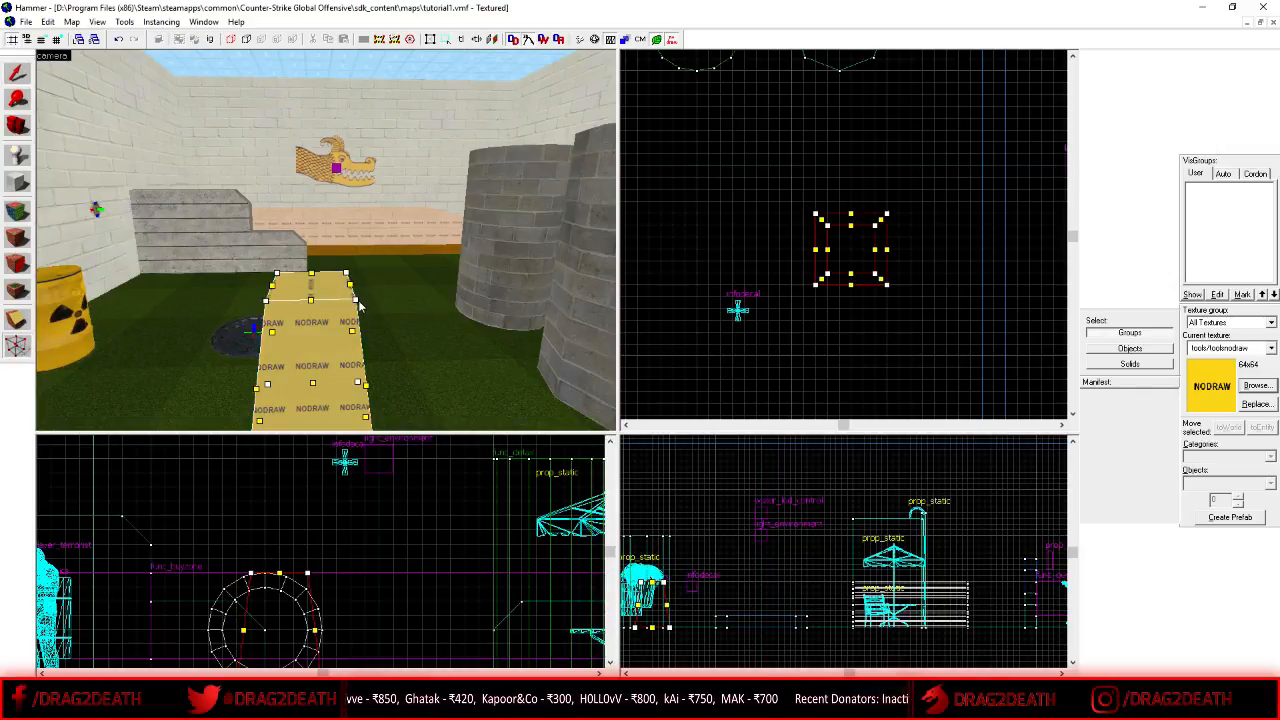
pyautogui.scroll(2, 868, 232)
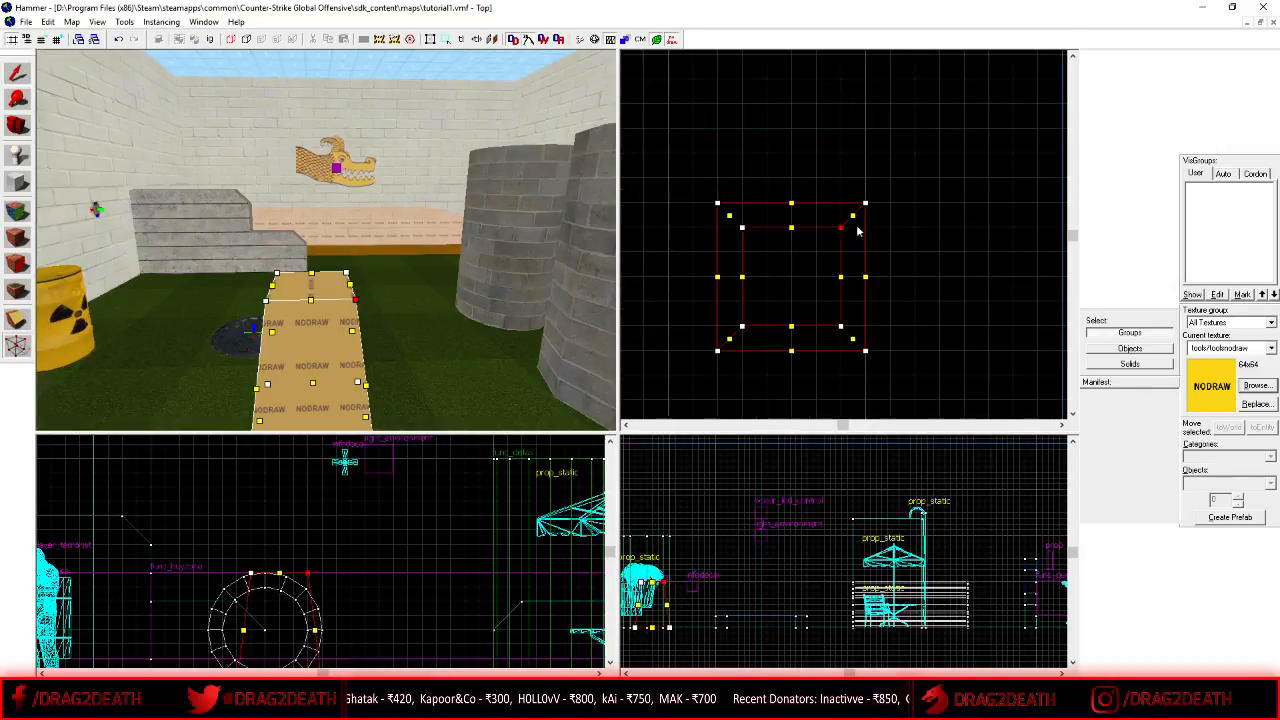
pyautogui.moveTo(841, 228); pyautogui.dragTo(1013, 179)
pyautogui.click(17, 74)
pyautogui.click(935, 138)
# - Examine the brush with the pulled-out corner from several sides
pyautogui.press('z')
pyautogui.press('s')
pyautogui.press('z')
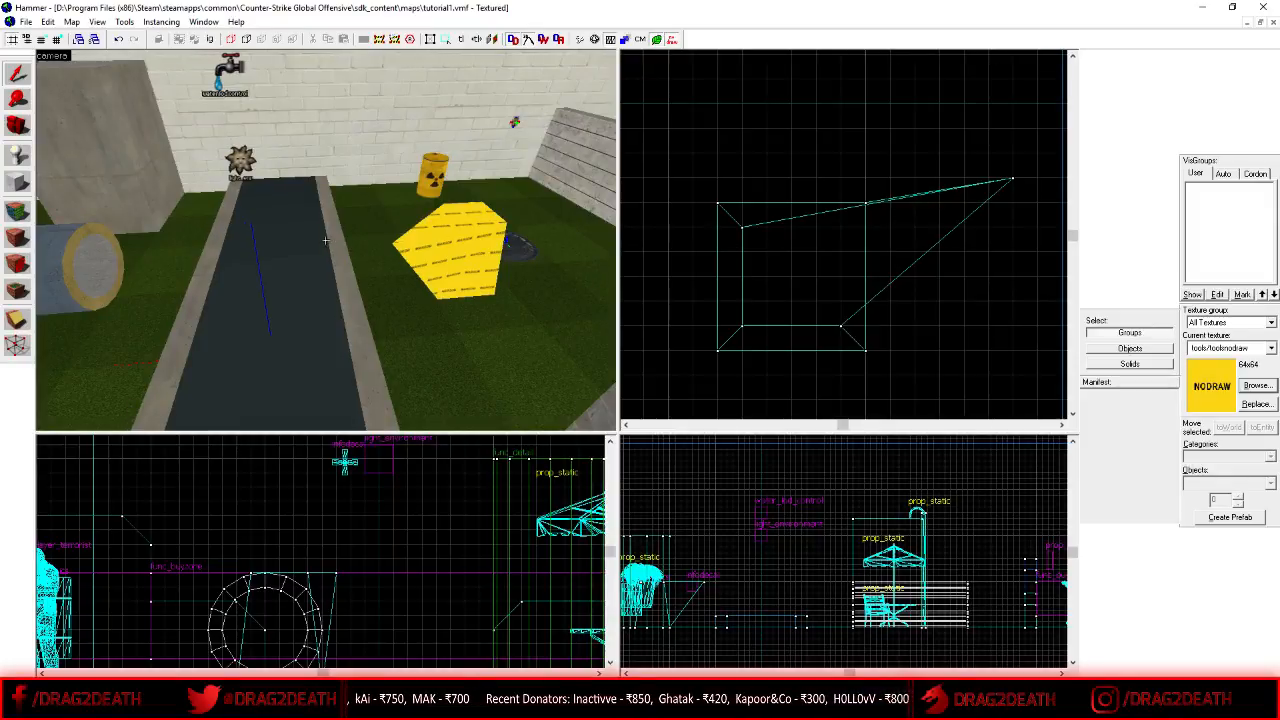
pyautogui.press('w')
pyautogui.press('z')
pyautogui.hotkey('shift', 'a')
pyautogui.click(329, 264)
pyautogui.press('w')
pyautogui.press('z')
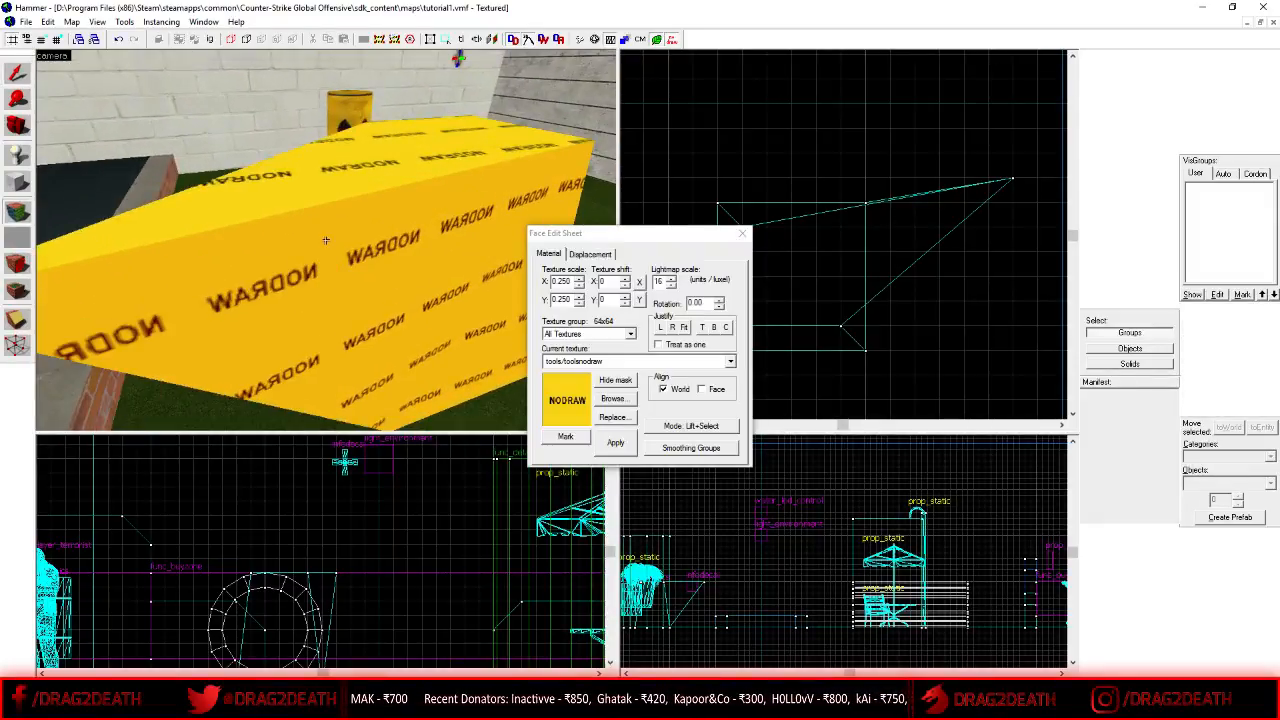
pyautogui.press('a')
pyautogui.press('z')
pyautogui.press('a')
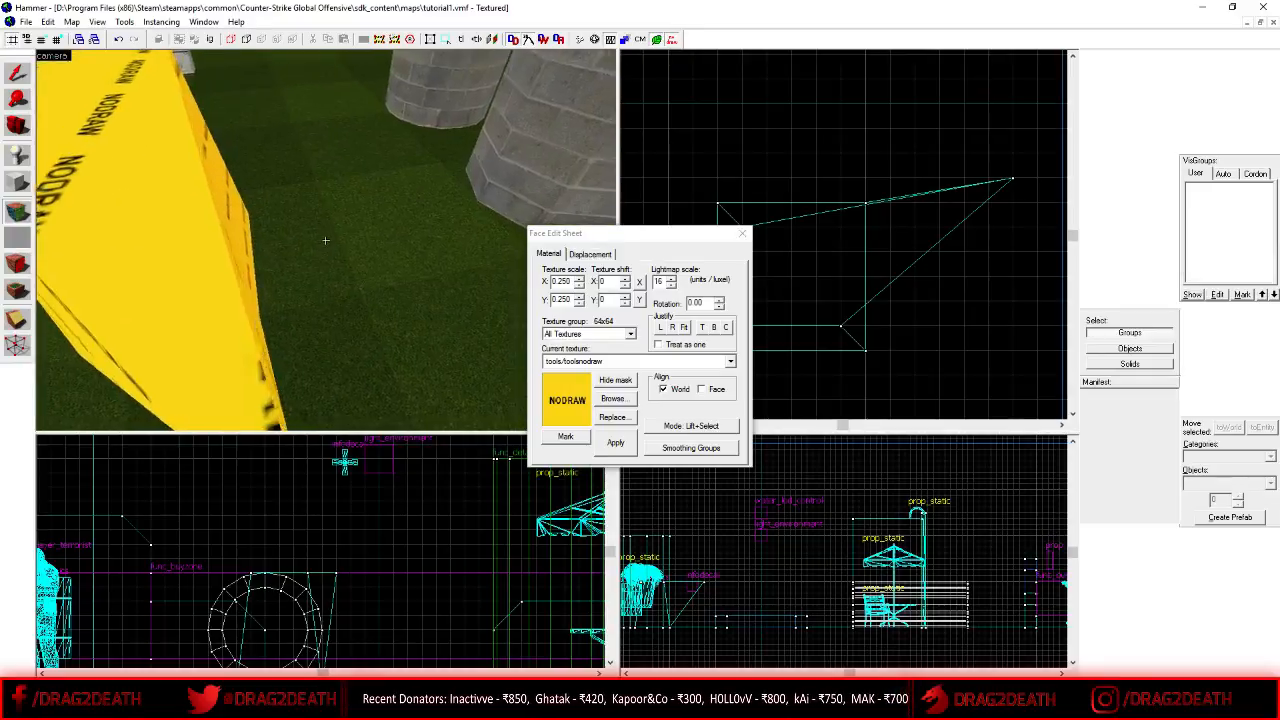
pyautogui.press('s')
pyautogui.press('z')
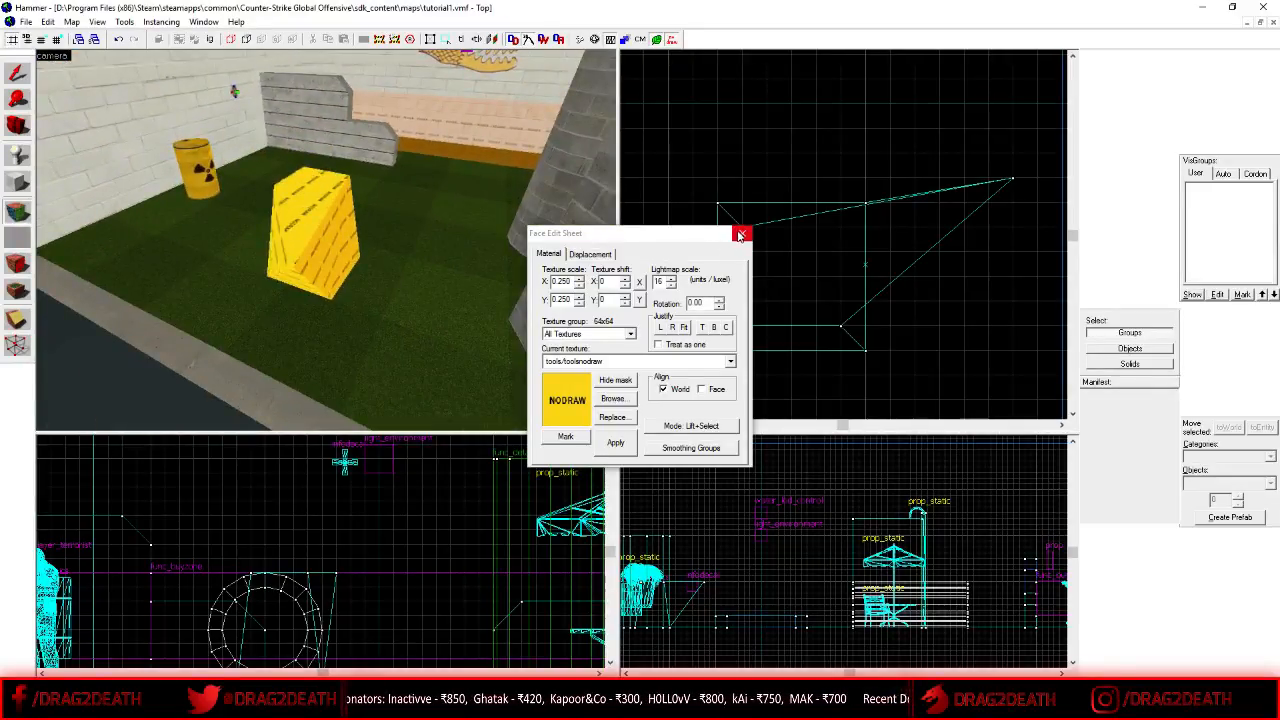
# - Close the Face Edit Sheet and undo the outward move of the top corner vertex
pyautogui.click(741, 234)
pyautogui.click(316, 266)
pyautogui.press('Escape')
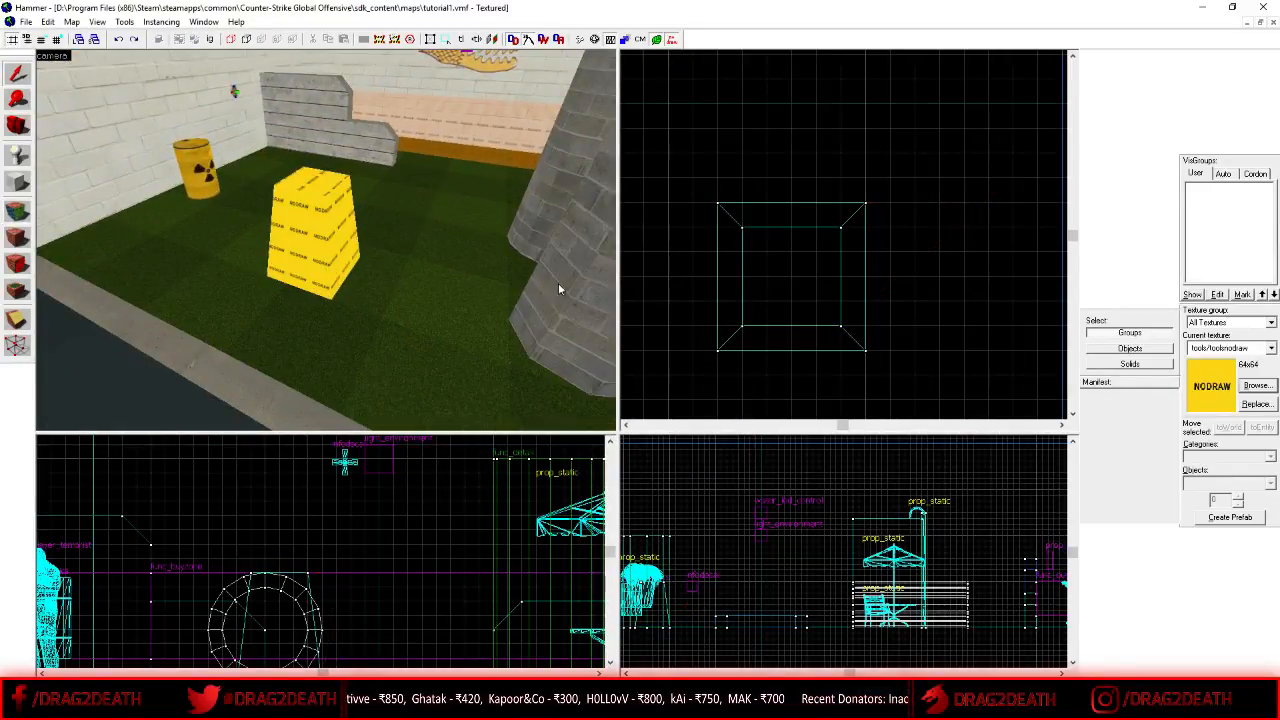
# - Browse textures from the Face Edit Sheet and change the texture filter from concrete to wall
pyautogui.press('a')
pyautogui.press('z')
pyautogui.click(247, 235)
pyautogui.press('Escape')
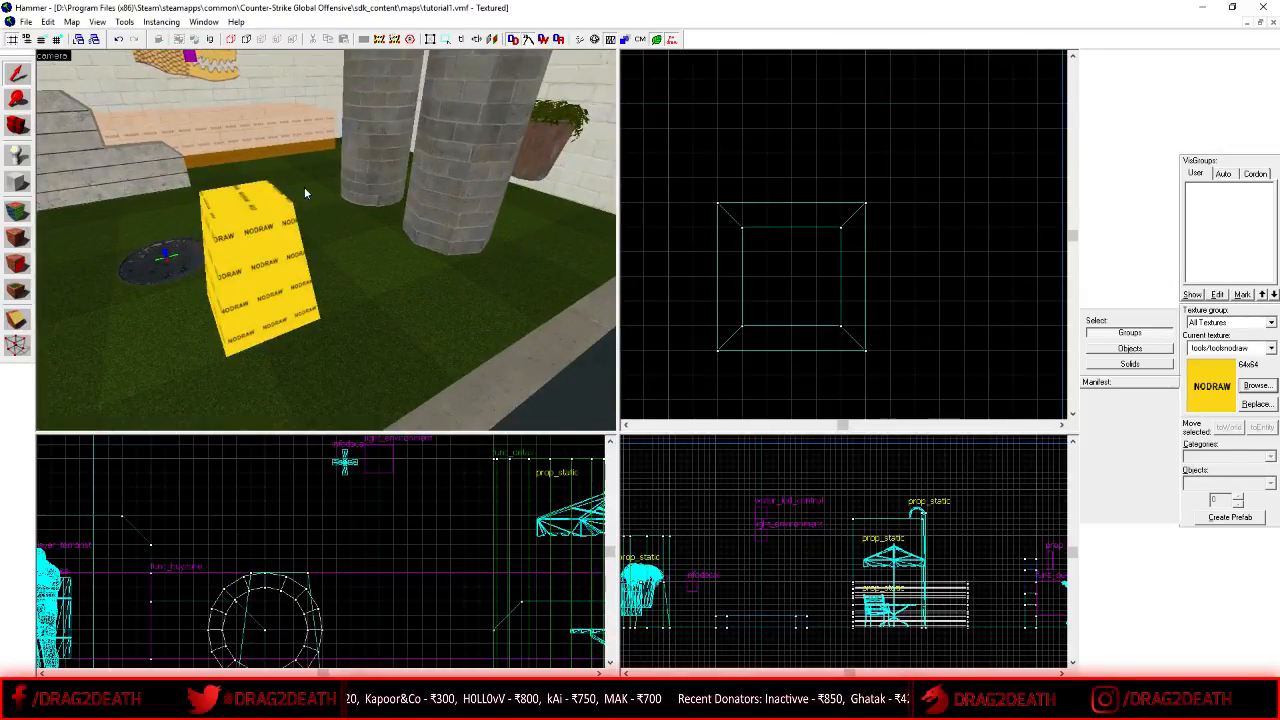
pyautogui.hotkey('shift', 'a')
pyautogui.click(615, 404)
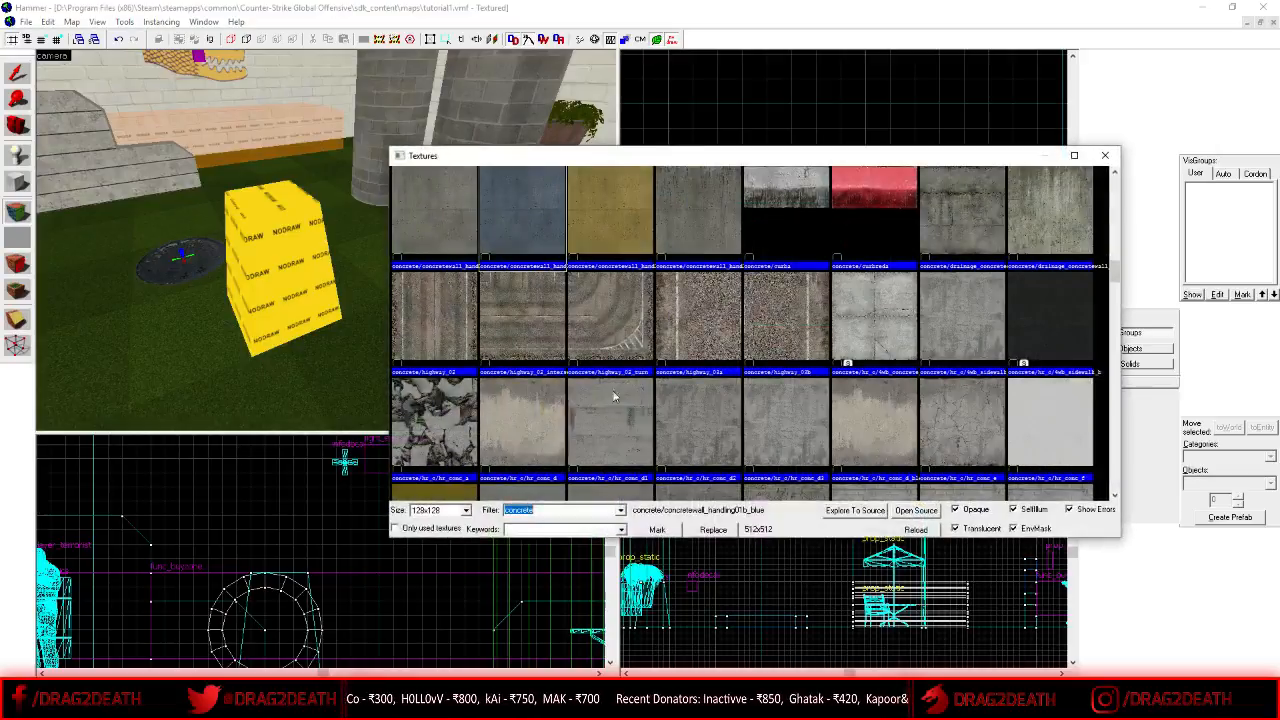
pyautogui.scroll(-3, 575, 294)
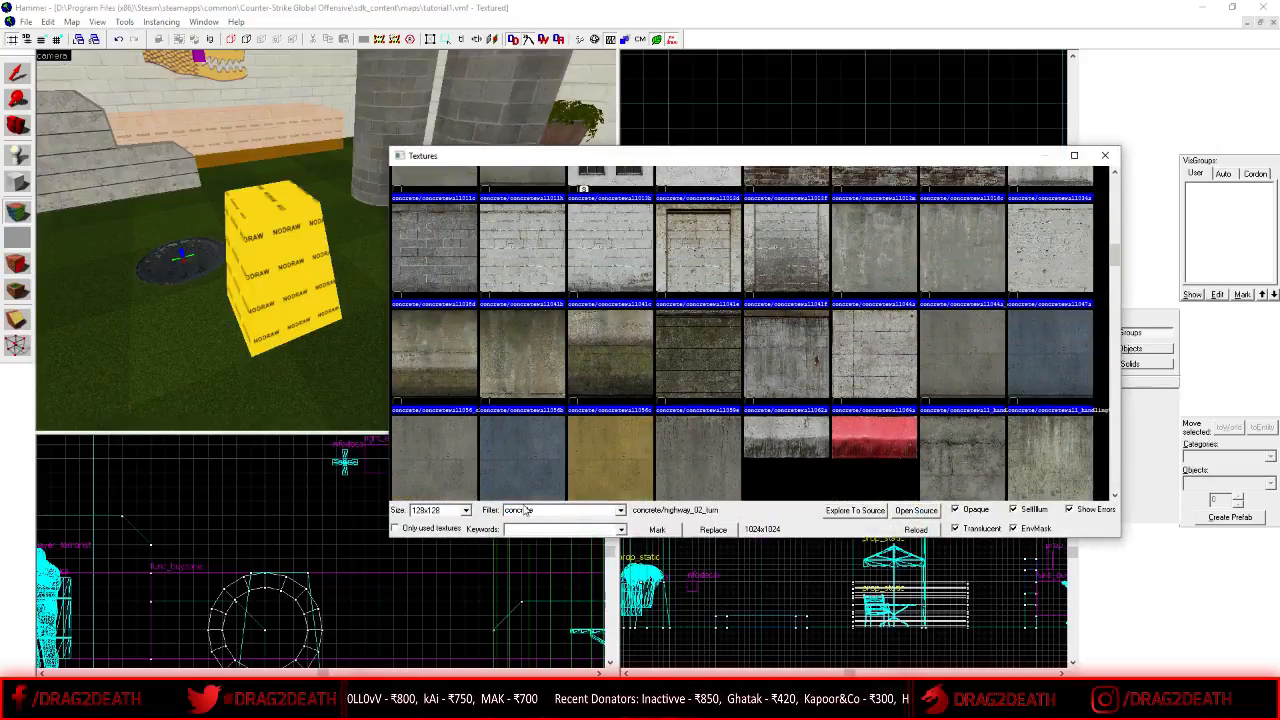
pyautogui.click(518, 510)
pyautogui.write('wall')
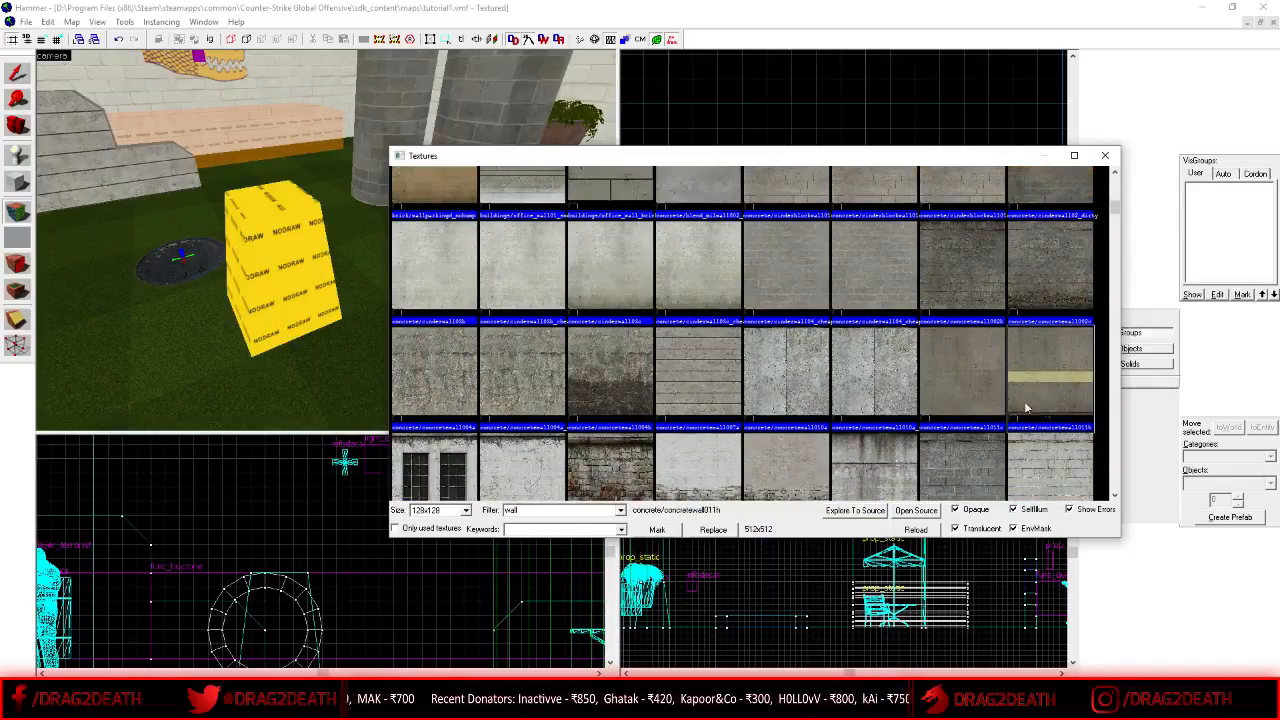
# - Apply the concrete/concretewall011h texture to the four side faces of the tapered block
pyautogui.doubleClick(1022, 375)
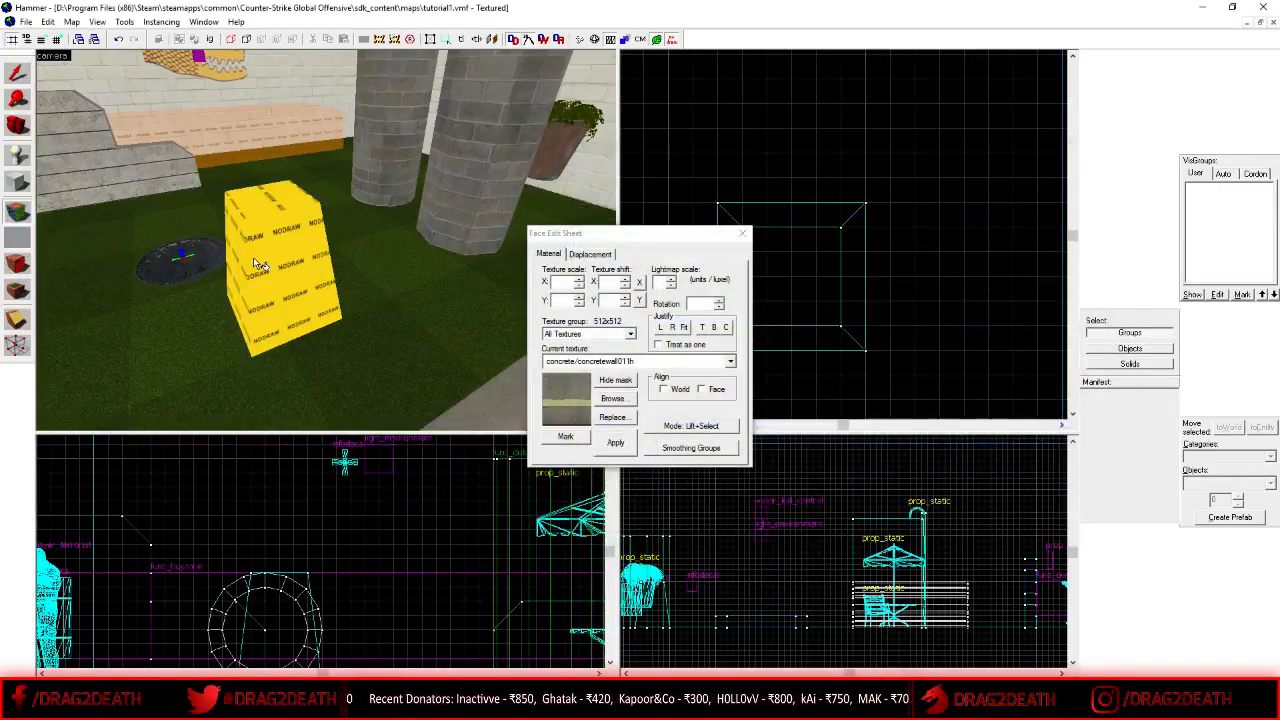
pyautogui.rightClick(253, 260)
pyautogui.press('z')
pyautogui.press('z')
pyautogui.rightClick(320, 260)
pyautogui.press('z')
pyautogui.press('a')
pyautogui.press('z')
pyautogui.rightClick(282, 238)
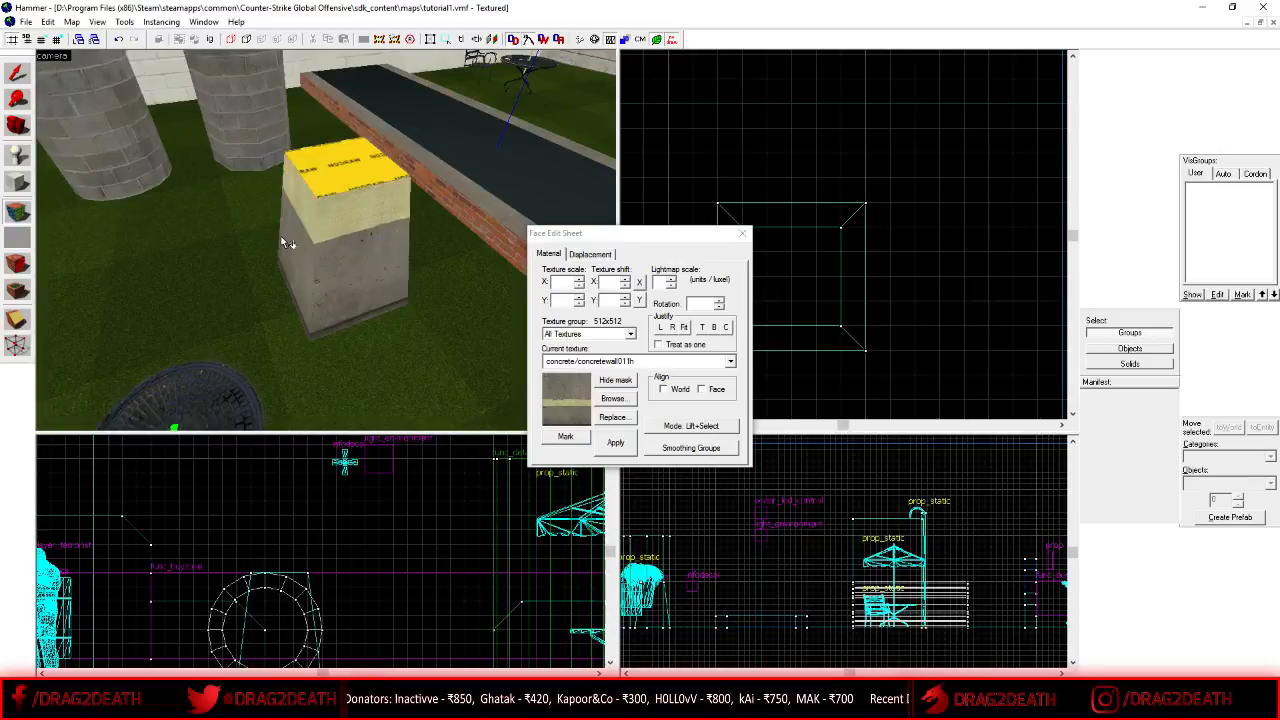
pyautogui.press('z')
pyautogui.press('a')
pyautogui.press('z')
pyautogui.rightClick(449, 190)
pyautogui.press('z')
pyautogui.press('z')
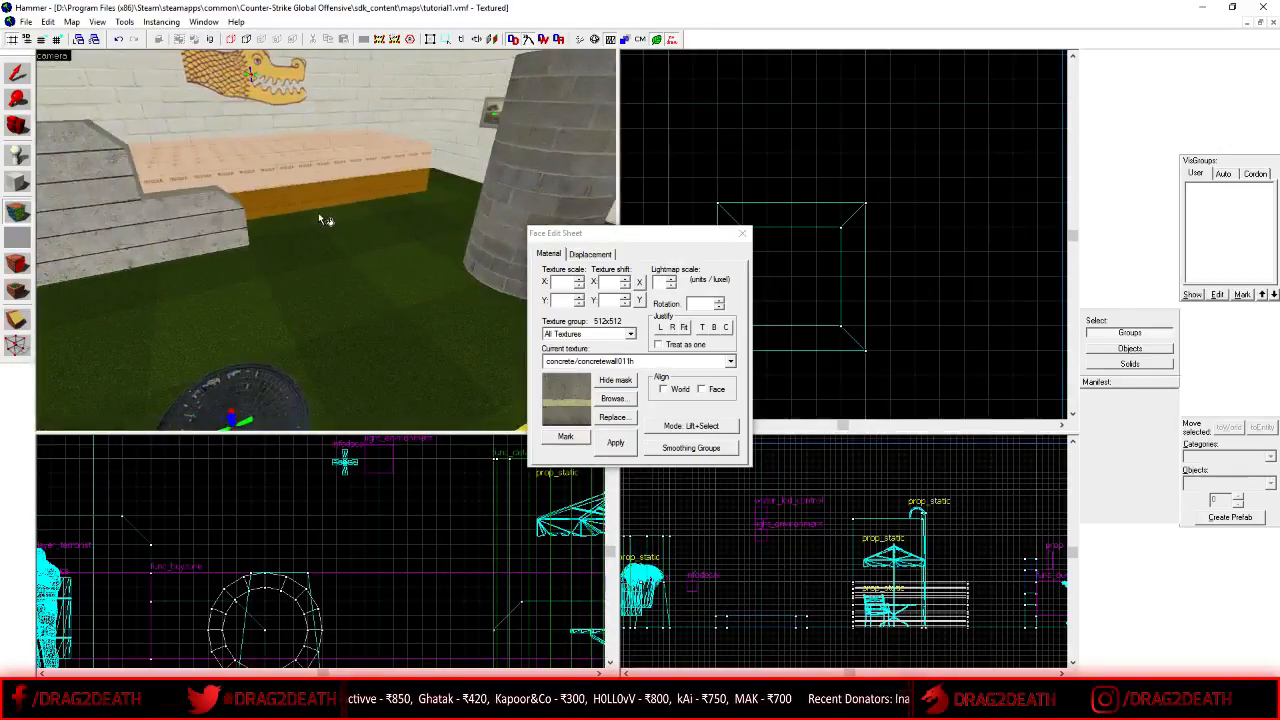
pyautogui.press('z')
pyautogui.press('s')
pyautogui.press('z')
# - Realign the skewed wall texture on one side of the tapered block to match its adjacent side, and close the Face Edit Sheet
pyautogui.click(292, 229)
pyautogui.click(216, 228)
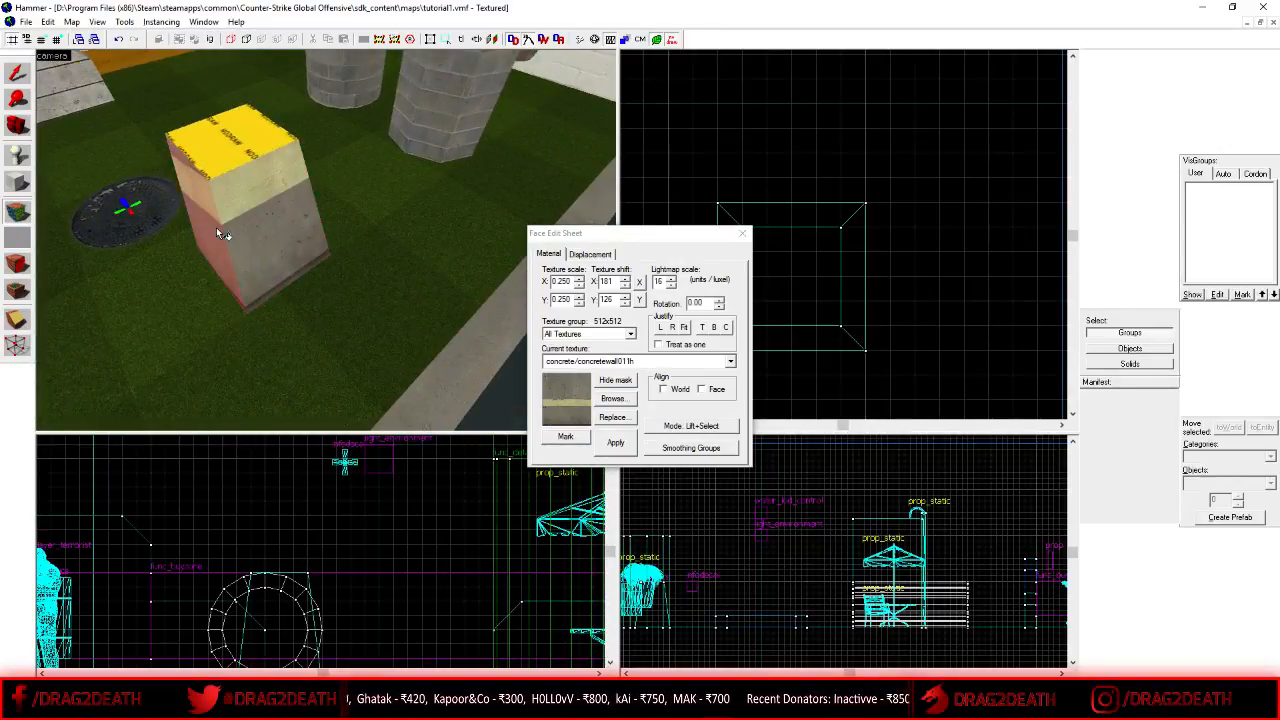
pyautogui.press('z')
pyautogui.press('w')
pyautogui.press('a')
pyautogui.press('s')
pyautogui.press('z')
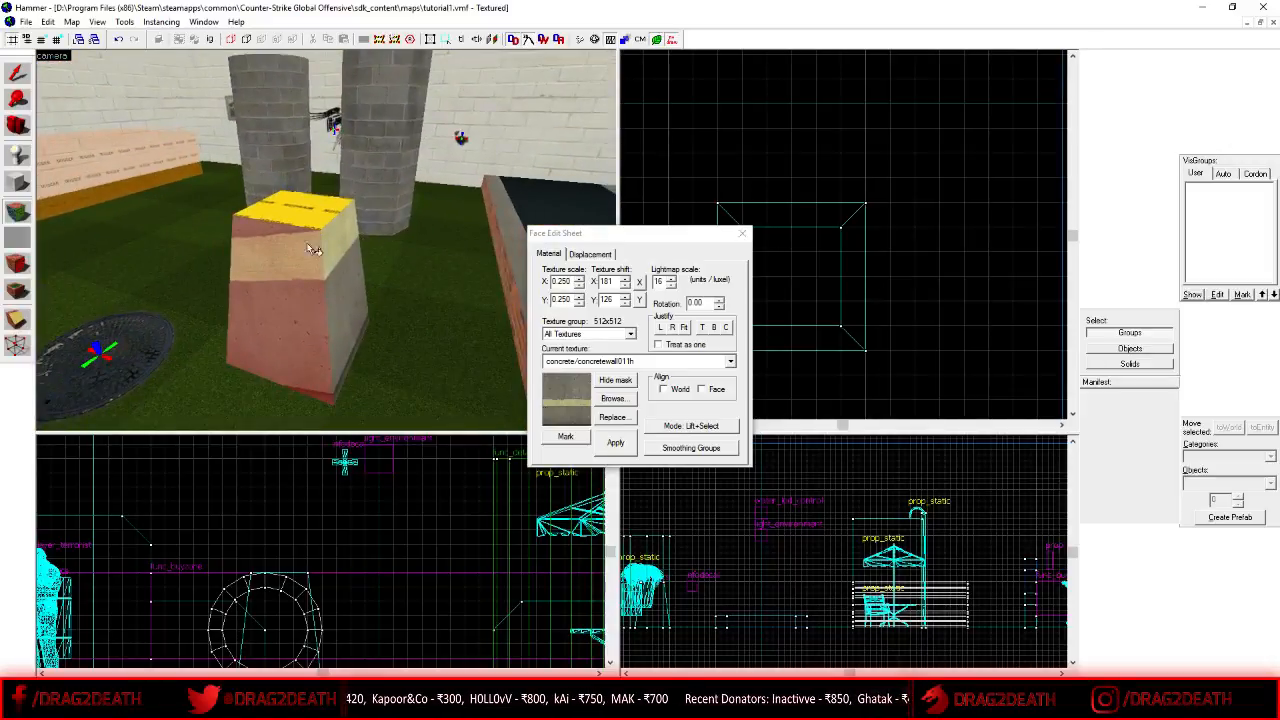
pyautogui.press('z')
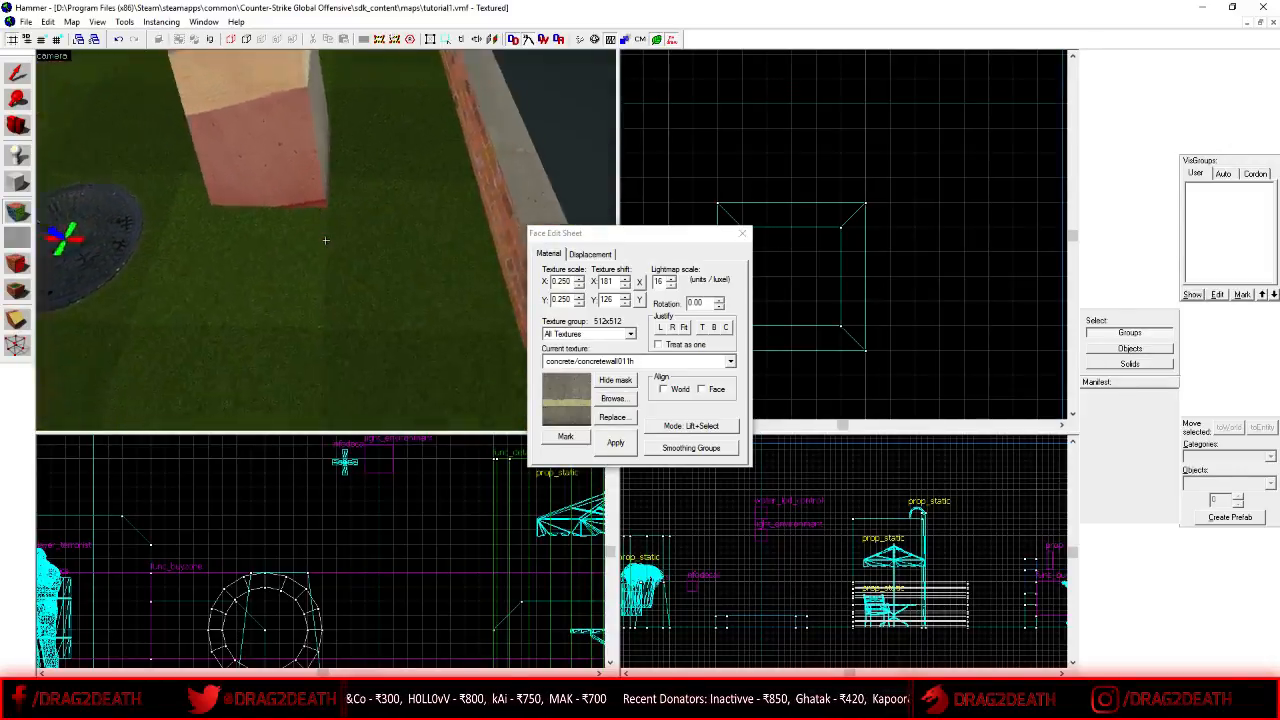
pyautogui.press('w')
pyautogui.press('z')
pyautogui.press('a')
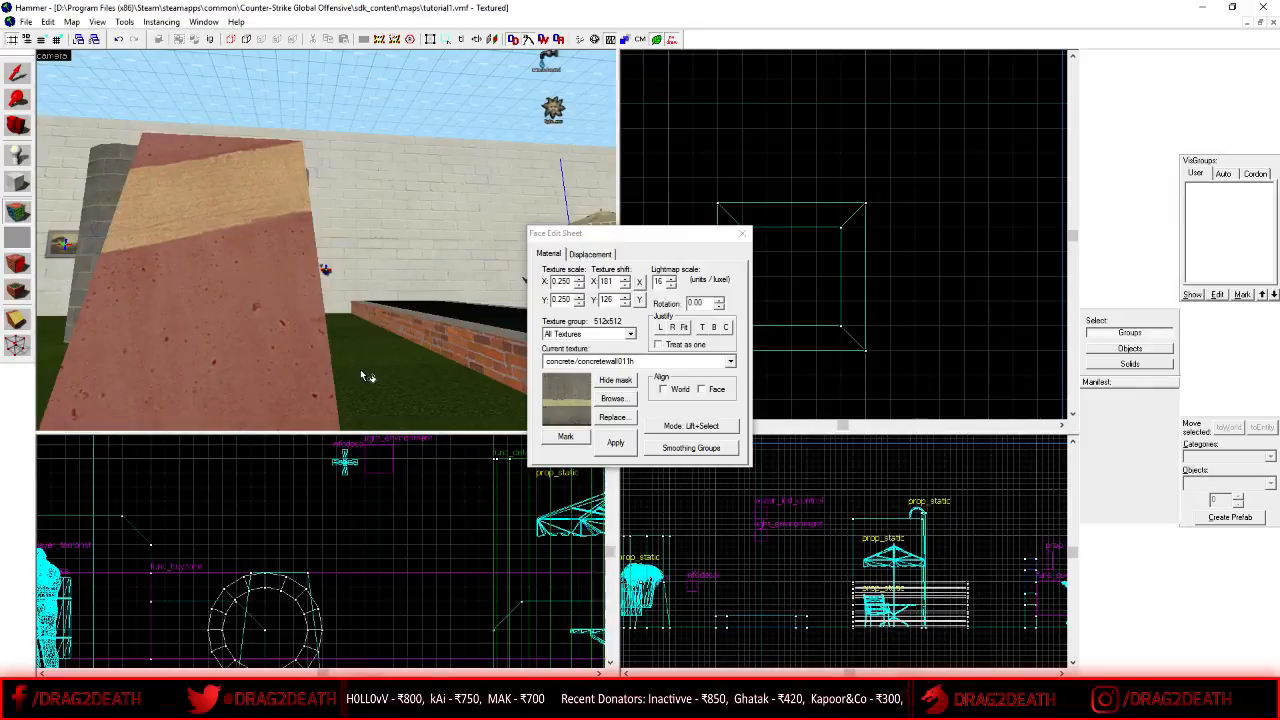
pyautogui.press('z')
pyautogui.press('d')
pyautogui.press('z')
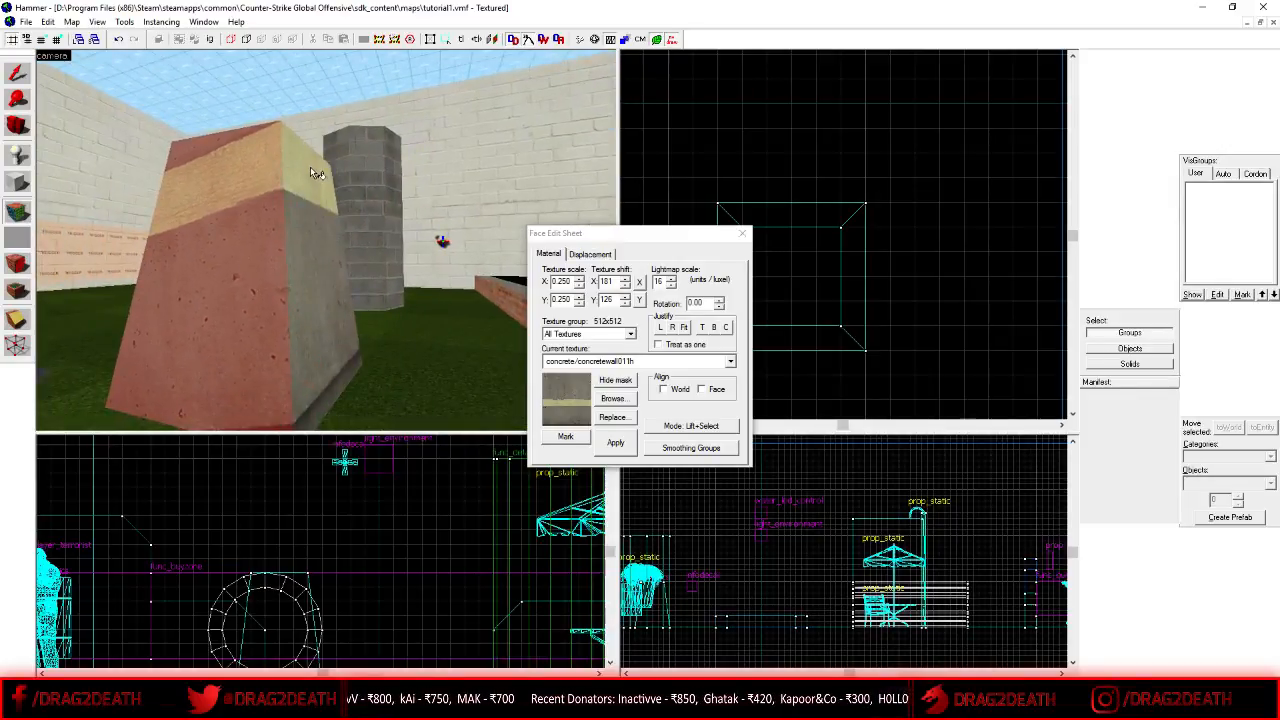
pyautogui.click(198, 191)
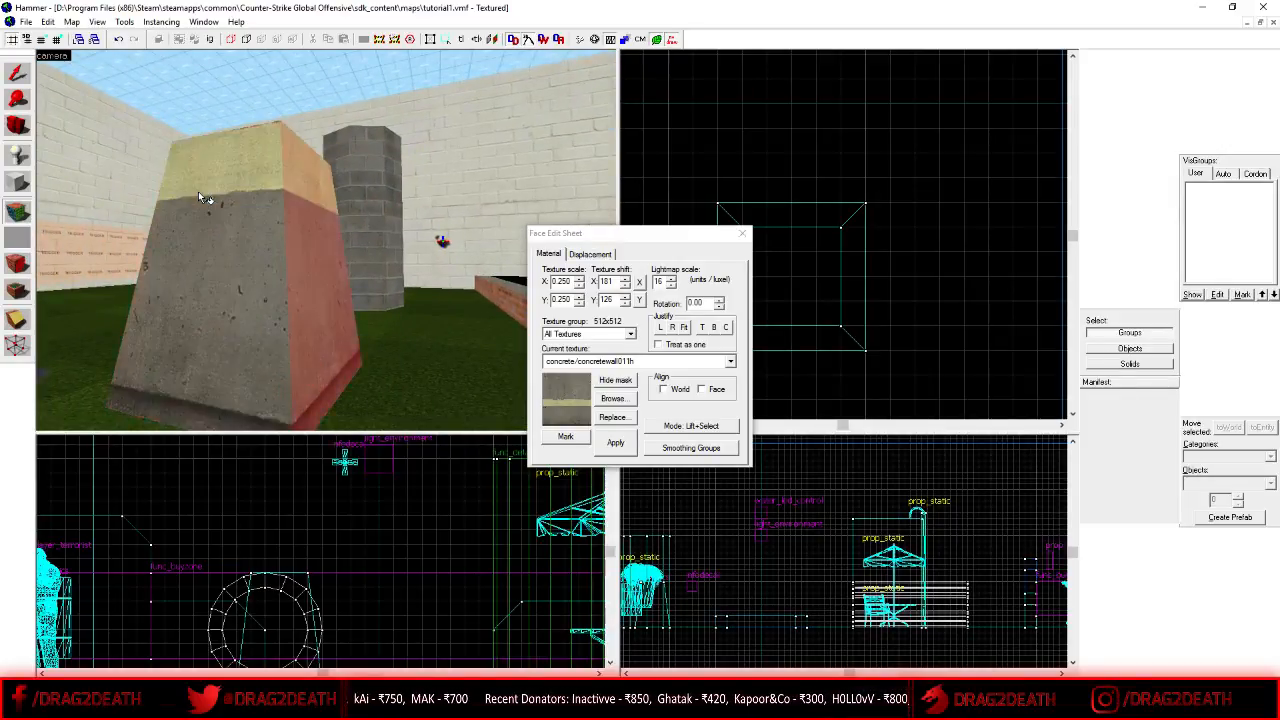
pyautogui.click(741, 234)
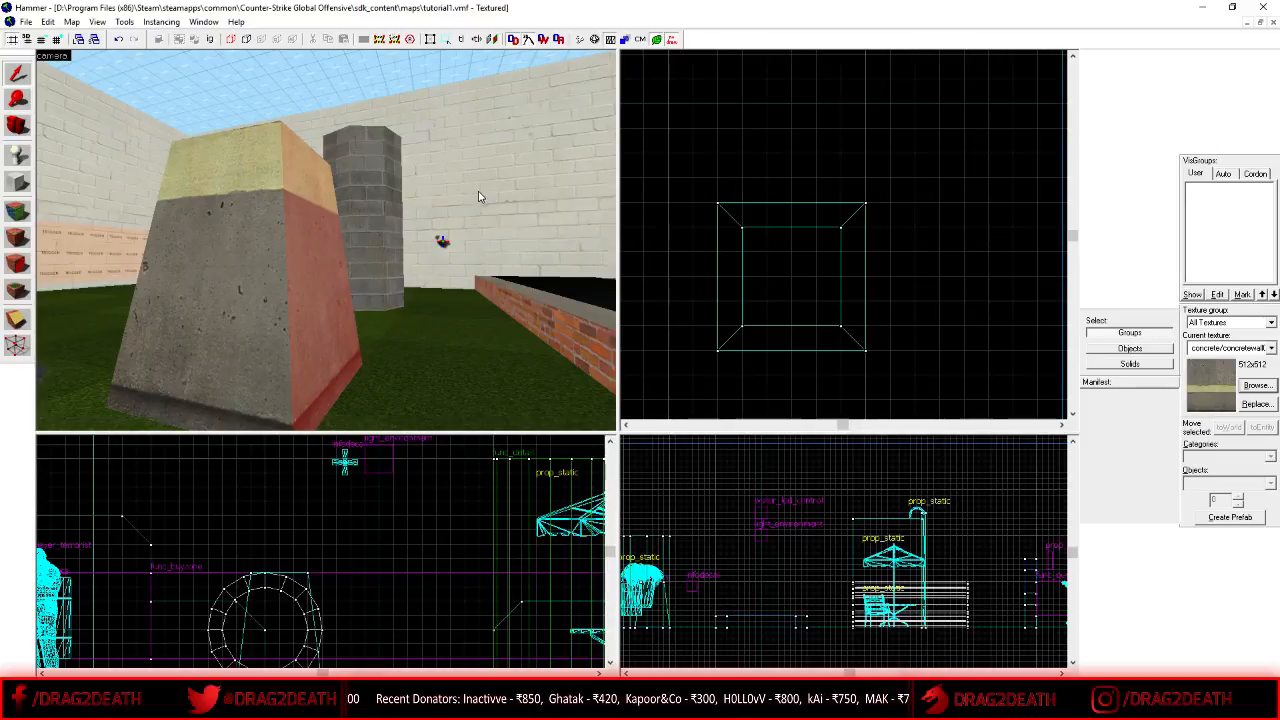
# - Pick up the plain concrete/concretewall011c texture, apply it to the tapered block's nodraw top, and close the Face Edit Sheet
pyautogui.hotkey('shift', 'a')
pyautogui.click(741, 237)
pyautogui.press('z')
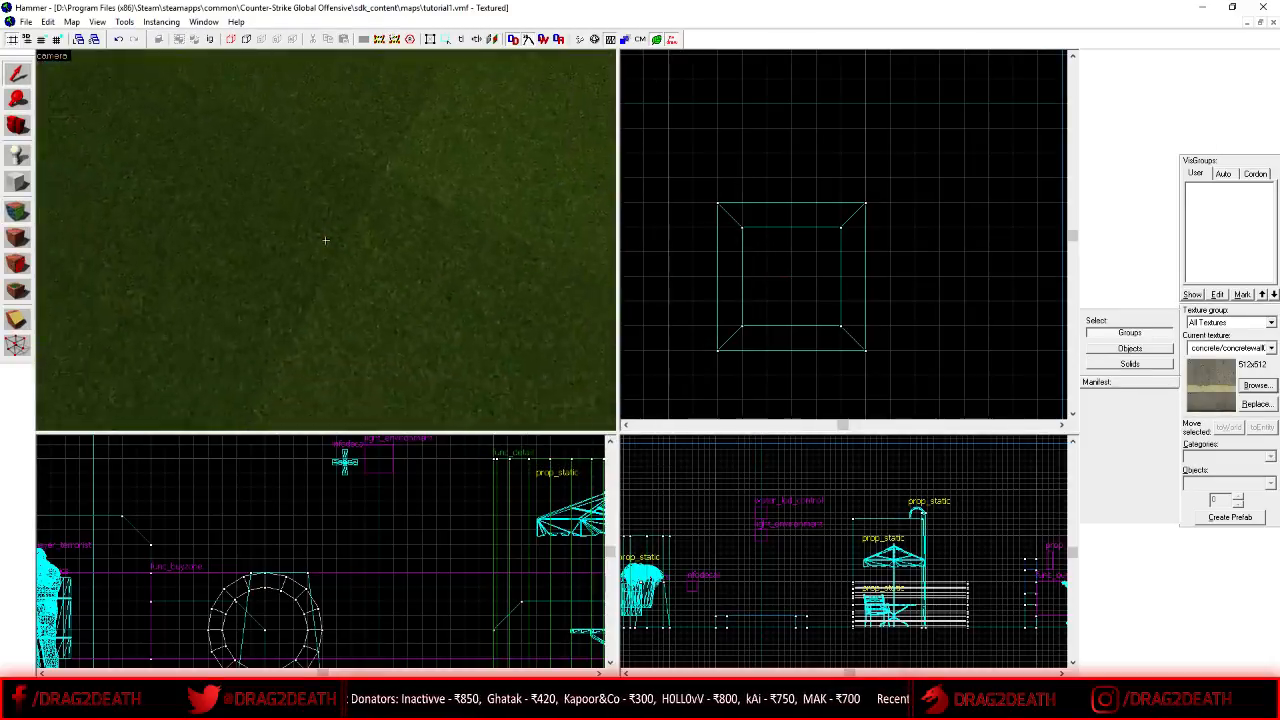
pyautogui.hotkey('shift', 'a')
pyautogui.press('z')
pyautogui.click(335, 180)
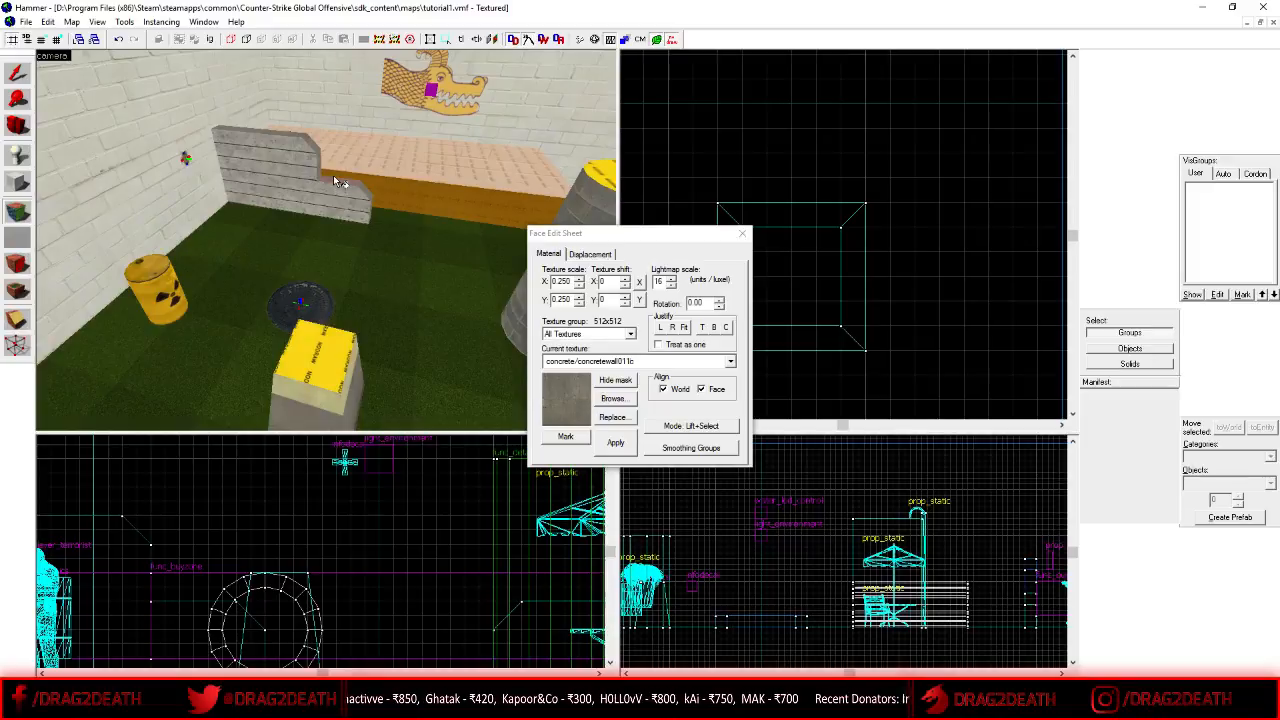
pyautogui.rightClick(327, 374)
pyautogui.click(741, 234)
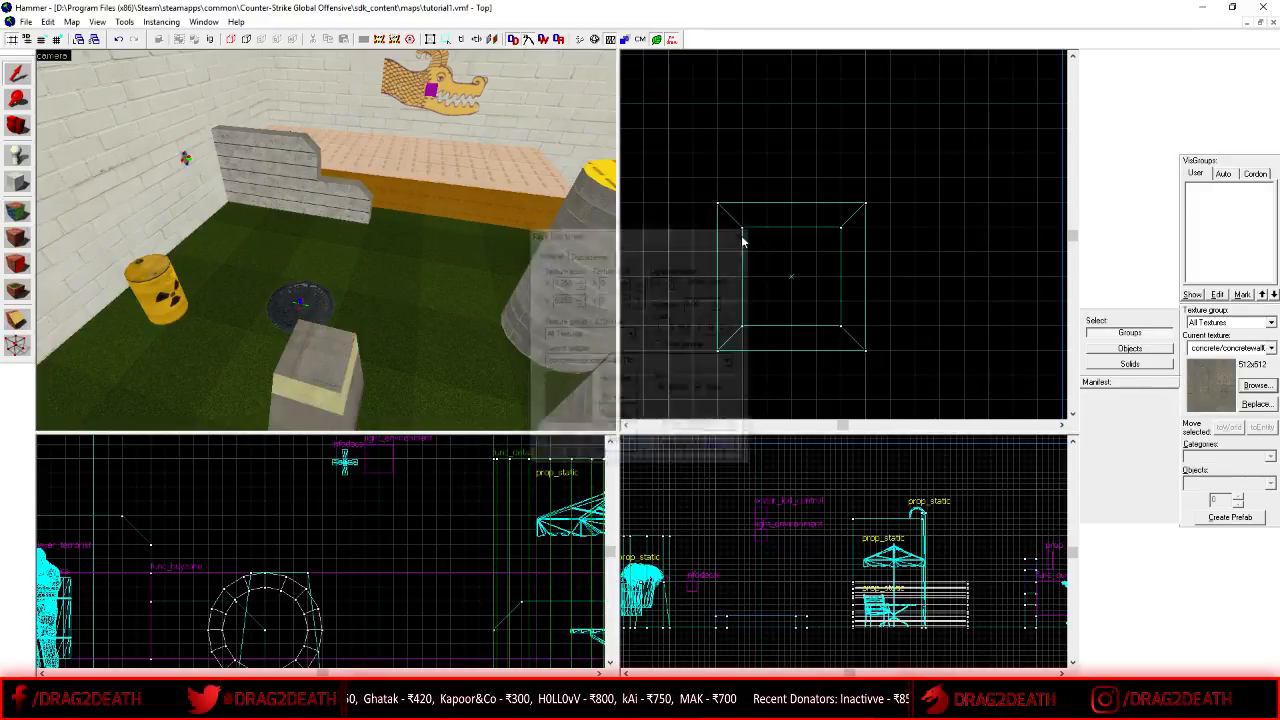
# - Examine the textured tapered block and the surrounding room from several viewpoints
pyautogui.press('z')
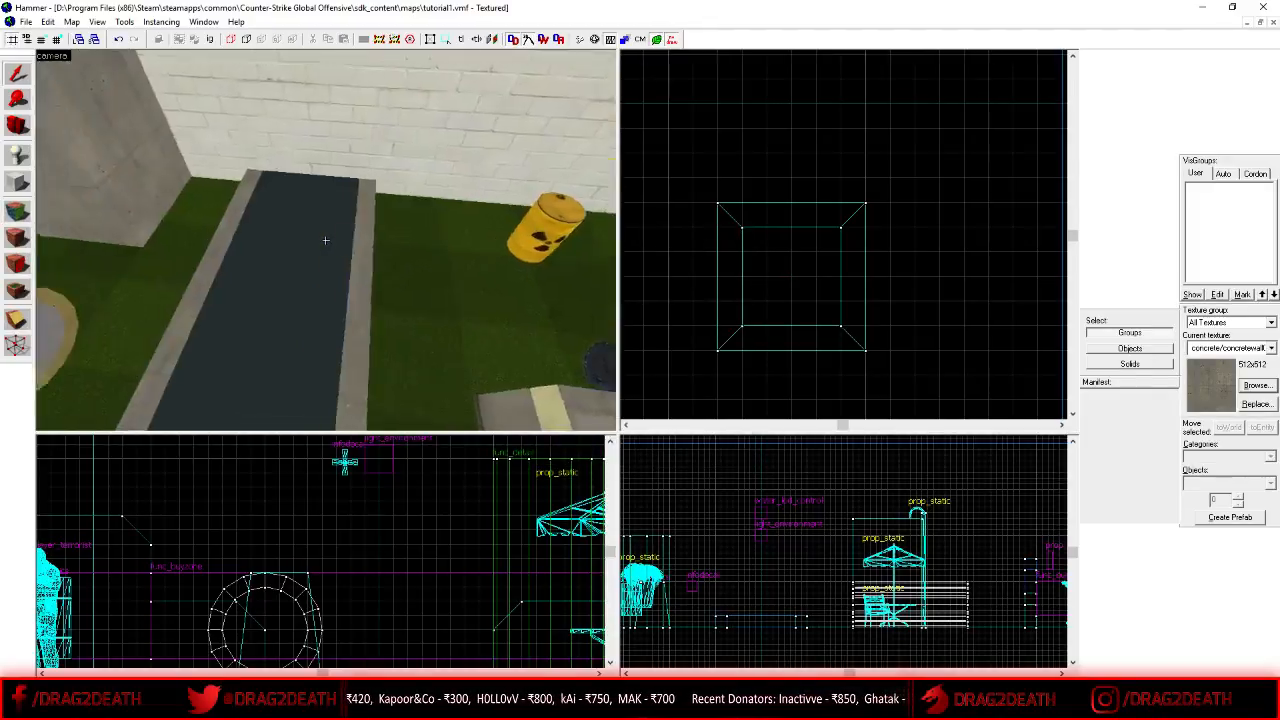
pyautogui.press('z')
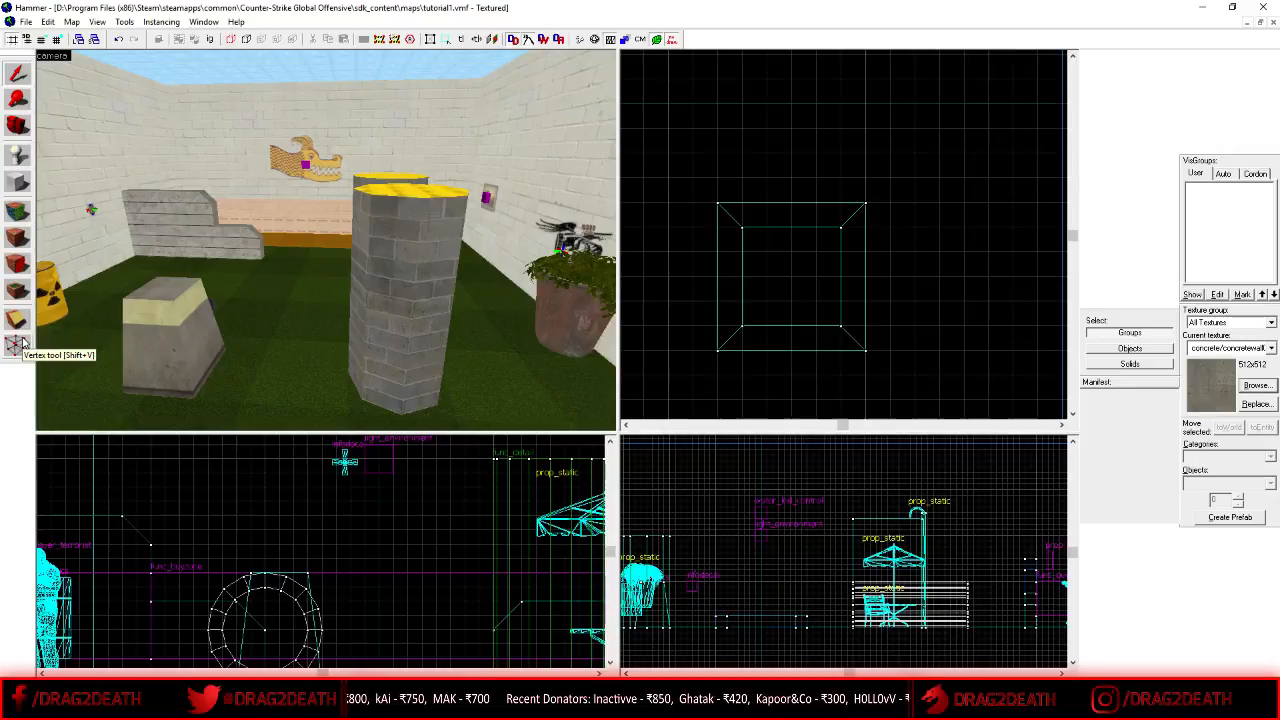
pyautogui.click(17, 343)
pyautogui.press('z')
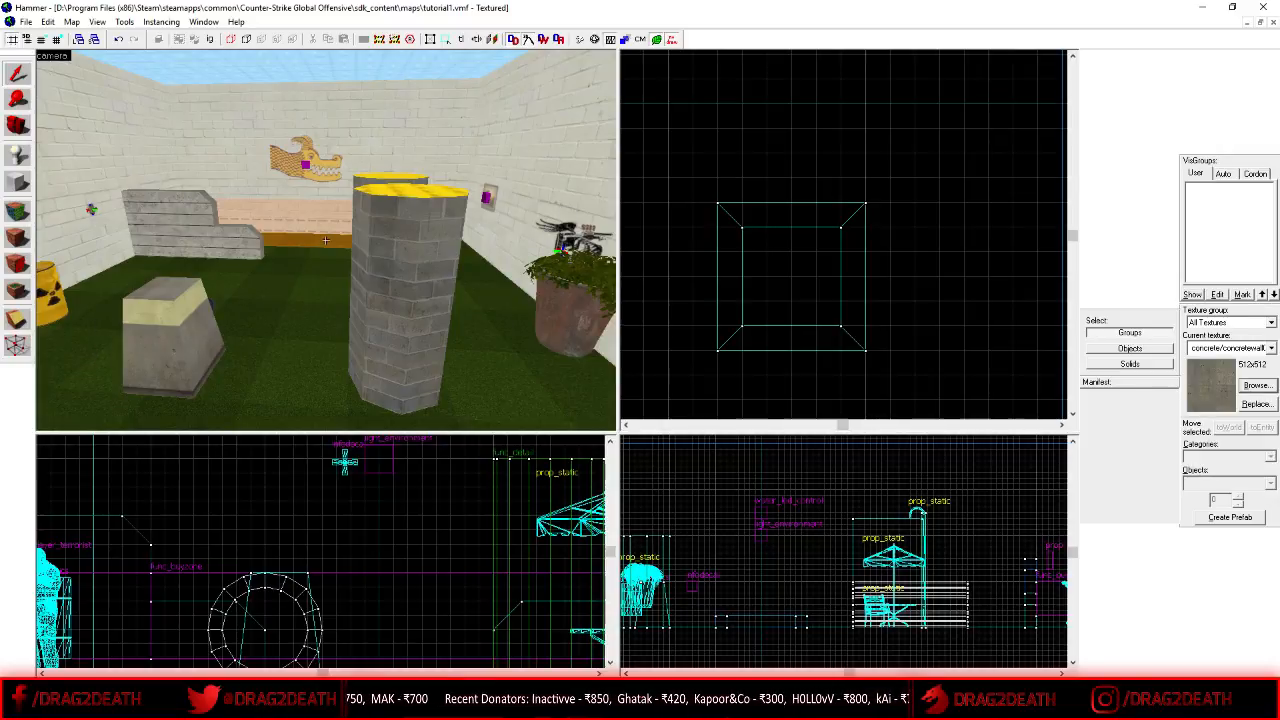
pyautogui.press('s')
pyautogui.press('w')
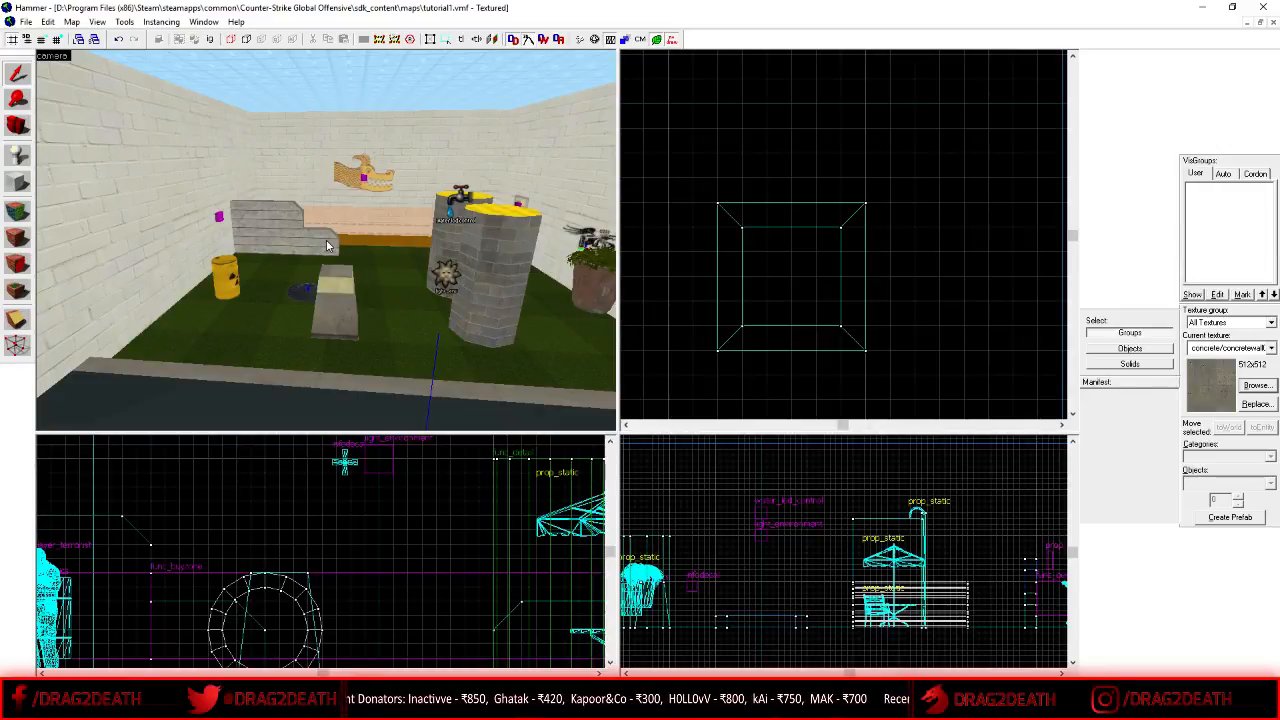
pyautogui.press('z')
pyautogui.press('w')
pyautogui.press('s')
pyautogui.press('z')
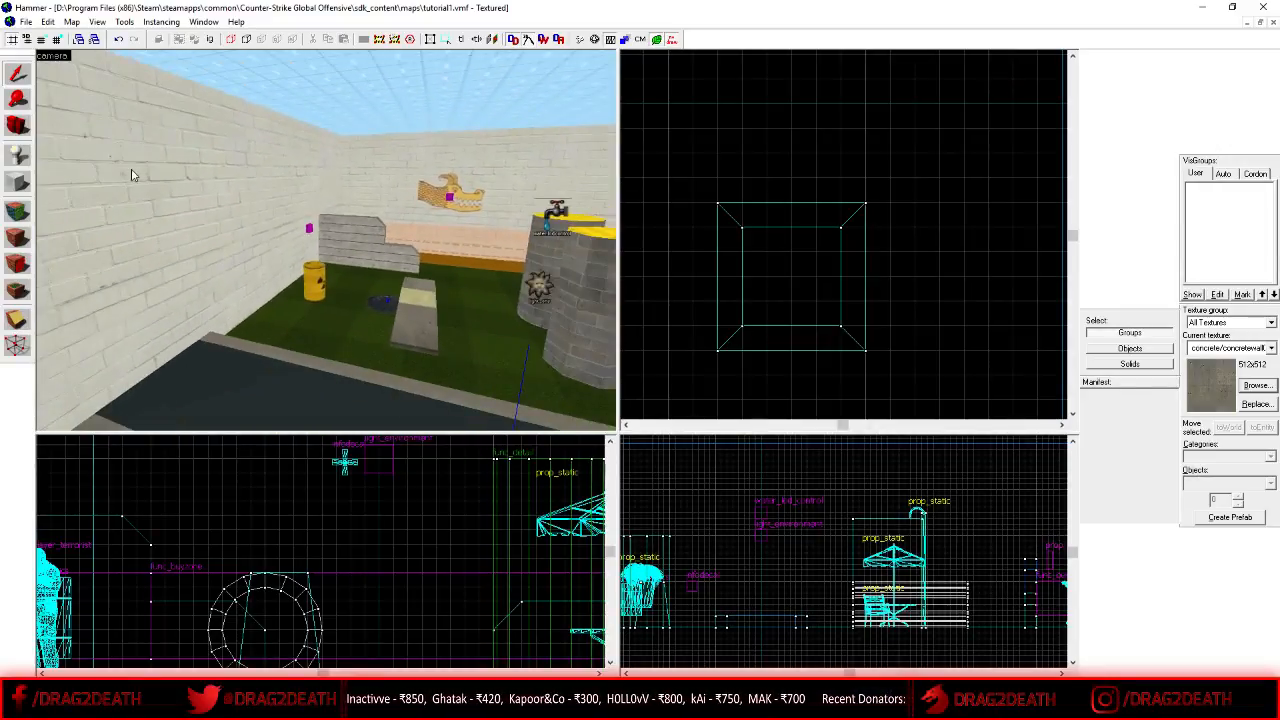
# - Try to lower the tops of the selected brick walls around the room, and undo the change
pyautogui.click(132, 170)
pyautogui.keyDown('ctrl'); pyautogui.click(371, 163); pyautogui.keyUp('ctrl')
pyautogui.press('z')
pyautogui.press('w')
pyautogui.press('z')
pyautogui.keyDown('ctrl'); pyautogui.click(324, 240); pyautogui.keyUp('ctrl')
pyautogui.keyDown('ctrl'); pyautogui.click(222, 202); pyautogui.keyUp('ctrl')
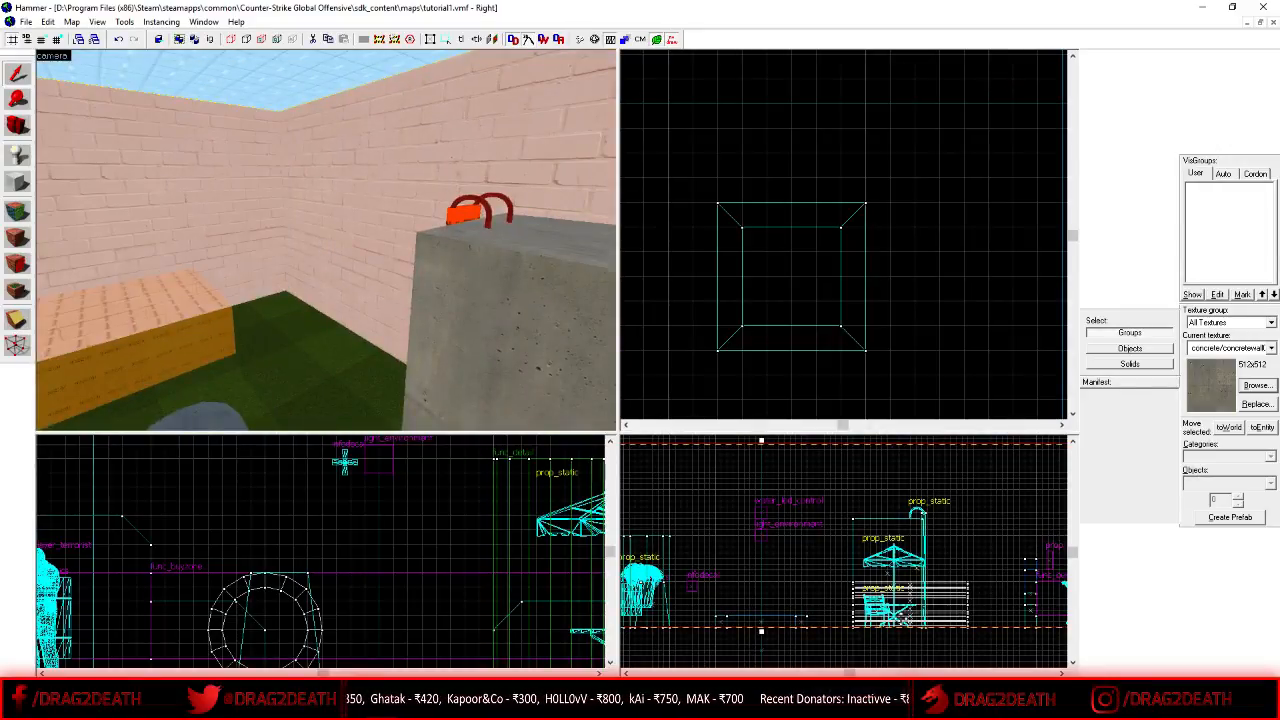
pyautogui.scroll(-3, 899, 591)
pyautogui.scroll(3, 818, 507)
pyautogui.scroll(-4, 828, 509)
pyautogui.moveTo(828, 507); pyautogui.dragTo(828, 552)
pyautogui.scroll(8, 828, 550)
pyautogui.press('z')
pyautogui.press('w')
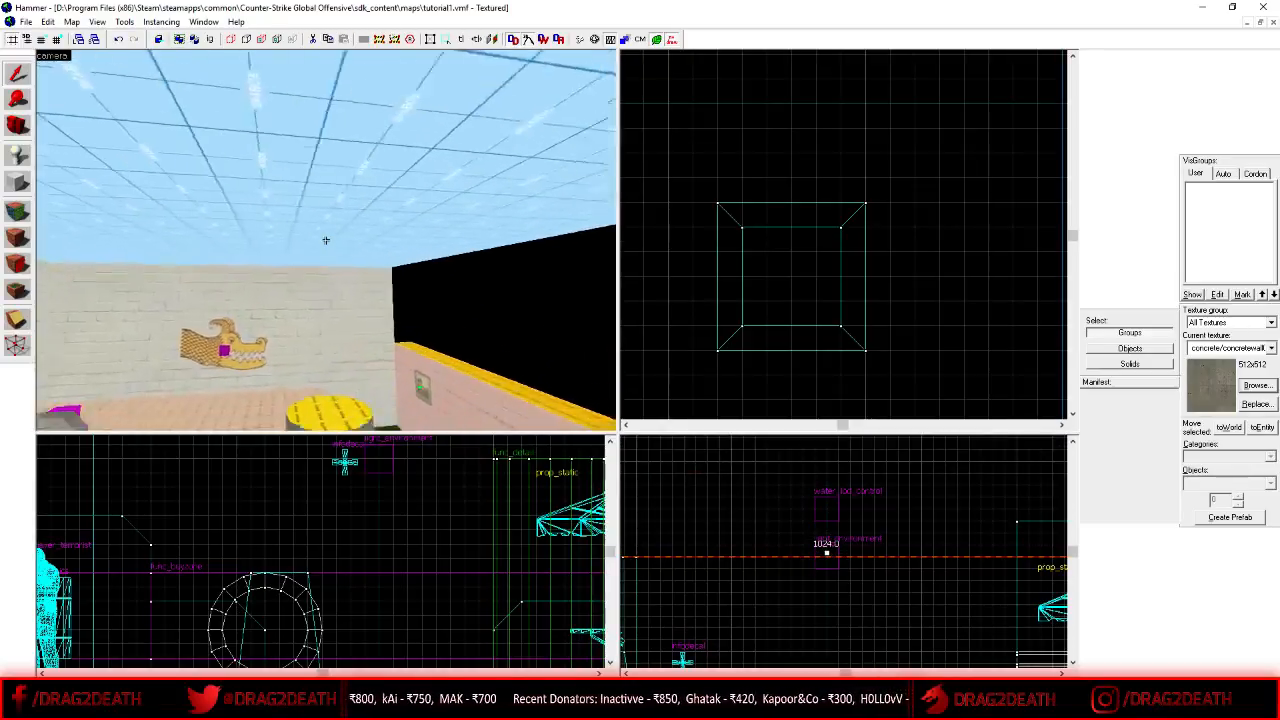
pyautogui.press('z')
pyautogui.hotkey('ctrl', 'z')
# - Complete the selection of all four outer brick walls, lower their tops together, and clear the selection
pyautogui.keyDown('ctrl'); pyautogui.click(333, 263); pyautogui.keyUp('ctrl')
pyautogui.press('z')
pyautogui.press('z')
pyautogui.keyDown('ctrl'); pyautogui.click(254, 226); pyautogui.keyUp('ctrl')
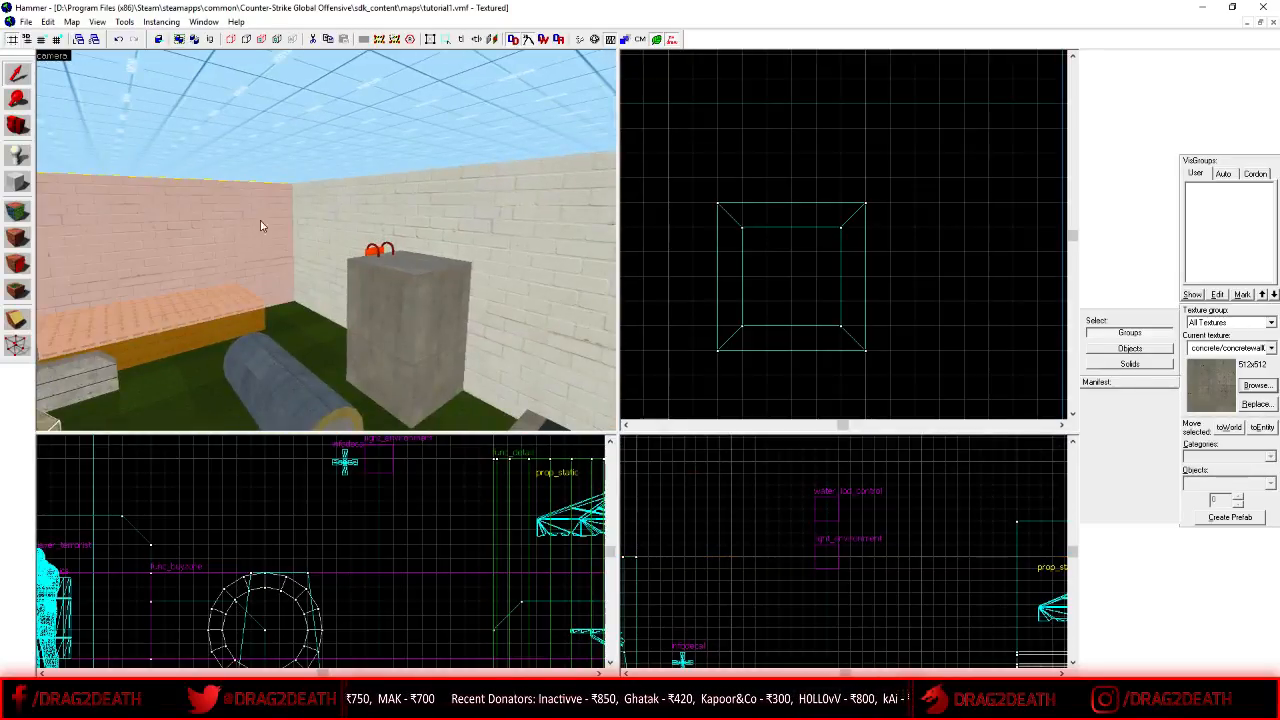
pyautogui.keyDown('ctrl'); pyautogui.click(410, 225); pyautogui.keyUp('ctrl')
pyautogui.scroll(-3, 846, 578)
pyautogui.press('z')
pyautogui.press('z')
pyautogui.scroll(-4, 851, 479)
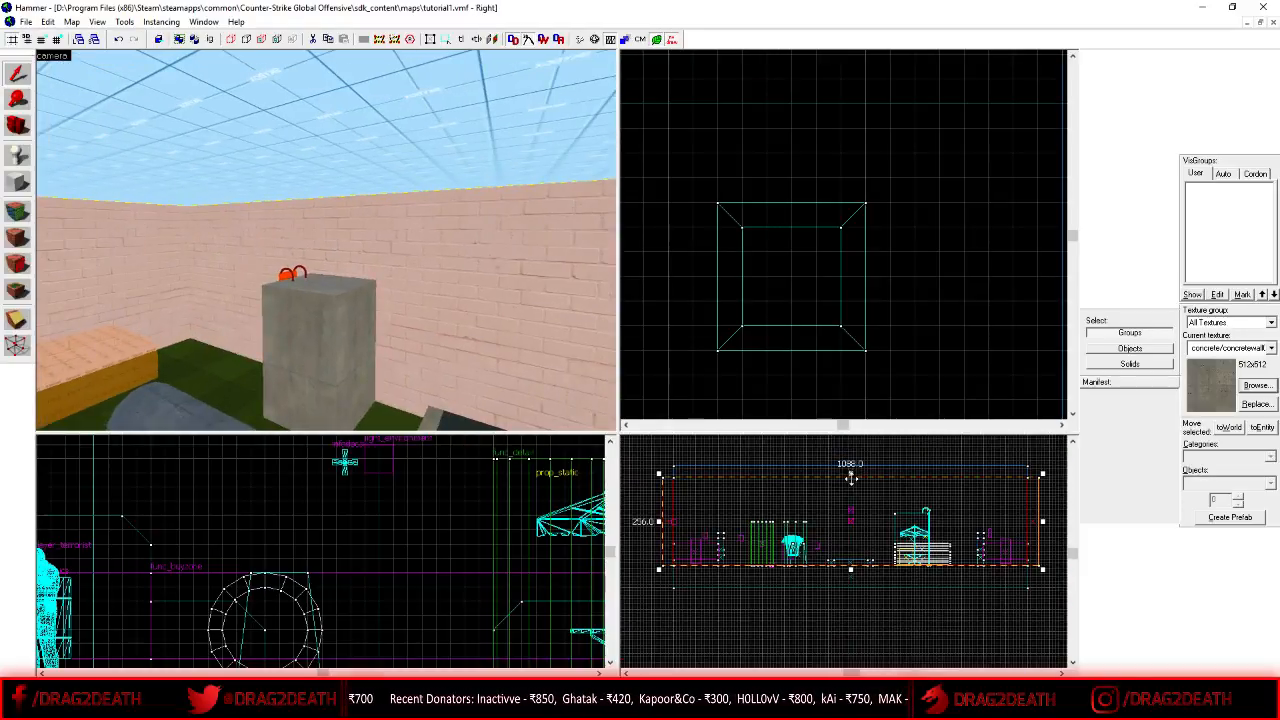
pyautogui.moveTo(851, 475); pyautogui.dragTo(855, 576)
pyautogui.scroll(5, 854, 517)
pyautogui.press('Escape')
# - Open the texture browser from the Face Edit Sheet and filter the textures by floor
pyautogui.press('z')
pyautogui.press('w')
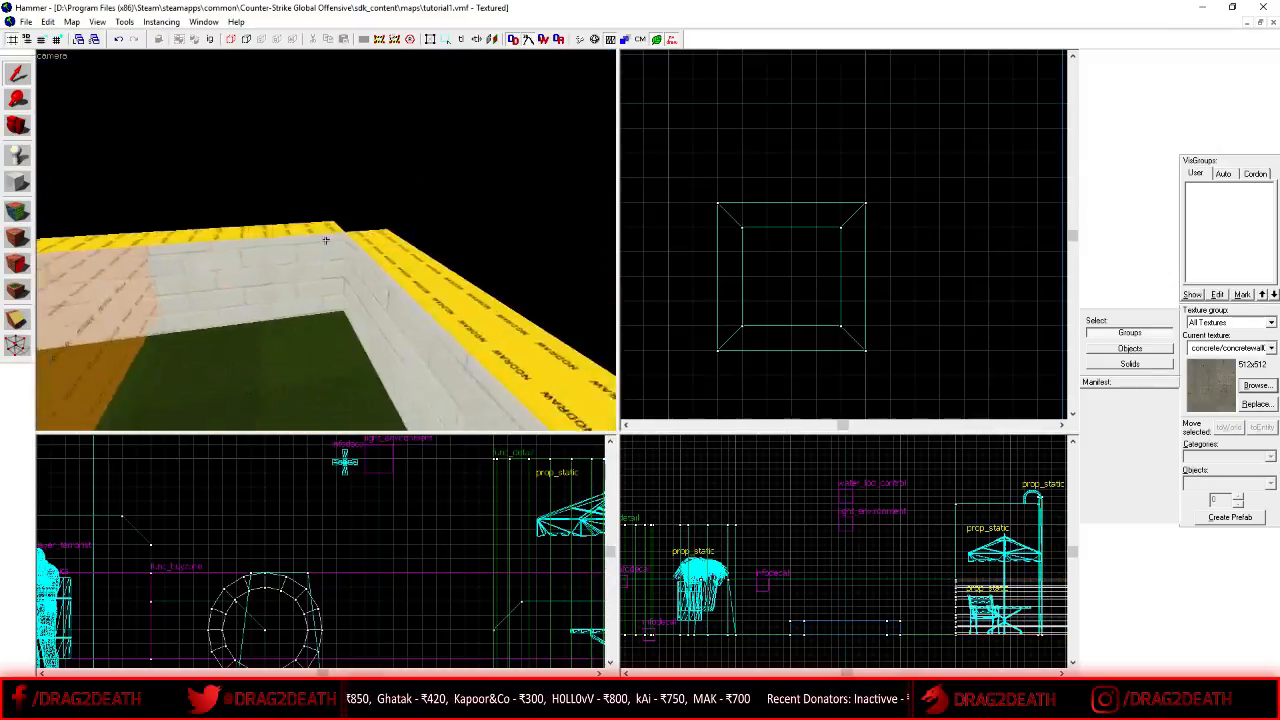
pyautogui.hotkey('shift', 'a')
pyautogui.click(612, 400)
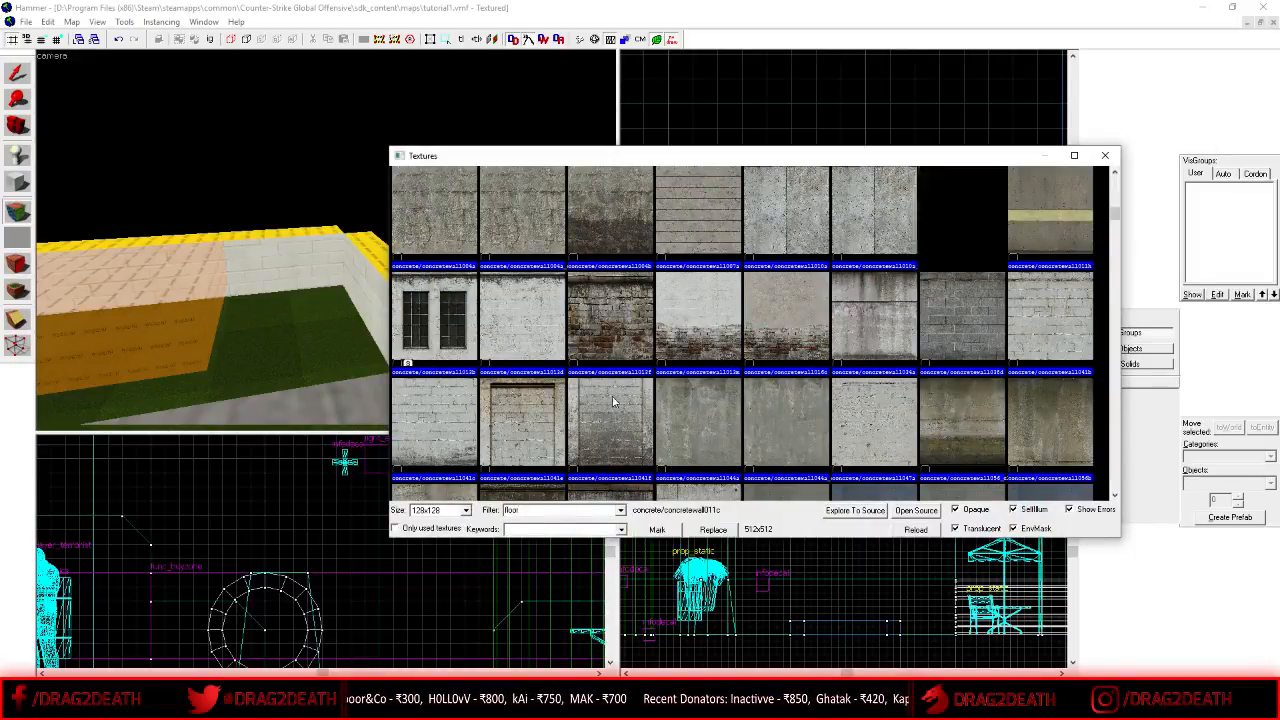
# - Try the concrete/concrete_floor_10 and concrete/concretefloor001a textures for the nodraw wall tops, and undo the applied one
pyautogui.doubleClick(401, 419)
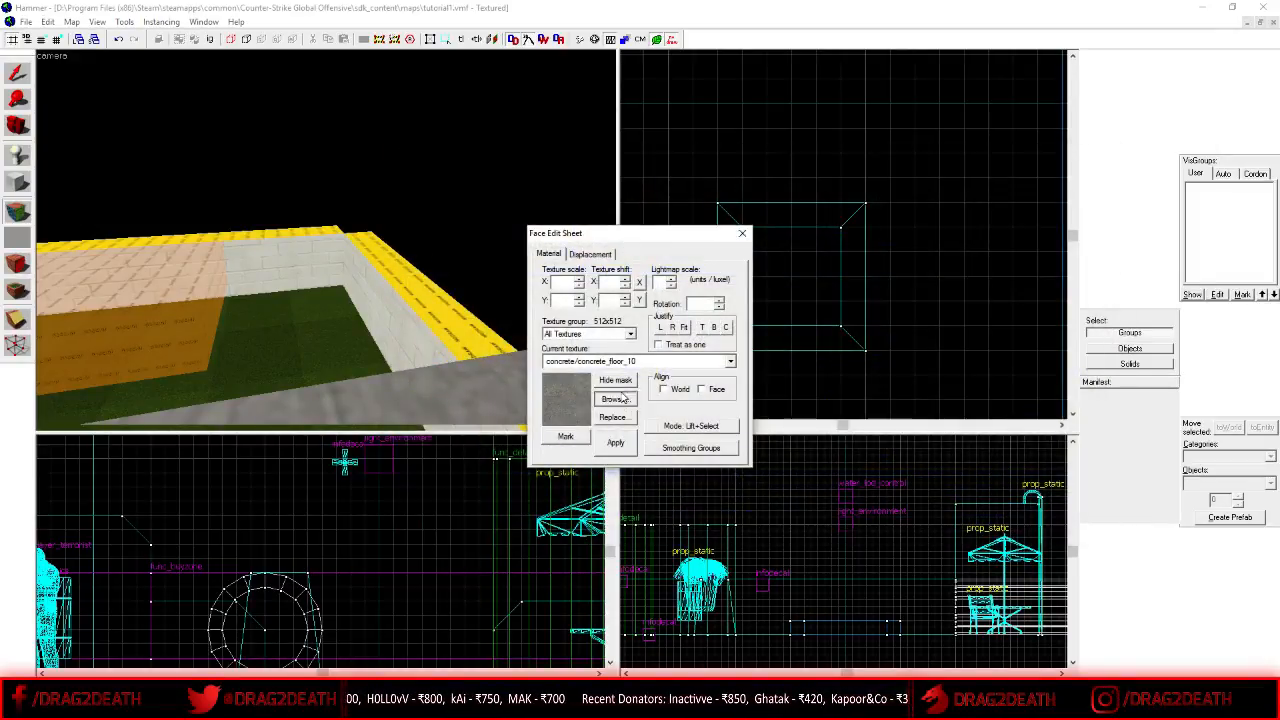
pyautogui.click(614, 399)
pyautogui.doubleClick(562, 416)
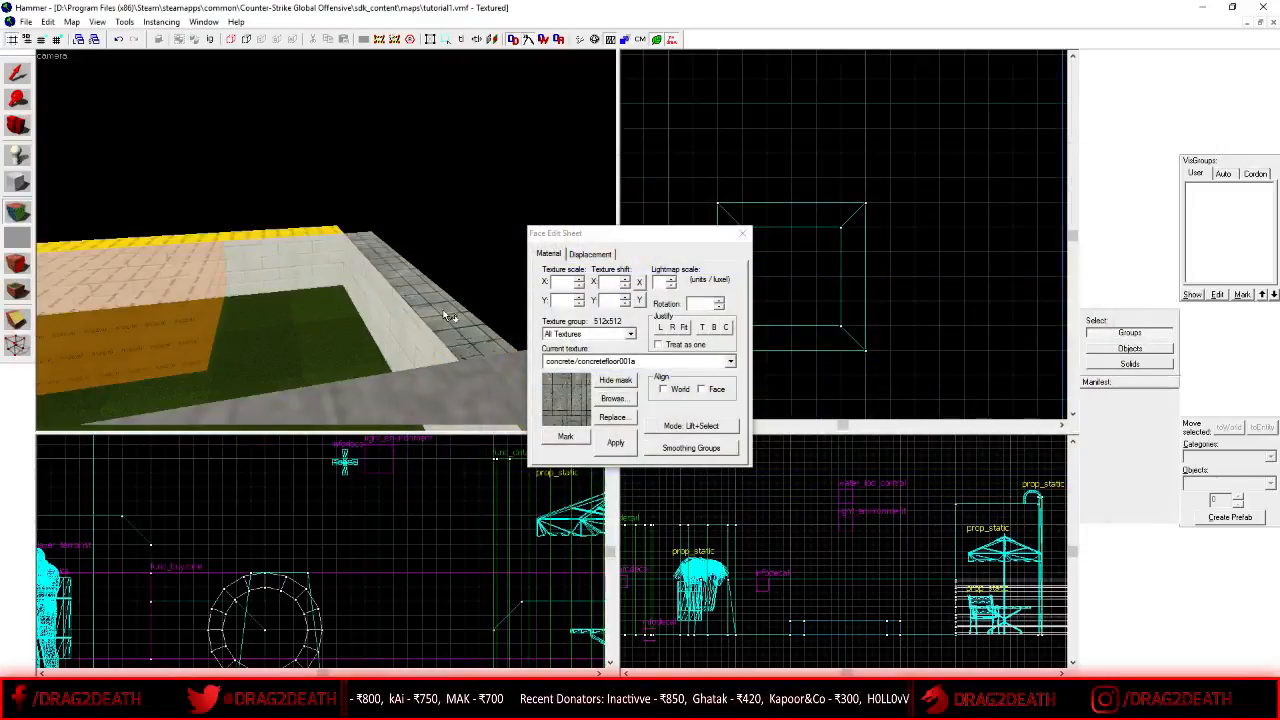
pyautogui.hotkey('ctrl', 'z')
# - Apply the concrete/baggage_concretefloora texture to the top faces of the outer walls and close the Face Edit Sheet
pyautogui.click(627, 401)
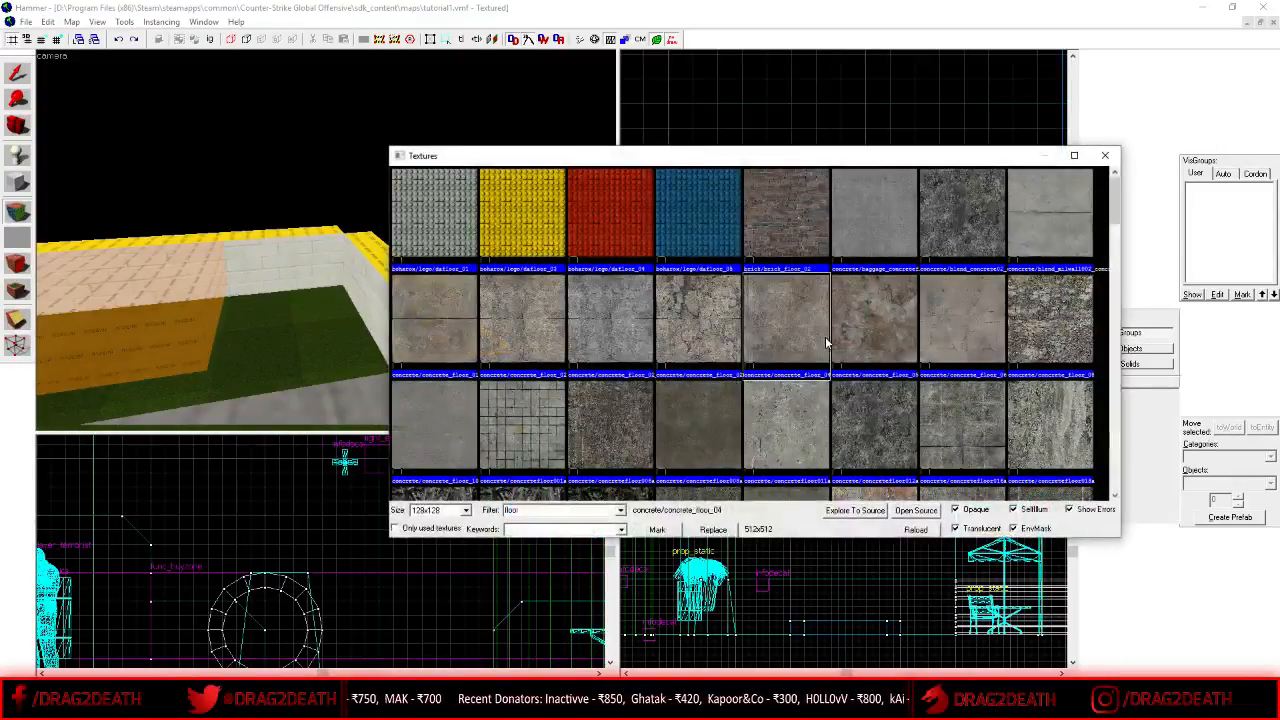
pyautogui.doubleClick(898, 256)
pyautogui.rightClick(408, 268)
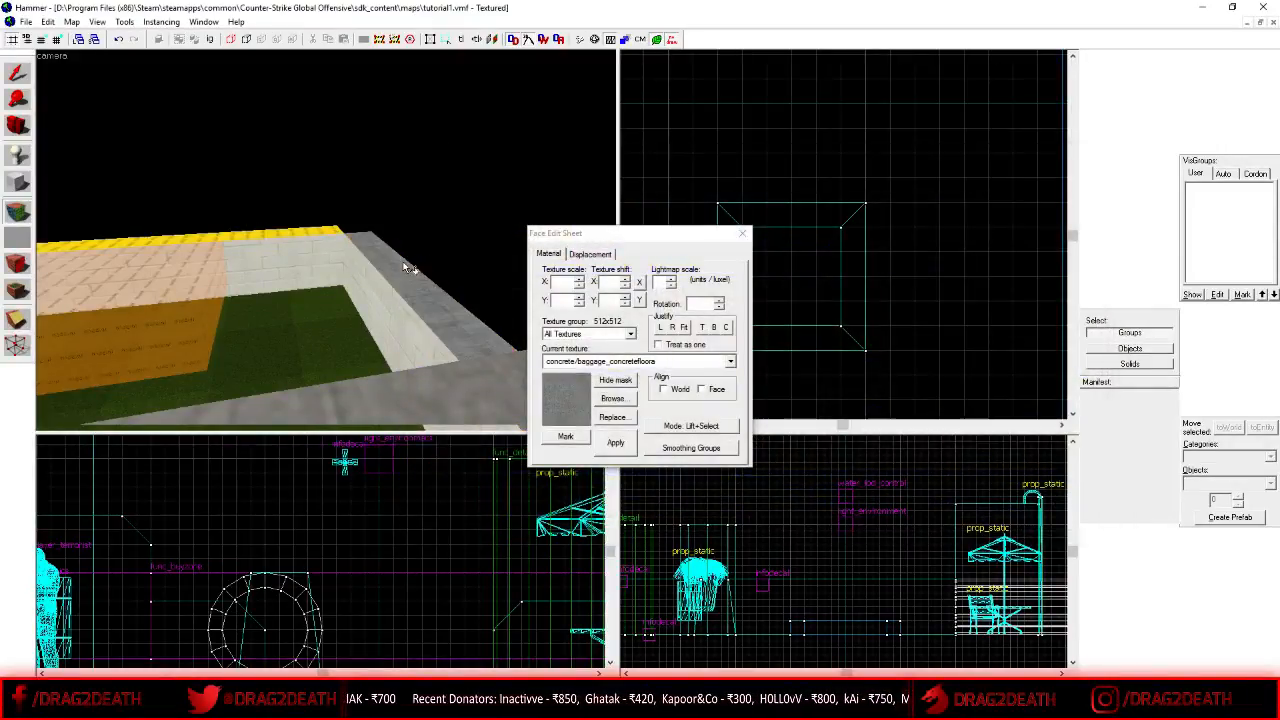
pyautogui.rightClick(283, 232)
pyautogui.press('z')
pyautogui.press('w')
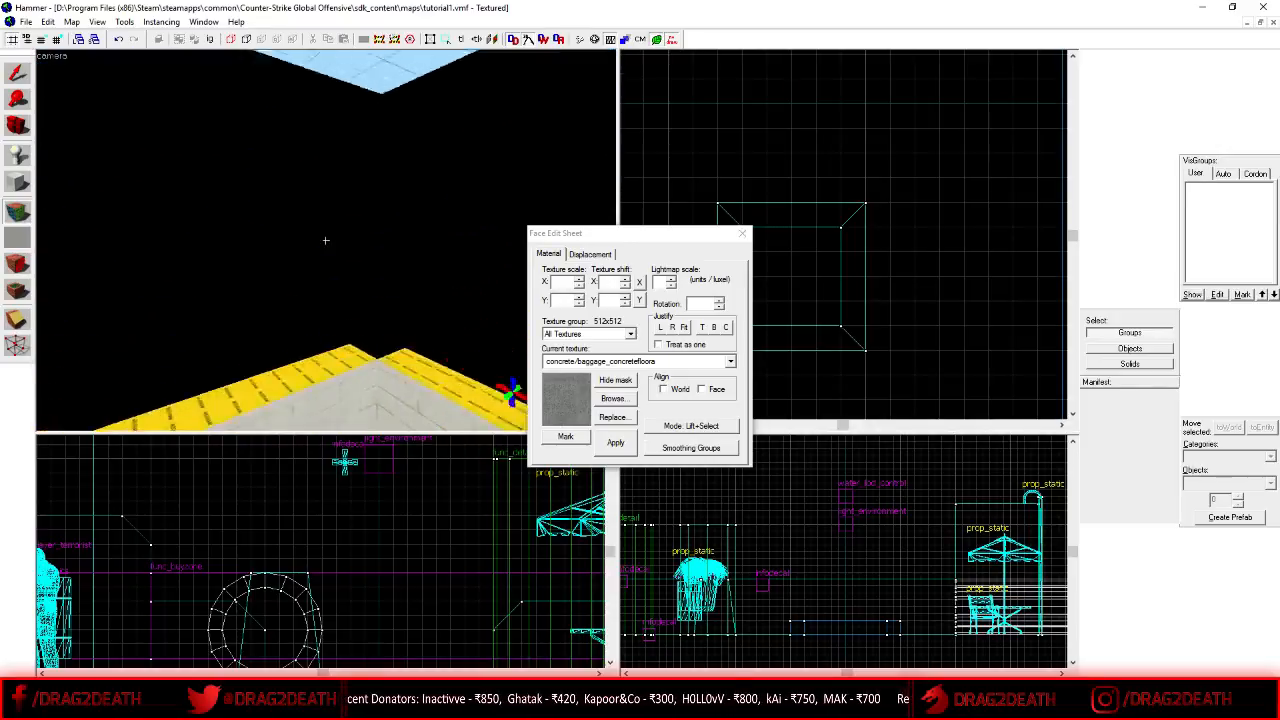
pyautogui.rightClick(326, 240)
pyautogui.rightClick(326, 240)
pyautogui.press('z')
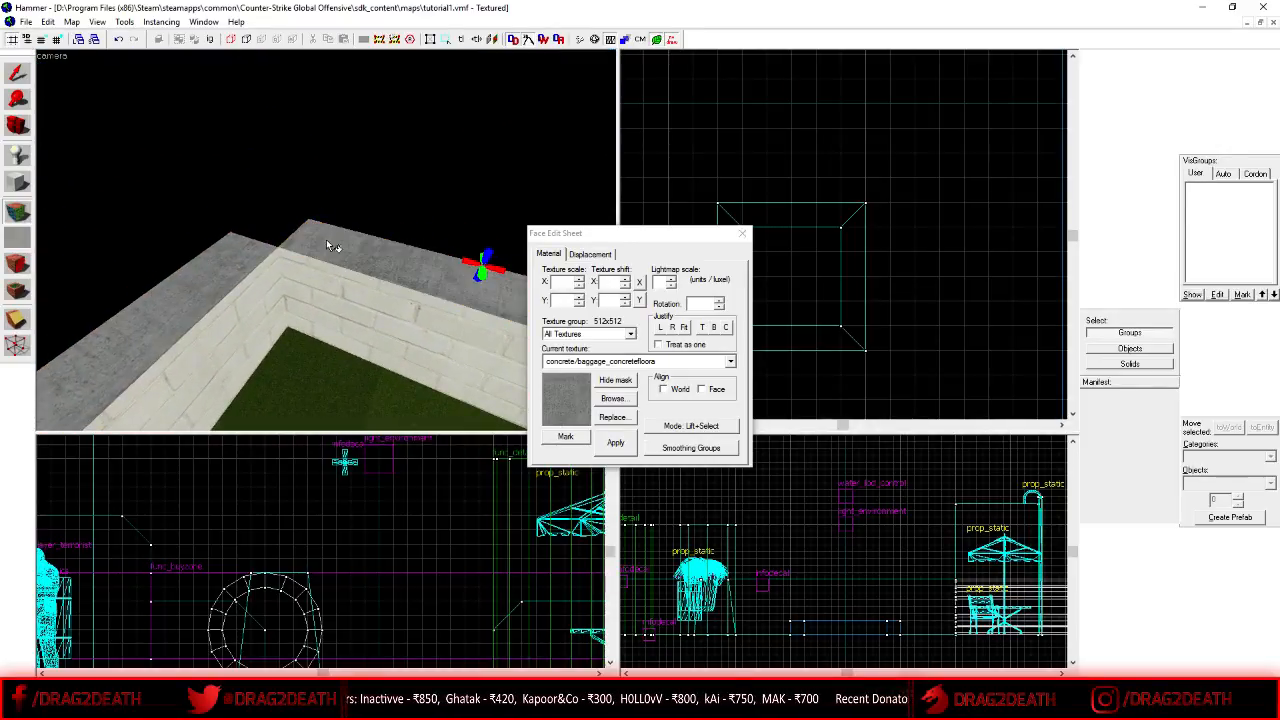
pyautogui.click(743, 233)
# - Select the two long opposite outer walls, extend both ends outward to fill the corner notches, and clear the selection
pyautogui.click(368, 279)
pyautogui.press('z')
pyautogui.press('z')
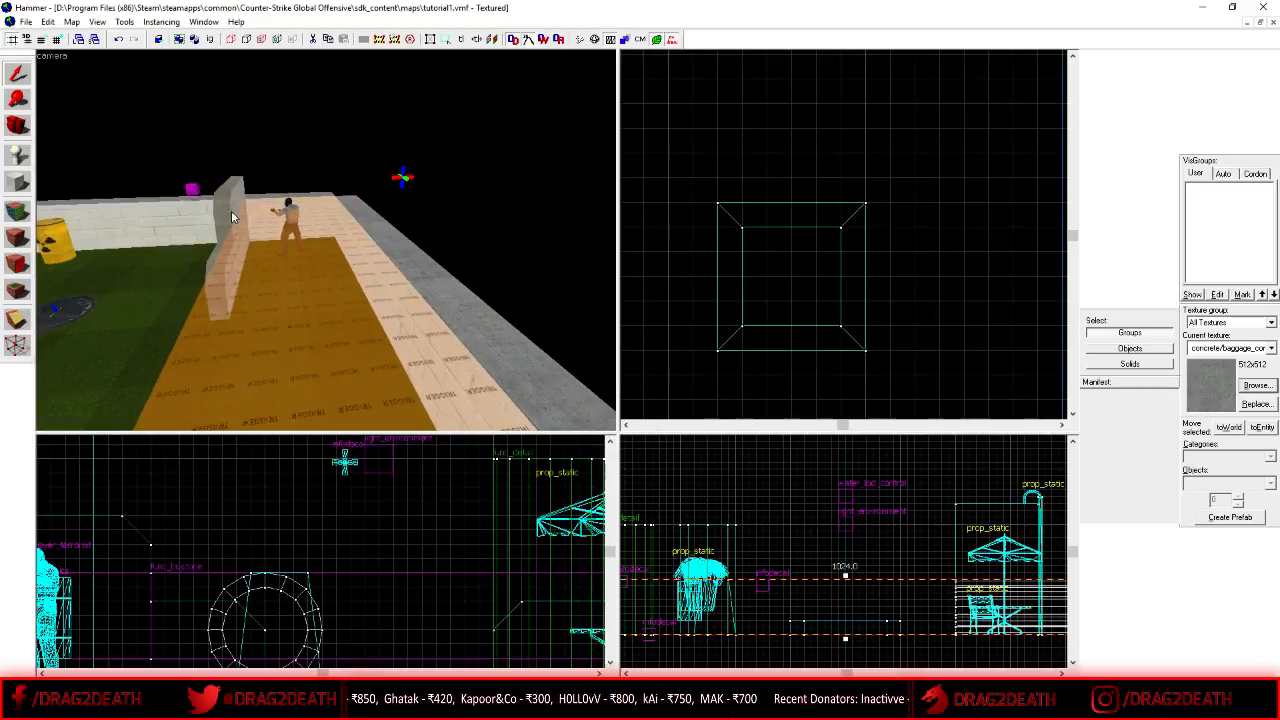
pyautogui.keyDown('ctrl'); pyautogui.click(196, 215); pyautogui.keyUp('ctrl')
pyautogui.scroll(-4, 706, 262)
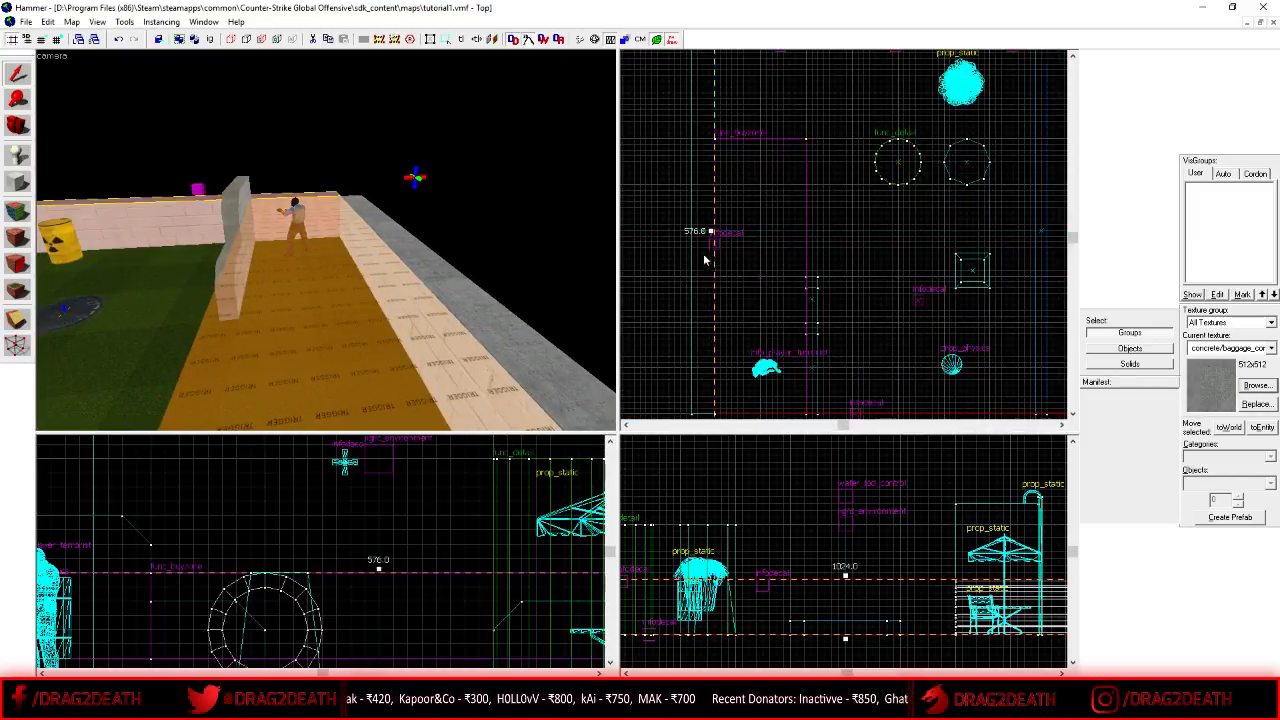
pyautogui.moveTo(711, 231); pyautogui.dragTo(688, 231)
pyautogui.scroll(-6, 688, 231)
pyautogui.scroll(4, 902, 222)
pyautogui.scroll(3, 903, 235)
pyautogui.moveTo(903, 243); pyautogui.dragTo(923, 243)
pyautogui.click(950, 240)
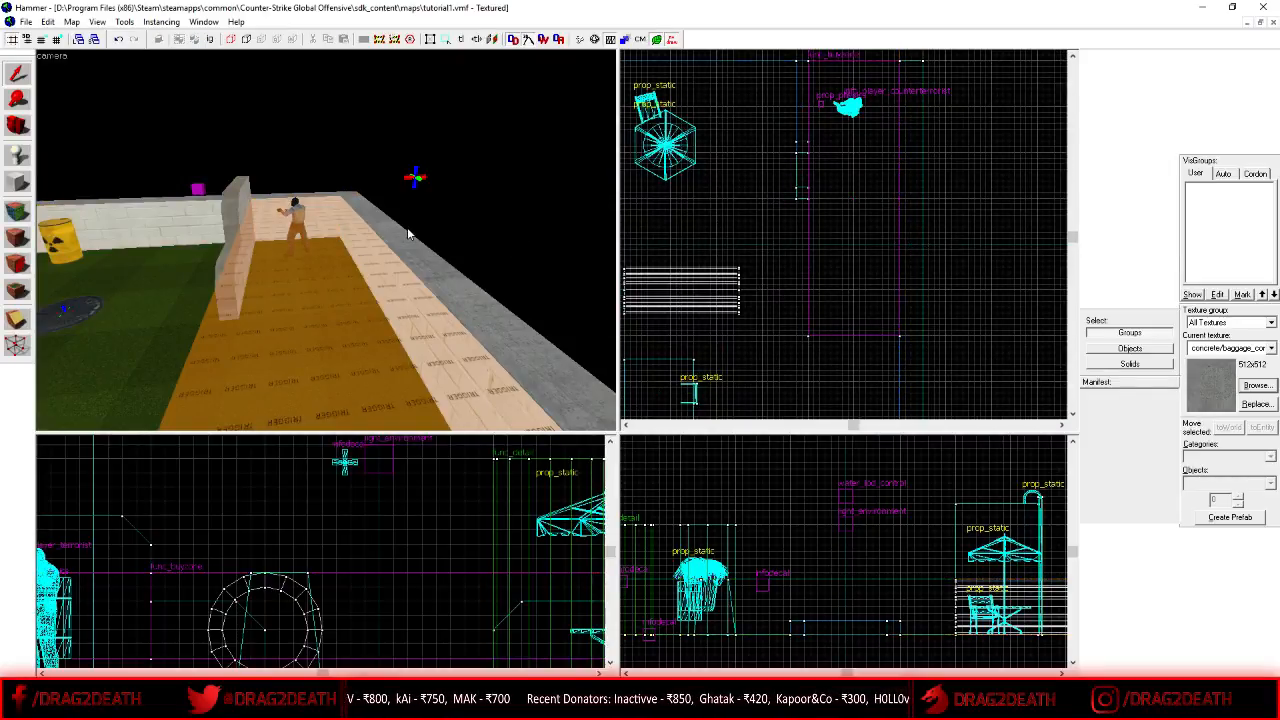
pyautogui.press('z')
pyautogui.press('s')
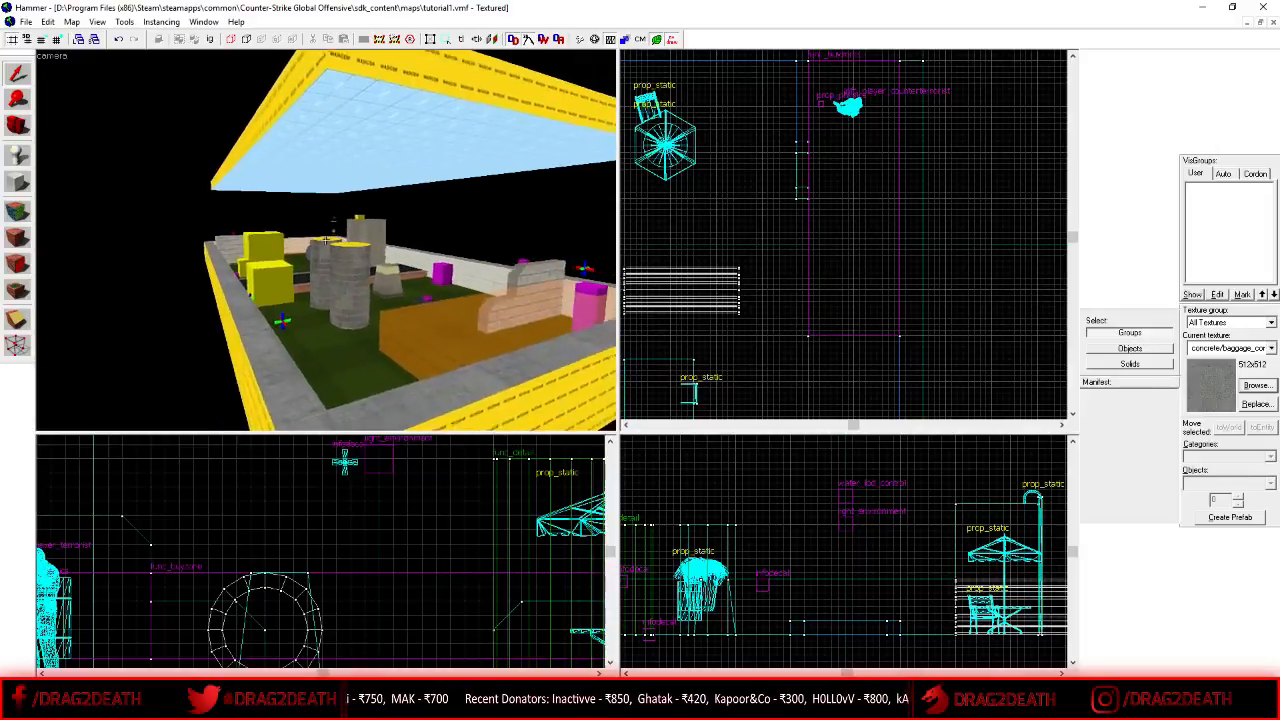
pyautogui.press('w')
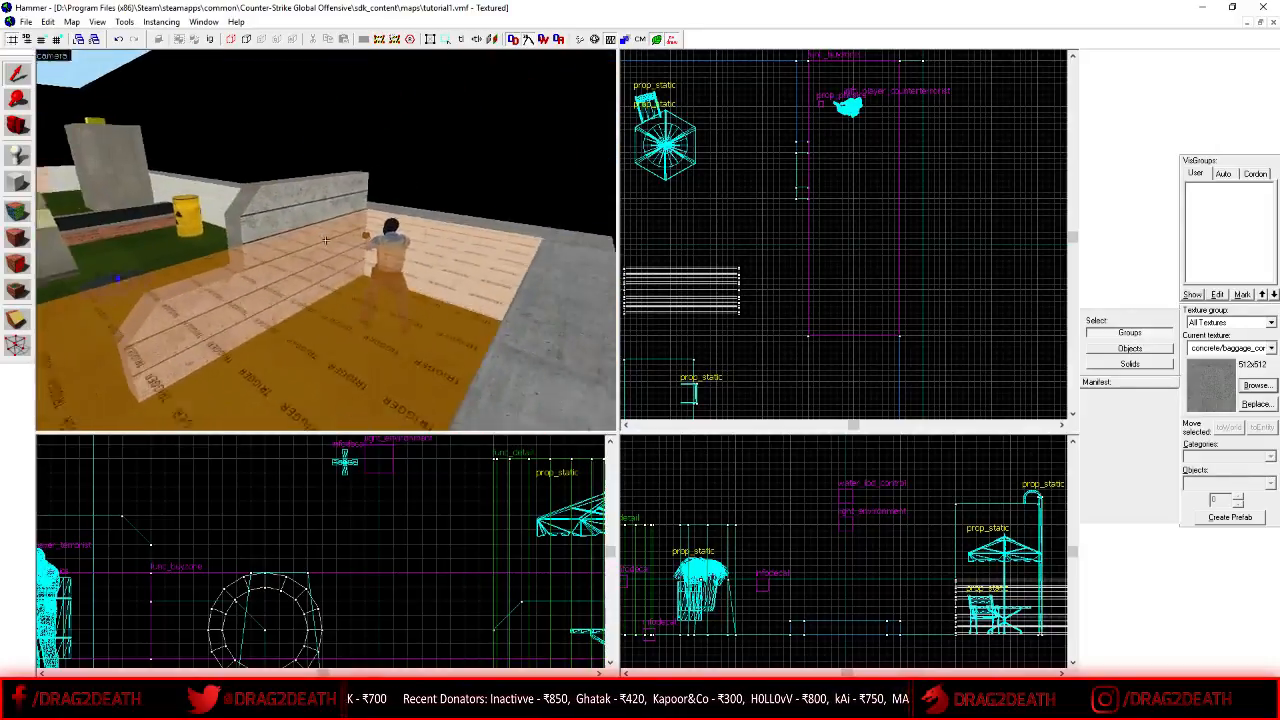
# - Inspect the outer walls and their corners from outside and above the map
pyautogui.press('z')
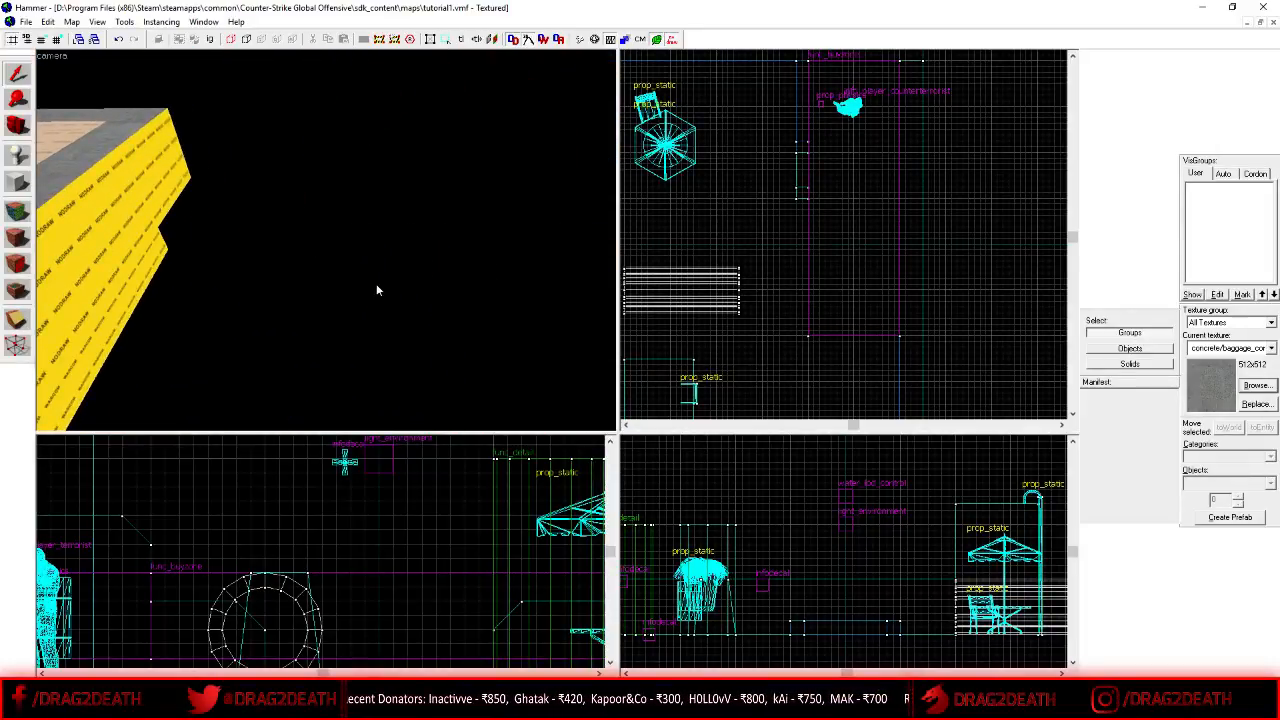
pyautogui.press('z')
pyautogui.press('s')
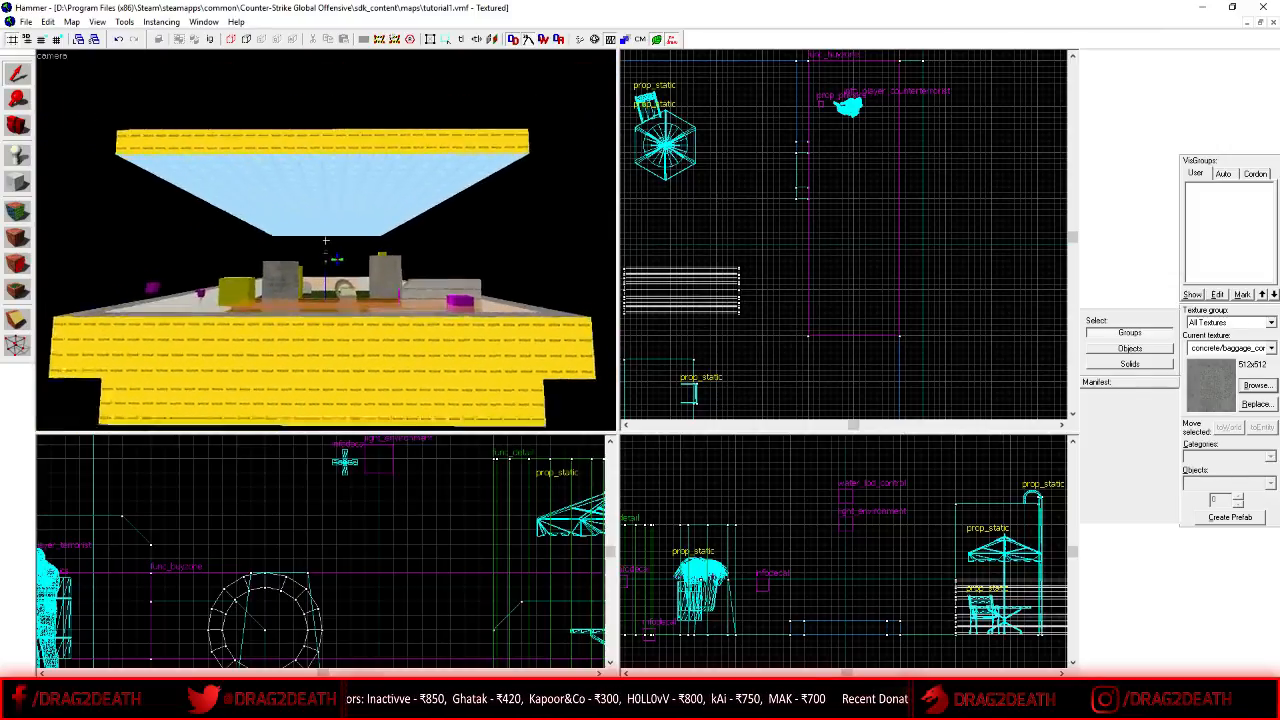
pyautogui.press('w')
pyautogui.press('z')
pyautogui.press('s')
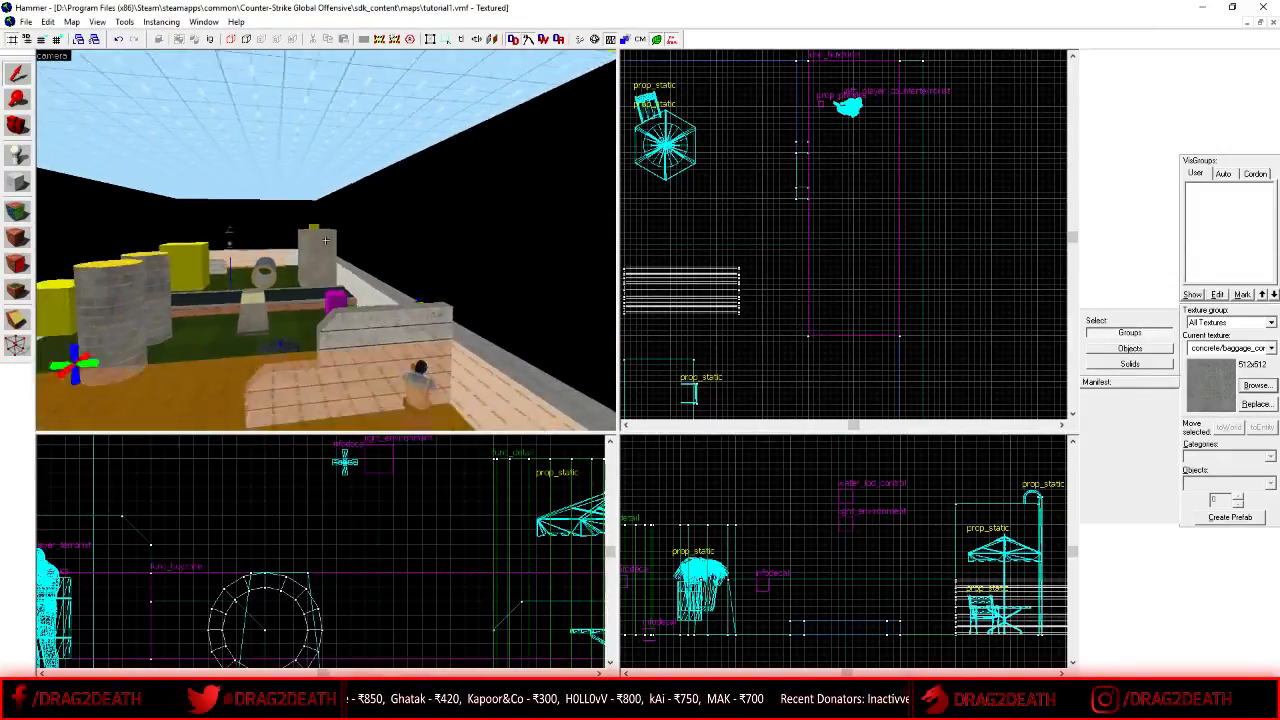
pyautogui.press('z')
# - Pick up the tools/toolsnodraw texture from an outer wall face and close the Face Edit Sheet
pyautogui.hotkey('shift', 'a')
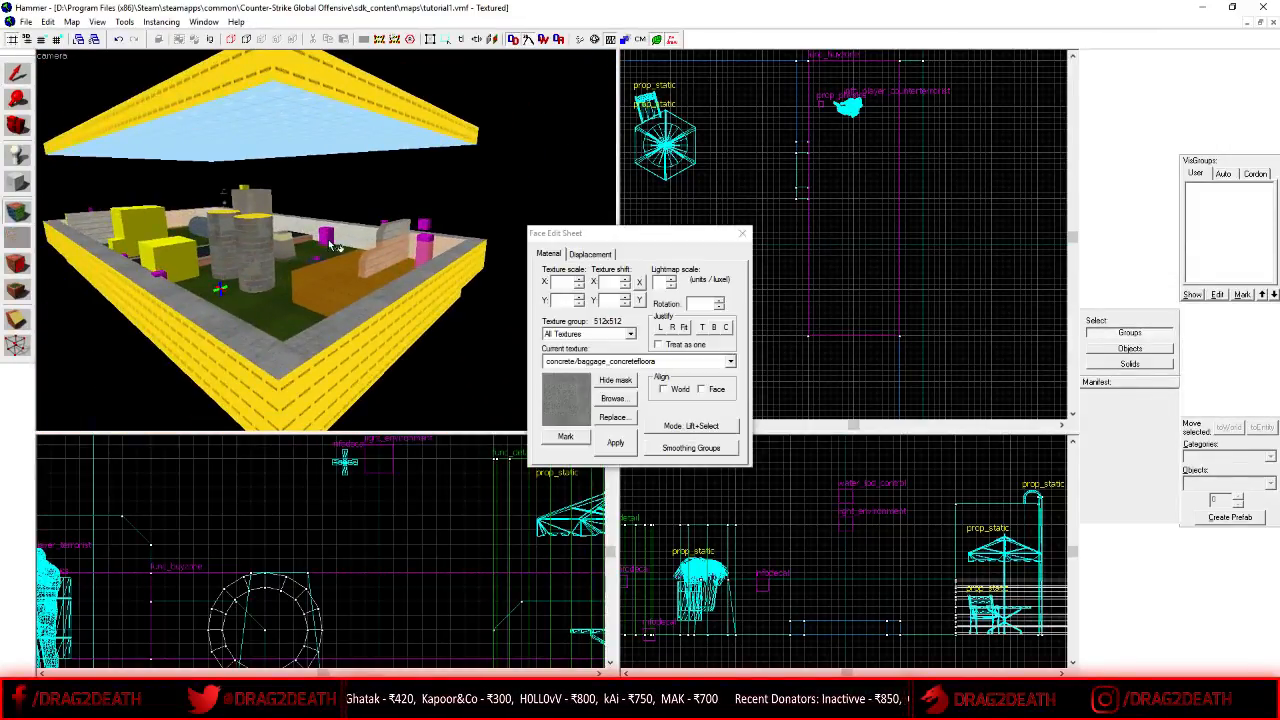
pyautogui.click(333, 376)
pyautogui.click(741, 233)
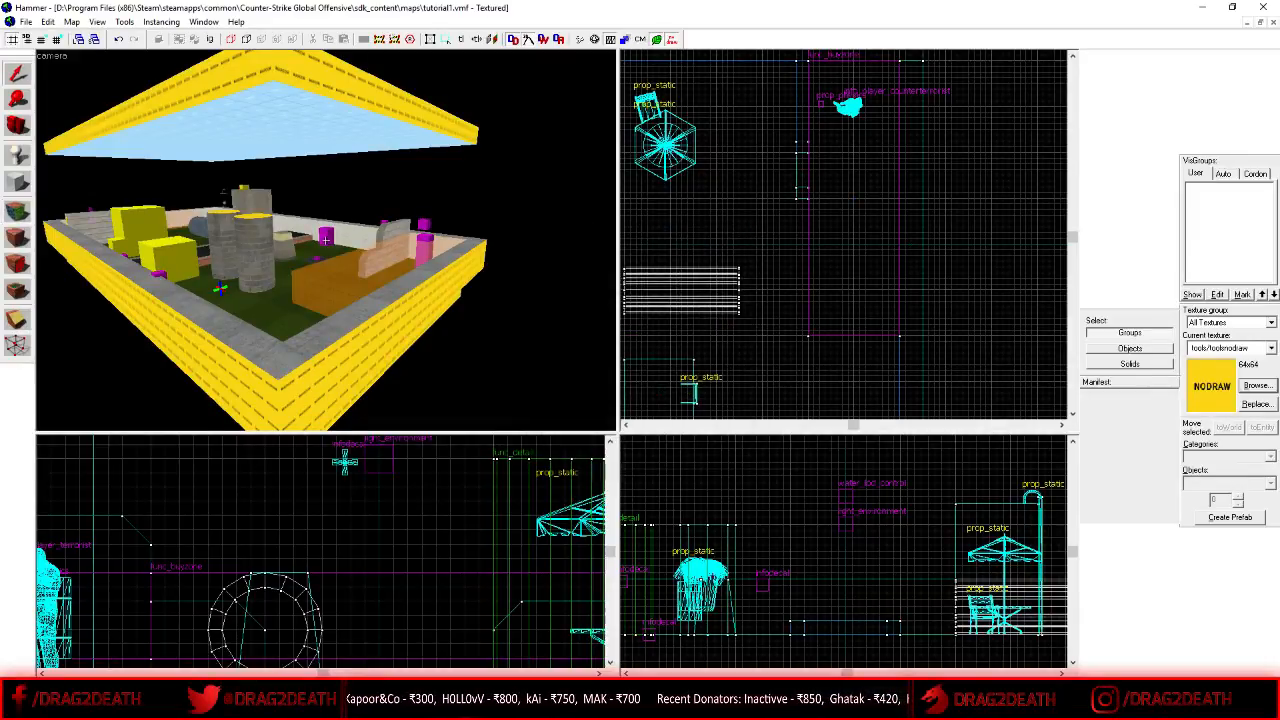
# - Examine the top of the long outer wall and the open gap between it and the sky ceiling
pyautogui.press('z')
pyautogui.click(21, 181)
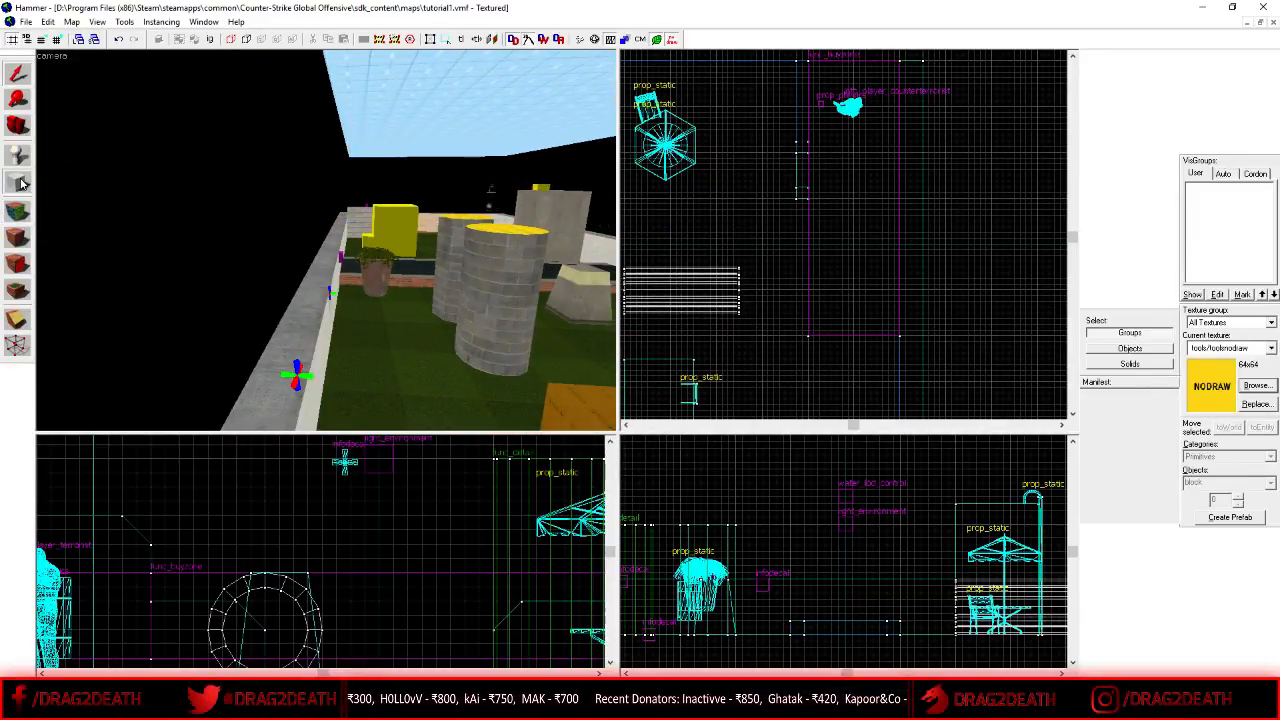
pyautogui.press('s')
pyautogui.press('d')
pyautogui.press('w')
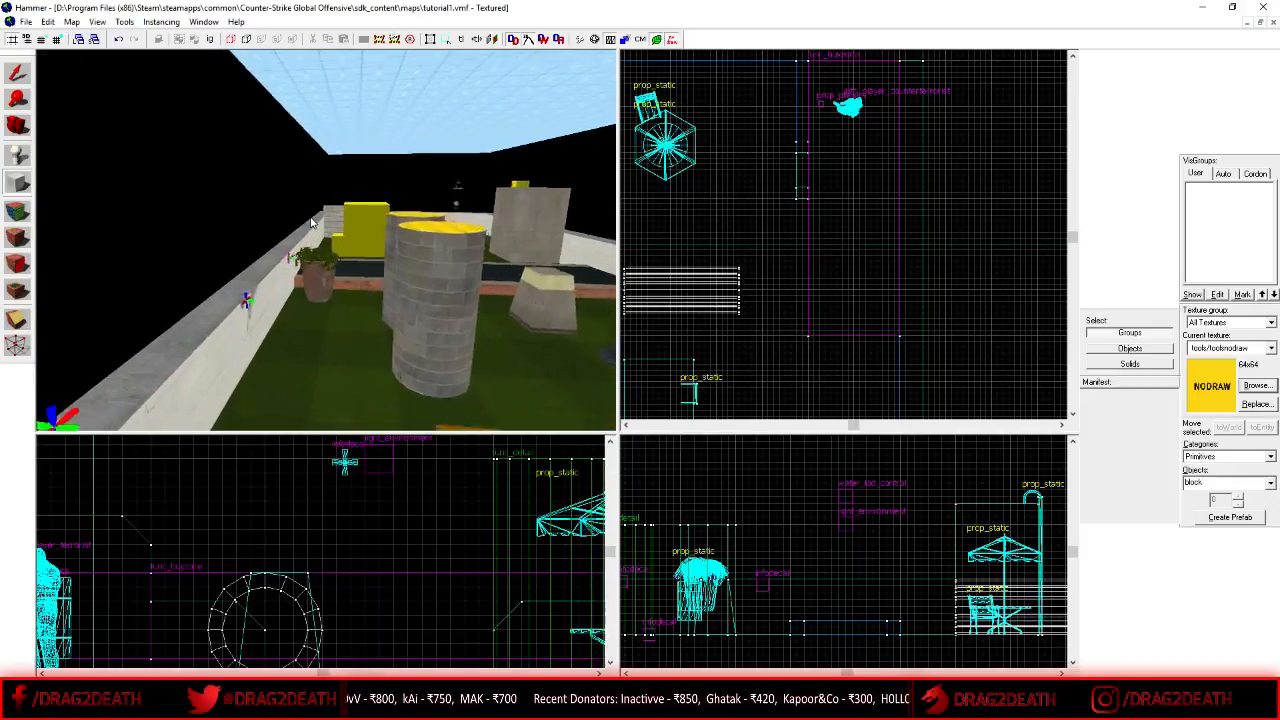
pyautogui.click(20, 76)
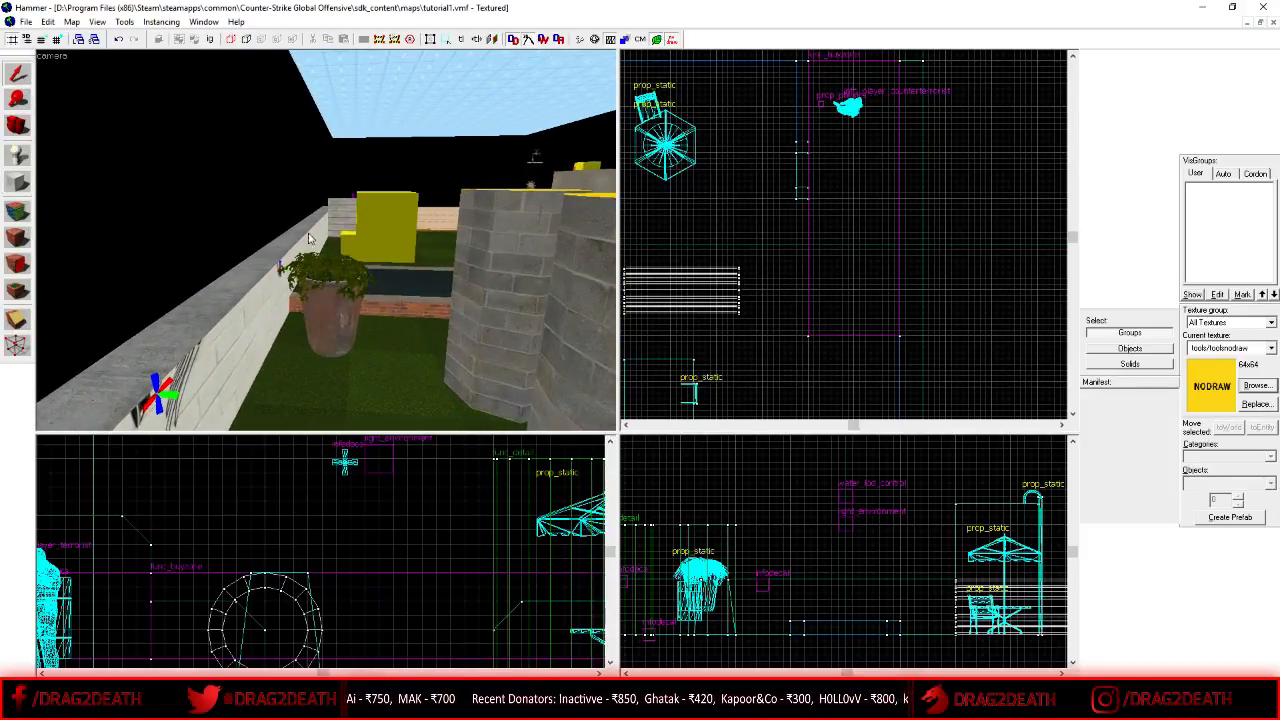
pyautogui.press('z')
pyautogui.press('a')
pyautogui.press('d')
pyautogui.press('z')
pyautogui.press('w')
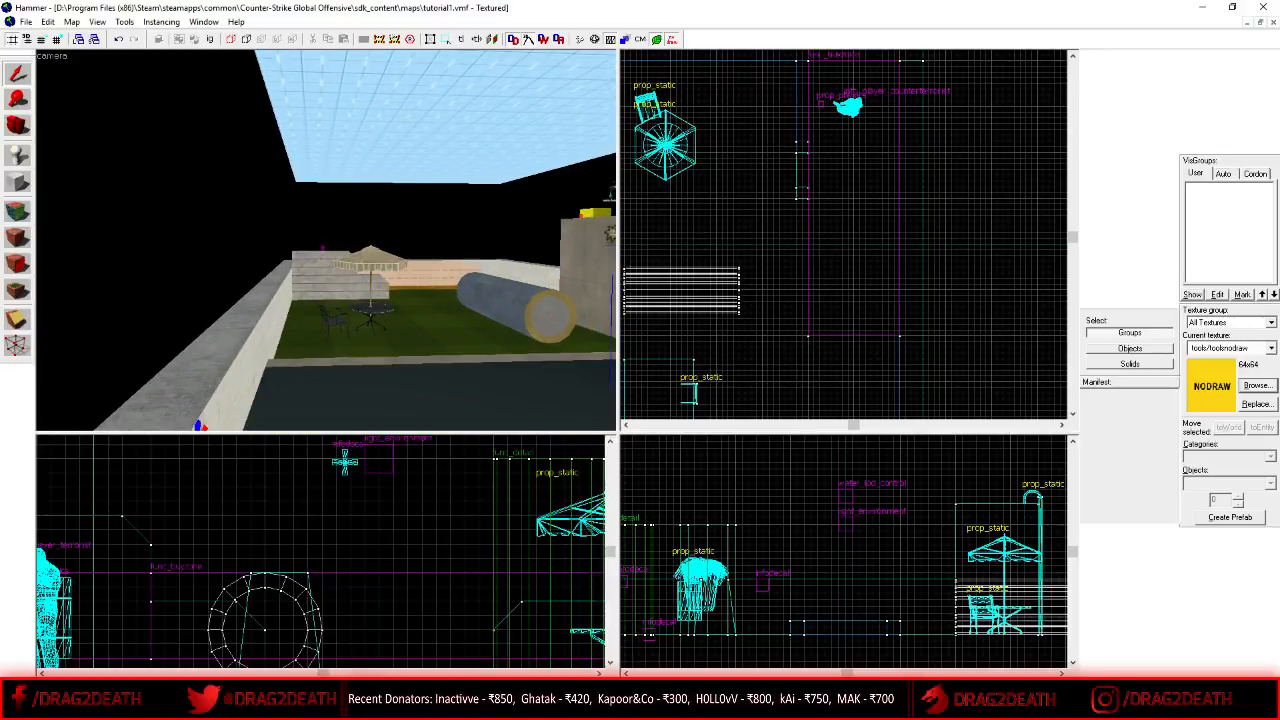
# - Filter the texture browser by playerc and make tools/toolsplayerclip the current texture for new blocks
pyautogui.click(19, 185)
pyautogui.click(1257, 386)
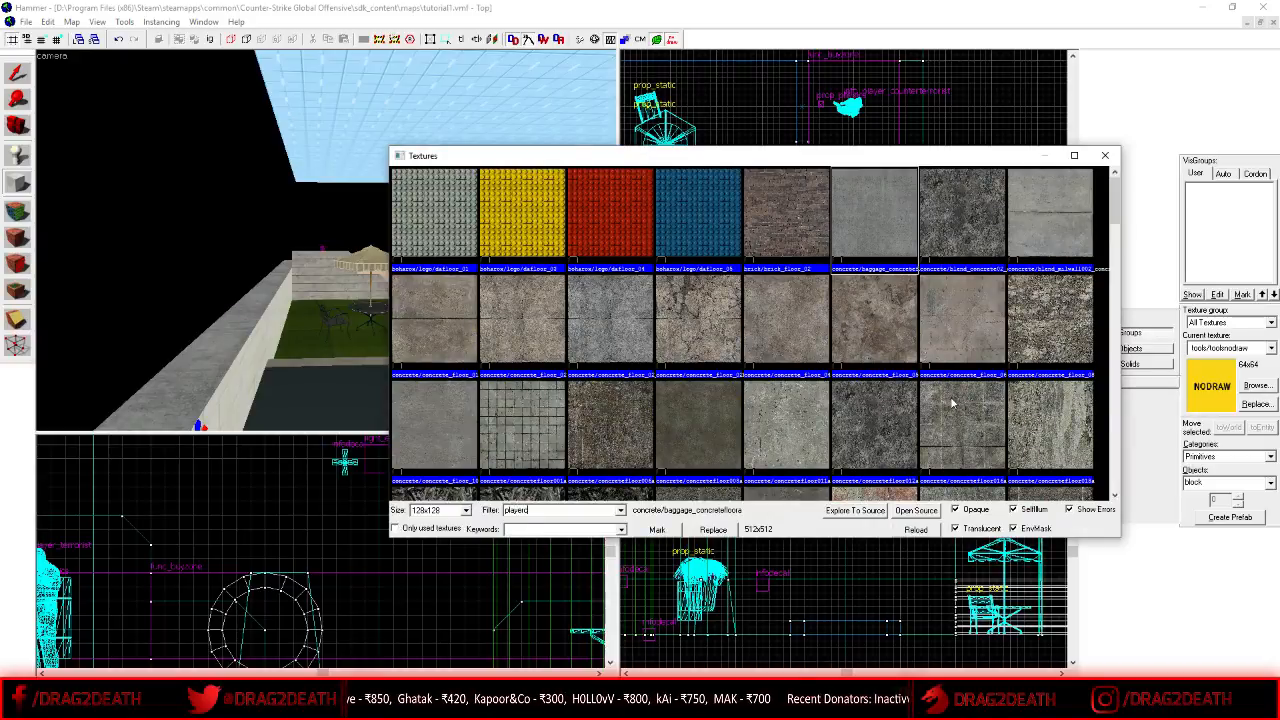
pyautogui.doubleClick(476, 260)
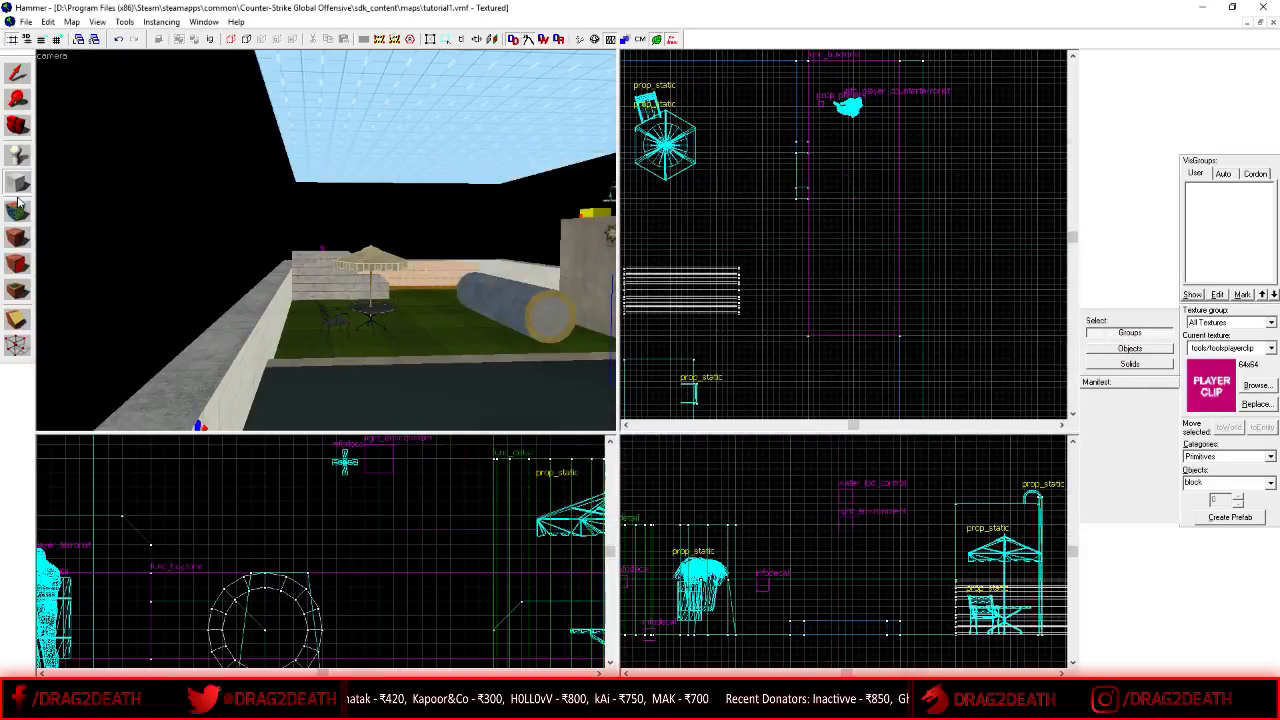
pyautogui.press('z')
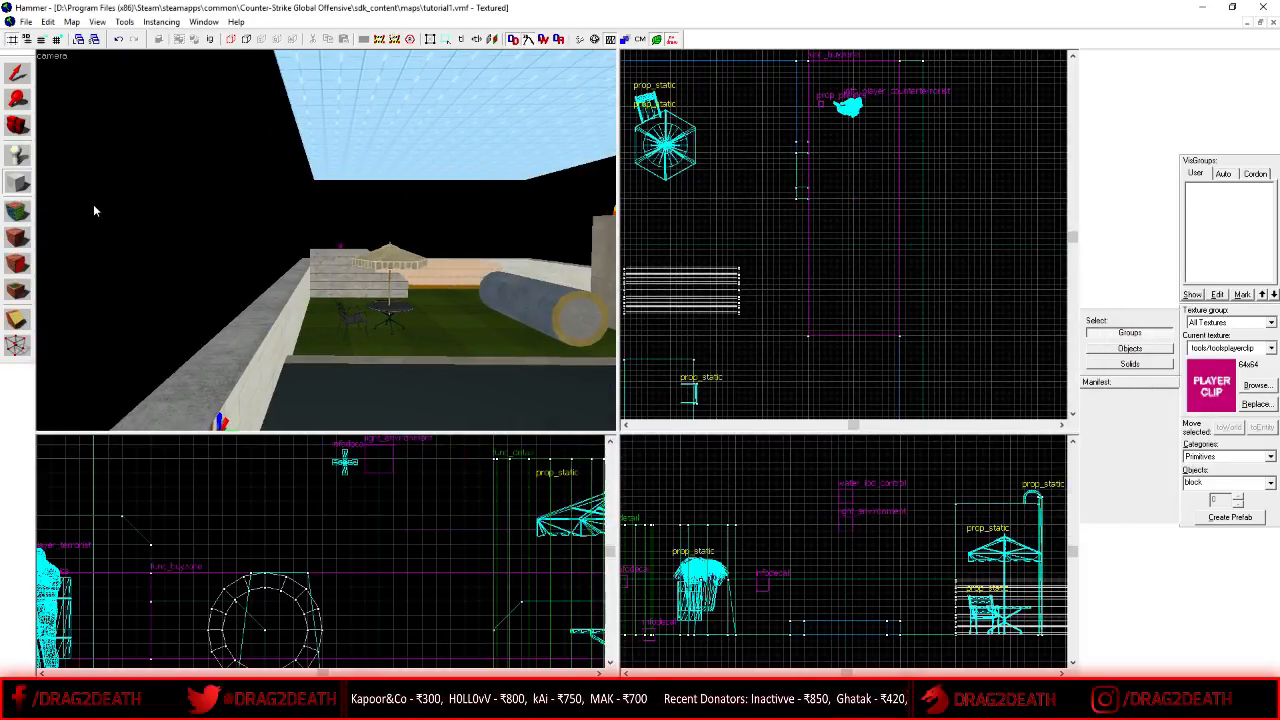
pyautogui.click(1252, 387)
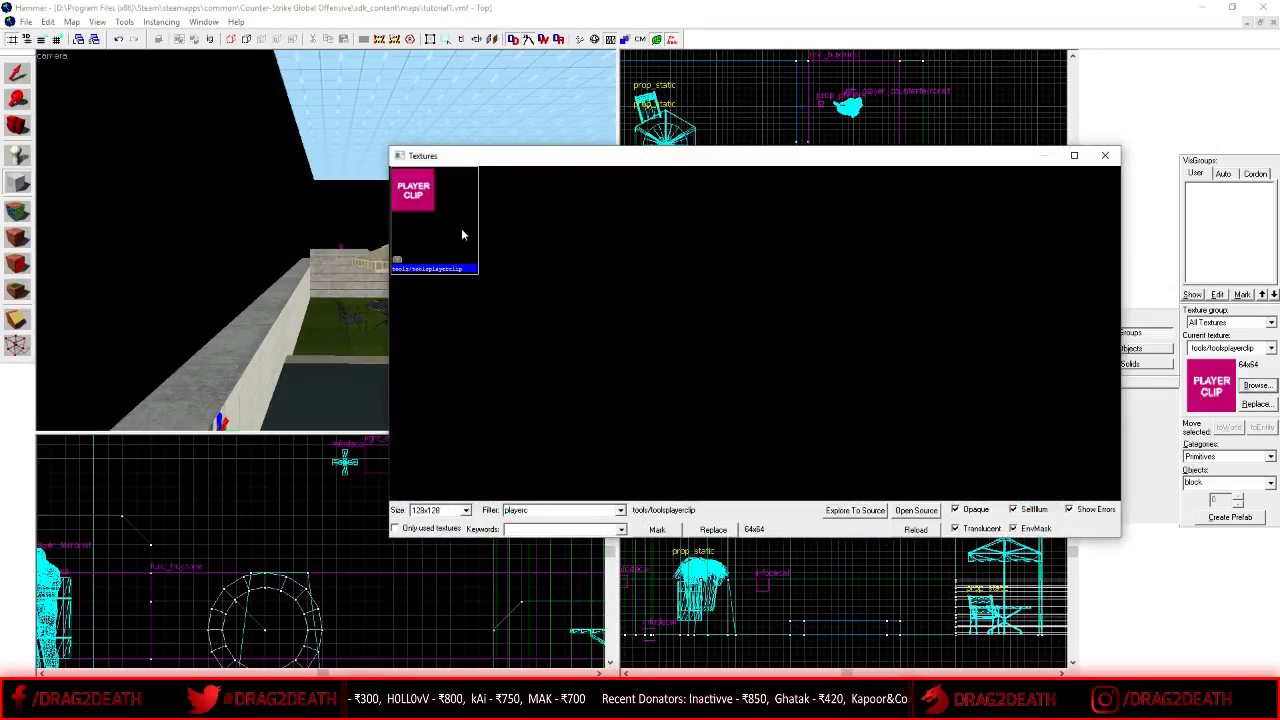
pyautogui.doubleClick(461, 228)
pyautogui.click(17, 180)
# - Try selecting the outer walls together, and reduce the selection to one long wall
pyautogui.scroll(-6, 760, 215)
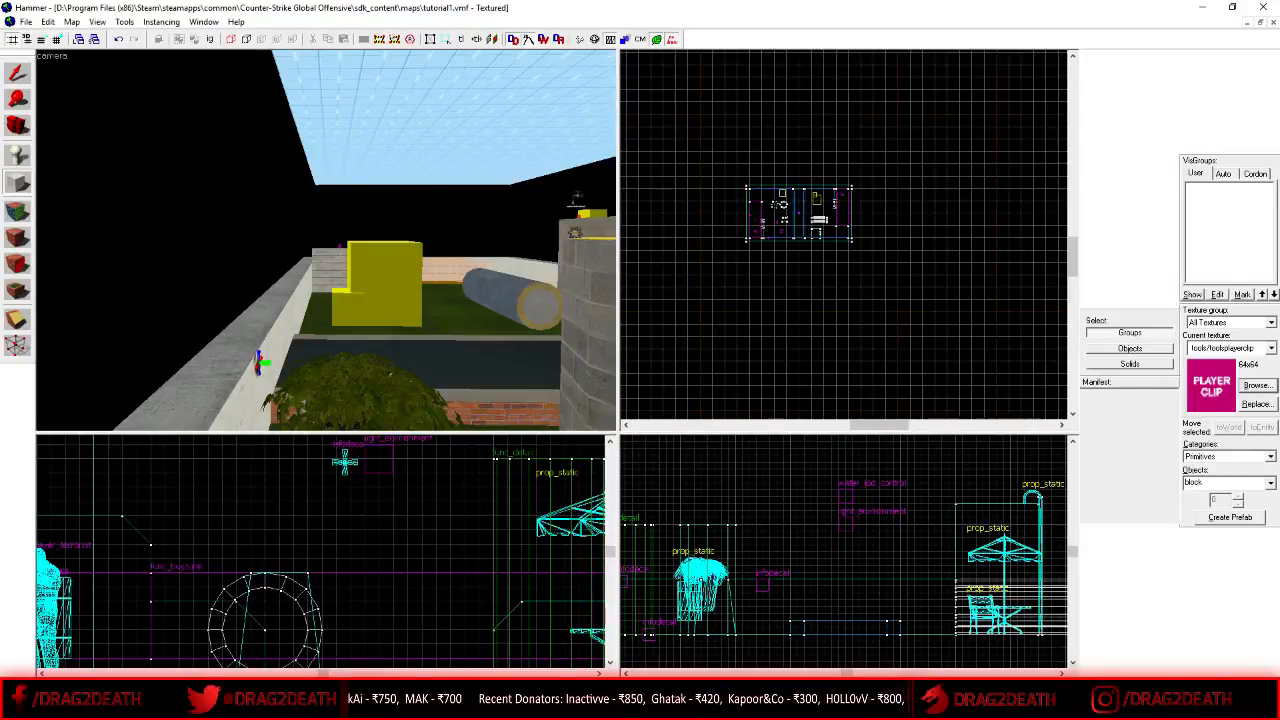
pyautogui.click(19, 74)
pyautogui.click(265, 299)
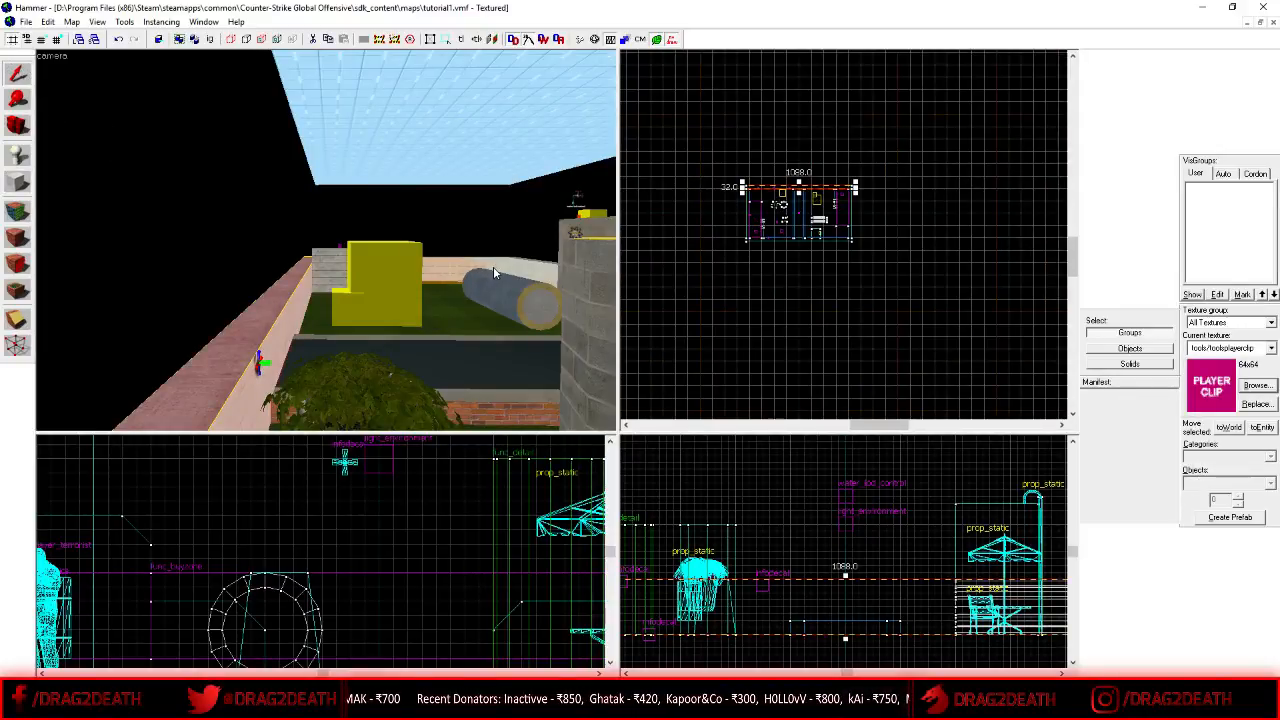
pyautogui.press('z')
pyautogui.press('w')
pyautogui.press('z')
pyautogui.keyDown('ctrl'); pyautogui.click(176, 284); pyautogui.keyUp('ctrl')
pyautogui.keyDown('ctrl'); pyautogui.click(234, 273); pyautogui.keyUp('ctrl')
pyautogui.press('z')
pyautogui.press('w')
pyautogui.press('z')
pyautogui.keyDown('ctrl'); pyautogui.click(373, 289); pyautogui.keyUp('ctrl')
pyautogui.click(903, 288)
pyautogui.click(560, 295)
pyautogui.click(18, 185)
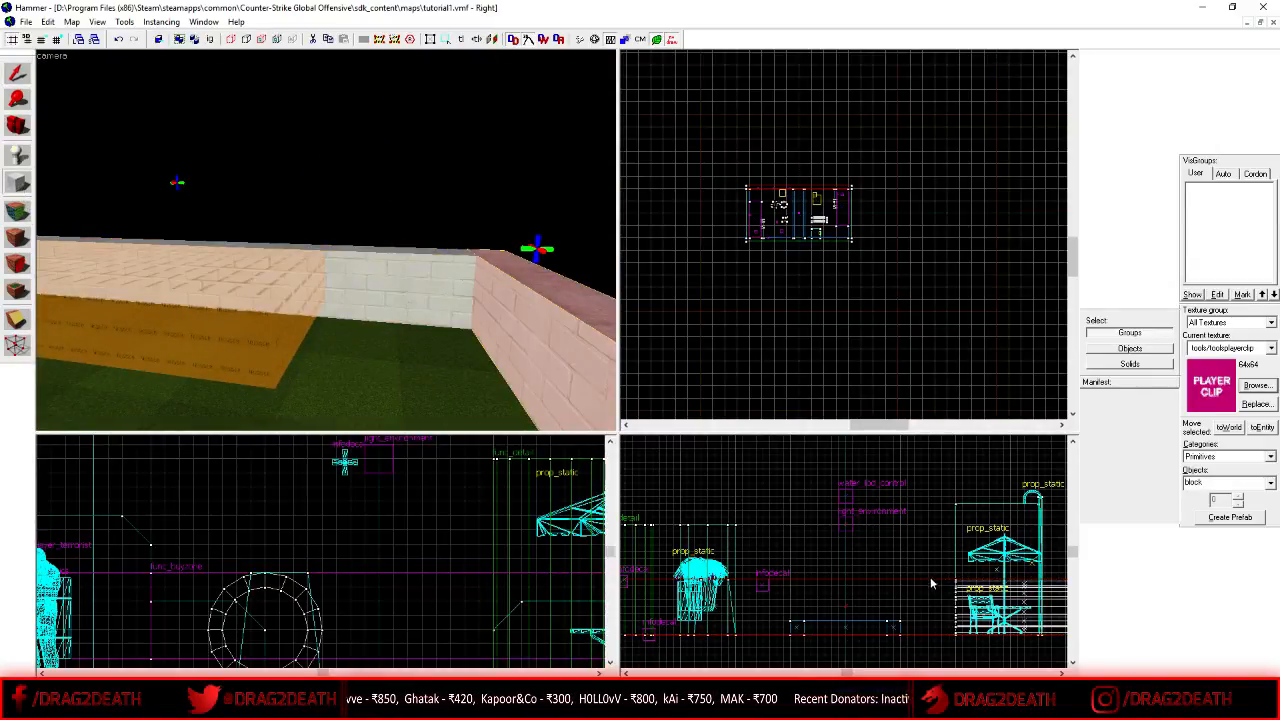
pyautogui.scroll(-2, 931, 503)
pyautogui.scroll(-3, 380, 555)
pyautogui.scroll(10, 446, 542)
pyautogui.moveTo(484, 488); pyautogui.dragTo(545, 603)
pyautogui.press('z')
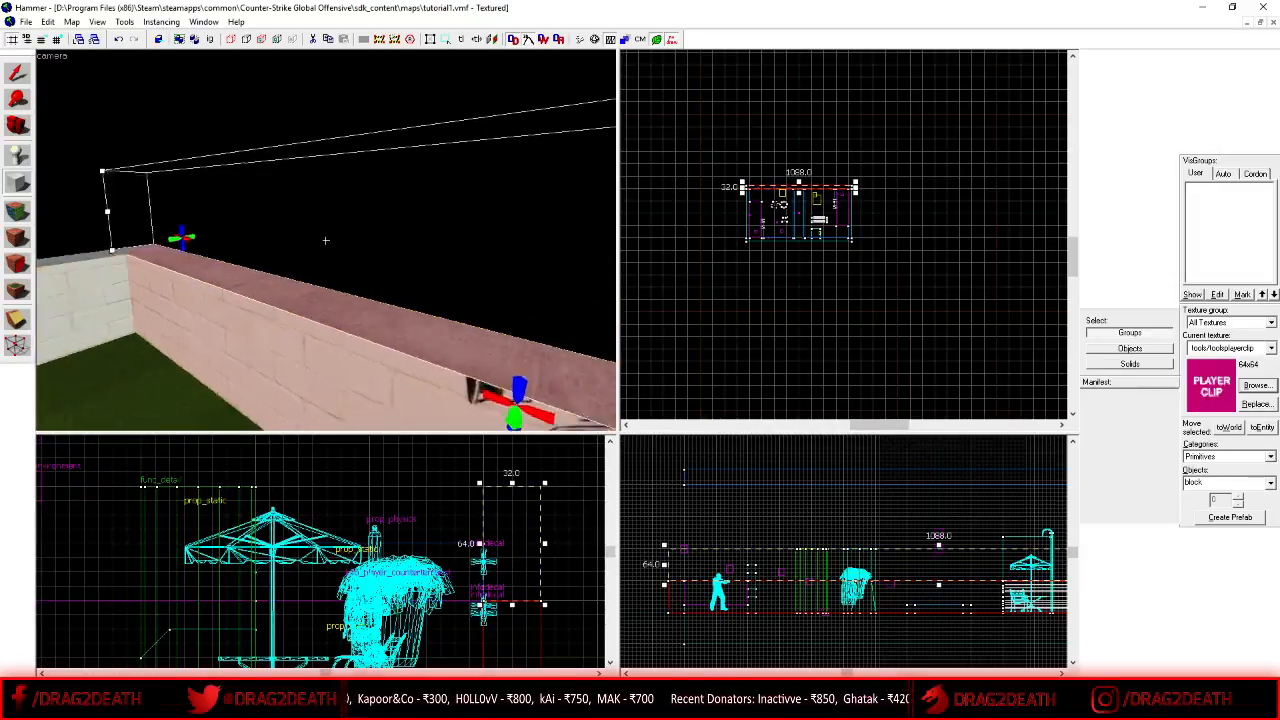
pyautogui.press('s')
pyautogui.click(17, 73)
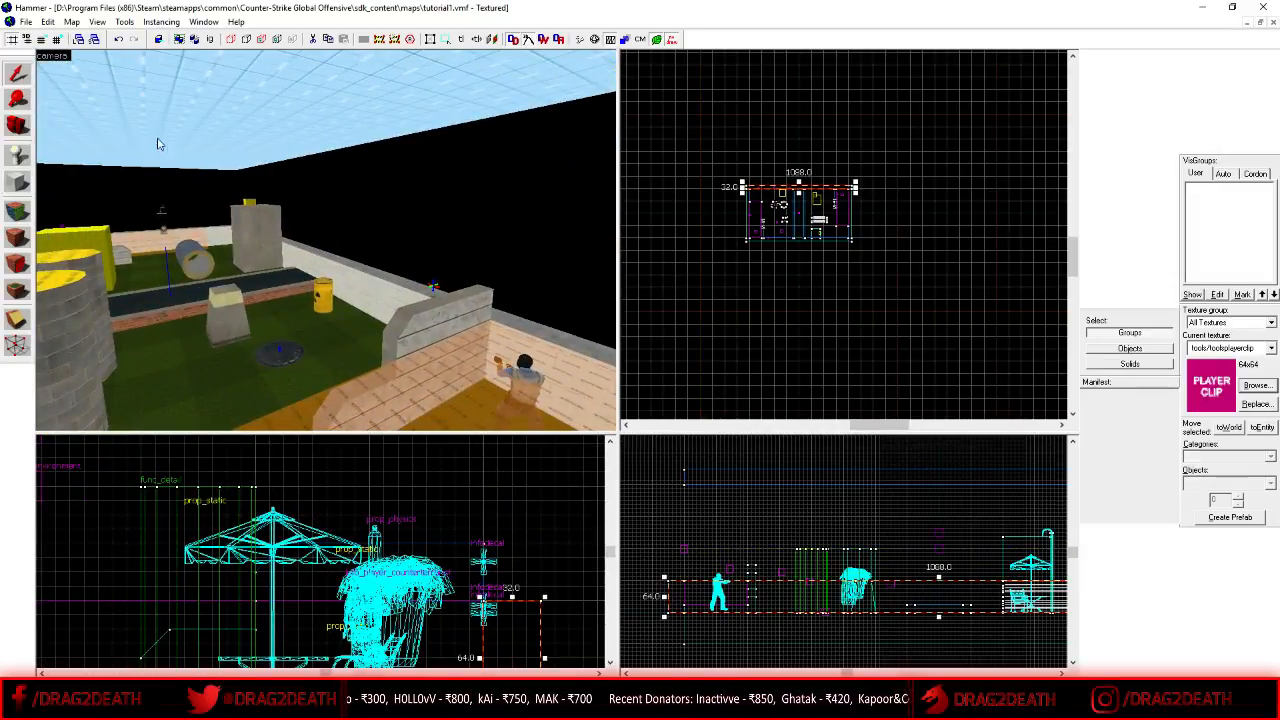
# - Select all four outer walls of the room together
pyautogui.press('z')
pyautogui.press('w')
pyautogui.press('z')
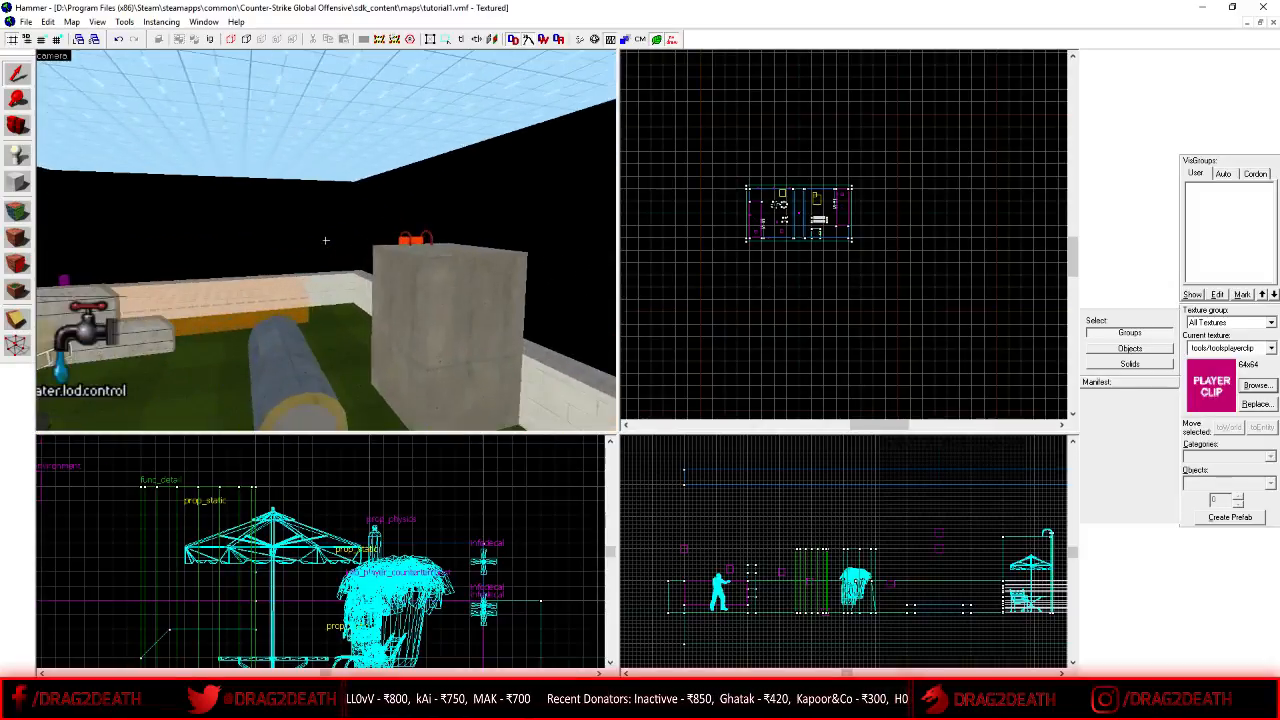
pyautogui.click(340, 289)
pyautogui.keyDown('ctrl'); pyautogui.click(552, 370); pyautogui.keyUp('ctrl')
pyautogui.press('z')
pyautogui.press('w')
pyautogui.press('z')
pyautogui.keyDown('ctrl'); pyautogui.click(304, 280); pyautogui.keyUp('ctrl')
pyautogui.keyDown('ctrl'); pyautogui.click(384, 293); pyautogui.keyUp('ctrl')
pyautogui.press('z')
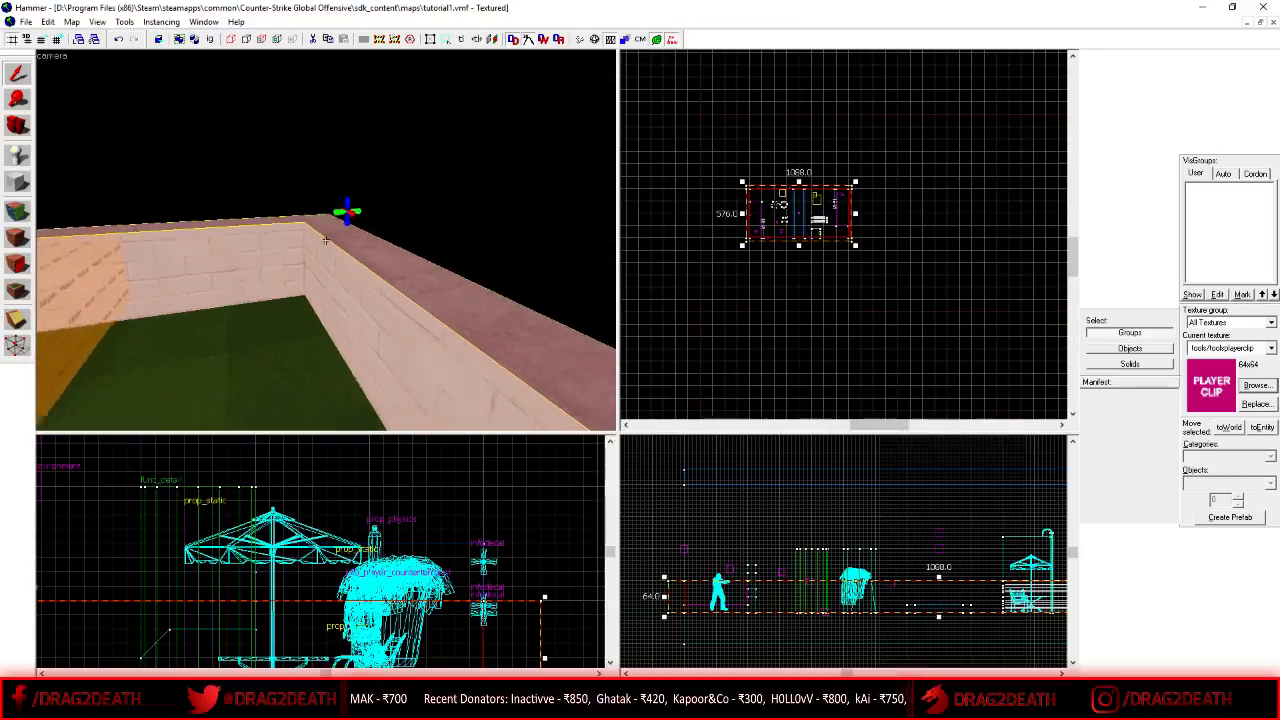
pyautogui.press('w')
pyautogui.press('z')
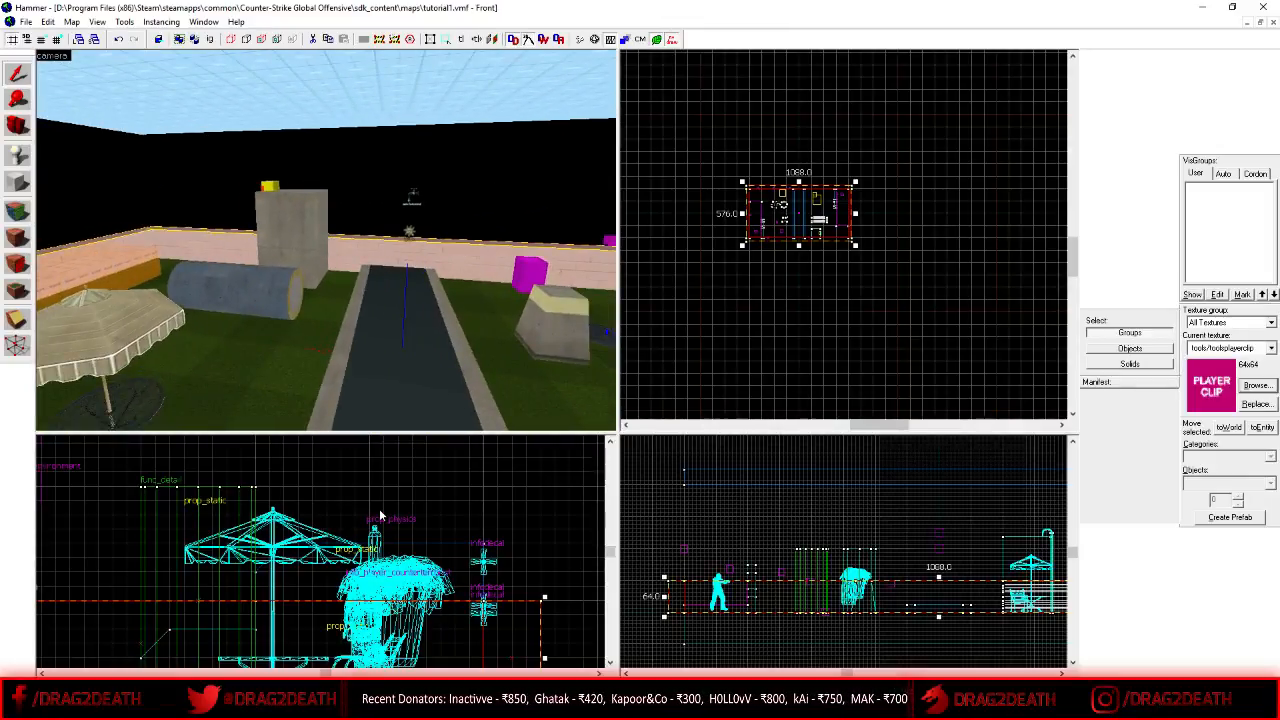
# - Copy the four selected outer walls straight up so the copies sit directly on top of the originals
pyautogui.scroll(-5, 380, 515)
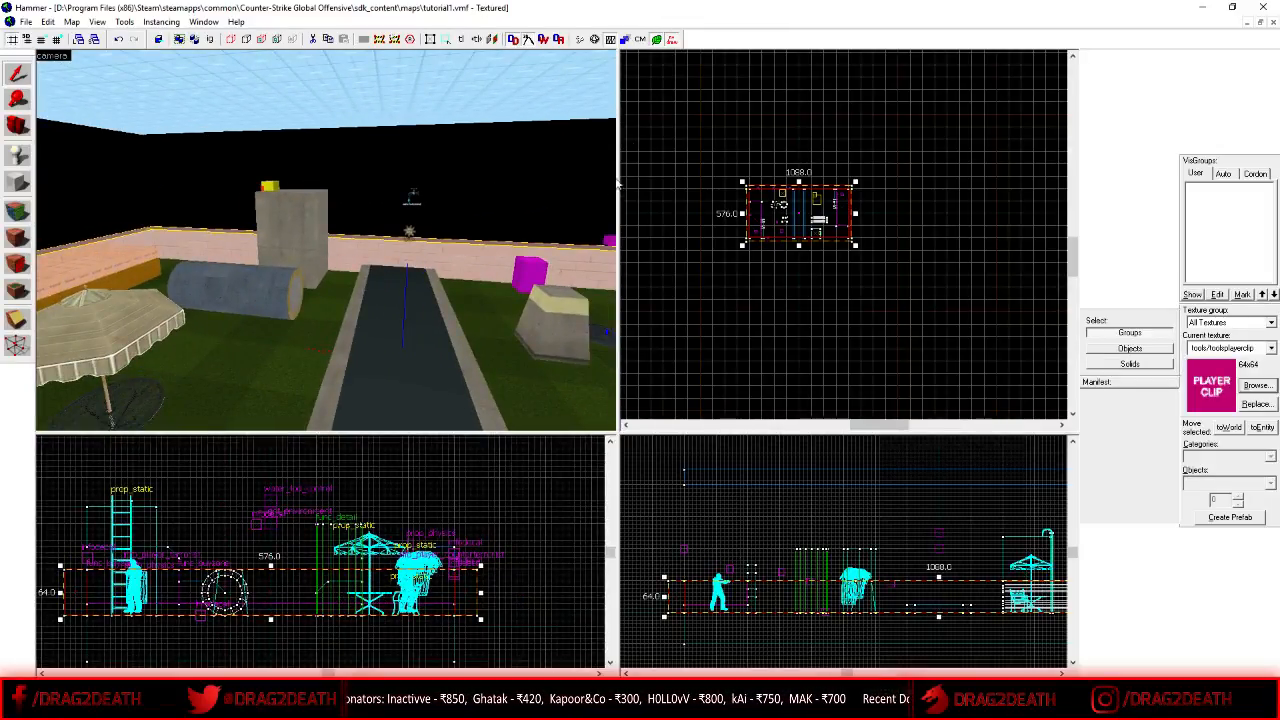
pyautogui.scroll(-2, 180, 540)
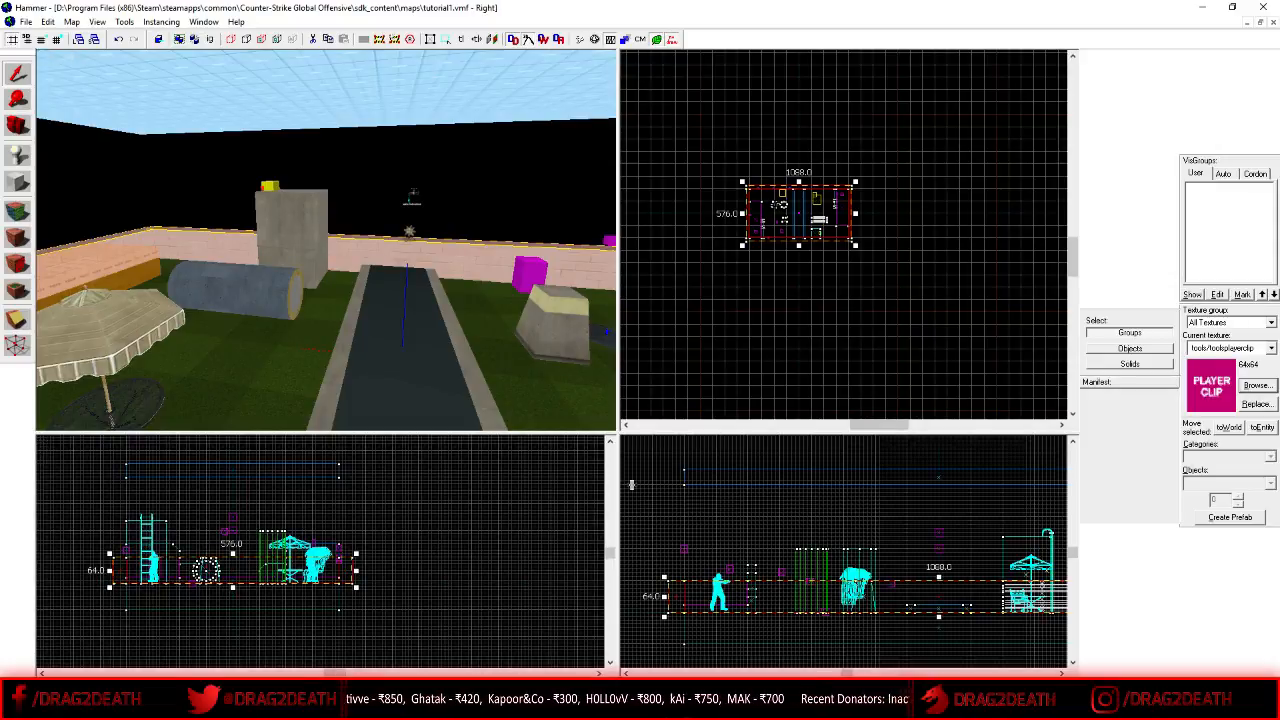
pyautogui.scroll(3, 88, 568)
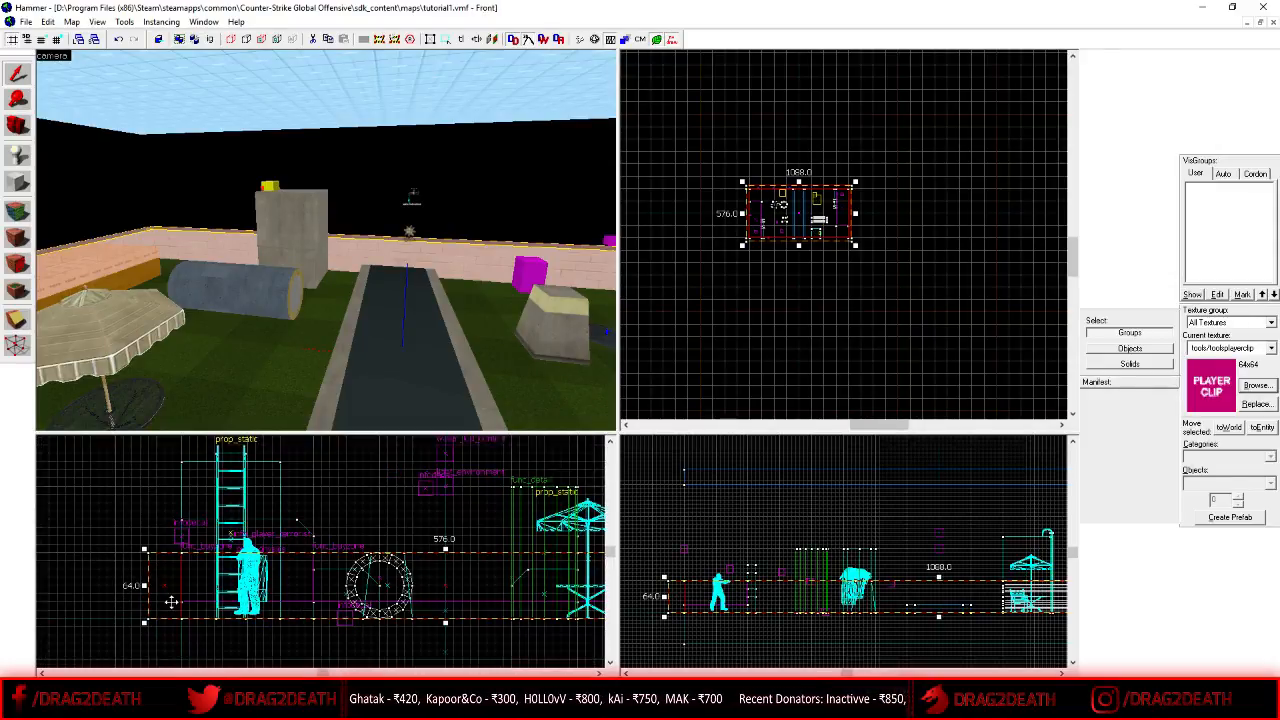
pyautogui.moveTo(172, 603); pyautogui.dragTo(172, 538)
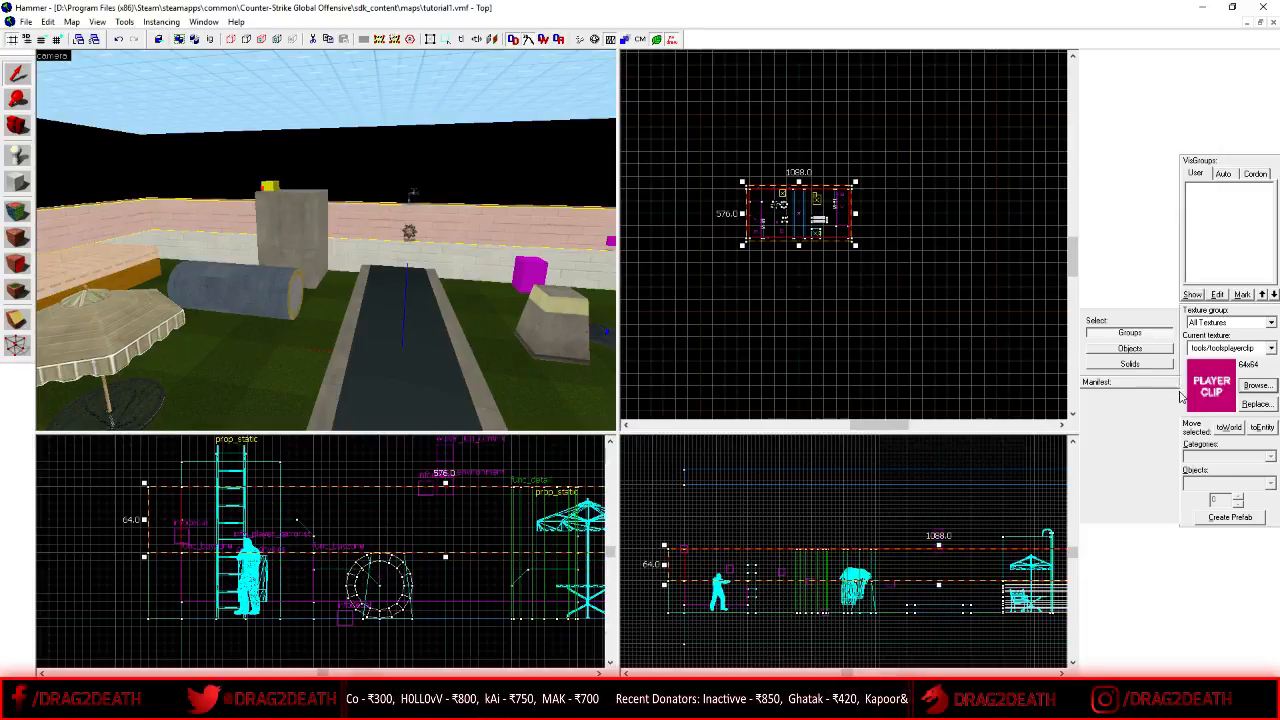
# - Apply the tools/toolsplayerclip texture to the copied upper walls
pyautogui.click(17, 243)
pyautogui.press('z')
pyautogui.press('s')
pyautogui.press('w')
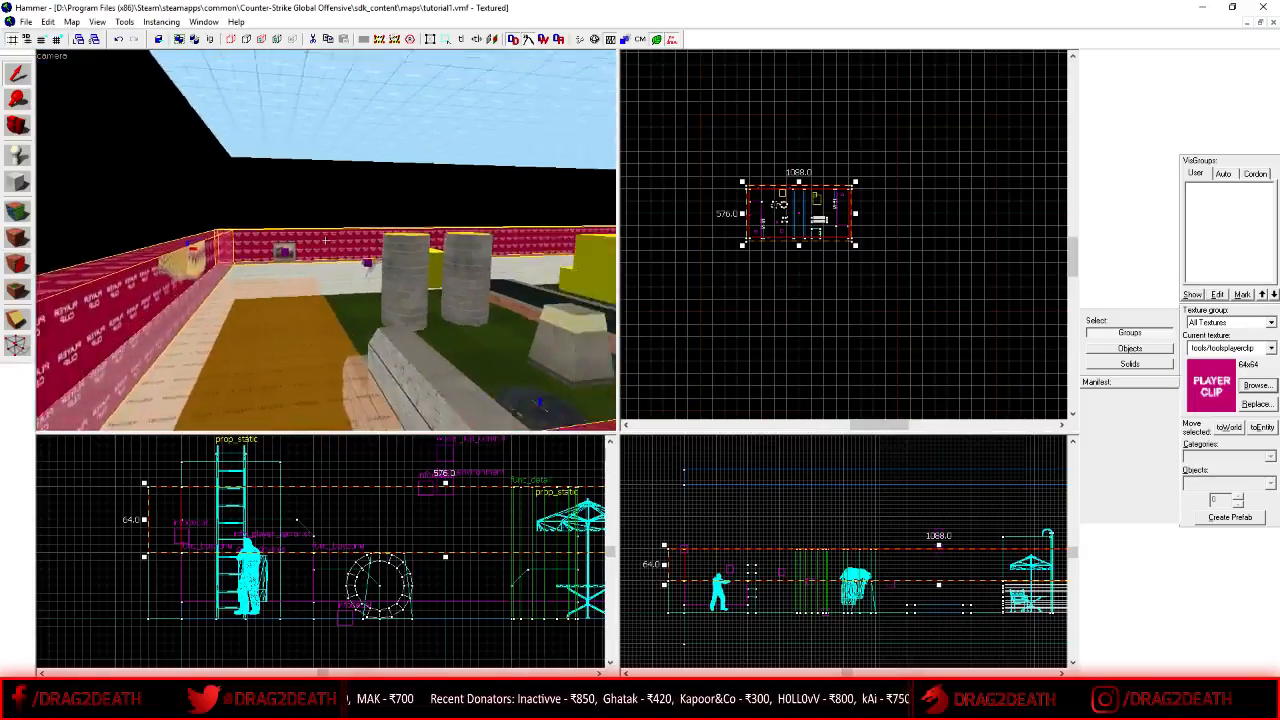
# - Stretch the player clip walls upward to the sky ceiling and clear the selection
pyautogui.scroll(-2, 430, 598)
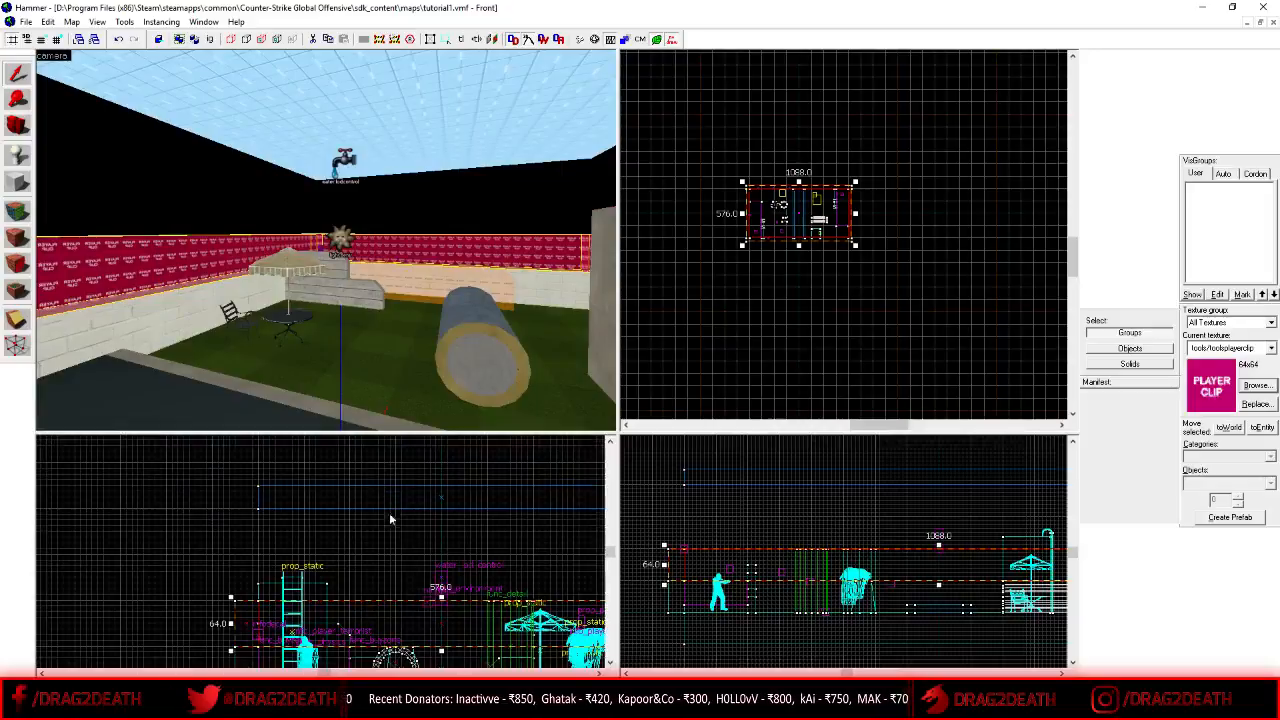
pyautogui.moveTo(441, 597); pyautogui.dragTo(441, 506)
pyautogui.press('Escape')
# - Delete the dragon-head decal on the end wall and the decal on the side wall near the yellow barrel
pyautogui.press('z')
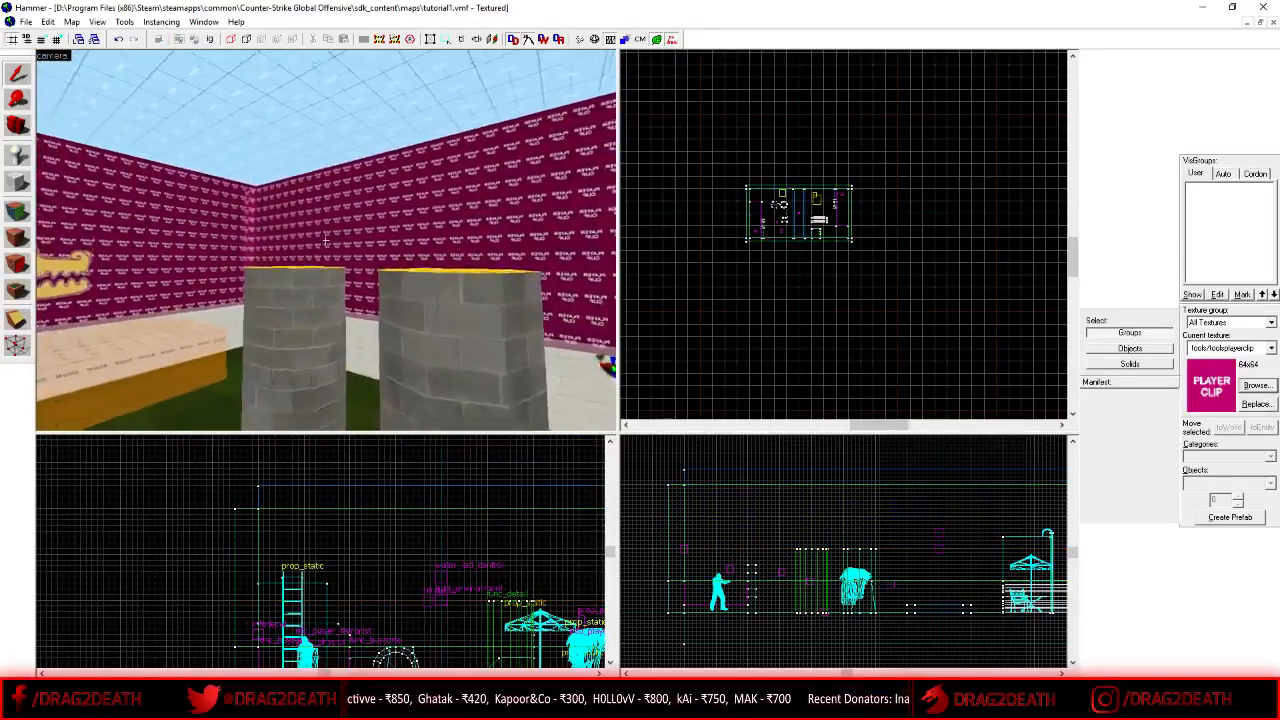
pyautogui.press('w')
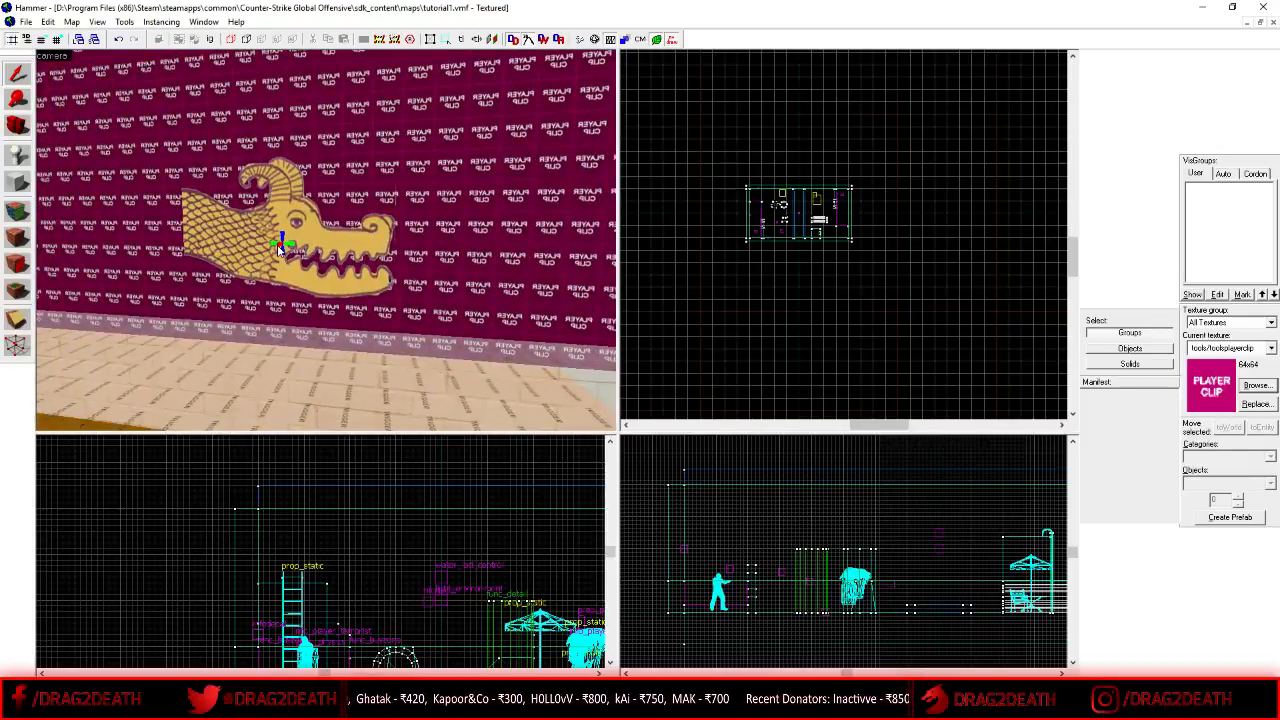
pyautogui.click(281, 250)
pyautogui.press('Delete')
pyautogui.press('z')
pyautogui.press('s')
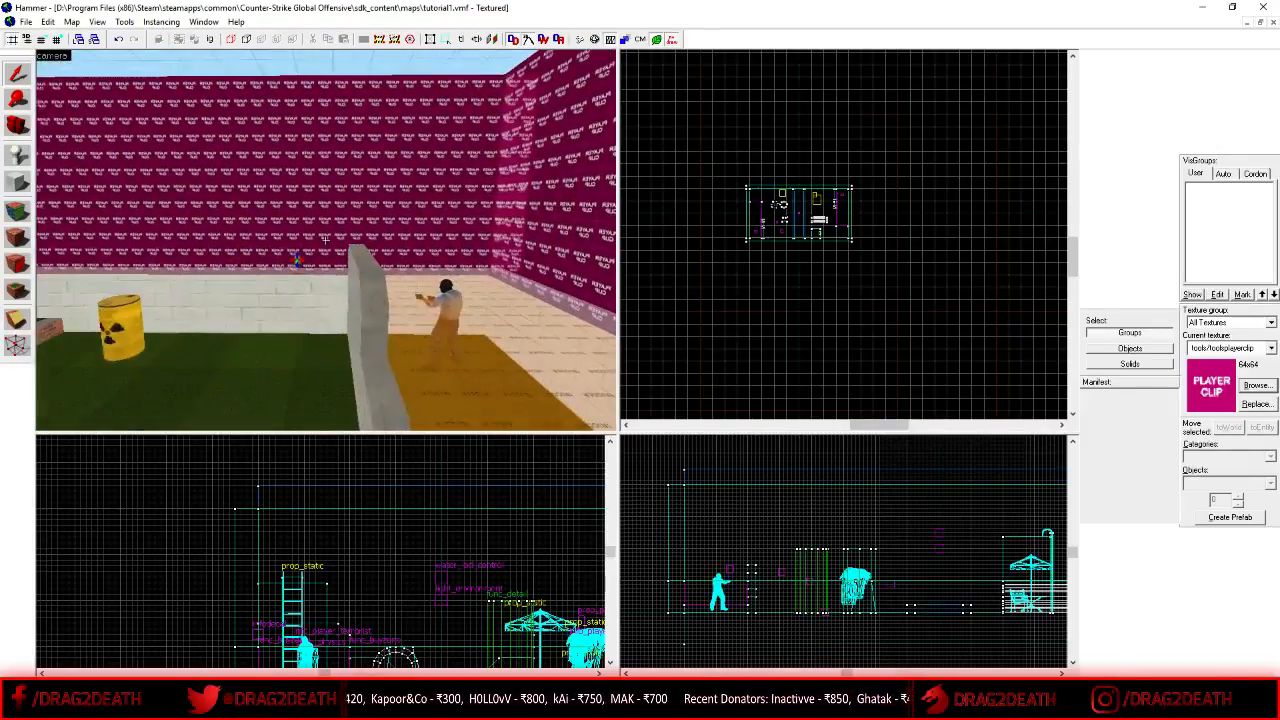
pyautogui.press('w')
pyautogui.press('z')
pyautogui.click(341, 258)
pyautogui.press('Delete')
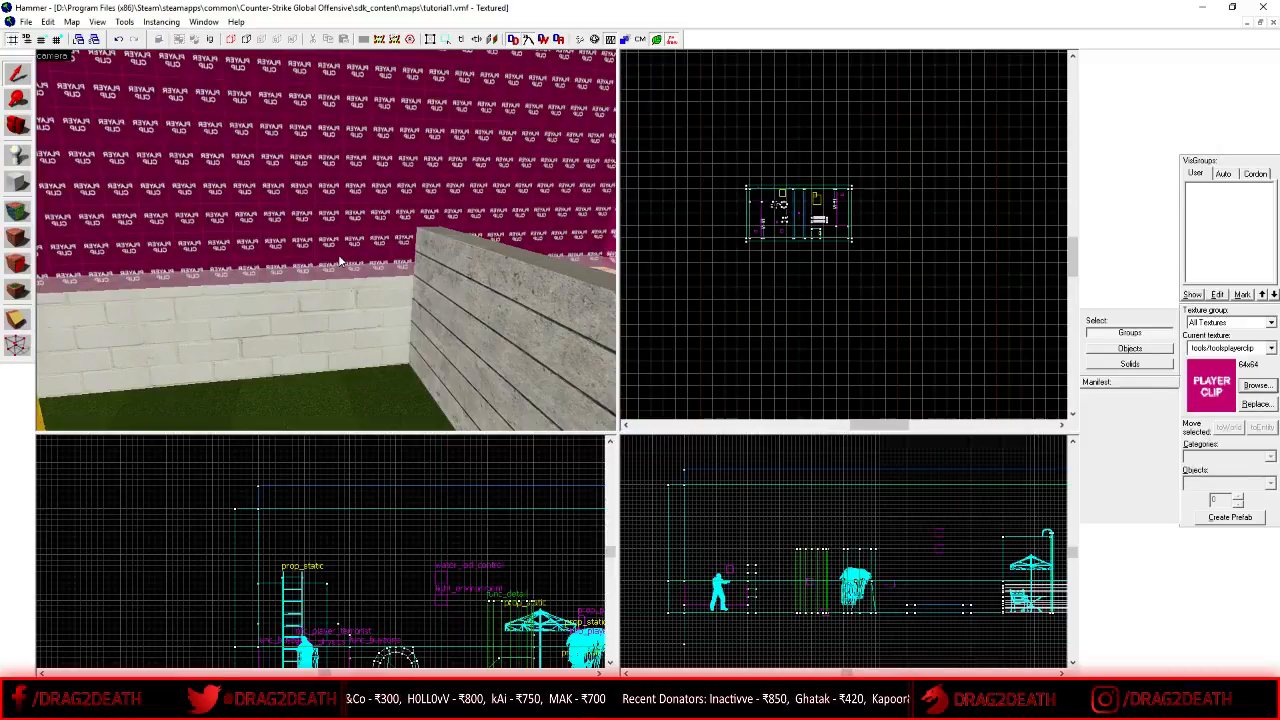
# - Delete two more decals on the outer walls, including the one on the white brick behind the round pillars
pyautogui.press('z')
pyautogui.press('w')
pyautogui.press('z')
pyautogui.click(296, 258)
pyautogui.press('Delete')
pyautogui.press('z')
pyautogui.click(318, 282)
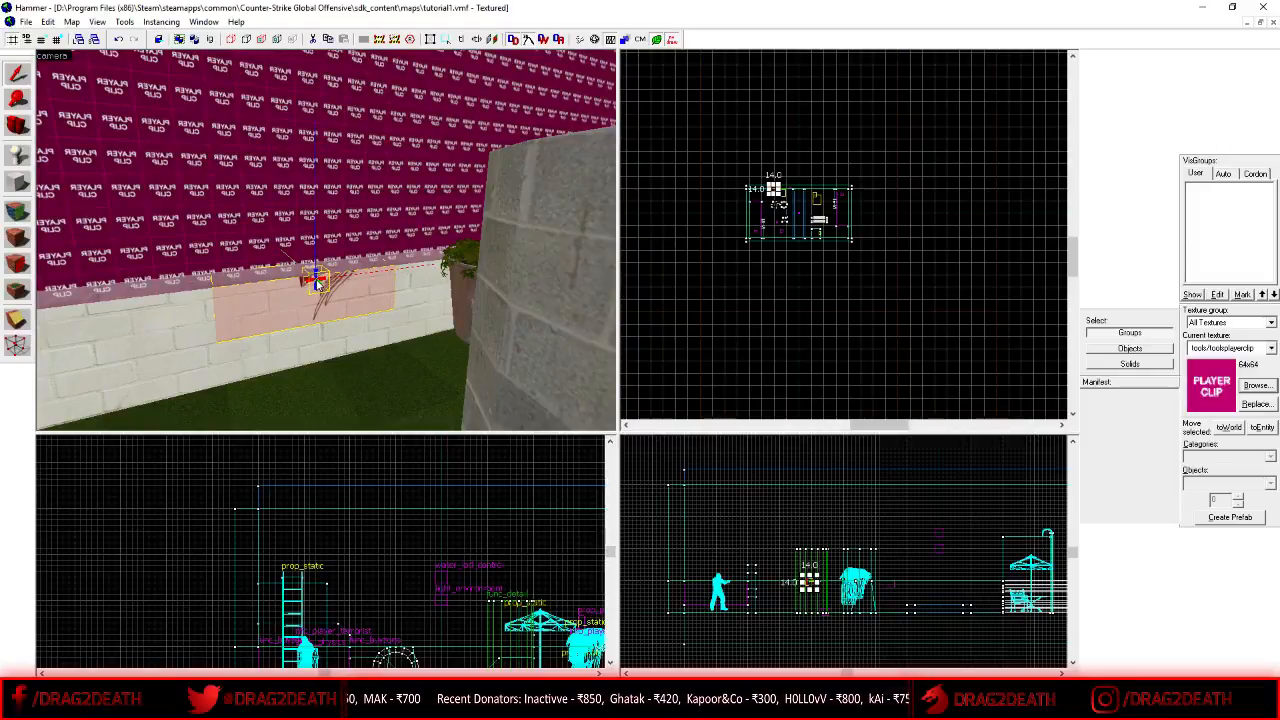
pyautogui.press('Delete')
# - Move the remaining decal on the long outer wall down onto the white brick below the player clip and clear the selection
pyautogui.press('z')
pyautogui.press('w')
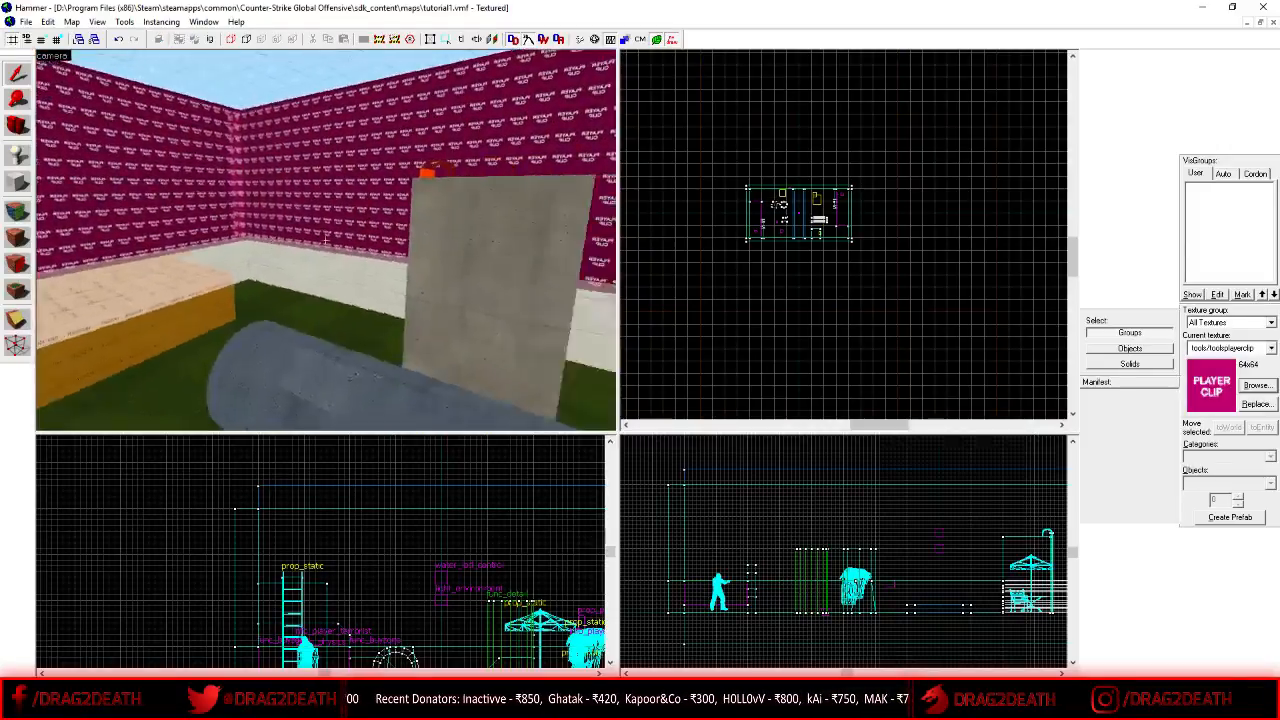
pyautogui.press('z')
pyautogui.click(390, 218)
pyautogui.moveTo(387, 217); pyautogui.dragTo(370, 263)
pyautogui.press('Escape')
pyautogui.press('z')
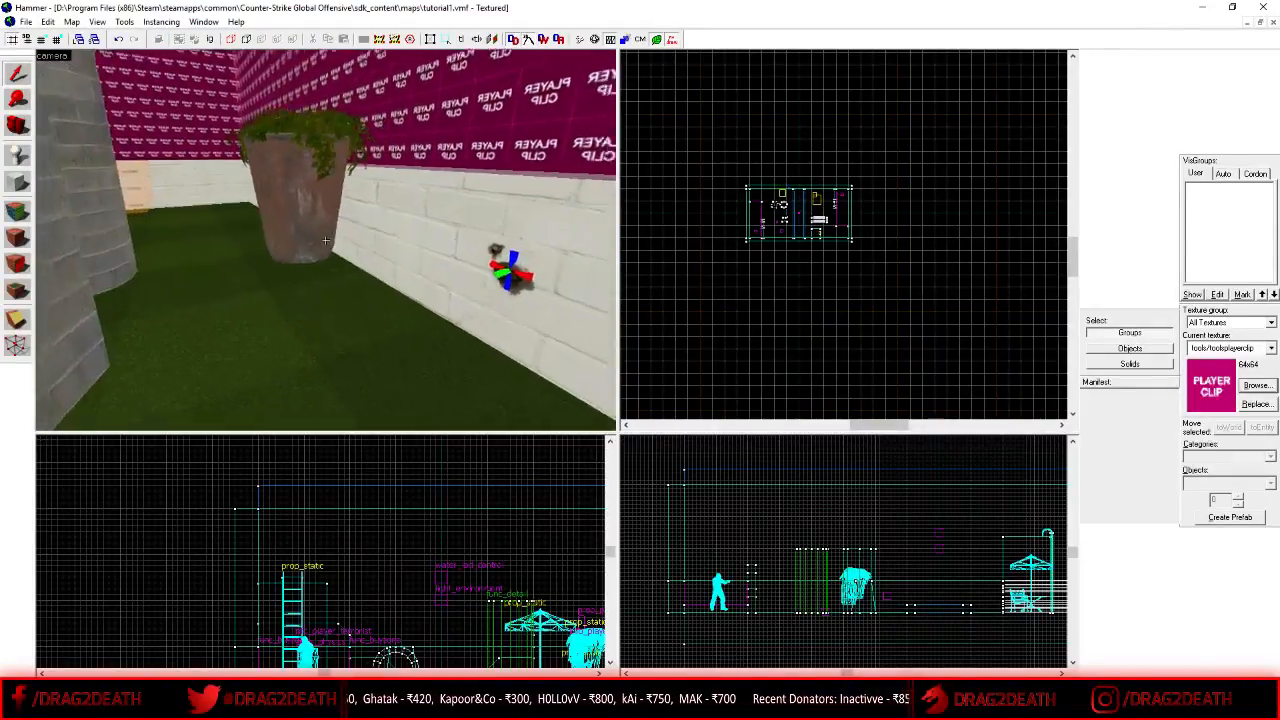
pyautogui.press('s')
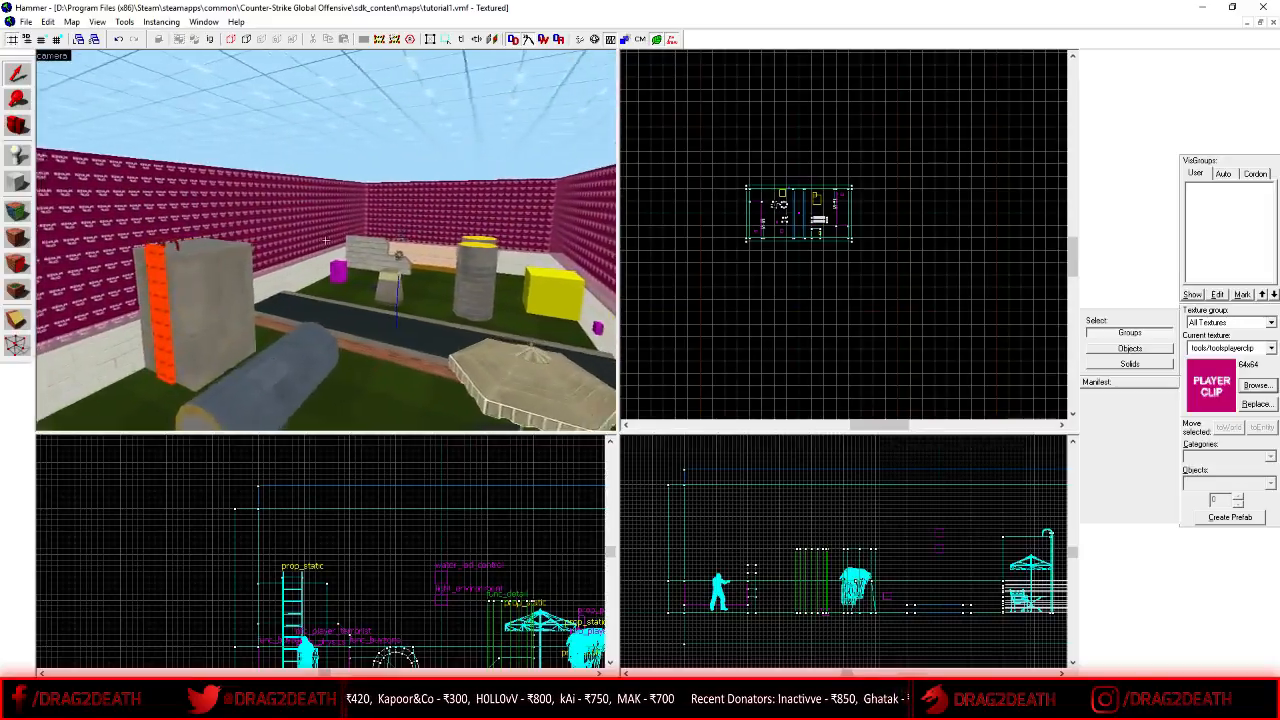
# - Inspect the player clip walls and the sky ceiling from inside and outside the map
pyautogui.press('a')
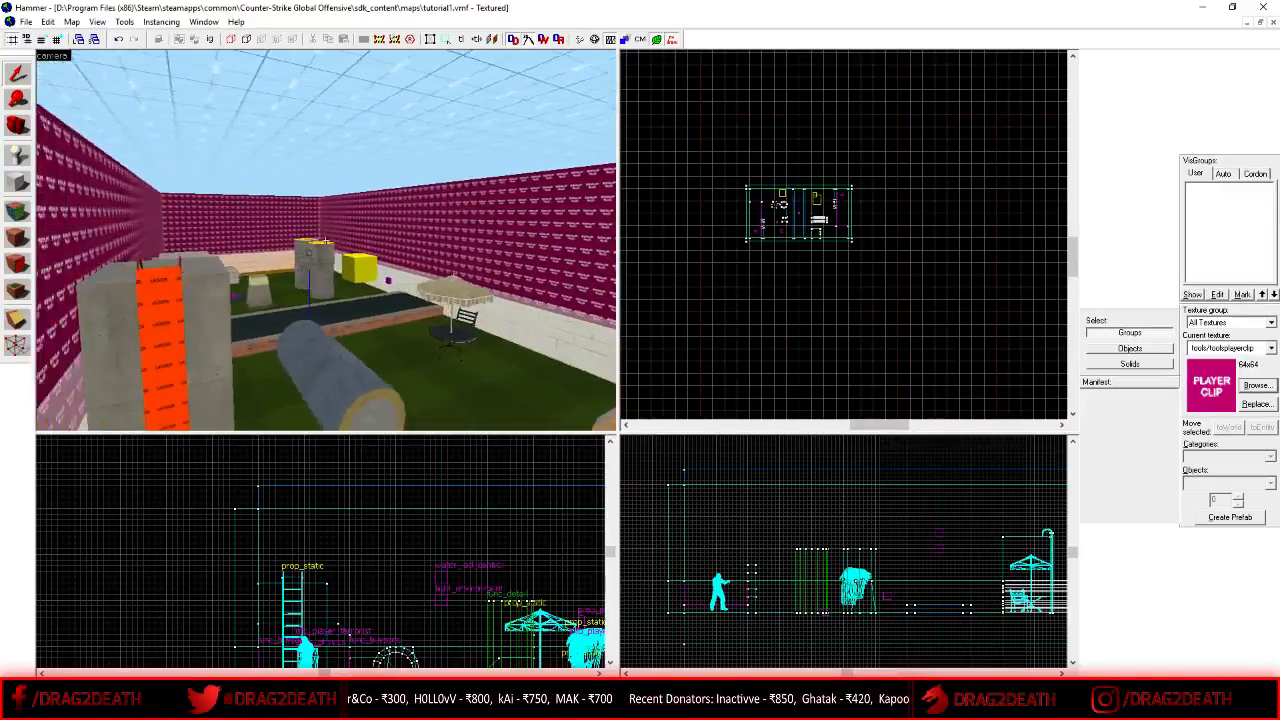
pyautogui.press('a')
pyautogui.press('s')
pyautogui.press('s')
pyautogui.press('z')
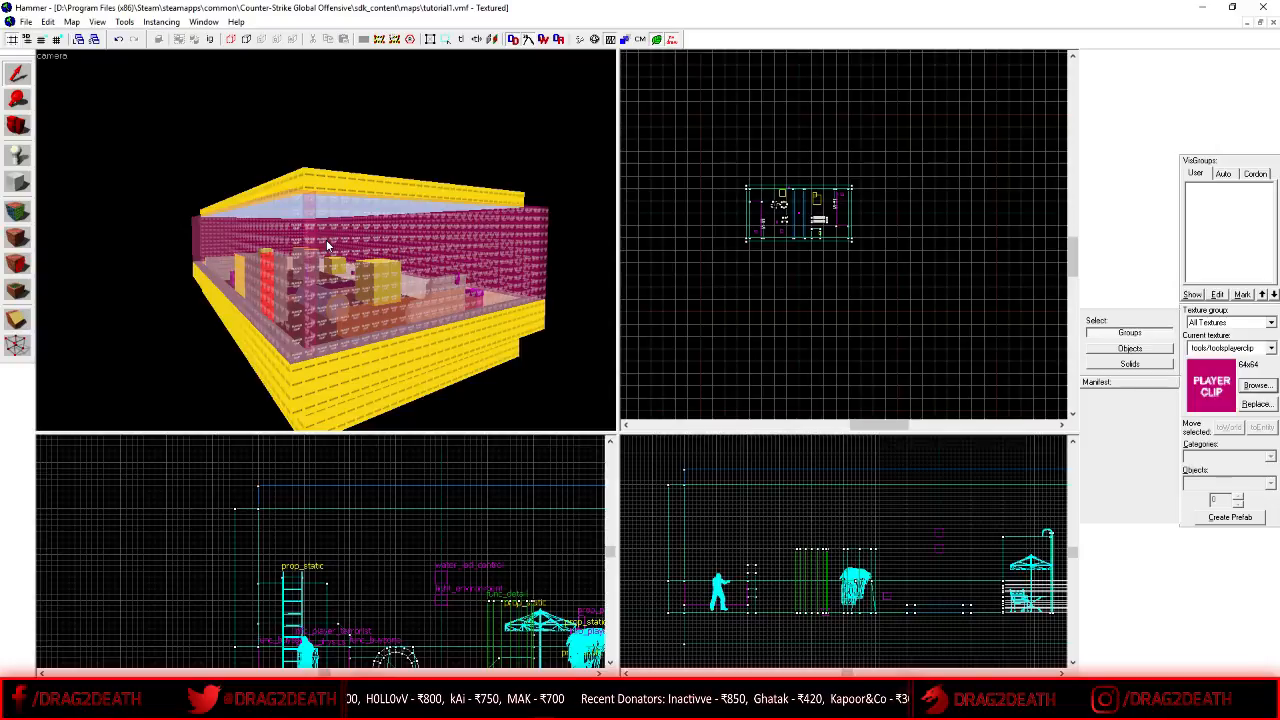
pyautogui.scroll(10, 326, 245)
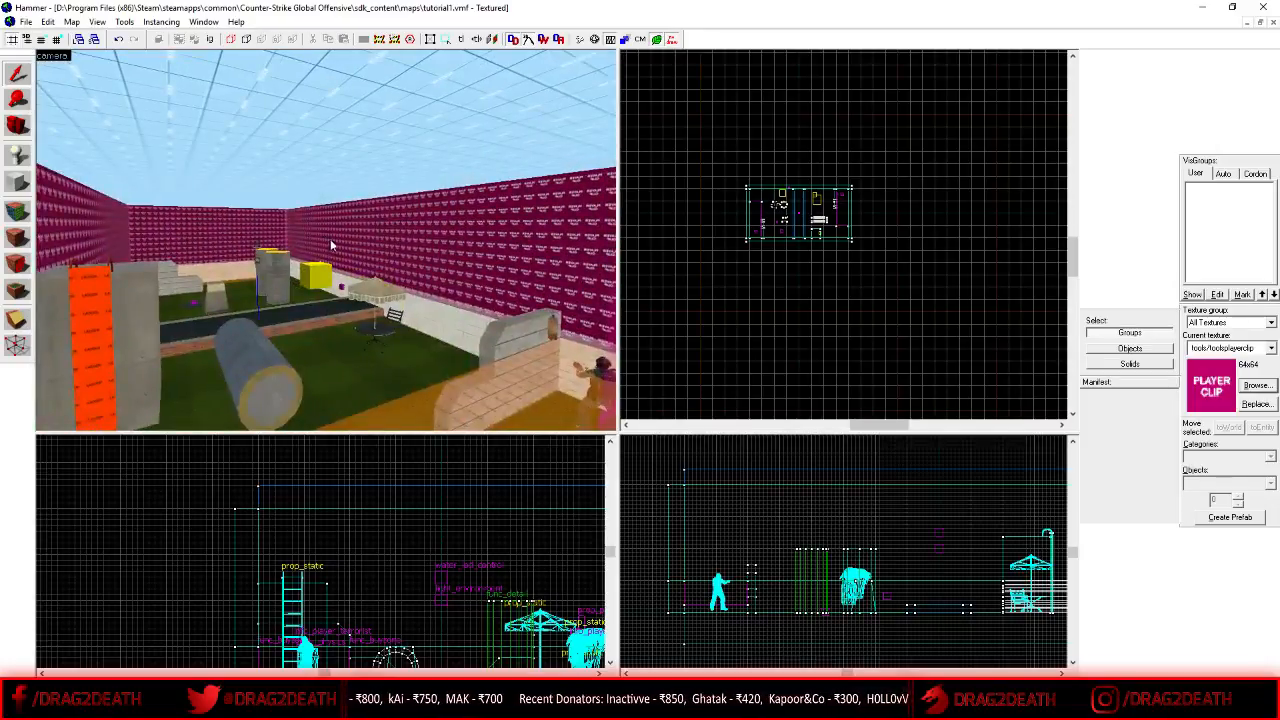
pyautogui.scroll(2, 751, 182)
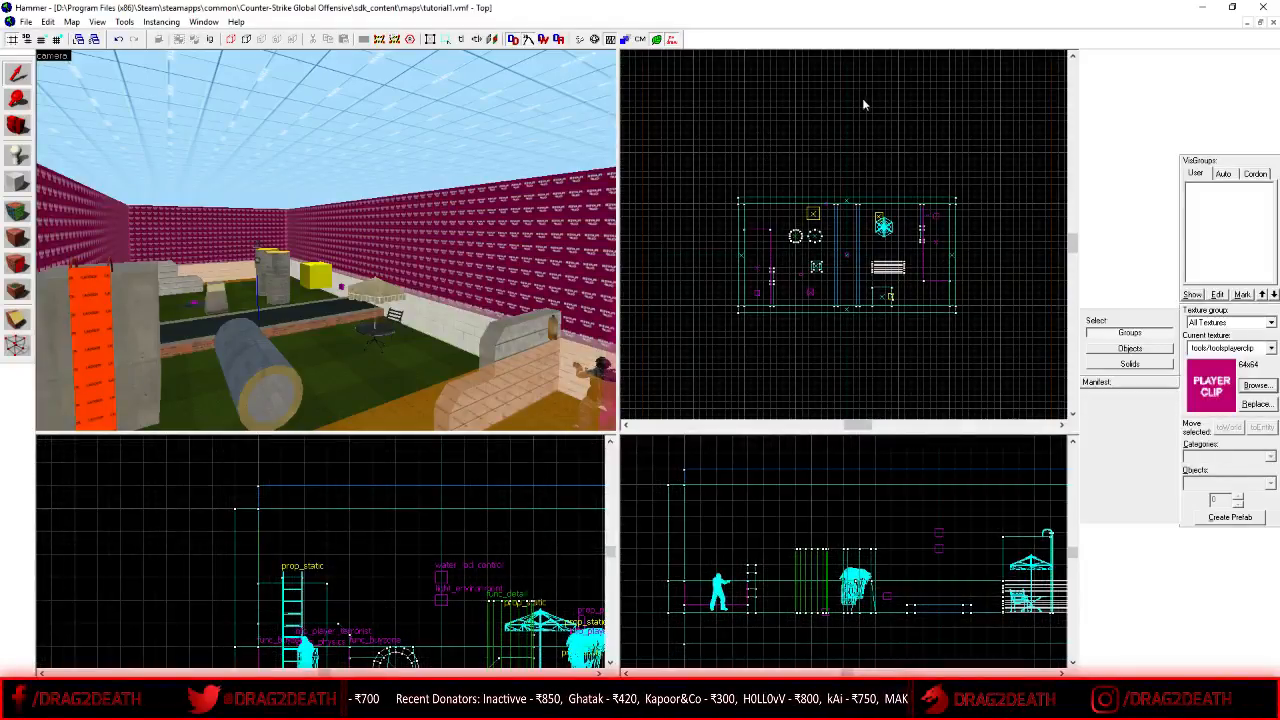
pyautogui.scroll(-5, 99, 627)
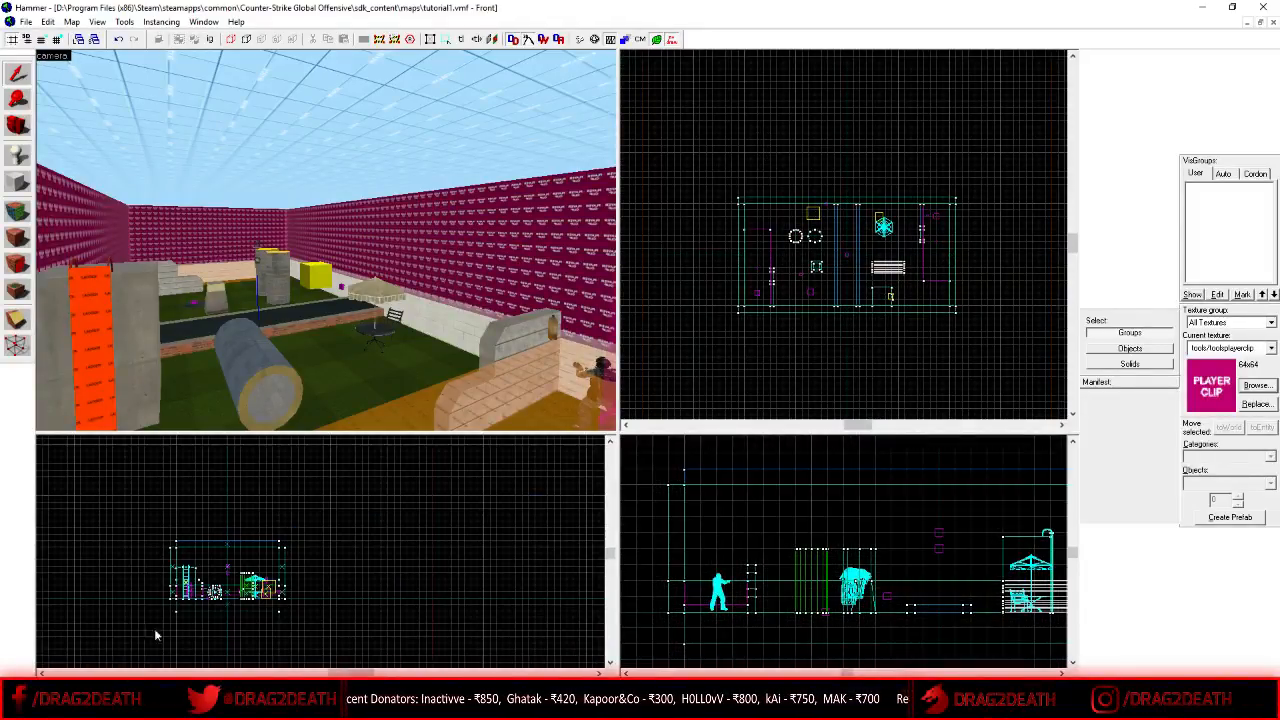
pyautogui.scroll(-5, 325, 240)
pyautogui.press('z')
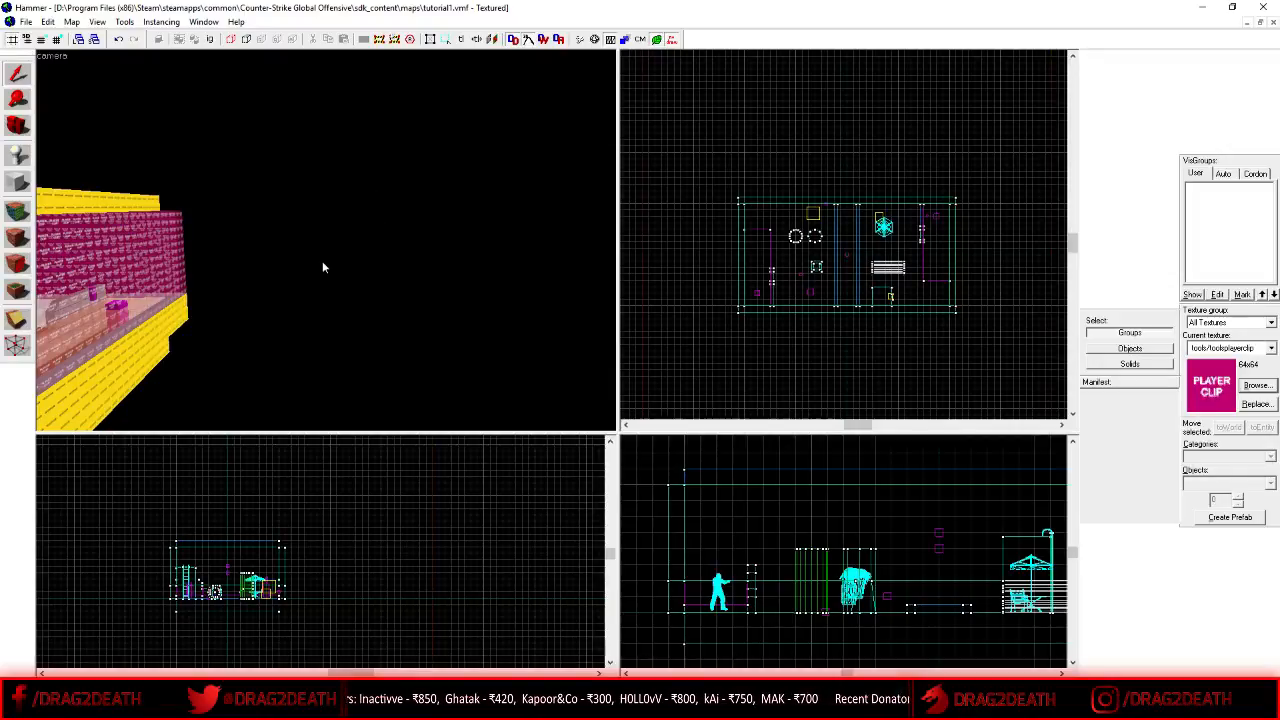
pyautogui.scroll(5, 325, 255)
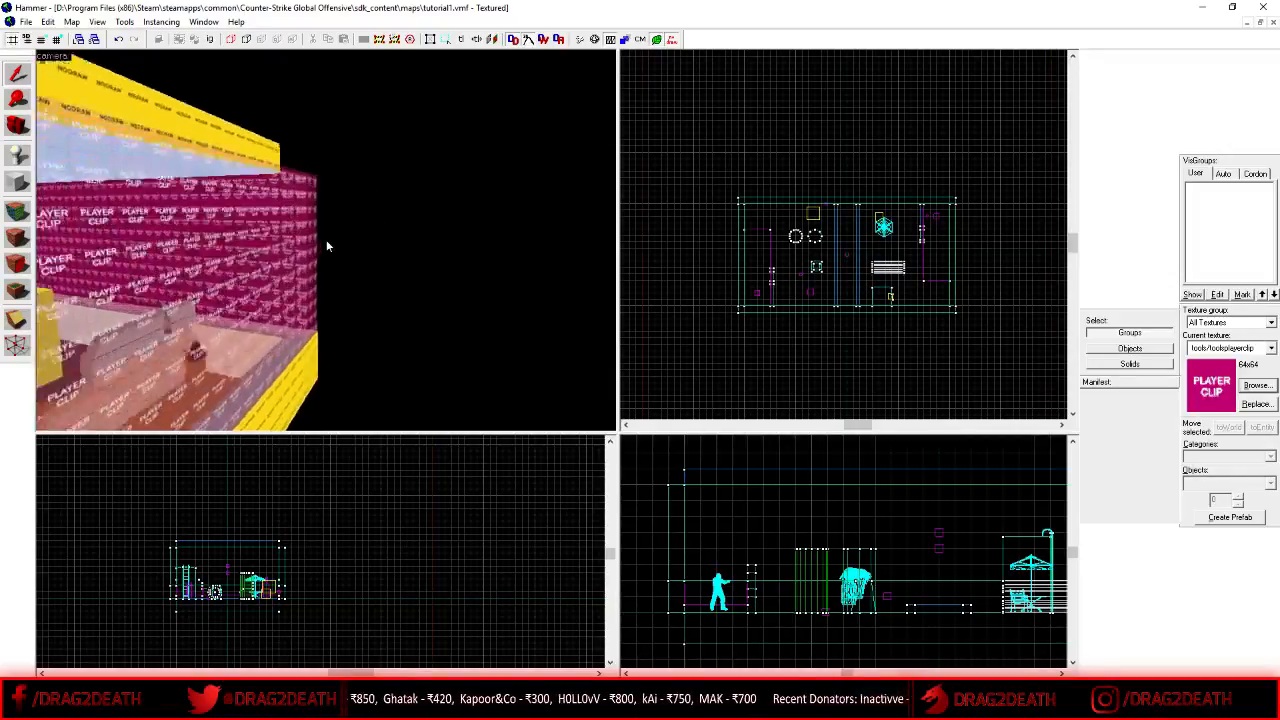
pyautogui.press('z')
pyautogui.press('s')
pyautogui.press('z')
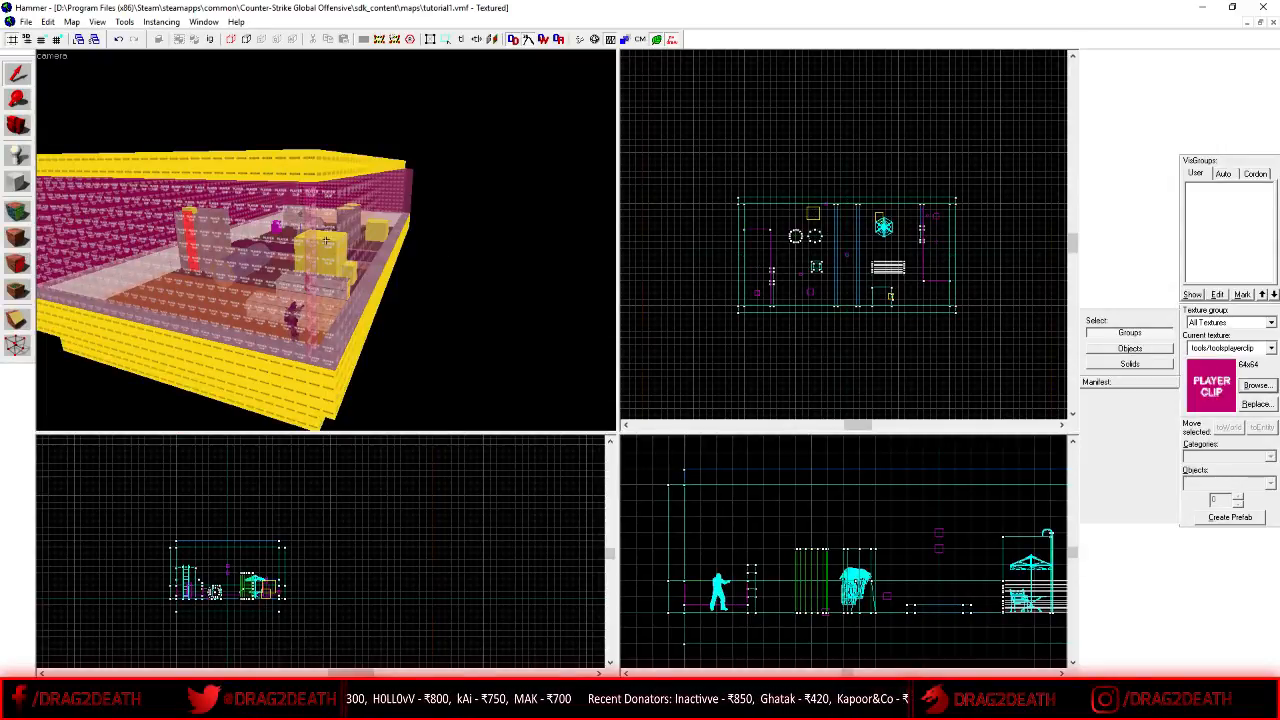
# - Examine the outer corners and edges where the player clip walls meet the sky ceiling and the lowered brick walls
pyautogui.press('z')
pyautogui.press('w')
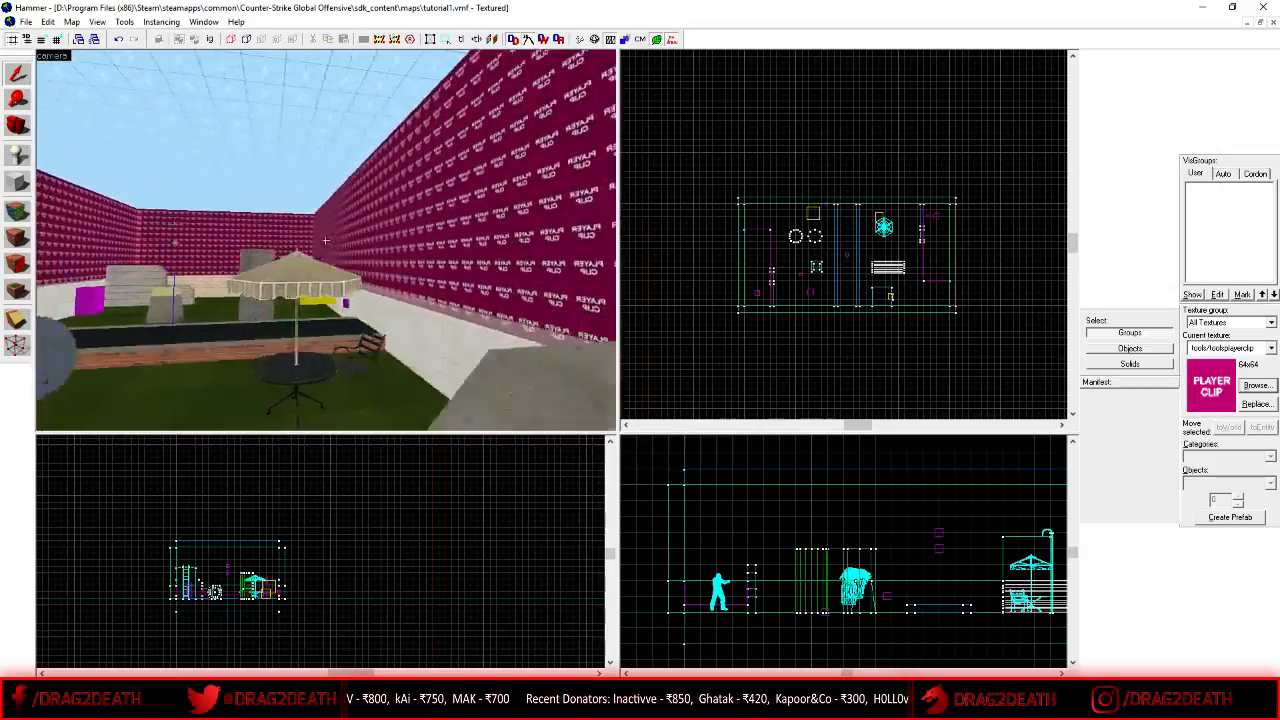
pyautogui.press('z')
pyautogui.press('z')
pyautogui.press('d')
pyautogui.press('a')
pyautogui.press('z')
pyautogui.press('w')
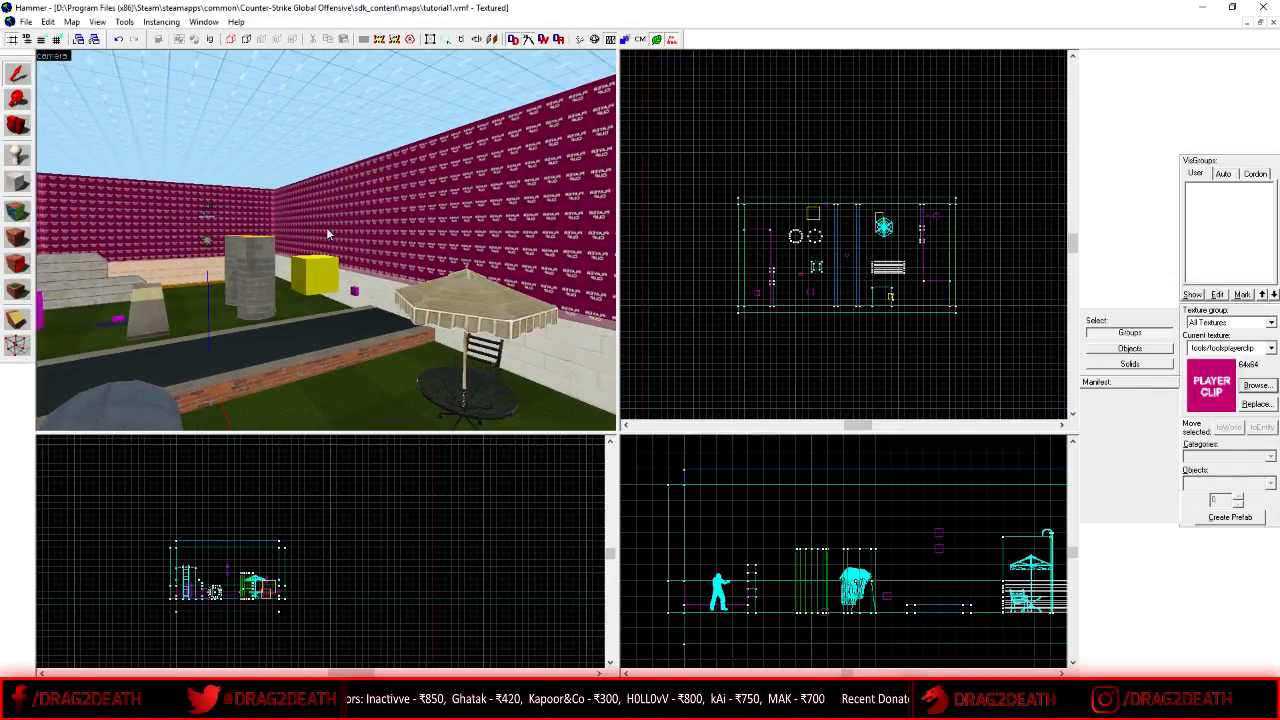
pyautogui.press('z')
pyautogui.press('s')
pyautogui.press('a')
pyautogui.press('z')
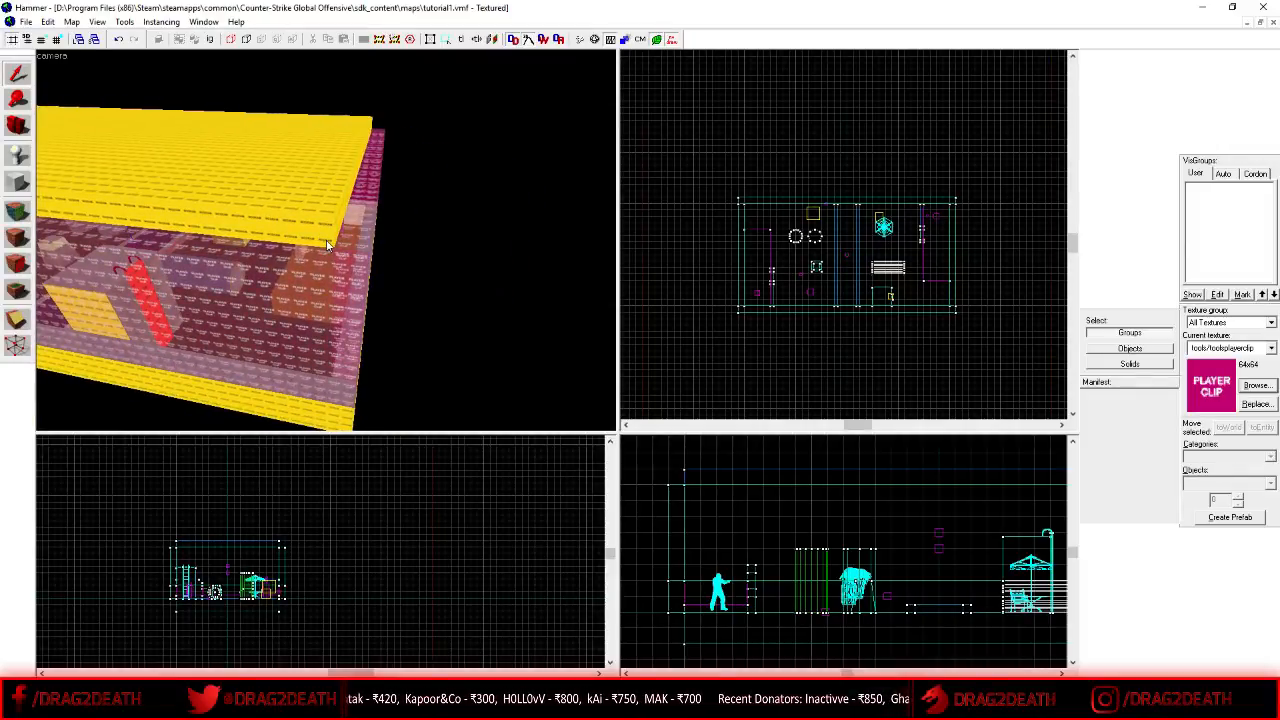
pyautogui.press('z')
pyautogui.press('w')
pyautogui.press('s')
pyautogui.press('s')
pyautogui.press('z')
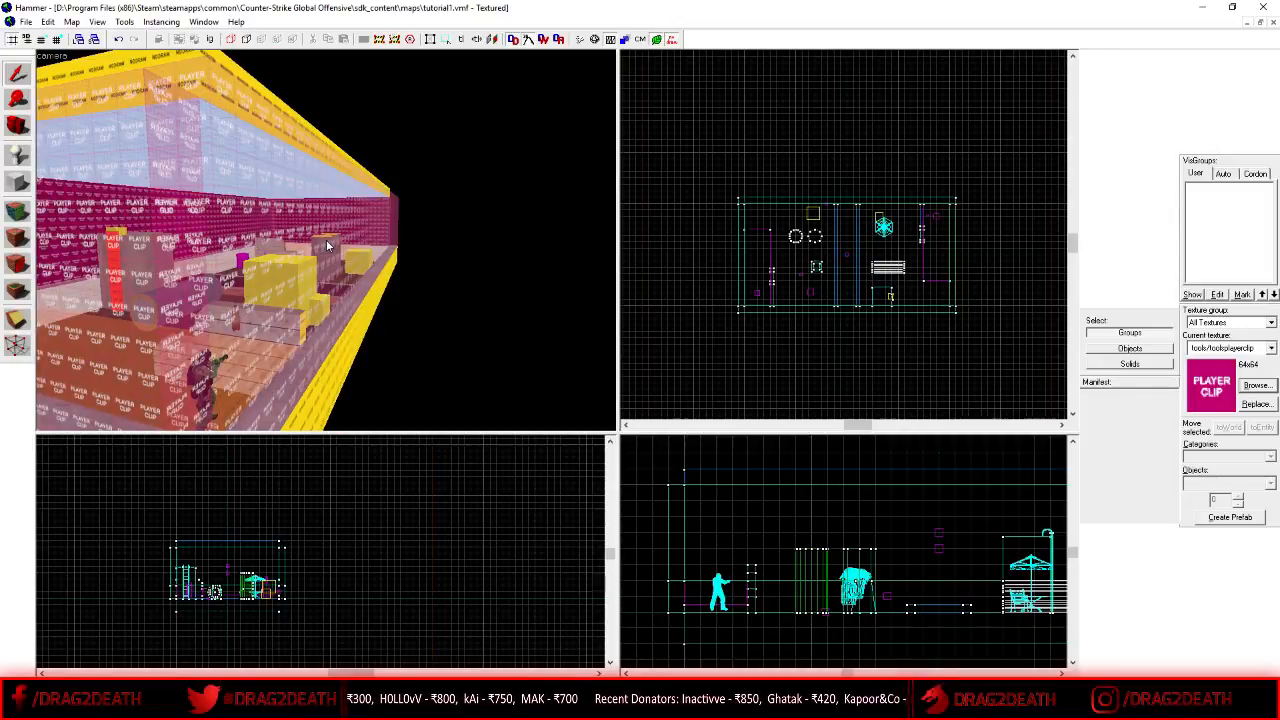
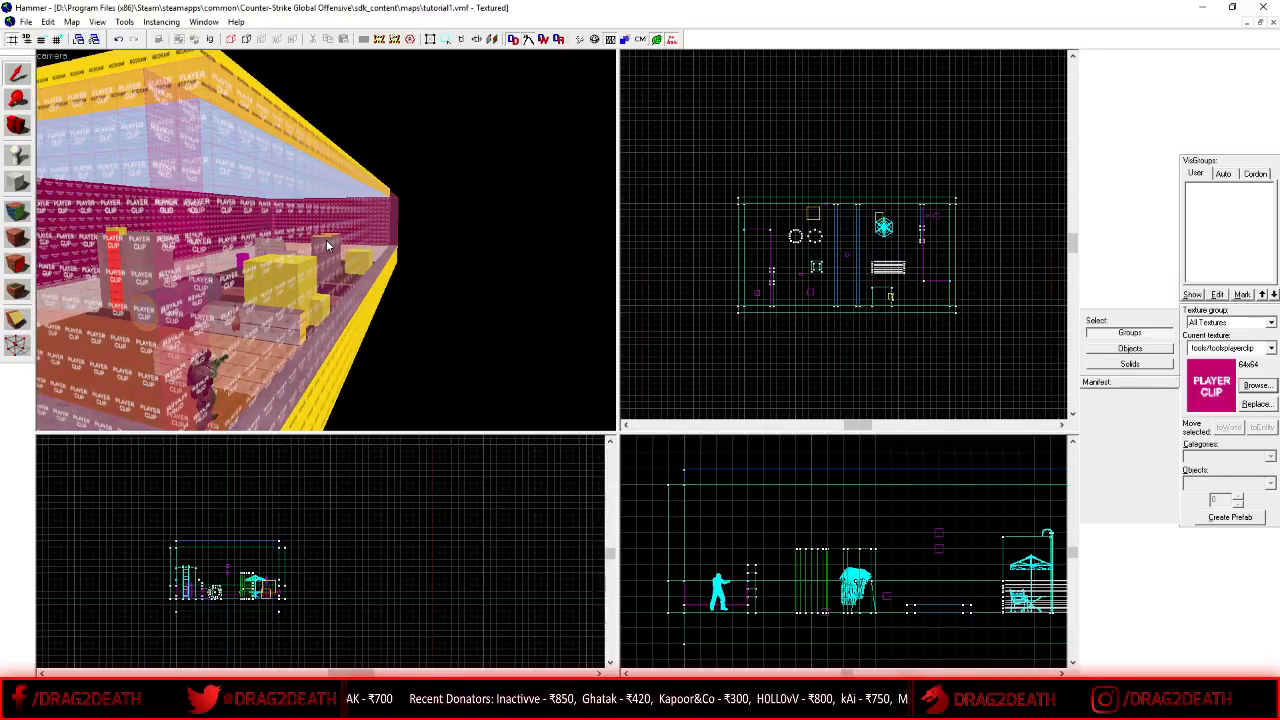
pyautogui.press('s')
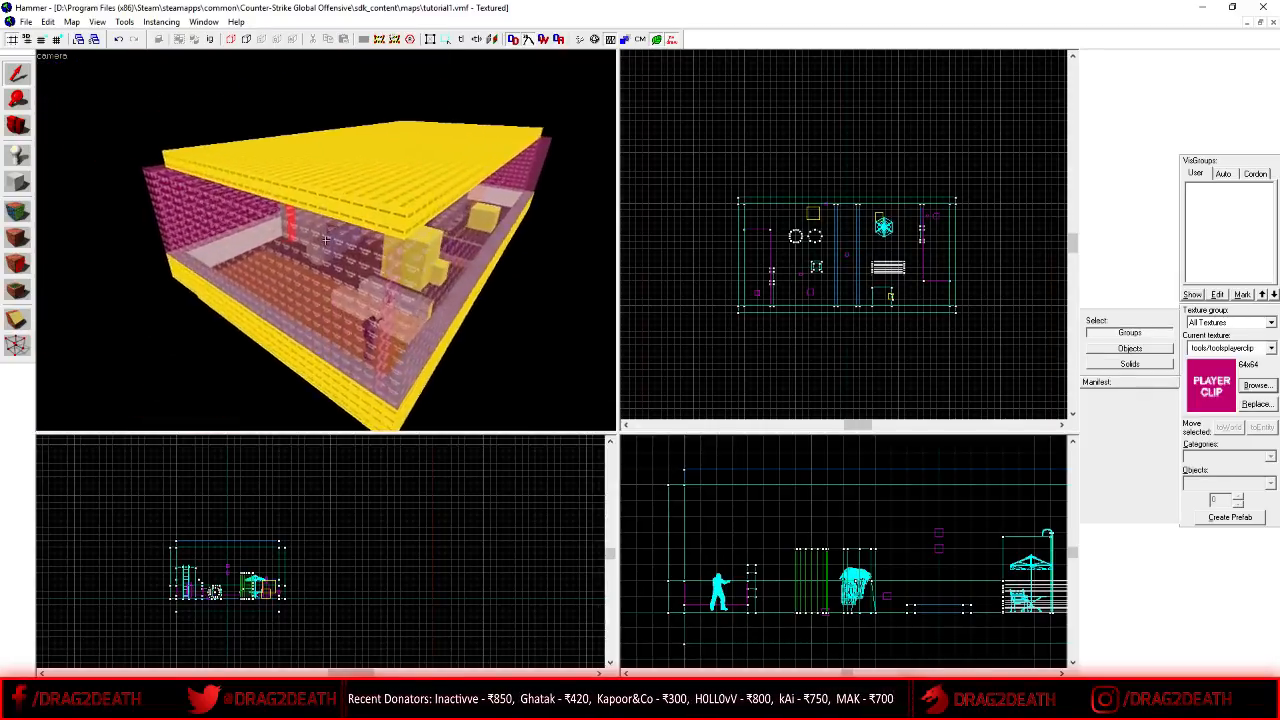
pyautogui.press('w')
pyautogui.press('a')
pyautogui.press('d')
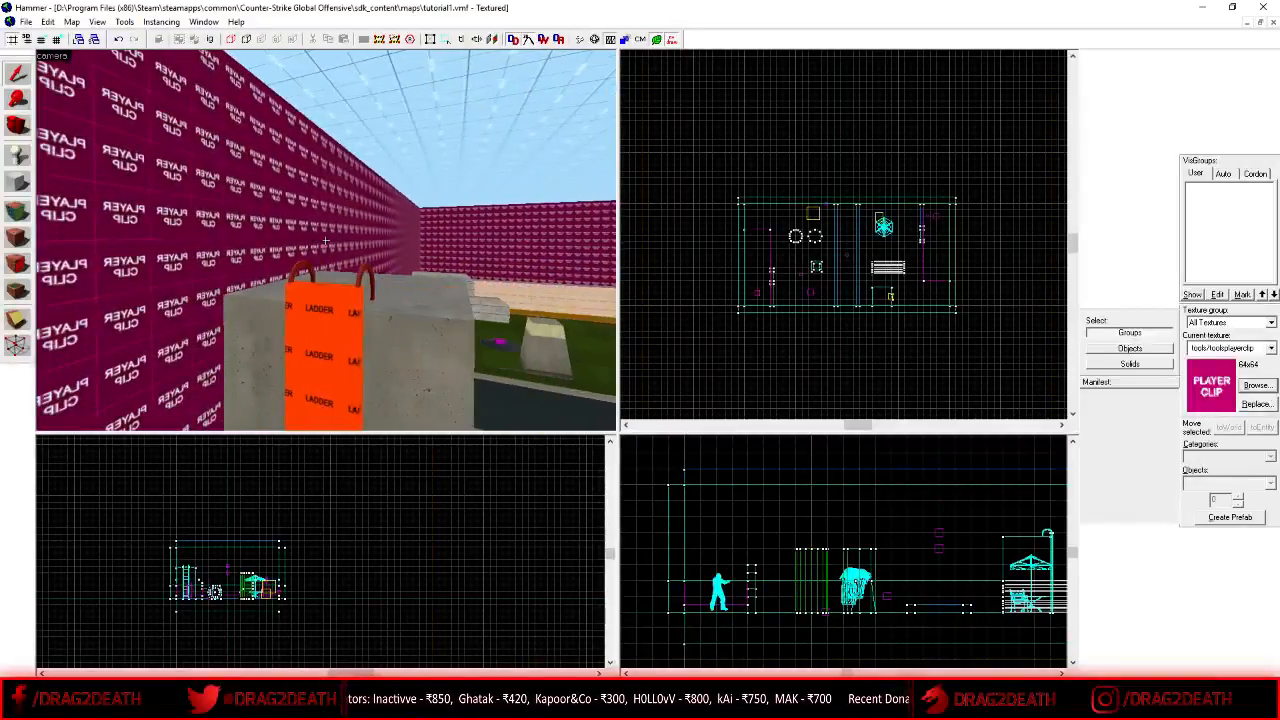
pyautogui.press('a')
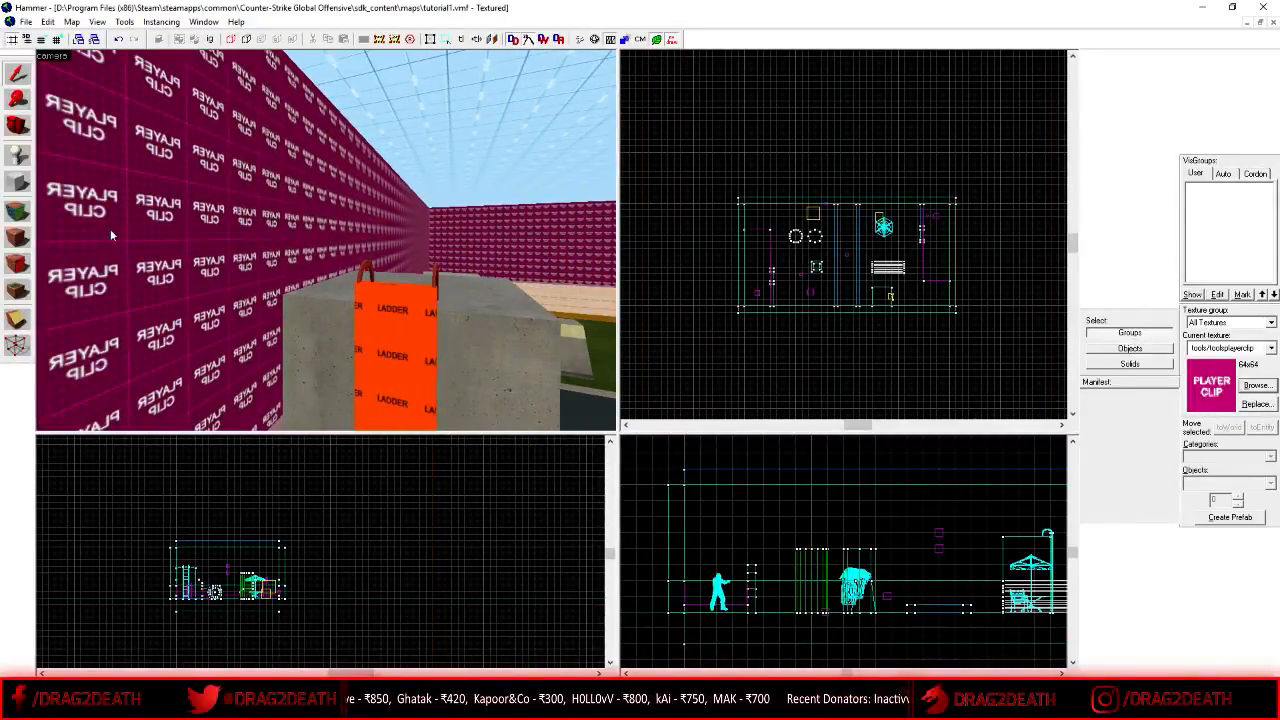
pyautogui.press('a')
# - Select the long player clip wall behind the ladder block and examine its ends from inside and outside the map
pyautogui.click(366, 221)
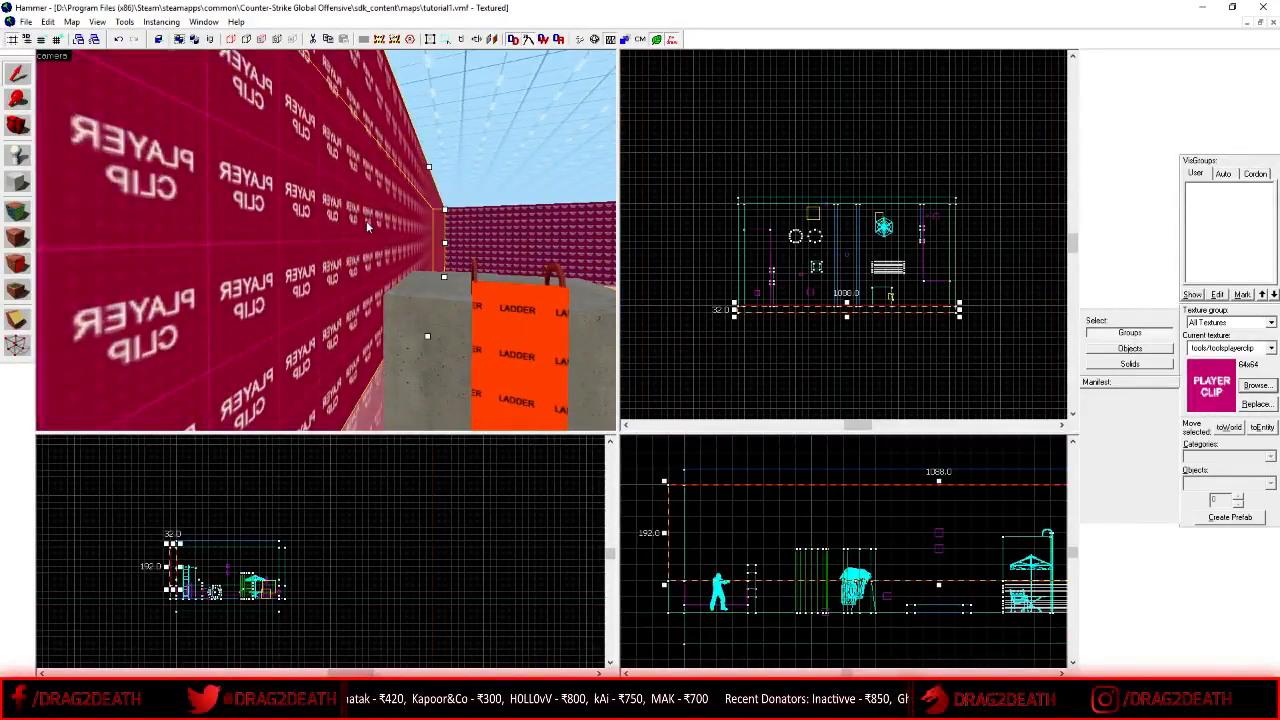
pyautogui.press('Escape')
pyautogui.press('z')
pyautogui.press('a')
pyautogui.press('d')
pyautogui.press('z')
pyautogui.click(230, 210)
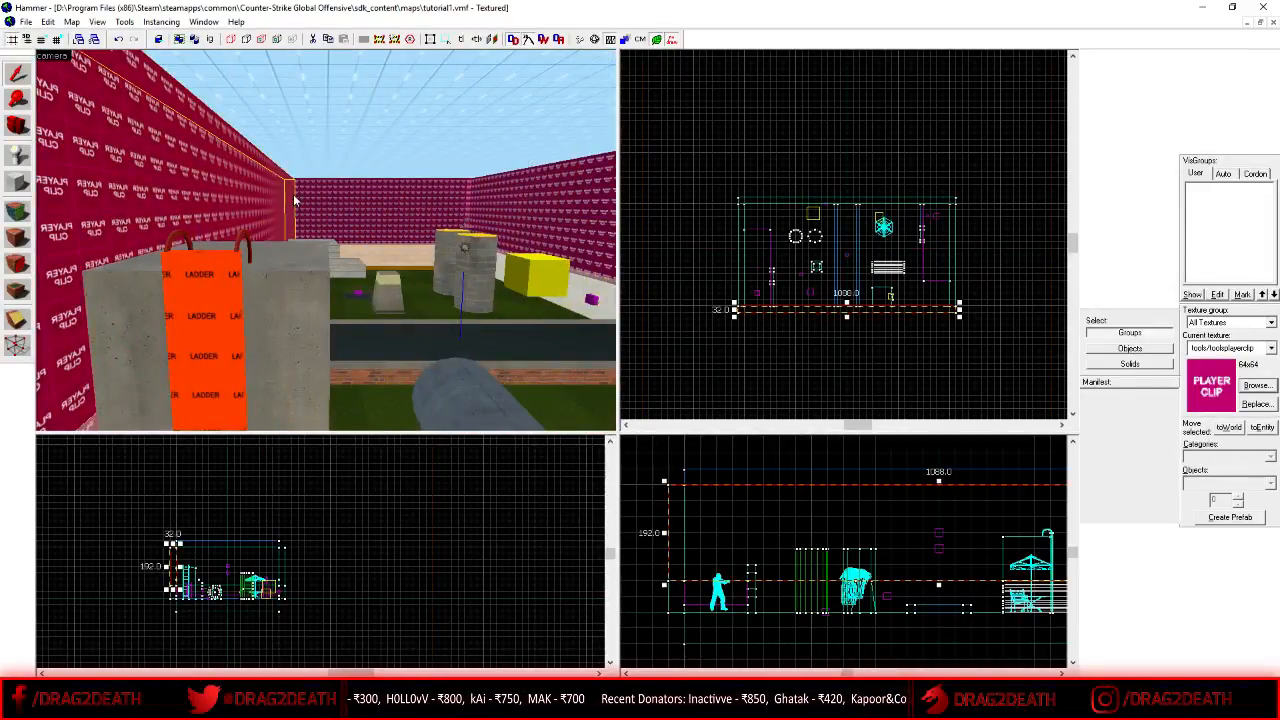
pyautogui.press('z')
pyautogui.press('a')
pyautogui.press('s')
pyautogui.press('w')
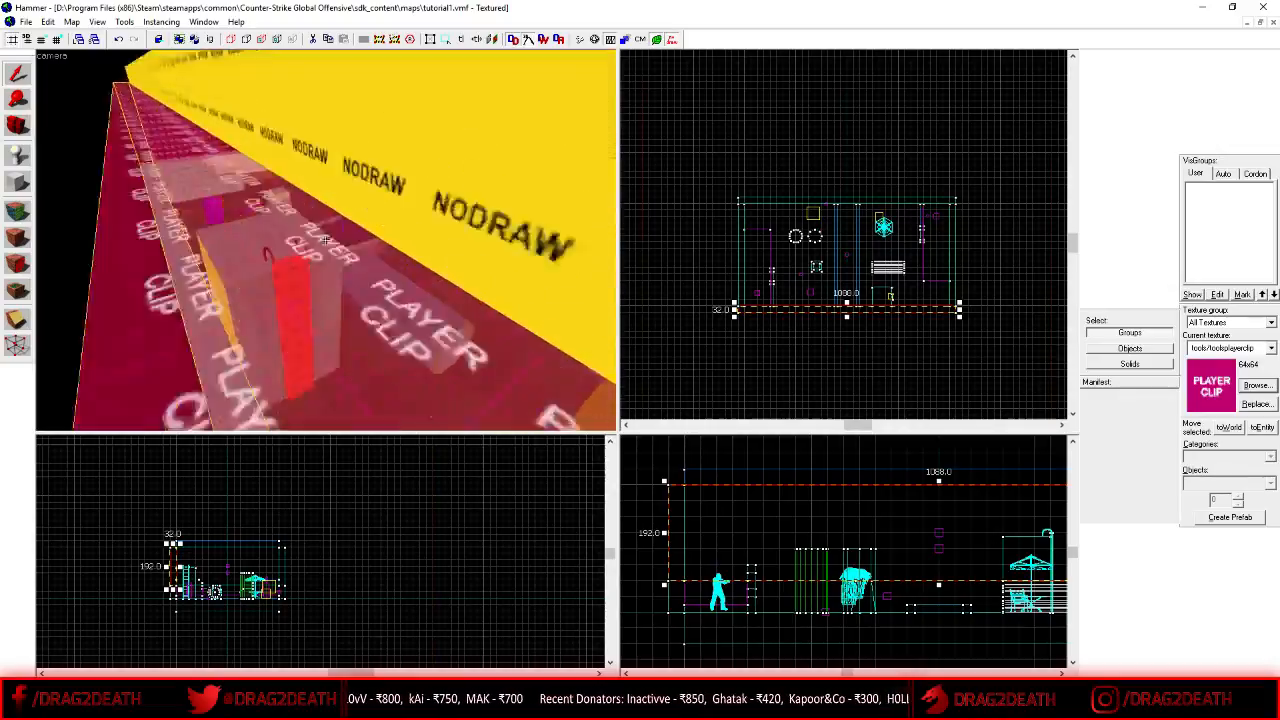
pyautogui.press('s')
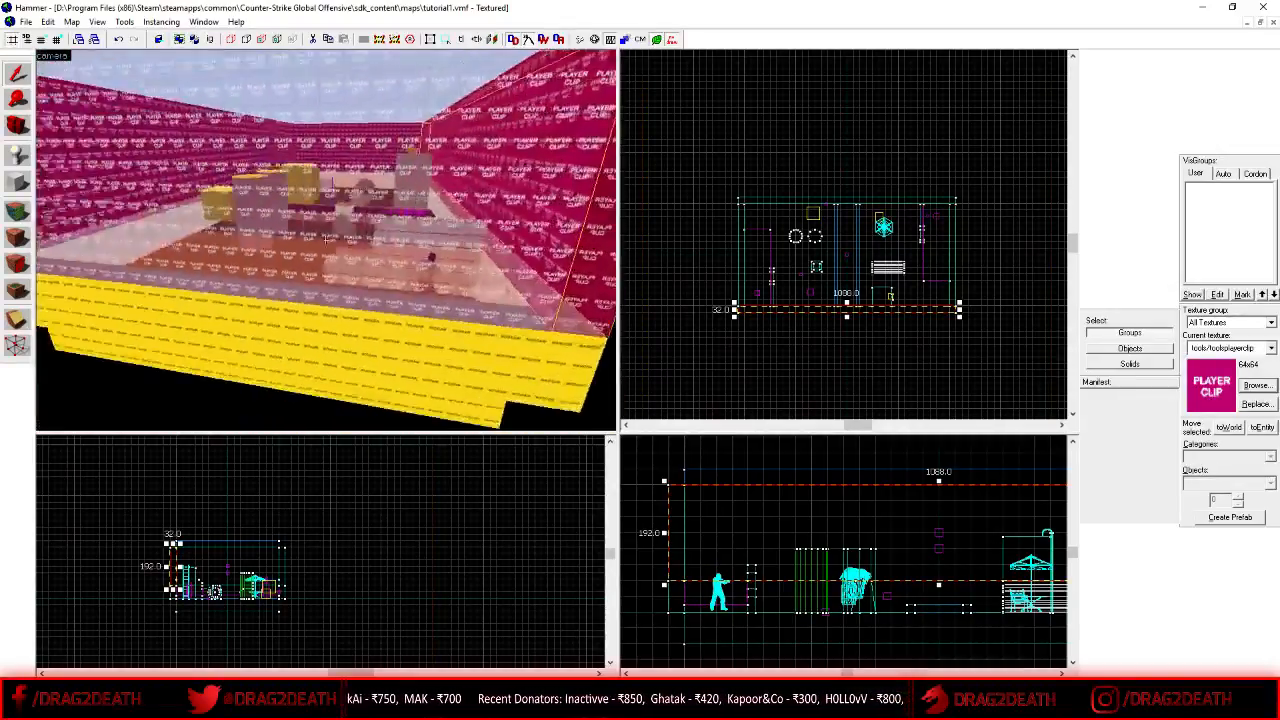
pyautogui.press('z')
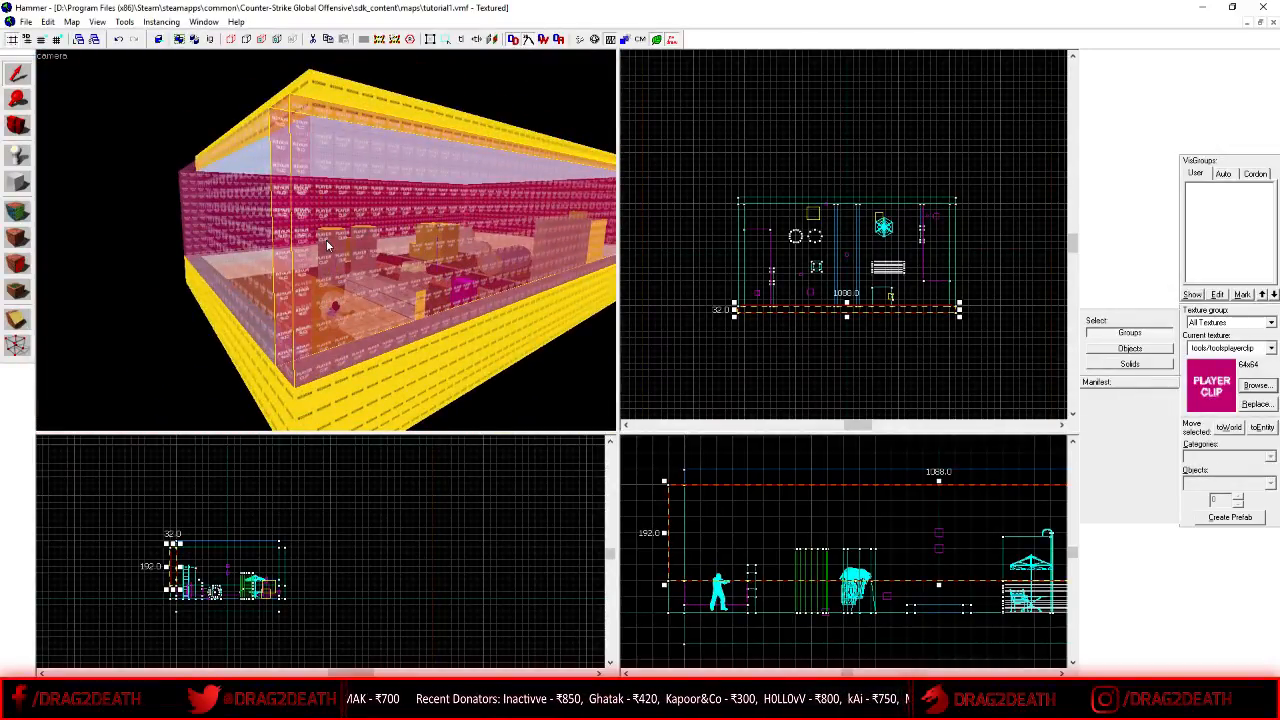
pyautogui.press('z')
pyautogui.press('w')
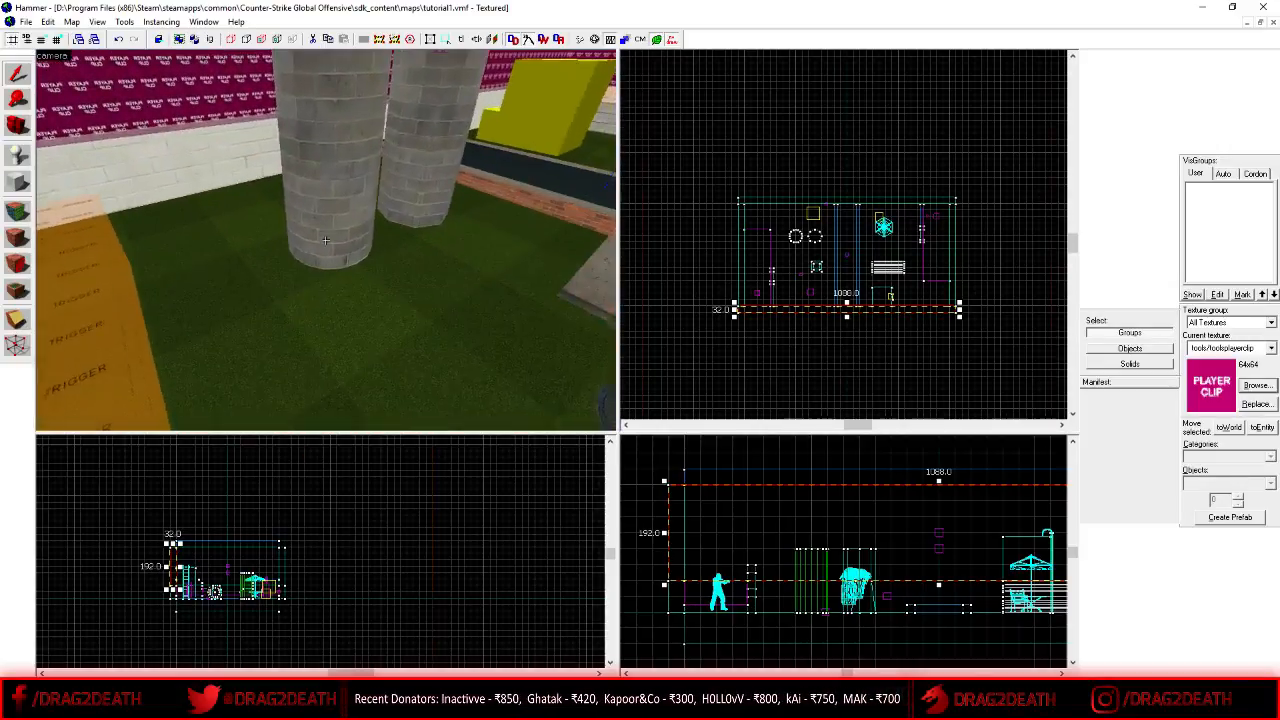
pyautogui.press('s')
pyautogui.press('z')
# - Select the sky ceiling and stretch it outward over the tops of the surrounding player clip walls
pyautogui.click(314, 161)
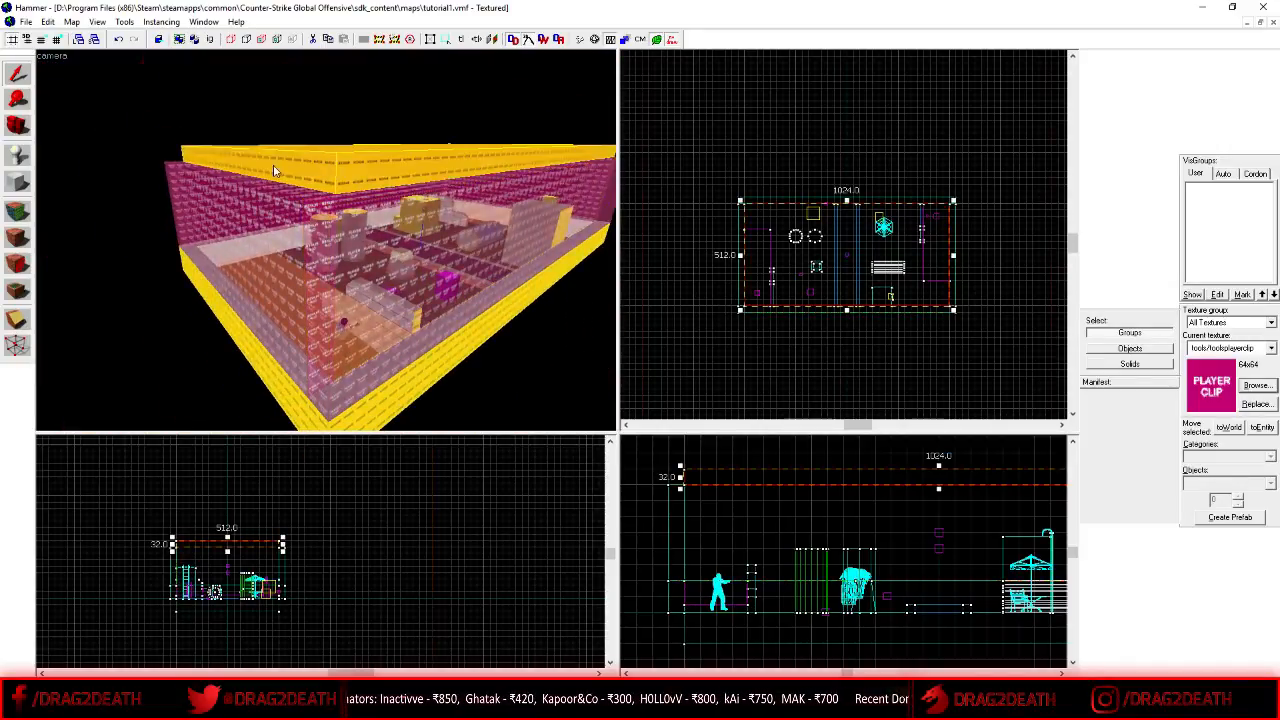
pyautogui.scroll(7, 743, 203)
pyautogui.moveTo(743, 197); pyautogui.dragTo(720, 181)
pyautogui.scroll(-7, 720, 182)
pyautogui.scroll(6, 866, 262)
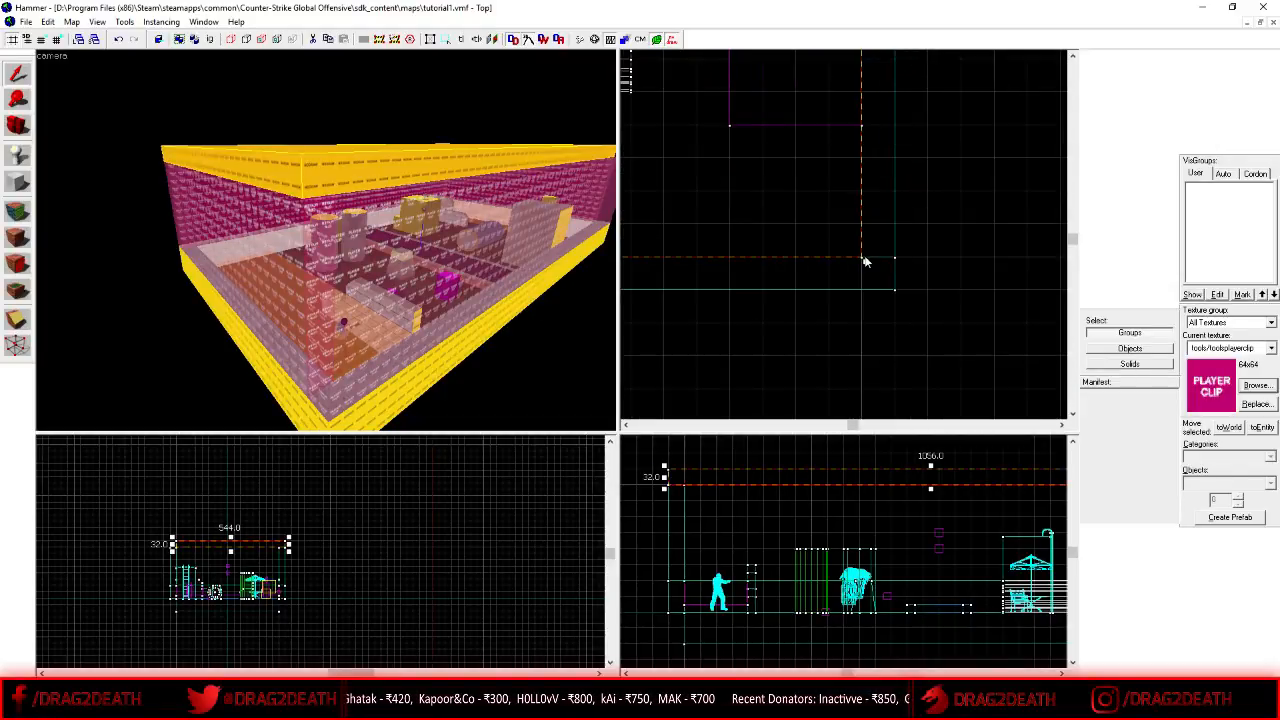
# - Pick up the tools/toolsnodraw texture from the existing geometry and get ready to create a block with it
pyautogui.hotkey('shift', 'a')
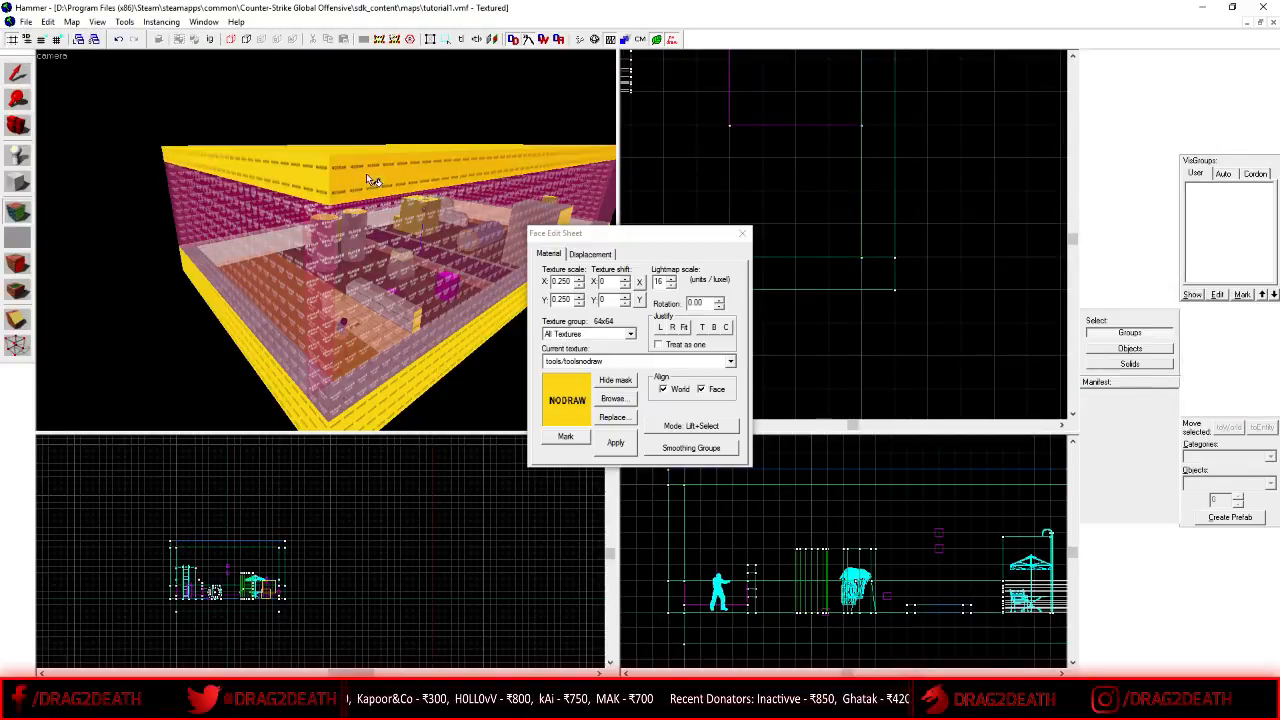
pyautogui.click(742, 234)
pyautogui.hotkey('shift', 'b')
# - Create a NODRAW block 1088 by 32 by 352 units along the outside of the long player clip wall
pyautogui.scroll(-5, 928, 232)
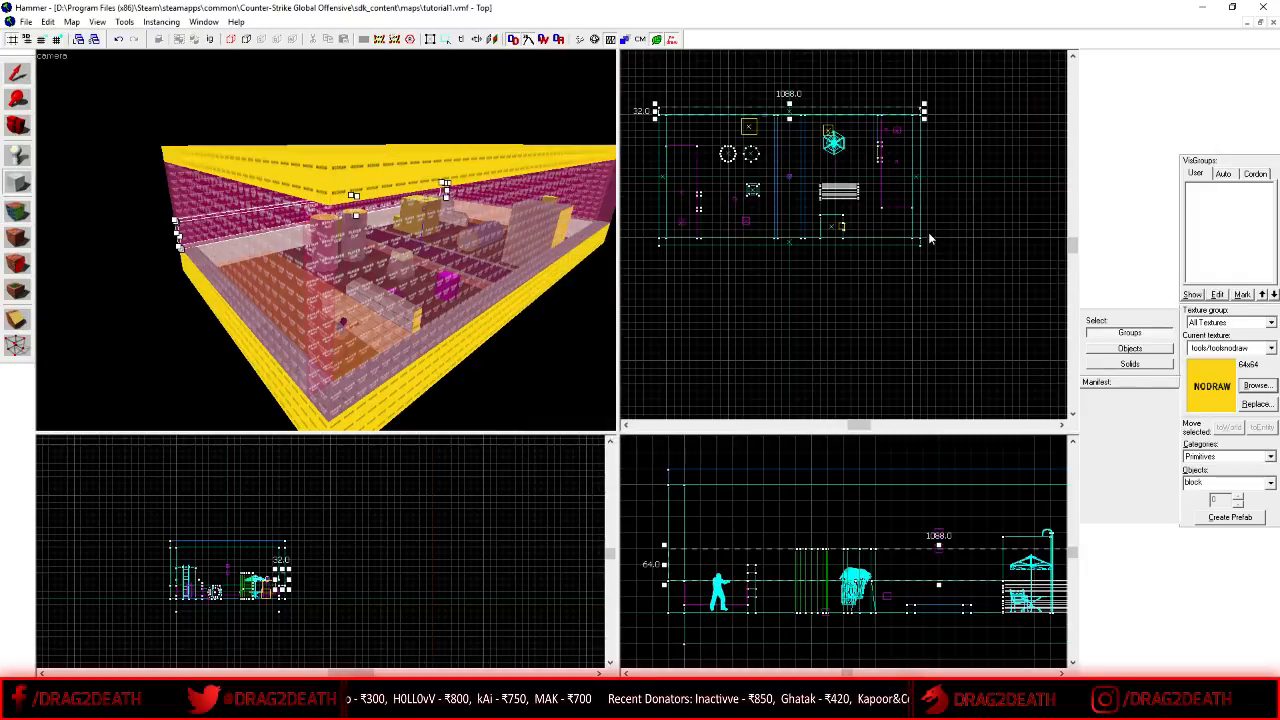
pyautogui.scroll(-2, 687, 233)
pyautogui.moveTo(681, 255); pyautogui.dragTo(897, 269)
pyautogui.scroll(5, 840, 264)
pyautogui.scroll(-2, 856, 522)
pyautogui.scroll(2, 926, 504)
pyautogui.scroll(-2, 912, 502)
pyautogui.moveTo(910, 498); pyautogui.dragTo(909, 606)
pyautogui.press('z')
pyautogui.press('w')
pyautogui.press('z')
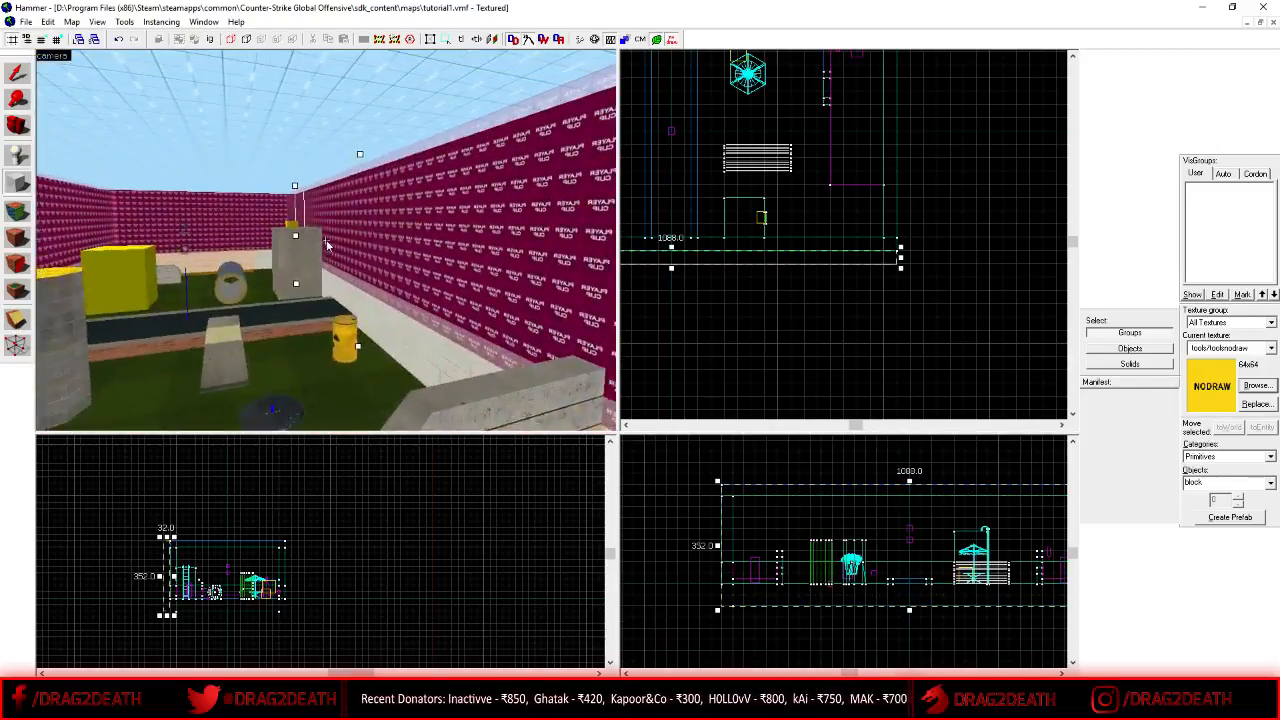
pyautogui.press('Return')
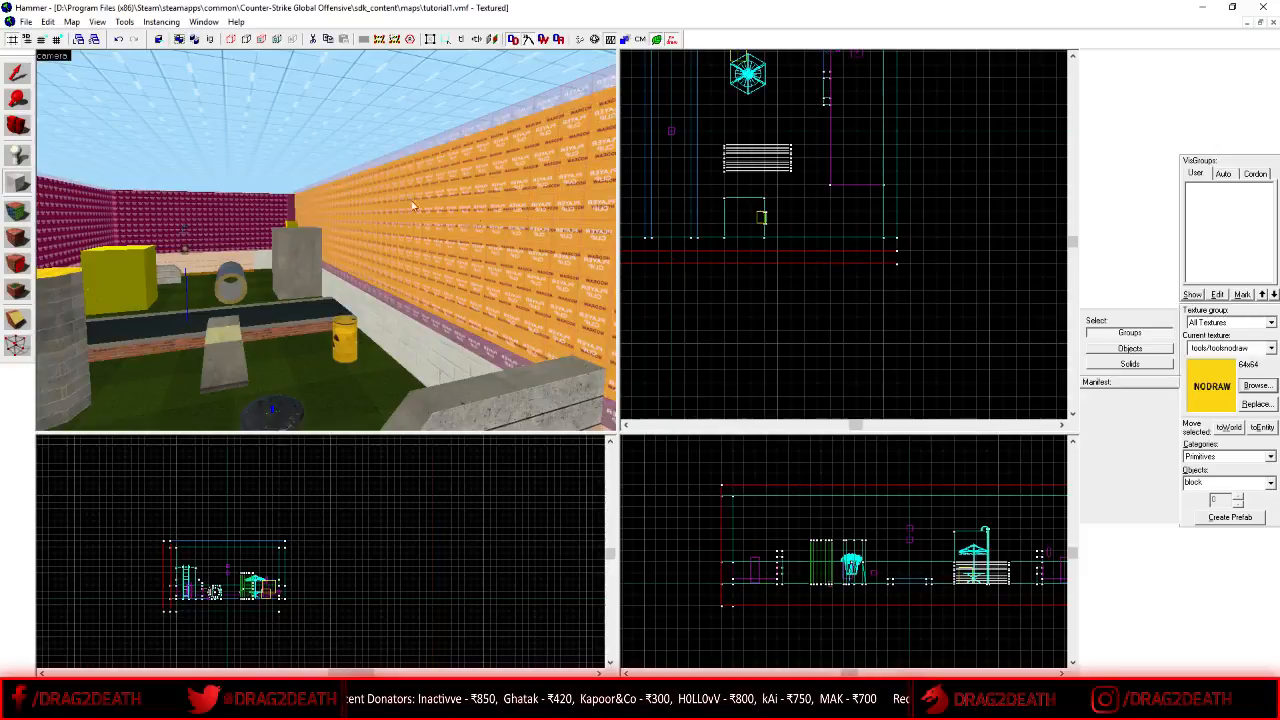
# - Create a second NODRAW block, 32 units thick and 352 units high, closing the adjoining short end of the map
pyautogui.click(17, 76)
pyautogui.scroll(-6, 998, 230)
pyautogui.press('z')
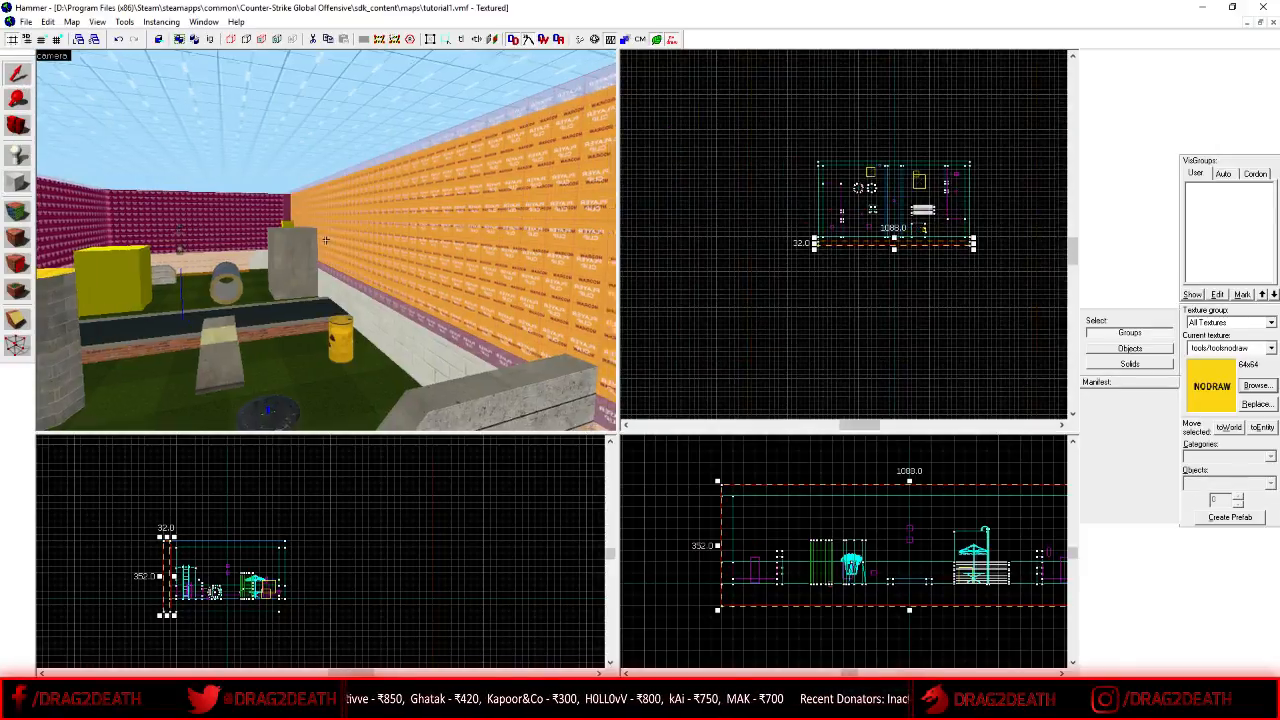
pyautogui.press('z')
pyautogui.scroll(-1, 890, 241)
pyautogui.scroll(2, 893, 244)
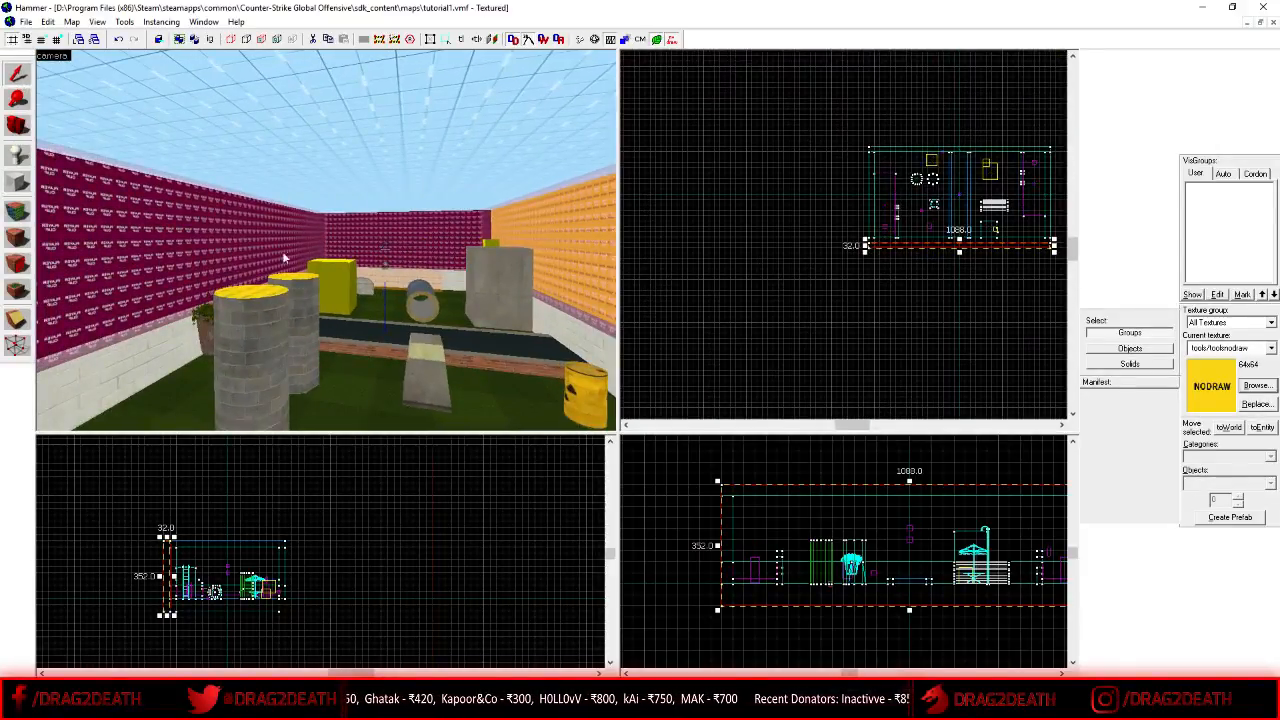
pyautogui.click(18, 183)
pyautogui.scroll(6, 830, 135)
pyautogui.moveTo(857, 160); pyautogui.dragTo(850, 385)
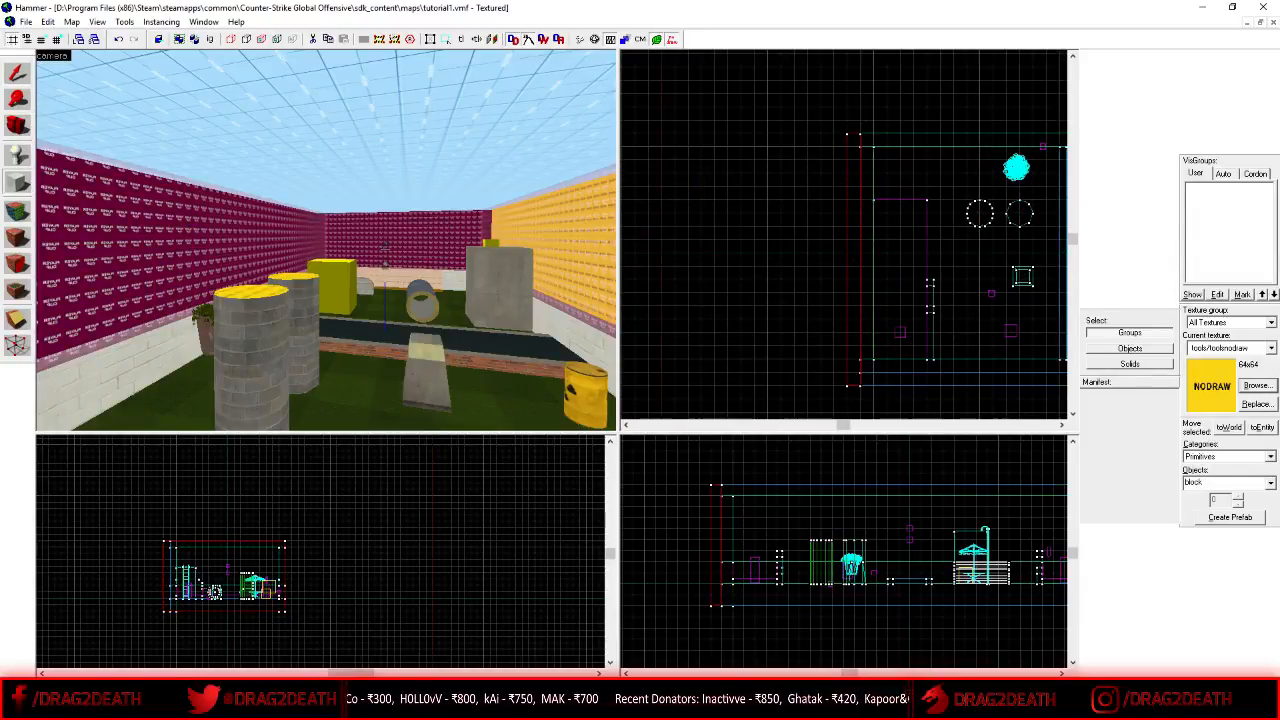
# - Select the long and short NODRAW walls together and place a copy of the pair around the two opposite sides of the map
pyautogui.click(15, 75)
pyautogui.press('z')
pyautogui.press('w')
pyautogui.press('z')
pyautogui.keyDown('ctrl'); pyautogui.click(211, 237); pyautogui.keyUp('ctrl')
pyautogui.scroll(-2, 864, 177)
pyautogui.moveTo(967, 159); pyautogui.dragTo(897, 168, button='middle')
pyautogui.moveTo(859, 172); pyautogui.dragTo(792, 172)
pyautogui.scroll(3, 791, 172)
pyautogui.scroll(-7, 704, 192)
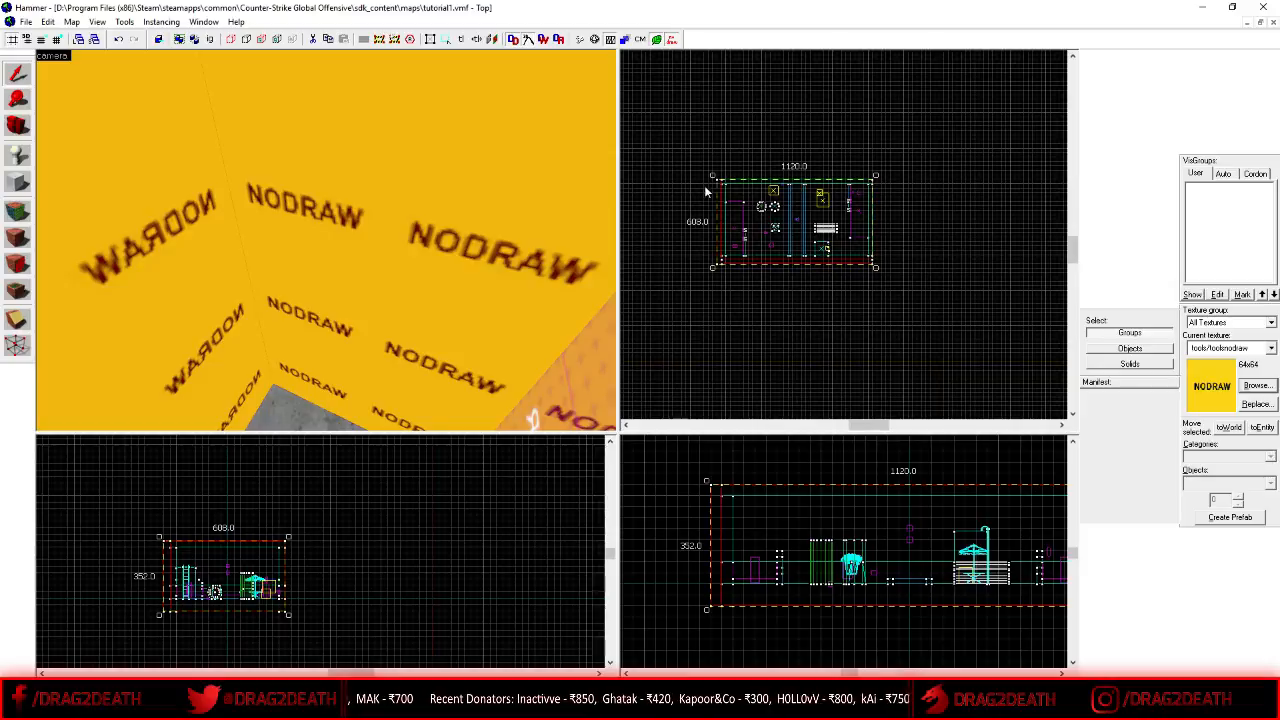
pyautogui.moveTo(714, 174); pyautogui.dragTo(950, 283)
pyautogui.press('Escape')
pyautogui.press('Escape')
pyautogui.press('z')
pyautogui.press('z')
pyautogui.scroll(6, 857, 177)
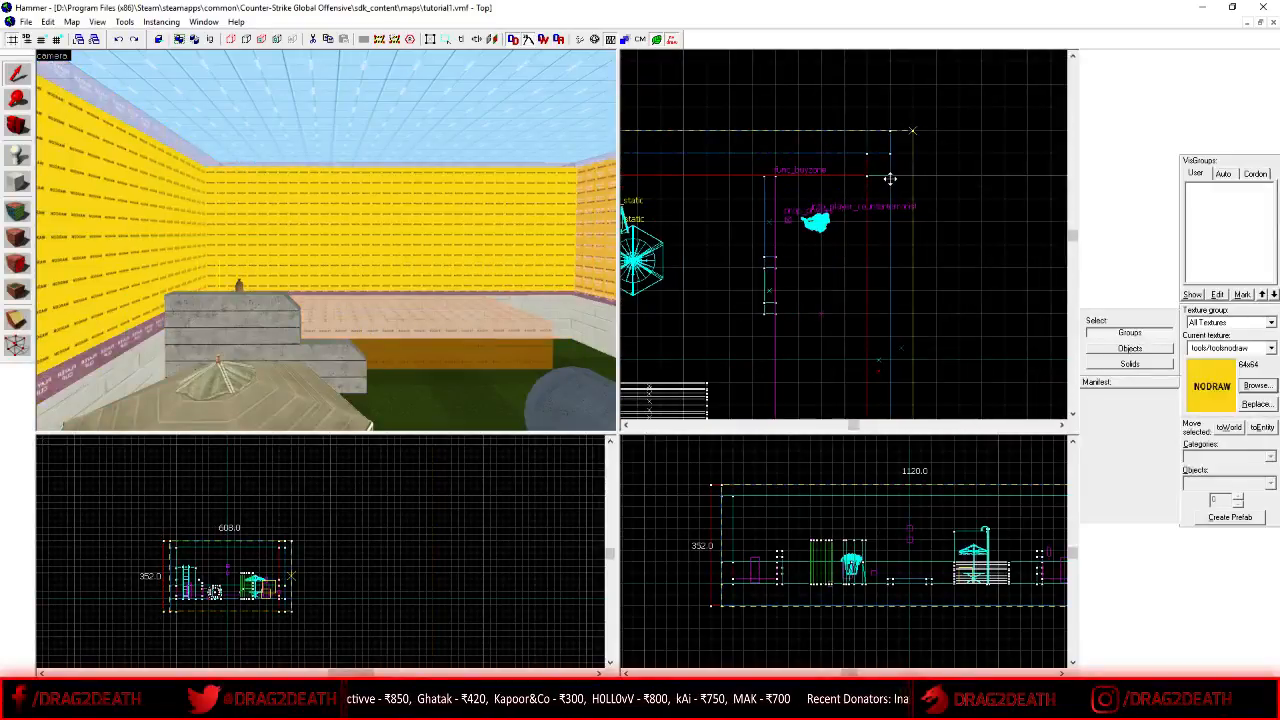
# - Inspect the new NODRAW outer walls and the underside of the map for openings, inside and outside the player clip walls
pyautogui.press('z')
pyautogui.press('w')
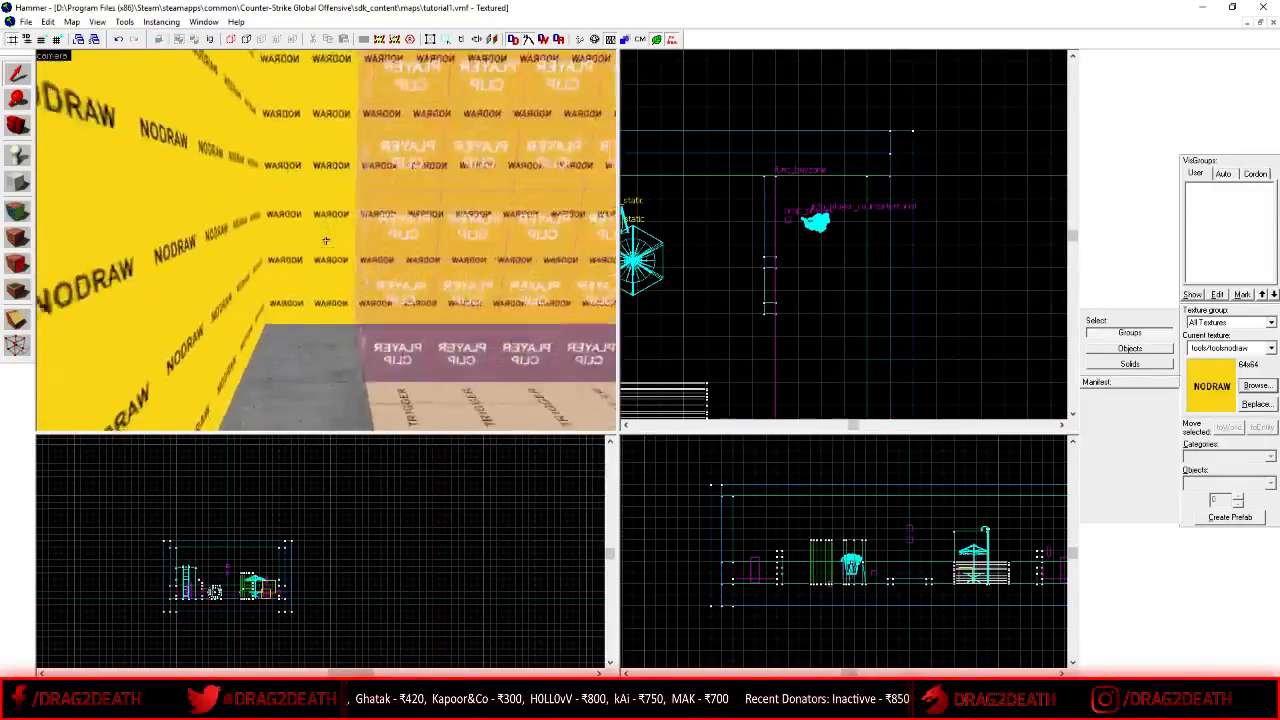
pyautogui.press('s')
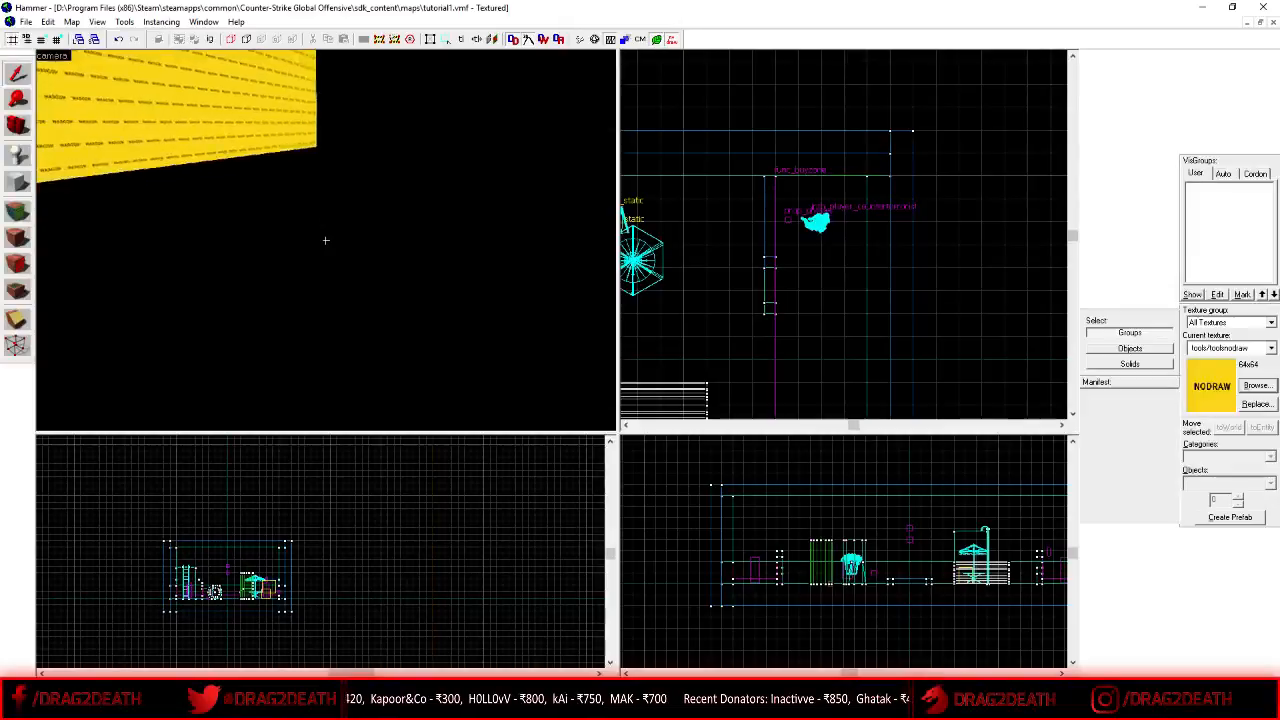
pyautogui.press('s')
pyautogui.press('w')
pyautogui.press('w')
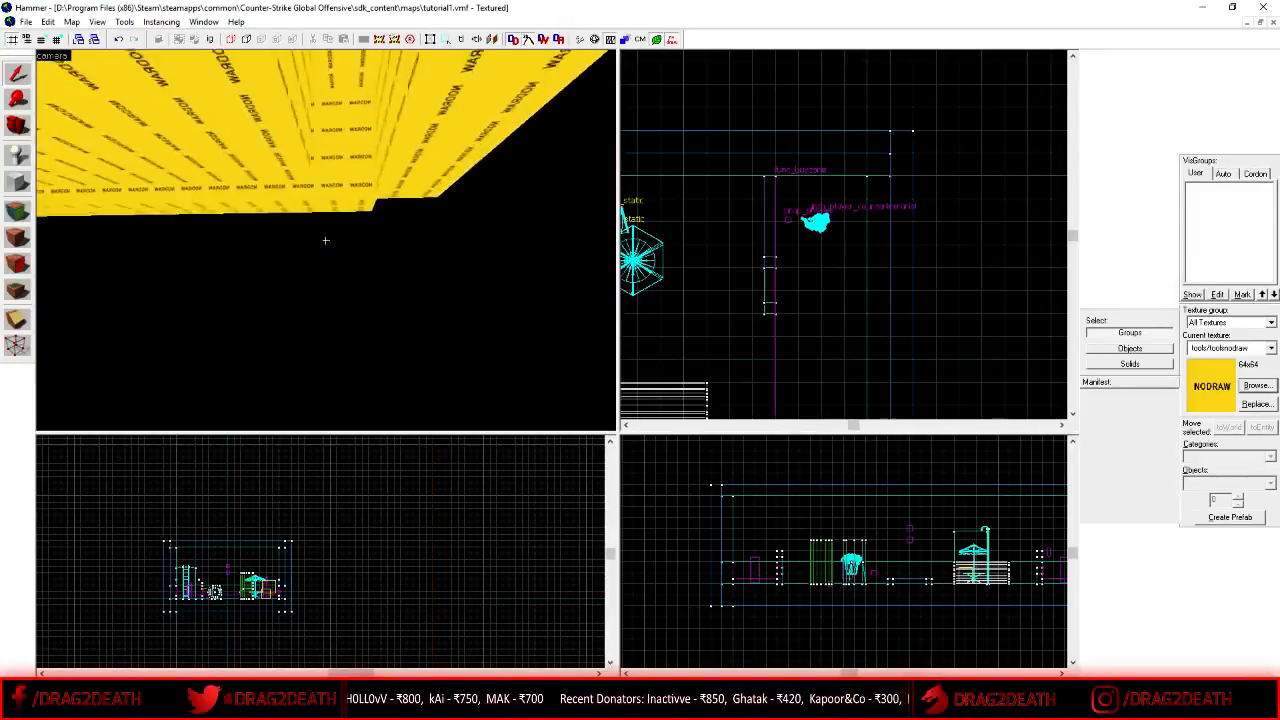
pyautogui.press('w')
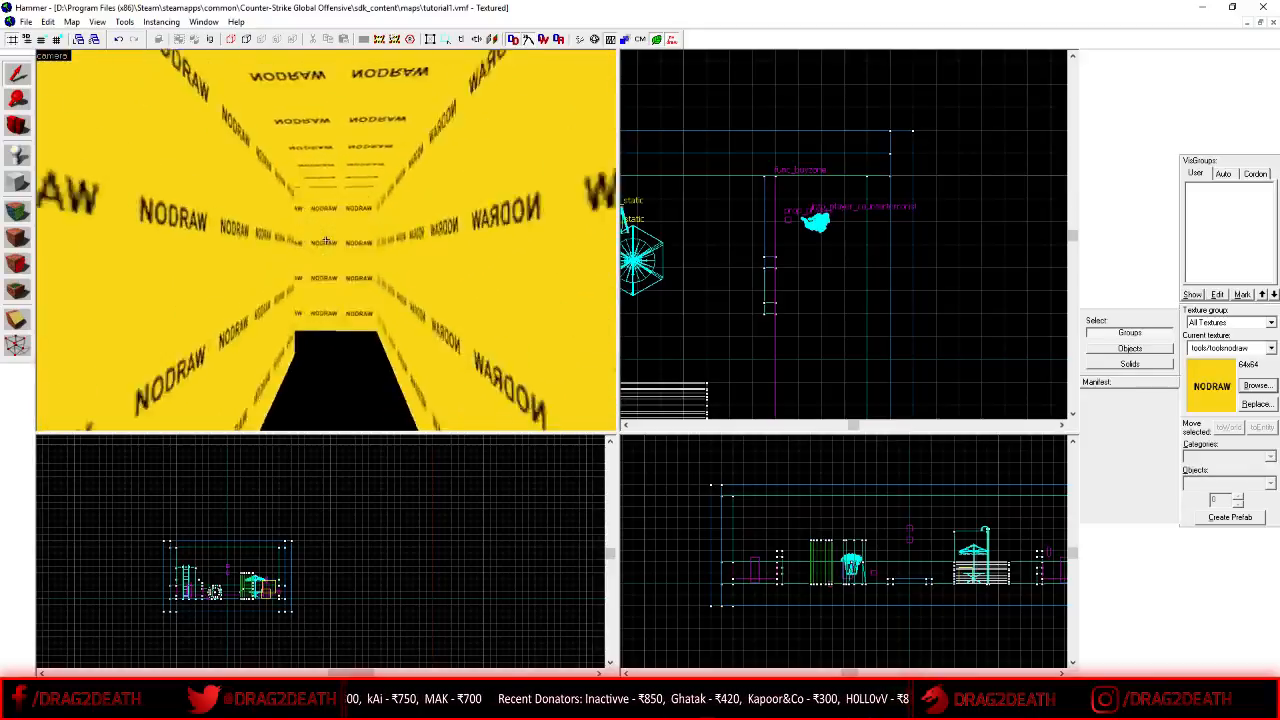
pyautogui.press('w')
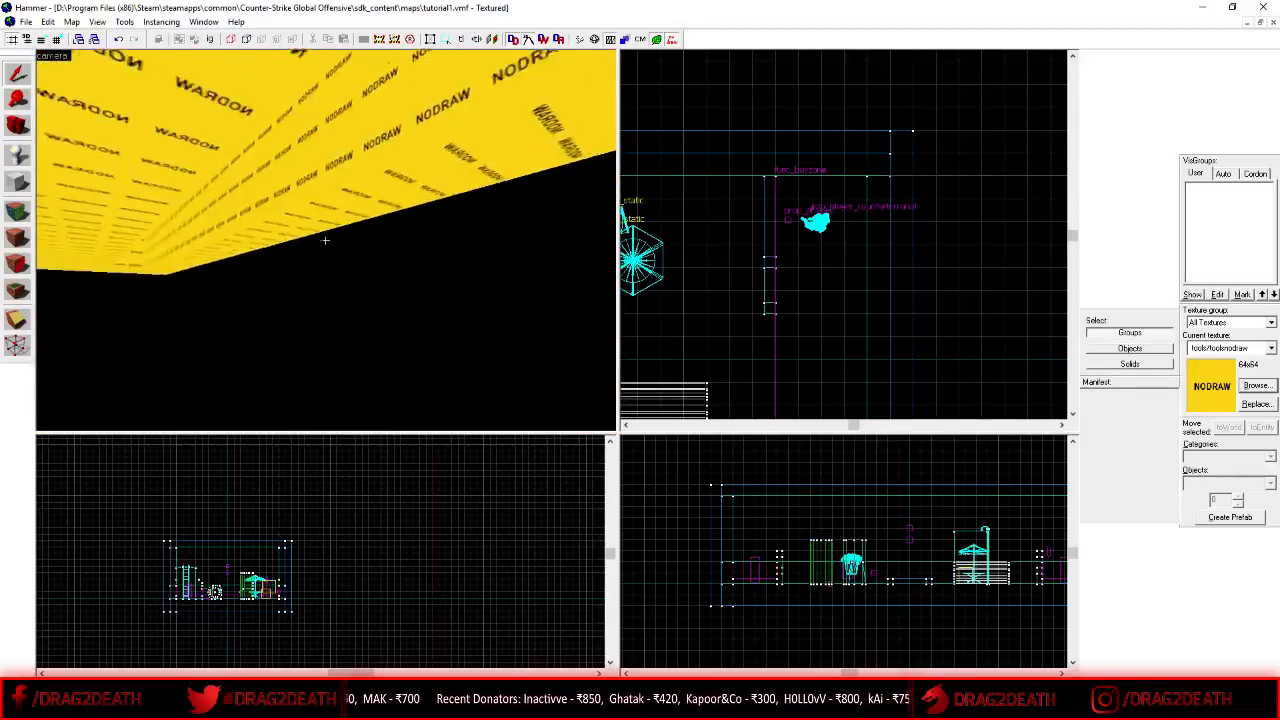
pyautogui.press('w')
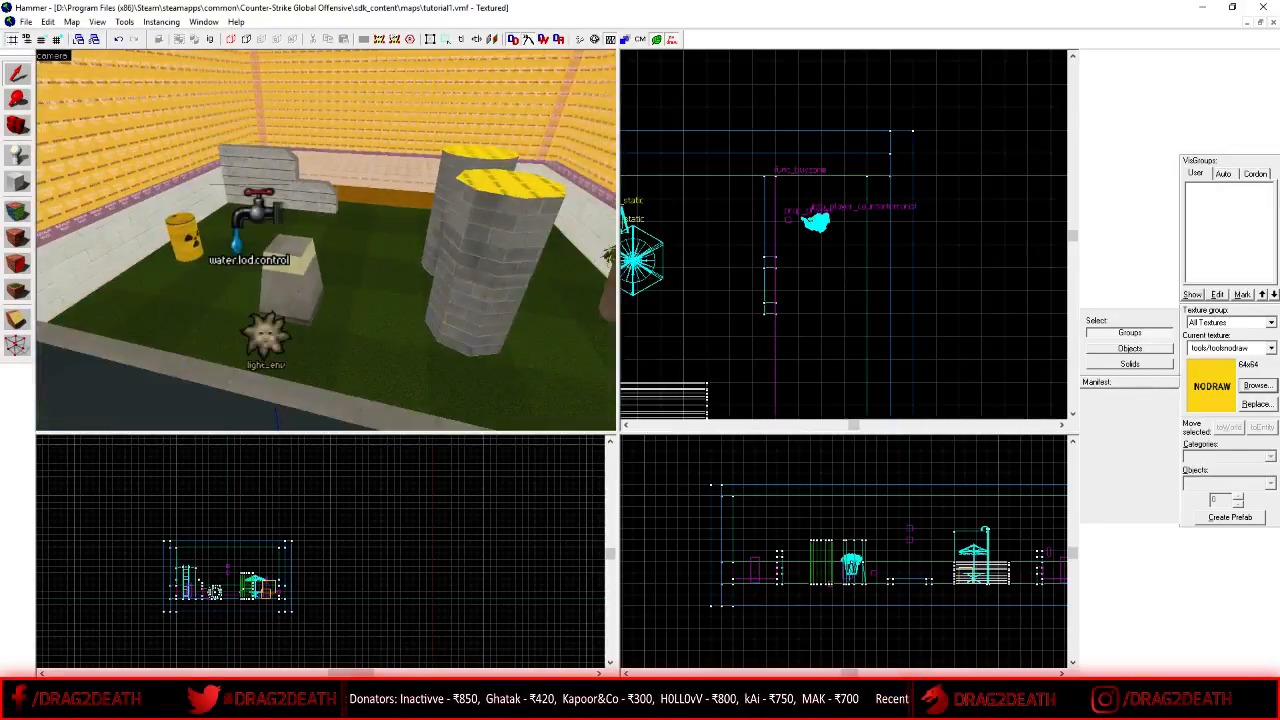
pyautogui.press('w')
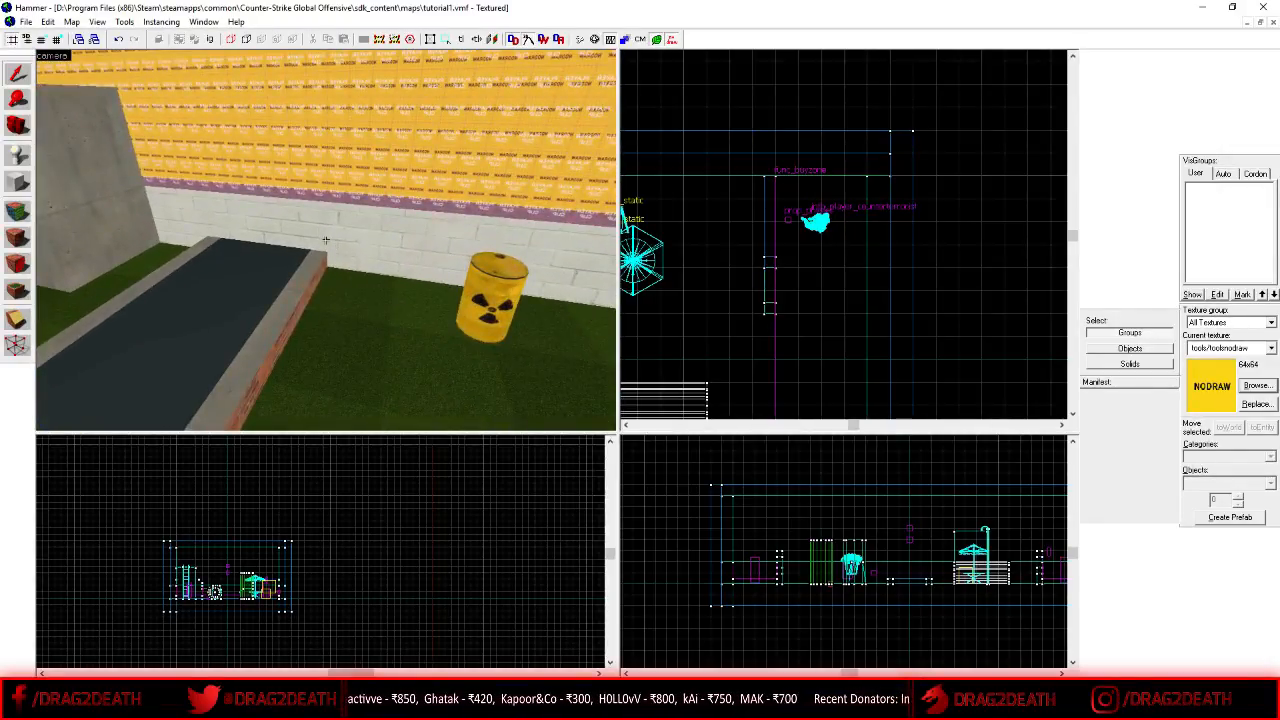
pyautogui.press('w')
pyautogui.press('s')
pyautogui.press('z')
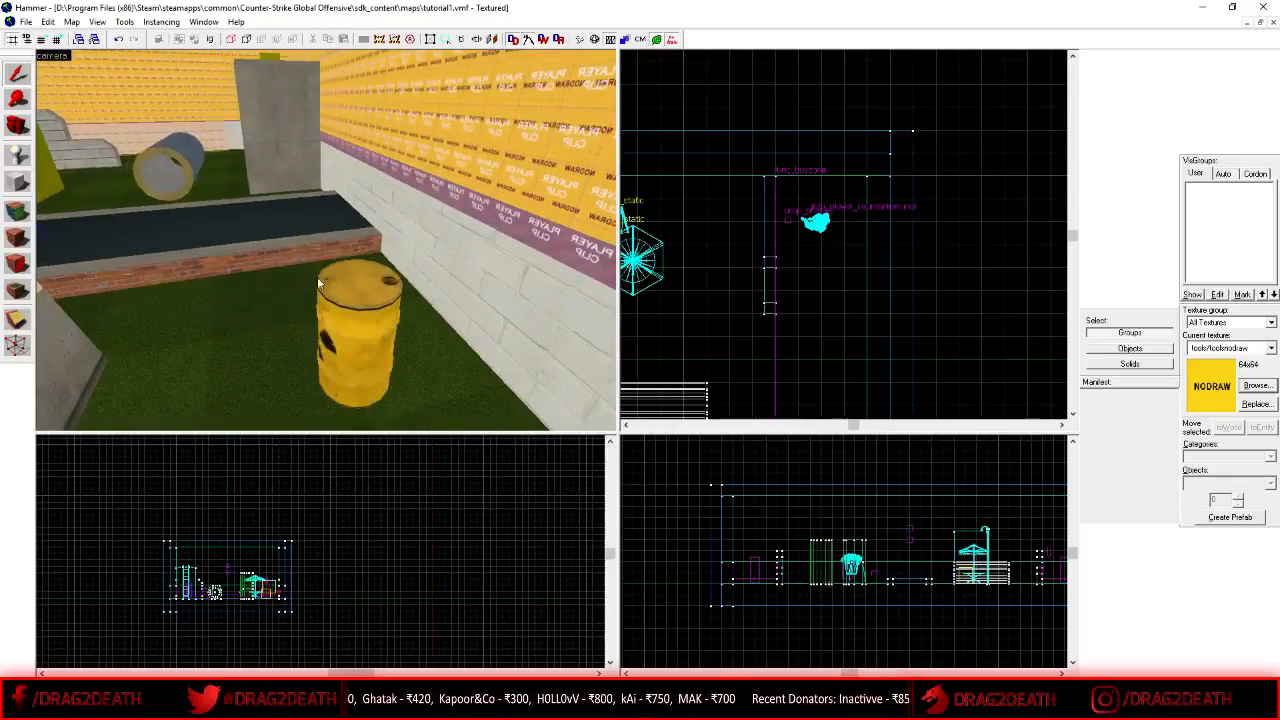
# - Pull the short edge of the grass floor block slightly inward so a narrow gap opens along the white brick wall
pyautogui.click(290, 320)
pyautogui.scroll(-6, 888, 216)
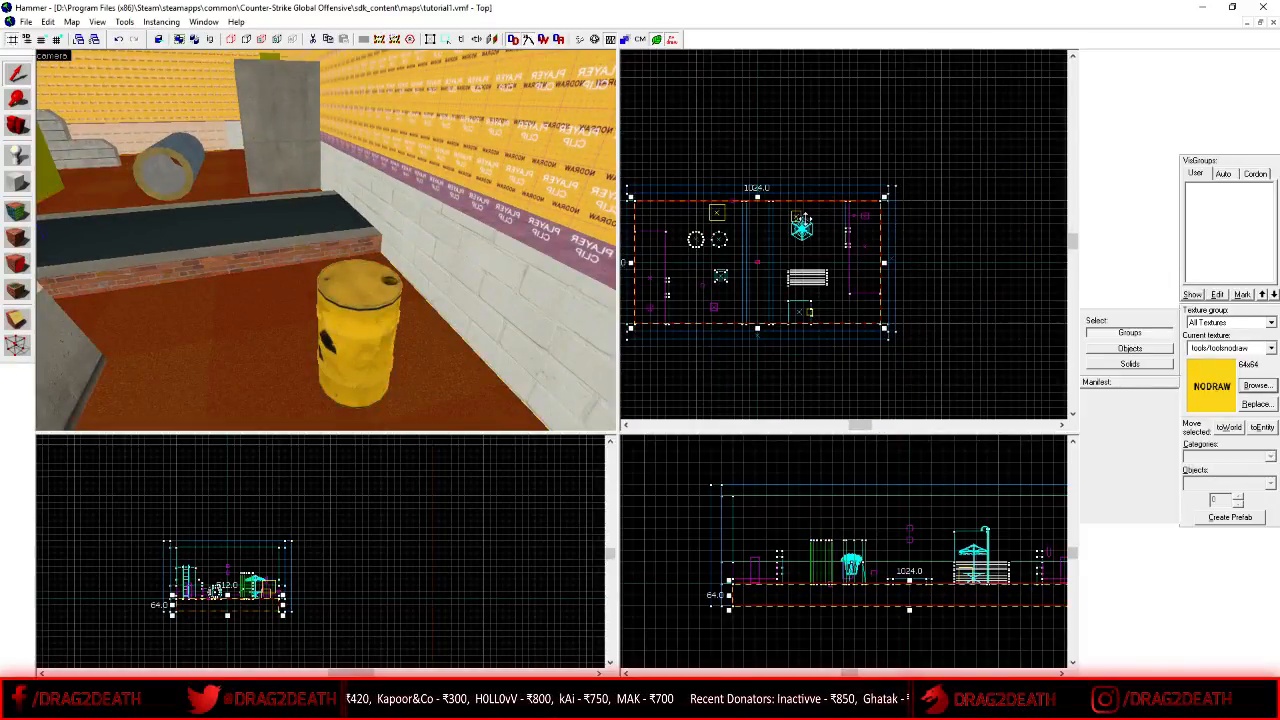
pyautogui.press('[')
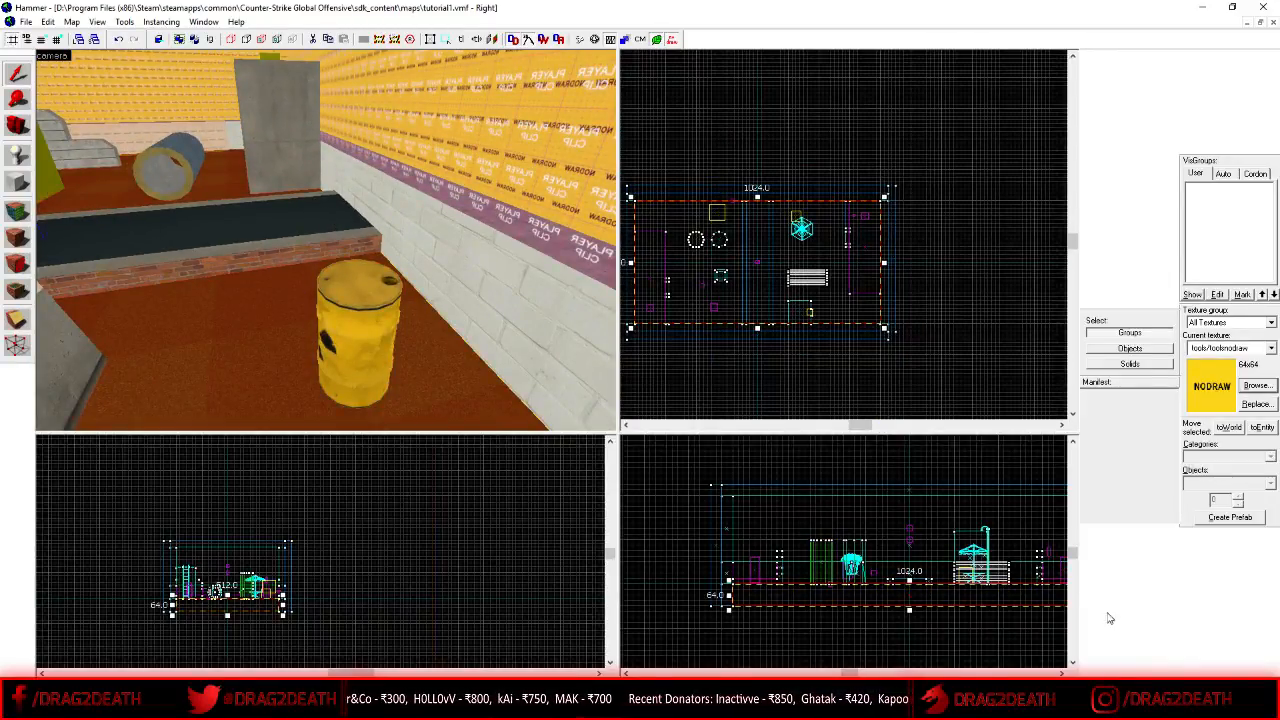
pyautogui.press(']')
pyautogui.press(']')
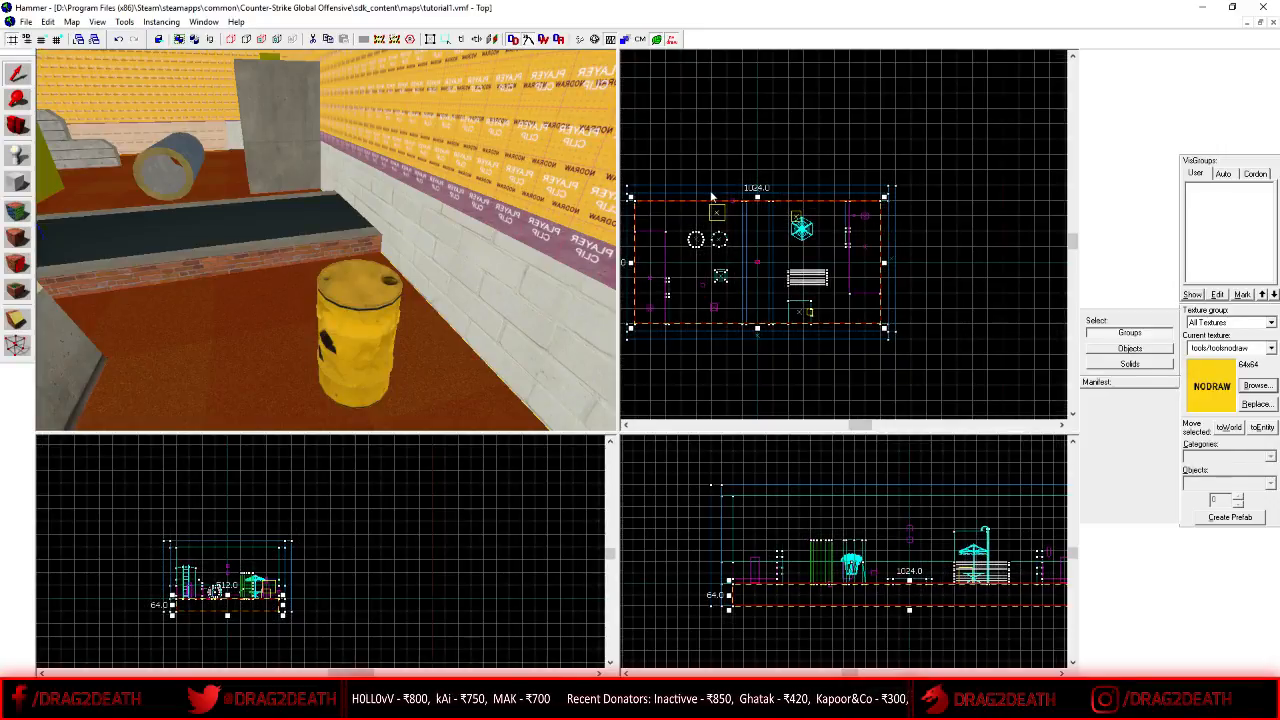
pyautogui.scroll(10, 890, 190)
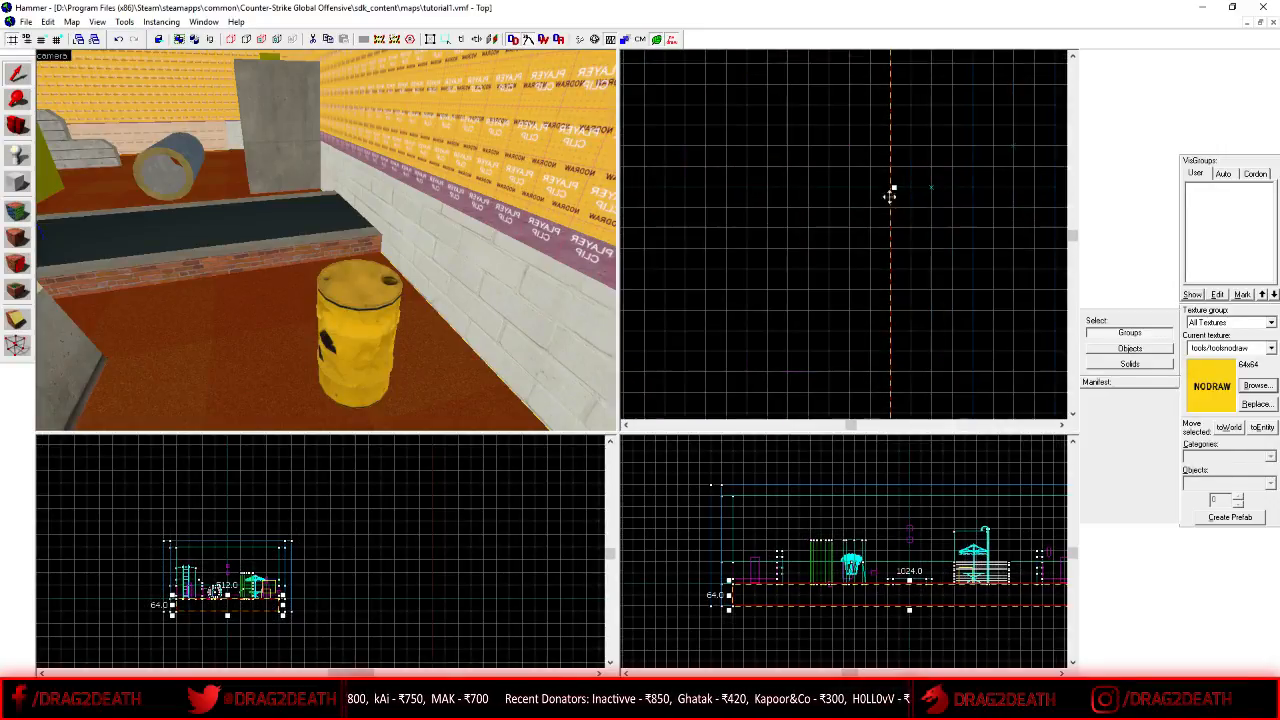
pyautogui.scroll(3, 890, 187)
pyautogui.moveTo(907, 197); pyautogui.dragTo(894, 197)
pyautogui.press('Escape')
pyautogui.press('z')
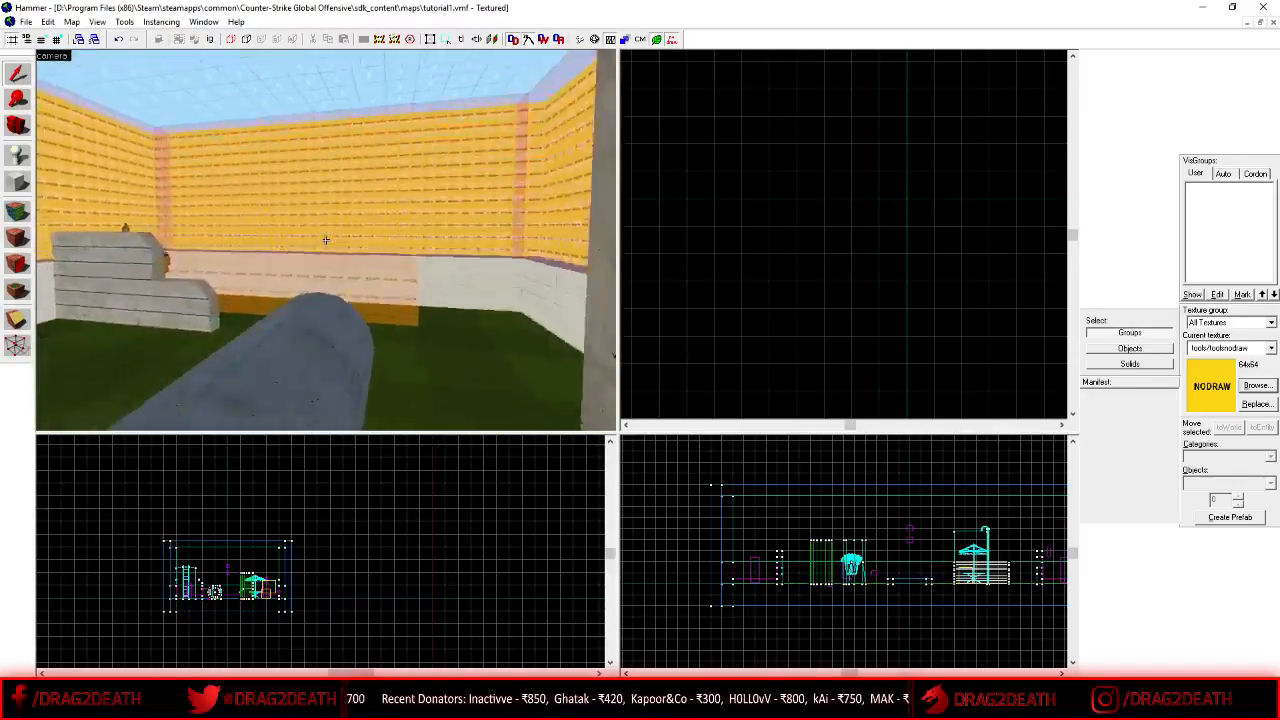
pyautogui.press('s')
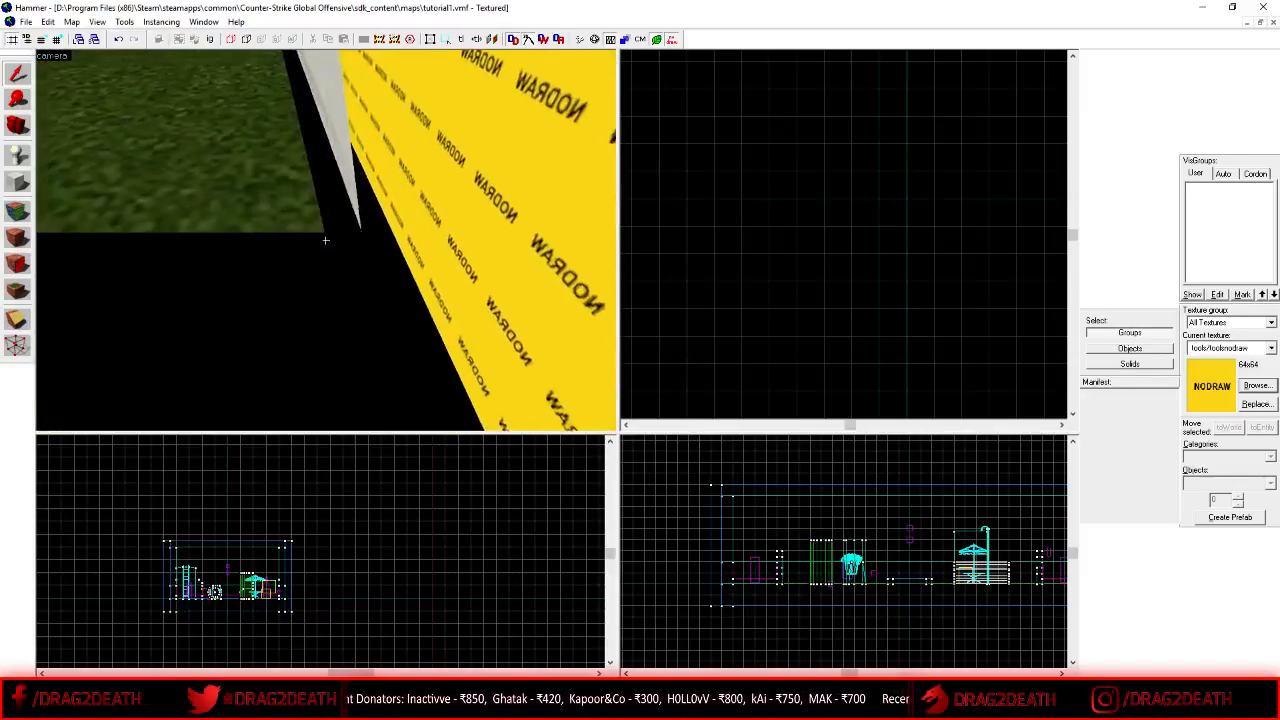
pyautogui.press('w')
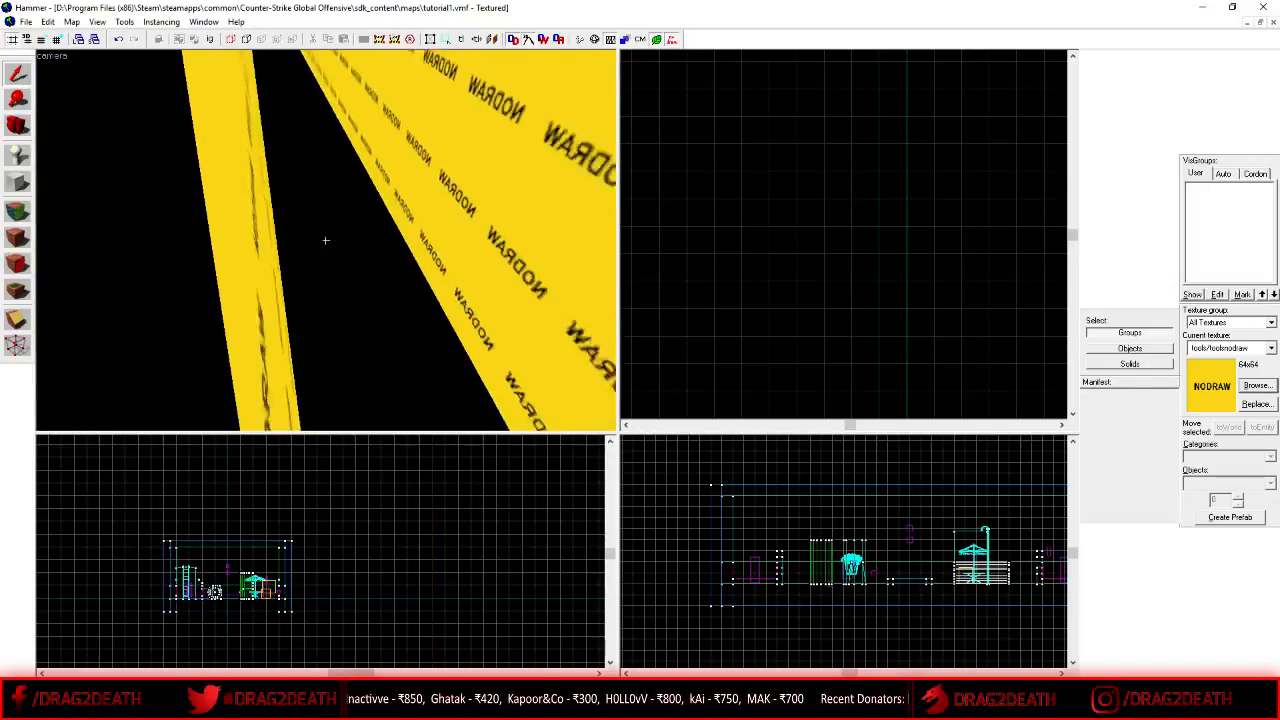
pyautogui.press('z')
pyautogui.press('z')
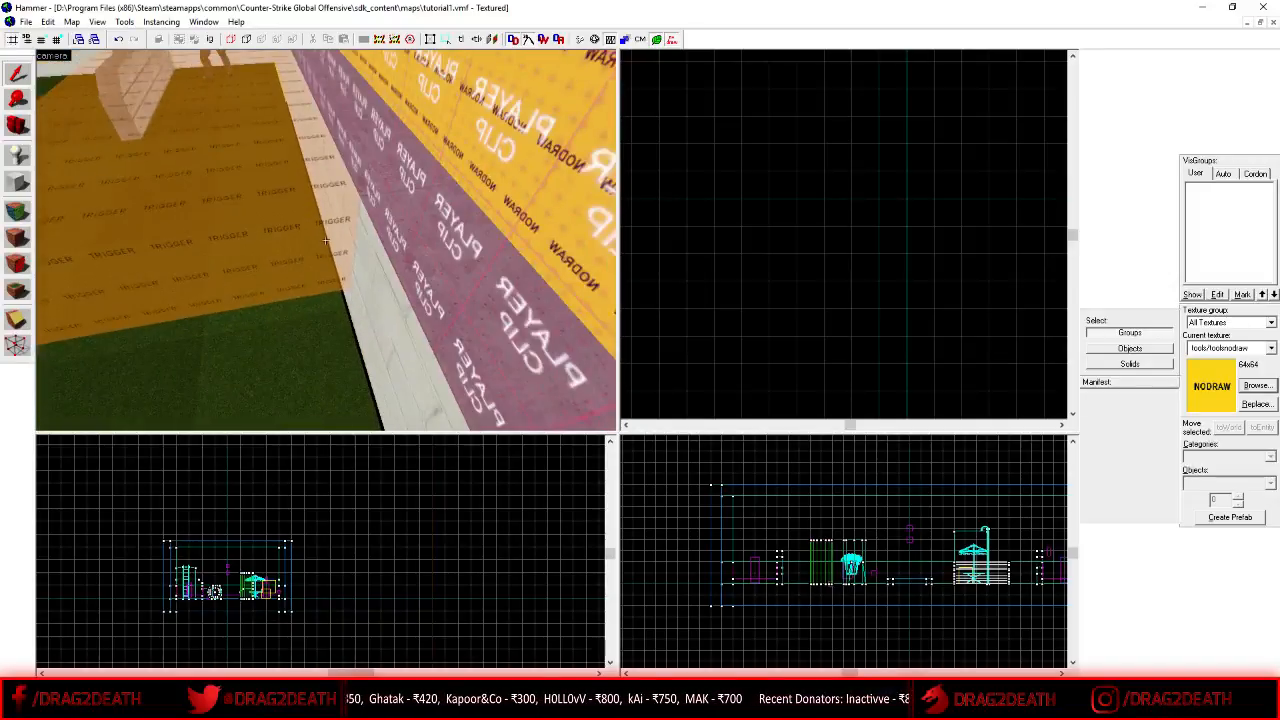
# - Compile the map with BSP, VIS and RAD on Normal, without running the game
pyautogui.press('F9')
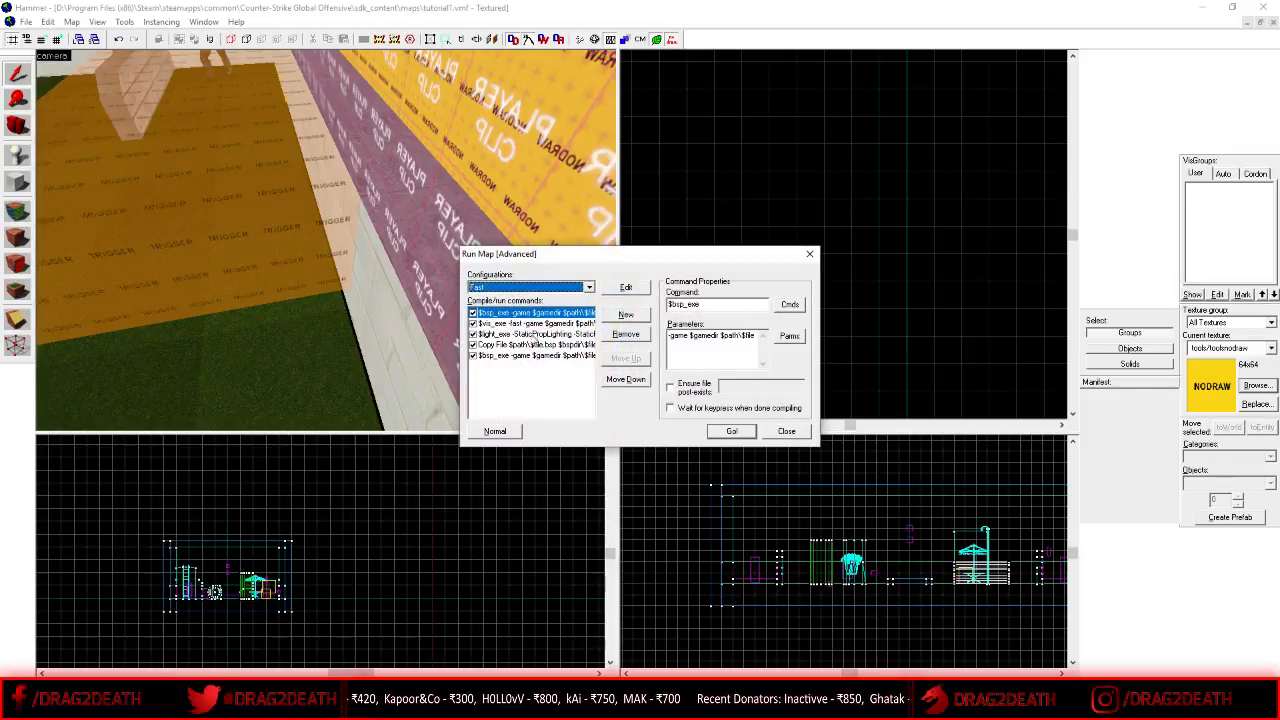
pyautogui.click(495, 431)
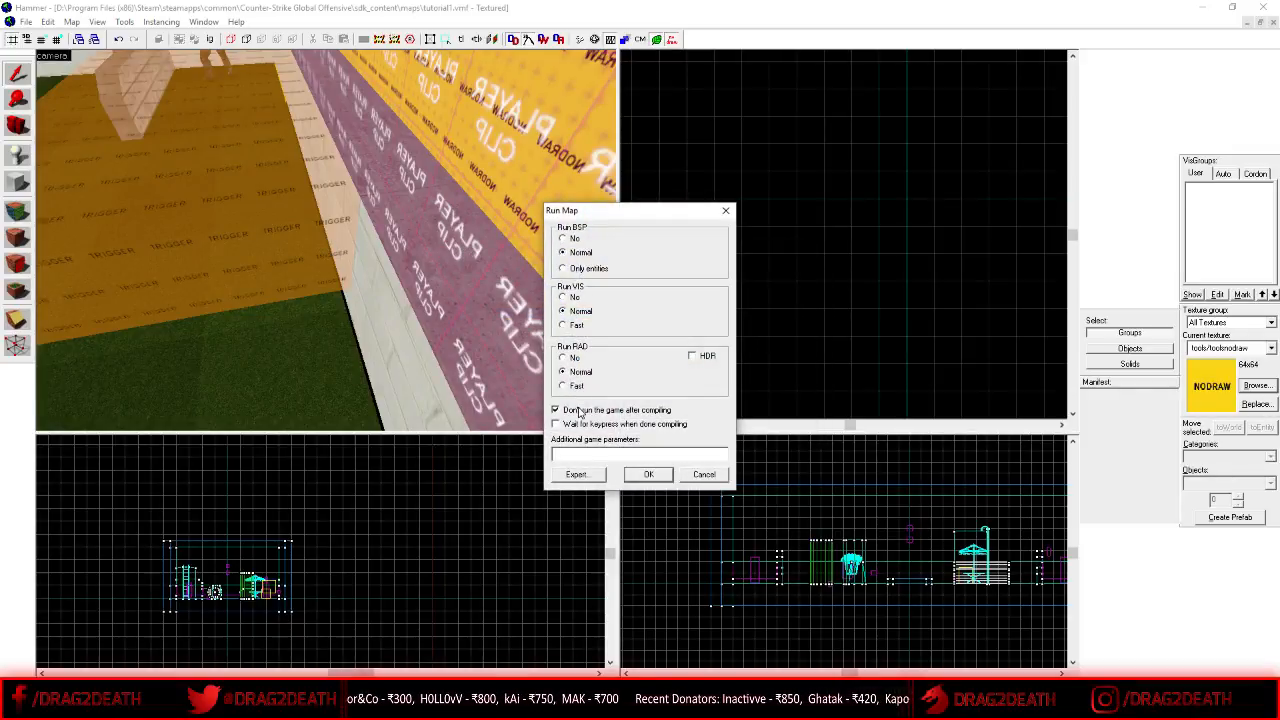
pyautogui.click(647, 474)
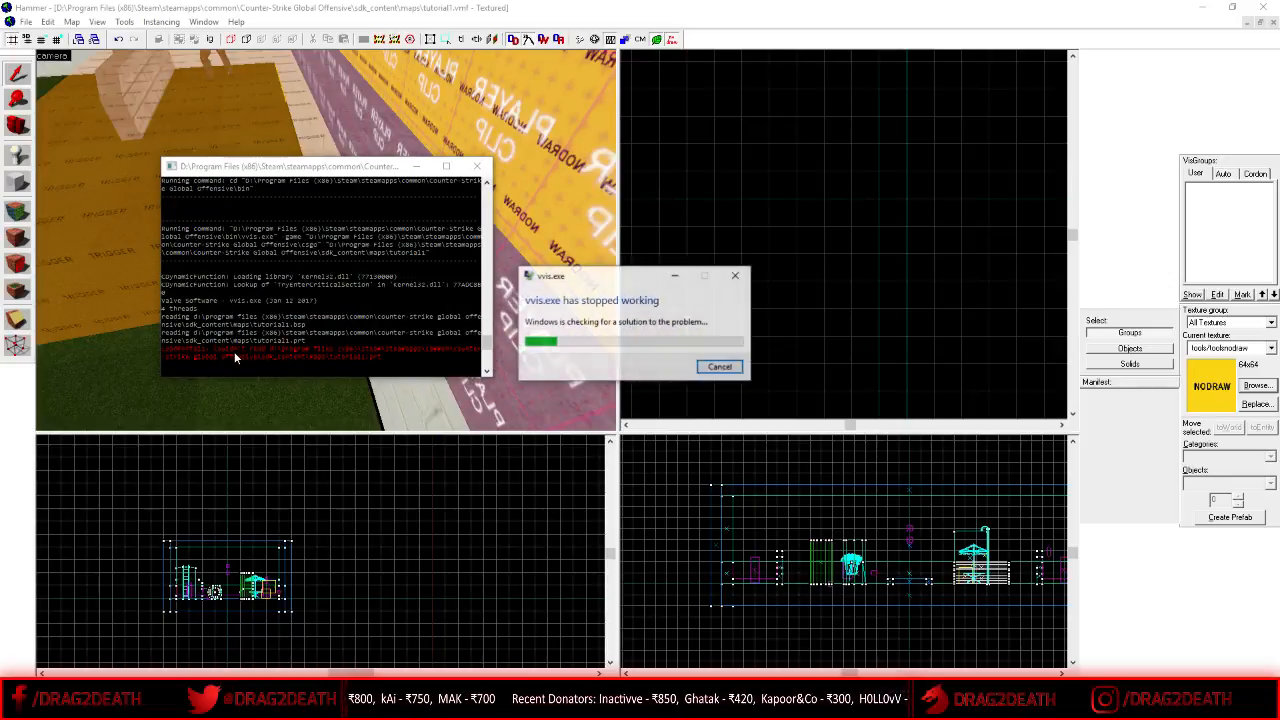
# - Read back through the compile log for the leak error and close the crashed vvis.exe program
pyautogui.click(427, 300)
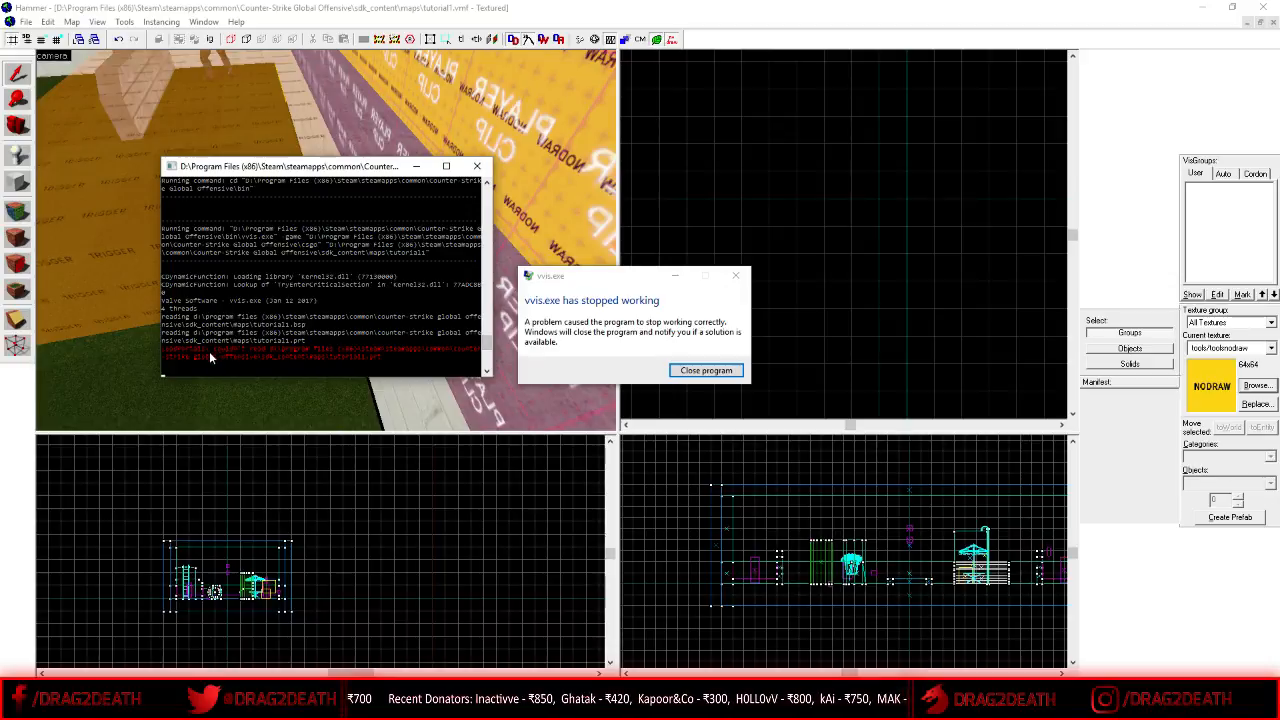
pyautogui.scroll(9, 366, 350)
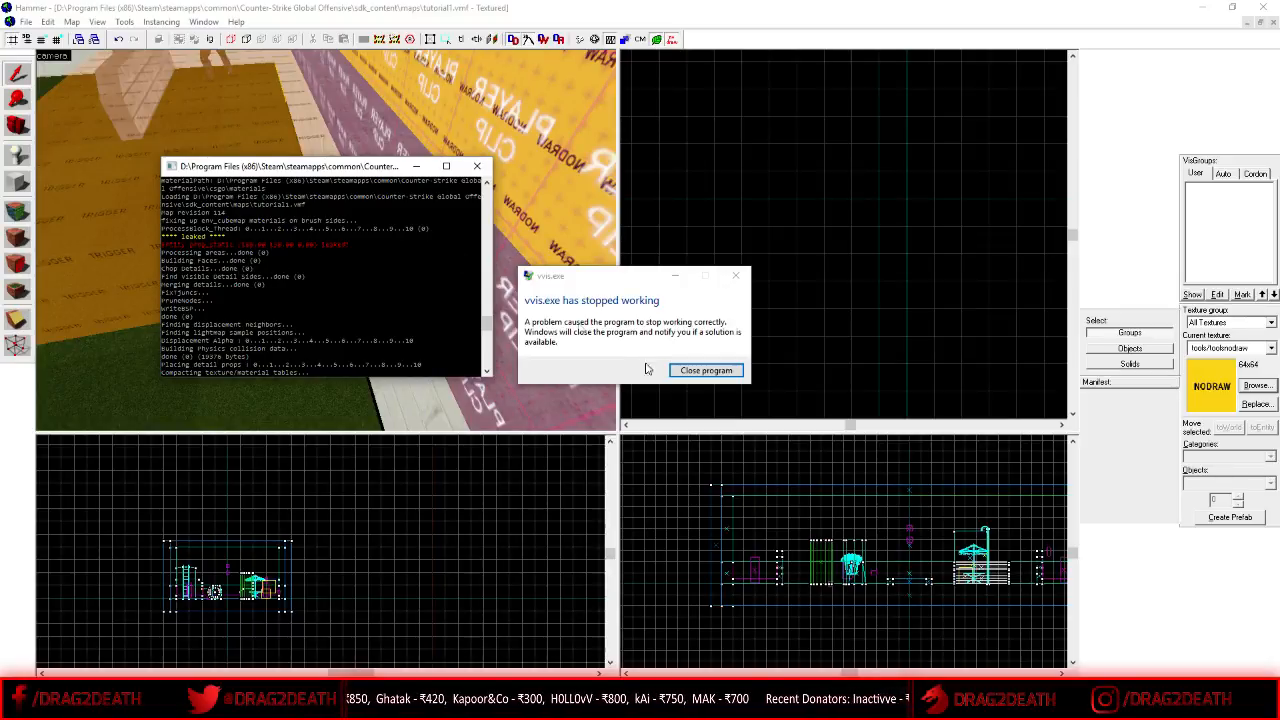
pyautogui.click(705, 370)
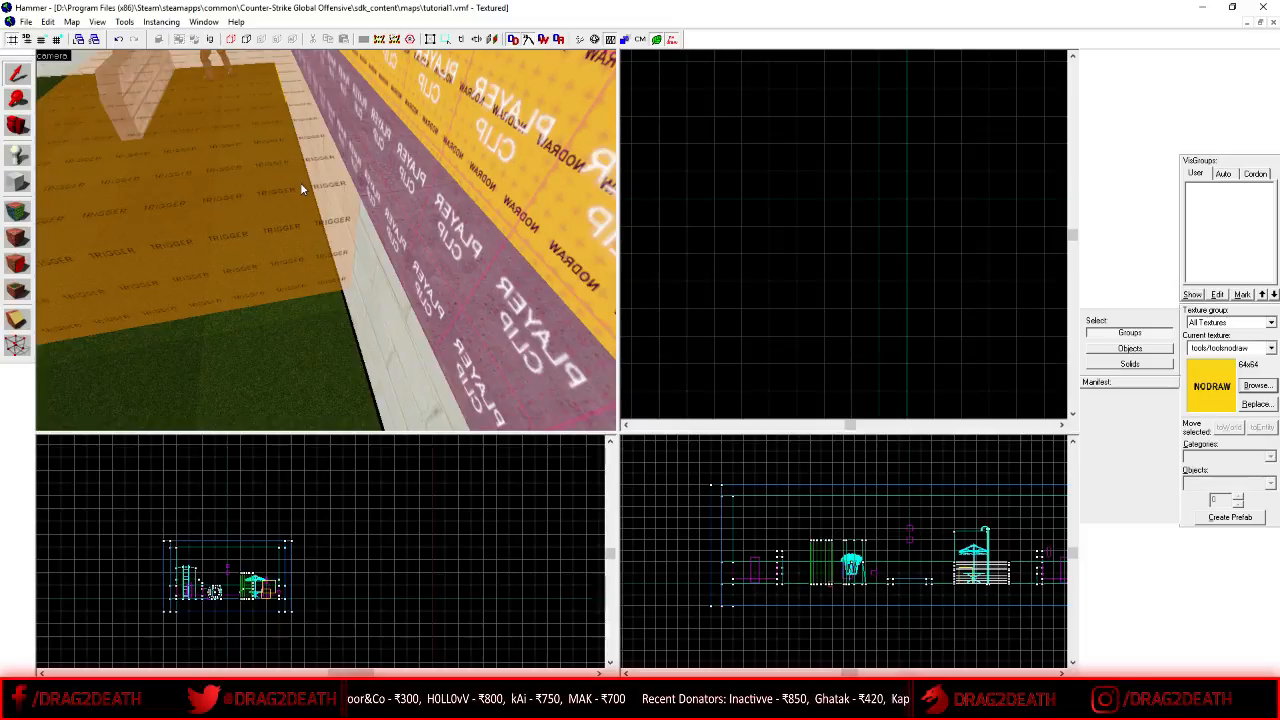
pyautogui.click(73, 22)
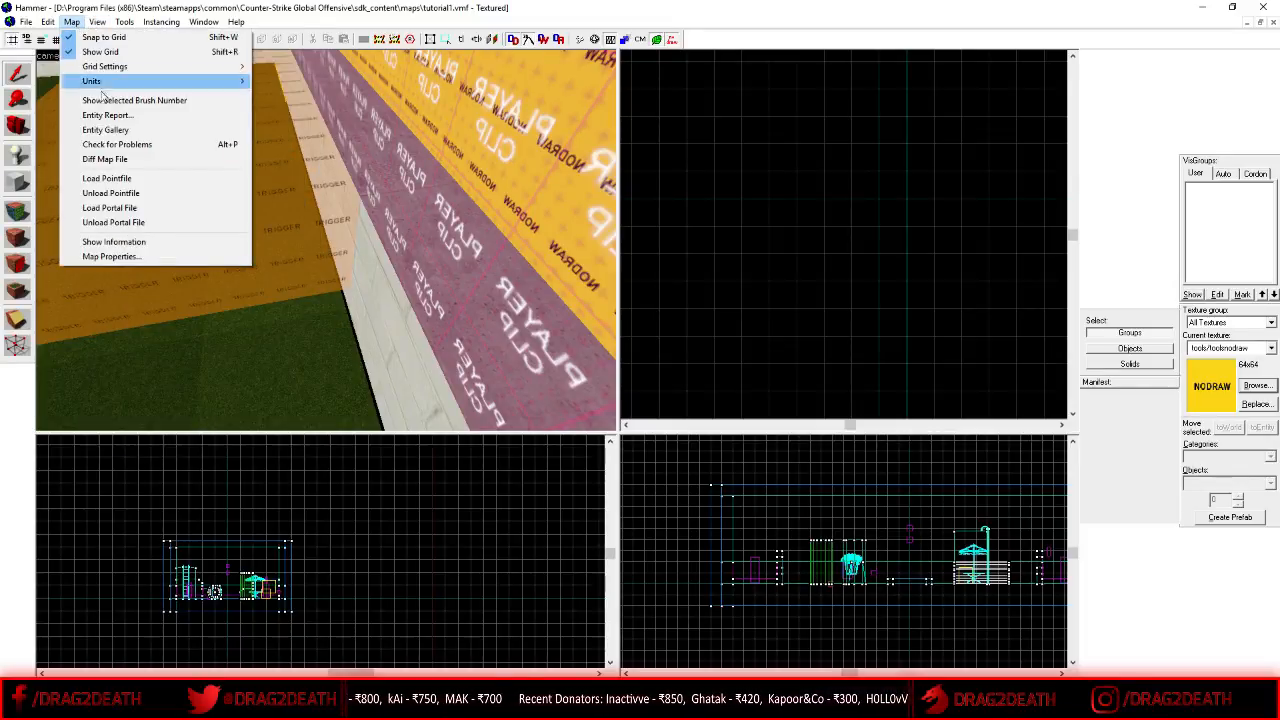
pyautogui.click(127, 208)
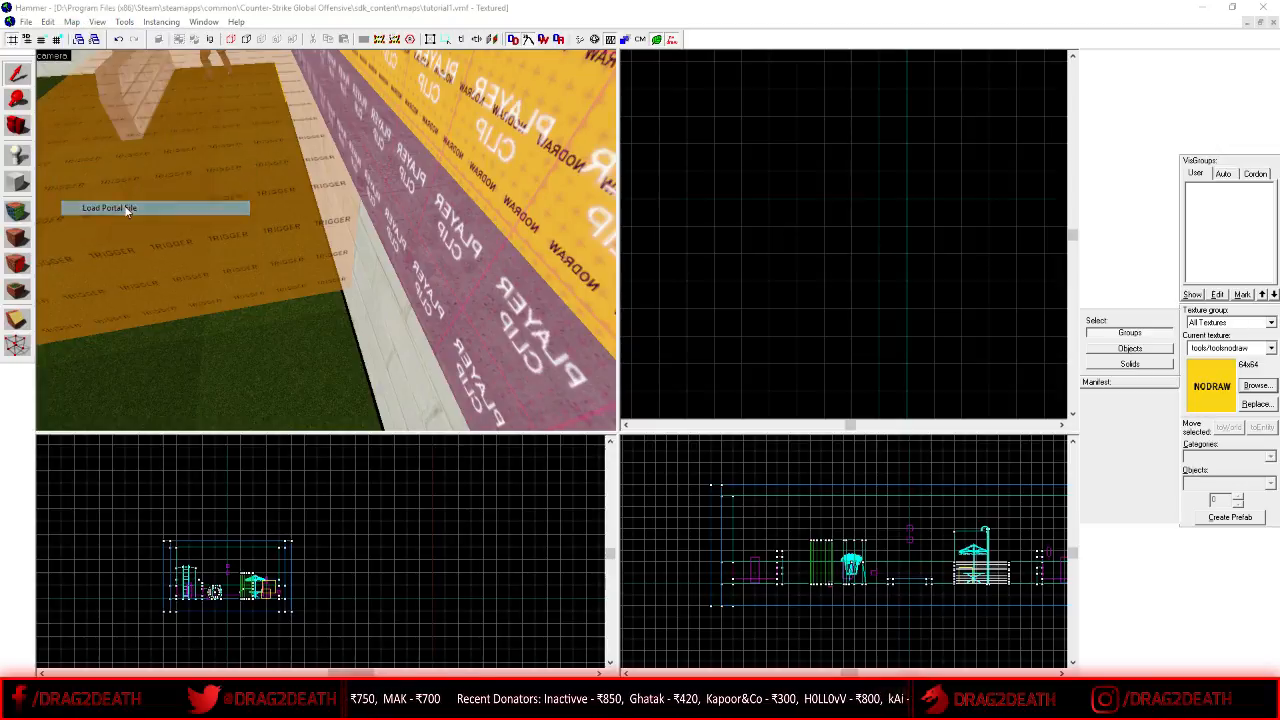
pyautogui.click(877, 416)
# - Load the map's default pointfile, tutorial1.lin
pyautogui.click(72, 22)
pyautogui.click(128, 178)
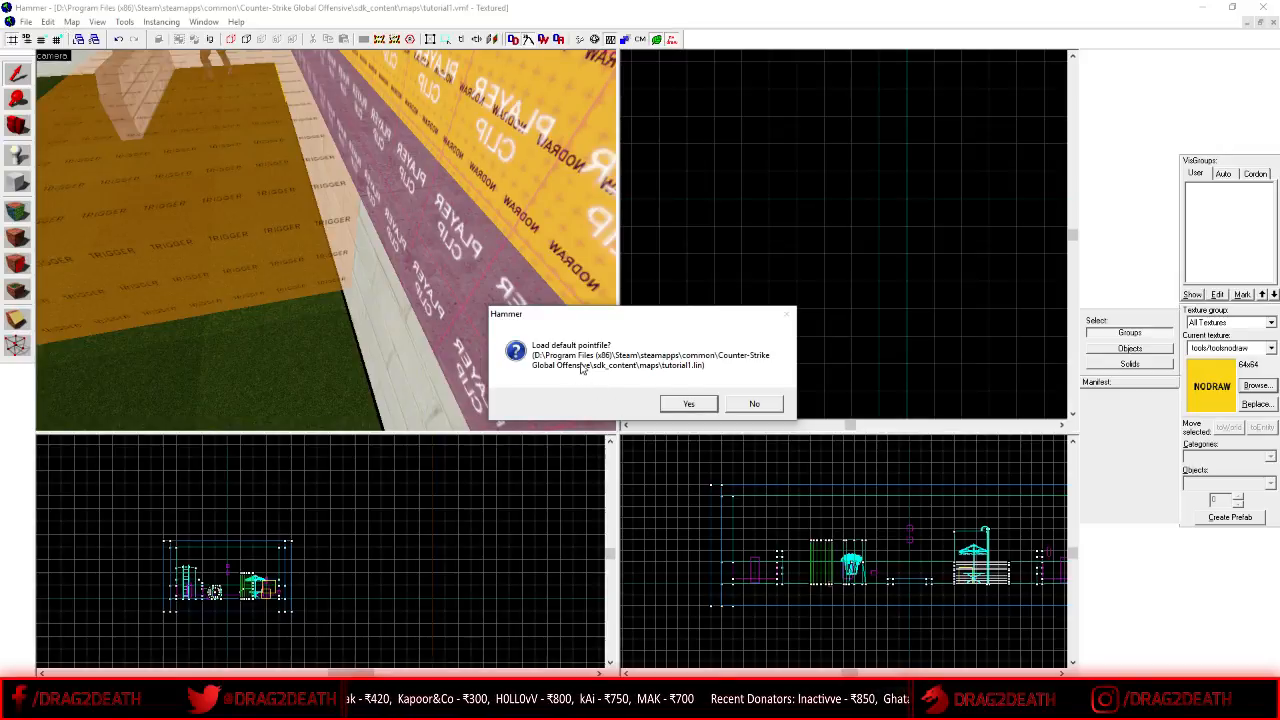
pyautogui.click(689, 403)
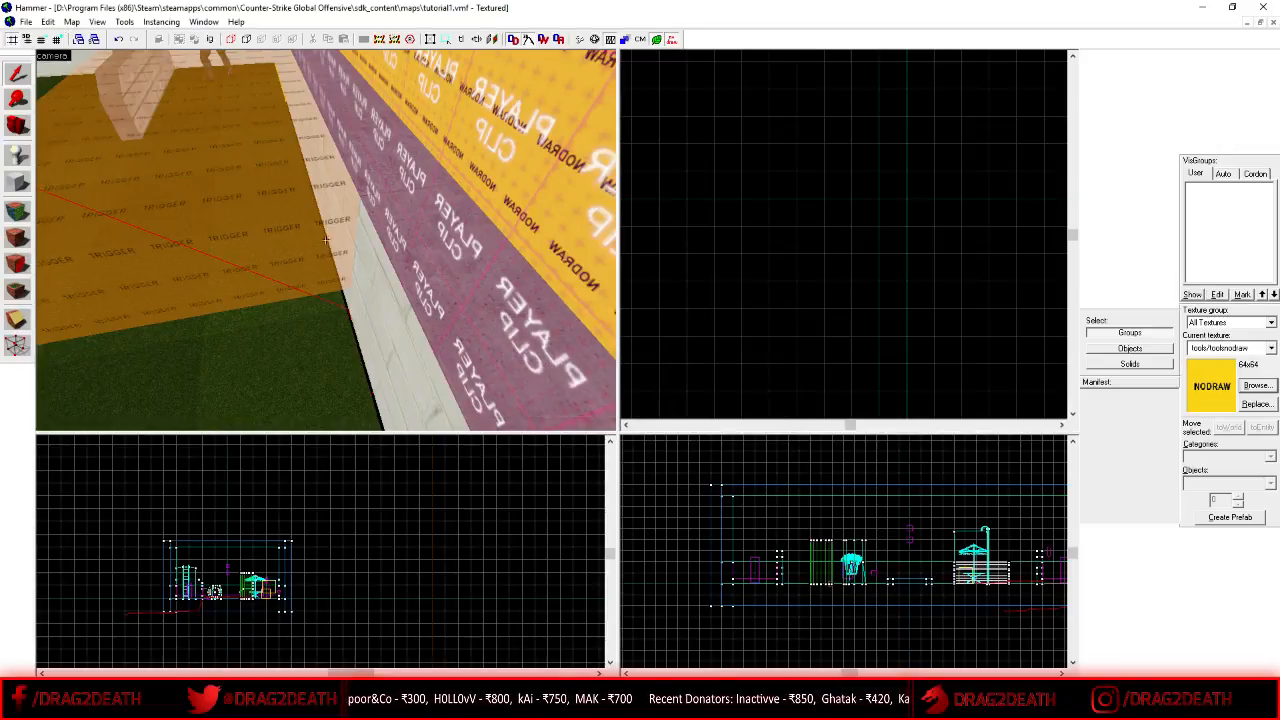
# - Follow the red pointfile line from the umbrella table across the map to where it exits between the floor and brick wall
pyautogui.press('w')
pyautogui.press('z')
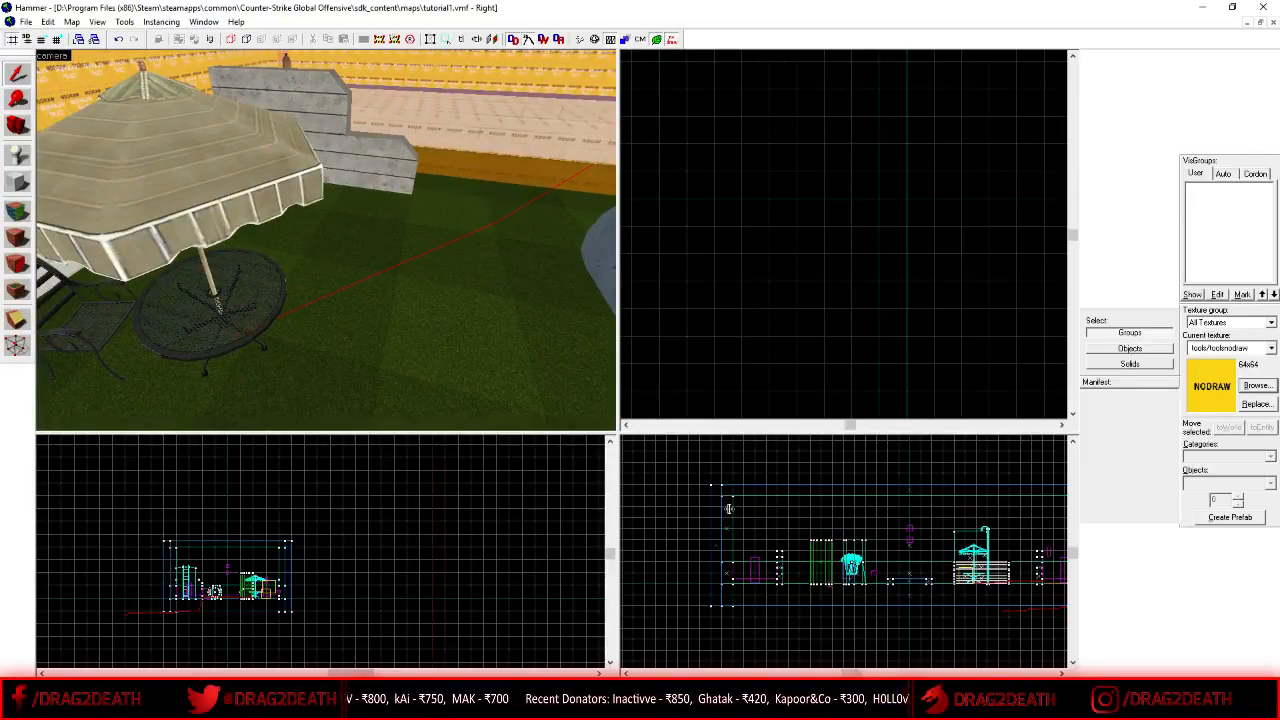
pyautogui.scroll(-2, 727, 508)
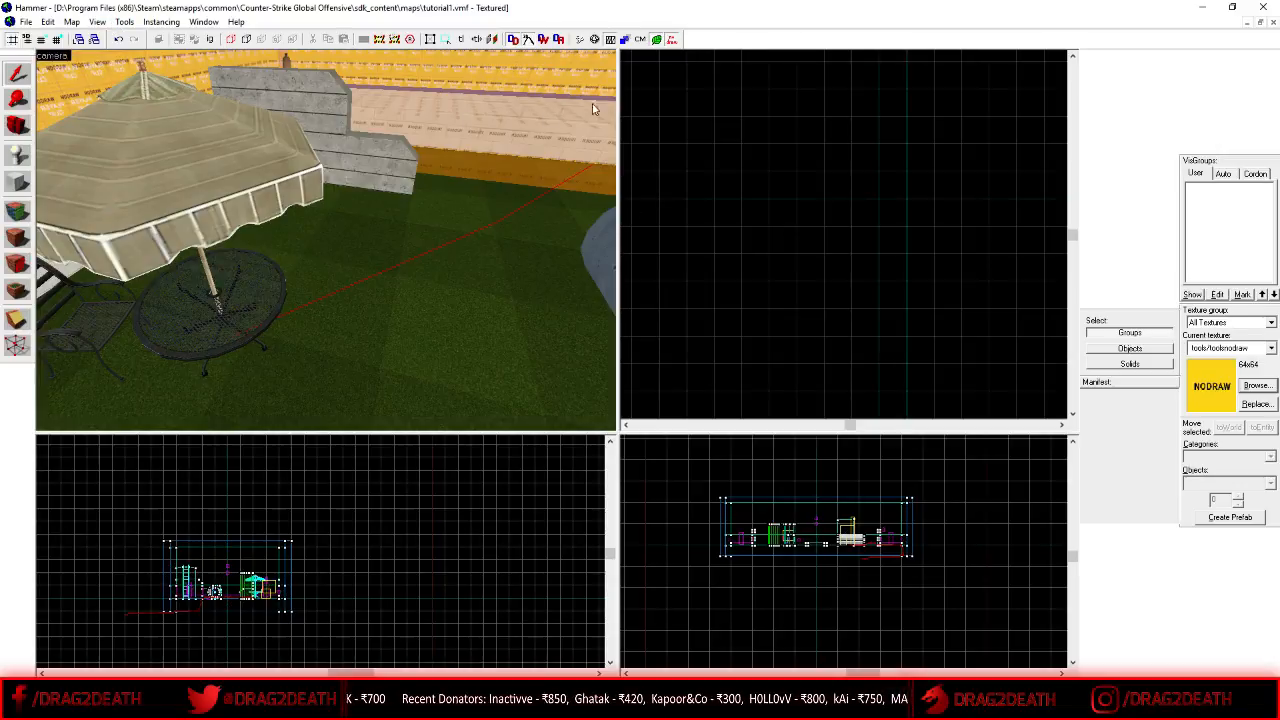
pyautogui.press('z')
pyautogui.press('w')
pyautogui.press('w')
pyautogui.press('s')
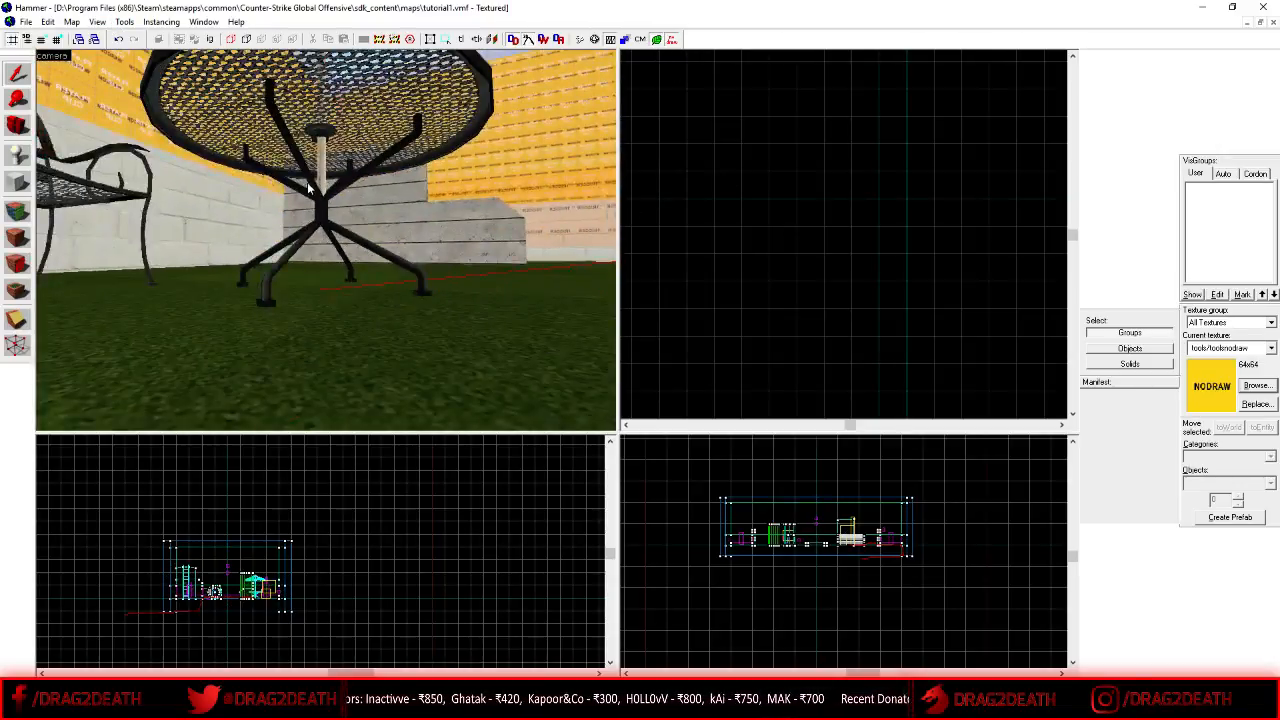
pyautogui.press('w')
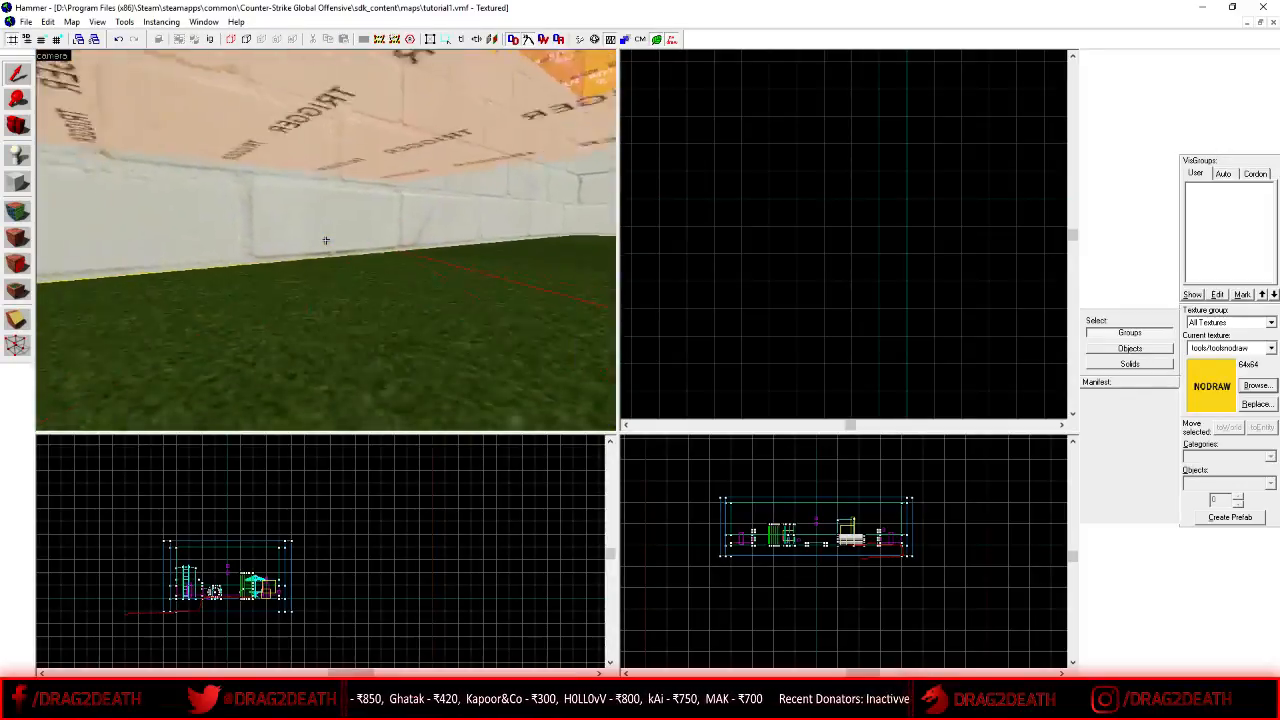
pyautogui.press('w')
pyautogui.press('s')
pyautogui.press('a')
pyautogui.press('z')
pyautogui.press('d')
pyautogui.scroll(-1, 327, 241)
pyautogui.scroll(8, 862, 551)
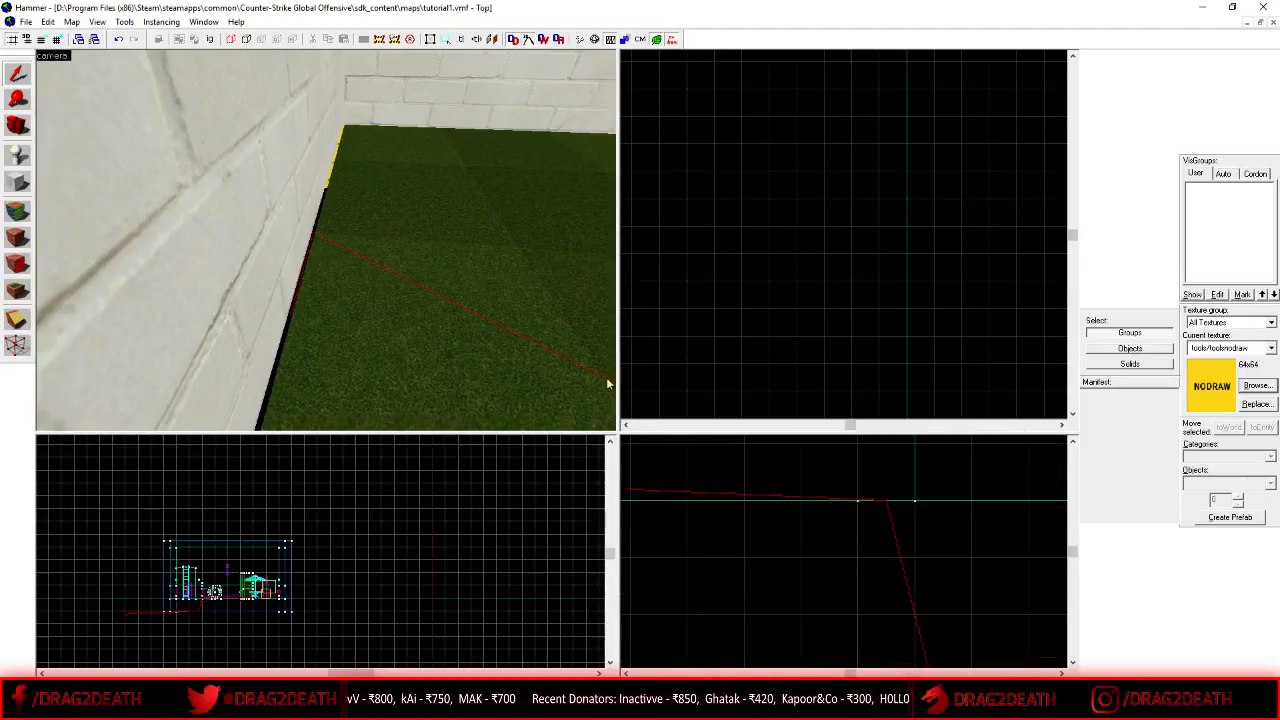
pyautogui.press('z')
pyautogui.press('a')
pyautogui.press('d')
pyautogui.press('z')
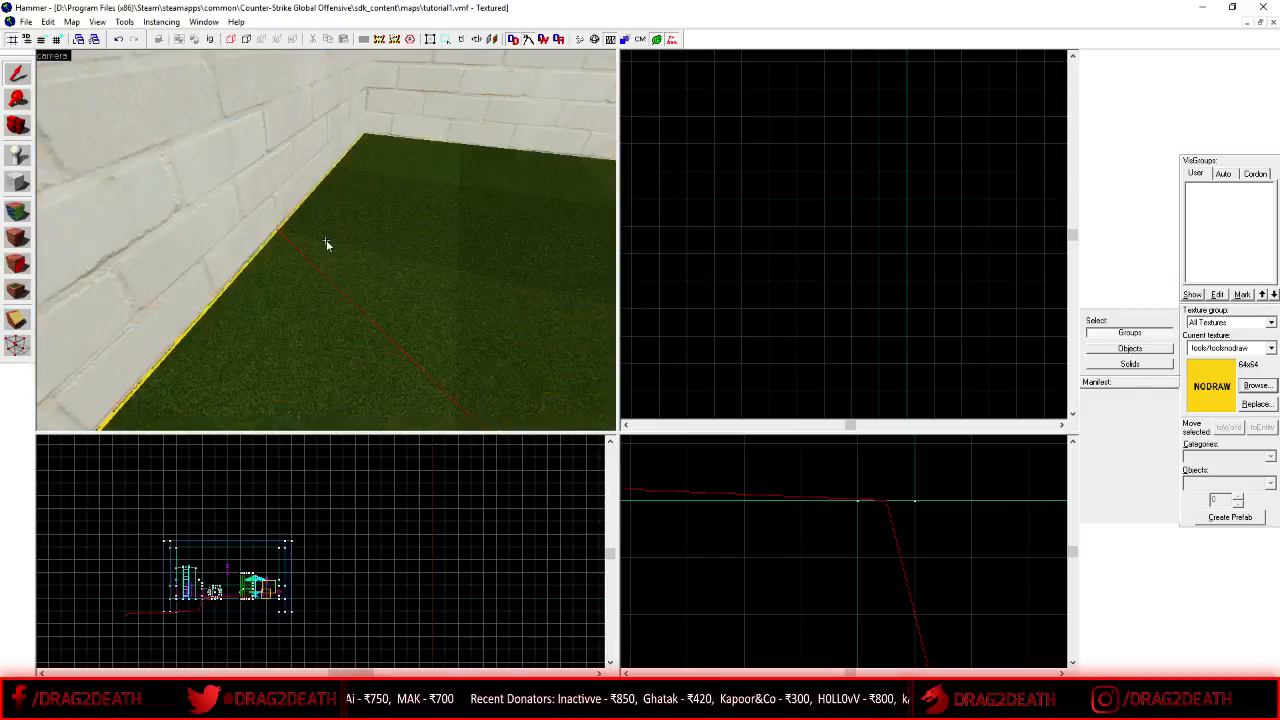
# - Extend the short edge of the grass floor block back to the brick wall, closing the gap where the pointfile line exits
pyautogui.click(327, 244)
pyautogui.scroll(-2, 918, 300)
pyautogui.scroll(2, 905, 226)
pyautogui.click(963, 289)
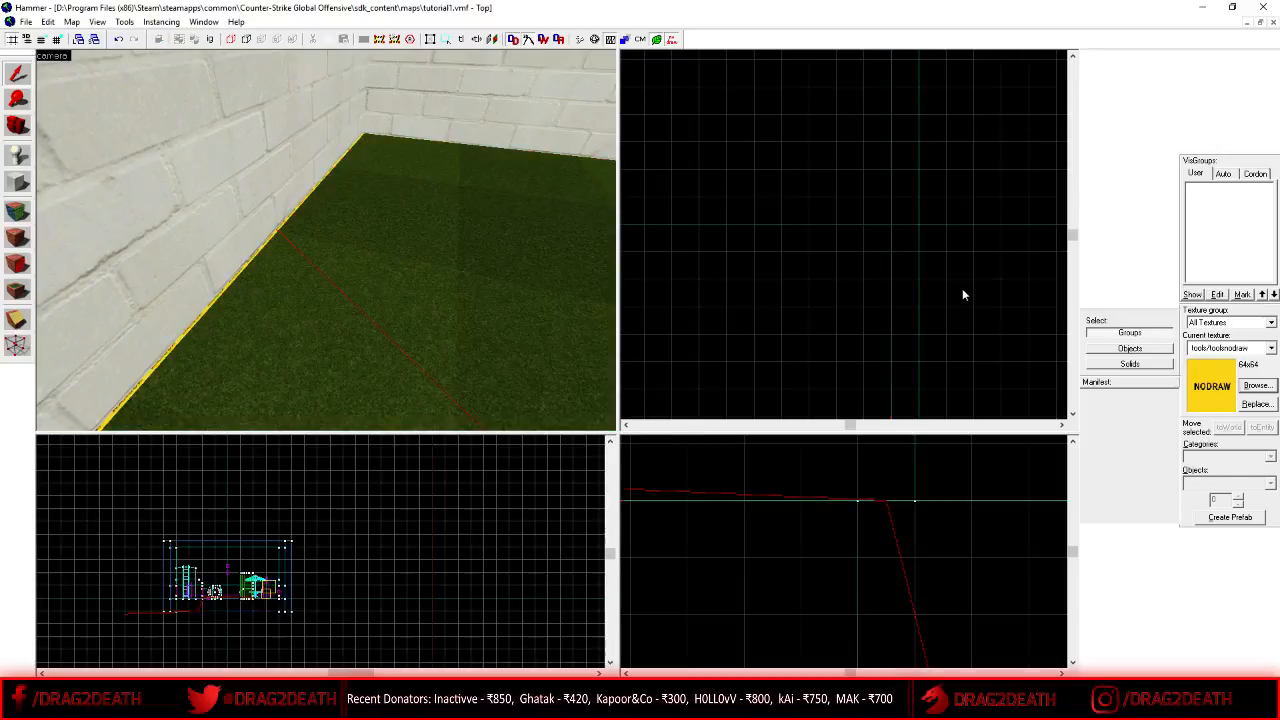
pyautogui.press('z')
pyautogui.press('a')
pyautogui.press('z')
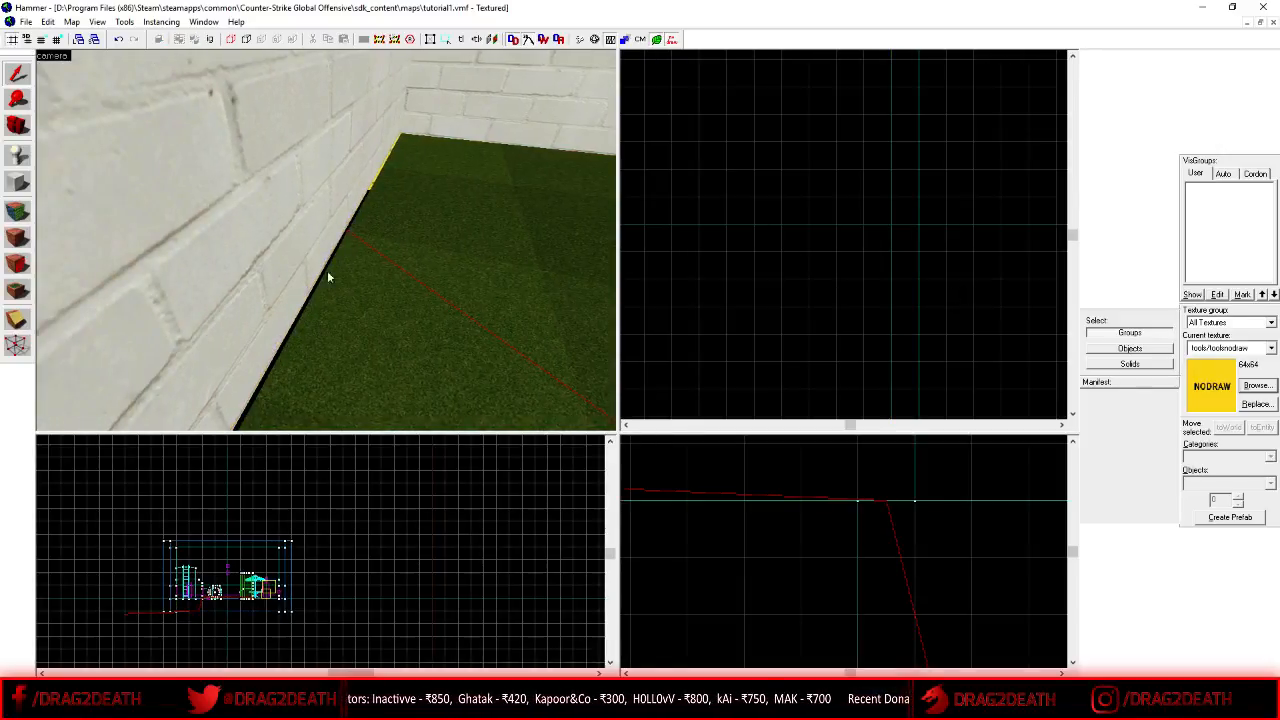
pyautogui.click(390, 268)
pyautogui.moveTo(892, 222); pyautogui.dragTo(942, 229)
pyautogui.press('Escape')
pyautogui.press('z')
pyautogui.press('d')
pyautogui.press('z')
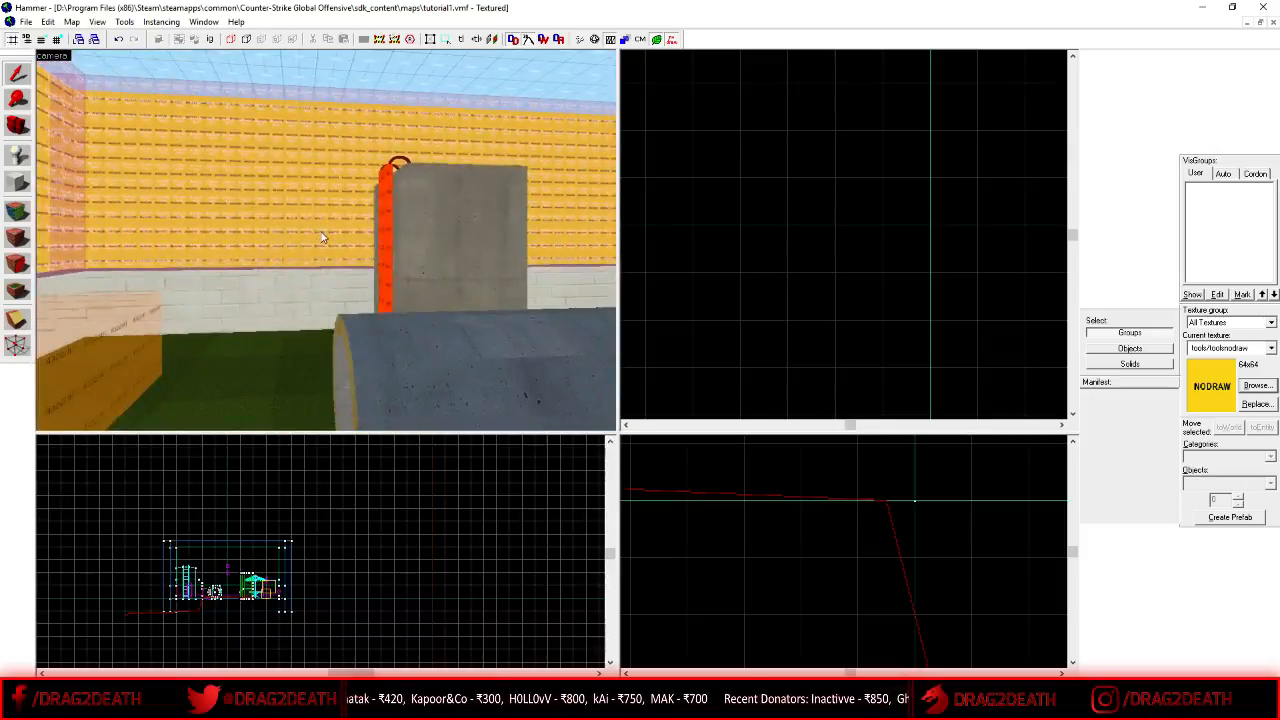
# - Compile the map with normal BSP, VIS and RAD, without running the game after compiling
pyautogui.press('F9')
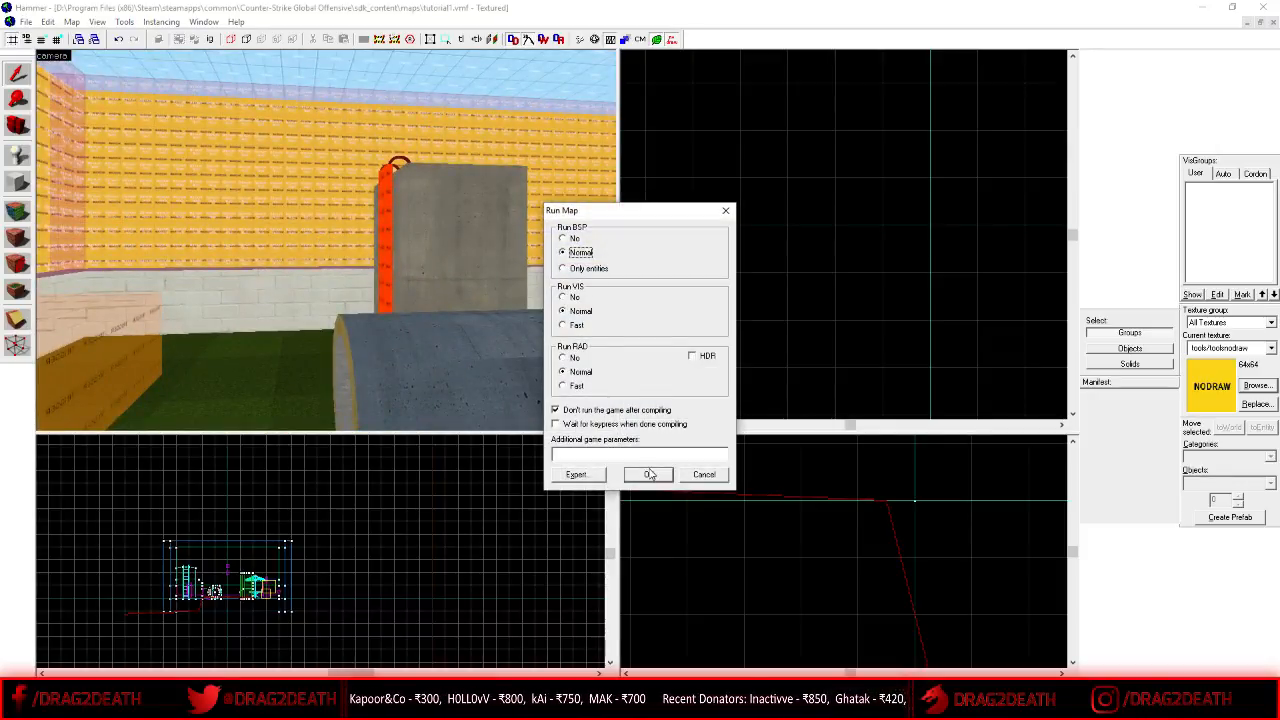
pyautogui.click(649, 474)
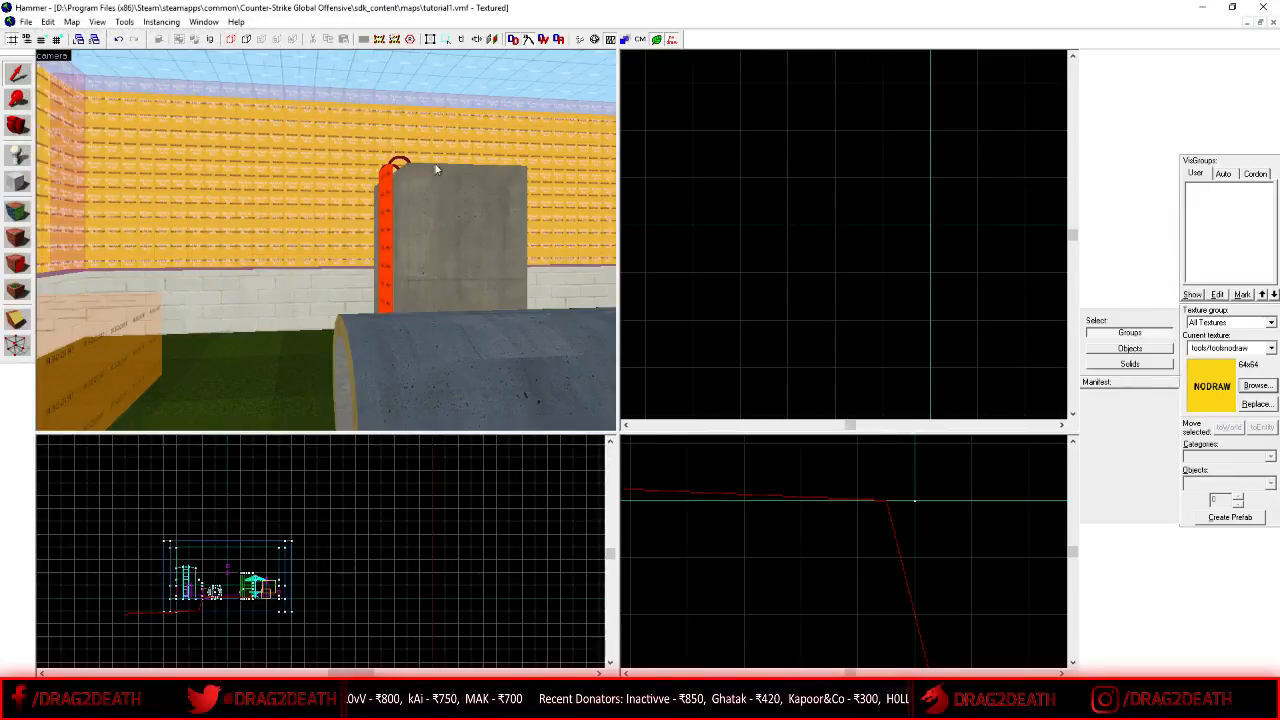
# - Apply the tools/toolsskybox texture to the inner faces of the NODRAW outer walls above the brick border
pyautogui.press('z')
pyautogui.hotkey('shift', 'a')
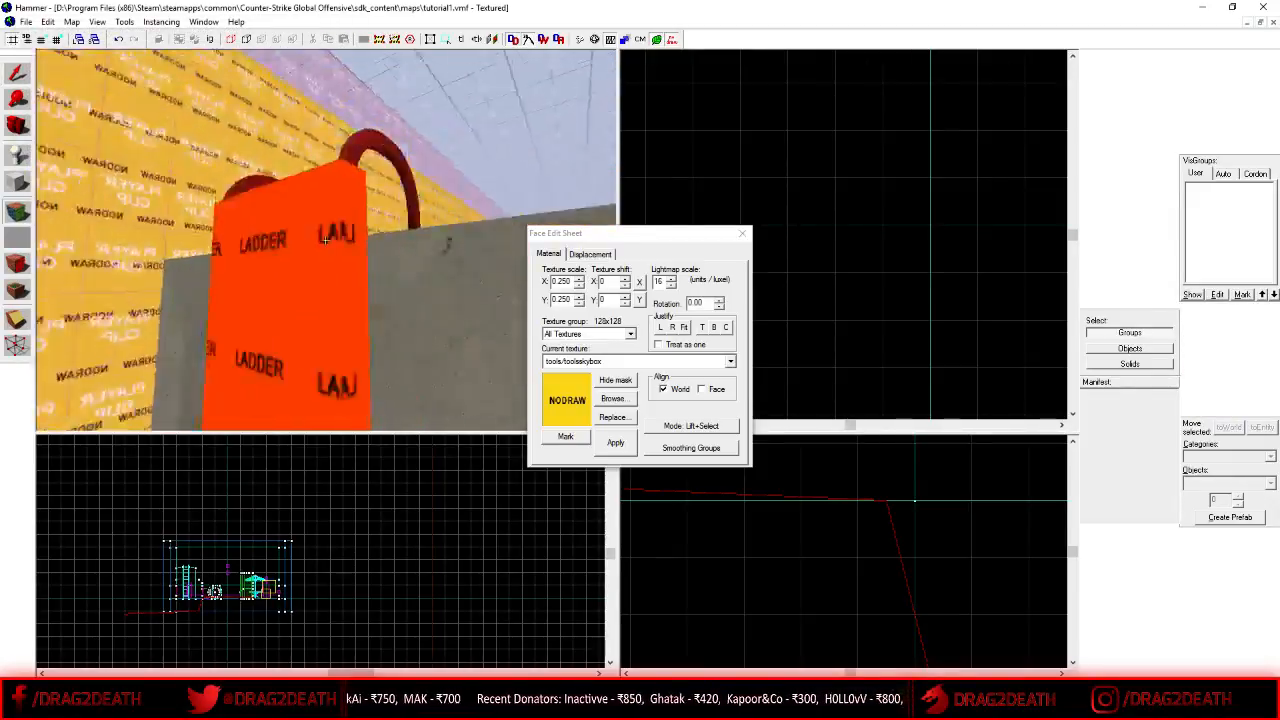
pyautogui.press('z')
pyautogui.press('d')
pyautogui.press('z')
pyautogui.press('z')
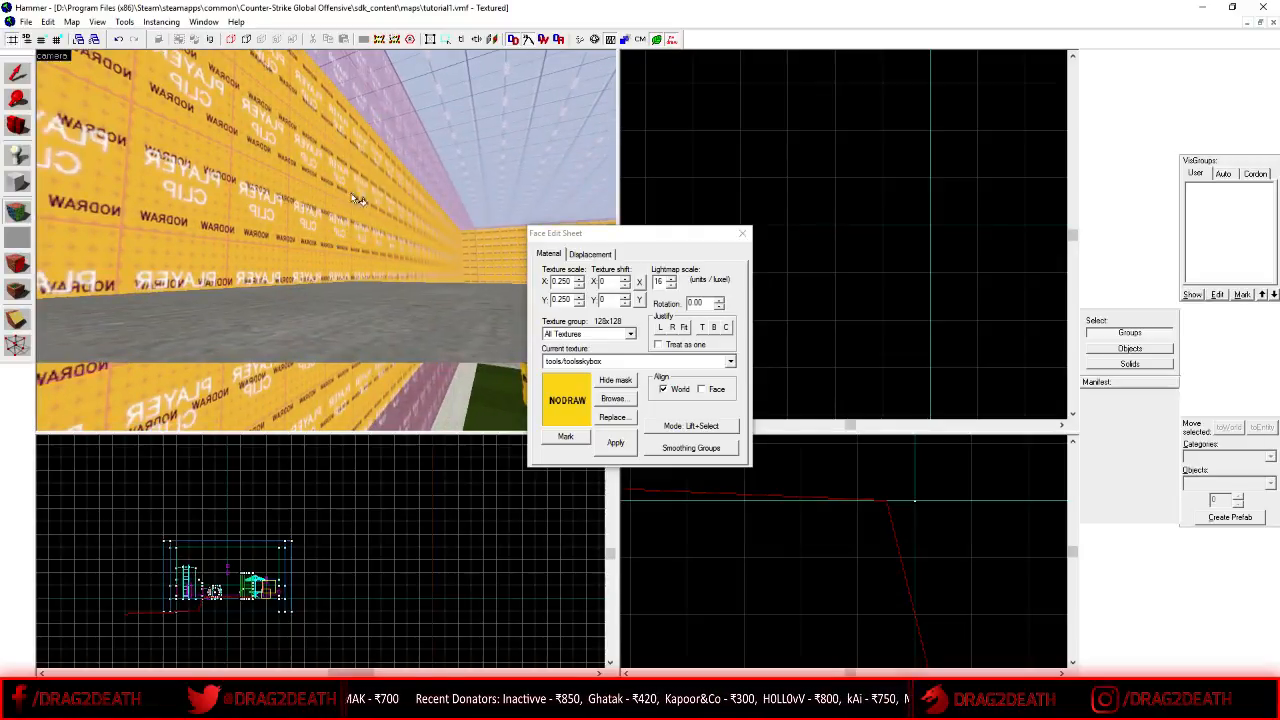
pyautogui.press('z')
pyautogui.press('w')
pyautogui.press('z')
pyautogui.press('z')
pyautogui.press('w')
pyautogui.press('z')
pyautogui.rightClick(340, 246)
pyautogui.press('z')
pyautogui.press('w')
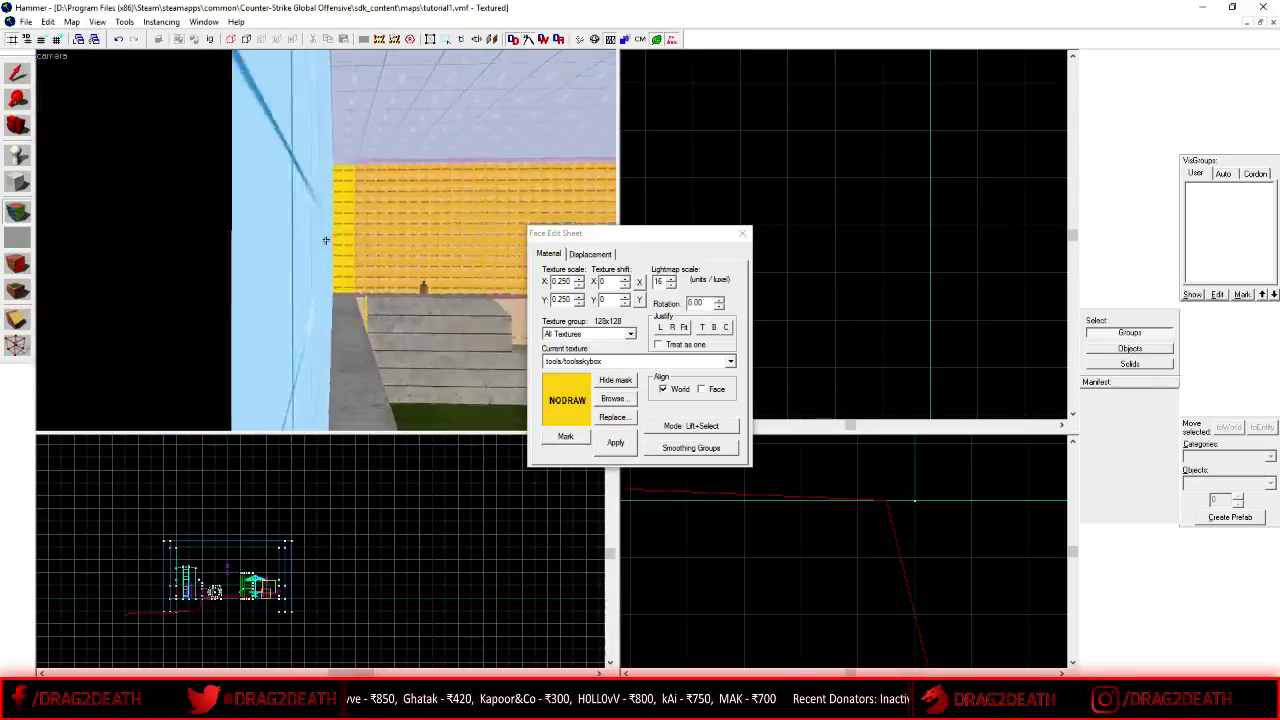
pyautogui.press('z')
pyautogui.rightClick(327, 241)
pyautogui.click(743, 233)
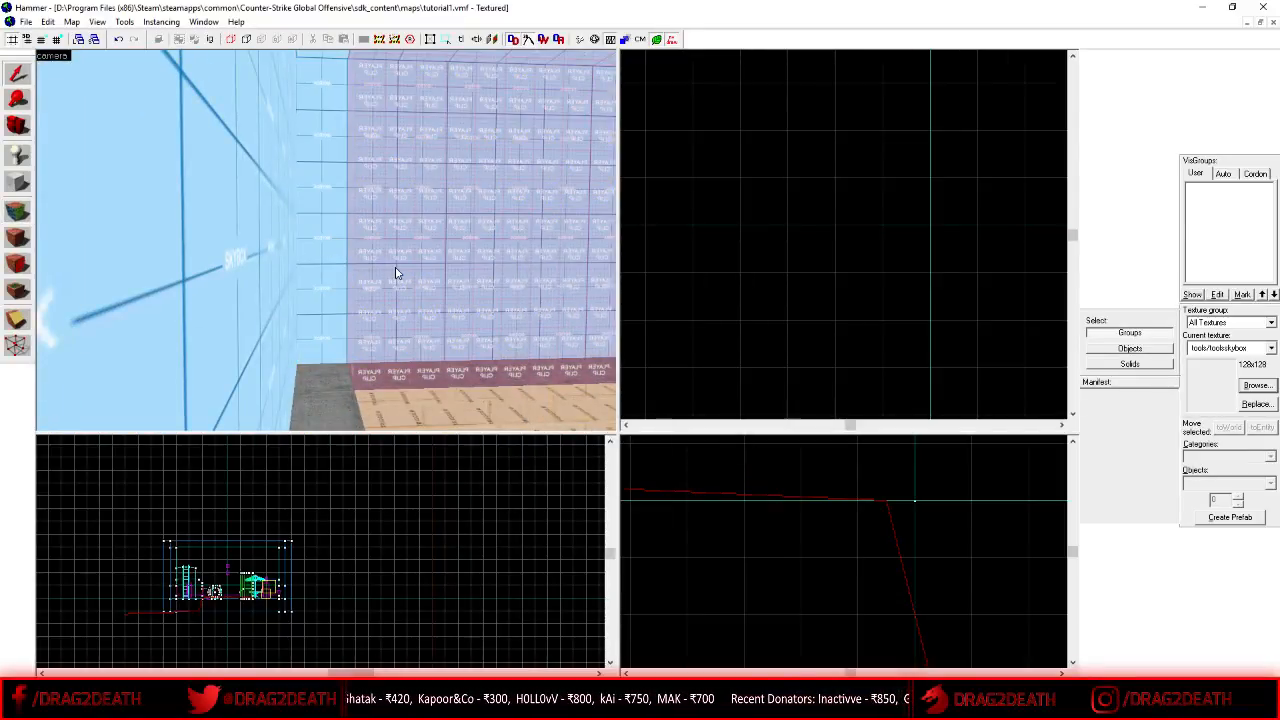
# - Inspect the skybox-textured walls and ceiling from different points around the map
pyautogui.press('z')
pyautogui.press('w')
pyautogui.press('z')
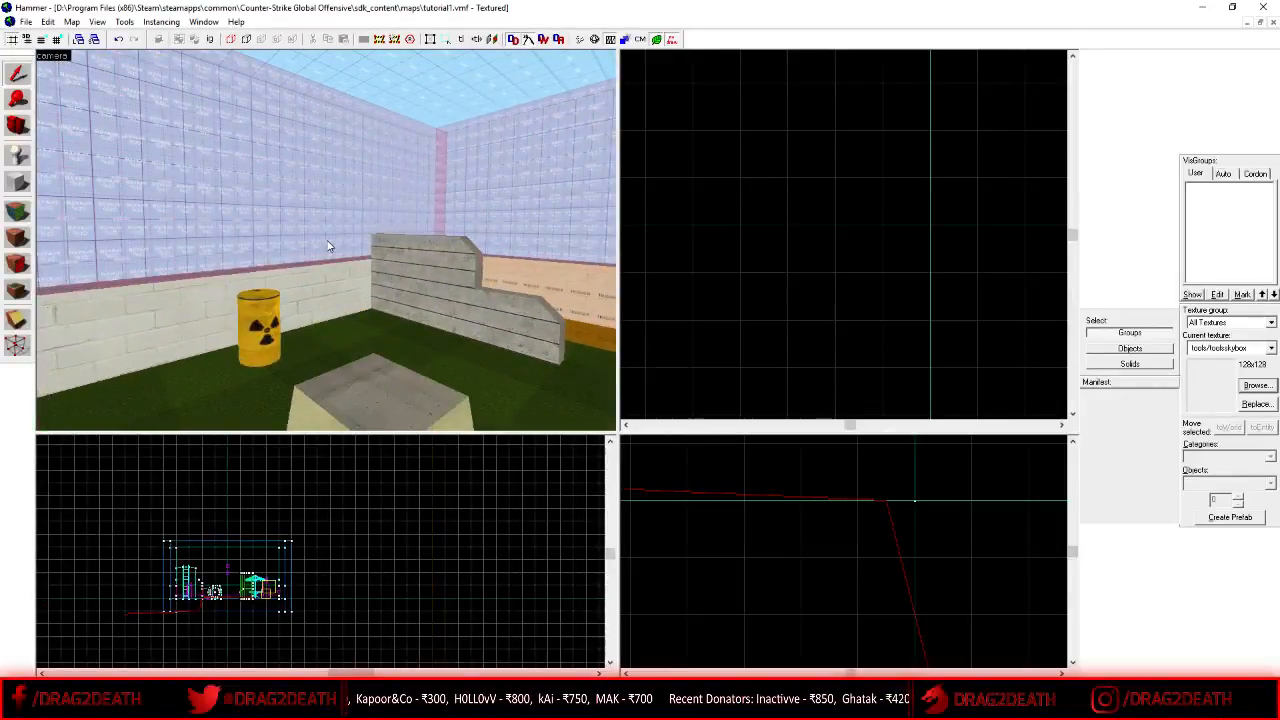
pyautogui.press('z')
pyautogui.press('s')
pyautogui.press('z')
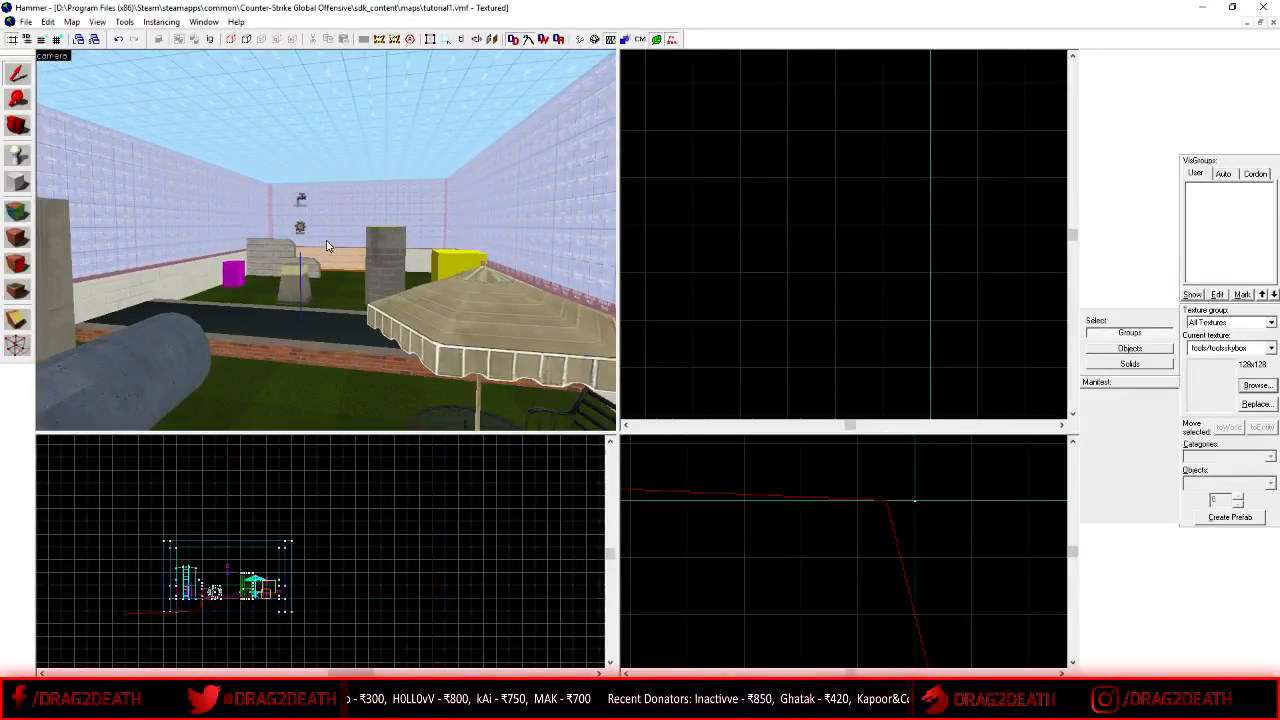
pyautogui.press('z')
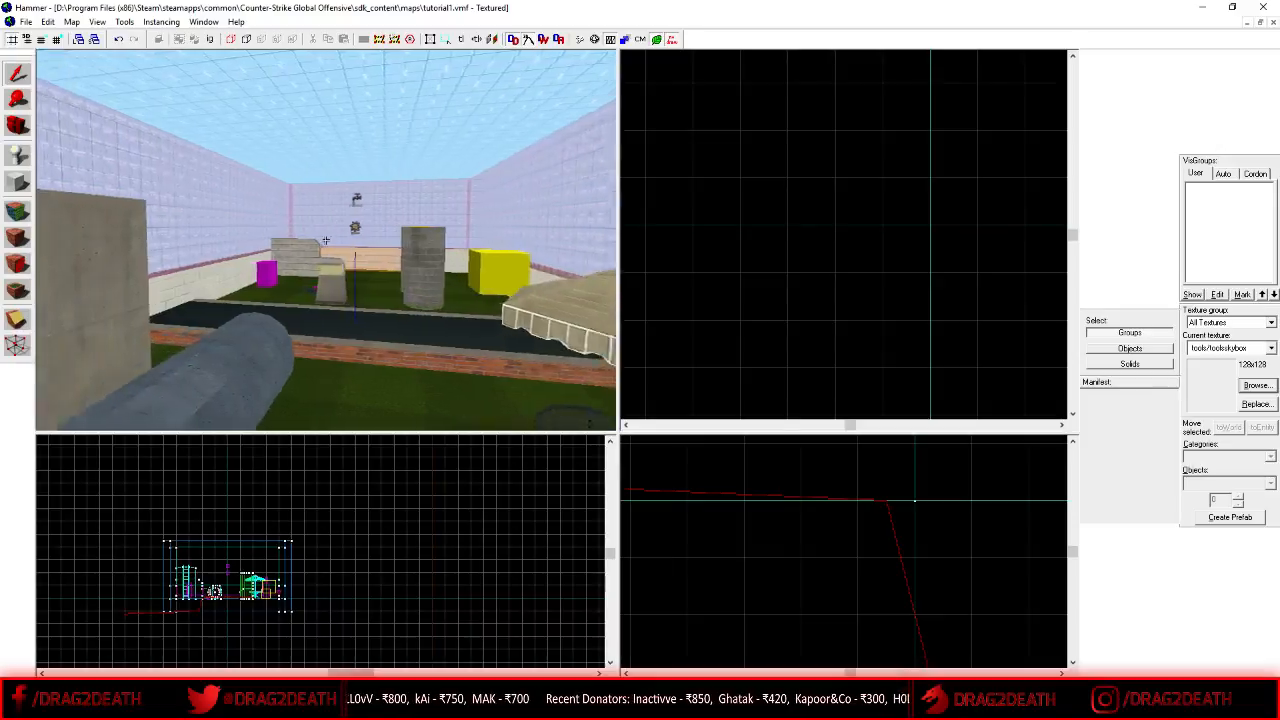
pyautogui.press('w')
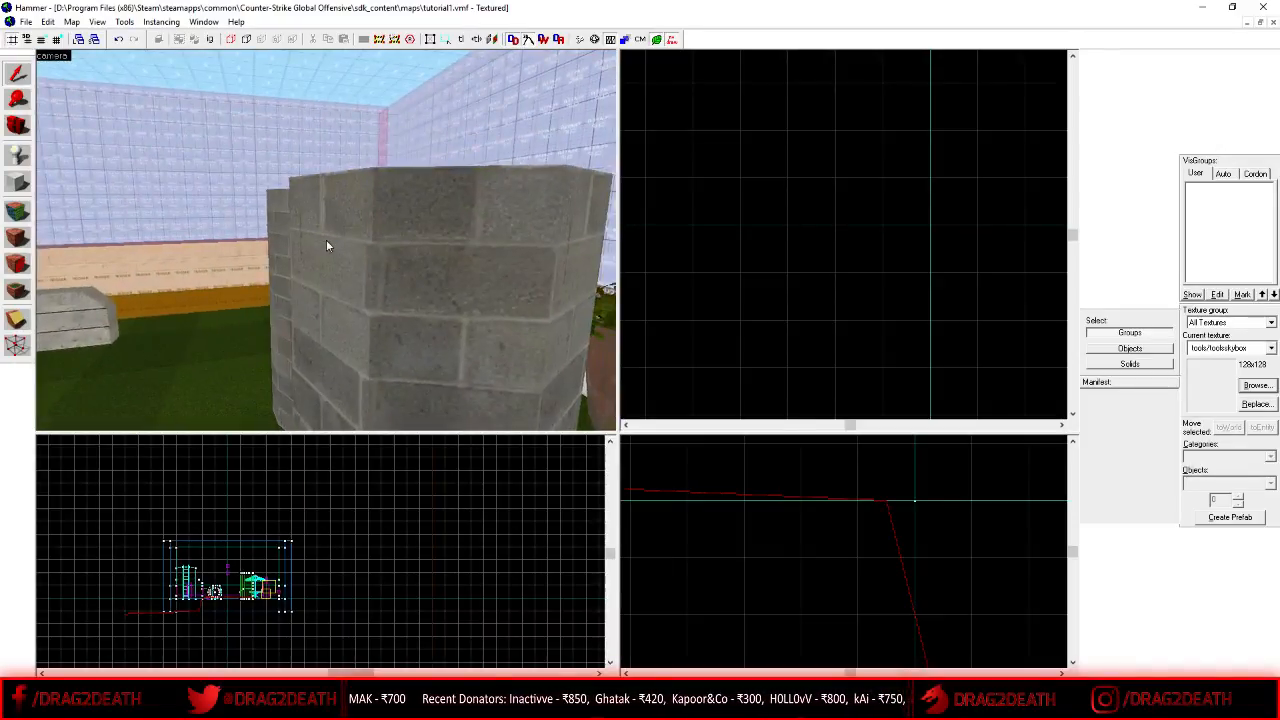
pyautogui.press('s')
pyautogui.press('s')
pyautogui.press('w')
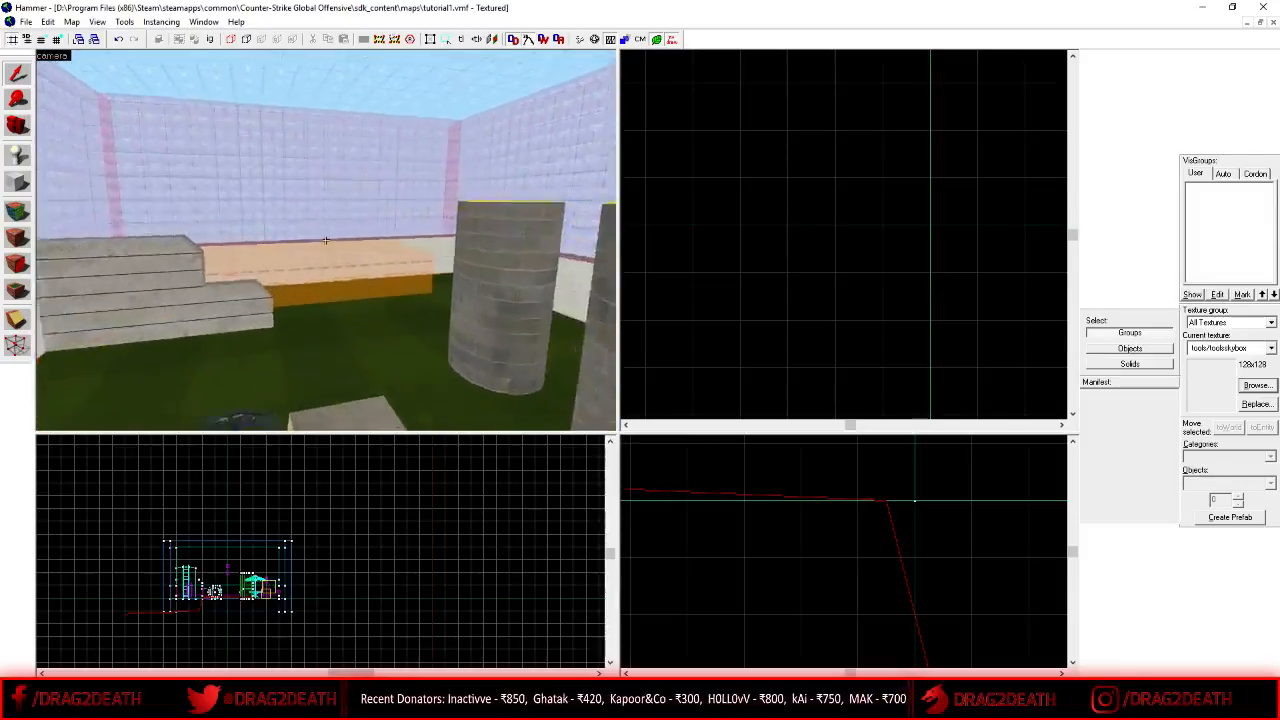
pyautogui.press('s')
pyautogui.press('s')
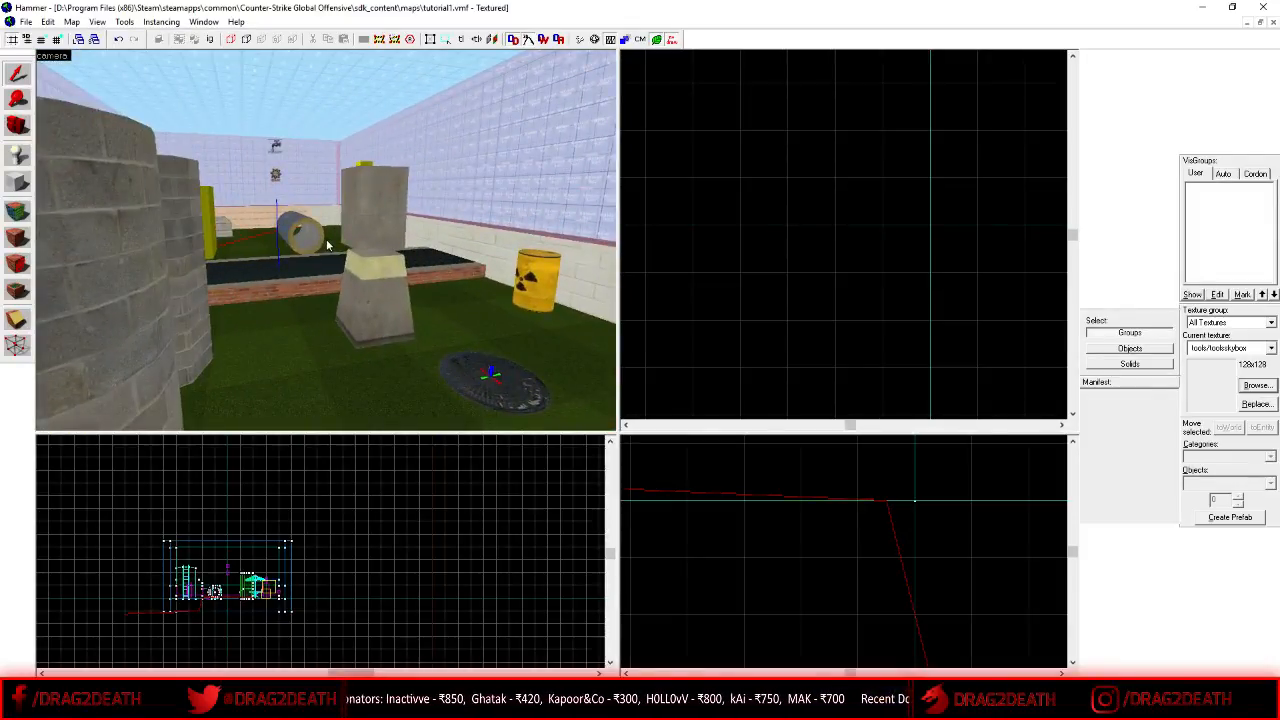
pyautogui.press('z')
pyautogui.press('w')
pyautogui.press('s')
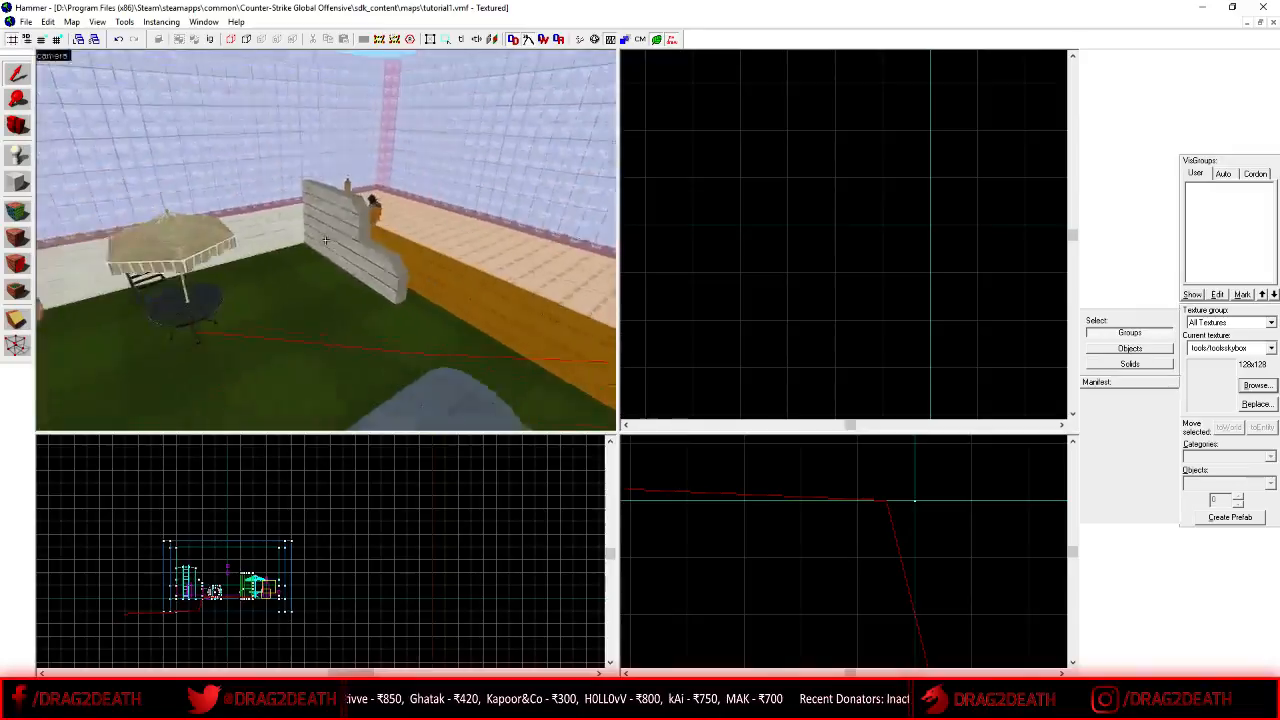
pyautogui.press('s')
pyautogui.press('d')
pyautogui.press('z')
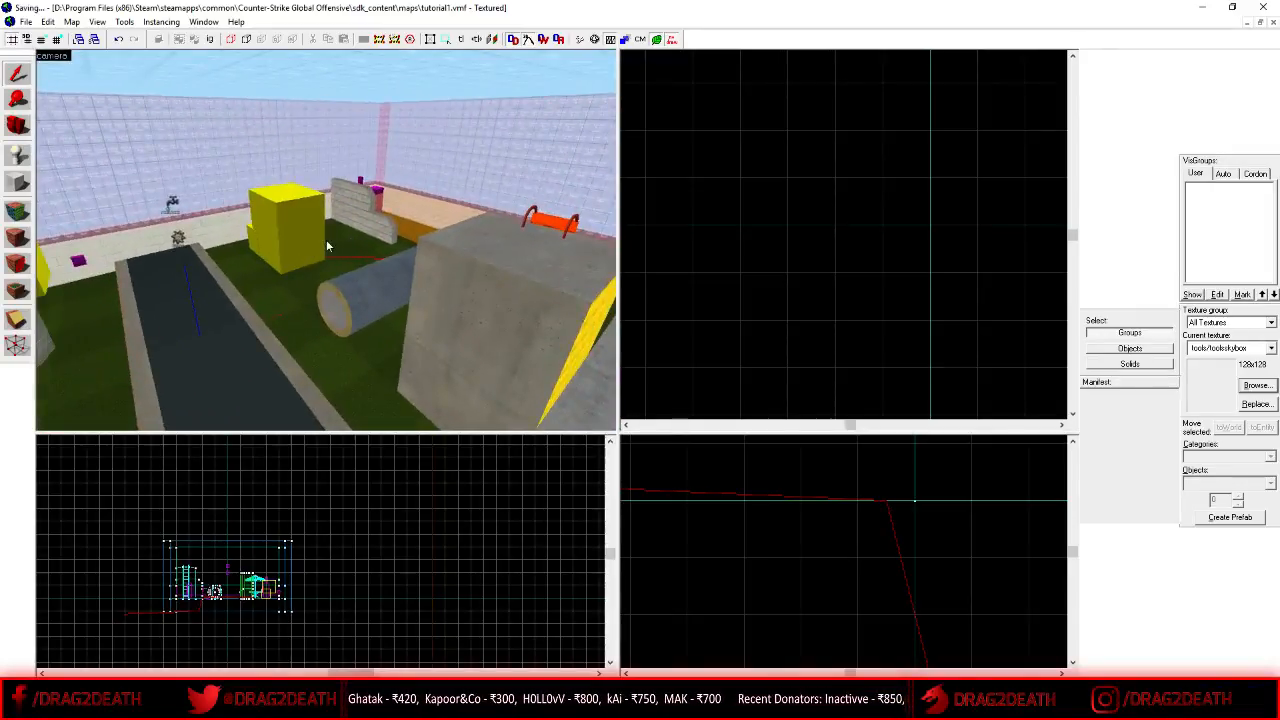
pyautogui.press('z')
pyautogui.press('s')
pyautogui.press('a')
pyautogui.press('z')
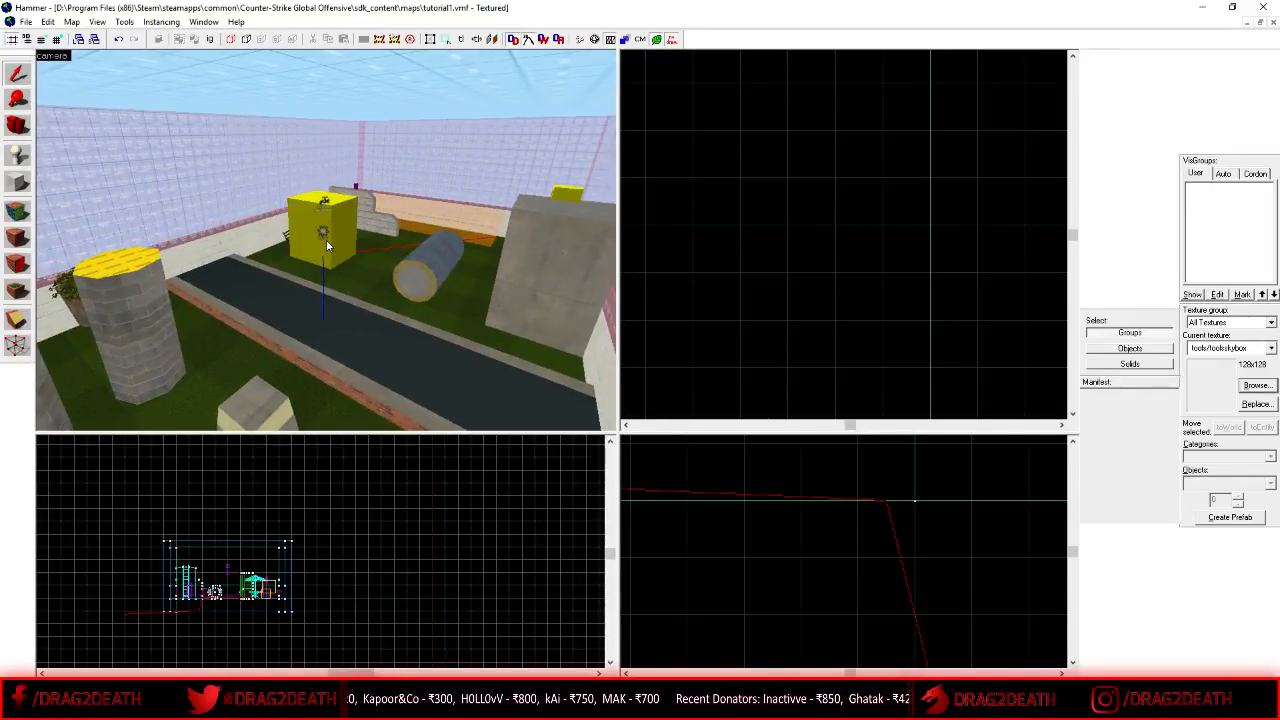
pyautogui.press('z')
pyautogui.press('s')
pyautogui.press('z')
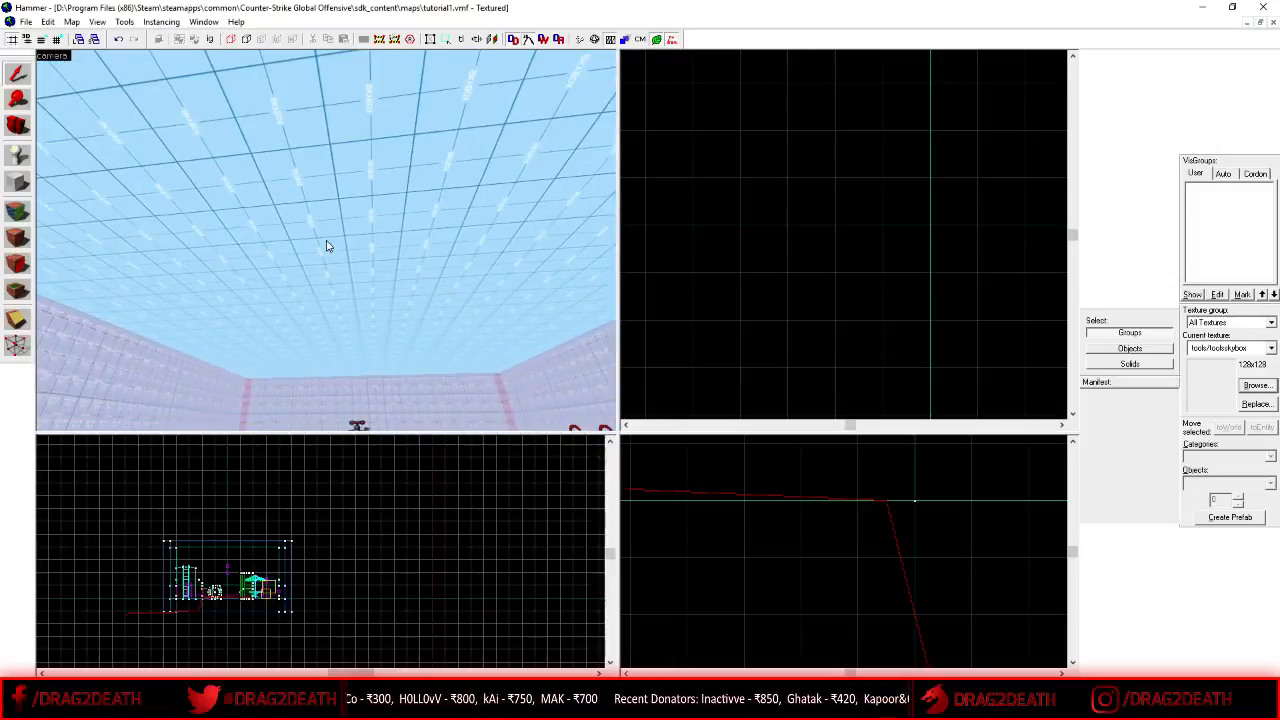
# - Filter the available textures by "skybox" and choose tools/toolsskybox as the current texture
pyautogui.hotkey('shift', 'a')
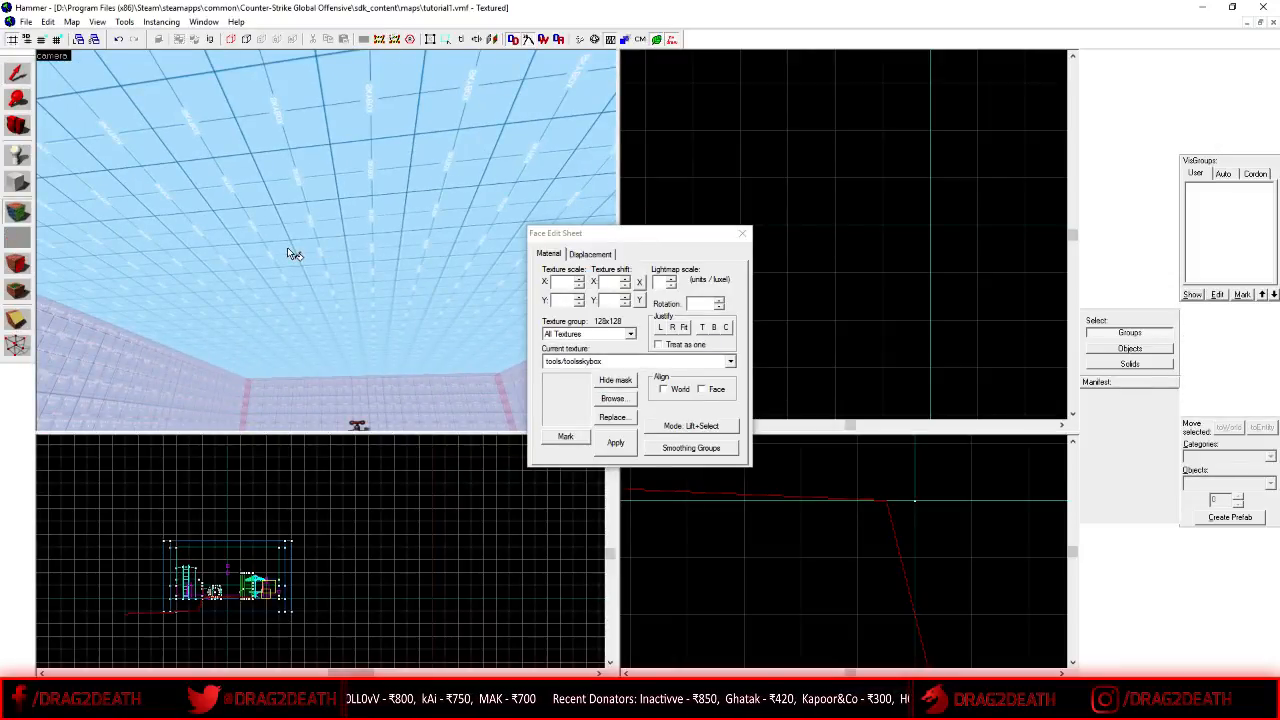
pyautogui.click(337, 263)
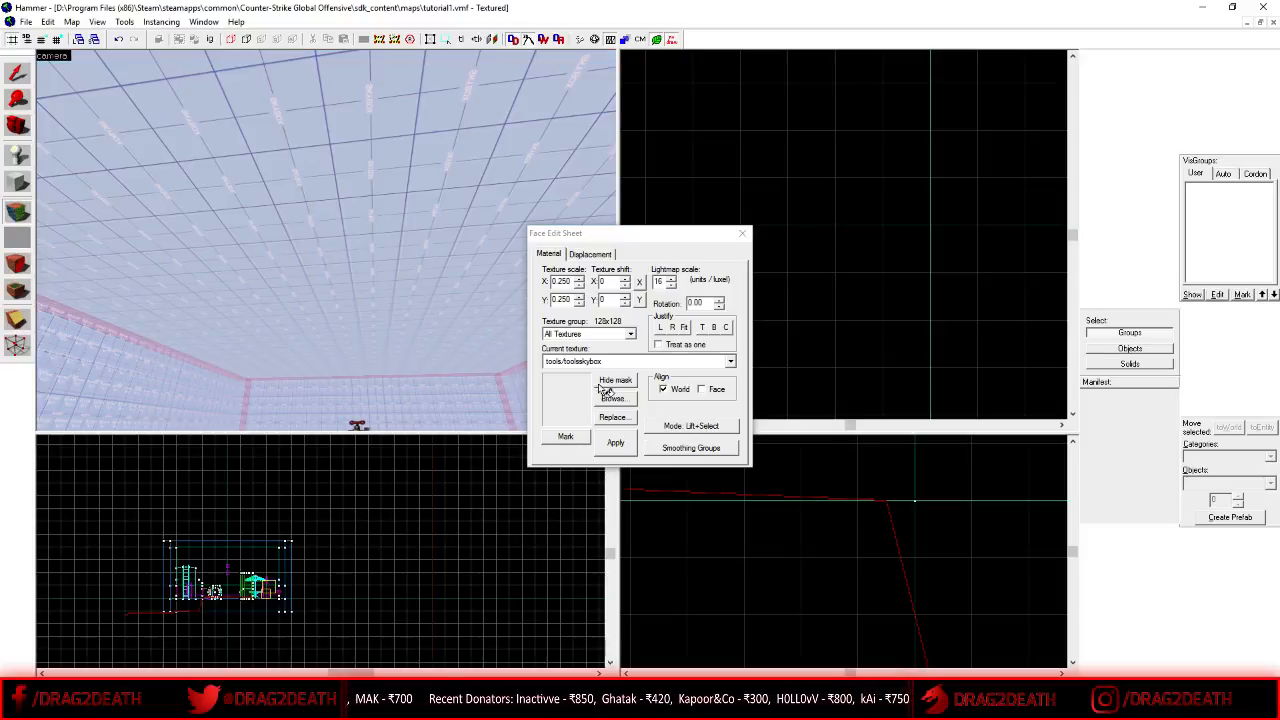
pyautogui.click(744, 236)
pyautogui.hotkey('shift', 'a')
pyautogui.click(599, 404)
pyautogui.write('skybox')
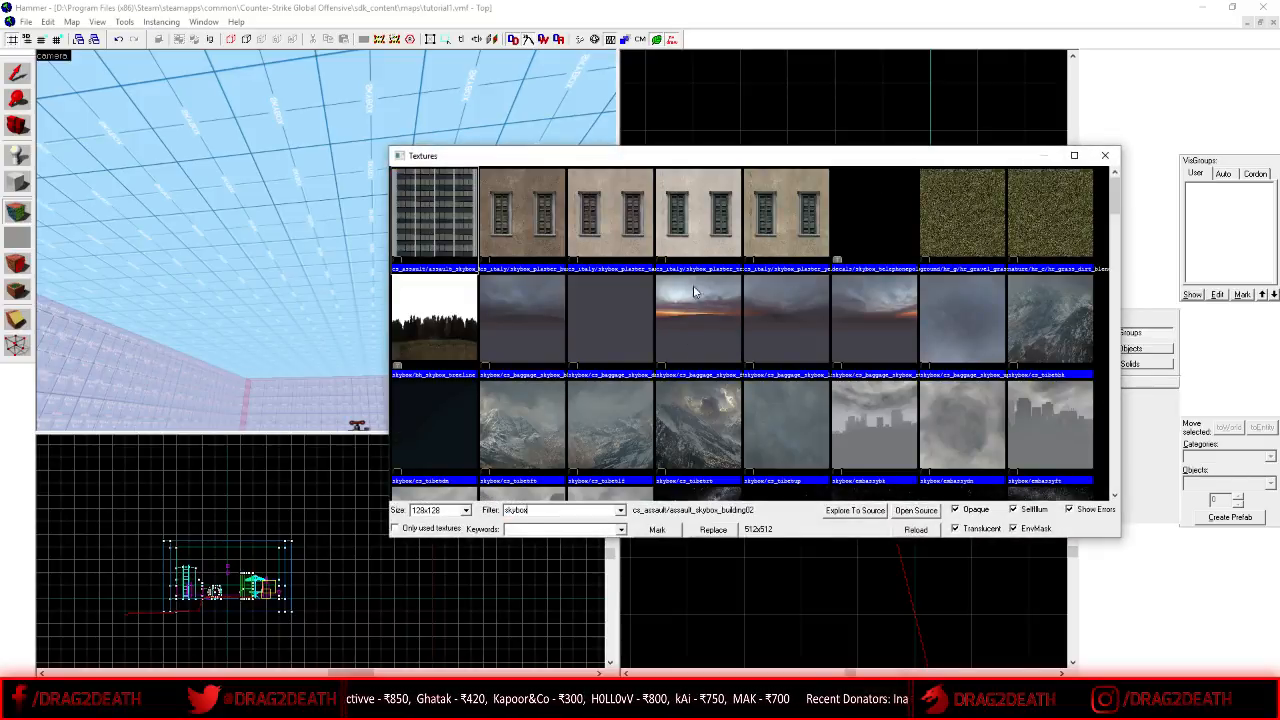
pyautogui.moveTo(1110, 205); pyautogui.dragTo(1118, 462)
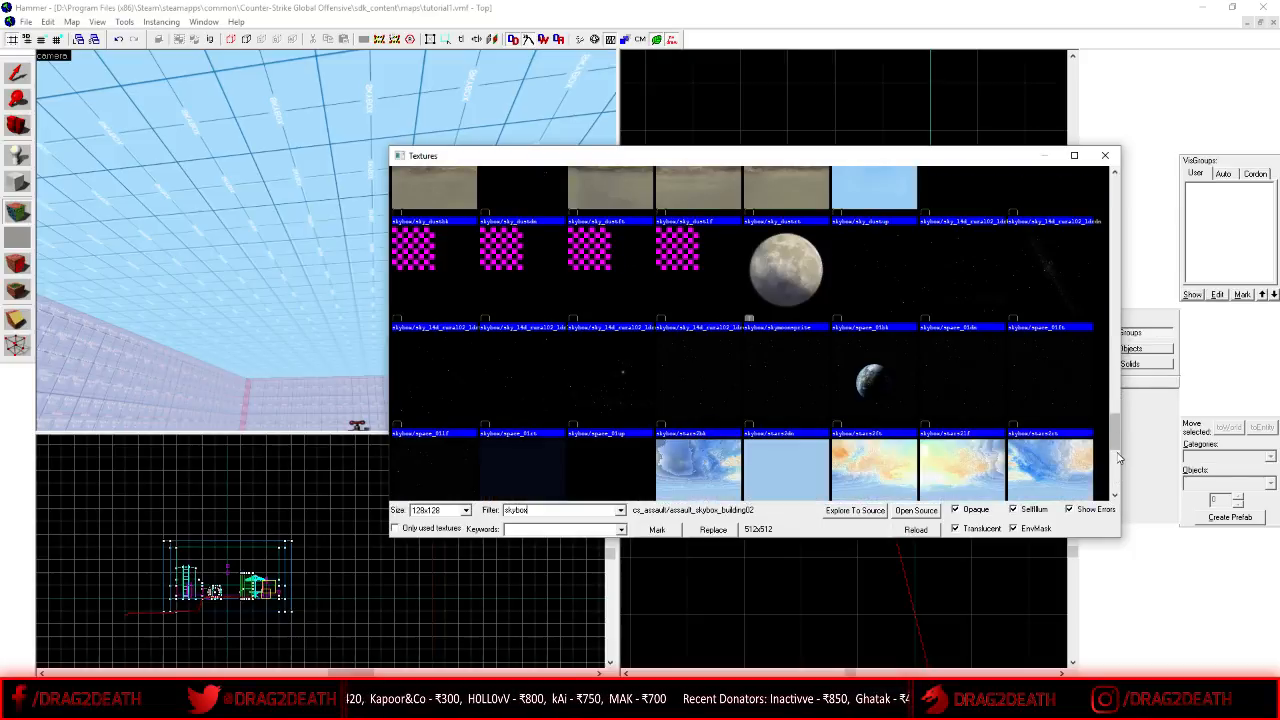
pyautogui.scroll(-5, 1117, 456)
pyautogui.click(724, 483)
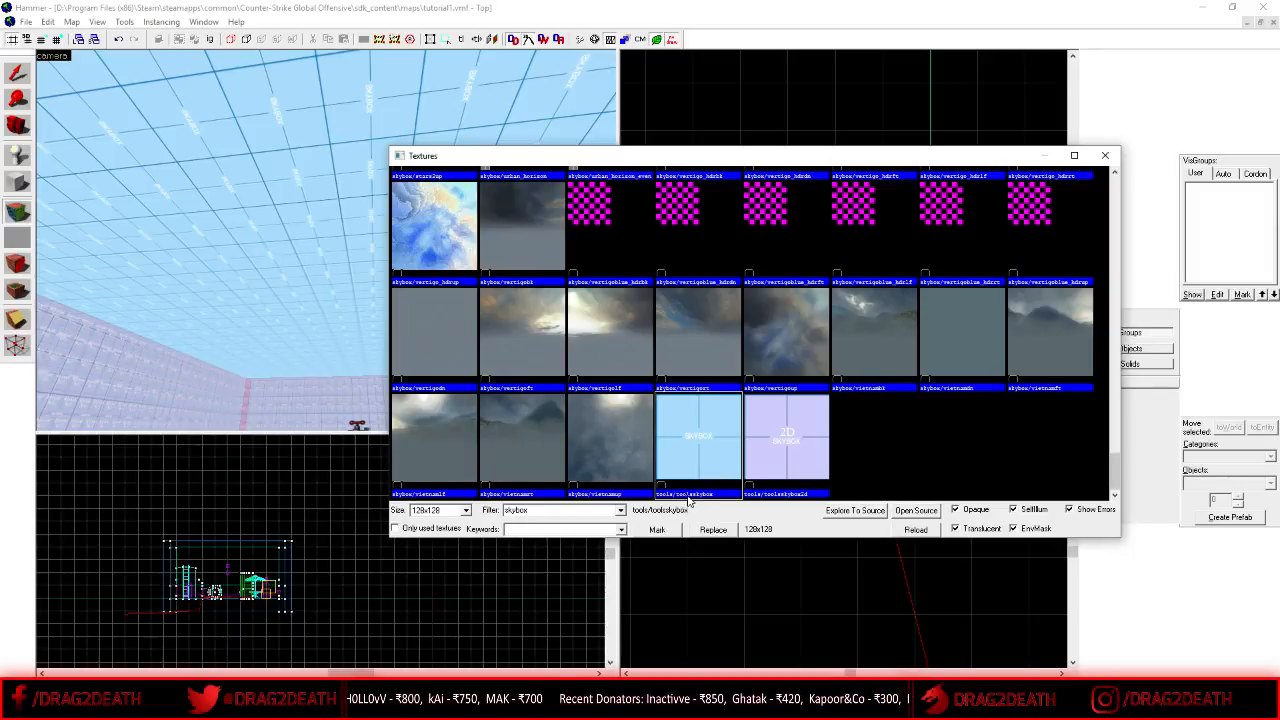
pyautogui.click(802, 495)
pyautogui.click(706, 468)
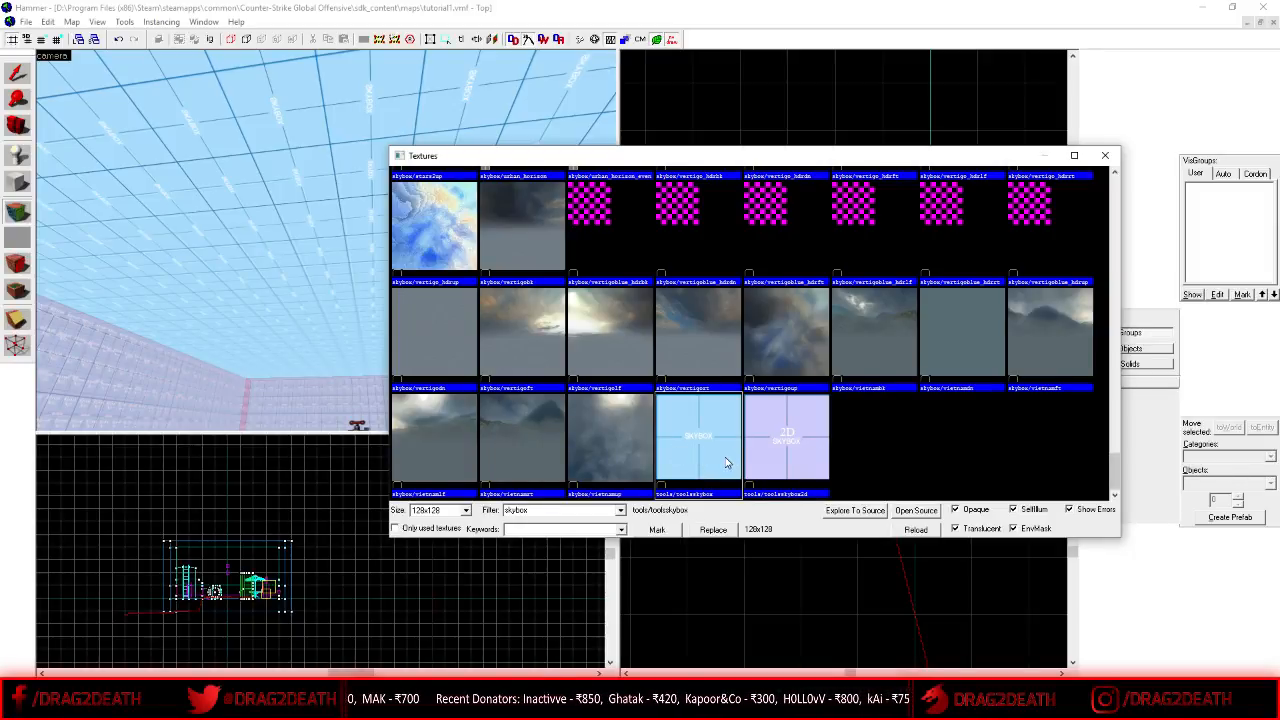
pyautogui.doubleClick(725, 457)
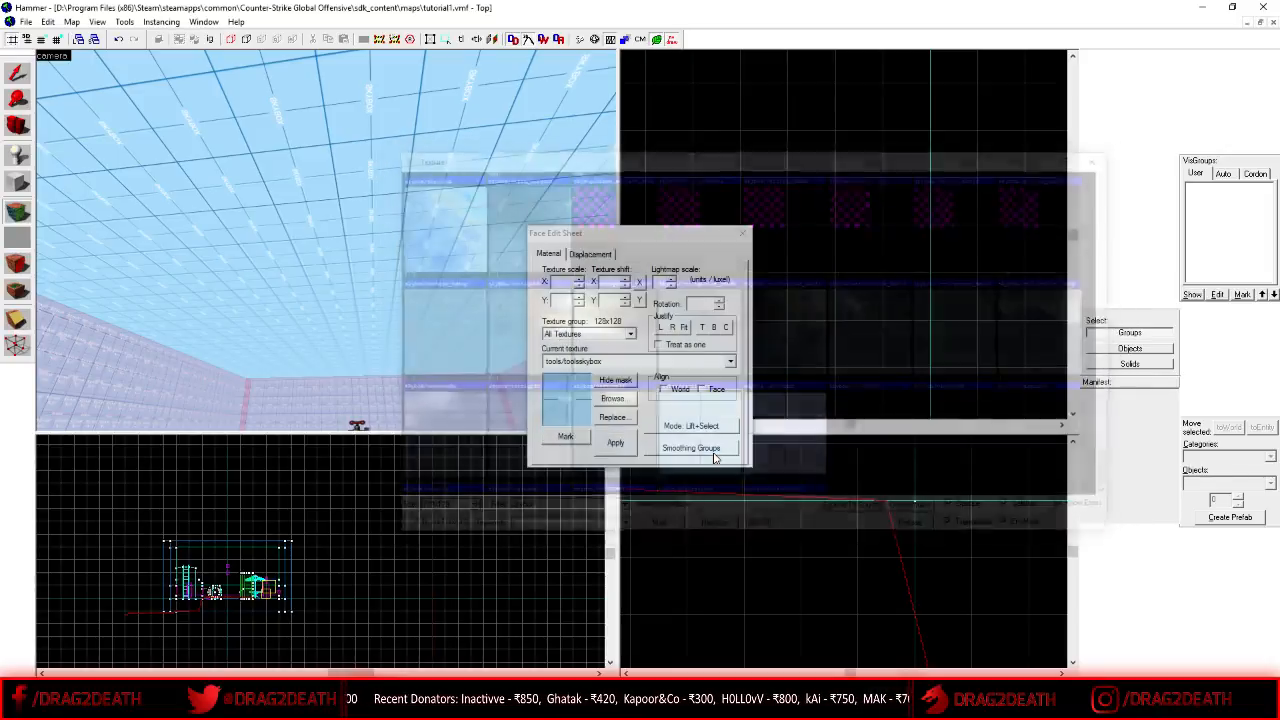
pyautogui.click(742, 233)
# - Filter the textures by "wall" and apply the embassy brick wall texture to the skybox wall behind the concrete ladder block
pyautogui.press('z')
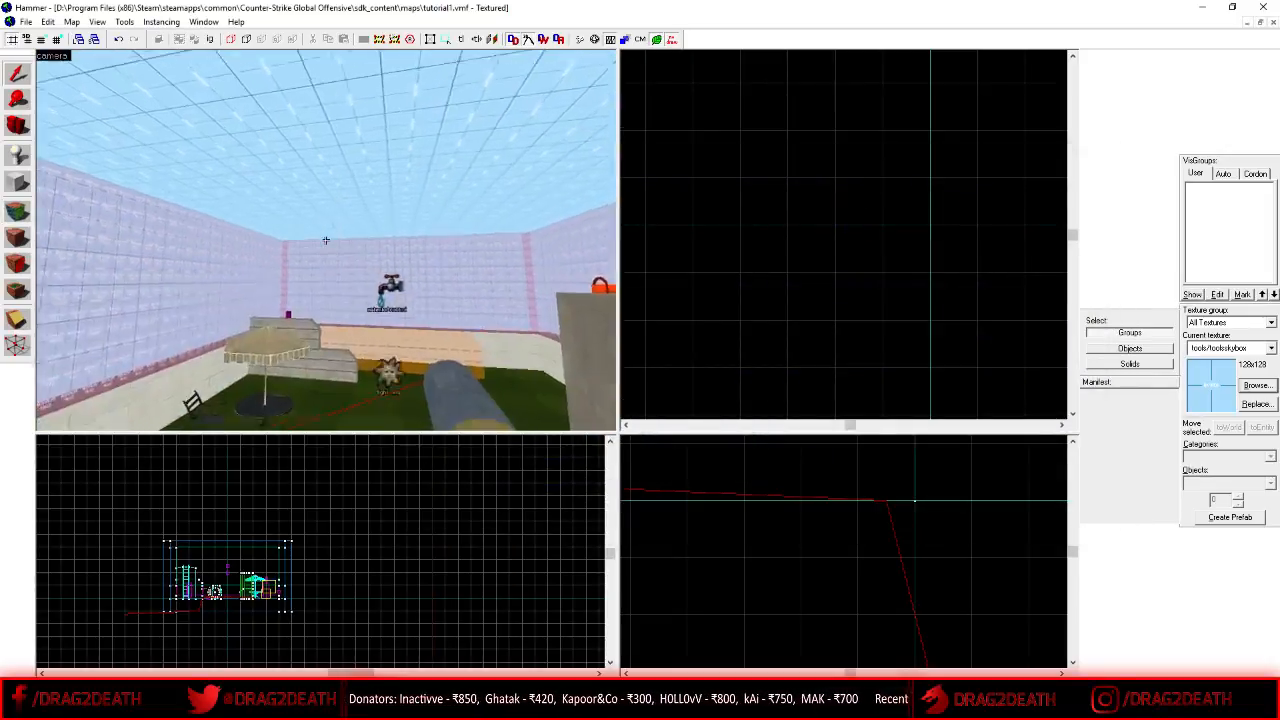
pyautogui.press('w')
pyautogui.press('a')
pyautogui.press('w')
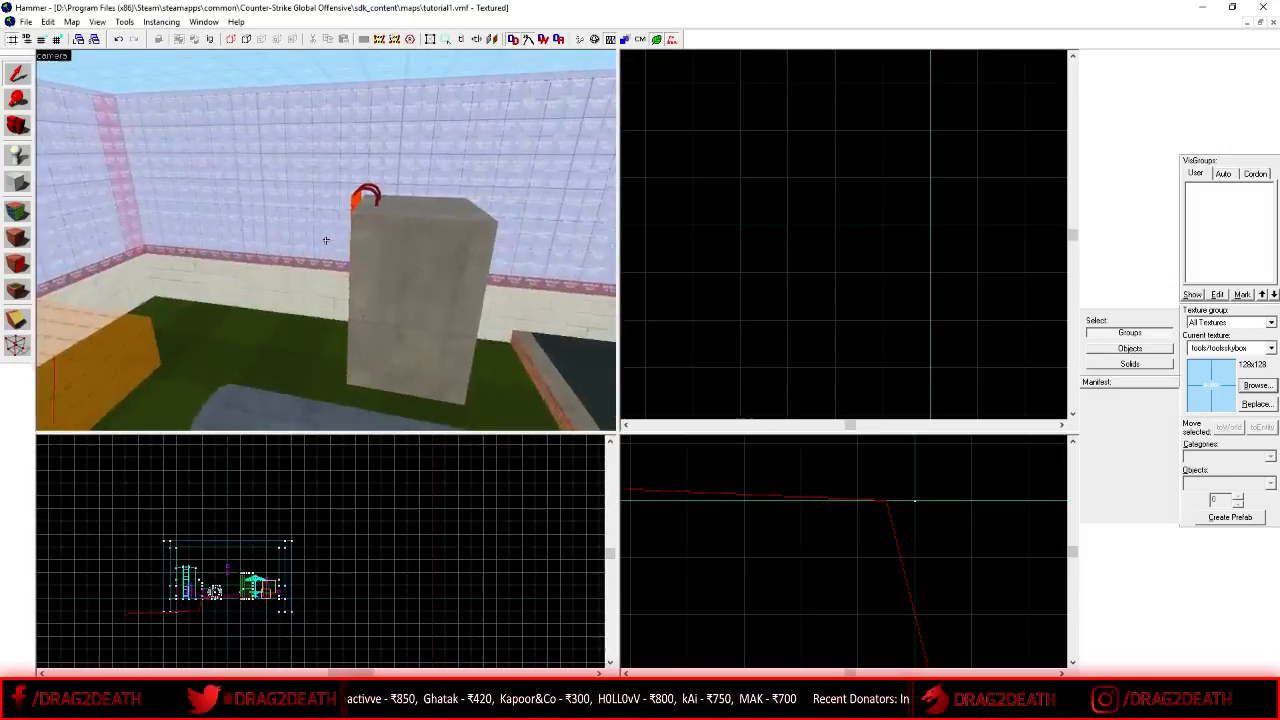
pyautogui.press('d')
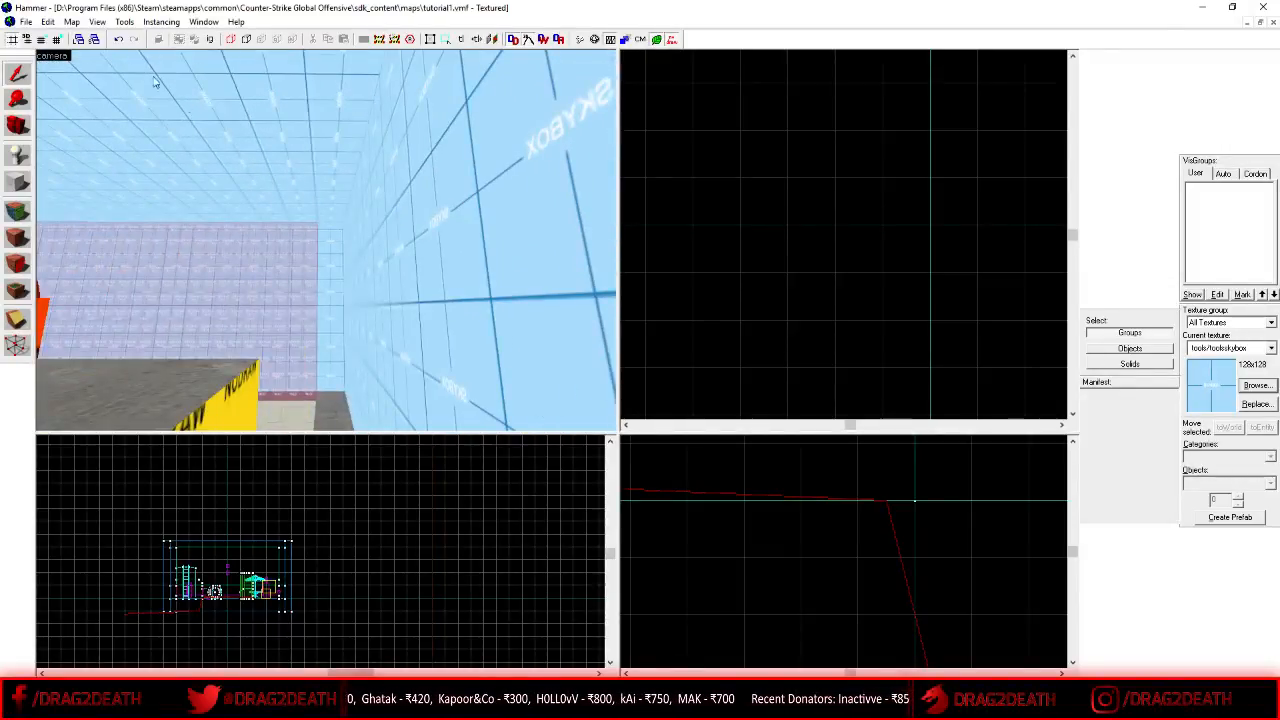
pyautogui.hotkey('shift', 'a')
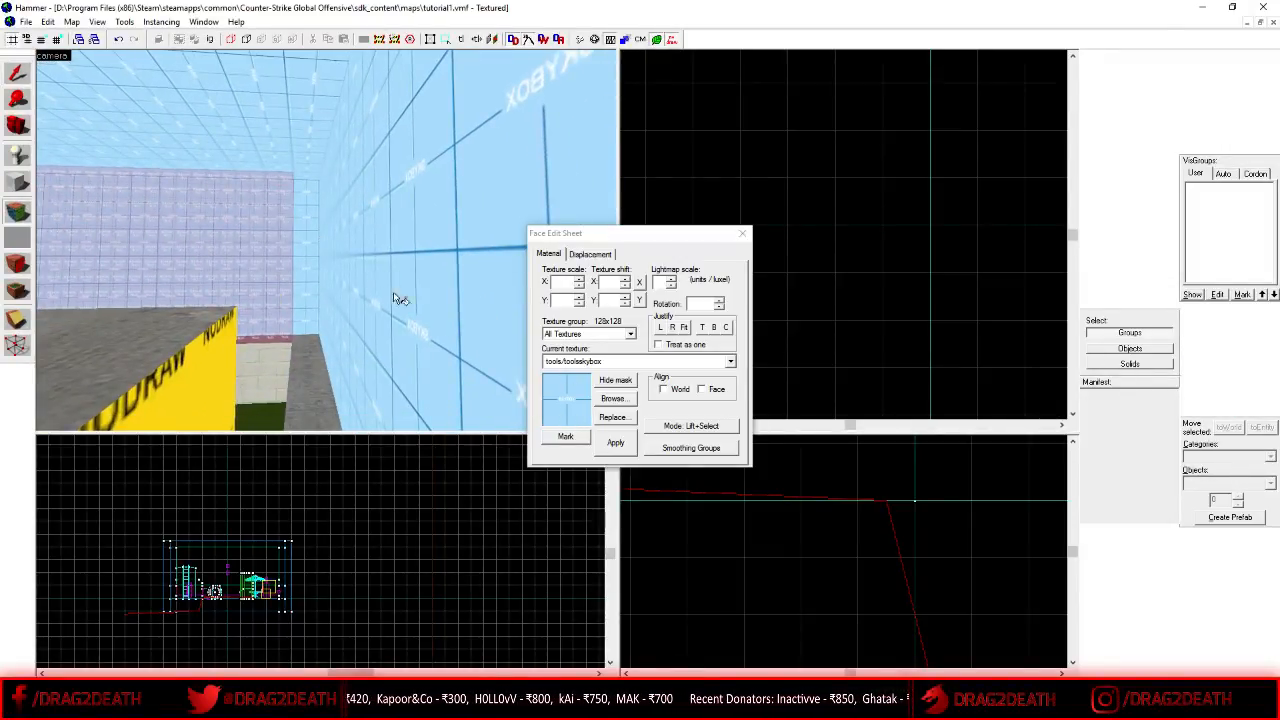
pyautogui.click(616, 399)
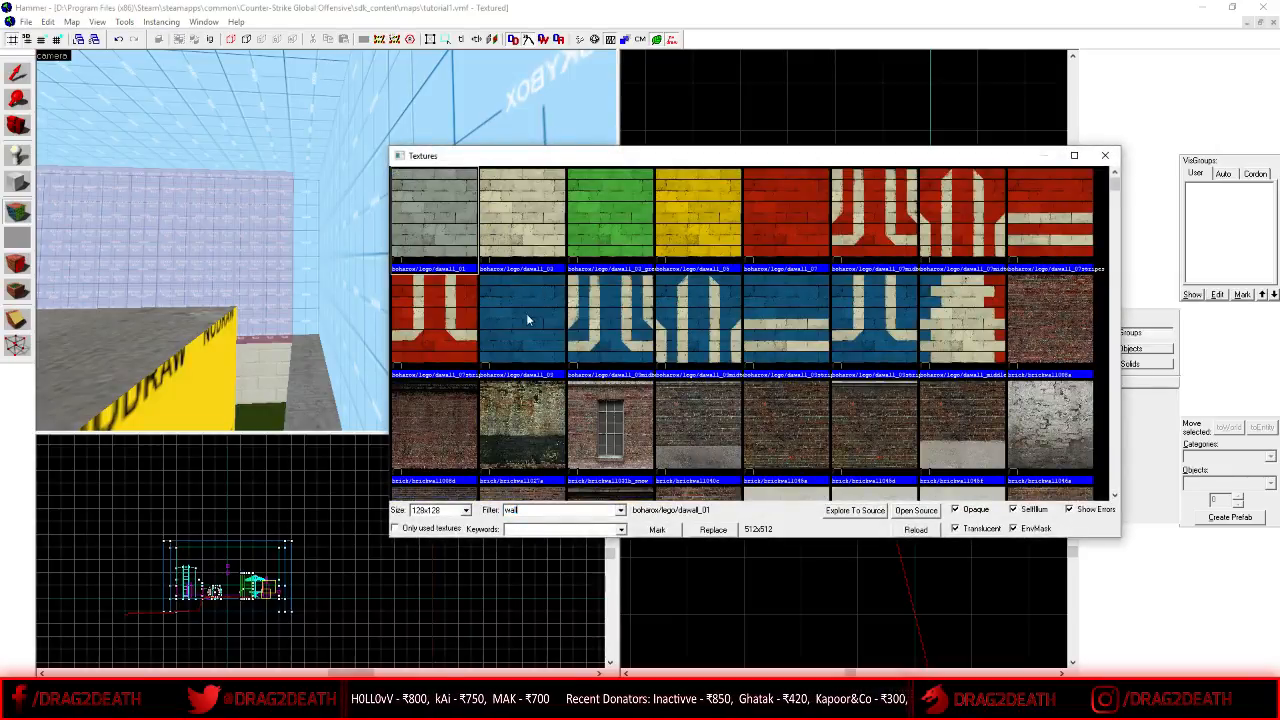
pyautogui.scroll(-3, 528, 318)
pyautogui.doubleClick(528, 352)
pyautogui.click(742, 234)
# - Examine the brick-textured outer wall beside the skybox walls and ceiling from across the road
pyautogui.press('z')
pyautogui.press('s')
pyautogui.press('w')
pyautogui.press('z')
pyautogui.press('z')
pyautogui.press('w')
pyautogui.press('z')
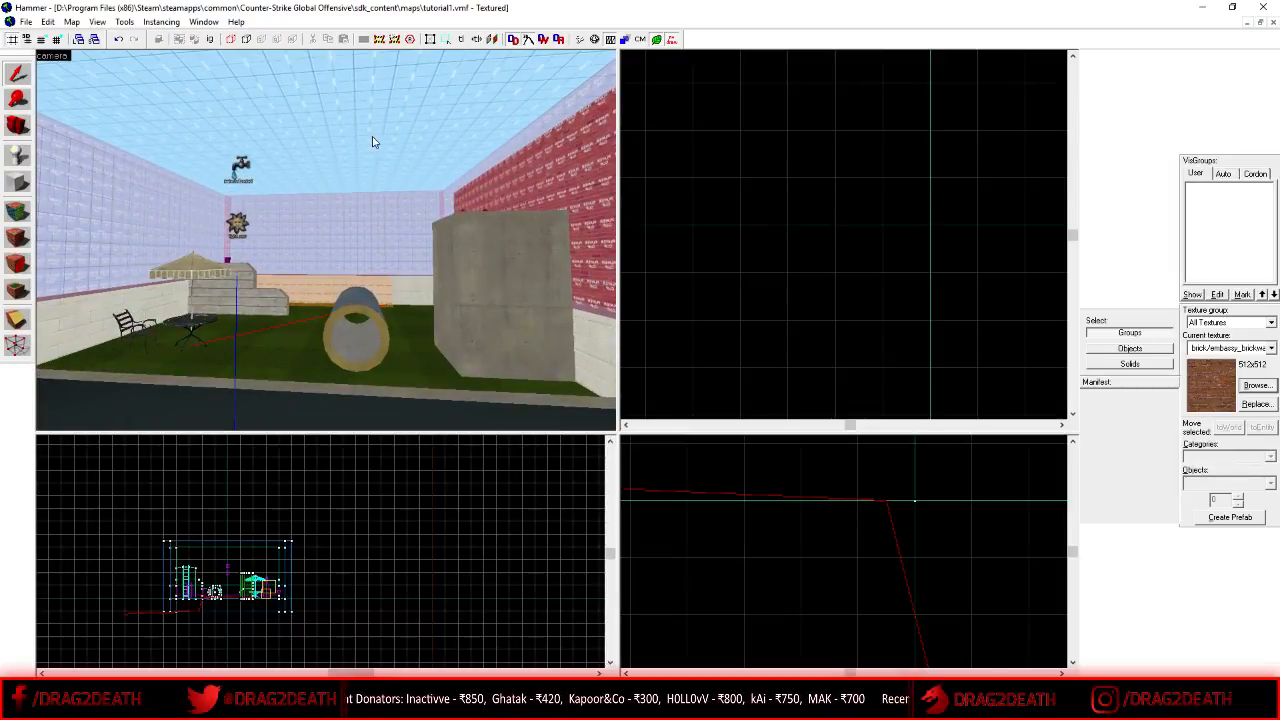
pyautogui.press('z')
pyautogui.press('z')
pyautogui.press('s')
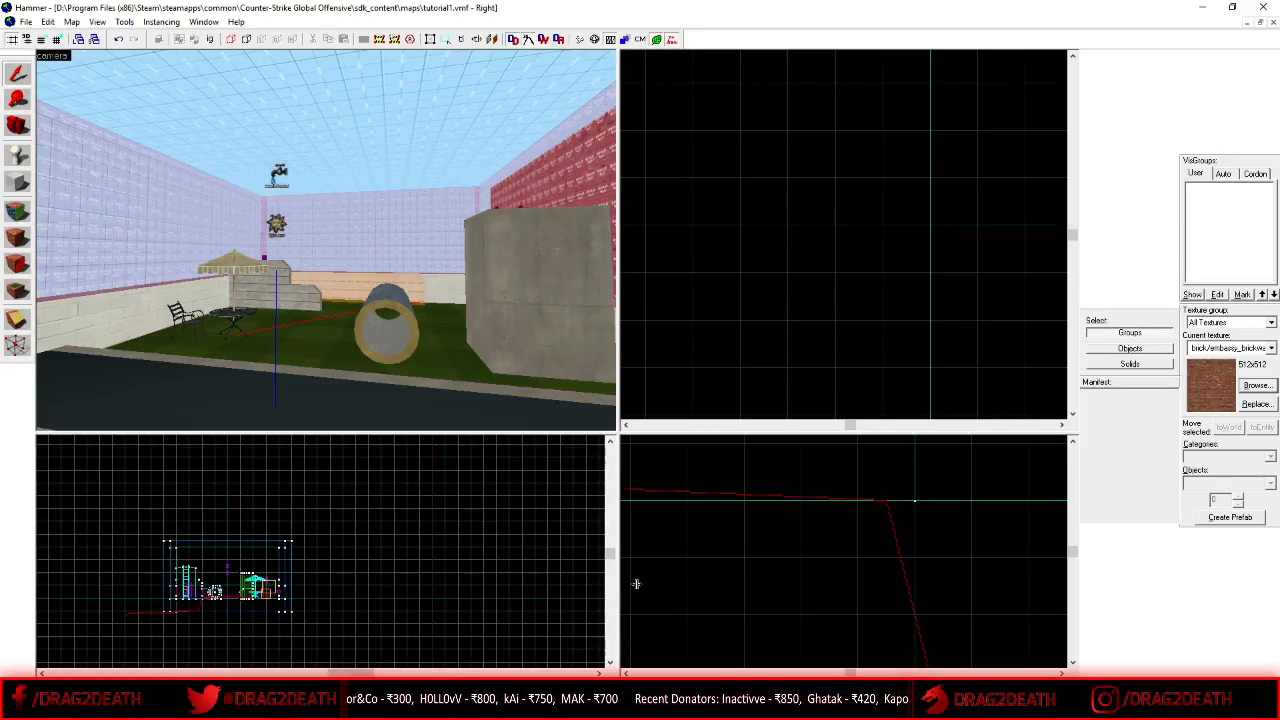
# - Switch to the browser and look through the Counter-Strike: Global Offensive Sky List down to the sky_dust and vietnam entries
pyautogui.click(313, 632)
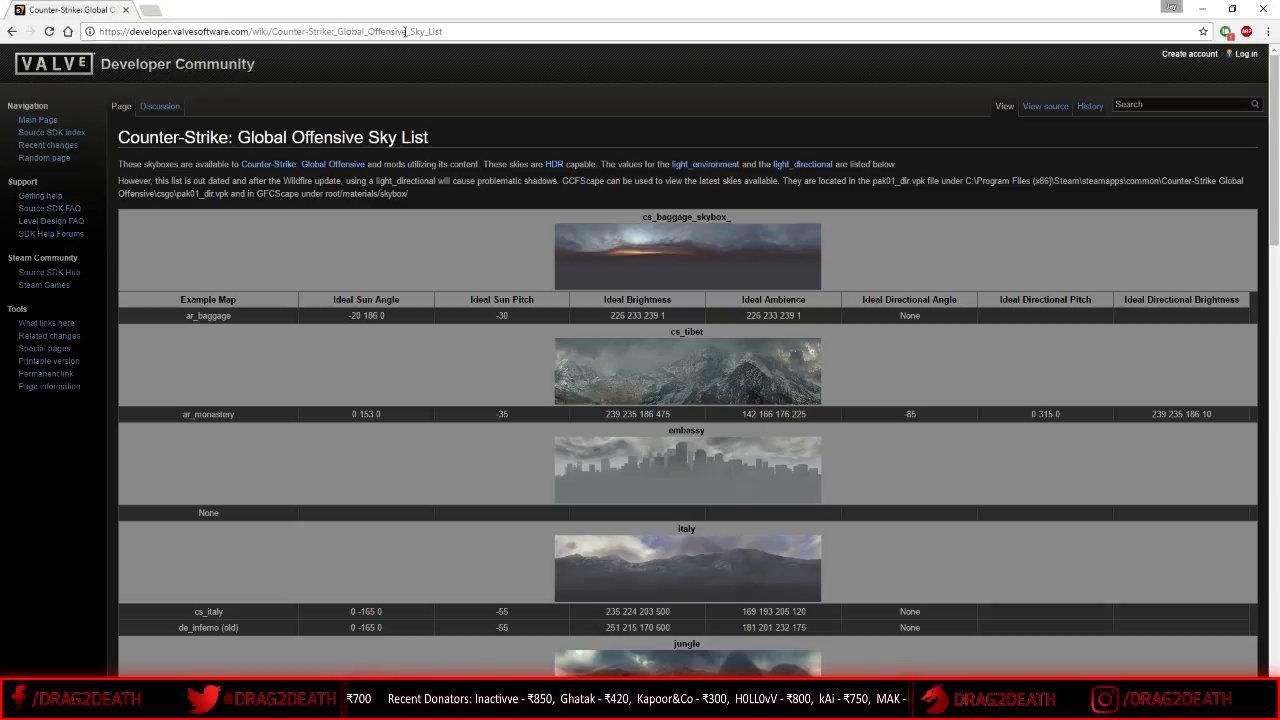
pyautogui.click(472, 33)
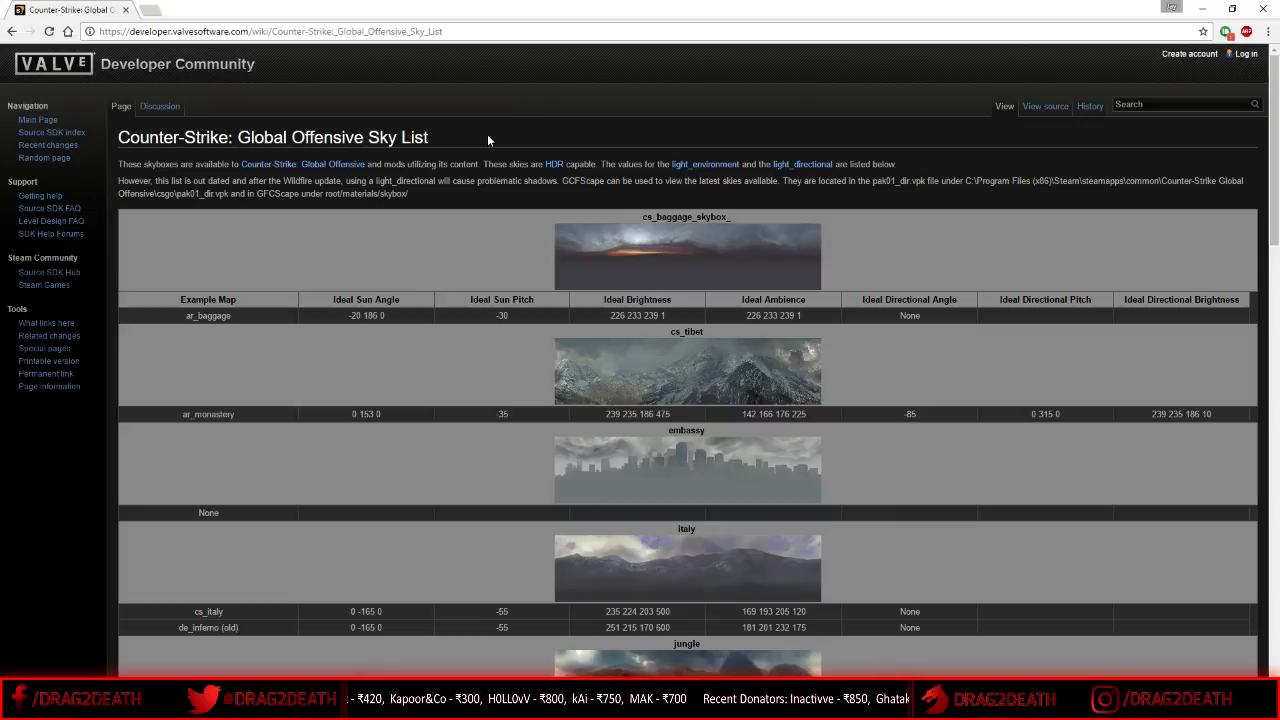
pyautogui.scroll(-1, 751, 179)
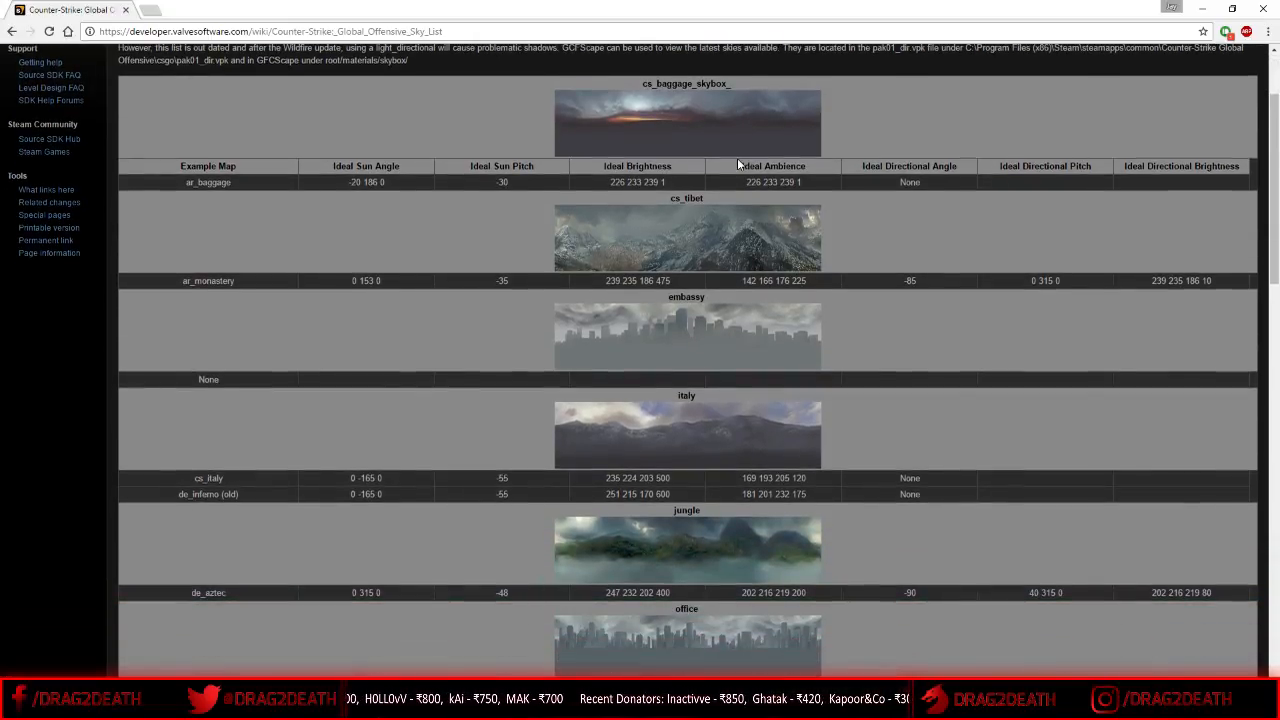
pyautogui.scroll(-1, 769, 288)
pyautogui.scroll(-1, 769, 288)
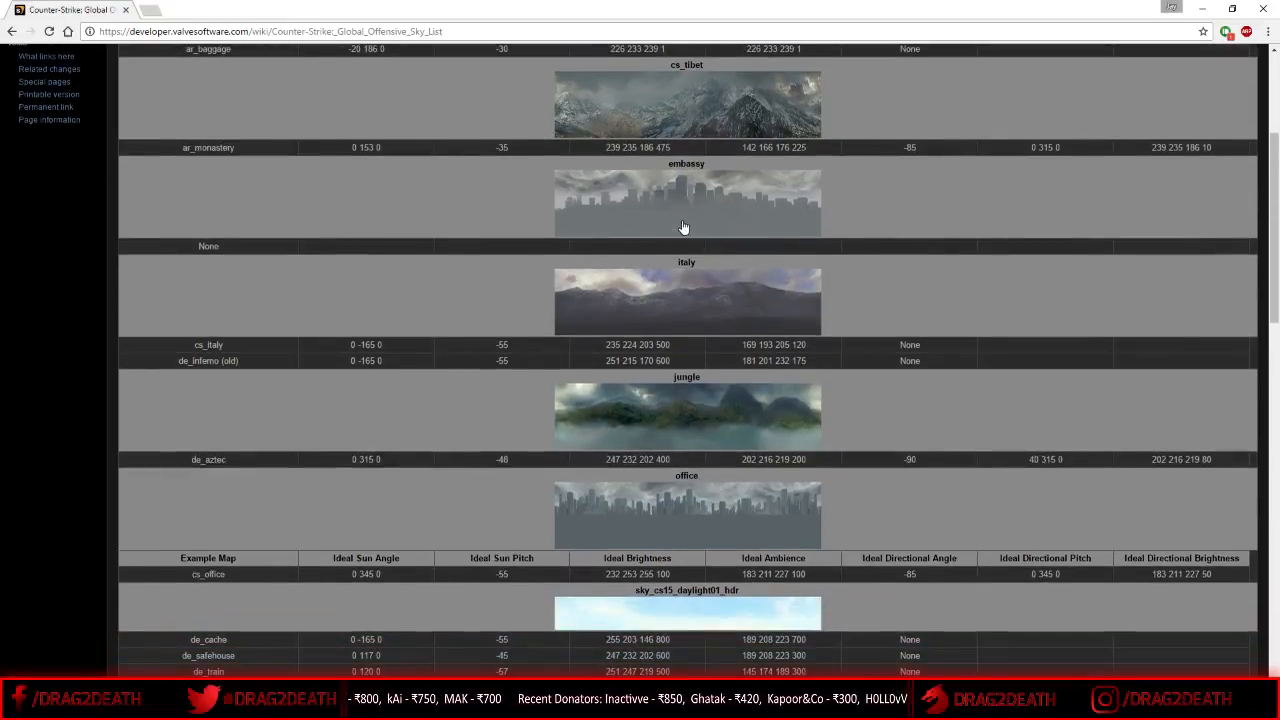
pyautogui.scroll(-1, 701, 395)
pyautogui.scroll(-5, 701, 395)
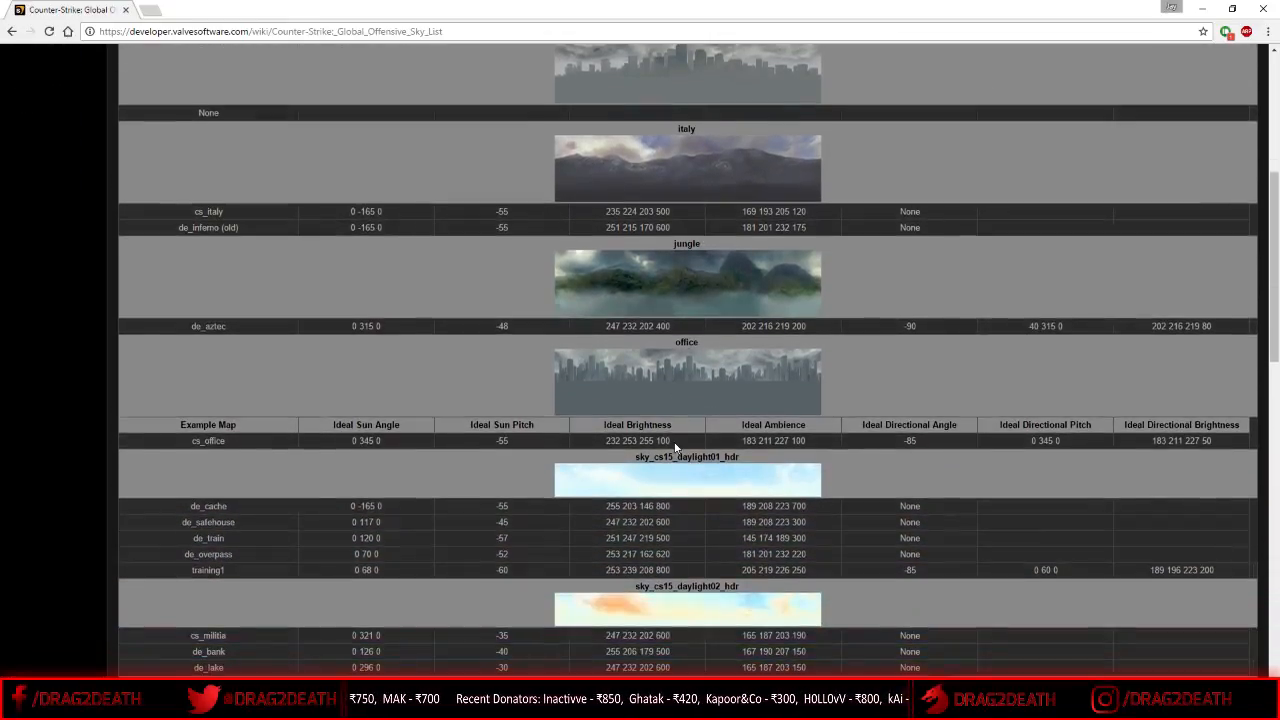
pyautogui.scroll(-5, 760, 515)
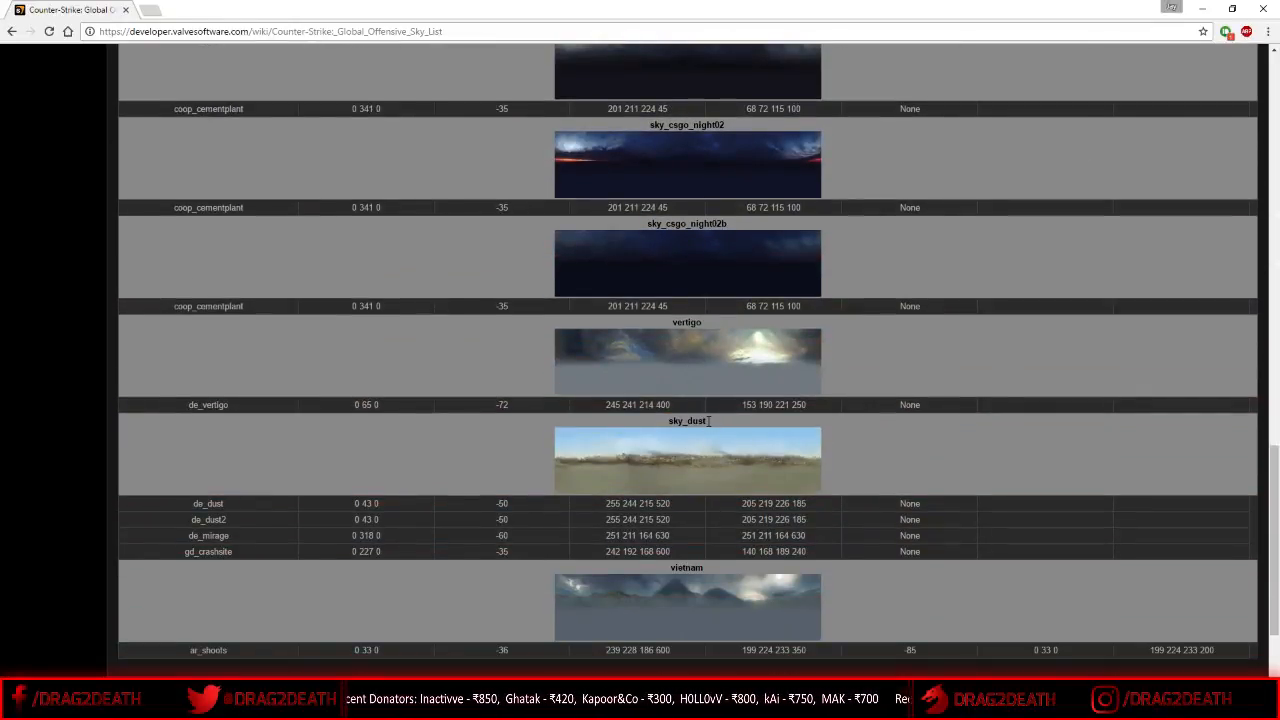
pyautogui.moveTo(702, 421); pyautogui.dragTo(669, 424)
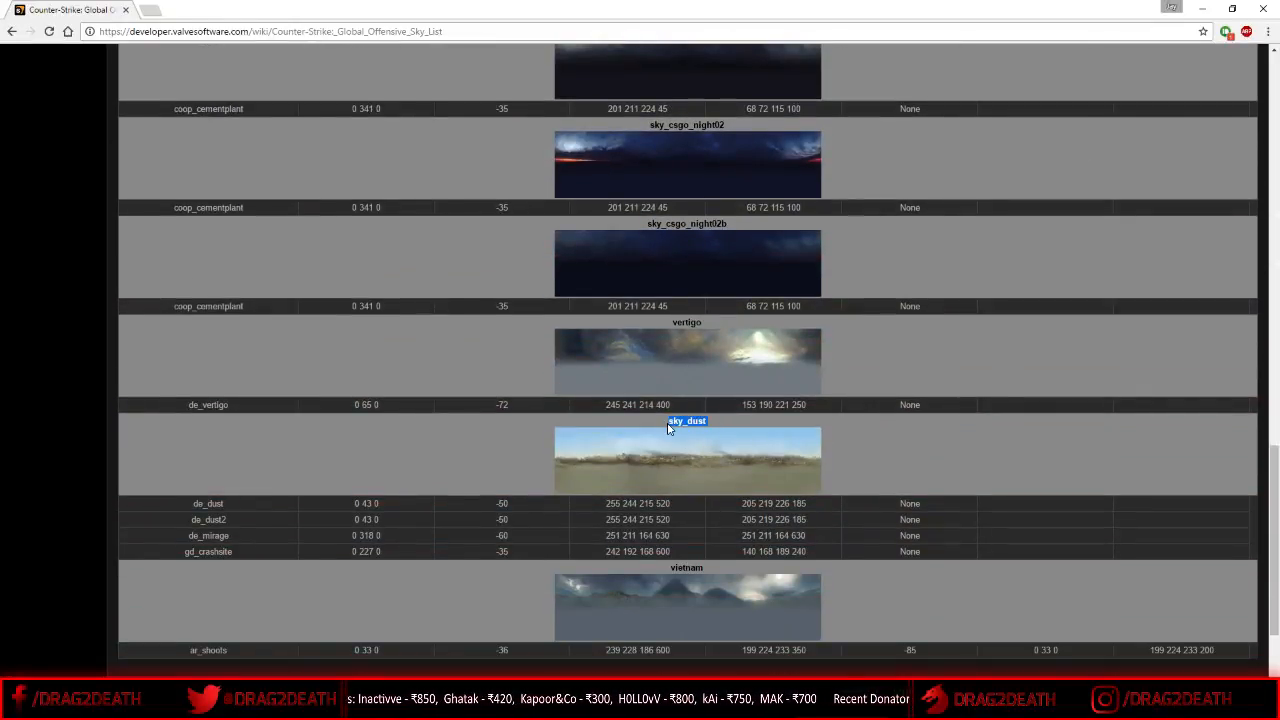
pyautogui.click(669, 428)
pyautogui.scroll(-2, 727, 452)
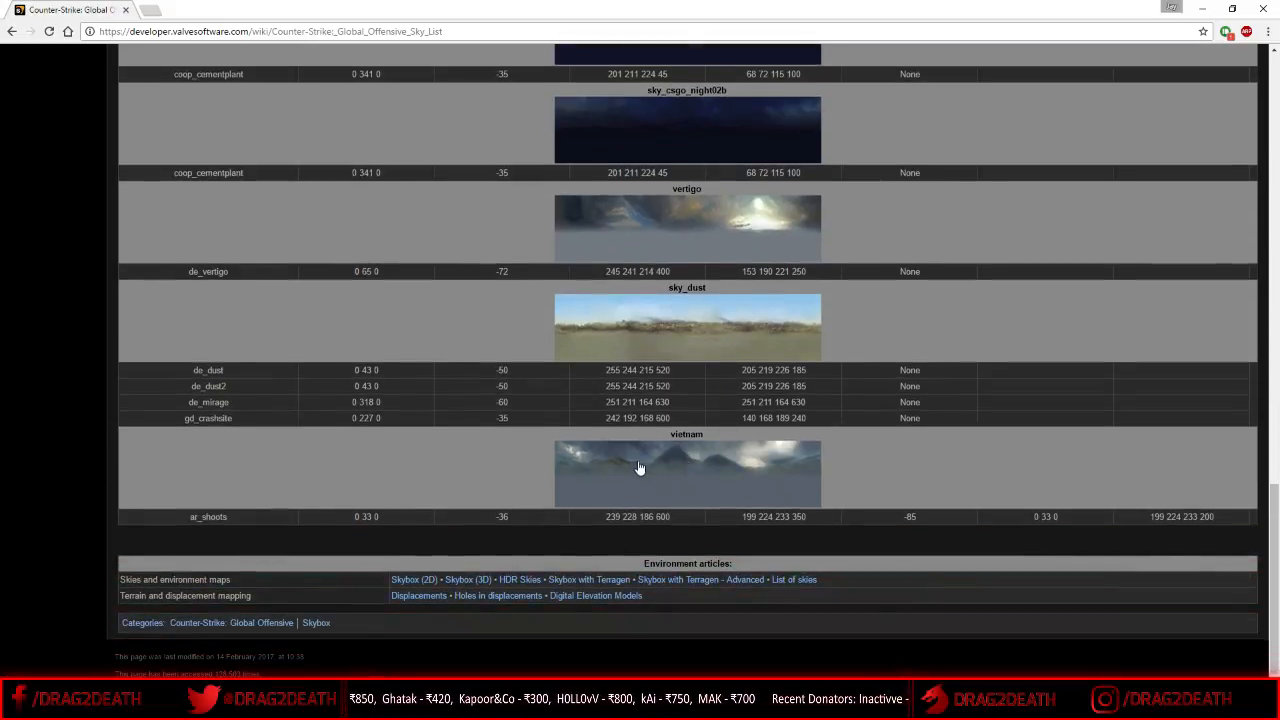
# - Compare the daylight, cloudy and night skies in the middle of the sky list
pyautogui.scroll(3, 722, 430)
pyautogui.scroll(3, 716, 359)
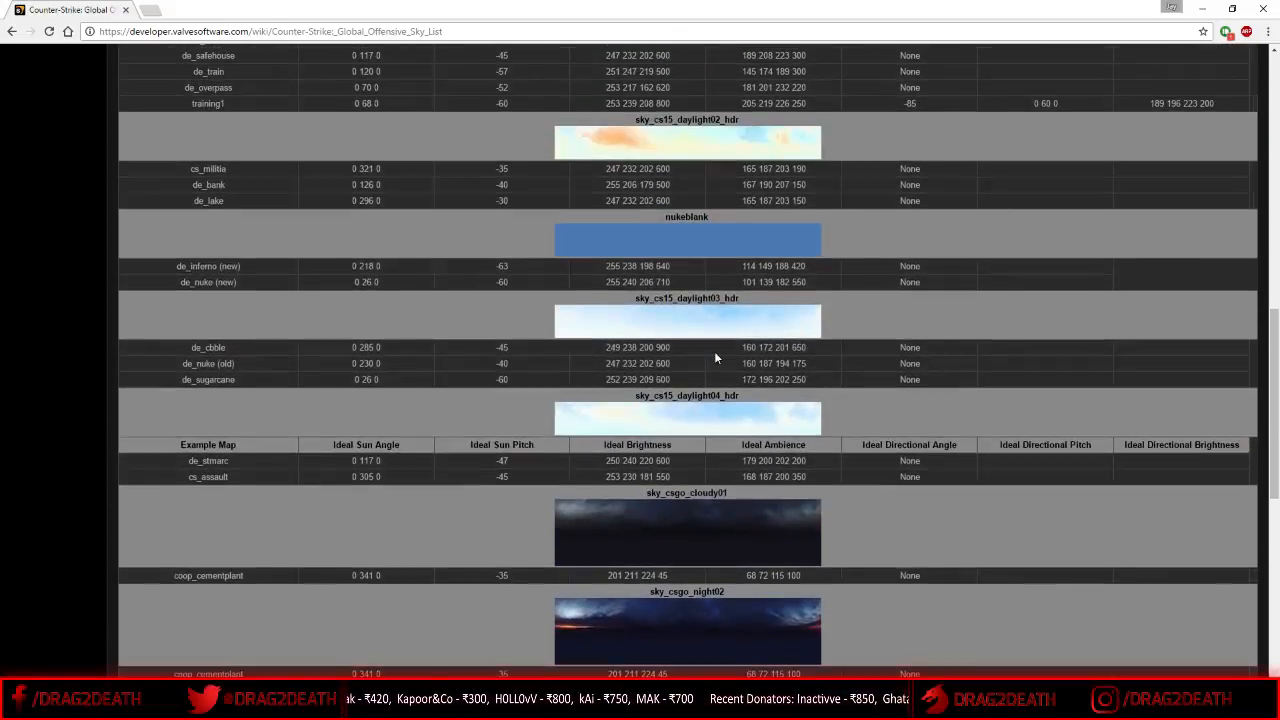
pyautogui.scroll(-1, 751, 490)
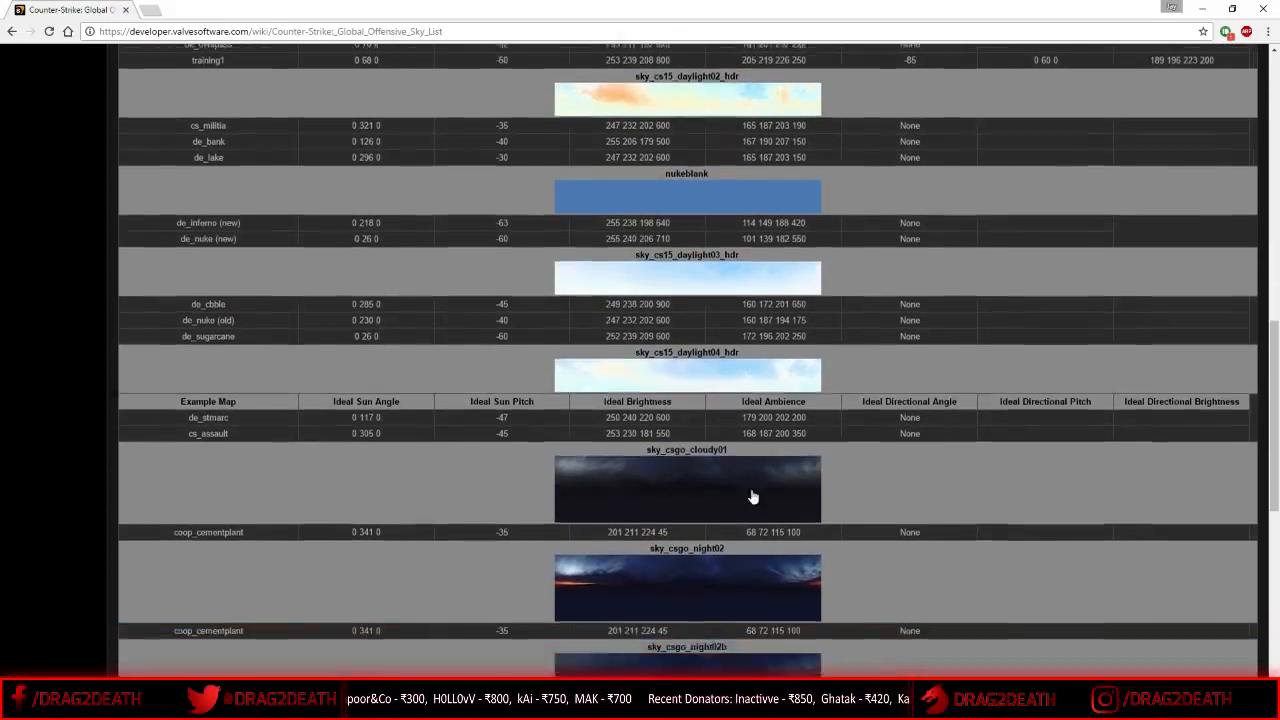
pyautogui.moveTo(727, 523); pyautogui.dragTo(645, 525)
pyautogui.click(757, 531)
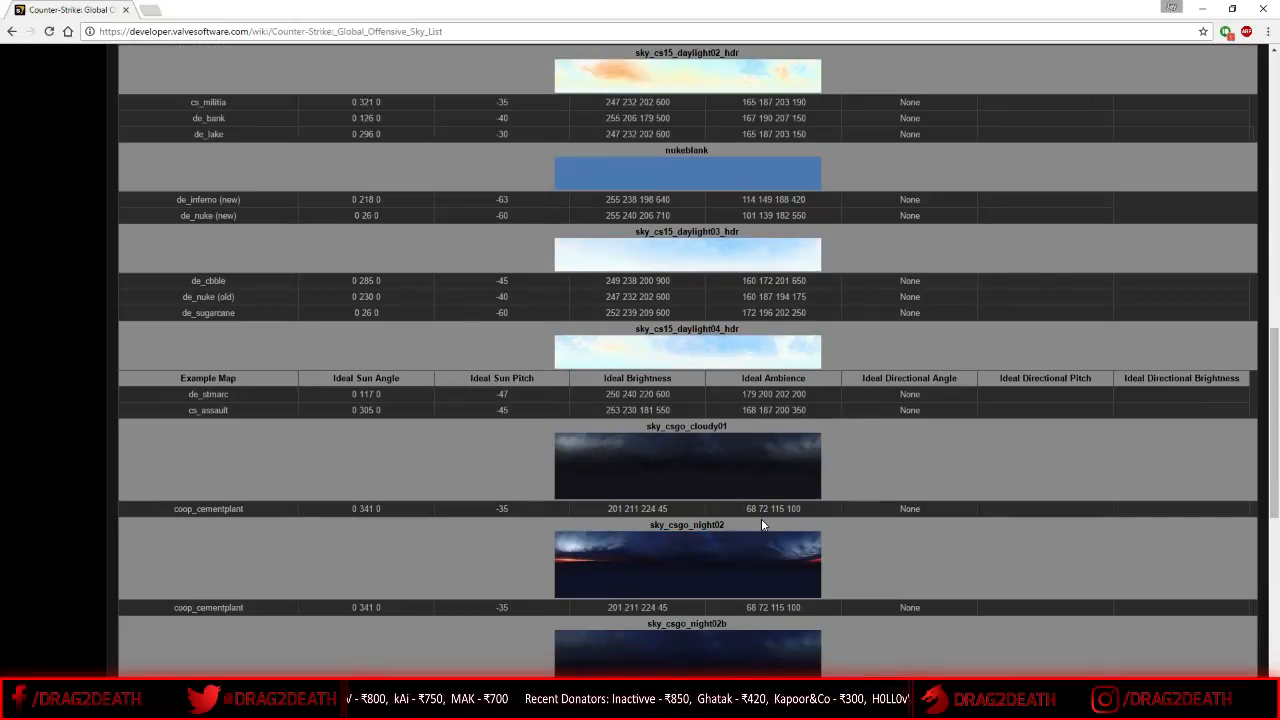
pyautogui.scroll(8, 760, 526)
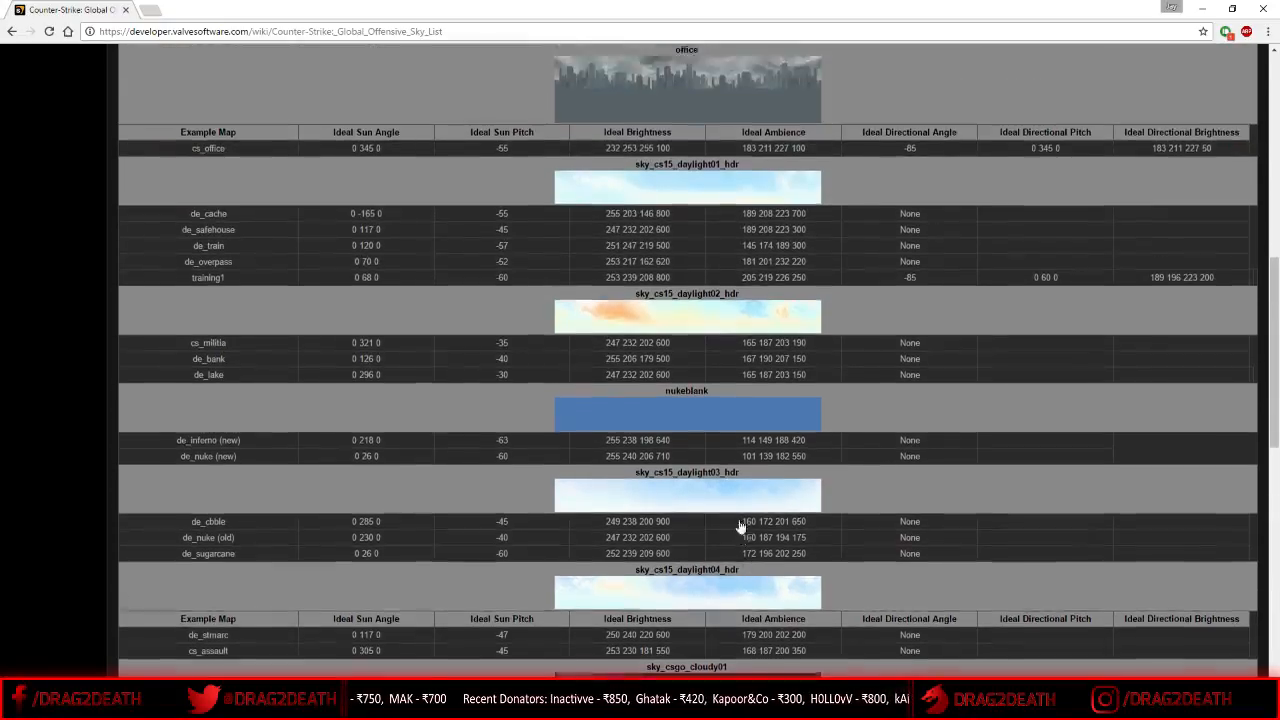
pyautogui.scroll(2, 688, 393)
pyautogui.scroll(-6, 688, 393)
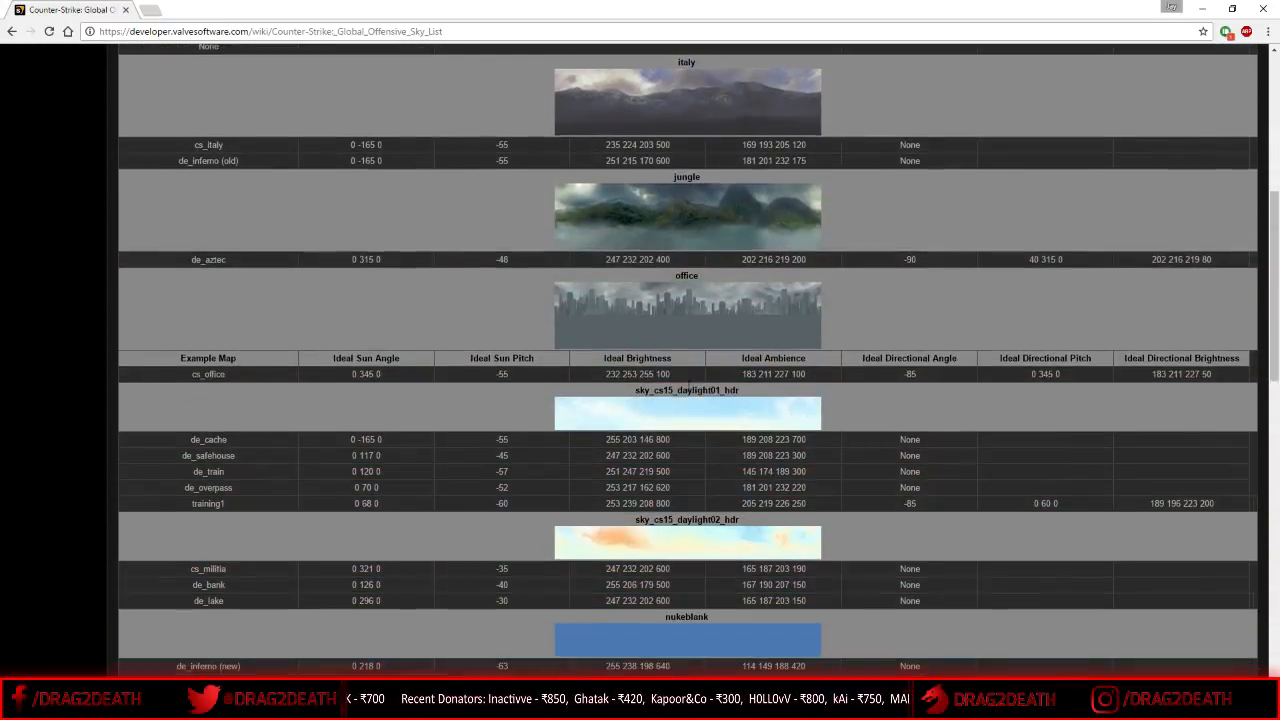
pyautogui.scroll(-1, 687, 391)
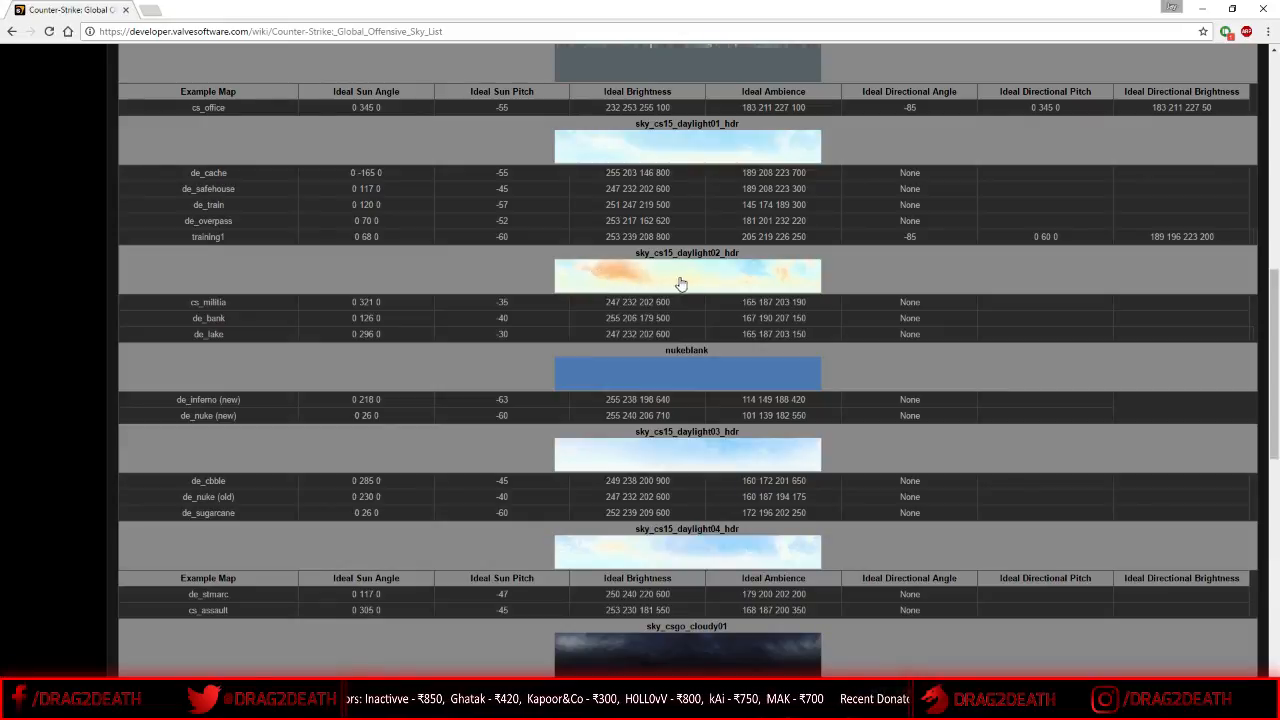
# - Copy the sky name sky_cs15_daylight02_hdr from the list and switch back to Hammer
pyautogui.moveTo(740, 253); pyautogui.dragTo(631, 256)
pyautogui.hotkey('ctrl', 'c')
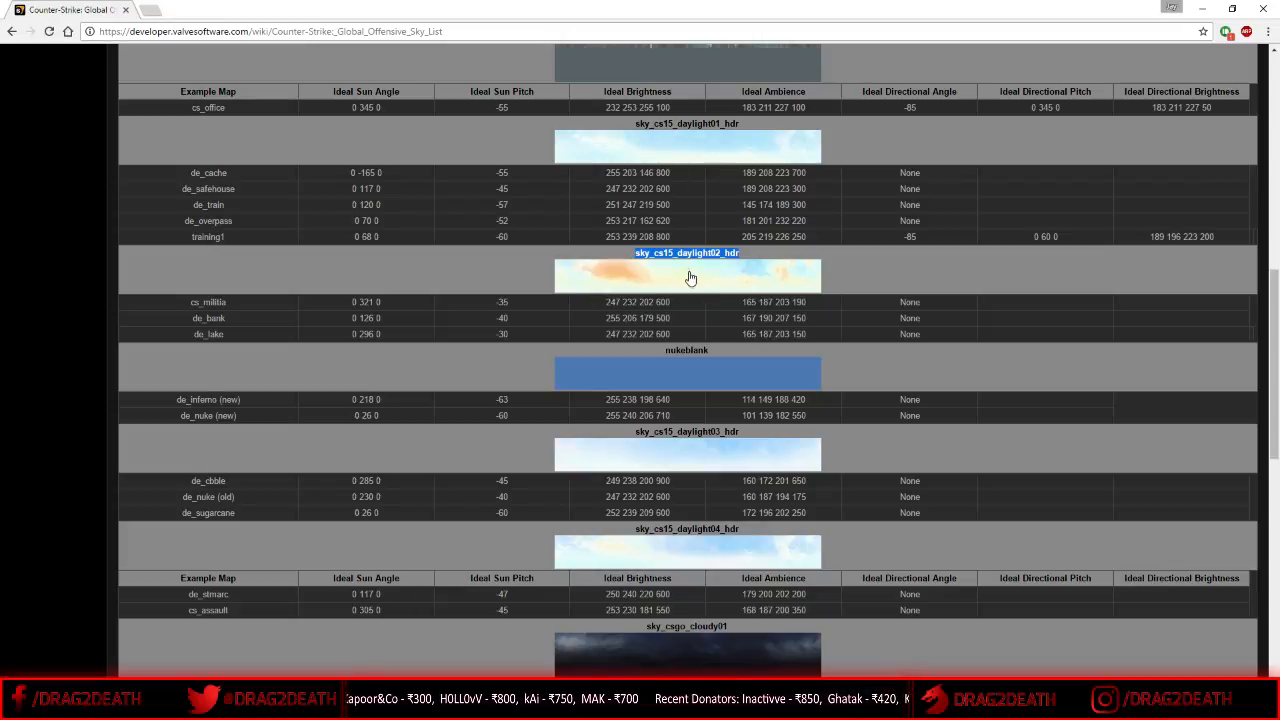
pyautogui.hotkey('alt', 'Tab')
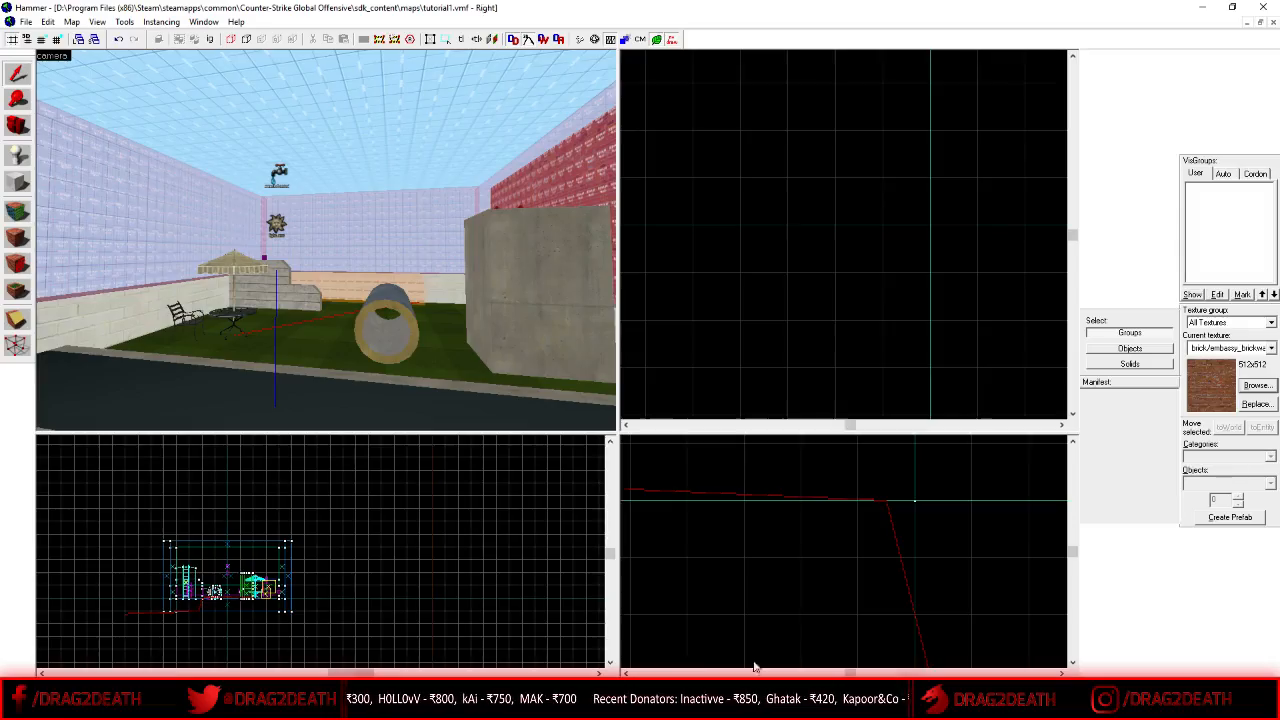
# - Set the map's SkyBox Texture Name to sky_cs15_daylight02_hdr in the map properties, apply it and clear the selection
pyautogui.click(74, 22)
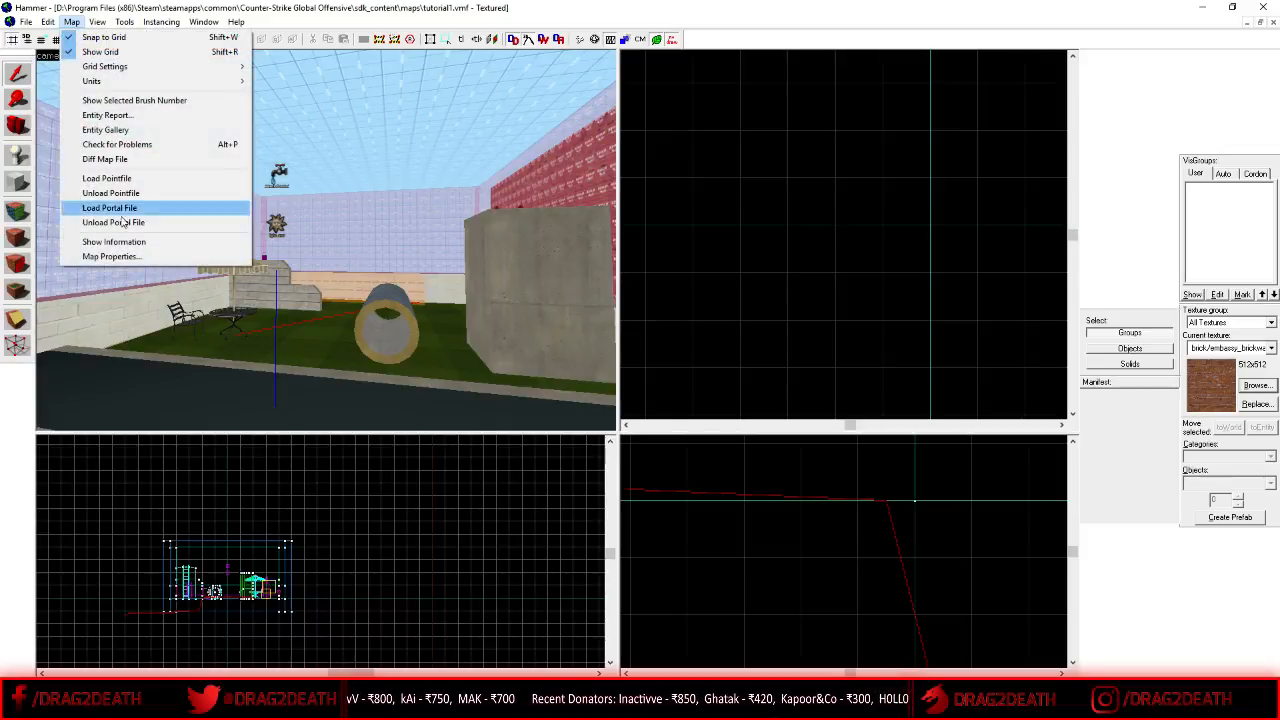
pyautogui.click(126, 261)
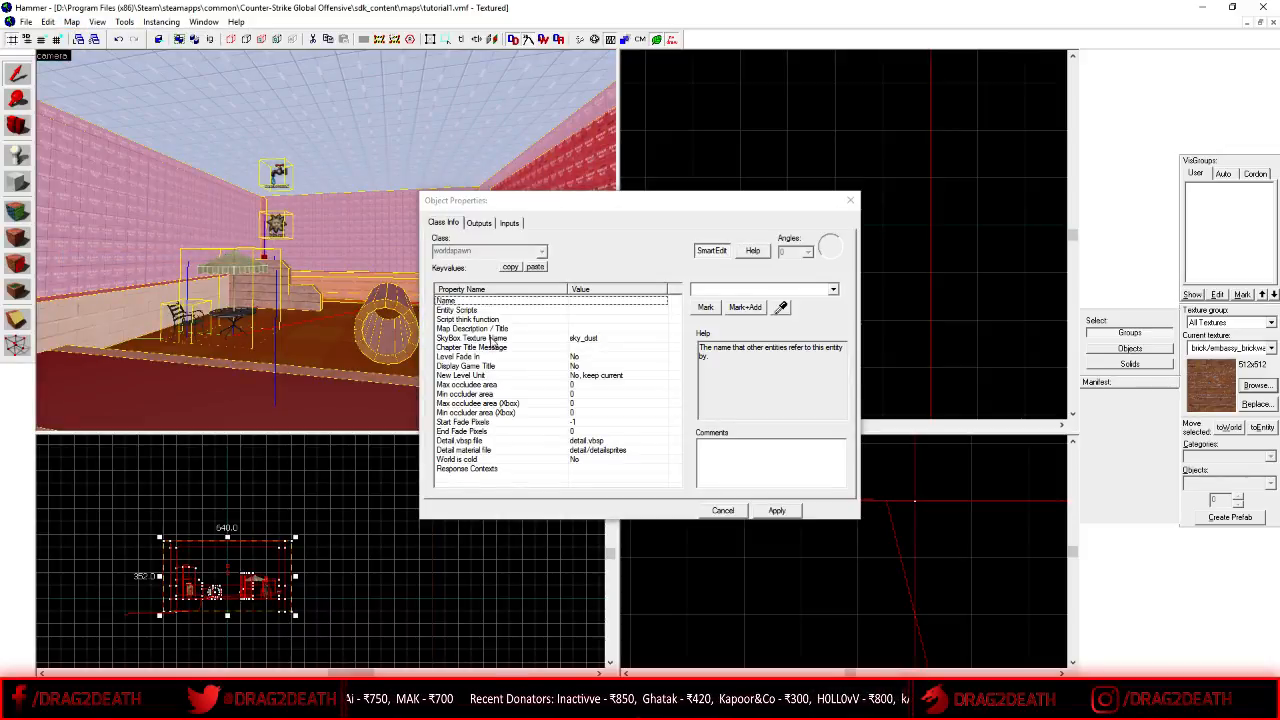
pyautogui.click(467, 339)
pyautogui.doubleClick(740, 290)
pyautogui.hotkey('ctrl', 'v')
pyautogui.click(776, 512)
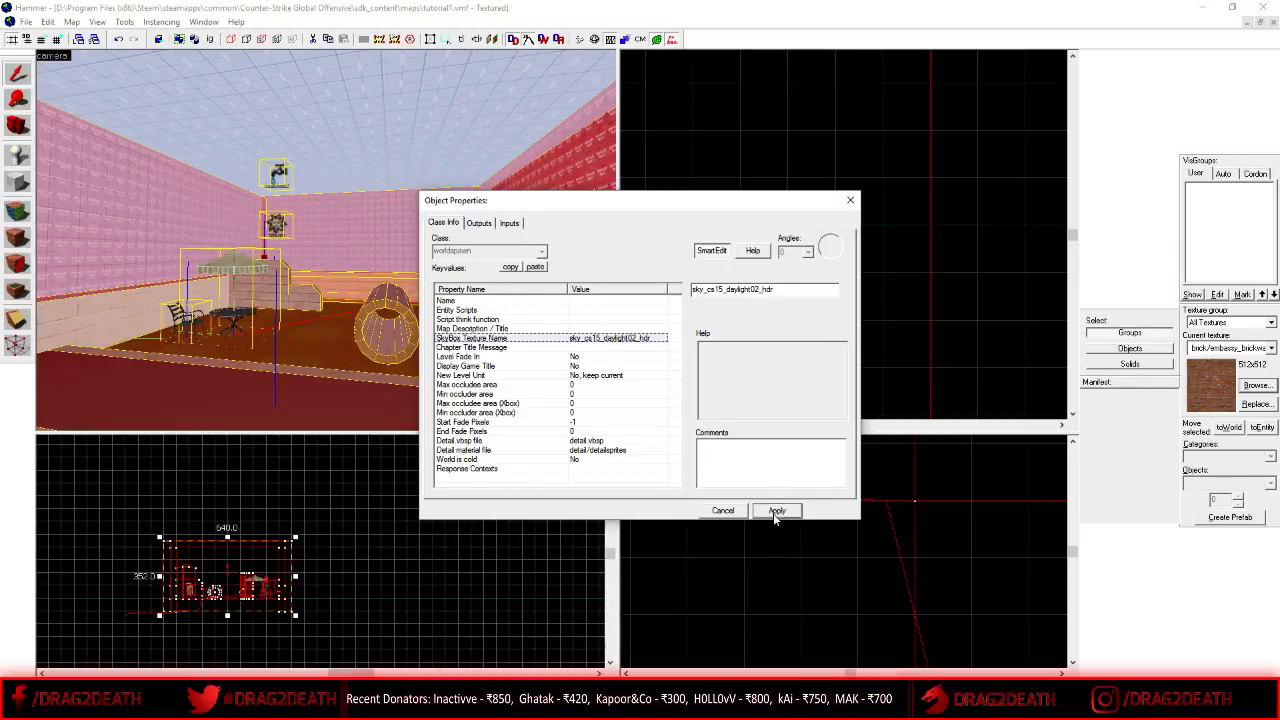
pyautogui.click(849, 204)
pyautogui.scroll(-4, 849, 214)
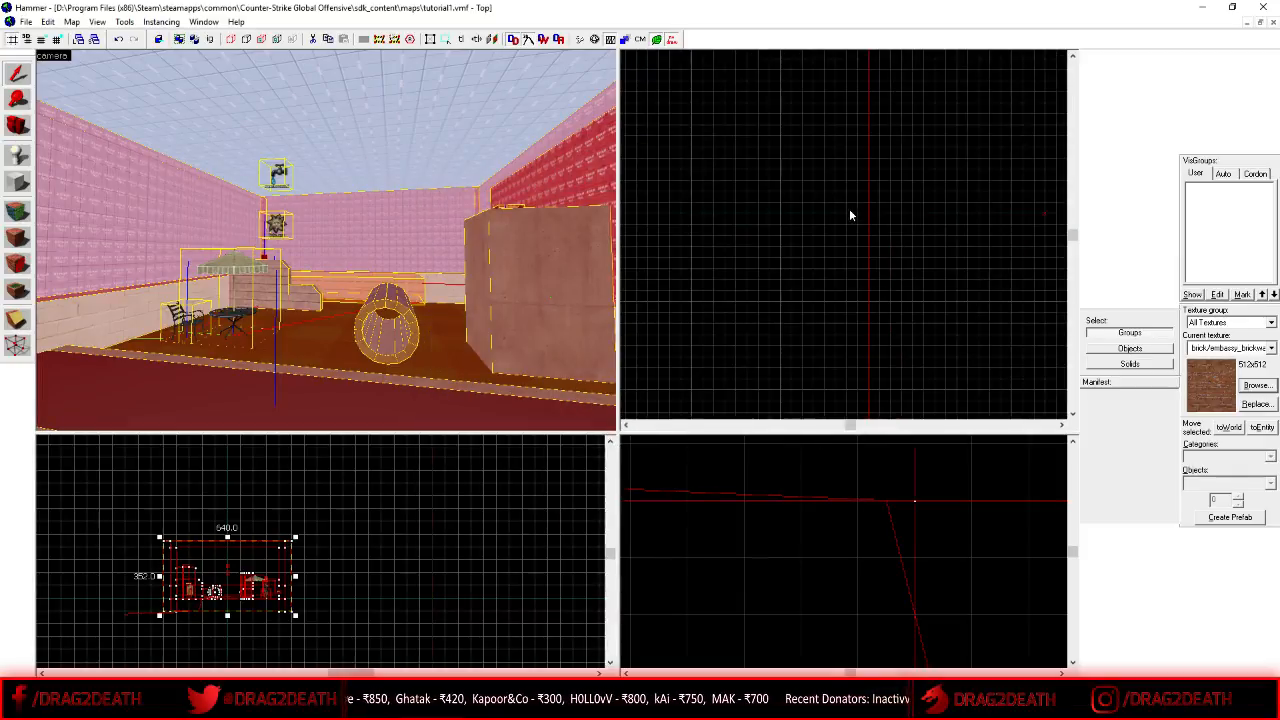
pyautogui.scroll(-3, 866, 254)
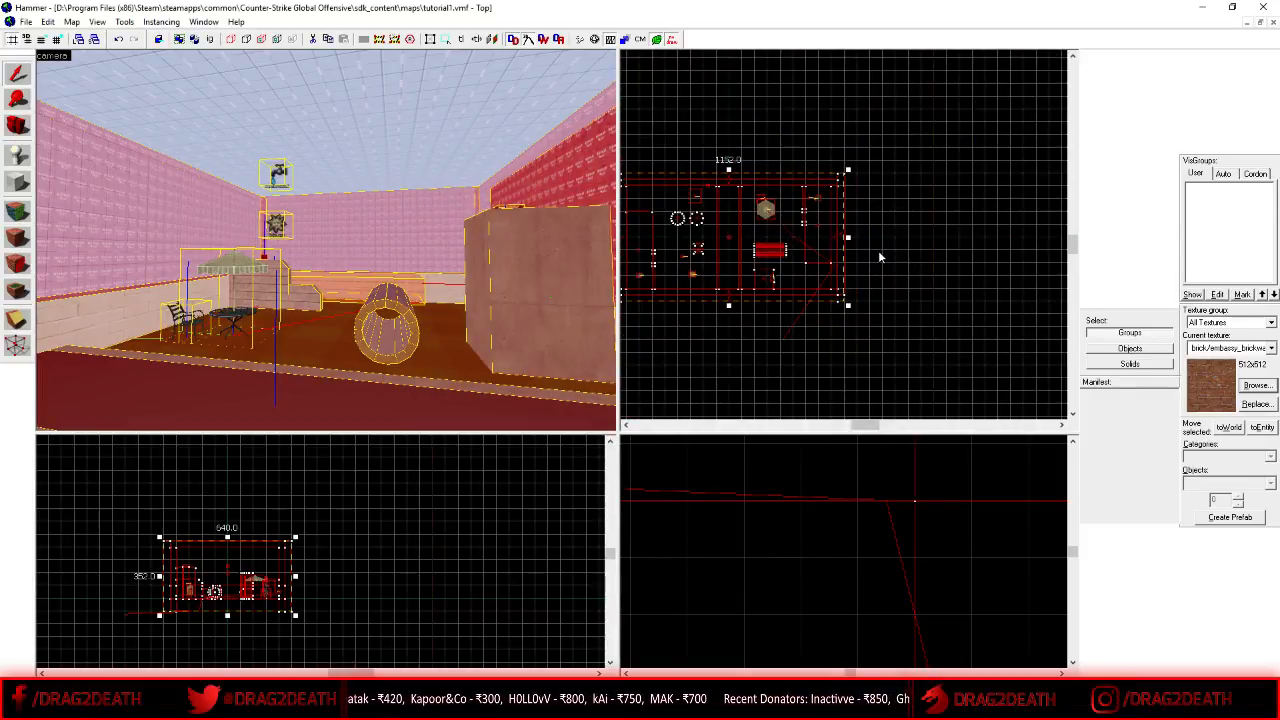
pyautogui.press('Escape')
# - Unload the pointfile to remove the red leak line from the map
pyautogui.press('z')
pyautogui.press('w')
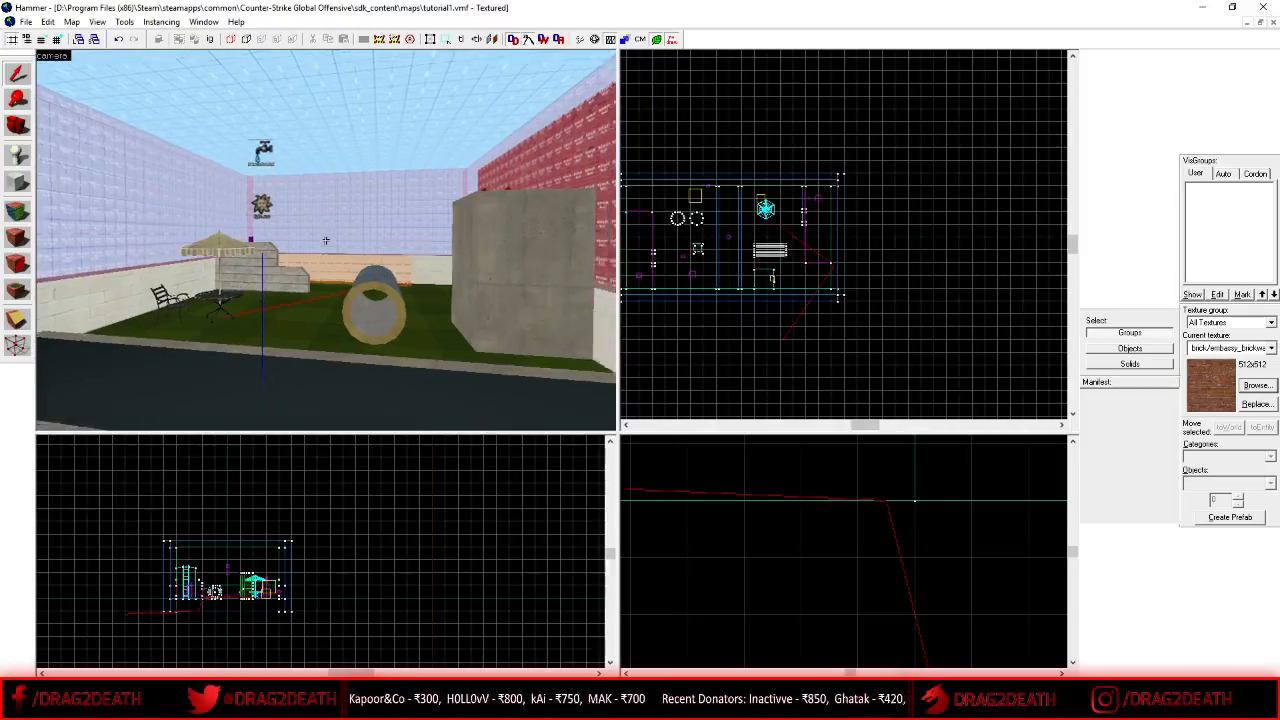
pyautogui.press('z')
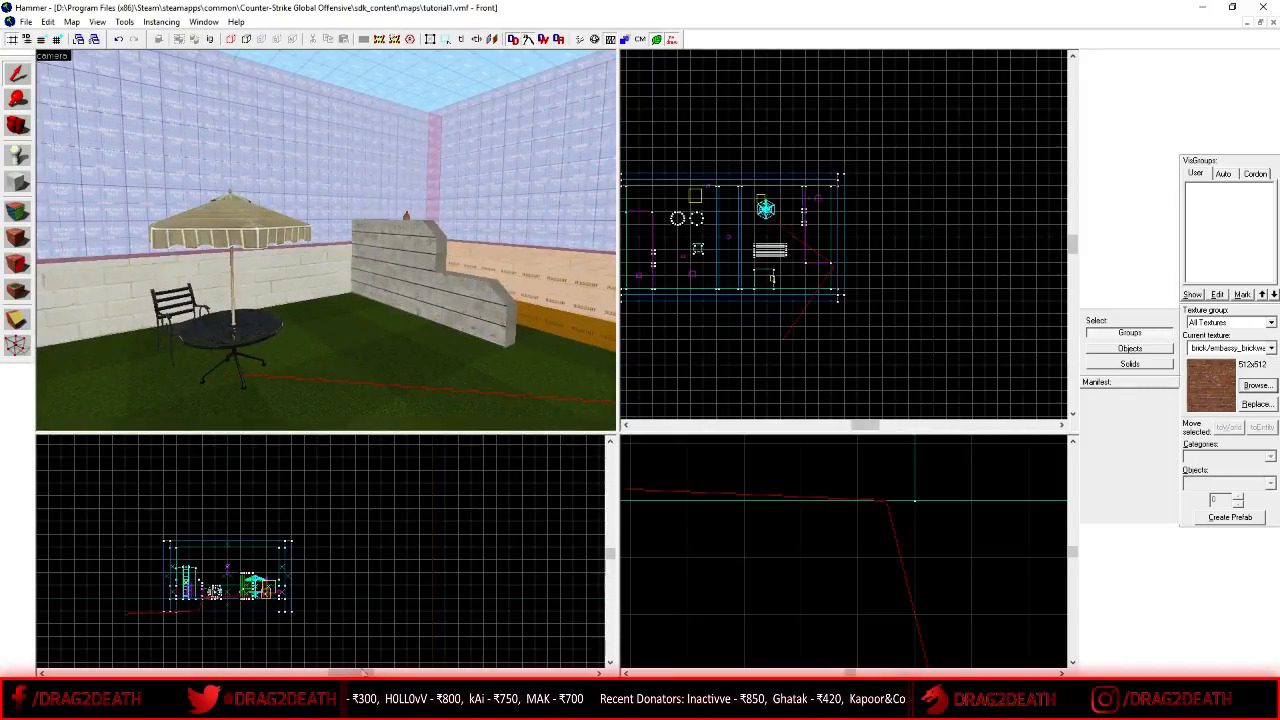
pyautogui.press('z')
pyautogui.press('z')
pyautogui.click(73, 21)
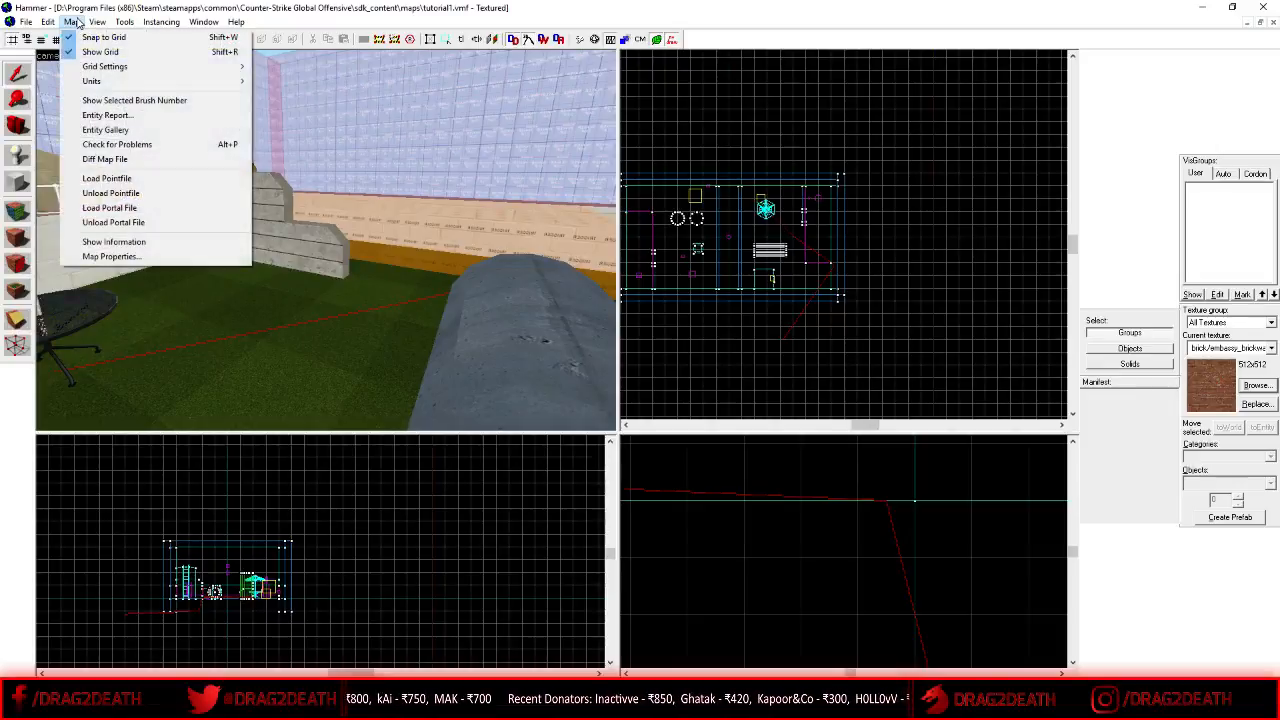
pyautogui.click(108, 222)
pyautogui.click(88, 20)
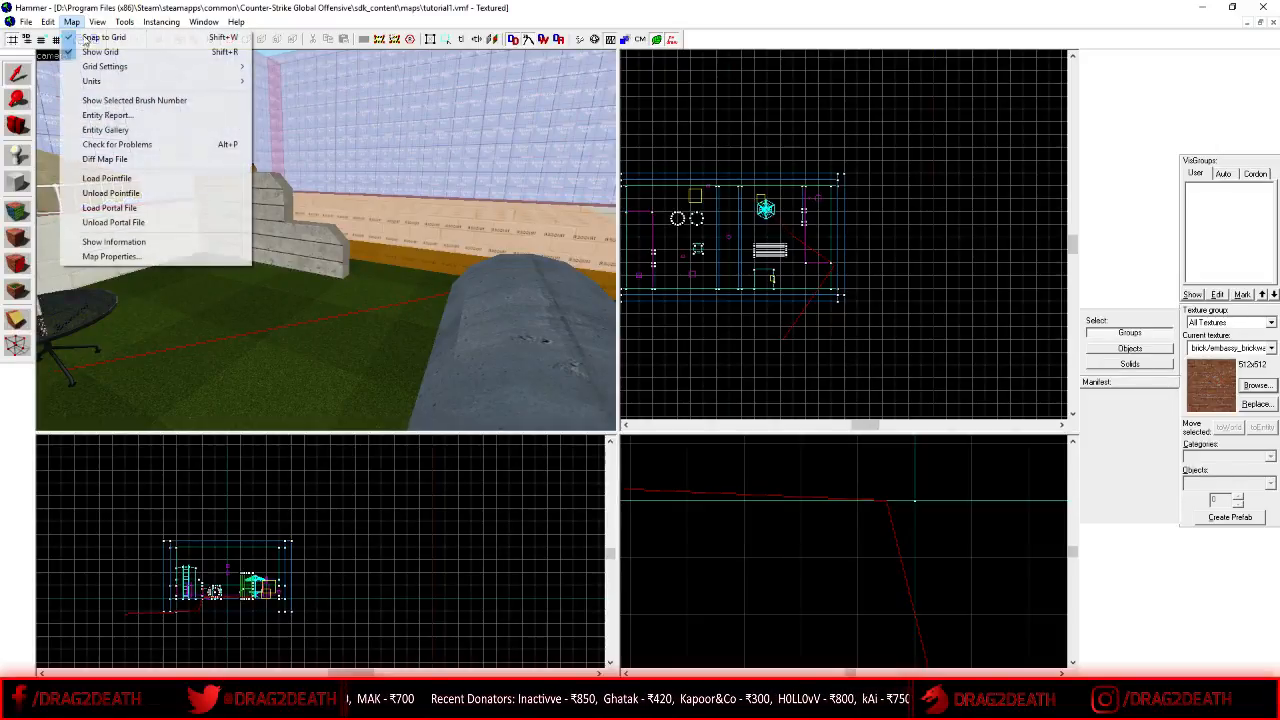
pyautogui.click(110, 193)
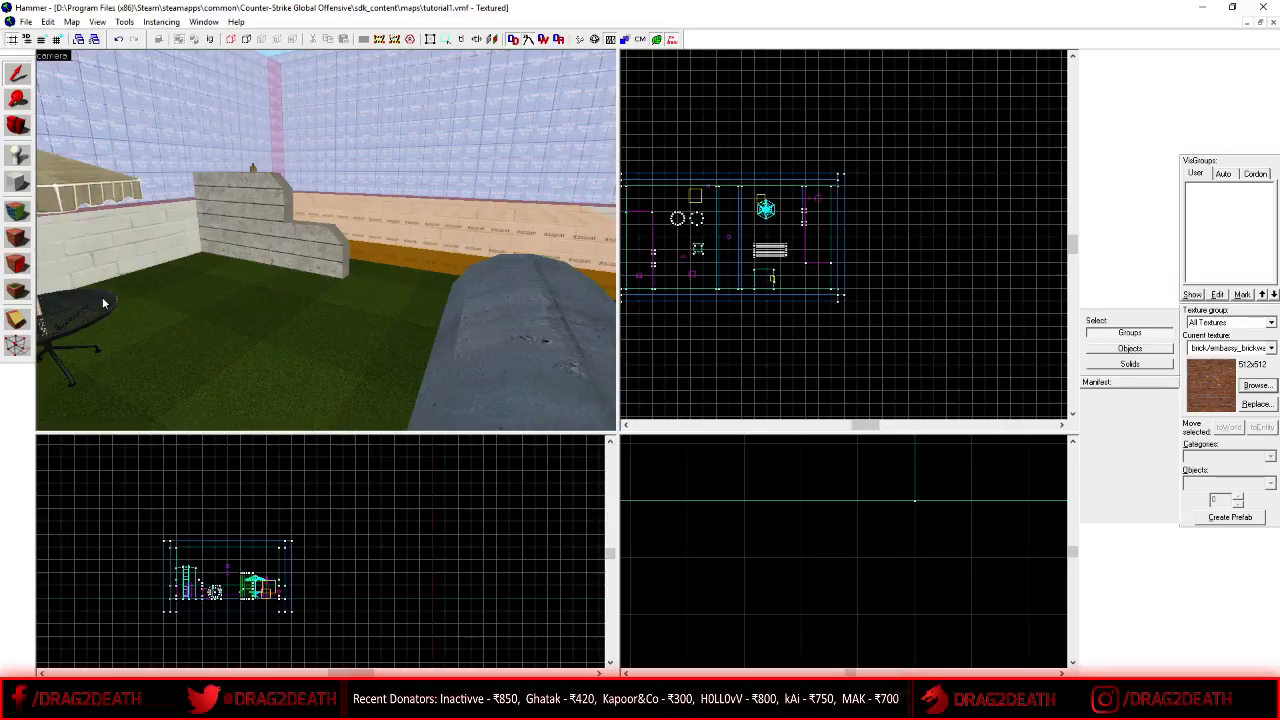
# - Switch to the browser and review the example maps and their light values listed under sky_cs15_daylight02_hdr
pyautogui.press('z')
pyautogui.press('s')
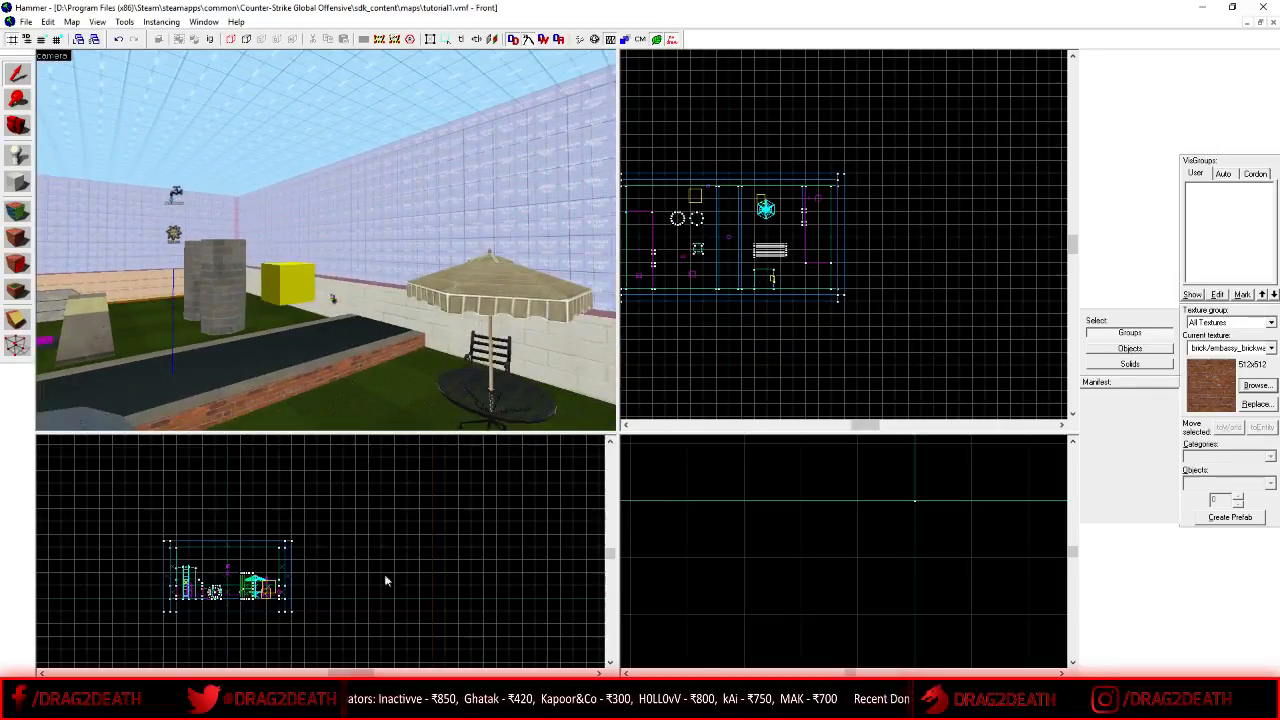
pyautogui.hotkey('alt', 'Tab')
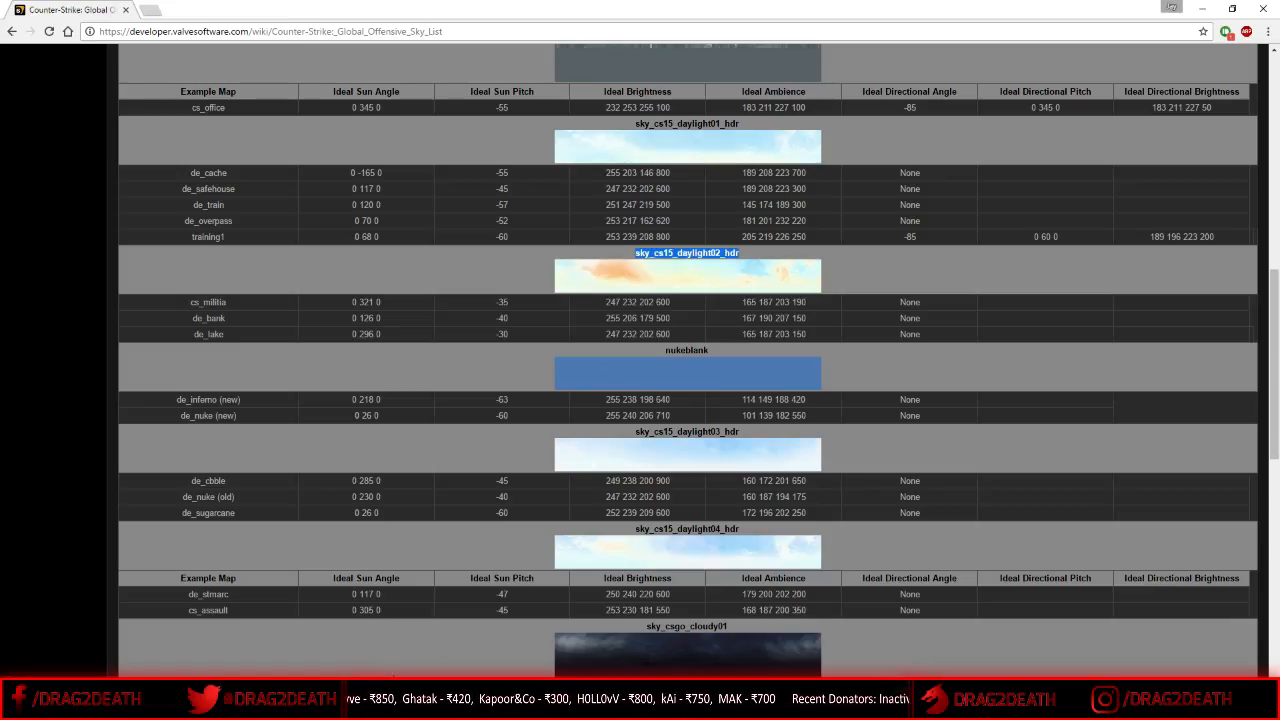
pyautogui.click(366, 273)
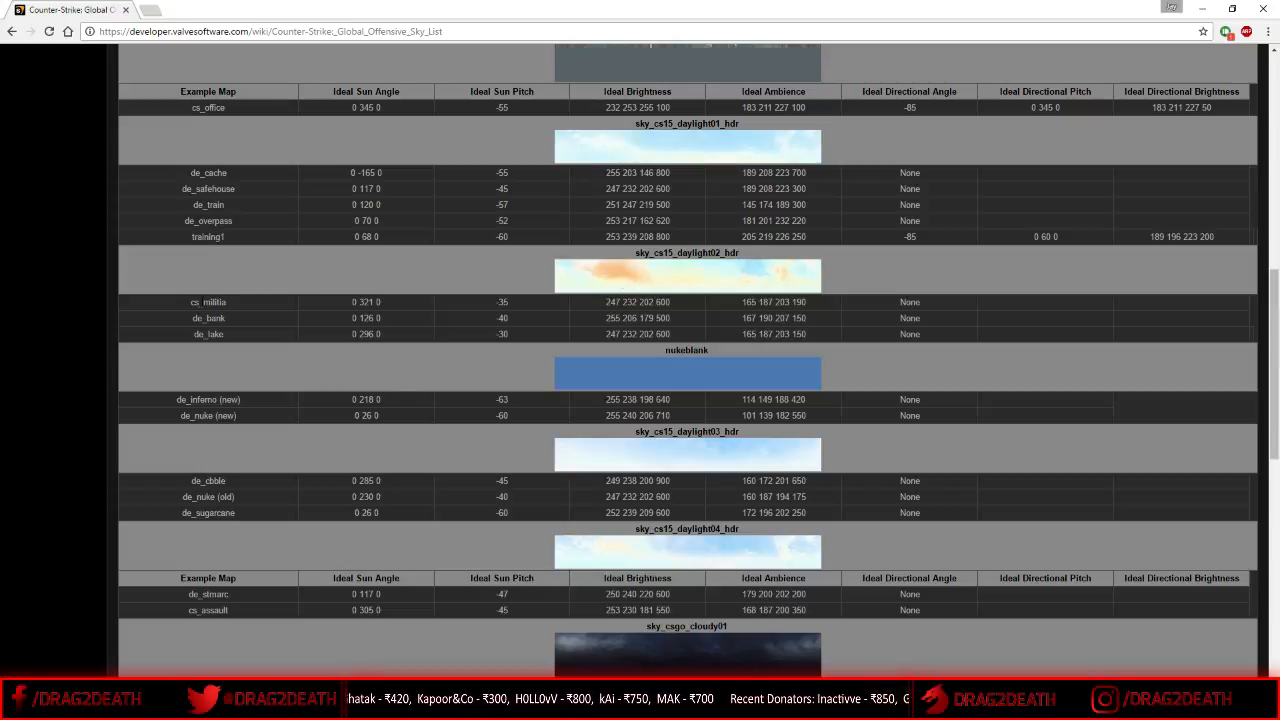
pyautogui.moveTo(201, 302); pyautogui.dragTo(240, 337)
pyautogui.click(240, 337)
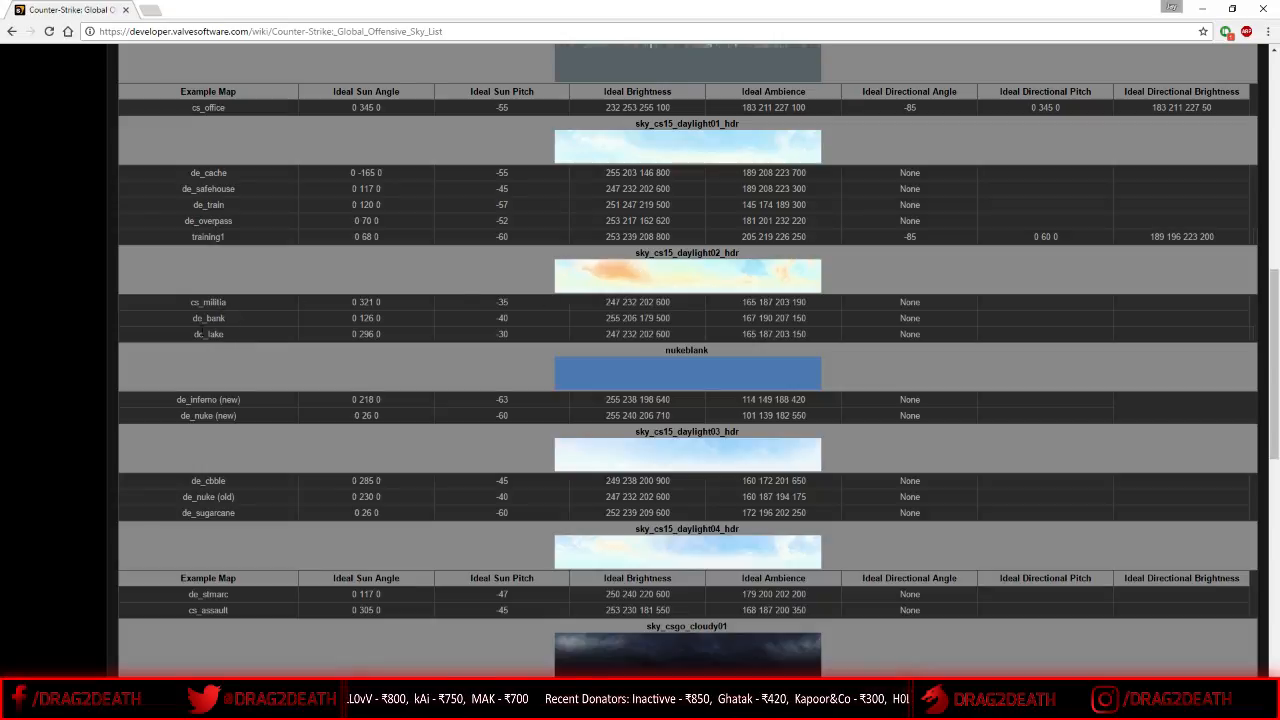
pyautogui.moveTo(190, 302); pyautogui.dragTo(262, 329)
pyautogui.click(262, 329)
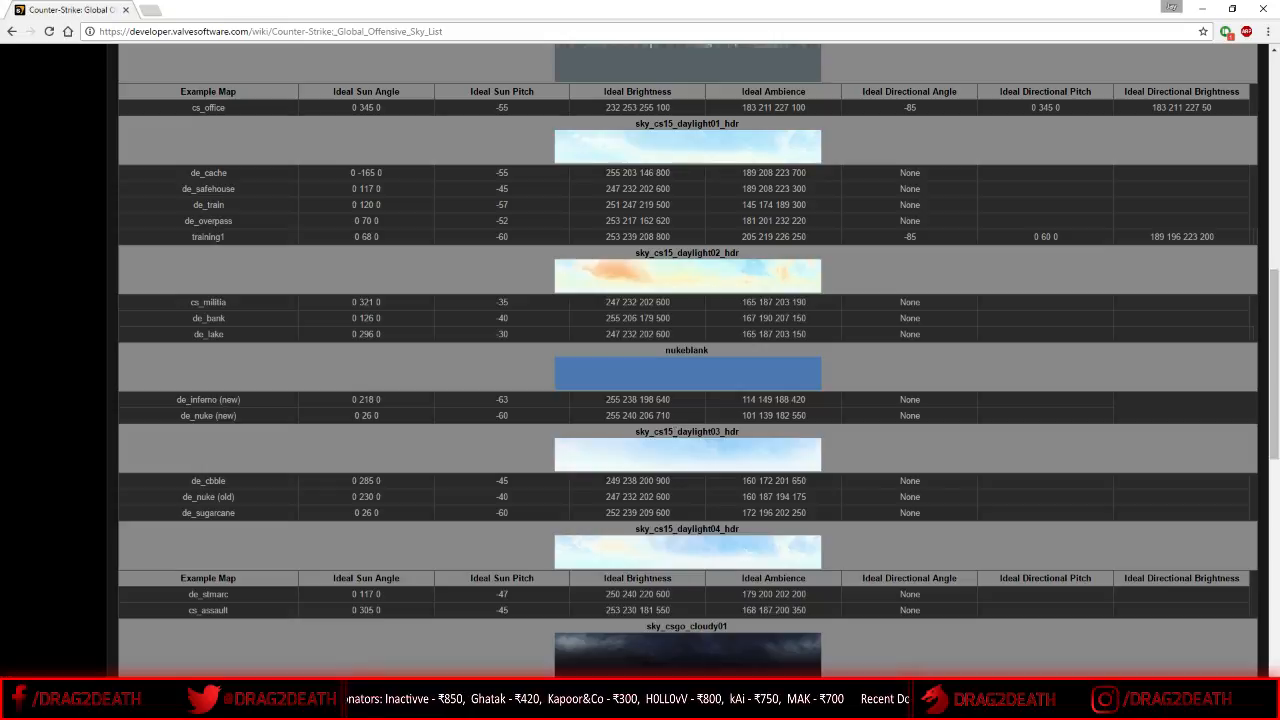
# - Switch back to Hammer and delete the sun icon entity floating below the light entity above the road
pyautogui.hotkey('alt', 'Tab')
pyautogui.press('z')
pyautogui.press('z')
pyautogui.click(346, 241)
pyautogui.press('Delete')
# - Place a new info_player_terrorist entity on the grass between the concrete pipe and the umbrella table
pyautogui.press('z')
pyautogui.press('s')
pyautogui.press('z')
pyautogui.click(25, 157)
pyautogui.click(327, 352)
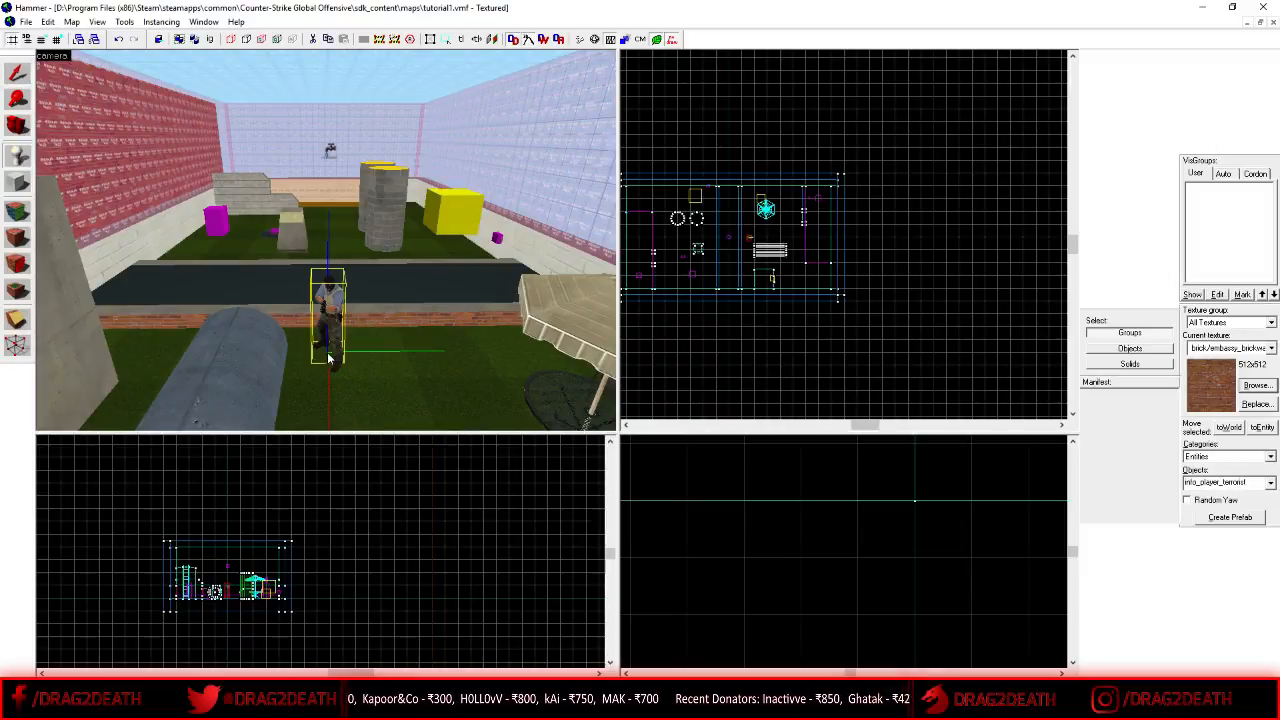
# - Change the class of the new info_player_terrorist entity on the grass to env_sun and close its properties
pyautogui.click(17, 74)
pyautogui.doubleClick(332, 307)
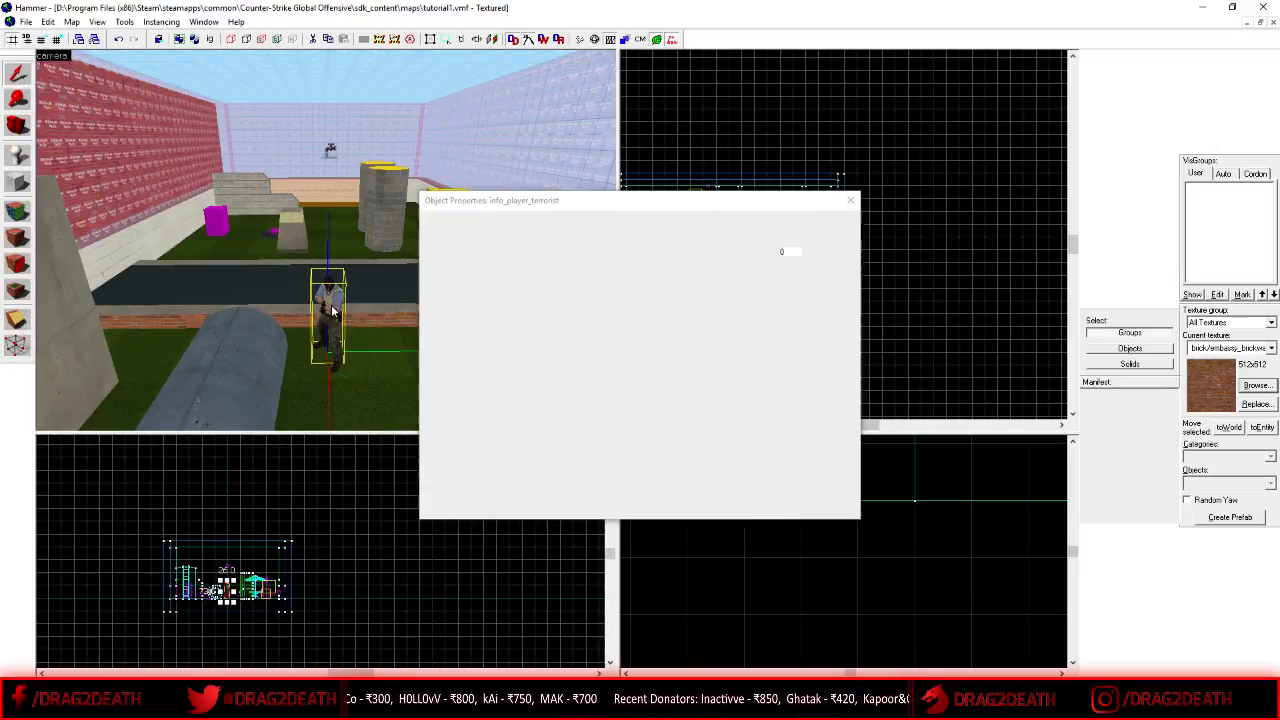
pyautogui.click(476, 251)
pyautogui.write('env_sun')
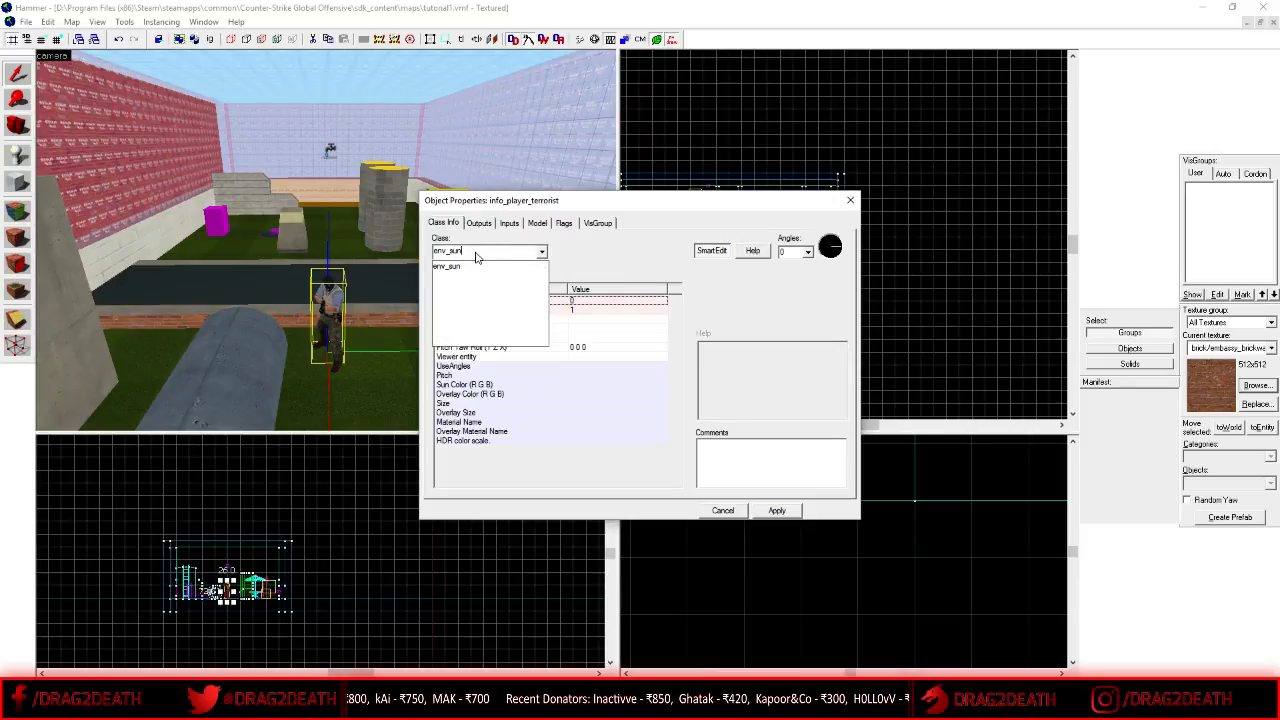
pyautogui.click(478, 265)
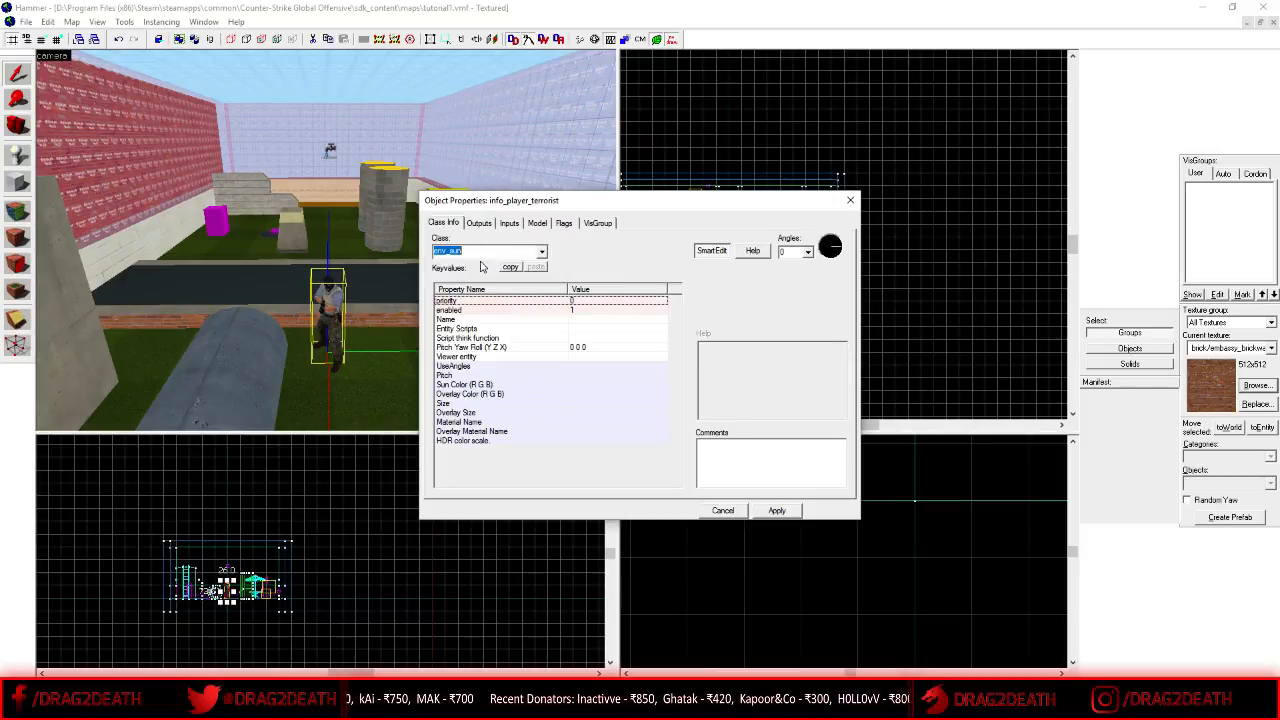
pyautogui.click(776, 510)
pyautogui.click(849, 202)
# - Raise the env_sun entity high above the ground and move it over the road beside the water_lod_control entity
pyautogui.scroll(-5, 848, 579)
pyautogui.scroll(4, 848, 579)
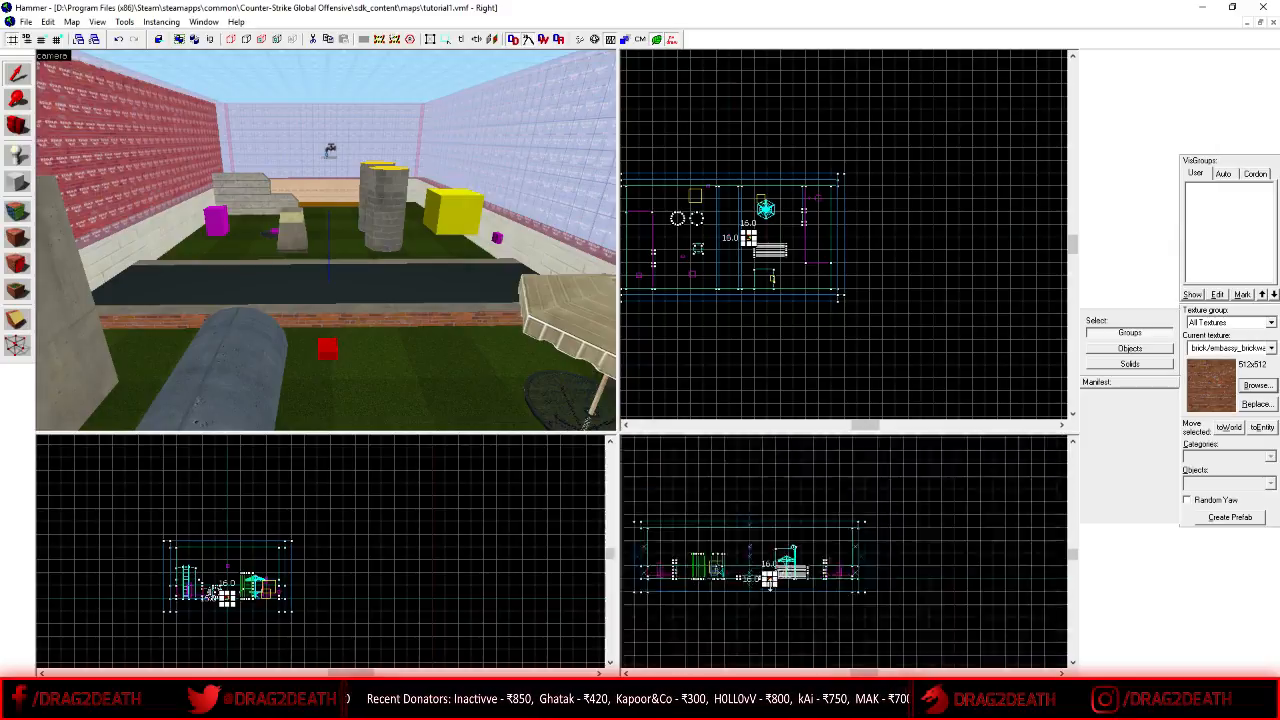
pyautogui.scroll(-3, 817, 588)
pyautogui.moveTo(817, 588); pyautogui.dragTo(733, 624)
pyautogui.scroll(14, 745, 489)
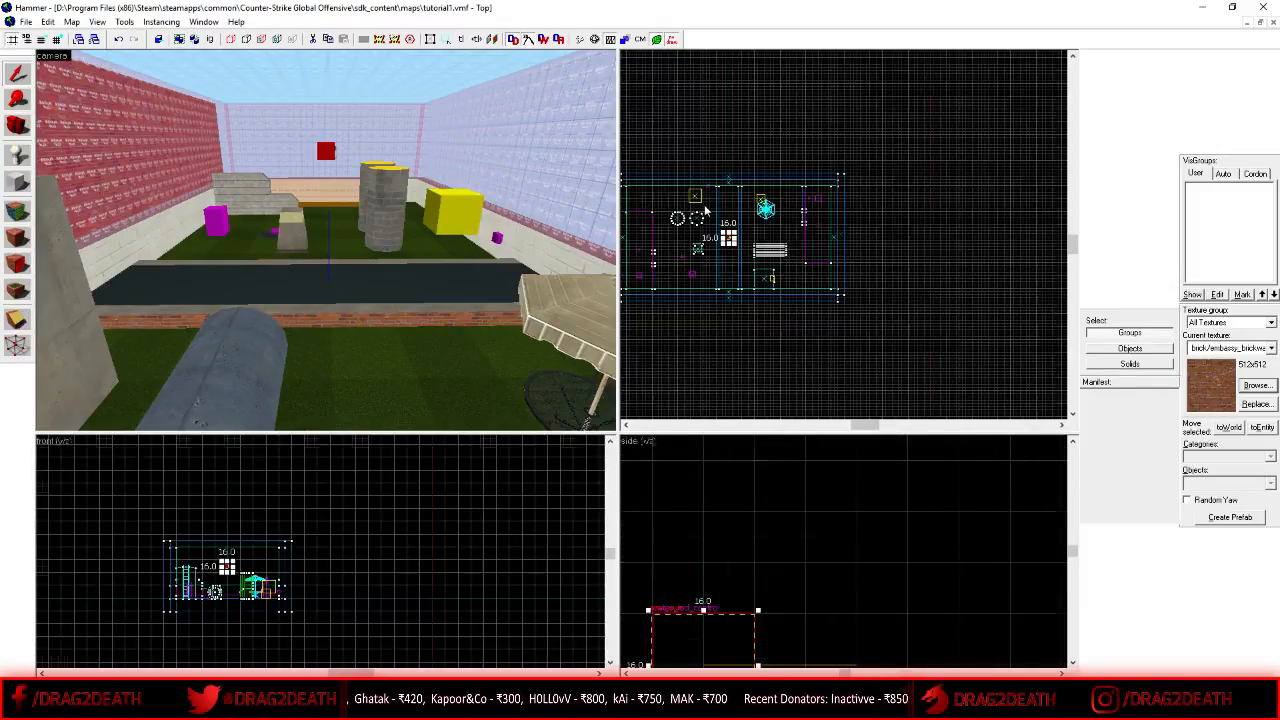
pyautogui.scroll(4, 752, 290)
pyautogui.moveTo(755, 297); pyautogui.dragTo(755, 333)
pyautogui.click(730, 305)
pyautogui.press('z')
pyautogui.press('w')
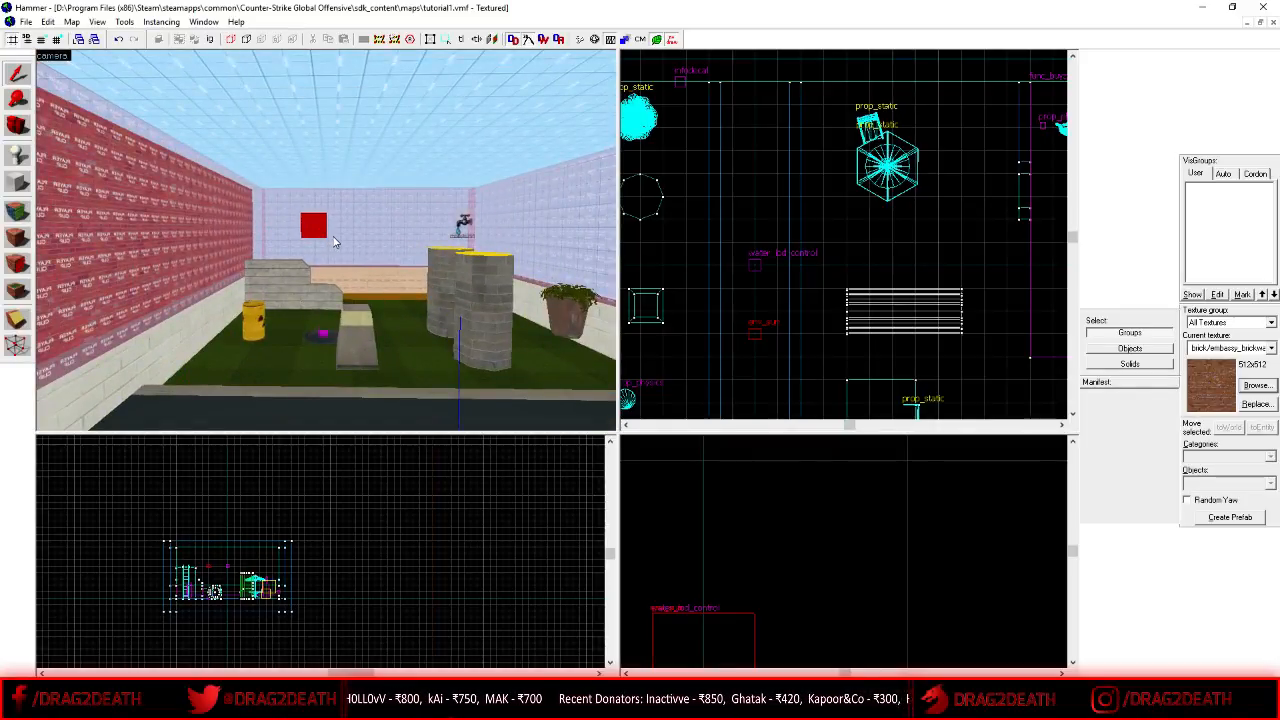
# - Open the env_sun's properties and copy cs_militia's ideal sun angle from the sky list in the browser
pyautogui.click(320, 235)
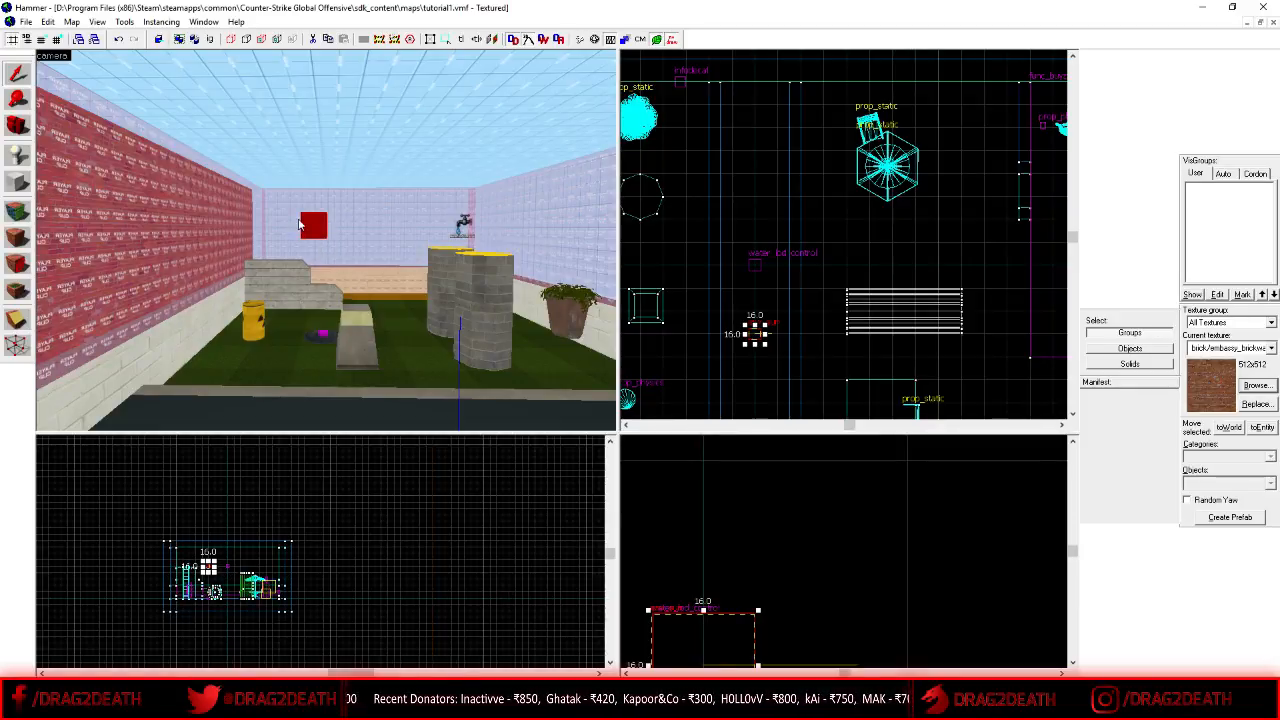
pyautogui.doubleClick(310, 226)
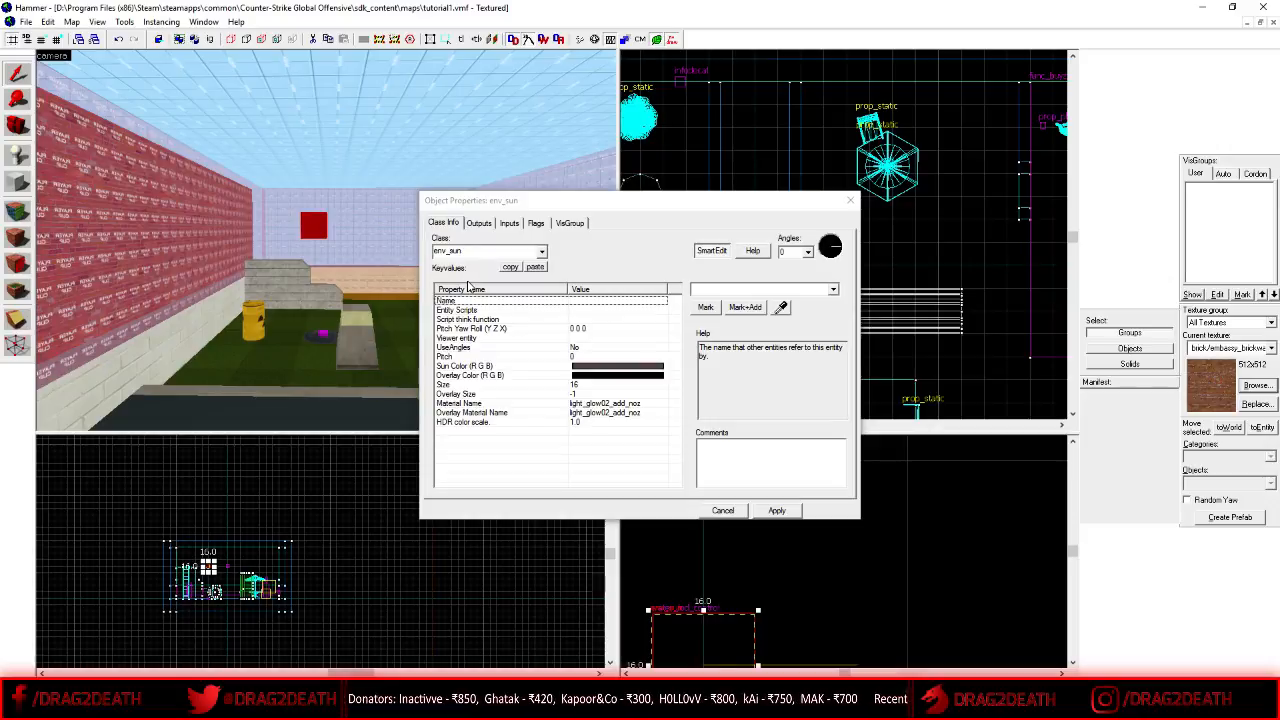
pyautogui.click(417, 706)
pyautogui.click(350, 640)
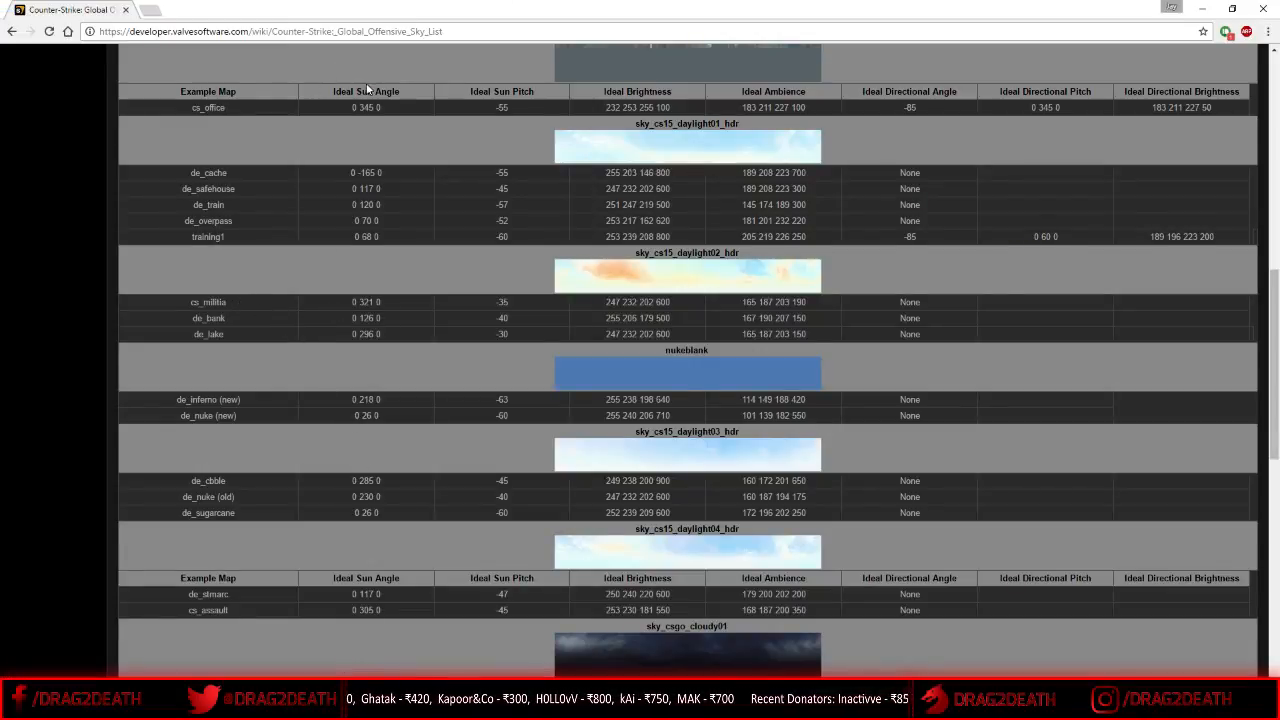
pyautogui.scroll(2, 350, 134)
pyautogui.scroll(-1, 346, 155)
pyautogui.scroll(1, 366, 222)
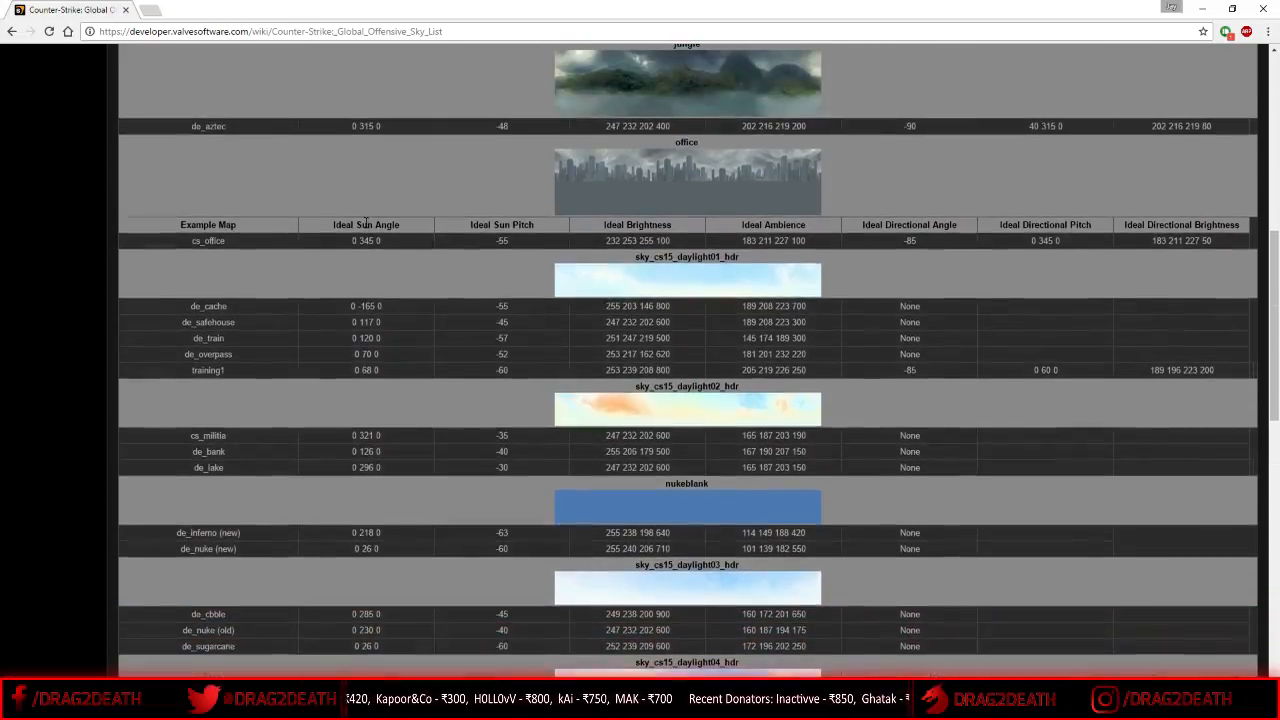
pyautogui.click(390, 272)
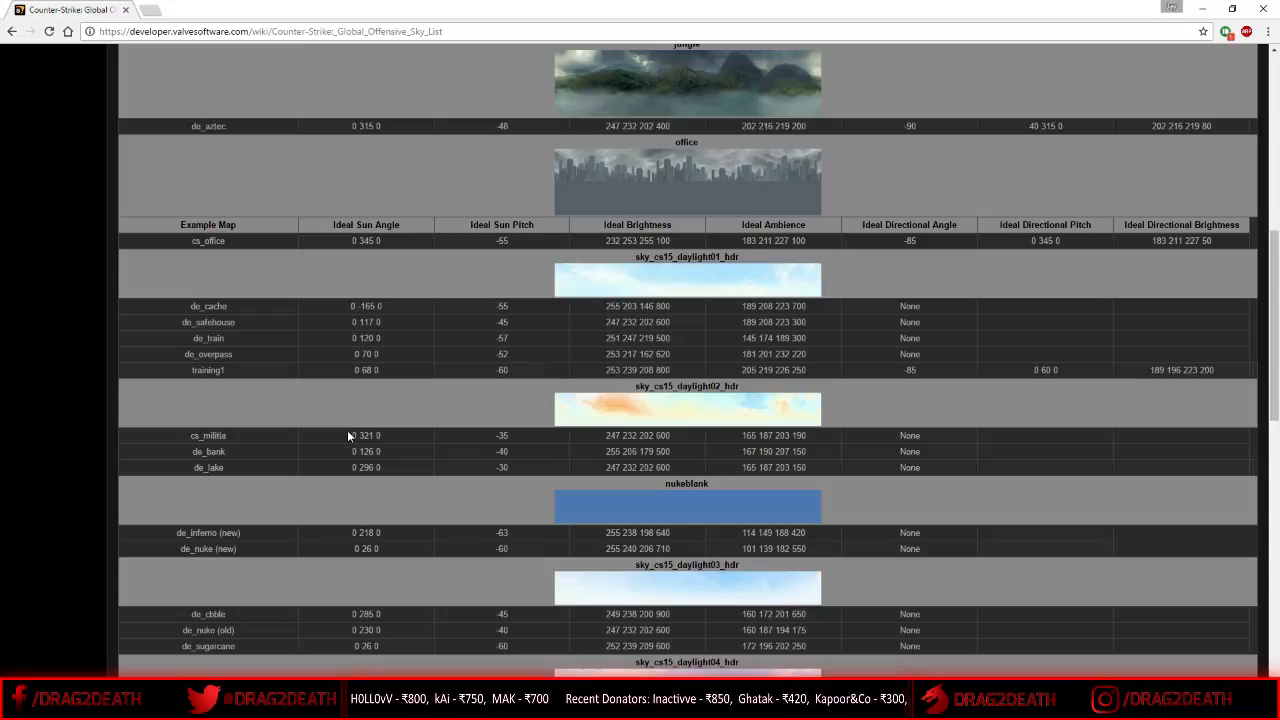
pyautogui.moveTo(335, 229); pyautogui.dragTo(402, 228)
pyautogui.click(391, 280)
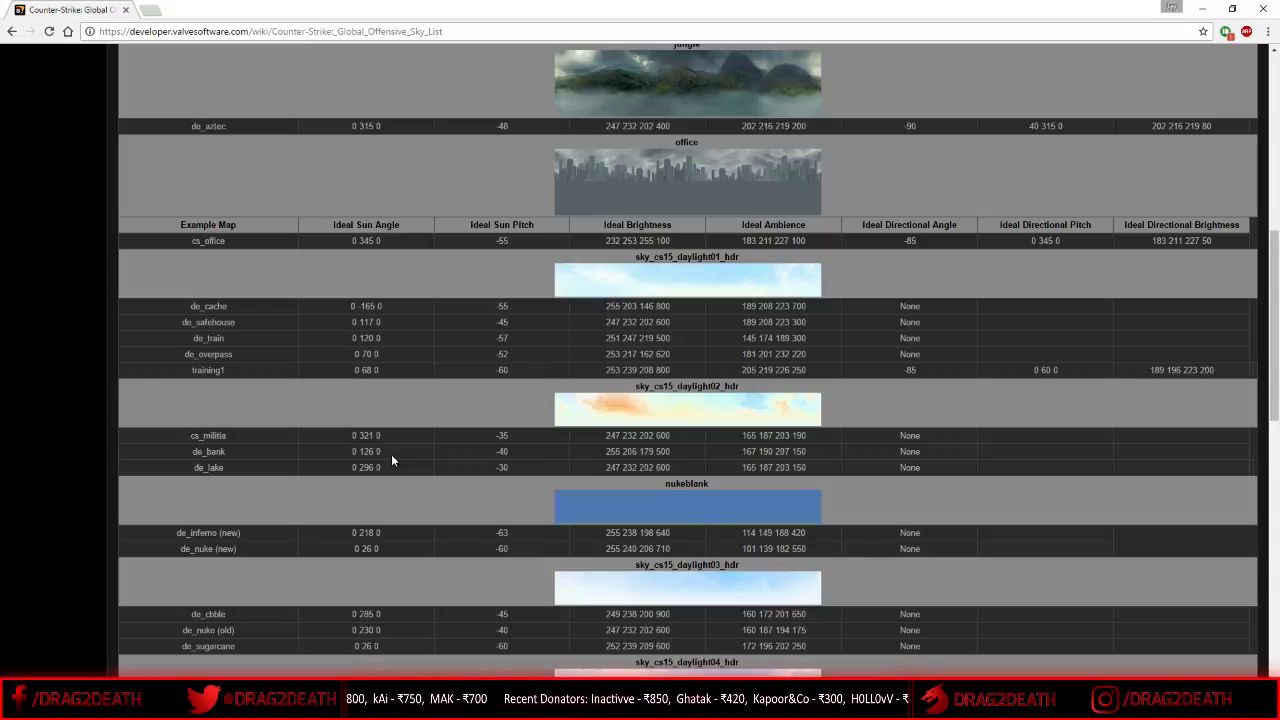
pyautogui.moveTo(381, 435); pyautogui.dragTo(346, 445)
pyautogui.hotkey('ctrl', 'c')
pyautogui.hotkey('alt', 'Tab')
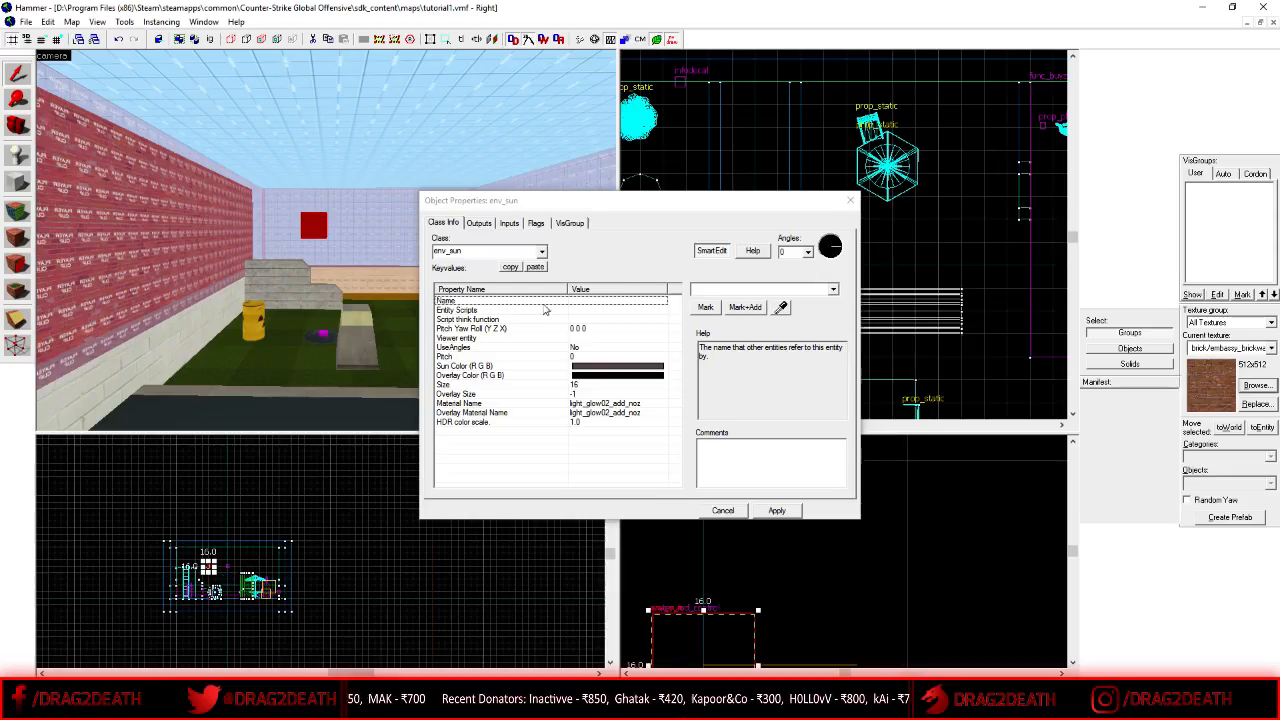
# - Set the env_sun's Pitch Yaw Roll to the copied 0 321 0 and apply it
pyautogui.click(461, 329)
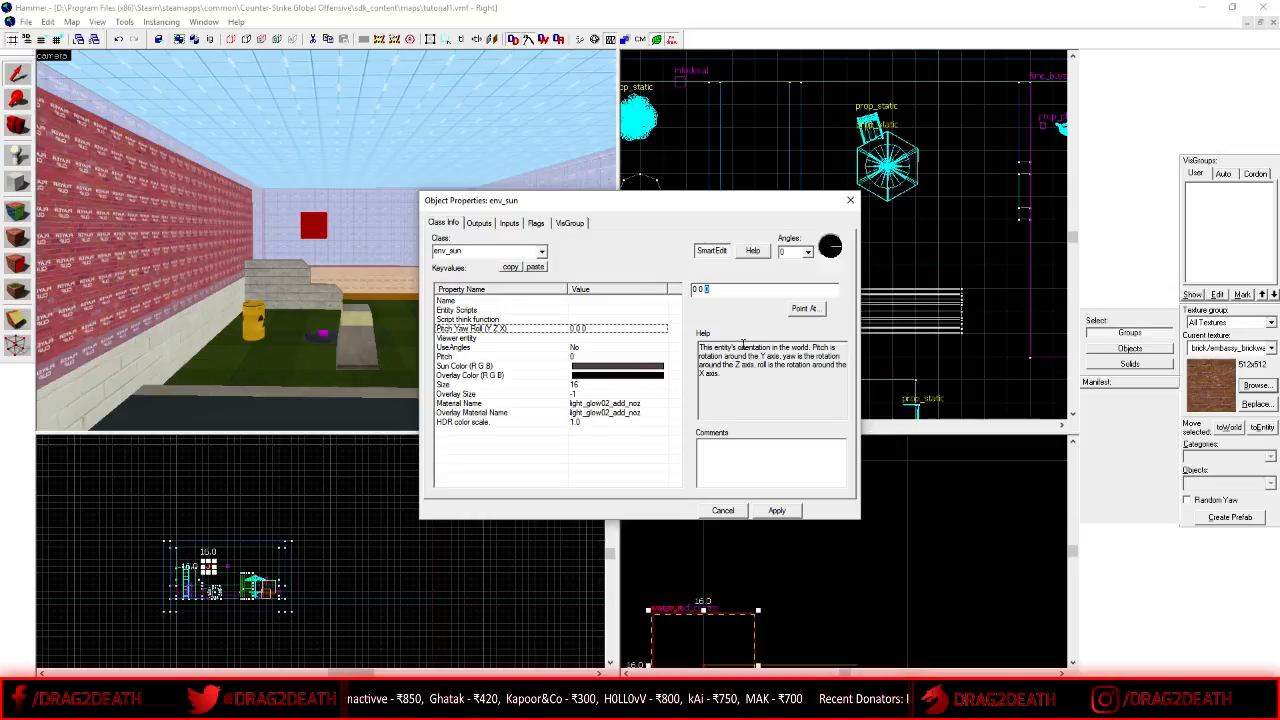
pyautogui.moveTo(708, 290); pyautogui.dragTo(682, 291)
pyautogui.hotkey('ctrl', 'v')
pyautogui.click(783, 513)
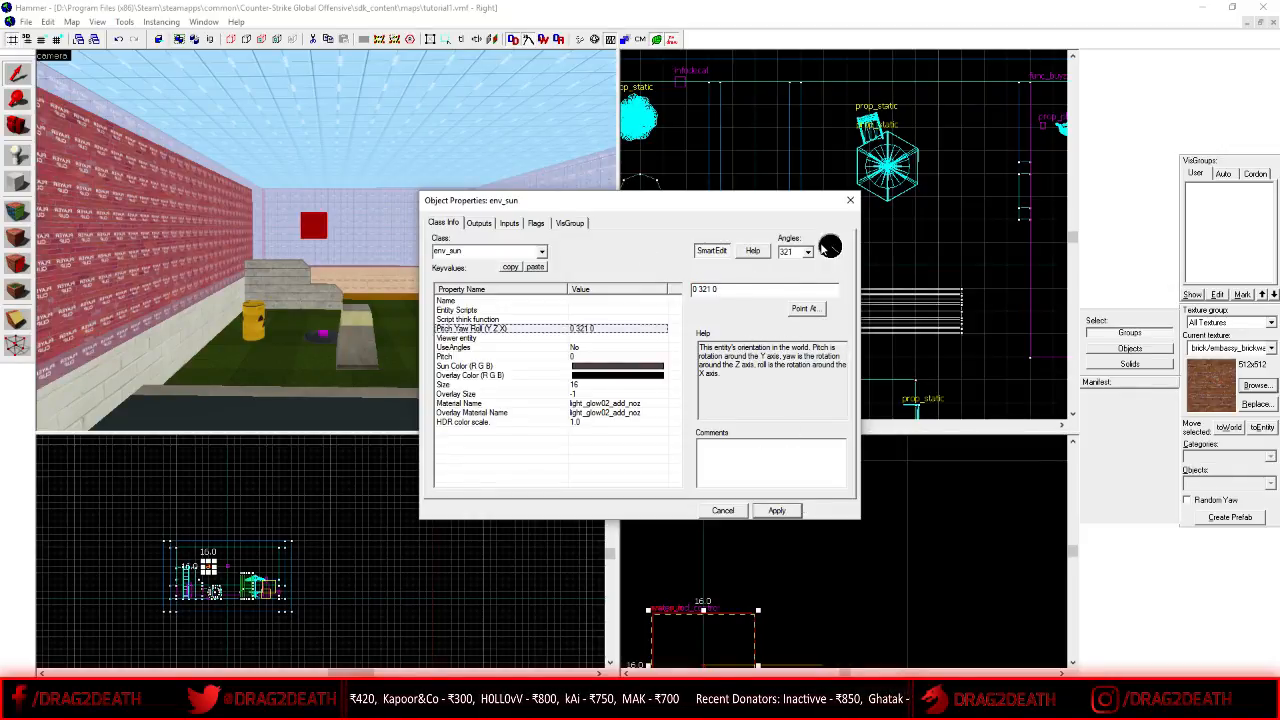
# - Copy cs_militia's ideal sun pitch from the browser's sky list and set the env_sun's Pitch to -35 in Hammer
pyautogui.moveTo(410, 704)
pyautogui.click(376, 637)
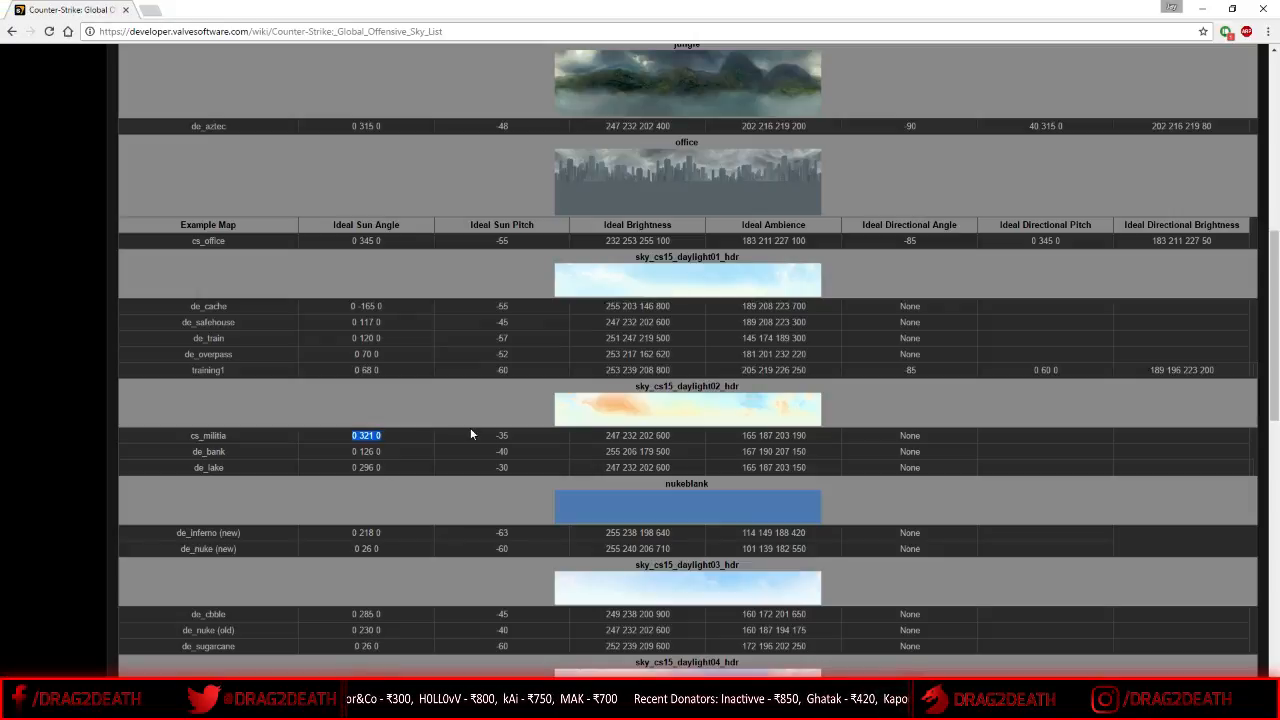
pyautogui.moveTo(493, 436); pyautogui.dragTo(515, 437)
pyautogui.hotkey('ctrl', 'c')
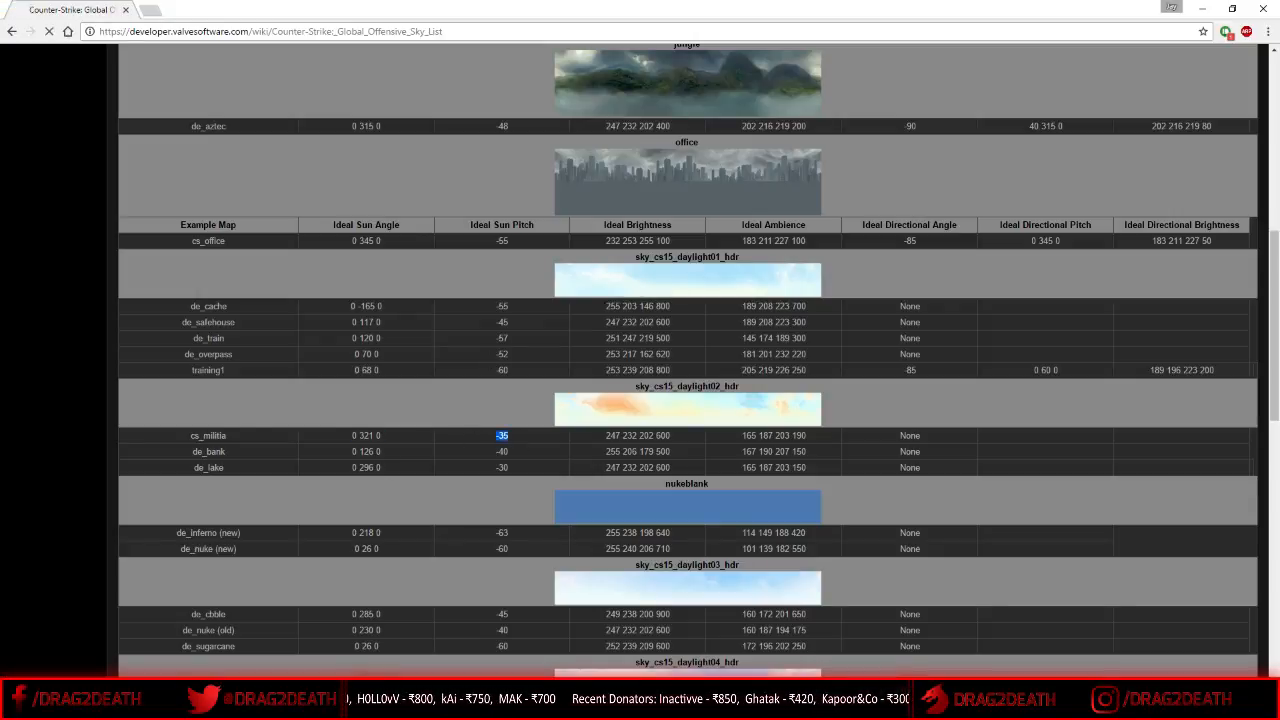
pyautogui.hotkey('alt', 'Tab')
pyautogui.click(446, 357)
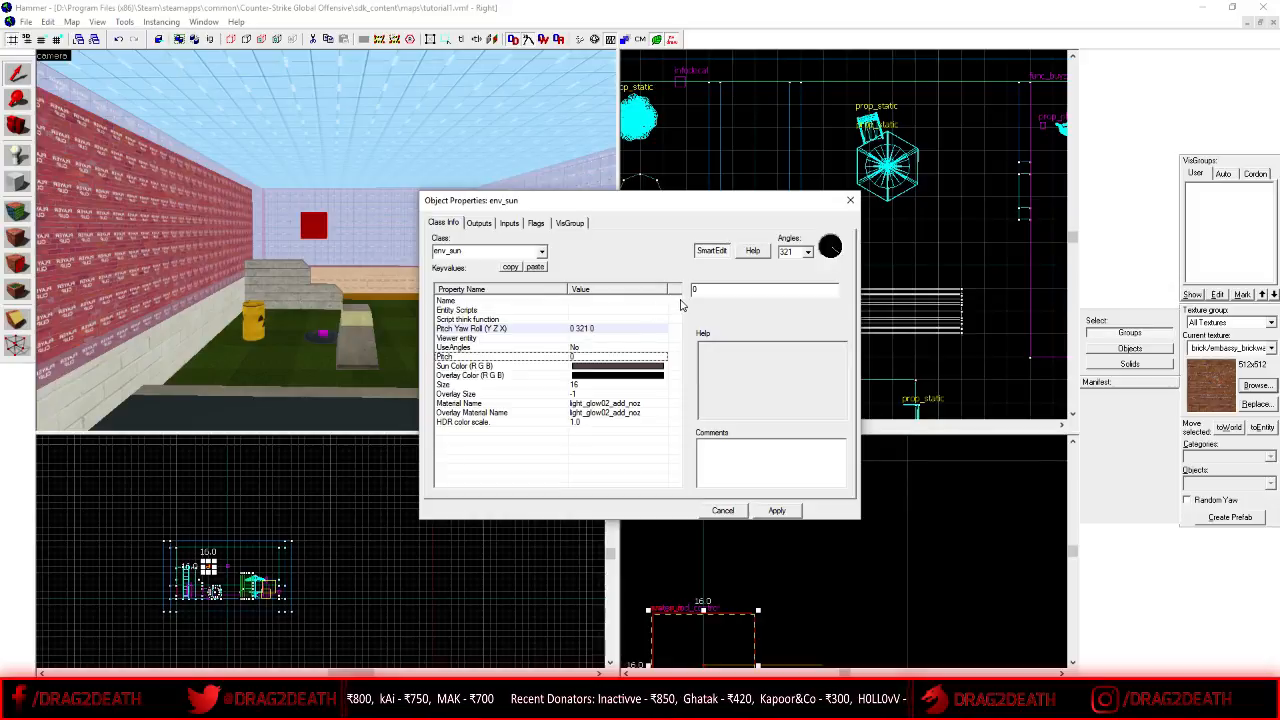
pyautogui.doubleClick(697, 293)
pyautogui.hotkey('ctrl', 'v')
pyautogui.click(777, 510)
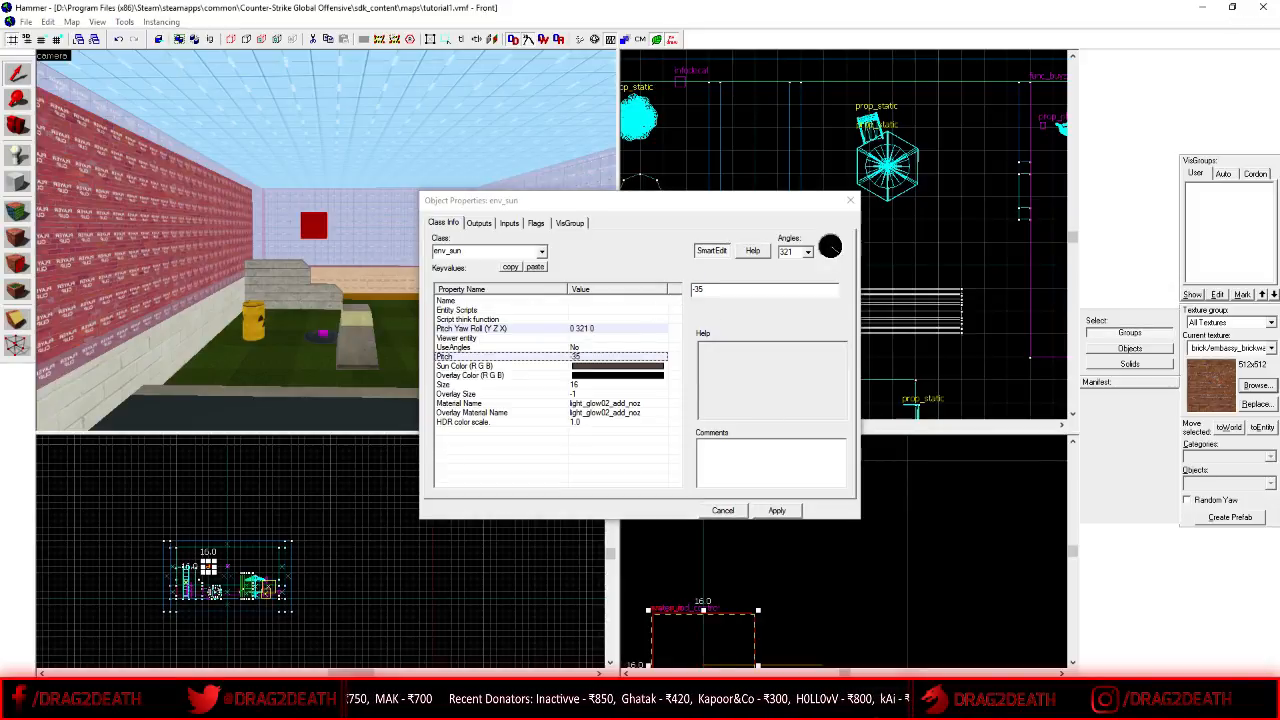
# - Examine cs_militia's ideal brightness and ambience values in the browser's sky list and return to Hammer
pyautogui.click(408, 706)
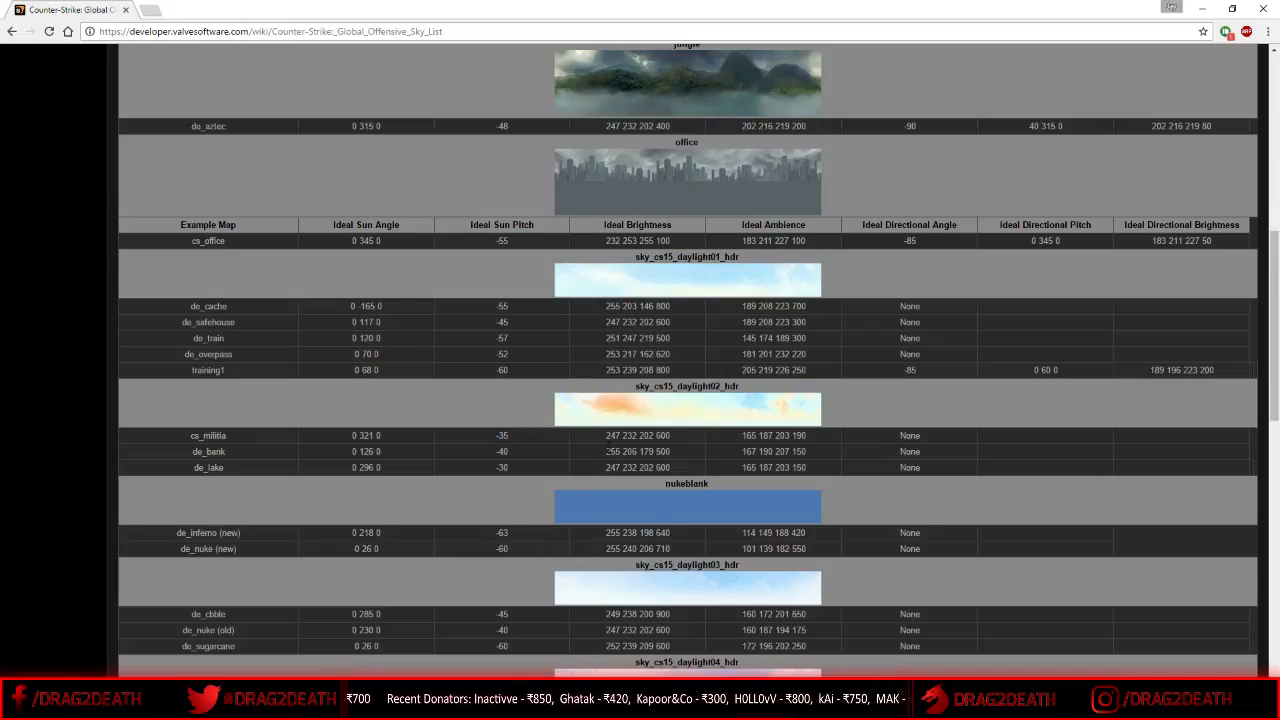
pyautogui.moveTo(605, 436); pyautogui.dragTo(671, 436)
pyautogui.click(808, 438)
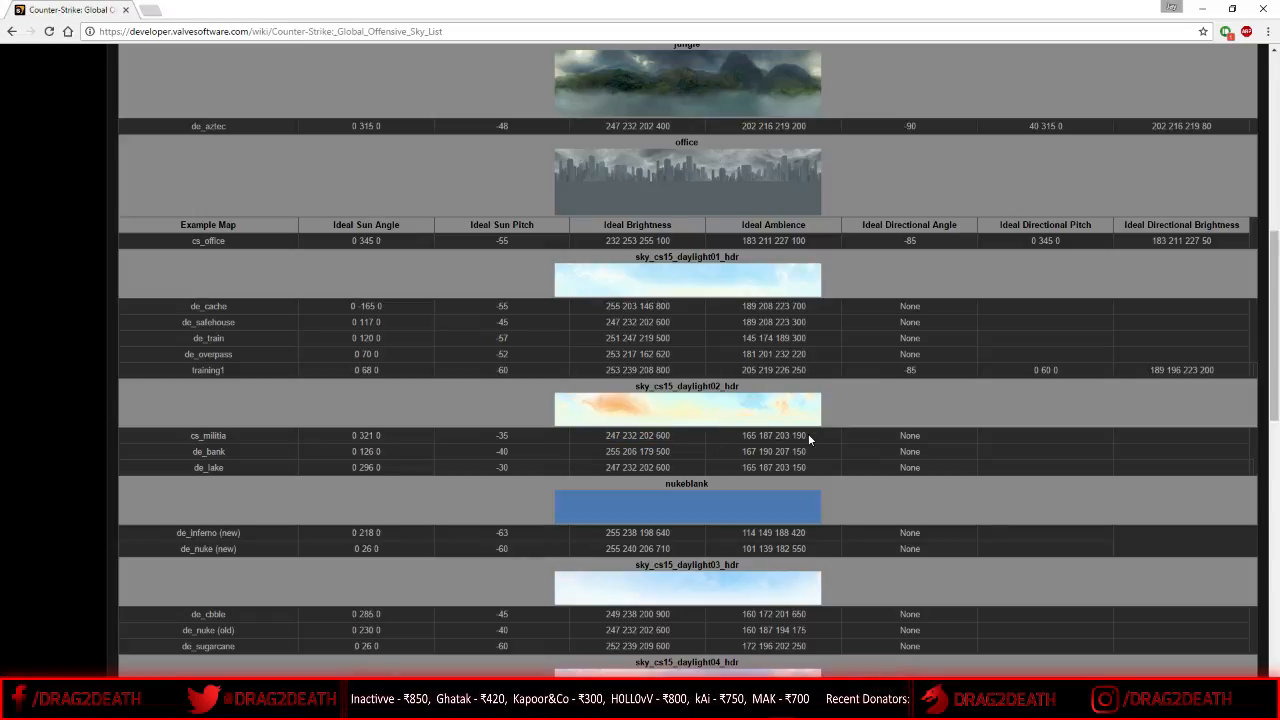
pyautogui.moveTo(592, 437); pyautogui.dragTo(726, 433)
pyautogui.click(760, 432)
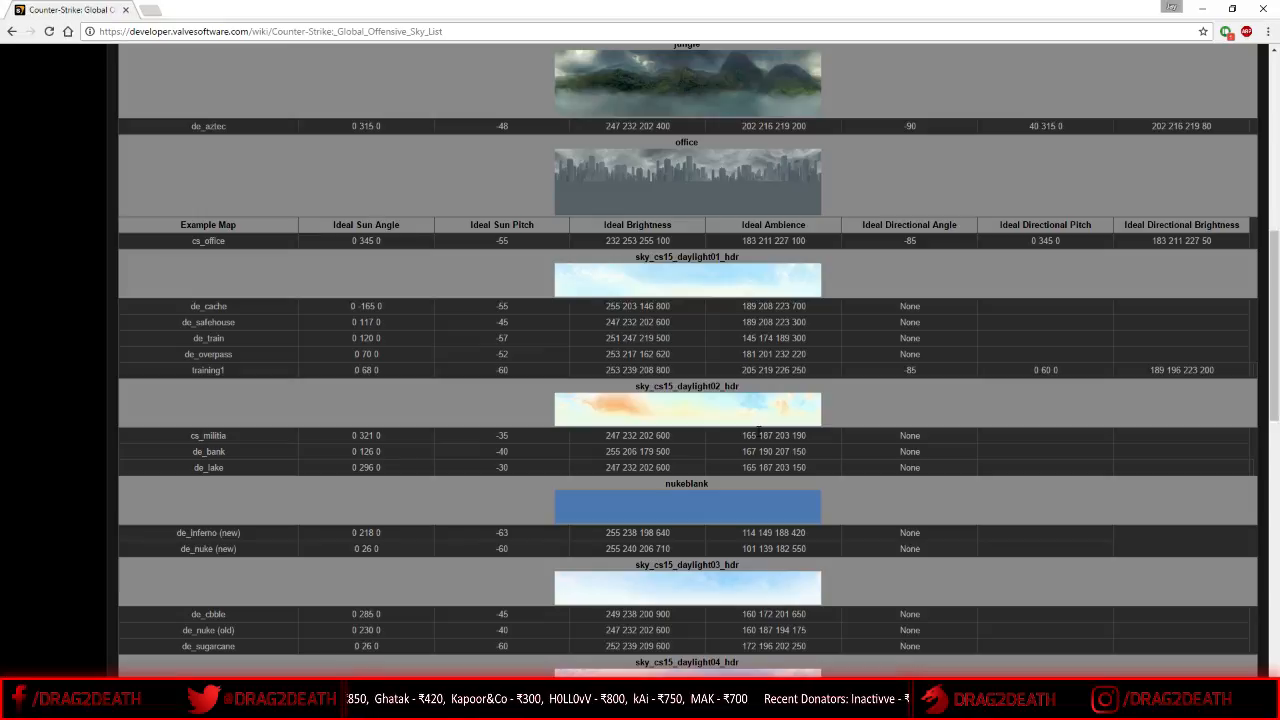
pyautogui.hotkey('alt', 'Tab')
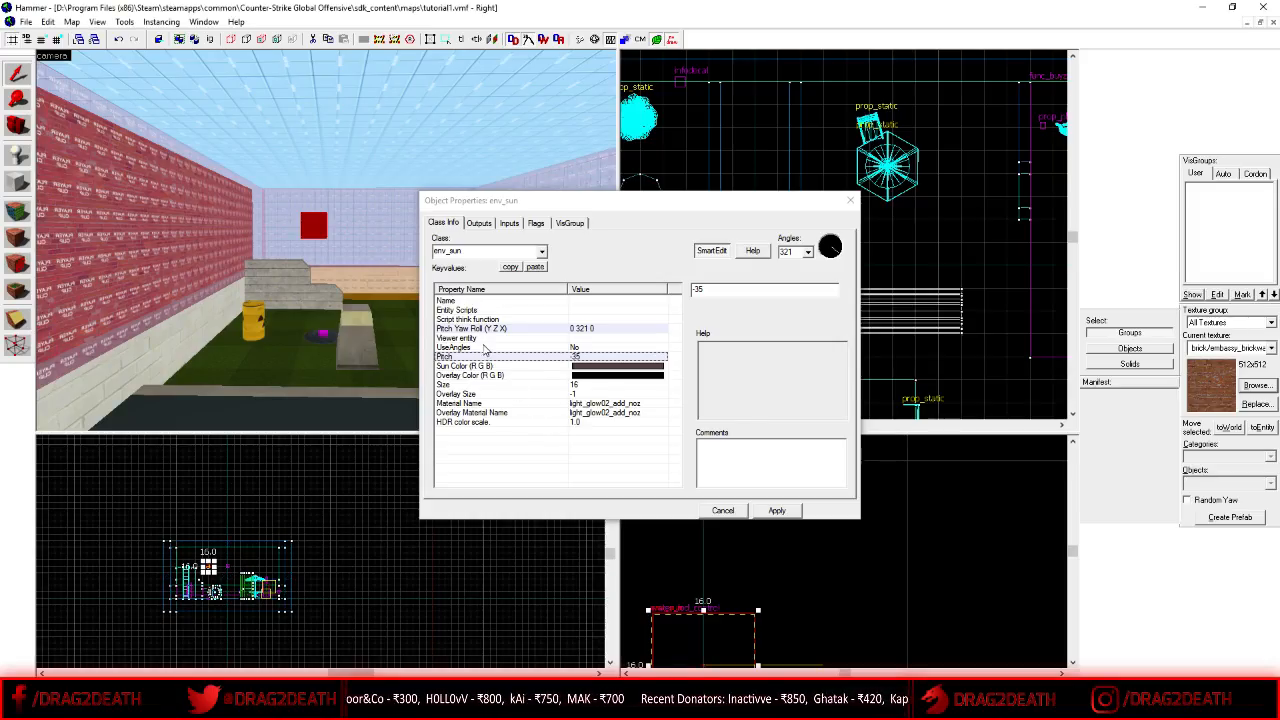
# - Set the env_sun's Sun Color to a light orange of 251 181 117 with the color picker
pyautogui.click(478, 329)
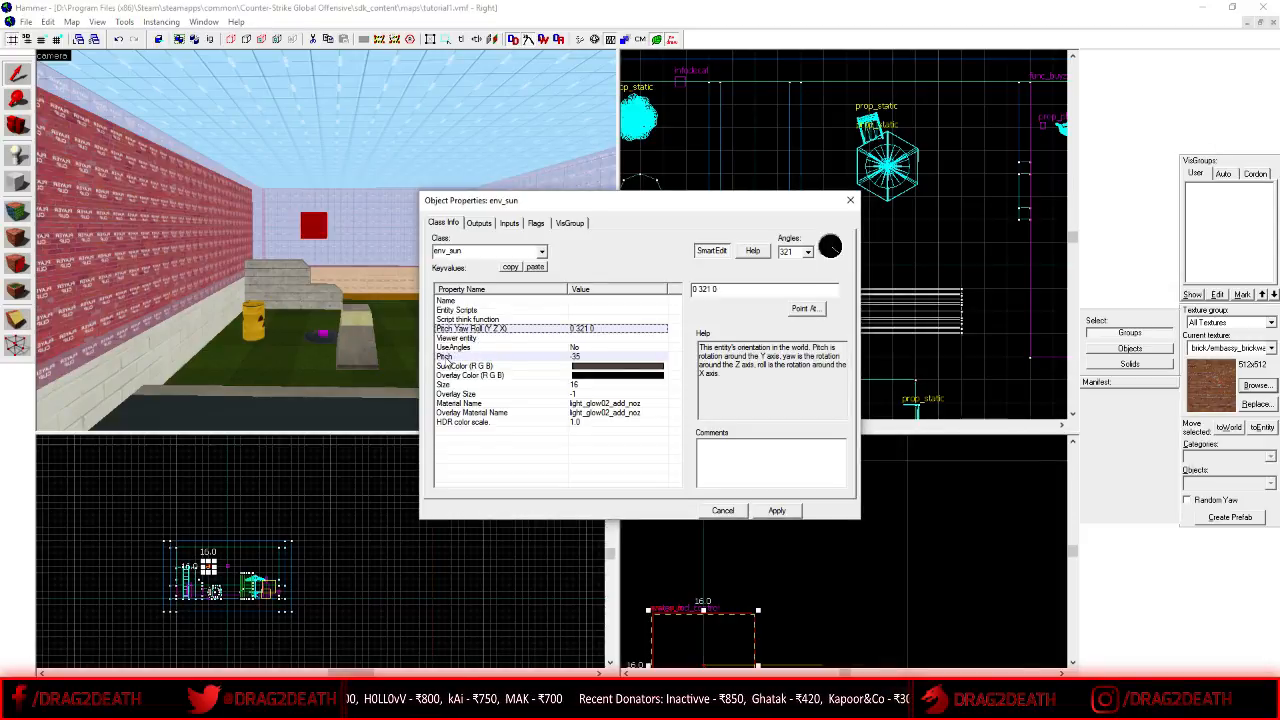
pyautogui.click(447, 357)
pyautogui.click(464, 366)
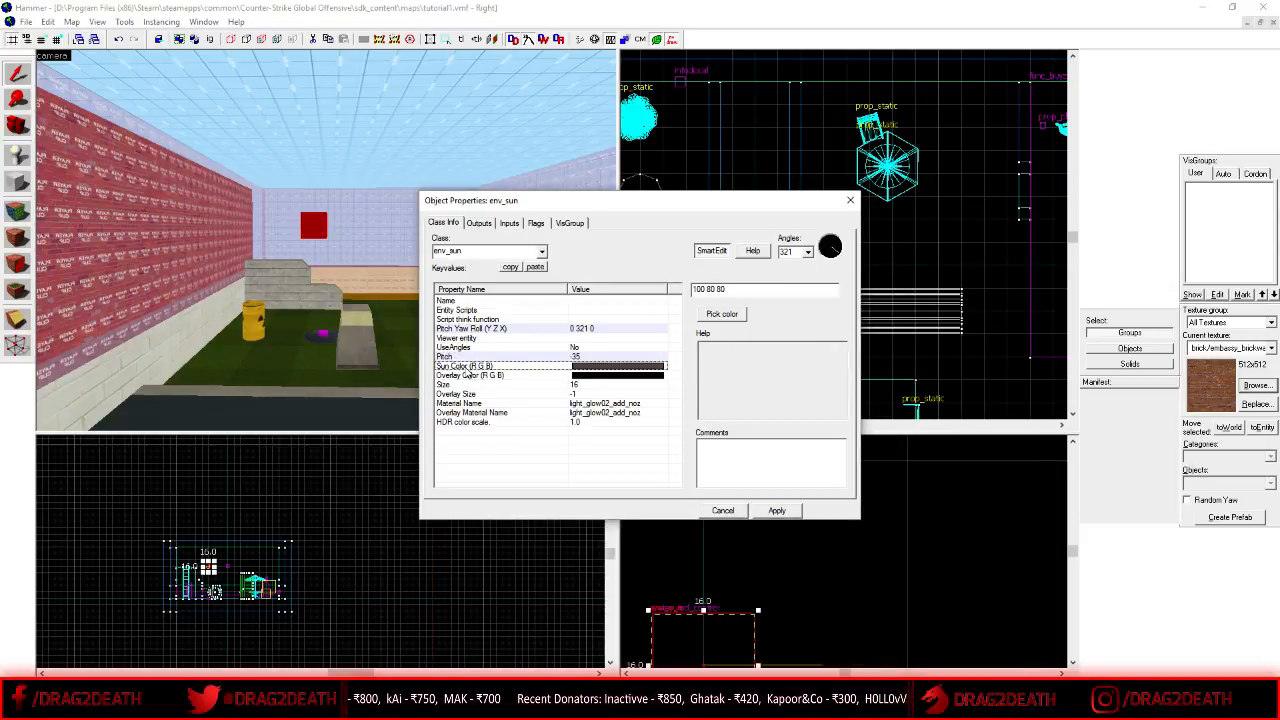
pyautogui.click(718, 316)
pyautogui.click(664, 282)
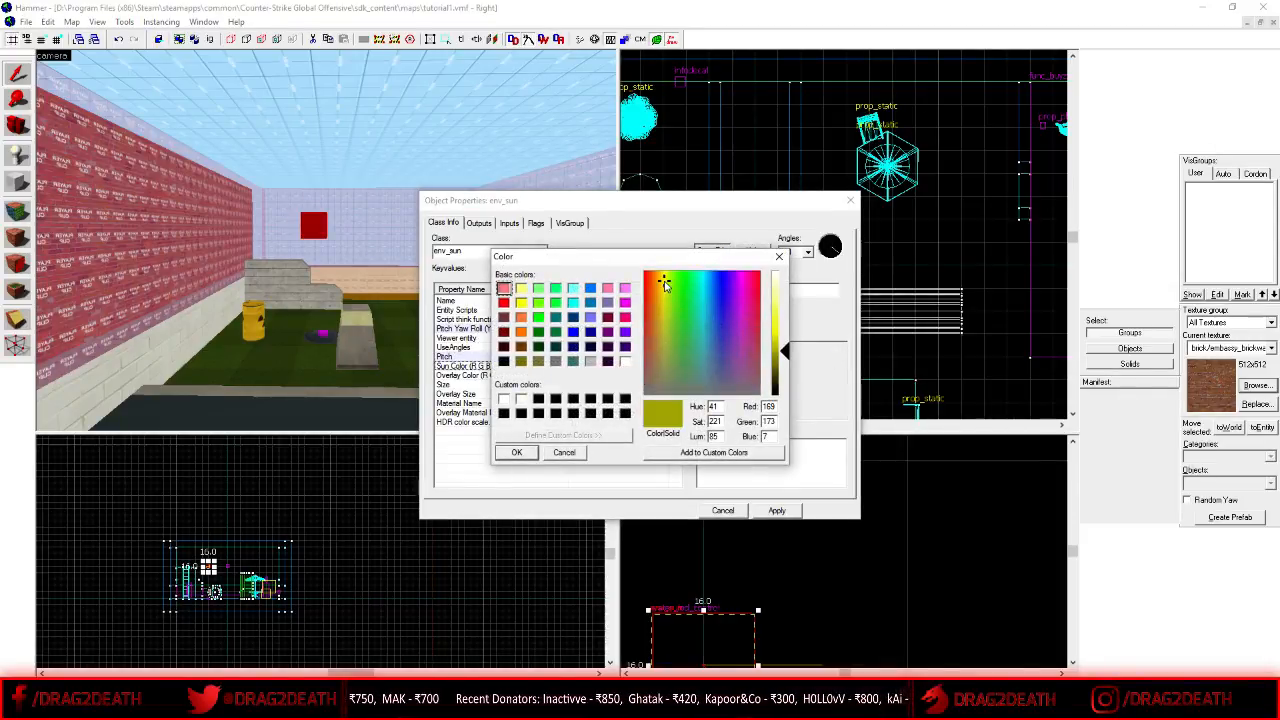
pyautogui.moveTo(782, 352); pyautogui.dragTo(777, 299)
pyautogui.moveTo(680, 315); pyautogui.dragTo(651, 277)
pyautogui.moveTo(785, 318); pyautogui.dragTo(783, 312)
pyautogui.click(517, 452)
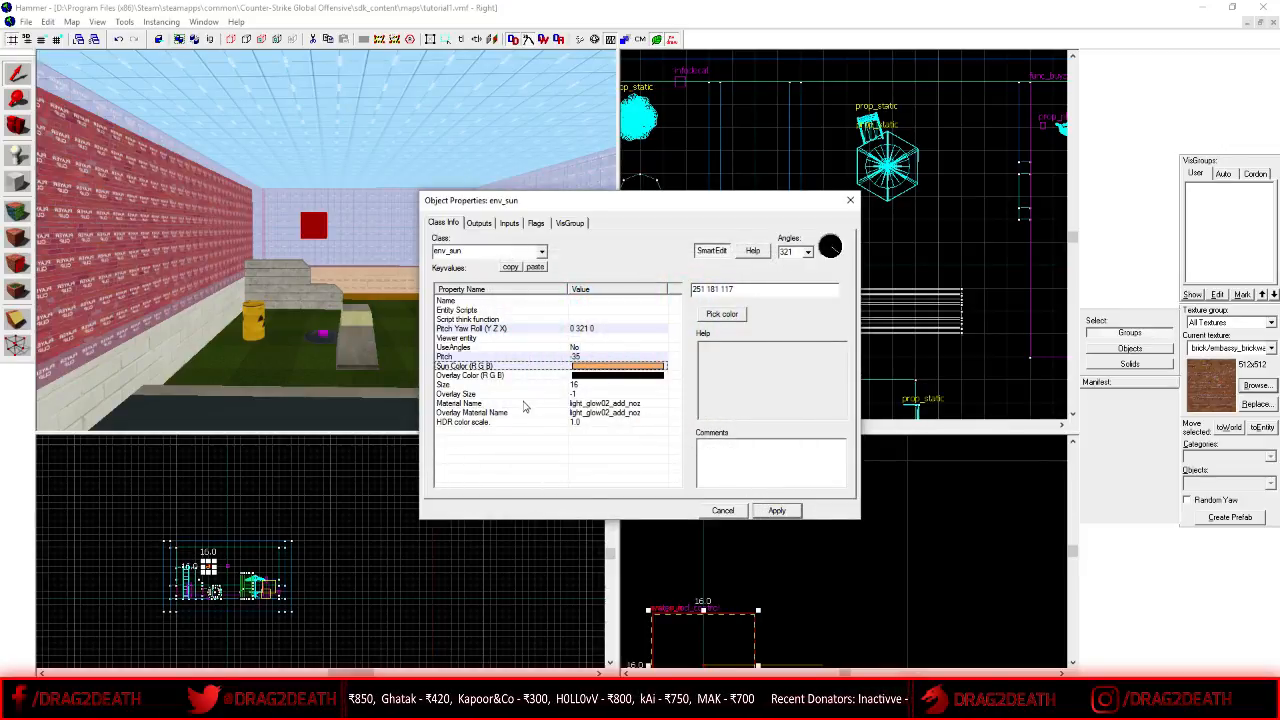
# - Review the env_sun's size, flags, overlay size and angle properties and close its properties
pyautogui.click(459, 385)
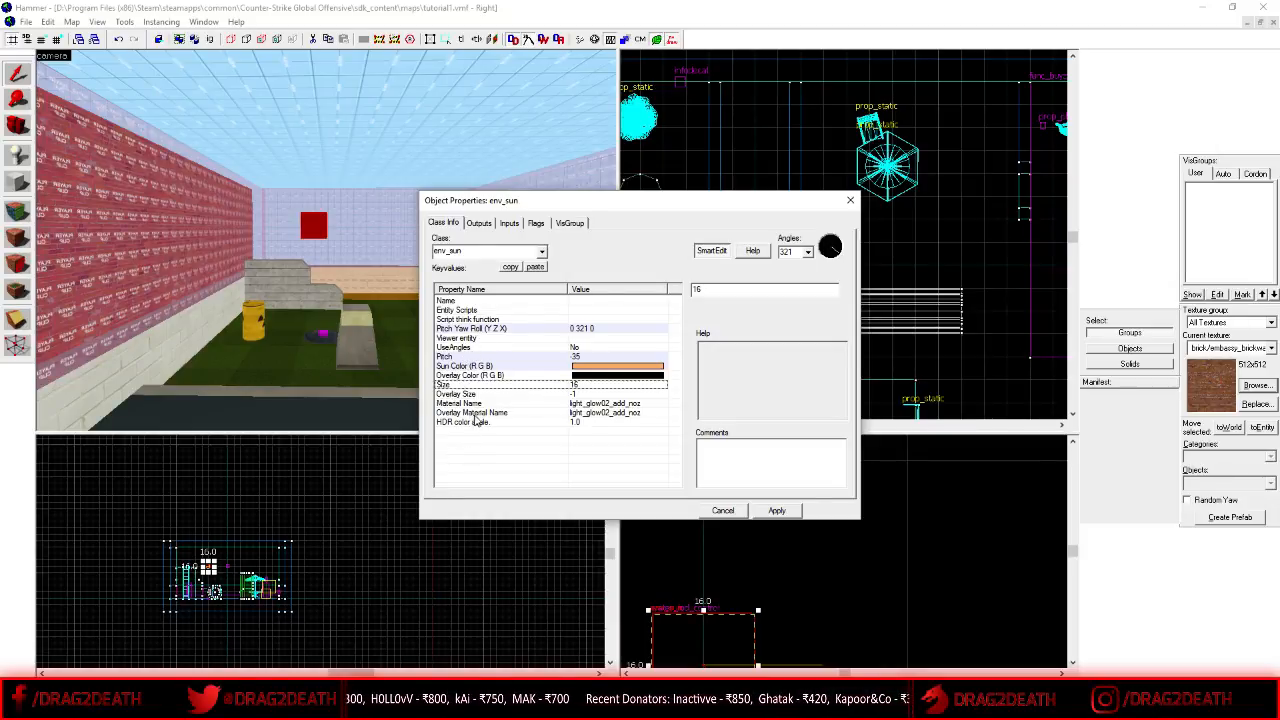
pyautogui.click(535, 224)
pyautogui.click(445, 223)
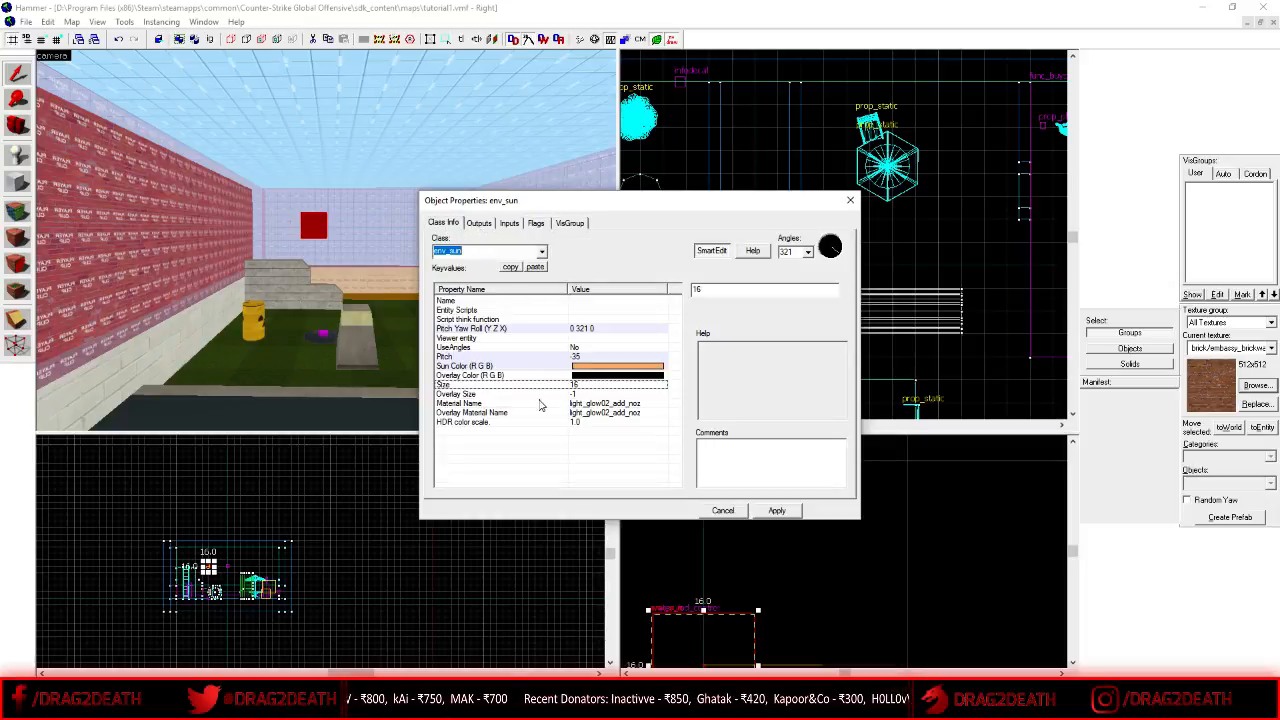
pyautogui.click(458, 395)
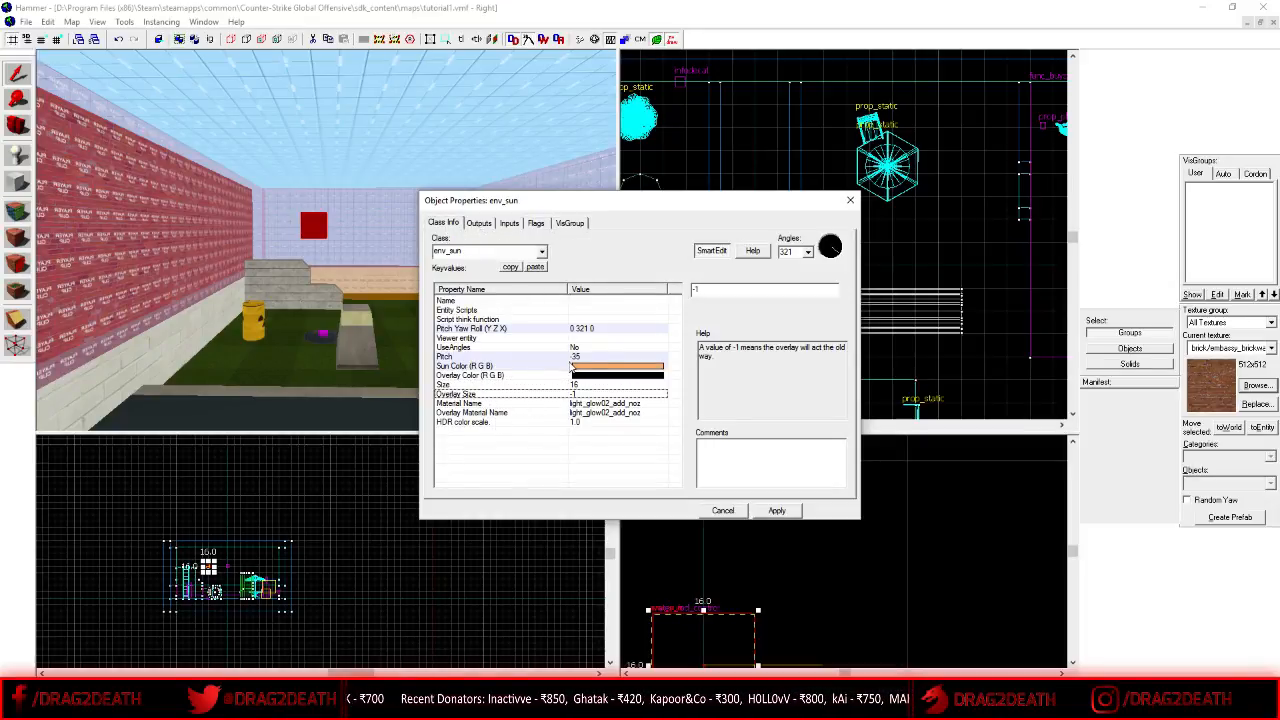
pyautogui.click(460, 347)
pyautogui.click(490, 328)
pyautogui.click(712, 250)
pyautogui.click(848, 203)
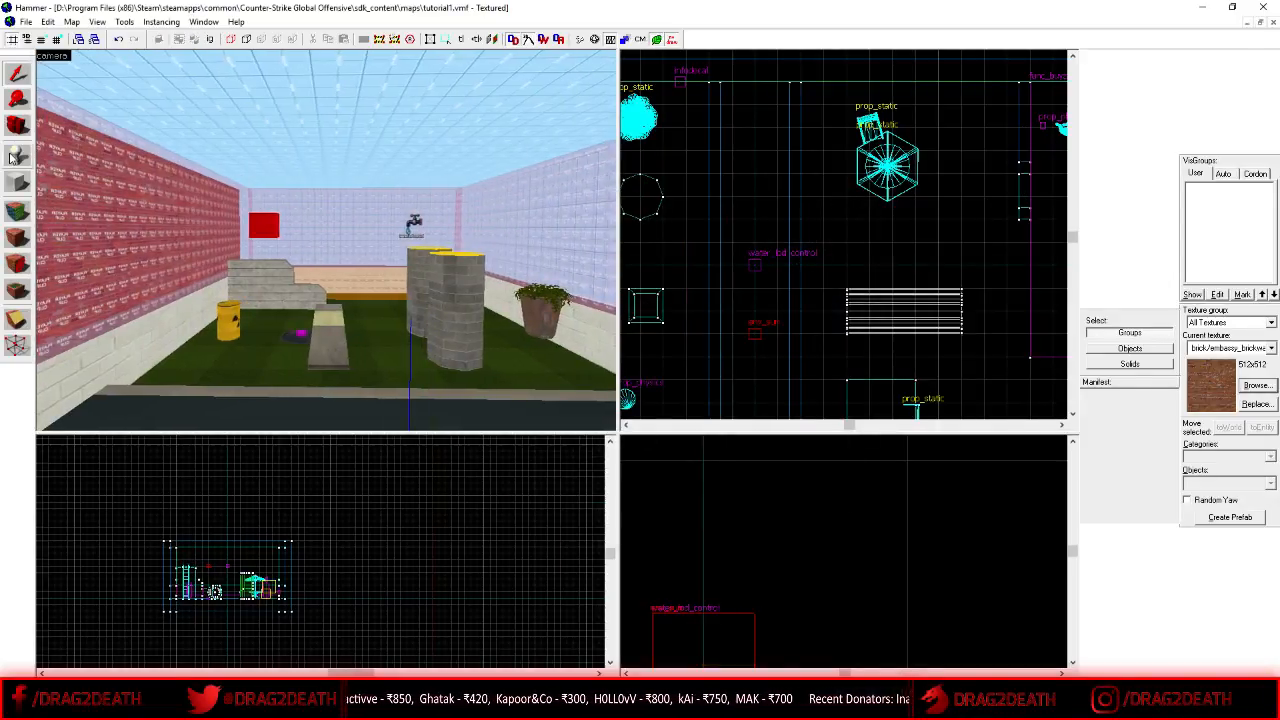
# - Duplicate the env_sun entity beside the original and change the copy's class to light_environment
pyautogui.doubleClick(257, 216)
pyautogui.click(849, 201)
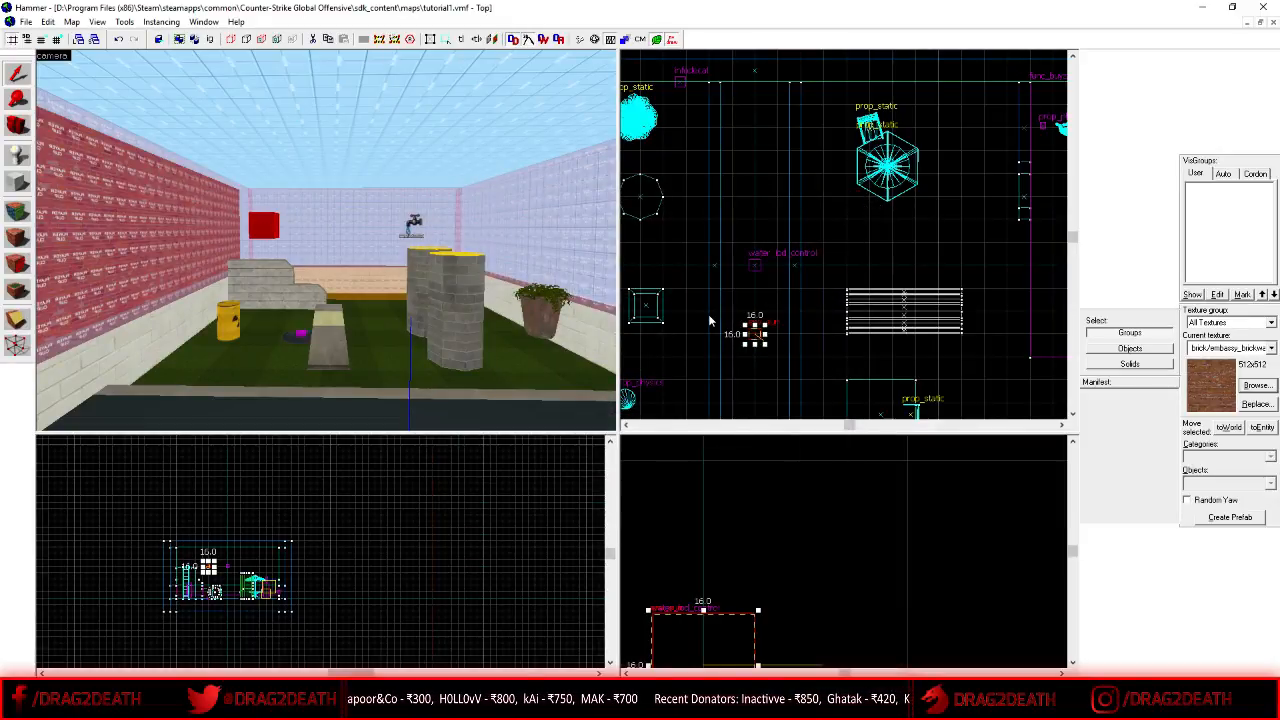
pyautogui.scroll(3, 708, 314)
pyautogui.doubleClick(804, 284)
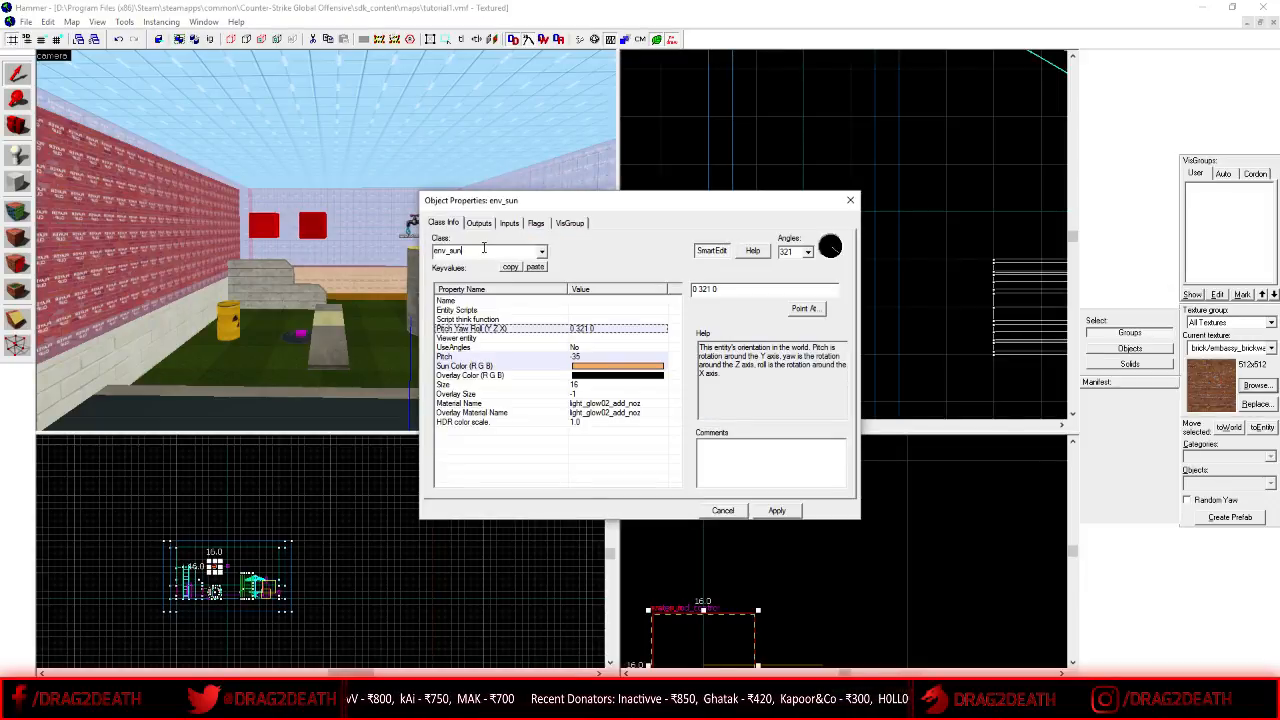
pyautogui.write('light_env')
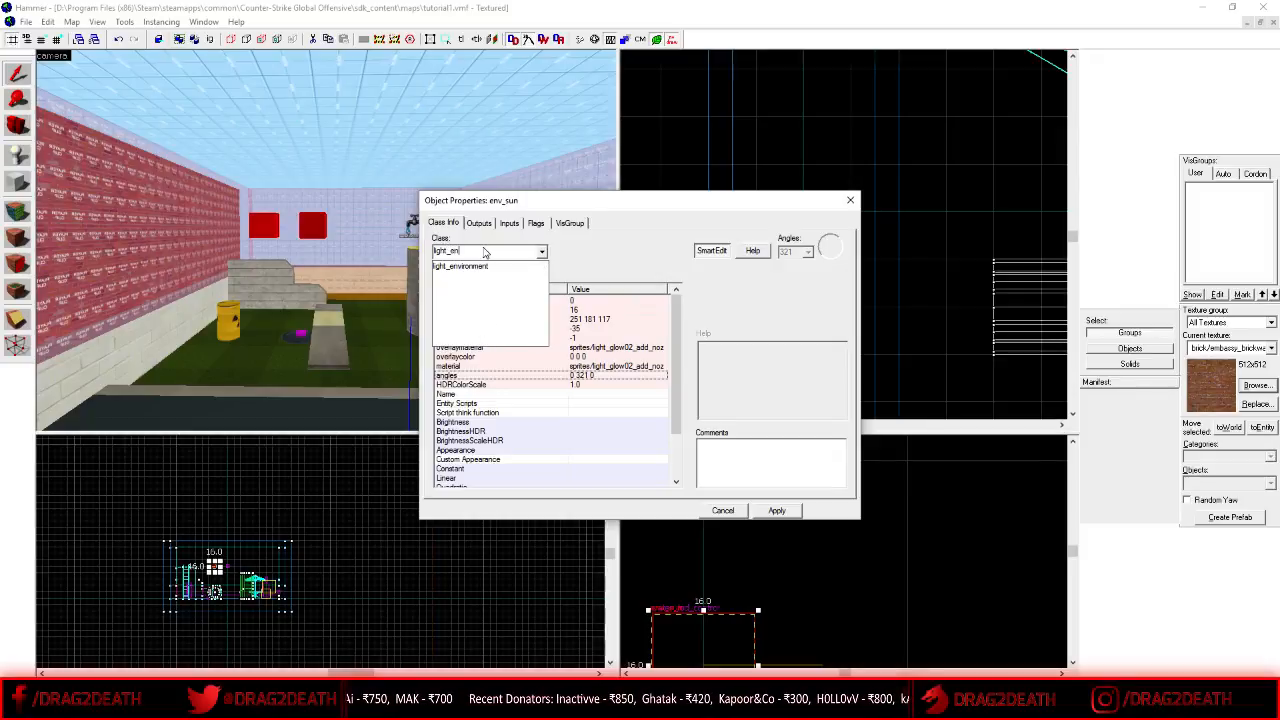
pyautogui.click(484, 266)
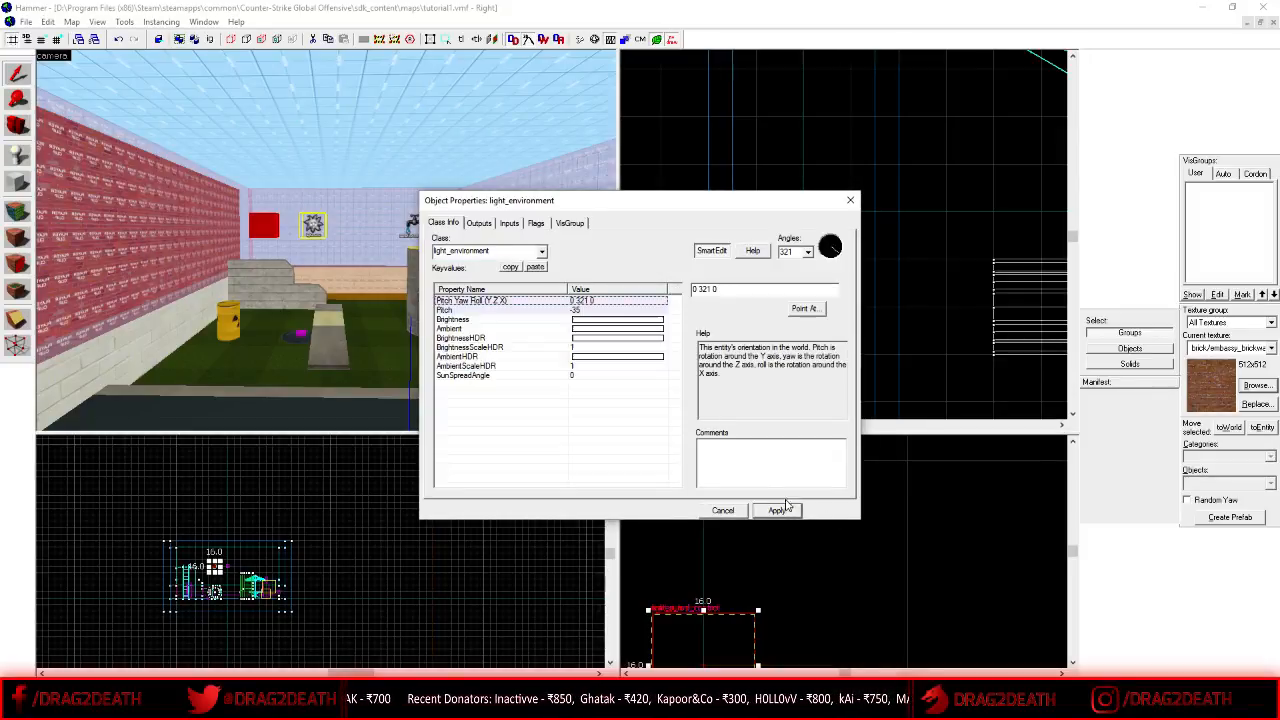
# - Close the light_environment's properties and inspect the new light_environment and the env_sun beside it up close in the 3D view
pyautogui.click(847, 201)
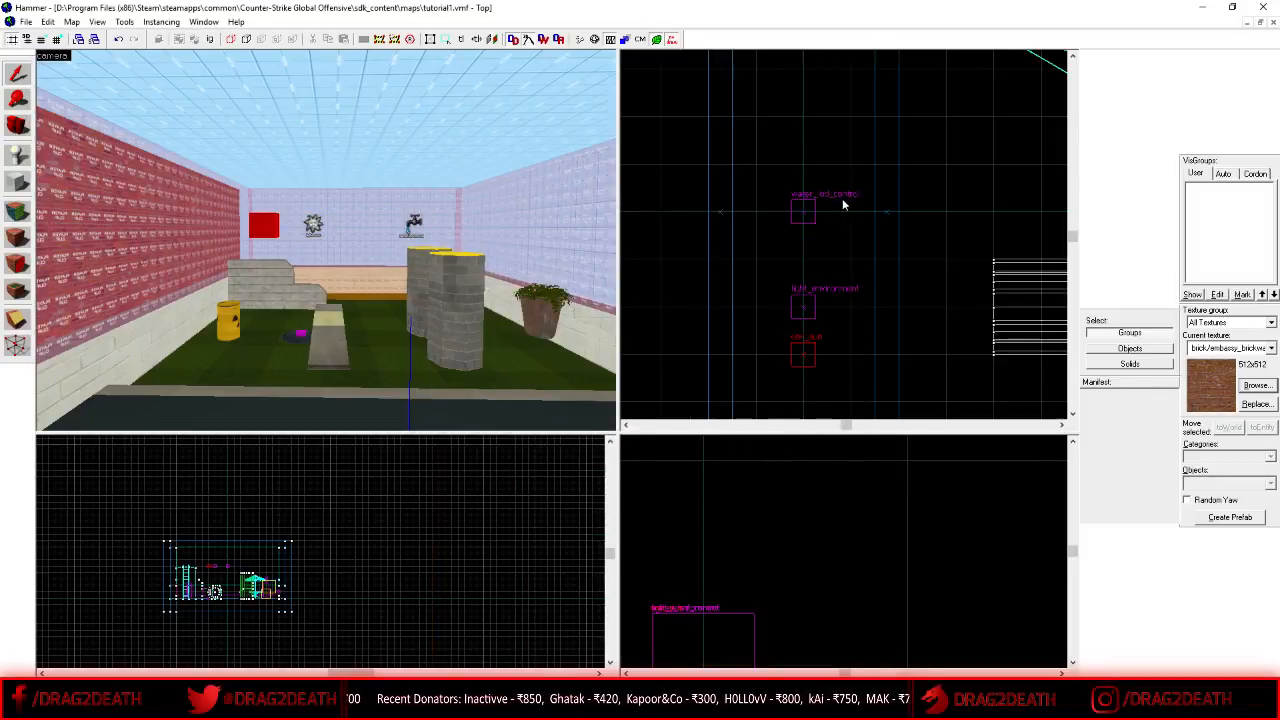
pyautogui.scroll(3, 313, 228)
pyautogui.click(318, 232)
pyautogui.scroll(2, 322, 236)
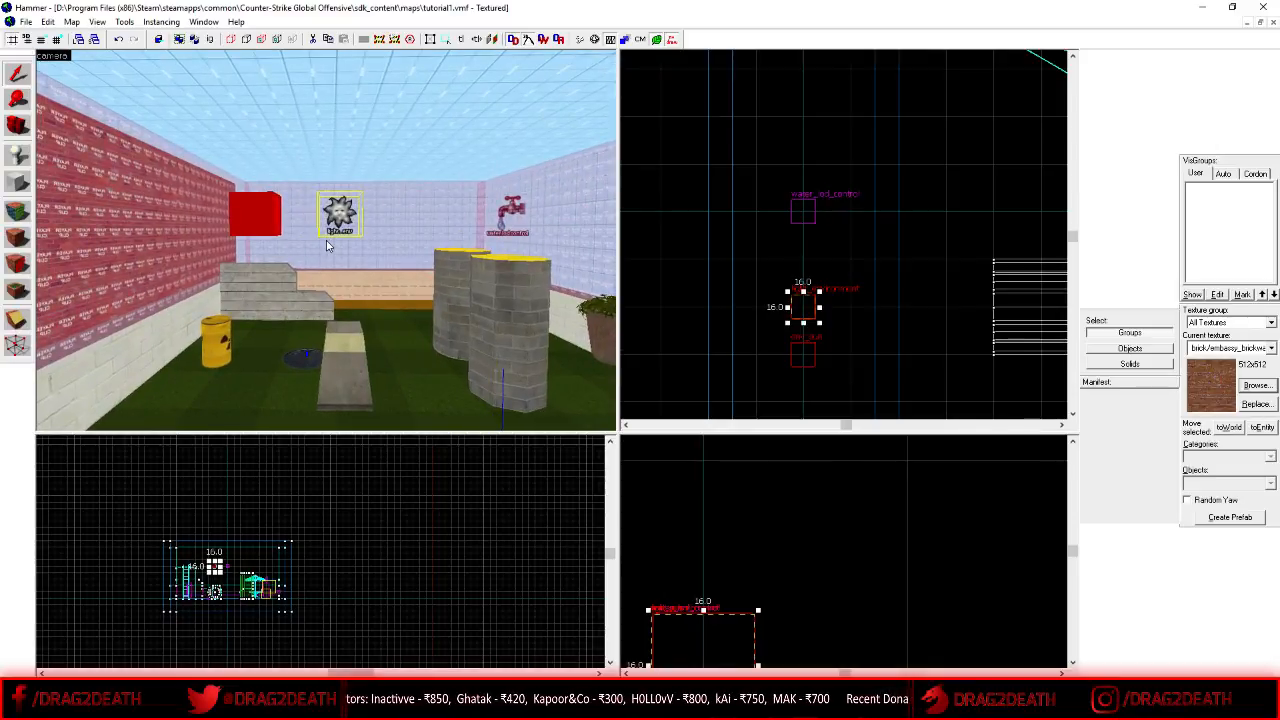
pyautogui.scroll(-5, 346, 243)
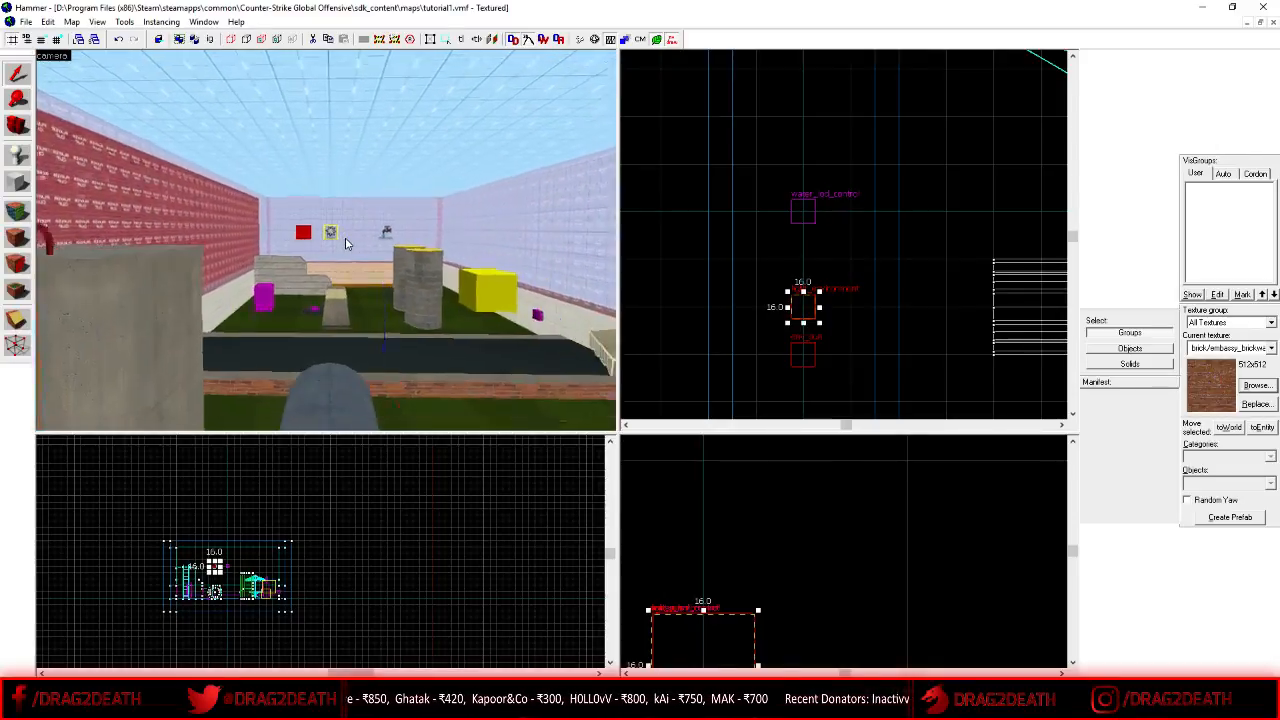
pyautogui.scroll(3, 346, 243)
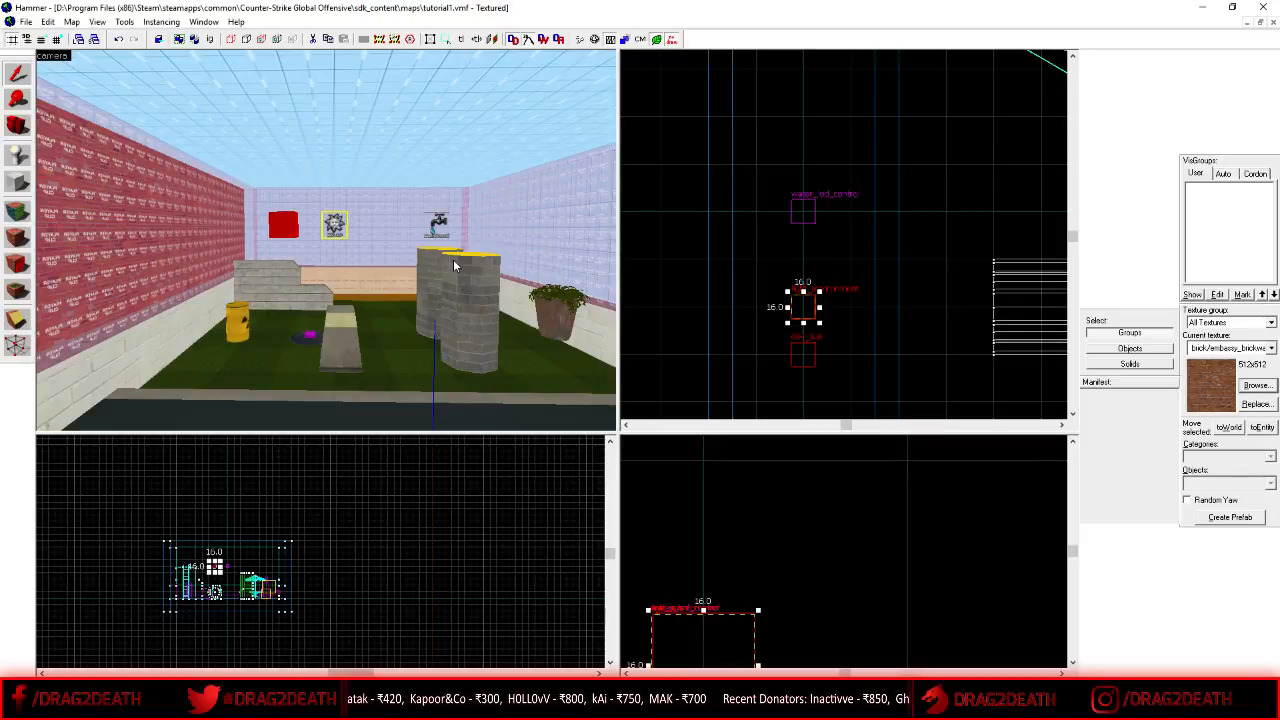
pyautogui.press('w')
pyautogui.press('a')
pyautogui.click(335, 227)
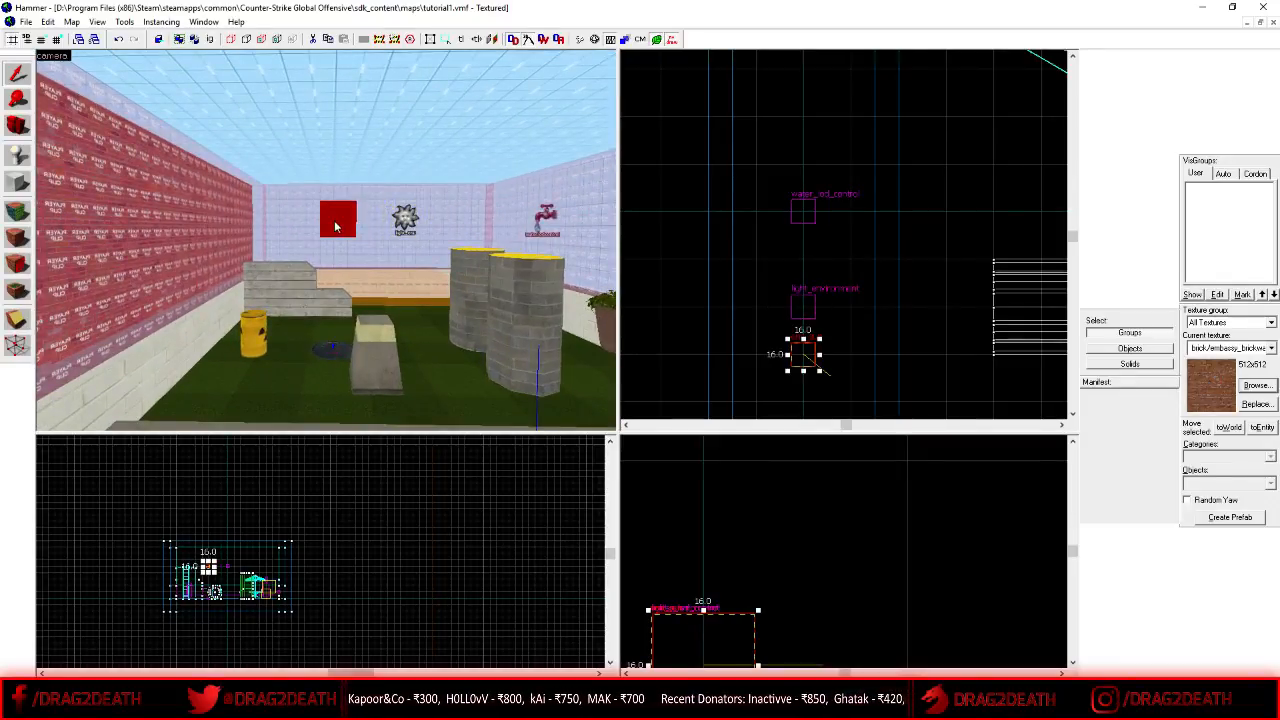
pyautogui.press('s')
pyautogui.press('d')
pyautogui.press('w')
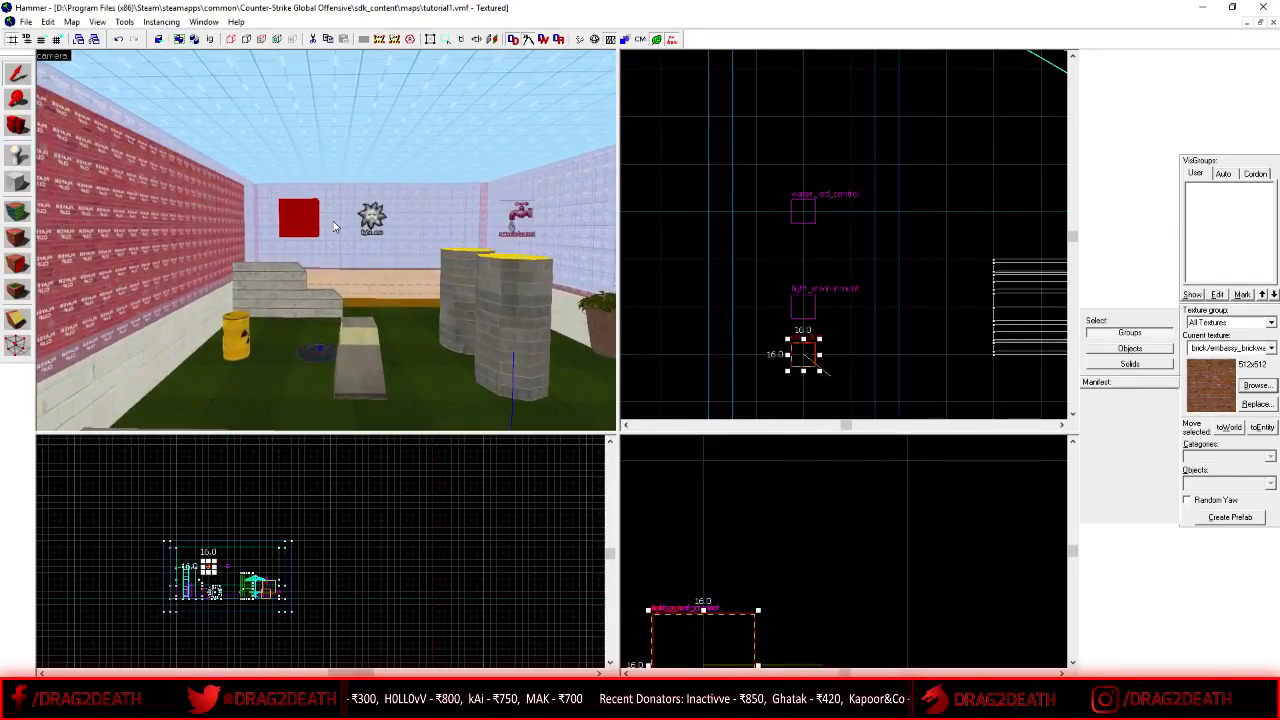
pyautogui.press('w')
pyautogui.click(343, 218)
pyautogui.press('w')
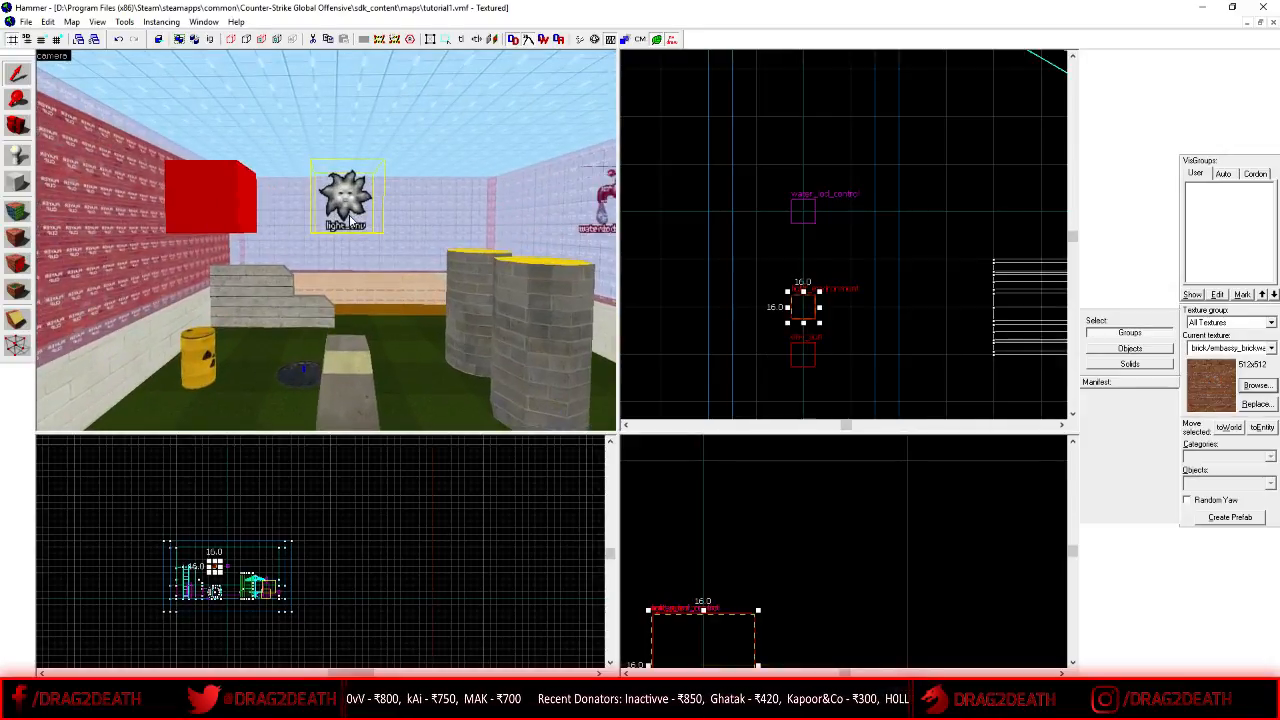
pyautogui.press('w')
pyautogui.press('d')
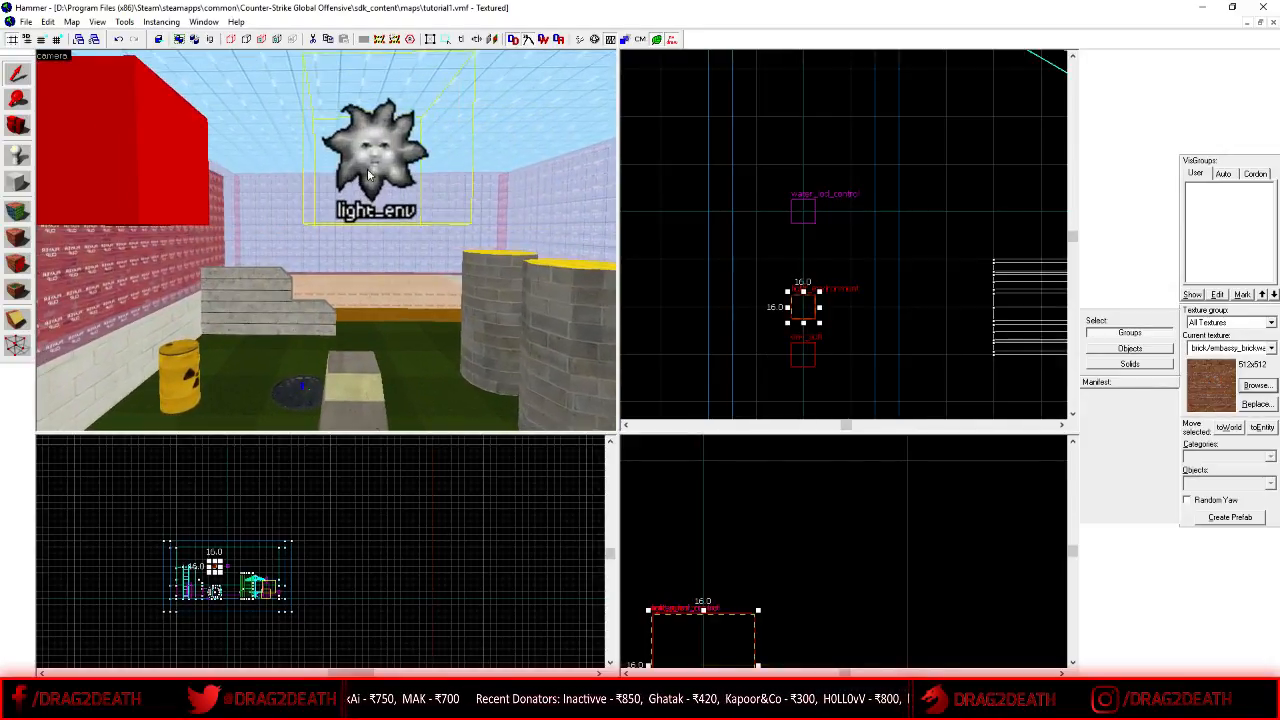
pyautogui.press('s')
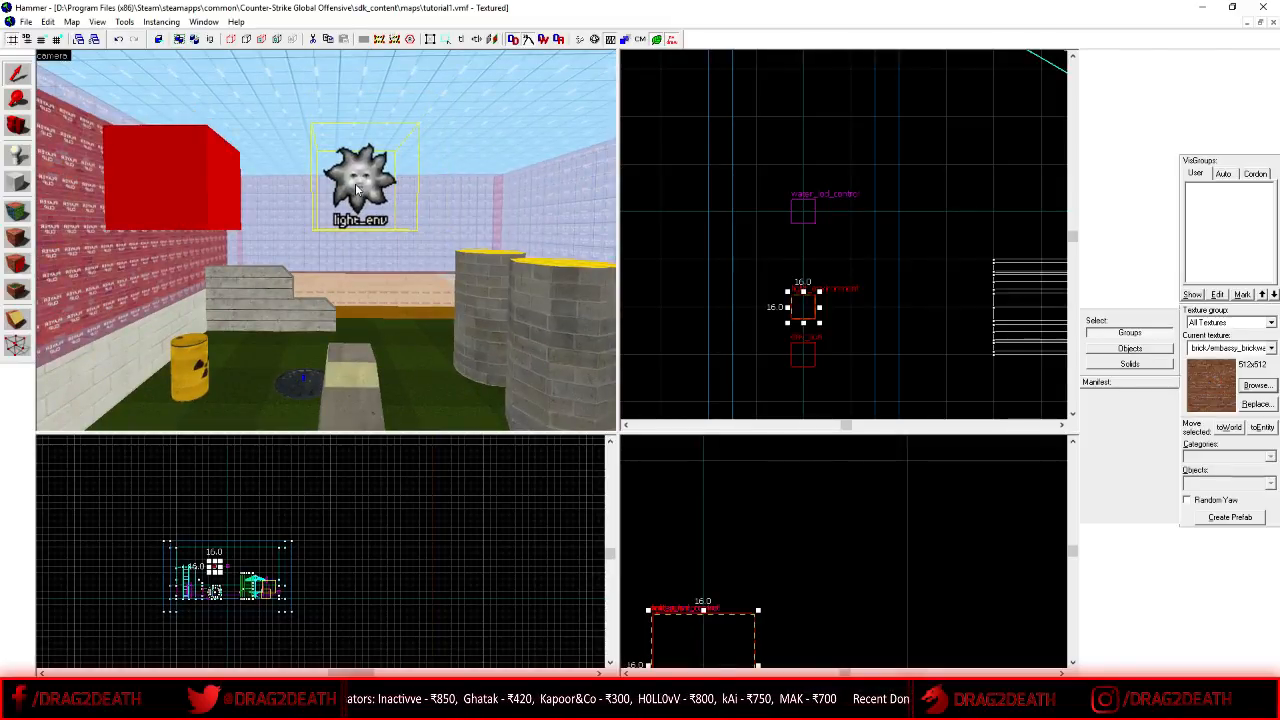
# - Compare the light_environment's Pitch Yaw Roll and Pitch properties with those of the env_sun
pyautogui.doubleClick(357, 188)
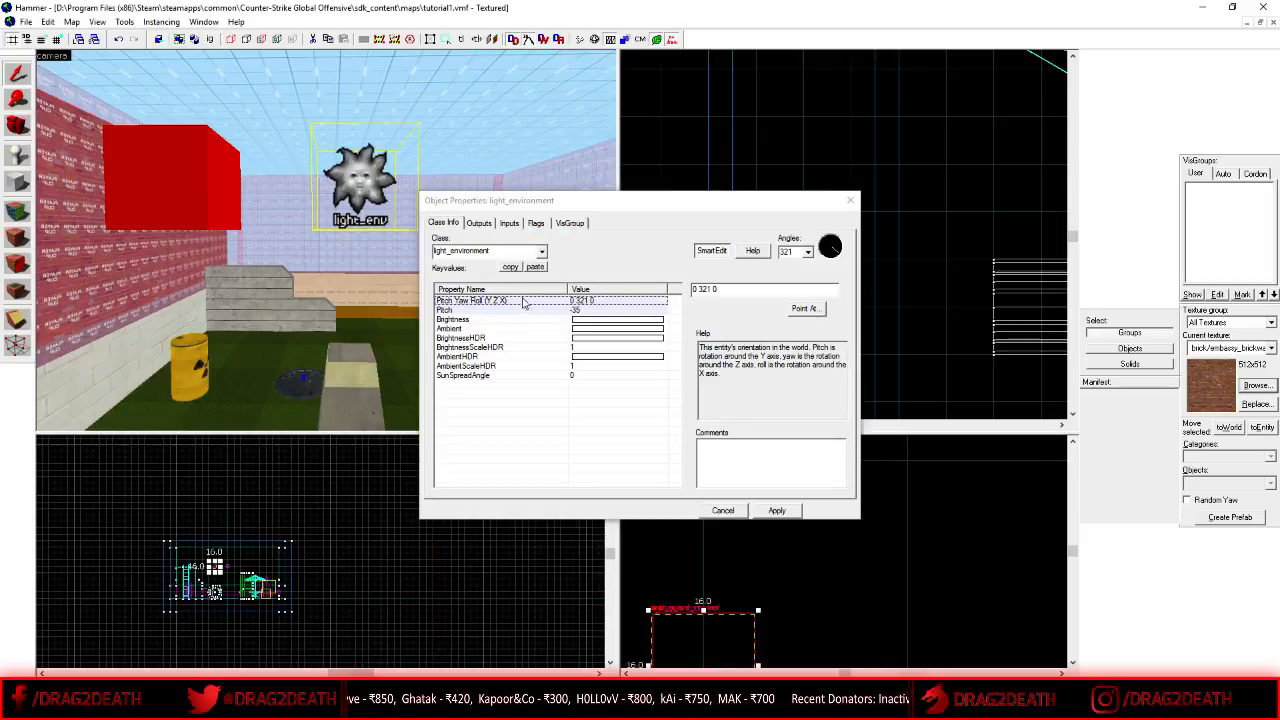
pyautogui.click(141, 173)
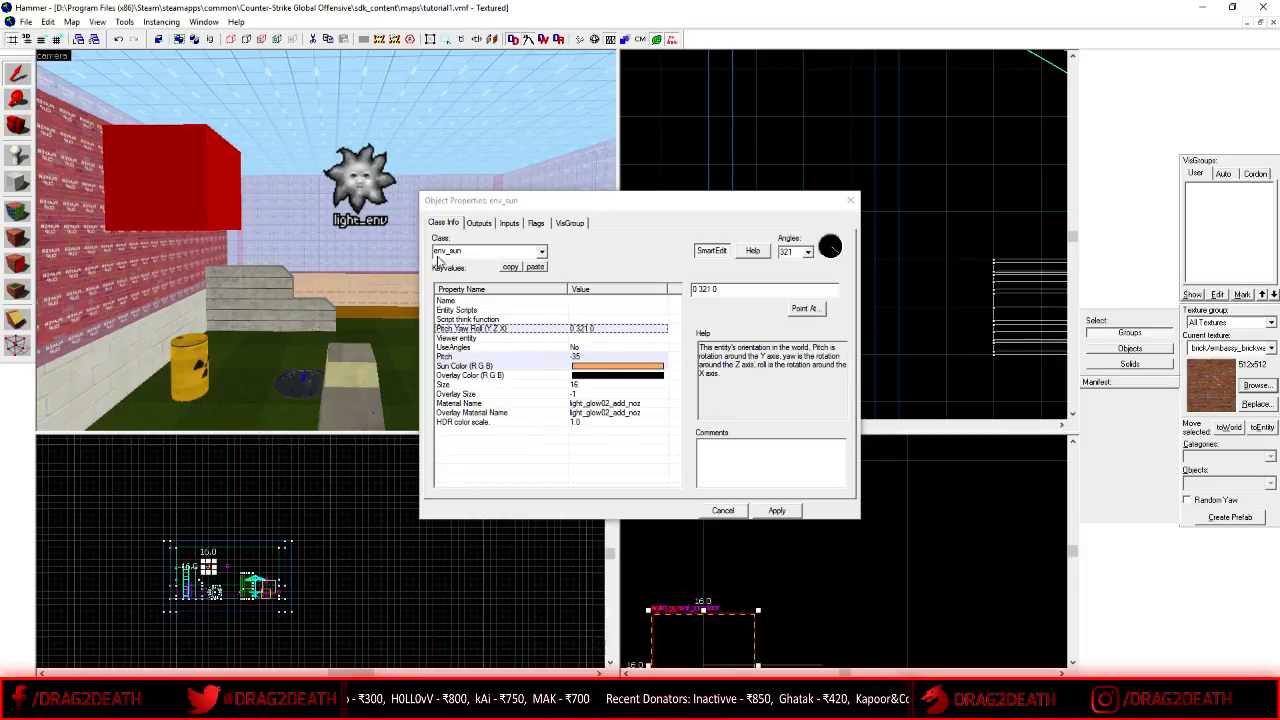
pyautogui.click(370, 220)
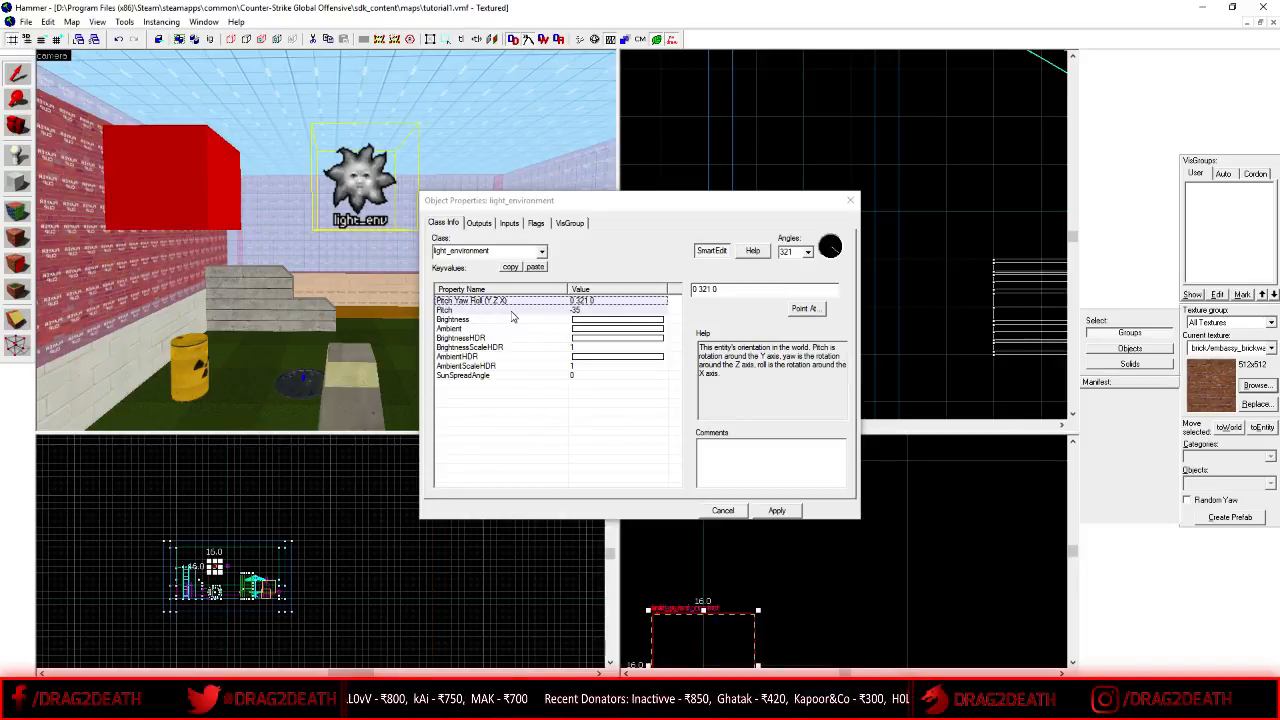
pyautogui.click(511, 311)
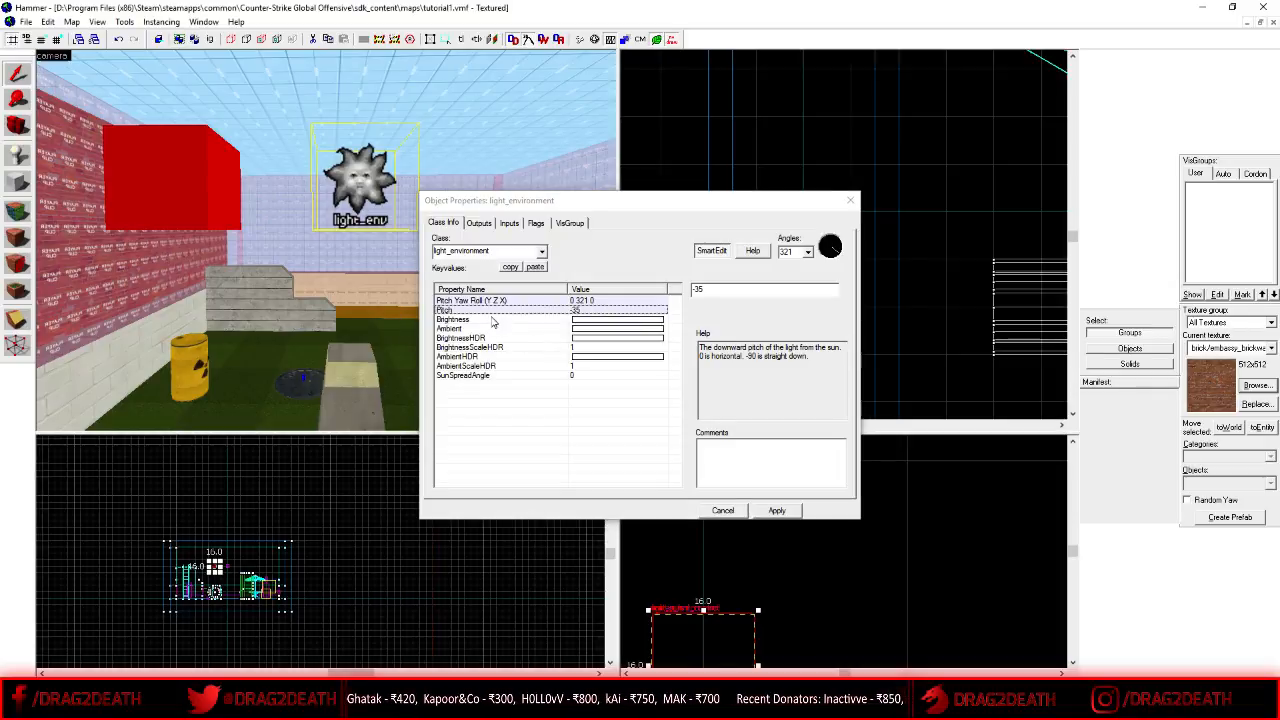
pyautogui.click(591, 310)
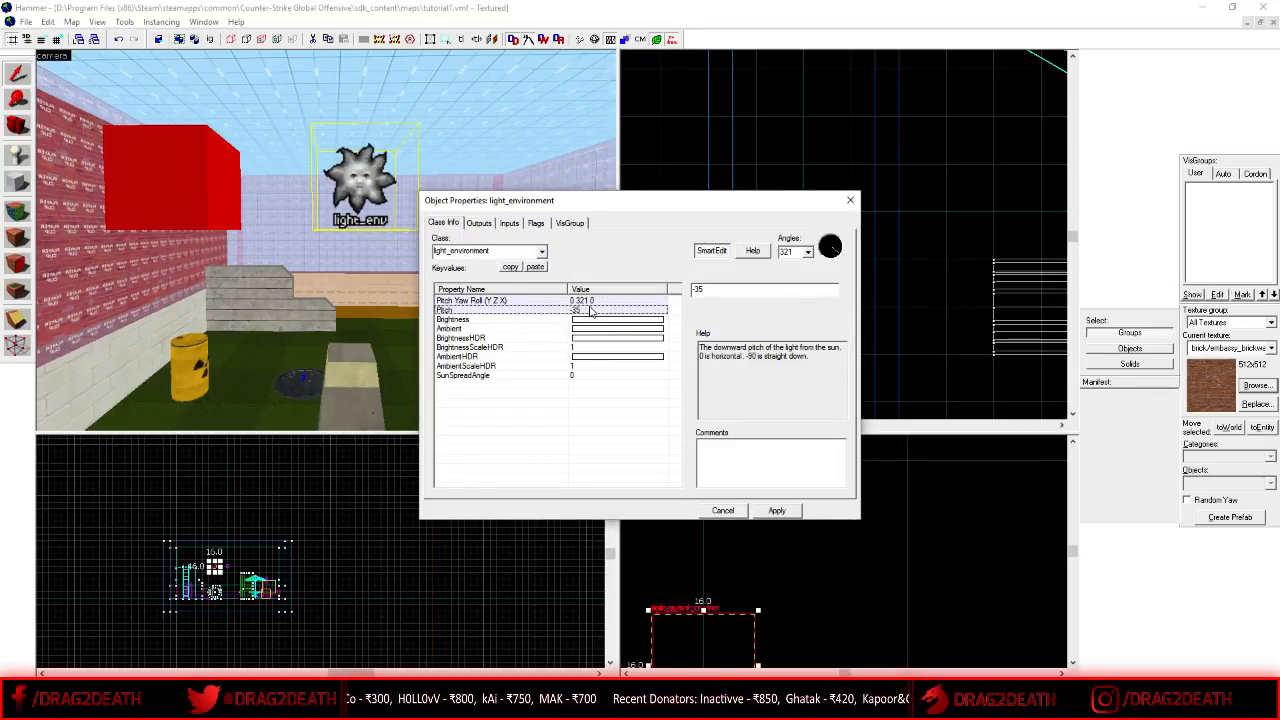
# - Examine the light_environment's Brightness and Pitch Yaw Roll properties, look around the map, and read the help text for Pitch
pyautogui.click(612, 321)
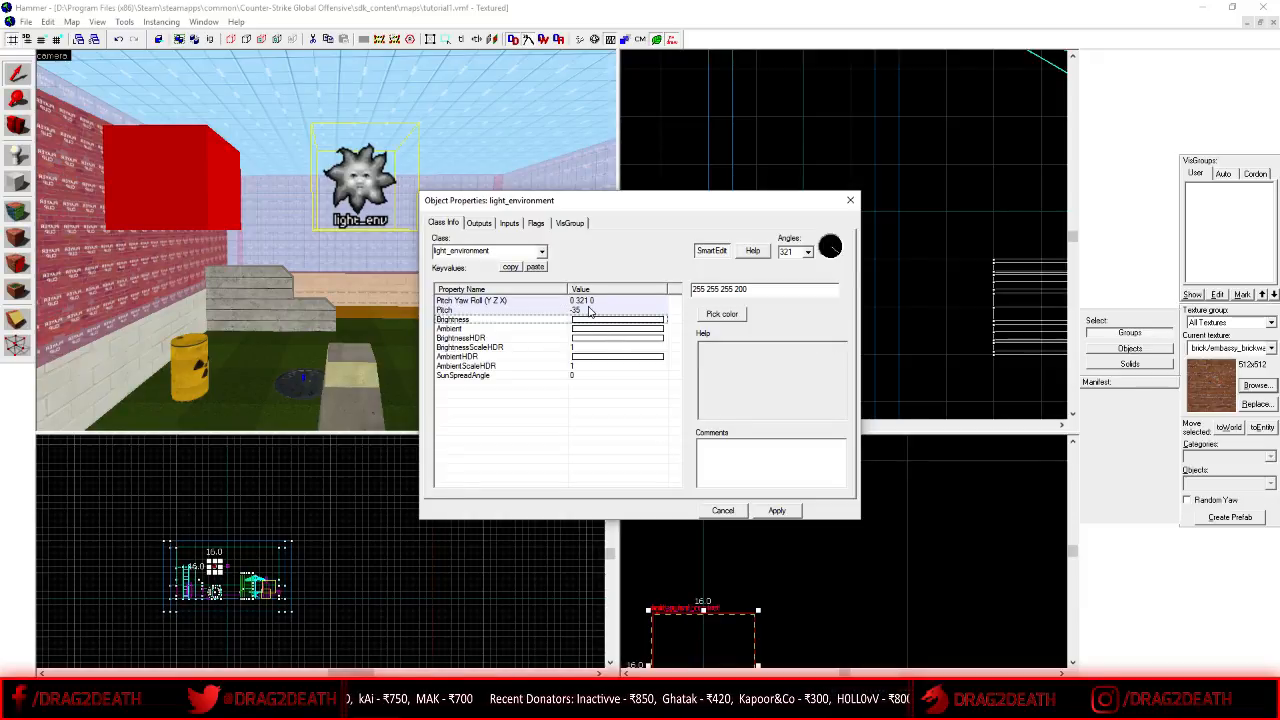
pyautogui.click(577, 301)
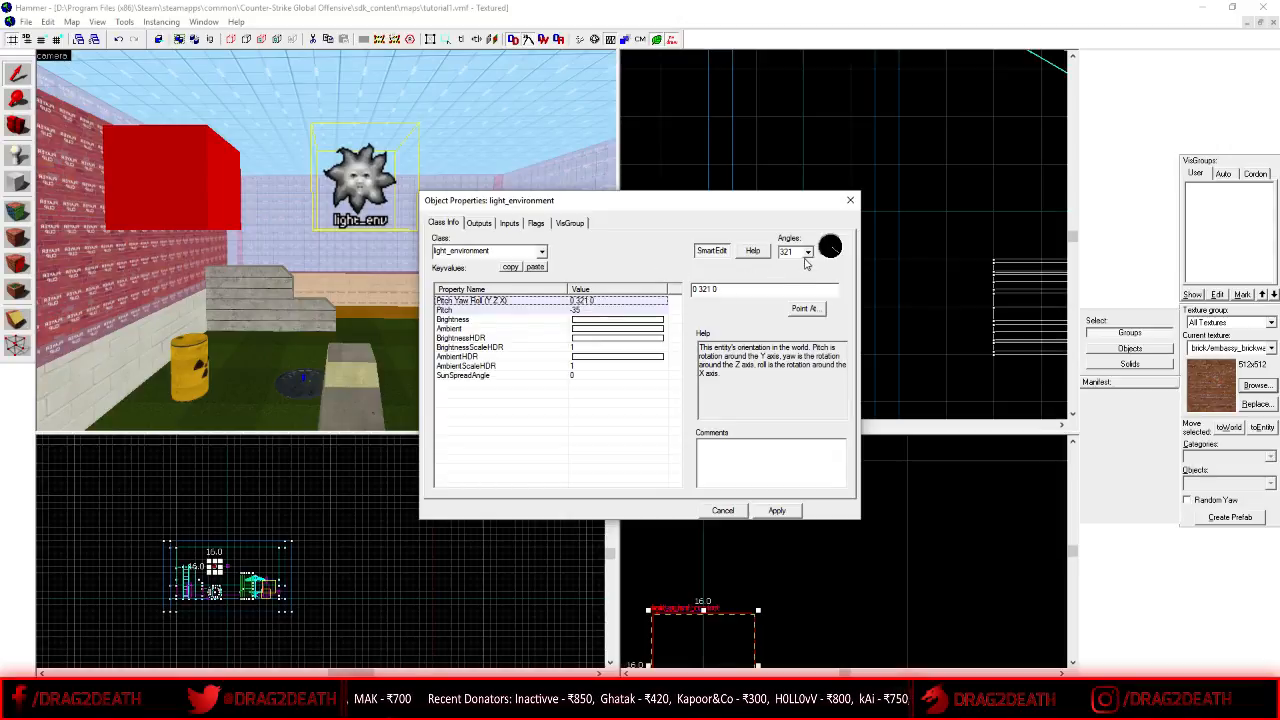
pyautogui.press('z')
pyautogui.press('s')
pyautogui.press('z')
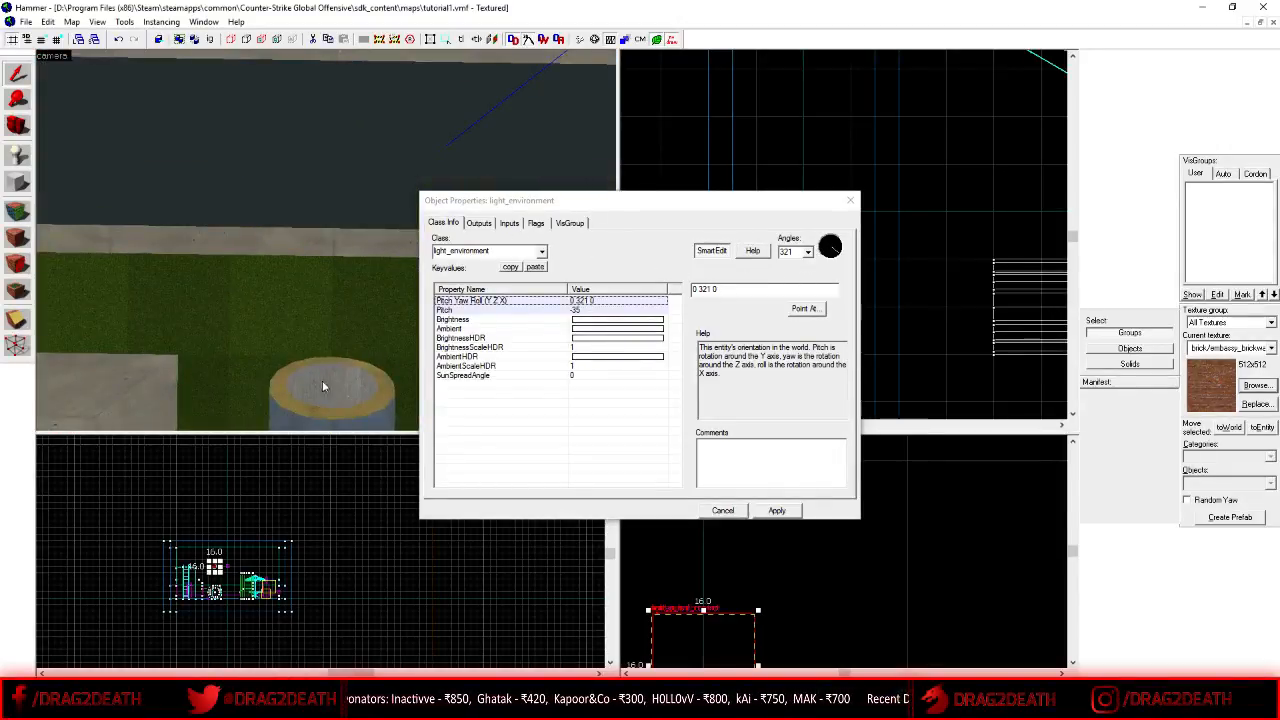
pyautogui.press('w')
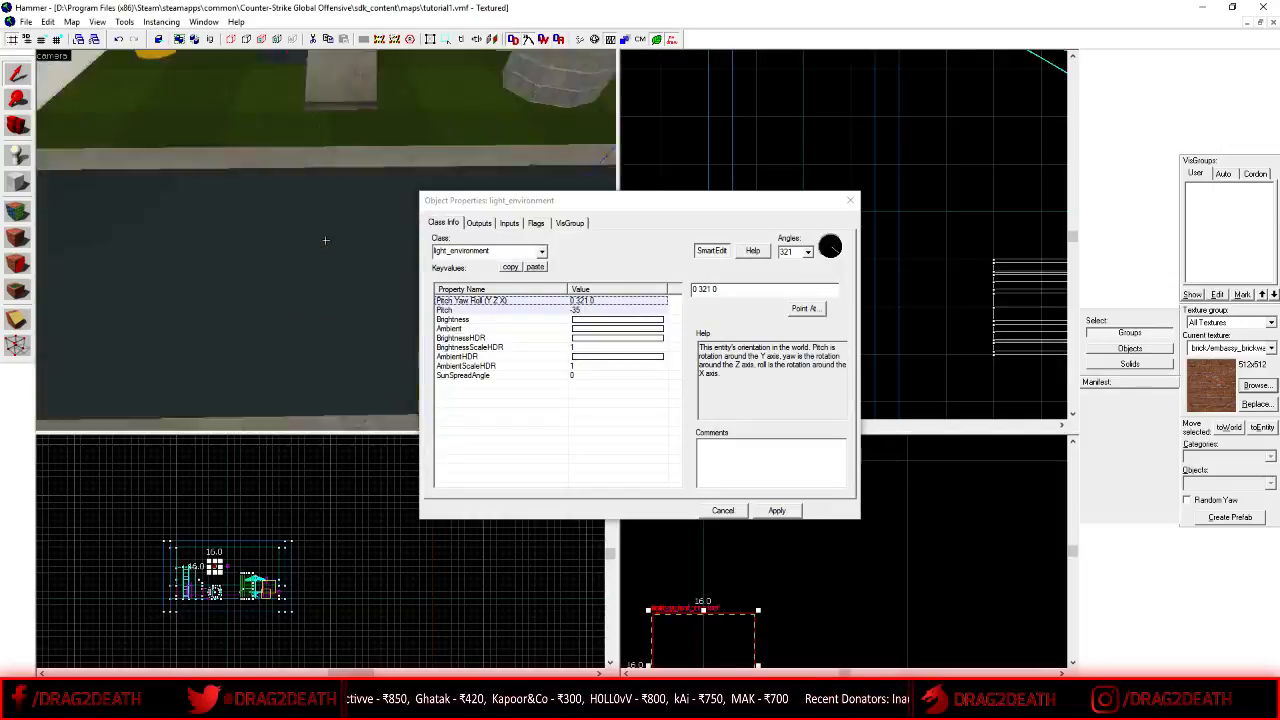
pyautogui.press('z')
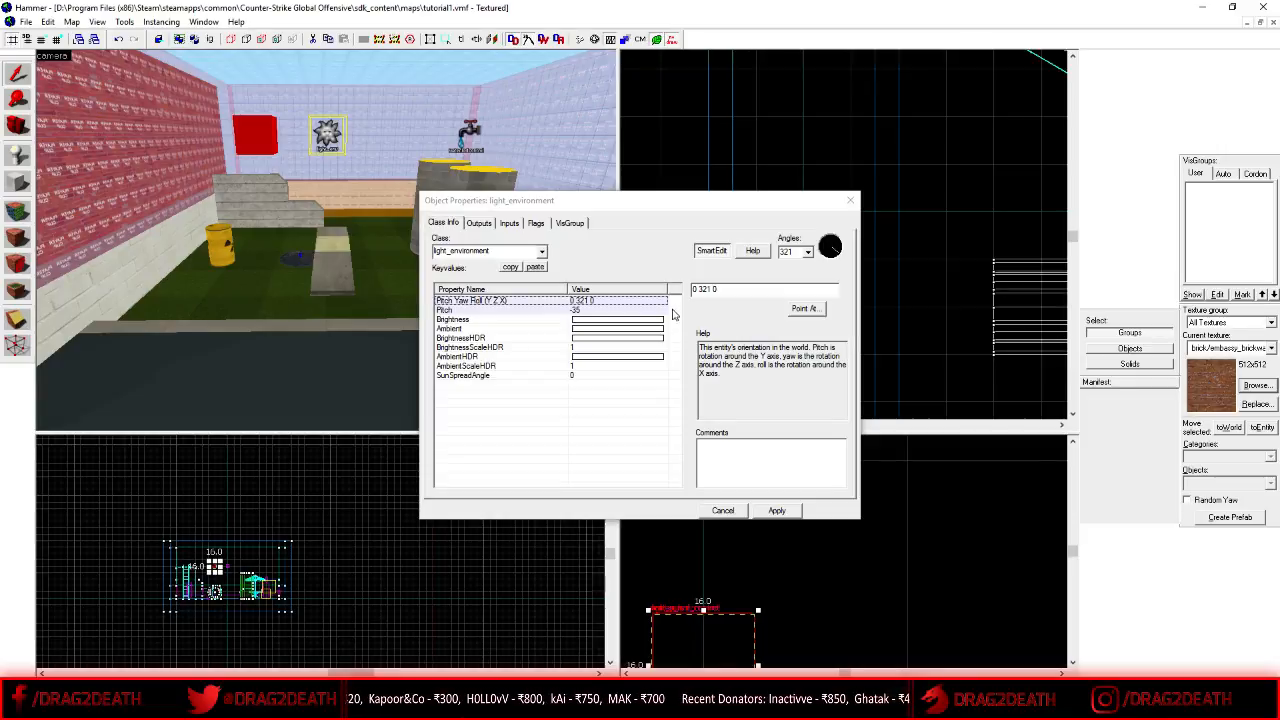
pyautogui.click(567, 311)
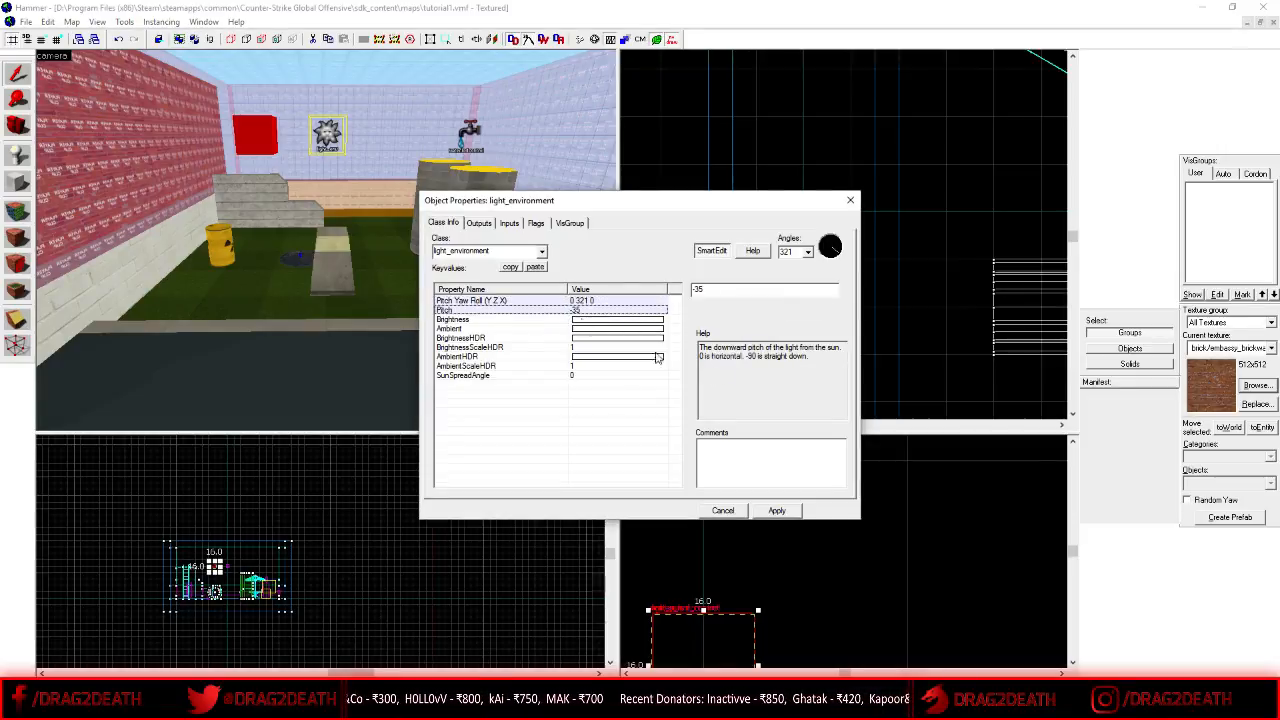
pyautogui.moveTo(700, 345); pyautogui.dragTo(812, 370)
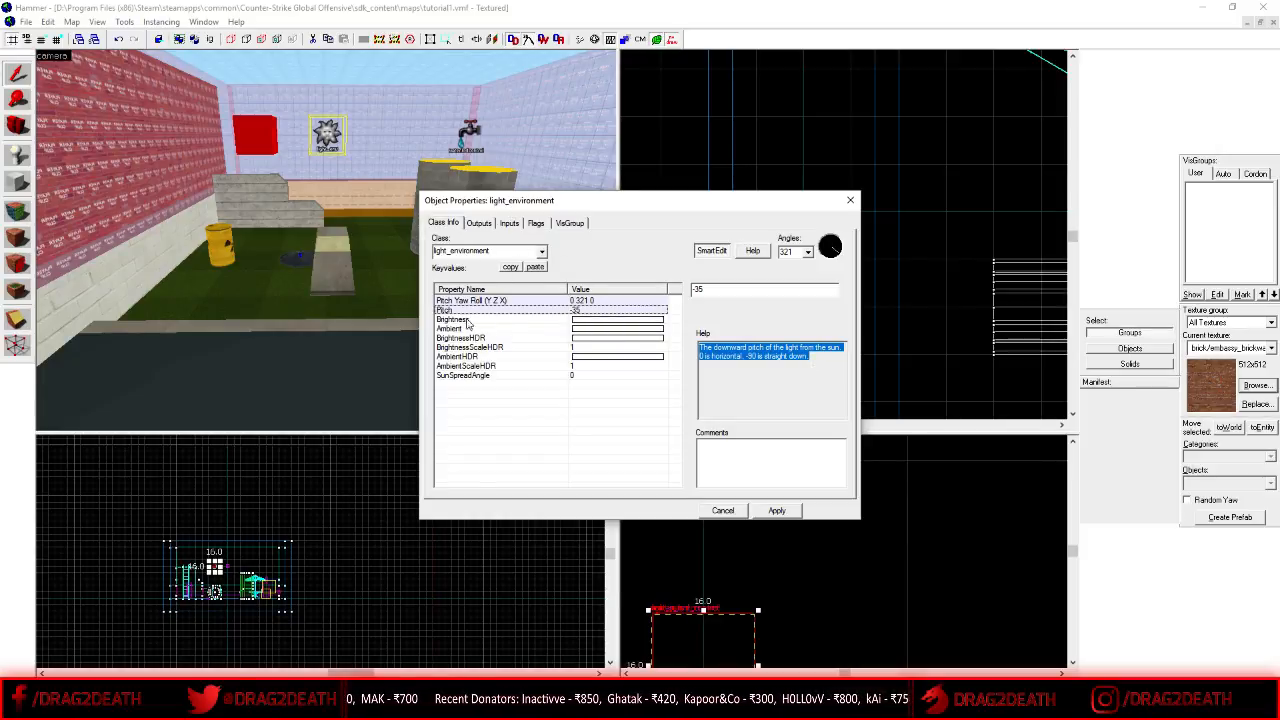
pyautogui.click(712, 367)
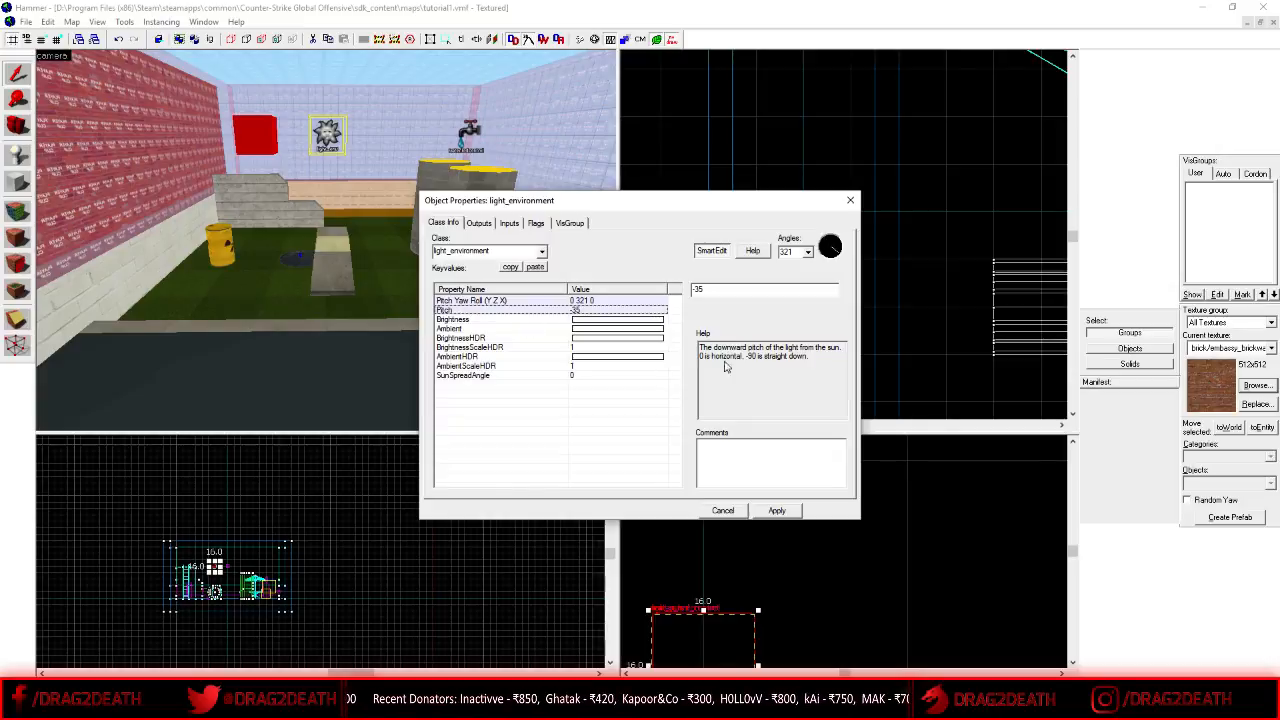
pyautogui.moveTo(700, 345); pyautogui.dragTo(812, 385)
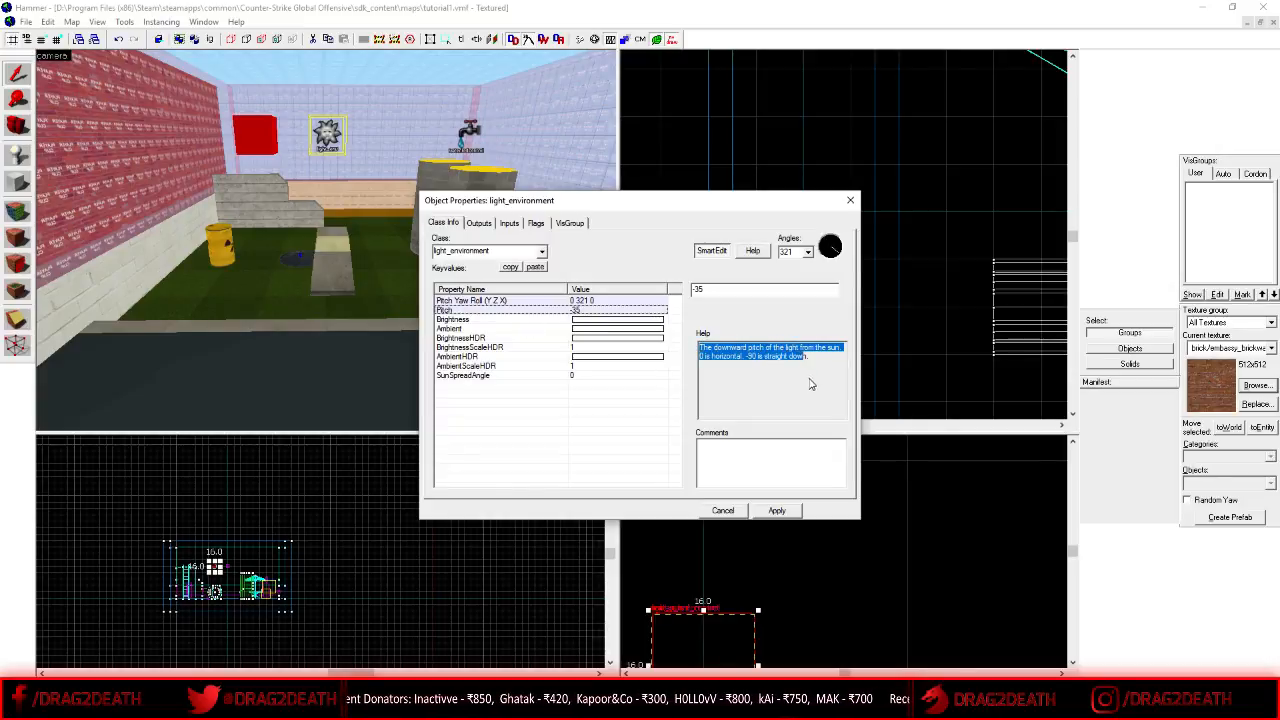
pyautogui.click(746, 366)
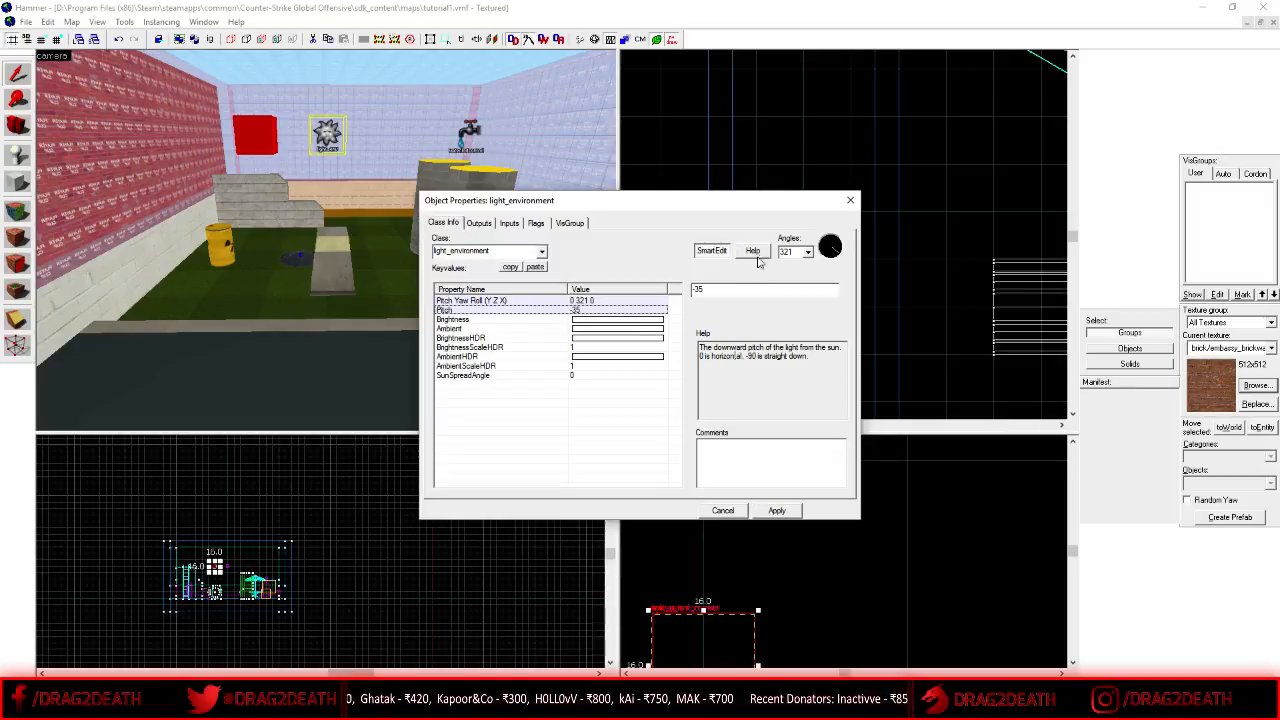
# - Point the light_environment's angle Down, set its Pitch to -90, and apply the changes
pyautogui.click(807, 252)
pyautogui.click(797, 280)
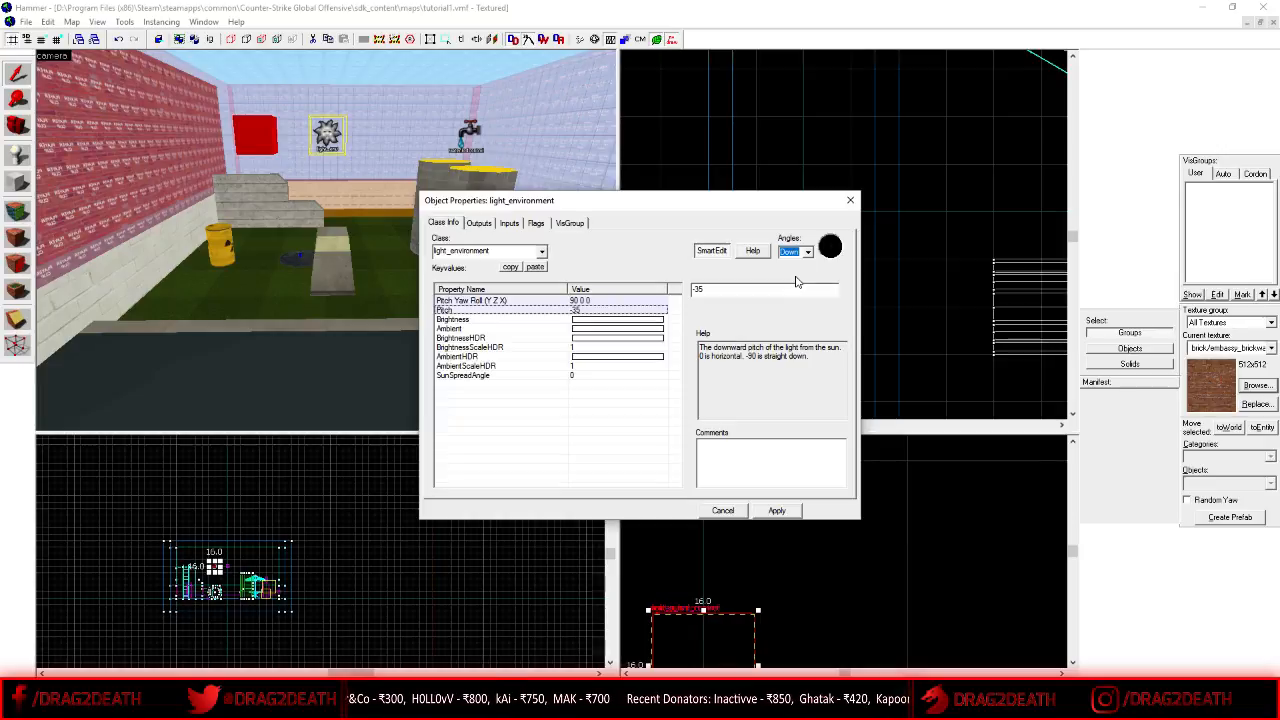
pyautogui.doubleClick(697, 289)
pyautogui.write('-89')
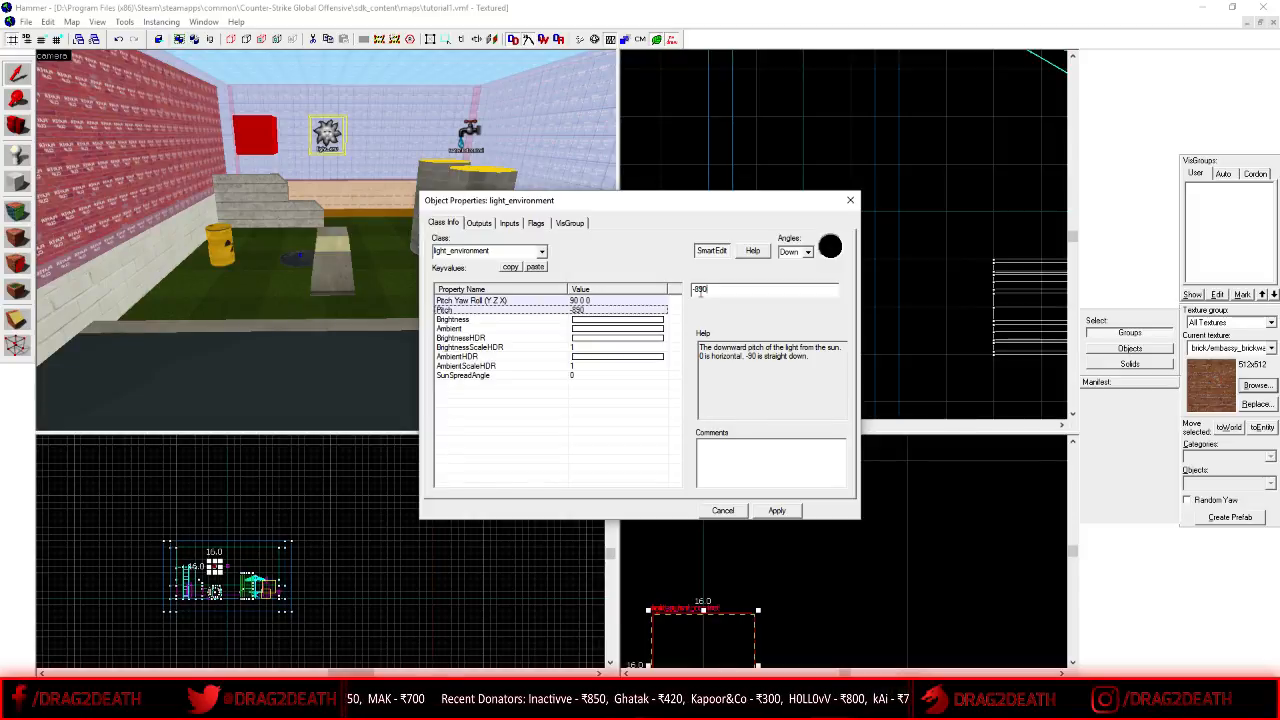
pyautogui.press('BackSpace')
pyautogui.press('BackSpace')
pyautogui.write('90')
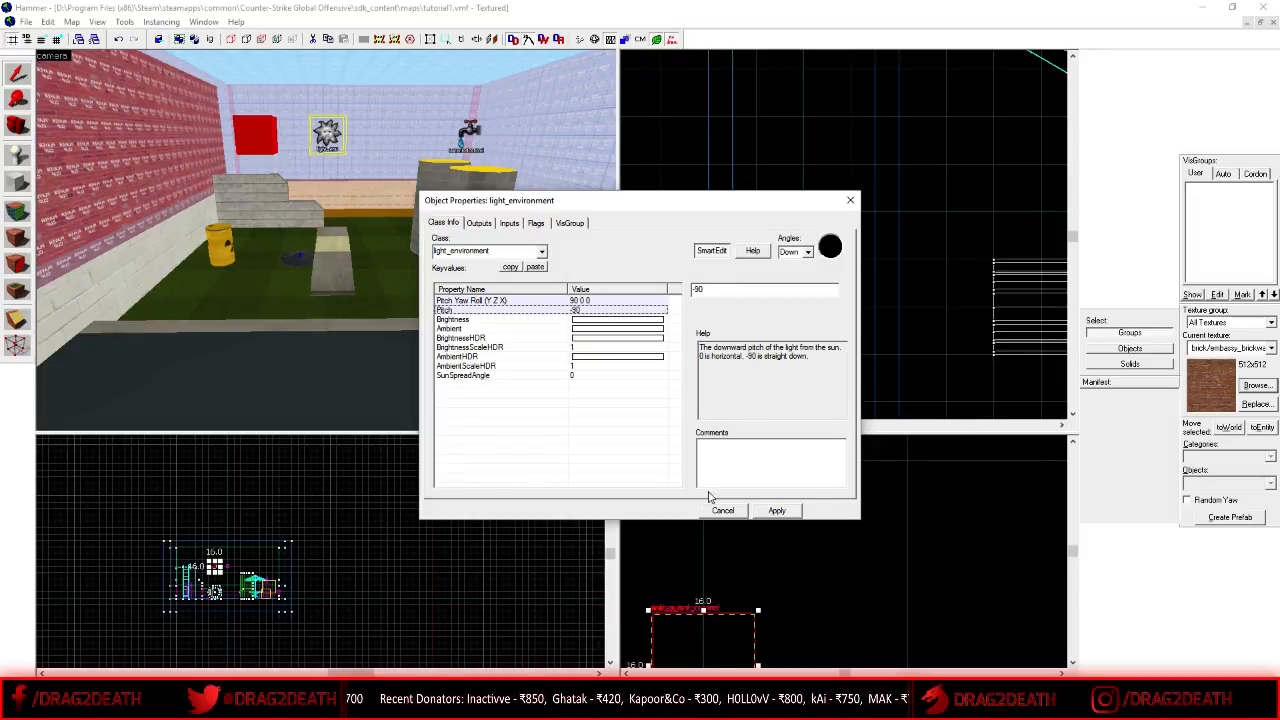
pyautogui.click(787, 511)
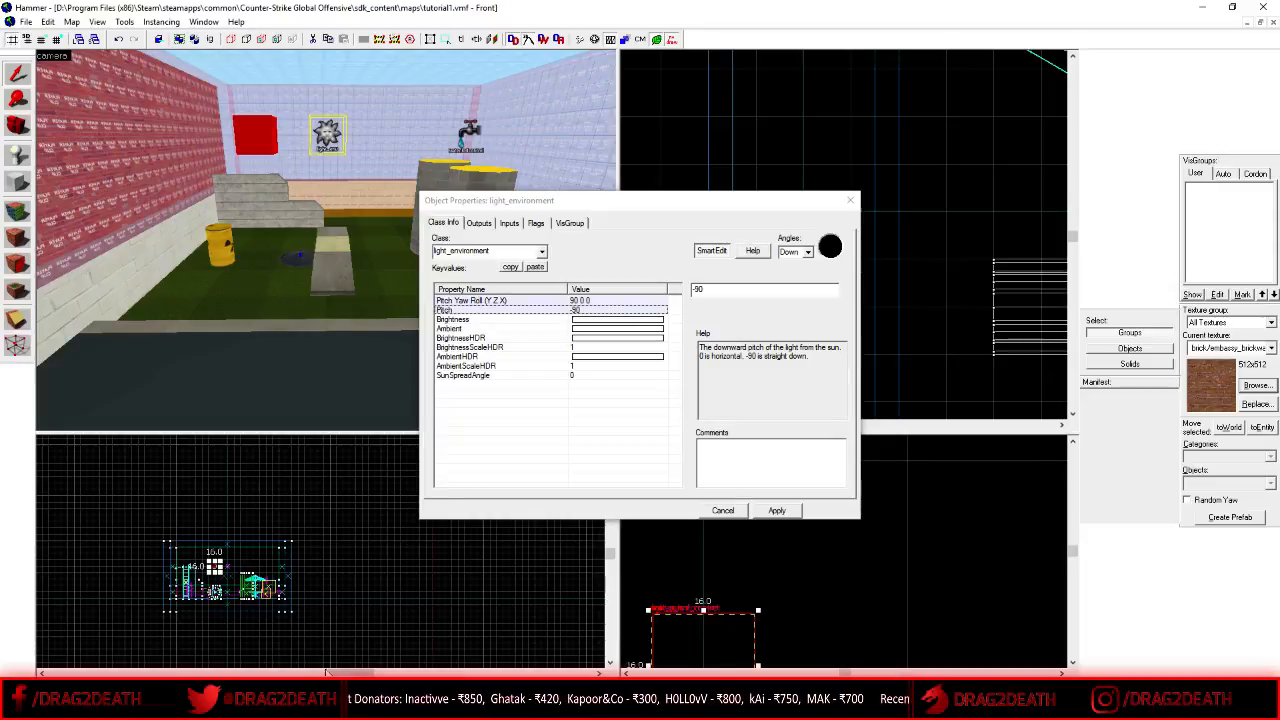
# - Following the cs_militia row of the sky list in the browser, set light_environment's Pitch Yaw Roll to 0 321 0 and Pitch to -35 in Hammer
pyautogui.click(408, 703)
pyautogui.click(376, 645)
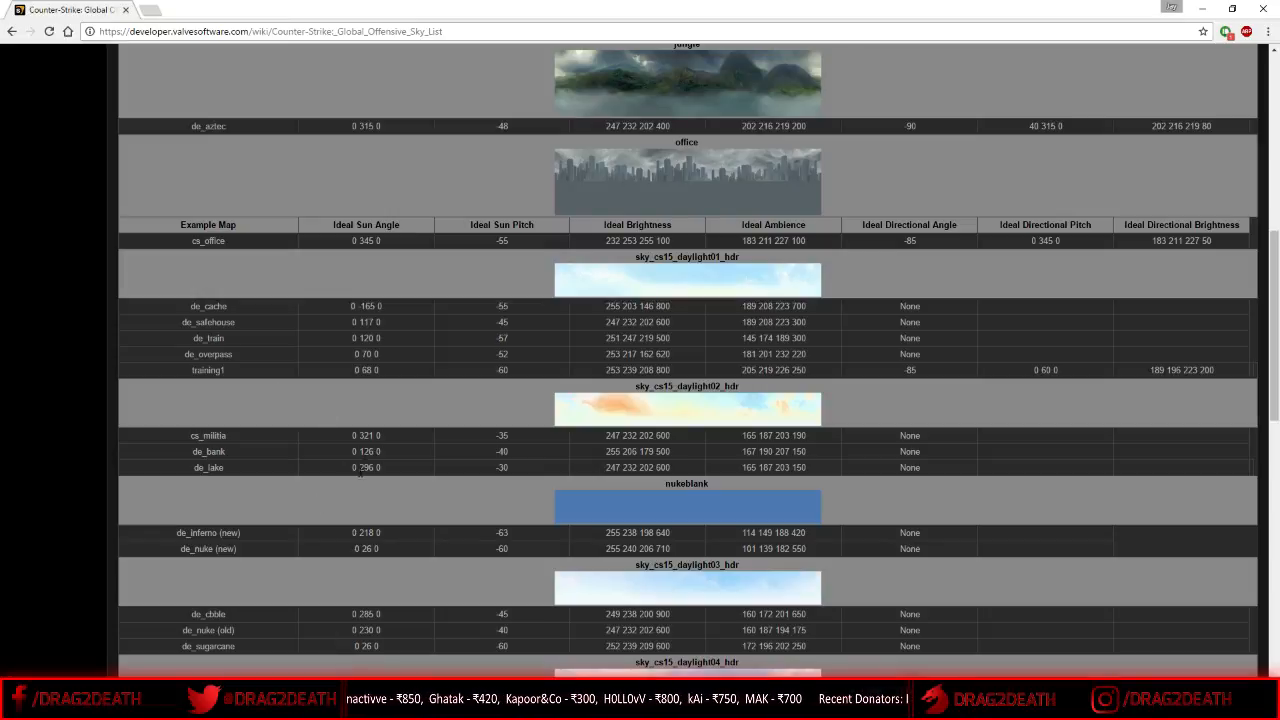
pyautogui.doubleClick(208, 435)
pyautogui.click(437, 440)
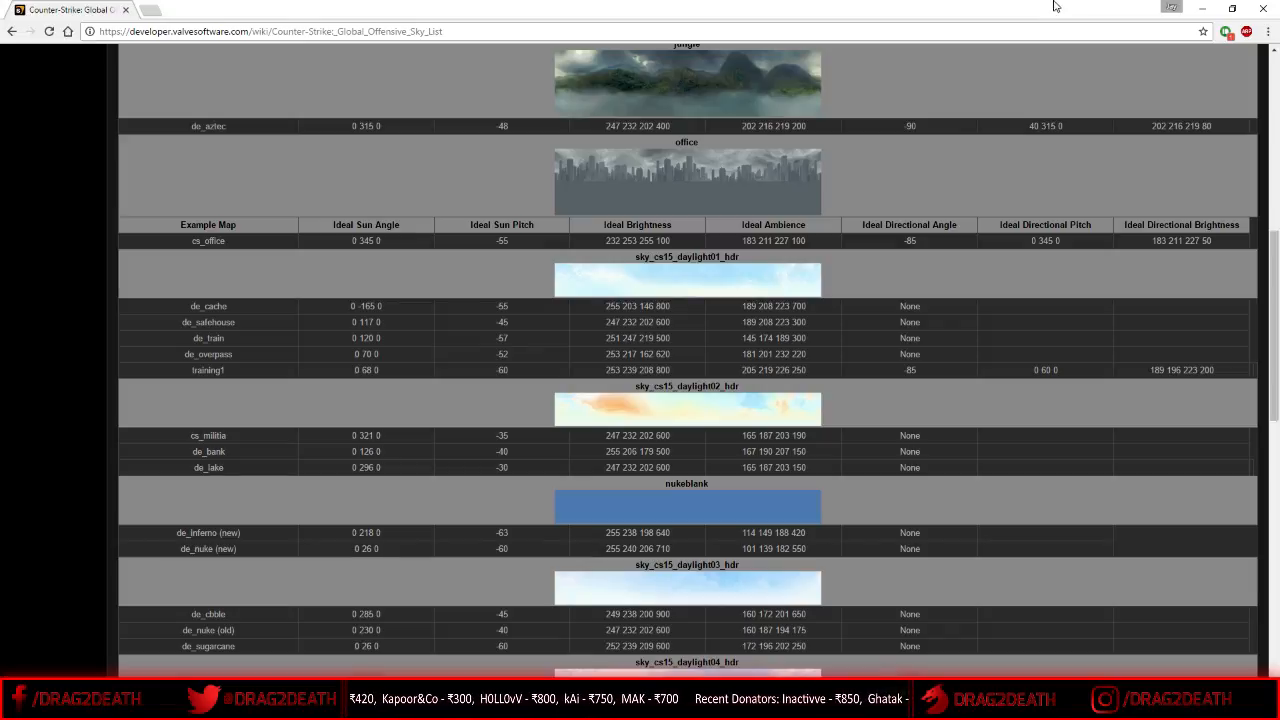
pyautogui.click(1202, 9)
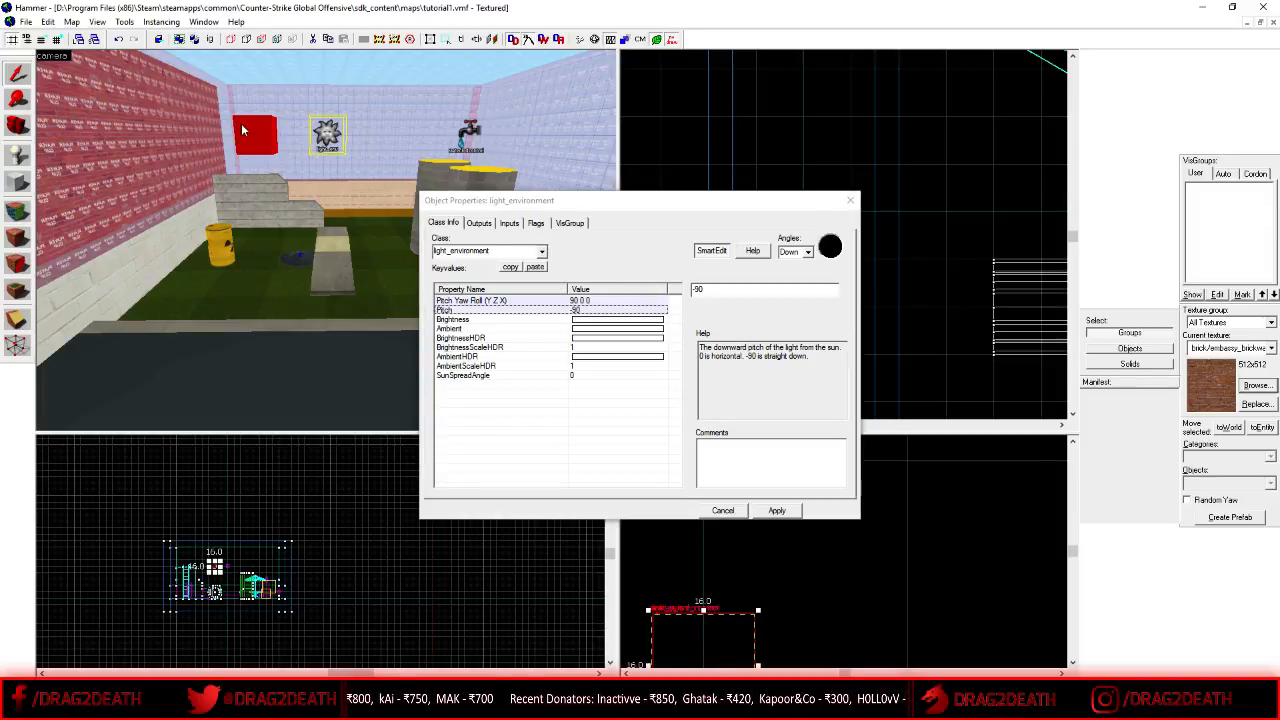
pyautogui.click(320, 136)
pyautogui.click(328, 136)
pyautogui.click(577, 301)
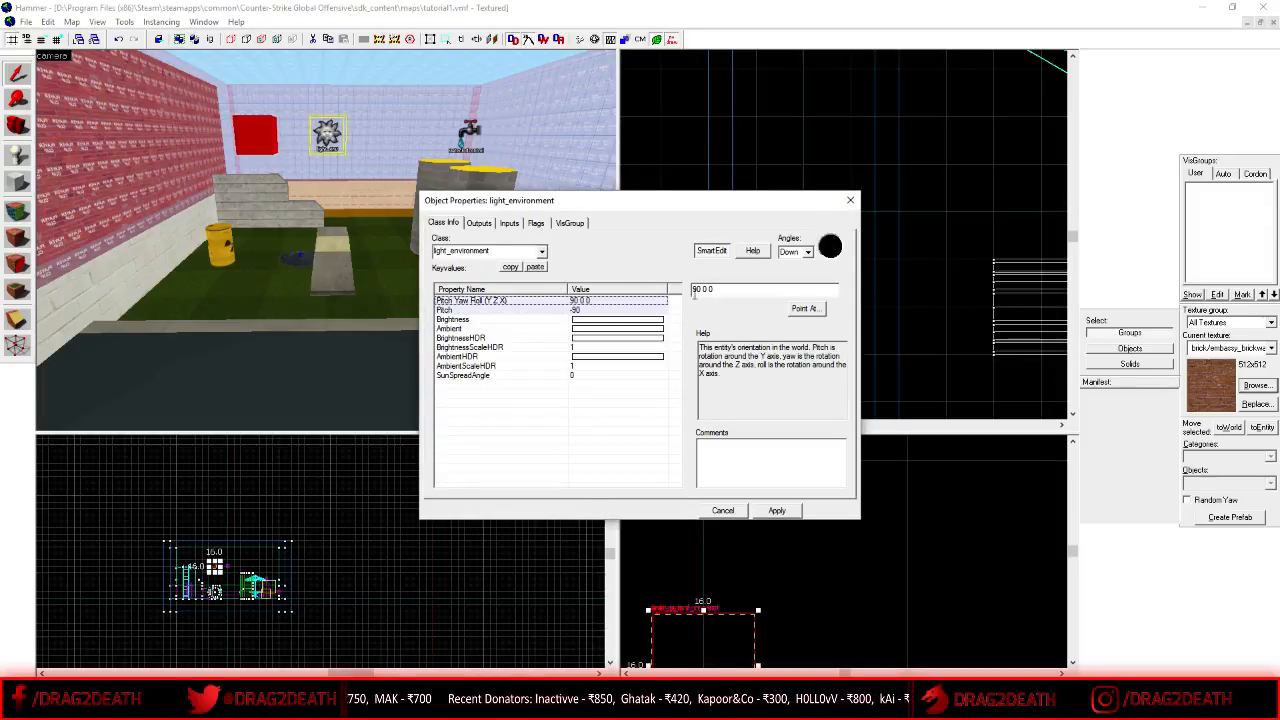
pyautogui.moveTo(723, 291); pyautogui.dragTo(688, 292)
pyautogui.write('0 321 0')
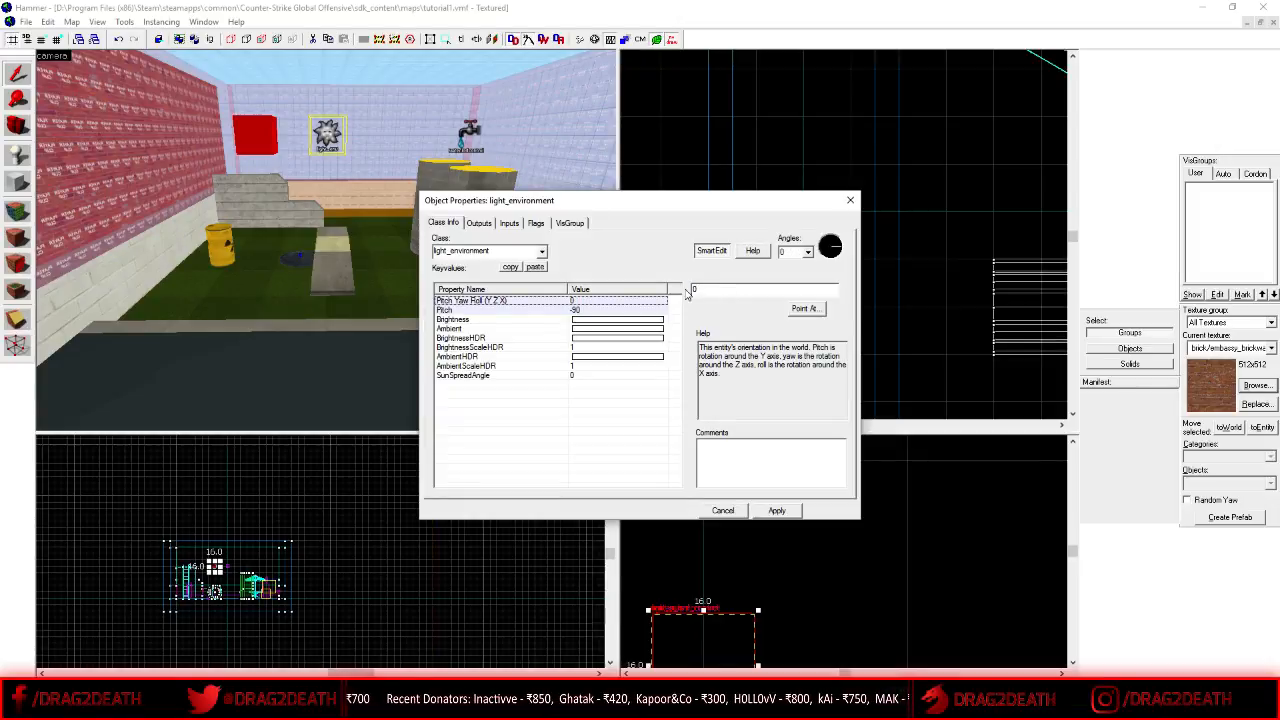
pyautogui.click(578, 311)
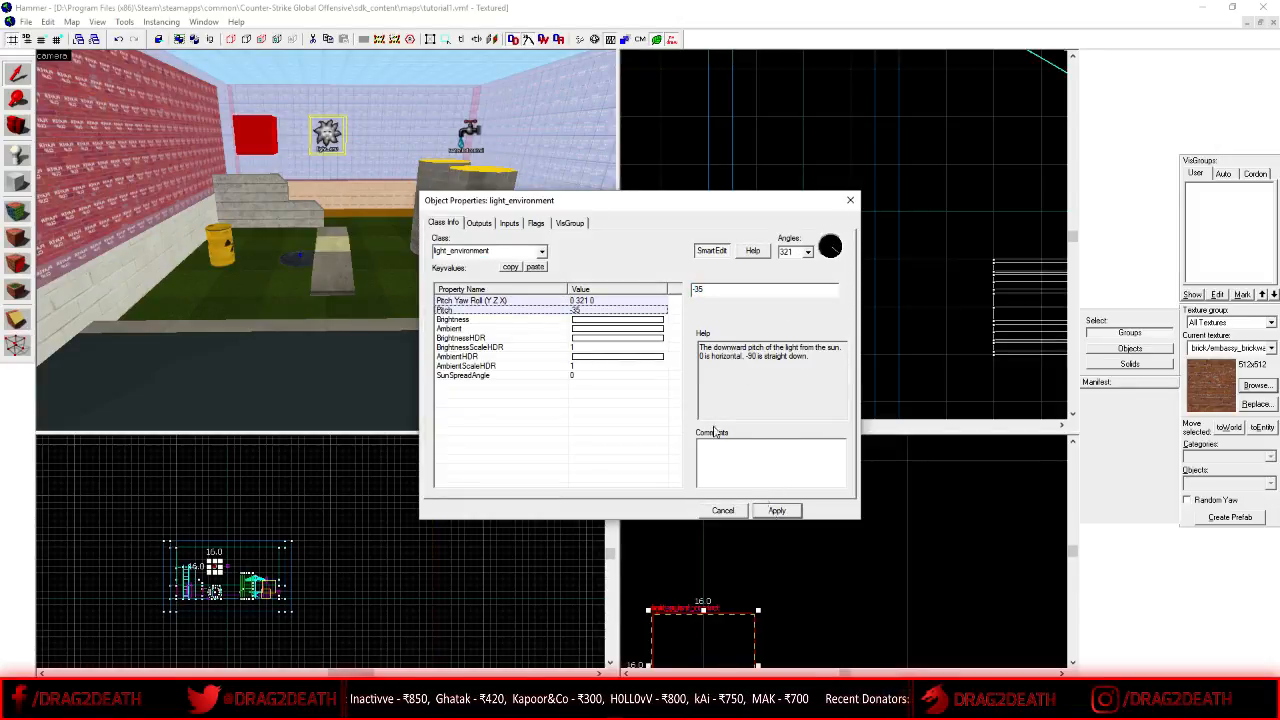
pyautogui.click(530, 320)
pyautogui.click(476, 628)
pyautogui.click(407, 705)
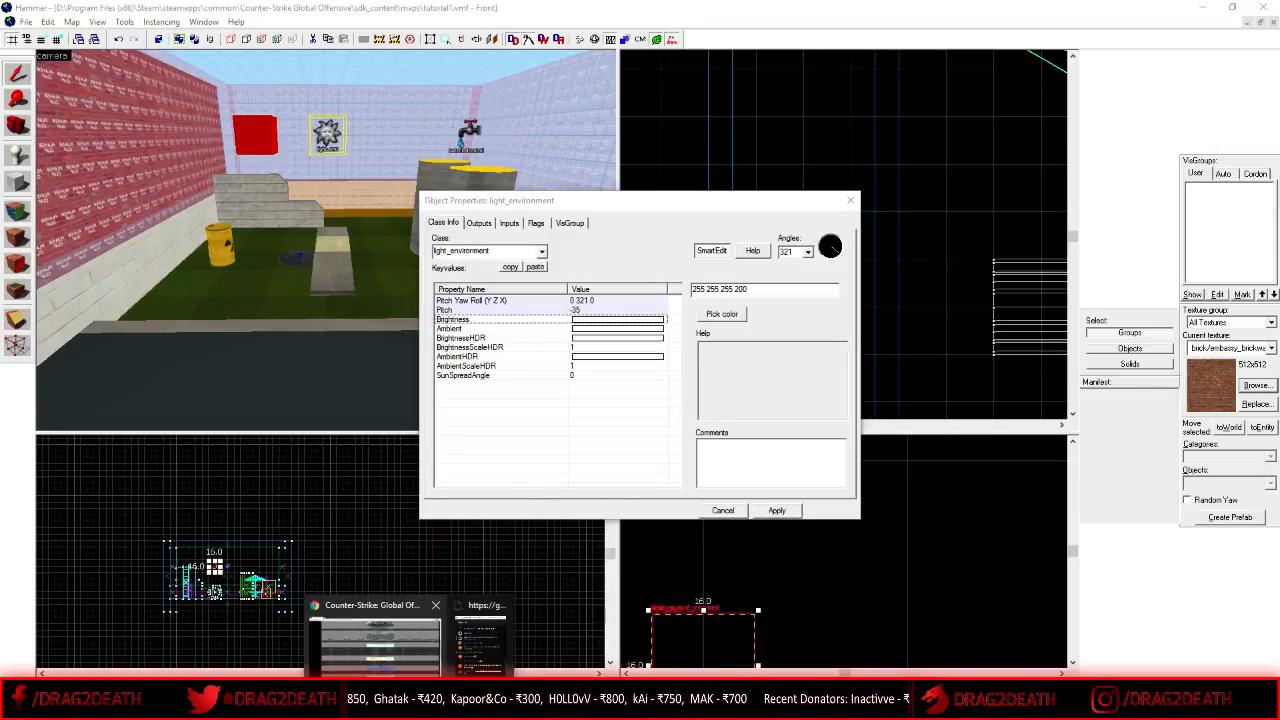
pyautogui.click(400, 642)
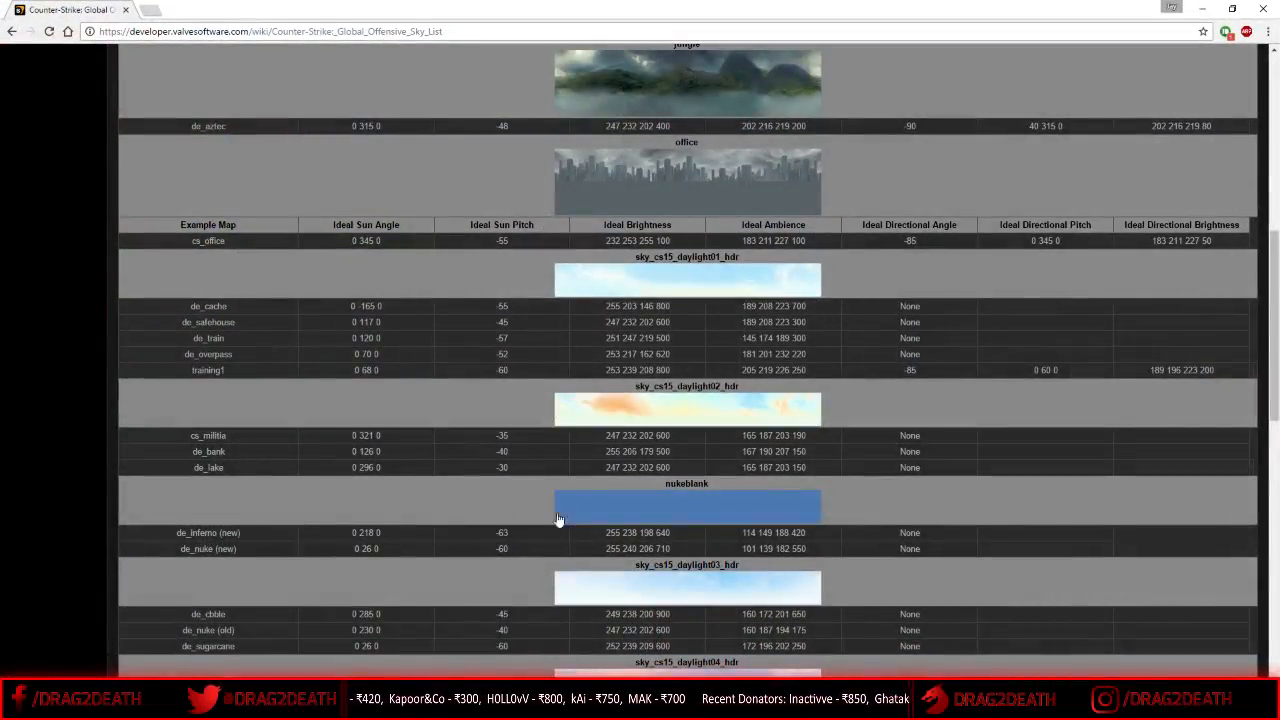
pyautogui.moveTo(604, 436); pyautogui.dragTo(670, 436)
pyautogui.hotkey('ctrl', 'c')
pyautogui.hotkey('alt', 'Tab')
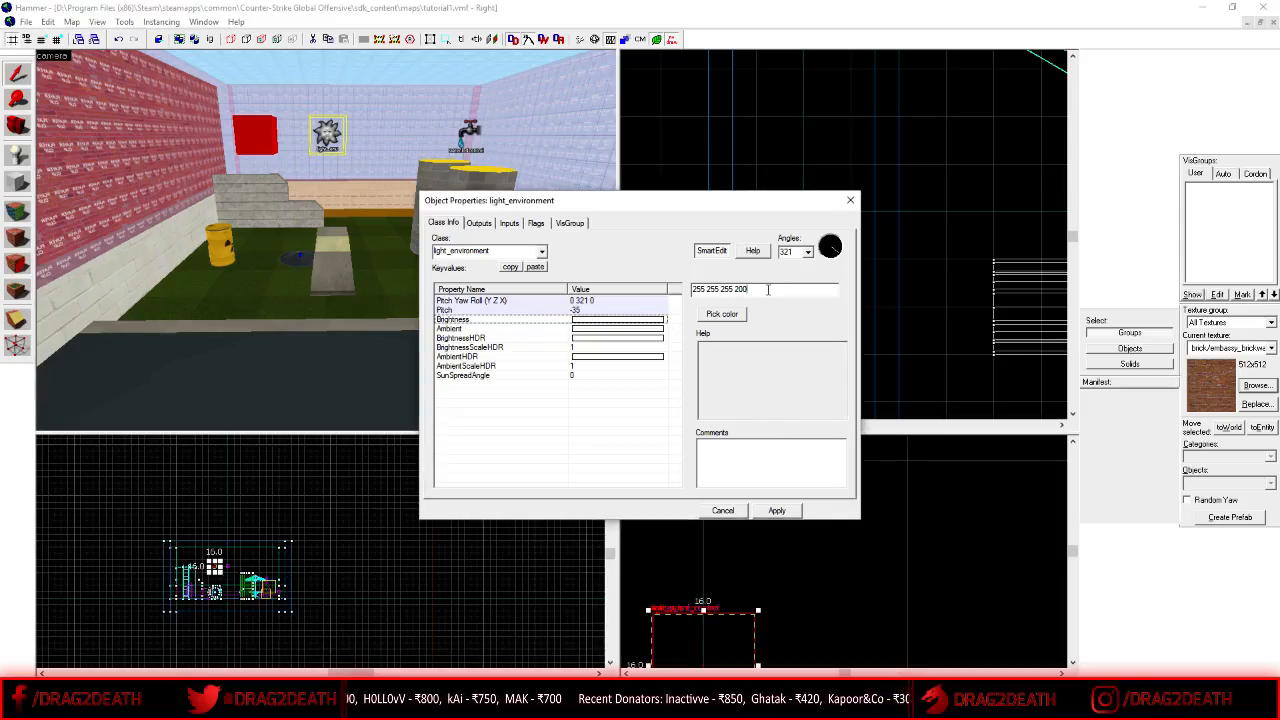
pyautogui.moveTo(748, 290); pyautogui.dragTo(683, 290)
pyautogui.hotkey('ctrl', 'v')
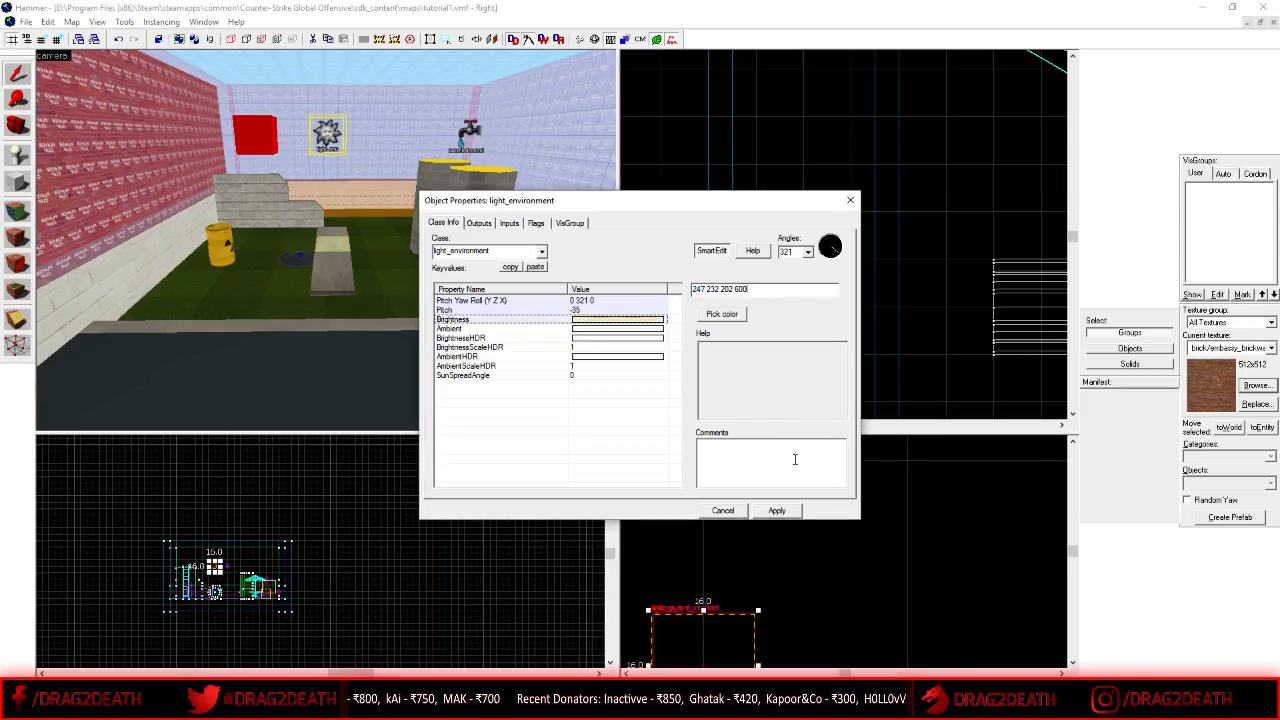
pyautogui.click(777, 510)
pyautogui.click(595, 330)
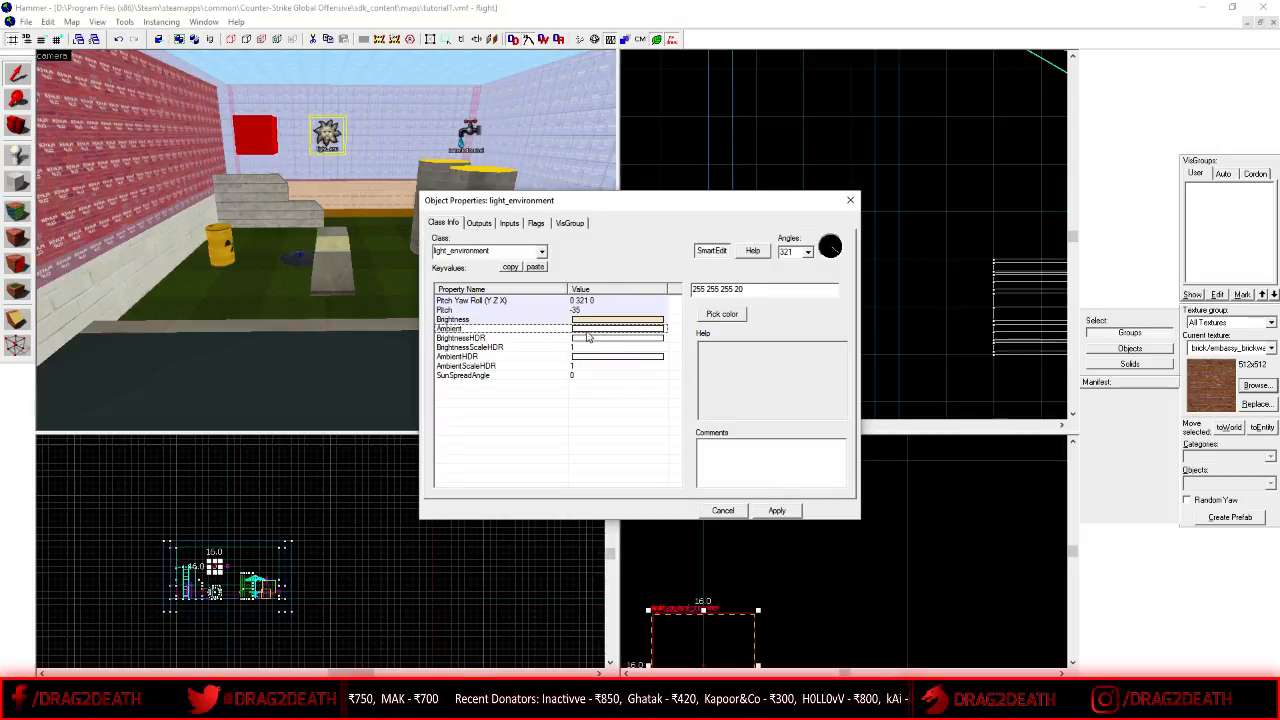
pyautogui.moveTo(288, 641)
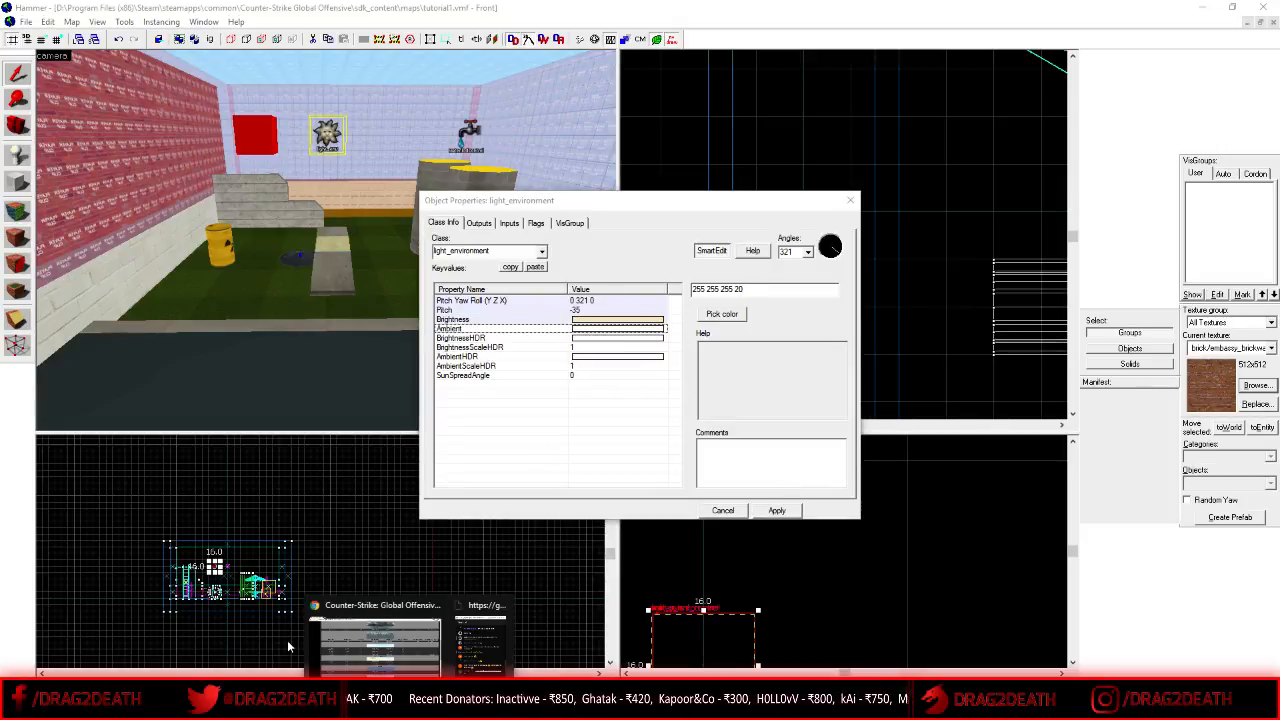
pyautogui.click(372, 626)
pyautogui.moveTo(737, 436); pyautogui.dragTo(847, 440)
pyautogui.hotkey('ctrl', 'c')
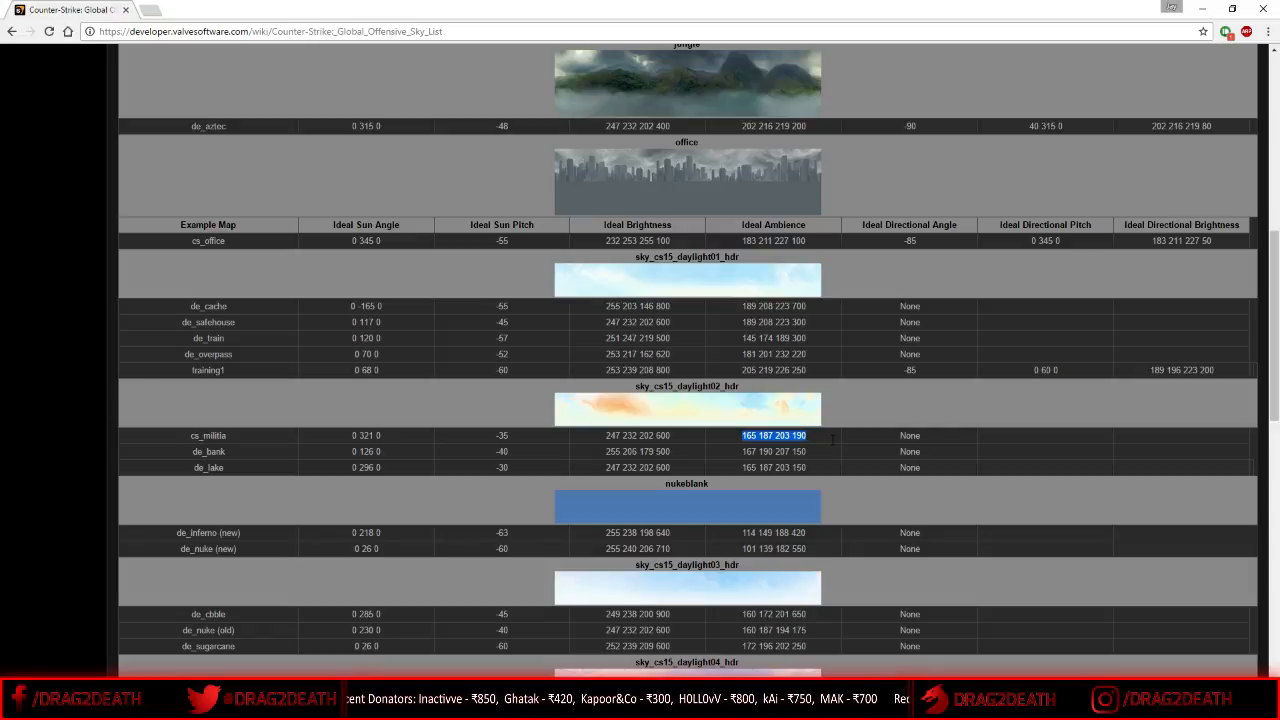
pyautogui.hotkey('alt', 'Tab')
pyautogui.click(746, 290)
pyautogui.hotkey('ctrl', 'a')
pyautogui.hotkey('ctrl', 'v')
# - Inspect the individual numbers of the Brightness value, and change its colour to red 210, green 197, blue 252 with the colour picker
pyautogui.click(622, 319)
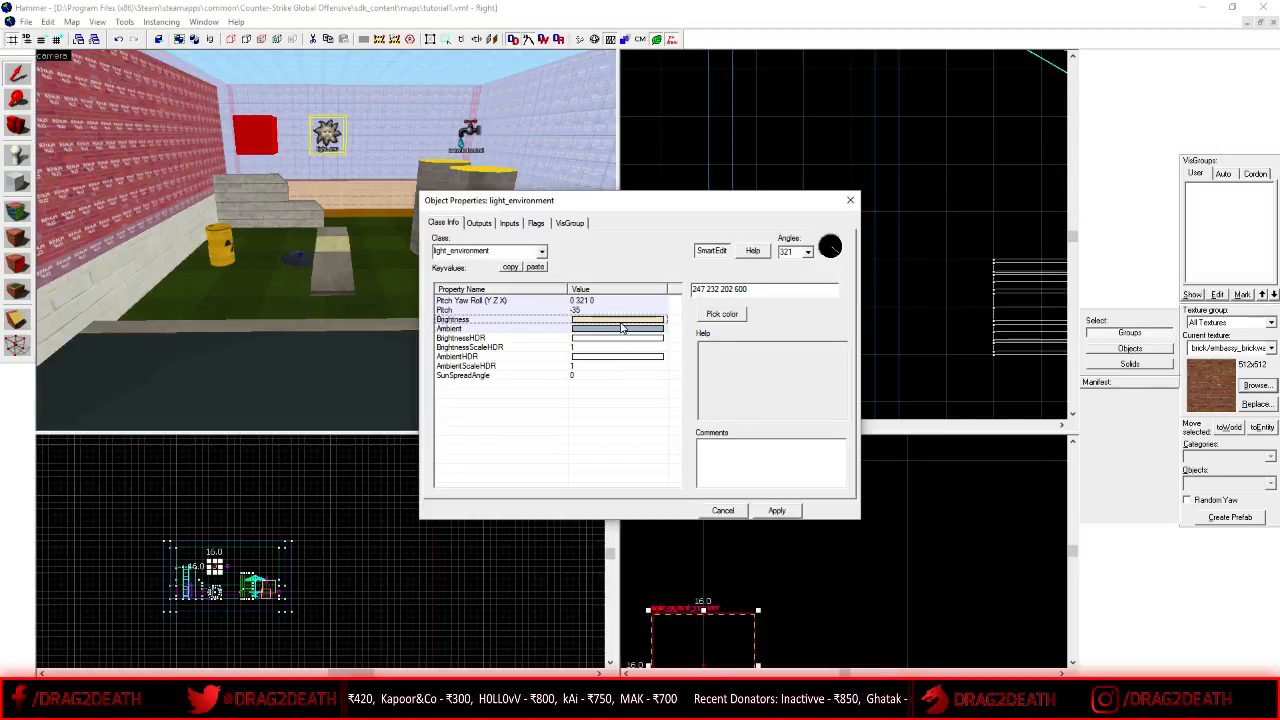
pyautogui.doubleClick(712, 289)
pyautogui.click(726, 289)
pyautogui.moveTo(723, 289); pyautogui.dragTo(736, 290)
pyautogui.click(728, 291)
pyautogui.doubleClick(740, 289)
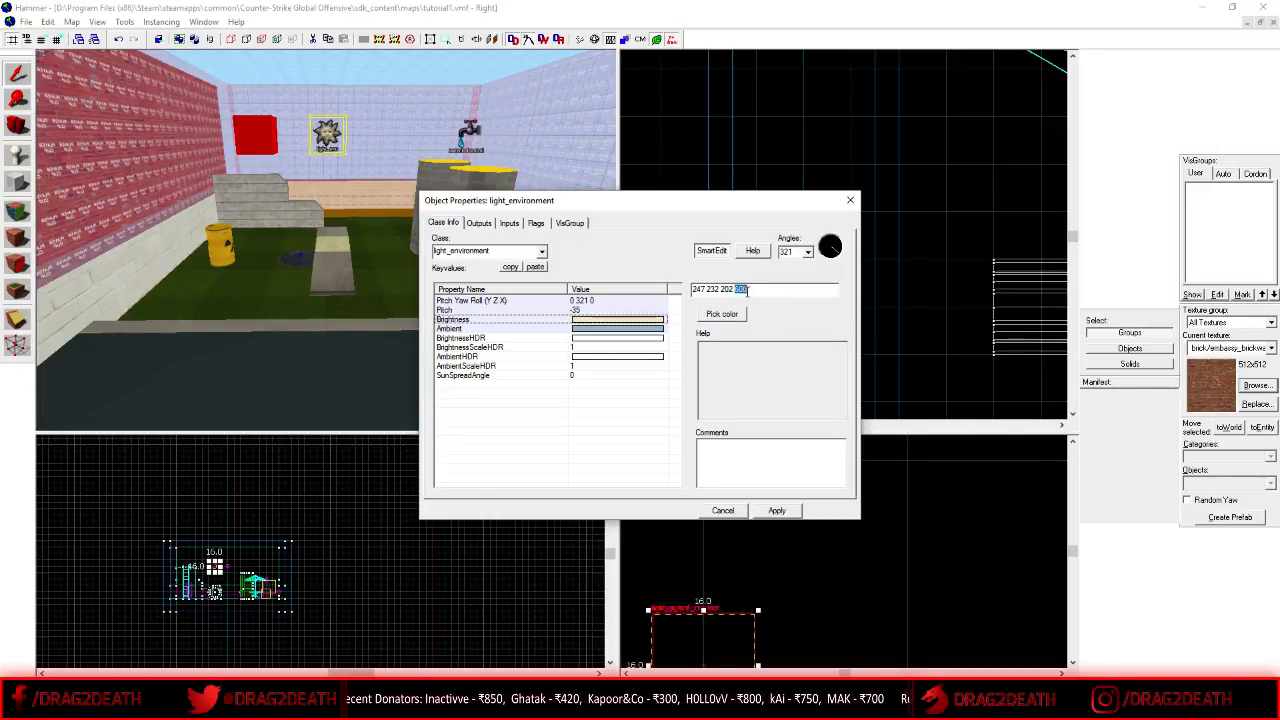
pyautogui.click(713, 318)
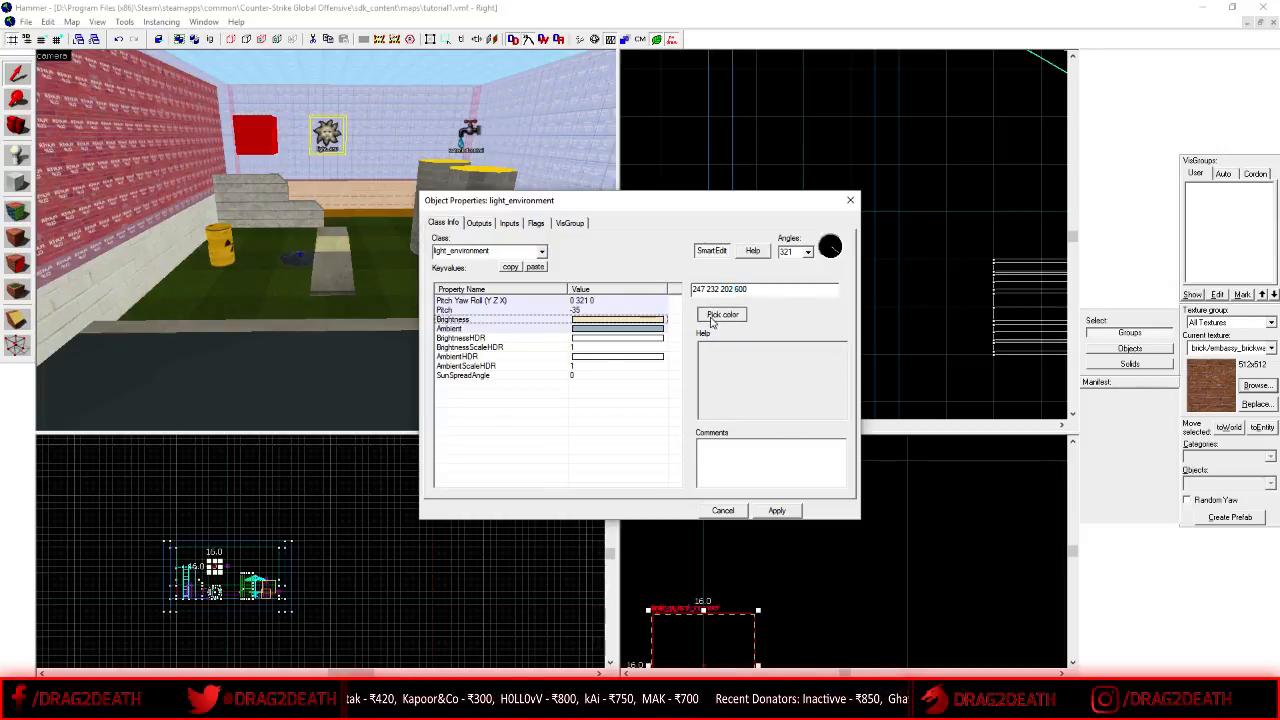
pyautogui.click(727, 286)
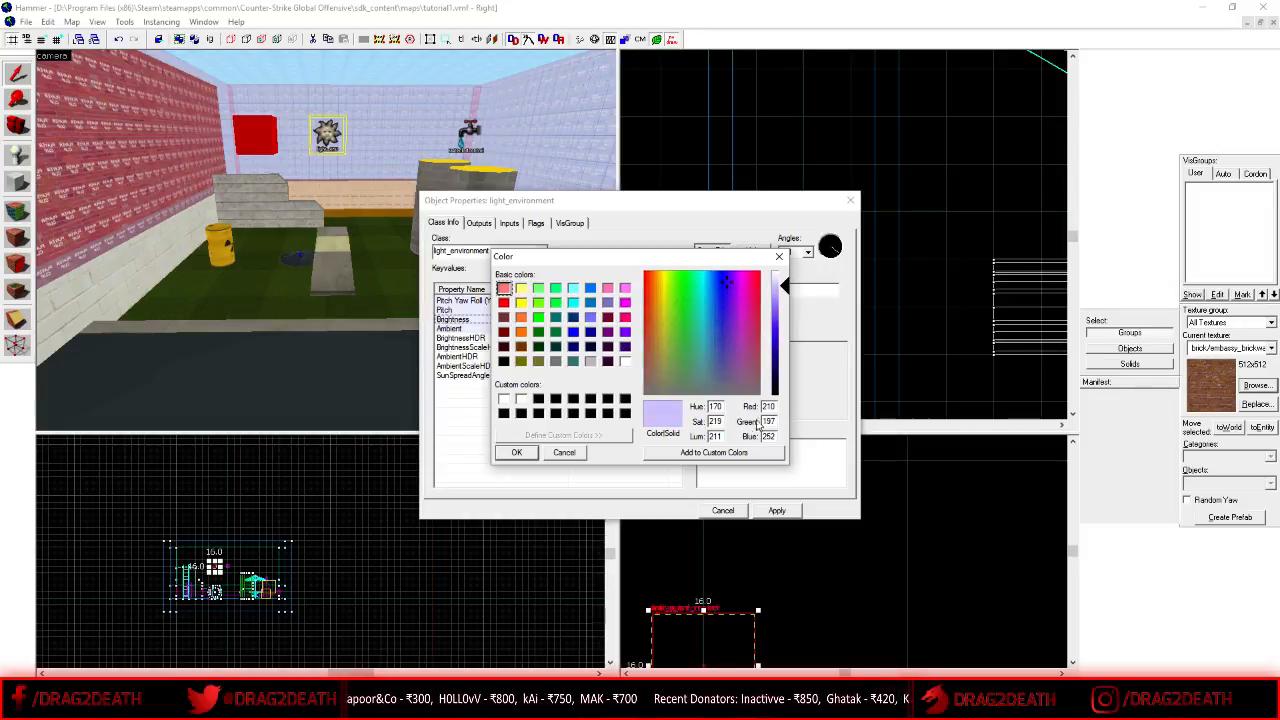
pyautogui.click(517, 453)
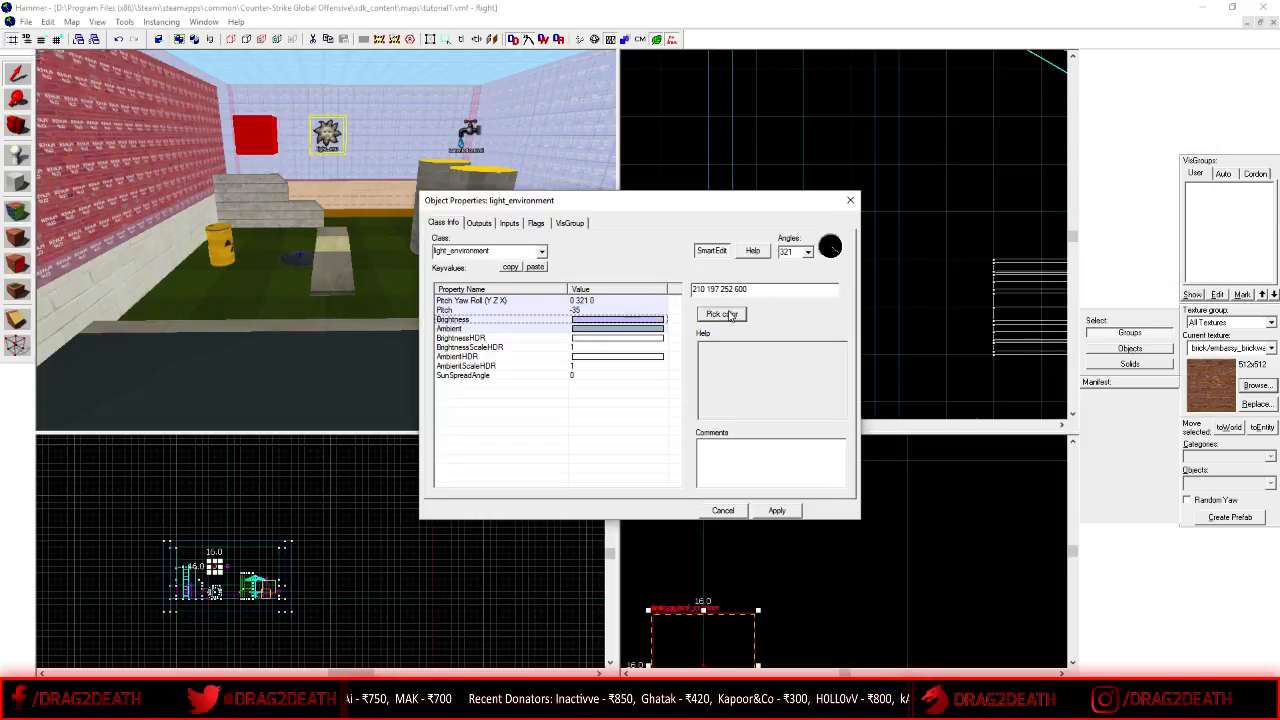
pyautogui.hotkey('alt', 'Tab')
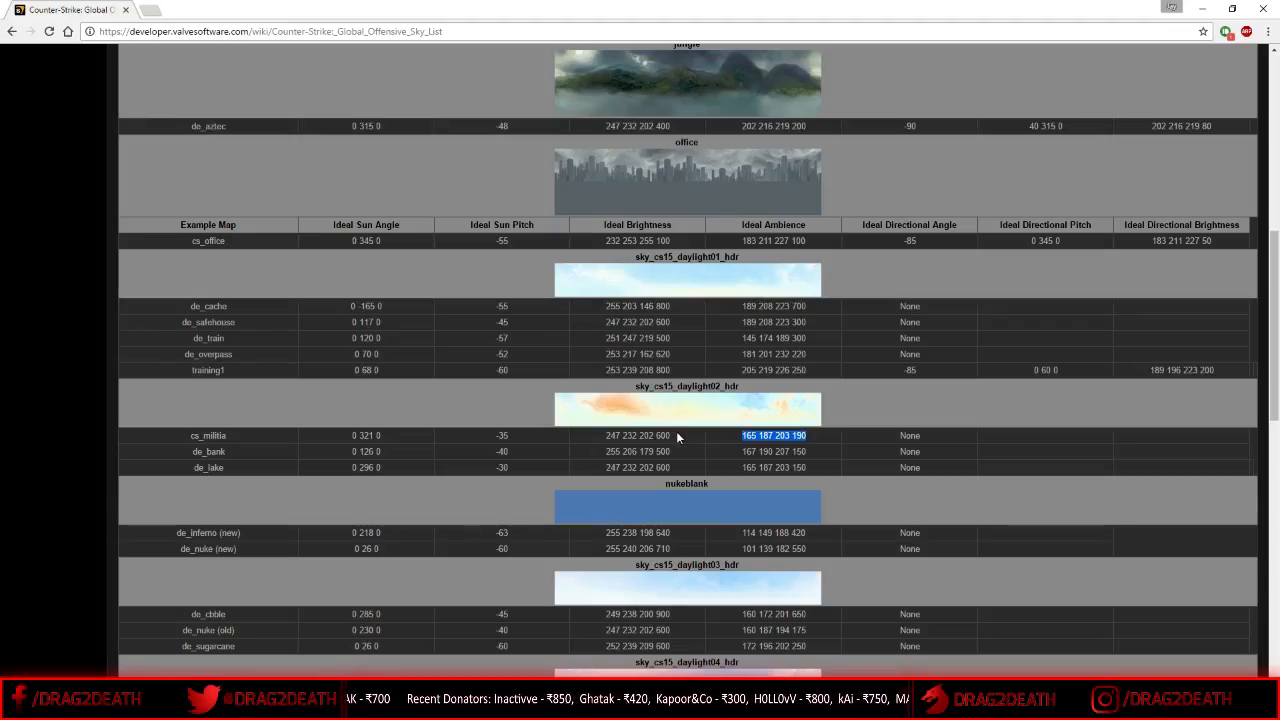
pyautogui.moveTo(676, 436); pyautogui.dragTo(604, 436)
pyautogui.hotkey('ctrl', 'c')
pyautogui.hotkey('alt', 'Tab')
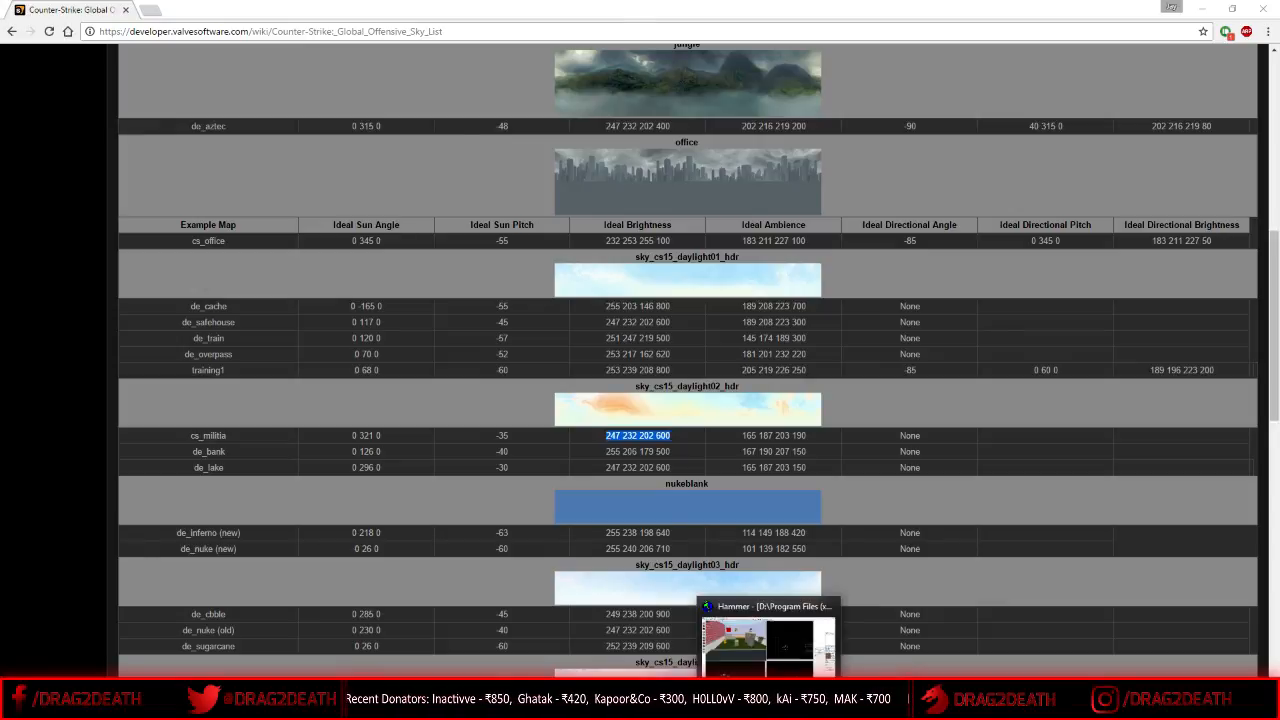
pyautogui.hotkey('ctrl', 'v')
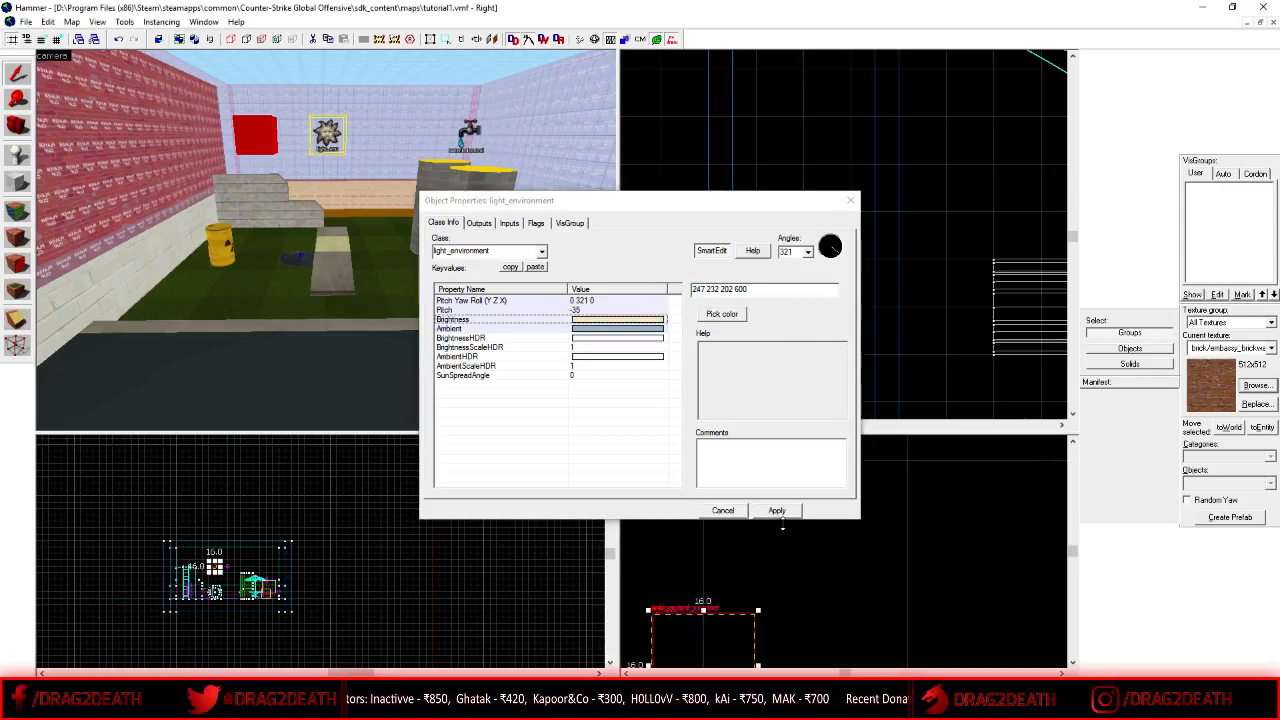
# - Check the SunSpreadAngle property's help, and duplicate light_environment into the gap below water_lod_control in the side view
pyautogui.click(479, 377)
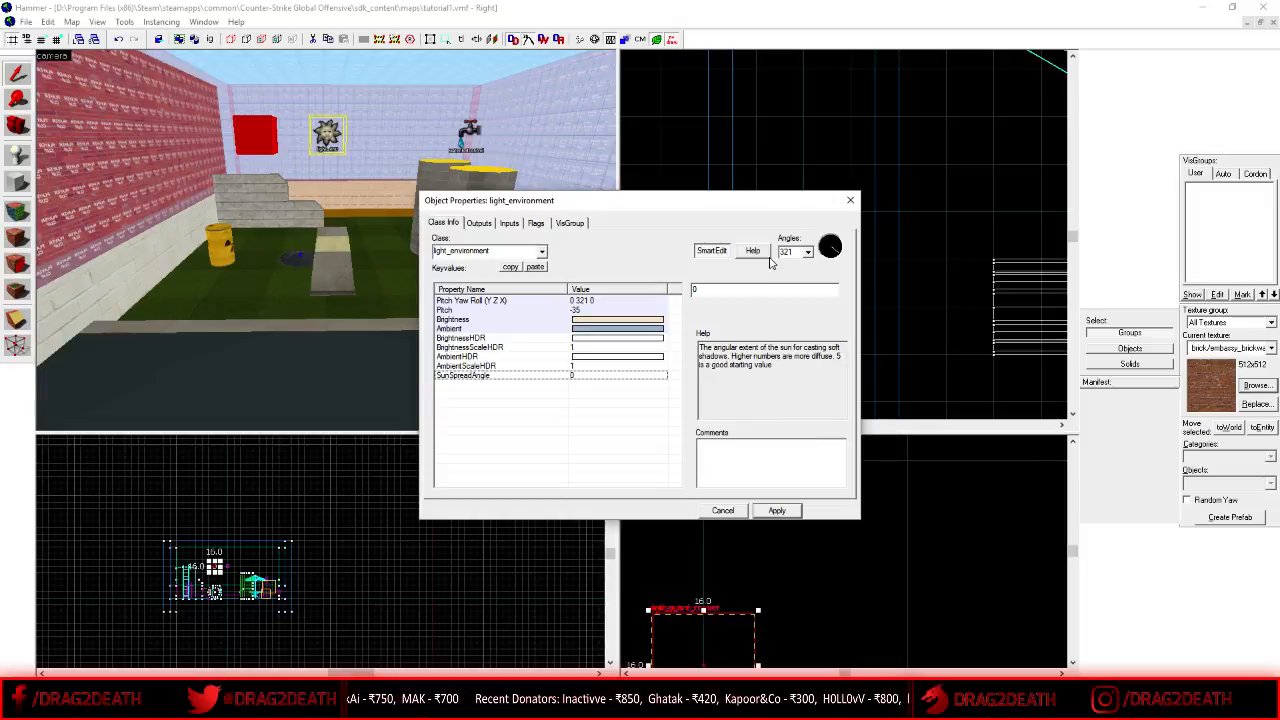
pyautogui.click(808, 205)
pyautogui.click(322, 140)
pyautogui.keyDown('shift'); pyautogui.moveTo(803, 311); pyautogui.dragTo(803, 259); pyautogui.keyUp('shift')
# - Change the duplicated entity's class from light_environment to shadow_control, apply it and close its properties
pyautogui.hotkey('alt', 'Return')
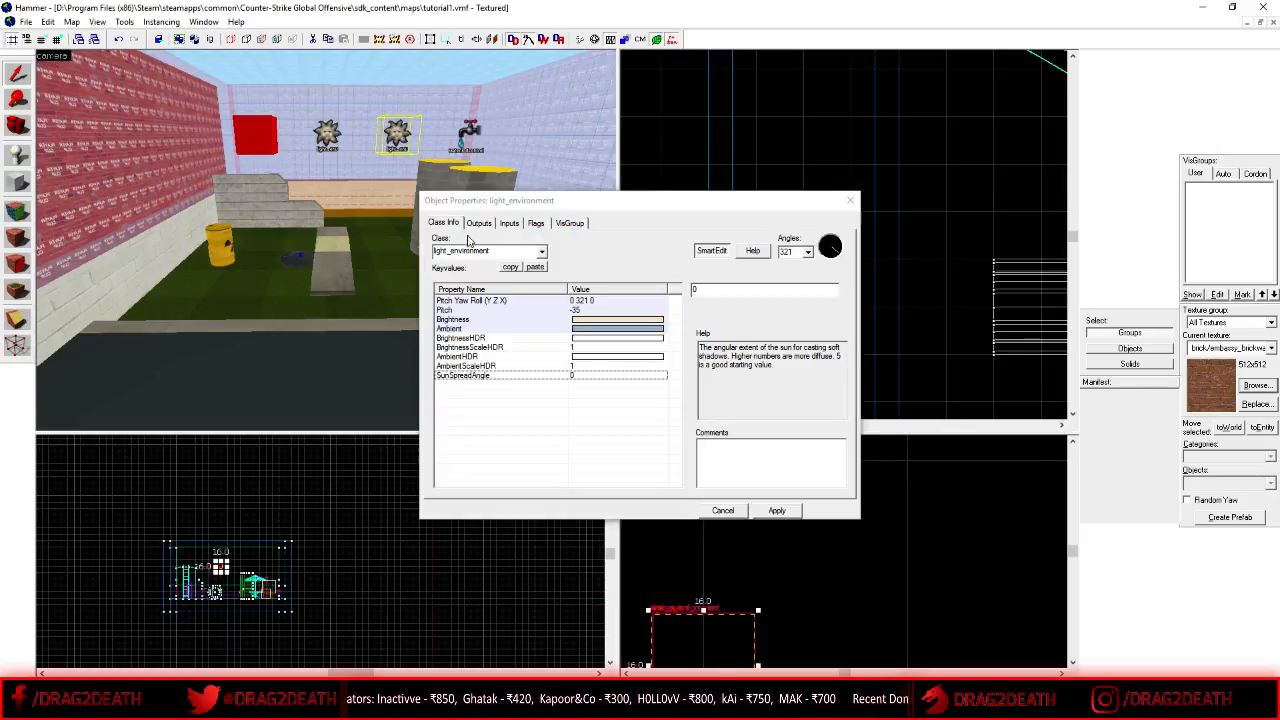
pyautogui.doubleClick(475, 252)
pyautogui.write('env_sha')
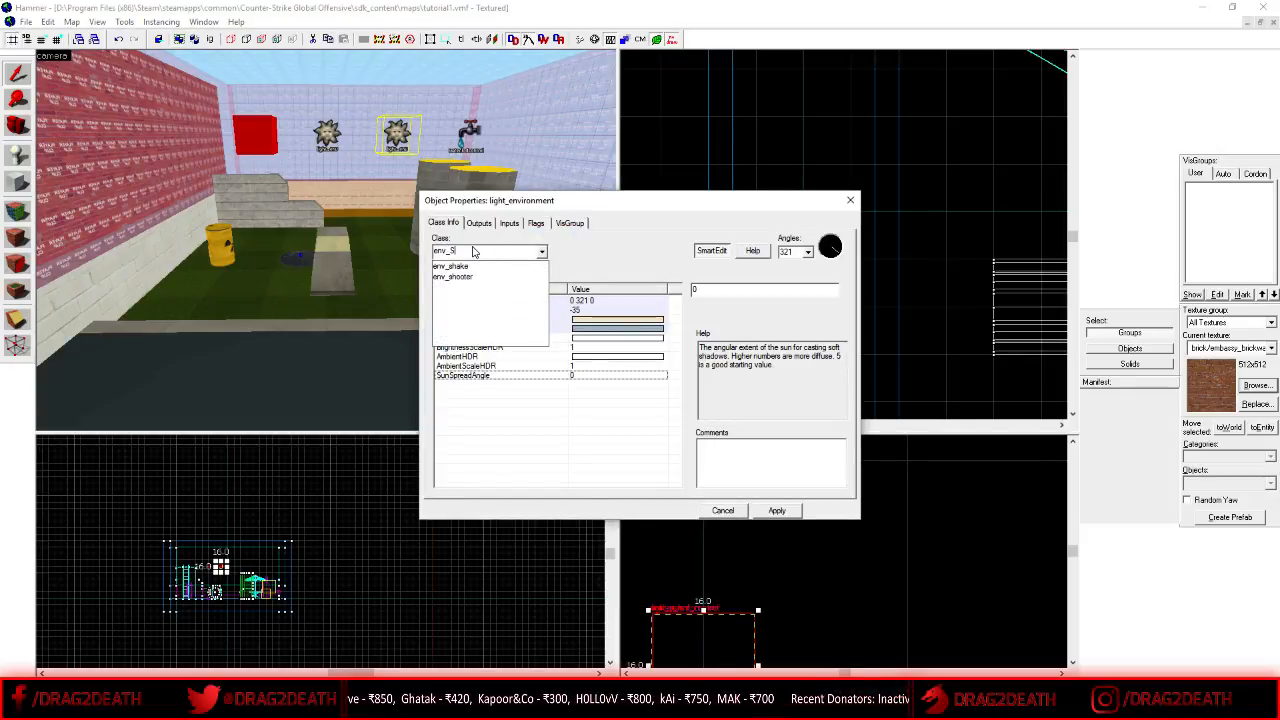
pyautogui.press('BackSpace')
pyautogui.press('BackSpace')
pyautogui.press('BackSpace')
pyautogui.press('BackSpace')
pyautogui.press('BackSpace')
pyautogui.press('BackSpace')
pyautogui.write('s')
pyautogui.press('BackSpace')
pyautogui.press('BackSpace')
pyautogui.write('shadfo')
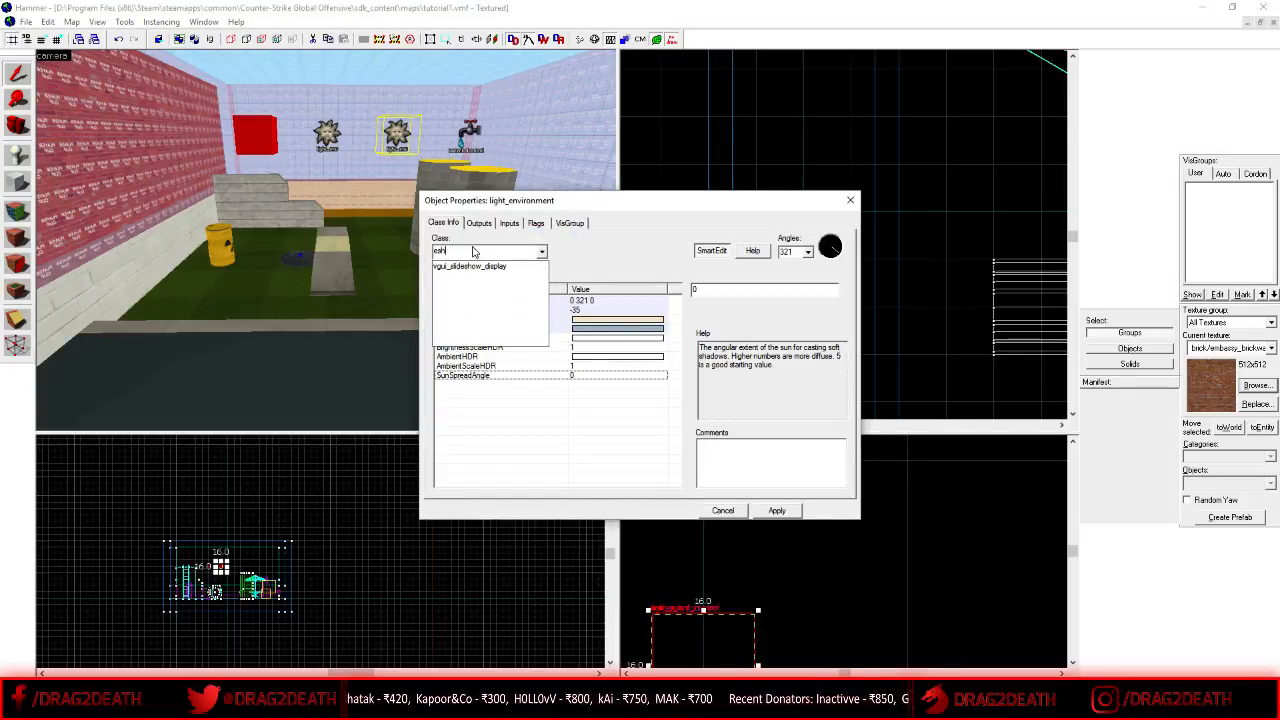
pyautogui.press('BackSpace')
pyautogui.press('BackSpace')
pyautogui.write('ow_c')
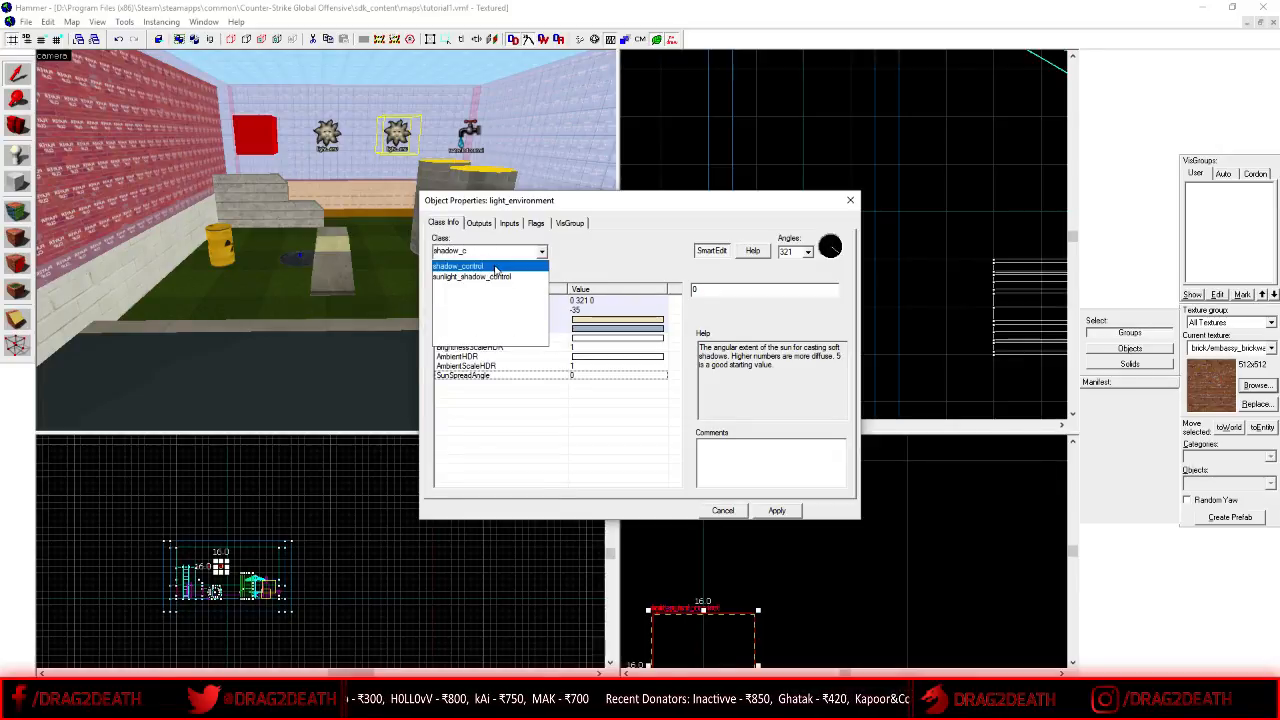
pyautogui.click(490, 266)
pyautogui.click(777, 511)
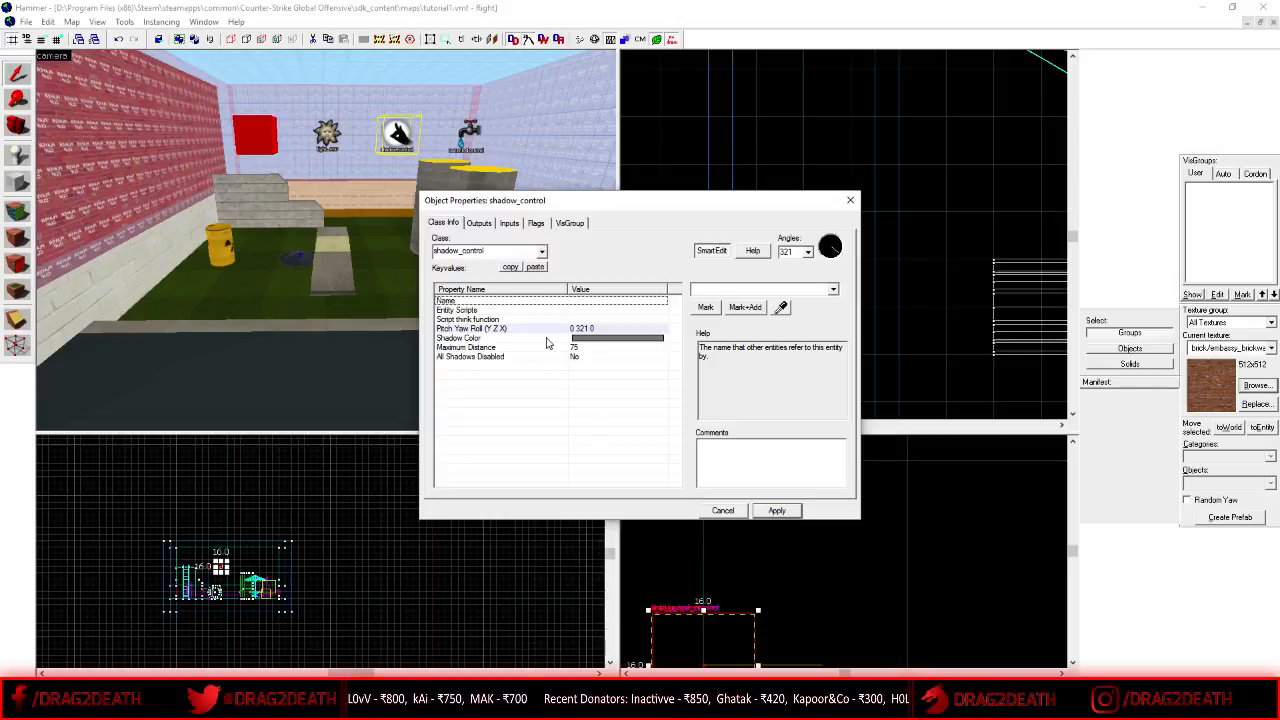
pyautogui.click(849, 200)
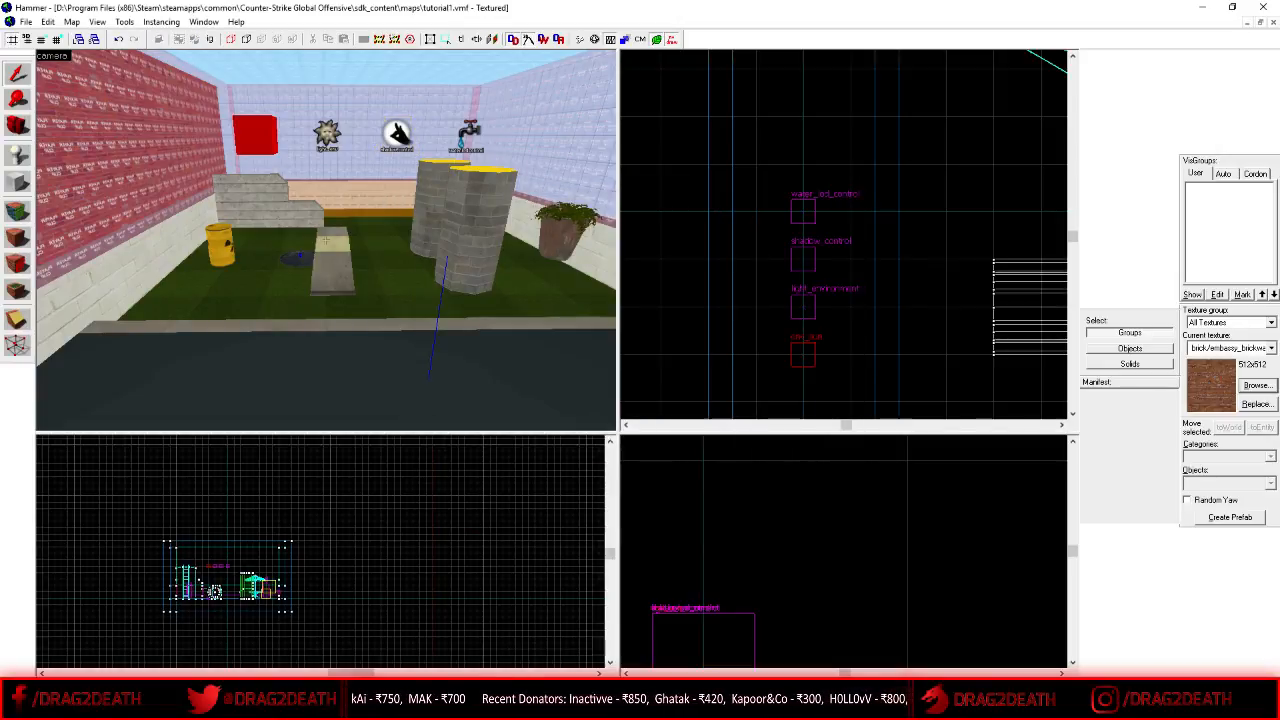
# - Check shadow_control's Pitch Yaw Roll, set its Shadow Color to 205 46 209 with the colour picker, and apply it
pyautogui.scroll(-3, 328, 244)
pyautogui.click(323, 202)
pyautogui.doubleClick(323, 202)
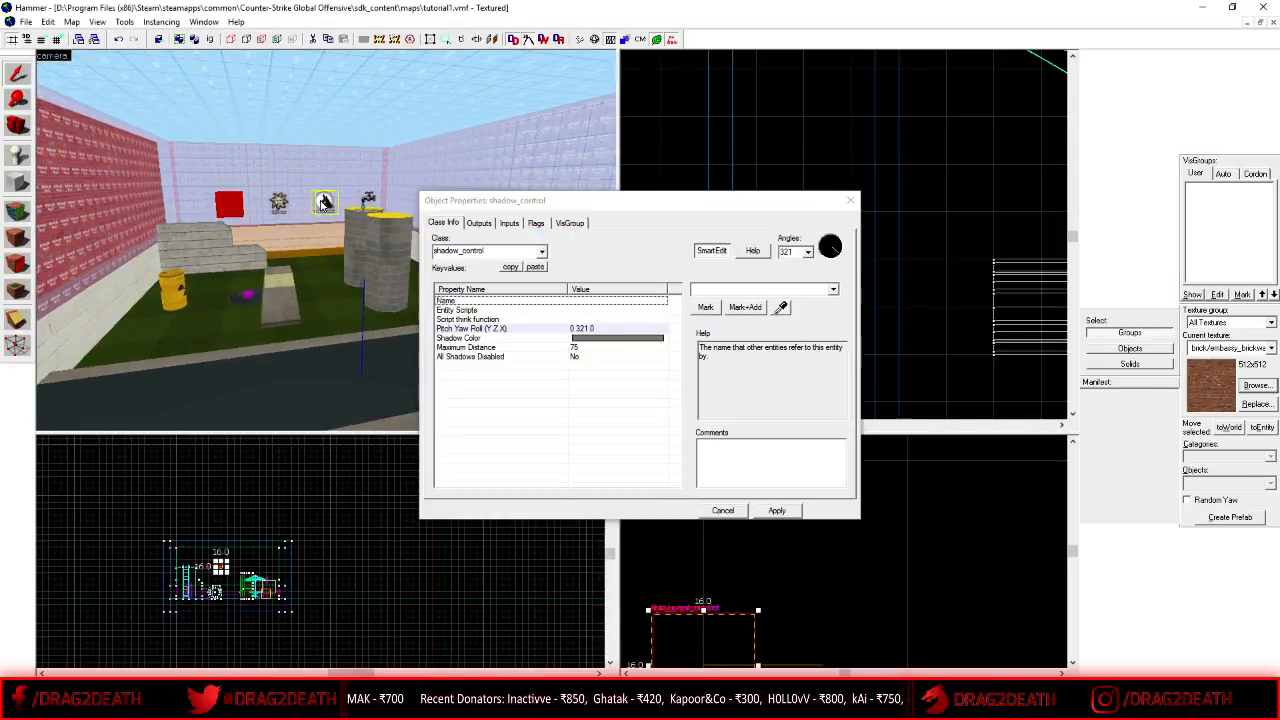
pyautogui.click(496, 330)
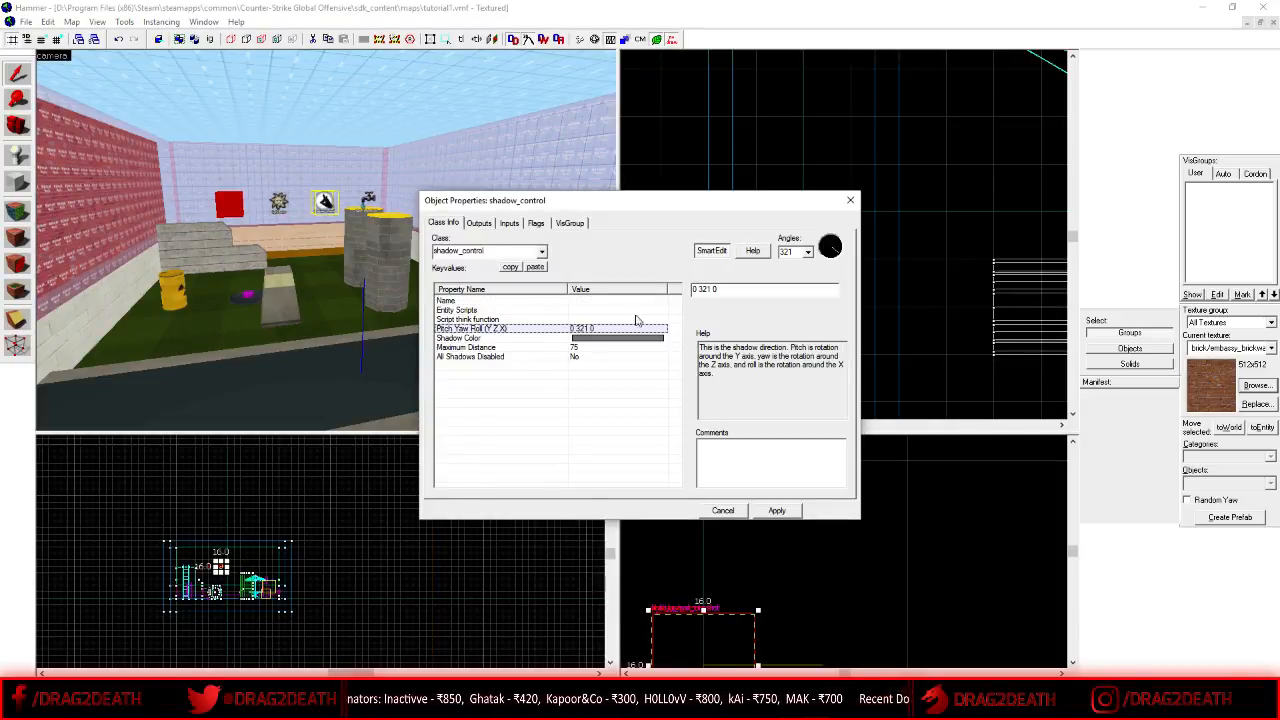
pyautogui.click(565, 340)
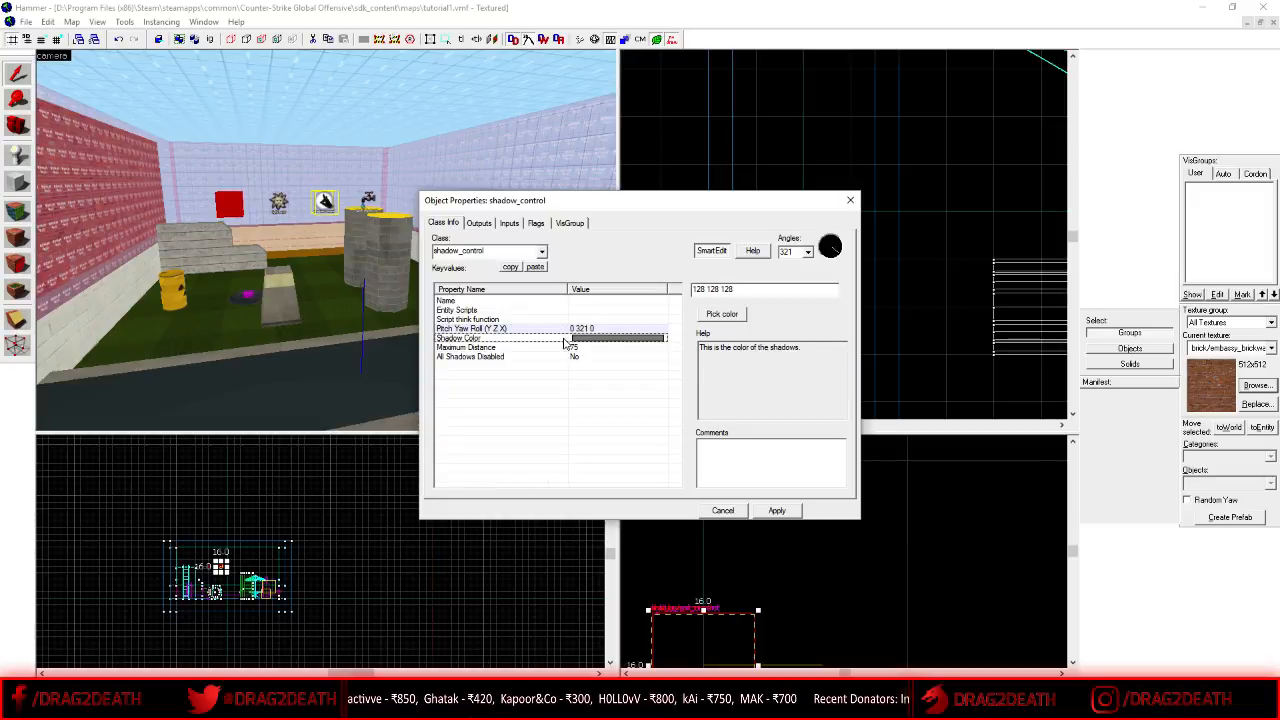
pyautogui.click(722, 314)
pyautogui.click(668, 298)
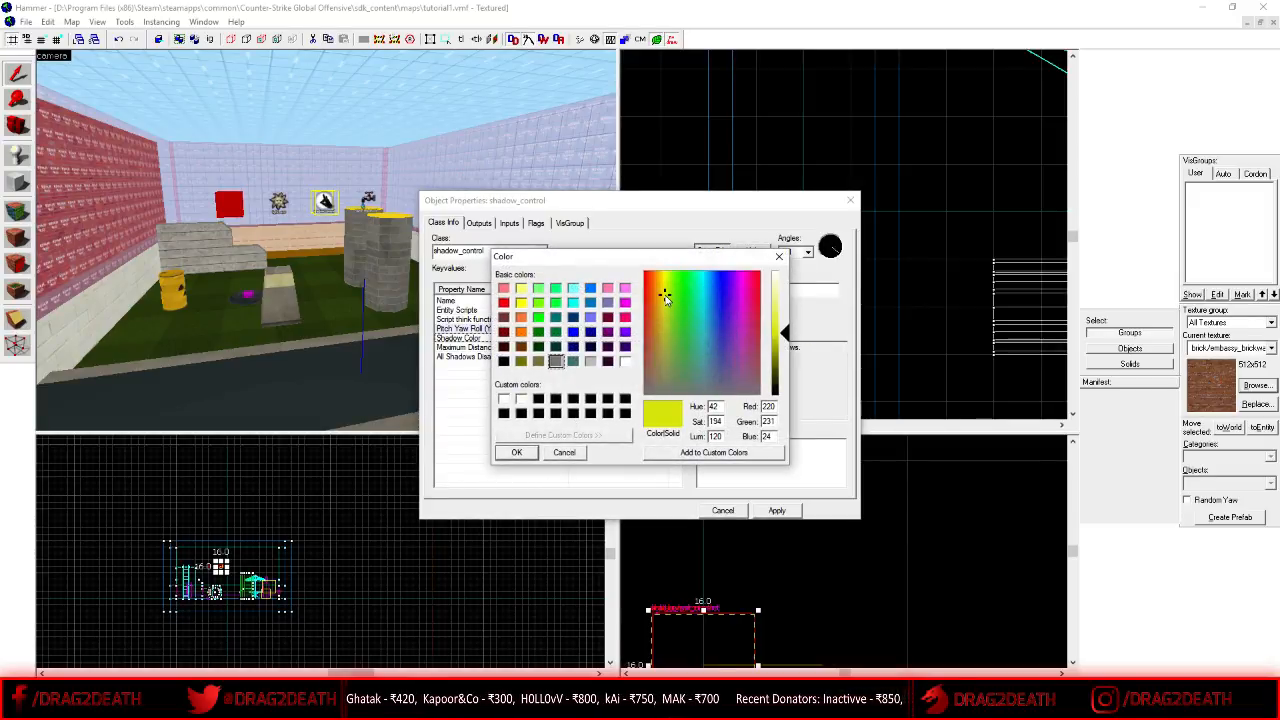
pyautogui.moveTo(747, 349); pyautogui.dragTo(740, 316)
pyautogui.click(517, 453)
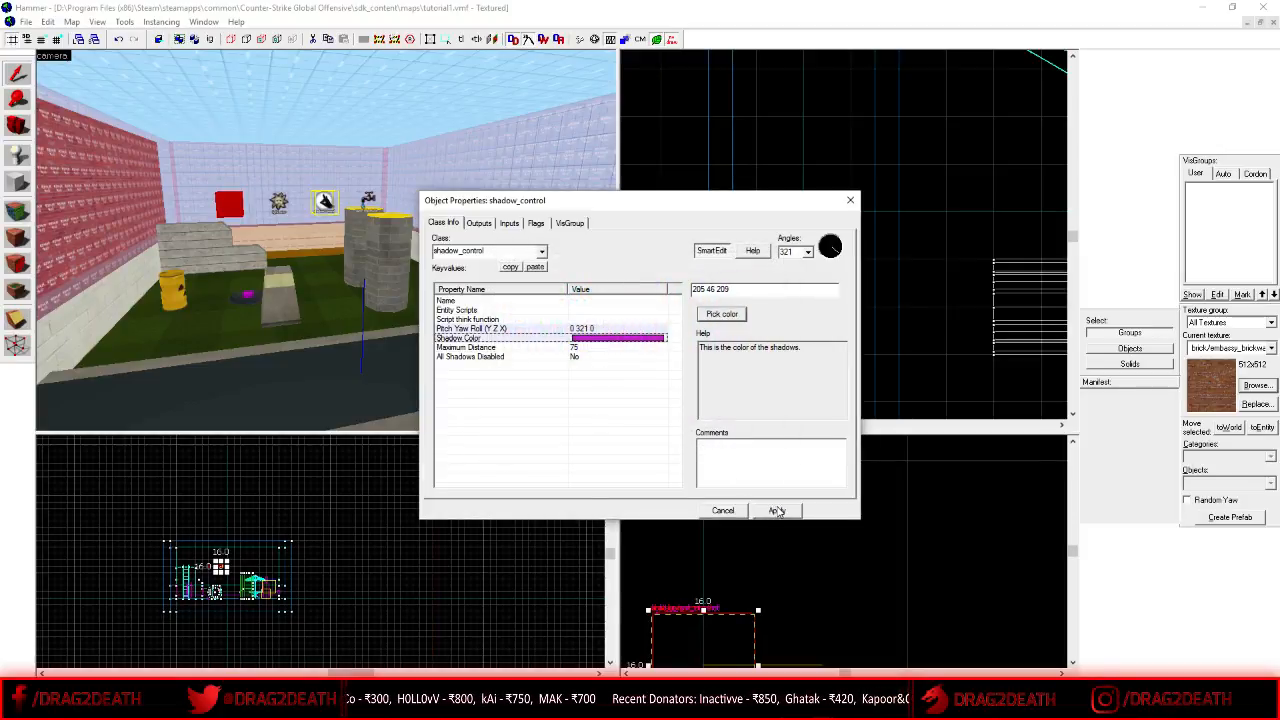
pyautogui.press('Escape')
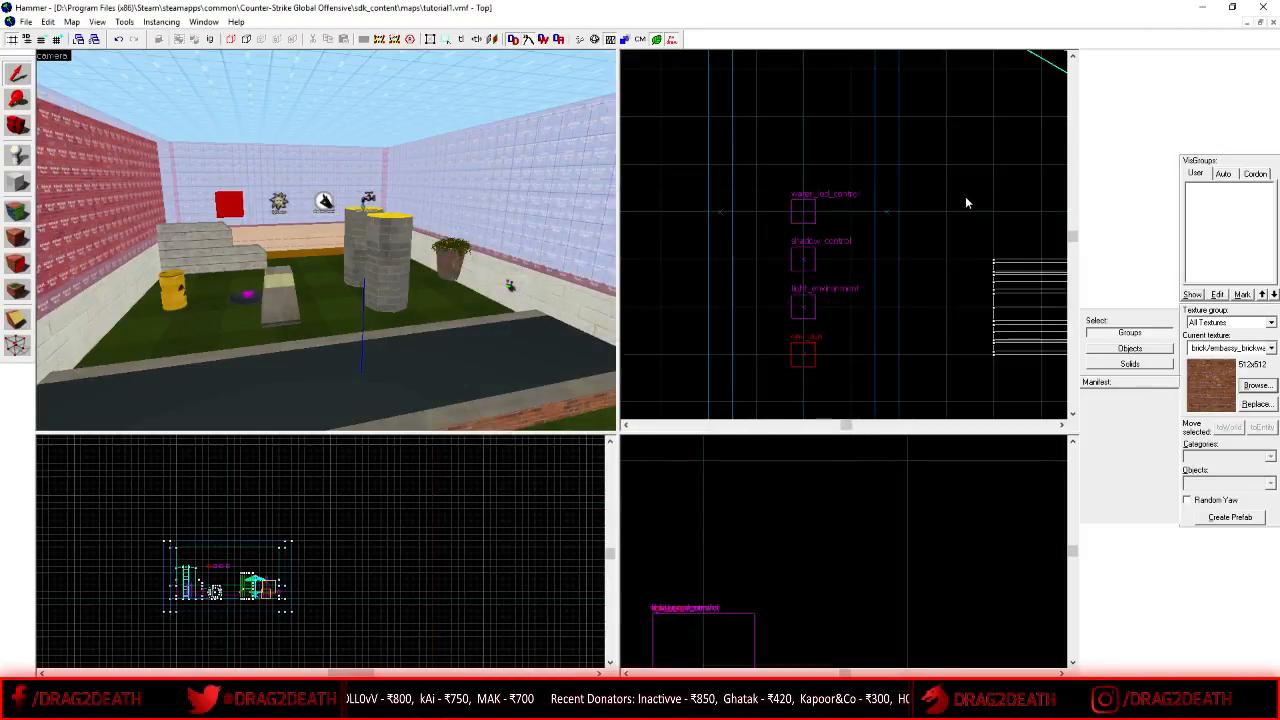
# - Compile the map with the Fast configuration of the advanced run settings
pyautogui.press('z')
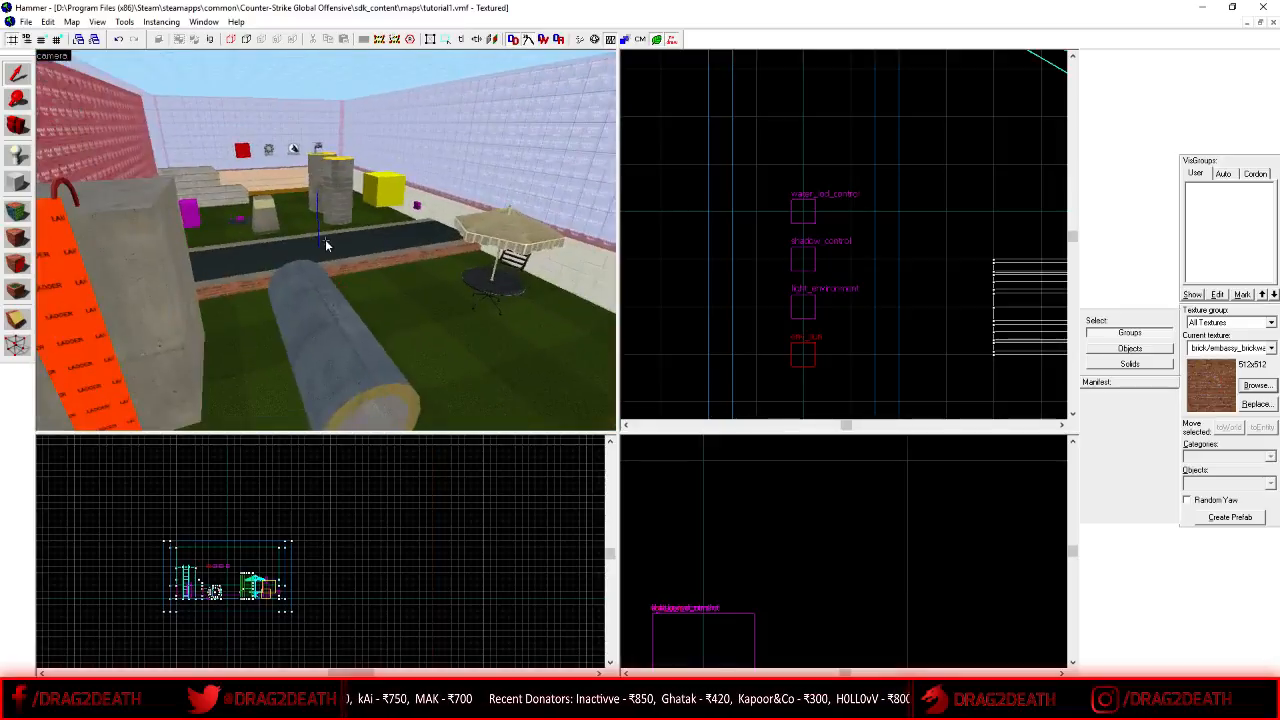
pyautogui.press('F9')
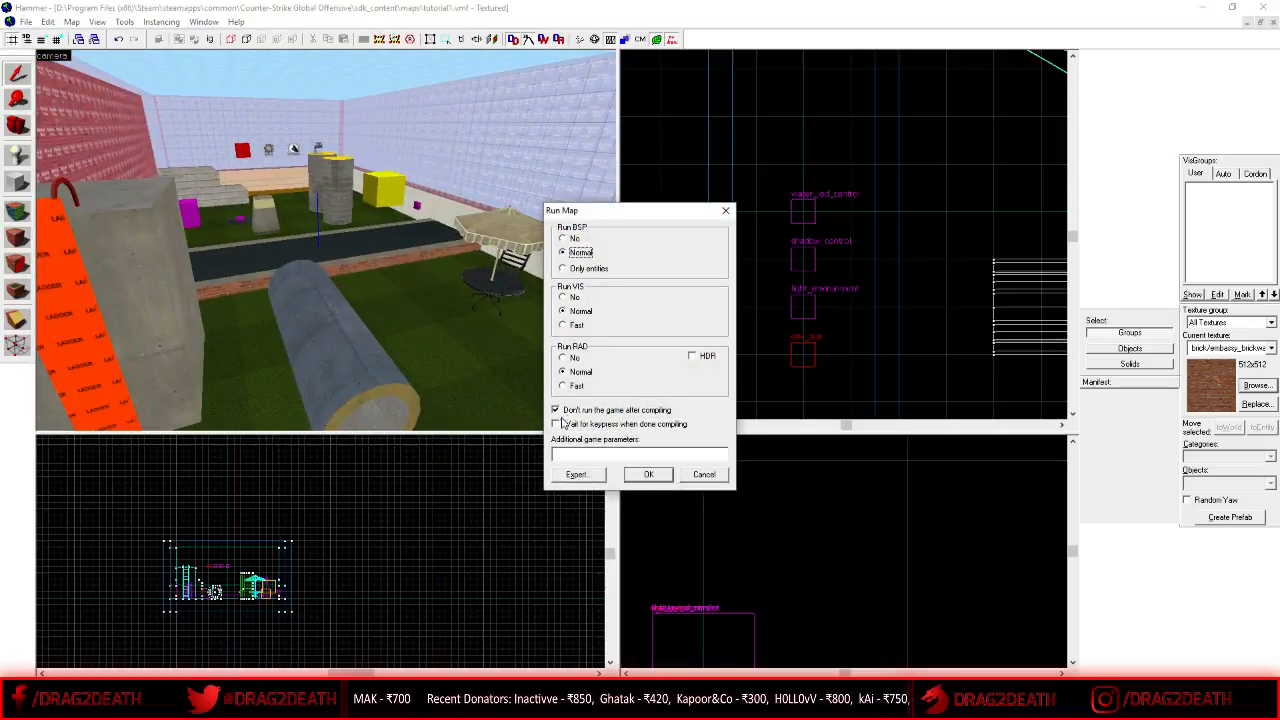
pyautogui.click(576, 474)
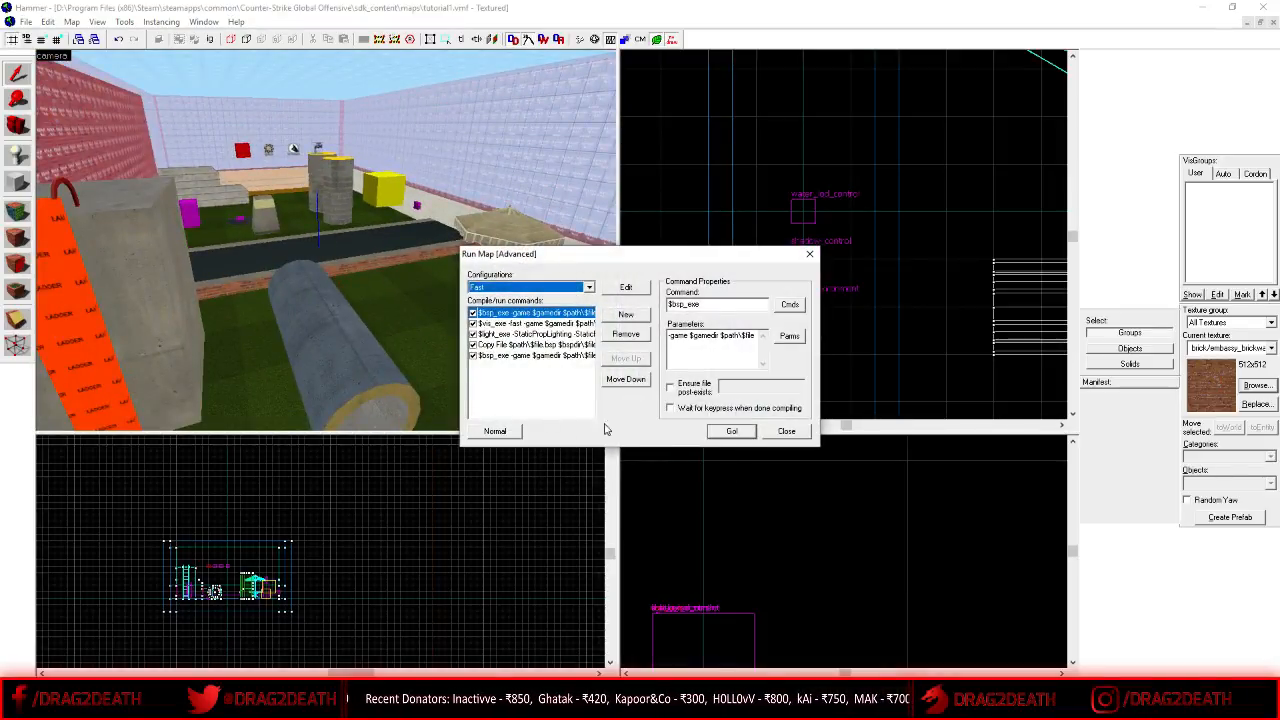
pyautogui.click(720, 435)
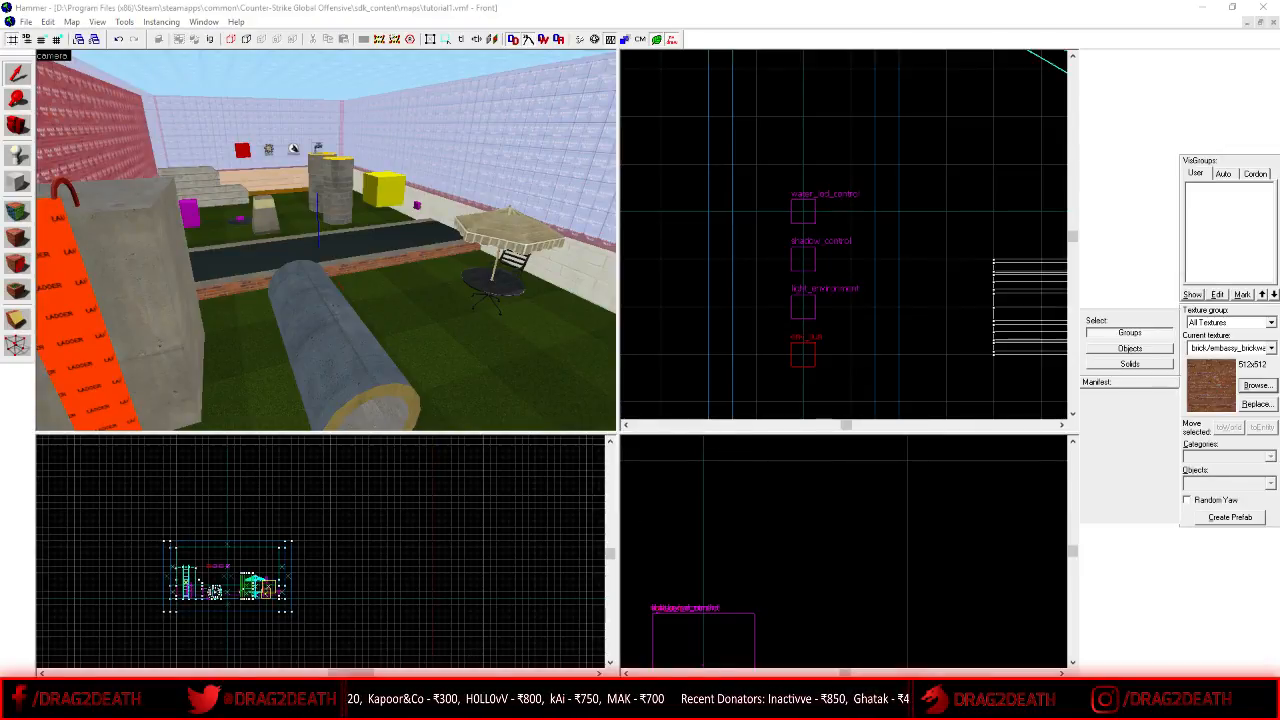
# - Launch Counter-Strike: Global Offensive and load the tutorial1 map through the developer console
pyautogui.rightClick(442, 705)
pyautogui.click(468, 368)
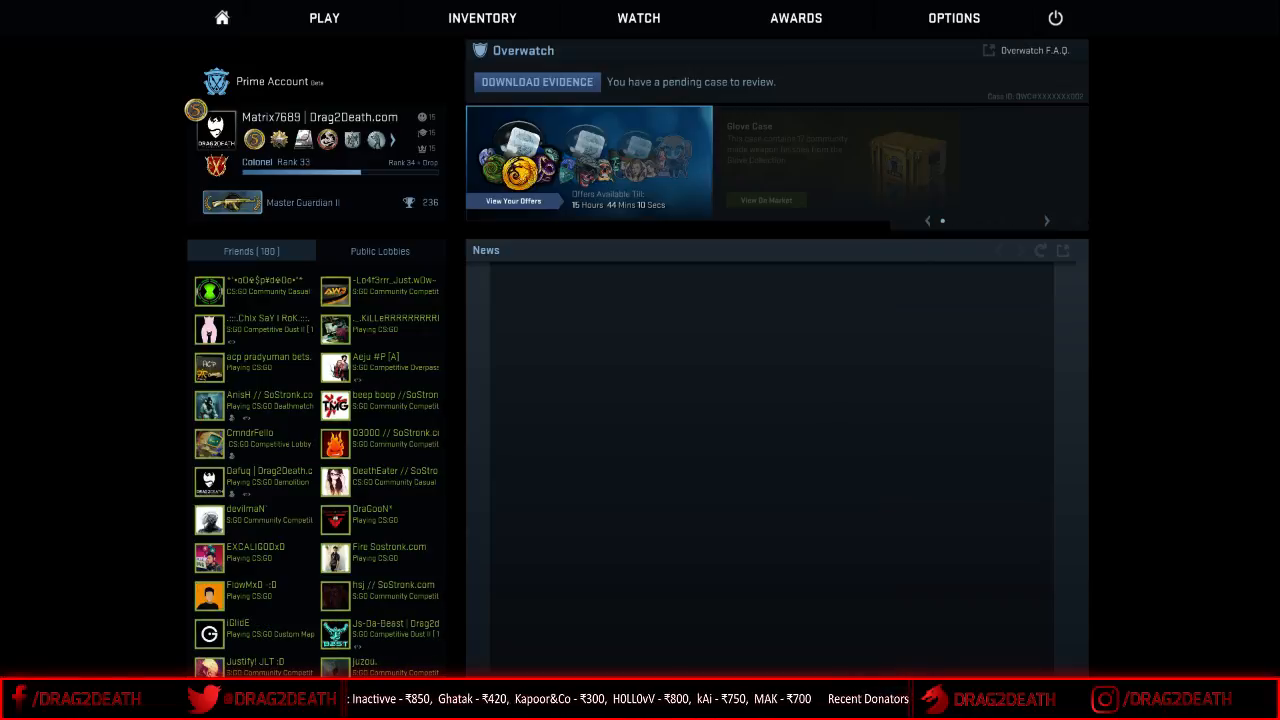
pyautogui.write('map')
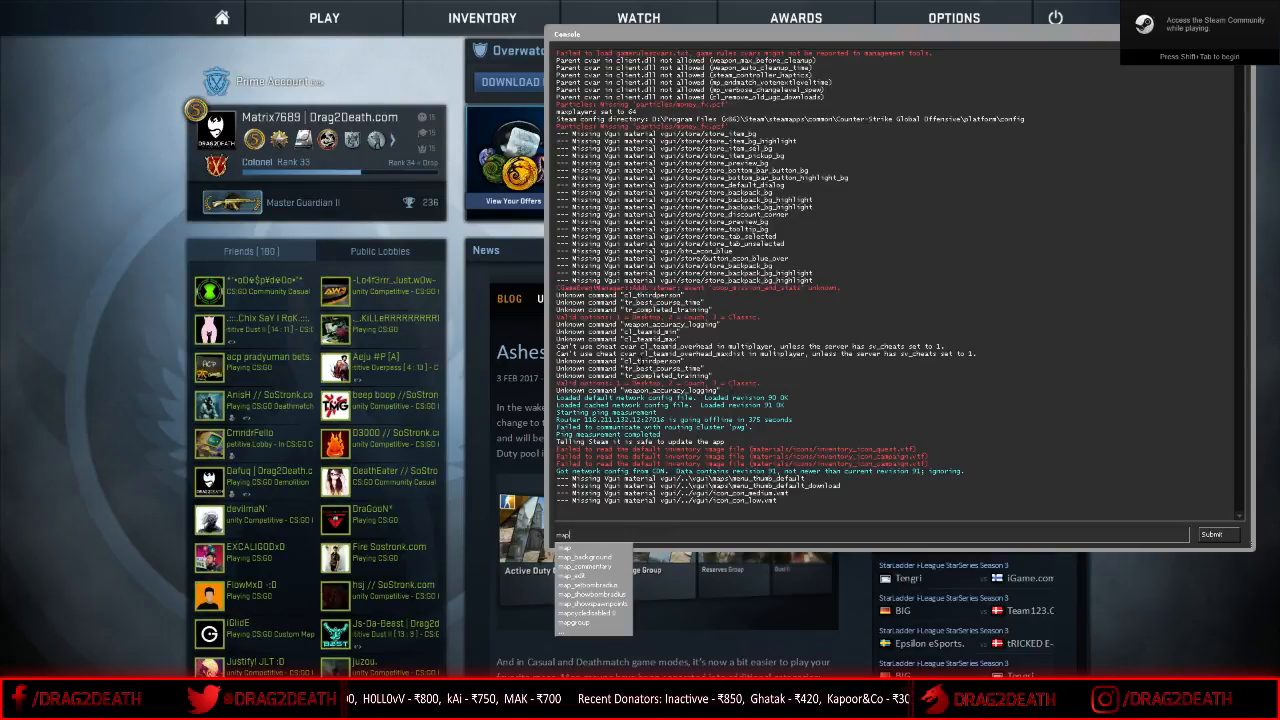
pyautogui.write('tutorial1')
pyautogui.press('Return')
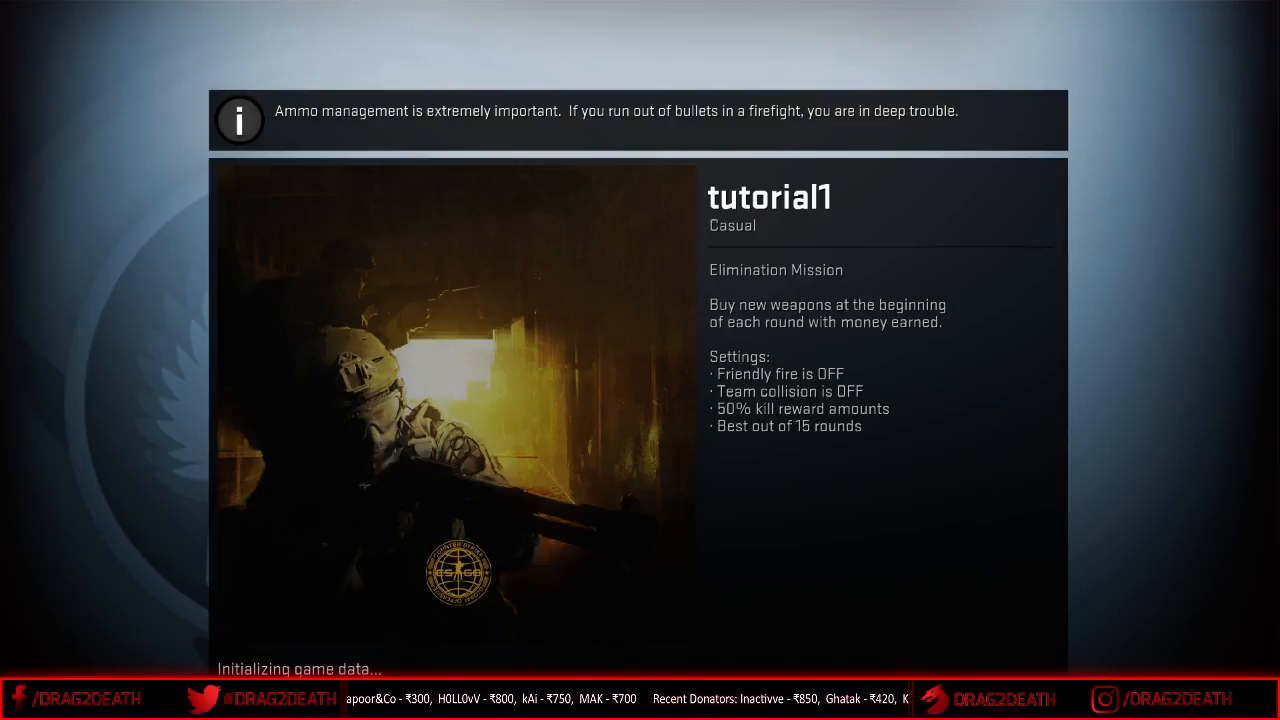
# - Join the Counter-Terrorists and pause the warmup timer through the developer console
pyautogui.press('space')
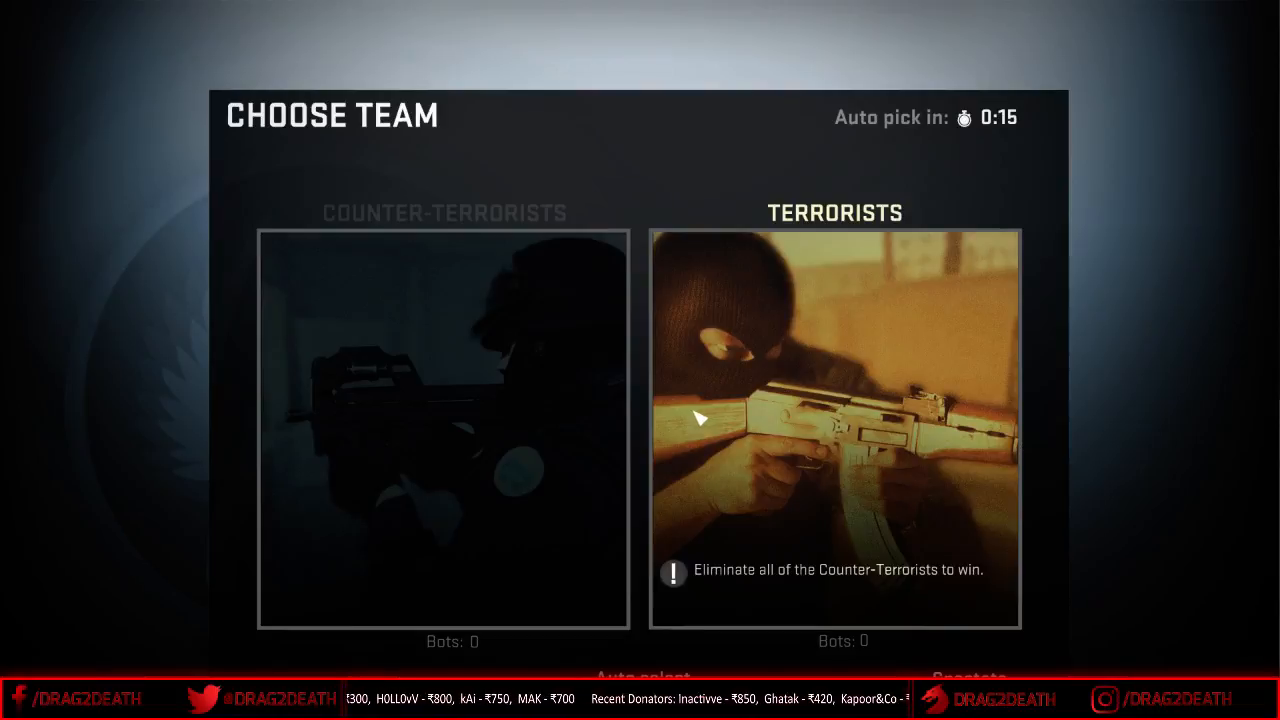
pyautogui.click(560, 420)
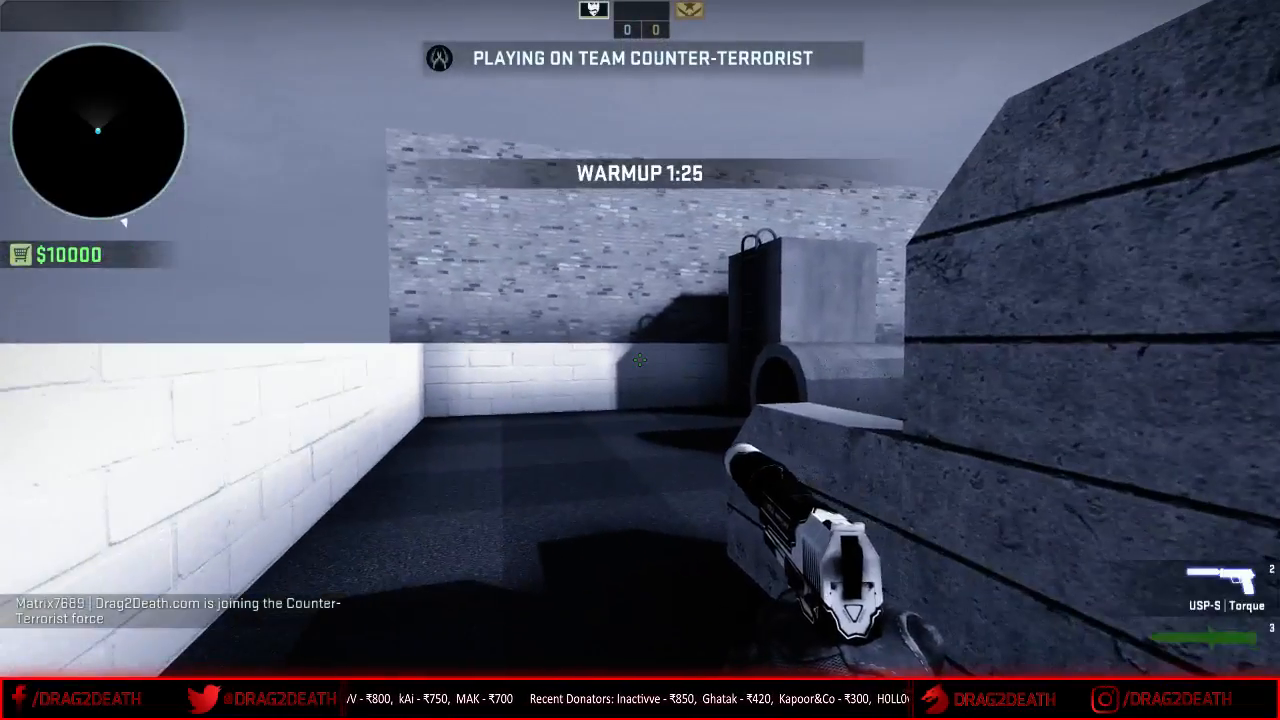
pyautogui.press('`')
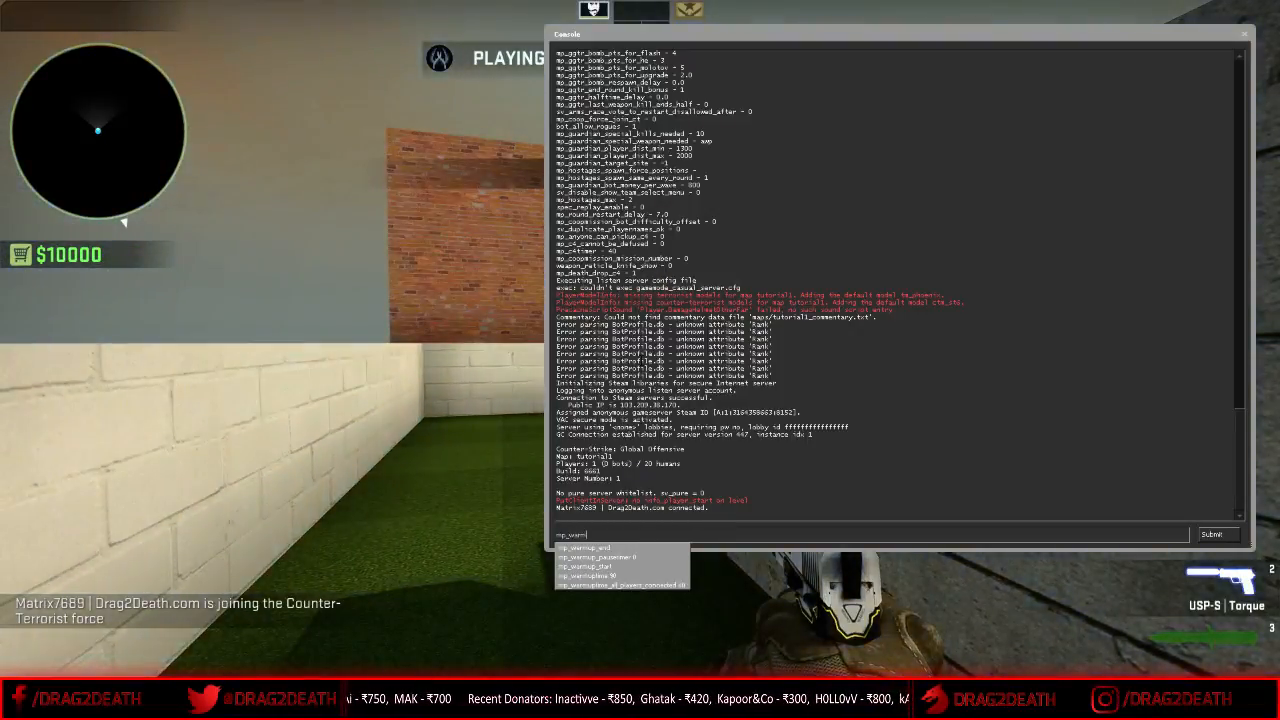
pyautogui.press('Return')
pyautogui.press('`')
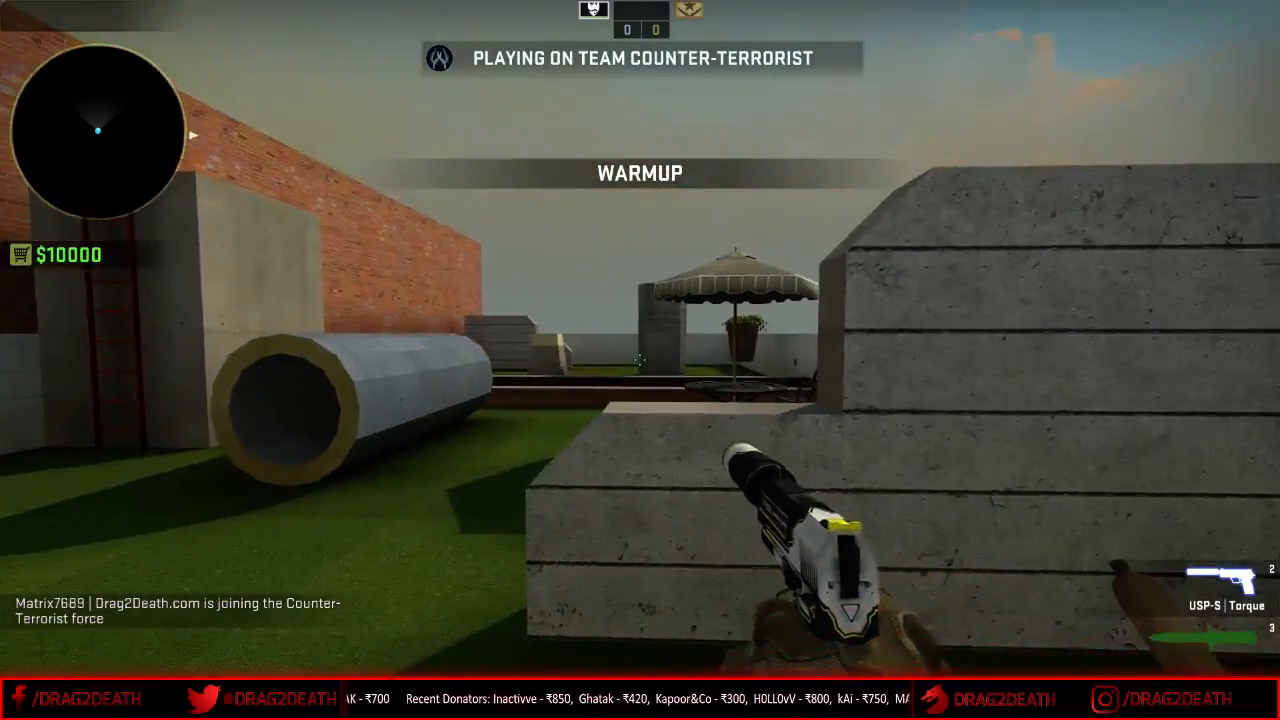
# - Examine the sky in-game and the sunlight and shadows on the ladder block and the brick wall
pyautogui.press('a')
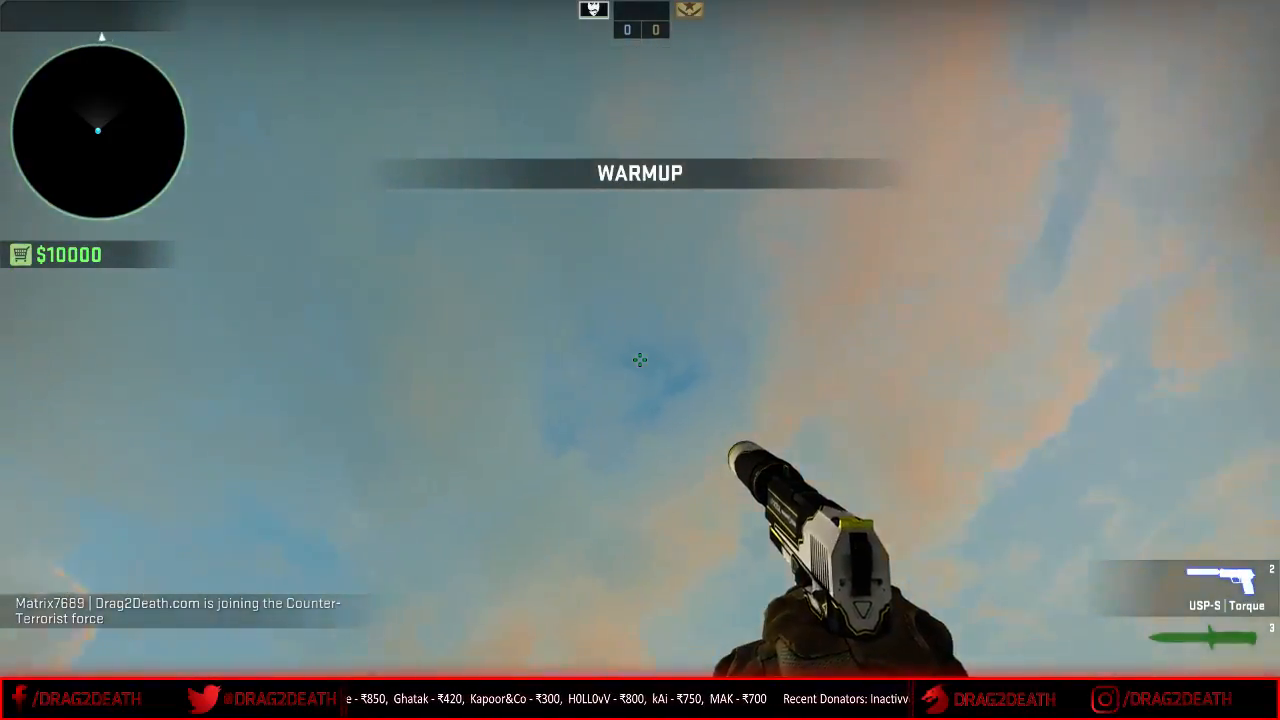
pyautogui.press('w')
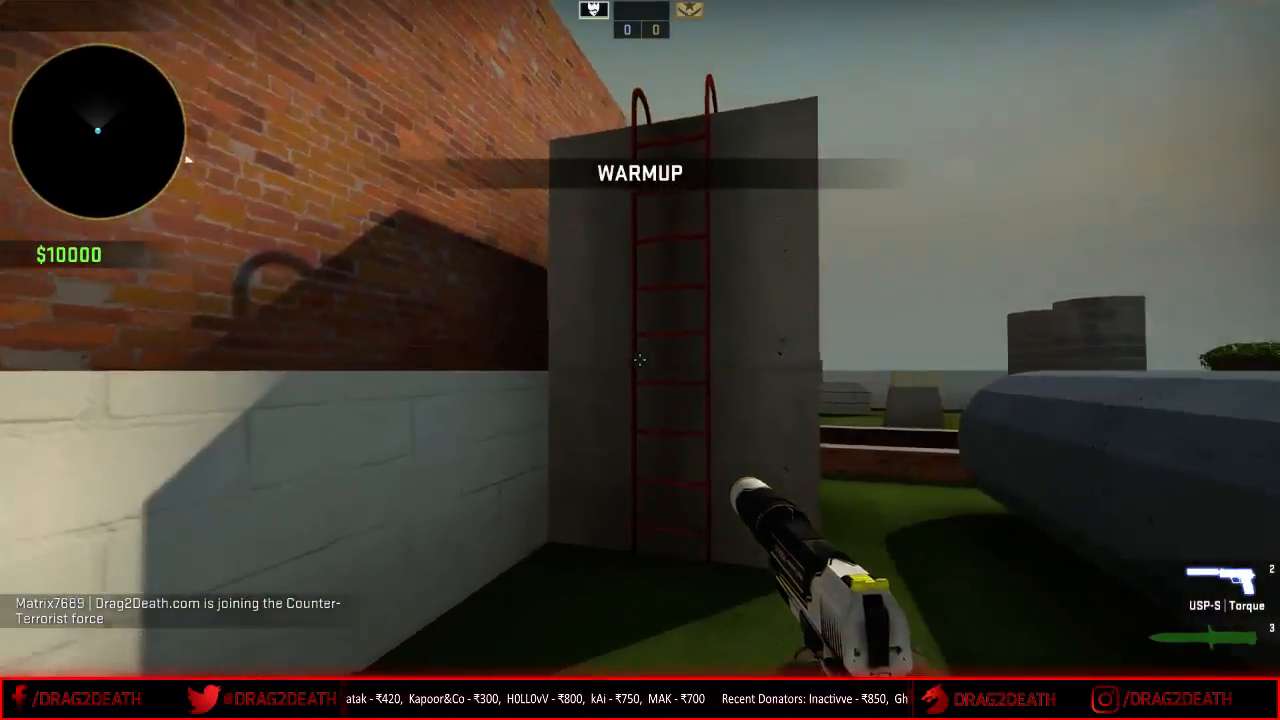
pyautogui.press('w')
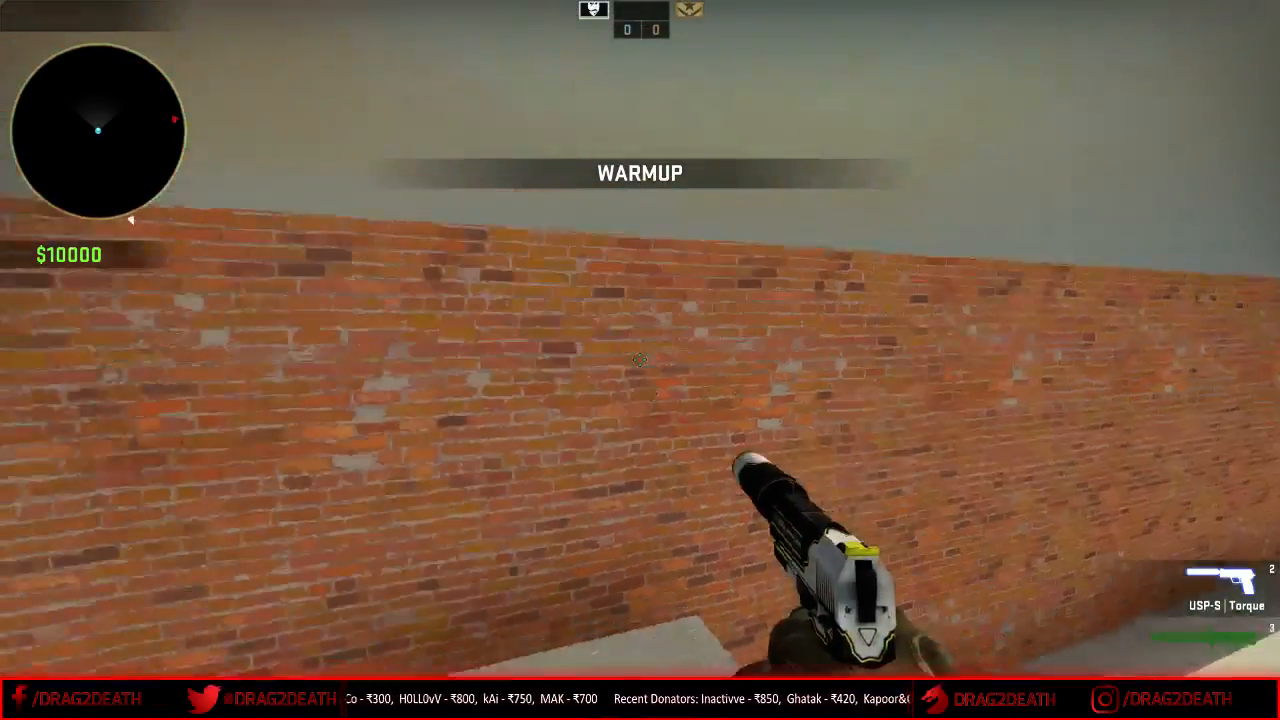
pyautogui.click(640, 360)
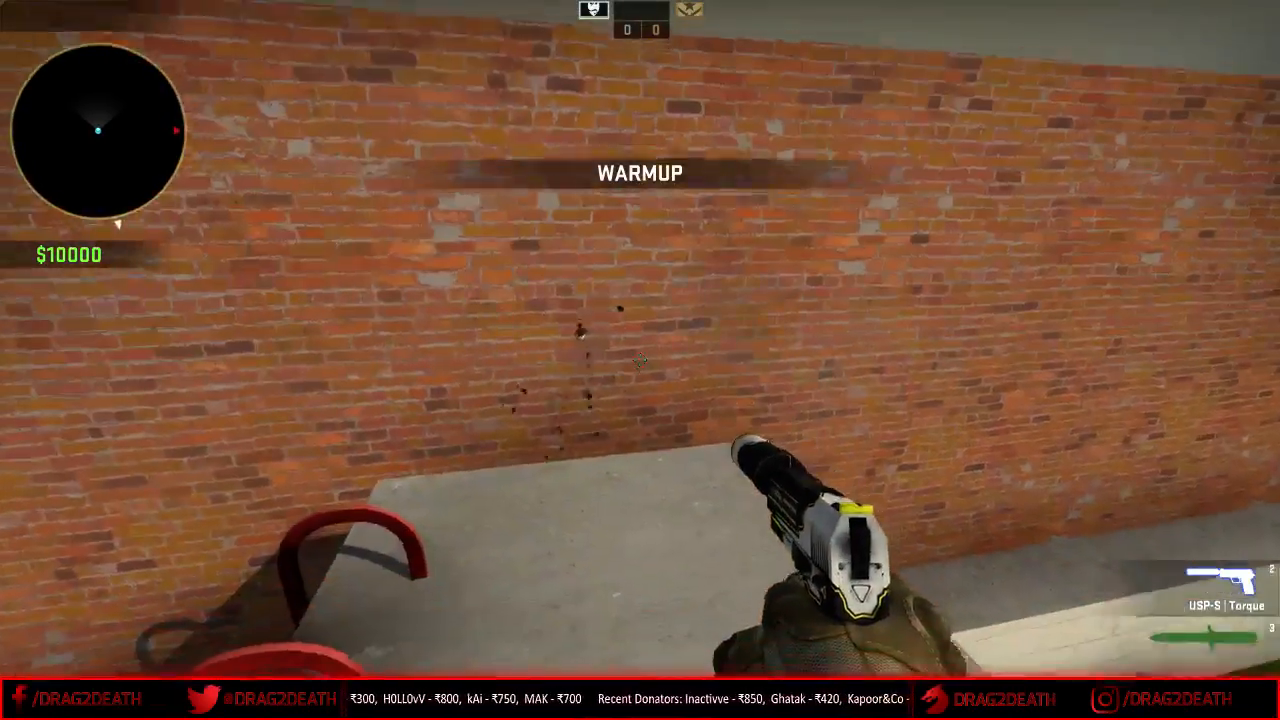
pyautogui.click(640, 360)
pyautogui.press('f')
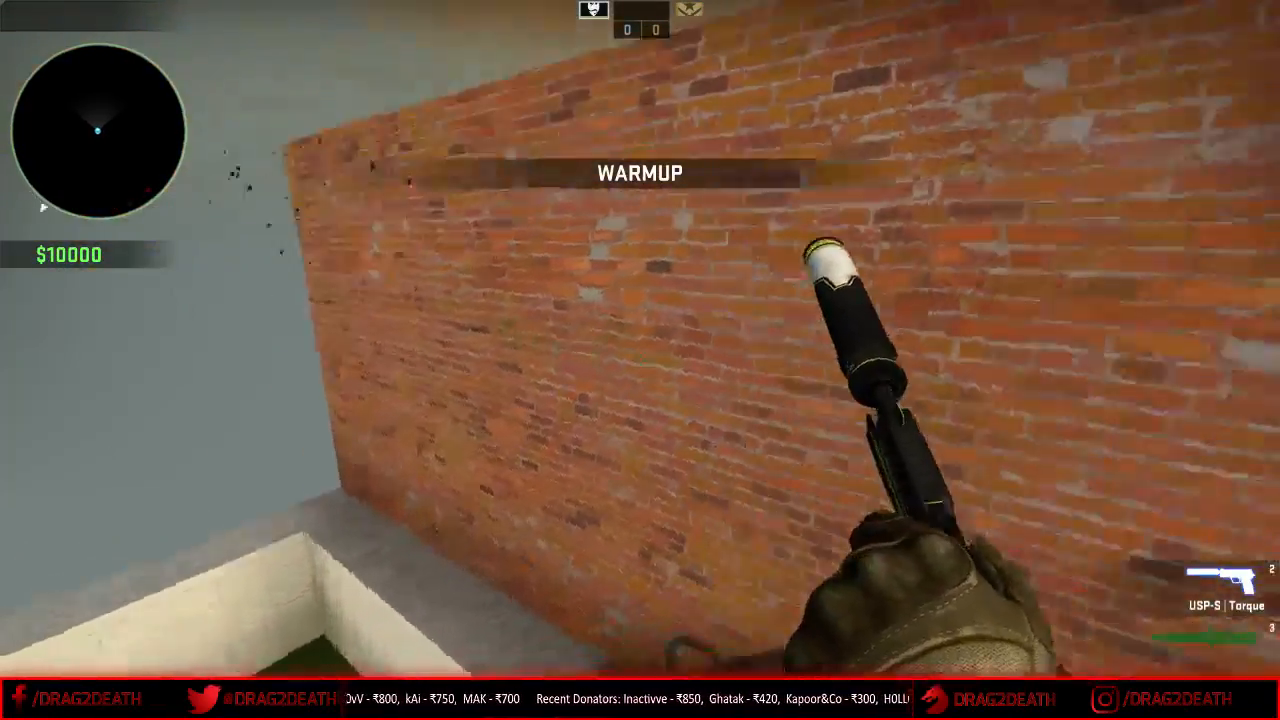
pyautogui.press('w')
pyautogui.press('w')
pyautogui.click(640, 360)
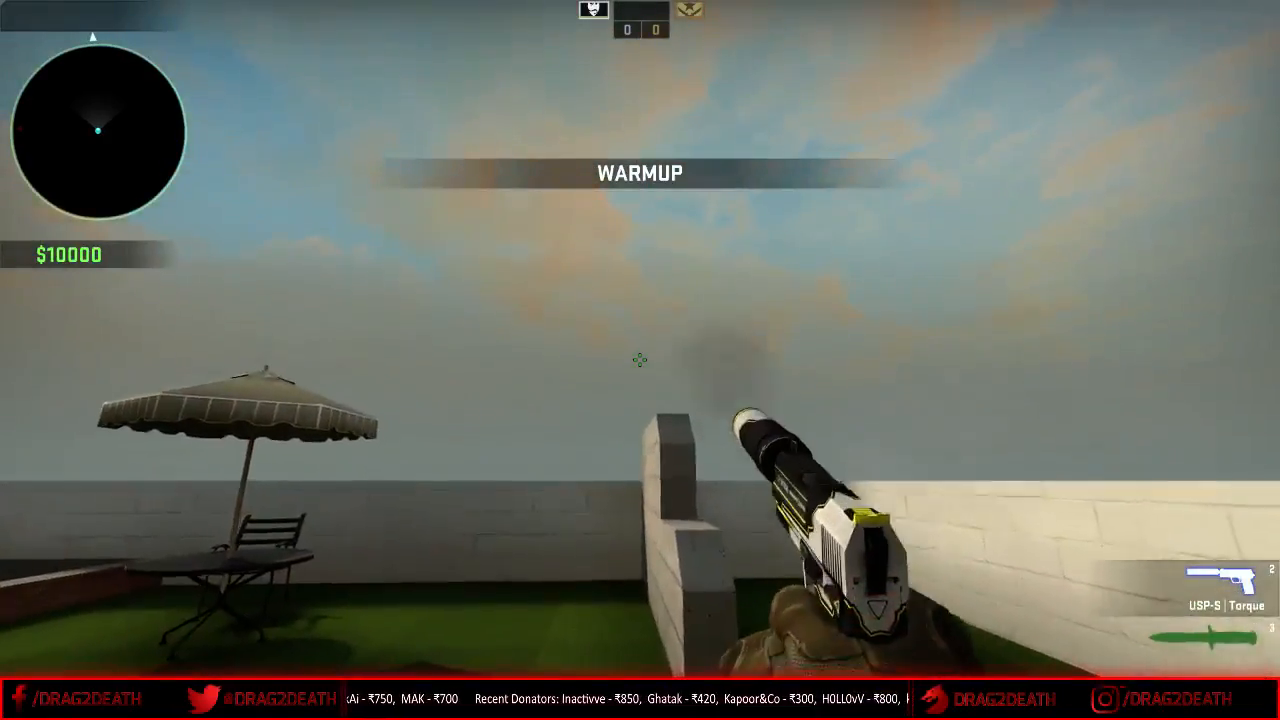
# - Walk across the map to examine the shadows around the umbrella table, the barrel area and the concrete pillars
pyautogui.press('w')
pyautogui.press('f')
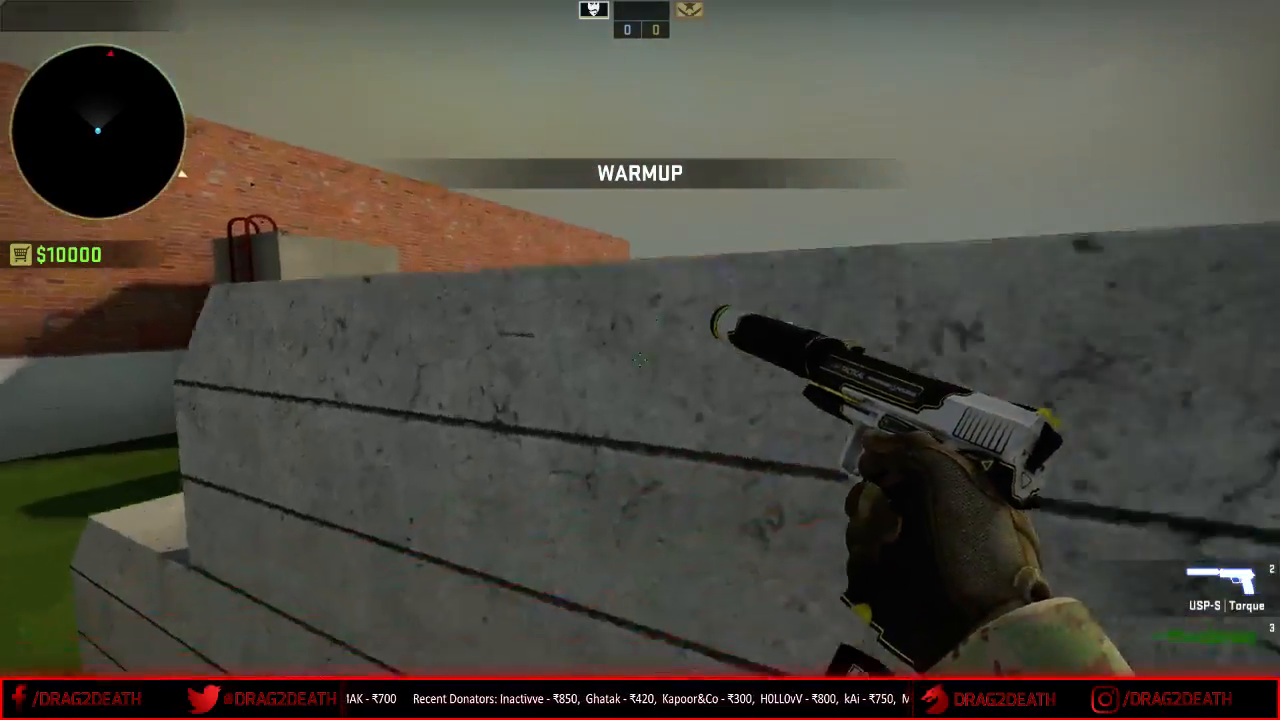
pyautogui.press('w')
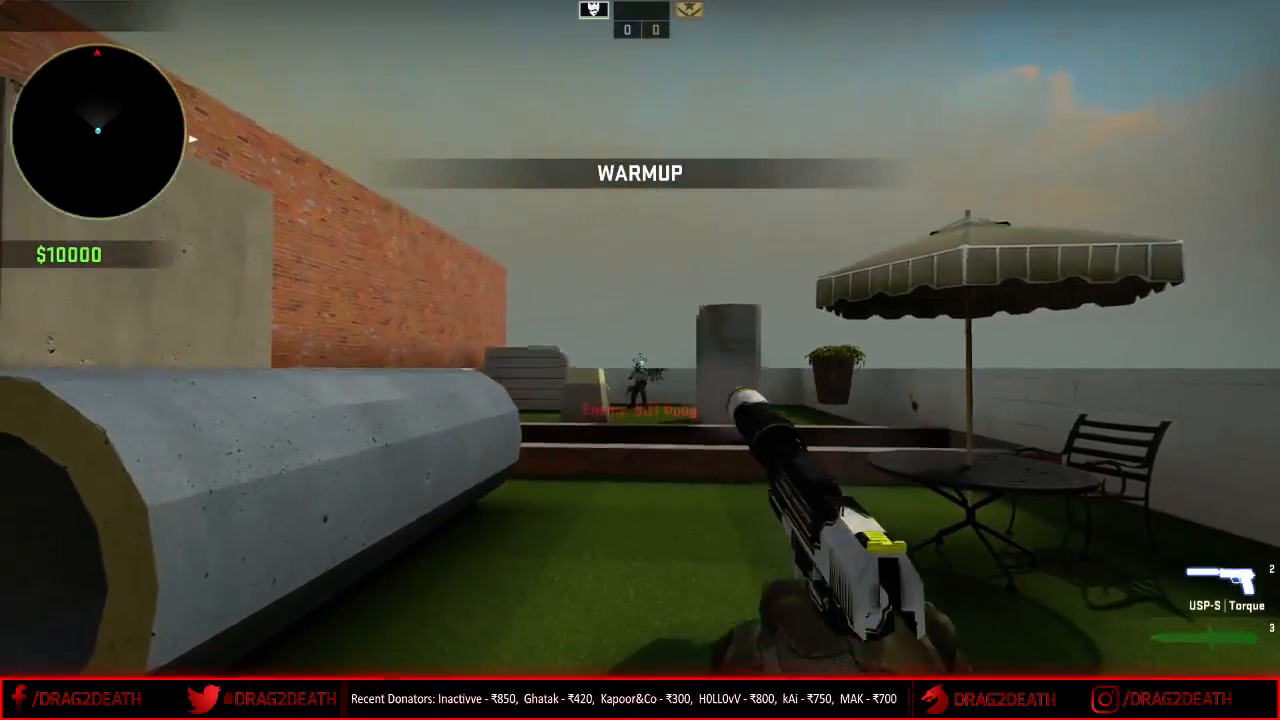
pyautogui.press('w')
pyautogui.press('f')
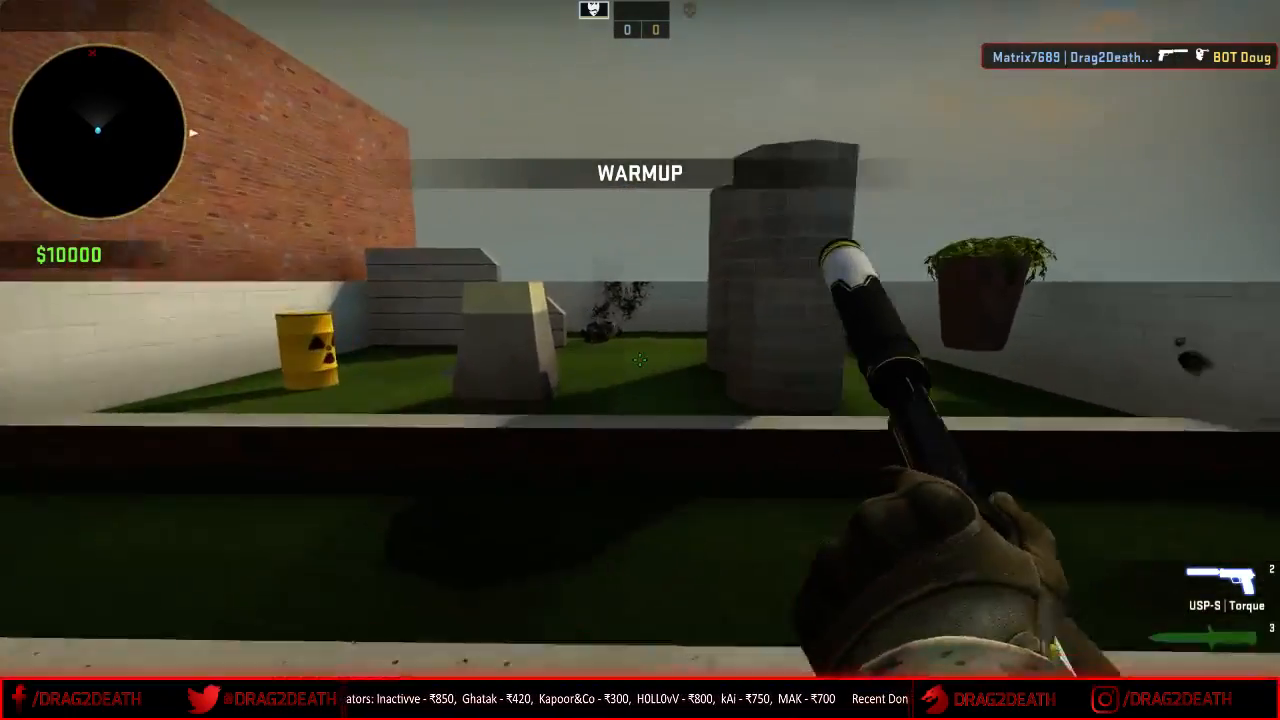
pyautogui.press('w')
pyautogui.press('w')
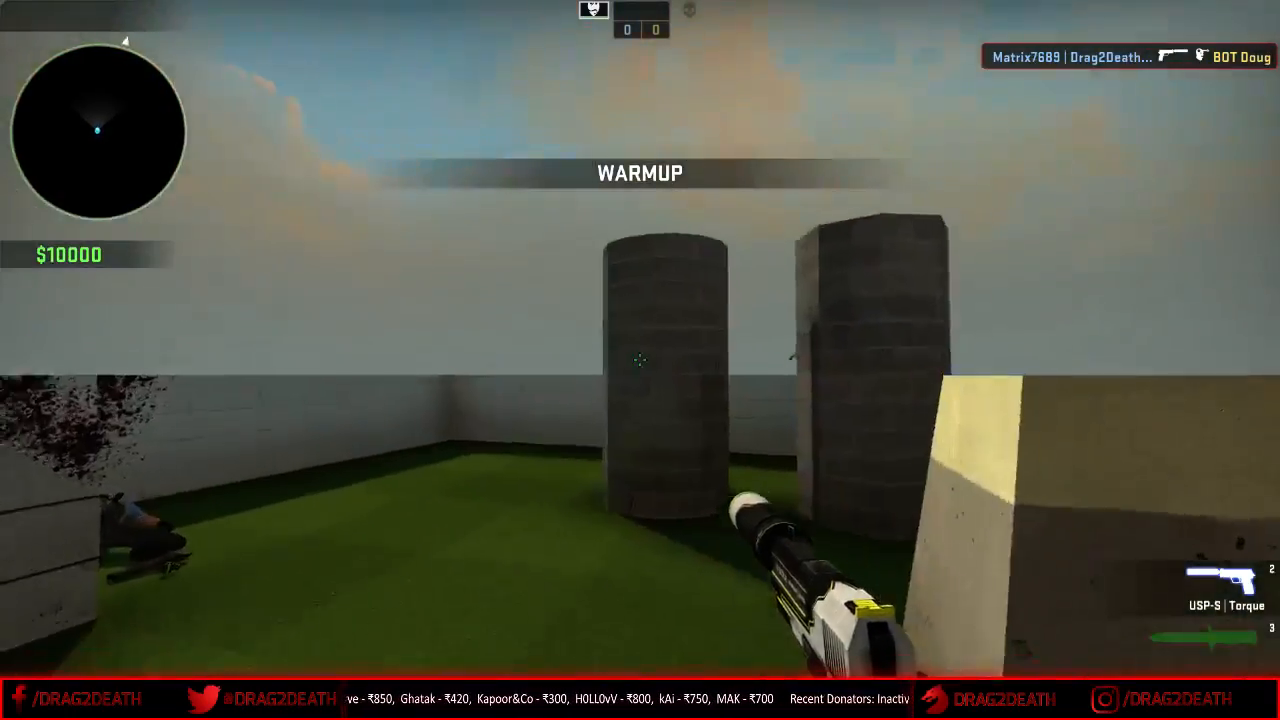
pyautogui.press('w')
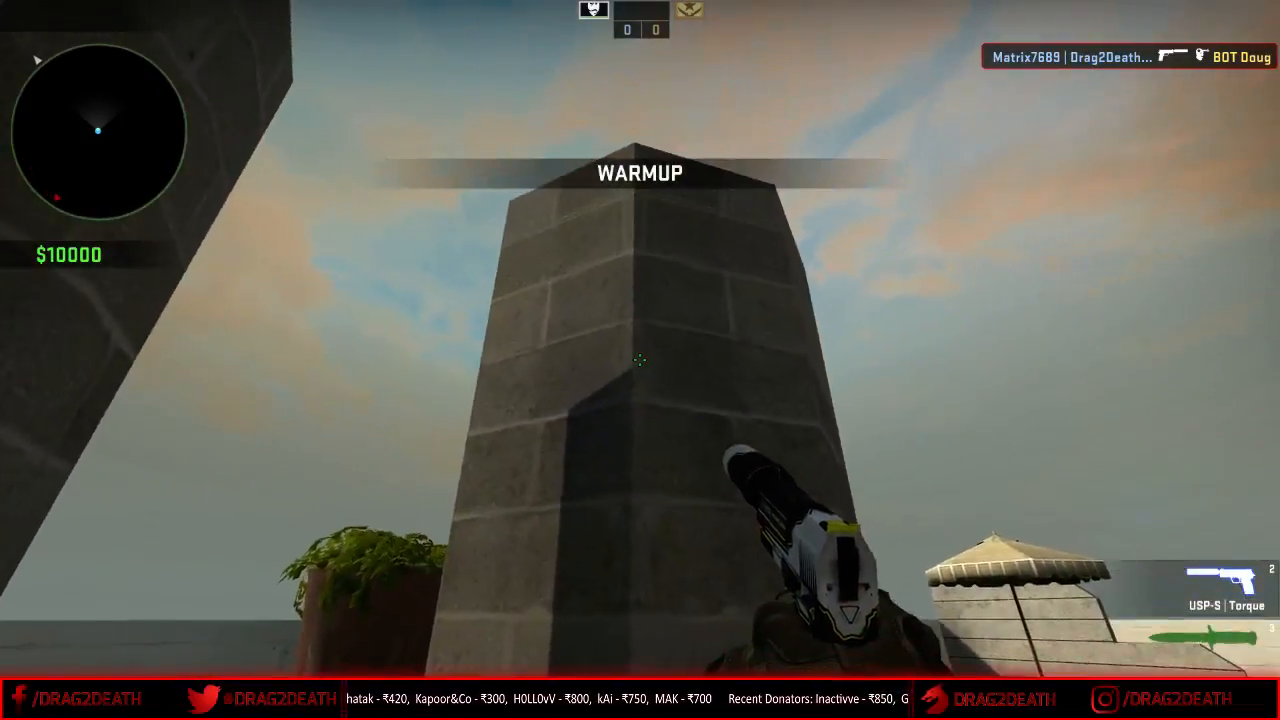
# - Walk from the concrete pillars past the ladder block and examine the shadows on the brick wall and around the pipe
pyautogui.press('a')
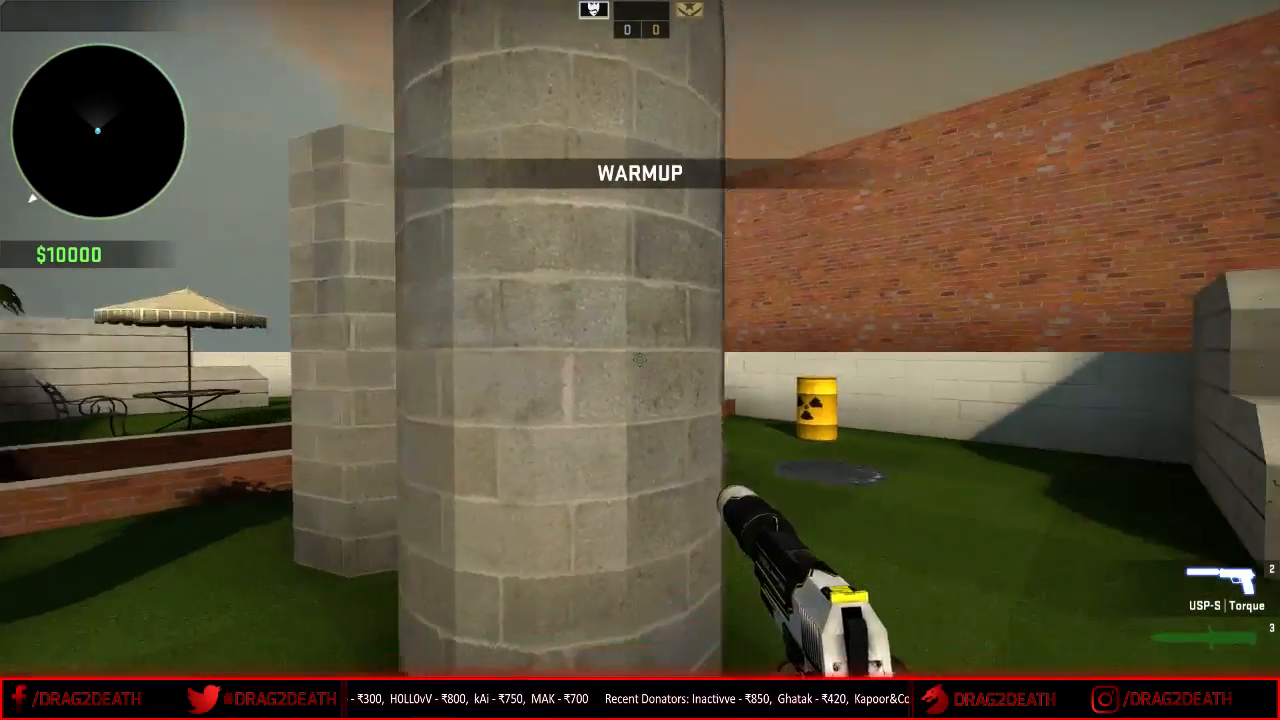
pyautogui.press('a')
pyautogui.press('a')
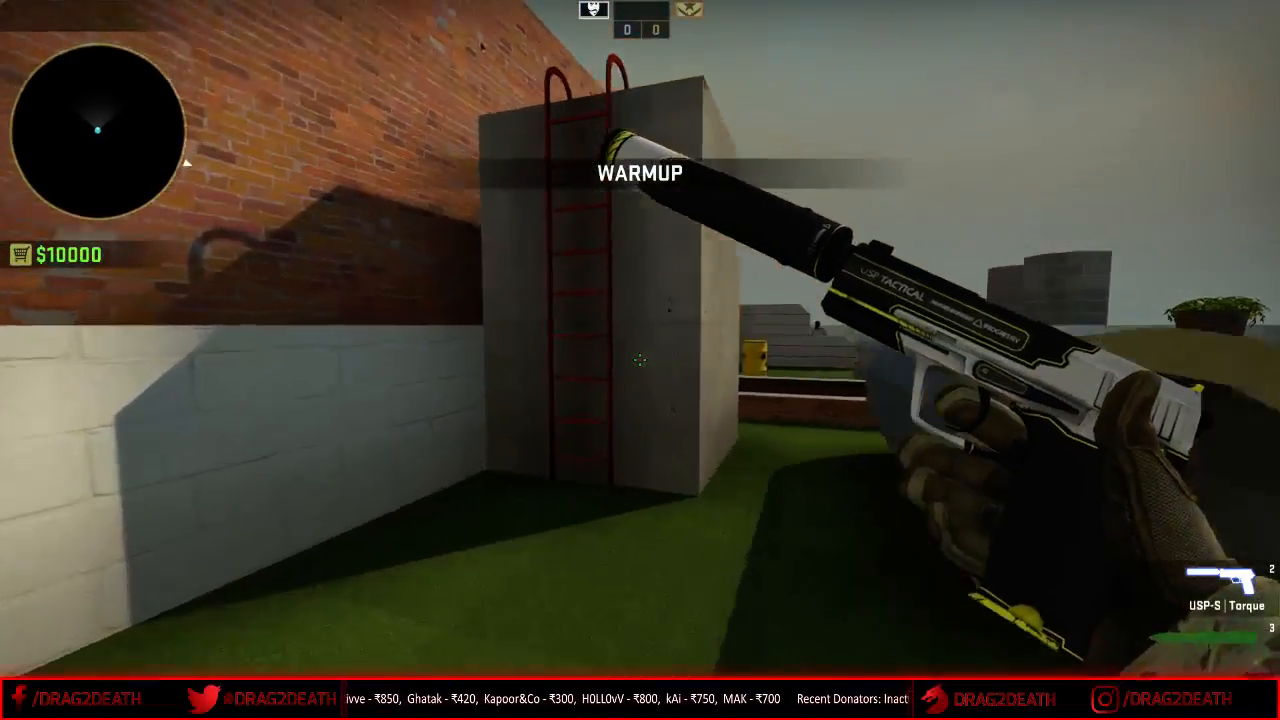
pyautogui.press('w')
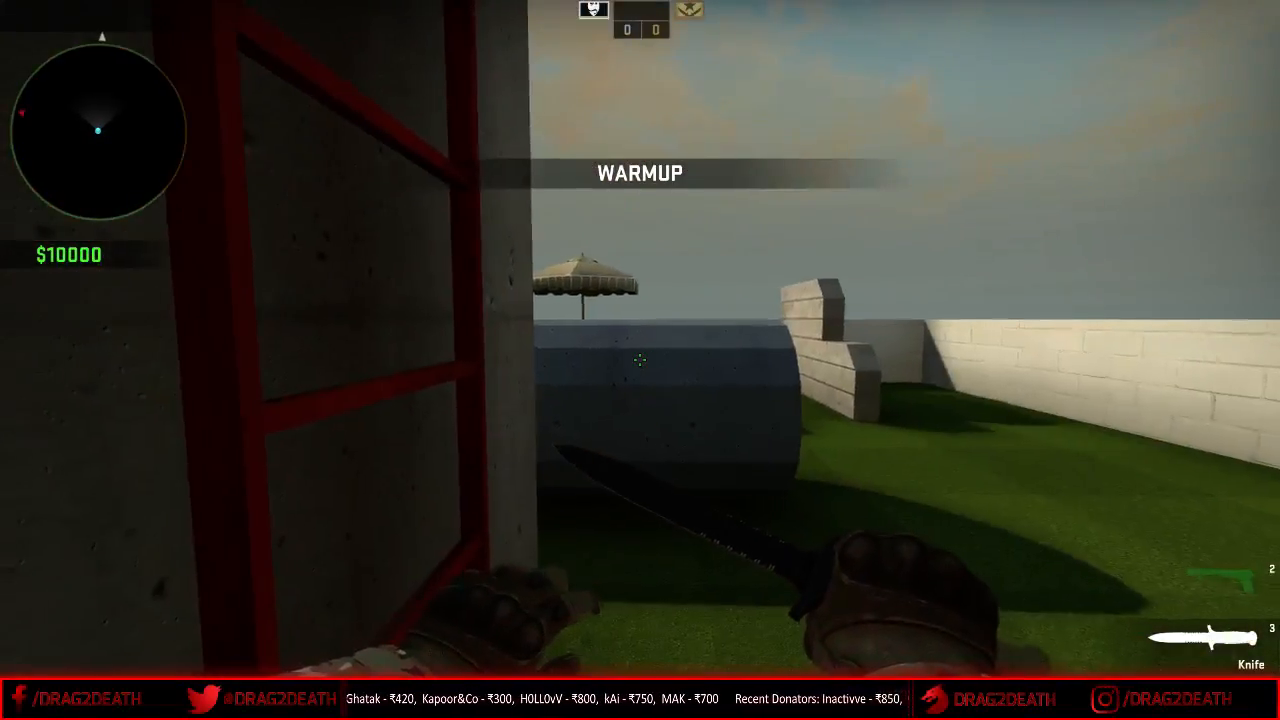
pyautogui.press('w')
pyautogui.press('f')
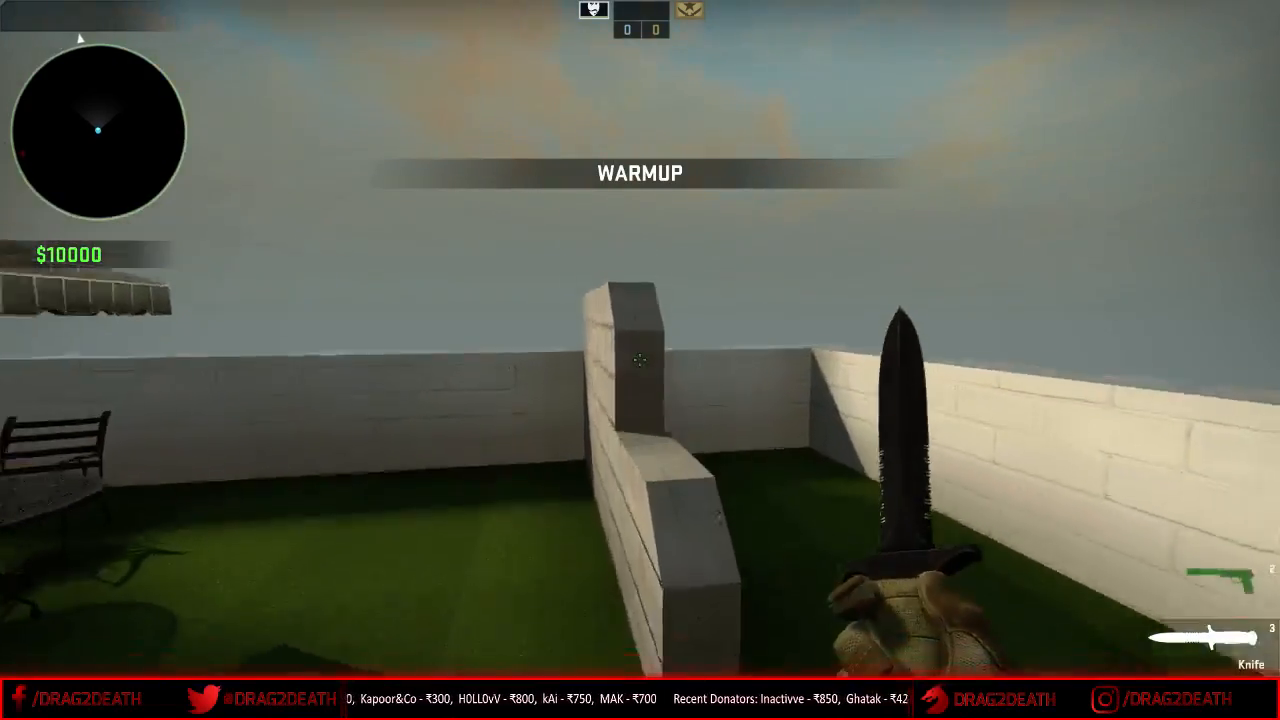
pyautogui.press('w')
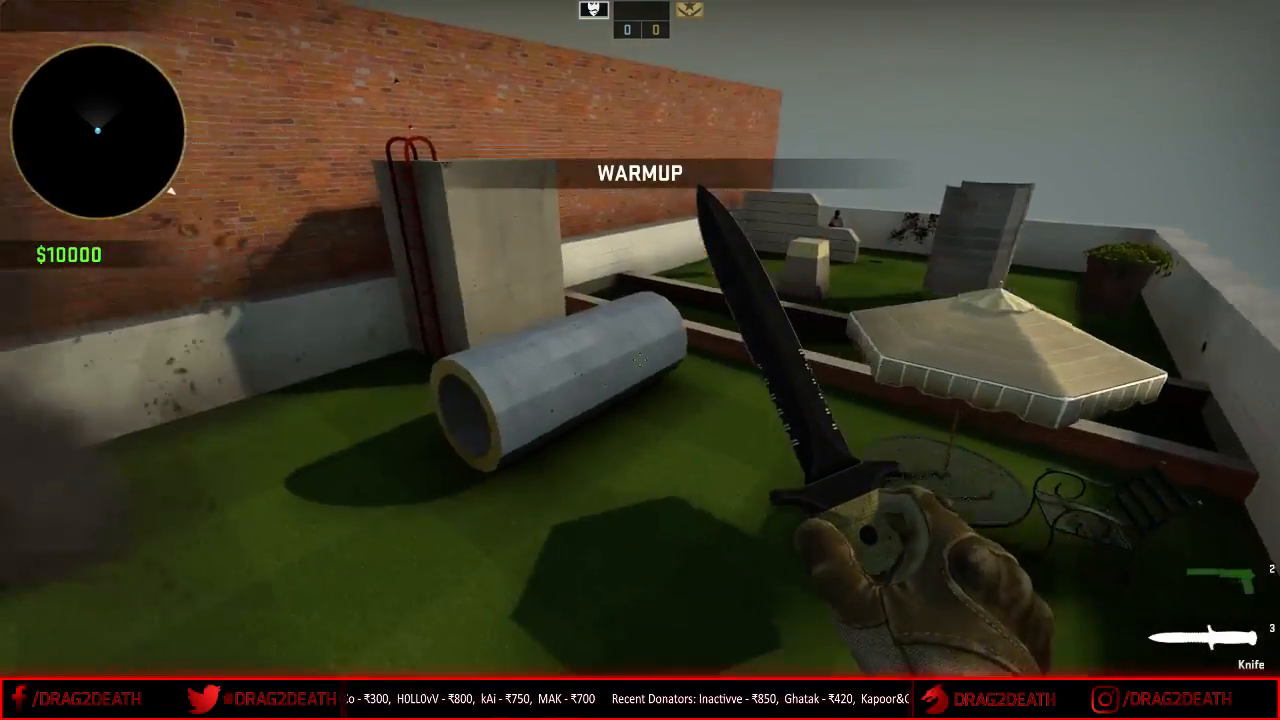
# - Climb the ladder block and examine the shadows its rails cast on the concrete top
pyautogui.press('2')
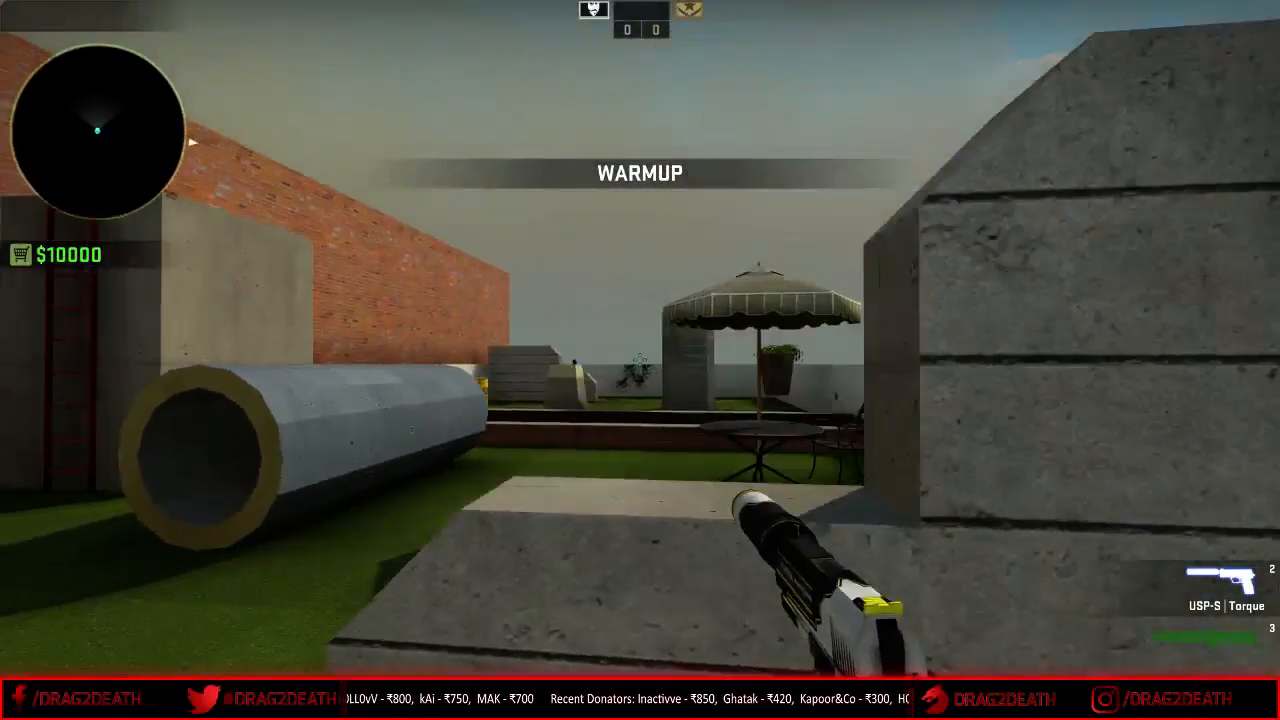
pyautogui.press('a')
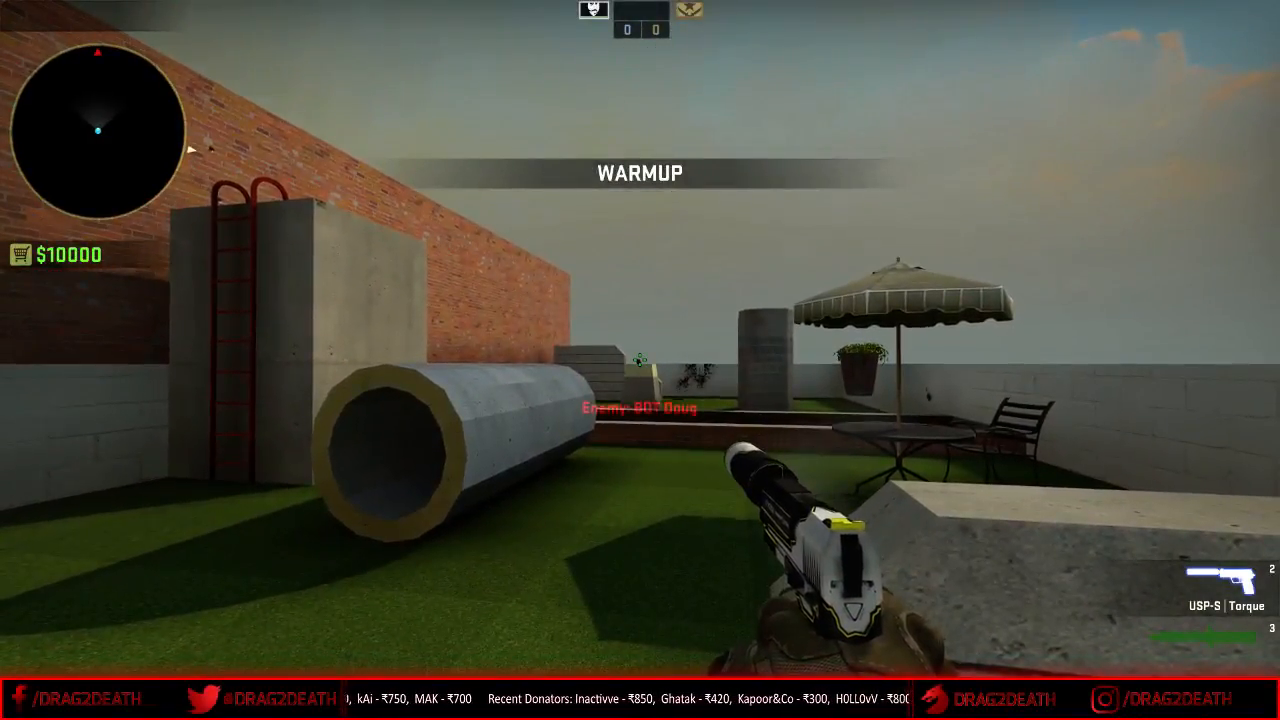
pyautogui.press('w')
pyautogui.press('f')
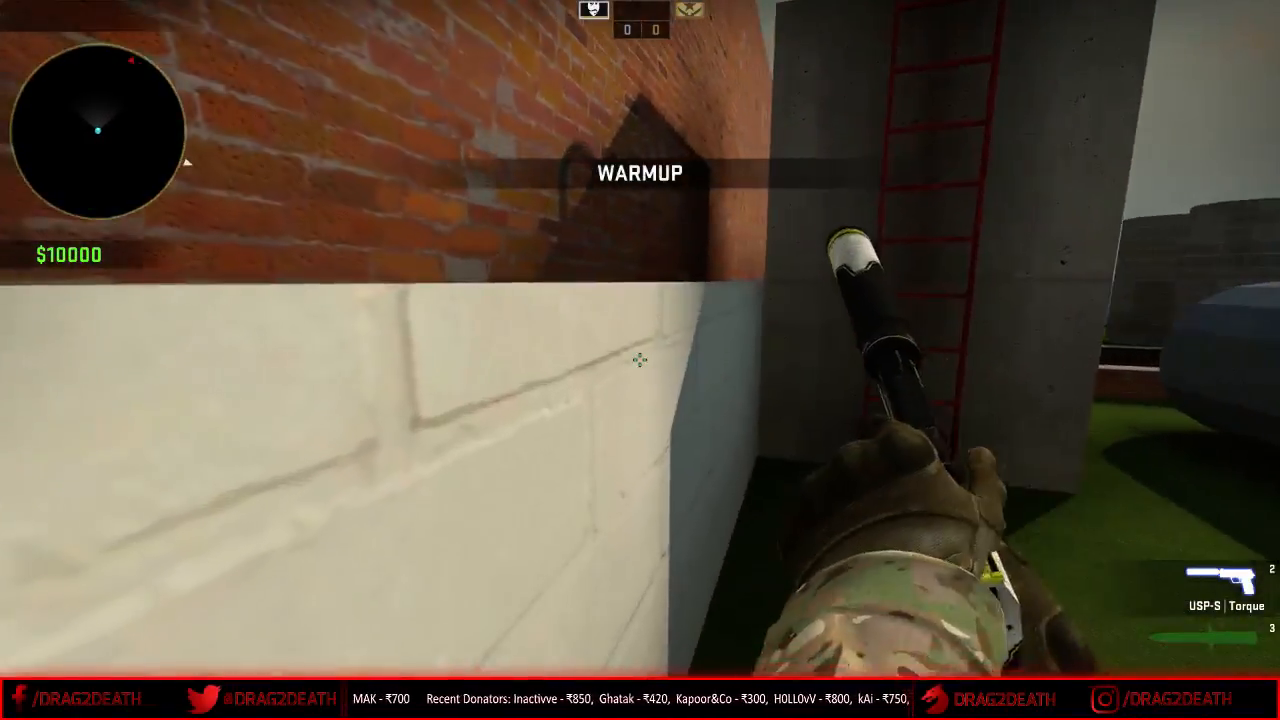
pyautogui.press('w')
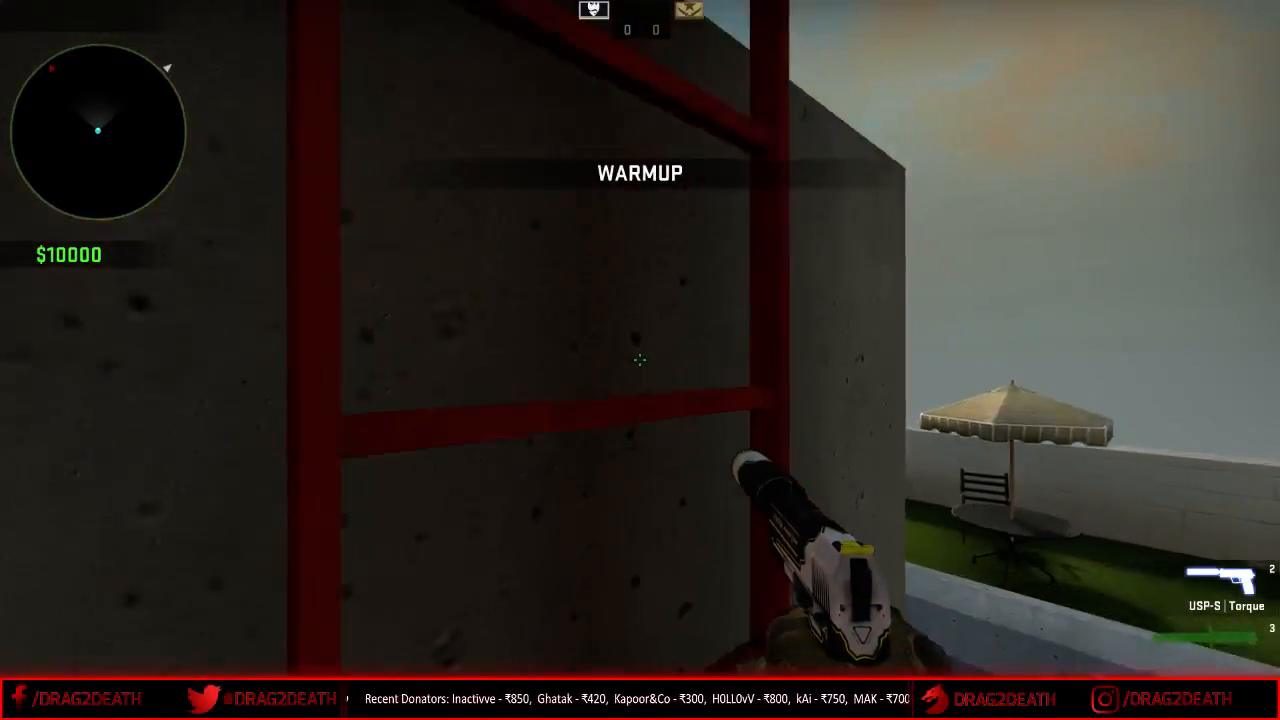
pyautogui.press('w')
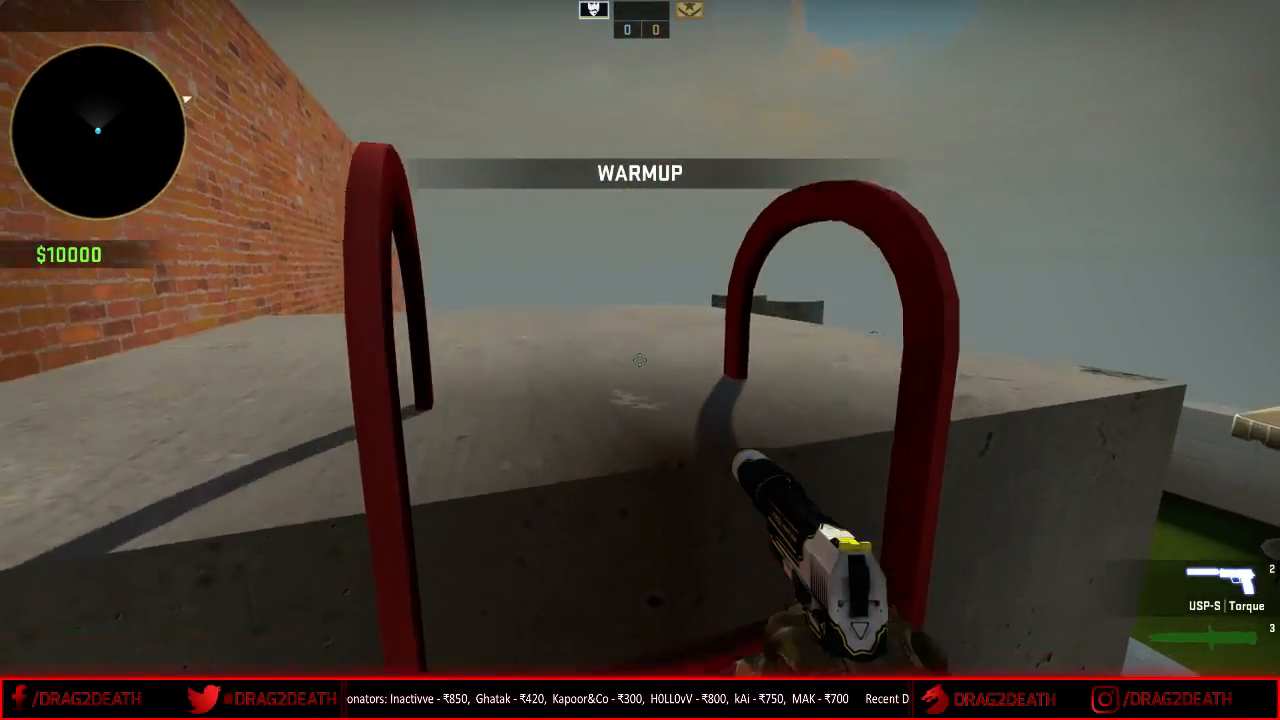
pyautogui.press('w')
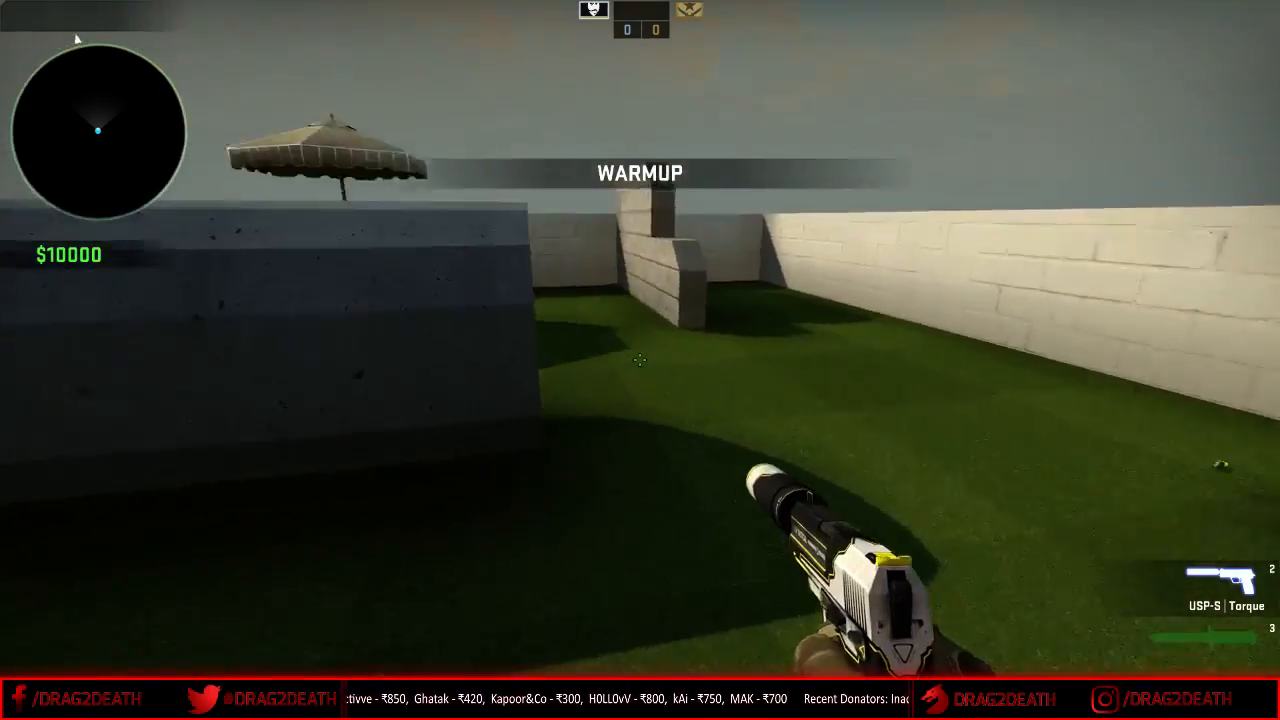
# - Move around the stepped concrete barrier to examine its shading and shoot the enemy bot near the pipe
pyautogui.press('d')
pyautogui.press('w')
pyautogui.press('d')
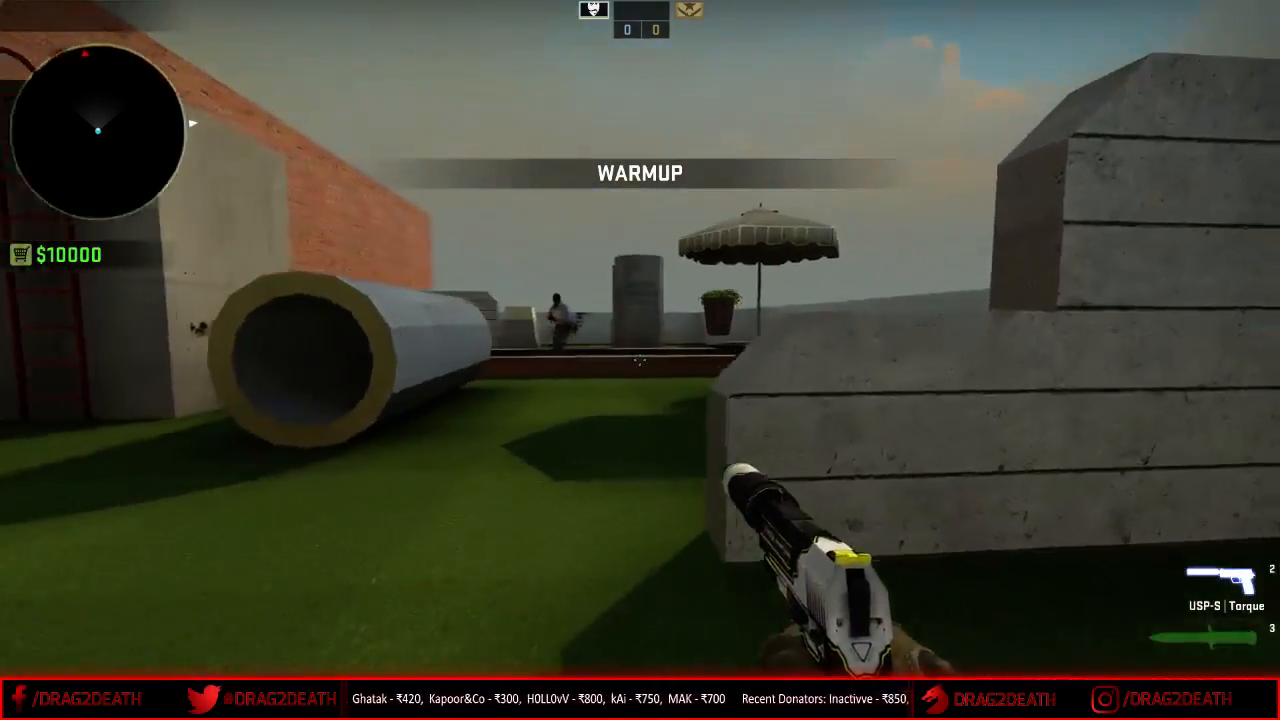
pyautogui.press('w')
pyautogui.press('w')
pyautogui.press('d')
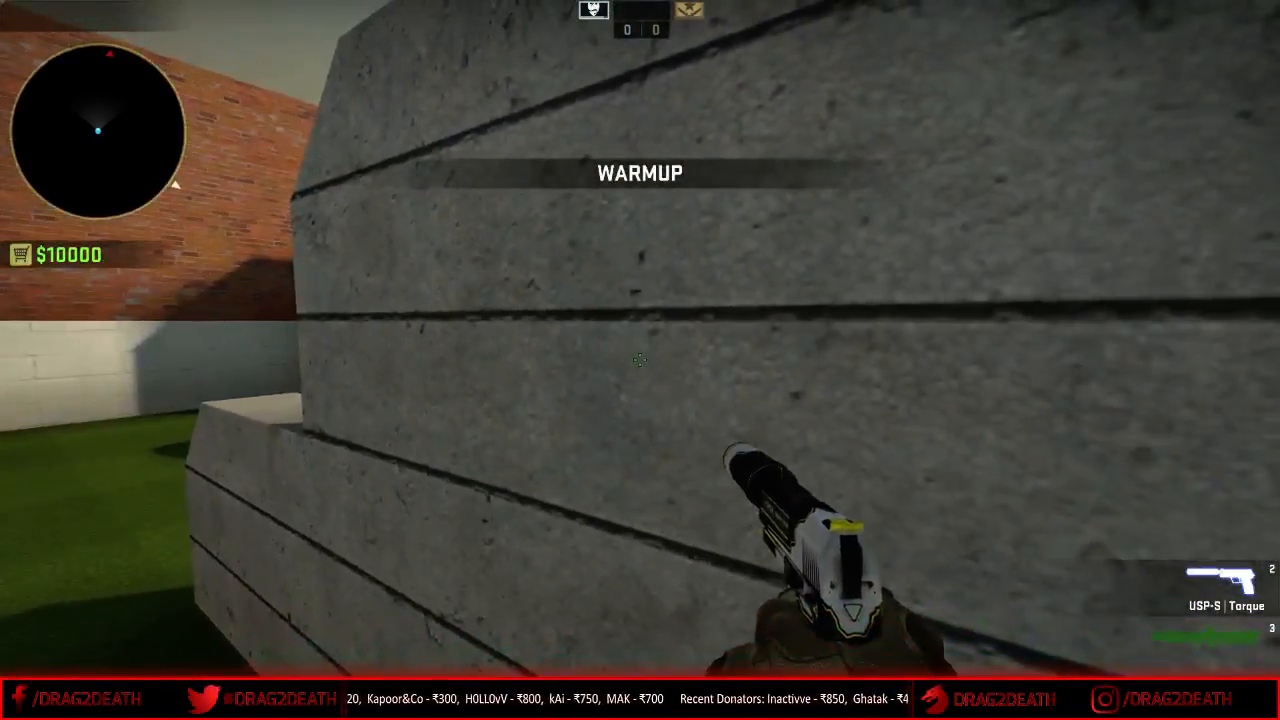
pyautogui.press('a')
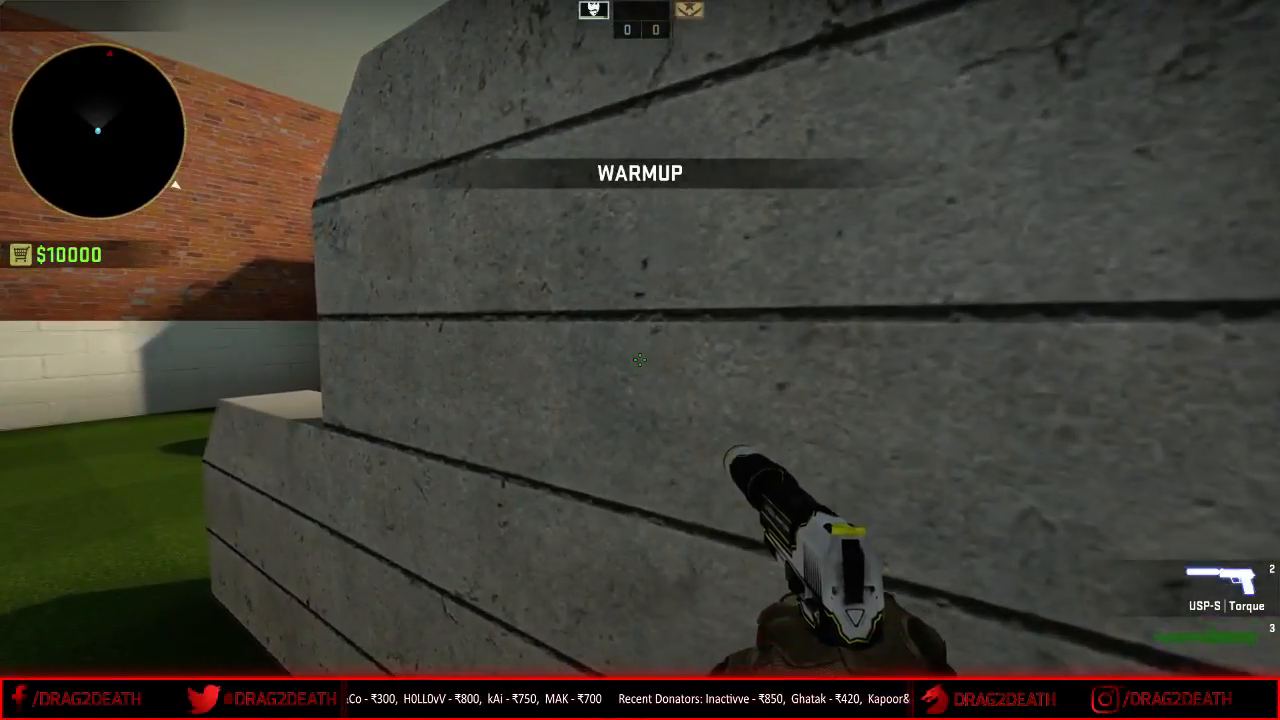
pyautogui.press('a')
pyautogui.click(640, 360)
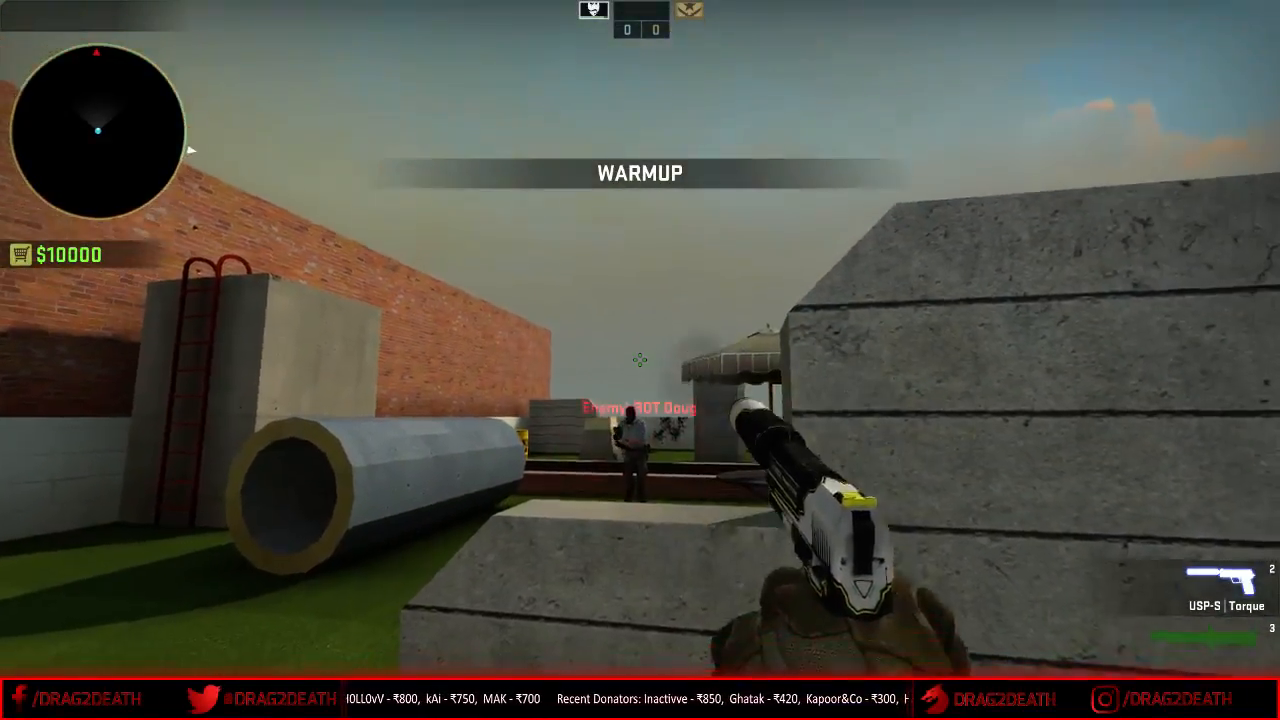
pyautogui.press('d')
pyautogui.press('3')
pyautogui.press('2')
pyautogui.press('a')
pyautogui.click(640, 360)
# - Remove the bot from tutorial1 with bot_kick in the developer console and walk past the pipe to the planter
pyautogui.press('`')
pyautogui.write('bot_kick')
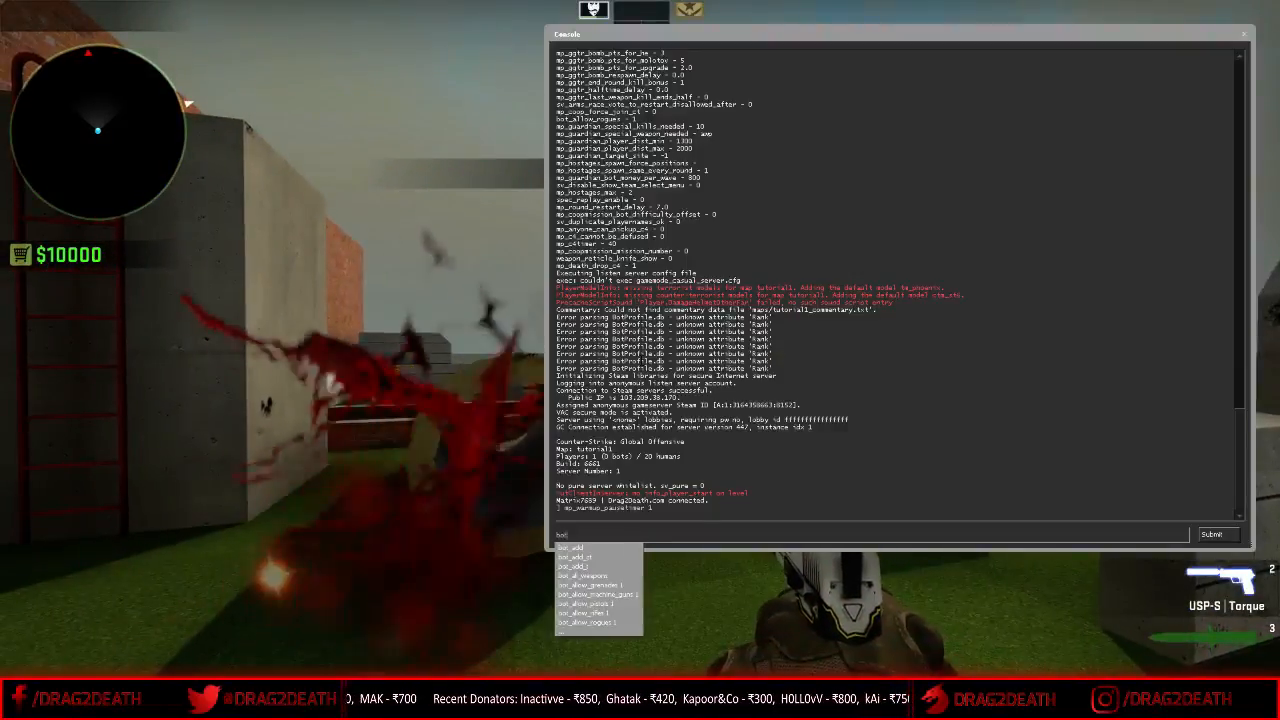
pyautogui.press('Return')
pyautogui.press('`')
pyautogui.press('d')
pyautogui.press('w')
pyautogui.press('w')
pyautogui.press('f')
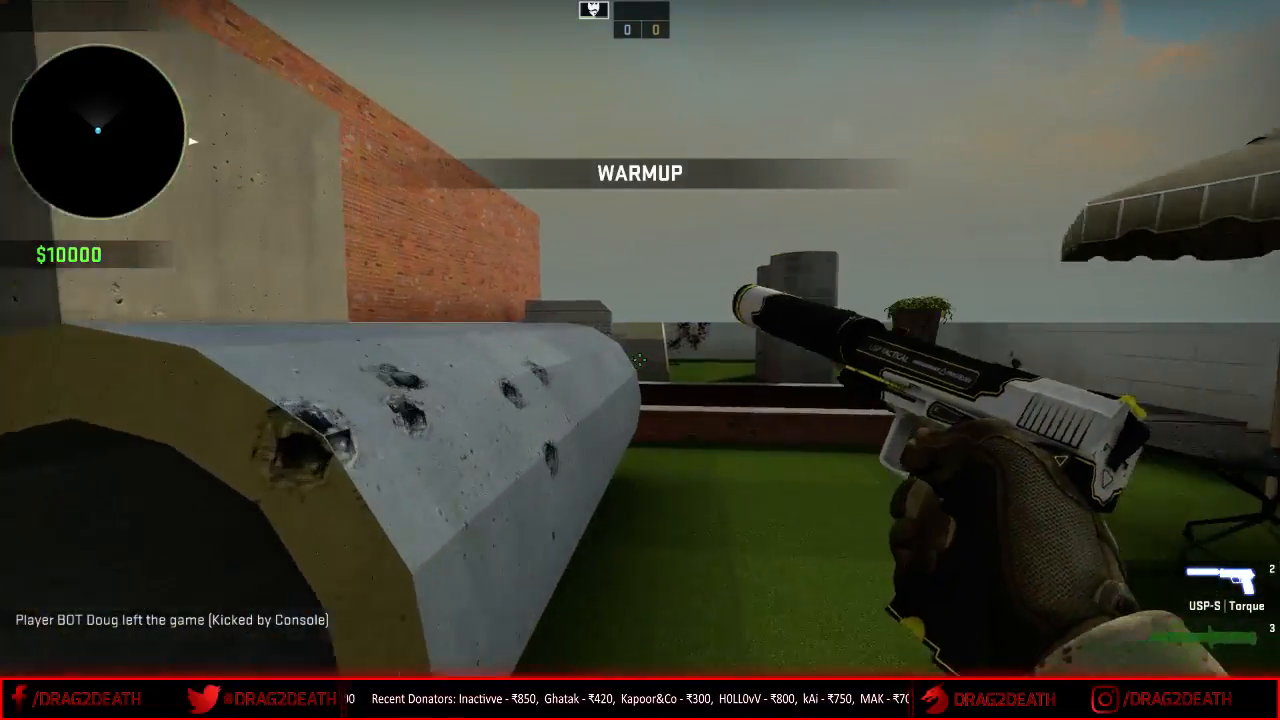
# - Switch to the awp_taj_vd2d map by running changelevel in the developer console
pyautogui.press('`')
pyautogui.write('change awp_in_d')
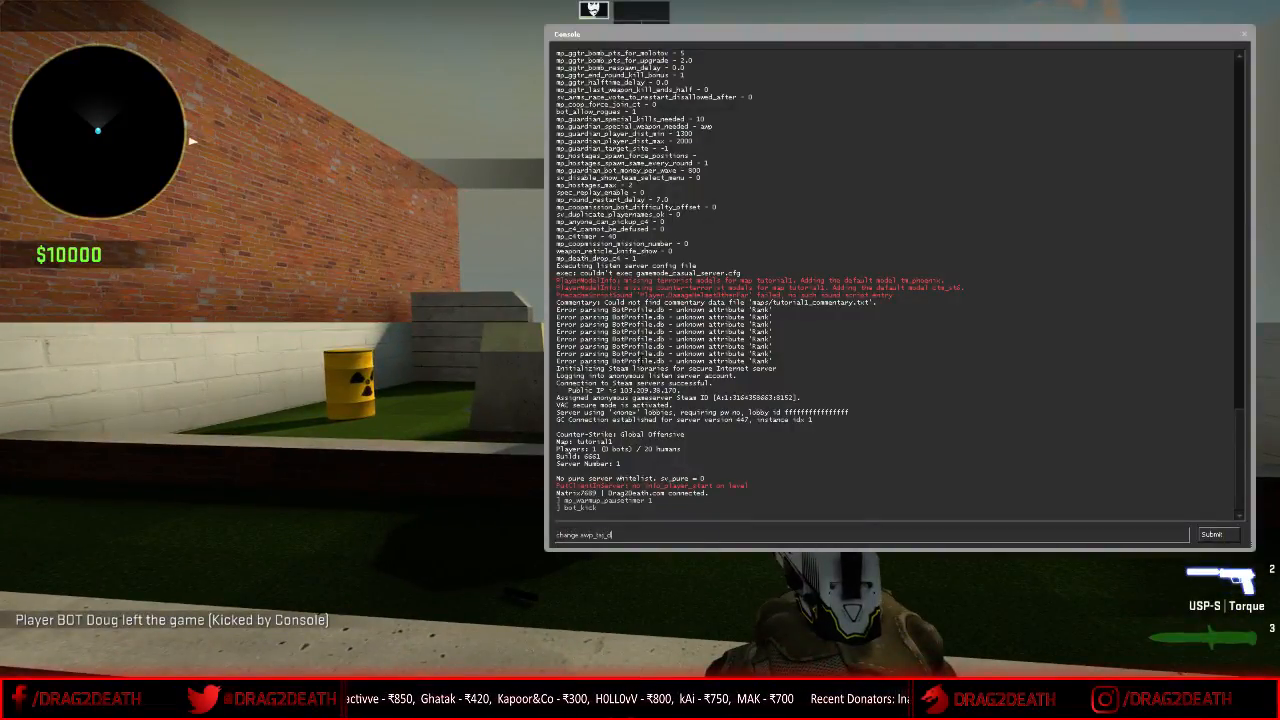
pyautogui.press('BackSpace')
pyautogui.press('BackSpace')
pyautogui.press('BackSpace')
pyautogui.press('BackSpace')
pyautogui.press('BackSpace')
pyautogui.press('BackSpace')
pyautogui.press('BackSpace')
pyautogui.press('BackSpace')
pyautogui.press('BackSpace')
pyautogui.press('BackSpace')
pyautogui.press('BackSpace')
pyautogui.write('angelevel awp_')
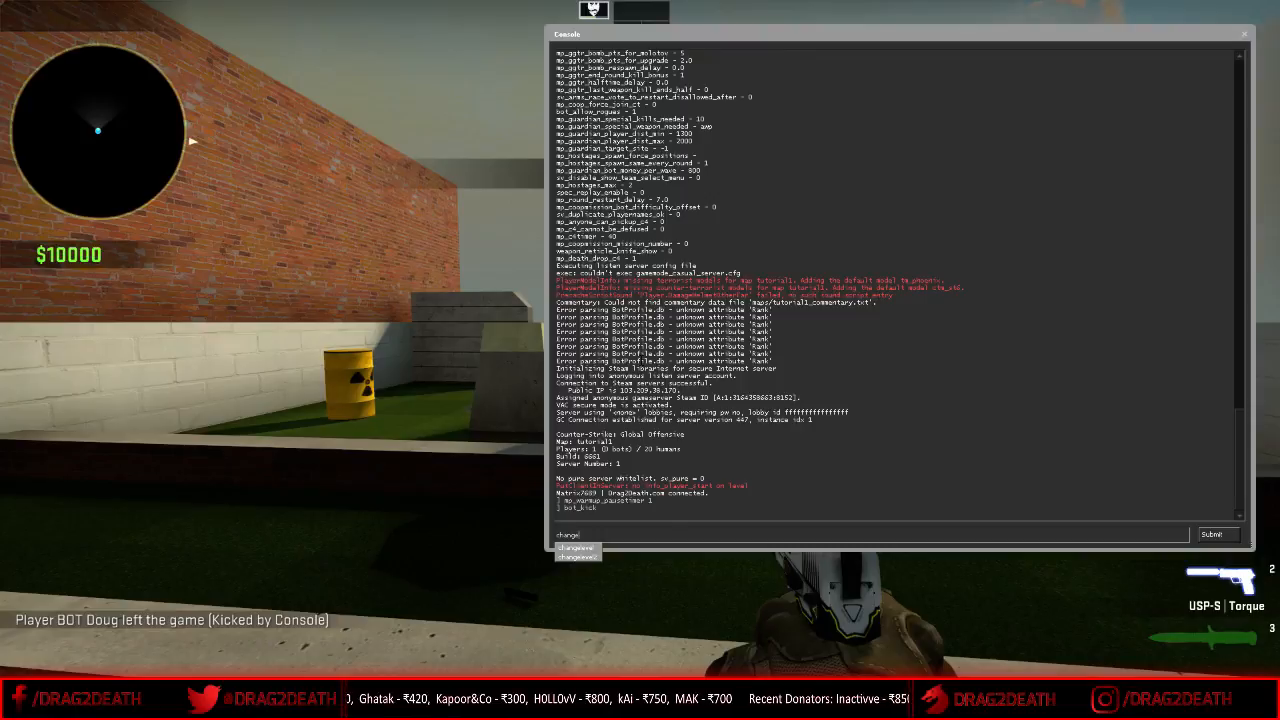
pyautogui.write('taj_')
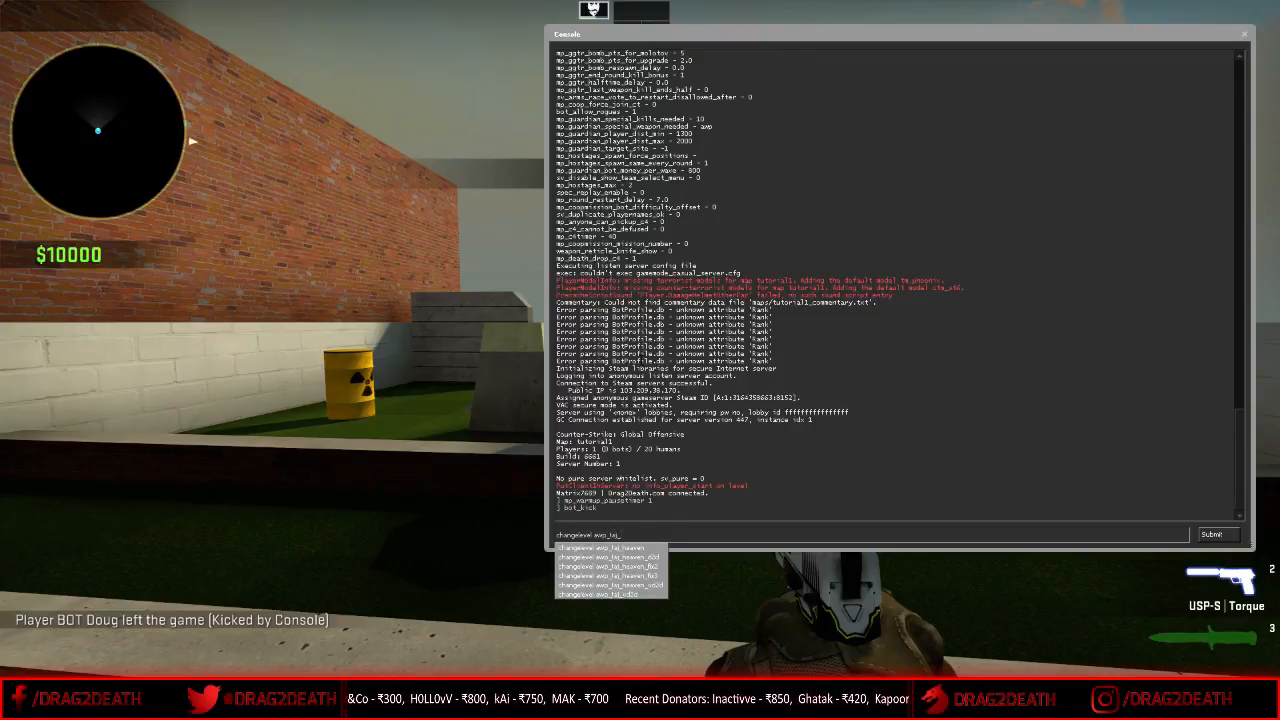
pyautogui.write('vd2d')
pyautogui.press('Return')
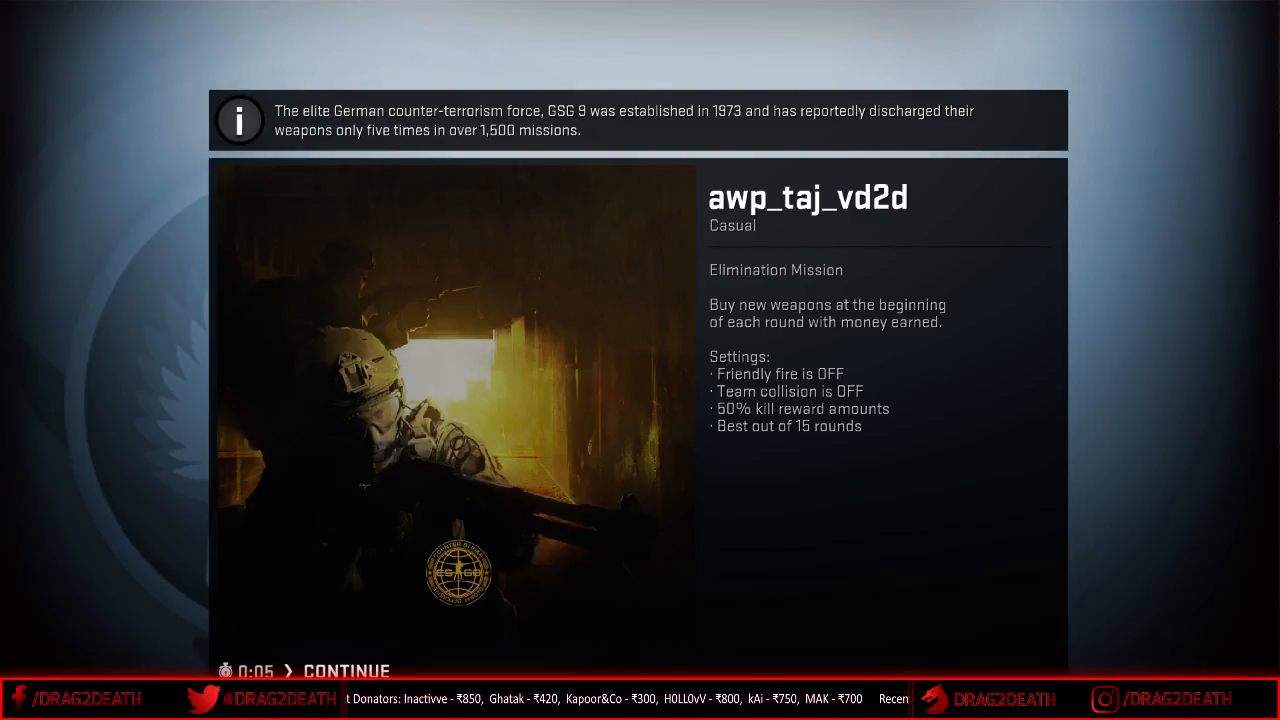
# - Join the Counter-Terrorists on awp_taj_vd2d and remove all bots with bot_kick in the developer console
pyautogui.click(677, 357)
pyautogui.click(602, 349)
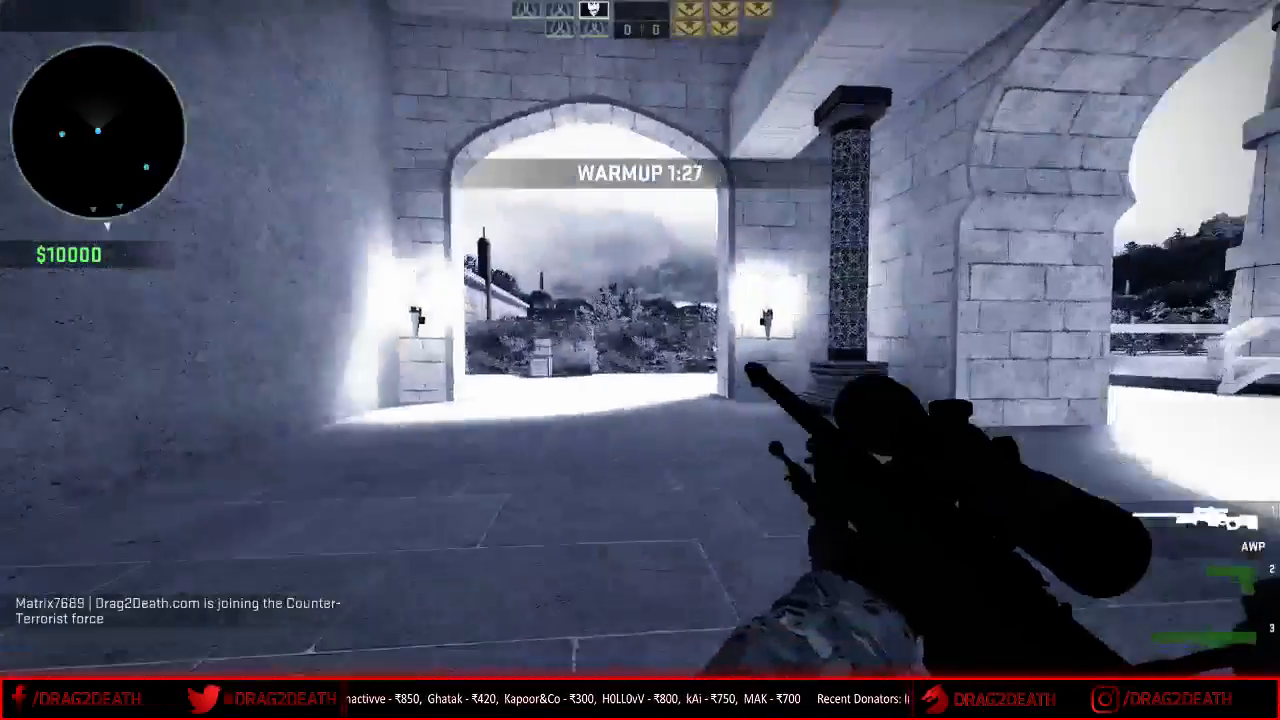
pyautogui.press('3')
pyautogui.press('`')
pyautogui.write('bot_kick')
pyautogui.press('Return')
pyautogui.press('`')
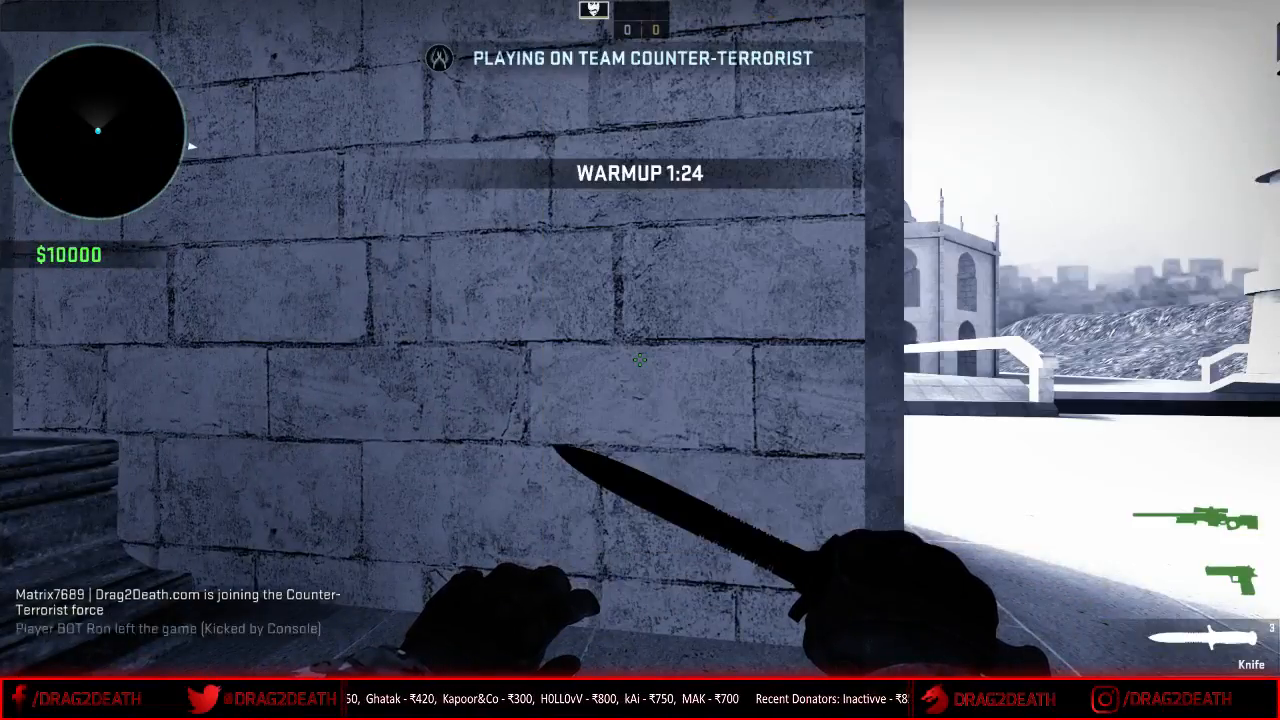
# - Pause the warmup timer by running mp_warmup_pausetimer 1 in the developer console
pyautogui.press('`')
pyautogui.write('mp_warmup_pausetimer 1')
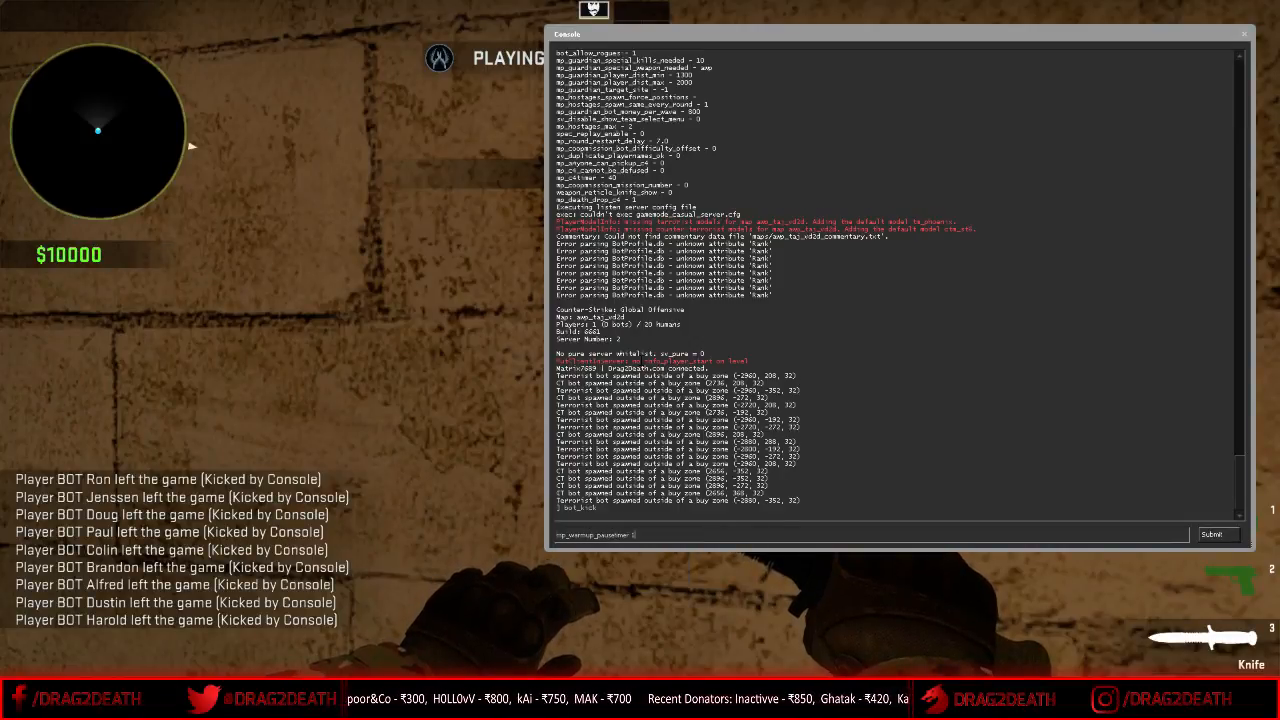
pyautogui.press('Return')
pyautogui.press('`')
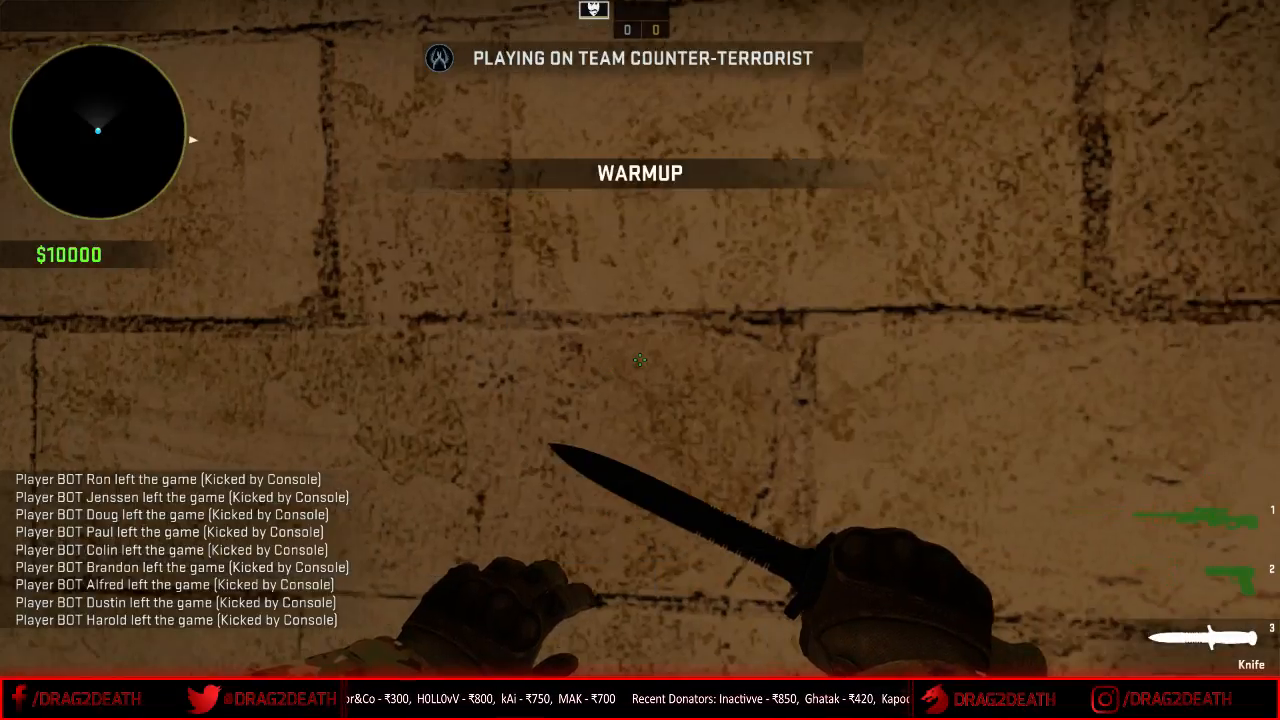
pyautogui.press('`')
pyautogui.press('`')
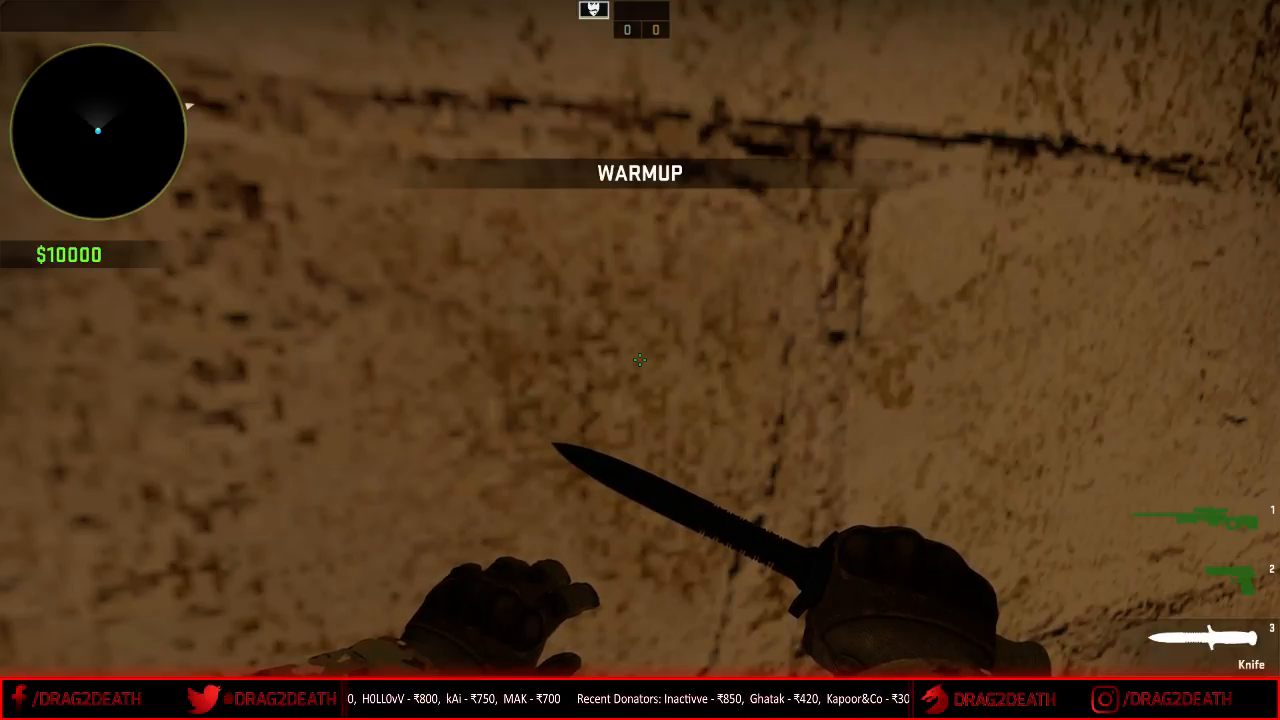
# - Examine the lighting on the stone walls and the torch-lit interior of the spawn building
pyautogui.press('s')
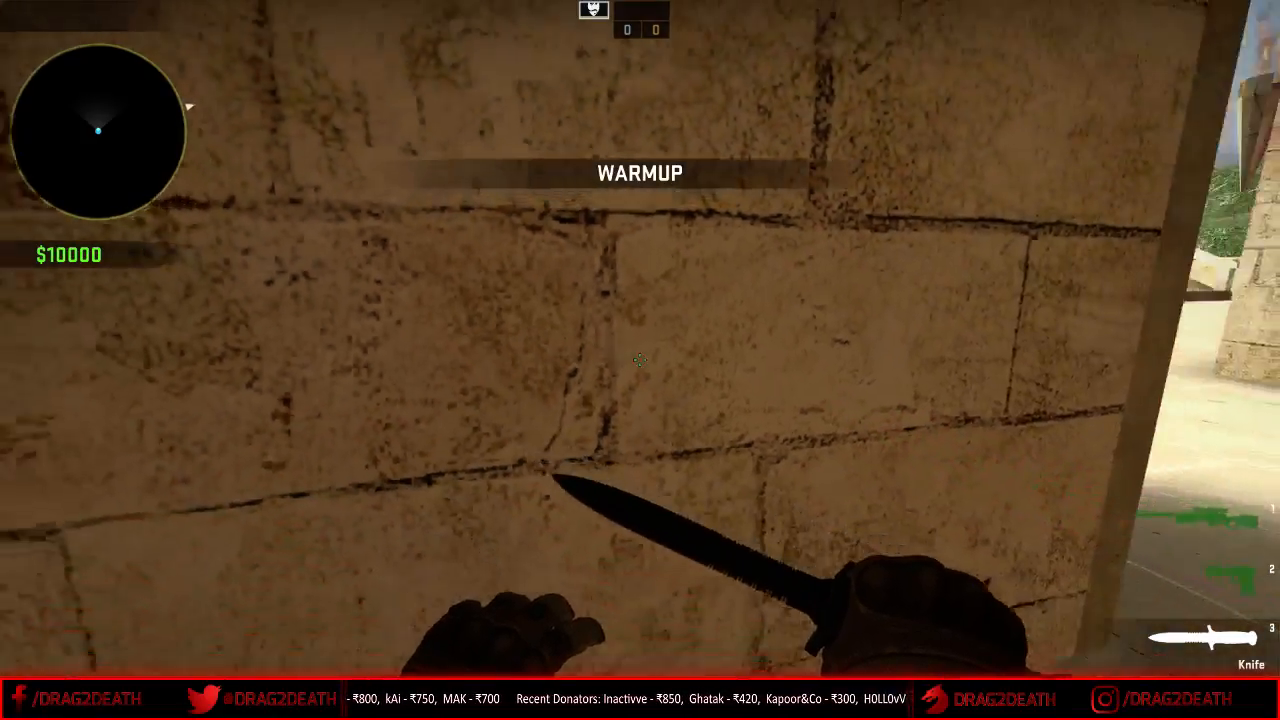
pyautogui.press('f')
pyautogui.press('s')
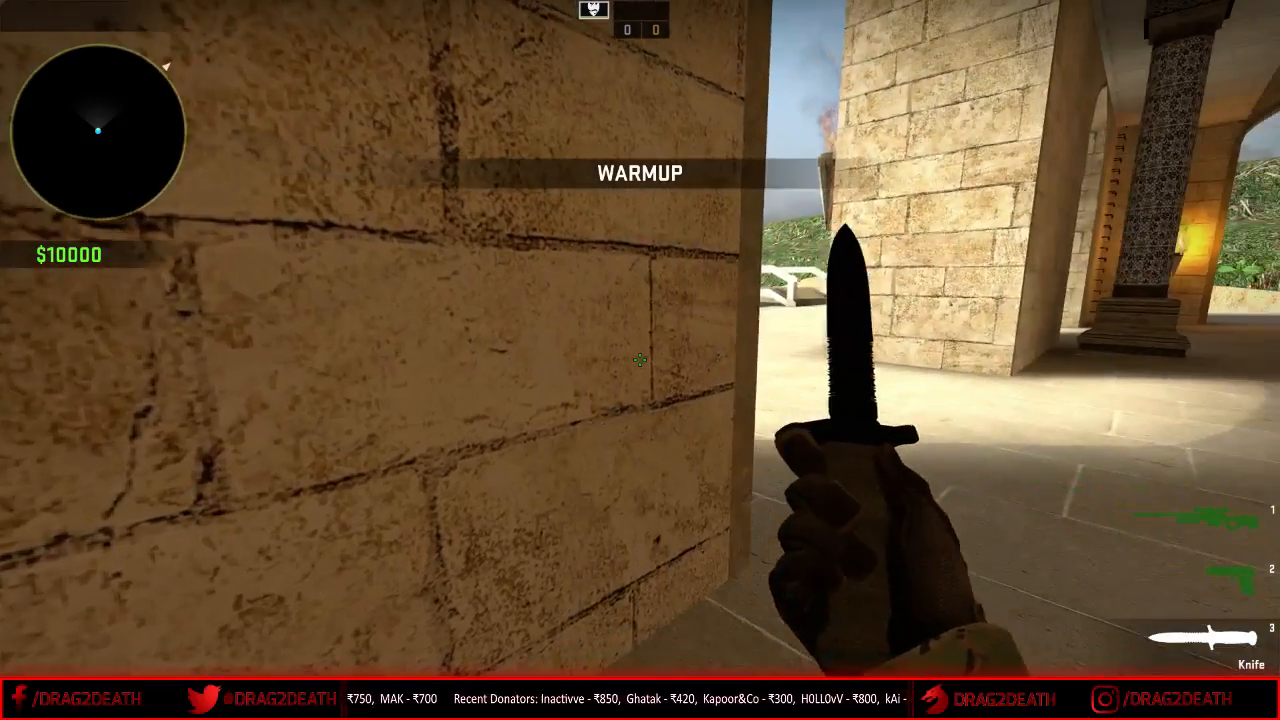
pyautogui.press('w')
pyautogui.press('s')
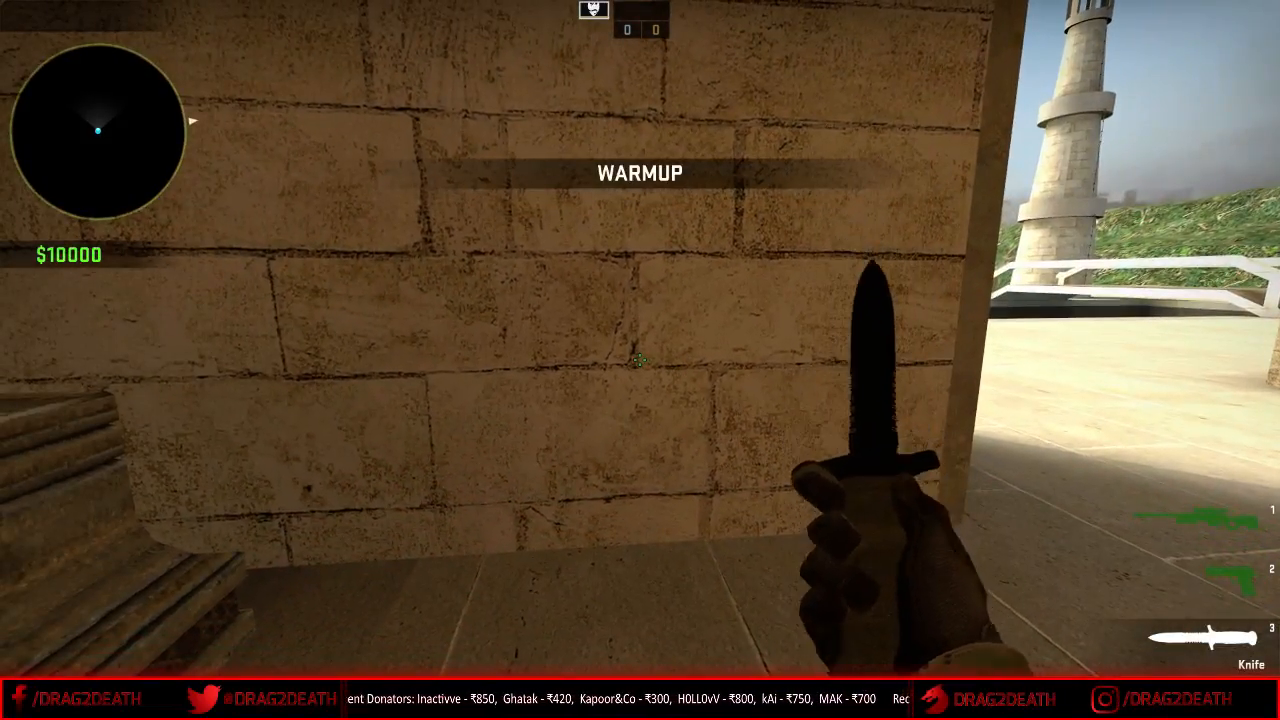
pyautogui.press('d')
pyautogui.press('a')
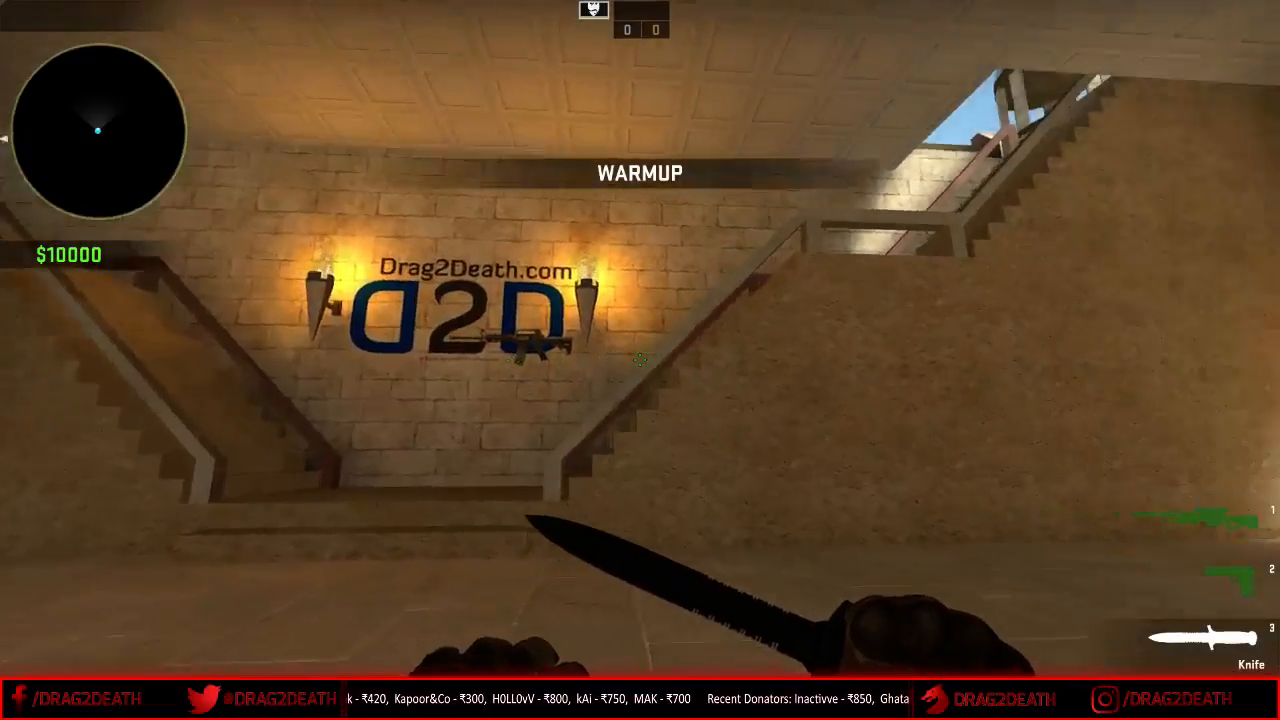
# - Walk out to the courtyard and over the bridge to examine the sunlight on the domed building and towers
pyautogui.press('w')
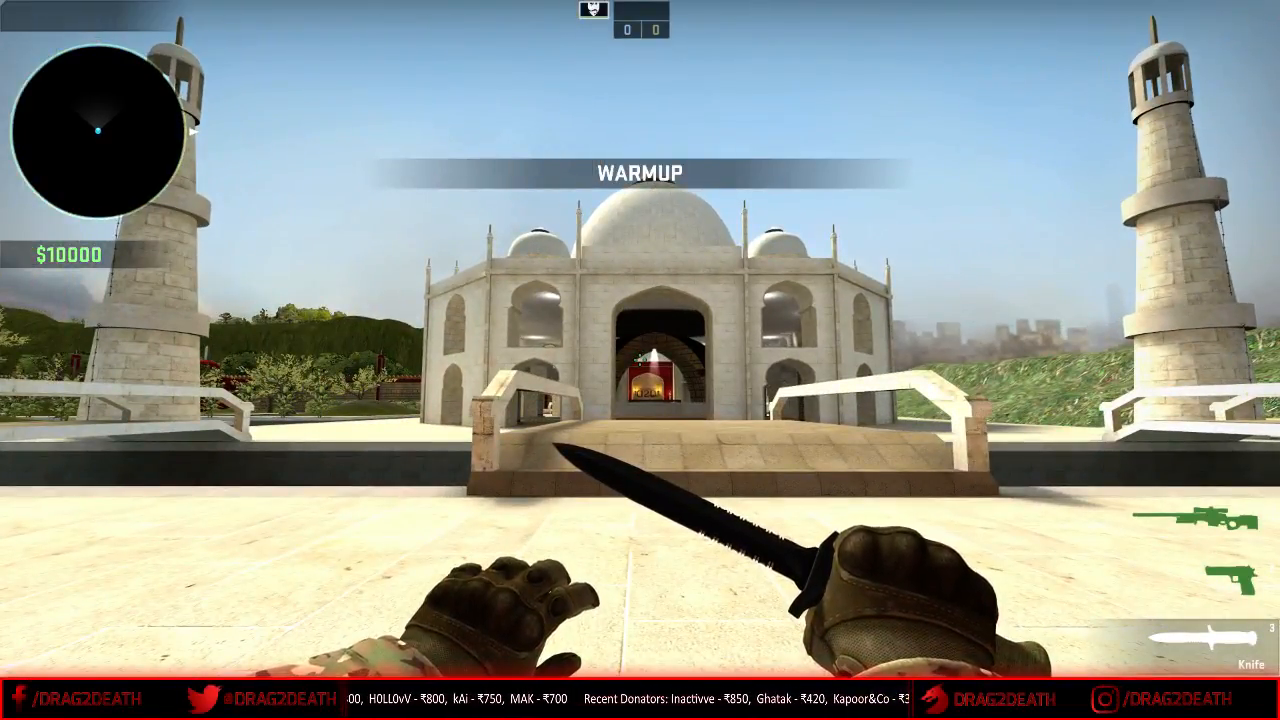
pyautogui.press('a')
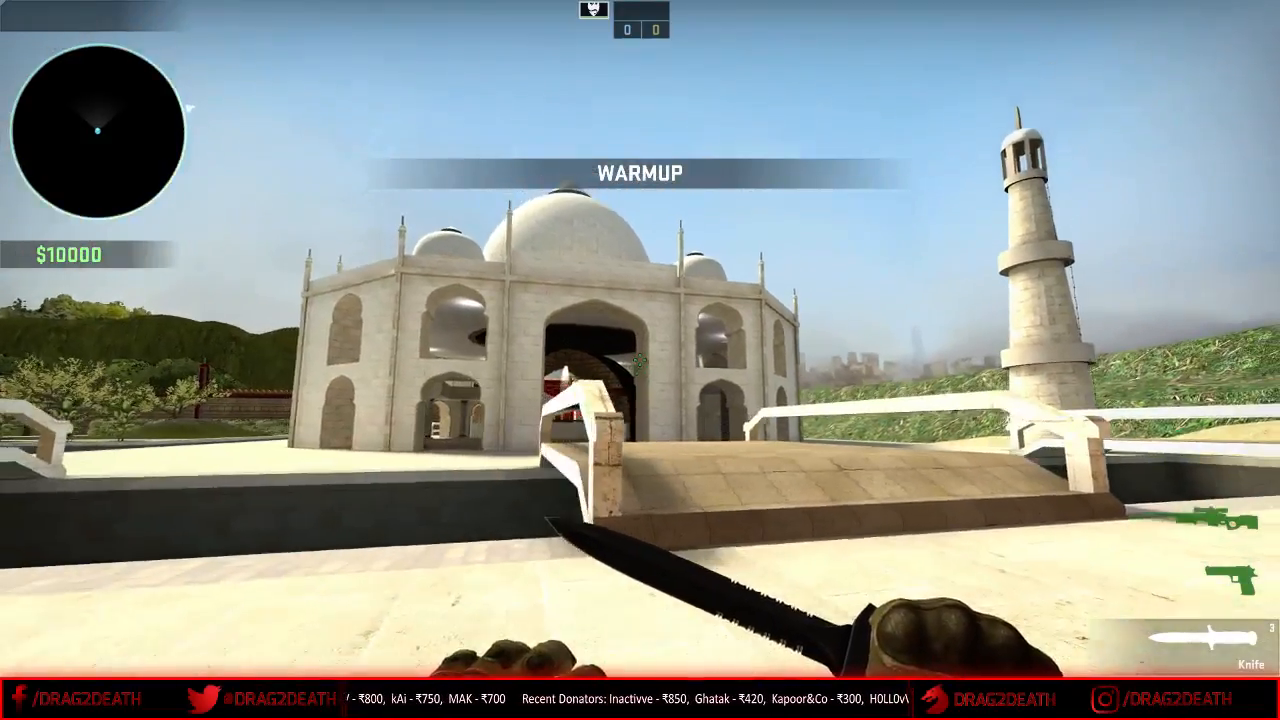
pyautogui.press('Escape')
pyautogui.press('Escape')
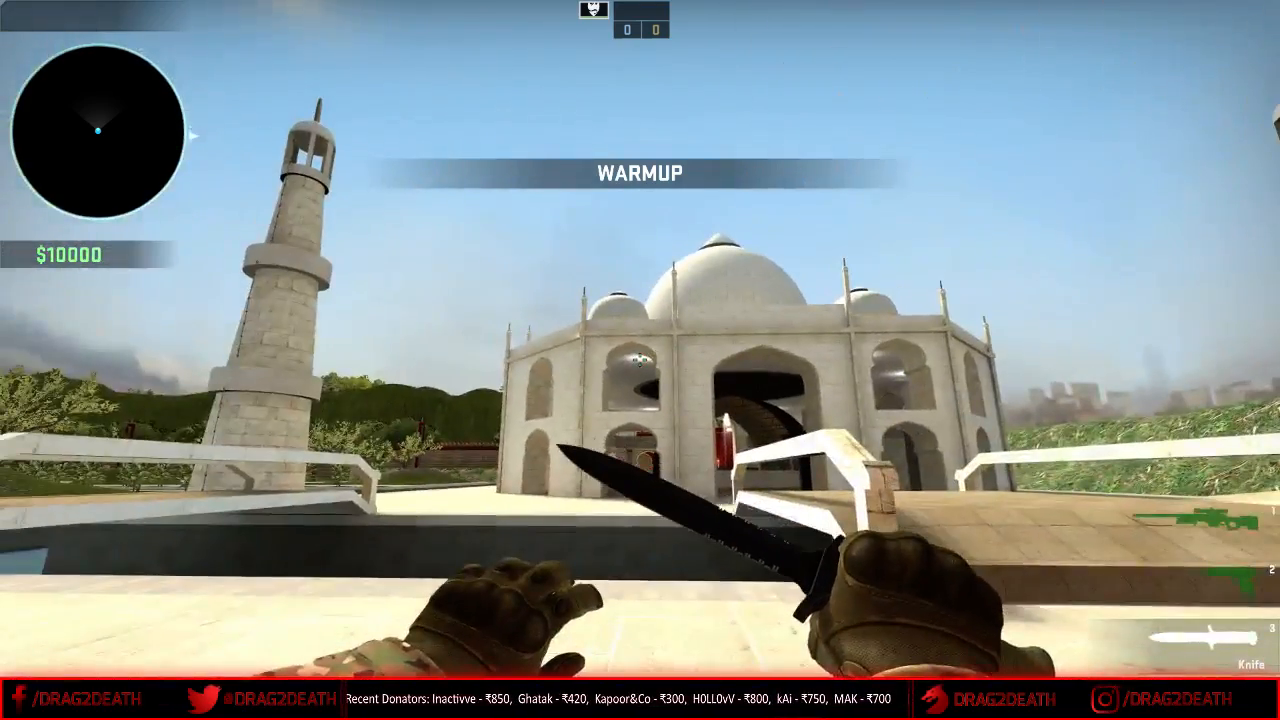
pyautogui.press('w')
pyautogui.press('w')
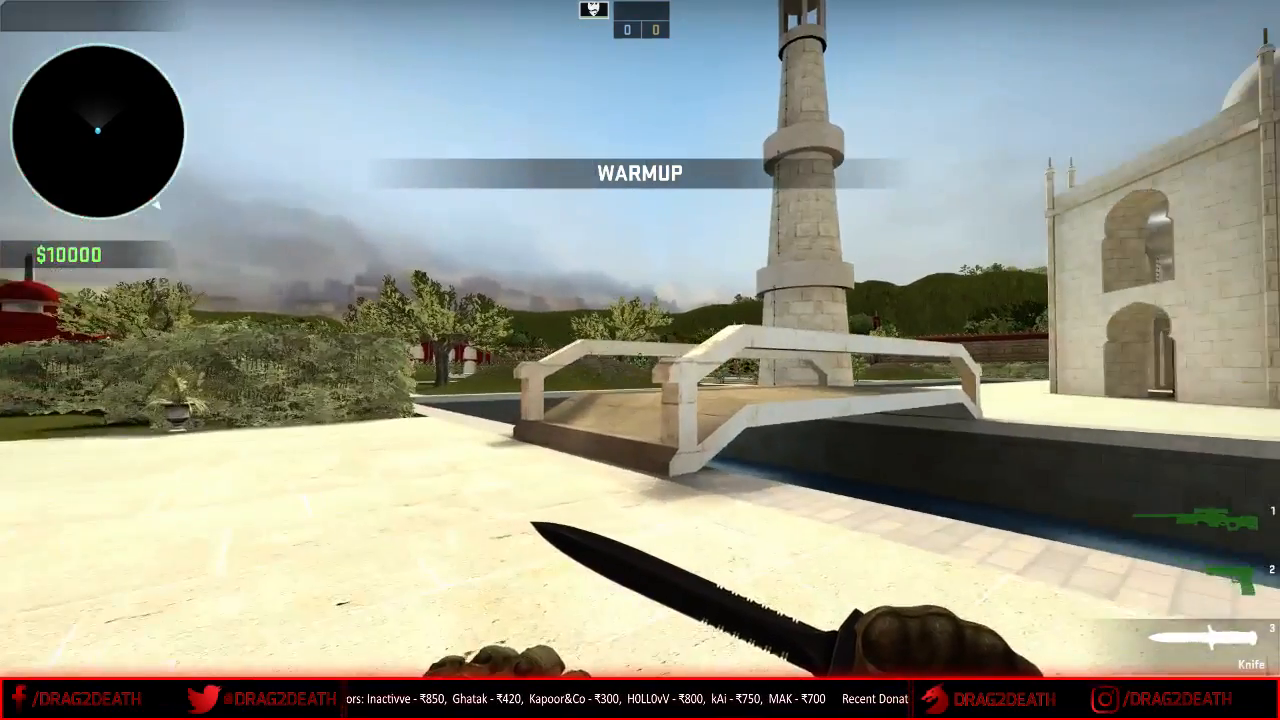
pyautogui.press('w')
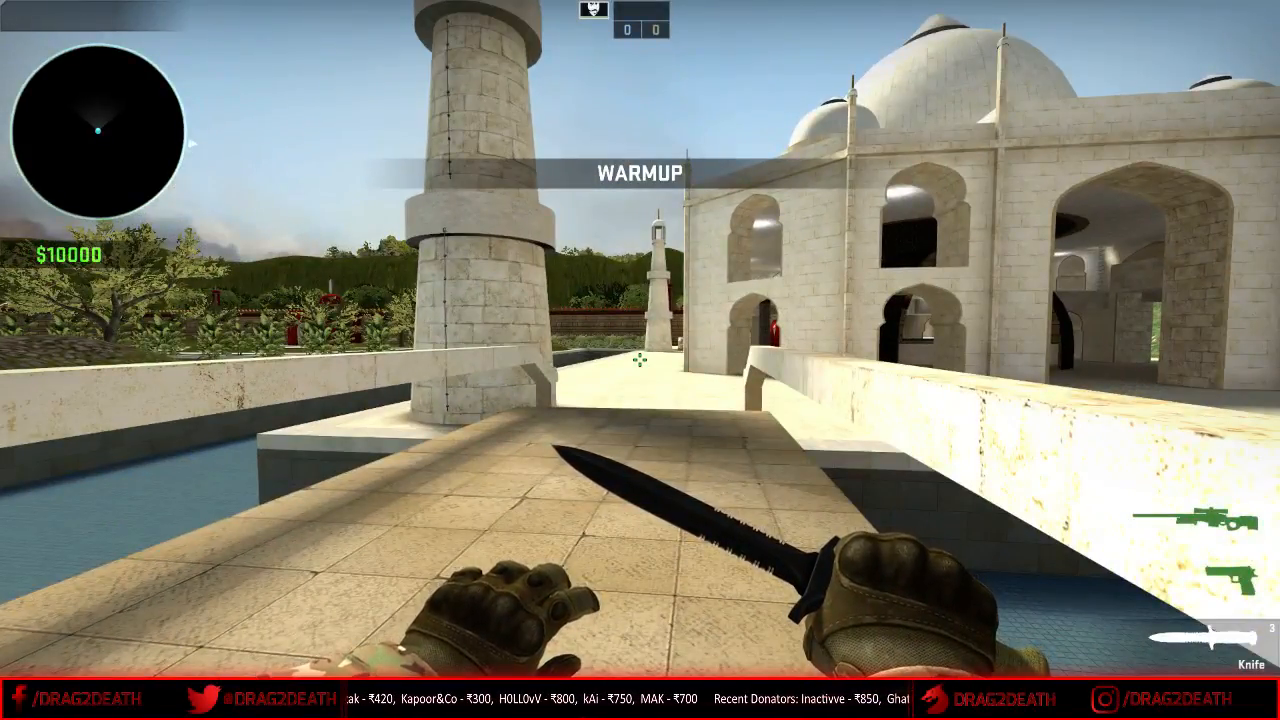
# - Cross the bridge to the nearest stone tower and examine the sunlight and shadow around its base
pyautogui.press('w')
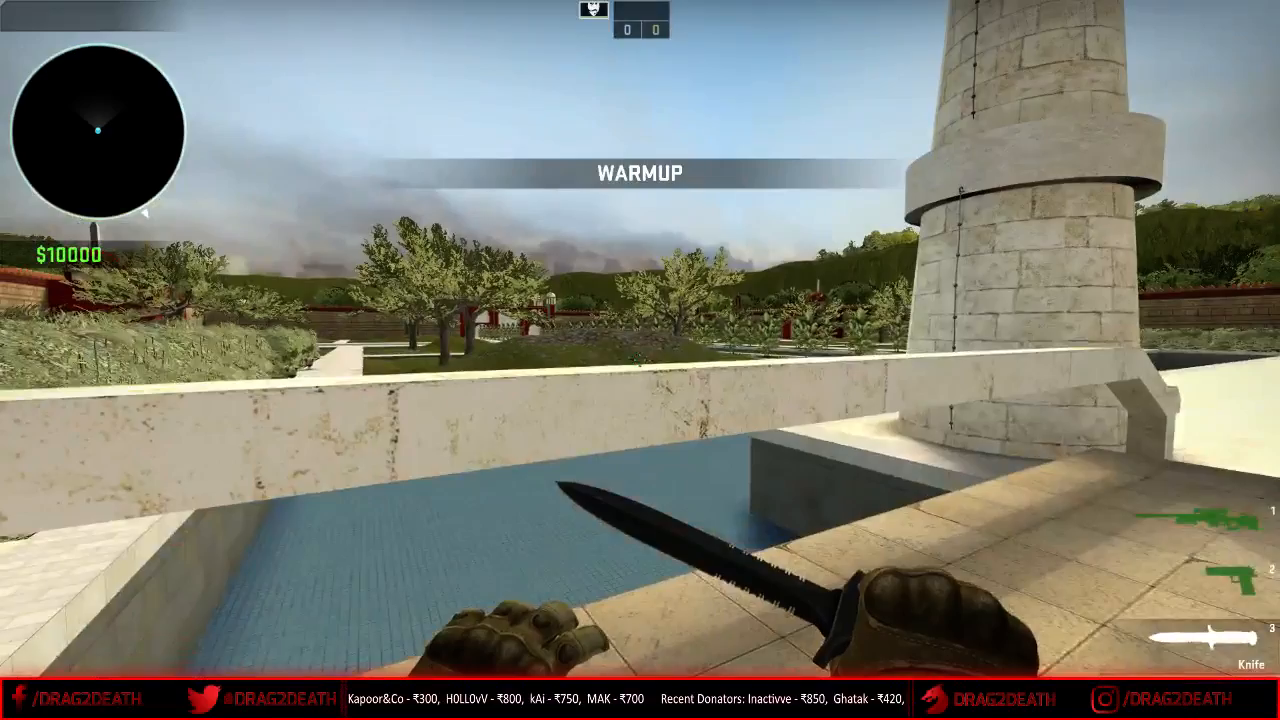
pyautogui.press('space')
pyautogui.press('w')
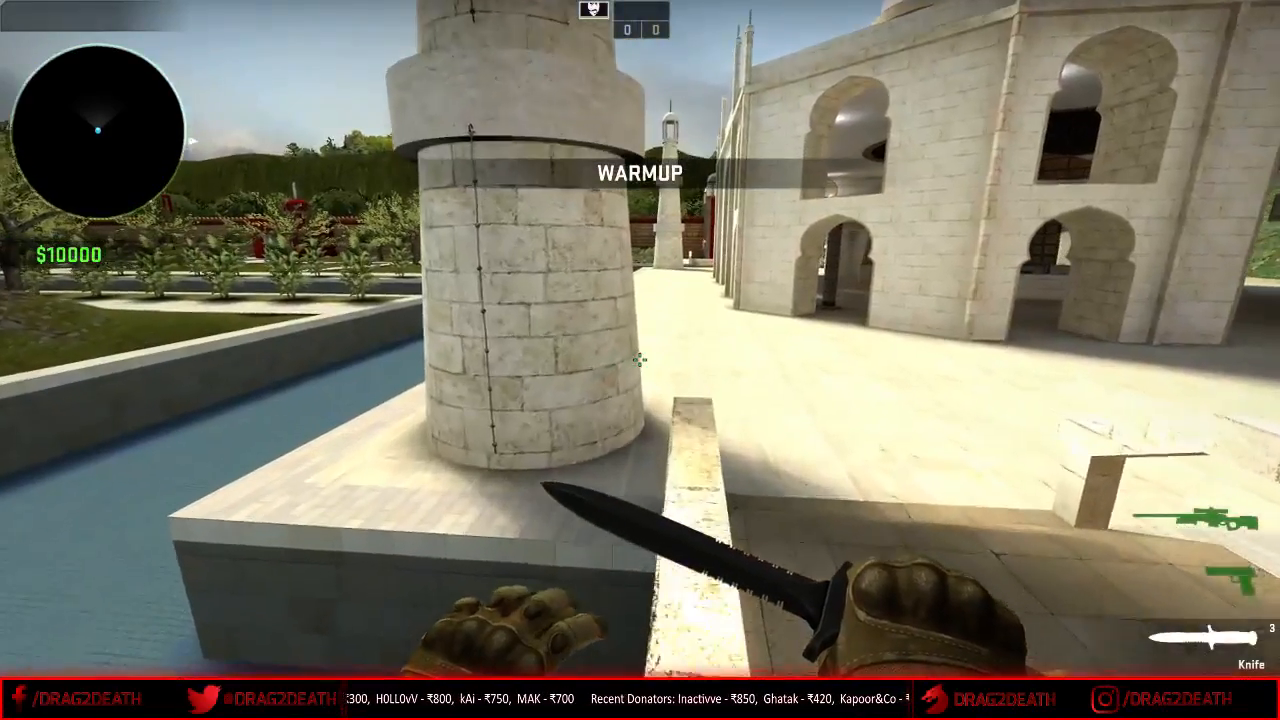
pyautogui.press('w')
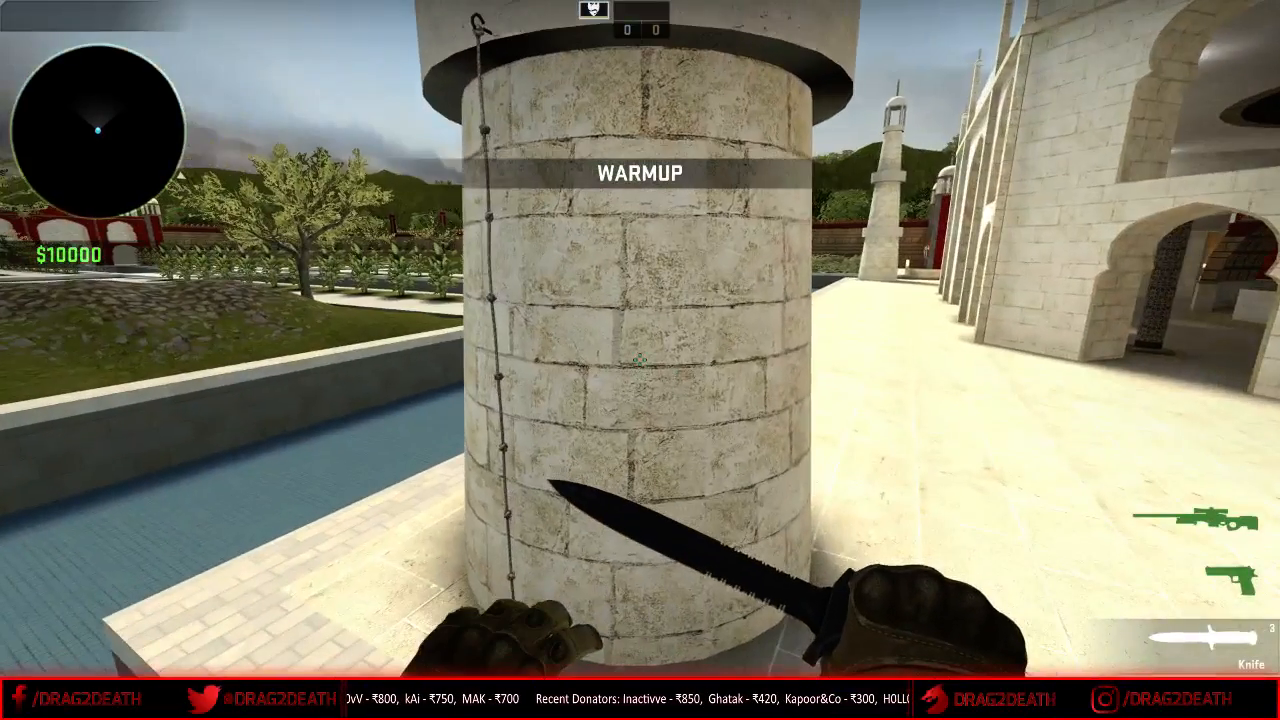
# - Climb the rope to the tower's top platform and survey the lighting over the domes, hedges and gardens
pyautogui.press('w')
pyautogui.press('w')
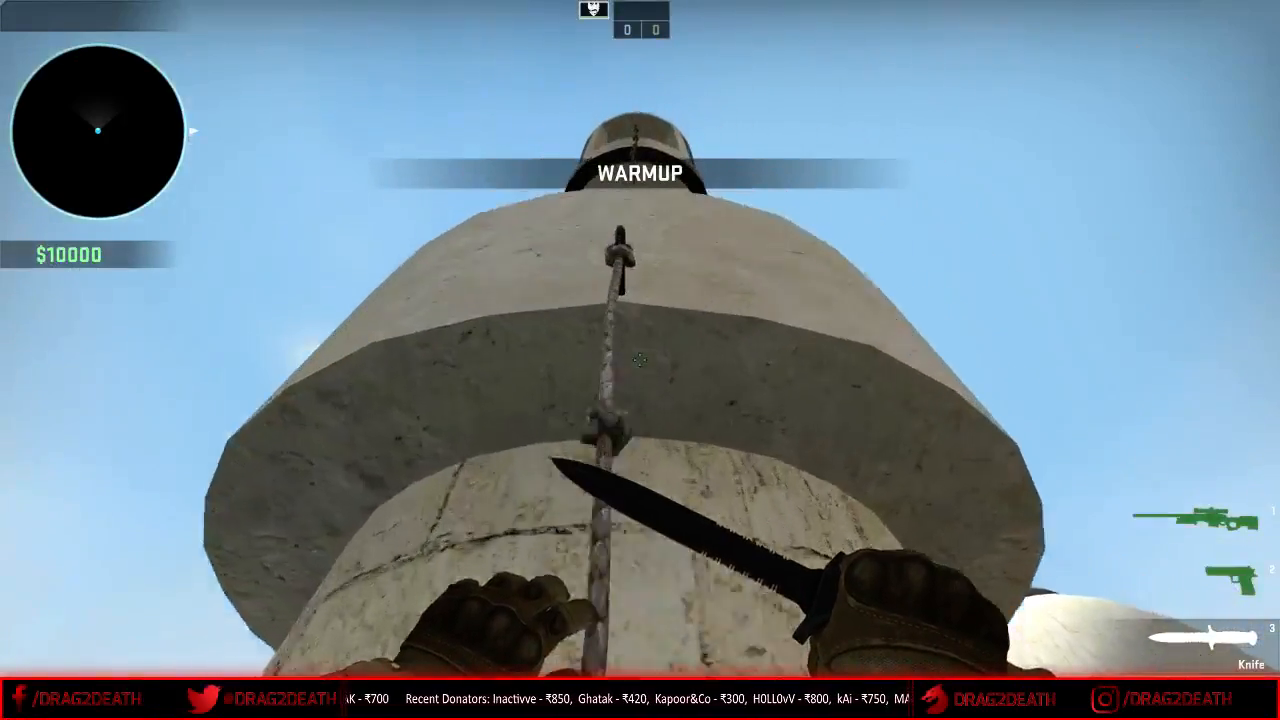
pyautogui.press('w')
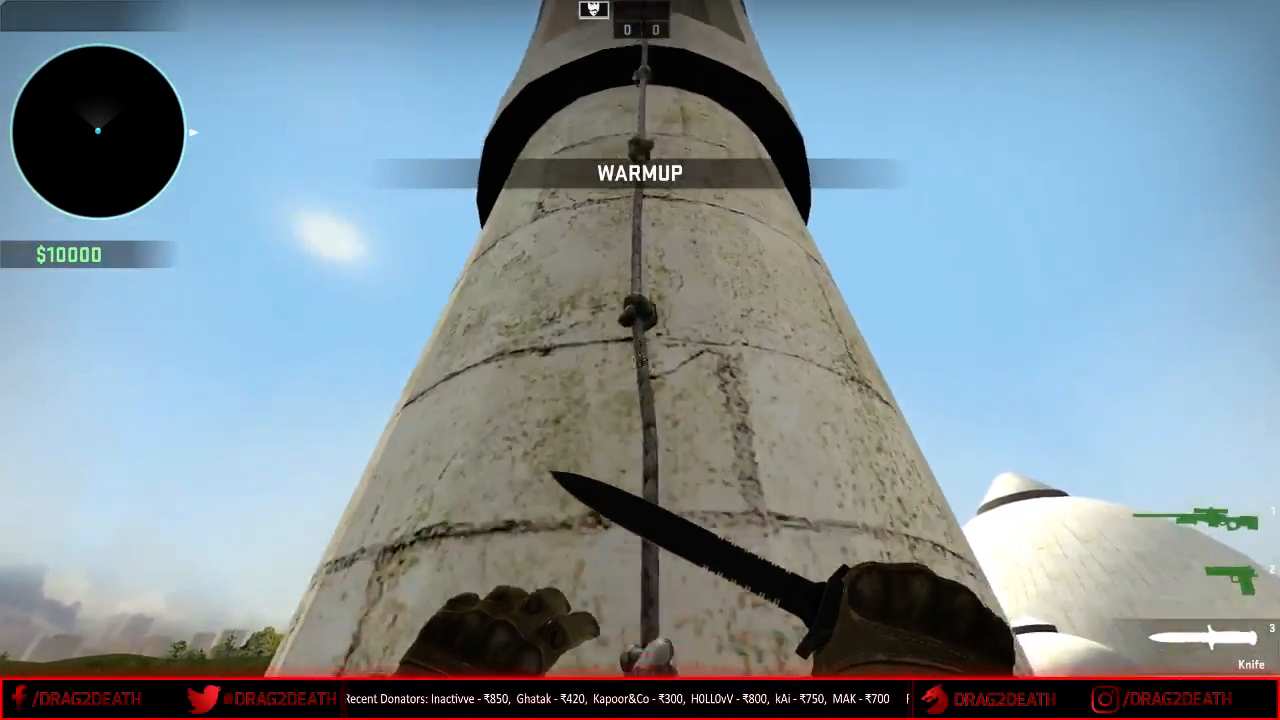
pyautogui.press('w')
pyautogui.press('1')
pyautogui.press('3')
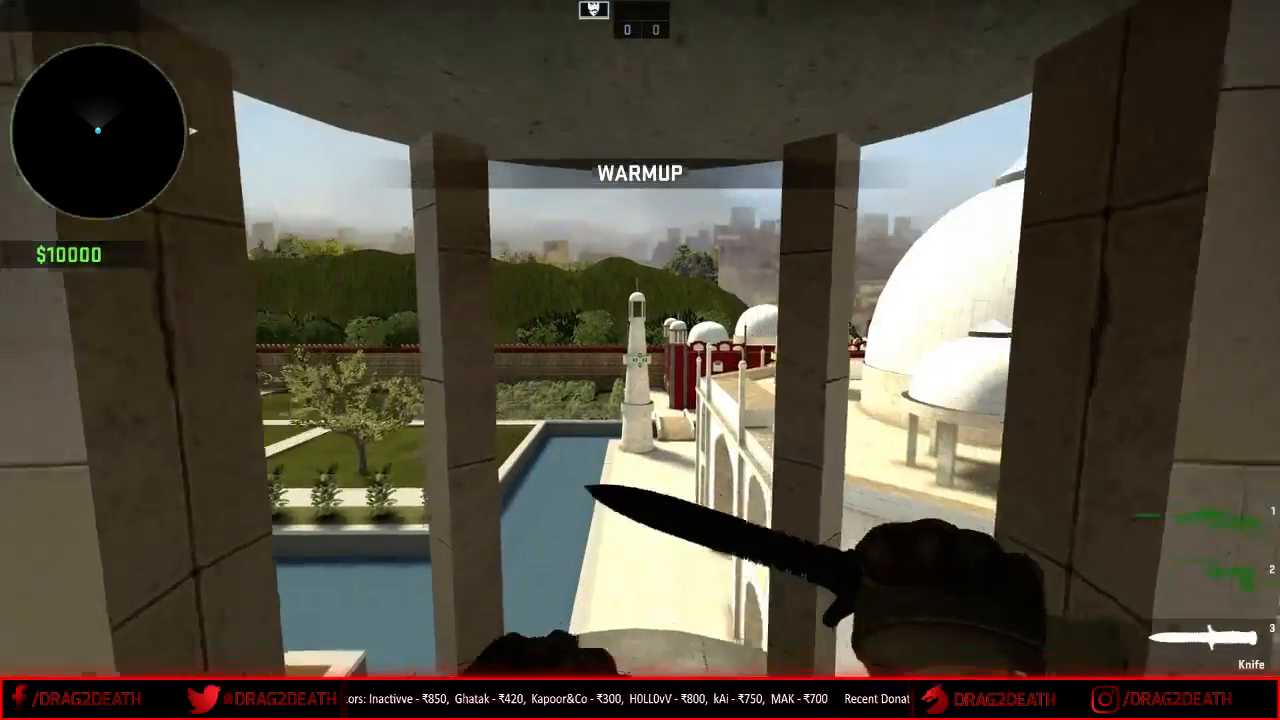
pyautogui.press('w')
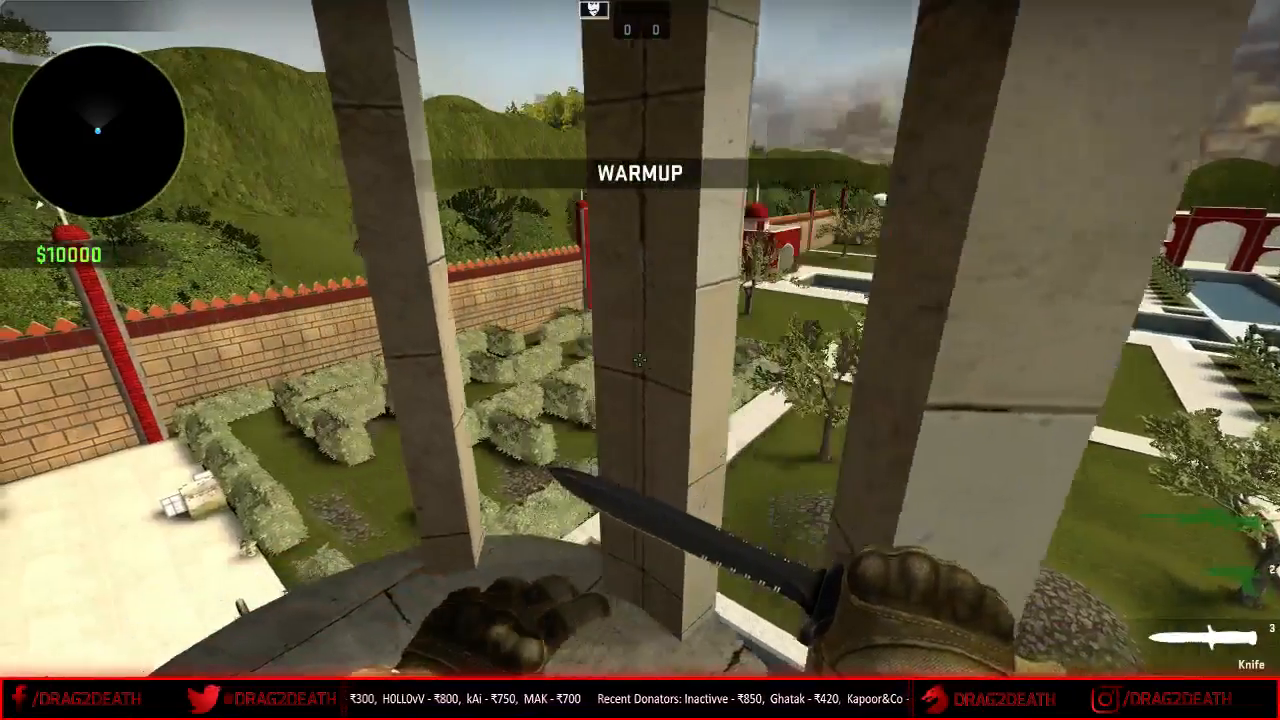
pyautogui.press('a')
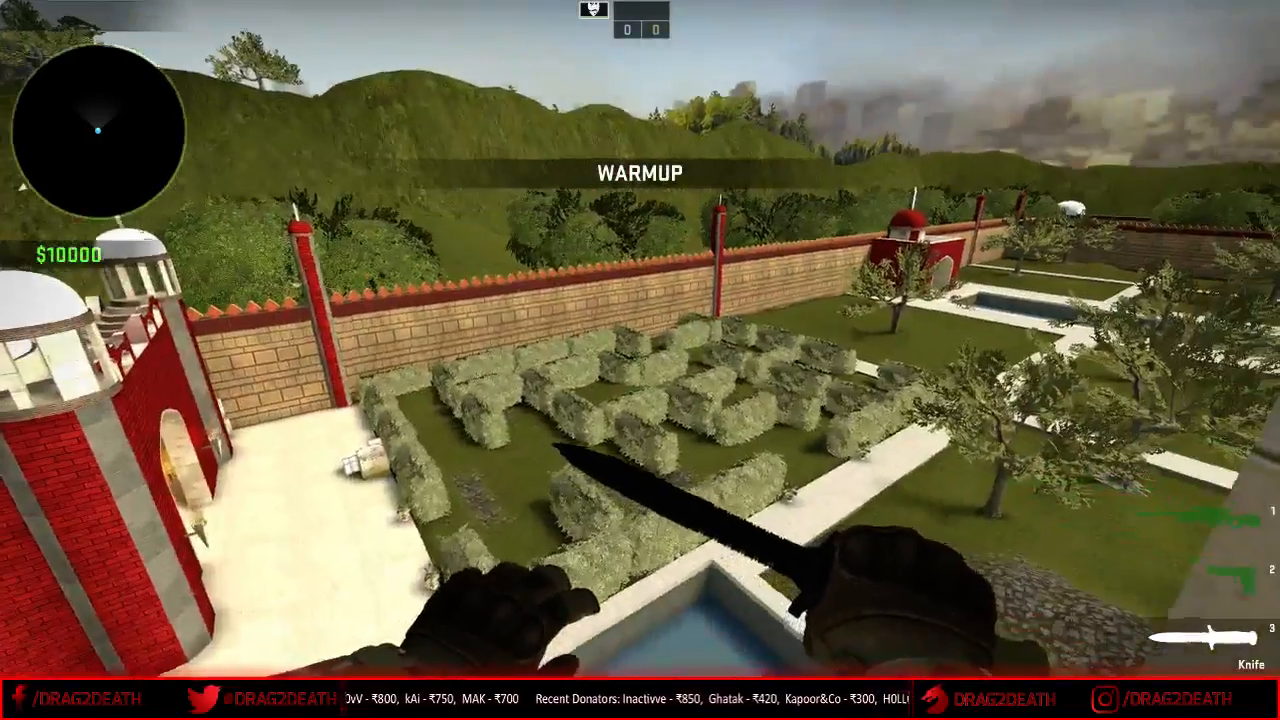
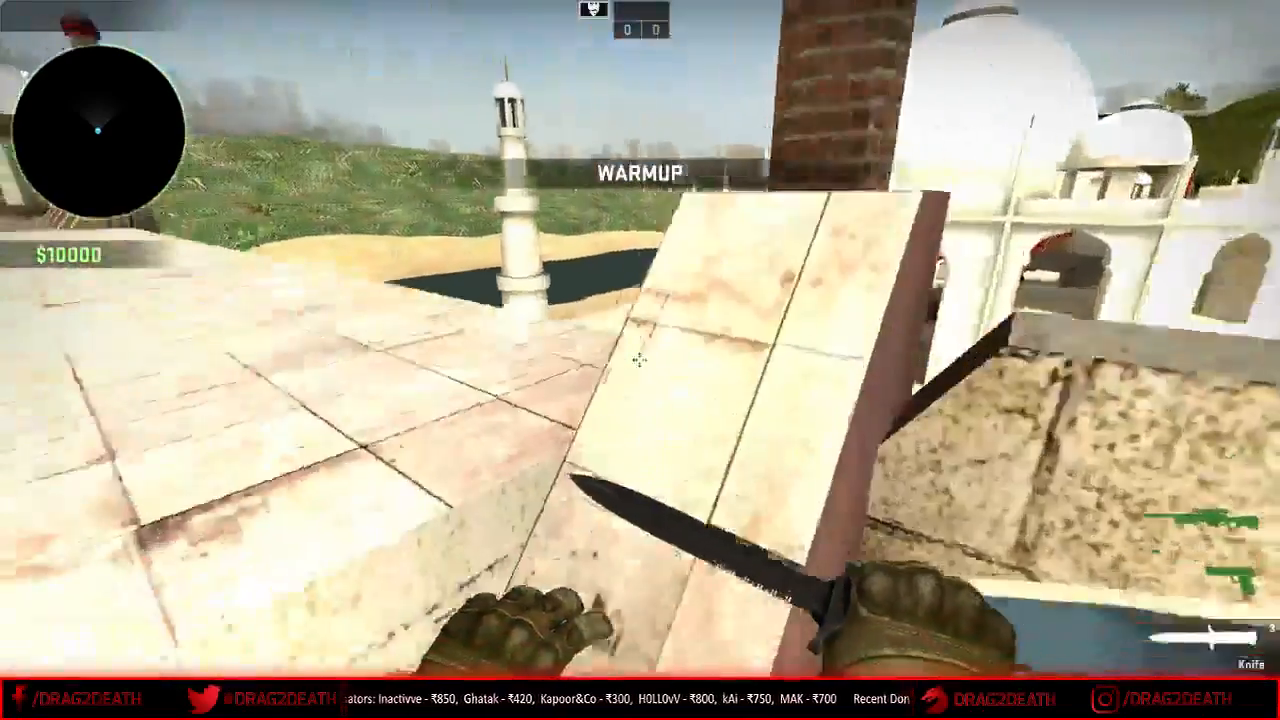
# - Enable cheats with sv_cheats 1 and turn on noclip in the developer console
pyautogui.press('`')
pyautogui.write('sv_cheats 1')
pyautogui.press('Return')
pyautogui.write('n')
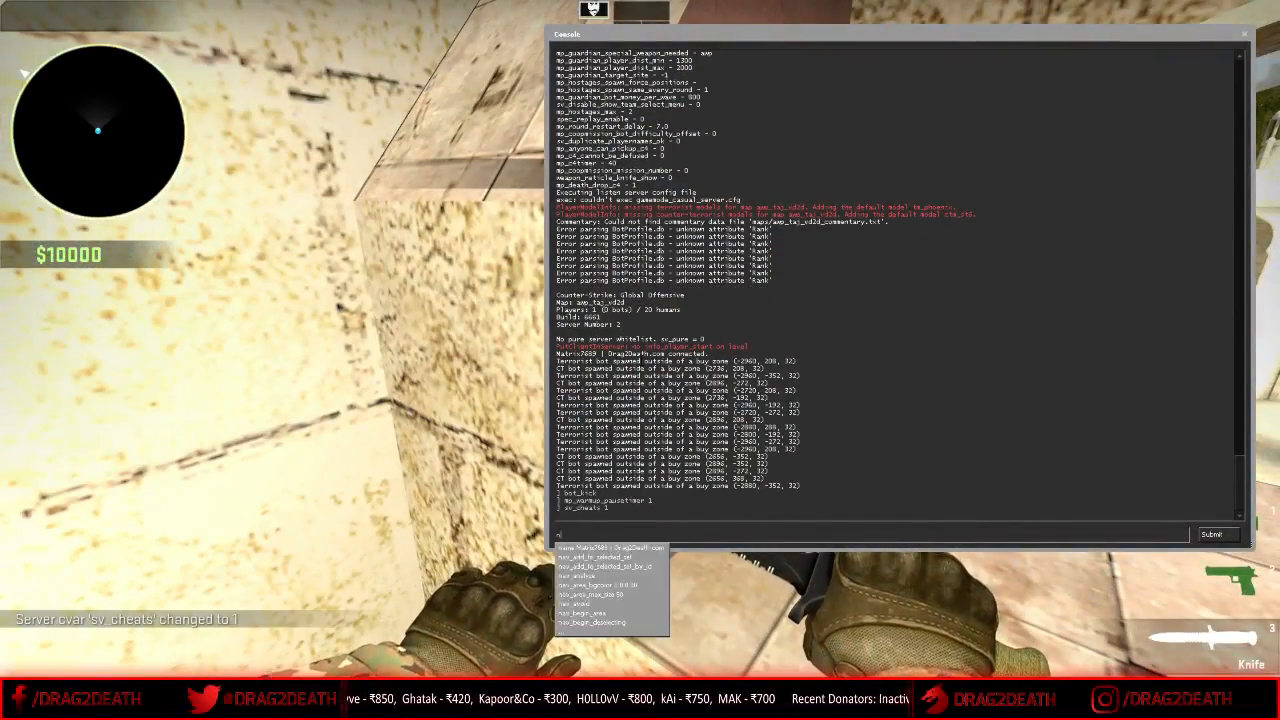
pyautogui.write('oclip')
pyautogui.press('Return')
pyautogui.press('`')
# - Fly into the white domed building and examine the spotlight beam beneath the patterned arches
pyautogui.press('w')
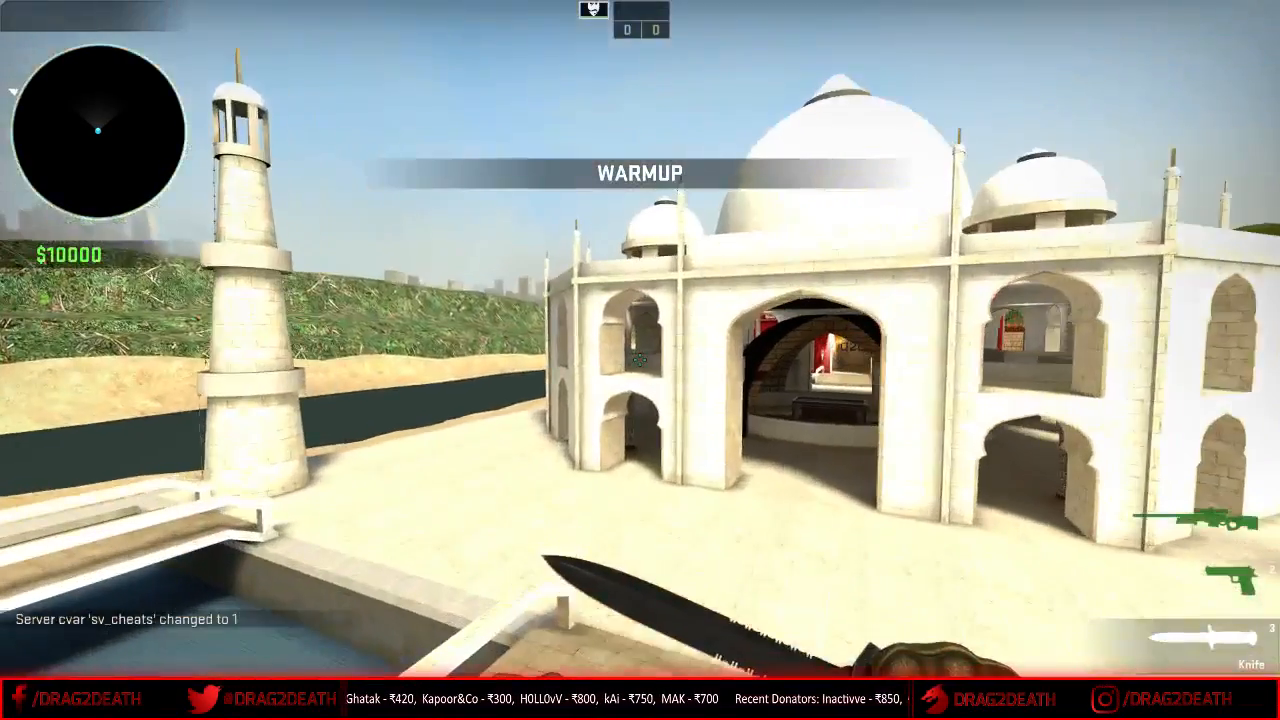
pyautogui.press('w')
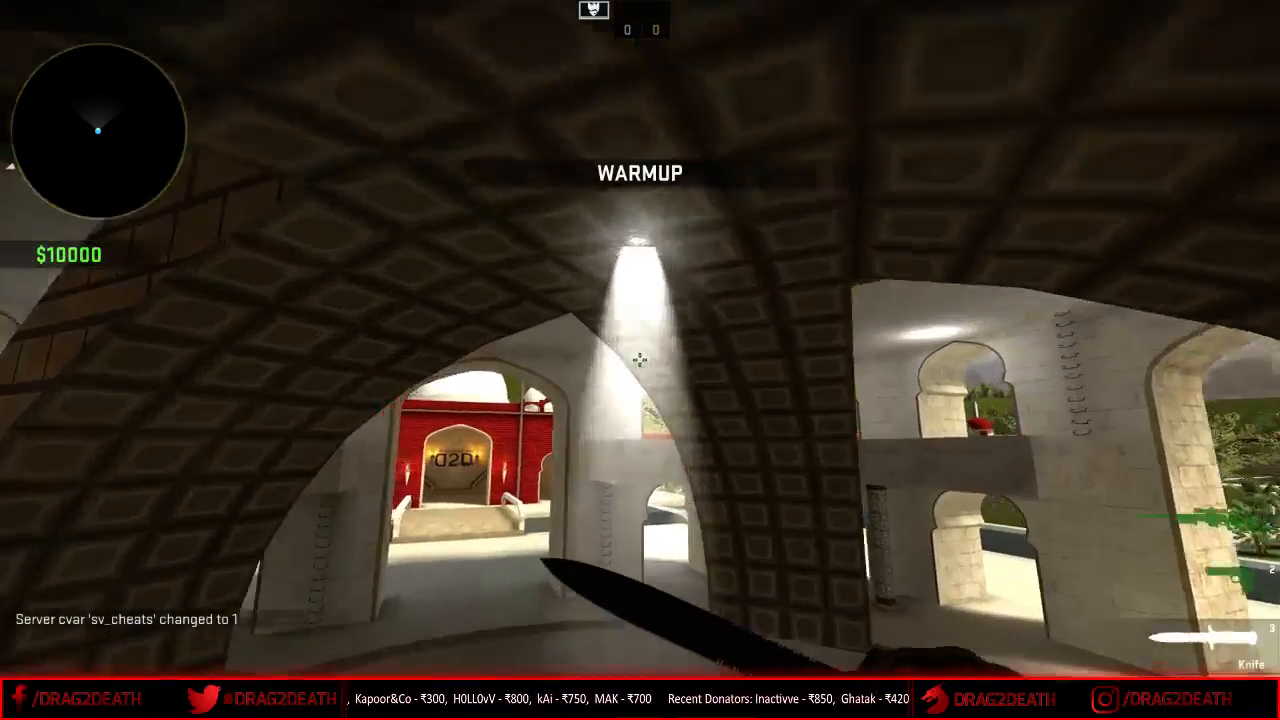
pyautogui.press('2')
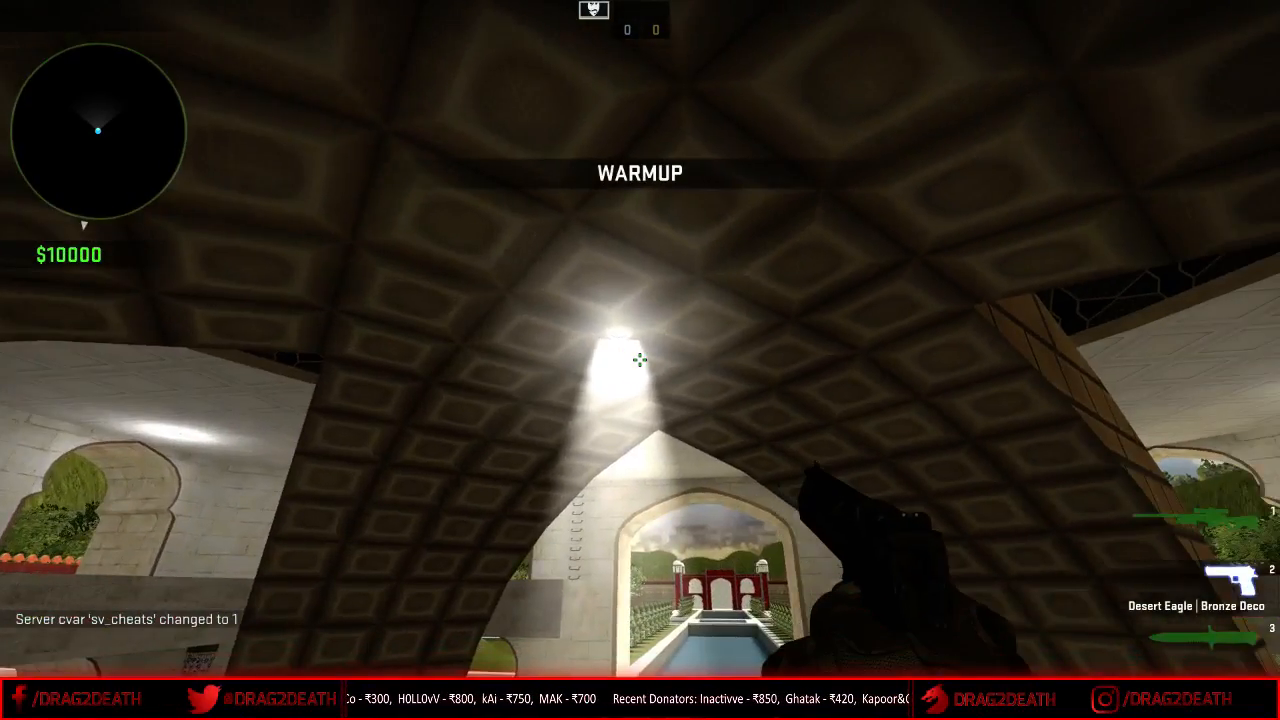
pyautogui.press('s')
pyautogui.press('w')
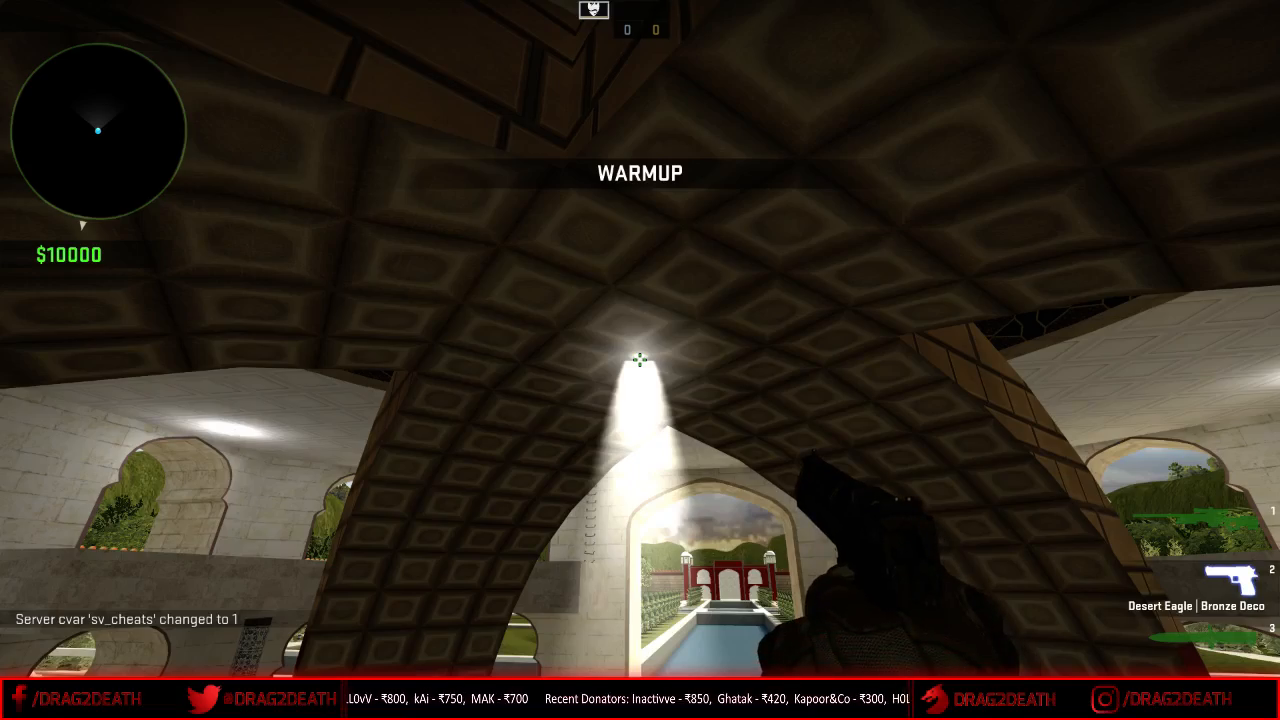
# - Examine the ceiling lamp's glow and the stone archway on the domed building's upper level
pyautogui.press('w')
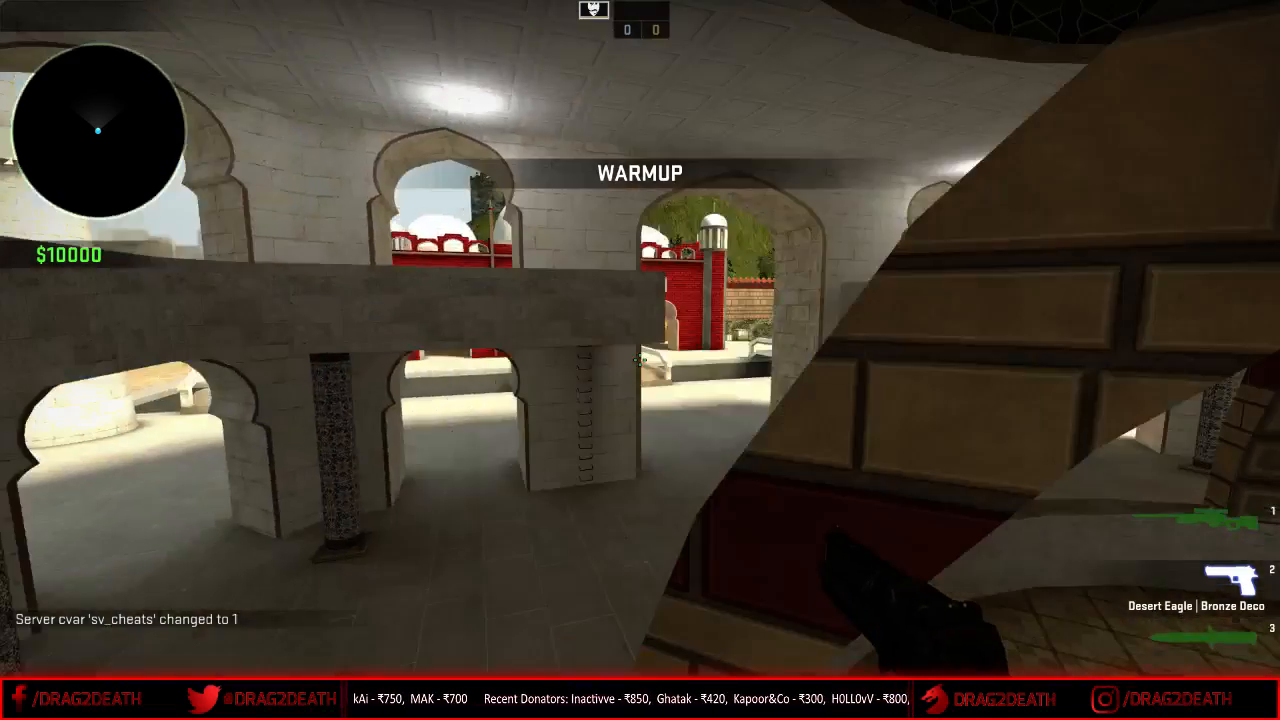
pyautogui.press('w')
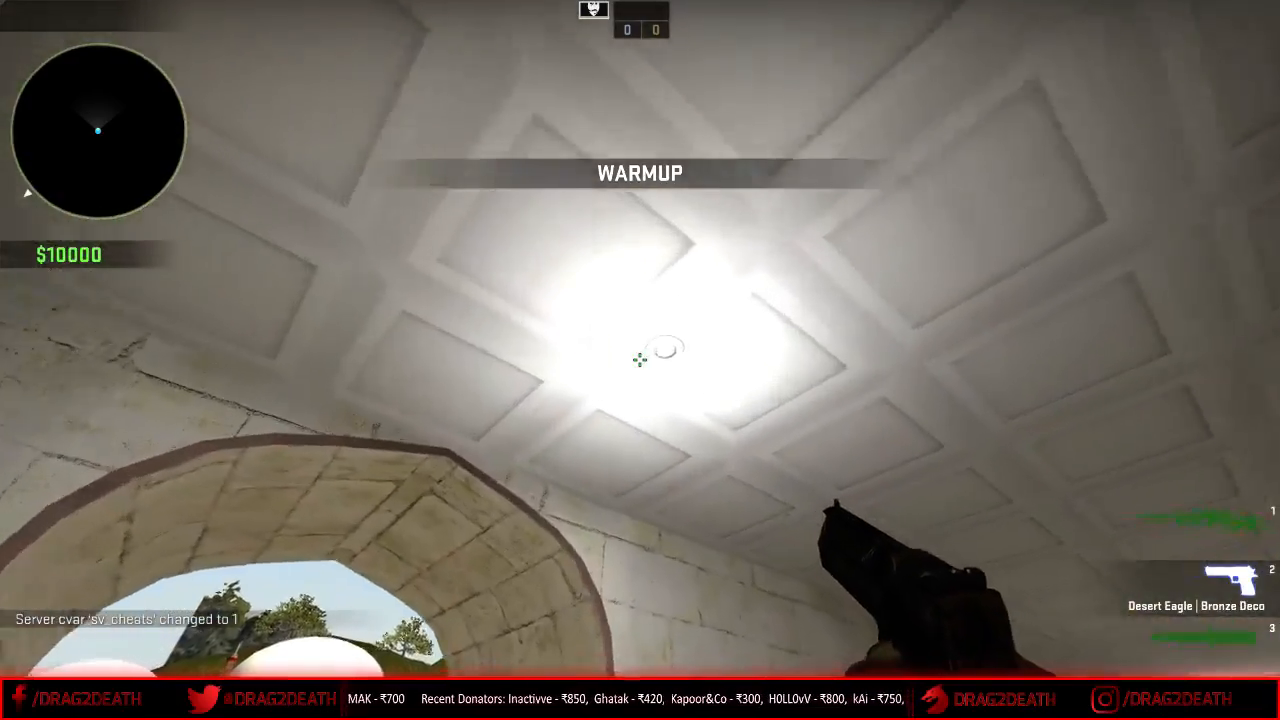
pyautogui.press('w')
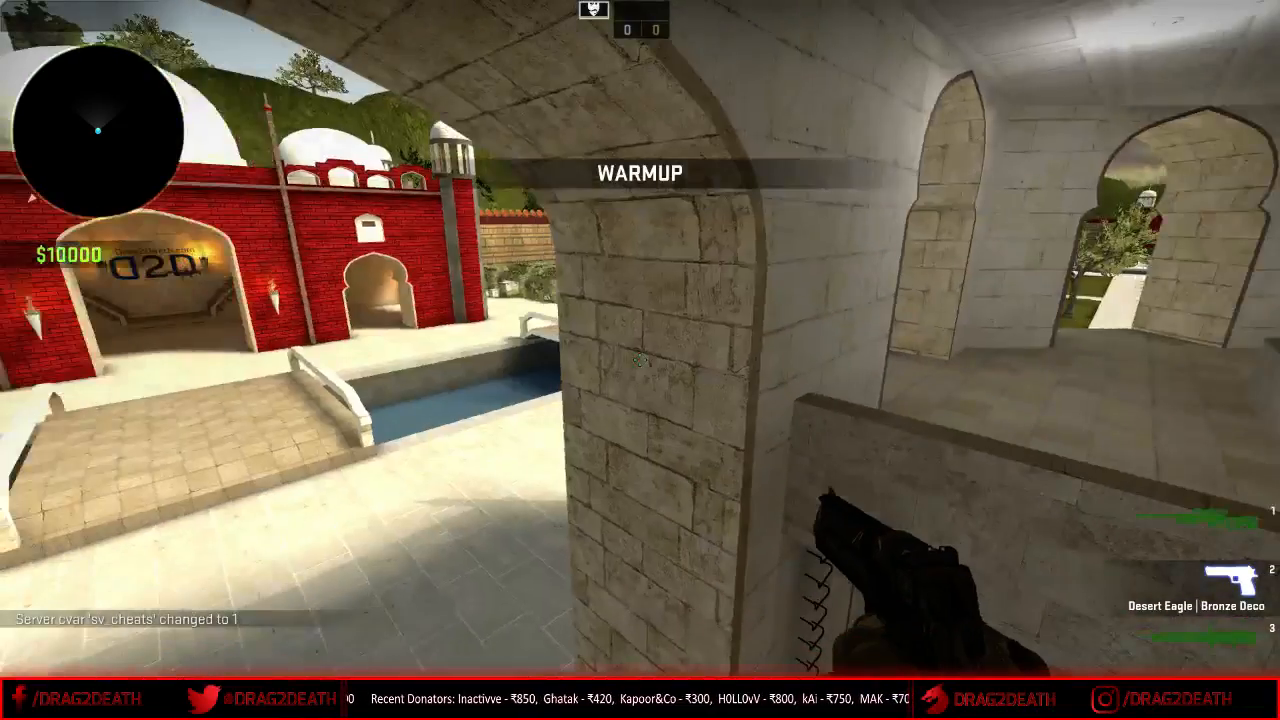
# - Examine the lighting around the glass tomb and the sunlight falling on the domed building's floor
pyautogui.press('w')
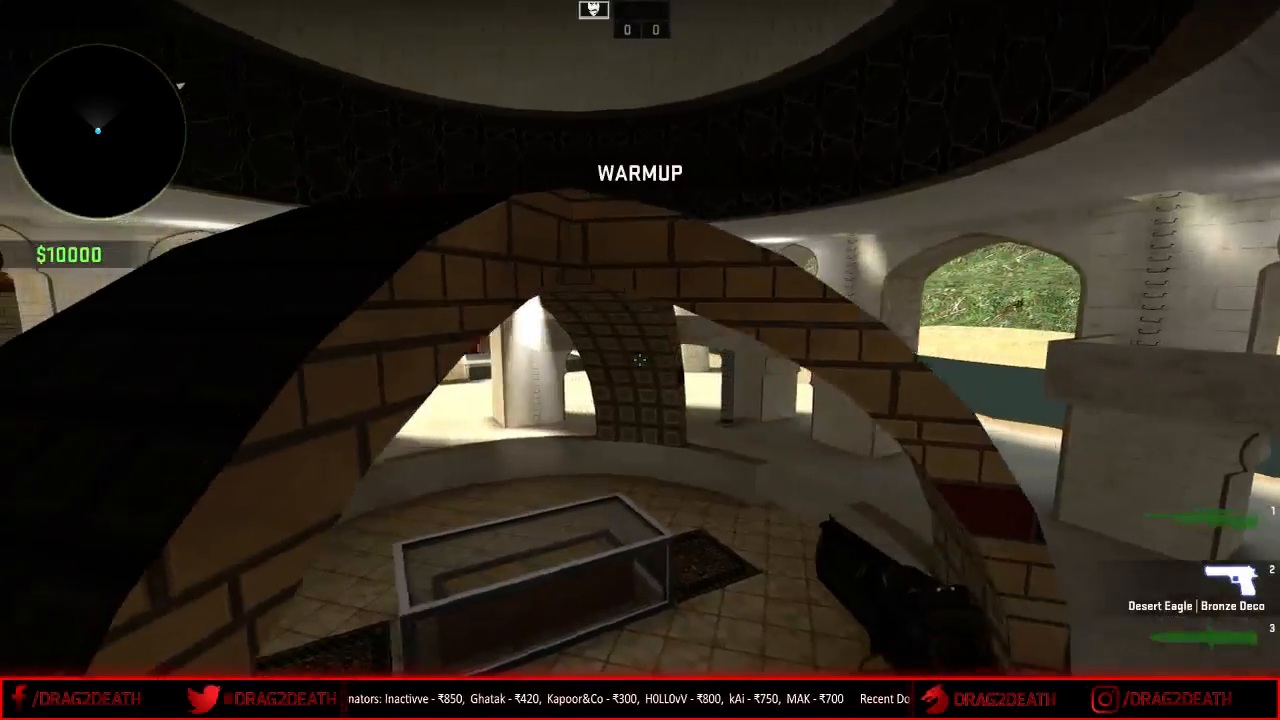
pyautogui.press('w')
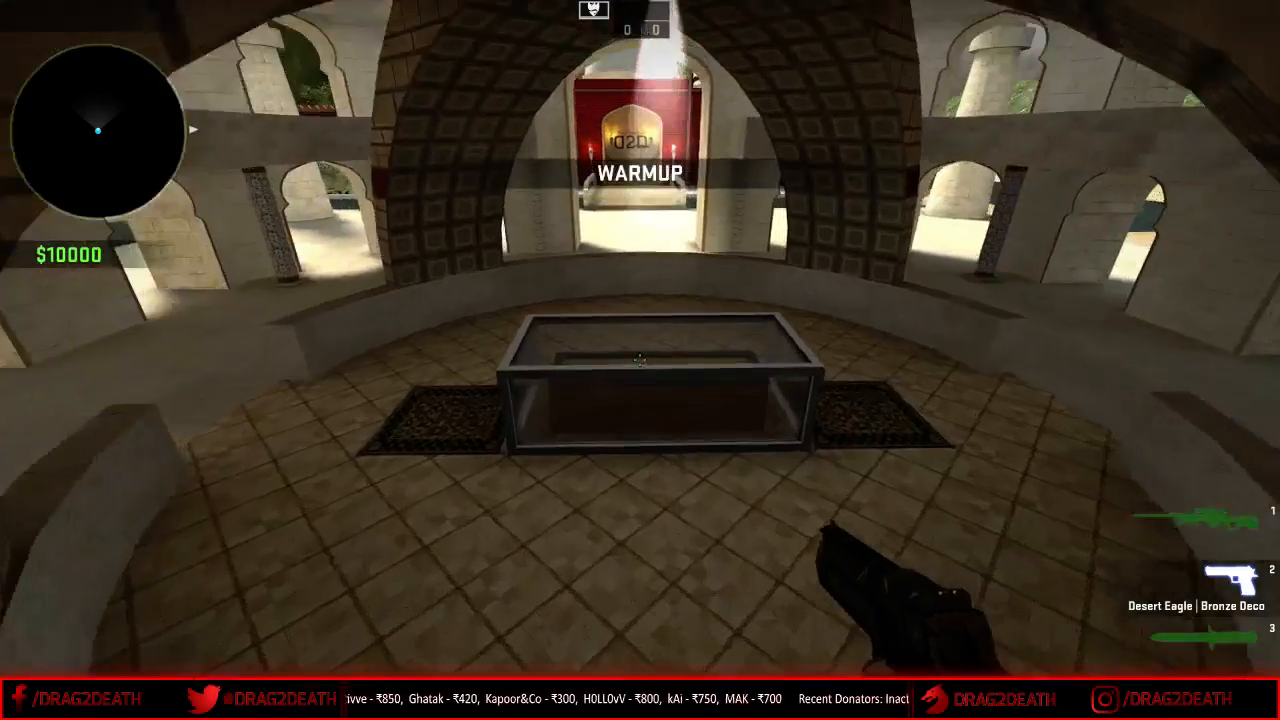
pyautogui.press('s')
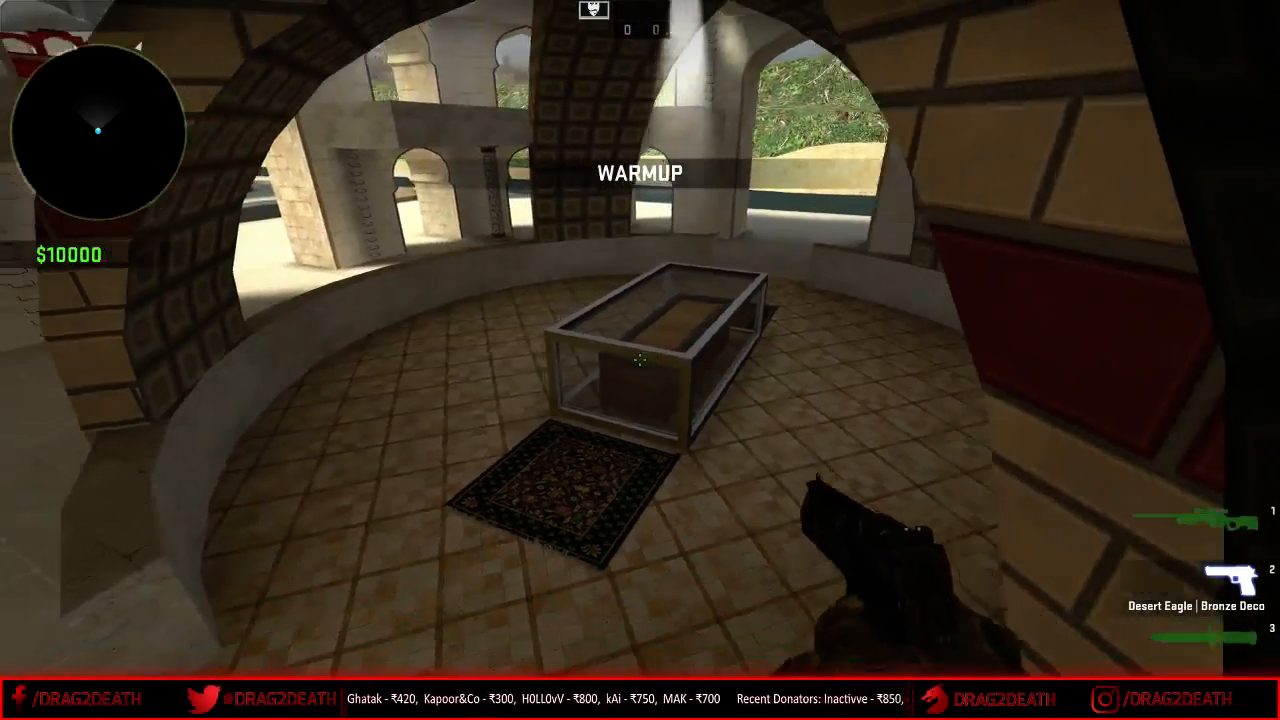
pyautogui.press('w')
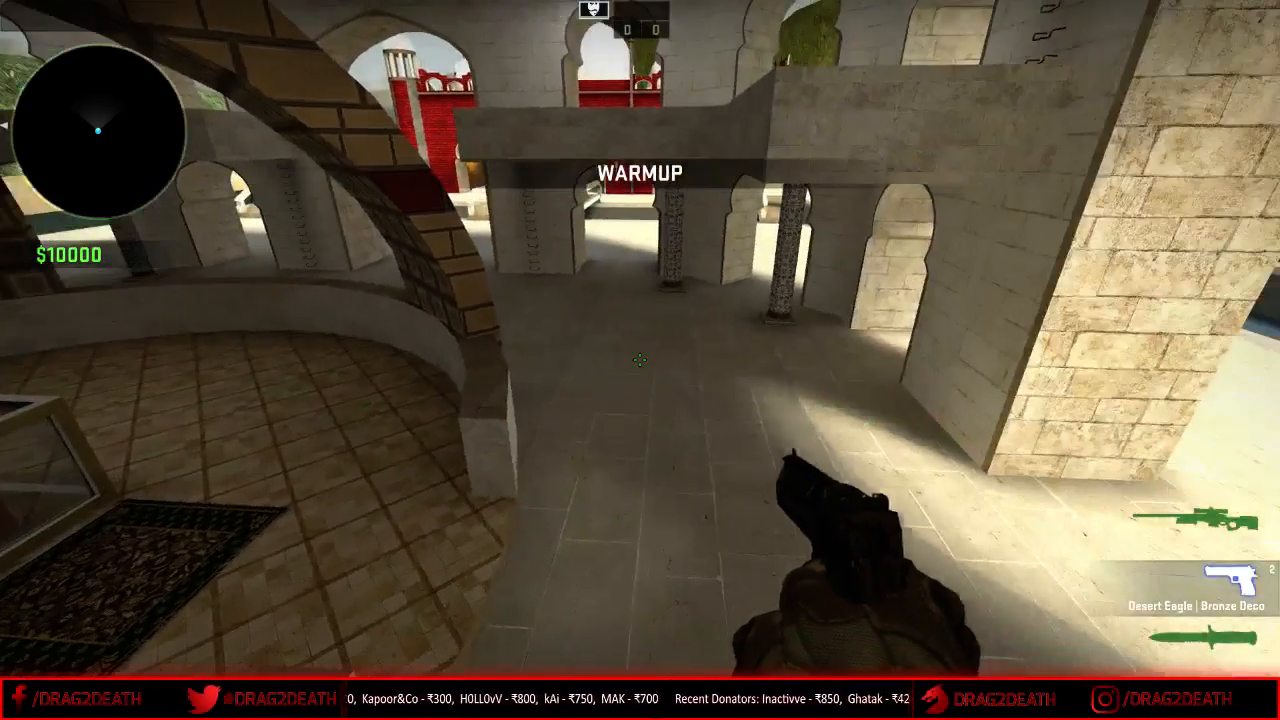
pyautogui.press('w')
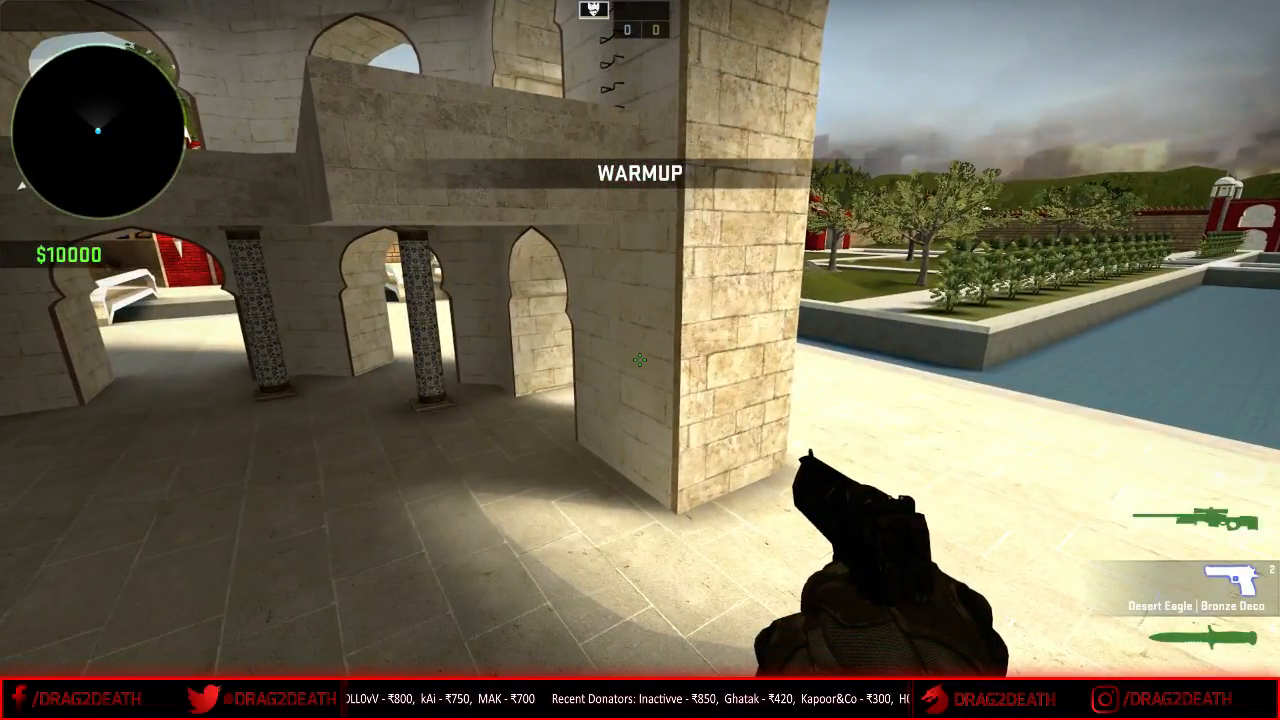
pyautogui.press('w')
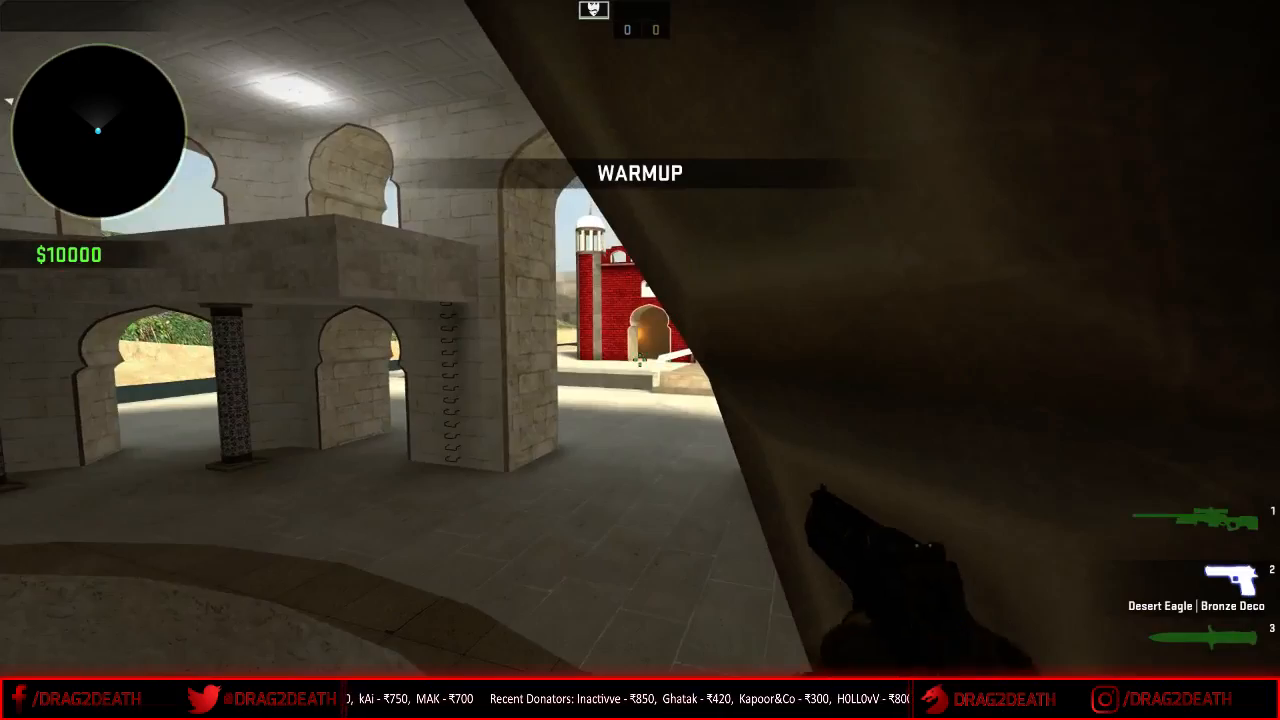
# - Fly out to the red brick building and examine the daylight on its facade and the surrounding courtyard
pyautogui.press('w')
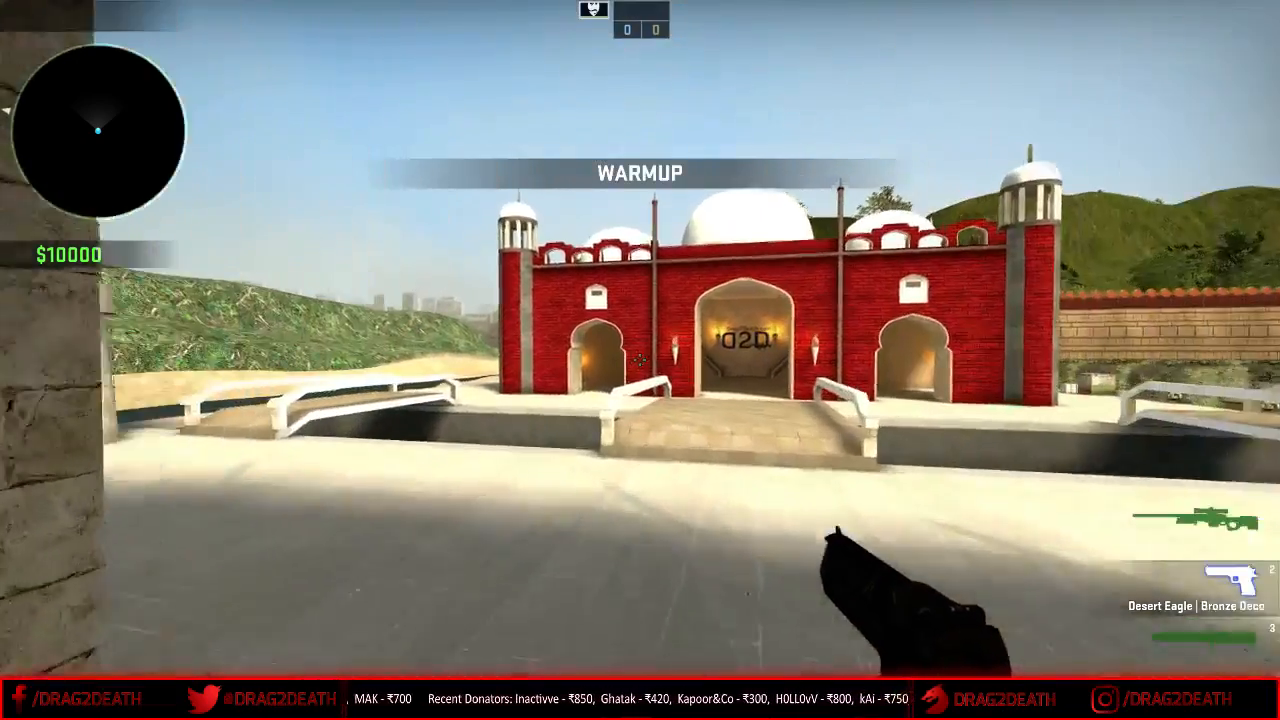
pyautogui.press('w')
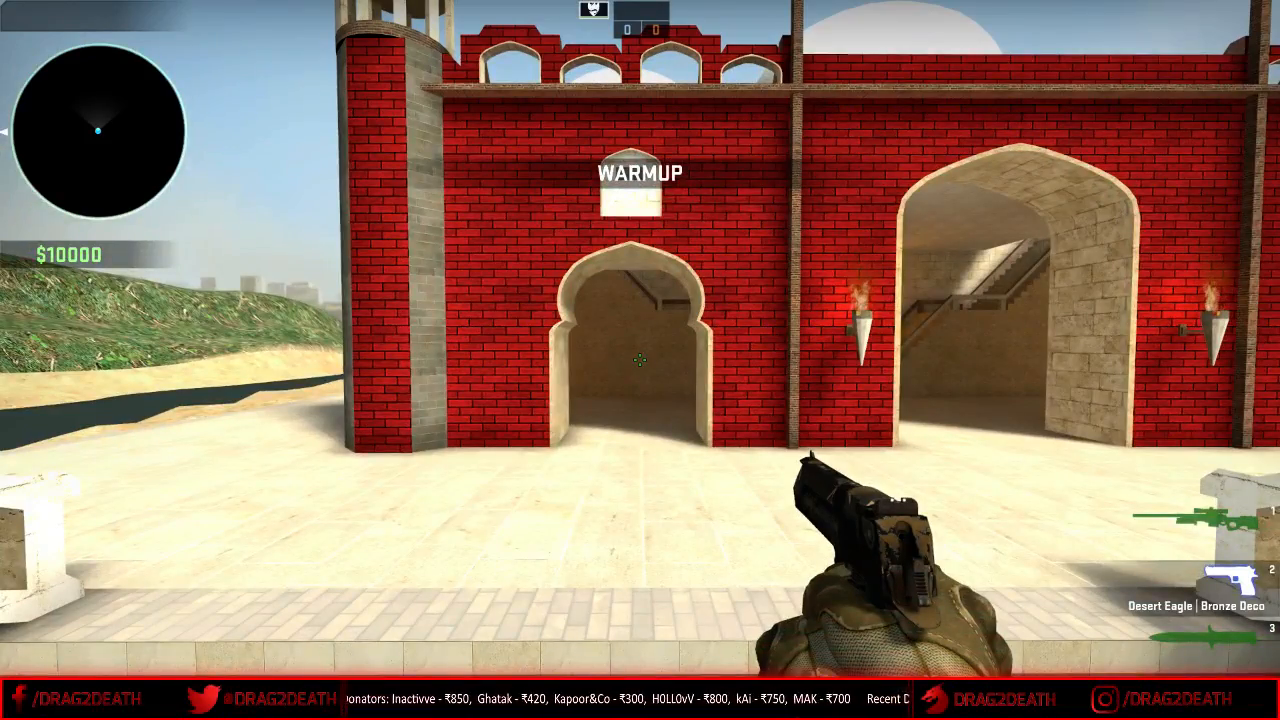
pyautogui.press('w')
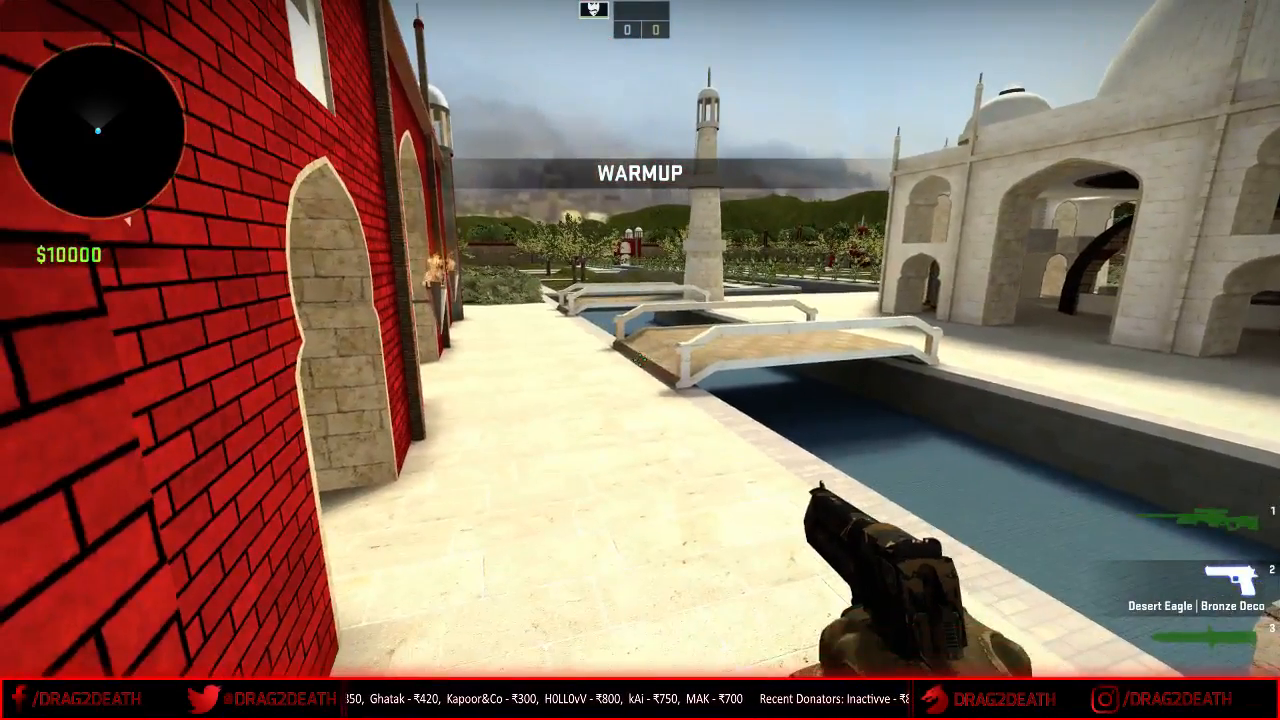
pyautogui.press('3')
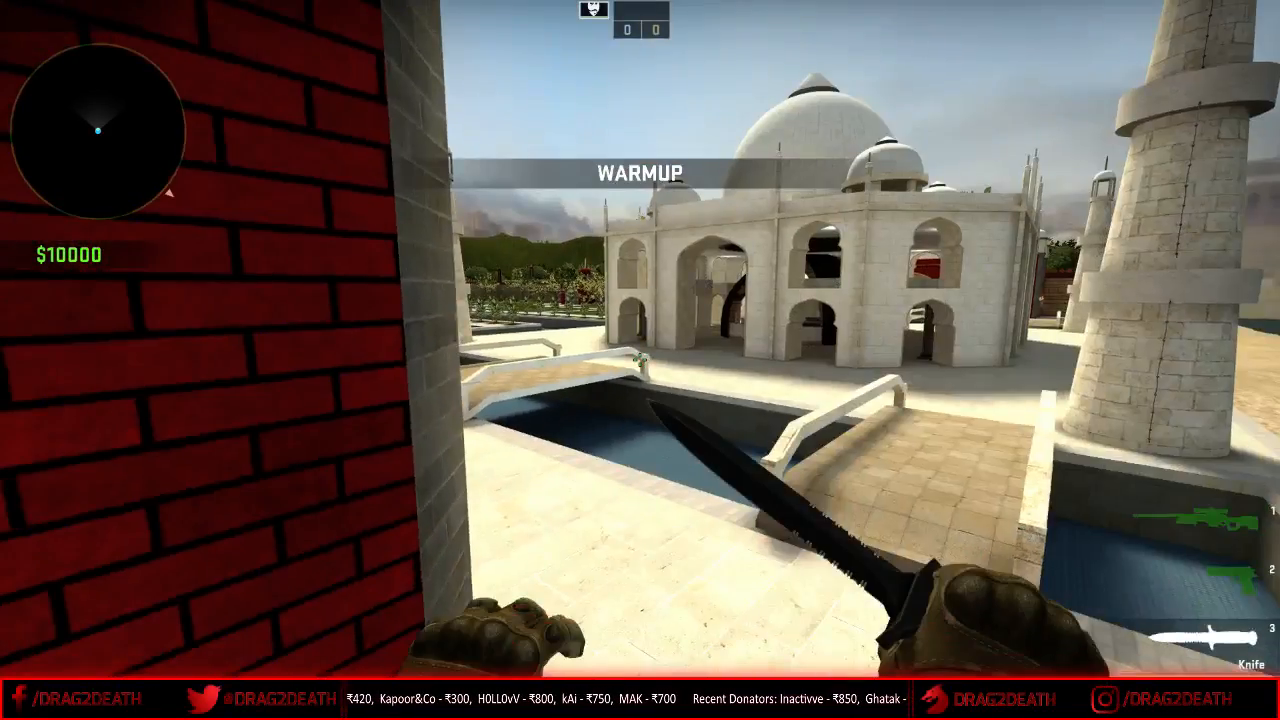
# - Enter the torch-lit stone hall and inspect the opposite building's torch-lit D2D logo wall through the AWP scope
pyautogui.press('1')
pyautogui.press('w')
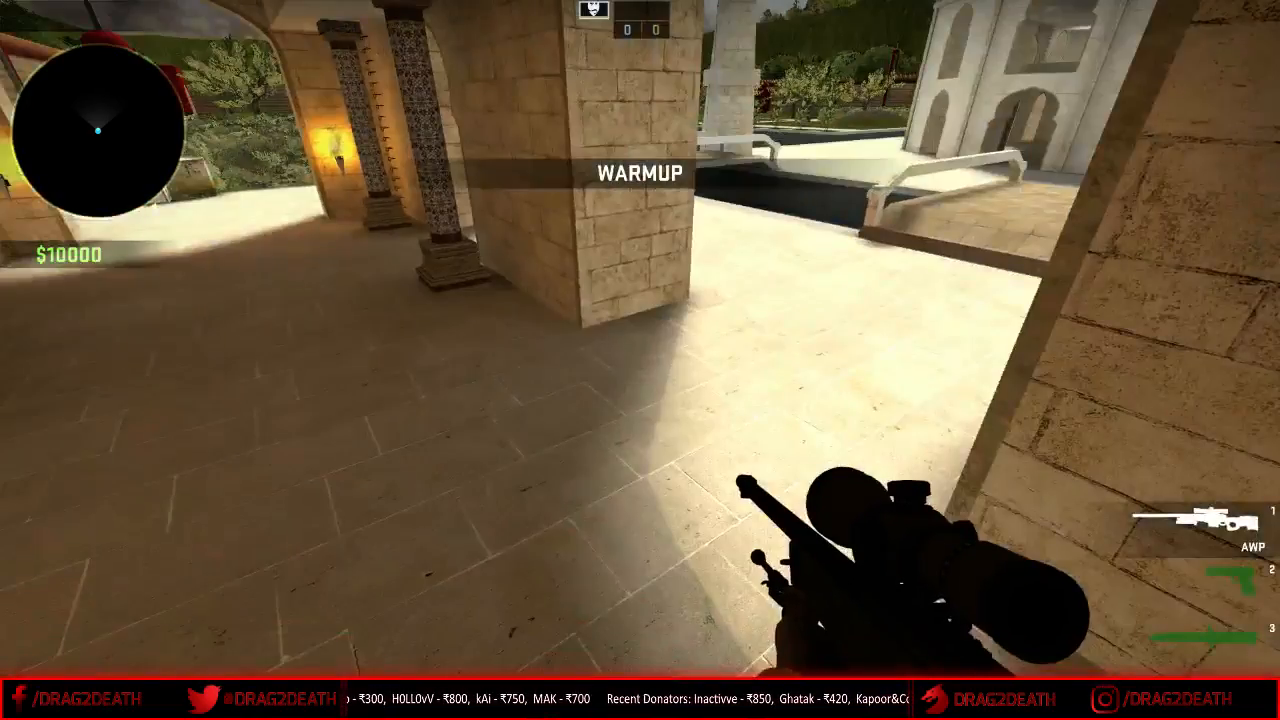
pyautogui.rightClick(640, 360)
pyautogui.rightClick(640, 360)
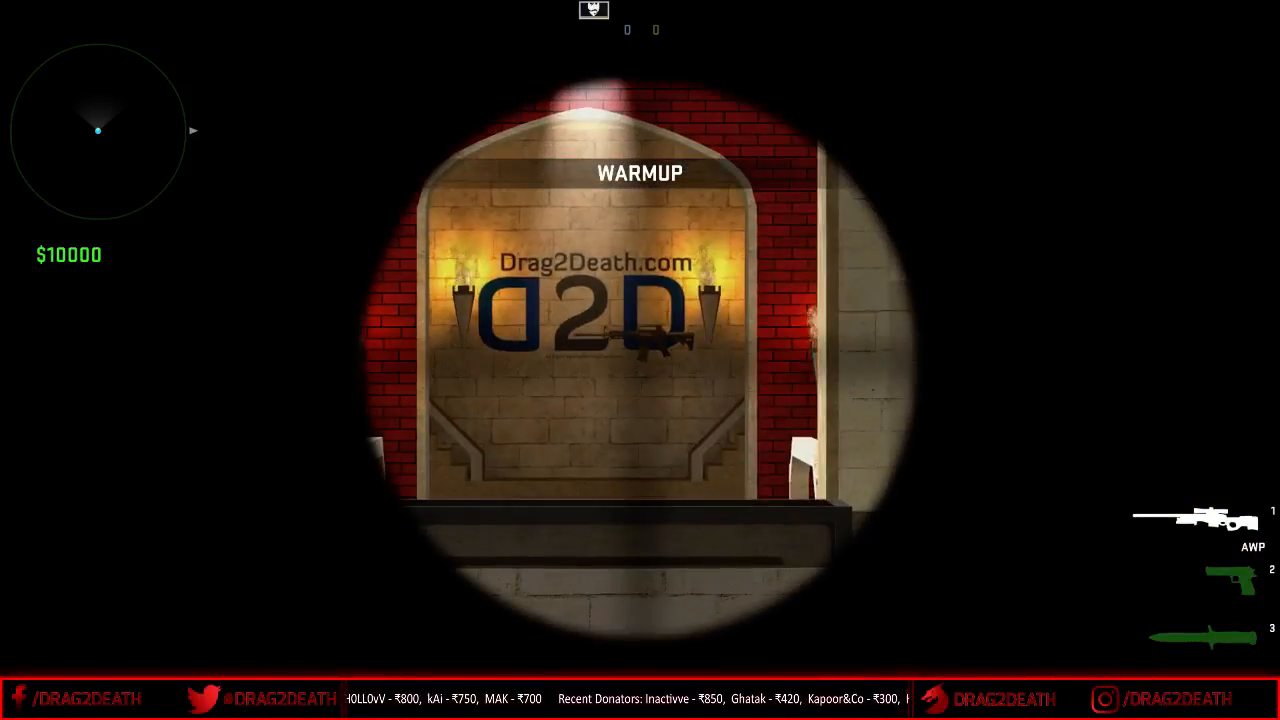
pyautogui.click(640, 360)
pyautogui.press('s')
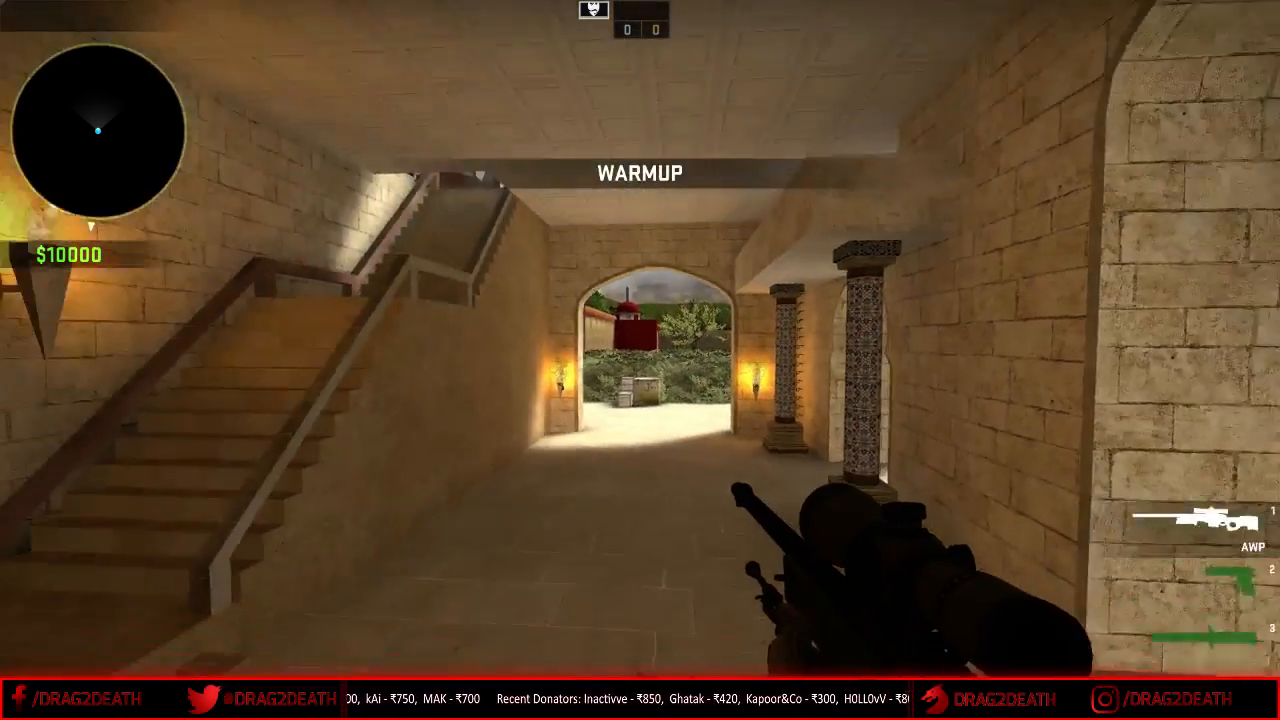
# - Fly outside over the hedges and water channels to examine the sunlight on the towers, dome and red buildings
pyautogui.press('w')
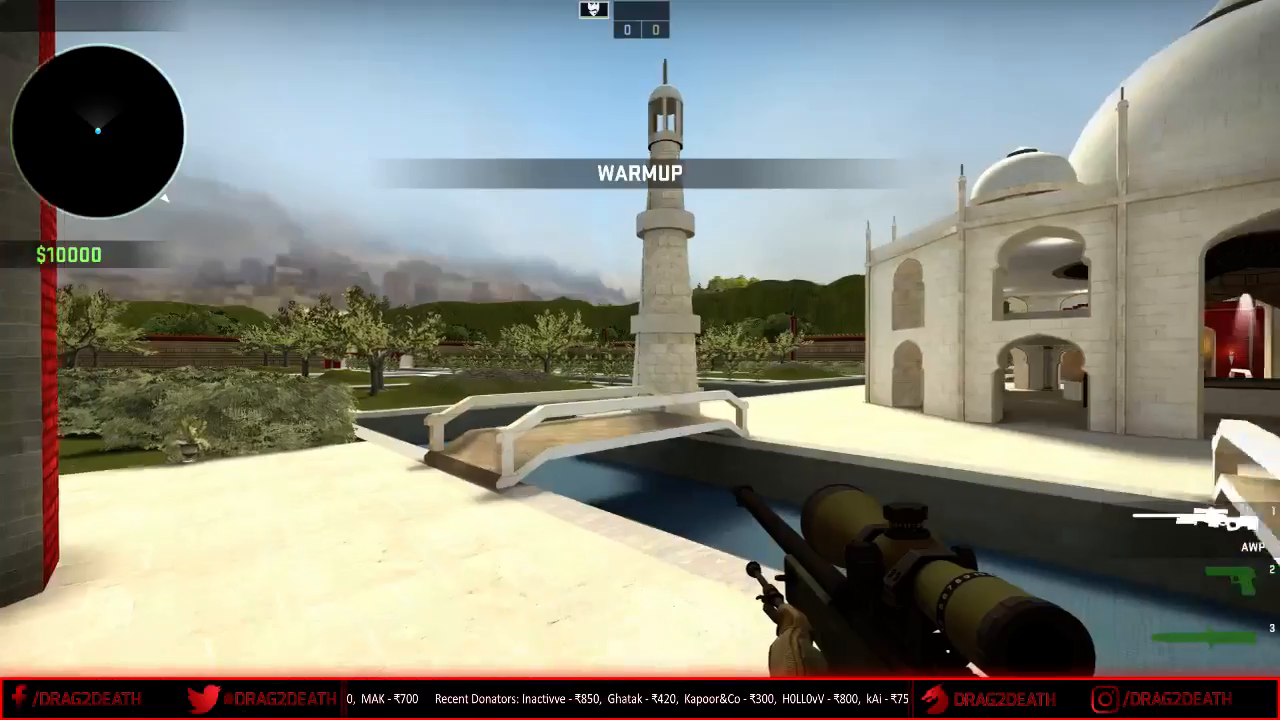
pyautogui.press('w')
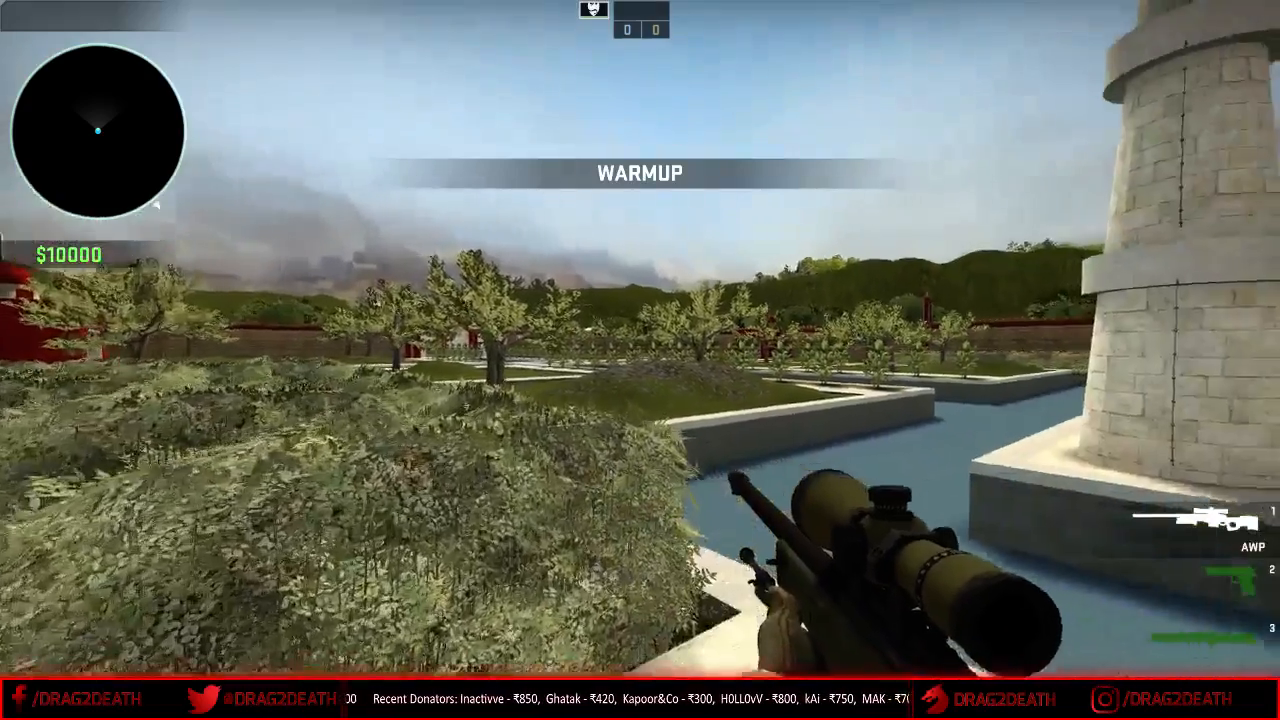
pyautogui.press('w')
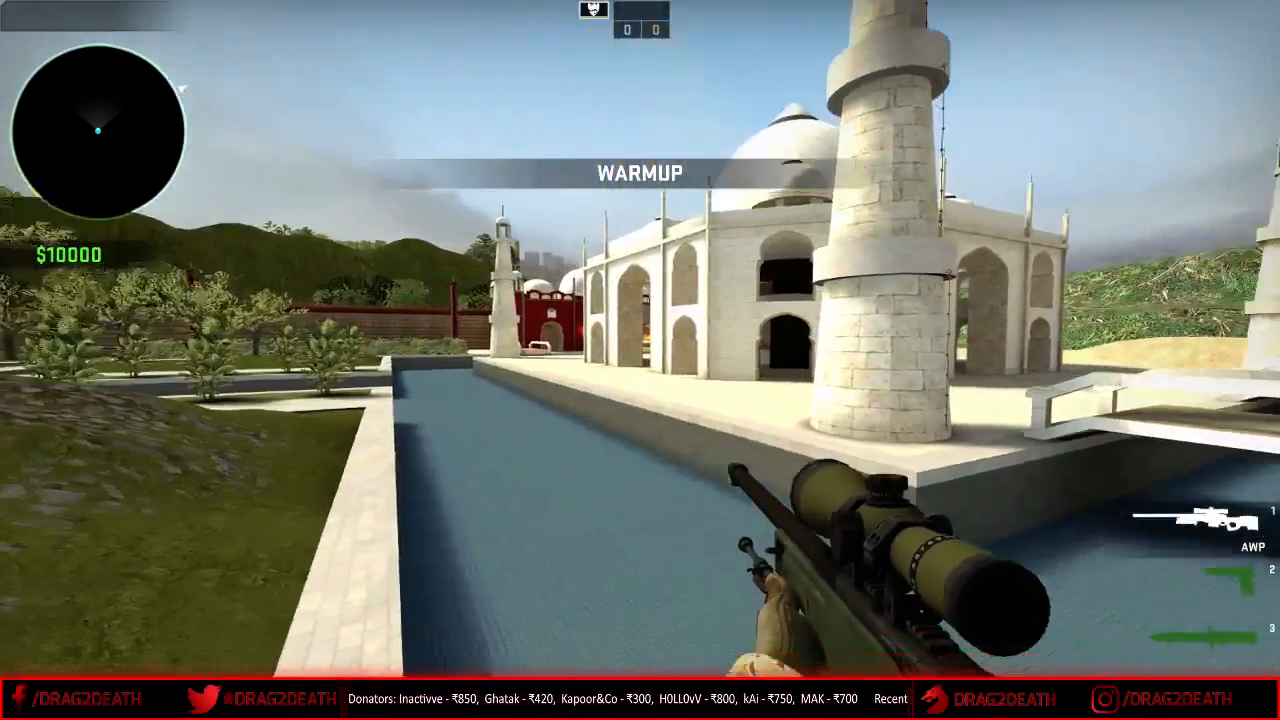
pyautogui.press('2')
pyautogui.press('w')
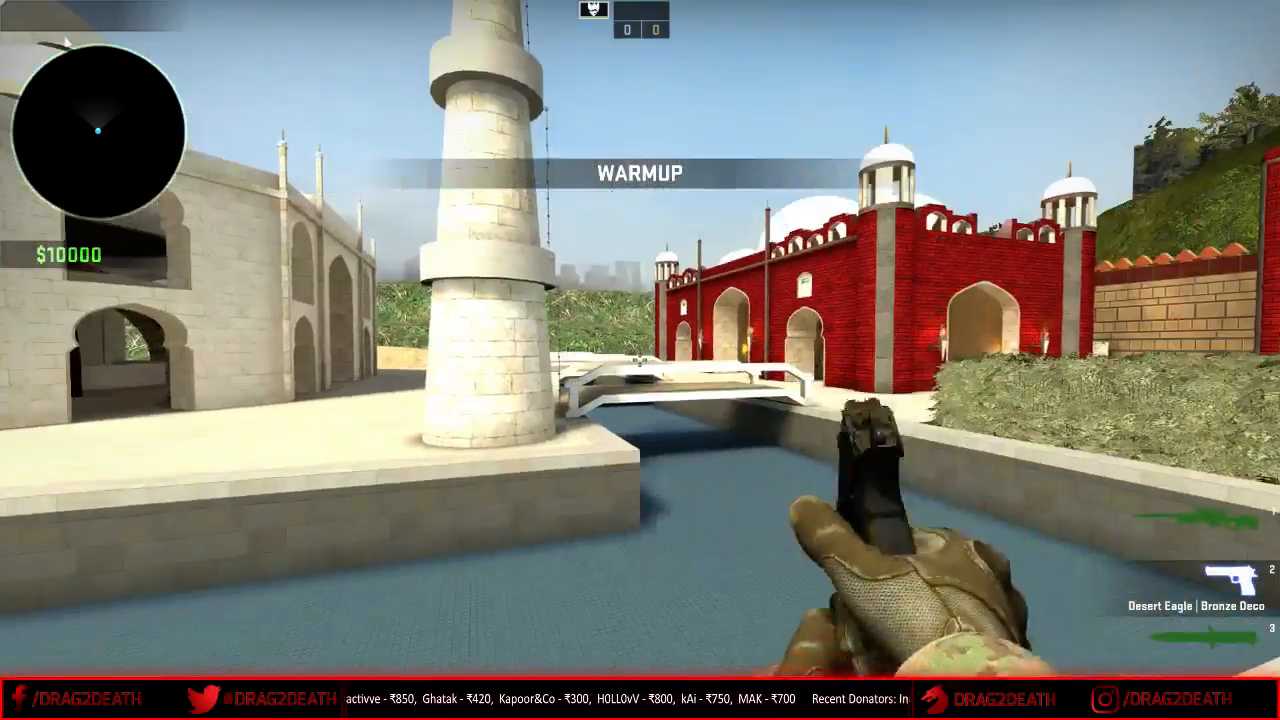
pyautogui.press('s')
pyautogui.press('a')
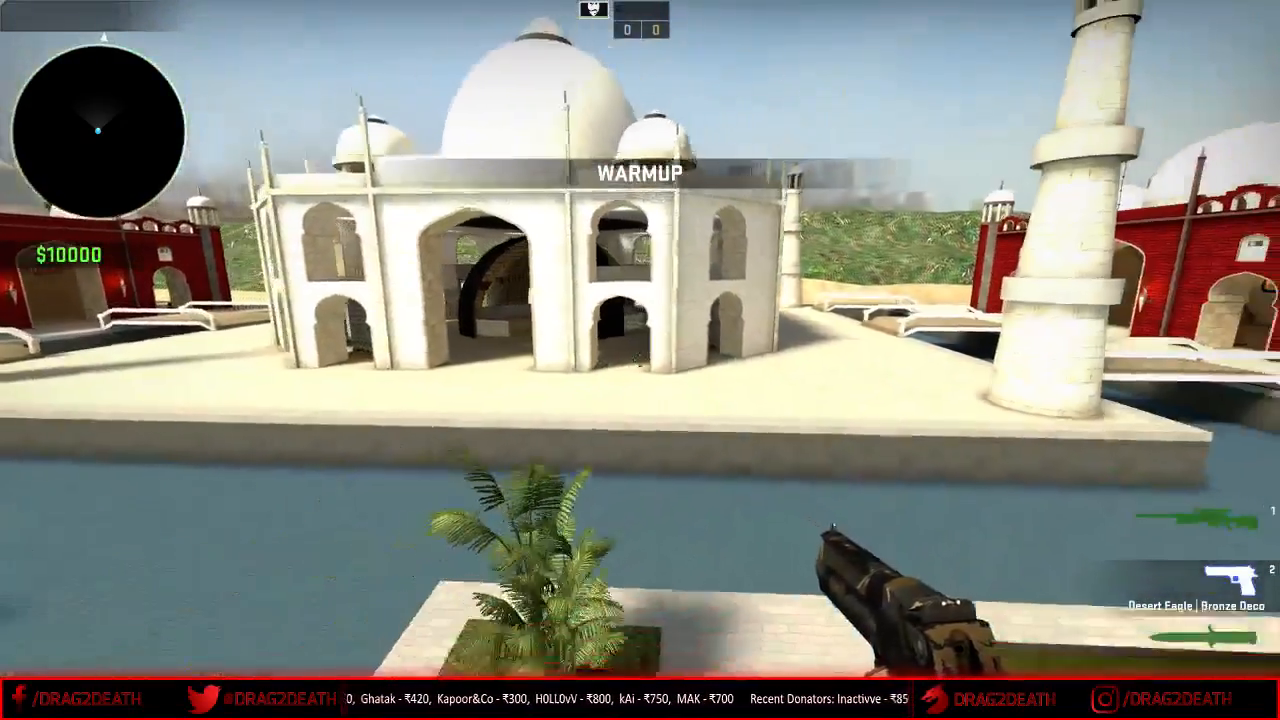
# - Fly back high over the garden and water channel to examine the daylight across the whole Taj complex
pyautogui.press('s')
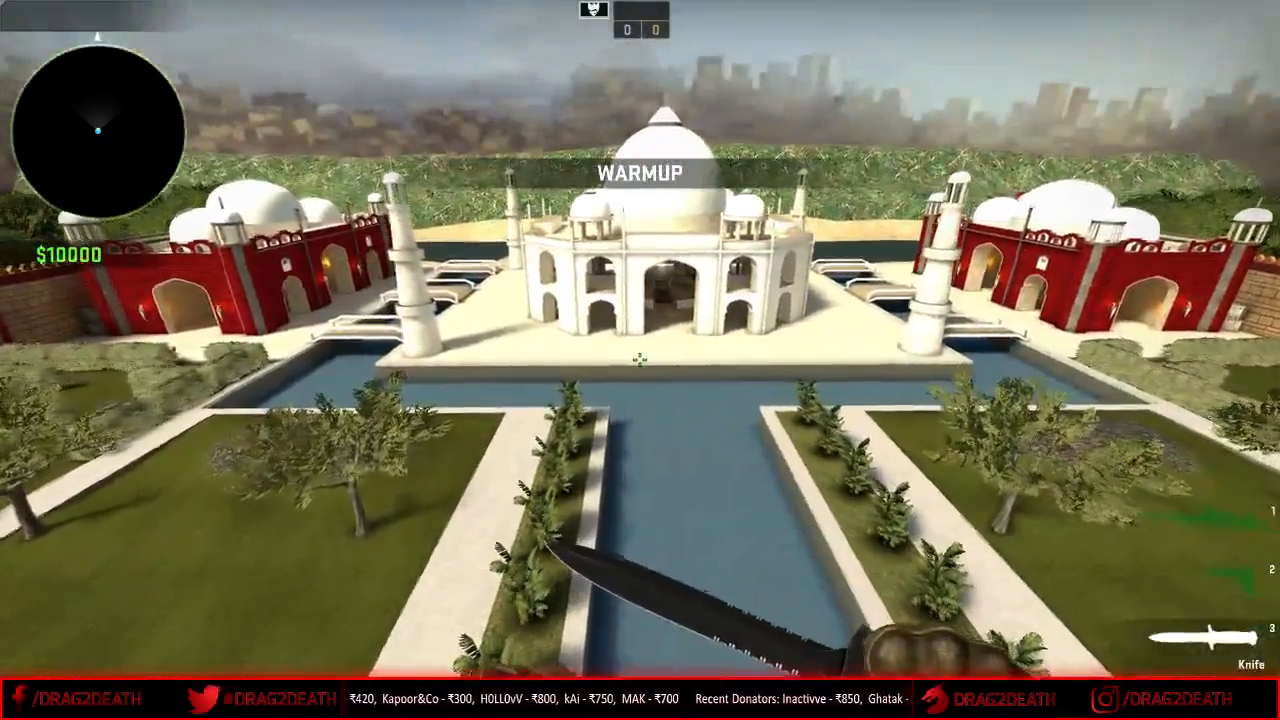
pyautogui.press('2')
pyautogui.press('a')
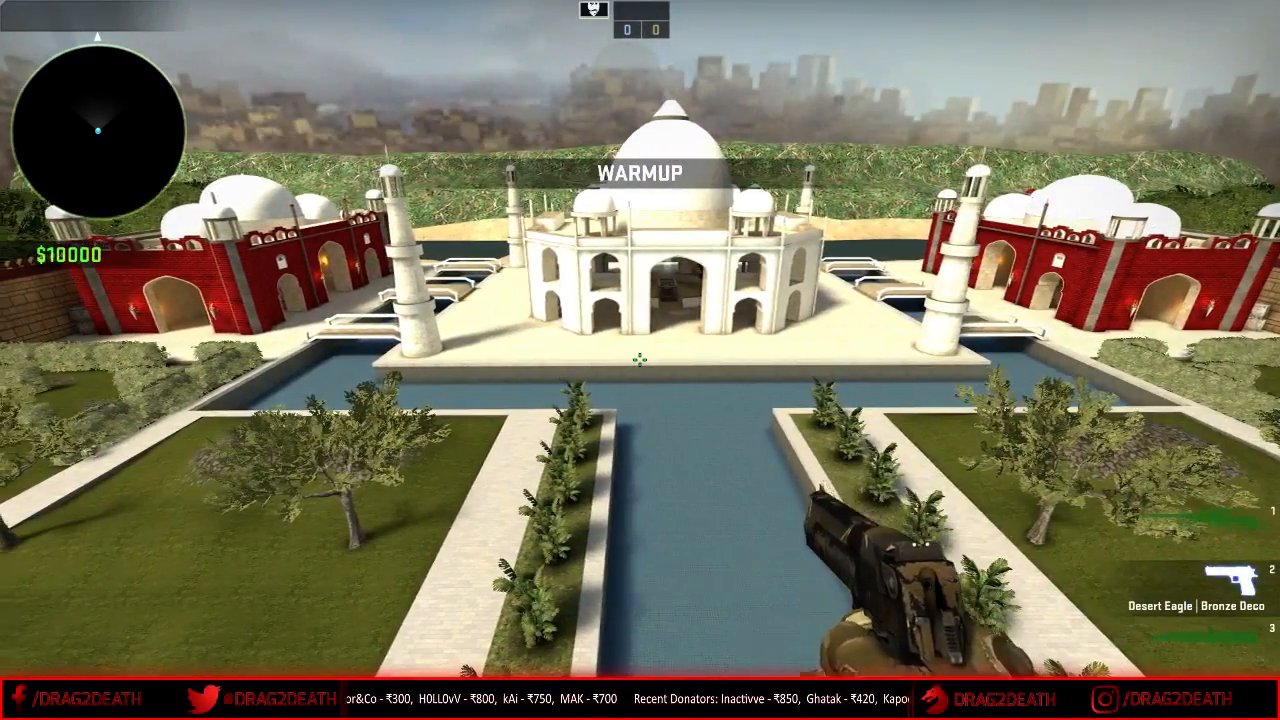
pyautogui.press('f')
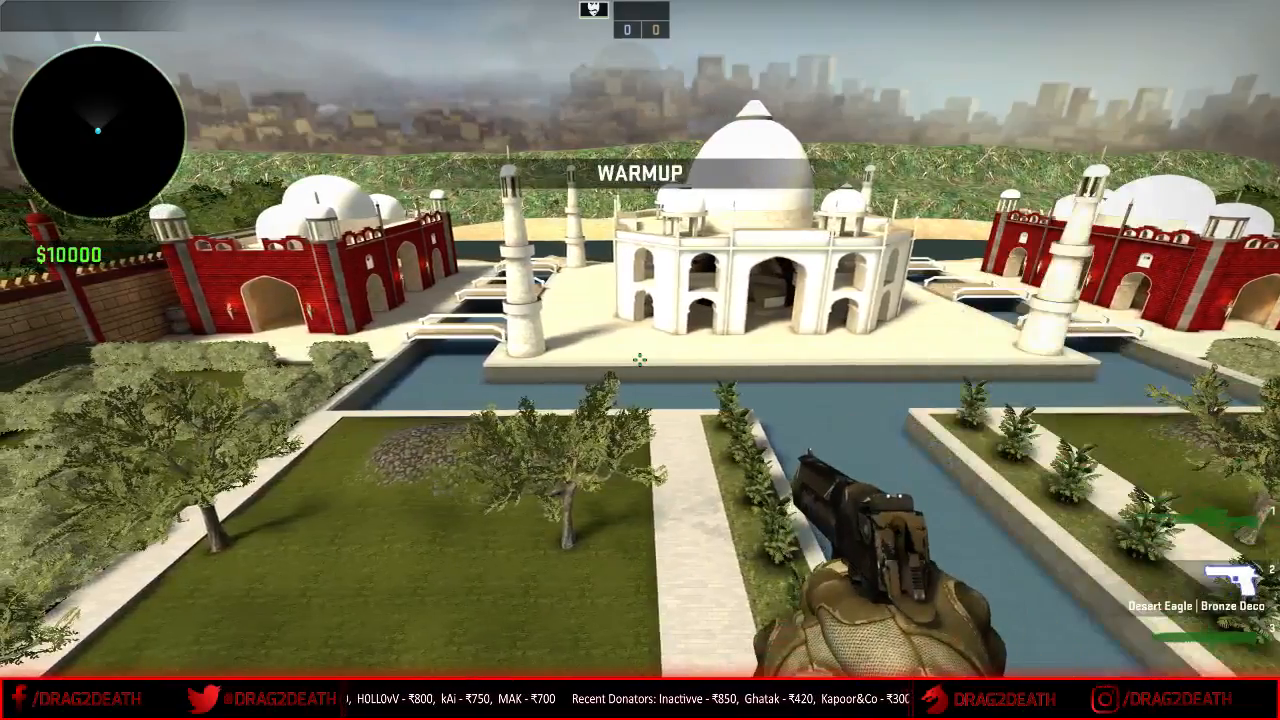
# - Change the level to awp_taj_heaven through the console and join the Counter-Terrorists
pyautogui.press('`')
pyautogui.write('changelevel ')
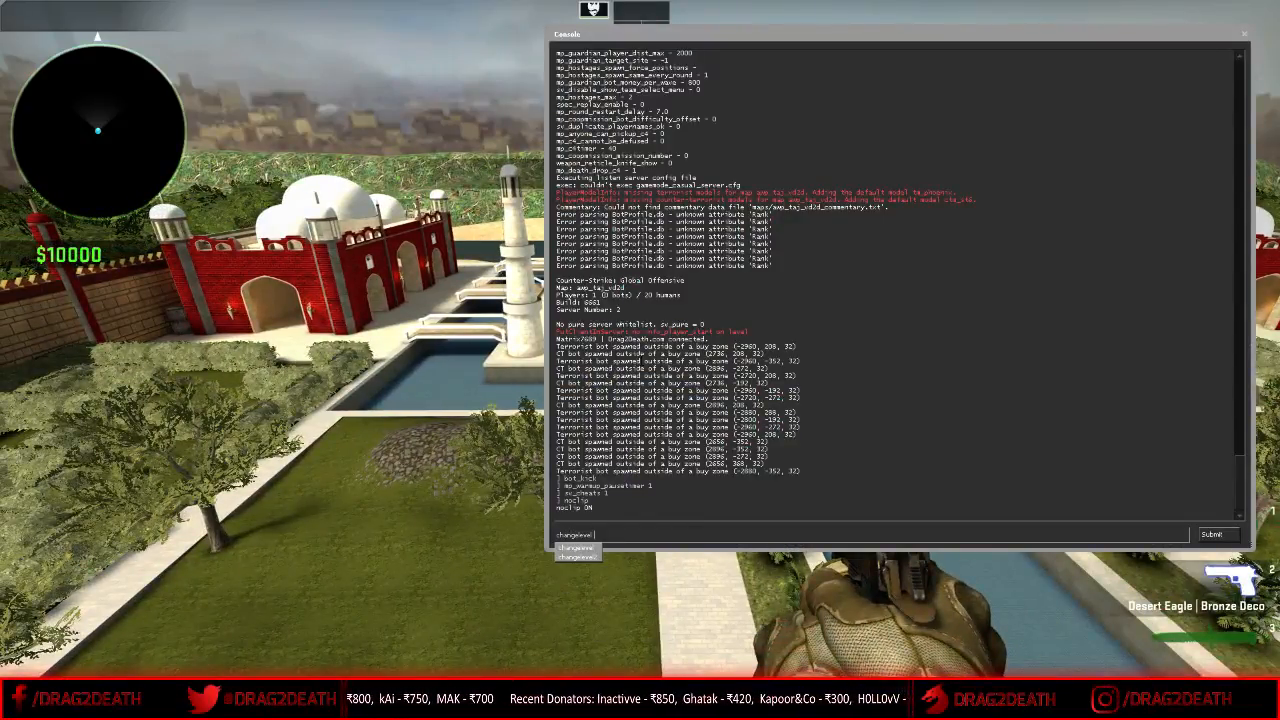
pyautogui.write('awp_taj')
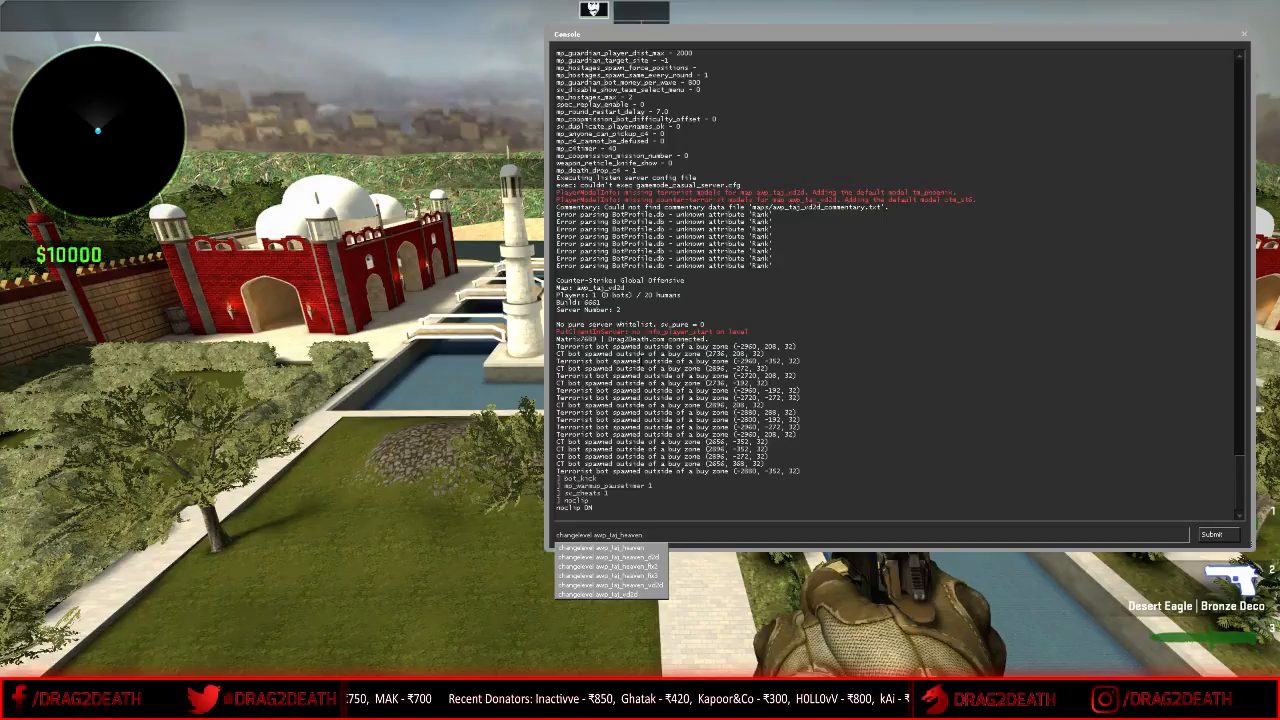
pyautogui.write('_heaven')
pyautogui.press('Return')
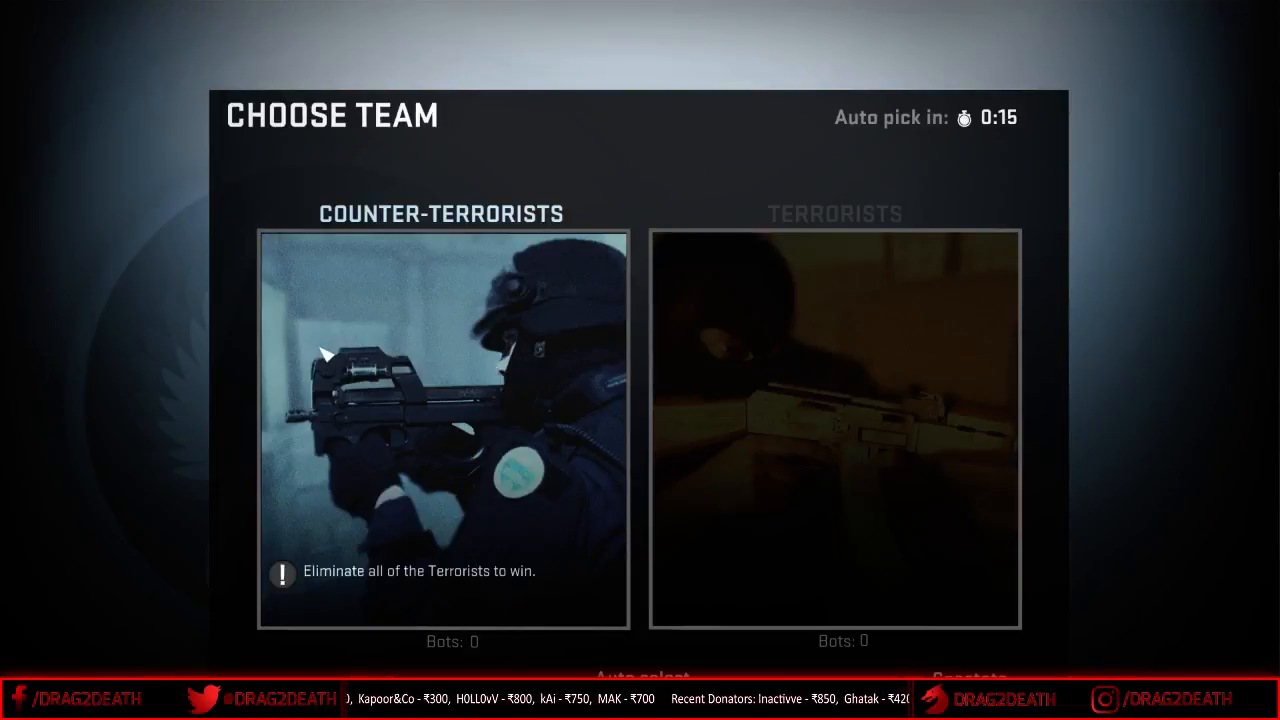
pyautogui.click(334, 363)
# - Remove all bots with bot_kick and pause the warmup timer with mp_warmup_pausetimer 1
pyautogui.press('`')
pyautogui.write('bo')
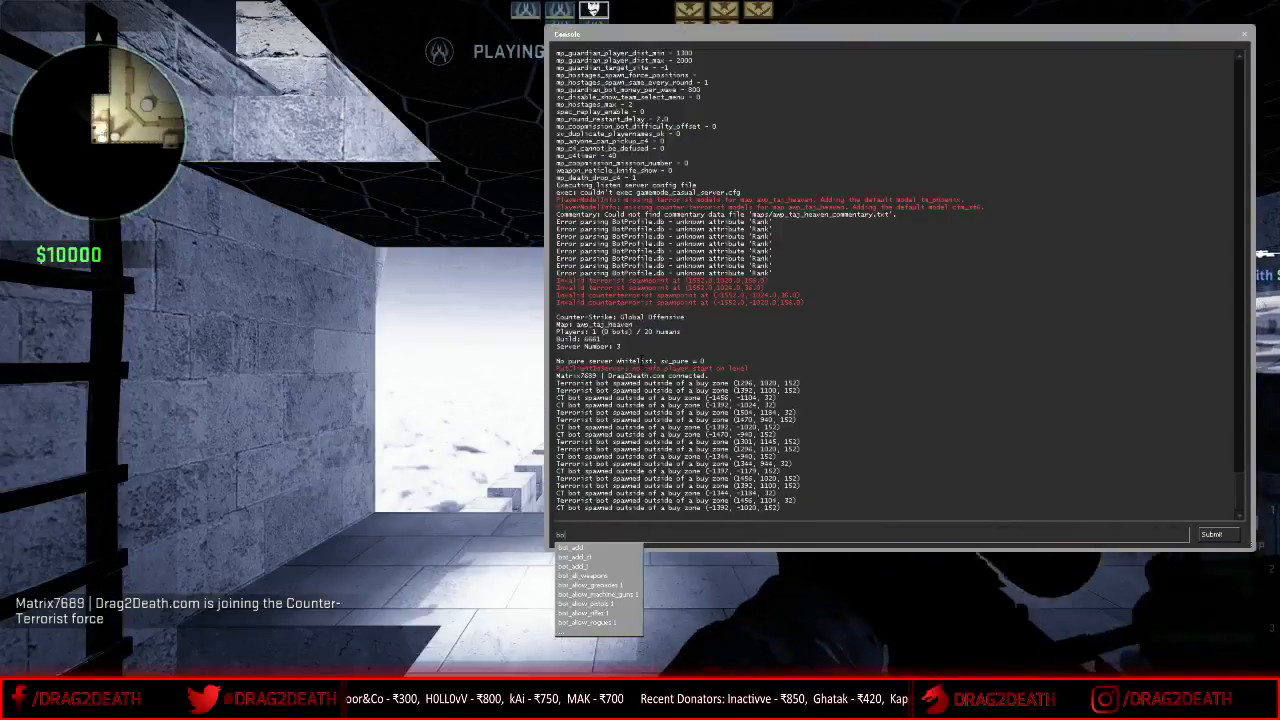
pyautogui.write('t_kick')
pyautogui.press('Return')
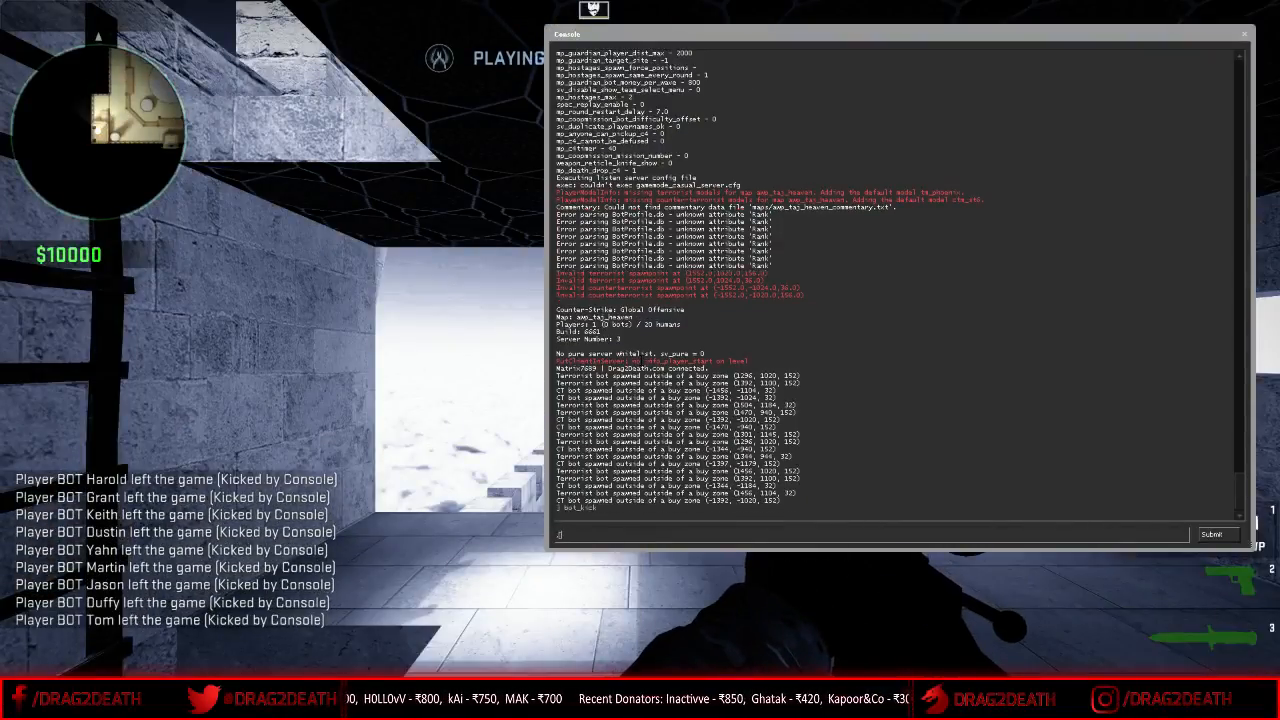
pyautogui.write('mp_warmup_pausetimer 1')
pyautogui.press('Return')
pyautogui.press('`')
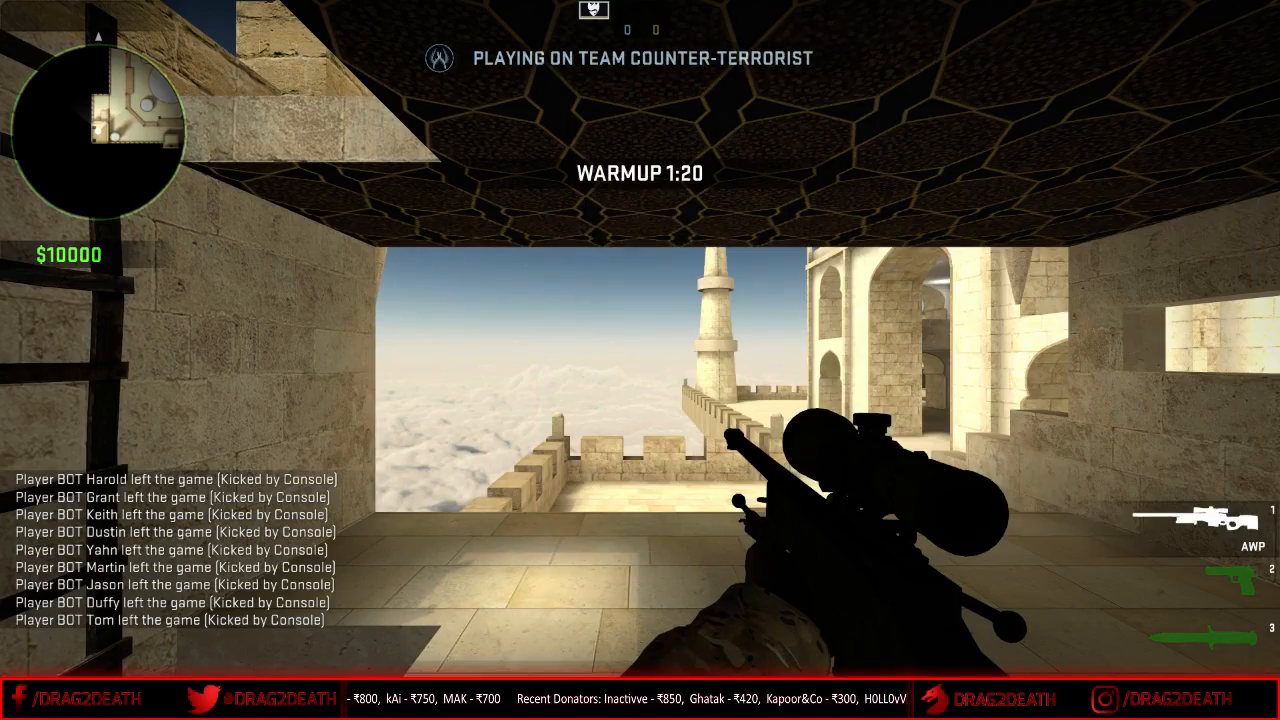
# - Walk out over the sunlit terrace into the domed building to examine its exterior and interior lighting
pyautogui.press('w')
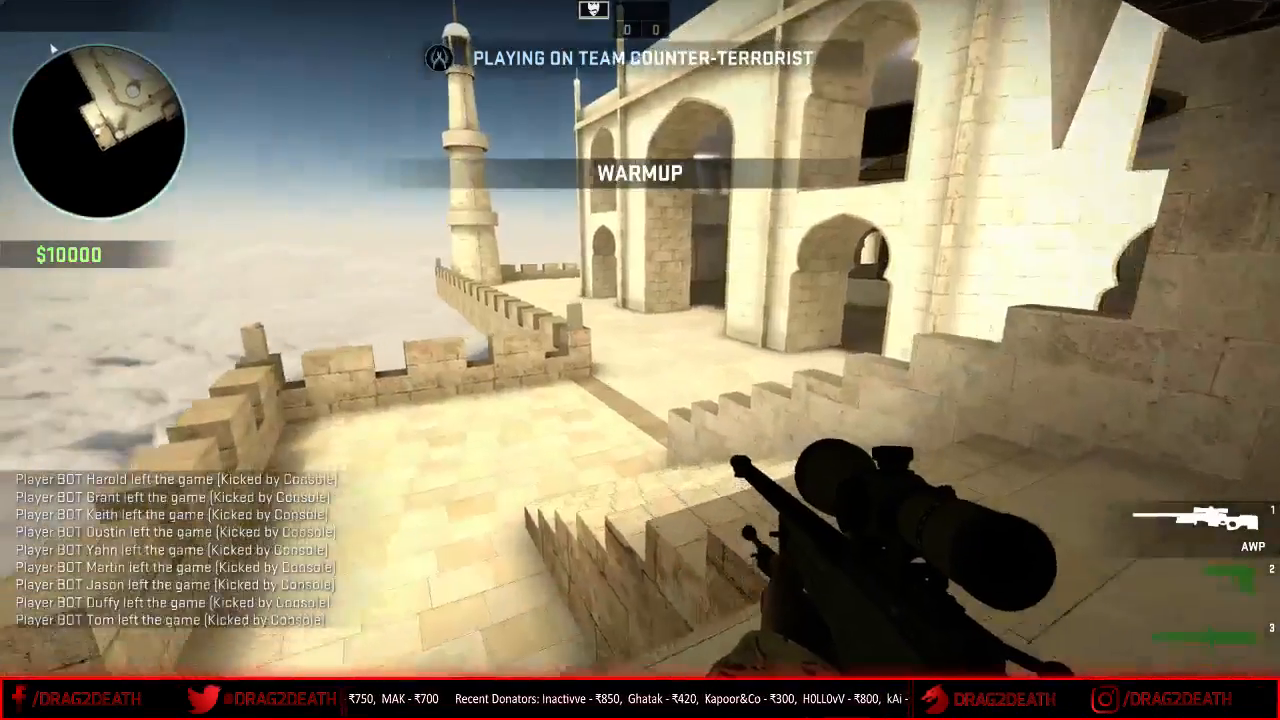
pyautogui.press('2')
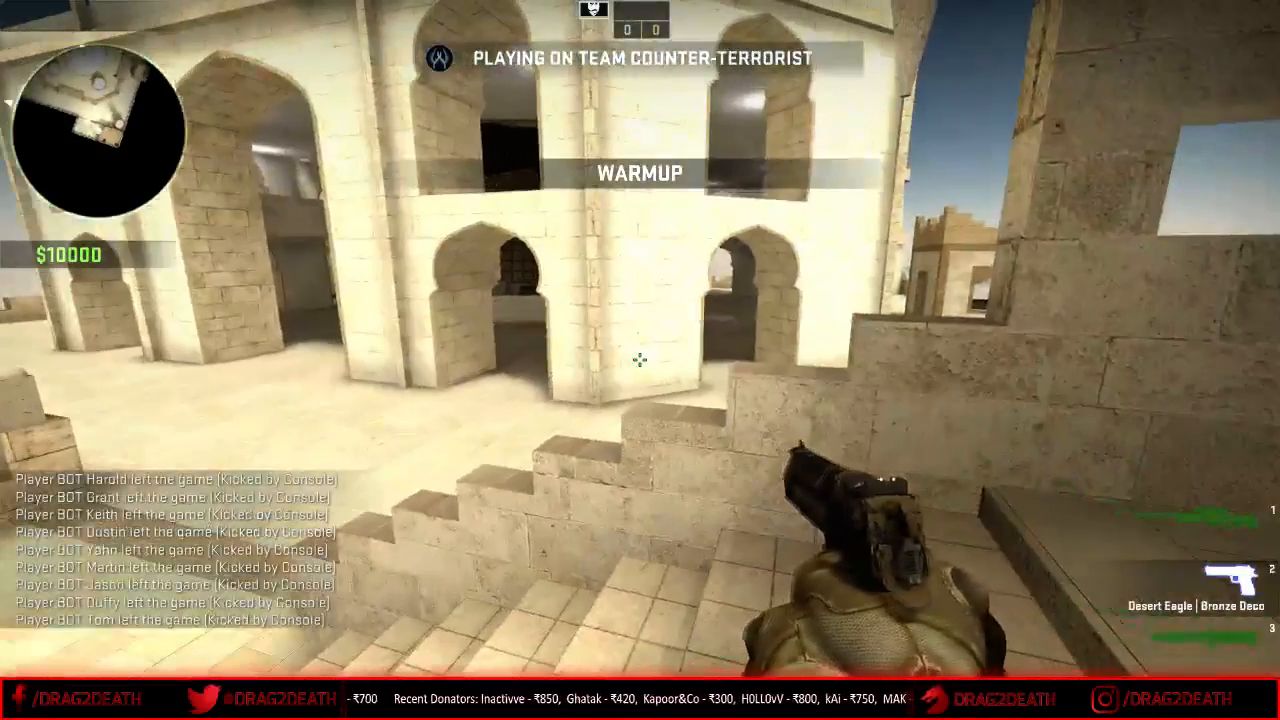
pyautogui.press('a')
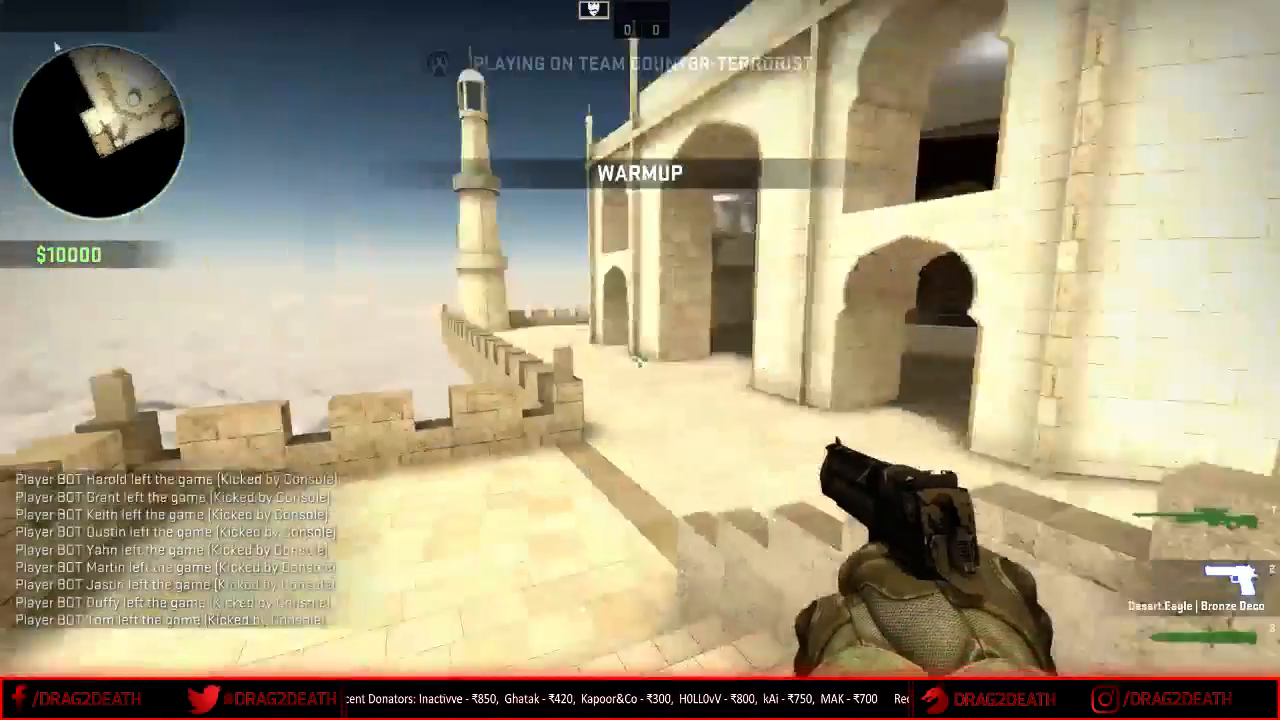
pyautogui.press('w')
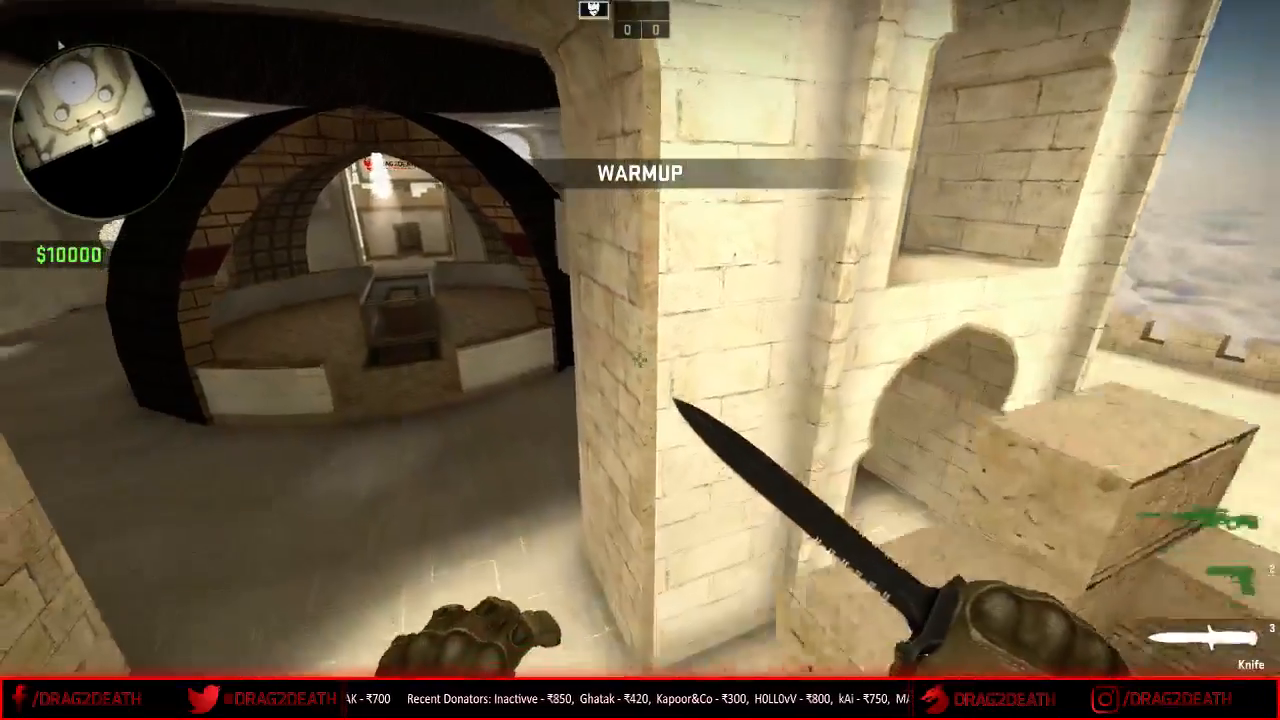
pyautogui.press('w')
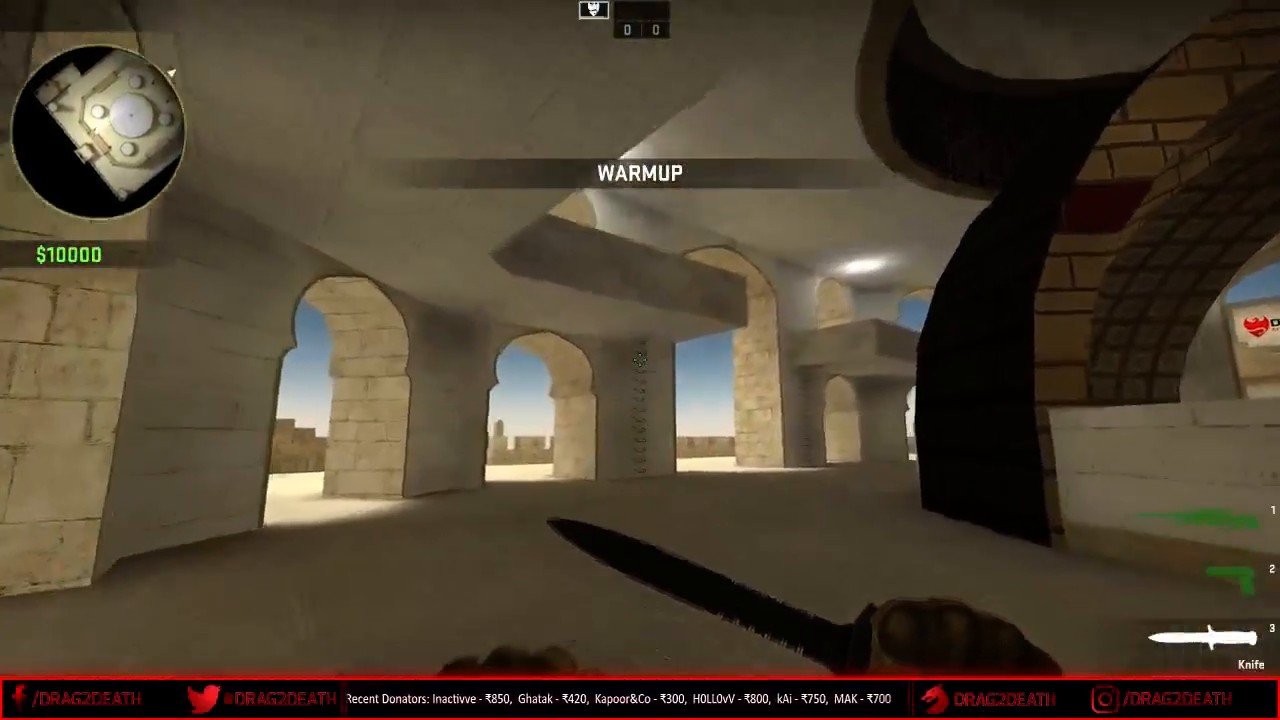
# - Enable noclip and fly up along the wall ladder through the ceiling opening onto the domed roof
pyautogui.press('`')
pyautogui.write('noclip')
pyautogui.press('Return')
pyautogui.press('`')
pyautogui.press('w')
pyautogui.press('2')
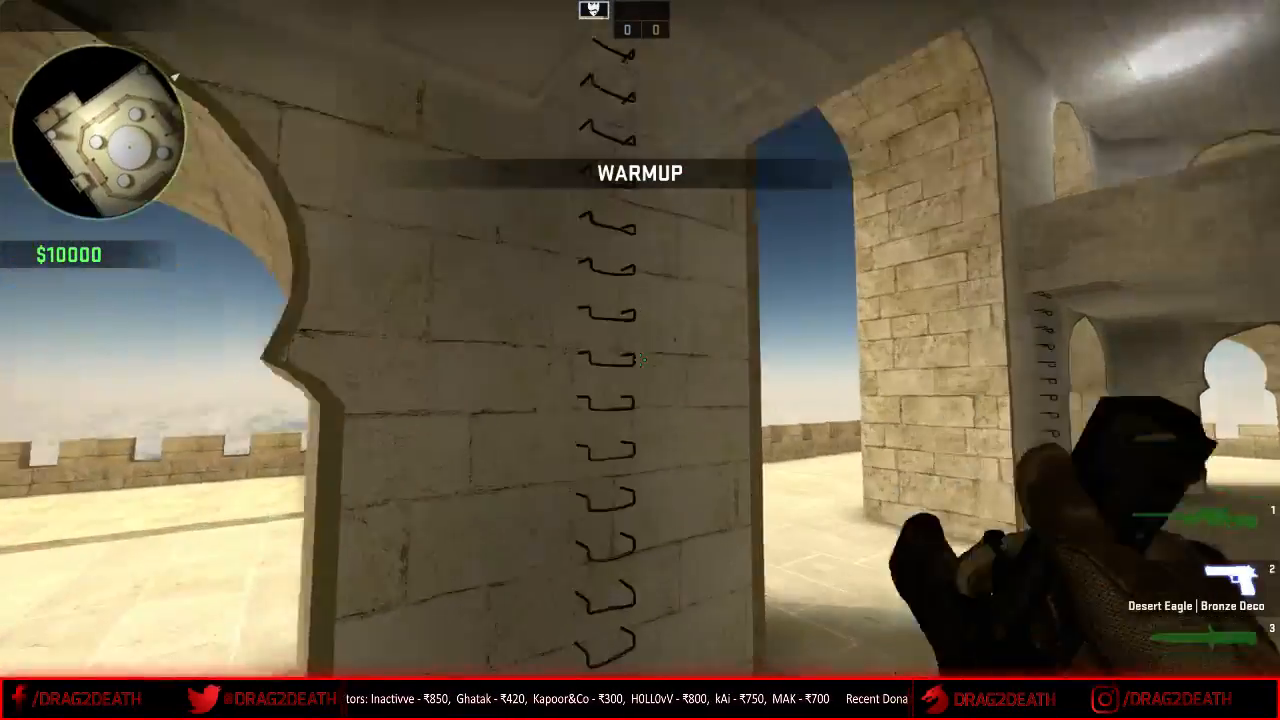
pyautogui.press('w')
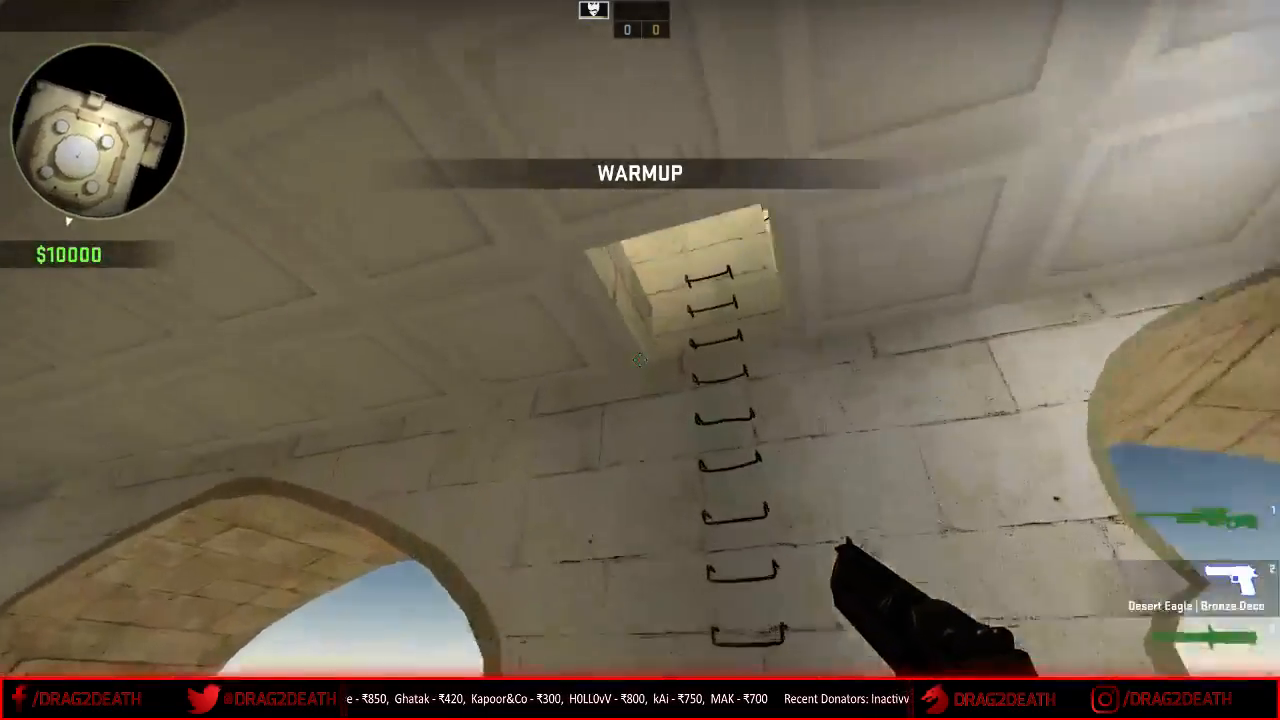
pyautogui.press('w')
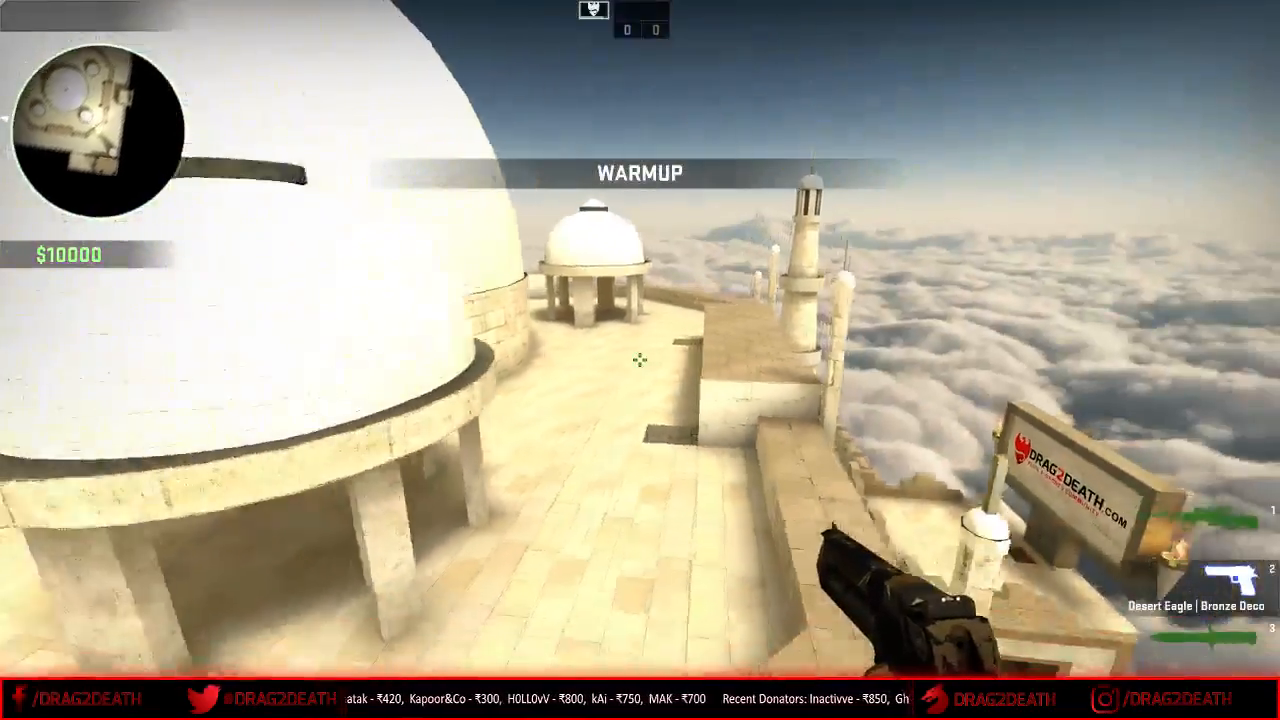
# - Circle the domed building from the air to compare the lighting on its sunlit and shaded sides
pyautogui.press('s')
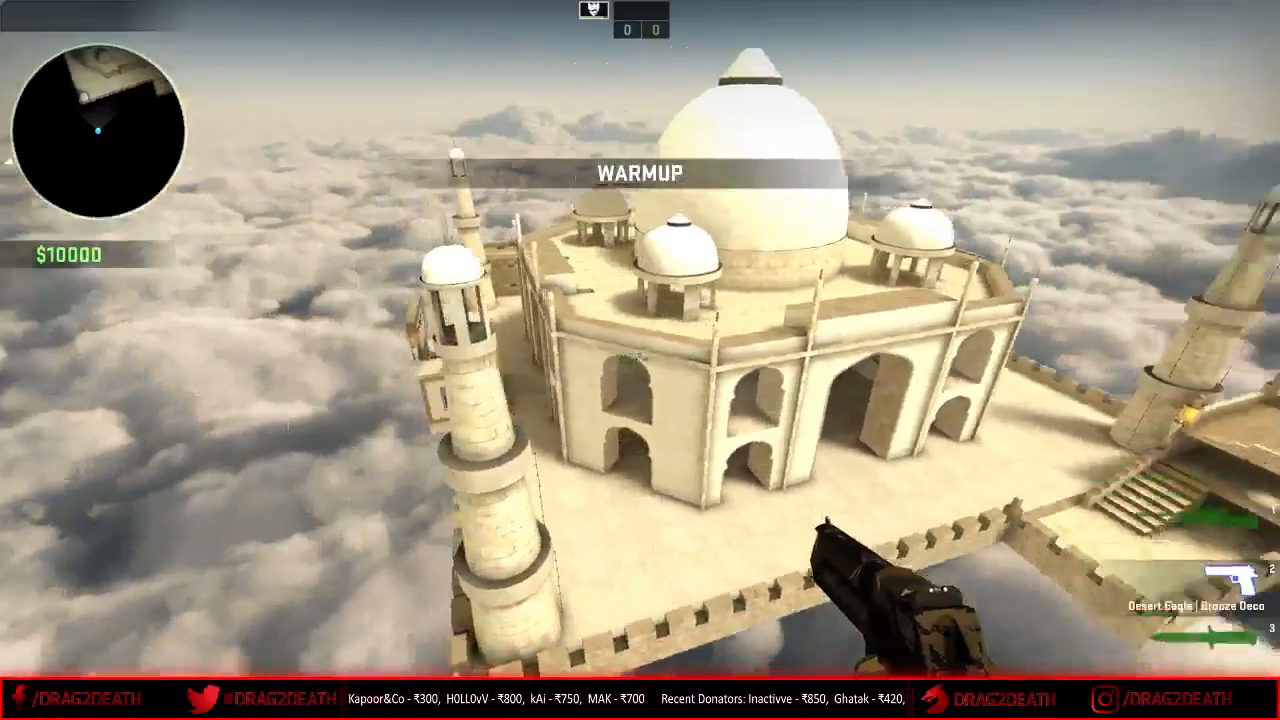
pyautogui.press('d')
pyautogui.press('a')
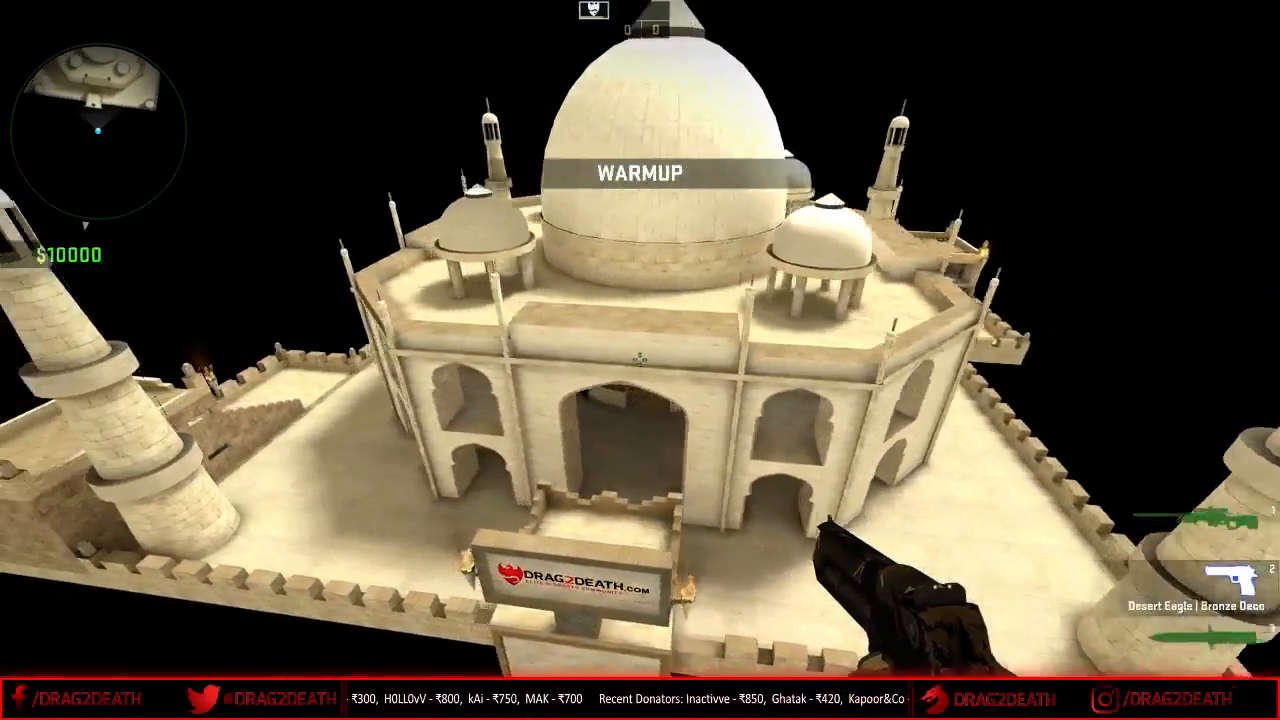
pyautogui.press('a')
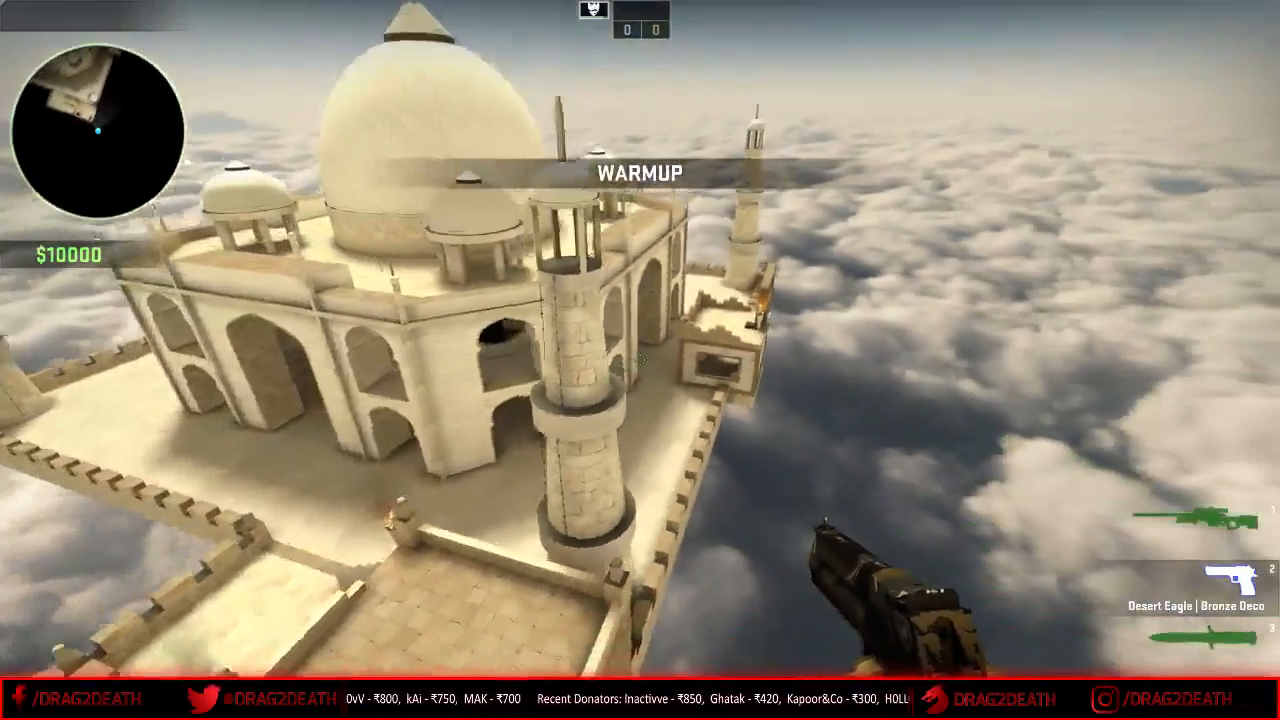
pyautogui.press('w')
pyautogui.press('a')
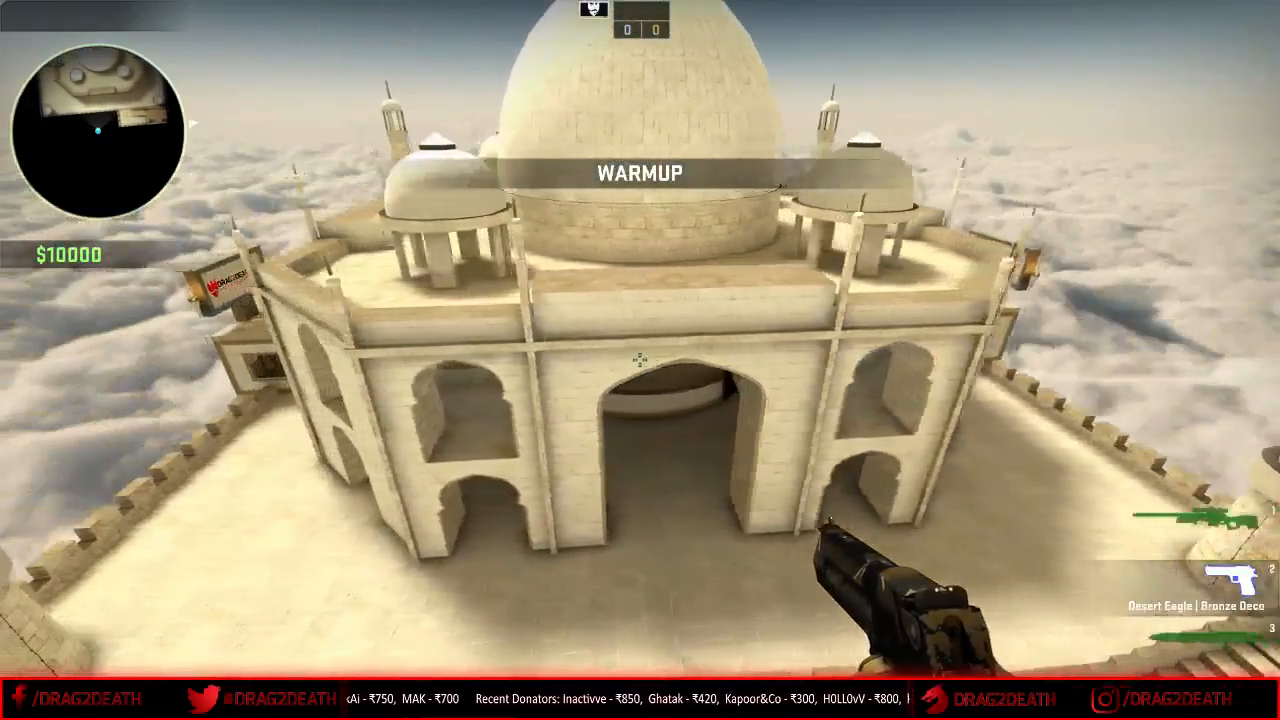
pyautogui.press('w')
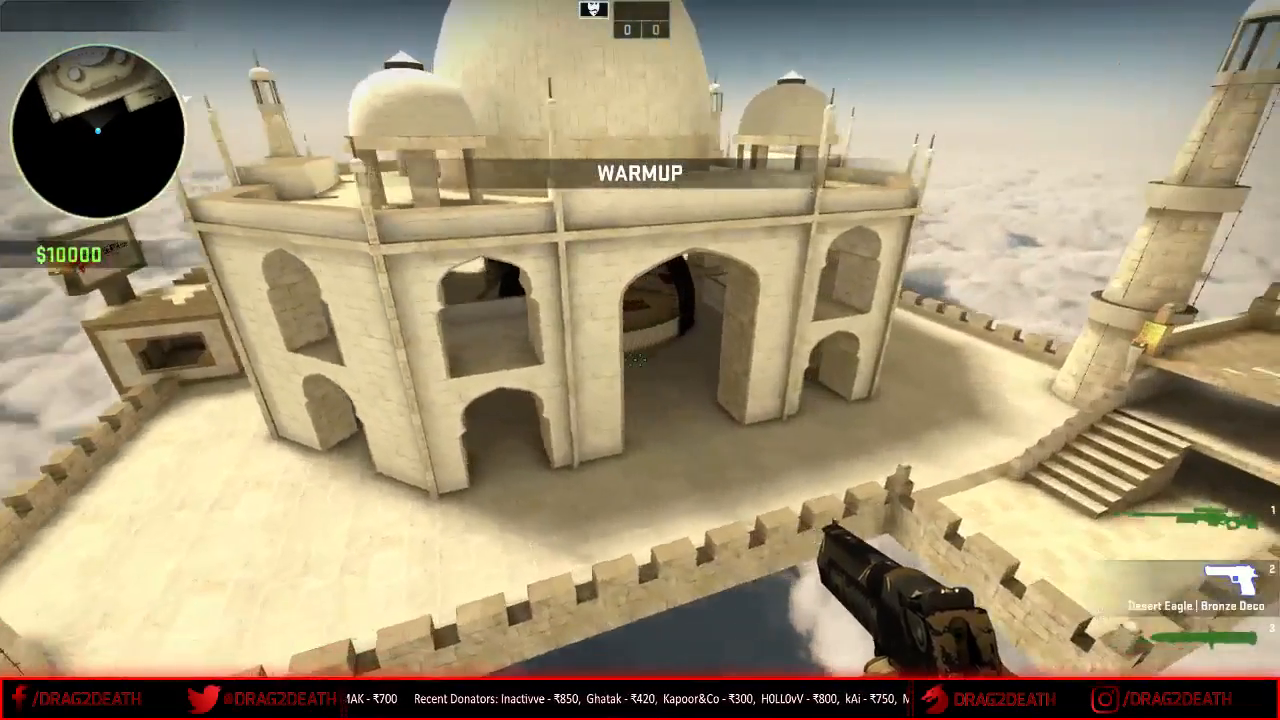
pyautogui.press('a')
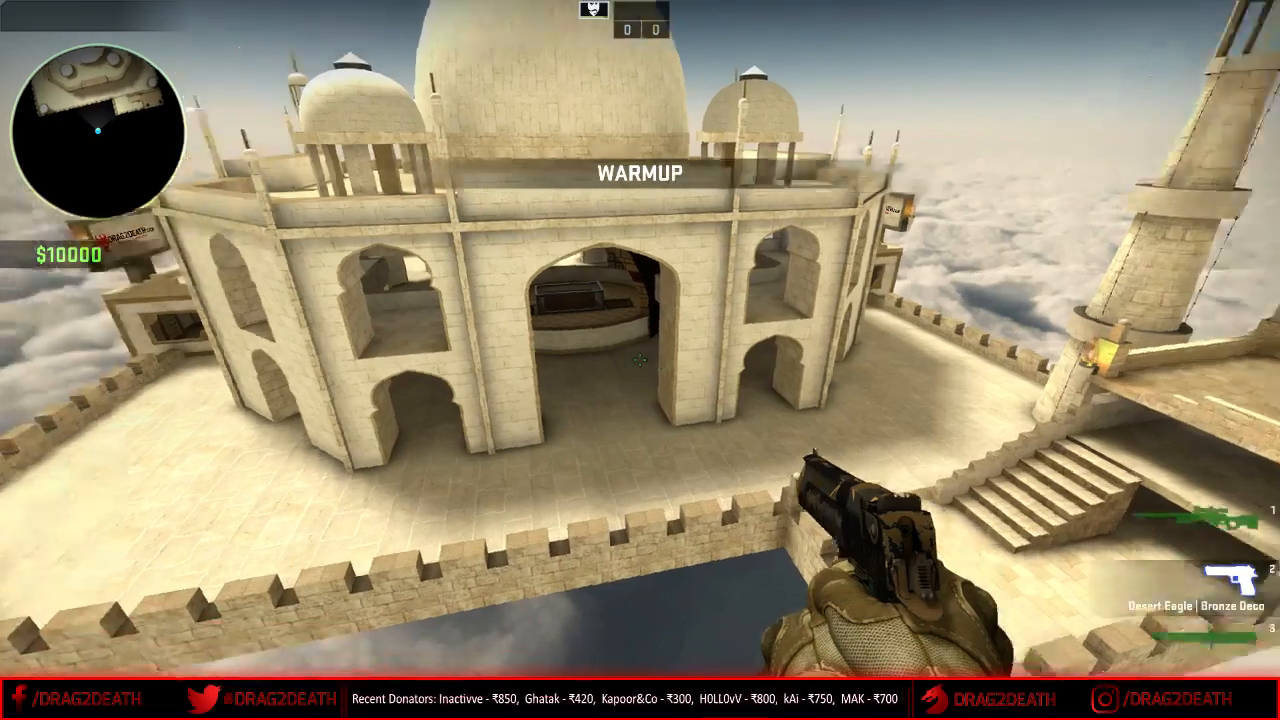
# - Fly close around the corner towers and spawn rooftop to examine the shadows on the walls and terrace
pyautogui.press('a')
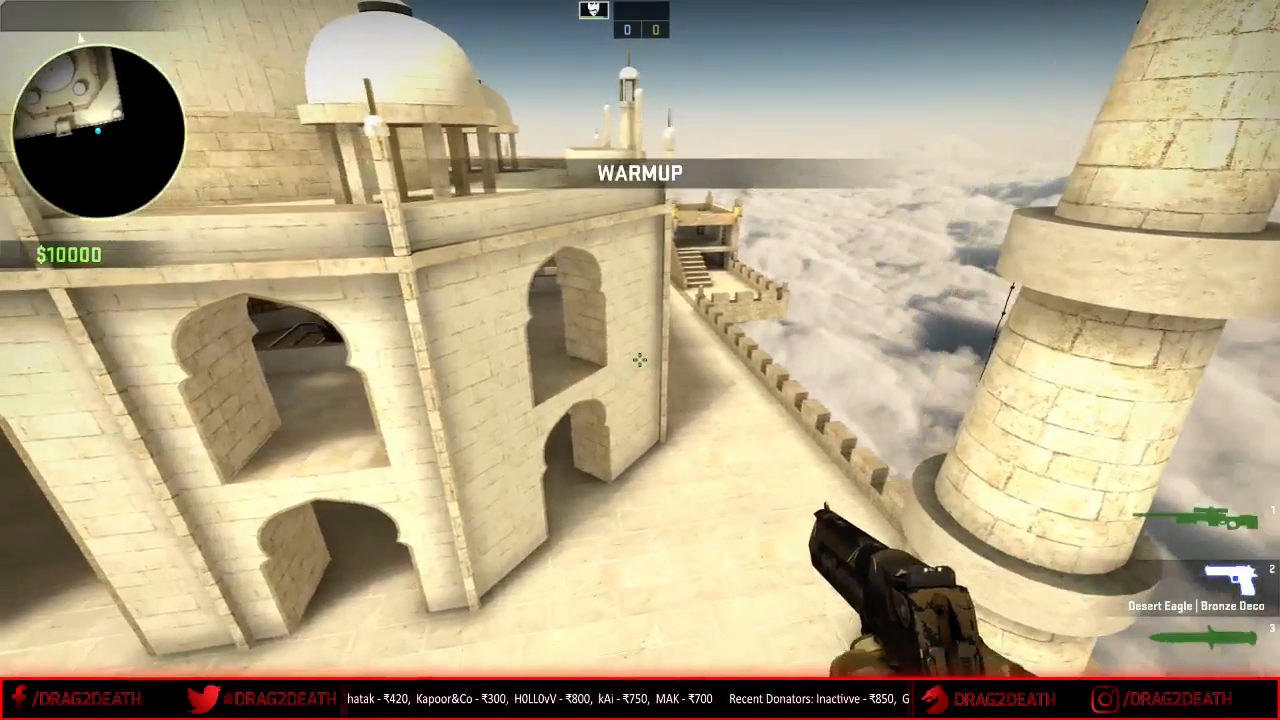
pyautogui.press('a')
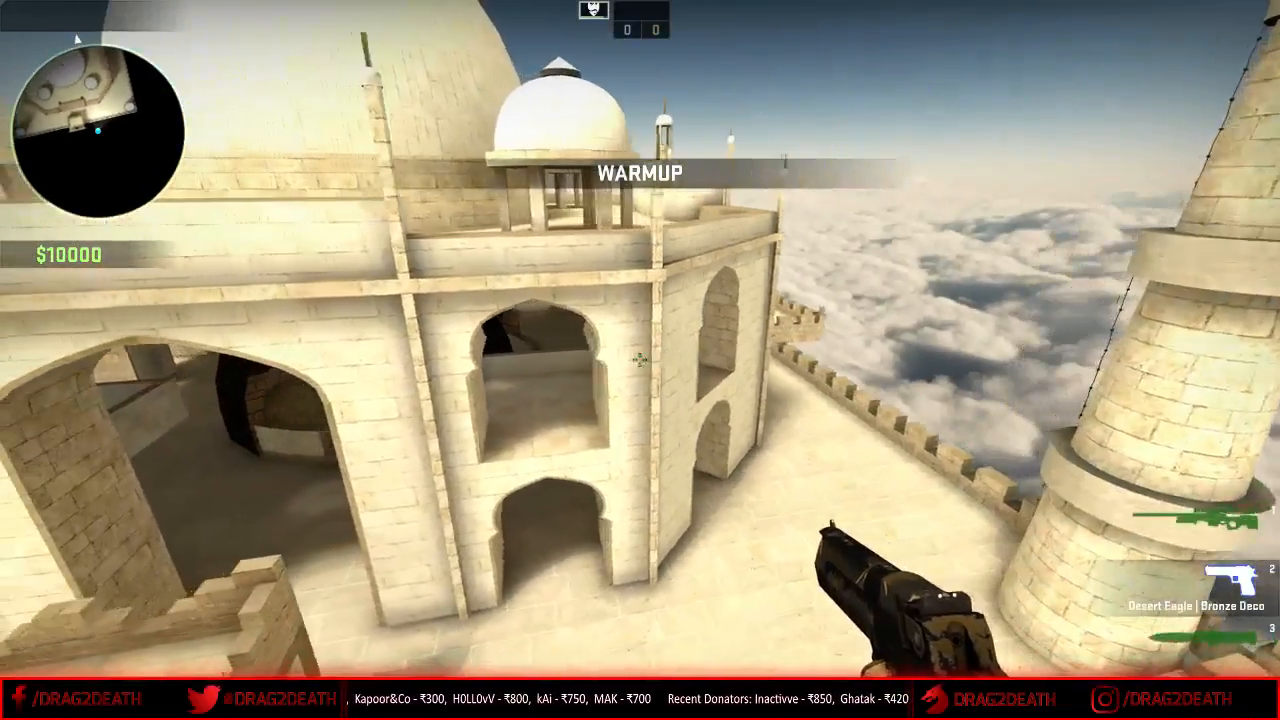
pyautogui.press('f')
pyautogui.press('a')
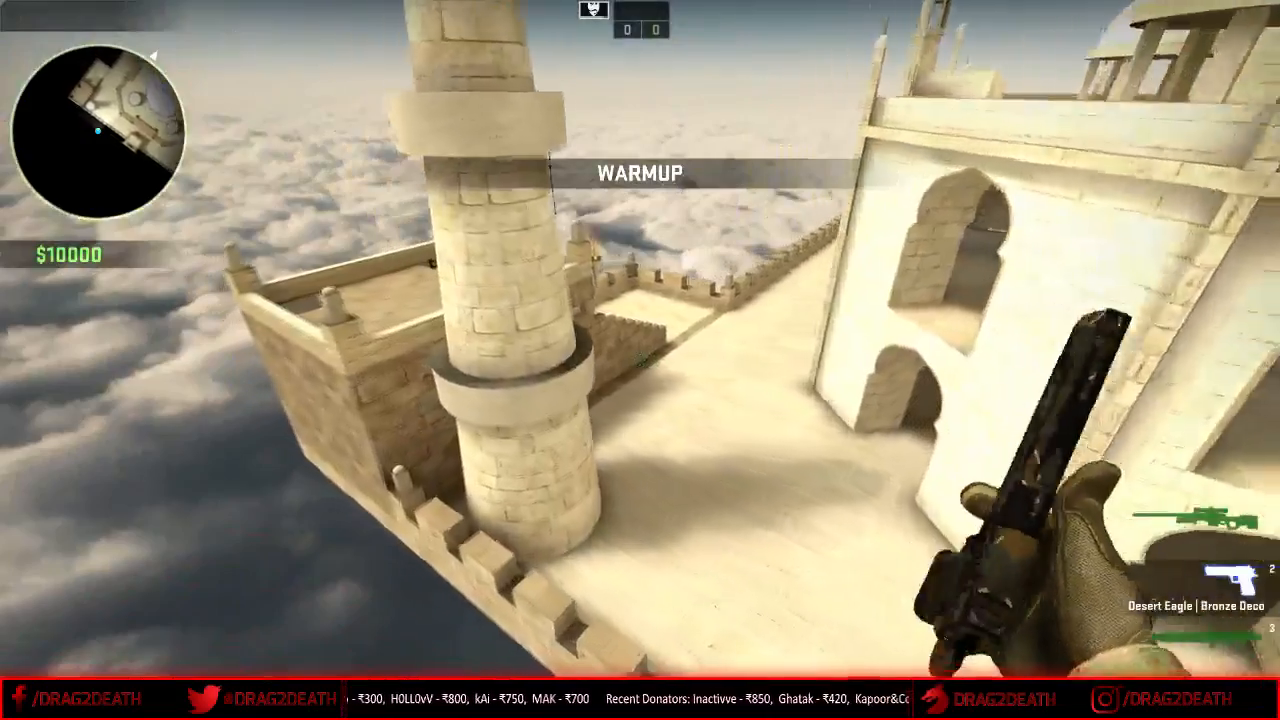
pyautogui.press('a')
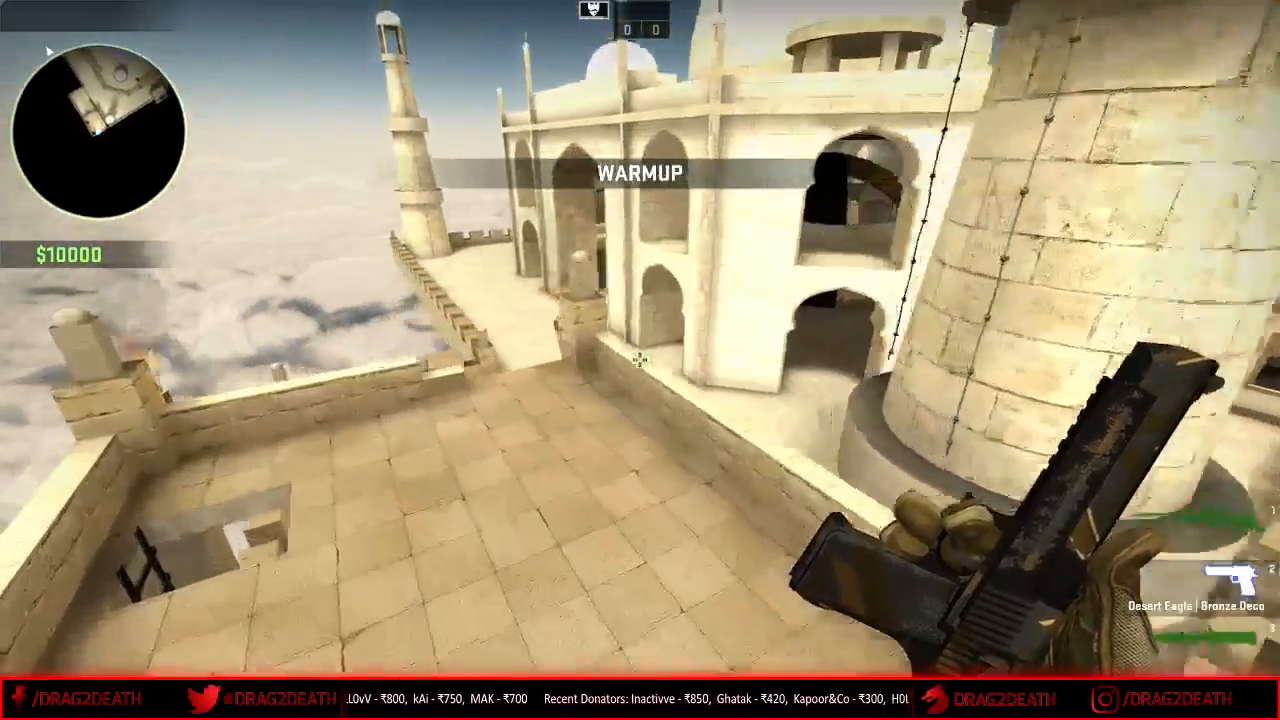
pyautogui.press('a')
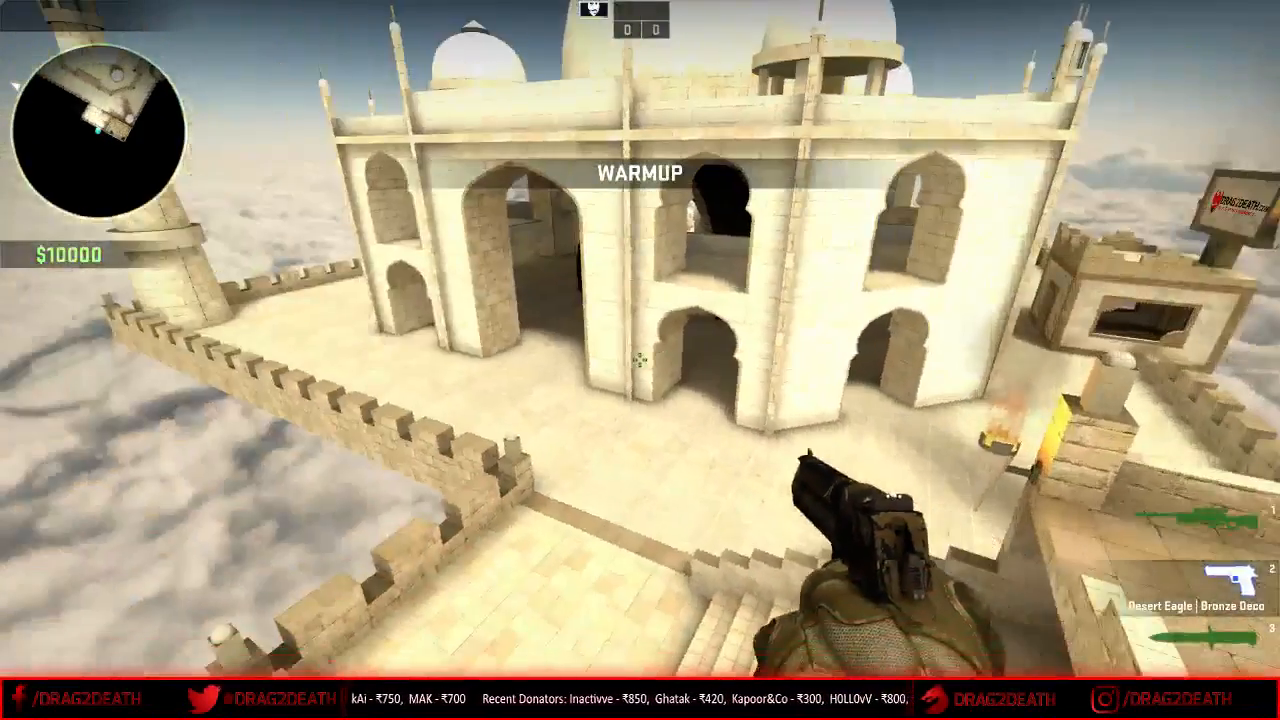
# - Move along the arched facade and staircase to inspect the sunlight and shadows on the terrace and building corner
pyautogui.press('3')
pyautogui.press('a')
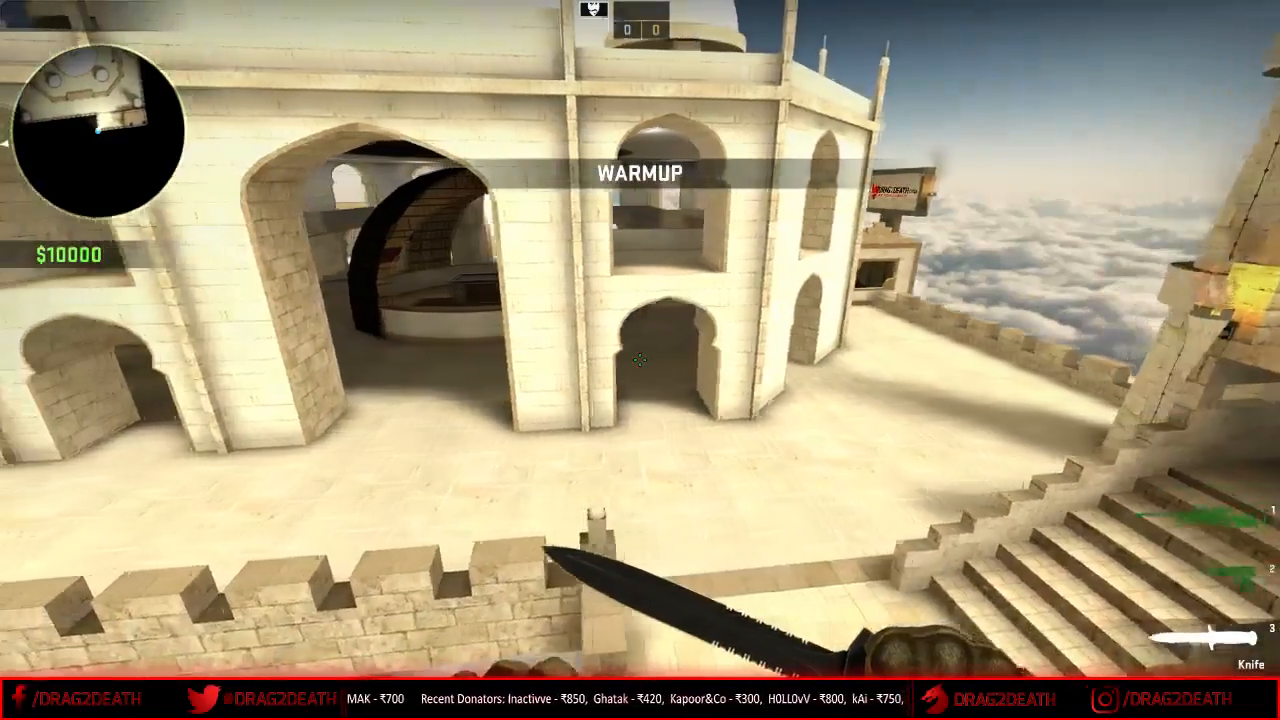
pyautogui.press('2')
pyautogui.press('a')
pyautogui.press('1')
pyautogui.press('3')
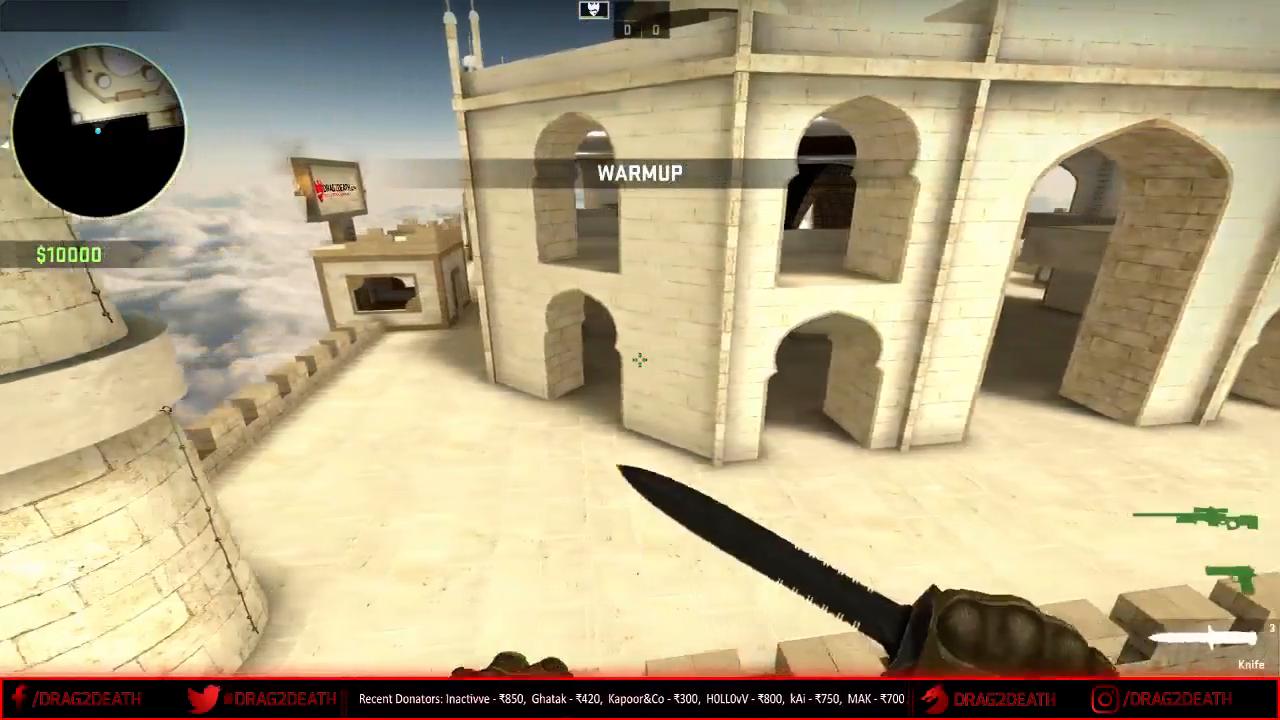
pyautogui.press('1')
pyautogui.press('w')
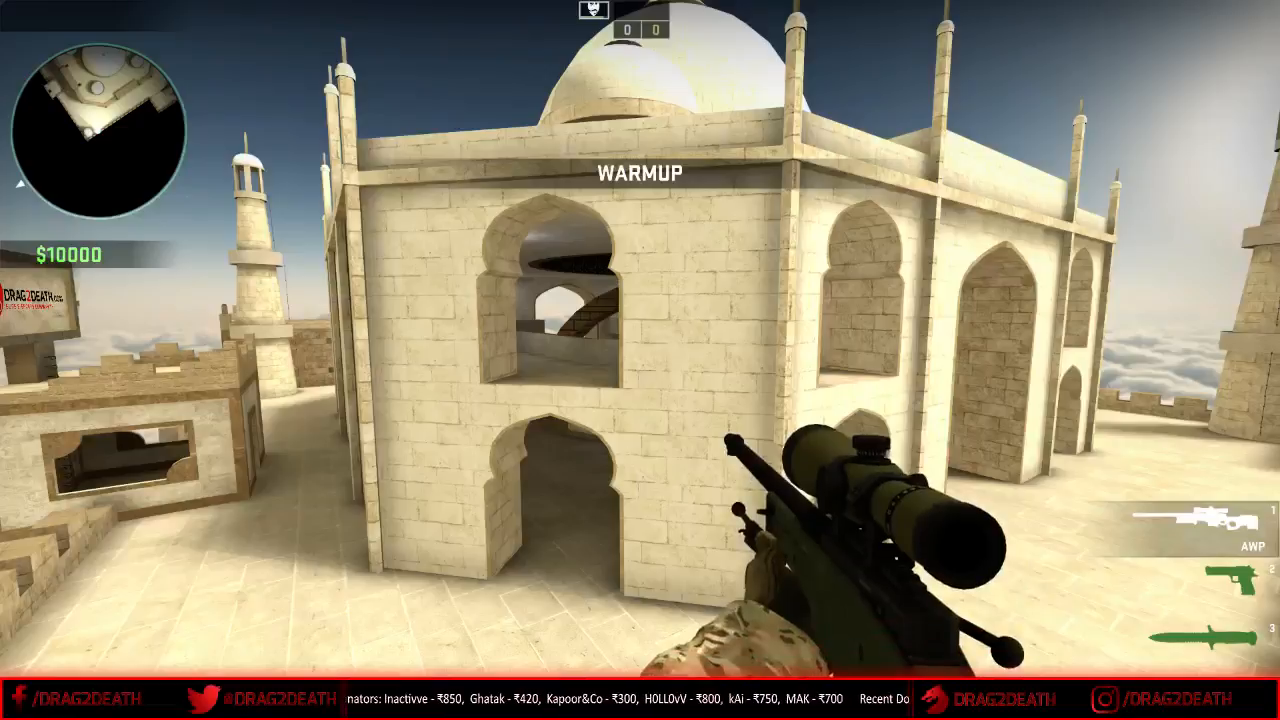
# - Switch from the game to Hammer and open awp_taj_beta.vmf from the sdk_content maps folder
pyautogui.press('F10')
pyautogui.press('Escape')
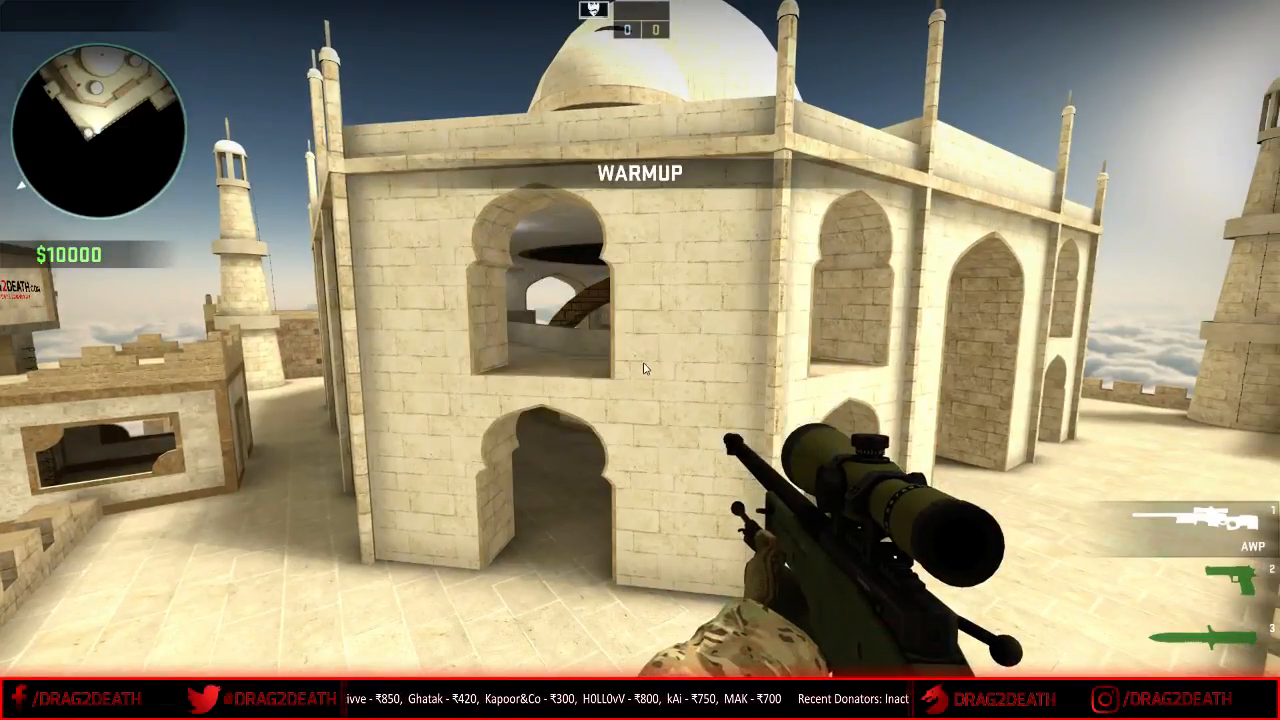
pyautogui.hotkey('alt', 'Tab')
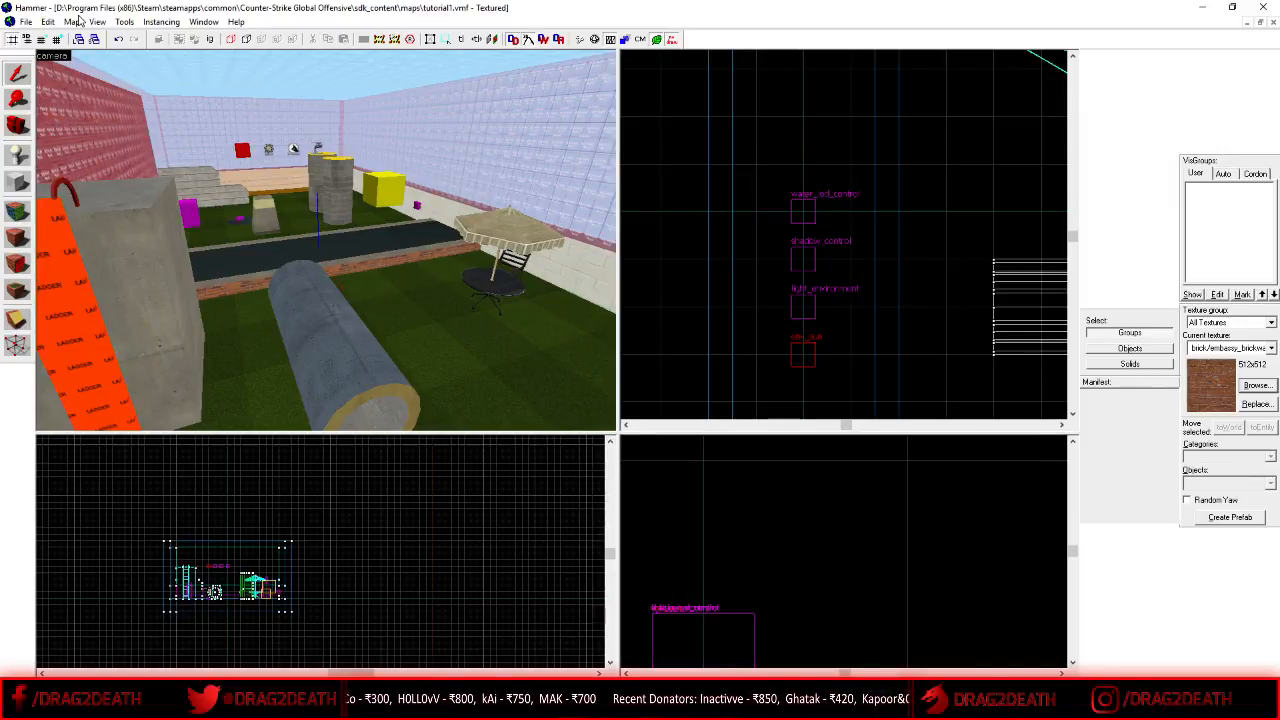
pyautogui.click(26, 21)
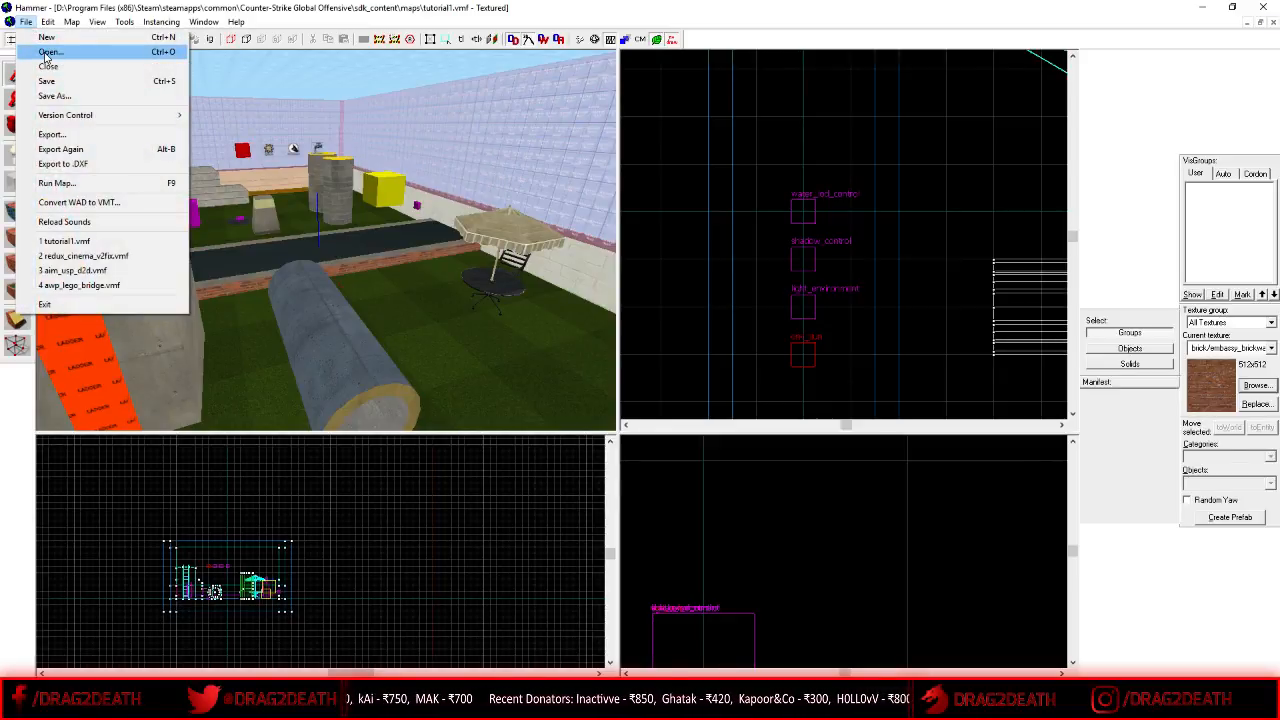
pyautogui.click(45, 53)
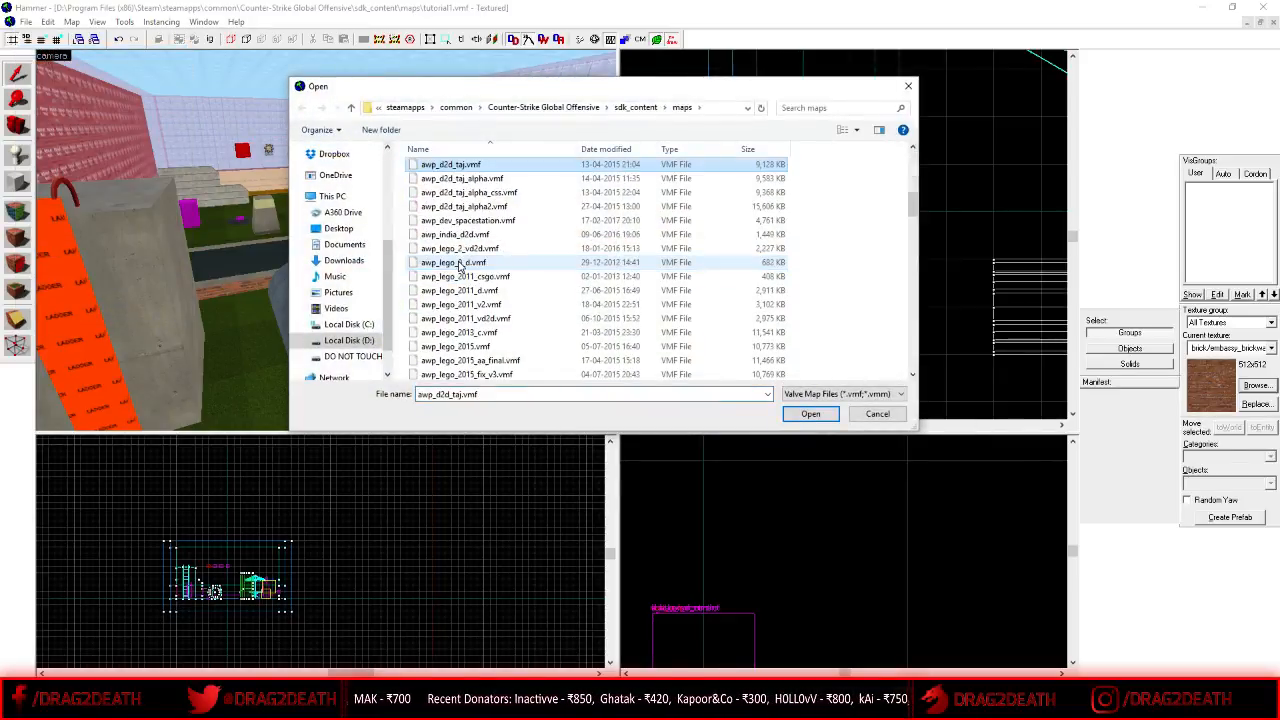
pyautogui.scroll(-8, 465, 272)
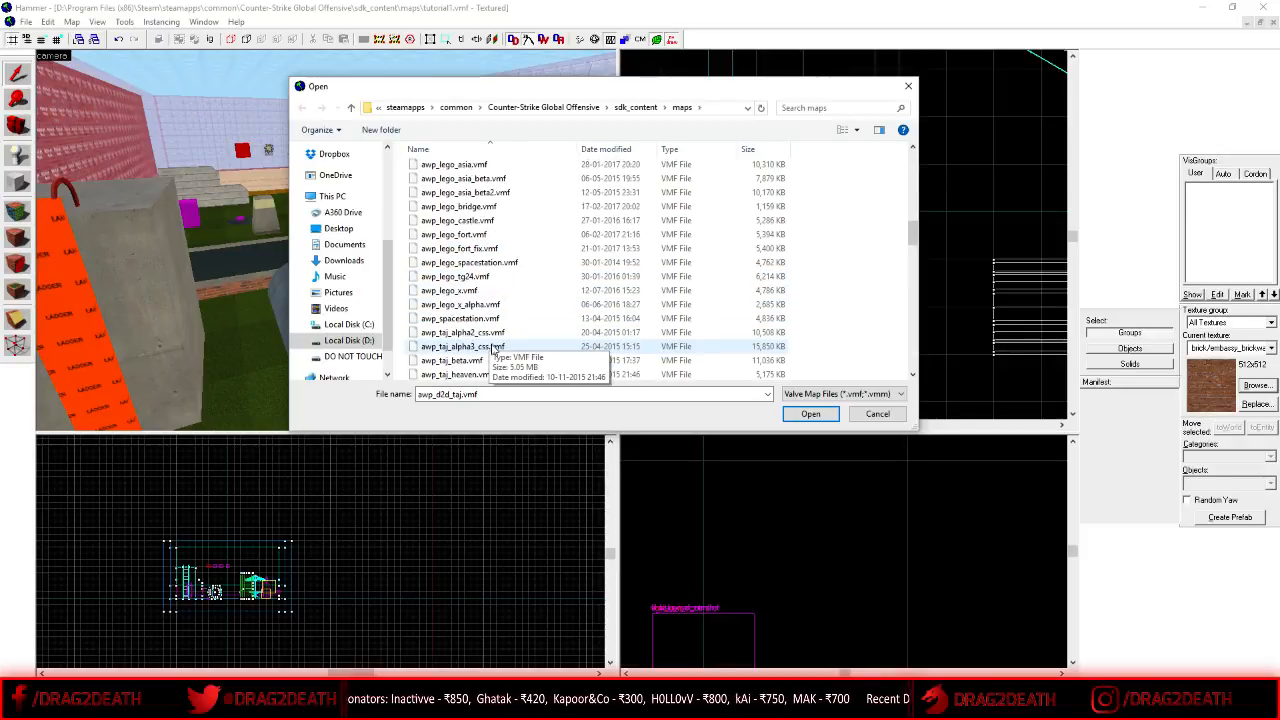
pyautogui.click(504, 344)
pyautogui.click(493, 332)
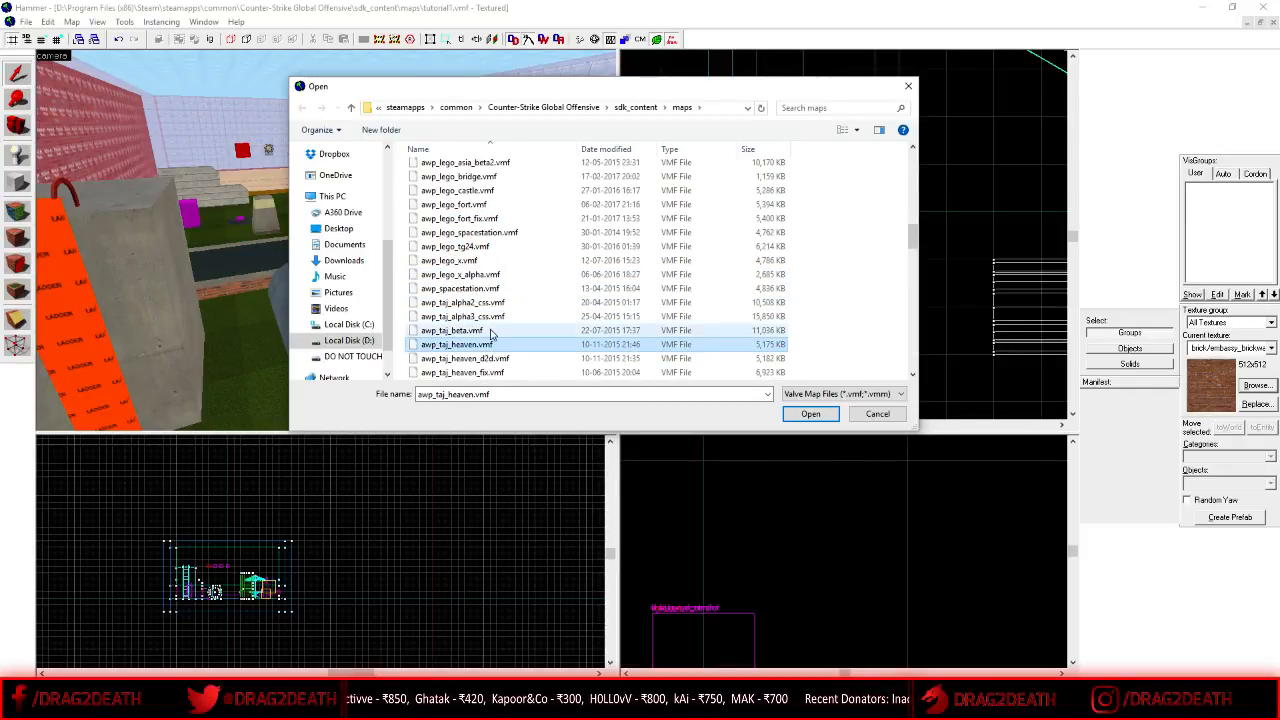
pyautogui.doubleClick(490, 333)
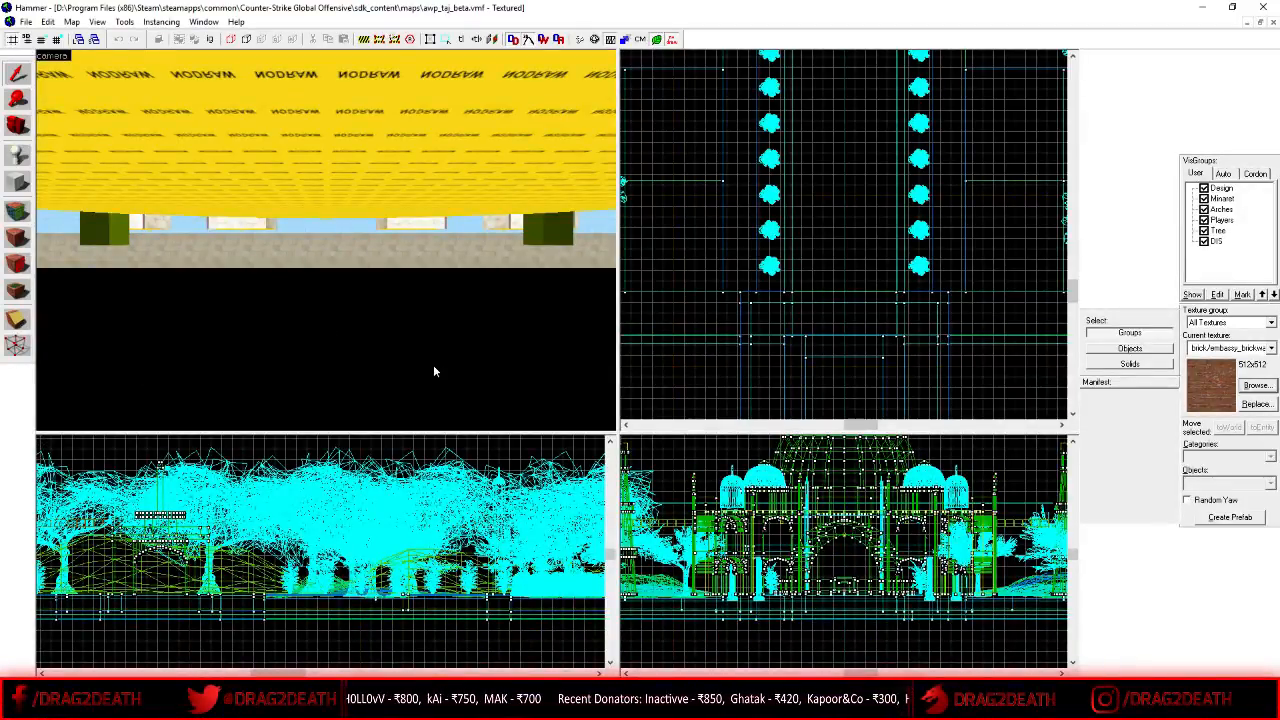
# - Fly the 3D camera around the domed building, minaret, bridges and tree area to examine the map's construction
pyautogui.press('z')
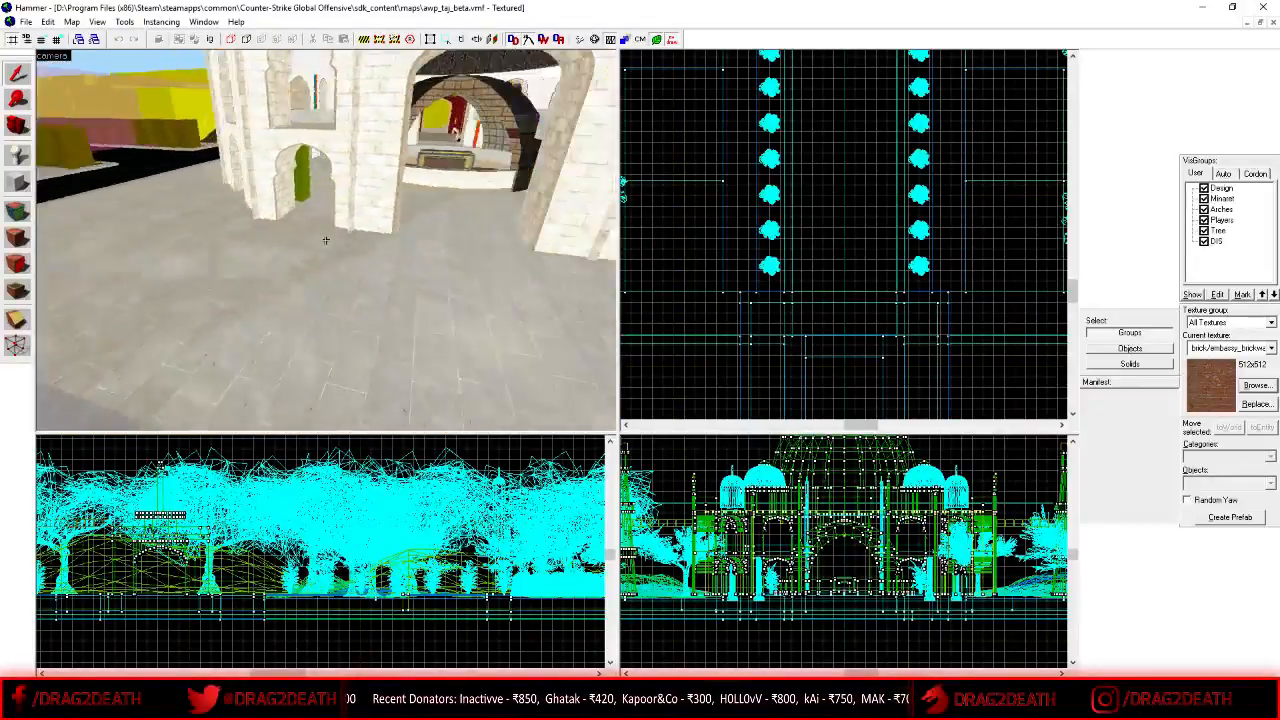
pyautogui.press('z')
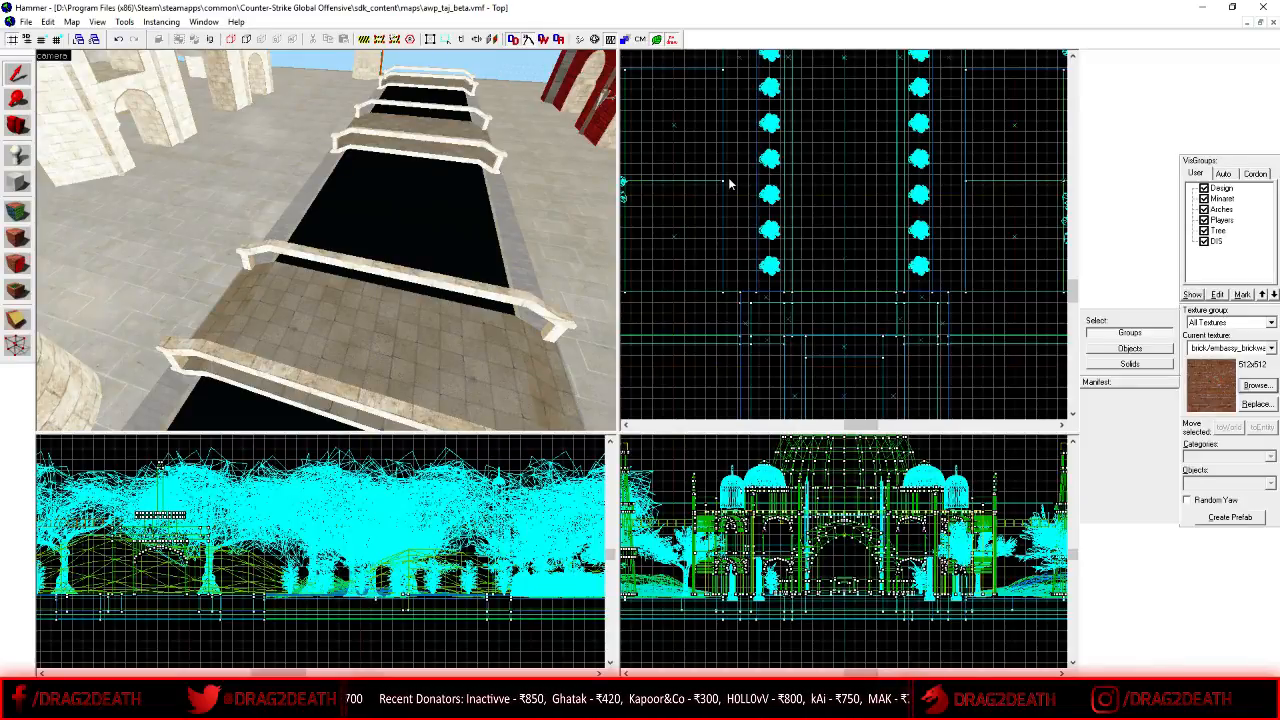
pyautogui.press('z')
pyautogui.press('a')
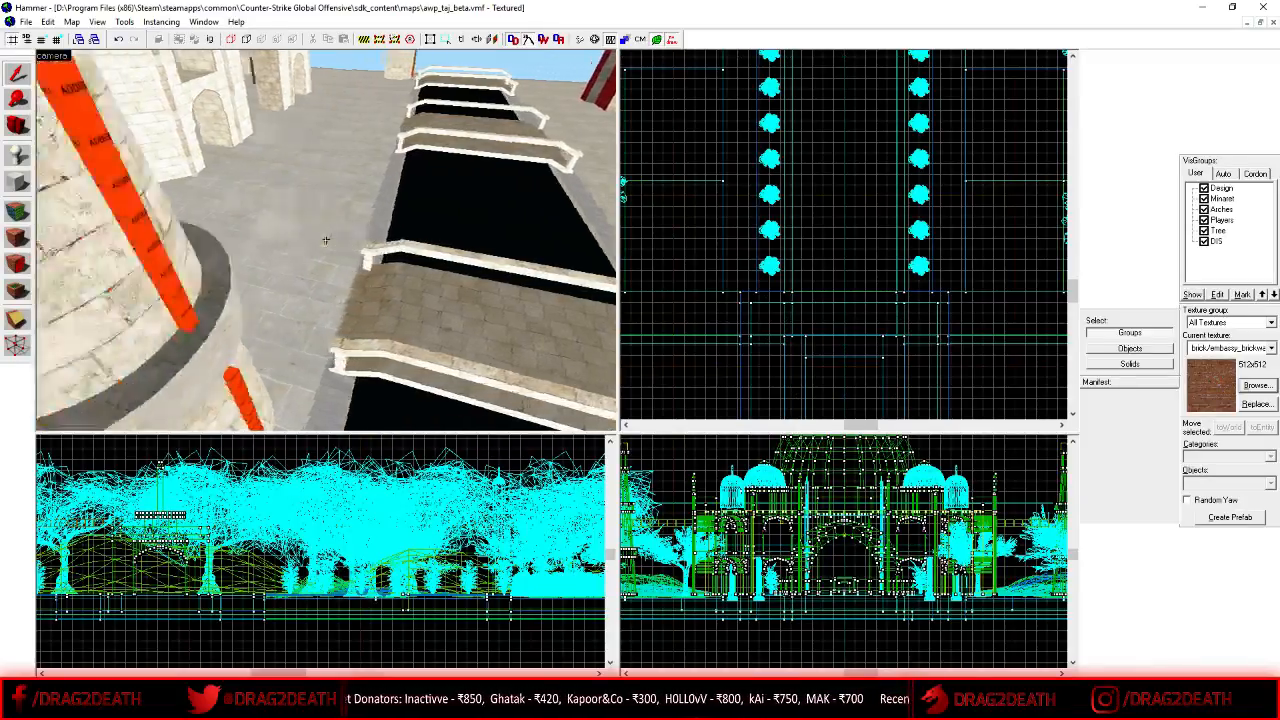
pyautogui.press('w')
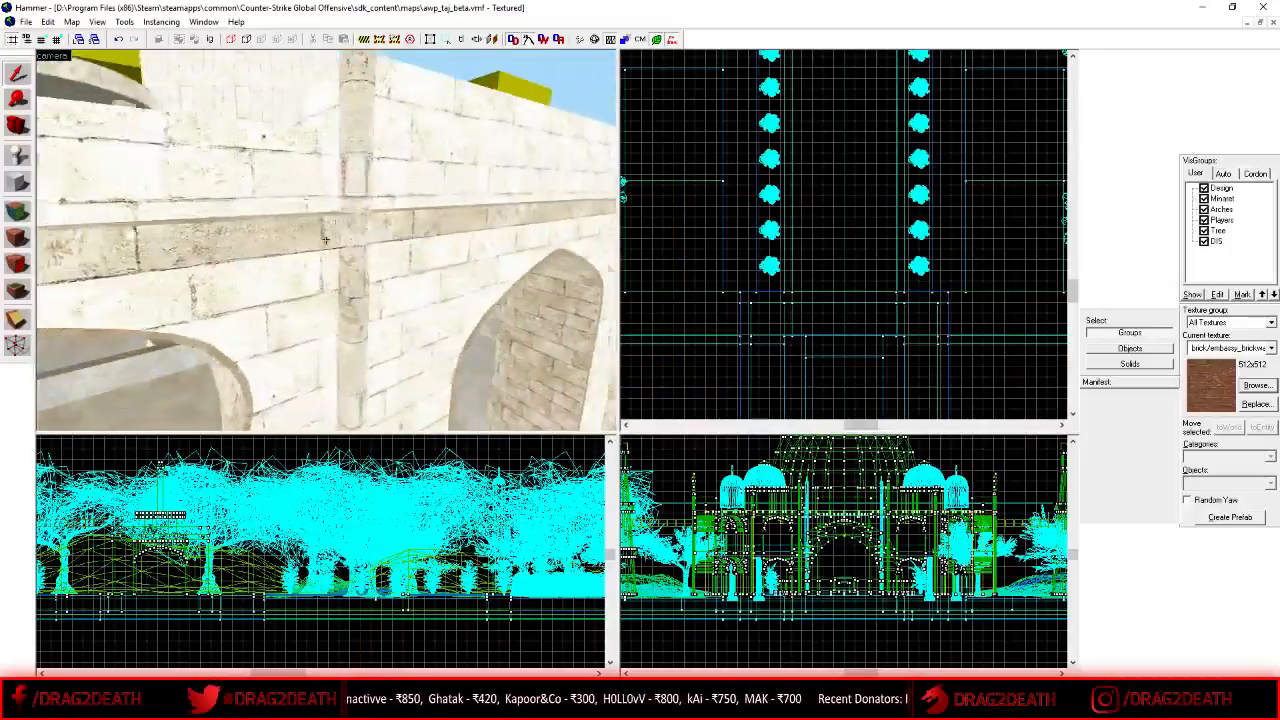
pyautogui.press('d')
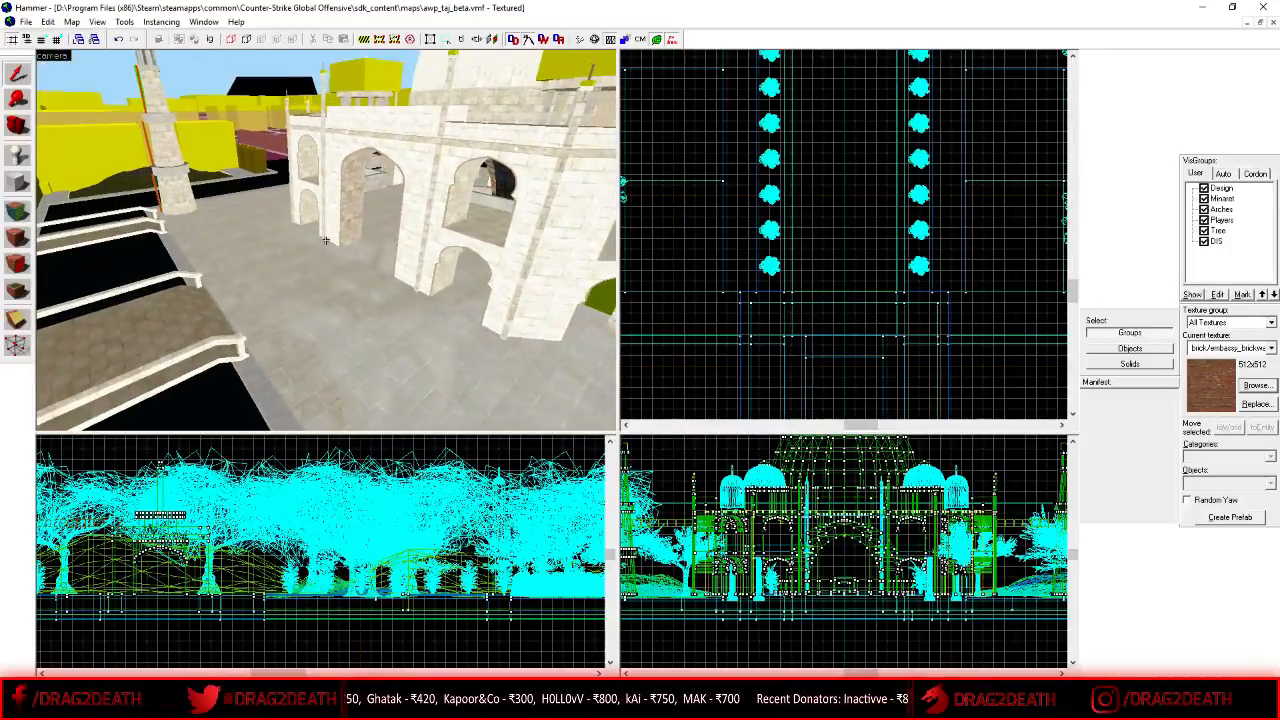
pyautogui.press('a')
pyautogui.press('z')
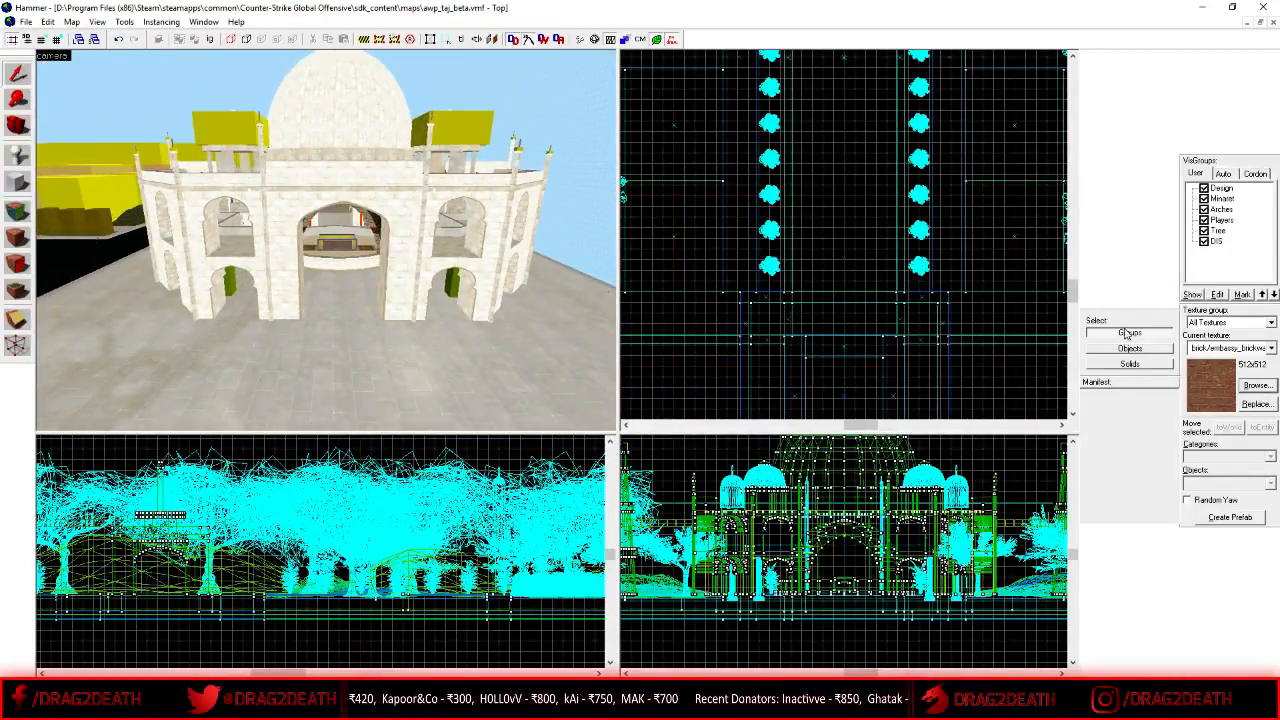
pyautogui.press('w')
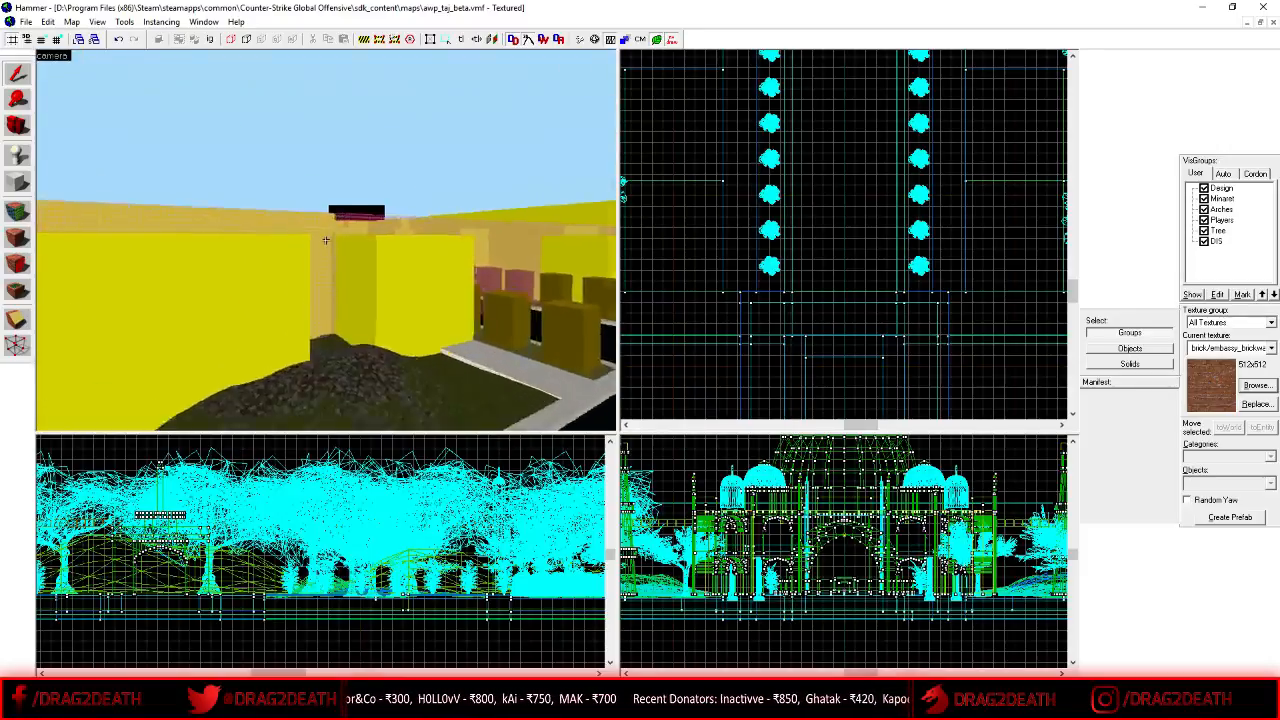
pyautogui.press('w')
pyautogui.press('z')
# - Turn off model display in the 2D views and frame the domed building in the side view
pyautogui.scroll(-2, 864, 544)
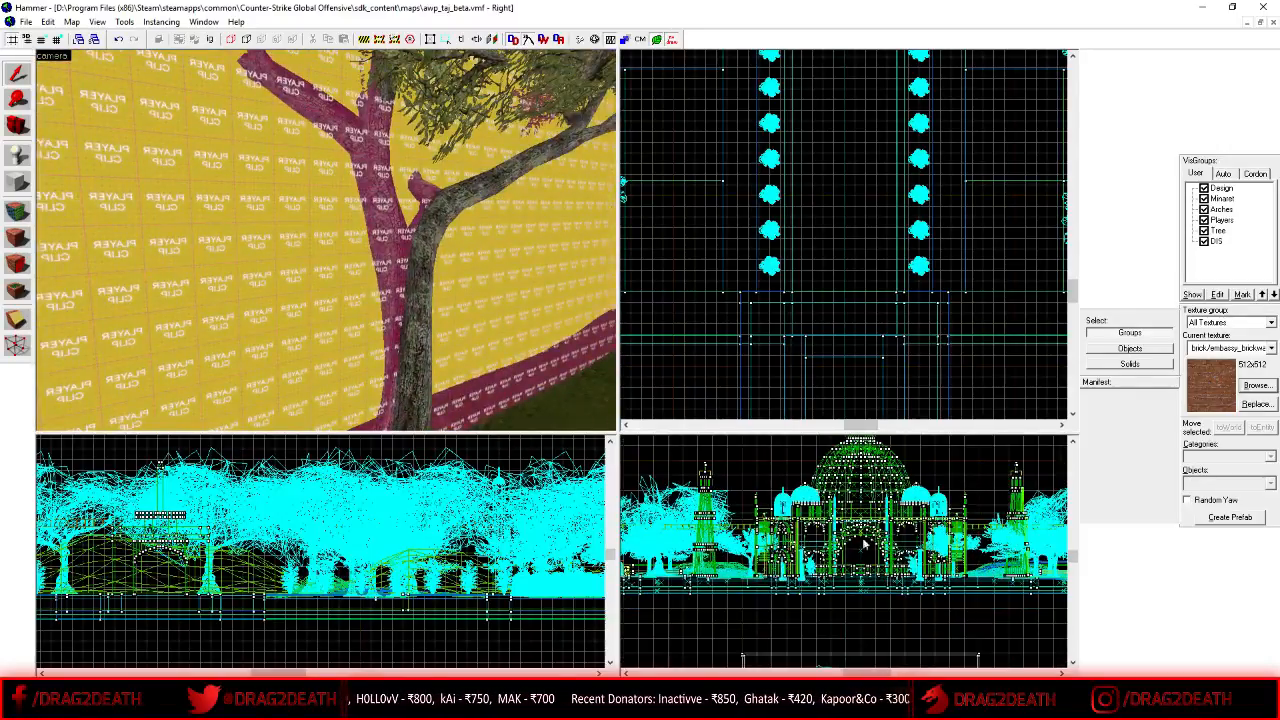
pyautogui.click(618, 42)
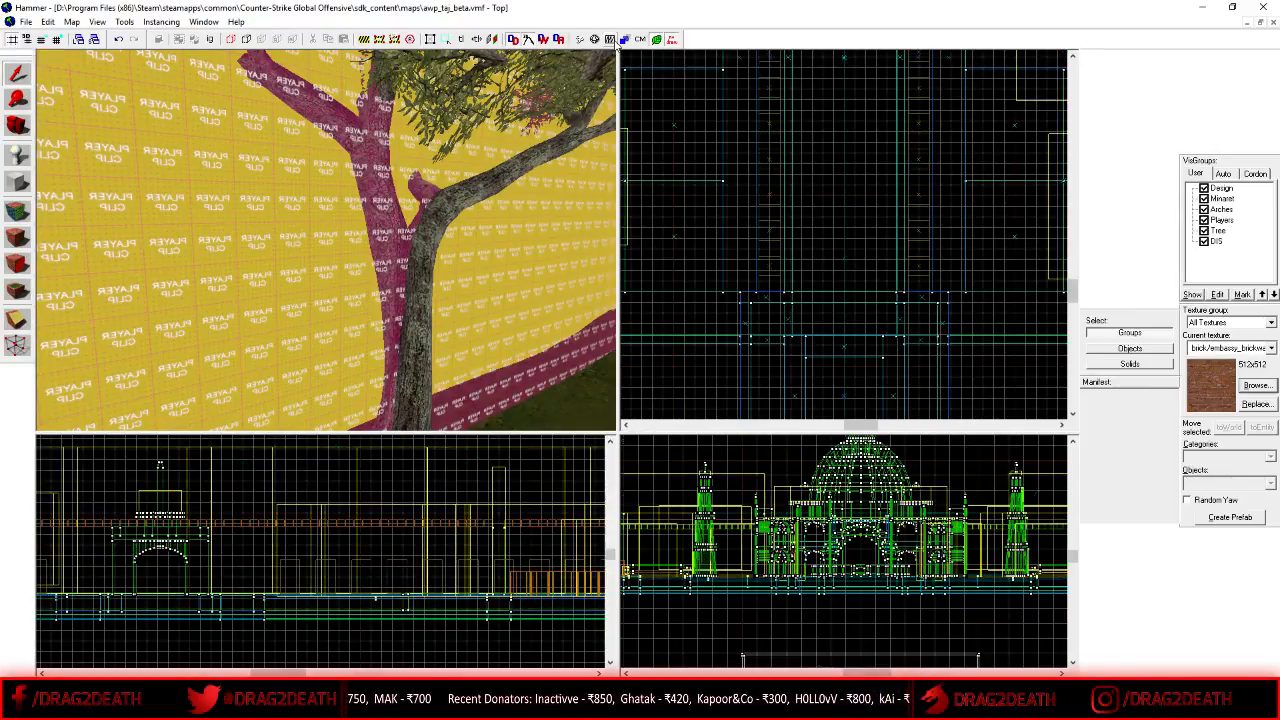
pyautogui.scroll(-2, 916, 546)
pyautogui.scroll(1, 706, 458)
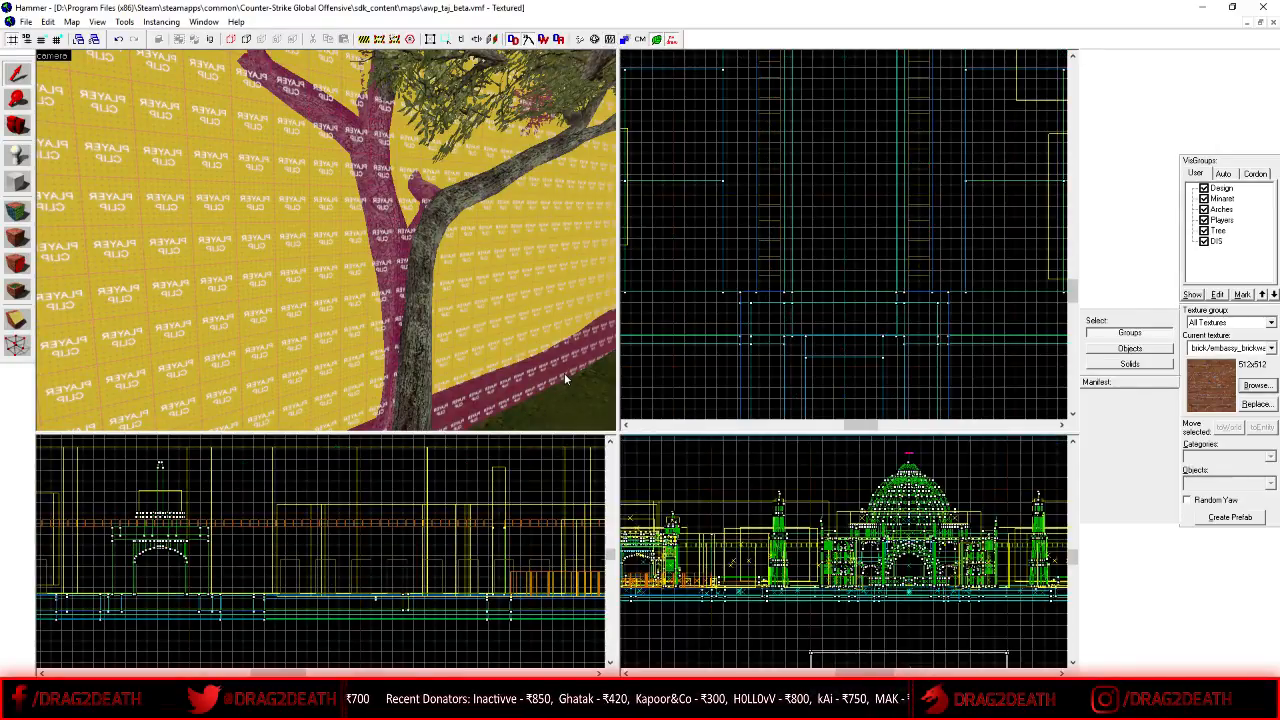
# - Select the brickwork around the red building's arched entrance and locate it in the 2D views
pyautogui.press('z')
pyautogui.press('w')
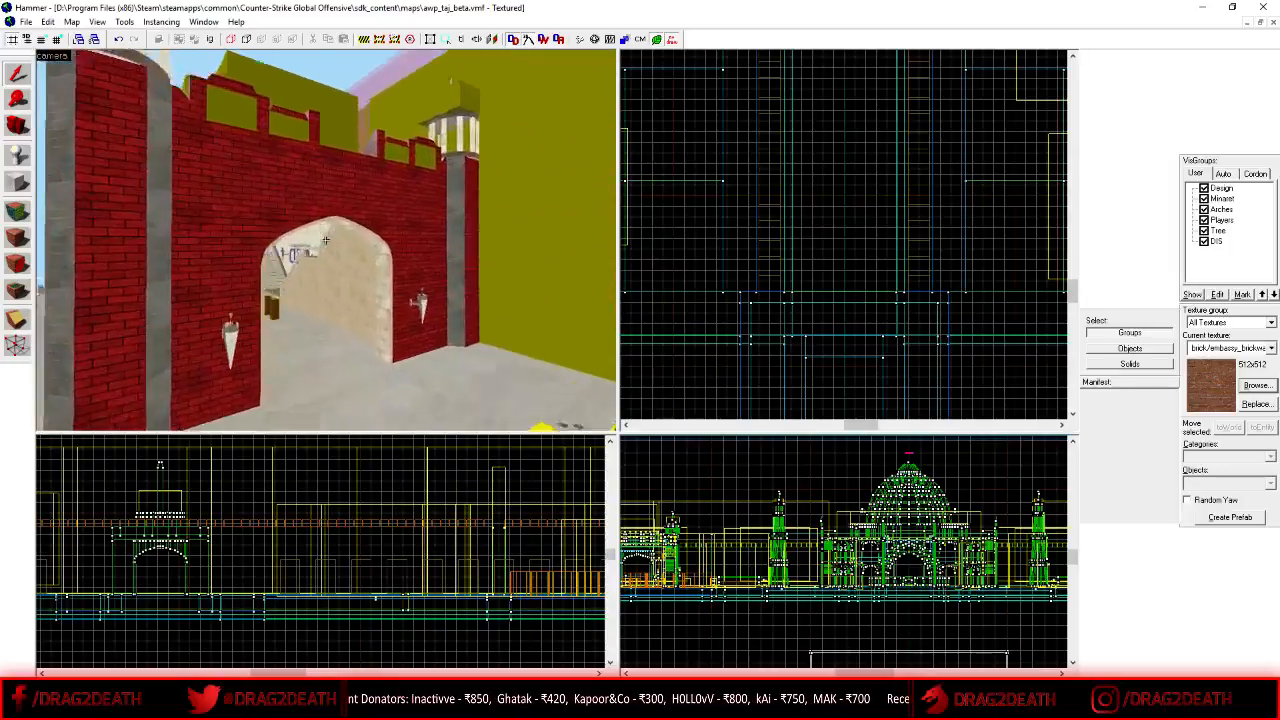
pyautogui.click(240, 208)
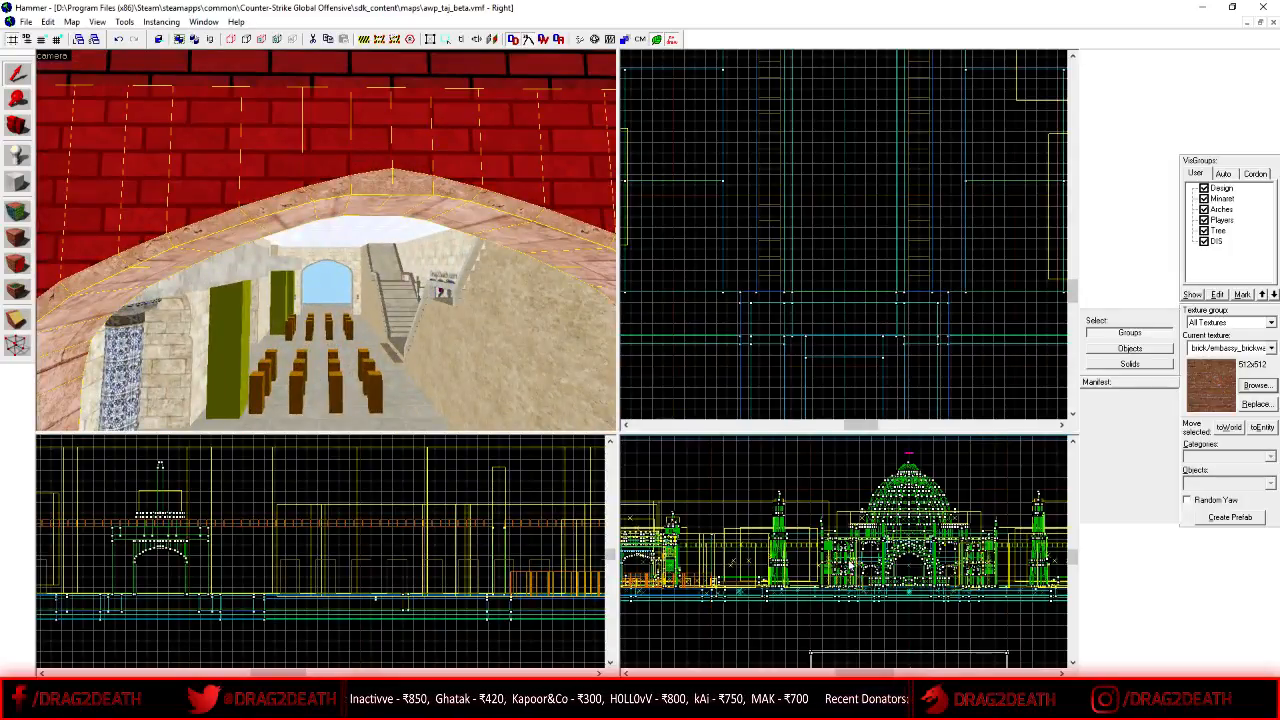
pyautogui.scroll(-6, 205, 540)
pyautogui.scroll(2, 974, 525)
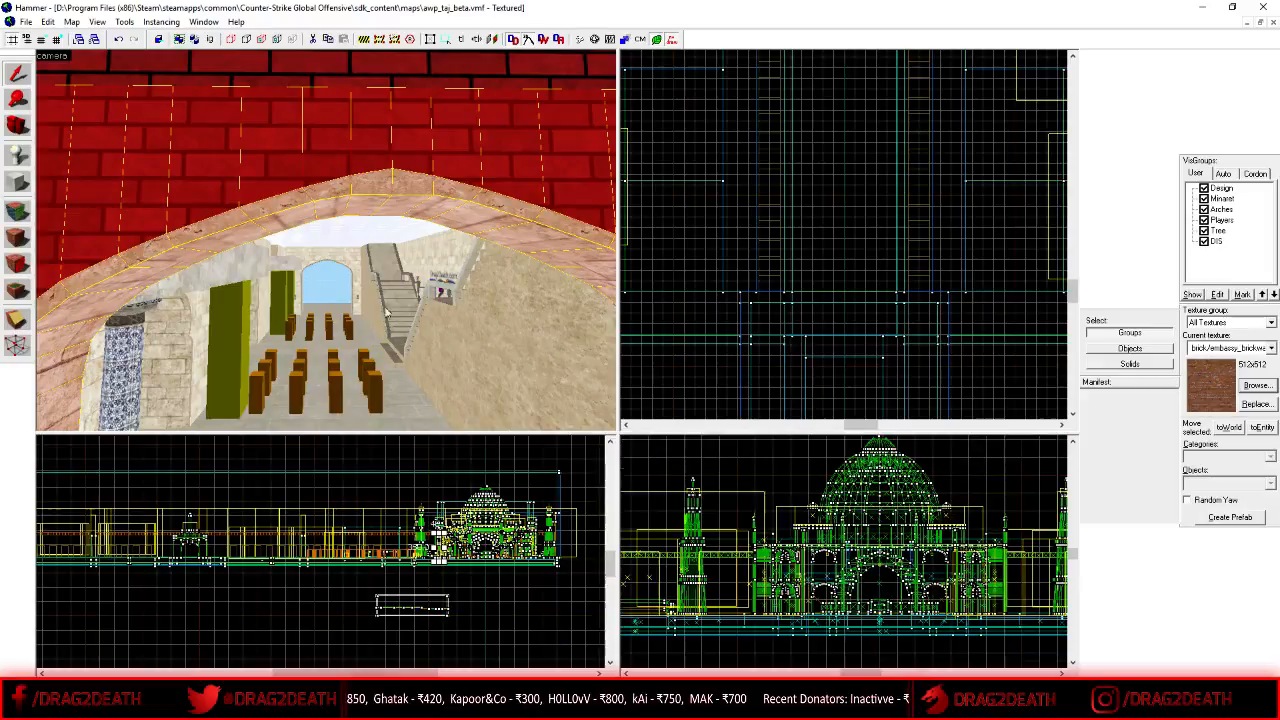
# - Select the minaret with the ladder and examine its circular outline up close in the top view
pyautogui.press('z')
pyautogui.press('w')
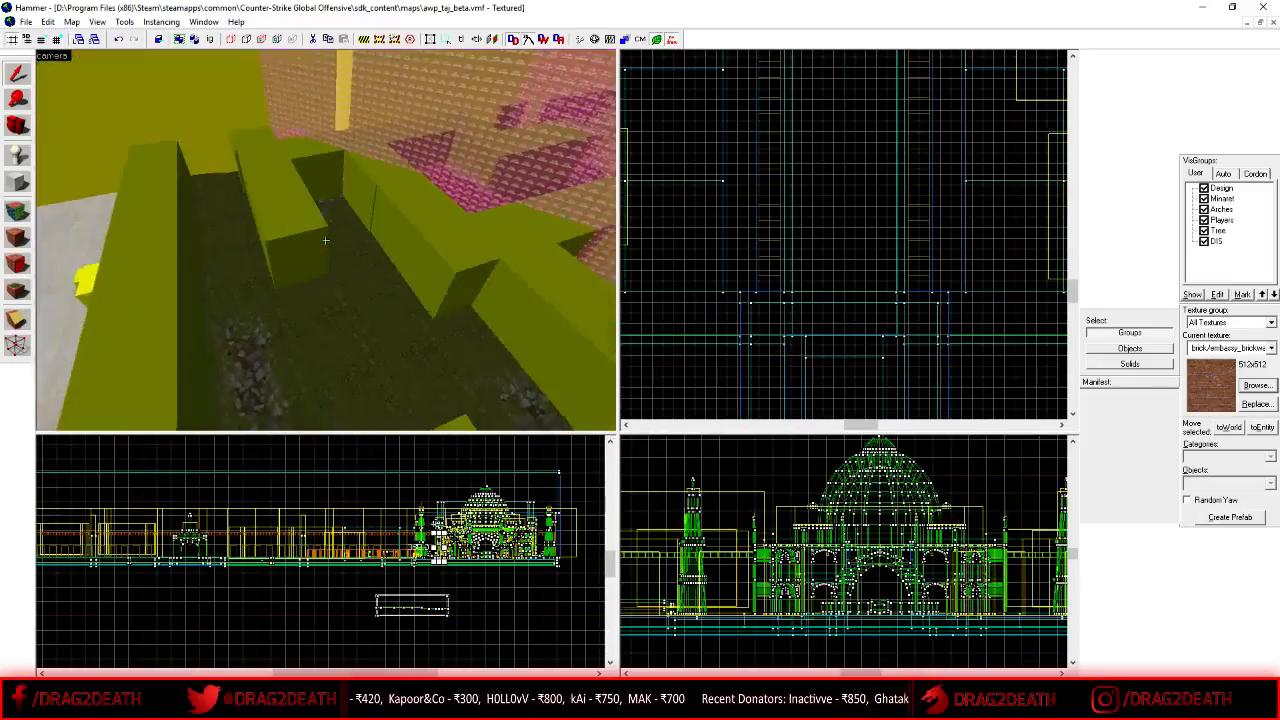
pyautogui.press('w')
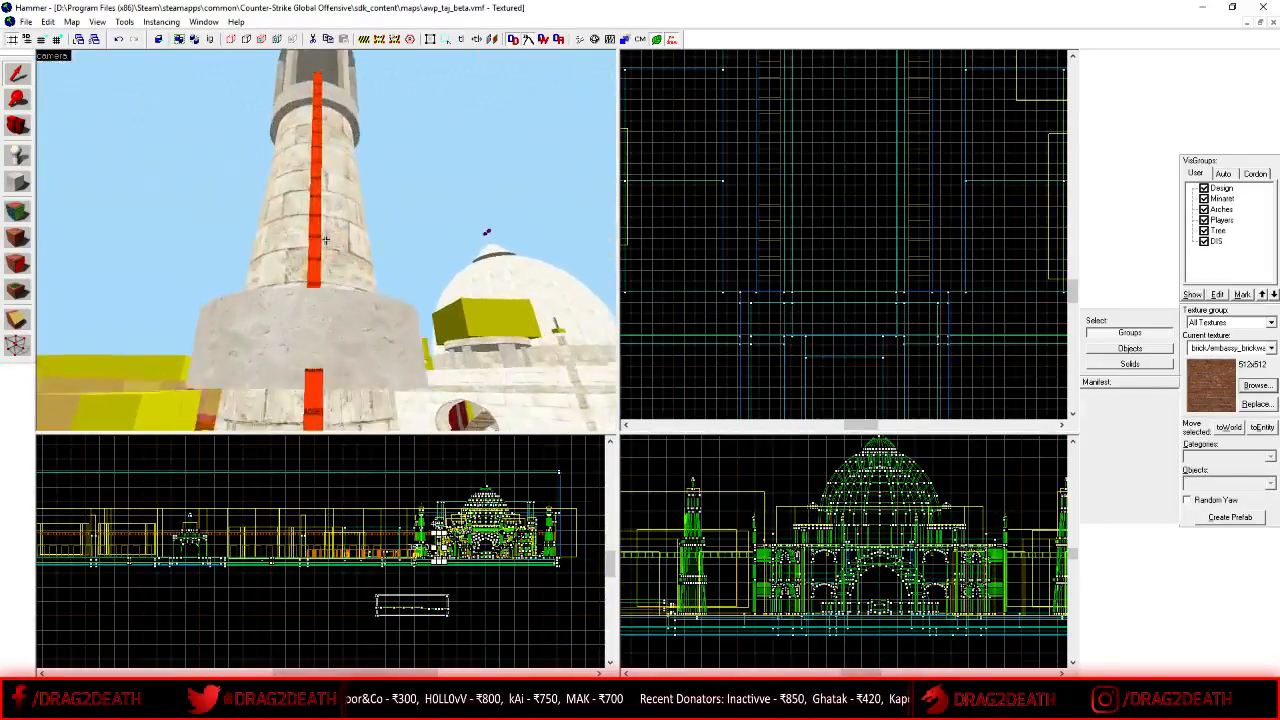
pyautogui.press('w')
pyautogui.click(325, 240)
pyautogui.press('z')
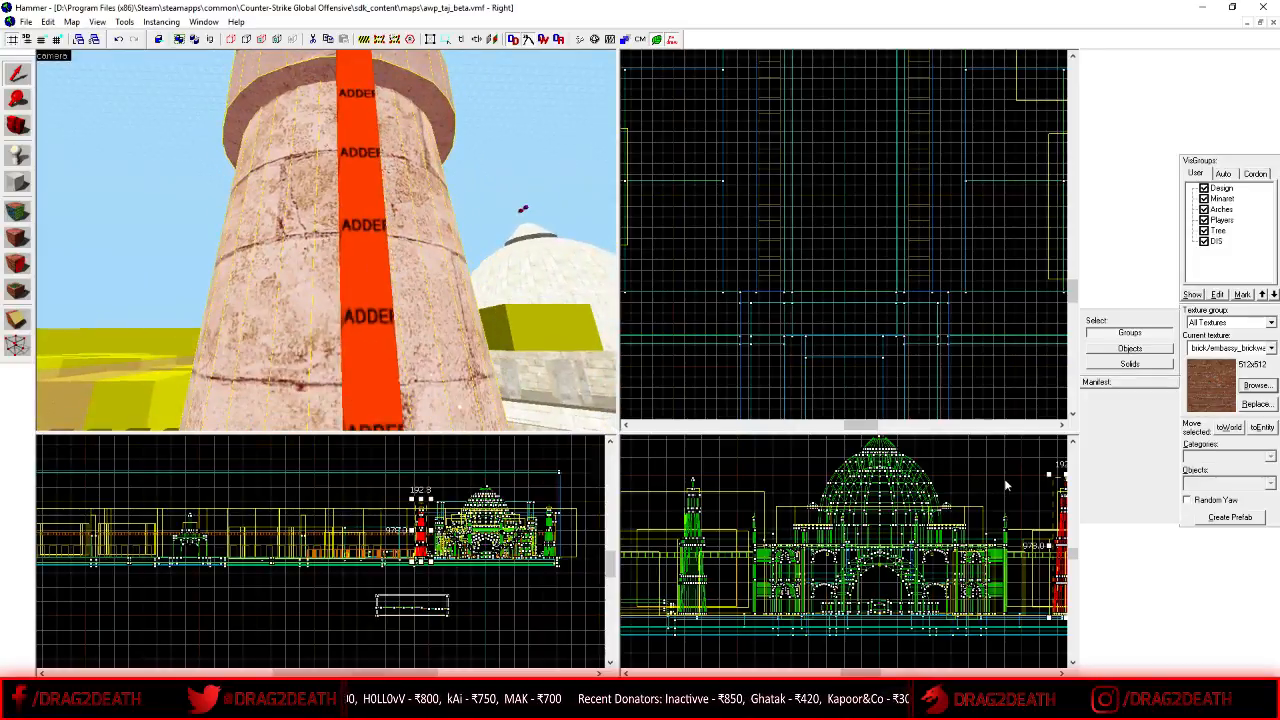
pyautogui.scroll(-6, 900, 190)
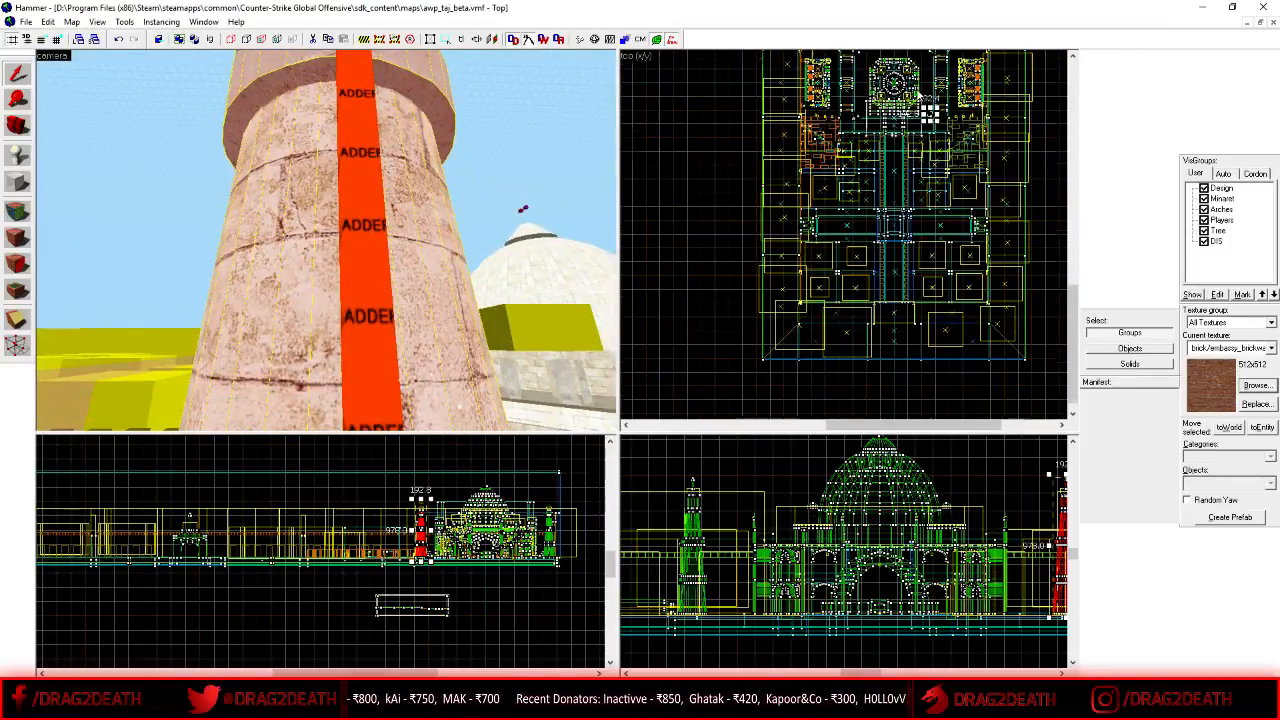
pyautogui.scroll(8, 918, 96)
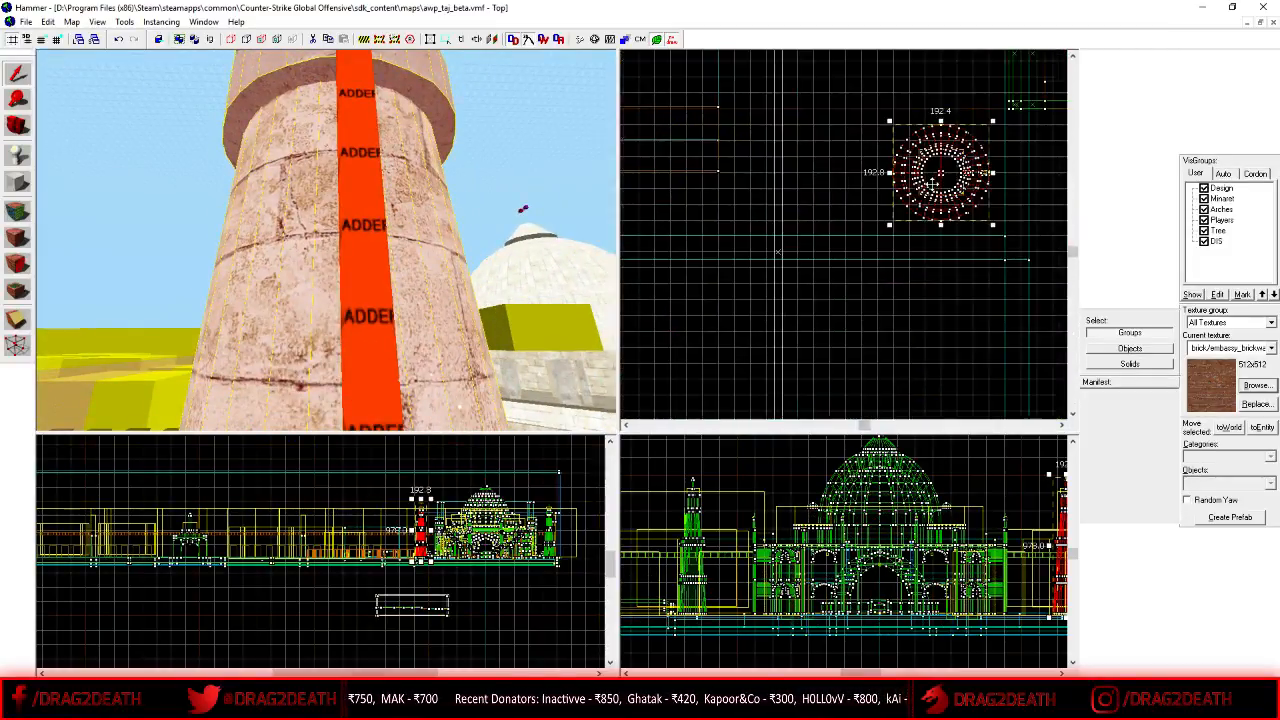
pyautogui.scroll(5, 931, 183)
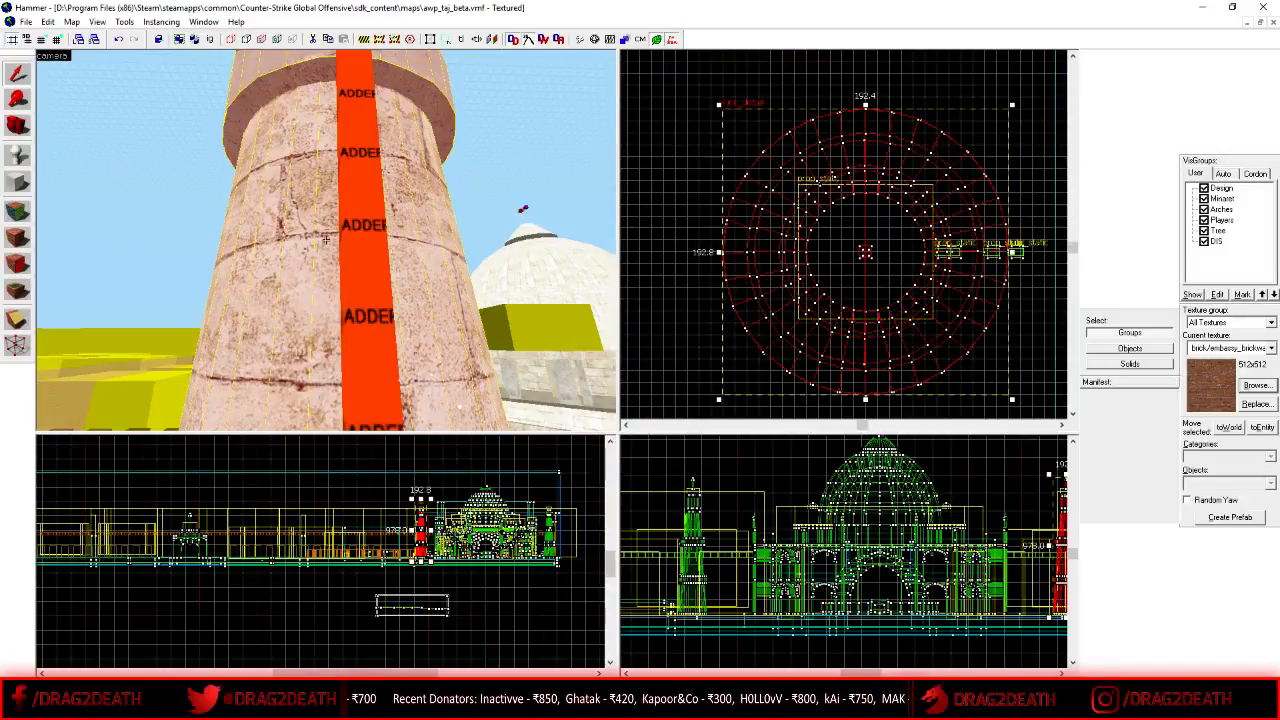
# - Fly around the selected minaret's upper columns and dome, and over to the domed turret on the red building
pyautogui.press('w')
pyautogui.press('s')
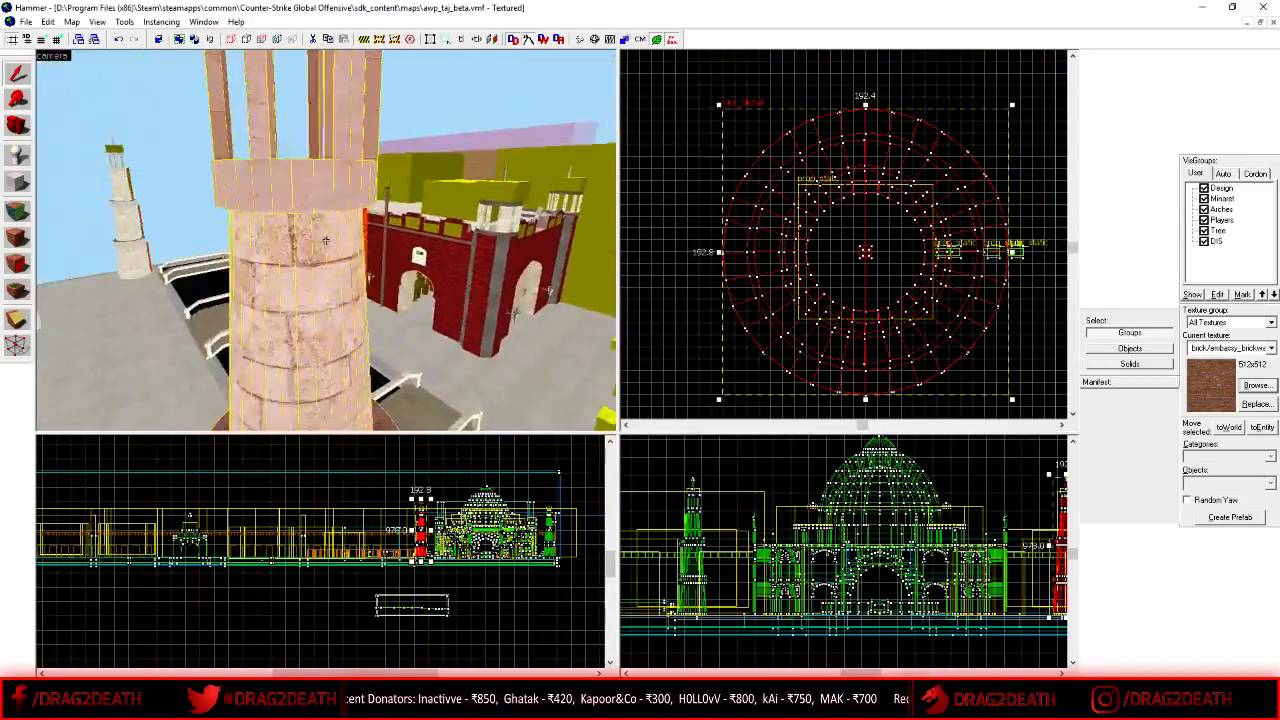
pyautogui.press('z')
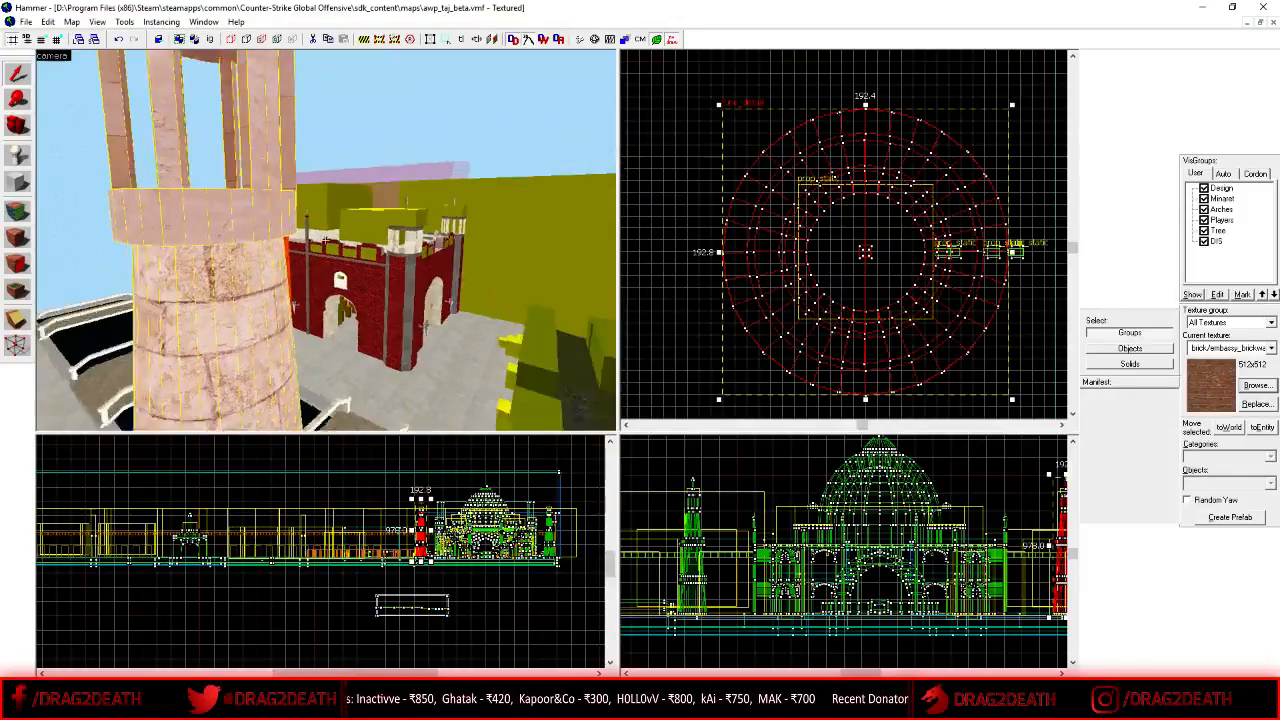
pyautogui.press('w')
pyautogui.press('s')
pyautogui.press('z')
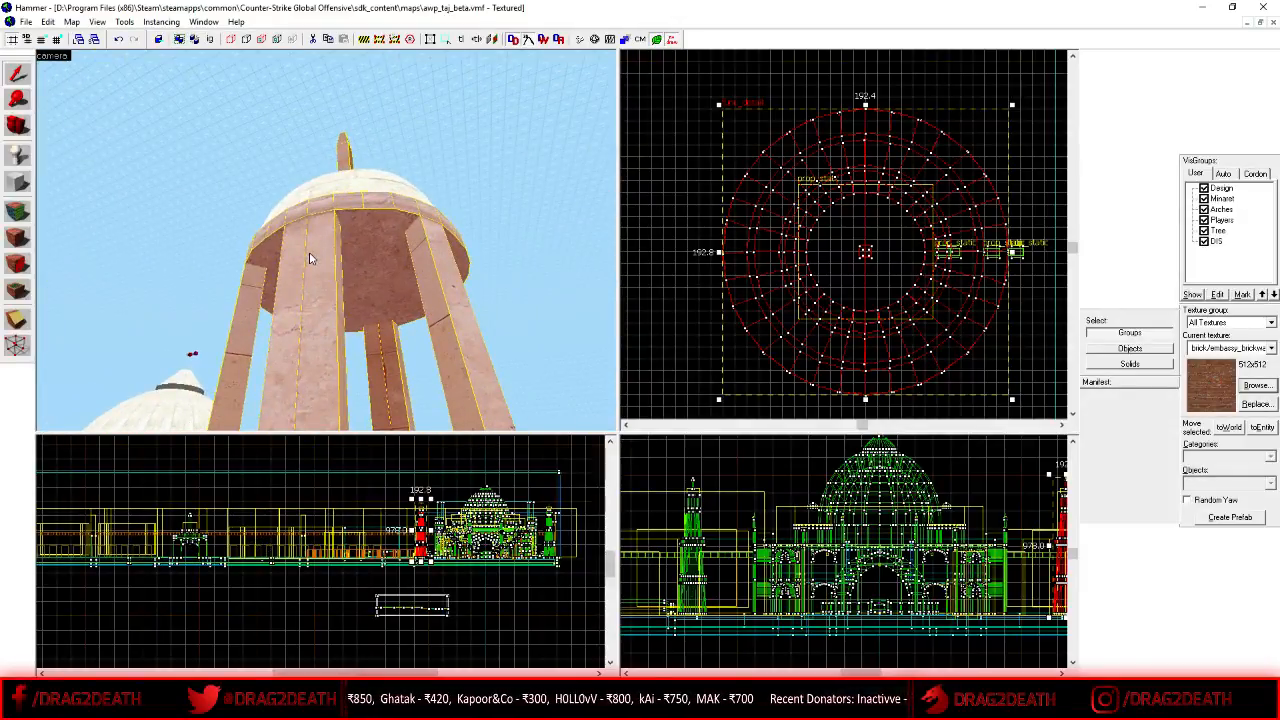
pyautogui.press('z')
pyautogui.press('w')
pyautogui.press('z')
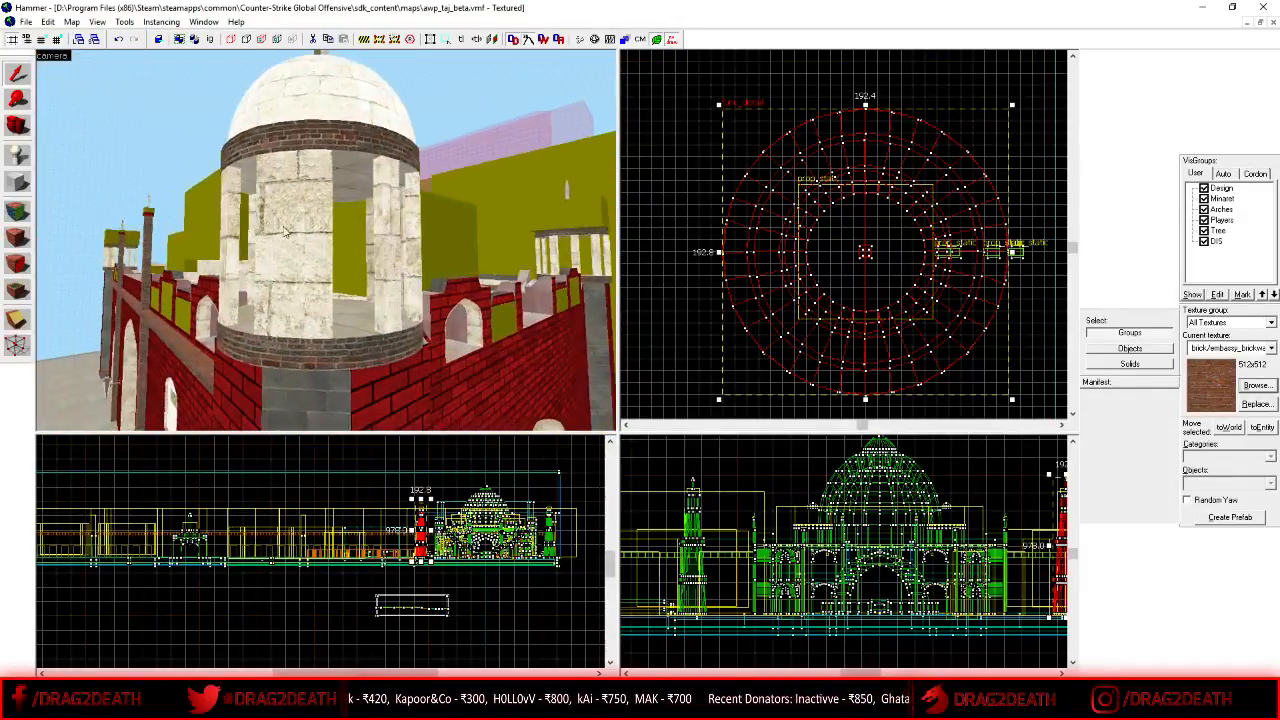
# - Select the domed turret on the red building's corner and inspect the arched openings along the brick parapet
pyautogui.click(285, 232)
pyautogui.press('z')
pyautogui.press('w')
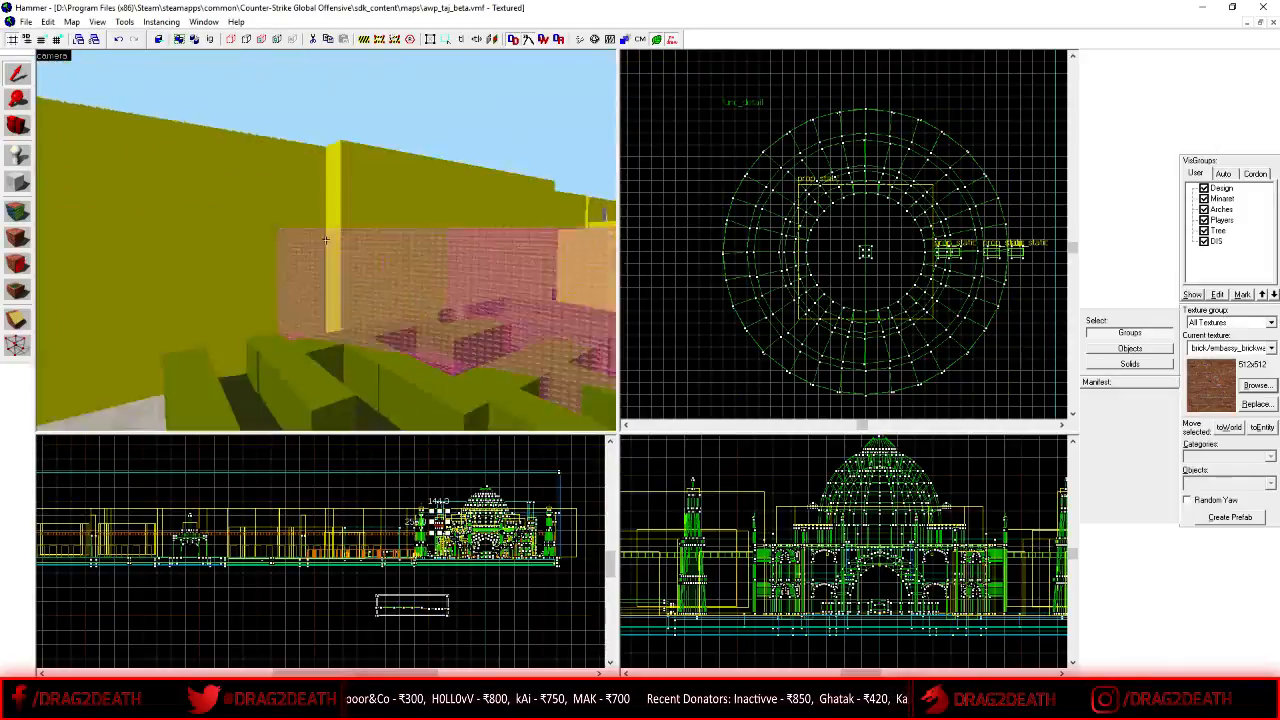
pyautogui.press('w')
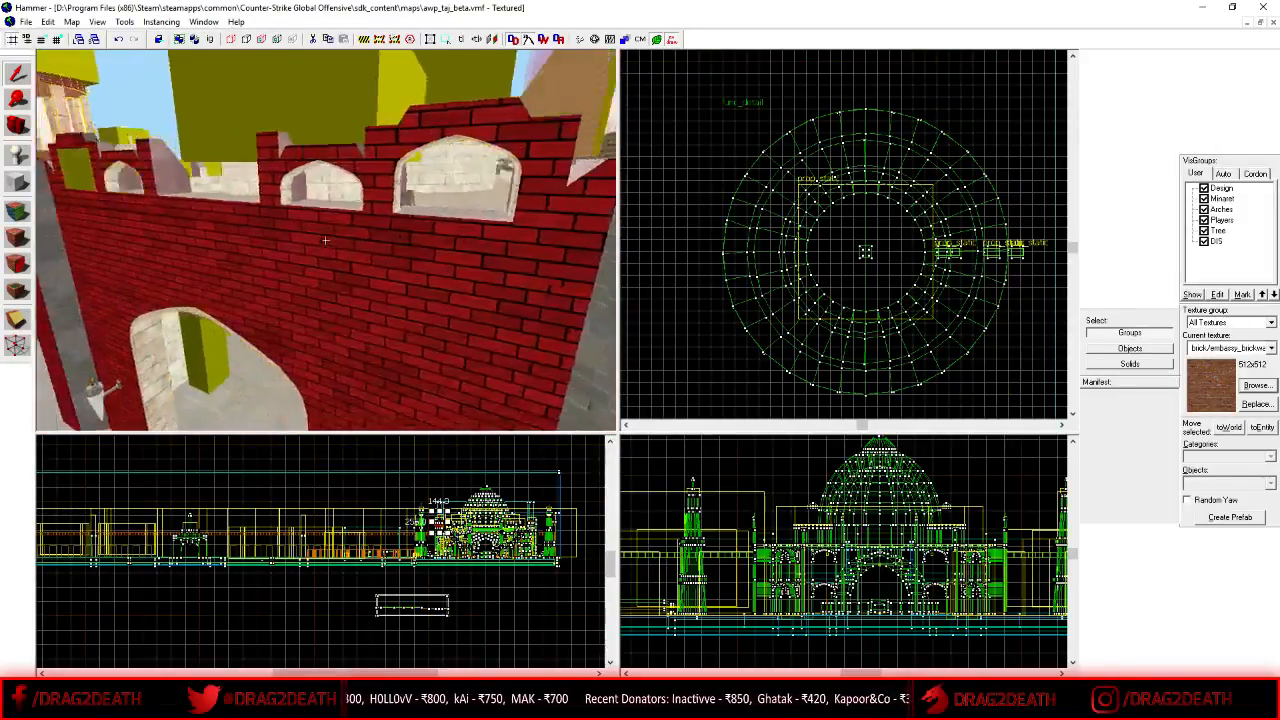
pyautogui.press('z')
pyautogui.press('w')
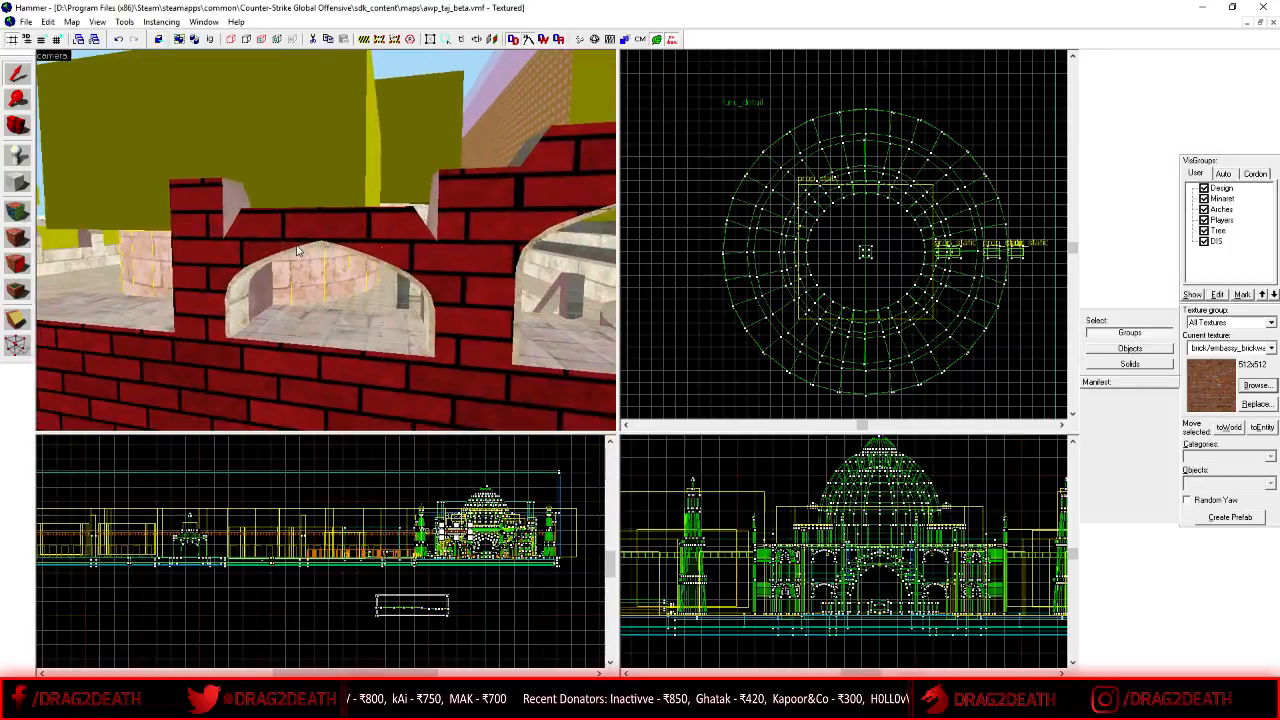
# - View the object properties of the brickwork above the parapet arch and of the arch prop lining it
pyautogui.click(297, 251)
pyautogui.hotkey('alt', 'Return')
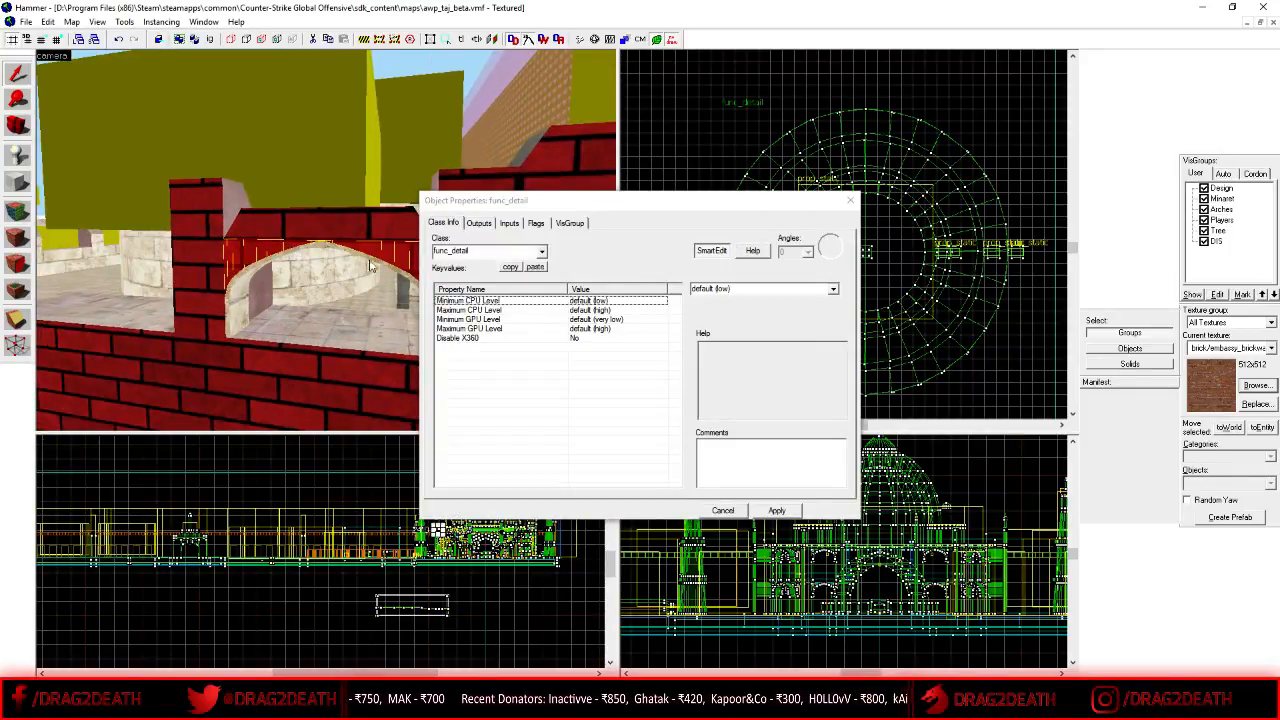
pyautogui.press('z')
pyautogui.press('w')
pyautogui.press('z')
pyautogui.click(227, 222)
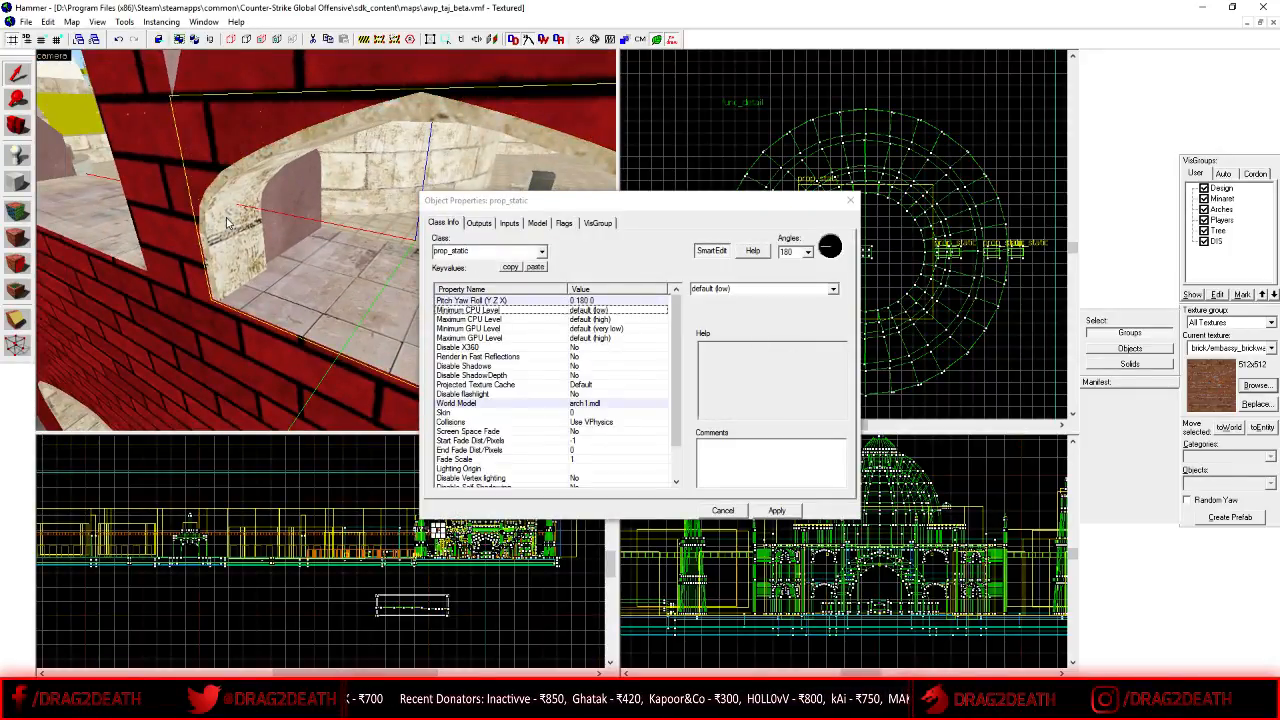
# - Close the arch prop's properties and fly into the main white building to examine the arched chamber around the tomb
pyautogui.click(849, 201)
pyautogui.press('z')
pyautogui.press('s')
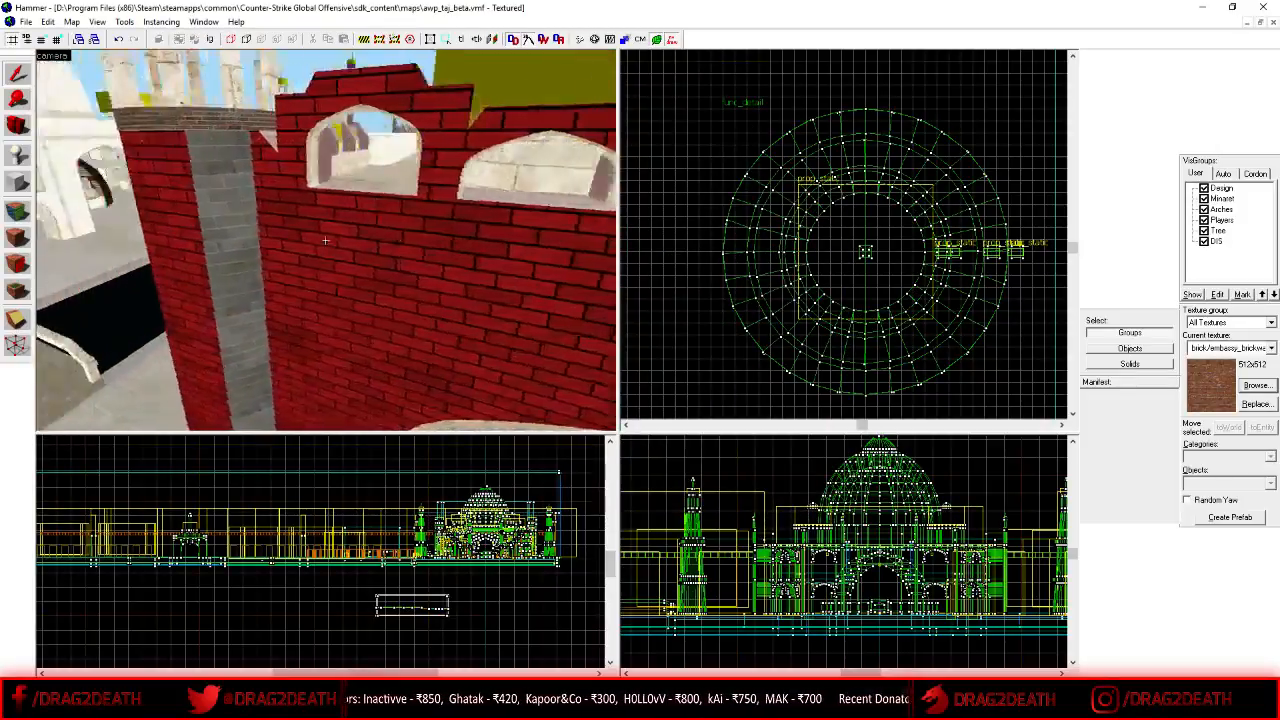
pyautogui.press('w')
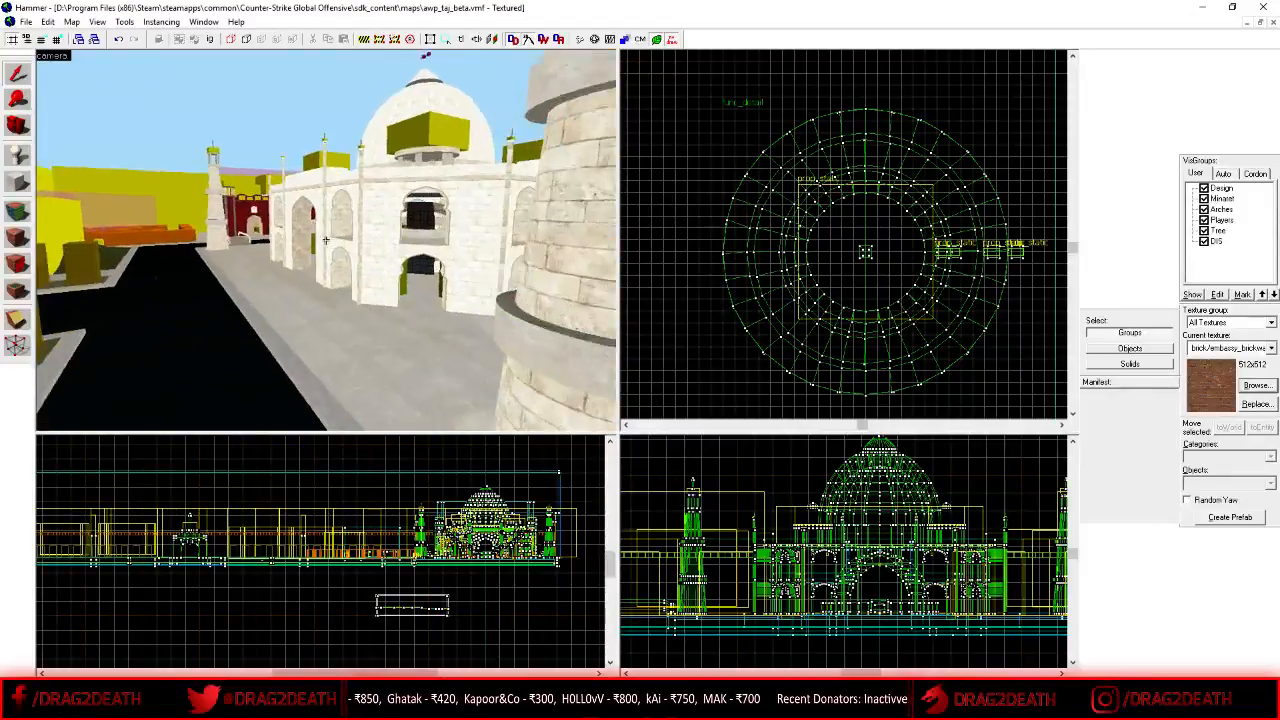
pyautogui.press('w')
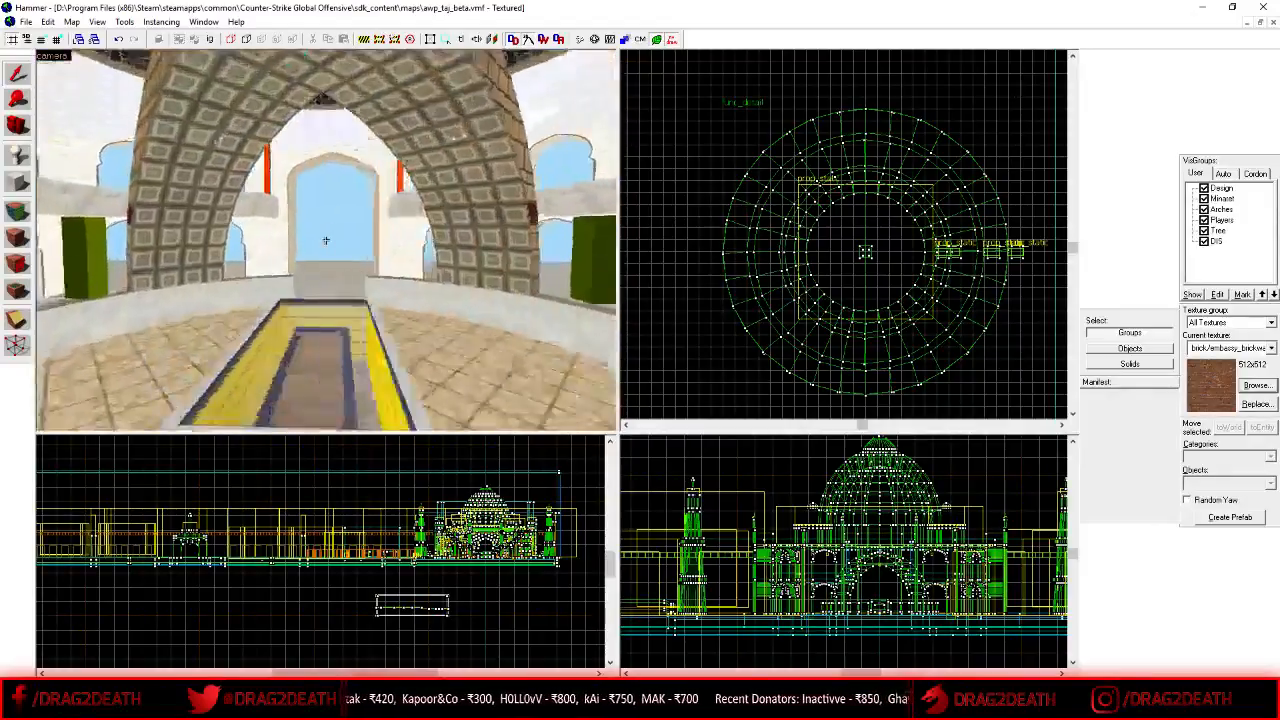
pyautogui.press('w')
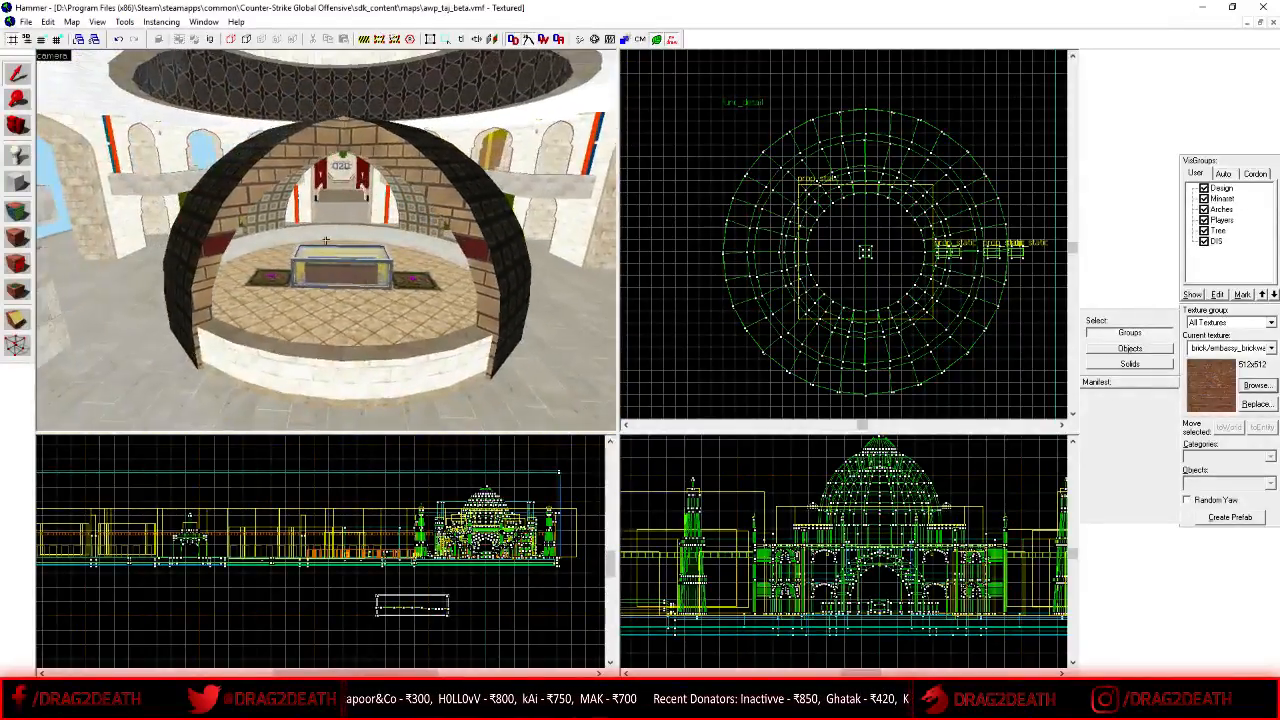
pyautogui.press('w')
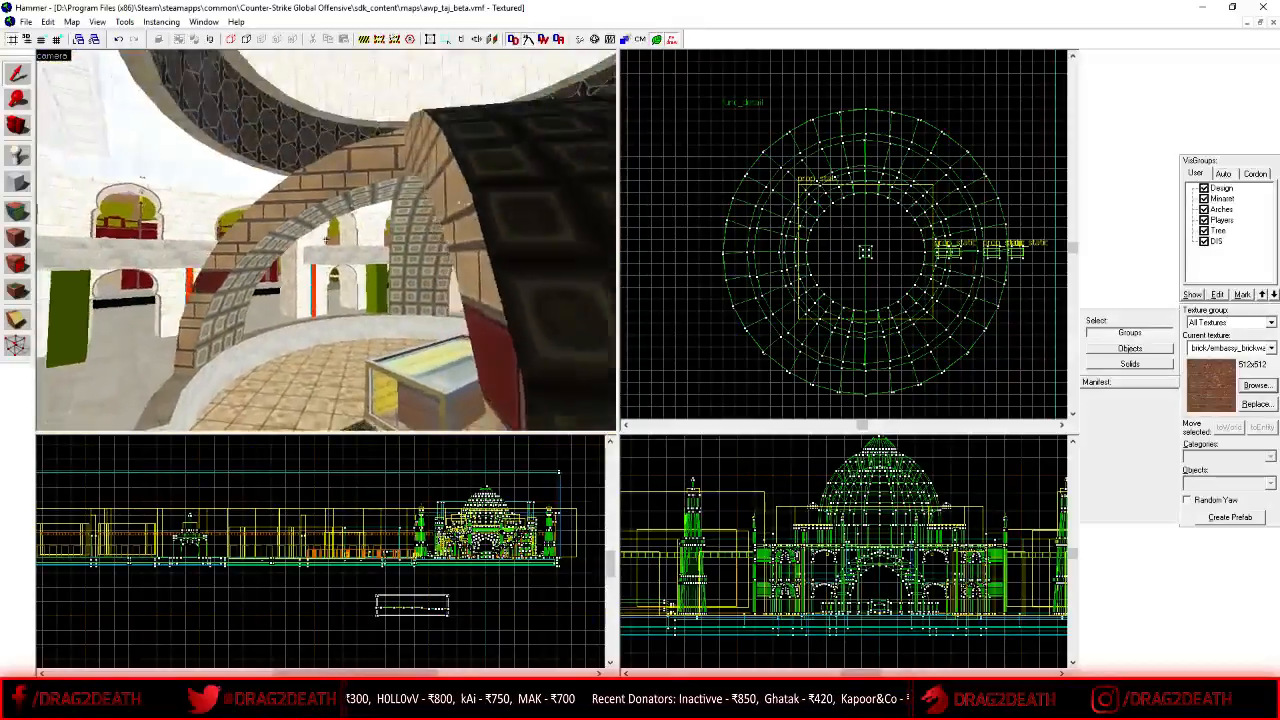
# - Select the main building's large dome from inside and bring the whole map layout into the top view
pyautogui.press('z')
pyautogui.click(326, 246)
pyautogui.press('z')
pyautogui.press('w')
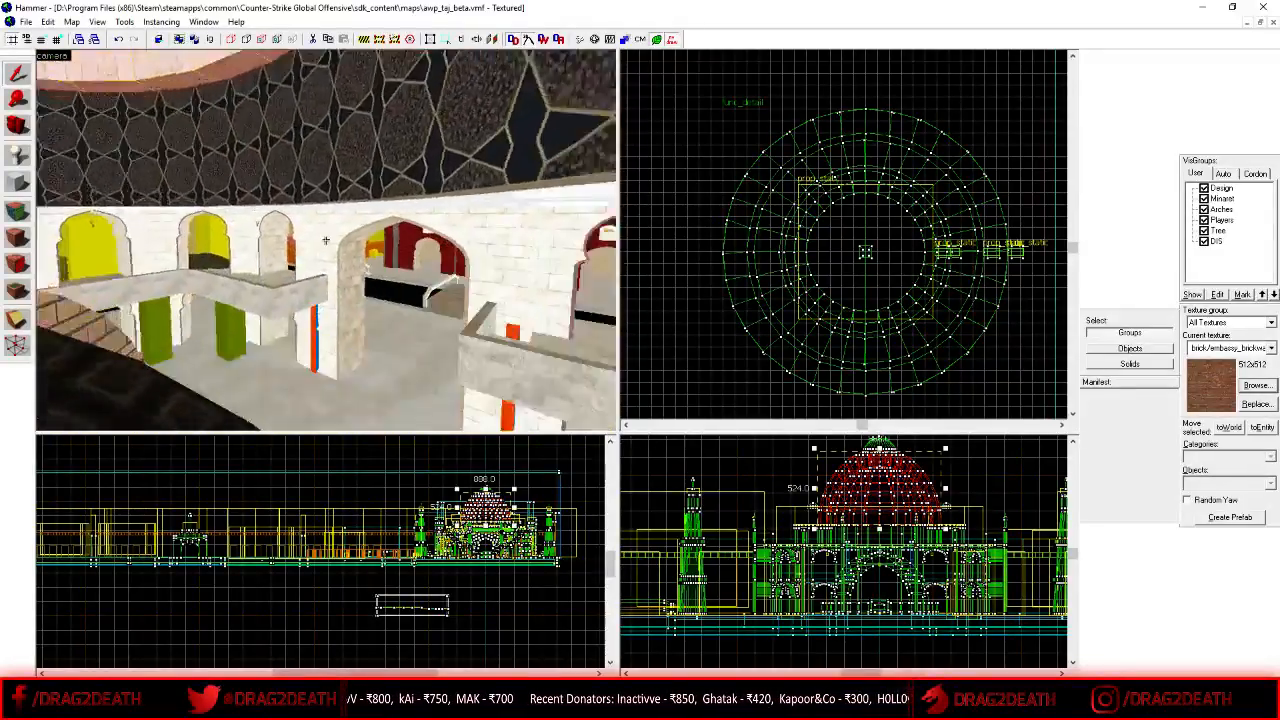
pyautogui.press('w')
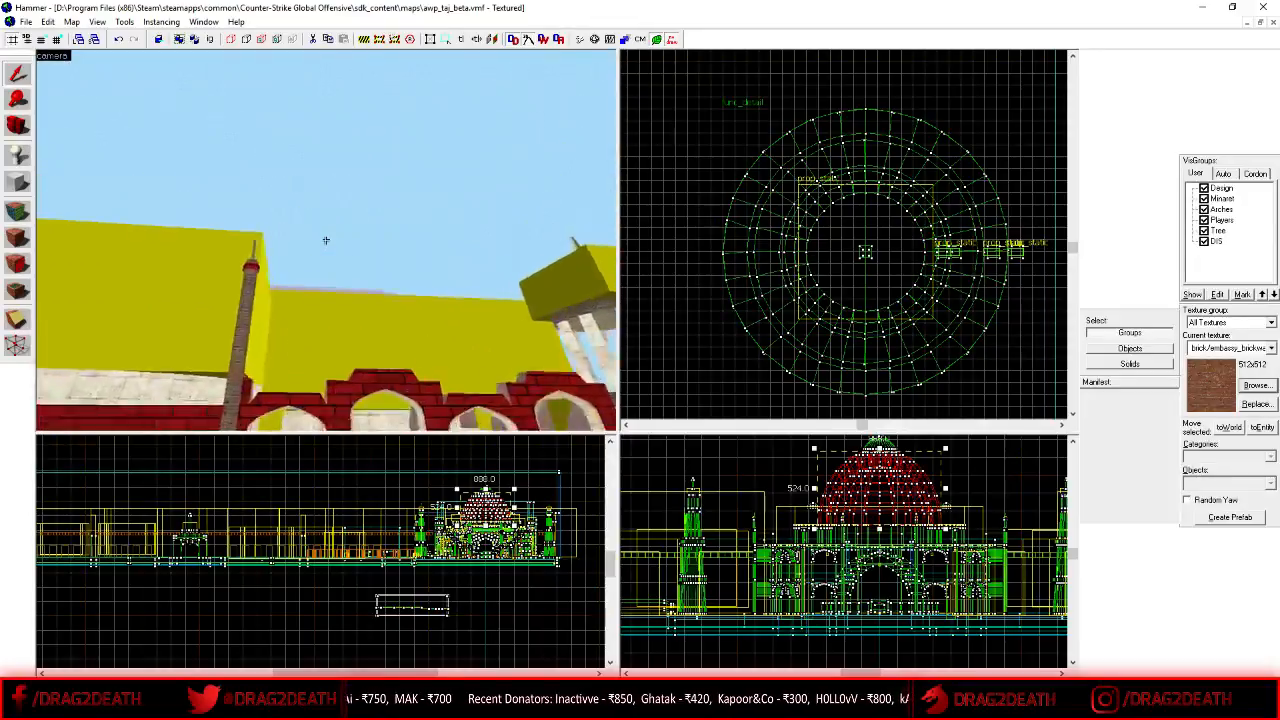
pyautogui.press('a')
pyautogui.press('z')
pyautogui.scroll(-1, 919, 472)
pyautogui.scroll(-12, 903, 303)
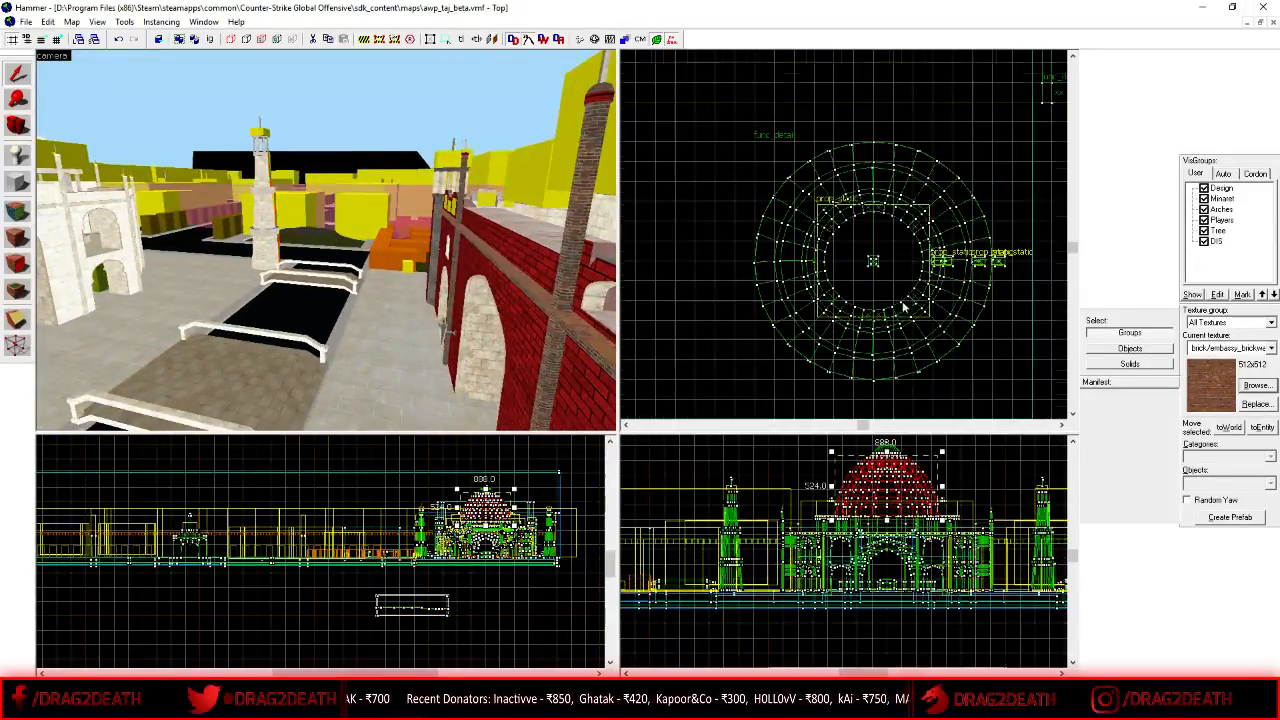
pyautogui.scroll(-10, 857, 277)
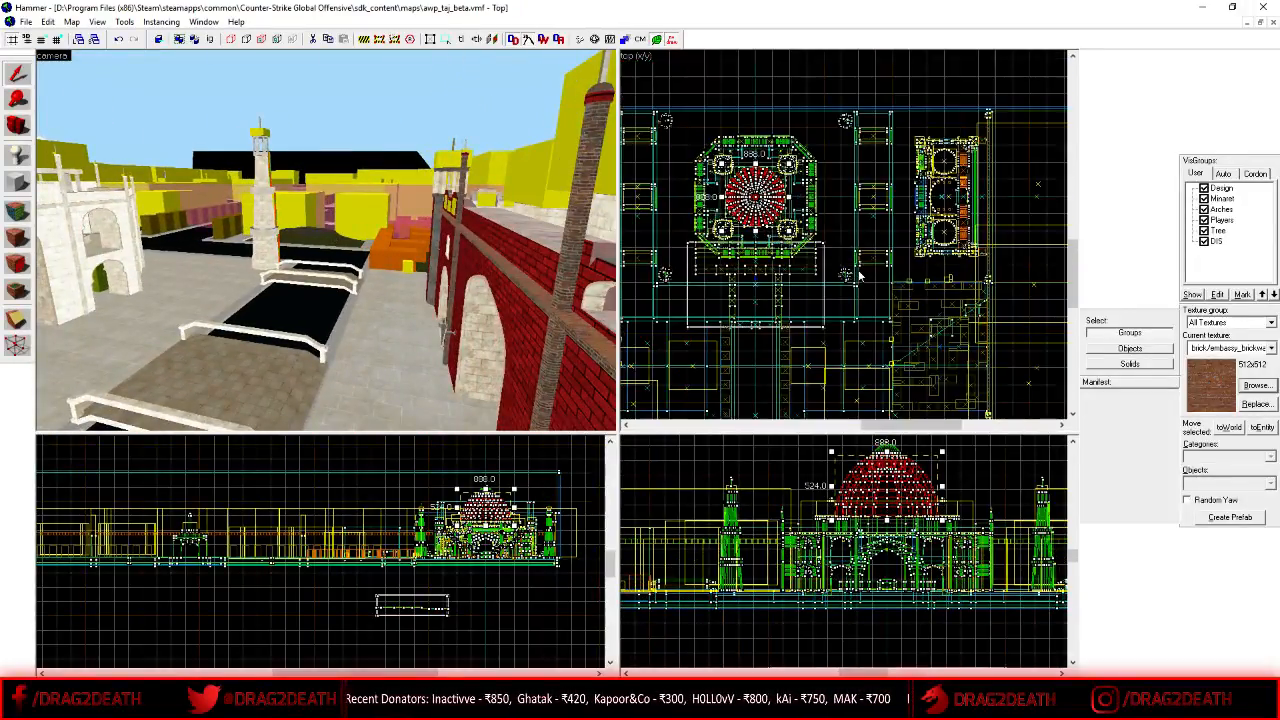
pyautogui.scroll(-4, 860, 275)
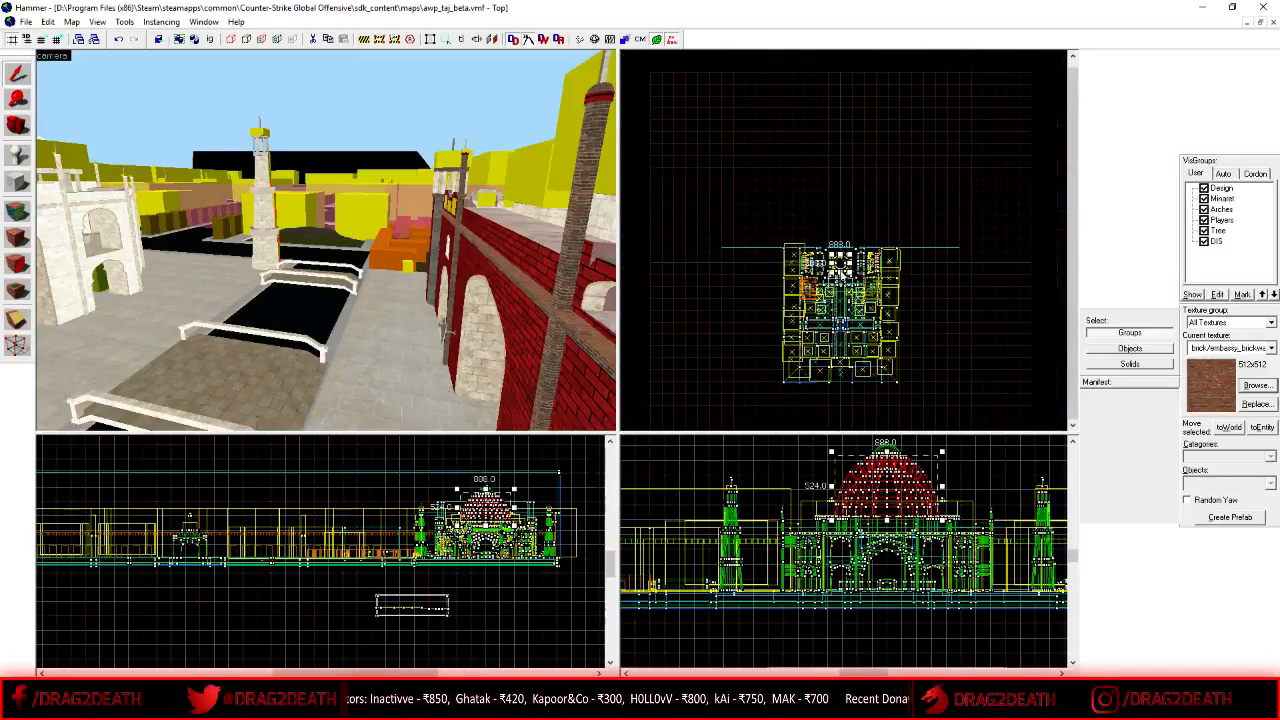
# - Deselect the dome, select the skybox wall behind the main building, and inspect it from outside the map
pyautogui.press('Escape')
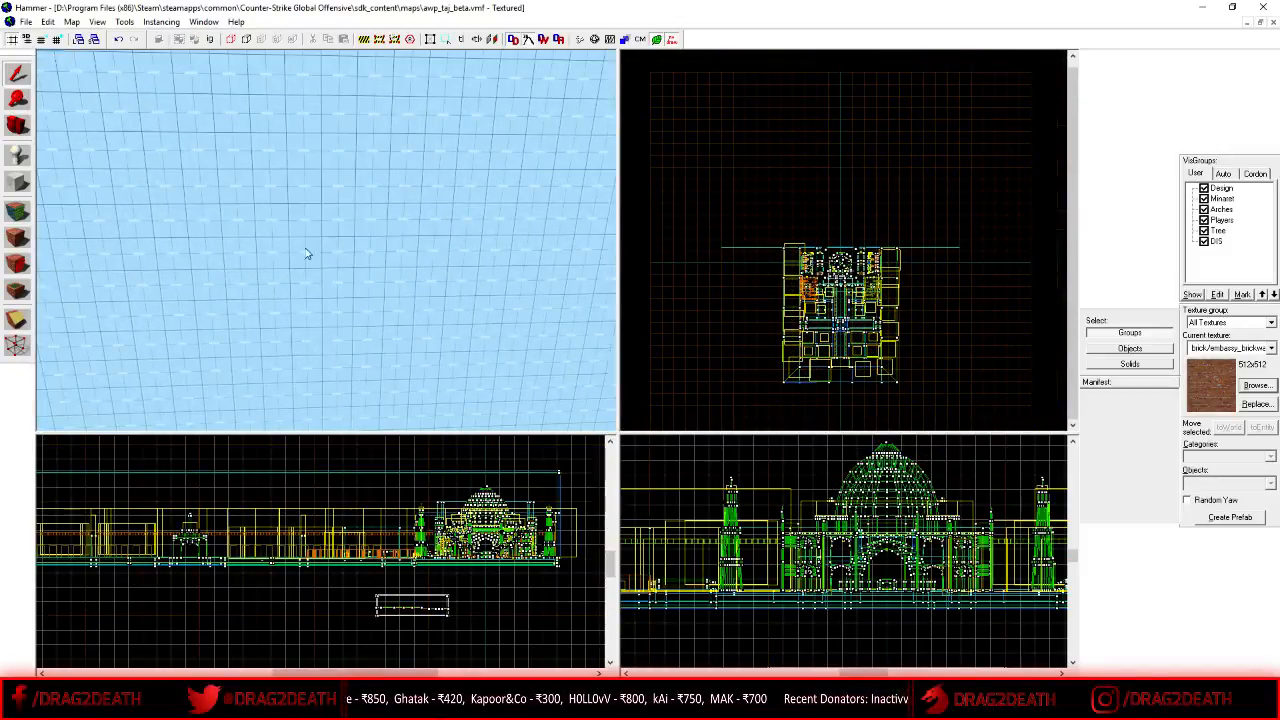
pyautogui.click(325, 240)
pyautogui.press('w')
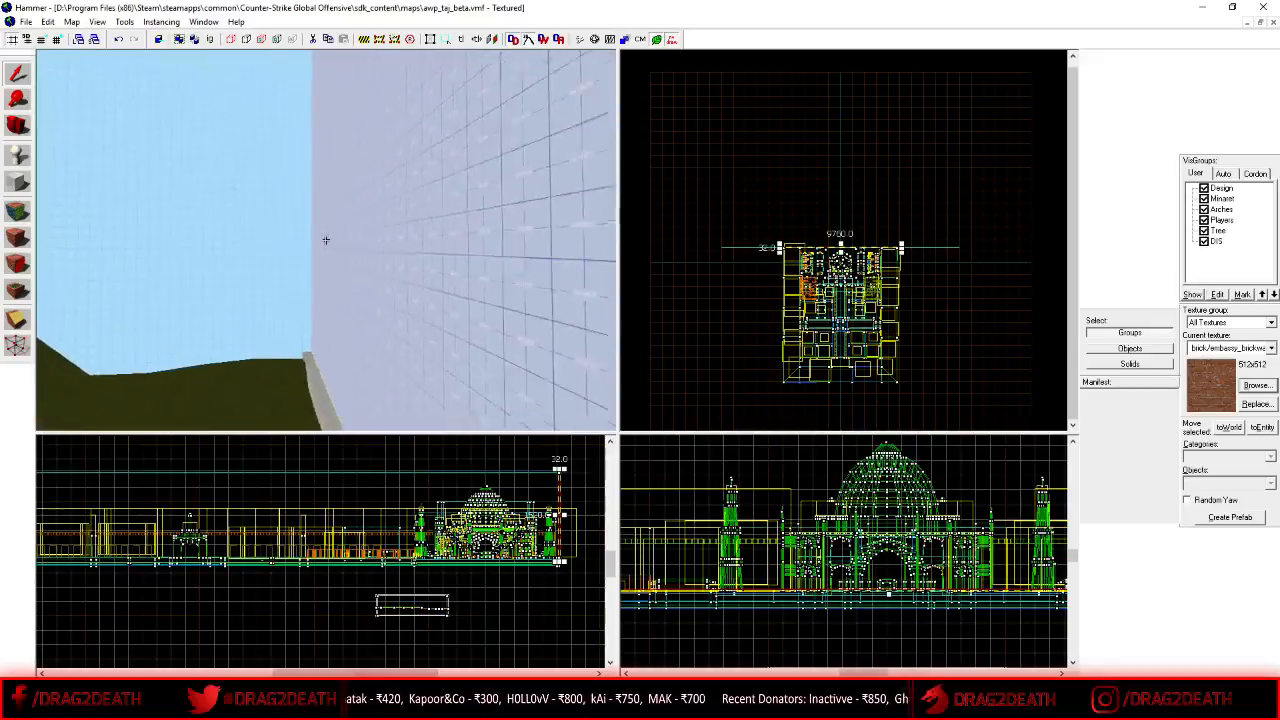
pyautogui.press('z')
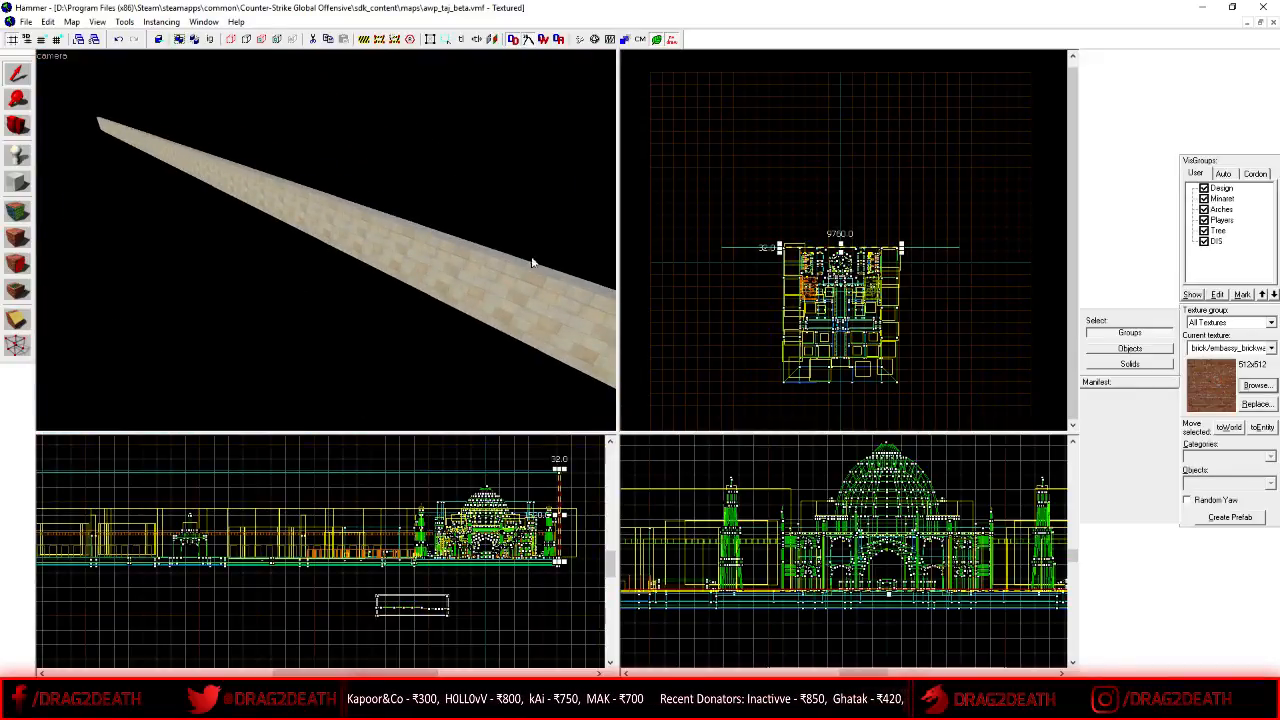
pyautogui.click(856, 212)
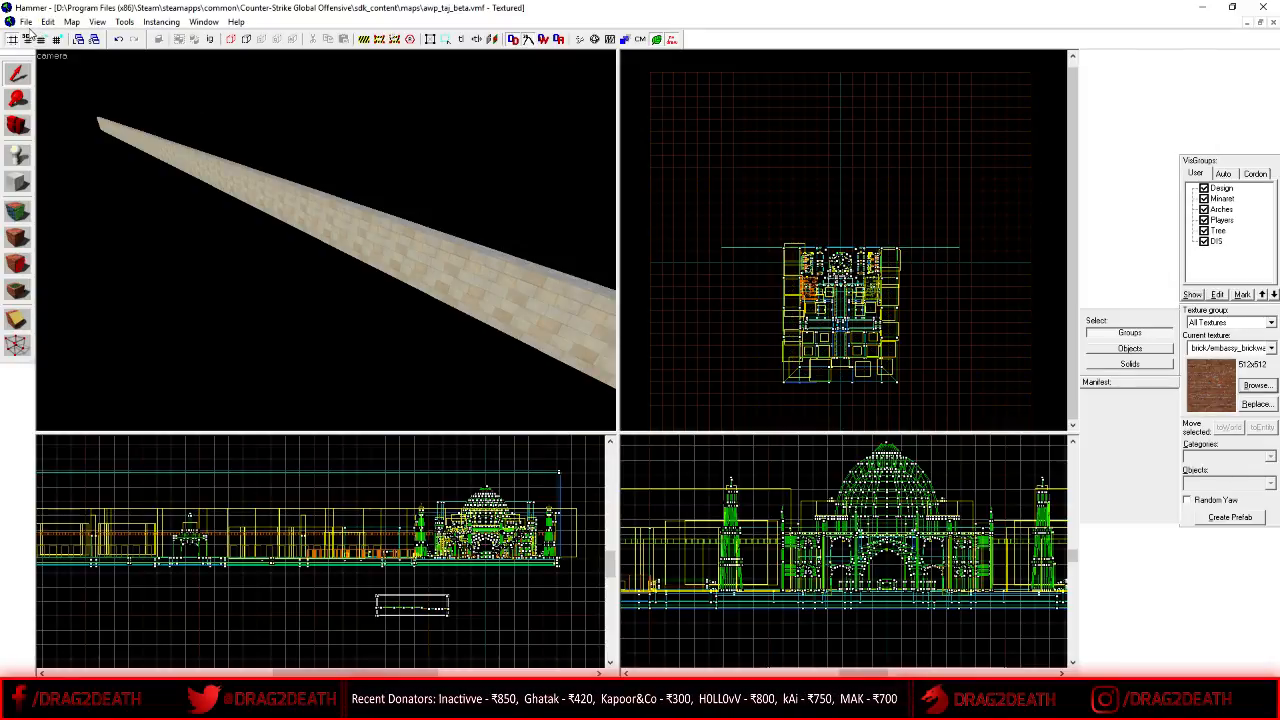
# - Open tutorial1.vmf from the maps folder
pyautogui.click(25, 22)
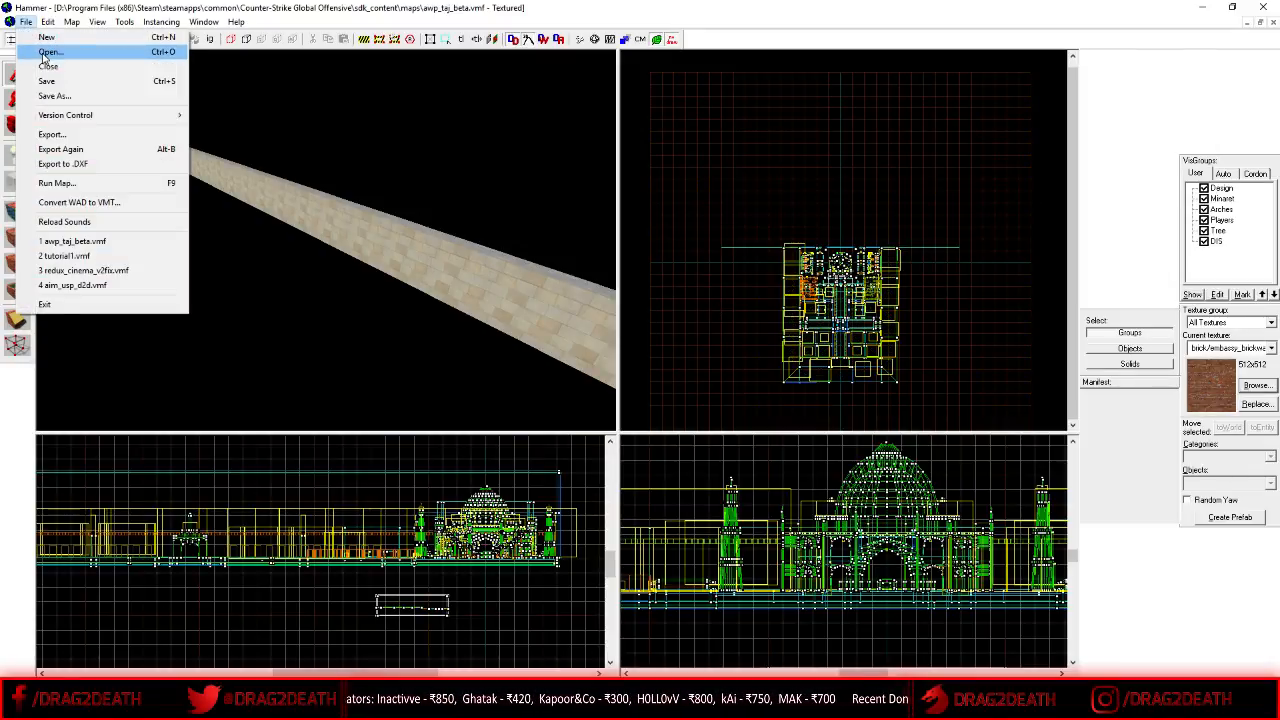
pyautogui.click(45, 54)
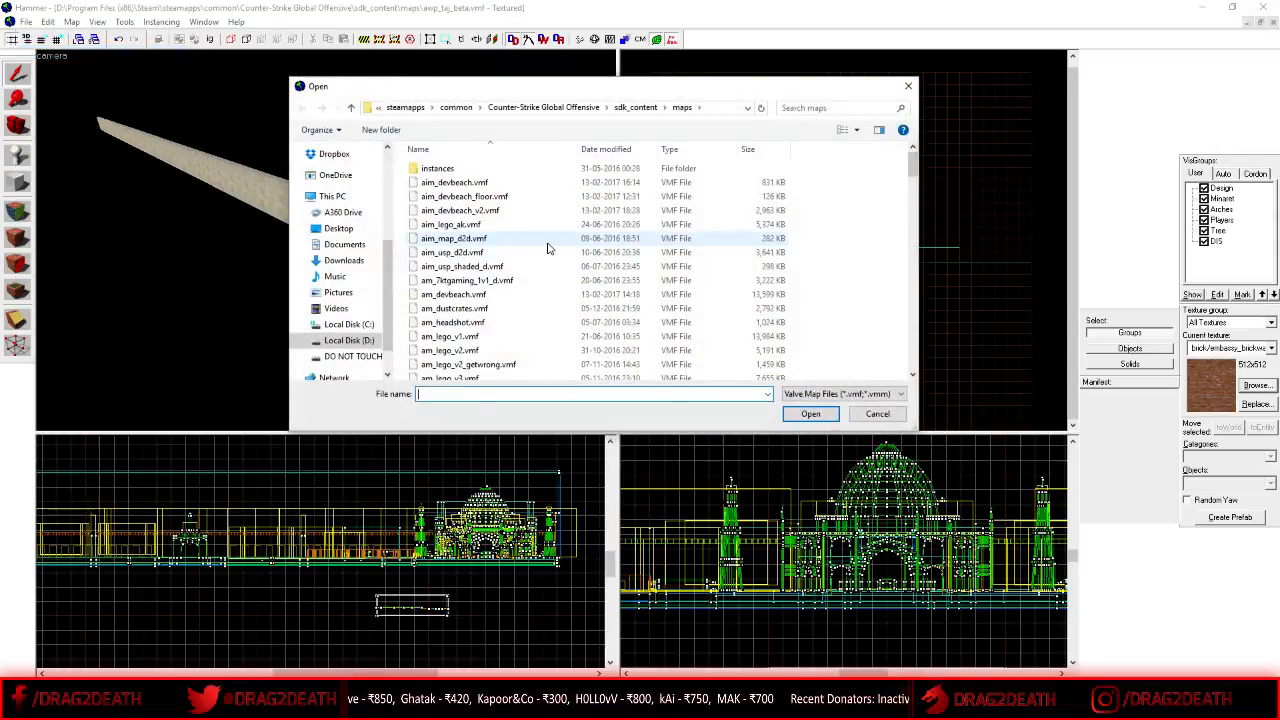
pyautogui.scroll(-3, 547, 248)
pyautogui.scroll(-2, 645, 259)
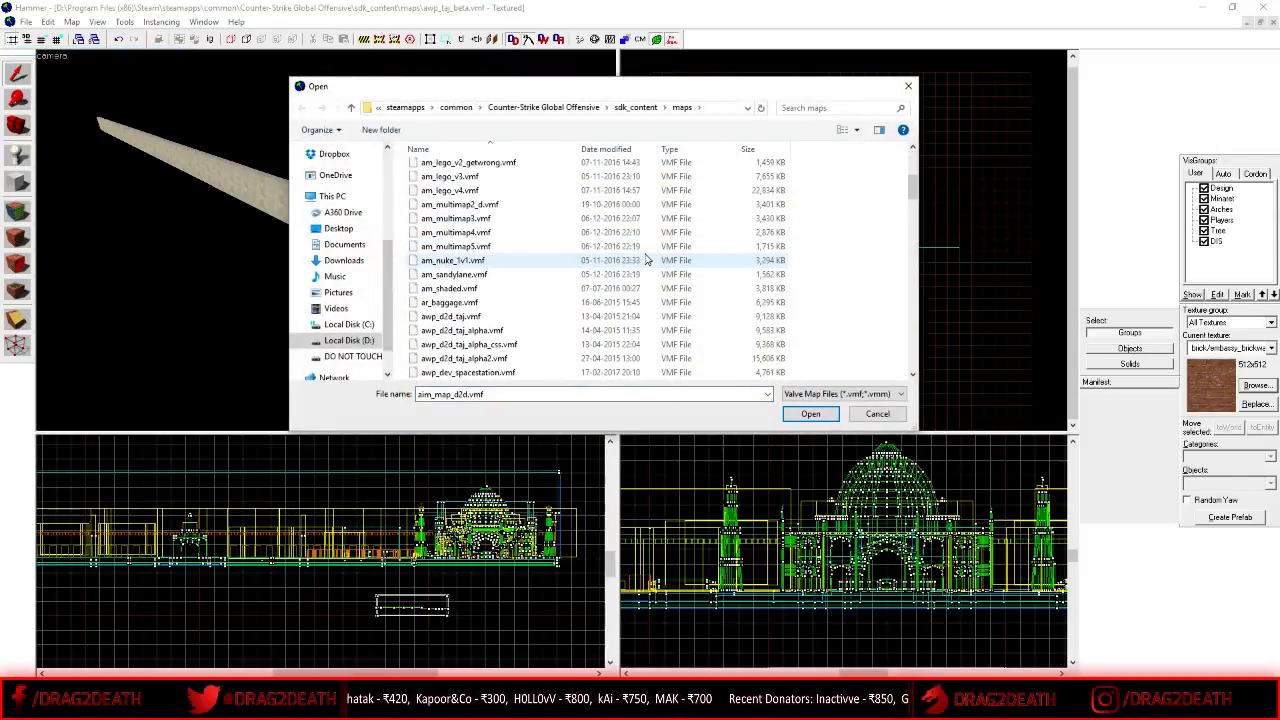
pyautogui.click(645, 259)
pyautogui.scroll(-2, 615, 283)
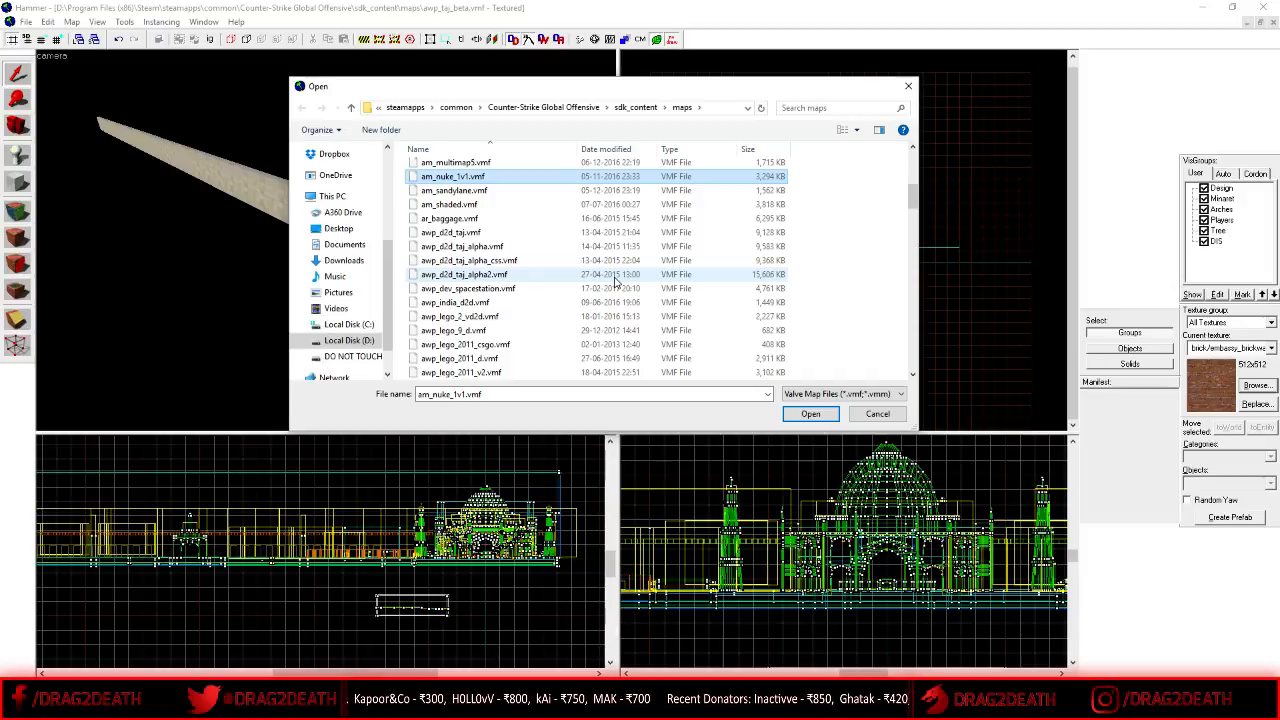
pyautogui.scroll(-2, 615, 283)
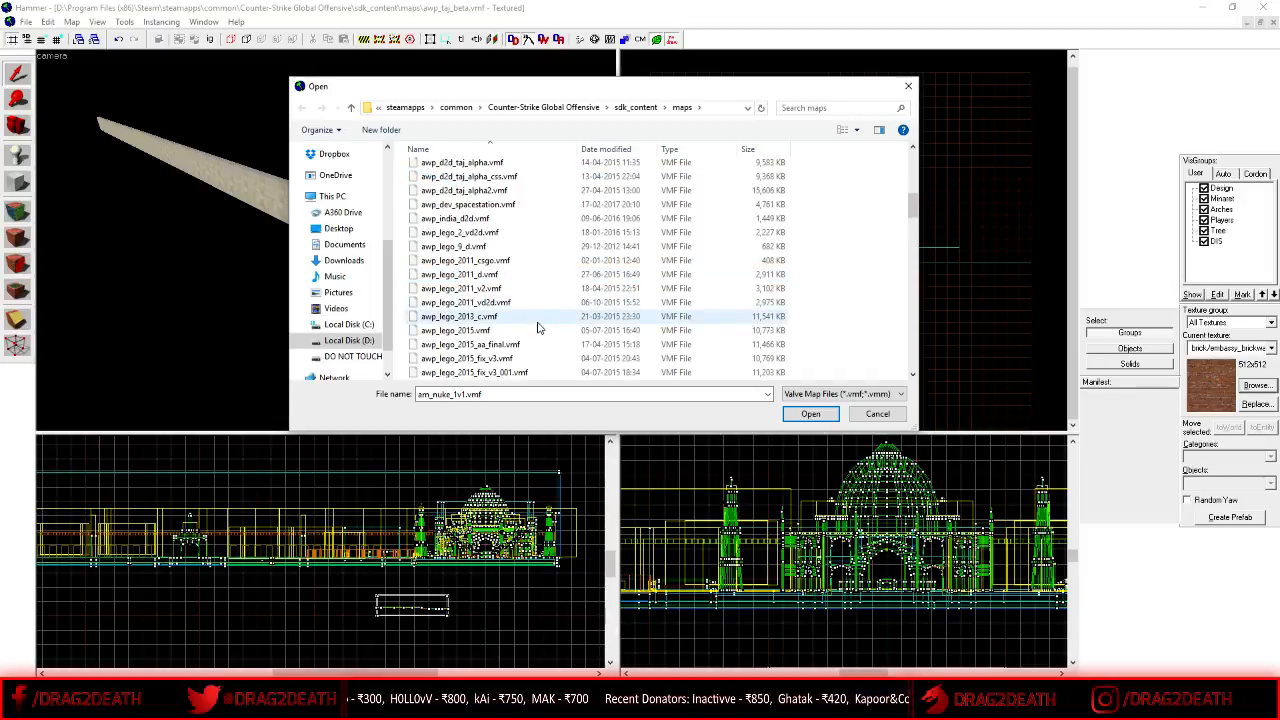
pyautogui.click(538, 322)
pyautogui.press('t')
pyautogui.press('t')
pyautogui.doubleClick(471, 346)
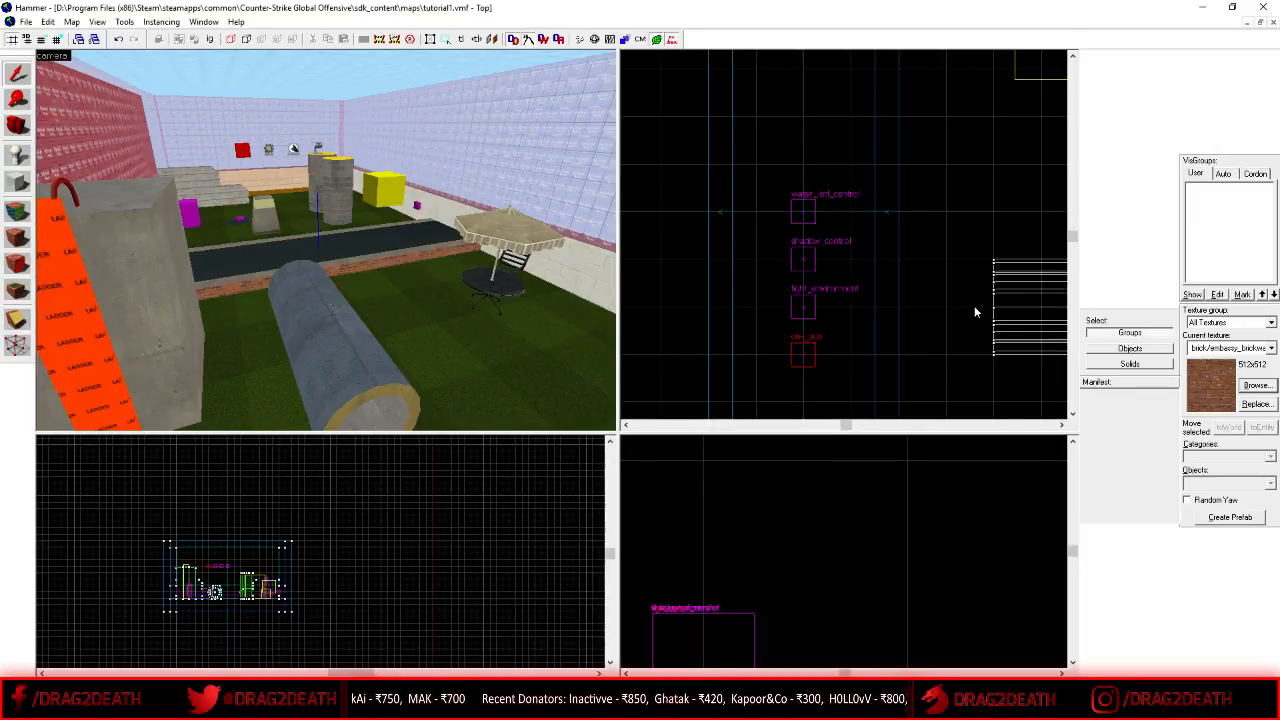
# - Fly around the tutorial1 room to examine the ladder block, pipe, parasol and brick cylinders
pyautogui.press('d')
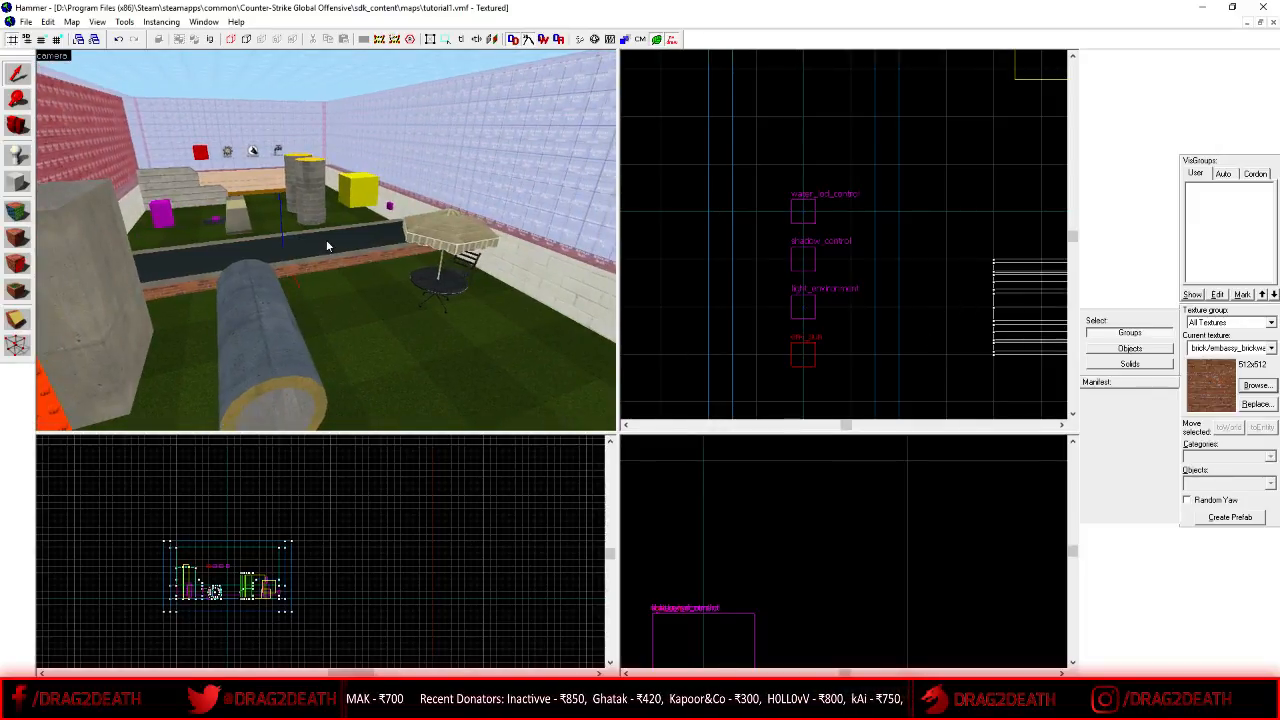
pyautogui.press('z')
pyautogui.press('s')
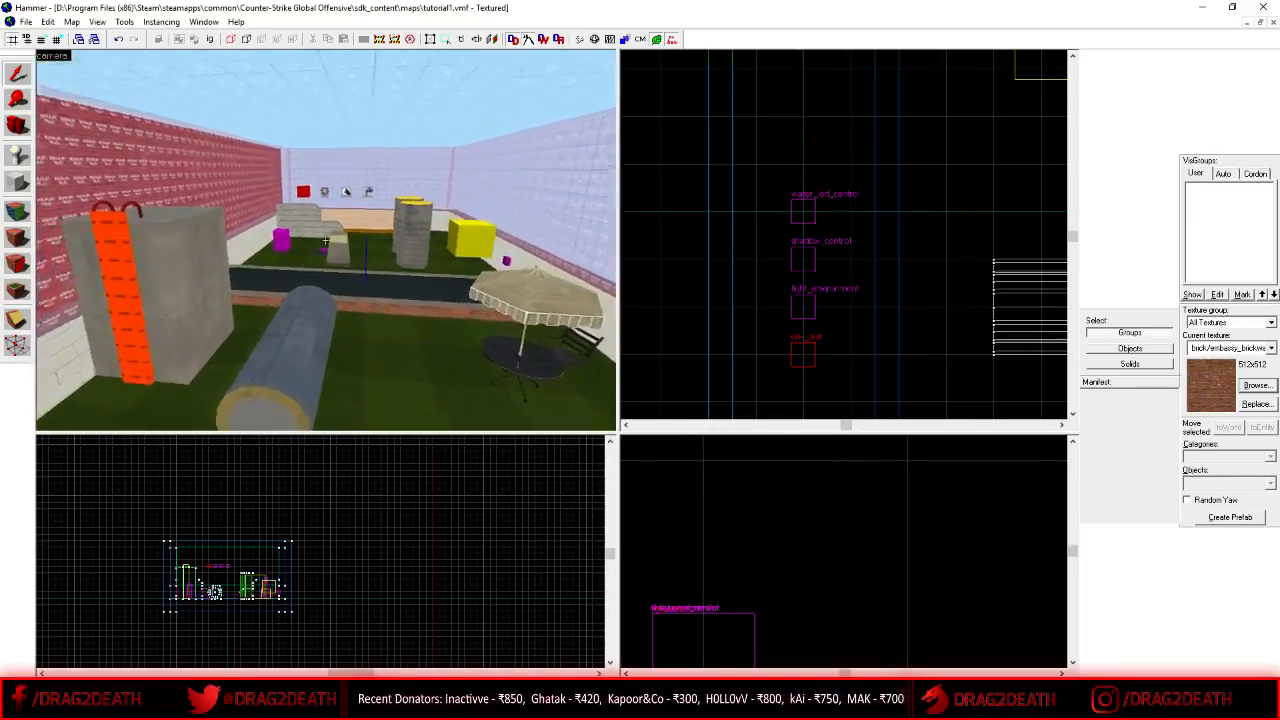
pyautogui.press('w')
pyautogui.press('s')
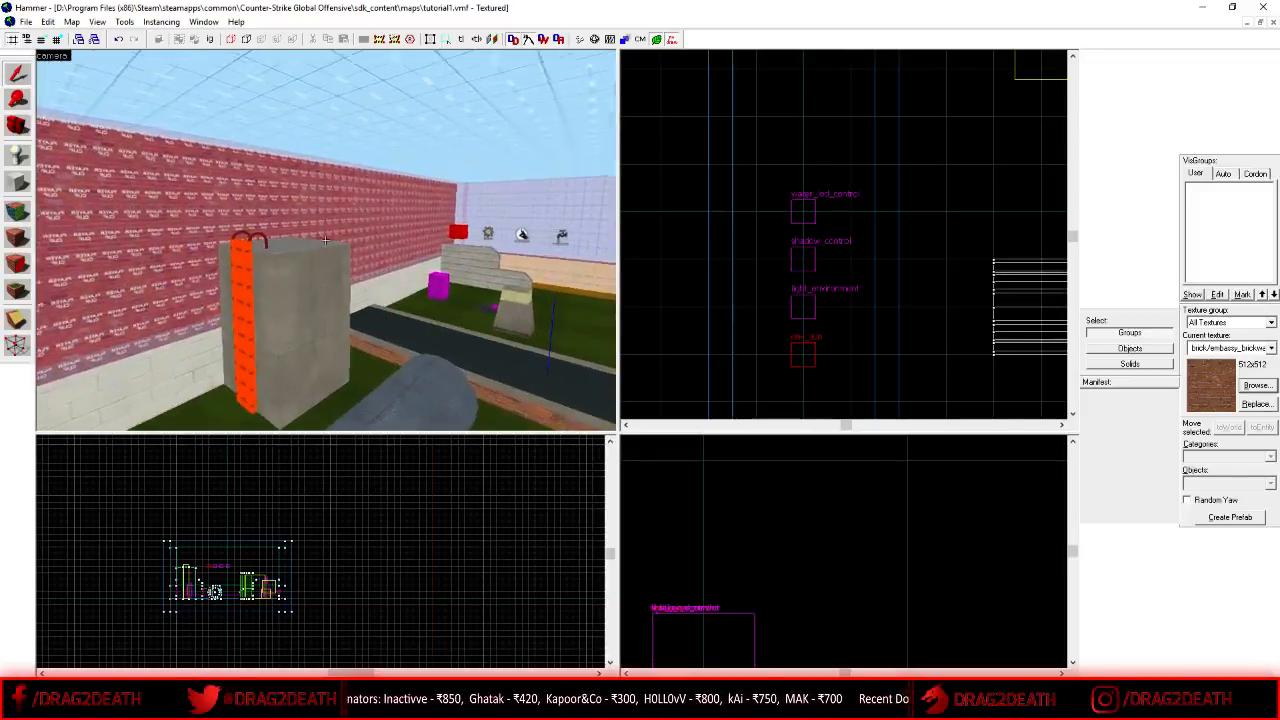
pyautogui.press('z')
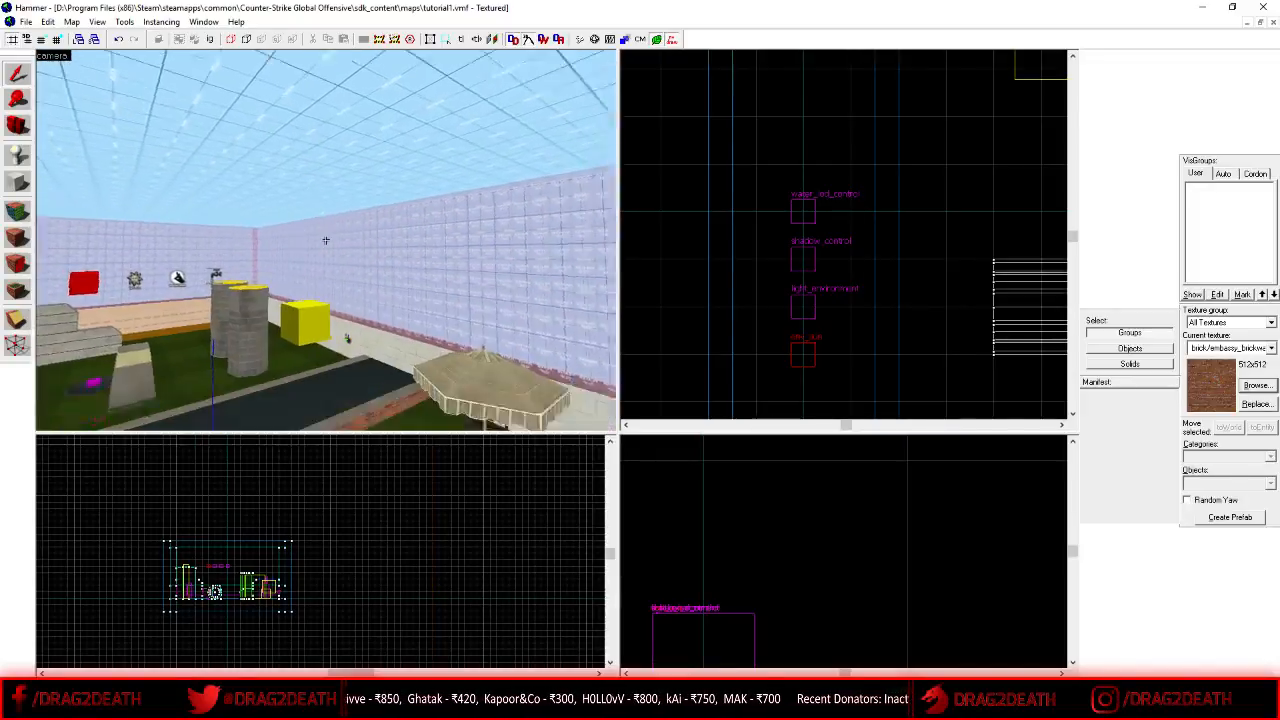
pyautogui.press('w')
pyautogui.press('z')
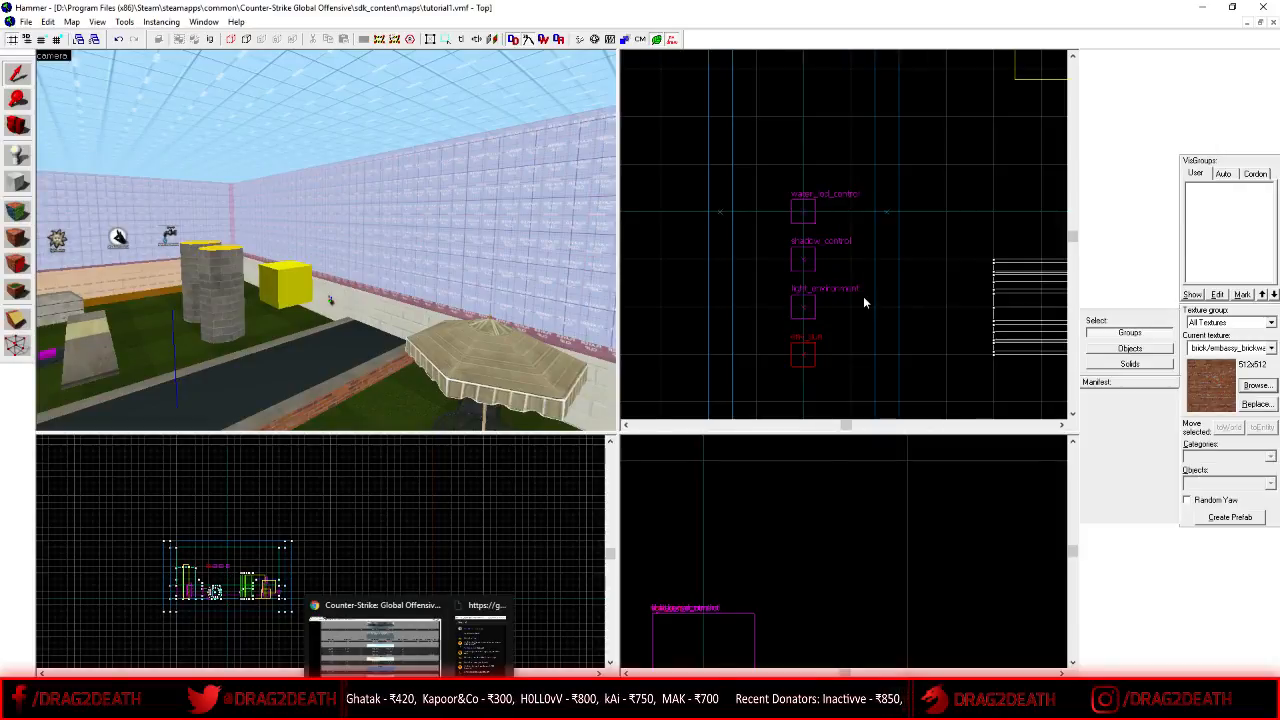
pyautogui.press('w')
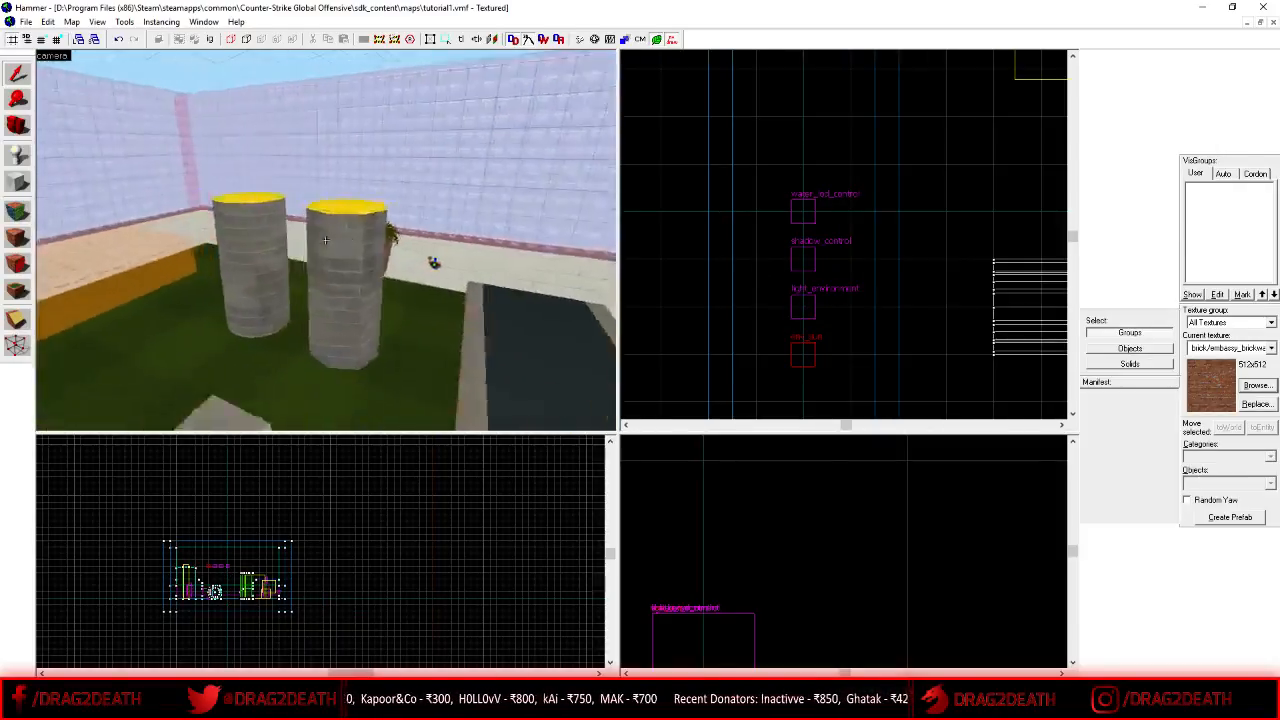
# - Select the two brick cylinders one after the other to inspect how they are built
pyautogui.press('z')
pyautogui.click(364, 237)
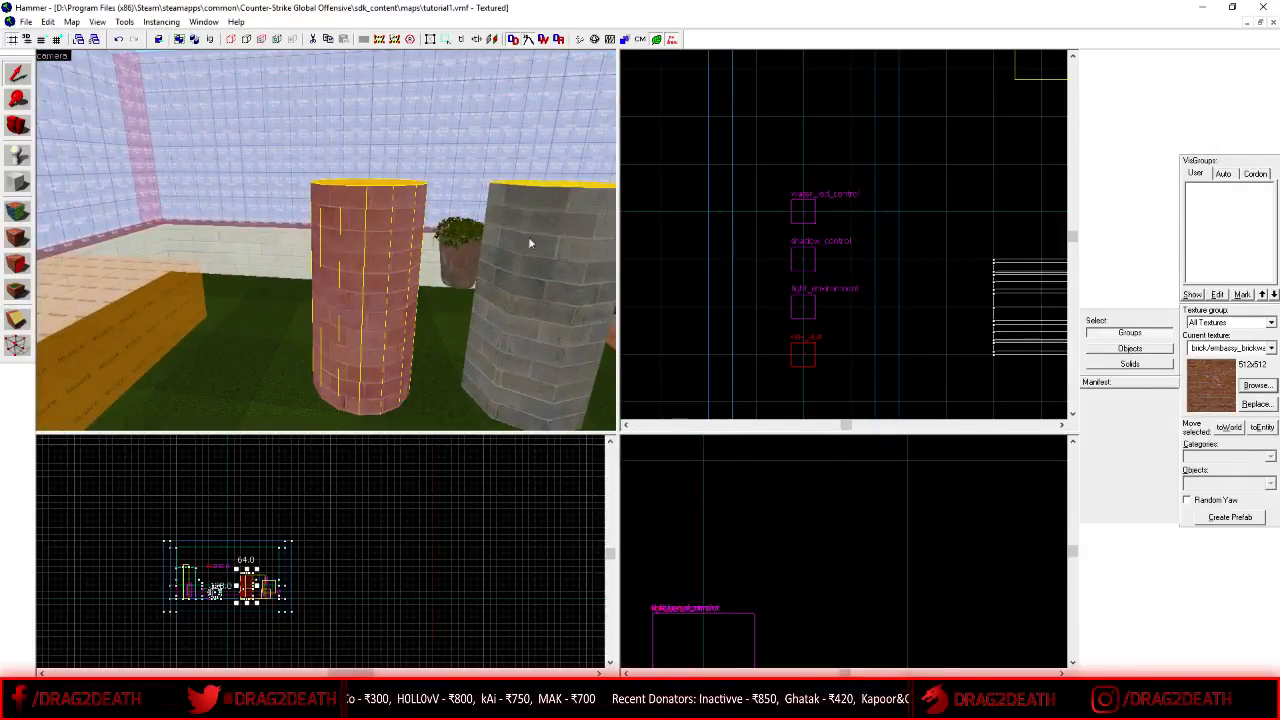
pyautogui.press('d')
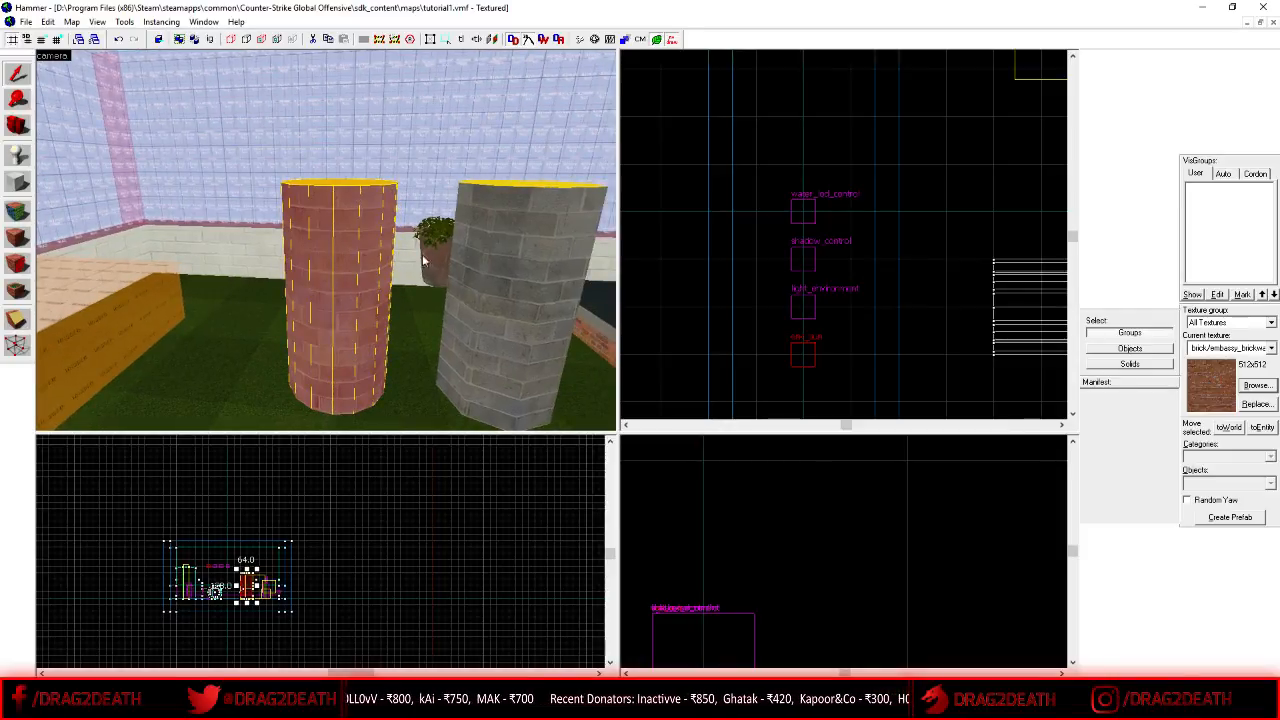
pyautogui.click(525, 272)
pyautogui.press('z')
pyautogui.press('z')
pyautogui.press('z')
pyautogui.press('w')
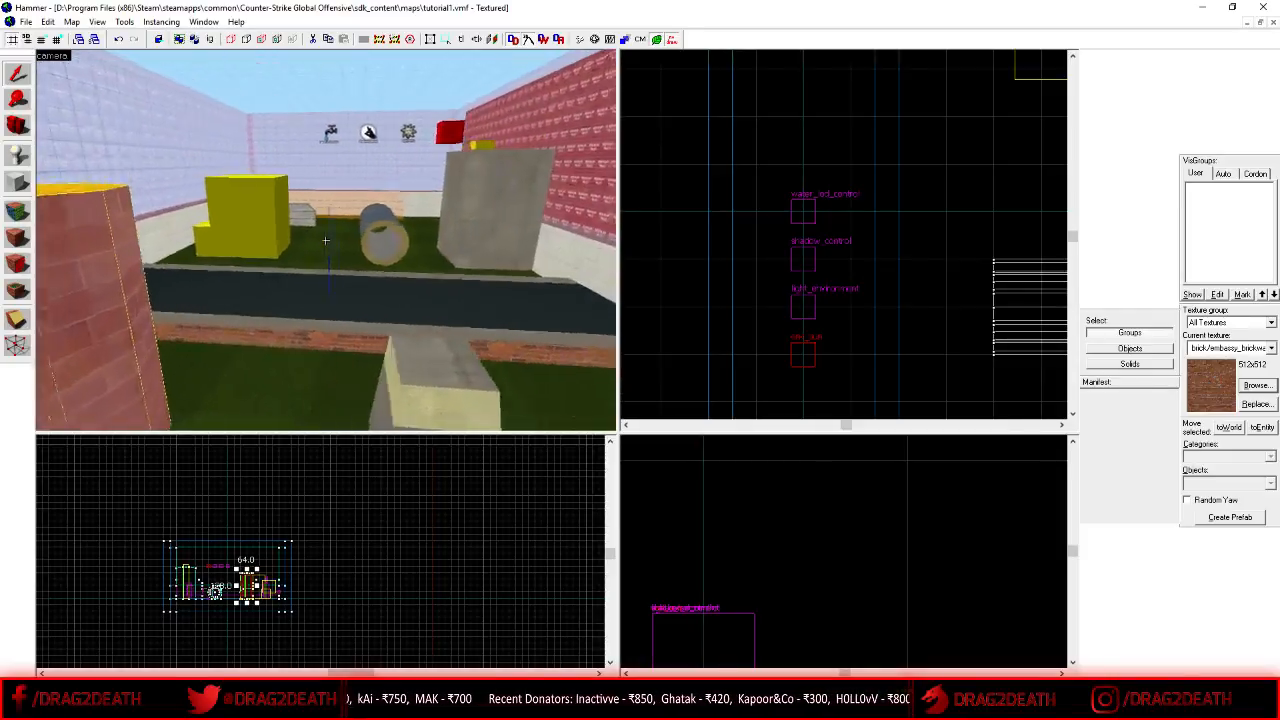
# - Select the hollow pipe beside the concrete block and look through its open end
pyautogui.click(340, 233)
pyautogui.press('z')
pyautogui.press('w')
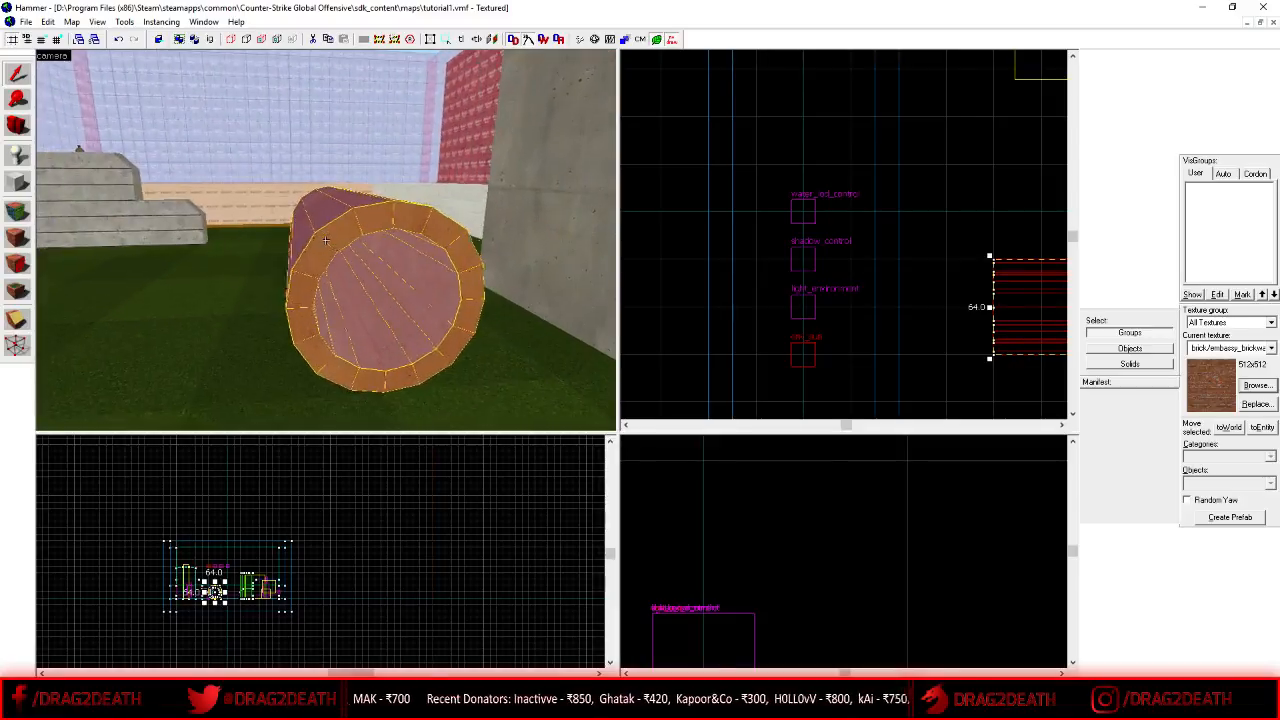
pyautogui.press('s')
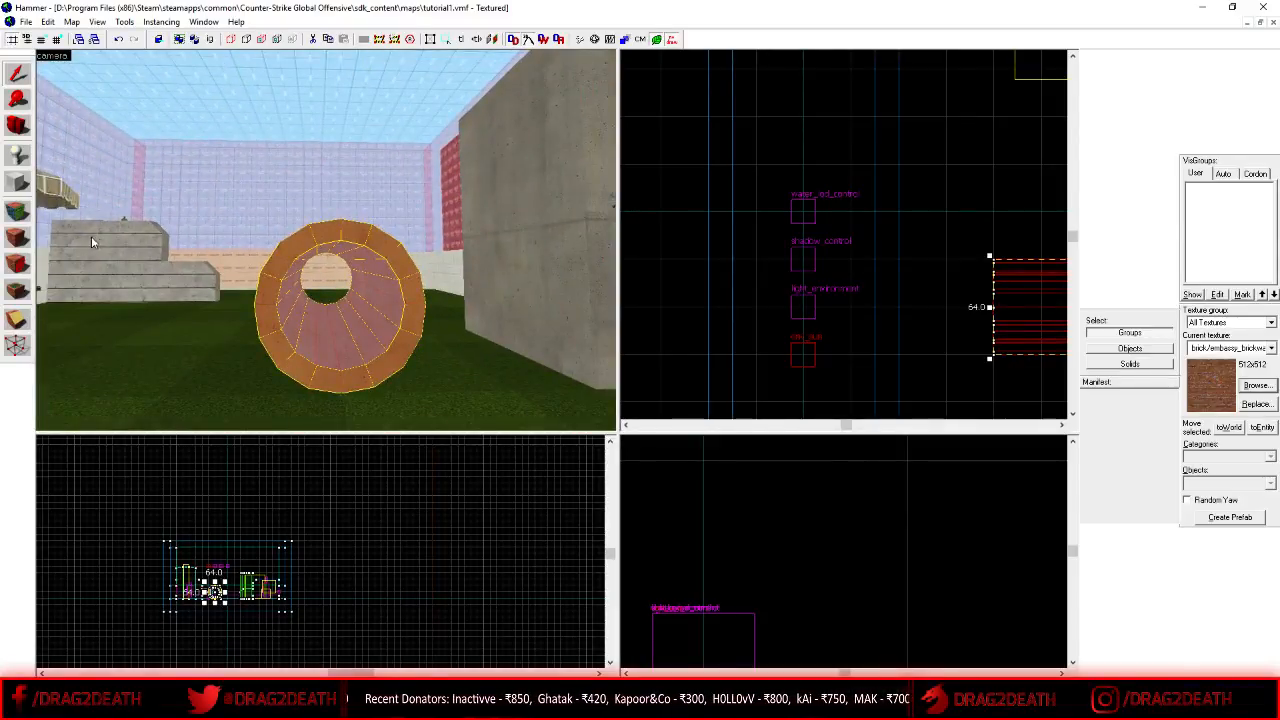
# - Set the block tool's primitive to arch and return to the selection tool
pyautogui.click(19, 183)
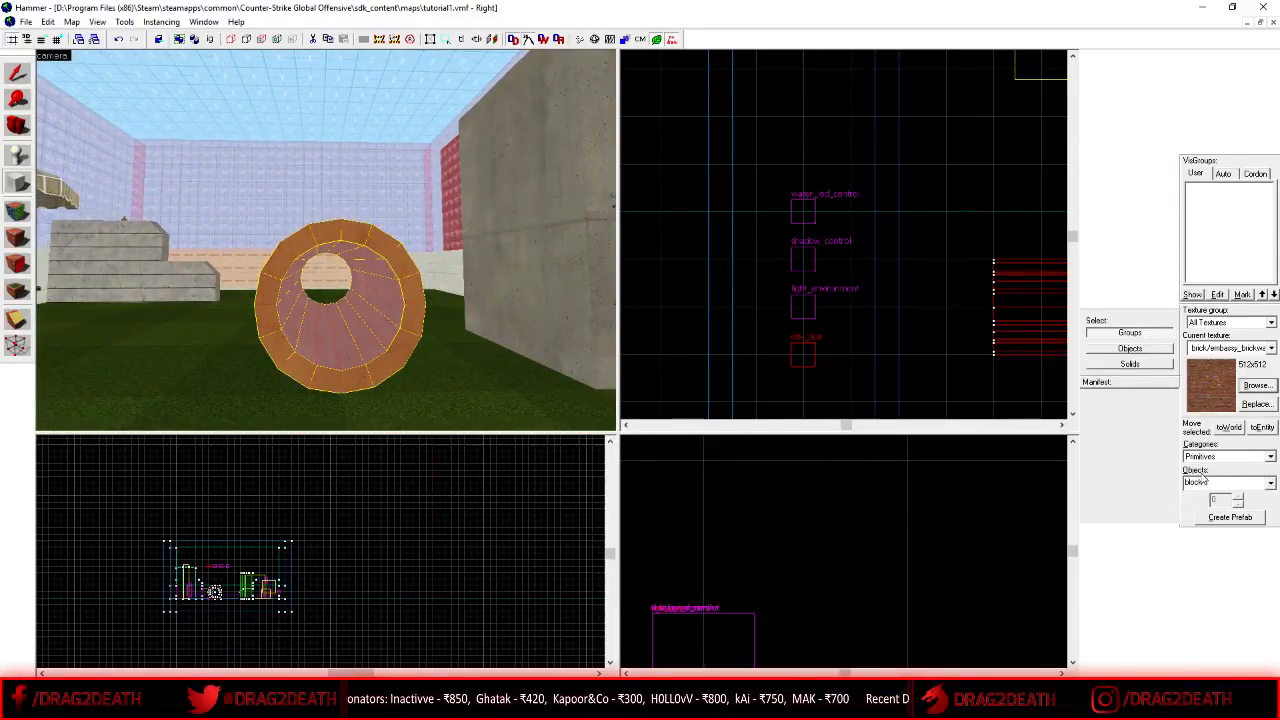
pyautogui.click(1247, 485)
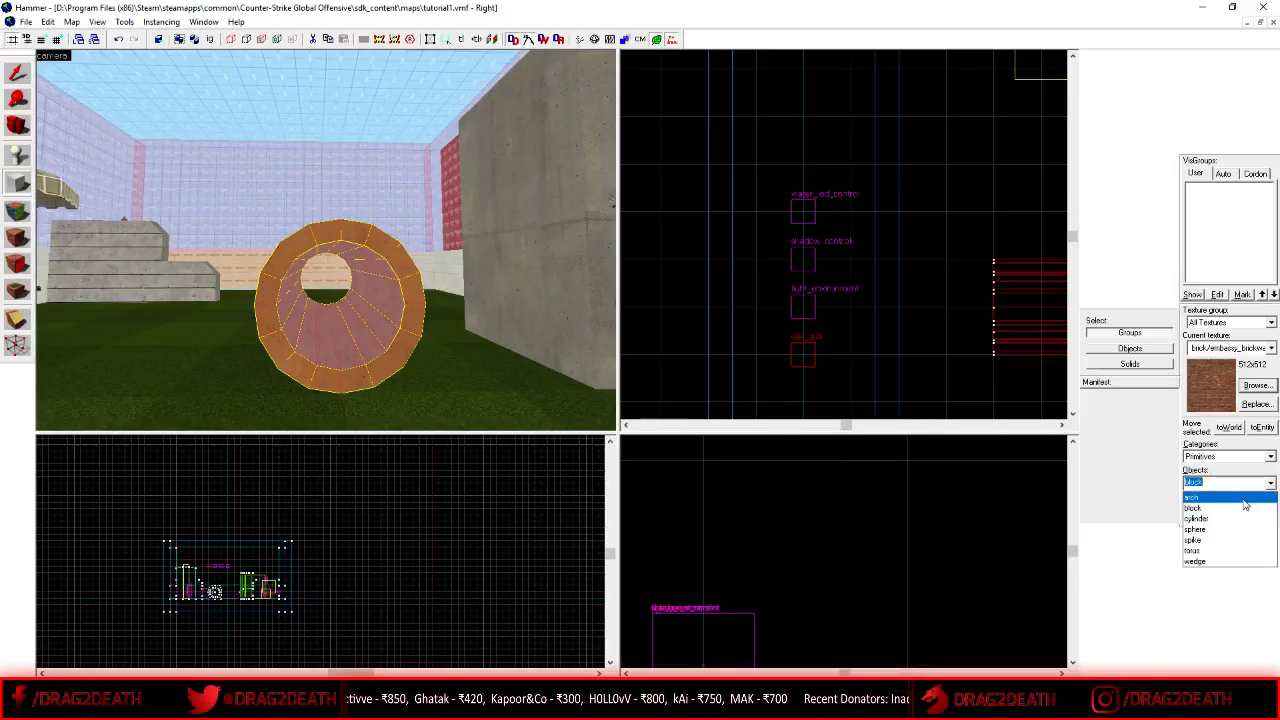
pyautogui.click(1240, 497)
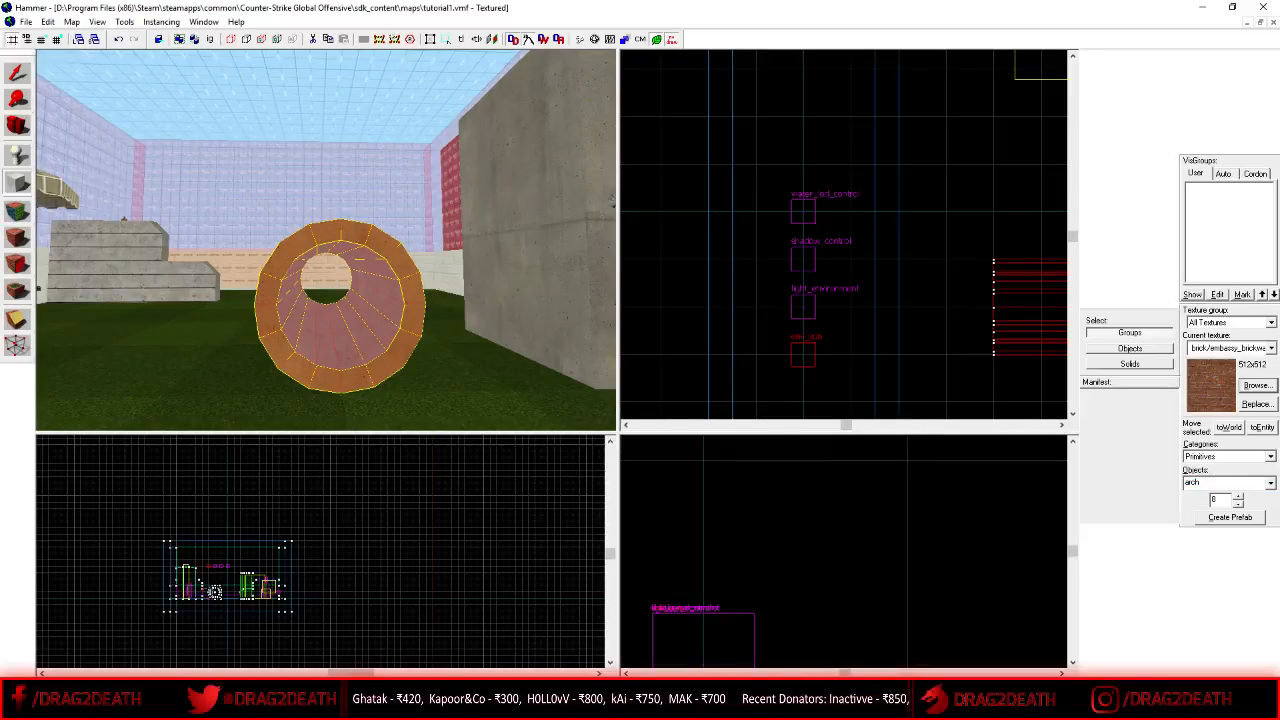
pyautogui.click(22, 78)
# - Select the tapered concrete block on the grass near the barrel and examine its shape from several distances
pyautogui.press('z')
pyautogui.press('w')
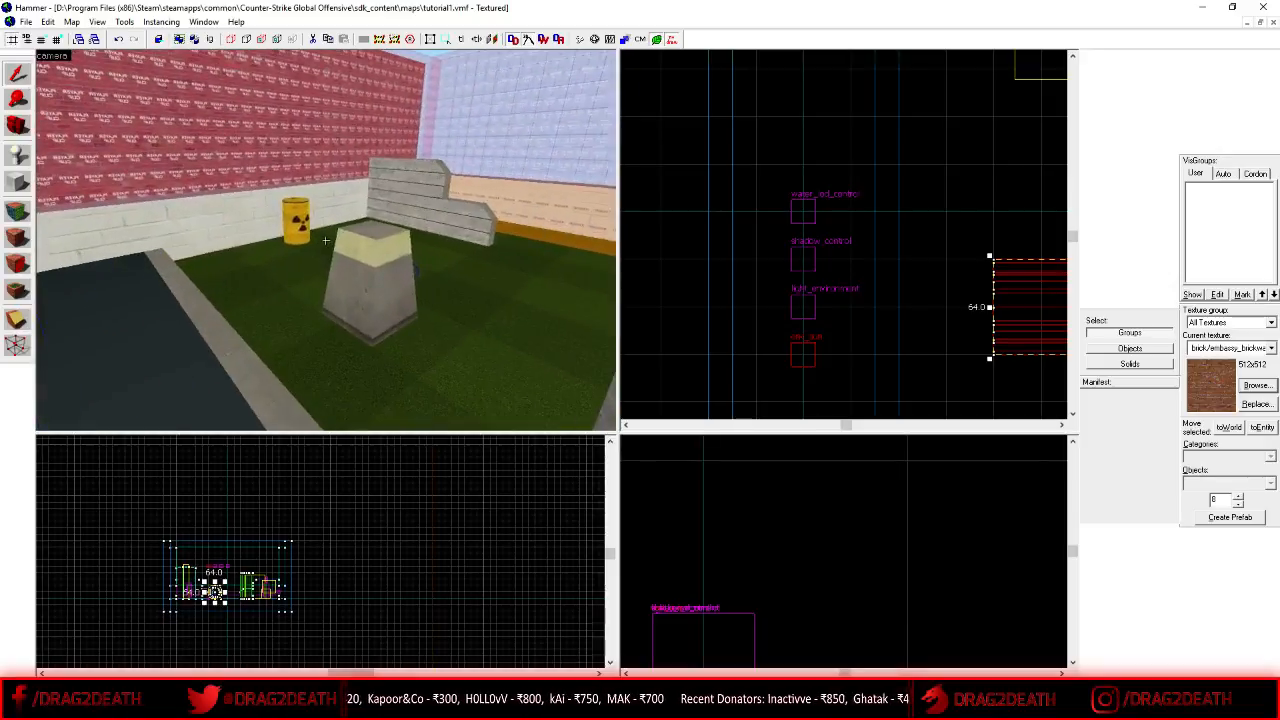
pyautogui.press('z')
pyautogui.click(386, 281)
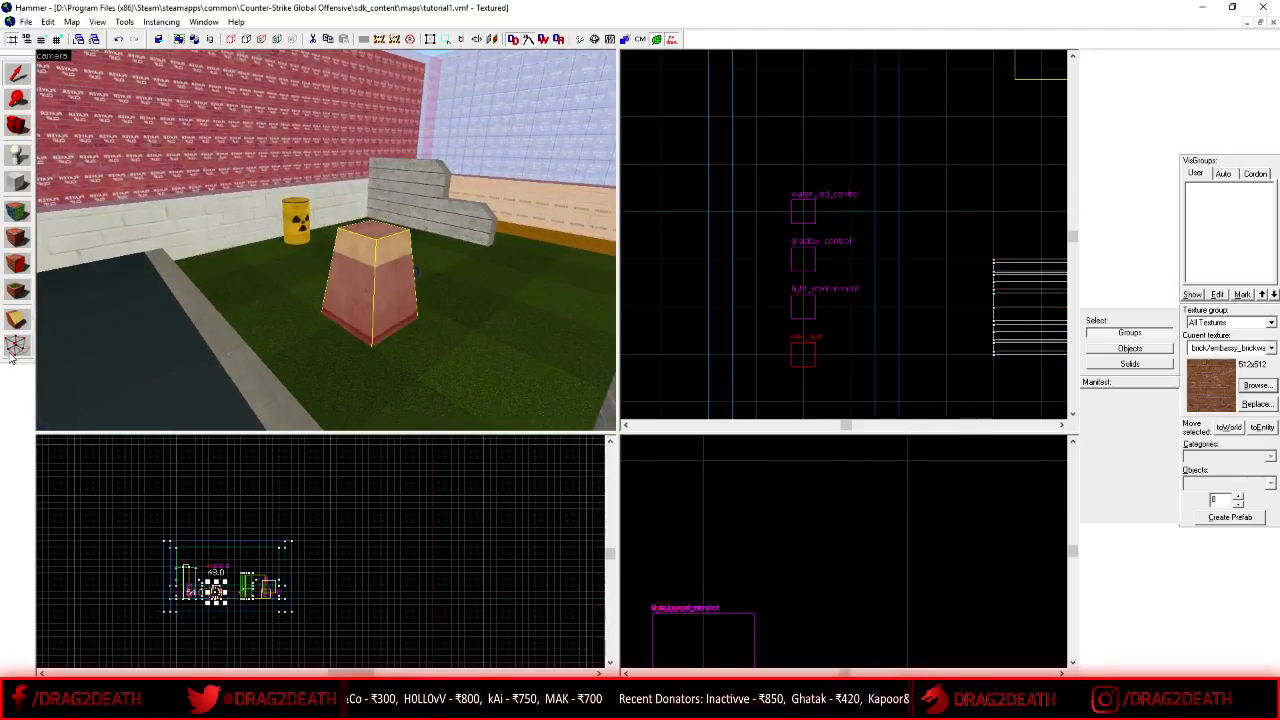
pyautogui.press('w')
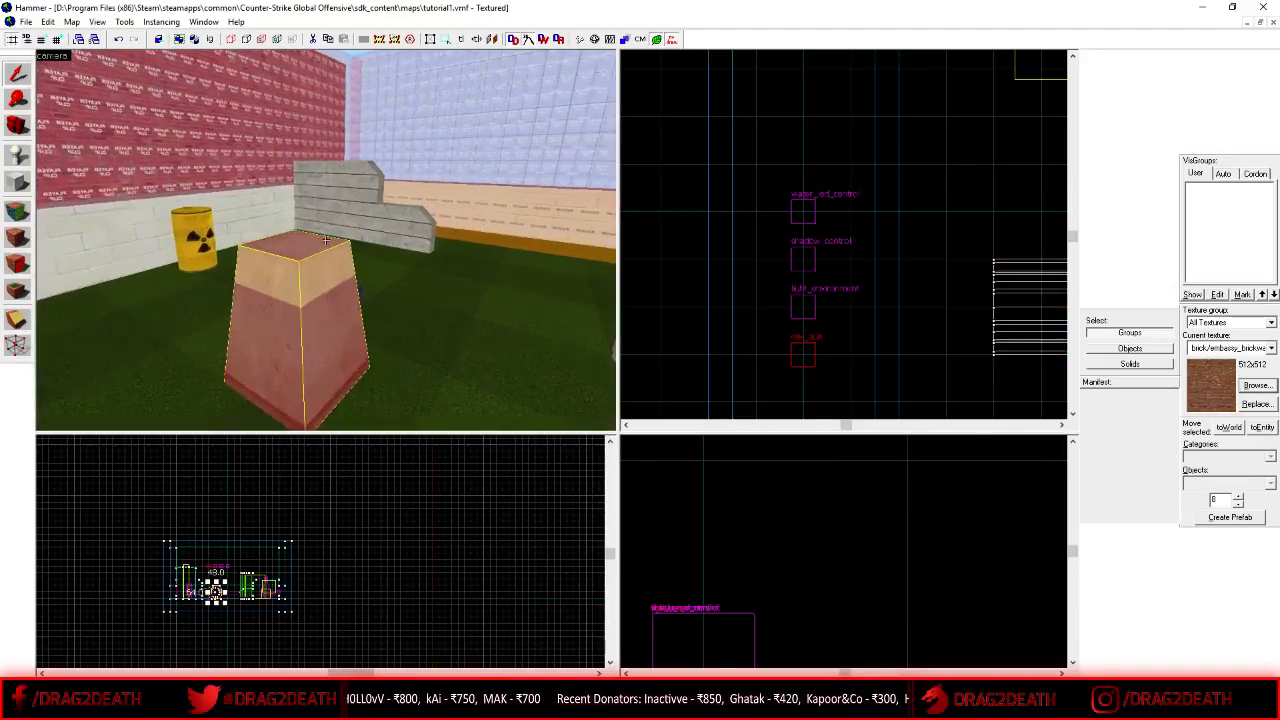
pyautogui.press('s')
pyautogui.press('a')
pyautogui.press('z')
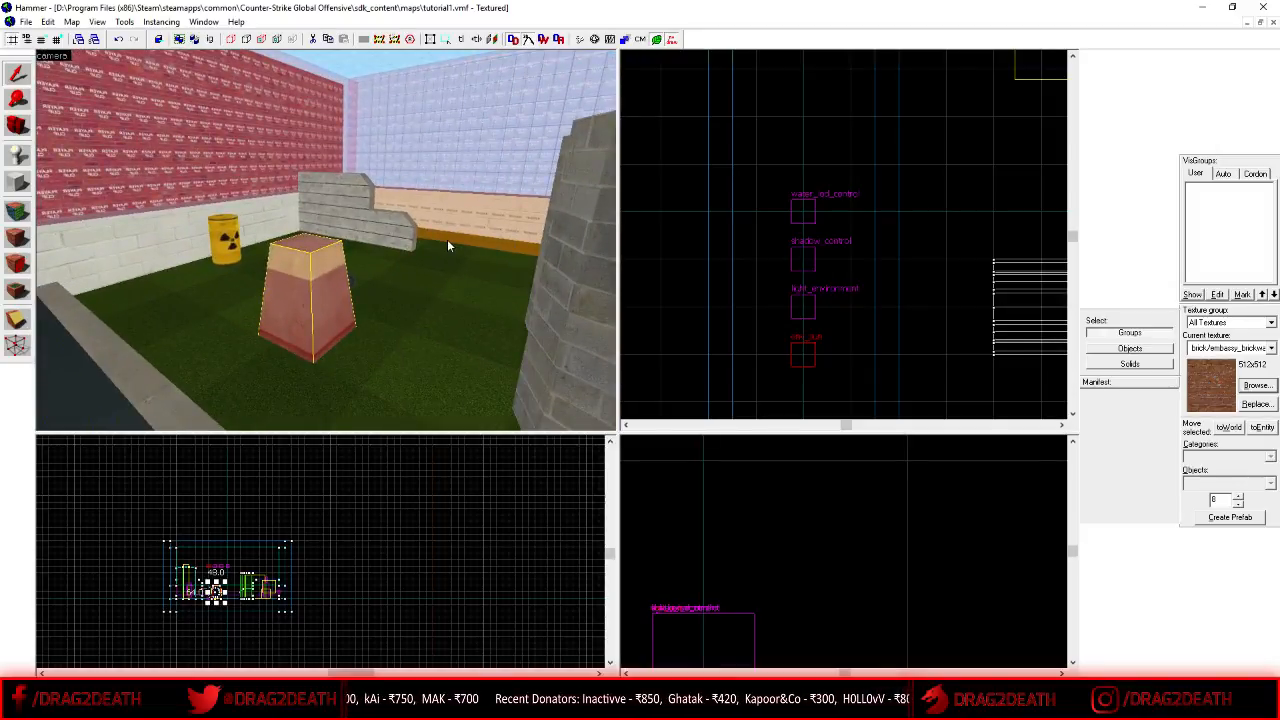
pyautogui.press('s')
pyautogui.press('a')
pyautogui.press('z')
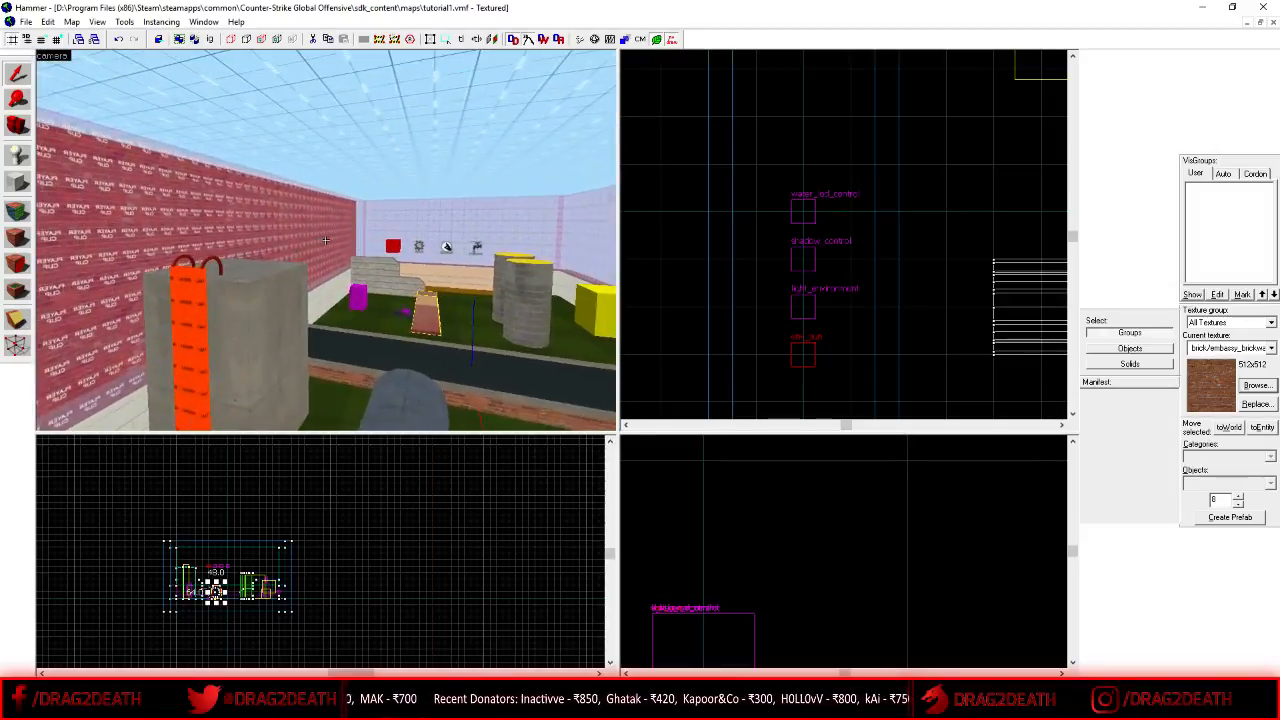
# - Check which texture the ceiling face uses in the Face Edit Sheet, and close the sheet
pyautogui.press('s')
pyautogui.press('z')
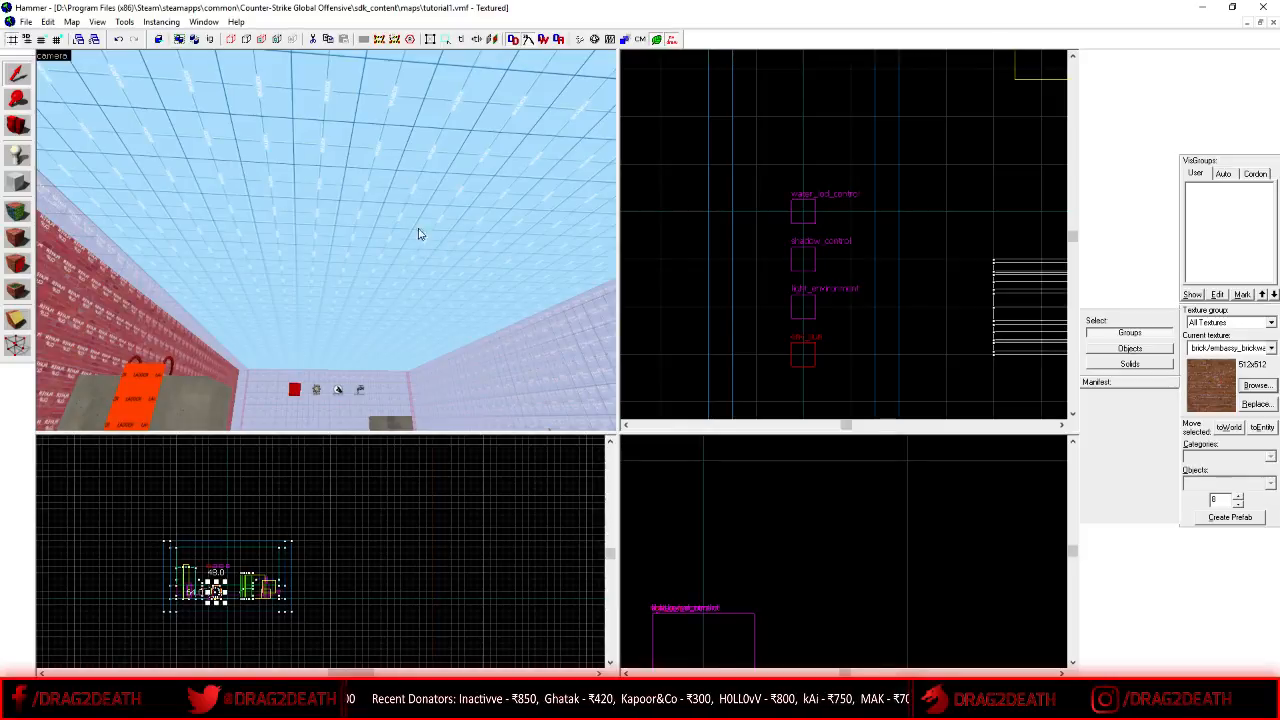
pyautogui.hotkey('shift', 'a')
pyautogui.click(335, 163)
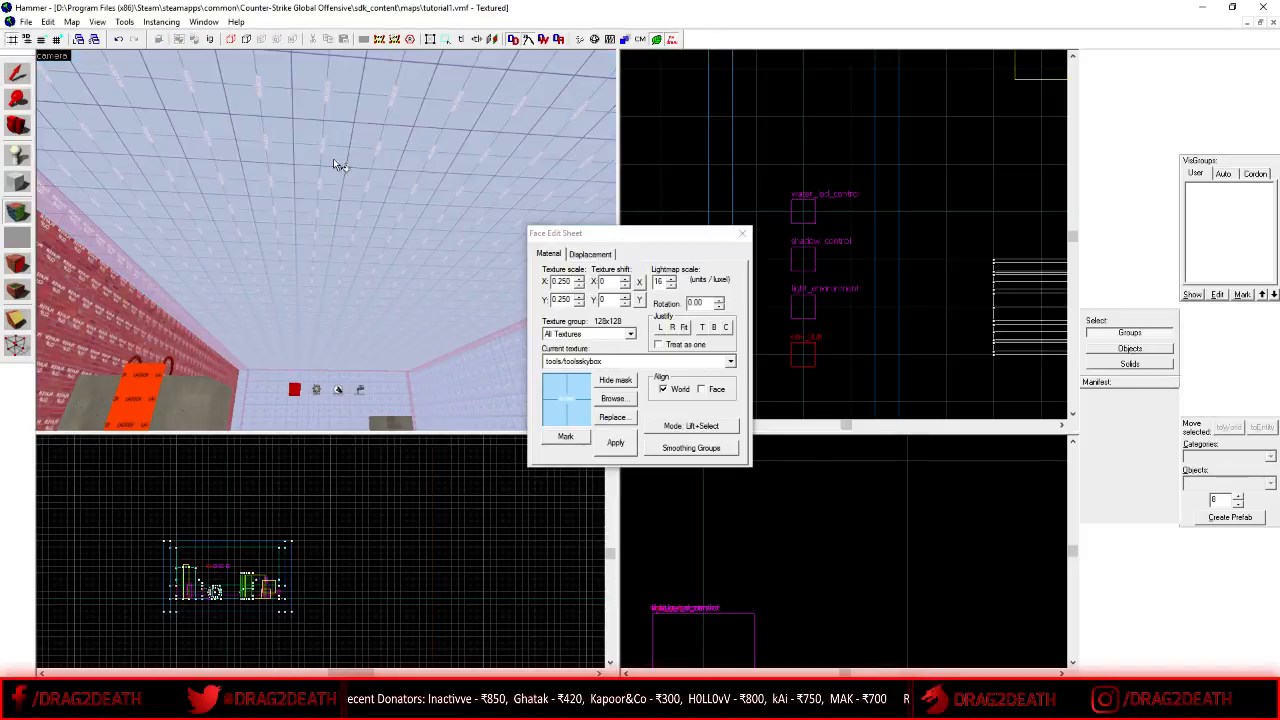
pyautogui.click(743, 234)
# - Review the SkyBox Texture Name entry in the map properties and close them without changes
pyautogui.click(72, 22)
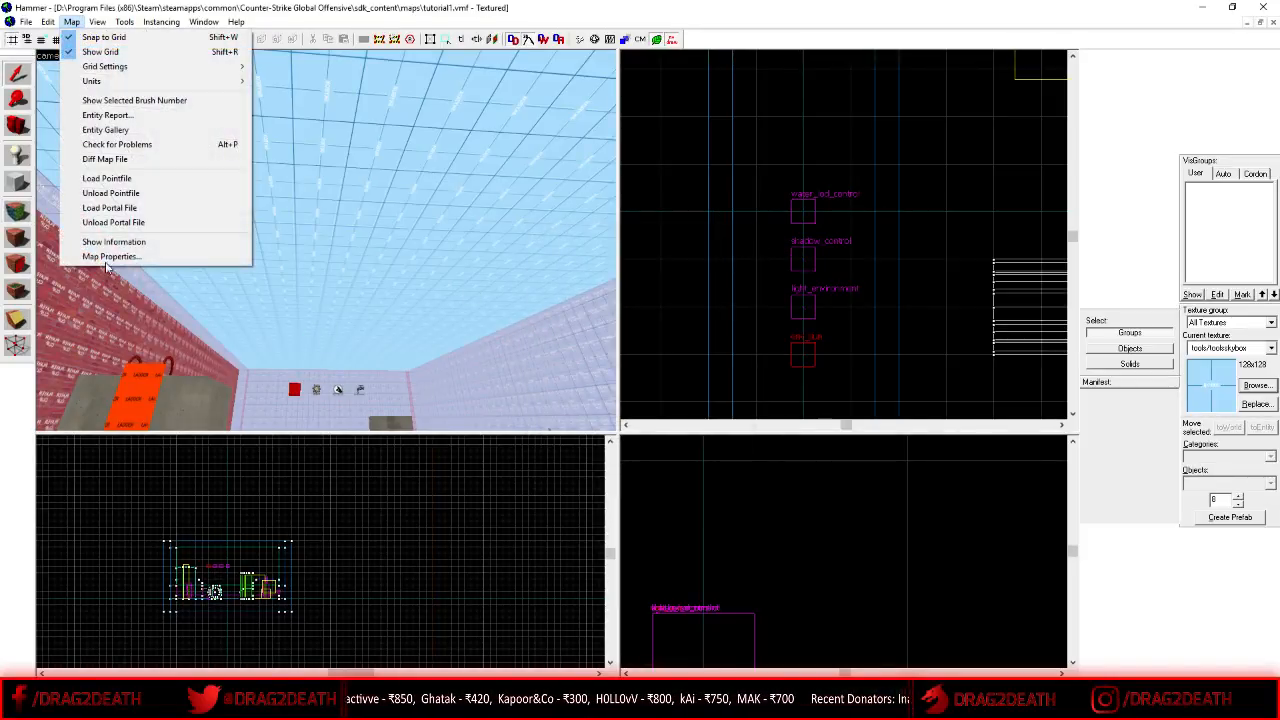
pyautogui.click(108, 256)
pyautogui.click(590, 340)
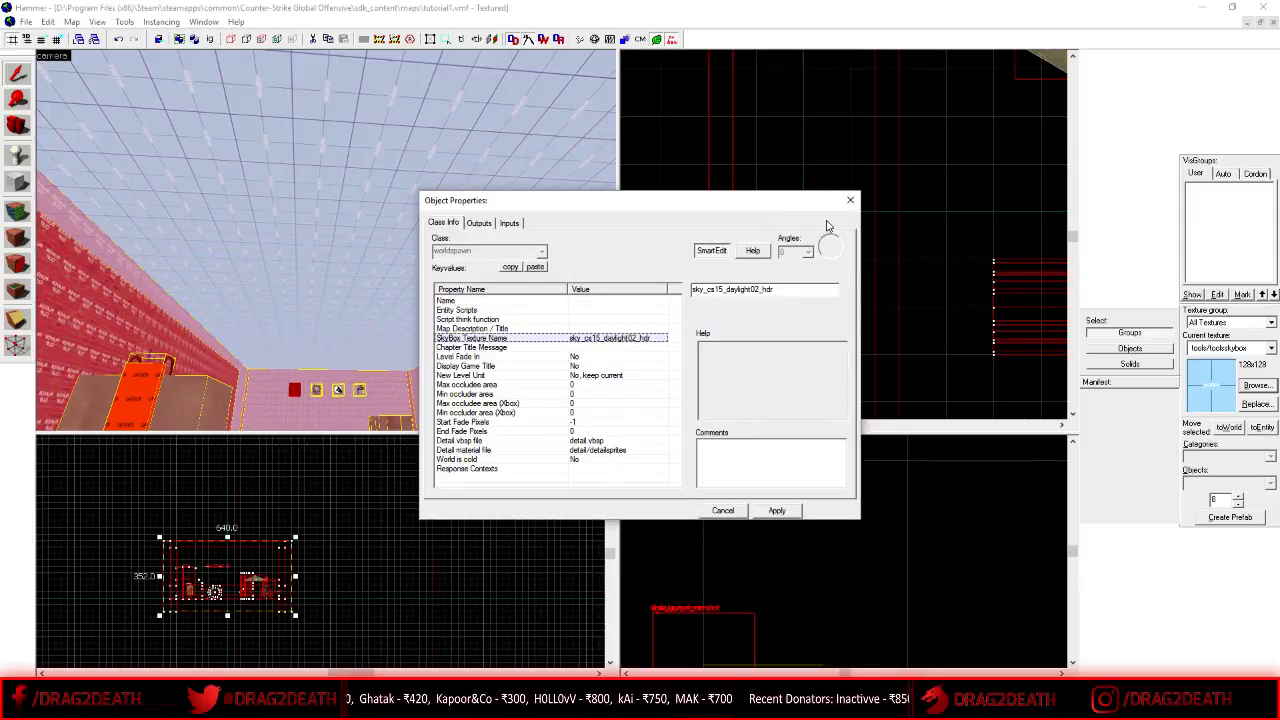
pyautogui.click(850, 200)
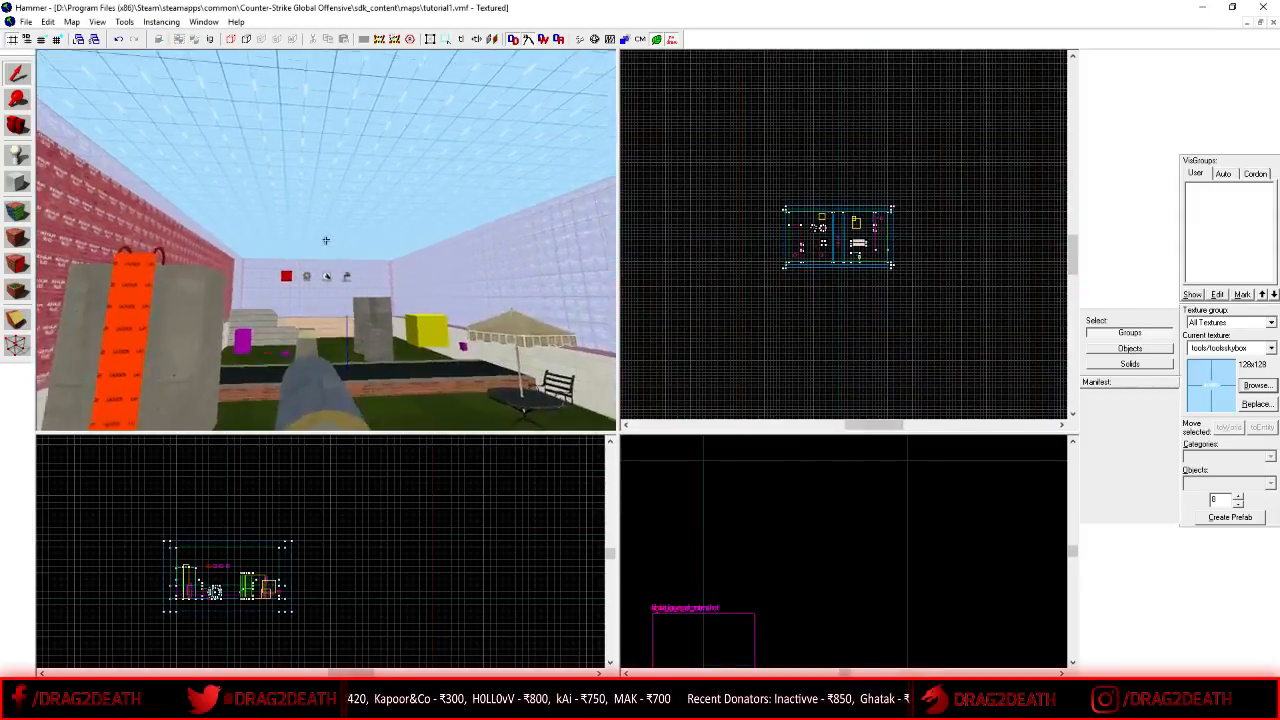
# - Review the object properties of the env_sun and shadow_control entities, and clear the selection
pyautogui.press('w')
pyautogui.press('z')
pyautogui.doubleClick(305, 257)
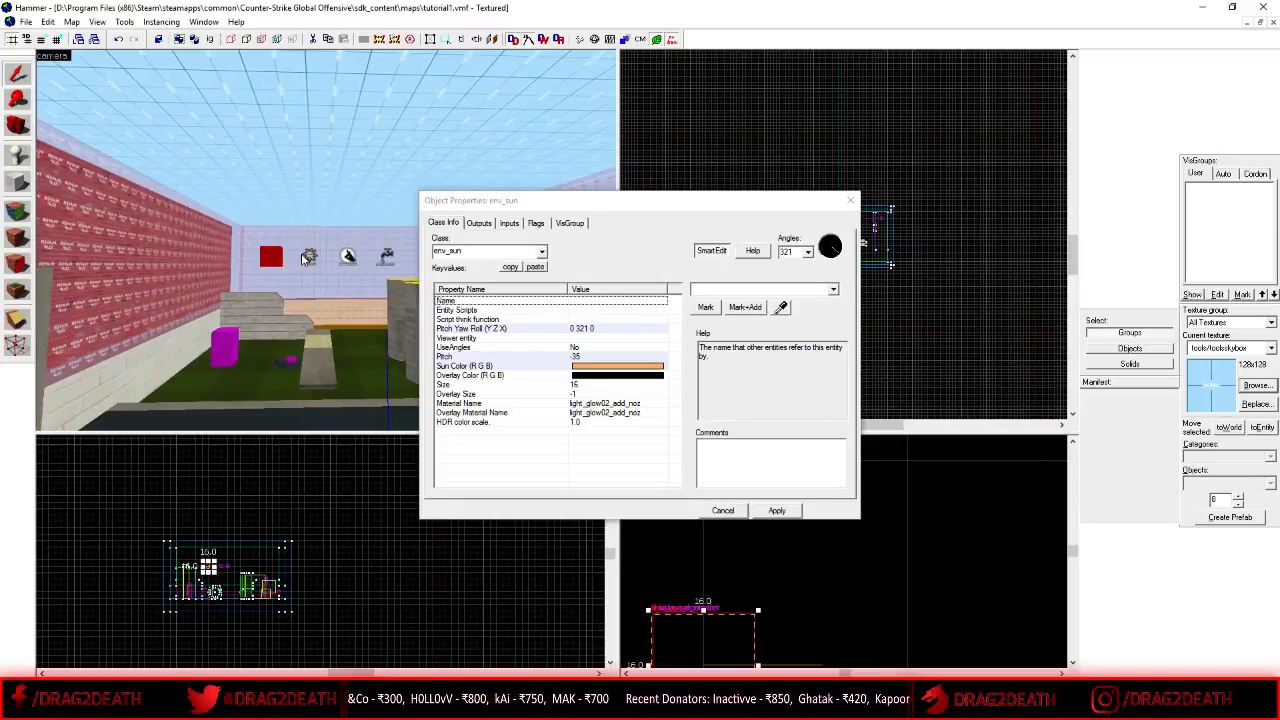
pyautogui.click(305, 259)
pyautogui.press('d')
pyautogui.click(328, 258)
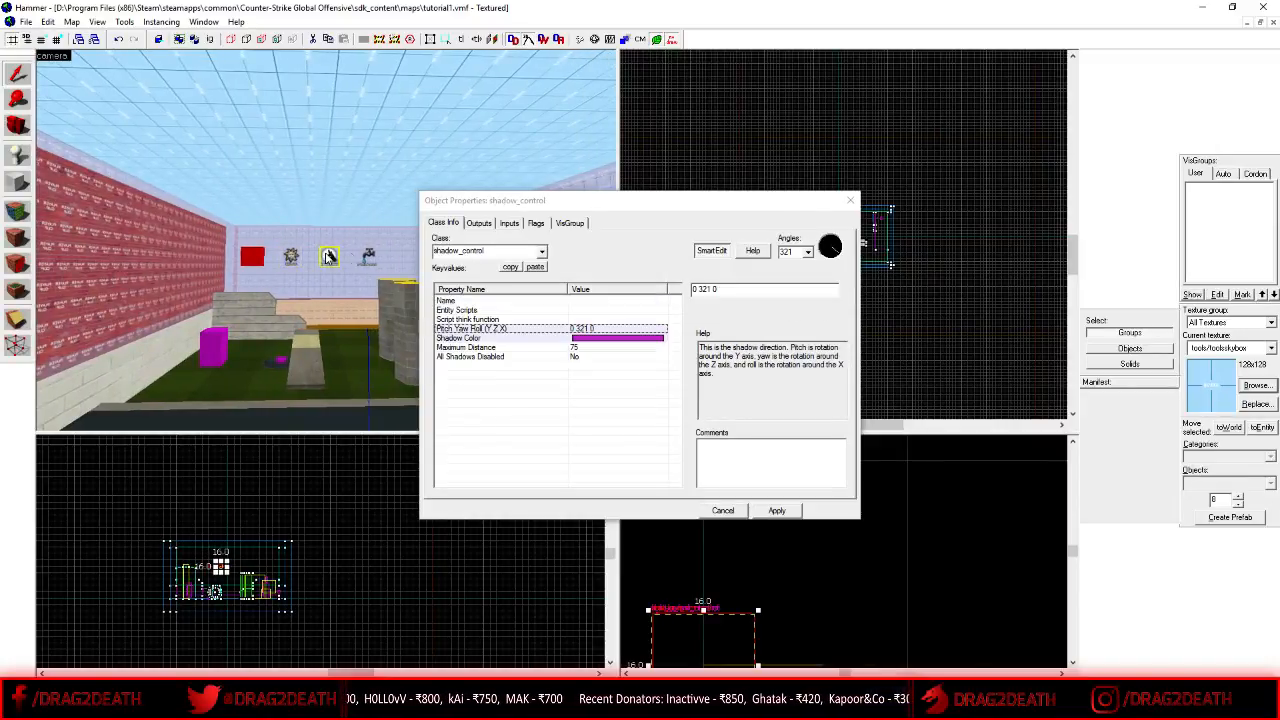
pyautogui.click(850, 200)
pyautogui.click(318, 581)
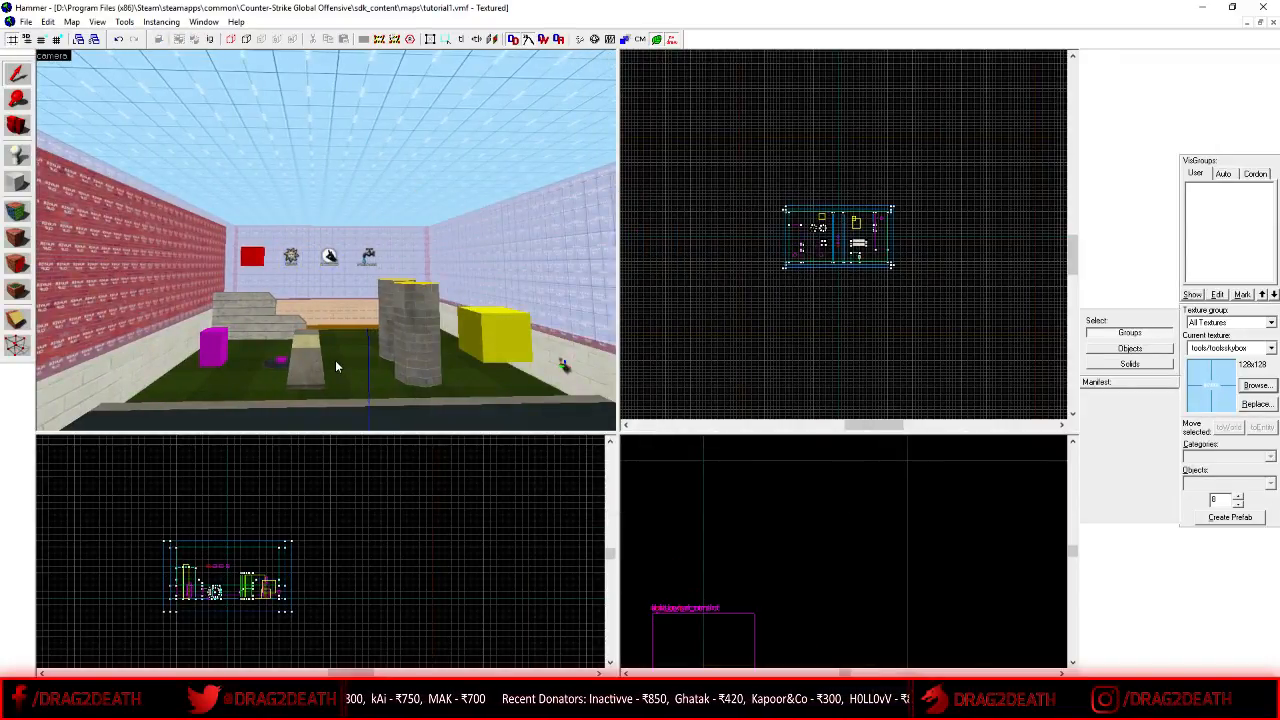
# - Switch to the browser and read through the Counter-Strike: Global Offensive Sky List wiki page
pyautogui.press('w')
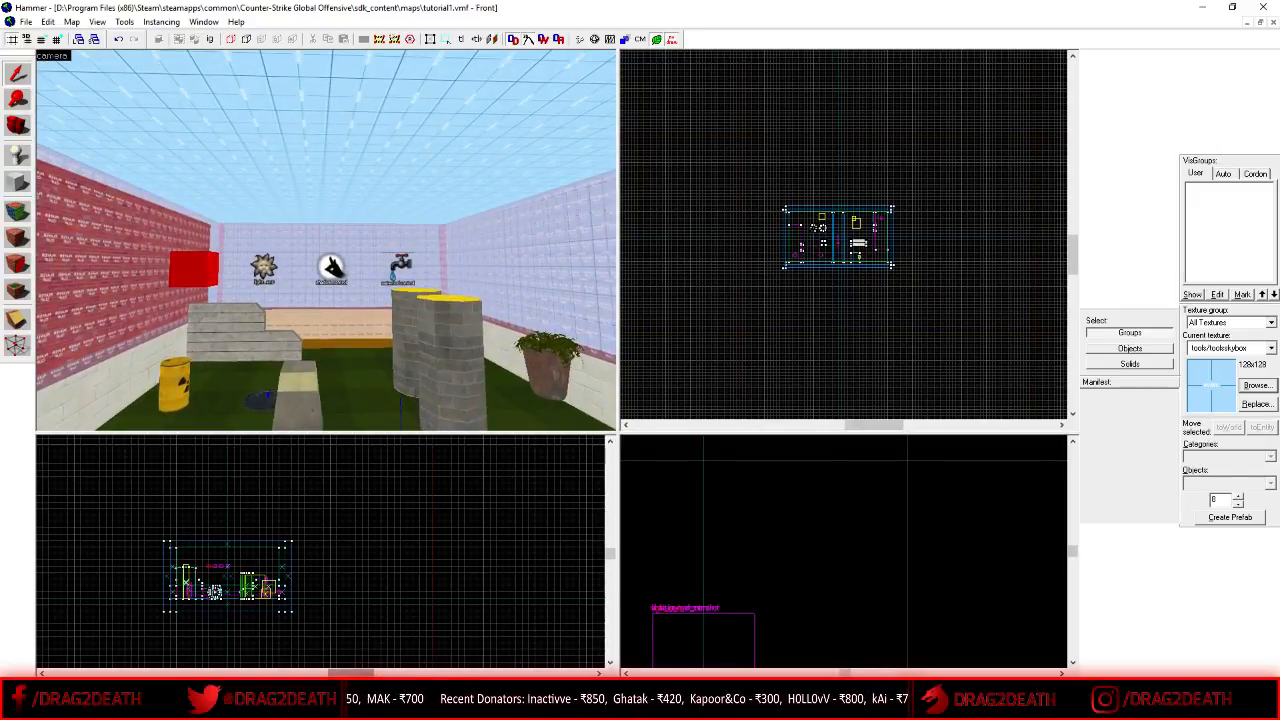
pyautogui.hotkey('alt', 'Tab')
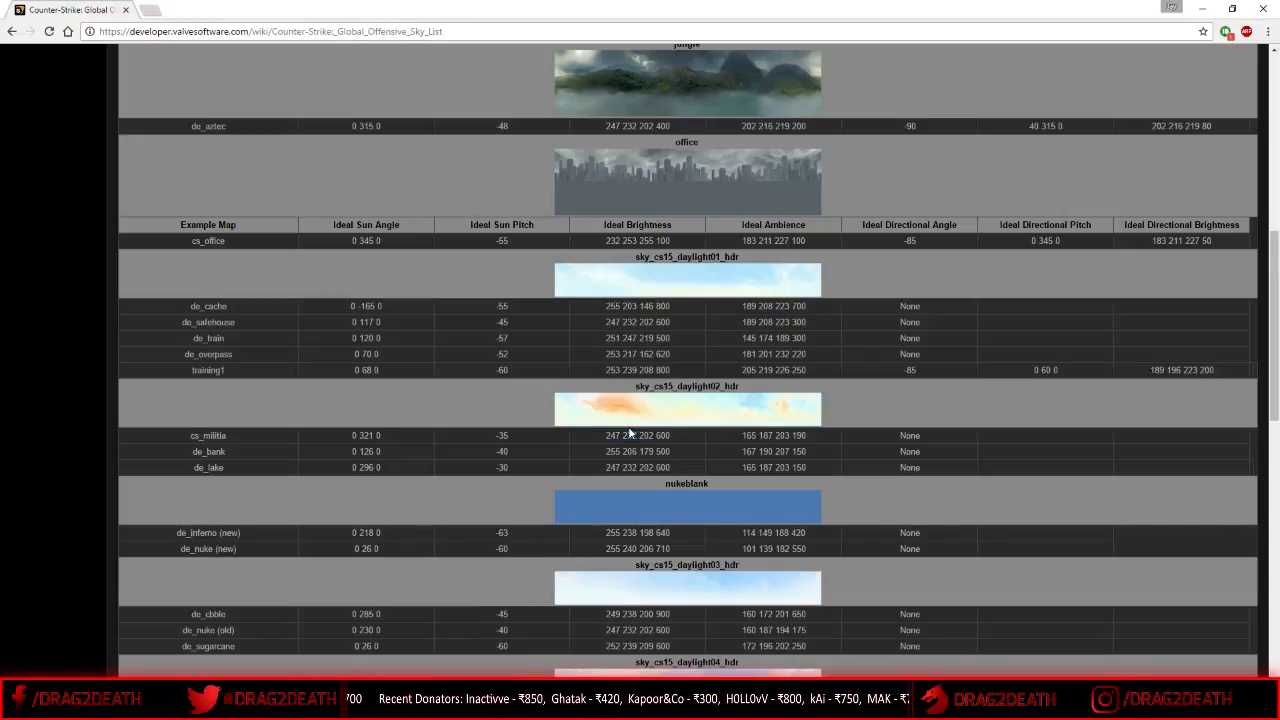
pyautogui.scroll(1, 433, 250)
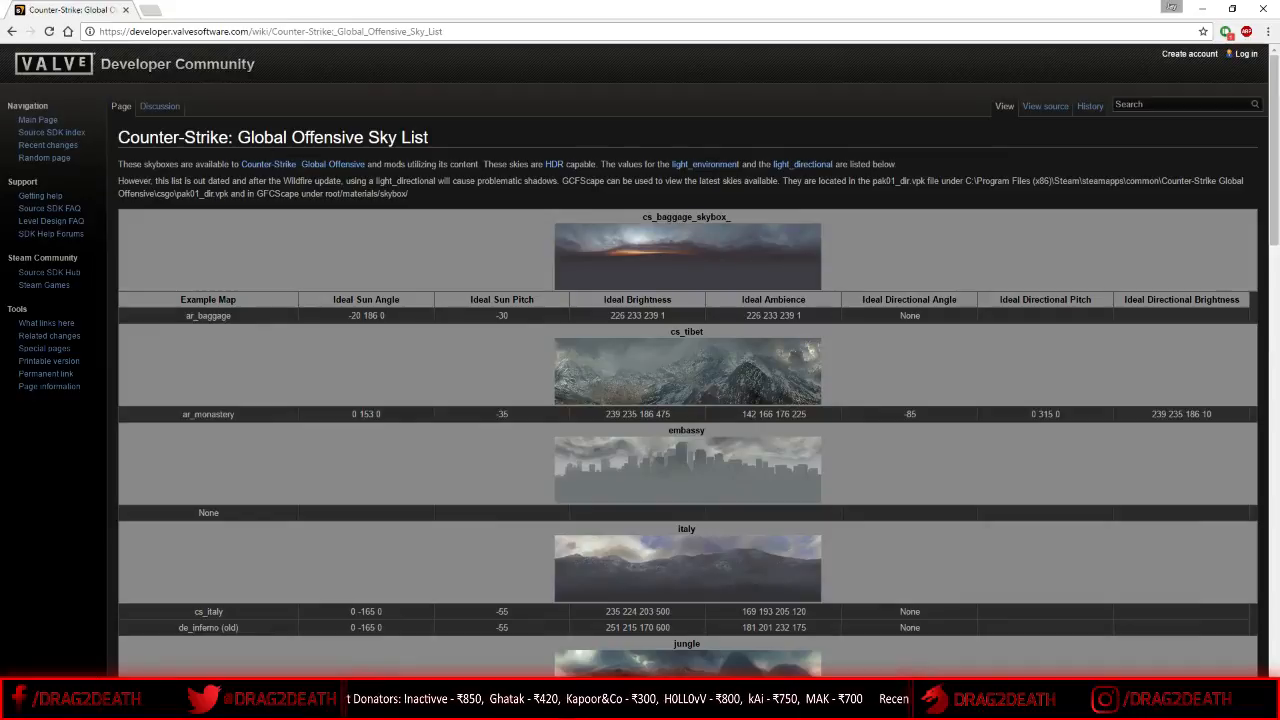
pyautogui.moveTo(156, 137); pyautogui.dragTo(366, 137)
pyautogui.click(462, 142)
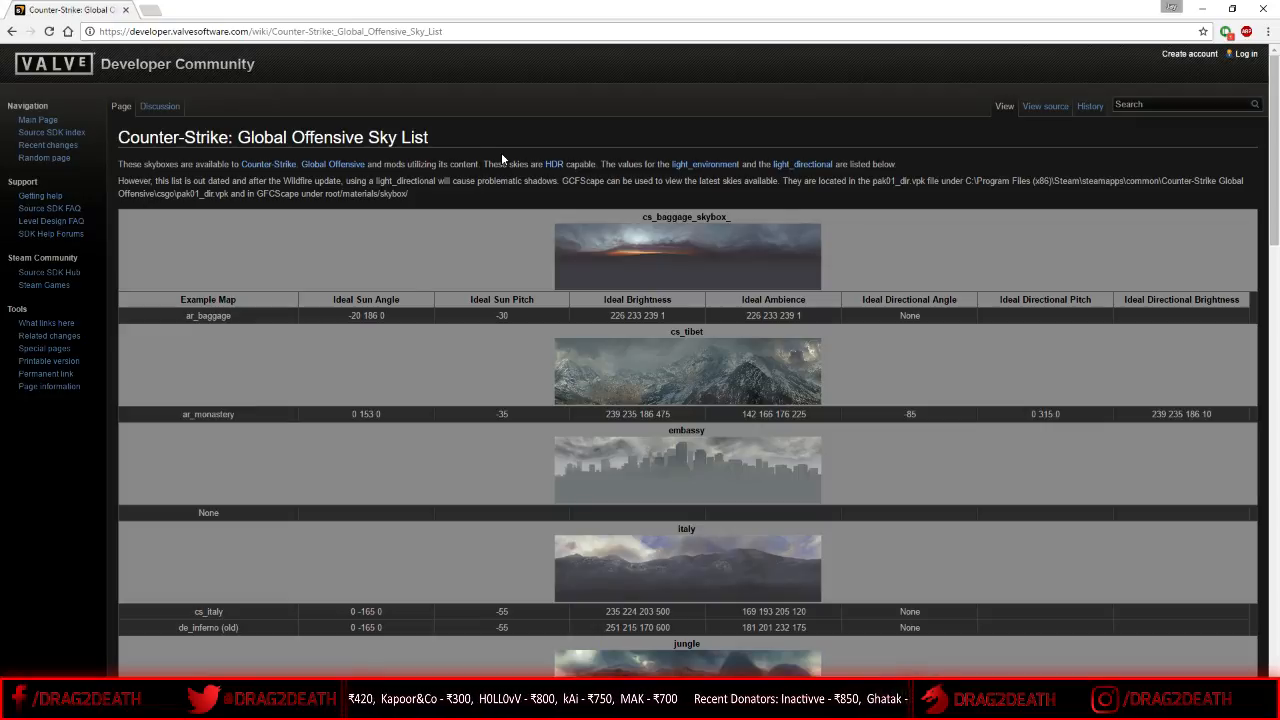
pyautogui.scroll(-2, 449, 465)
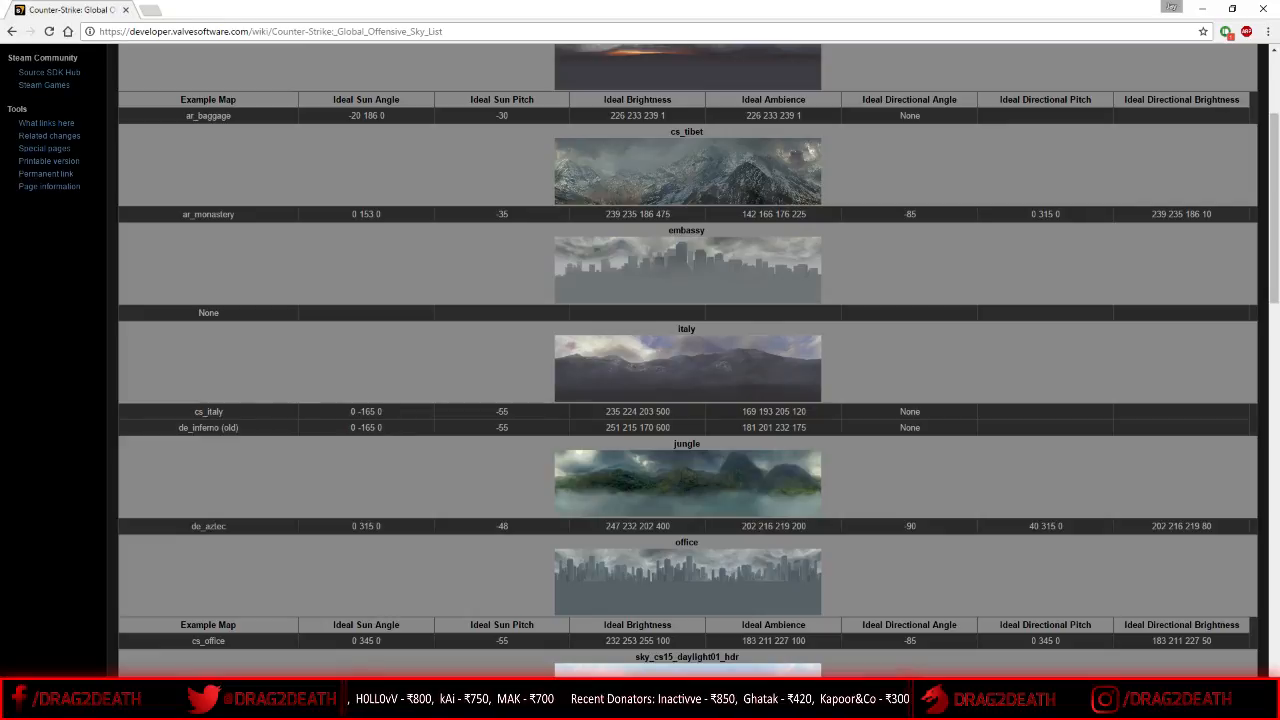
# - Switch back to Hammer and fly through the room to examine the lighting entities and the player clip wall
pyautogui.hotkey('alt', 'Tab')
pyautogui.press('z')
pyautogui.press('s')
pyautogui.press('w')
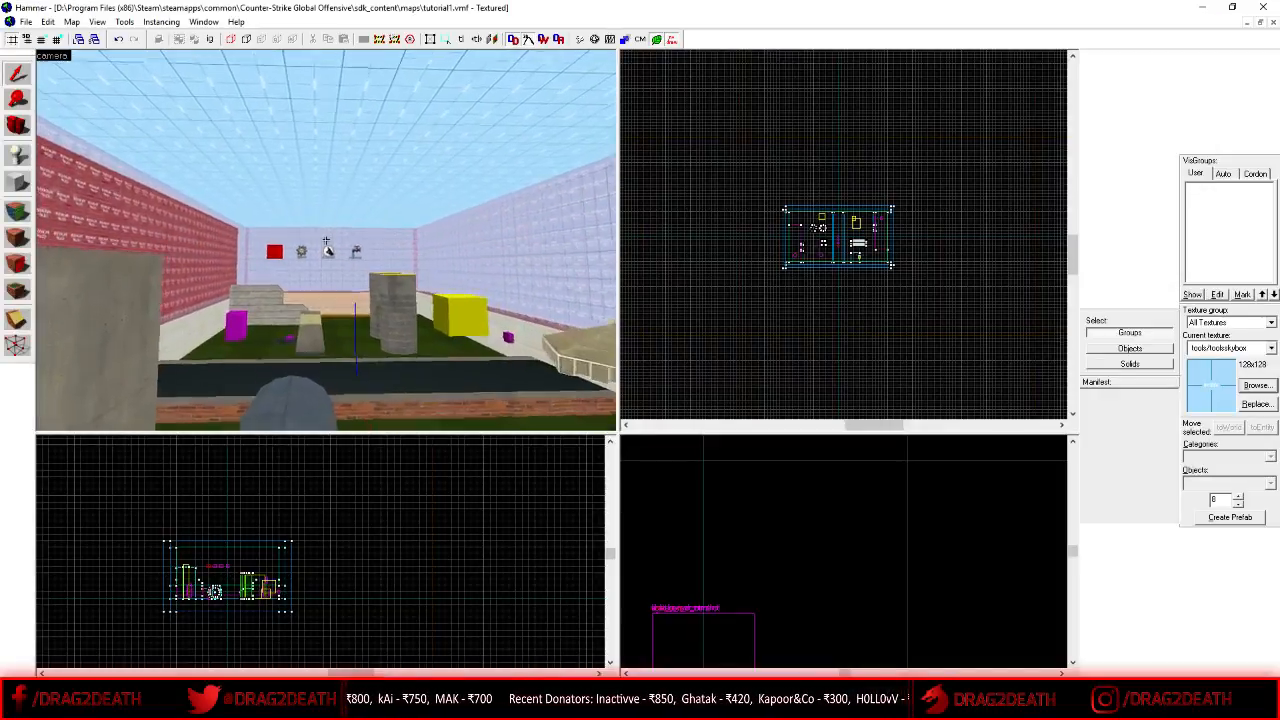
pyautogui.press('z')
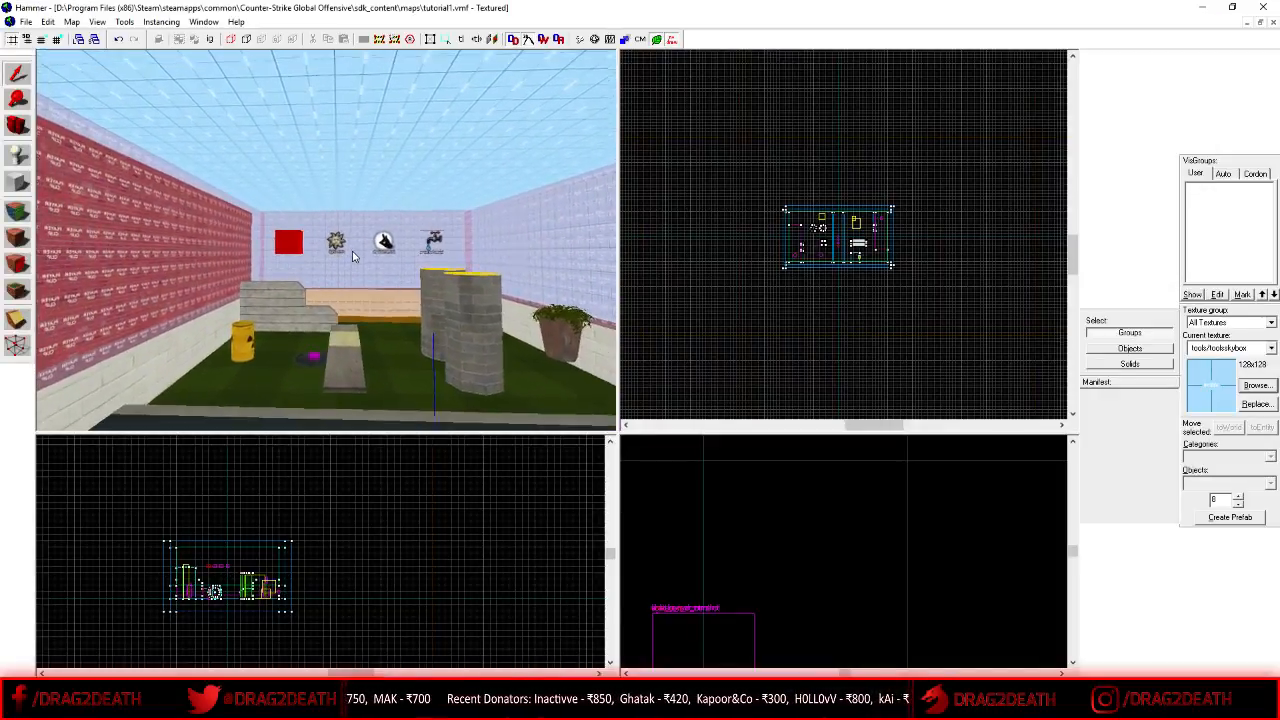
pyautogui.press('z')
pyautogui.press('w')
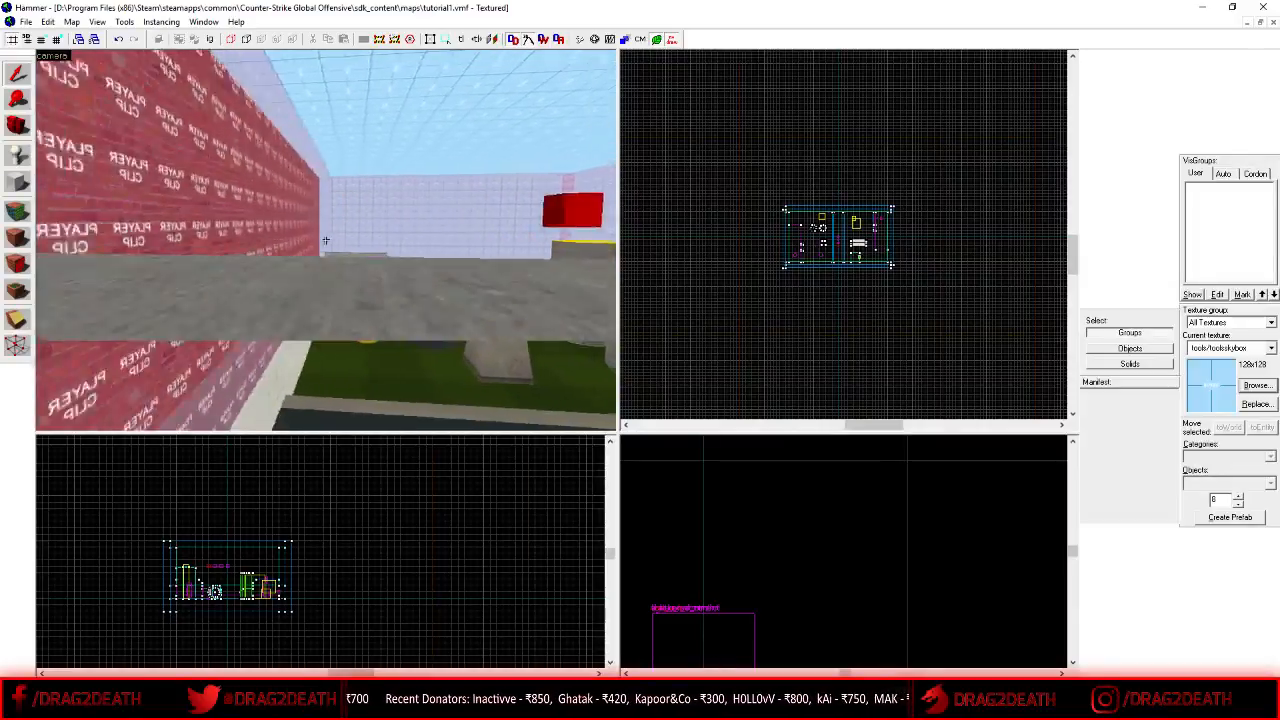
# - Lift the tools/toolsskybox texture, apply it to the long wall beside the barrel, and return to the selection tool
pyautogui.press('z')
pyautogui.hotkey('shift', 'a')
pyautogui.click(351, 217)
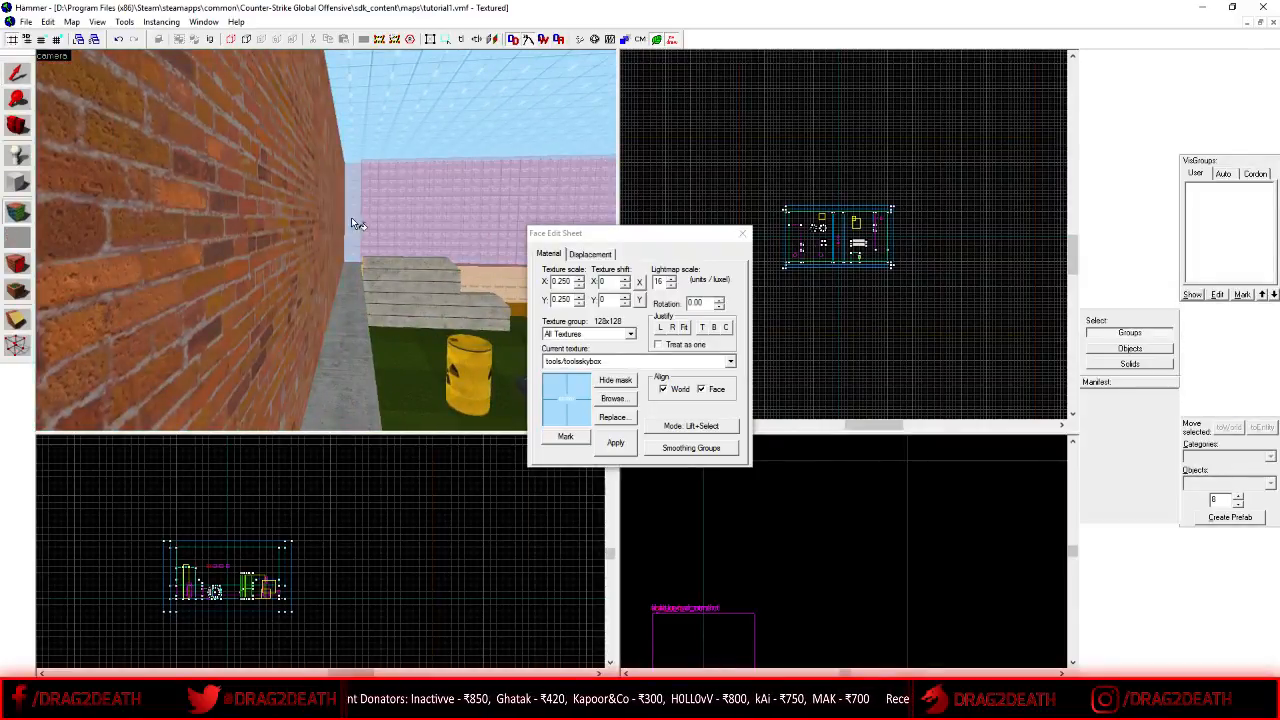
pyautogui.rightClick(252, 229)
pyautogui.hotkey('shift', 's')
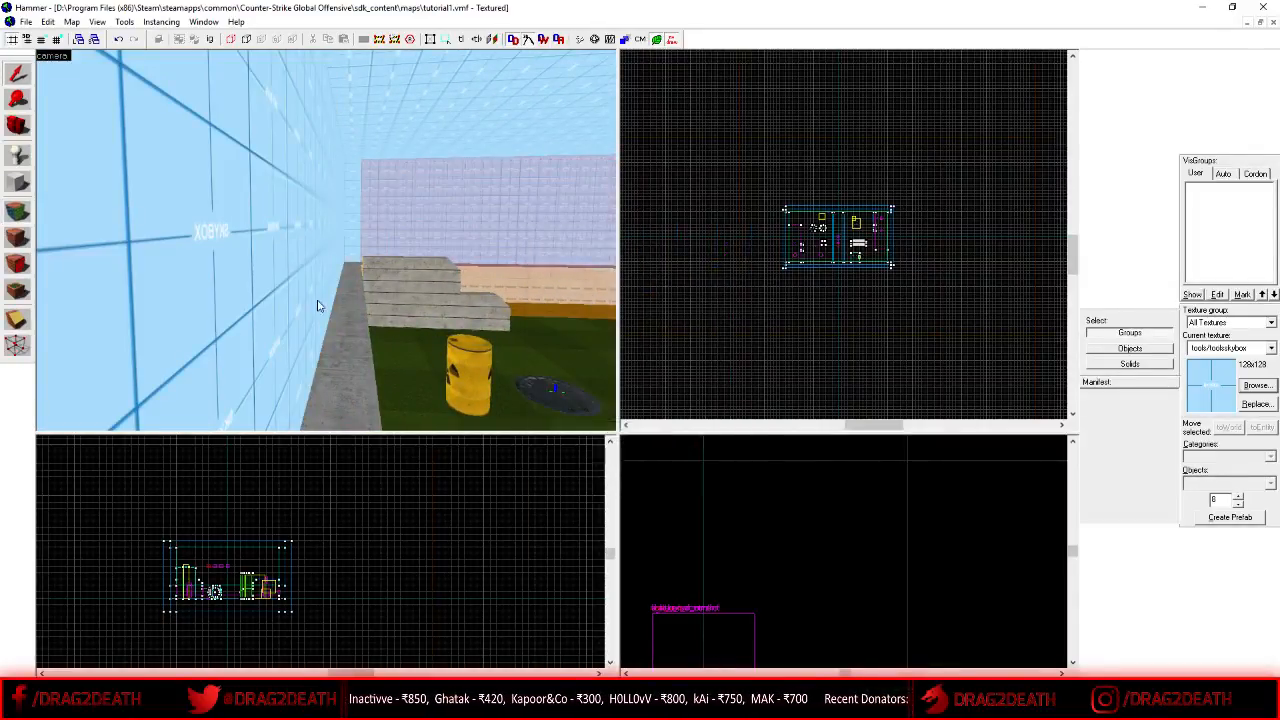
# - Look at the file dialog for loading a pointfile and cancel it without opening anything
pyautogui.press('z')
pyautogui.press('s')
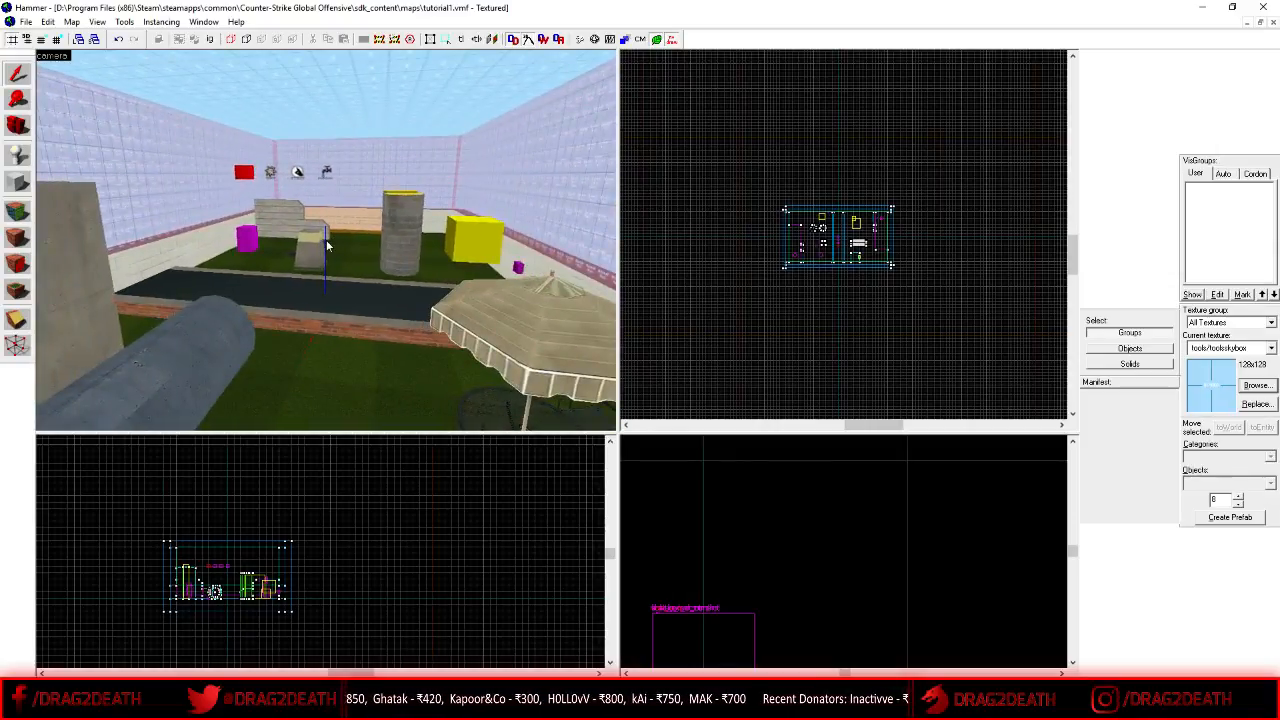
pyautogui.press('z')
pyautogui.click(73, 22)
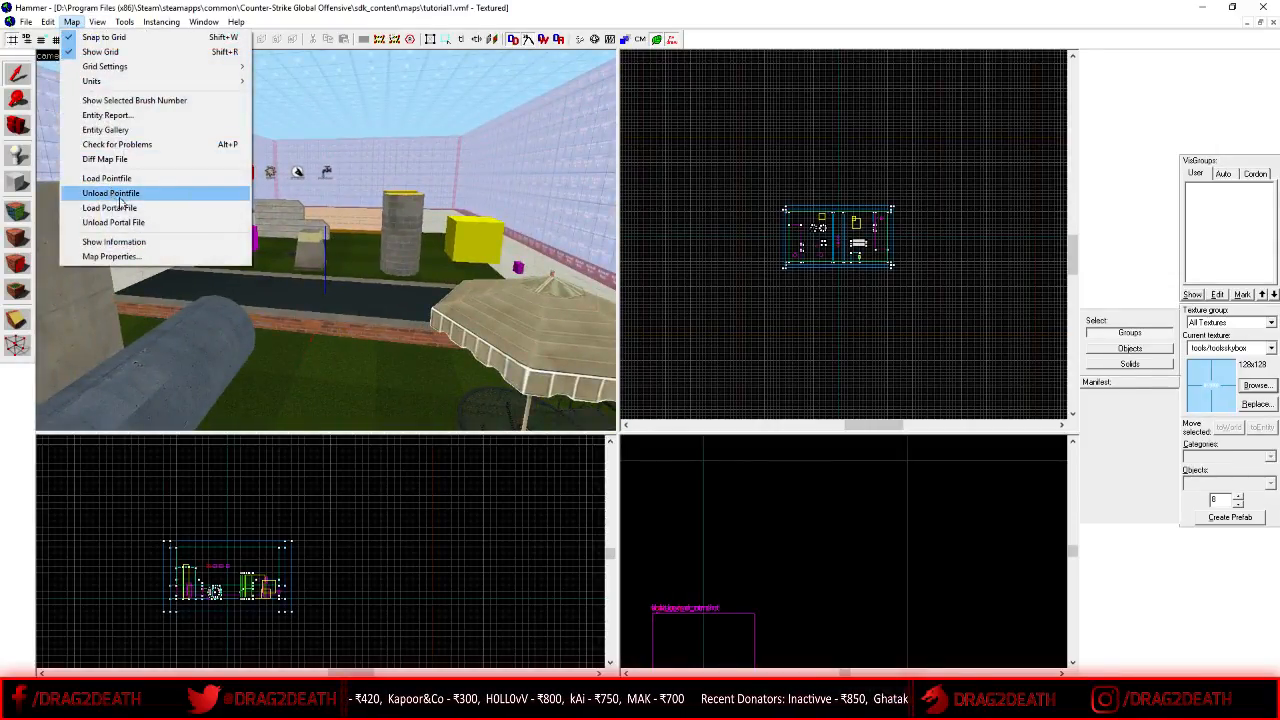
pyautogui.click(100, 177)
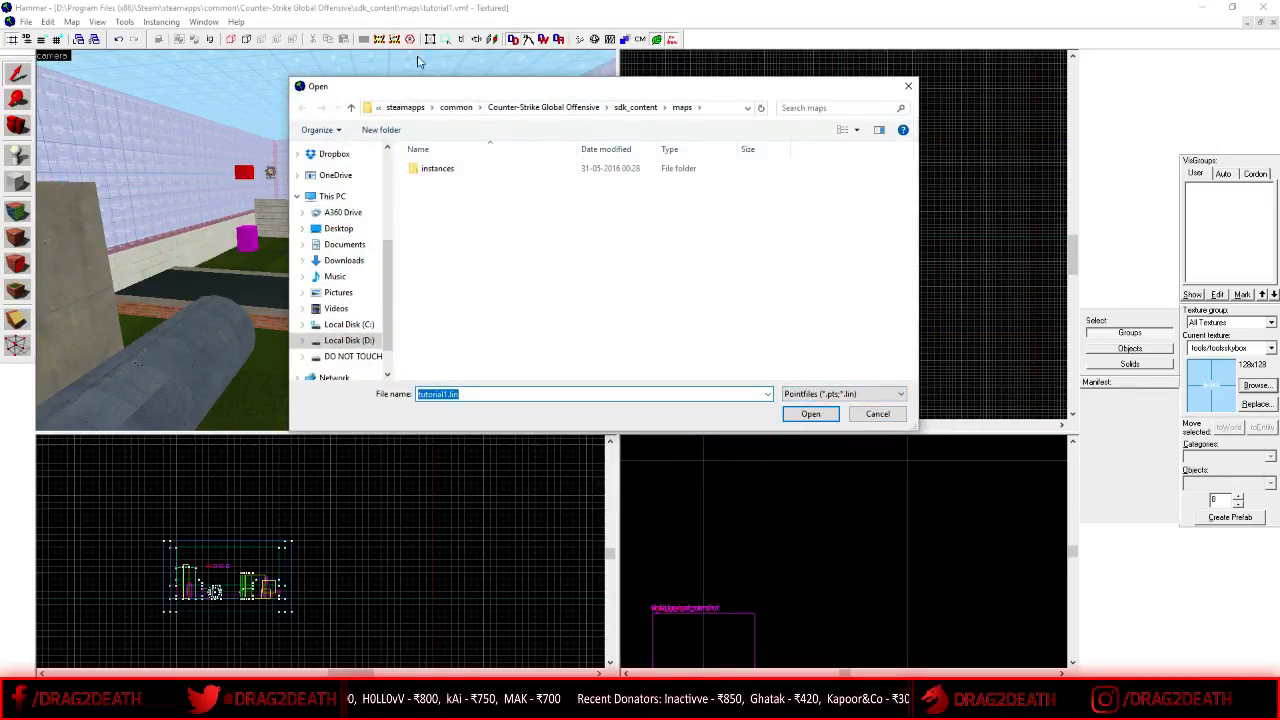
pyautogui.click(872, 414)
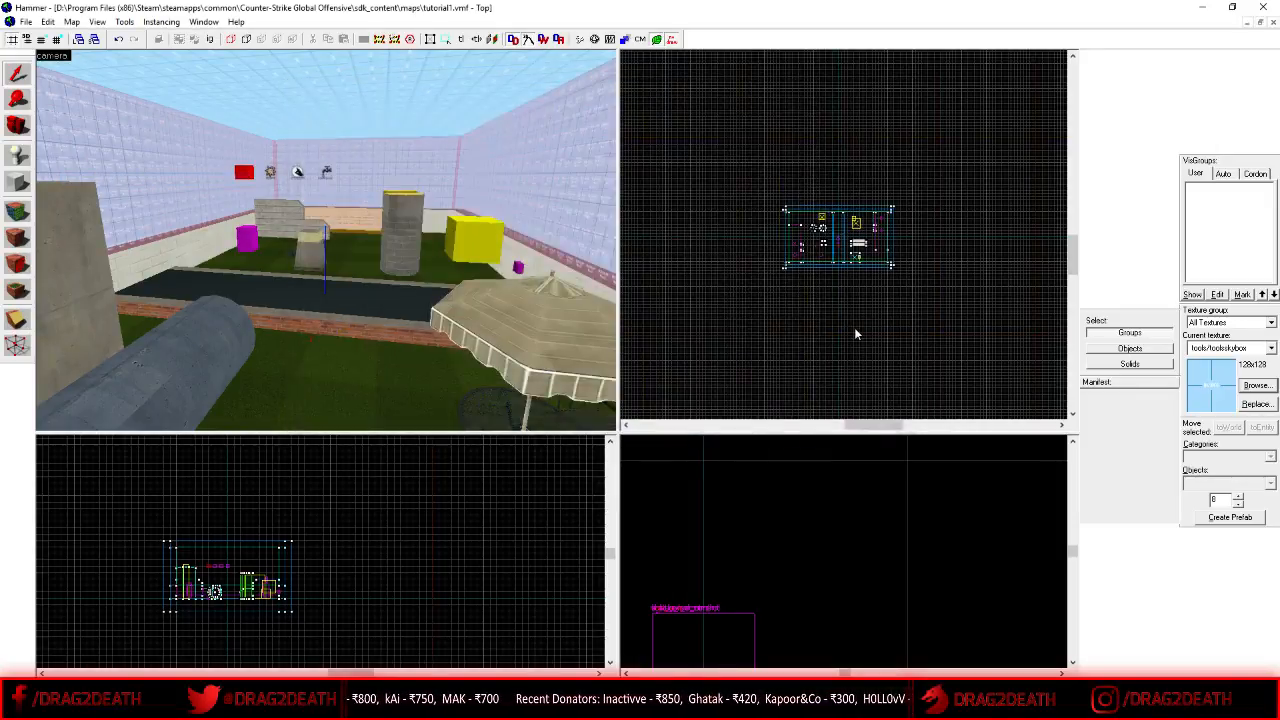
# - Switch to Steam and open the Workshop items page from the account's own profile
pyautogui.moveTo(325, 237); pyautogui.dragTo(327, 244)
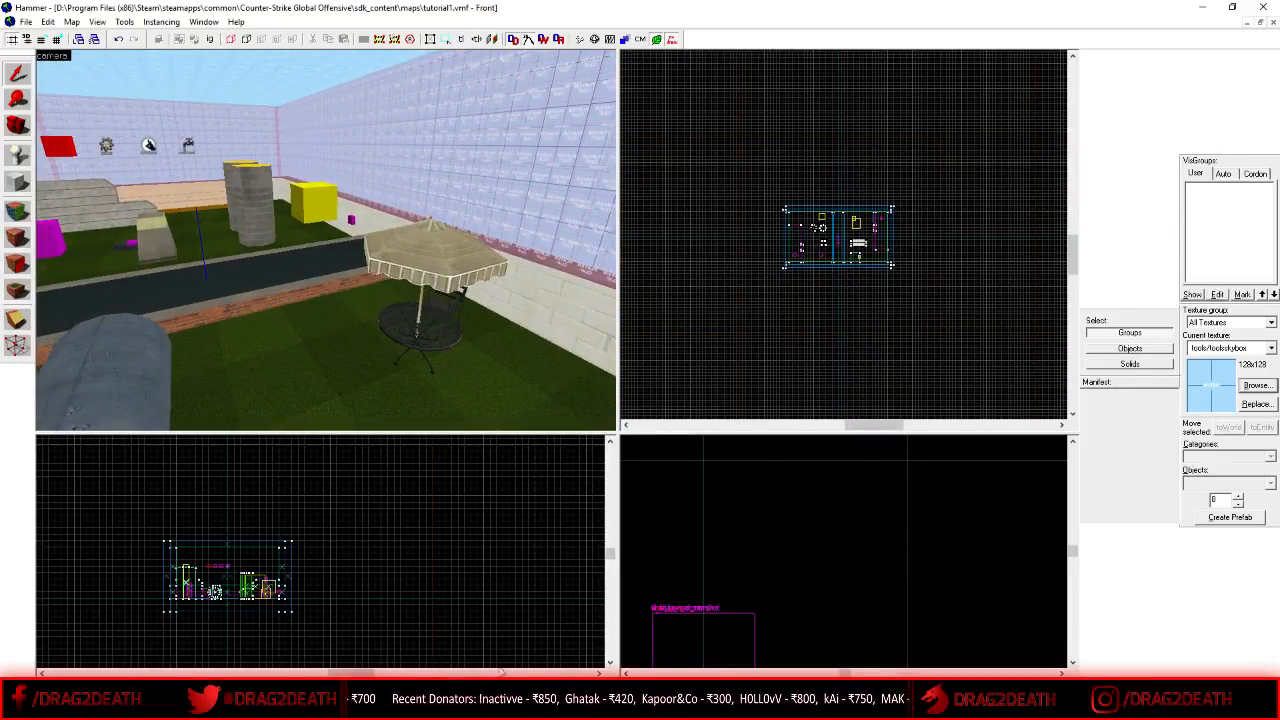
pyautogui.click(438, 705)
pyautogui.click(335, 645)
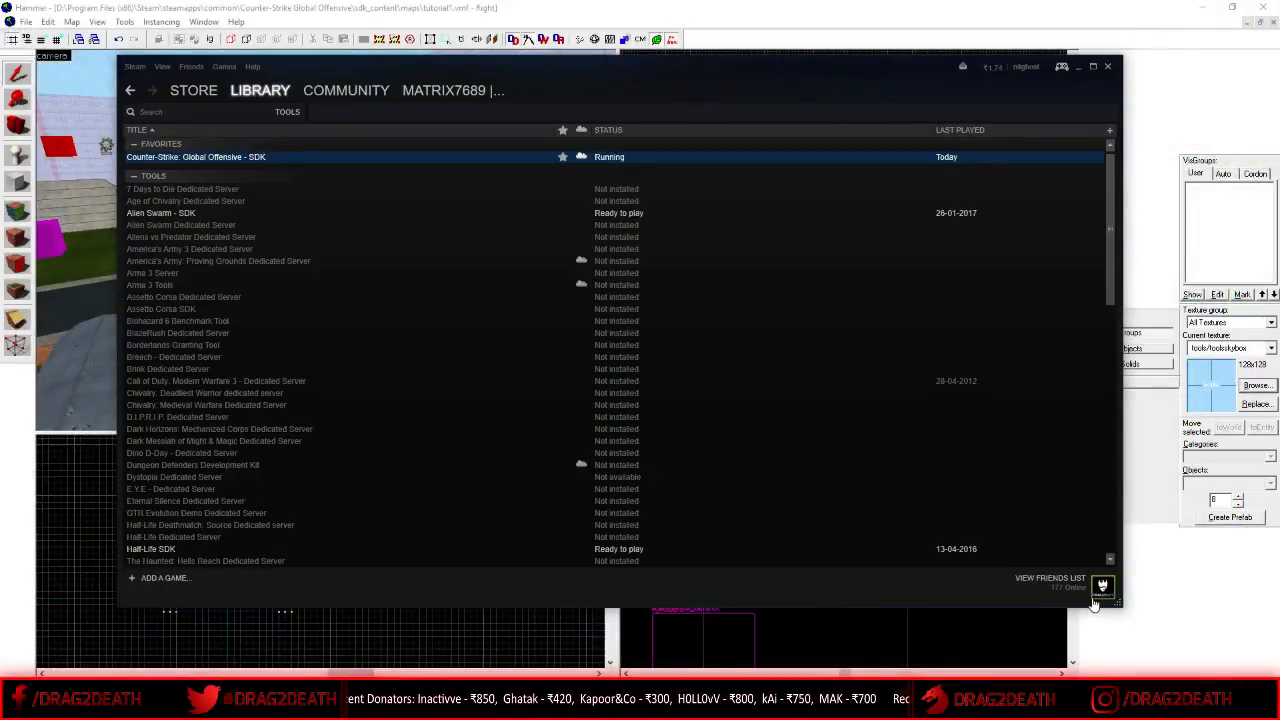
pyautogui.click(1097, 596)
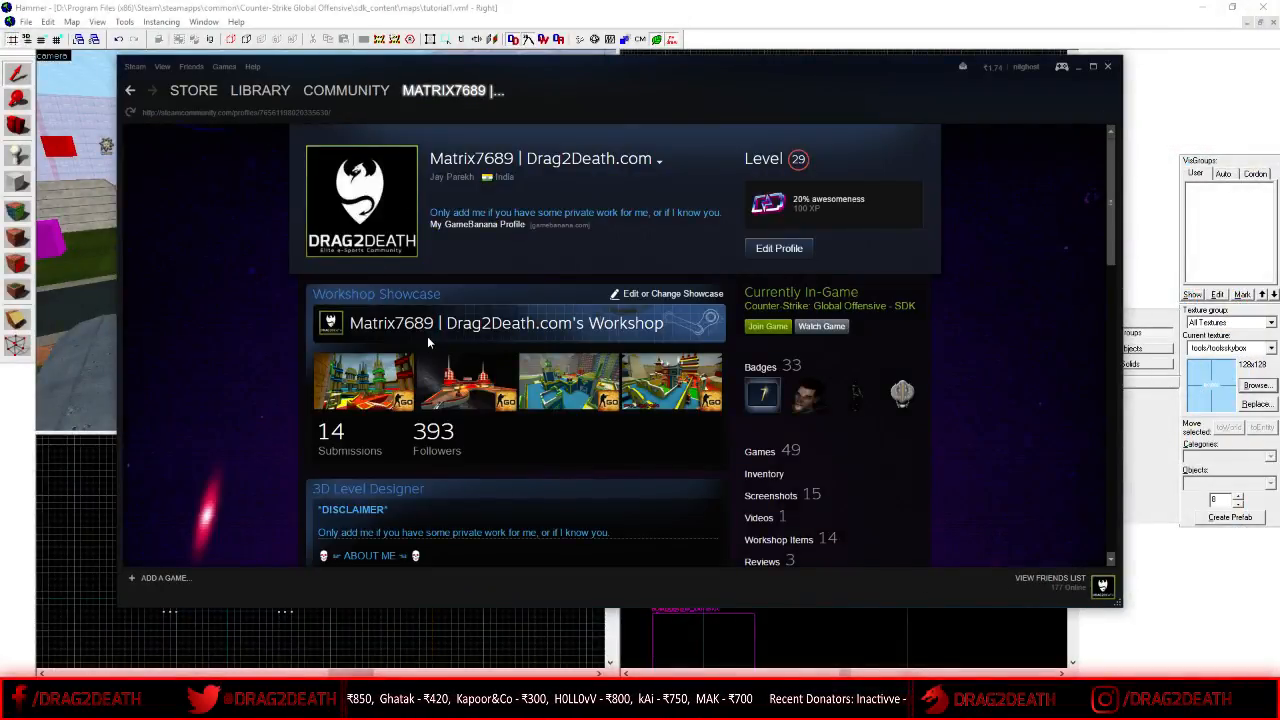
pyautogui.click(372, 325)
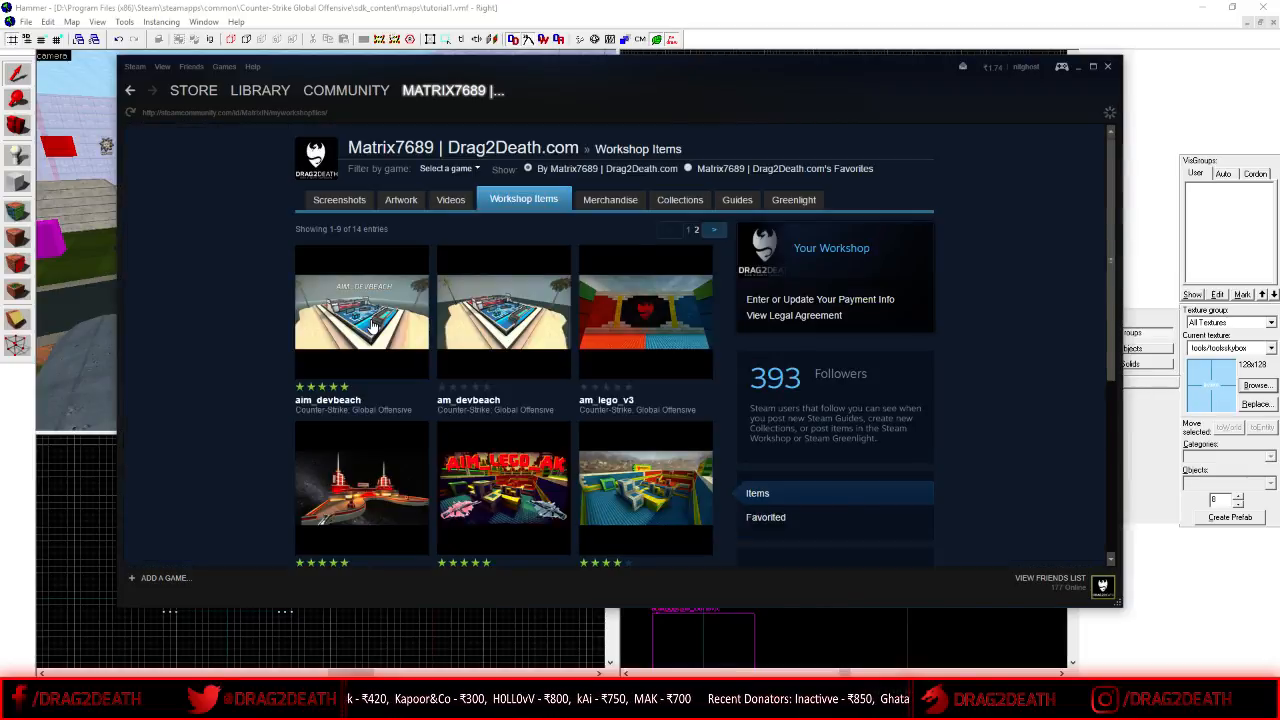
# - Look through the published Workshop maps and go to the second page of items
pyautogui.scroll(-1, 266, 309)
pyautogui.scroll(-2, 316, 254)
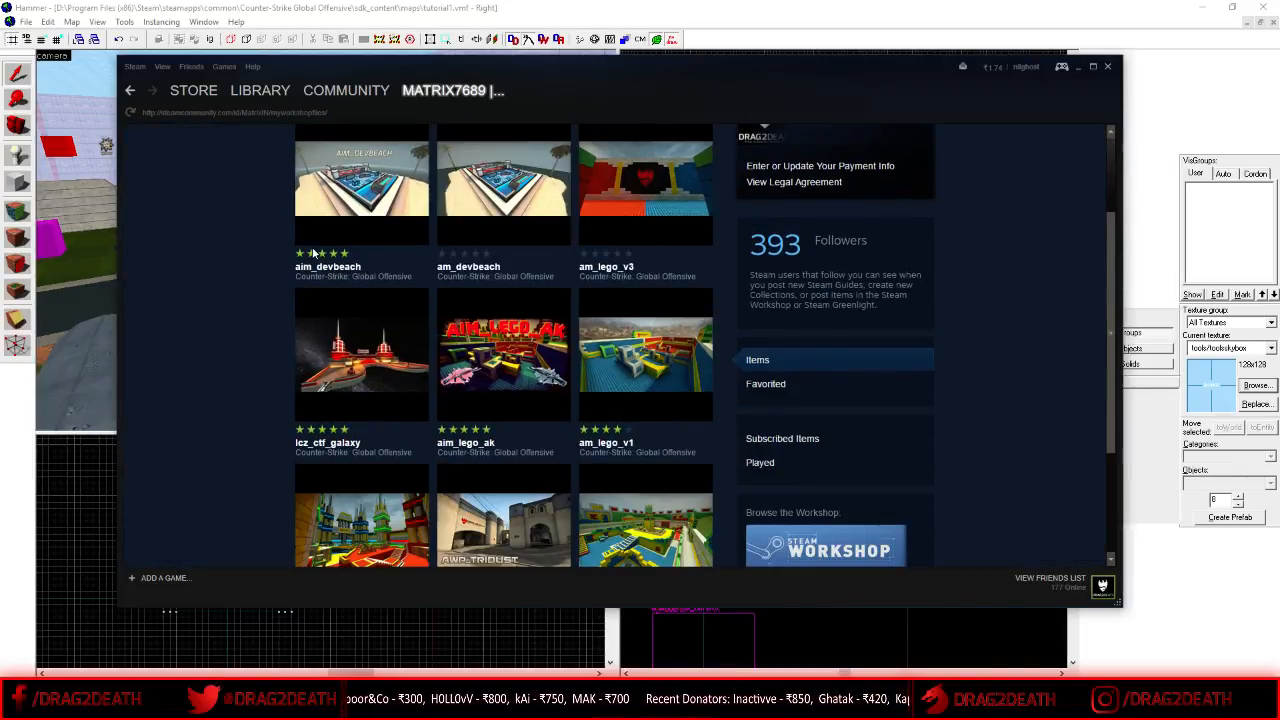
pyautogui.scroll(-1, 640, 335)
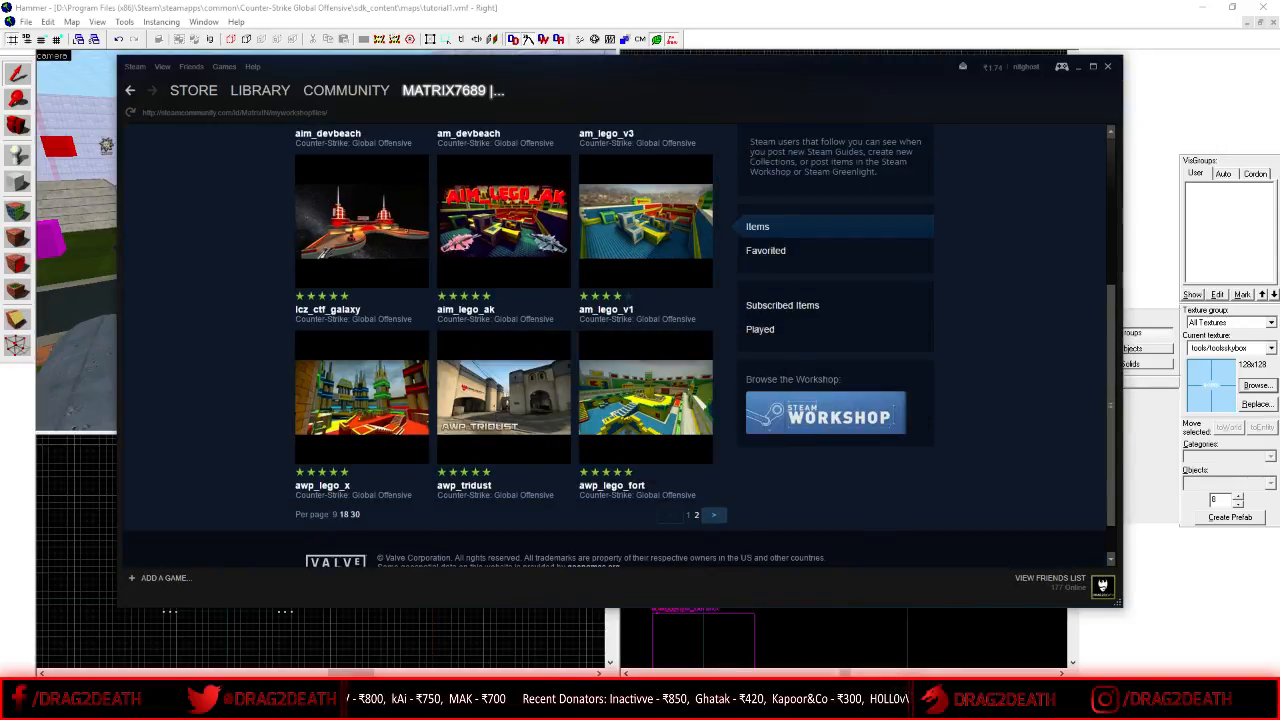
pyautogui.click(716, 516)
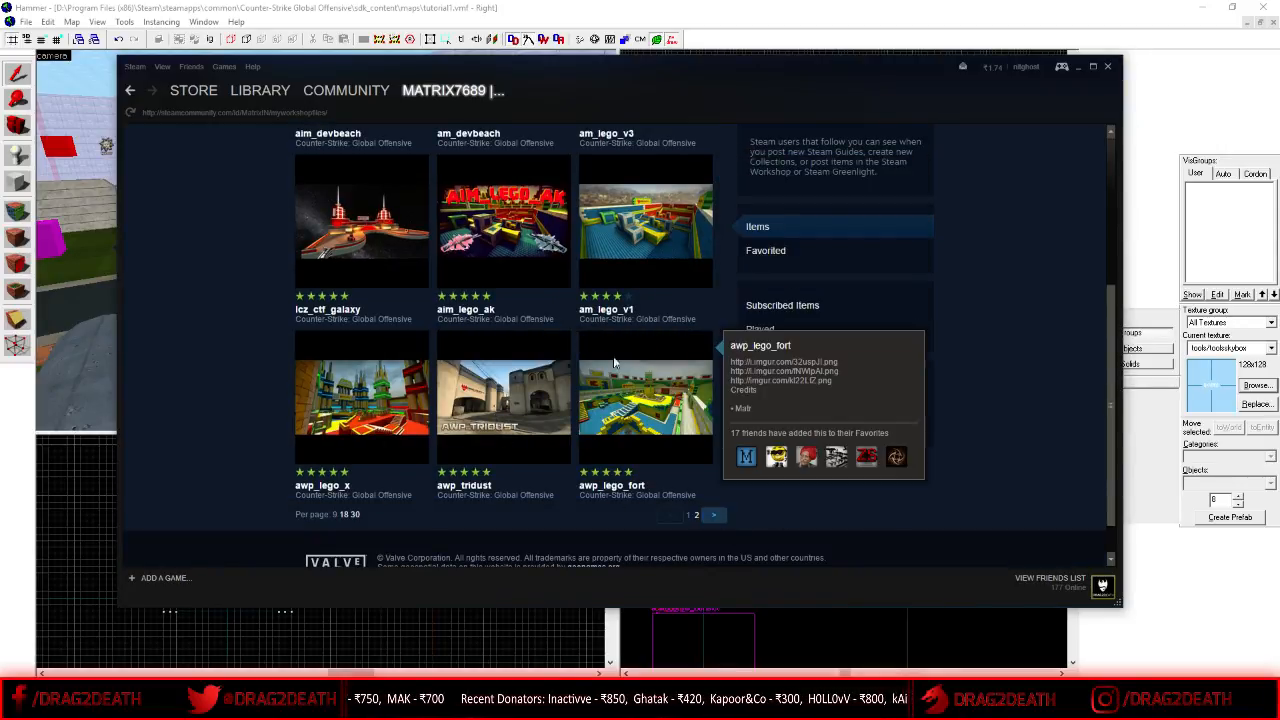
pyautogui.moveTo(338, 270)
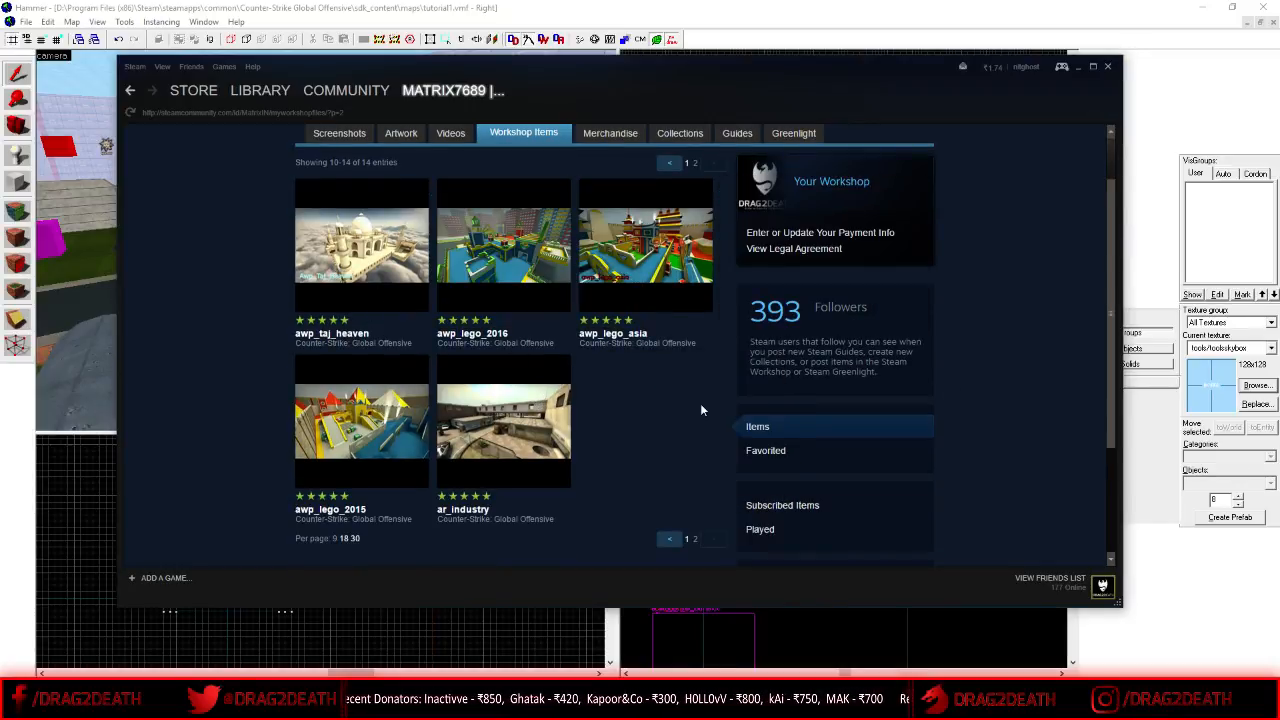
# - Open the awp_lego_2016 Workshop page and look through its preview, description, credits and author statistics
pyautogui.moveTo(548, 295)
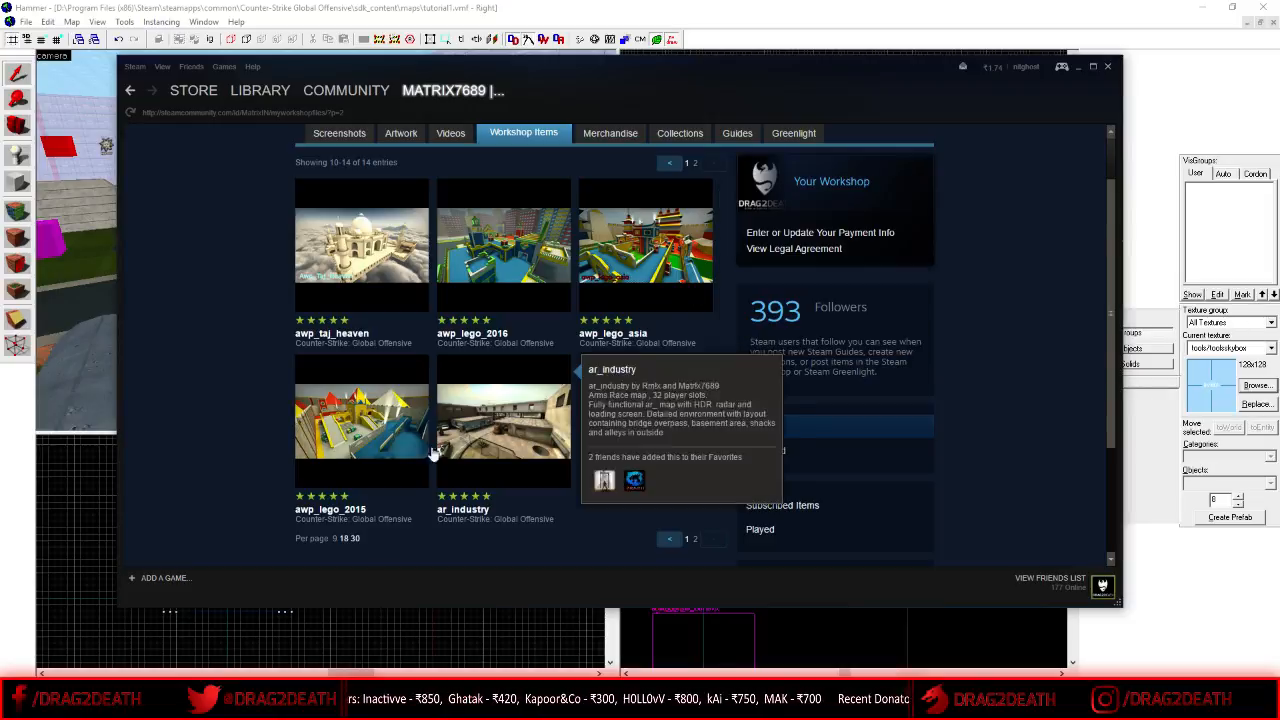
pyautogui.click(538, 278)
pyautogui.scroll(-5, 540, 282)
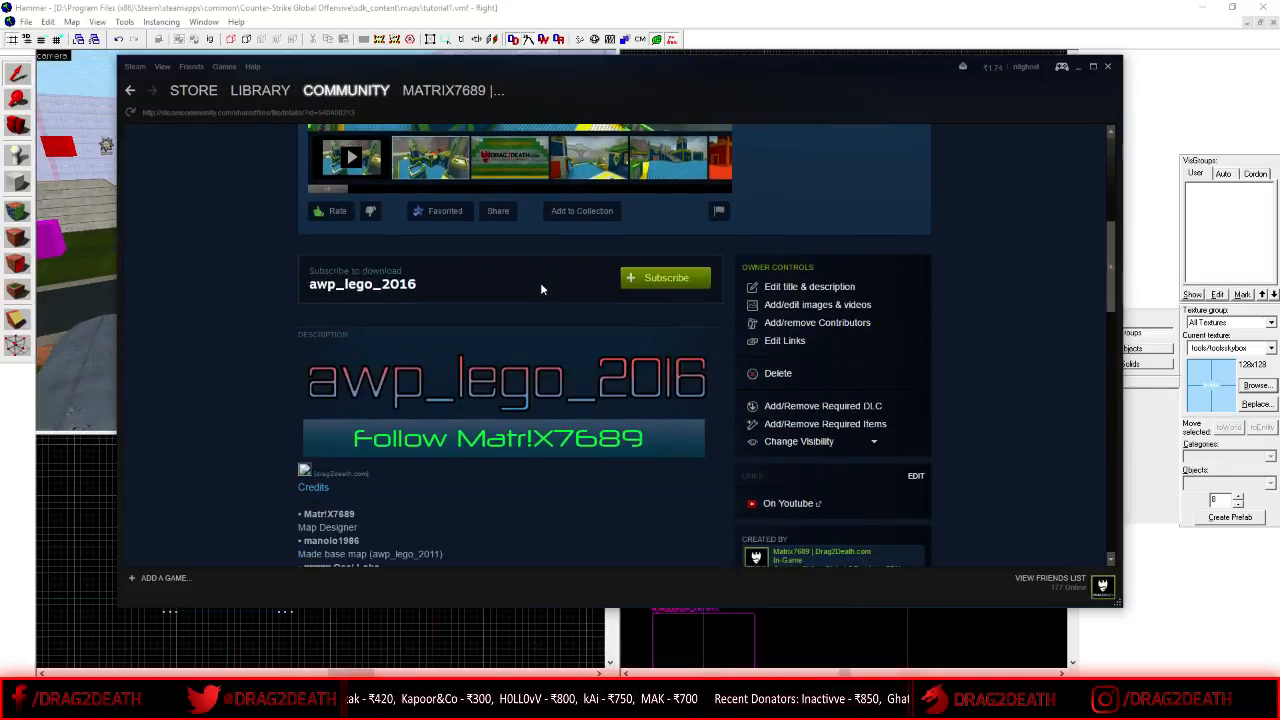
pyautogui.scroll(-3, 803, 538)
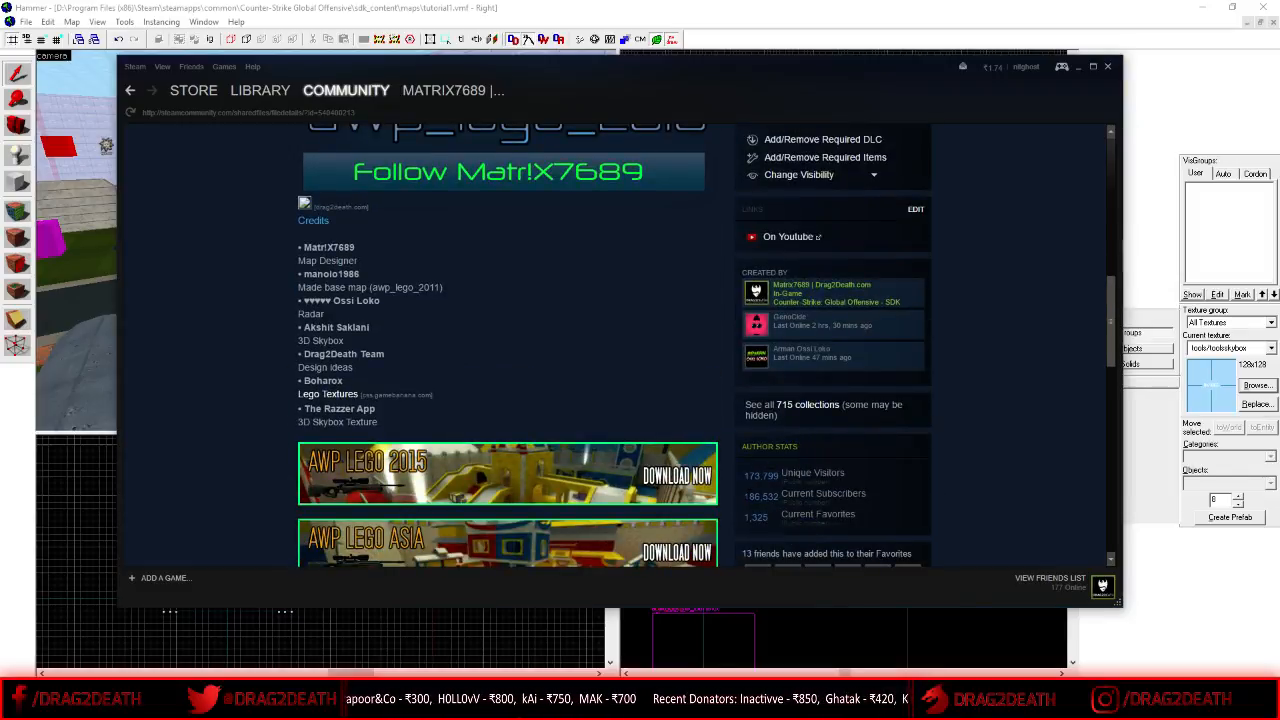
pyautogui.scroll(8, 908, 499)
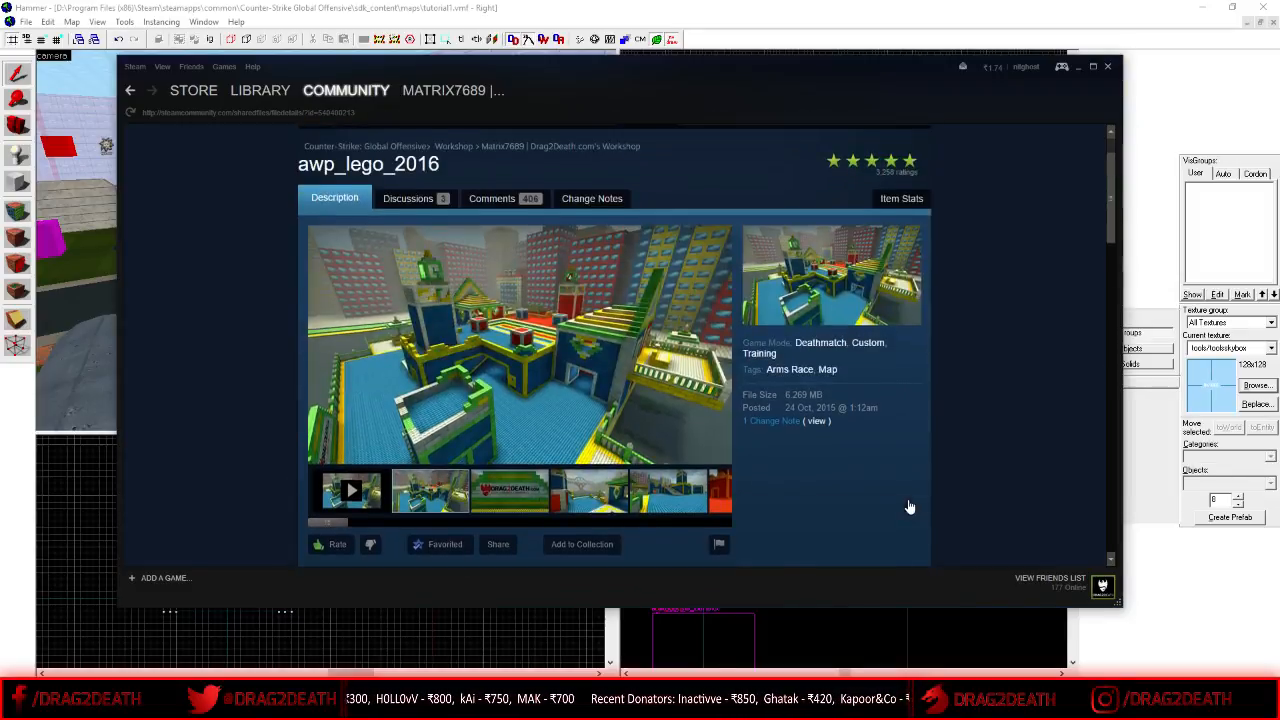
pyautogui.scroll(1, 909, 503)
# - Go to the author's Counter-Strike: Global Offensive Workshop items, open aim_devbeach and examine its preview images and details
pyautogui.click(524, 215)
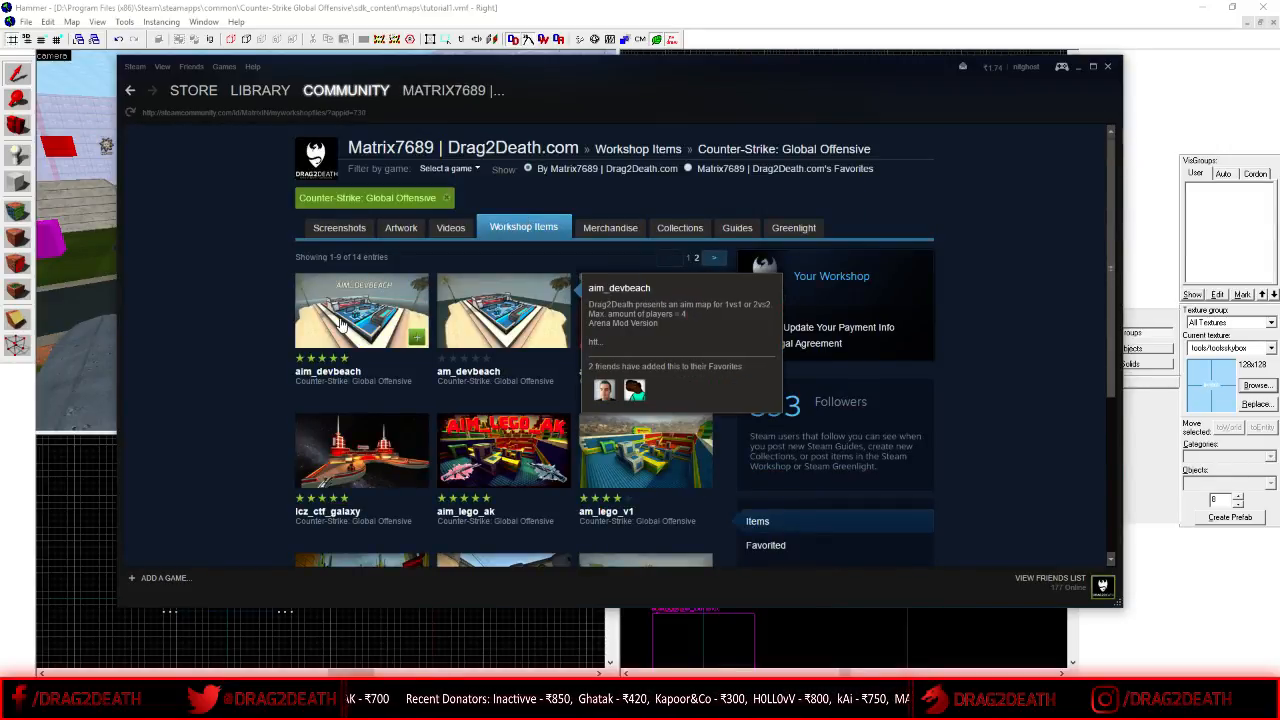
pyautogui.click(340, 325)
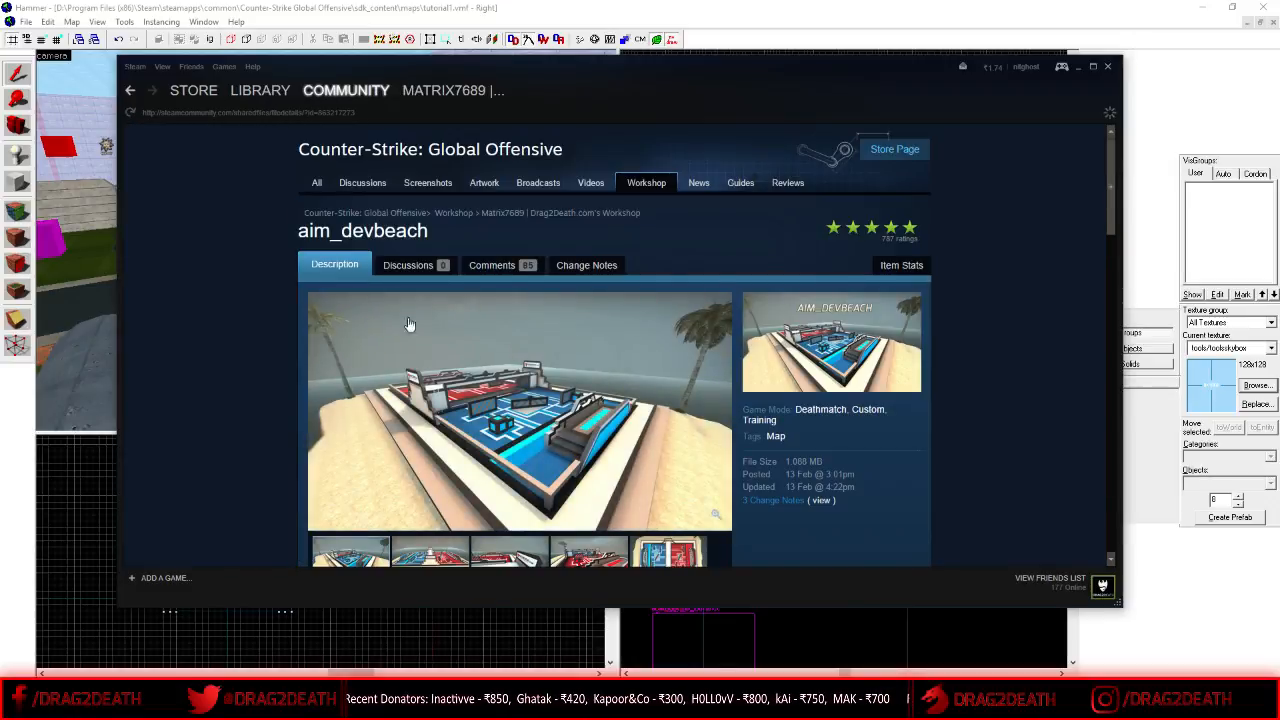
pyautogui.scroll(-2, 1054, 379)
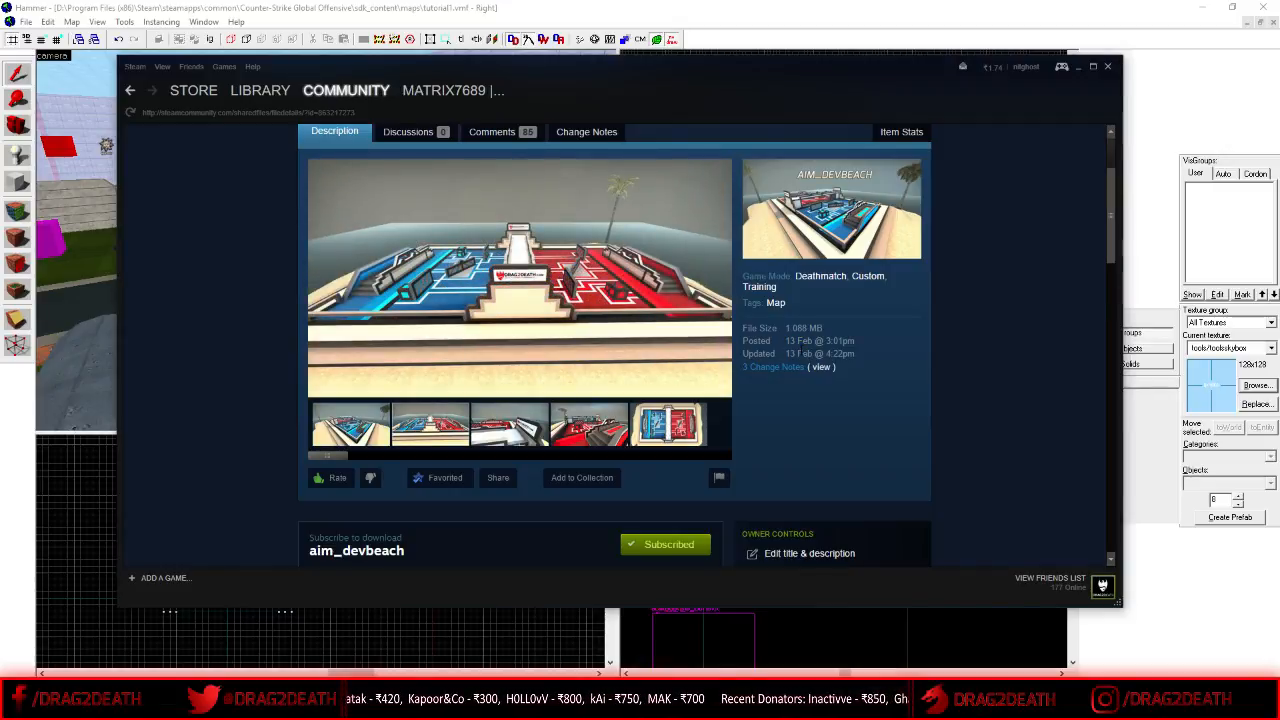
pyautogui.scroll(-2, 802, 353)
pyautogui.scroll(3, 804, 353)
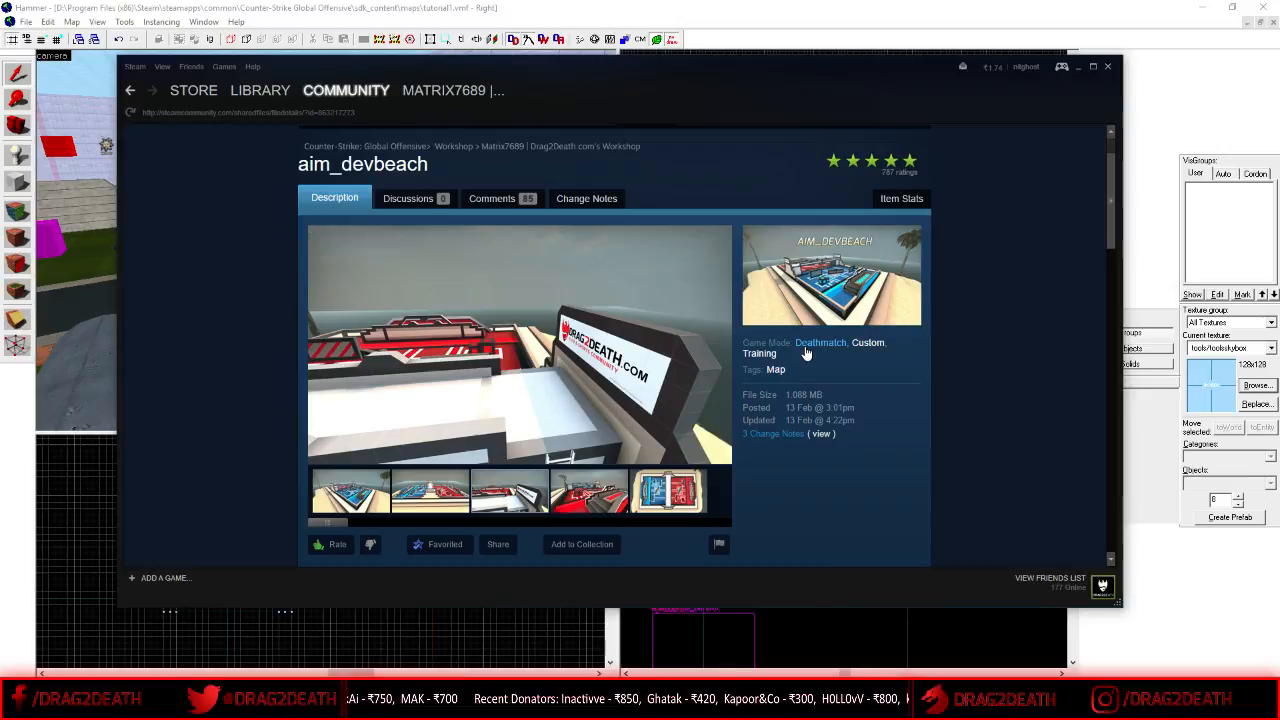
pyautogui.scroll(-1, 805, 352)
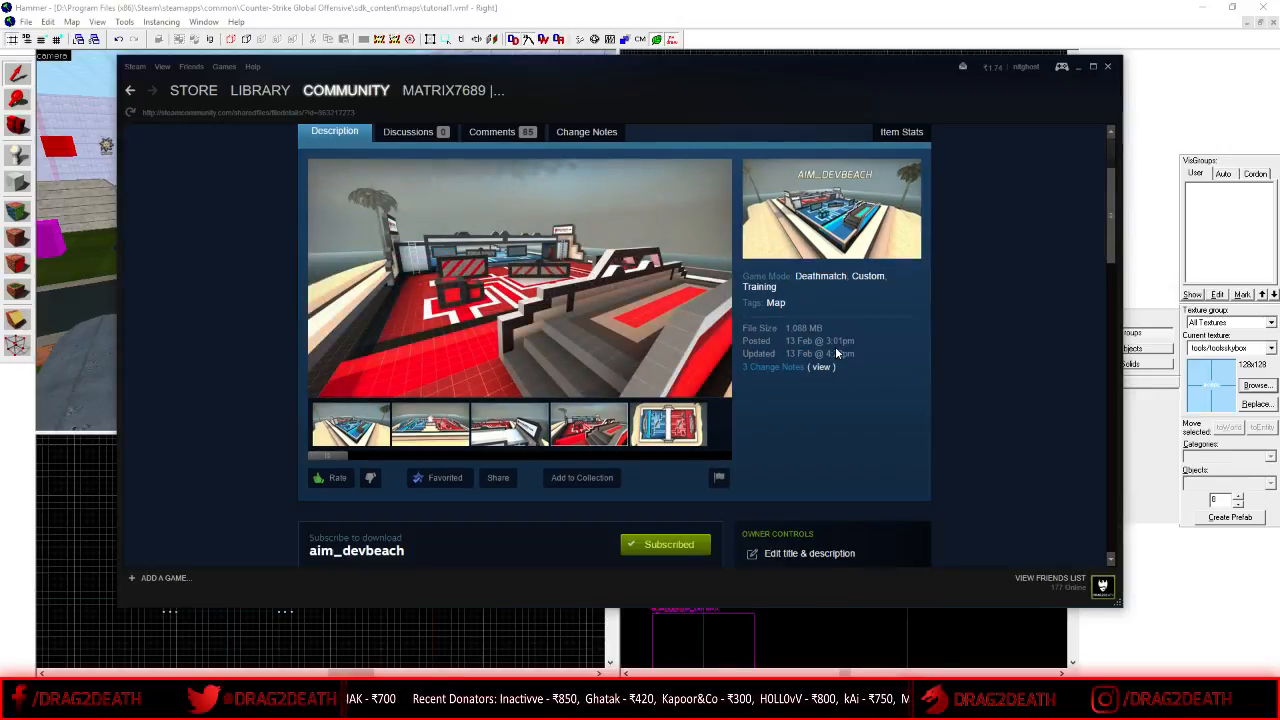
pyautogui.scroll(-5, 886, 336)
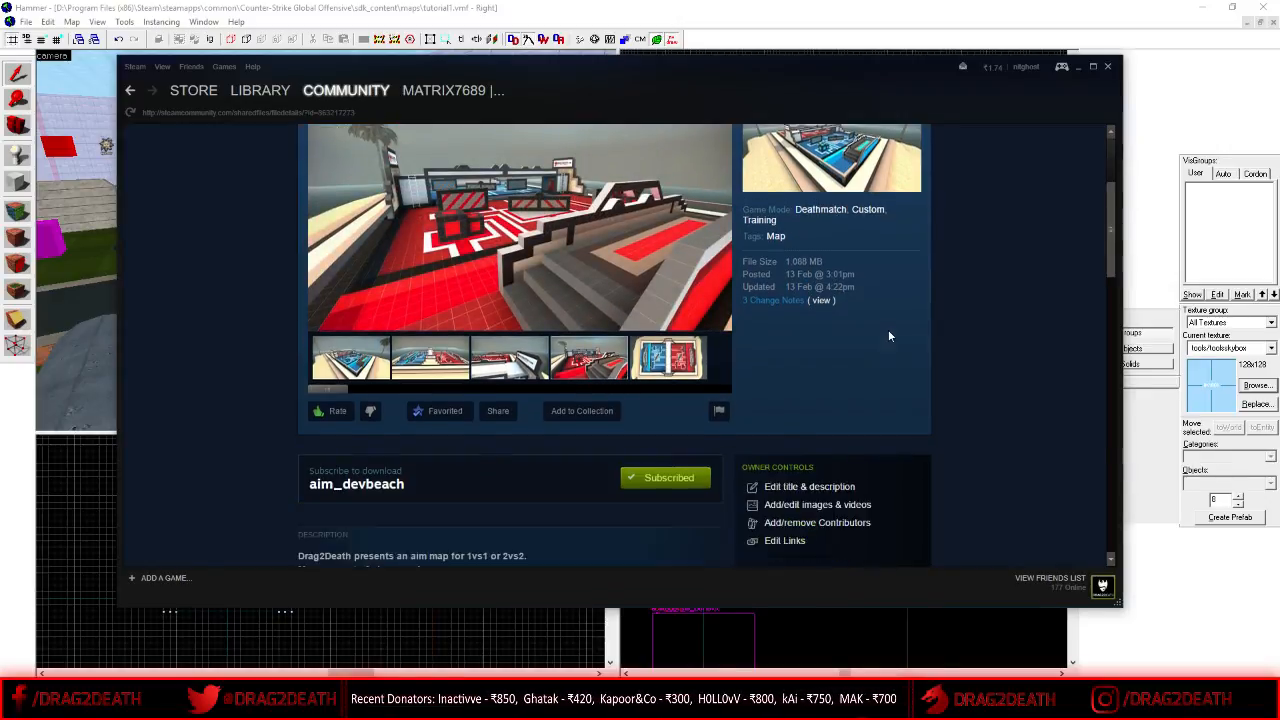
pyautogui.scroll(-3, 889, 346)
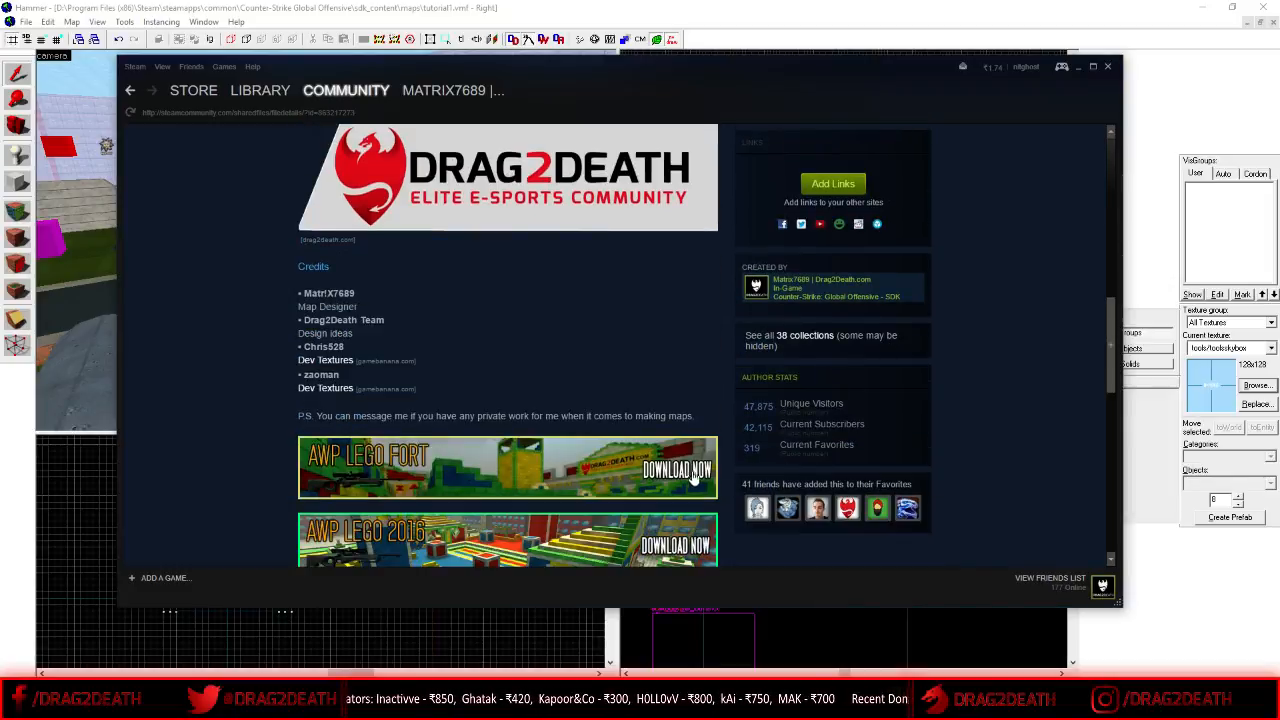
# - Read the aim_devbeach author statistics, highlighting the subscriber figure, and review the rest of its description page
pyautogui.moveTo(748, 427); pyautogui.dragTo(768, 428)
pyautogui.click(774, 428)
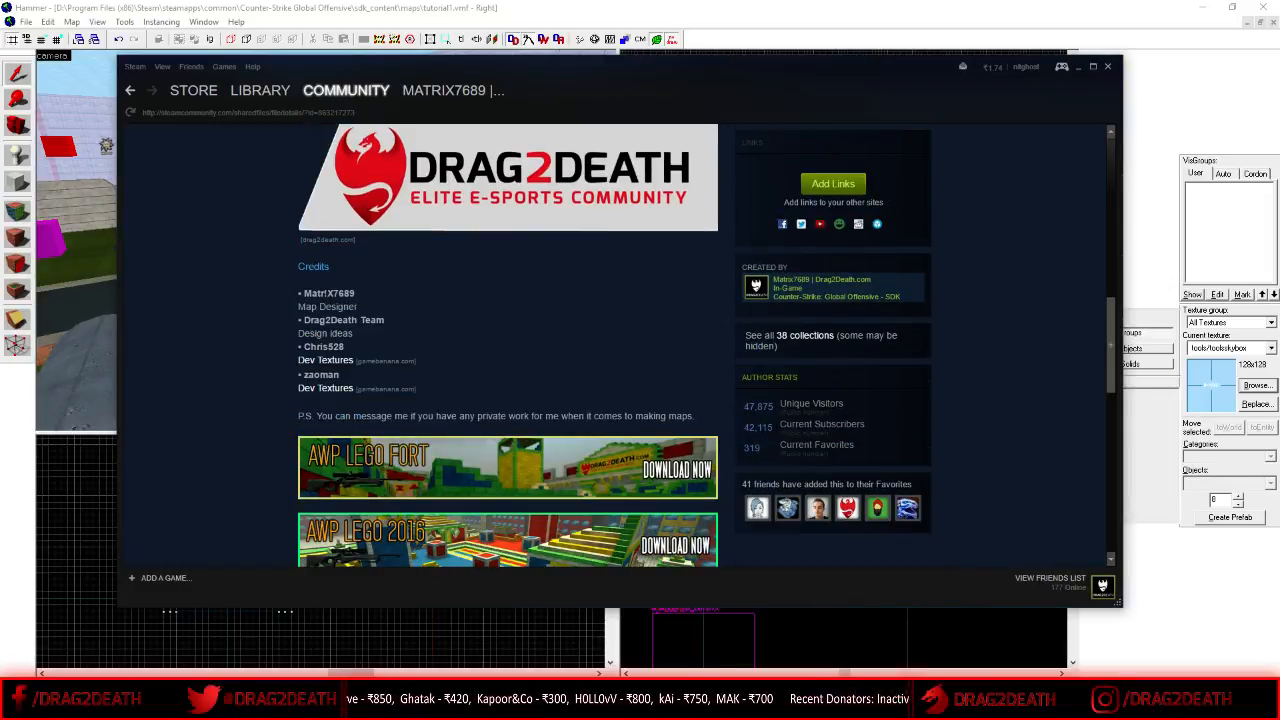
pyautogui.scroll(-1, 941, 456)
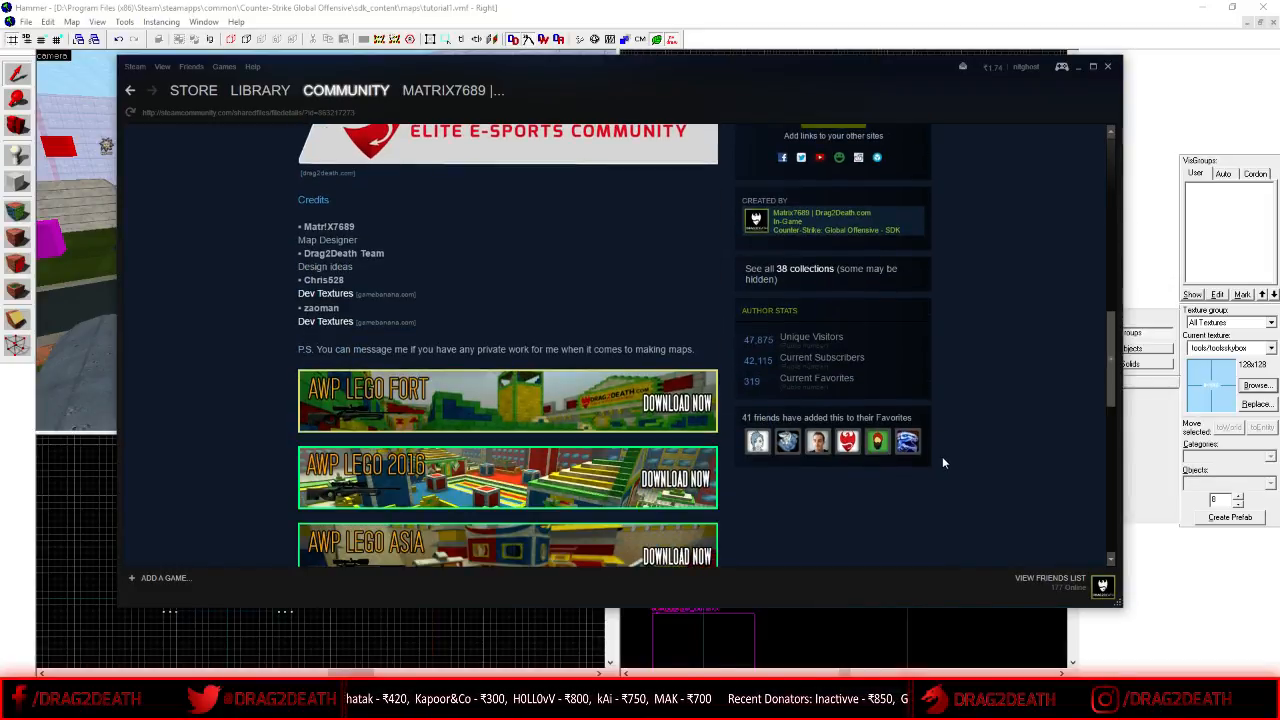
pyautogui.scroll(-1, 942, 460)
pyautogui.scroll(-3, 942, 462)
pyautogui.scroll(20, 942, 462)
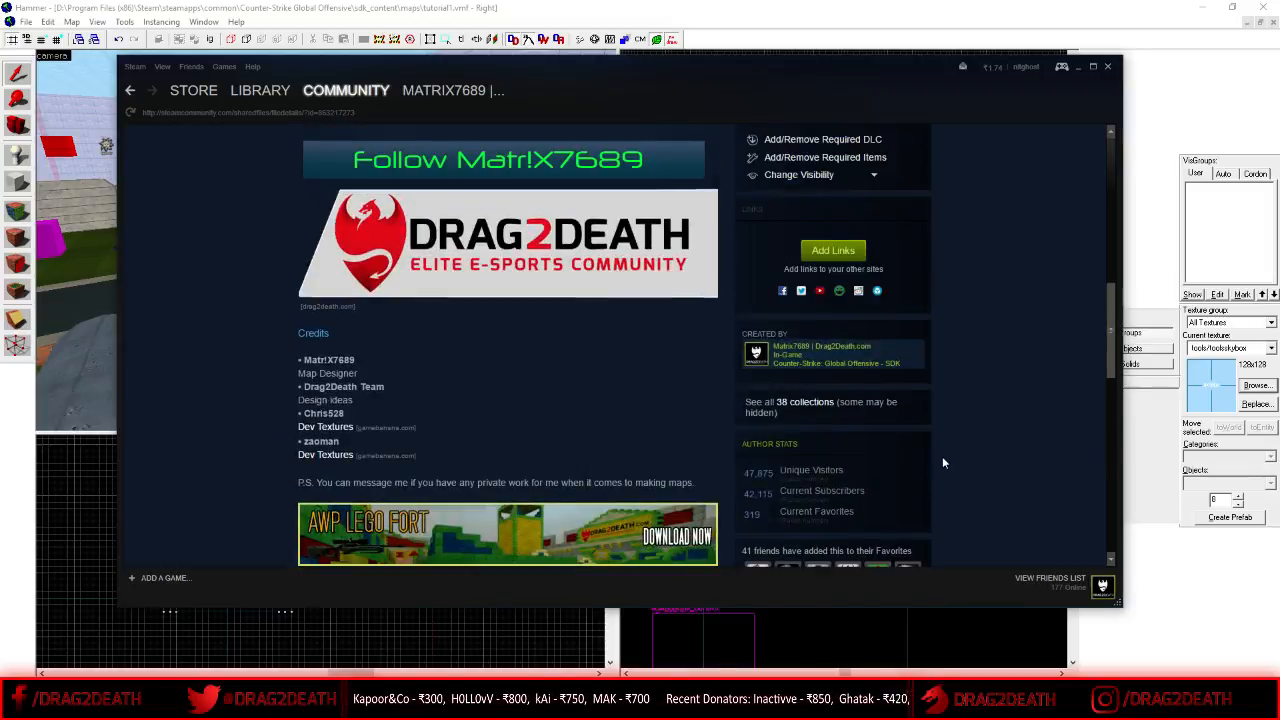
pyautogui.scroll(-4, 942, 462)
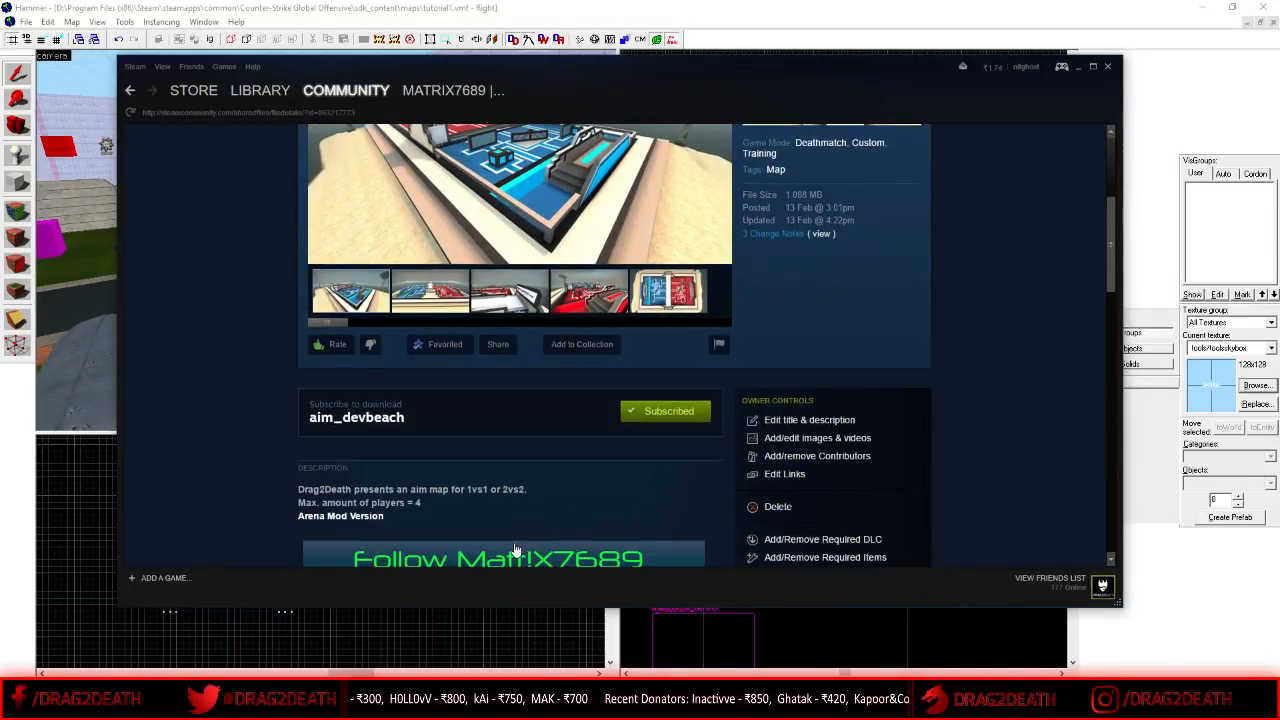
# - Follow the banner in the aim_devbeach description to the author's Workshop items, highlight the page address and look through the maps
pyautogui.click(511, 552)
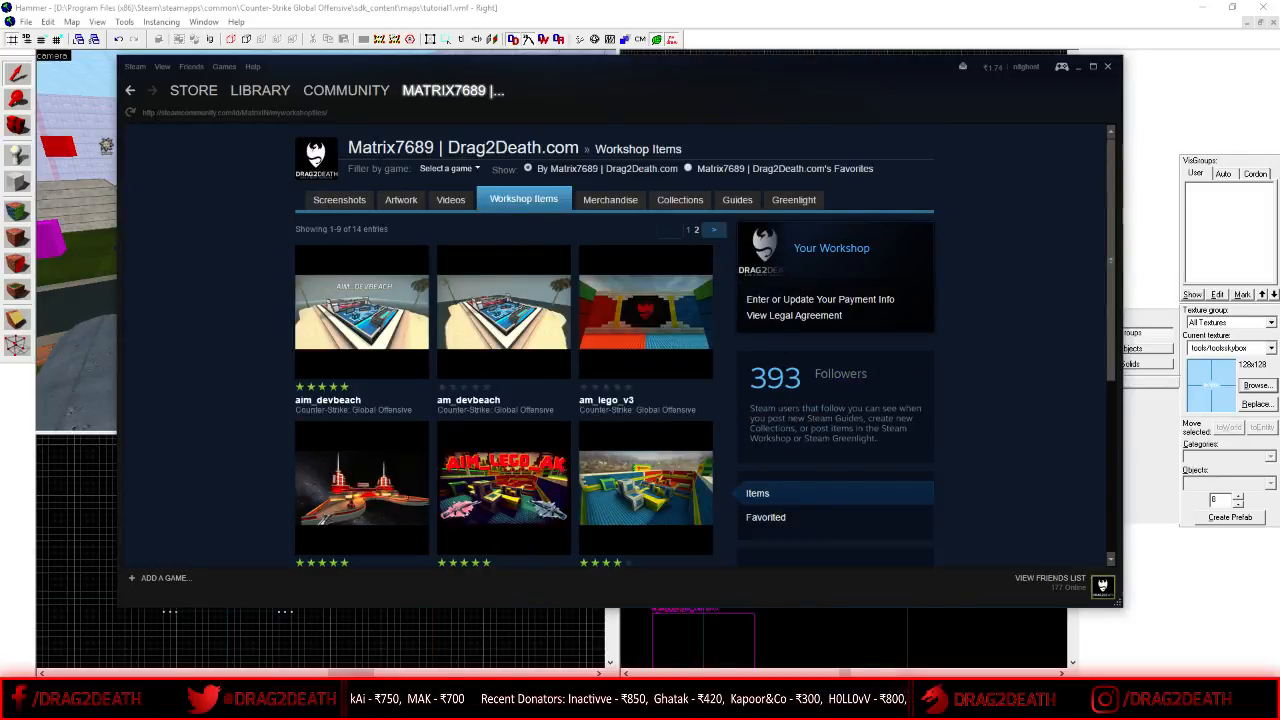
pyautogui.moveTo(226, 113); pyautogui.dragTo(368, 117)
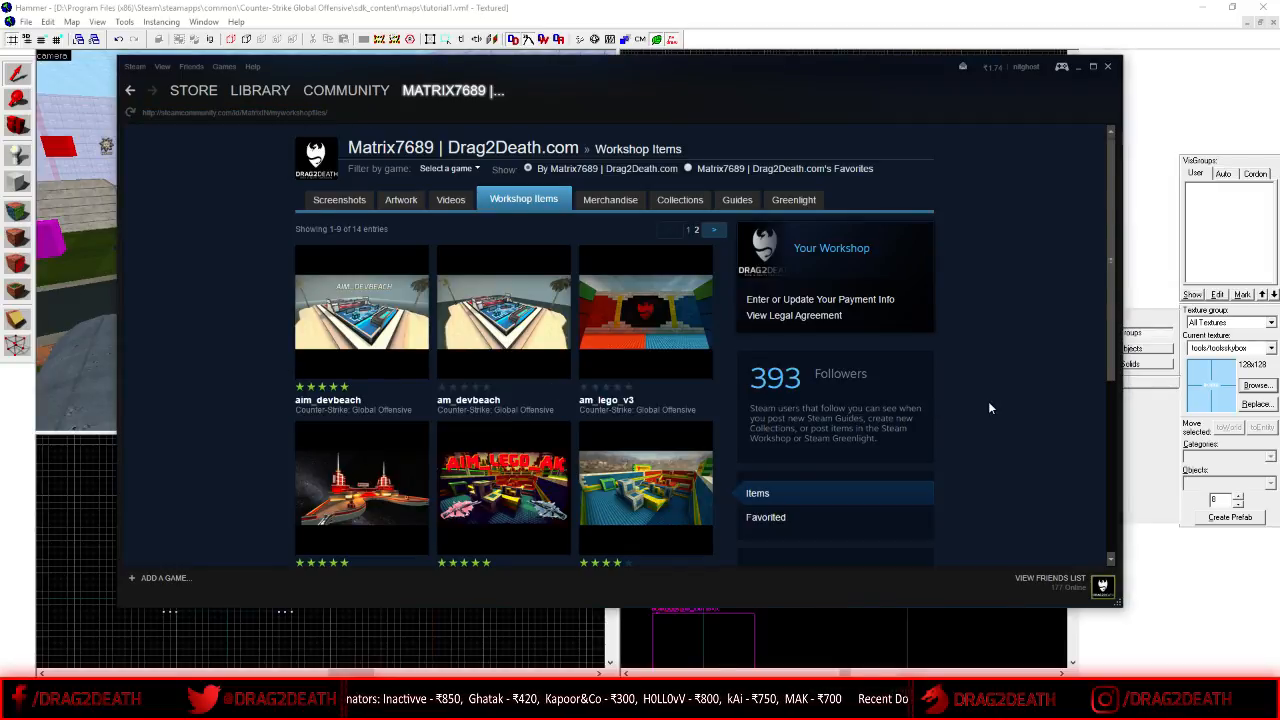
pyautogui.scroll(-3, 988, 401)
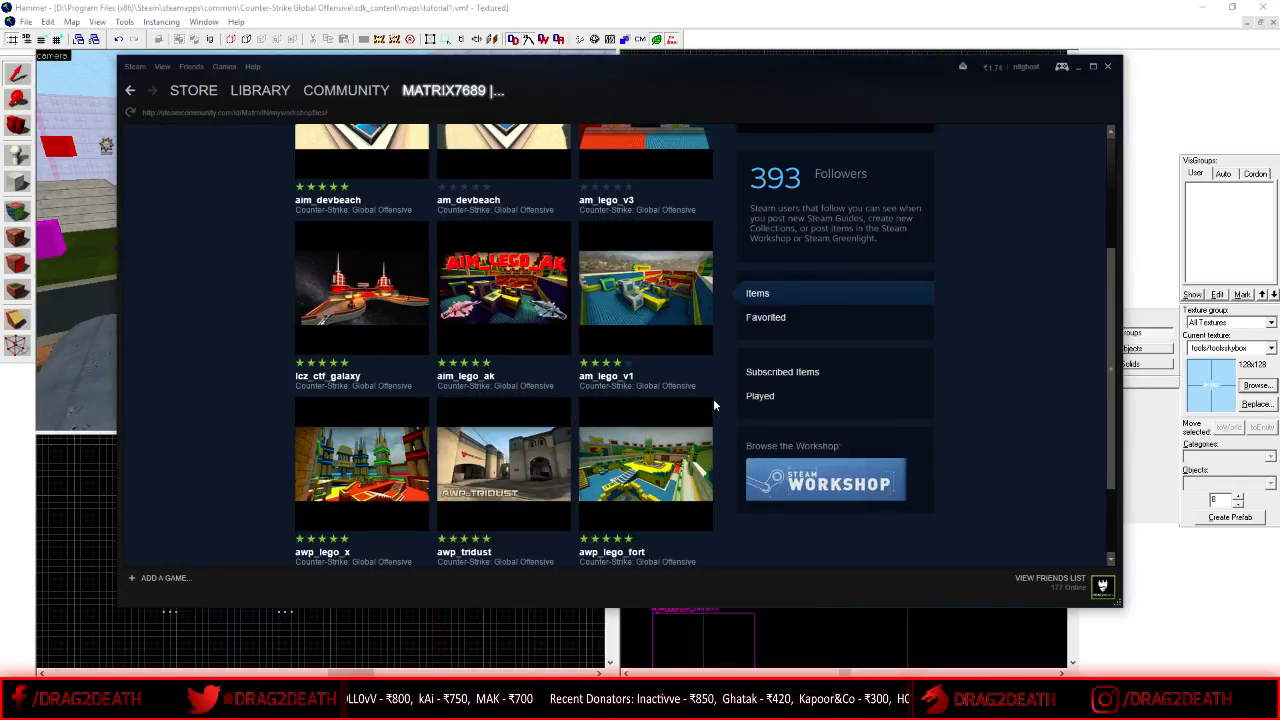
pyautogui.scroll(-2, 654, 417)
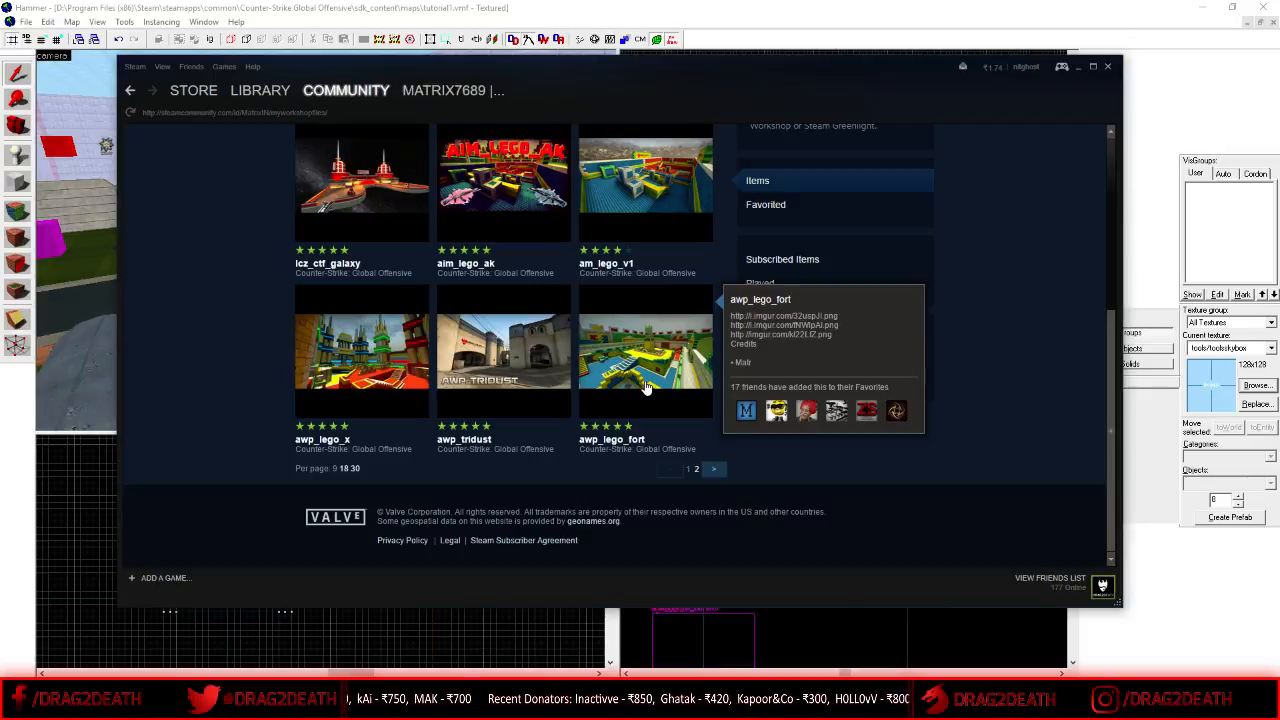
# - Open the awp_lego_fort Workshop page and browse through its preview screenshots
pyautogui.click(645, 388)
pyautogui.scroll(-2, 645, 388)
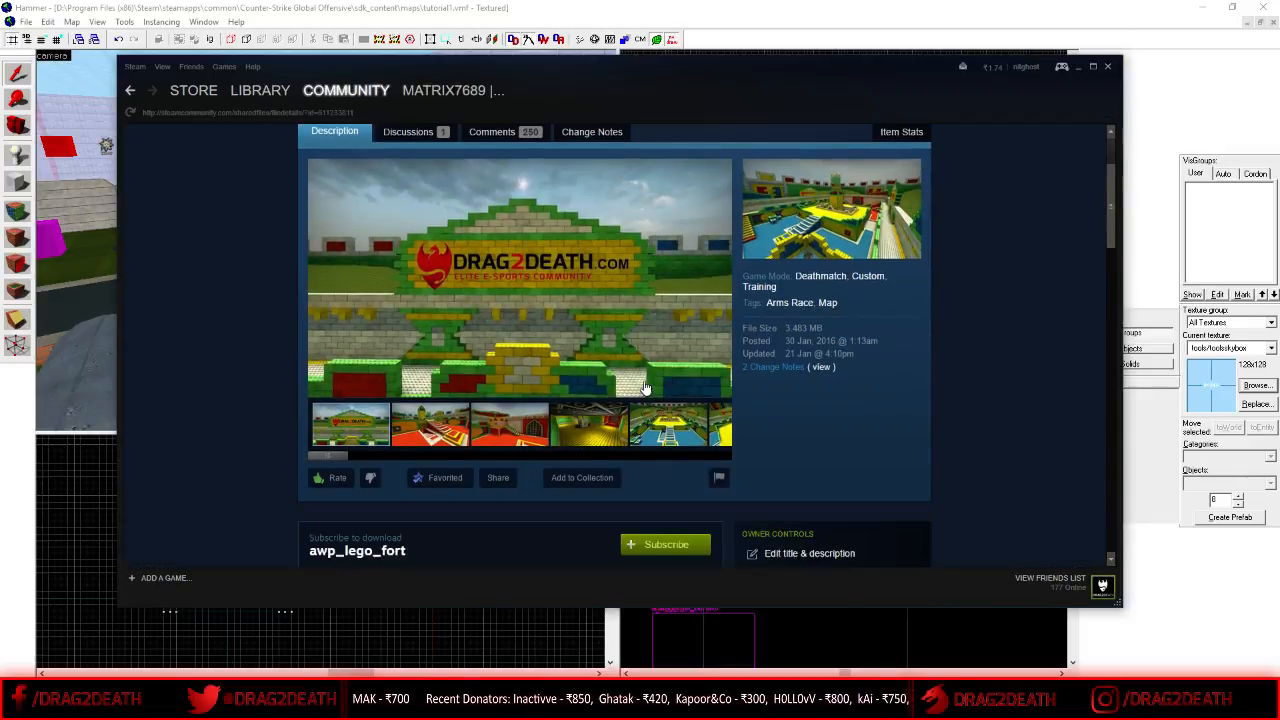
pyautogui.click(430, 436)
pyautogui.click(515, 436)
pyautogui.click(618, 436)
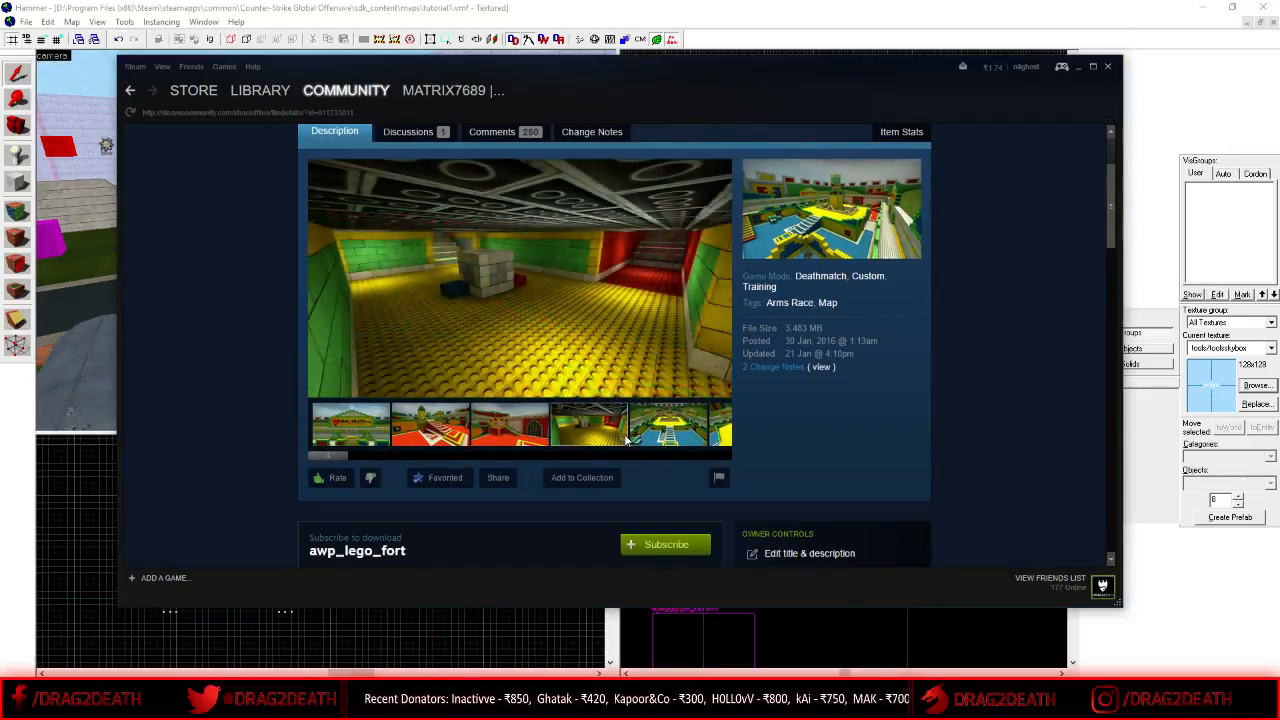
pyautogui.click(661, 436)
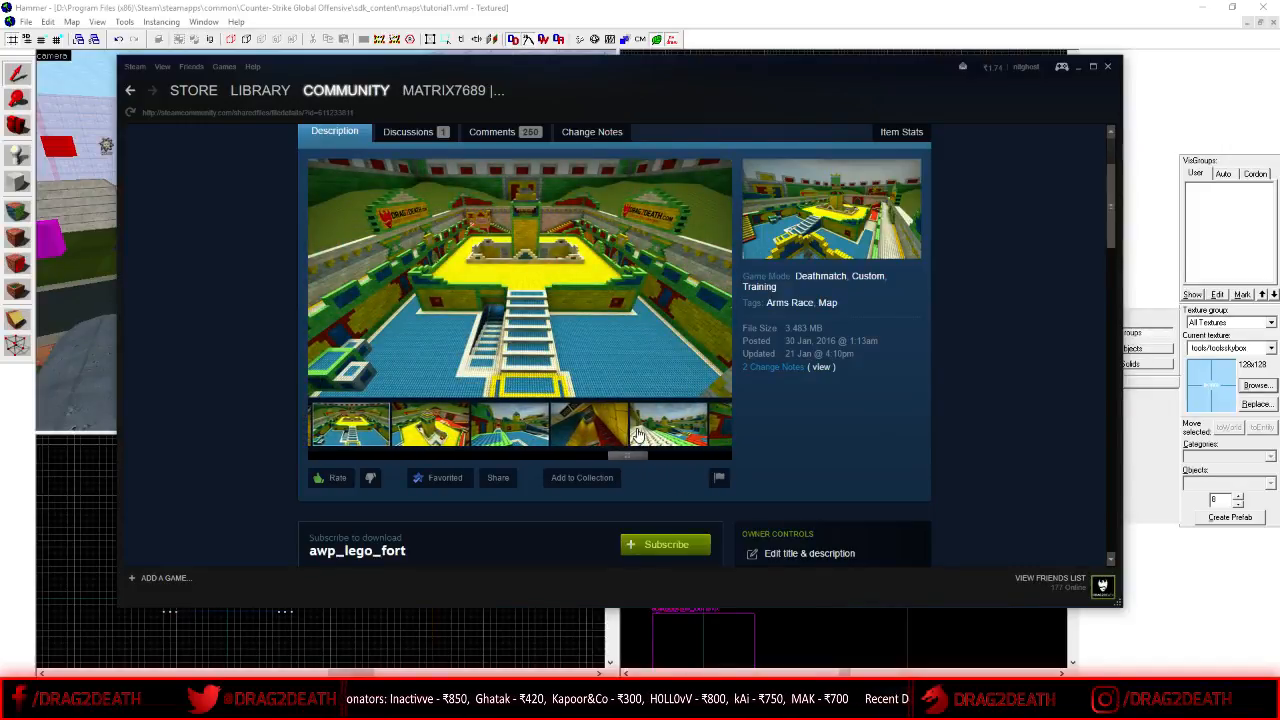
pyautogui.click(638, 432)
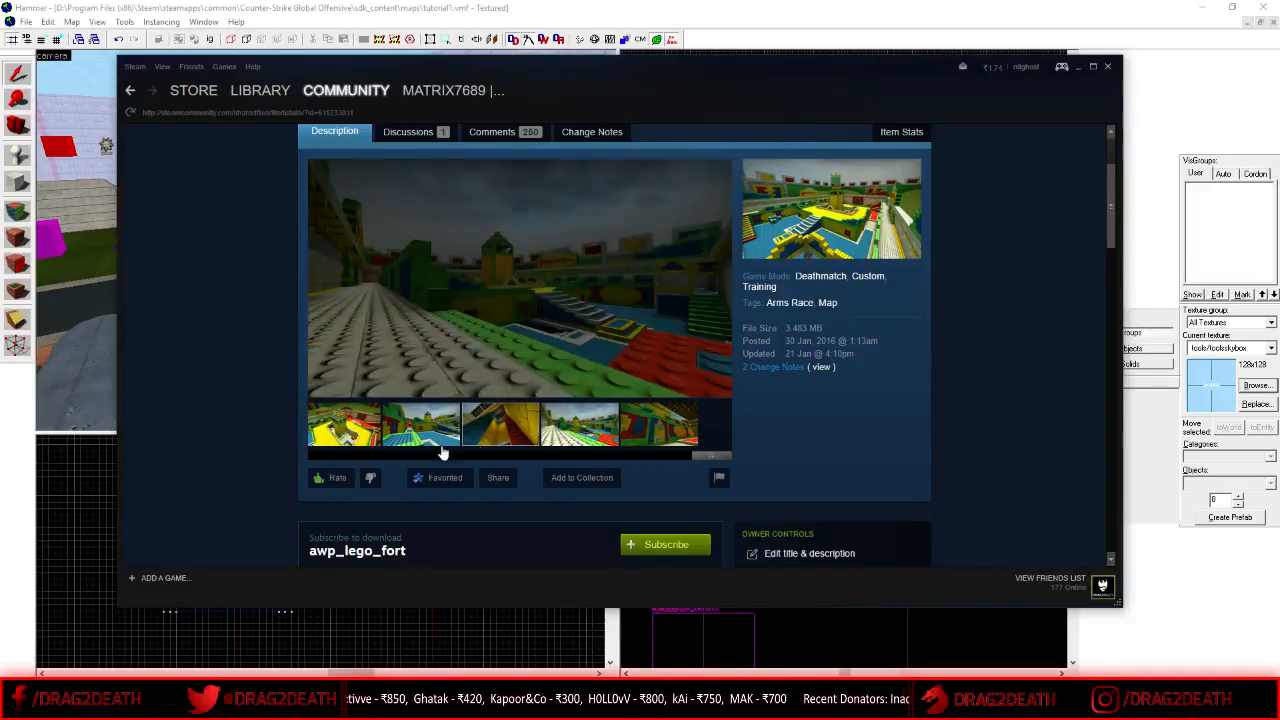
# - Check the base map credit in the awp_lego_fort description, highlighting the base map's name
pyautogui.scroll(-10, 504, 407)
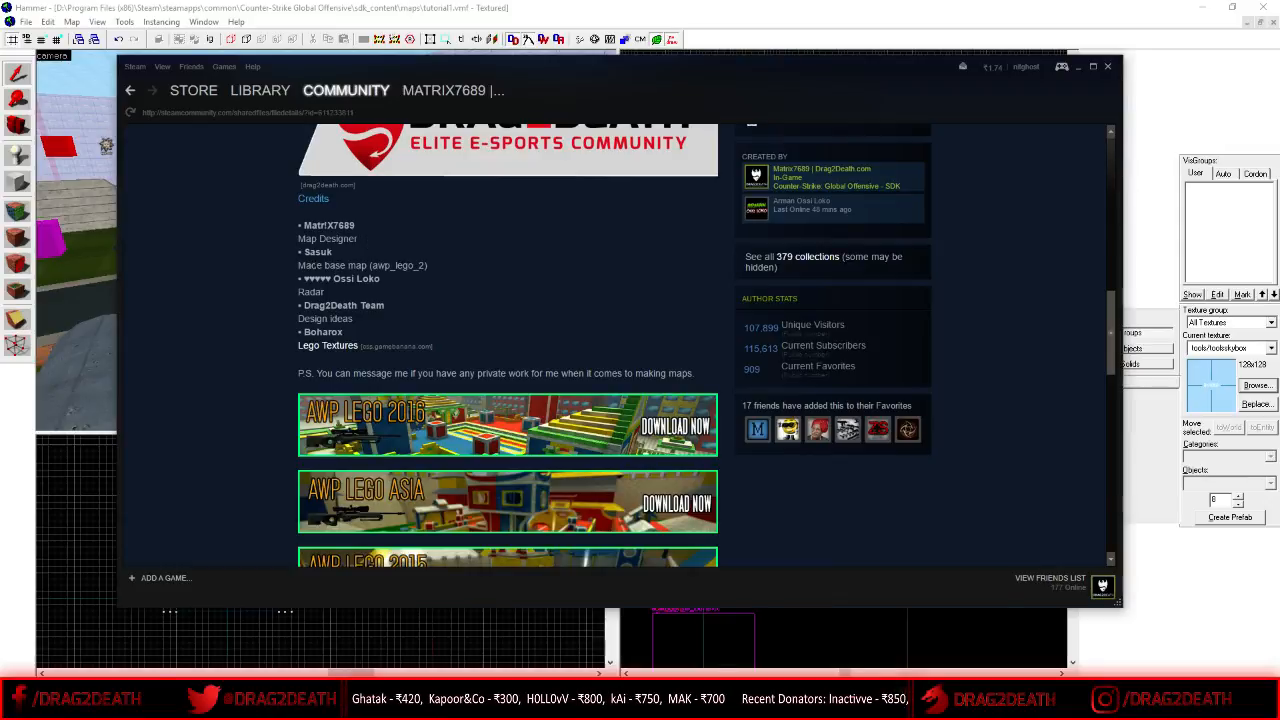
pyautogui.moveTo(371, 265); pyautogui.dragTo(428, 279)
pyautogui.click(418, 274)
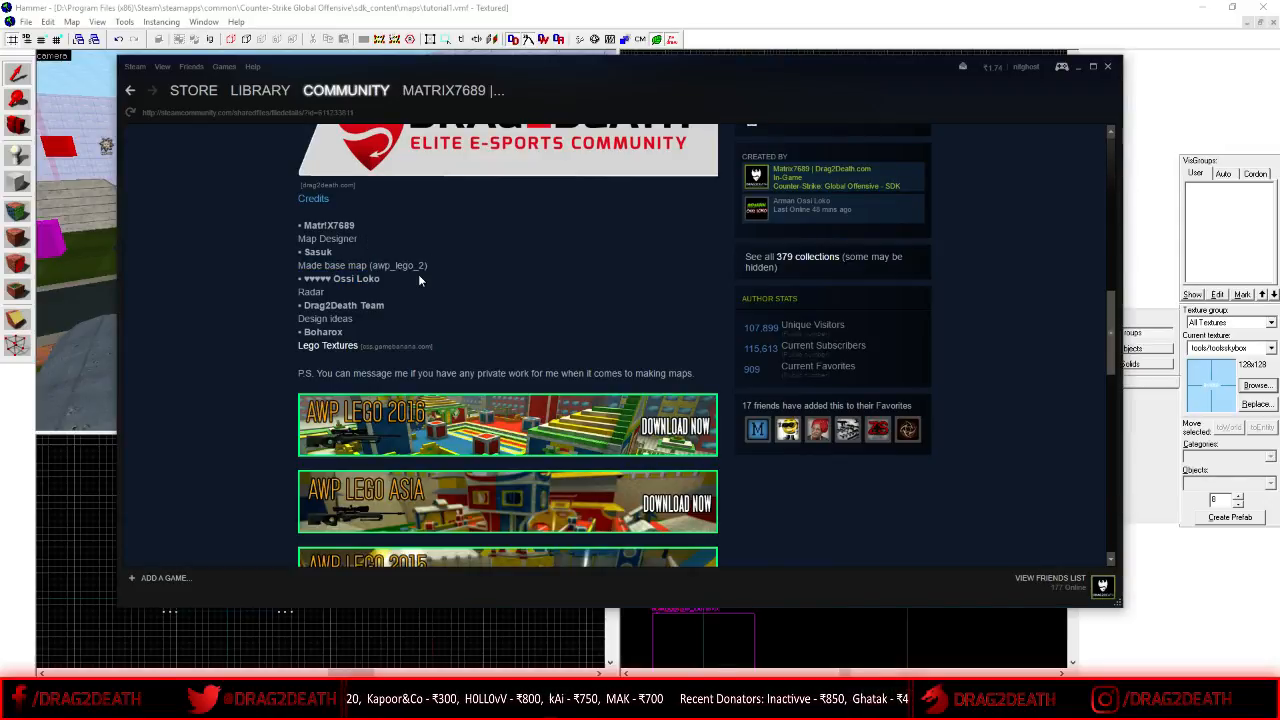
pyautogui.scroll(3, 626, 342)
pyautogui.scroll(7, 626, 342)
# - View several of the remaining awp_lego_fort preview screenshots
pyautogui.scroll(-2, 530, 400)
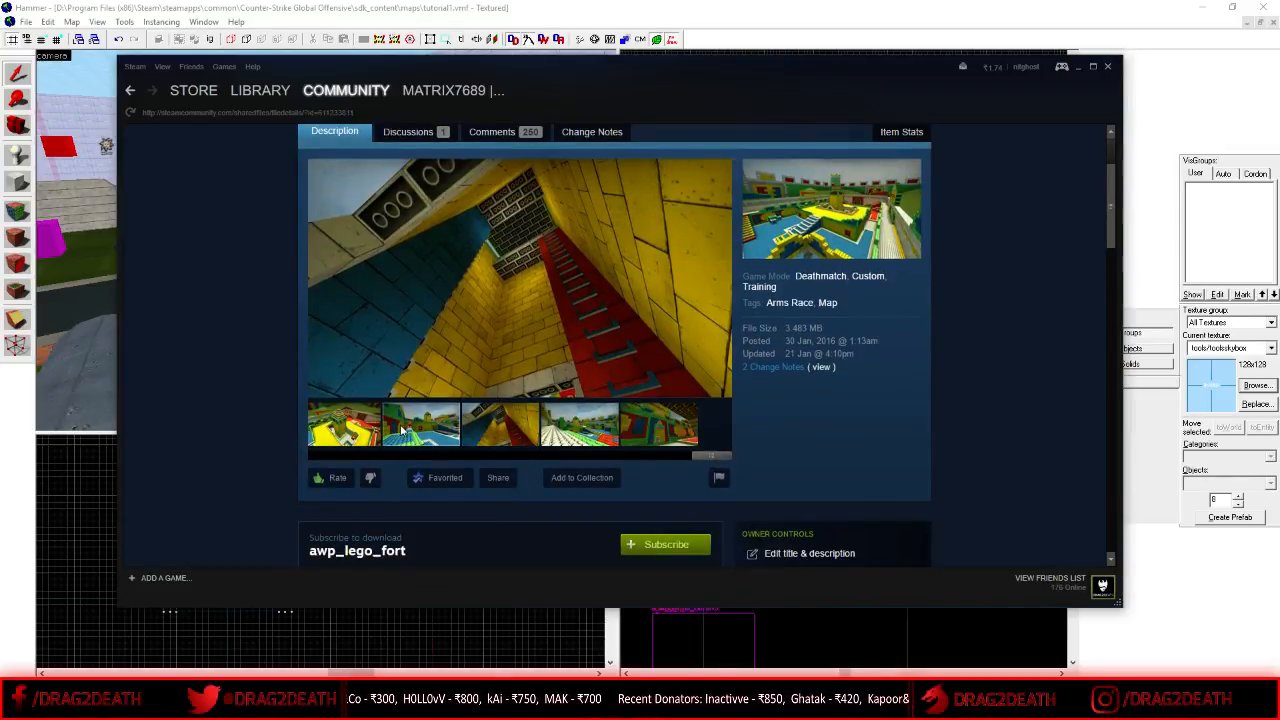
pyautogui.click(419, 432)
pyautogui.click(641, 428)
pyautogui.click(435, 434)
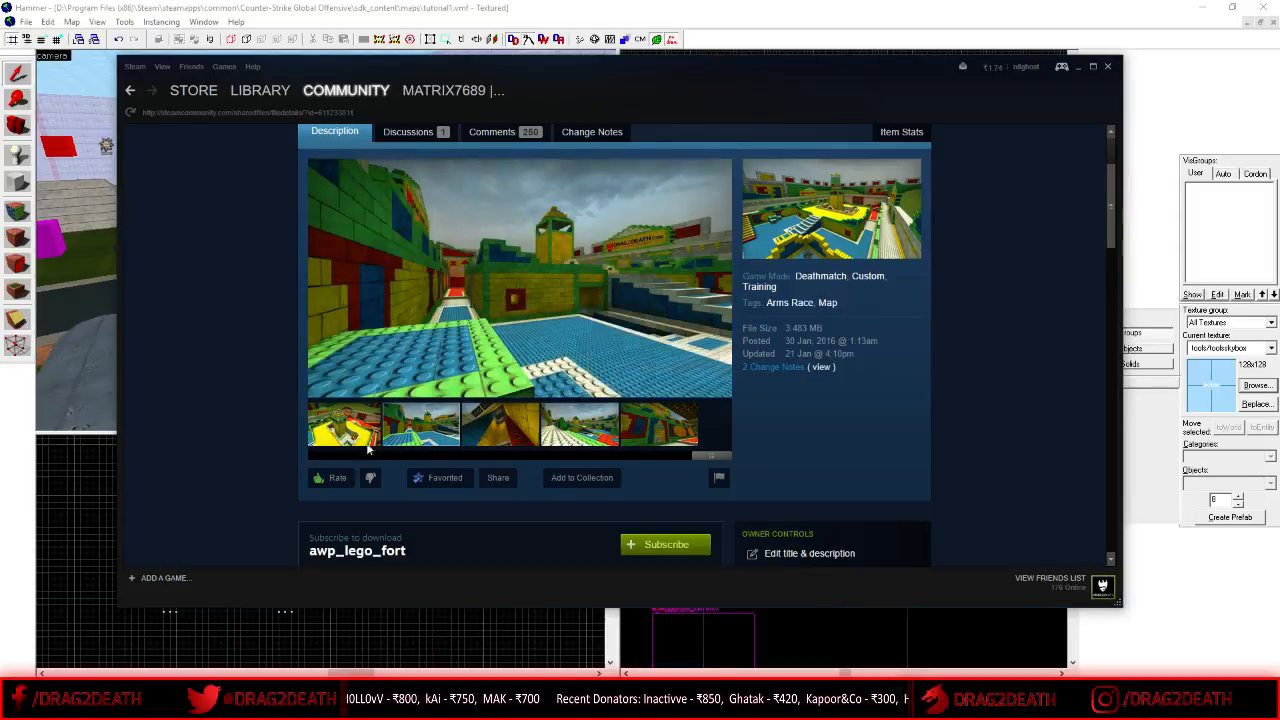
pyautogui.click(323, 432)
# - Return to the Workshop items, open awp_lego_2016 from the second page and highlight the base map named in its credits
pyautogui.hotkey('alt', 'Left')
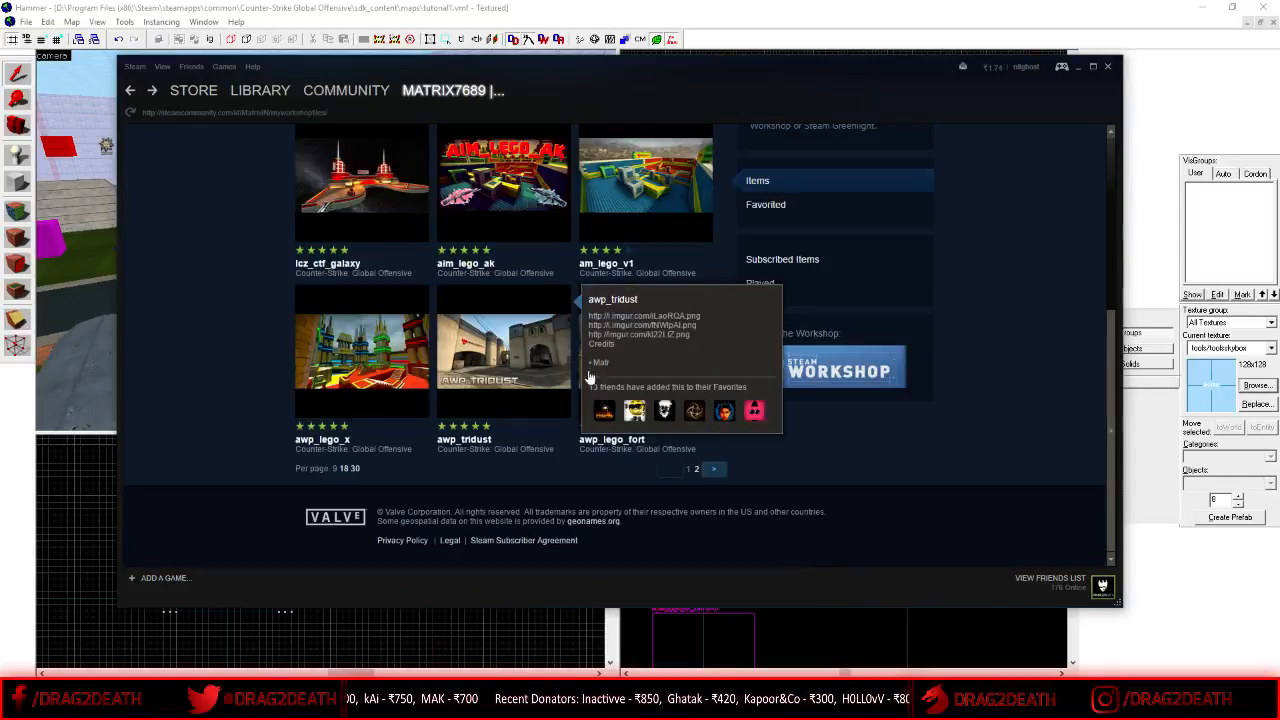
pyautogui.click(713, 471)
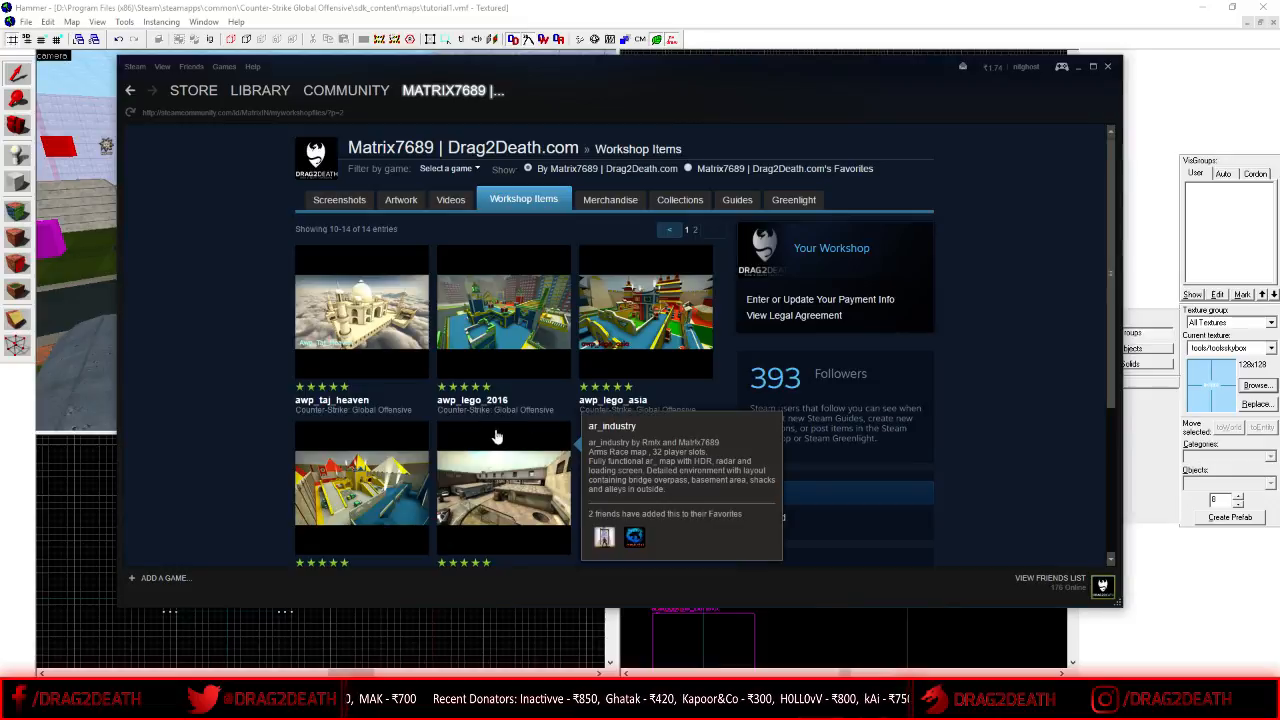
pyautogui.click(491, 366)
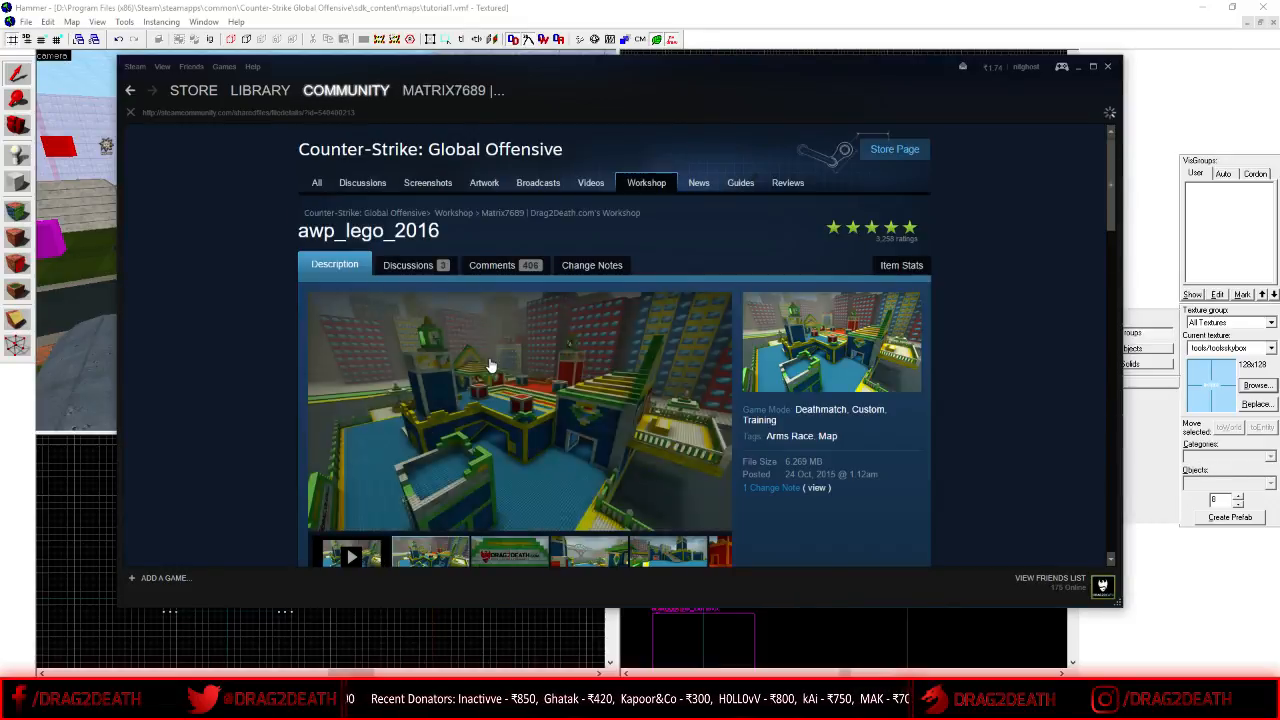
pyautogui.scroll(-1, 520, 365)
pyautogui.scroll(-6, 537, 363)
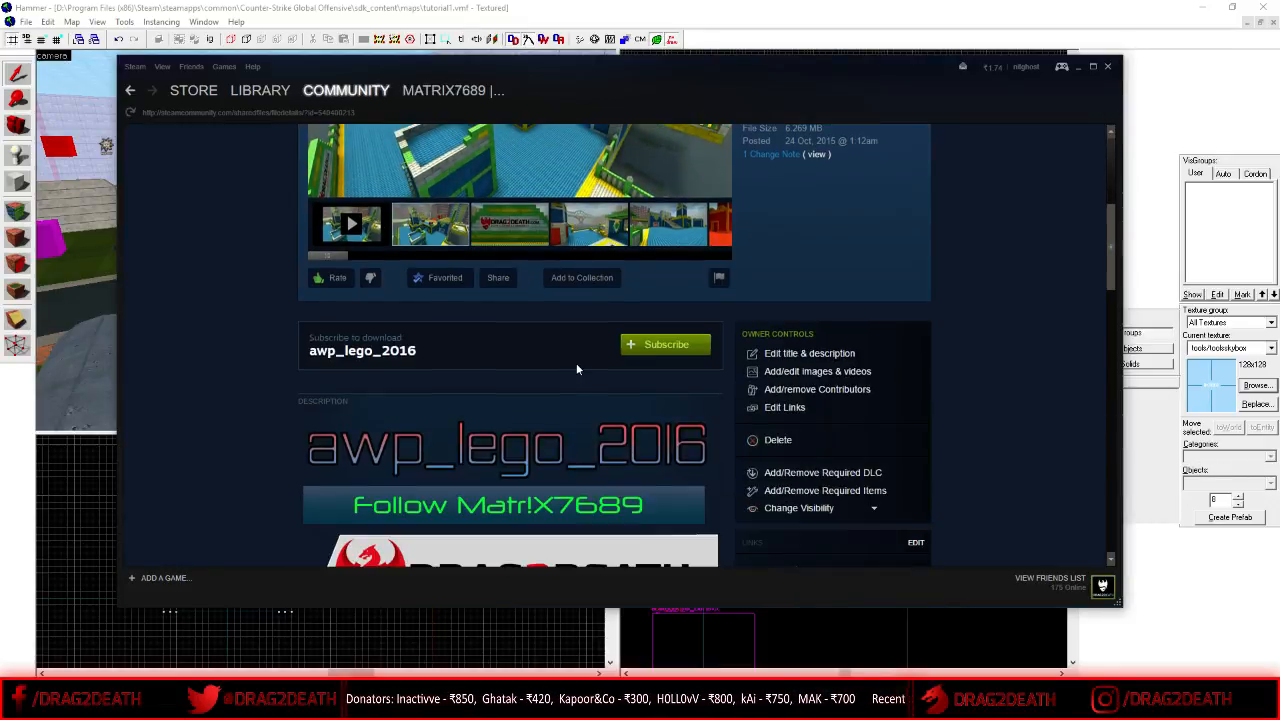
pyautogui.moveTo(442, 399); pyautogui.dragTo(391, 399)
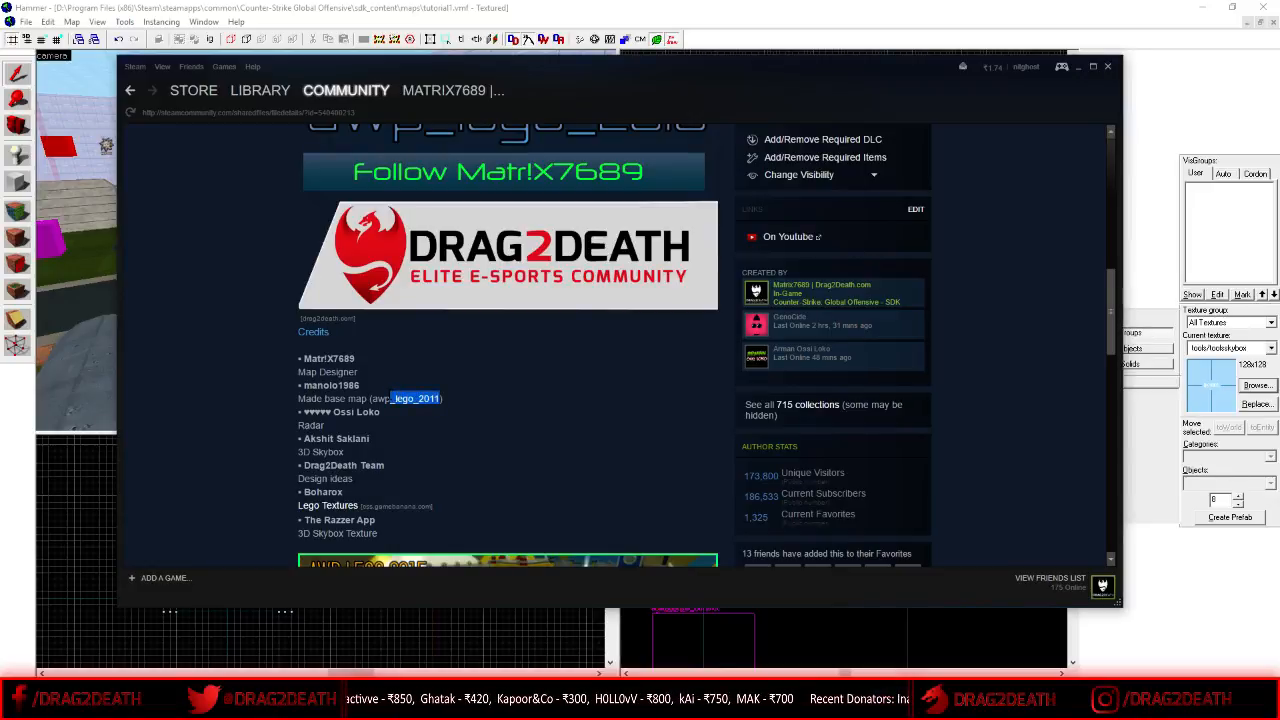
pyautogui.click(438, 403)
pyautogui.scroll(8, 438, 403)
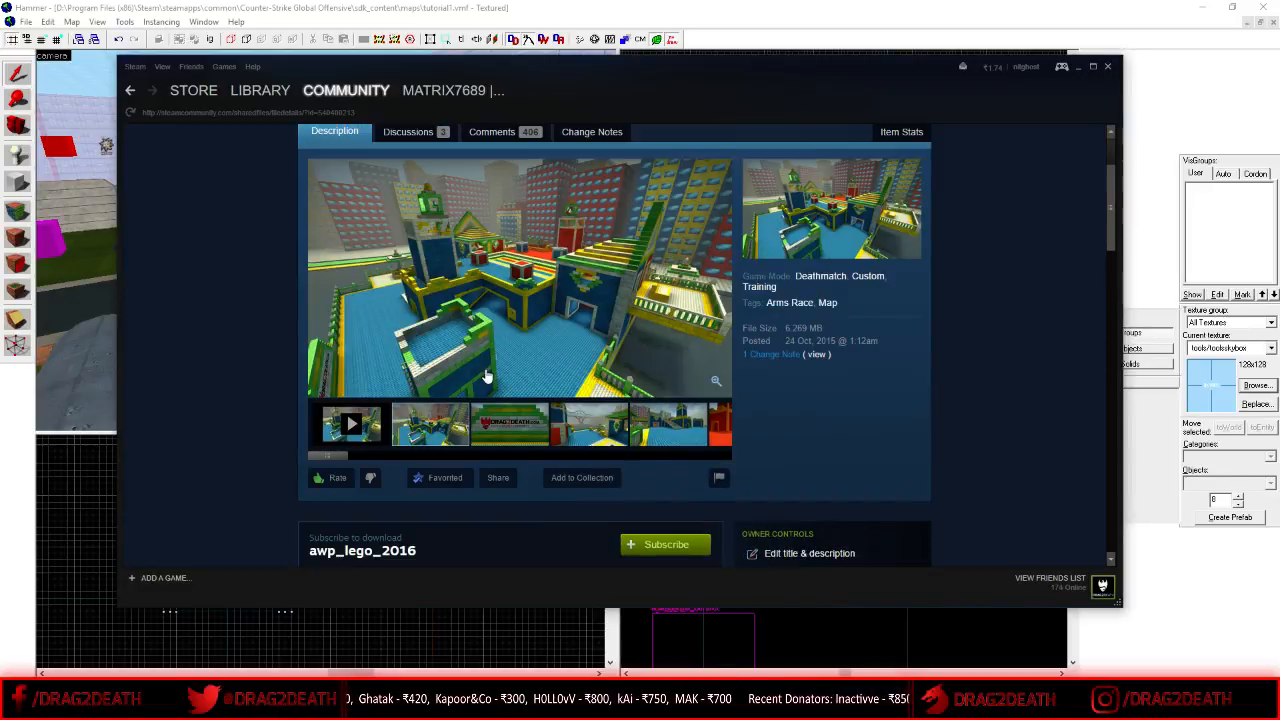
# - Browse the awp_lego_2016 preview images through to the last one, and review the credits and author statistics again
pyautogui.click(490, 414)
pyautogui.click(588, 430)
pyautogui.click(652, 441)
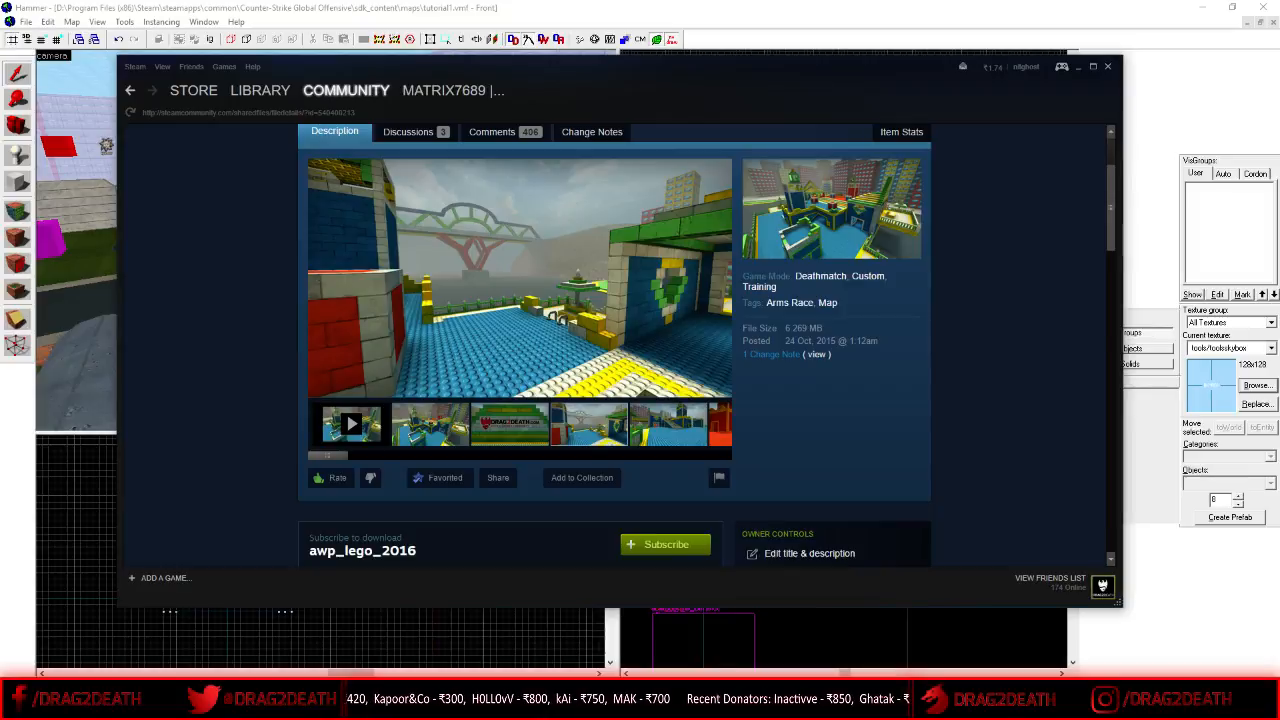
pyautogui.scroll(-1, 604, 384)
pyautogui.click(606, 388)
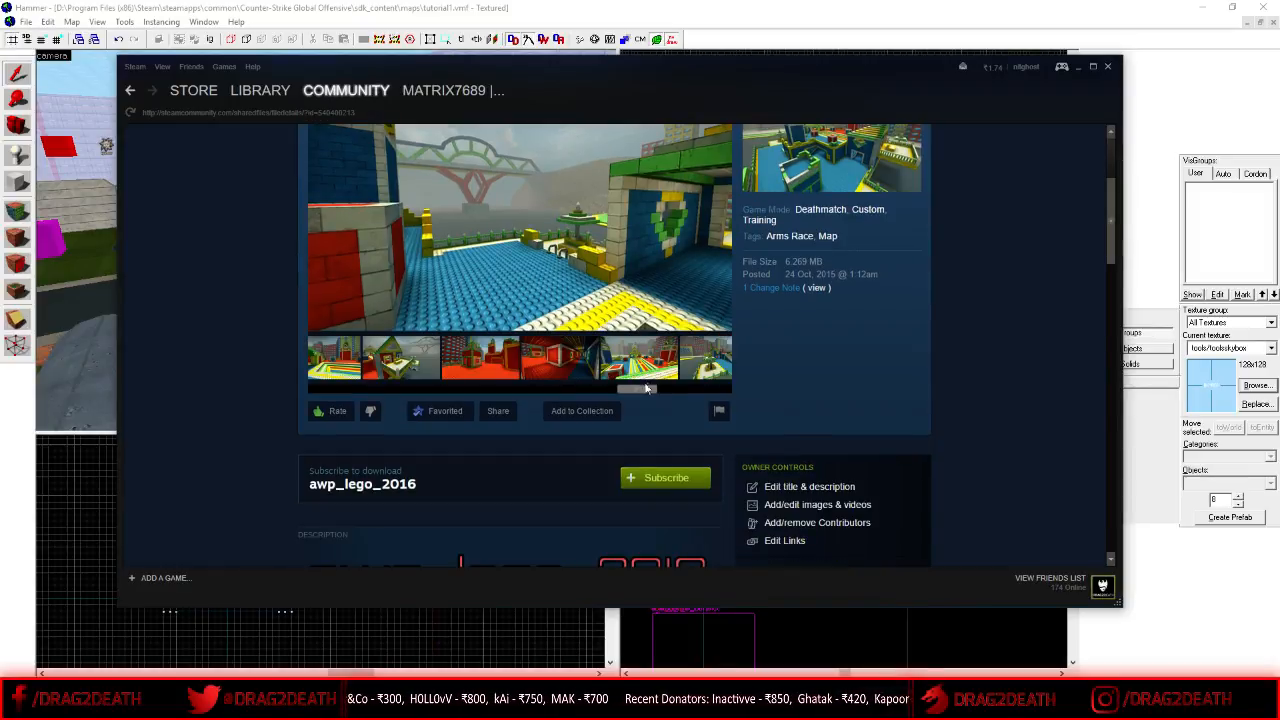
pyautogui.click(686, 360)
pyautogui.click(658, 360)
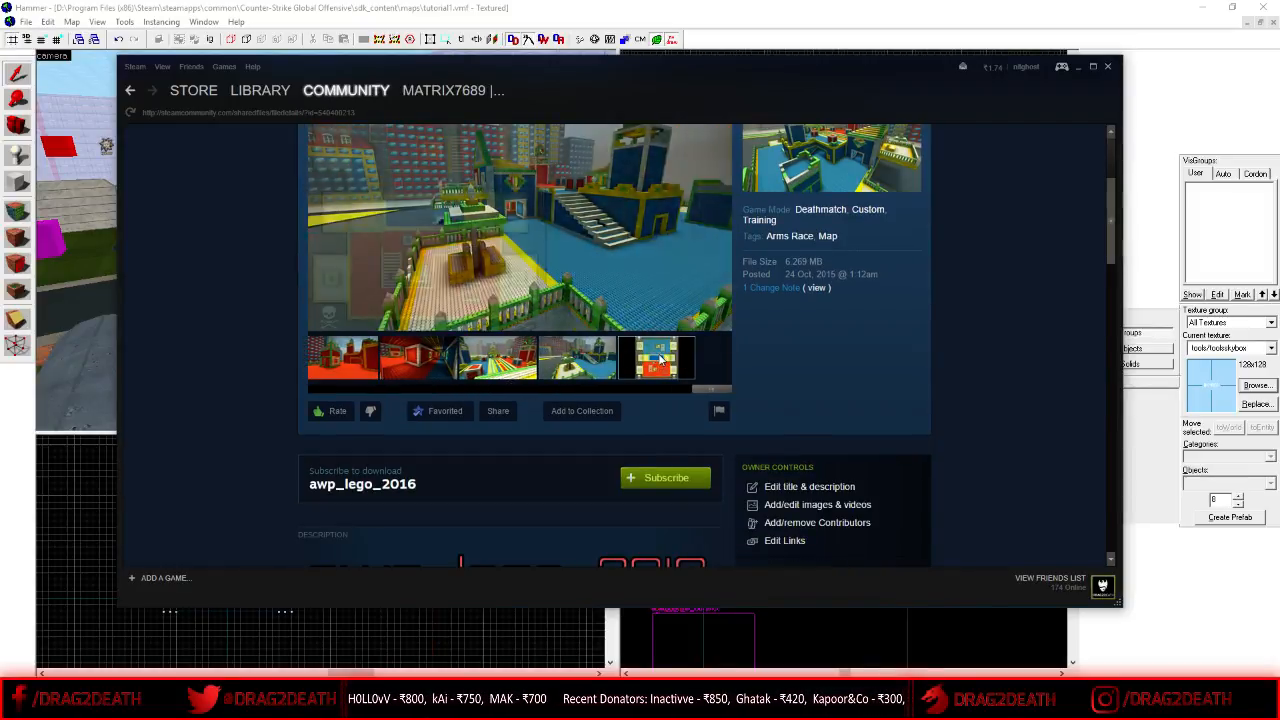
pyautogui.scroll(-4, 873, 345)
pyautogui.scroll(-3, 873, 345)
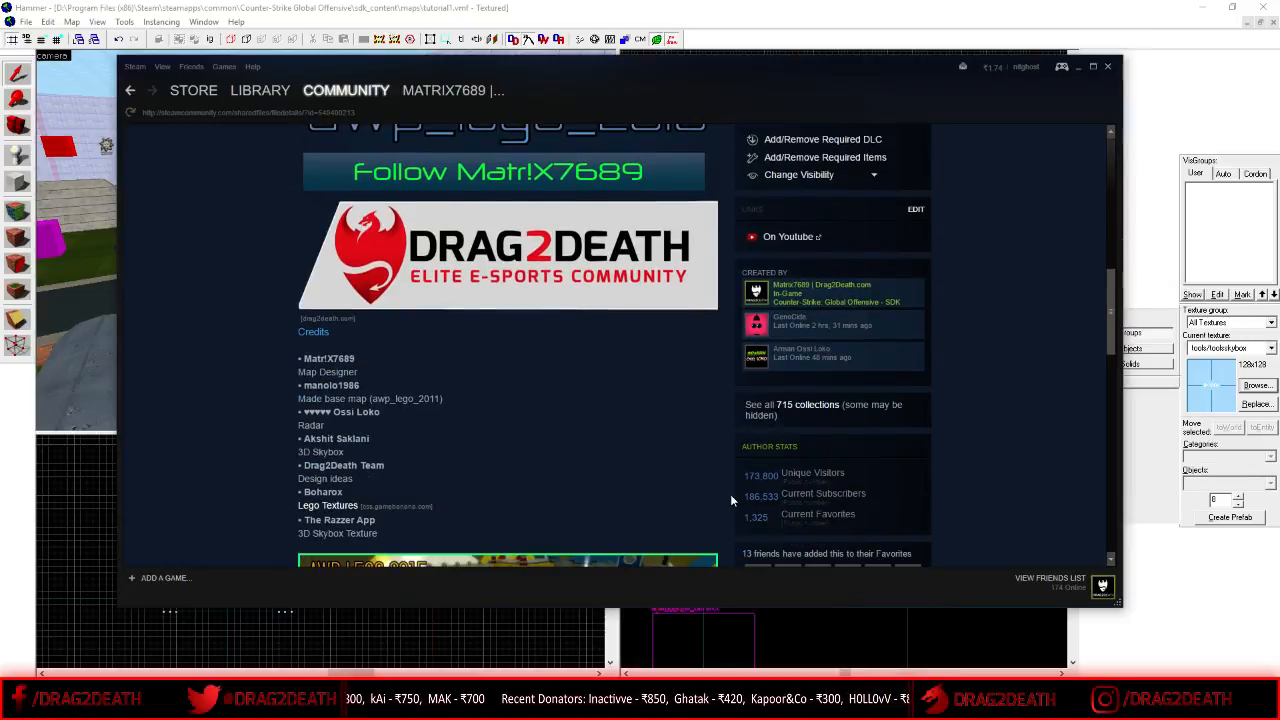
pyautogui.scroll(8, 978, 476)
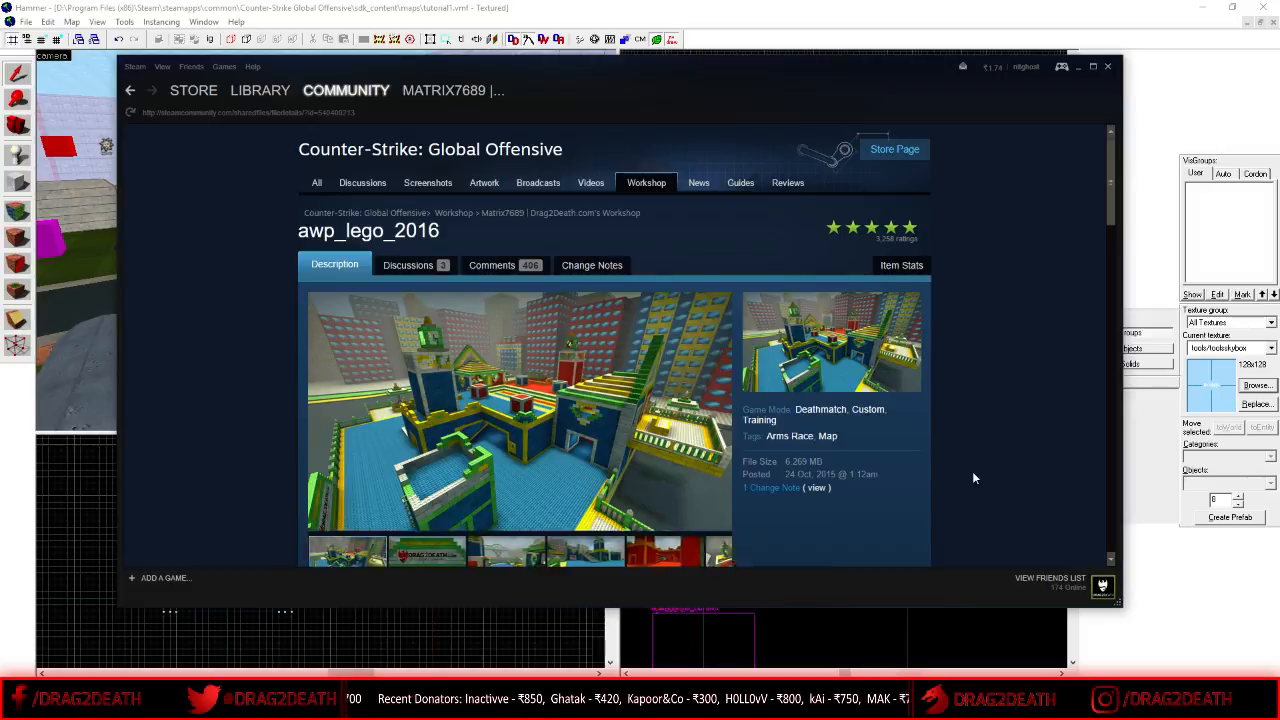
# - Switch back to Hammer's tutorial1 map and dismiss the TeamSpeak notification
pyautogui.click(536, 6)
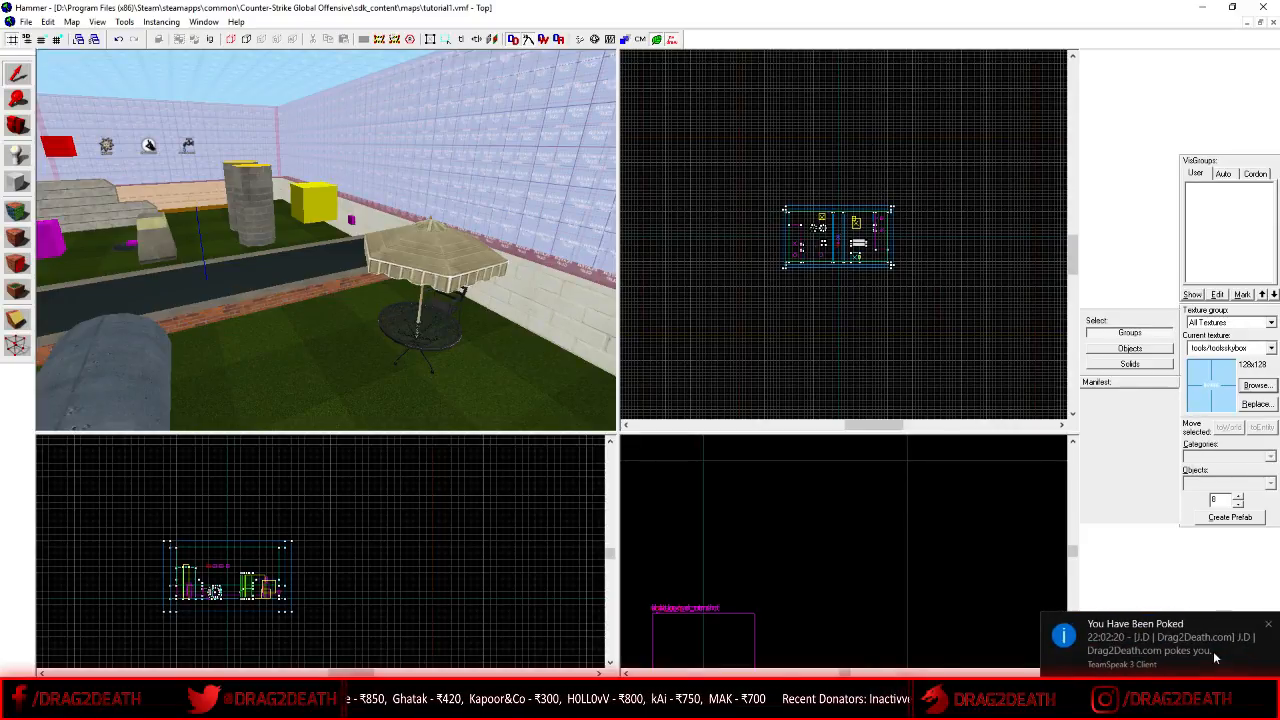
pyautogui.click(1268, 627)
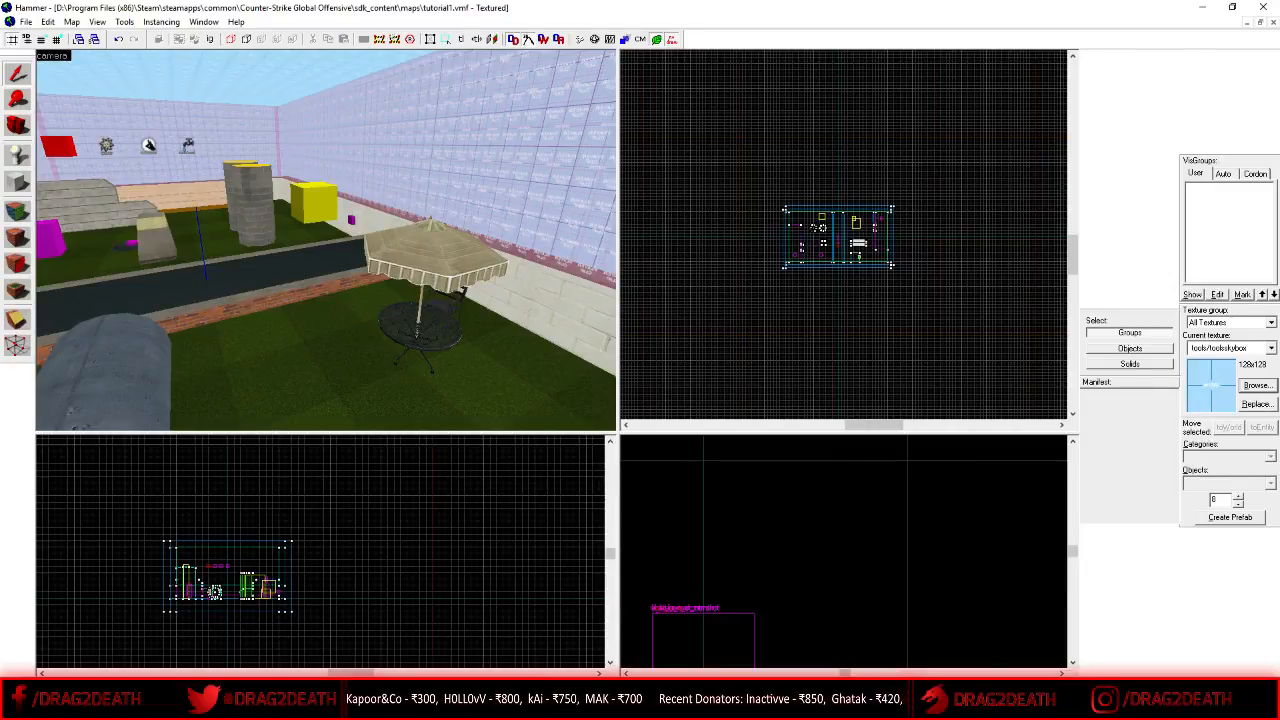